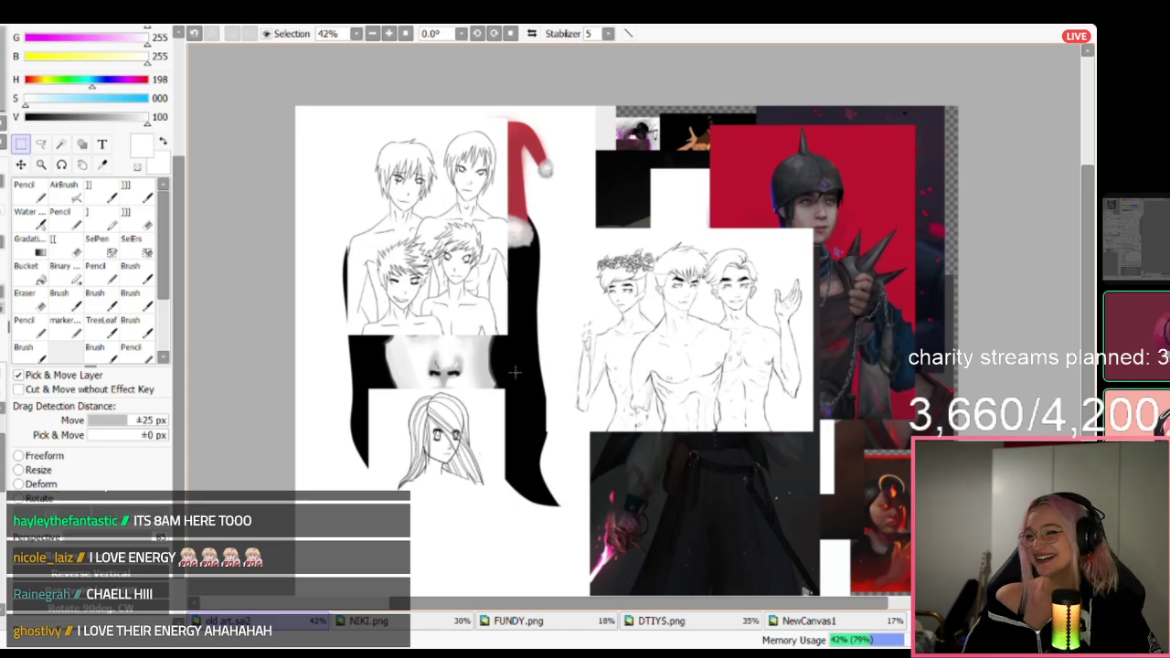
Examine the sketches in the old art.sa2 collage and look over the empty canvas NewCanvas1.
scroll(515, 372, "up", 3)
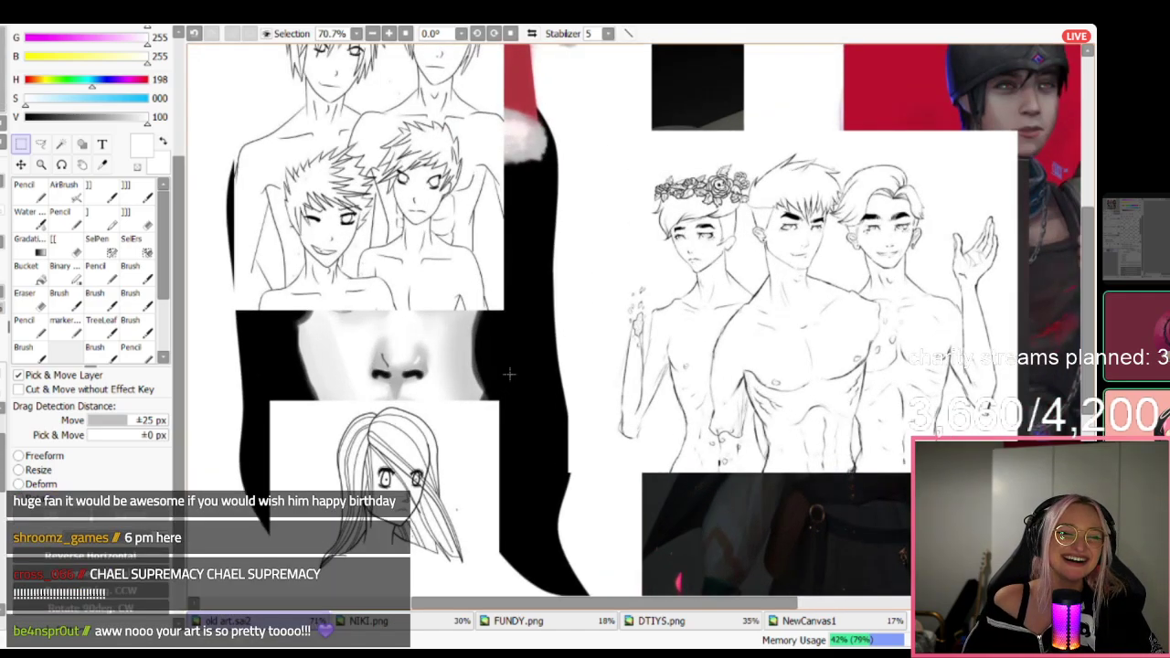
scroll(508, 368, "down", 1)
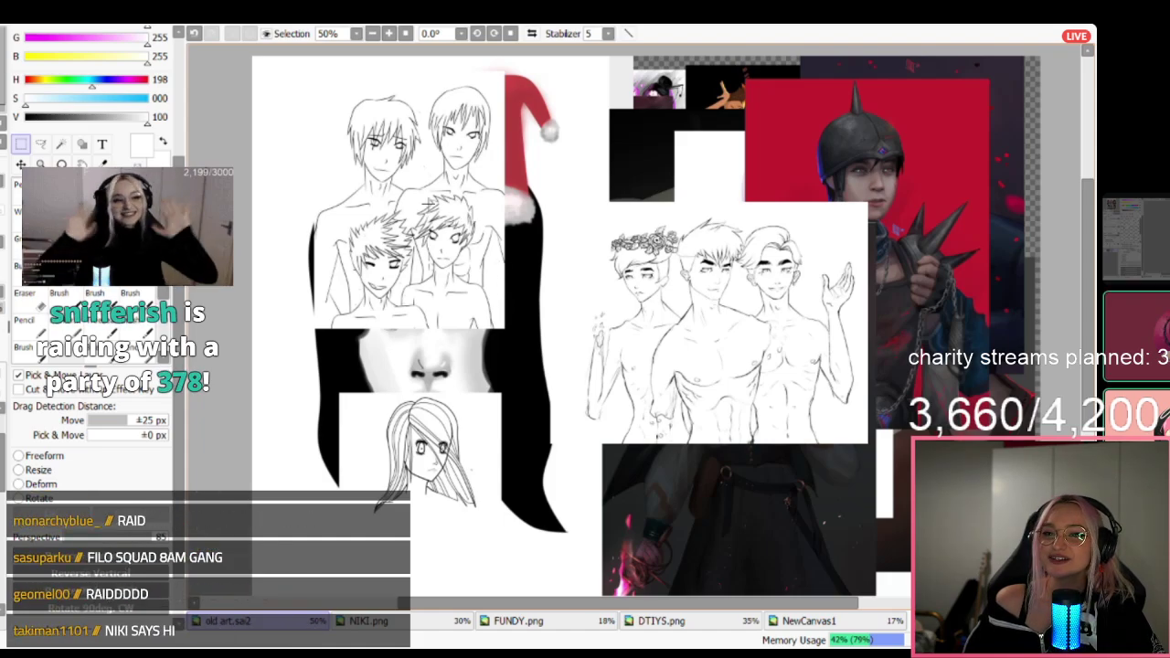
left_click(788, 625)
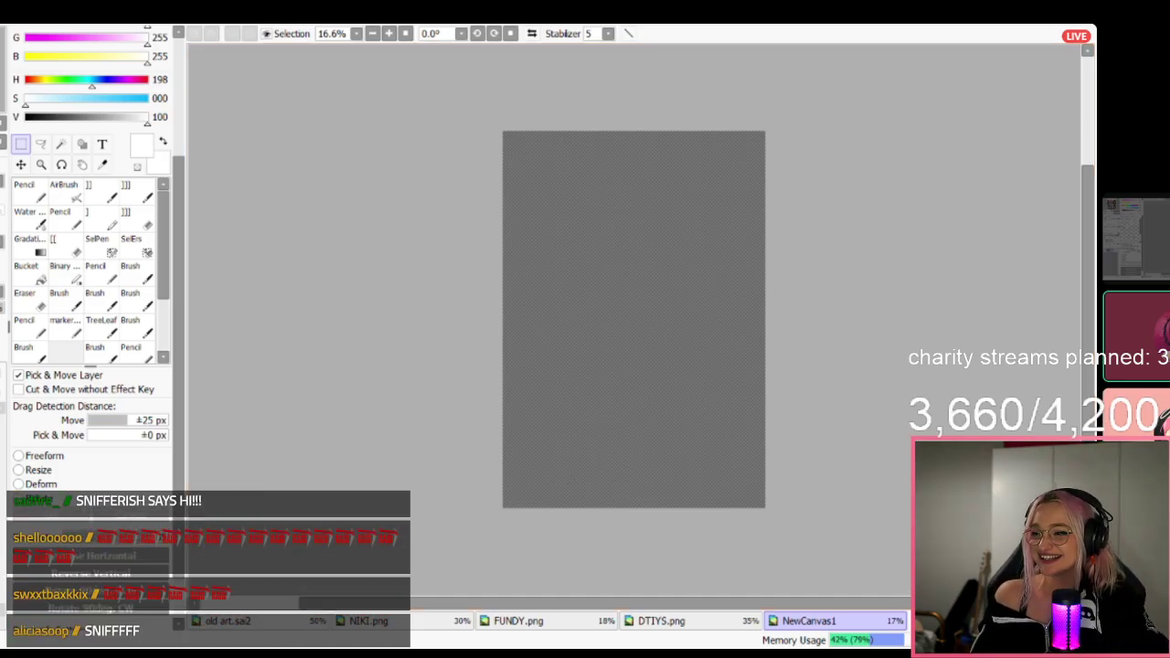
left_click(816, 626)
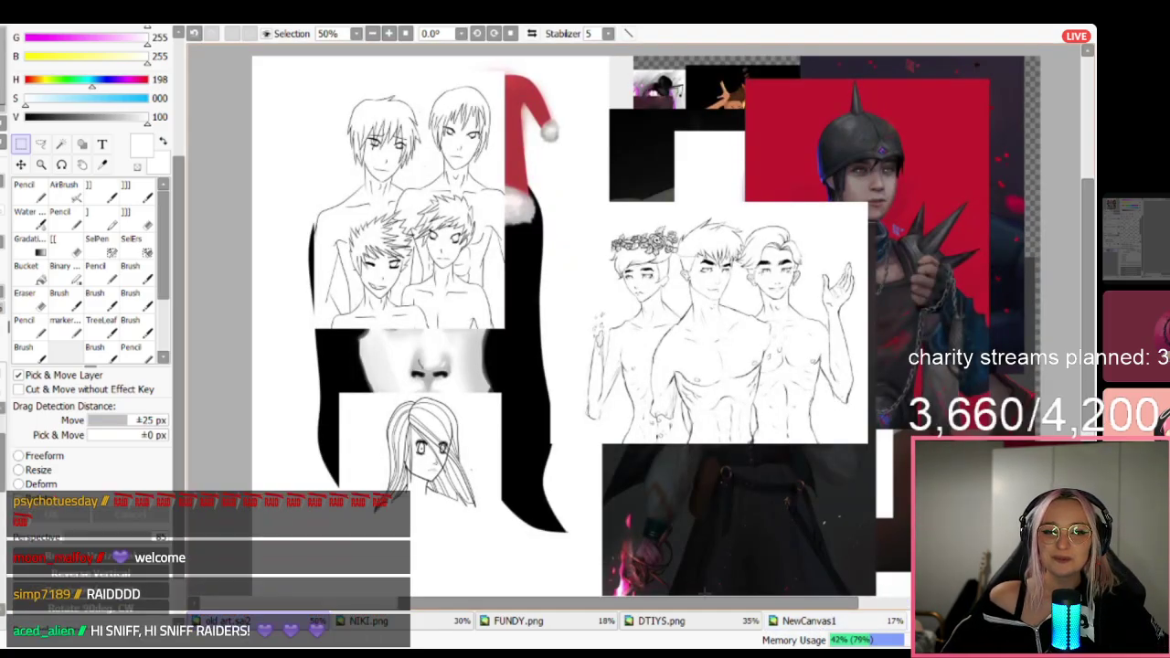
left_click(852, 628)
scroll(732, 389, "down", 2)
scroll(732, 390, "up", 6)
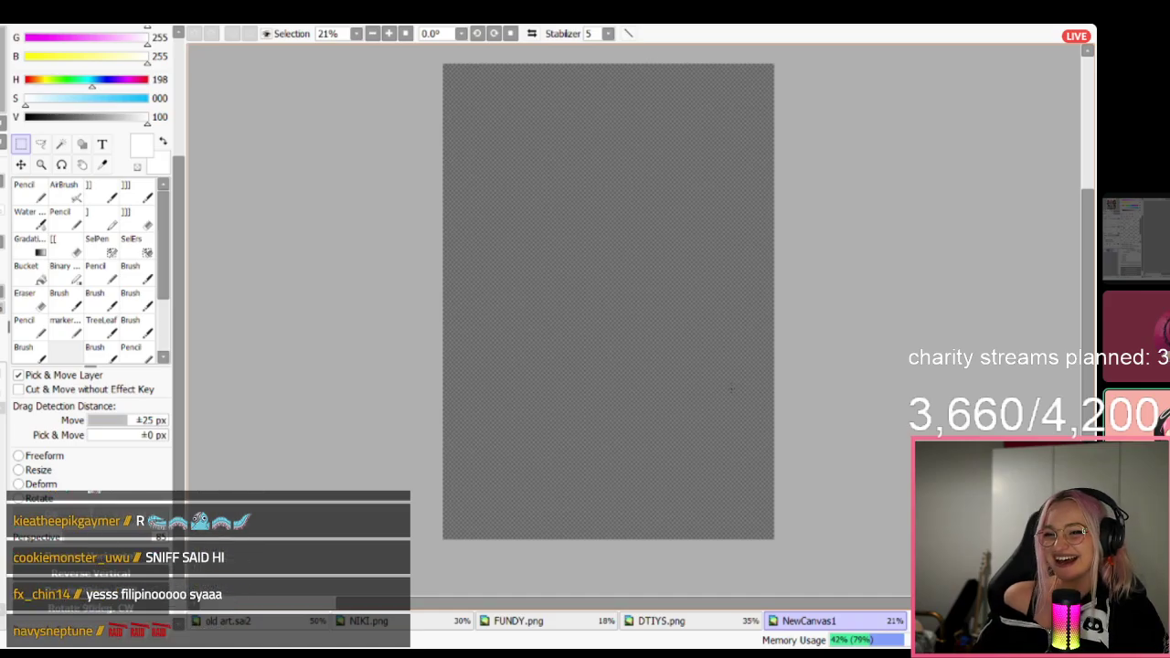
mouse_move(1088, 255)
left_mouse_down()
mouse_move(1090, 230)
mouse_move(1088, 242)
left_mouse_up()
scroll(650, 332, "up", 1)
scroll(650, 332, "down", 1)
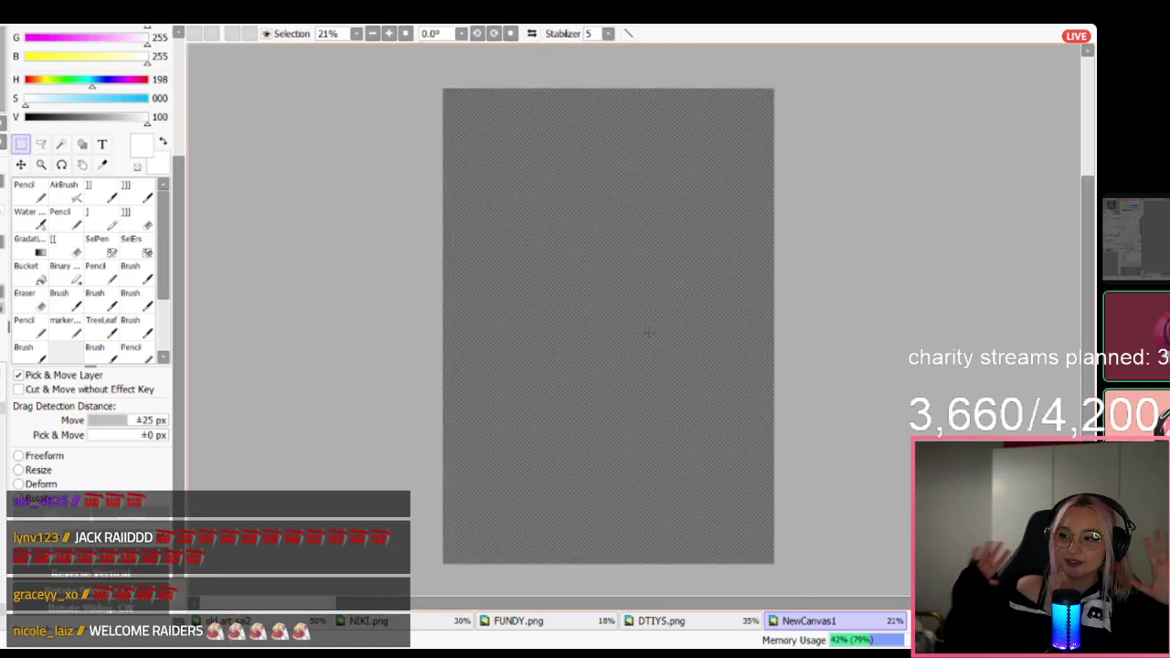
Bring the colour wheel into view and examine the long-haired girl line drawing in old art.sa2 up close.
left_click_drag(183, 243, 198, 96)
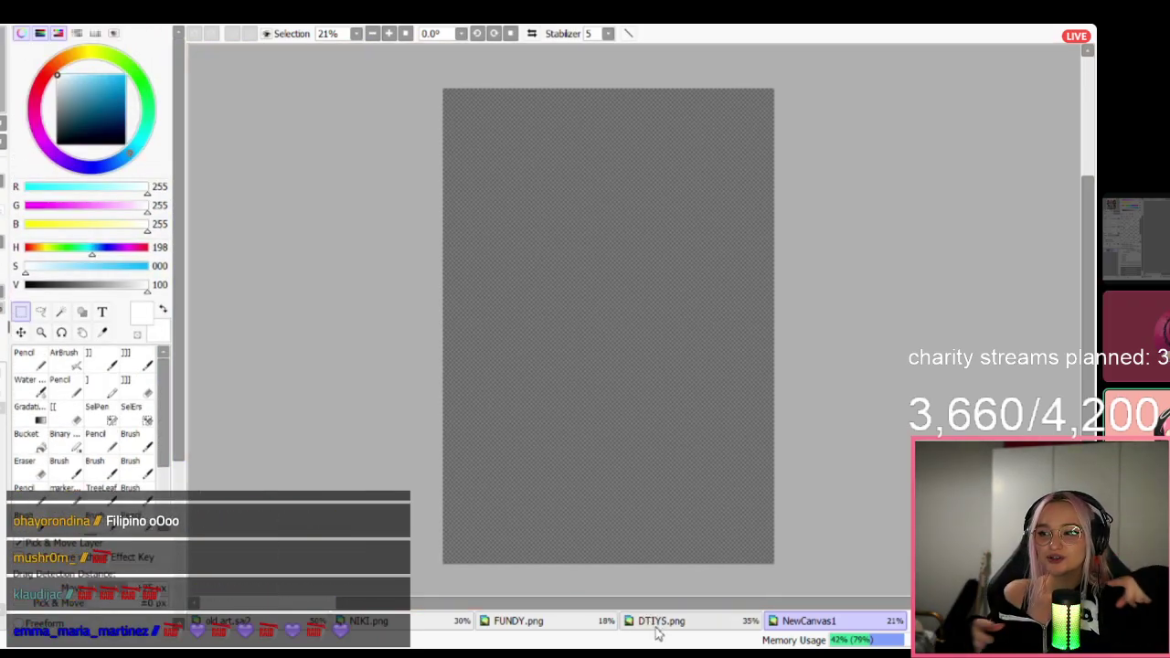
left_click(306, 624)
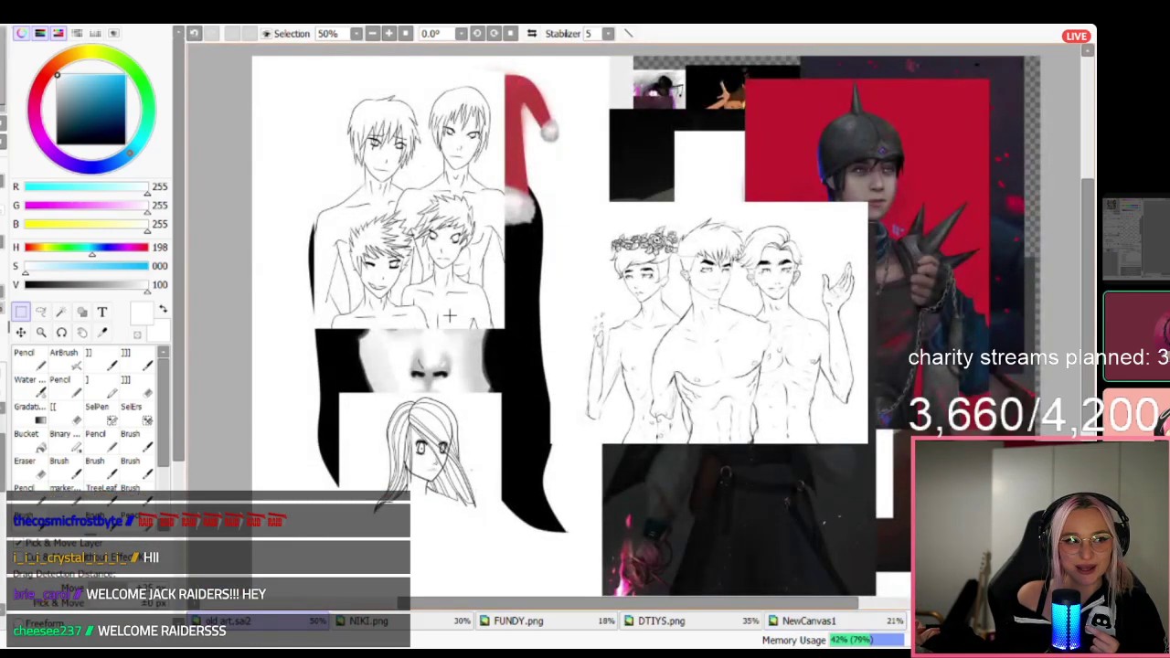
scroll(456, 419, "down", 3)
scroll(416, 462, "up", 4)
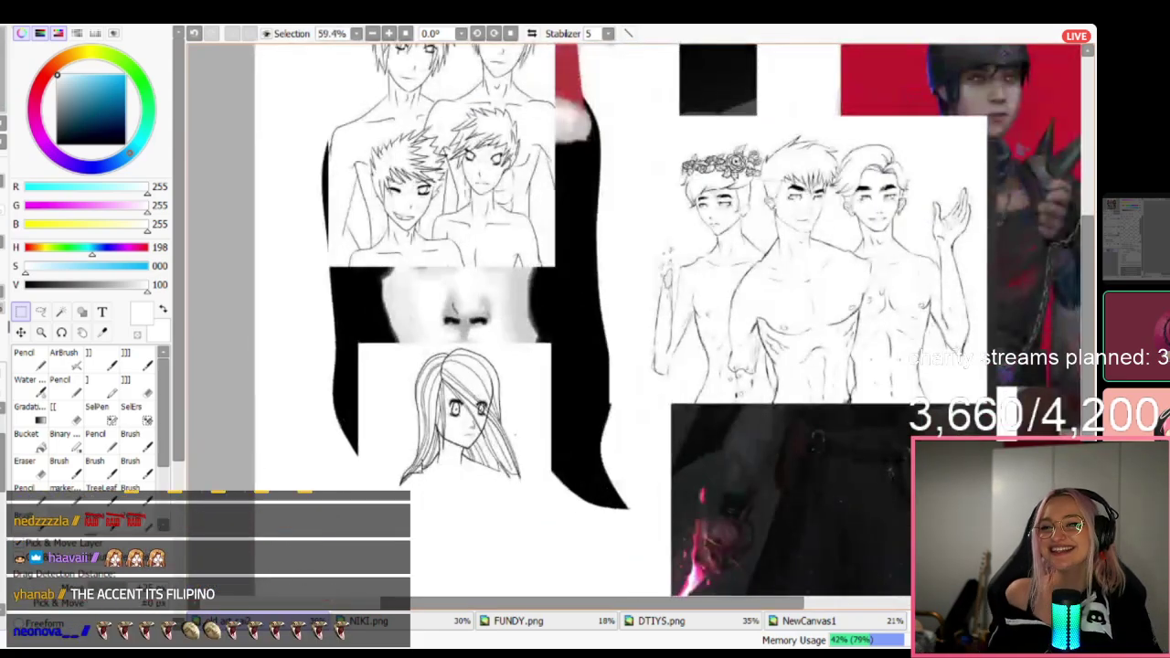
scroll(462, 437, "up", 4)
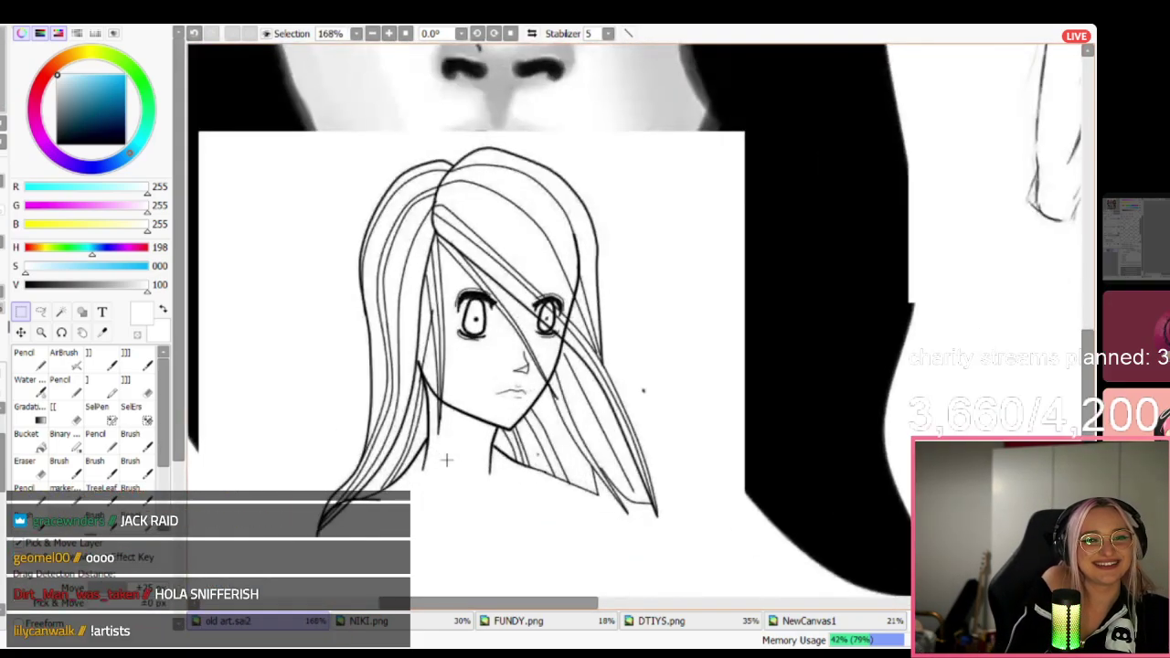
scroll(529, 395, "down", 2)
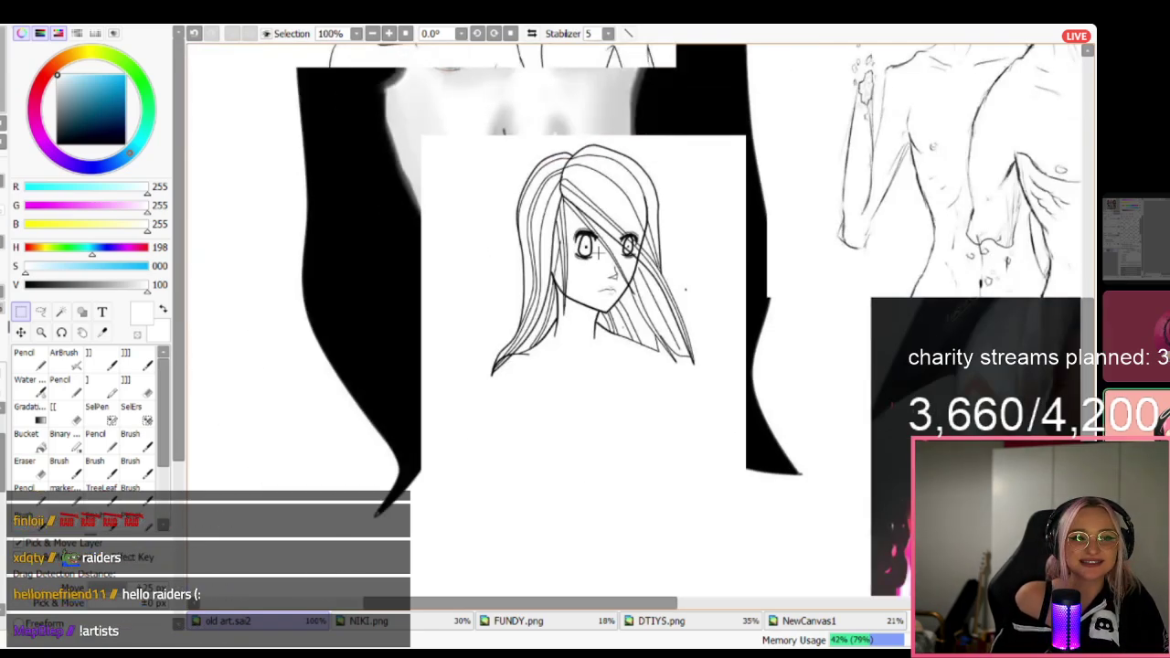
scroll(599, 254, "down", 2)
scroll(594, 229, "up", 2)
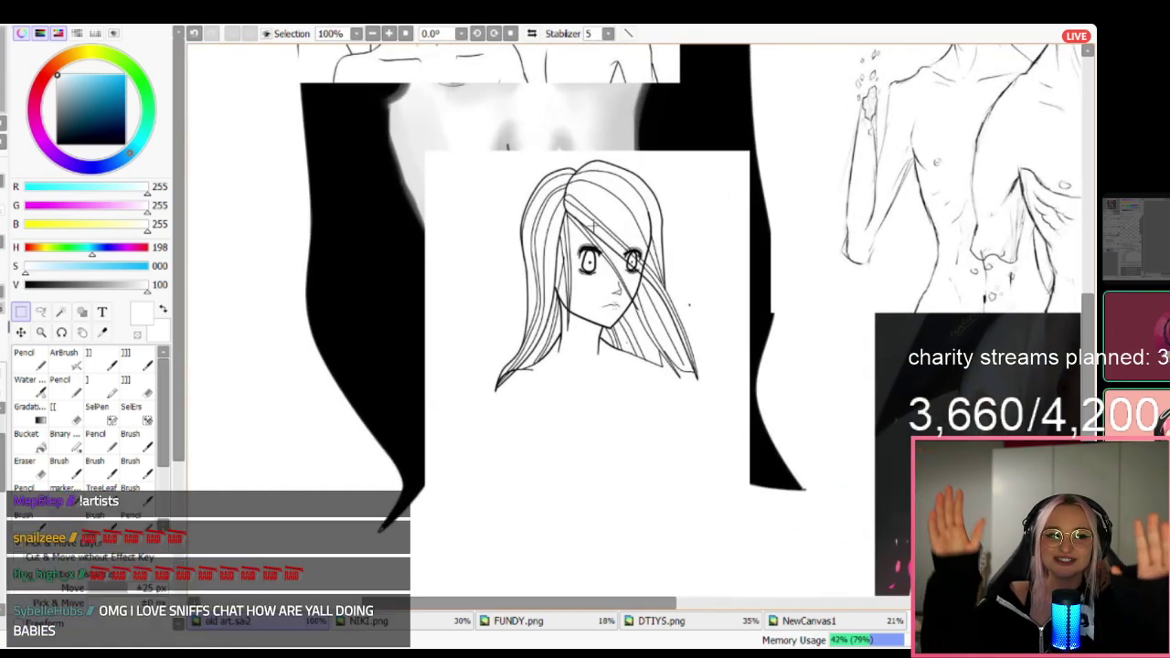
scroll(594, 227, "down", 4)
View the NIKI.png painting briefly and examine the old art.sa2 collage as a whole.
left_click(424, 621)
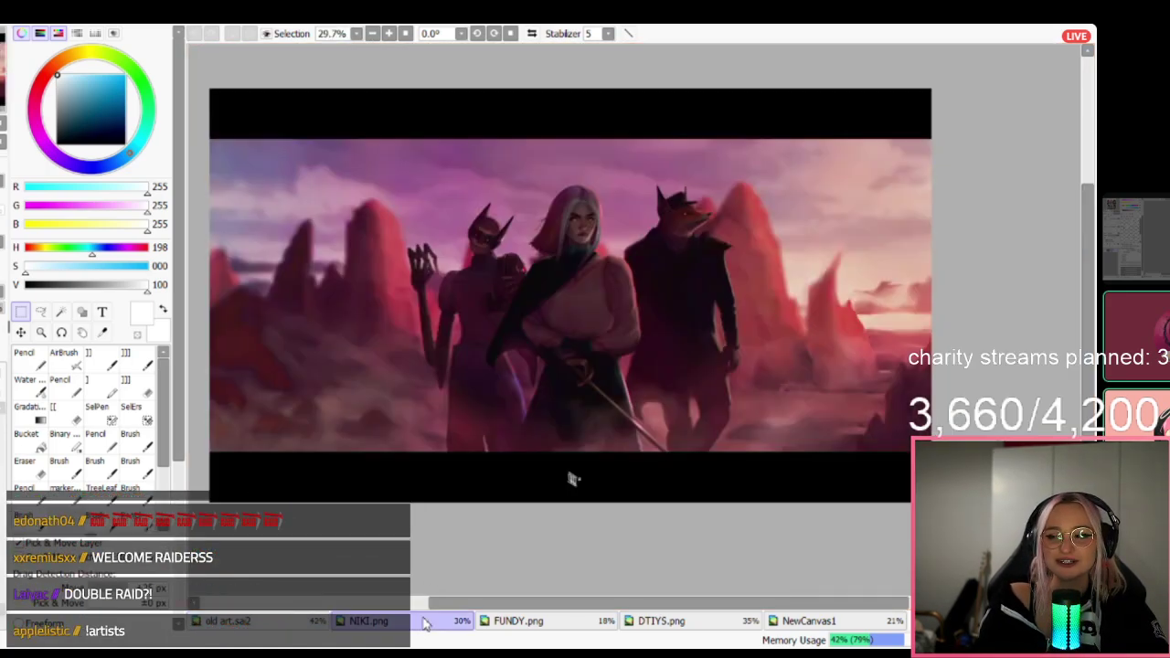
left_click(808, 626)
left_click(307, 626)
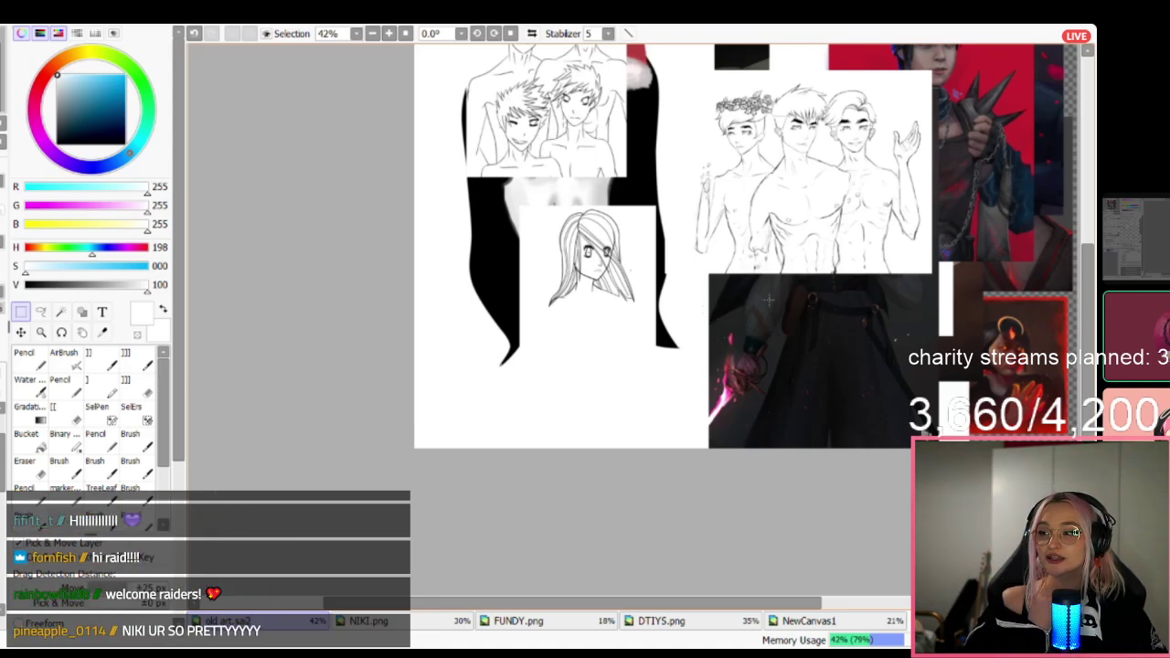
scroll(770, 316, "down", 3)
scroll(770, 316, "down", 1)
scroll(772, 274, "up", 3)
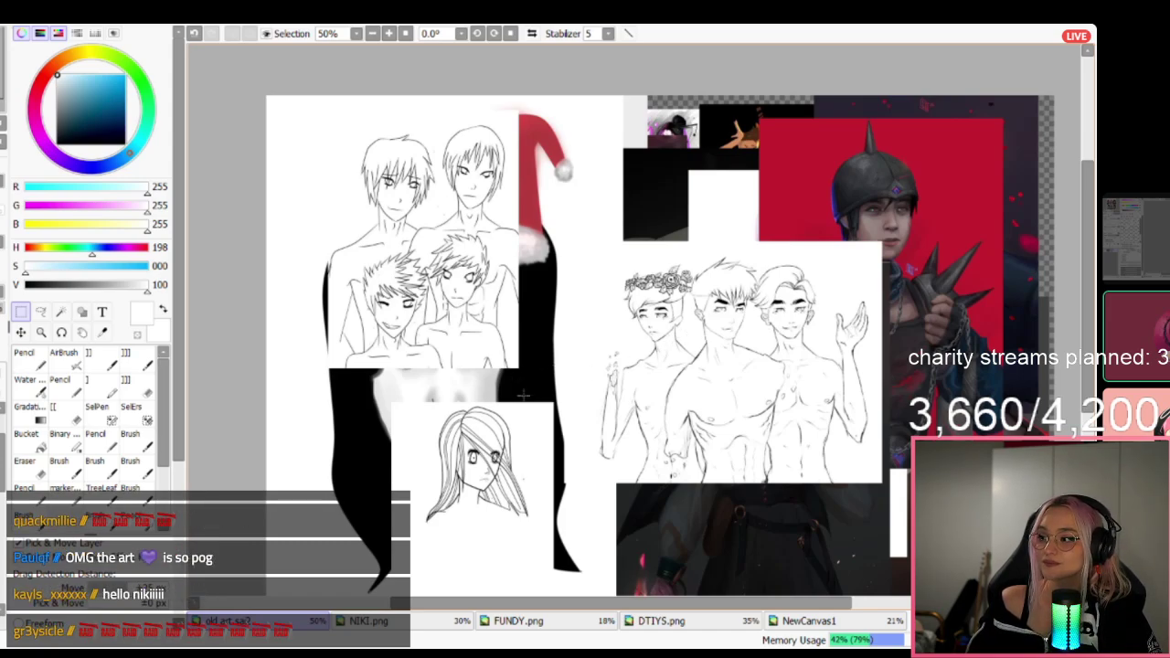
scroll(596, 397, "down", 3)
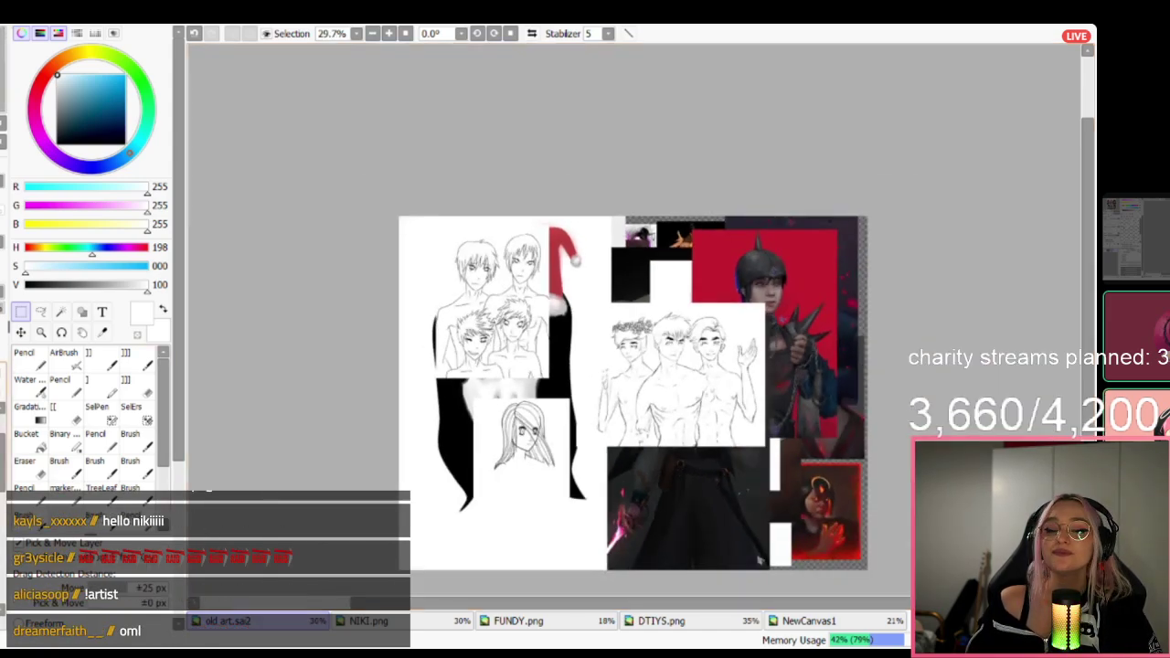
scroll(760, 560, "down", 2)
scroll(768, 549, "up", 1)
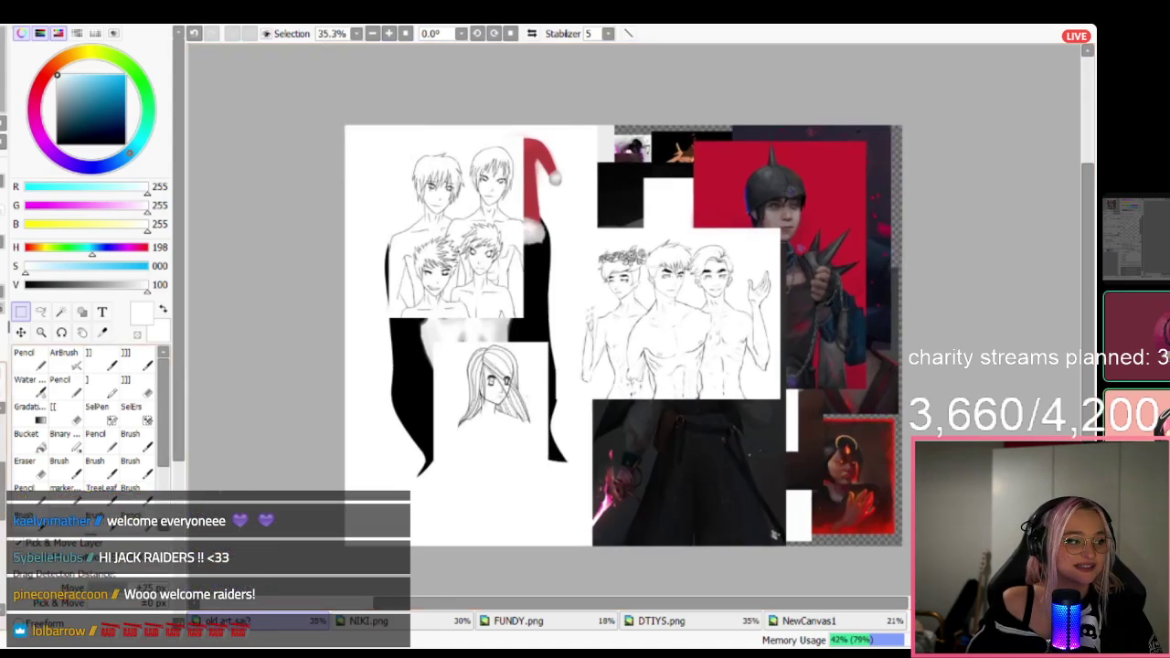
Remove the overlapping pictures from the old art.sa2 collage one by one, from the long-haired girl sketch down to the red-dressed woman with fans.
key("Delete")
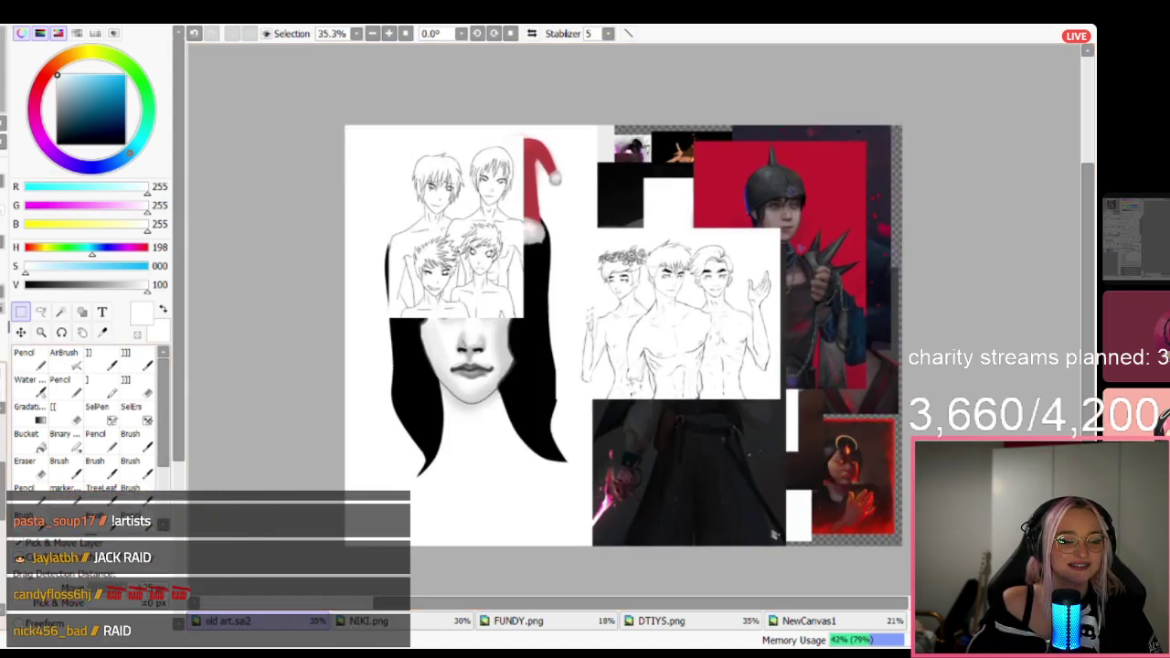
key("Delete")
key("Delete")
key("Delete")
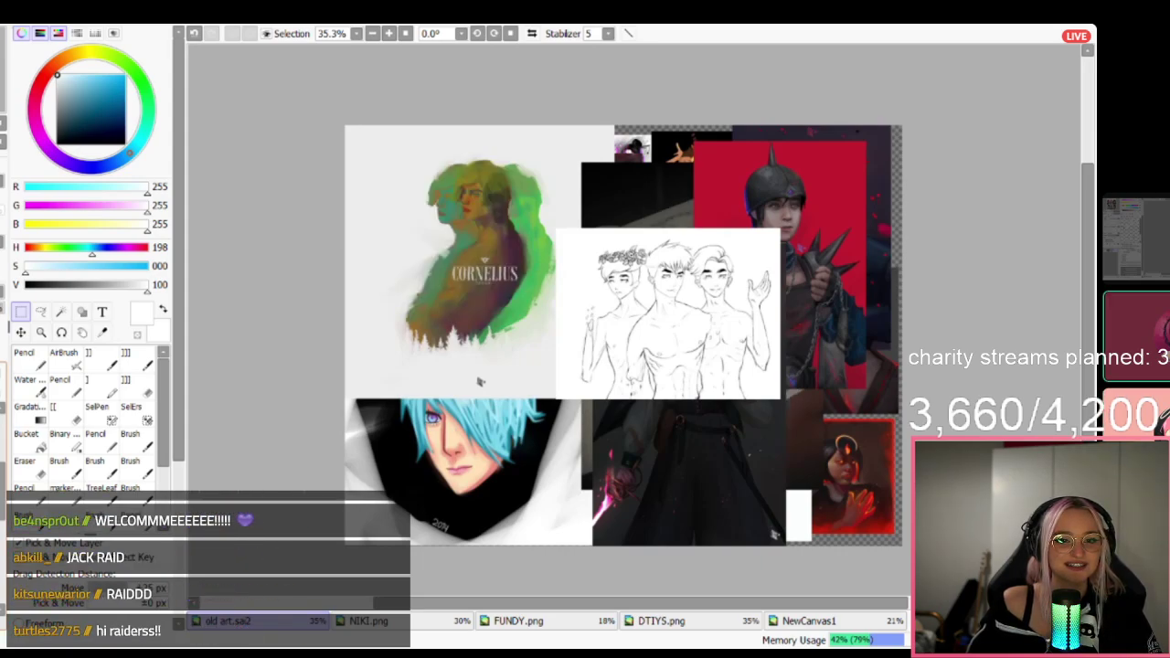
key("ctrl+z")
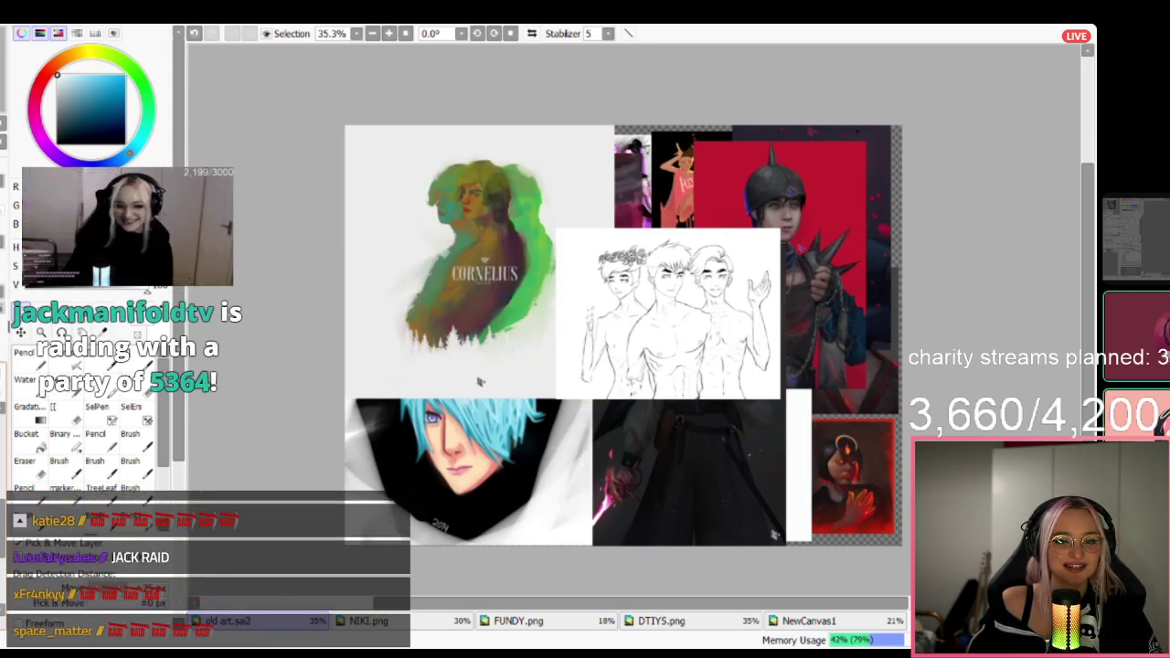
key("Delete")
key("Delete")
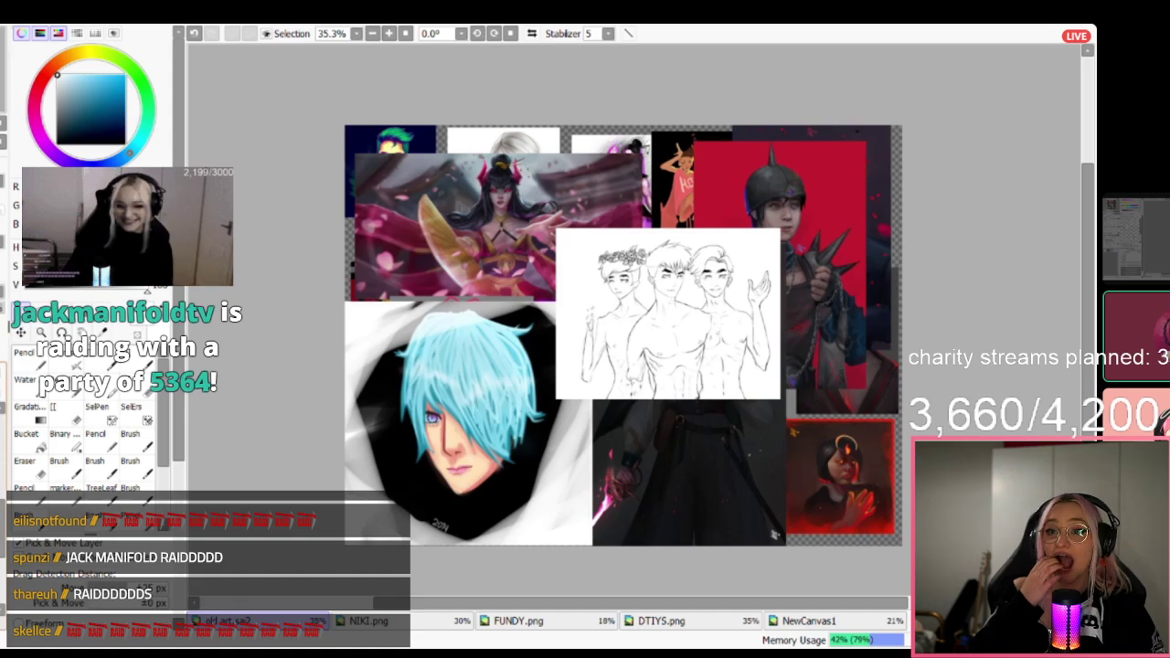
key("ctrl+z")
key("ctrl+z")
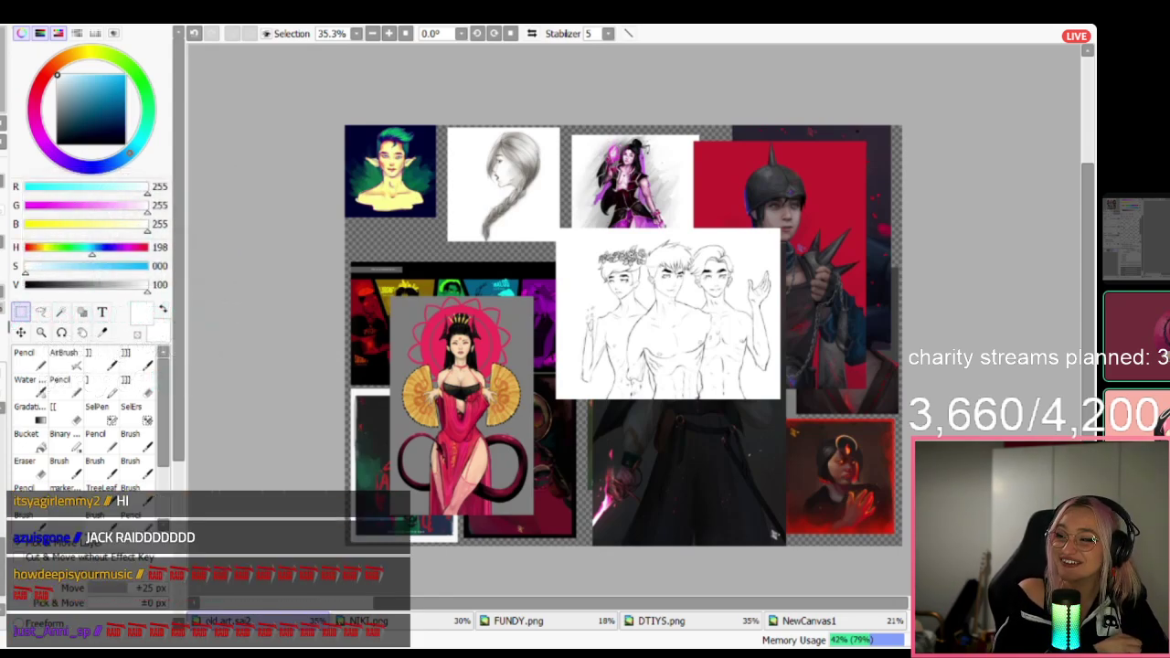
Look over the DTIYS.png painting and examine the three figures in NIKI.png up close.
left_click(697, 624)
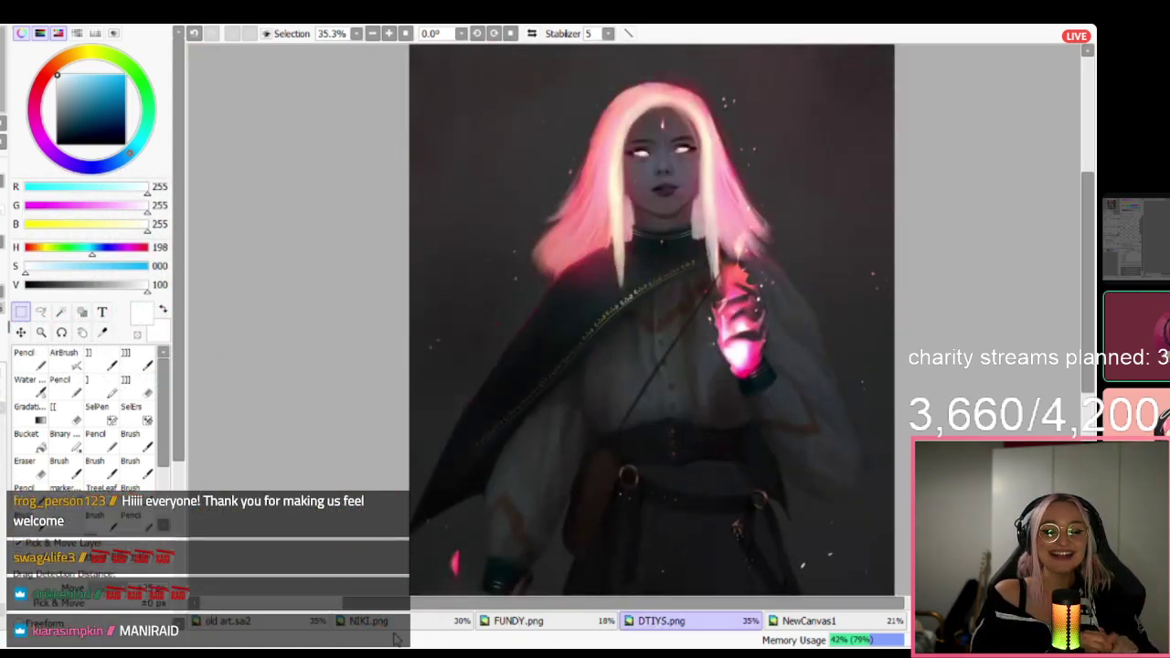
left_click(263, 620)
left_click(397, 627)
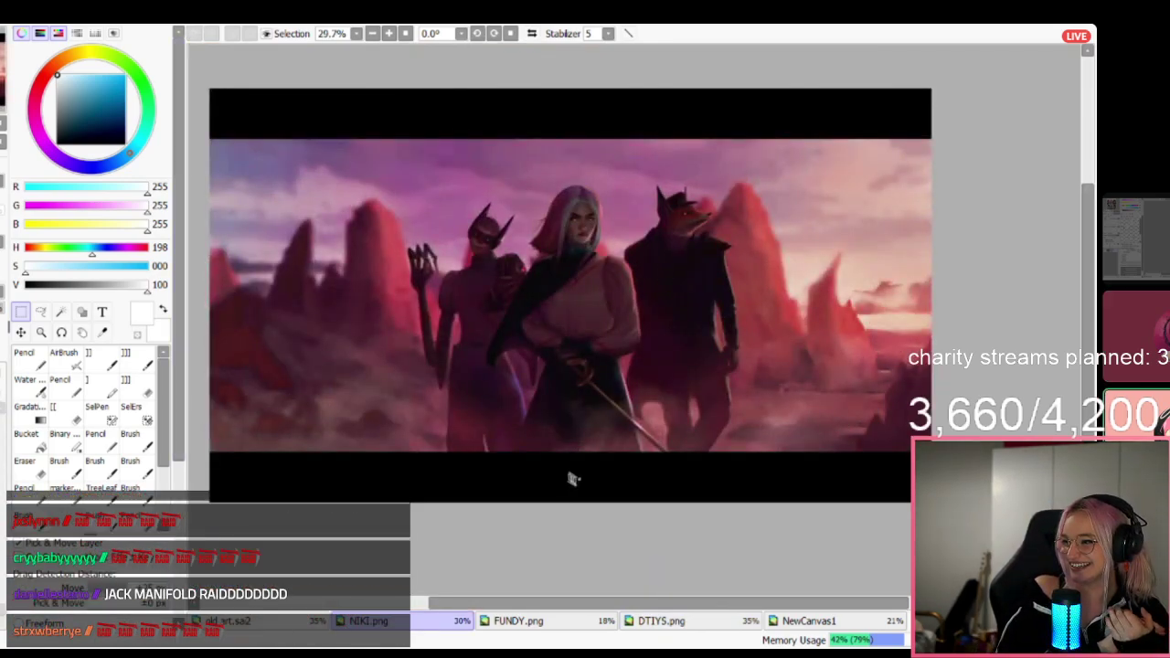
scroll(557, 326, "up", 4)
scroll(411, 190, "down", 2)
scroll(352, 114, "up", 2)
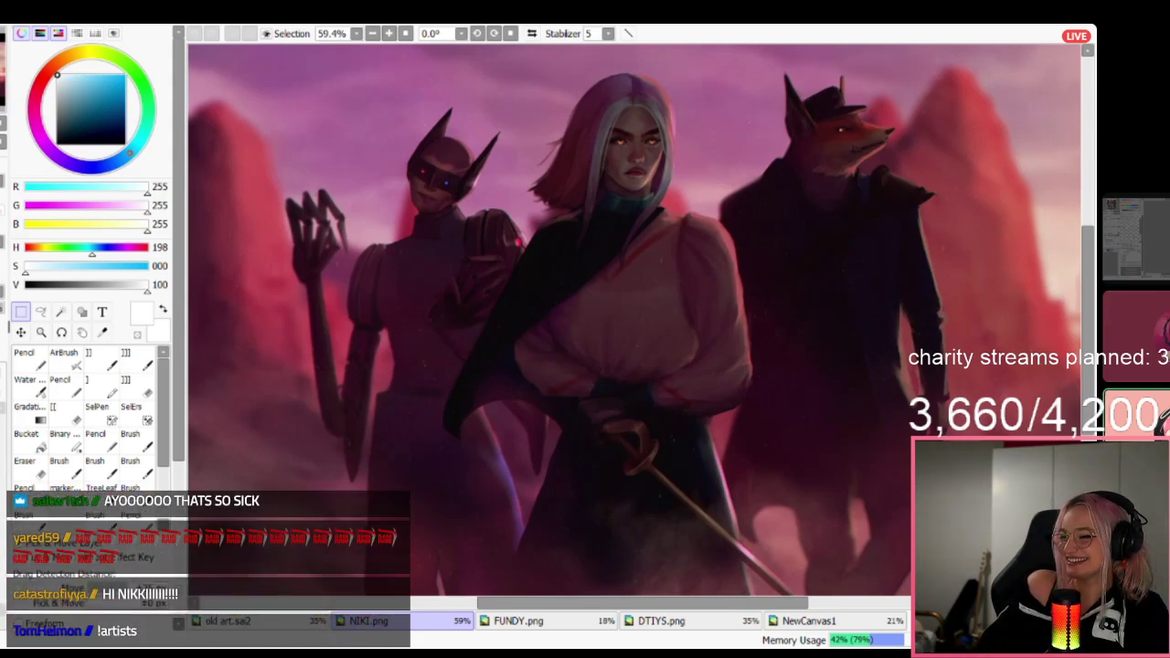
Remove the picture of the red-dressed woman with fans from the old art.sa2 collage.
left_click(229, 621)
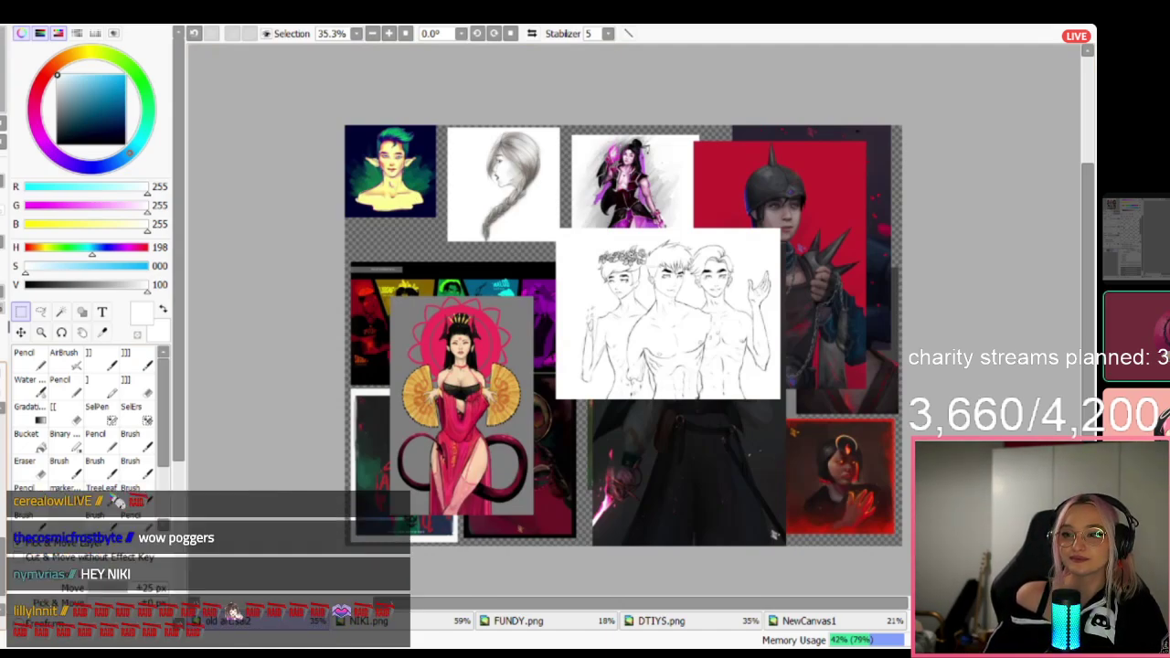
key("ctrl+z")
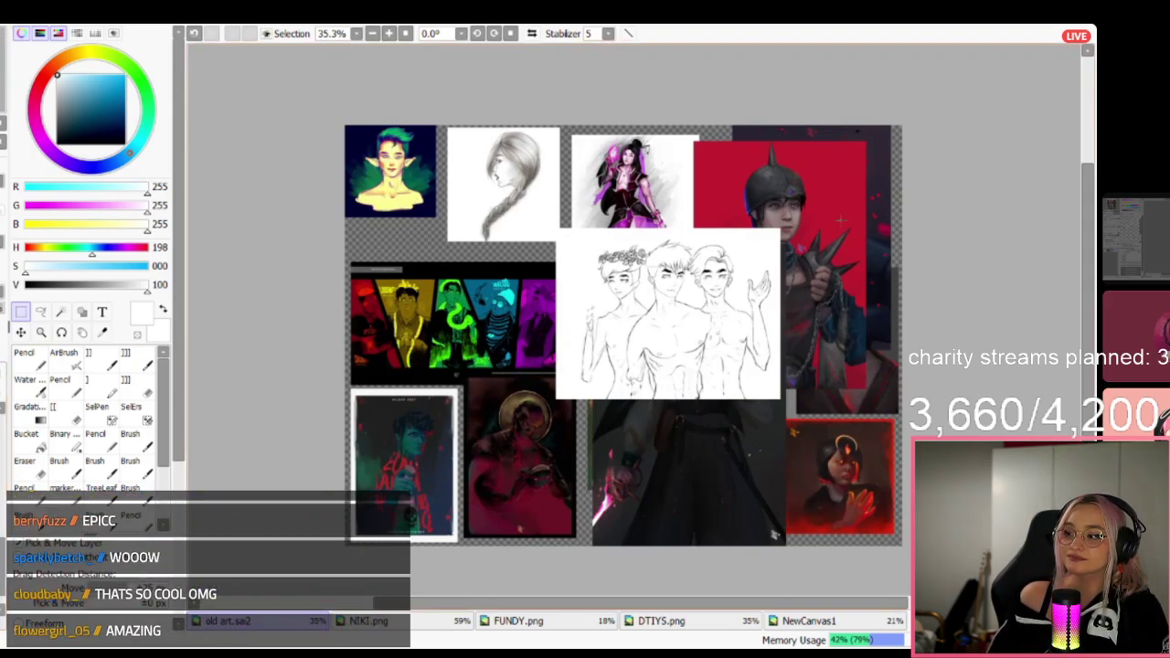
scroll(832, 224, "up", 3)
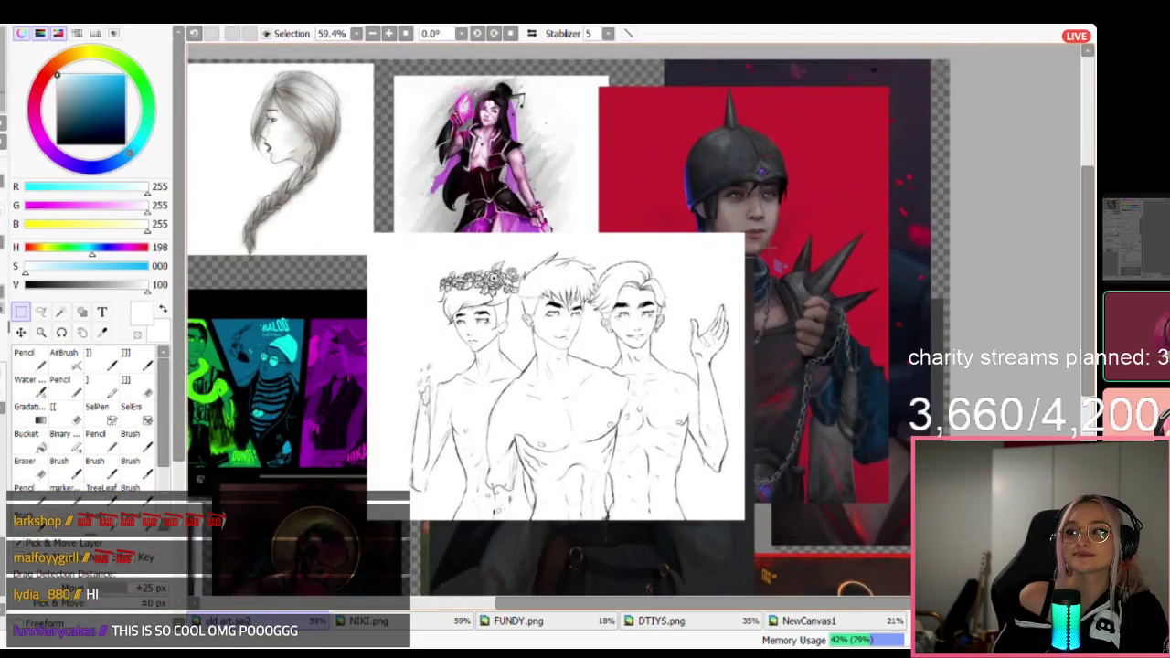
scroll(768, 253, "down", 1)
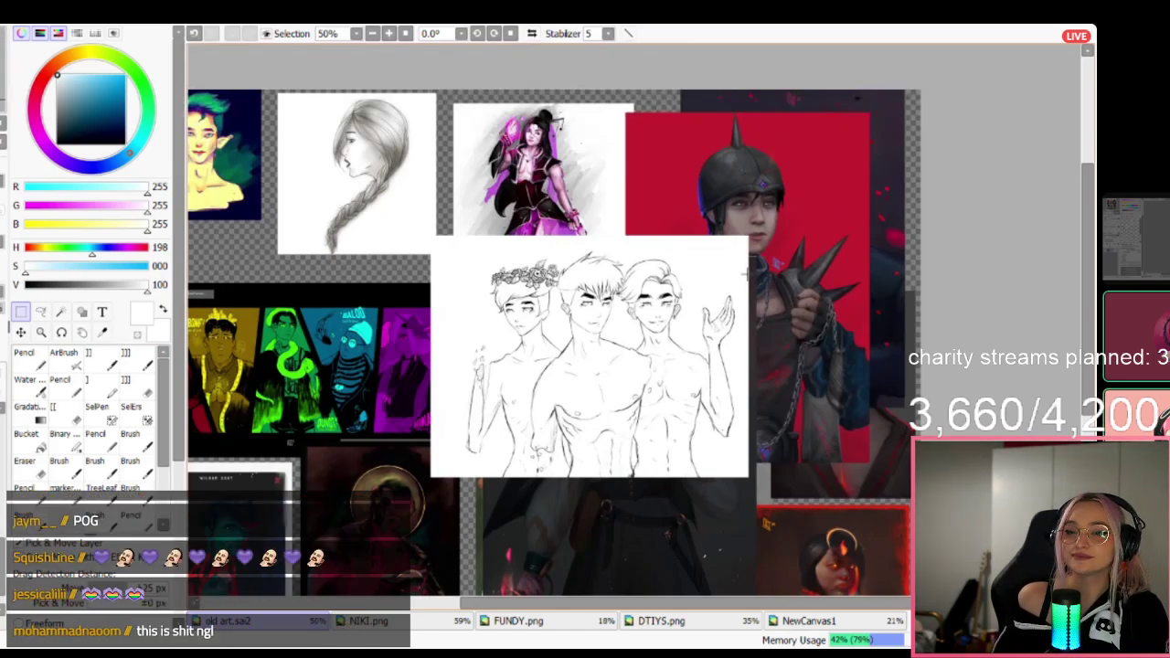
Set the drawing colour to a bright red with RGB values 255, 28, 0.
mouse_move(152, 114)
left_mouse_down()
mouse_move(41, 78)
mouse_move(90, 51)
mouse_move(145, 129)
mouse_move(125, 82)
mouse_move(49, 71)
left_mouse_up()
left_click(42, 82)
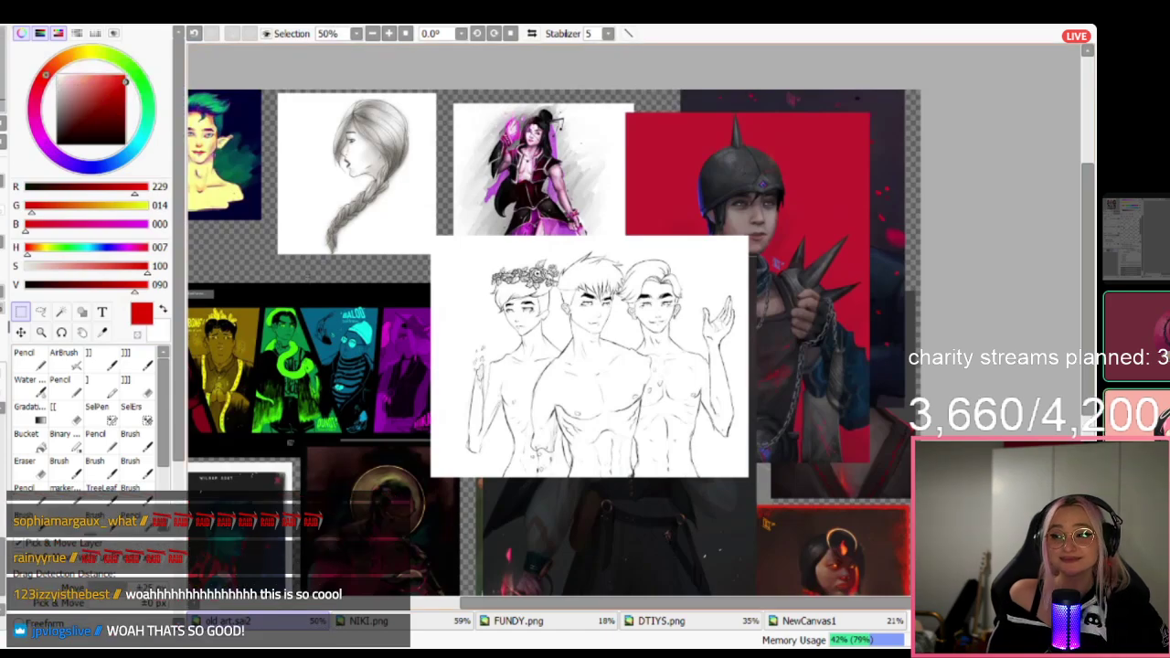
left_click_drag(120, 131, 142, 72)
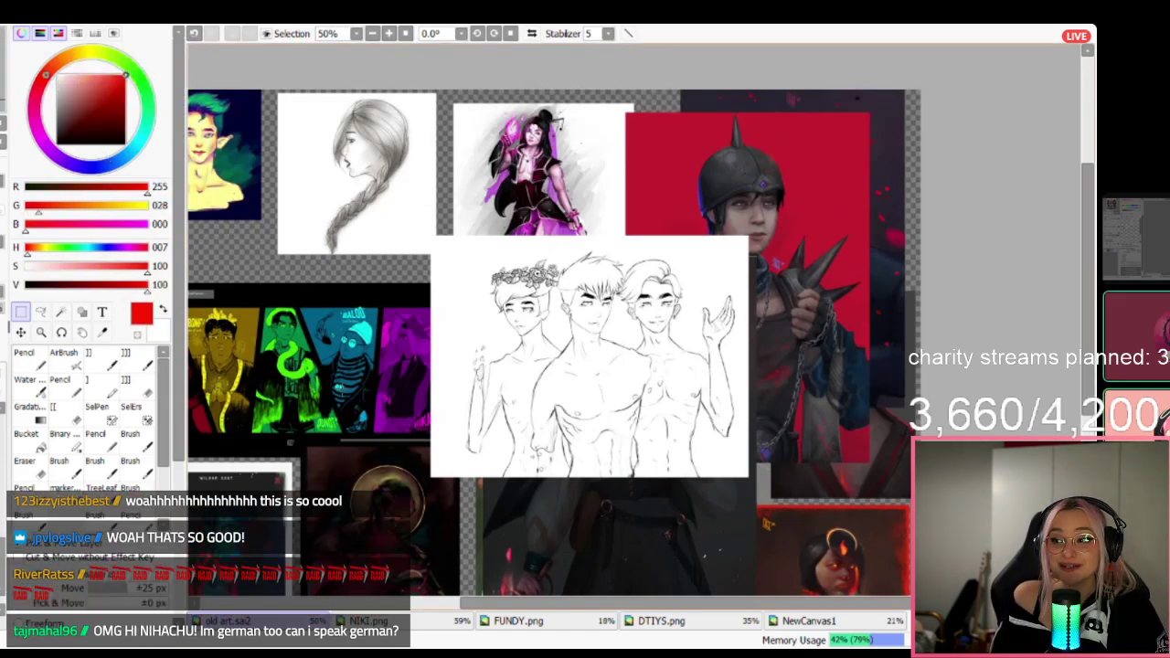
Set the drawing colour to a bright turquoise green with hue 161, saturation 100 and value 100.
scroll(369, 379, "down", 3)
scroll(325, 512, "up", 2)
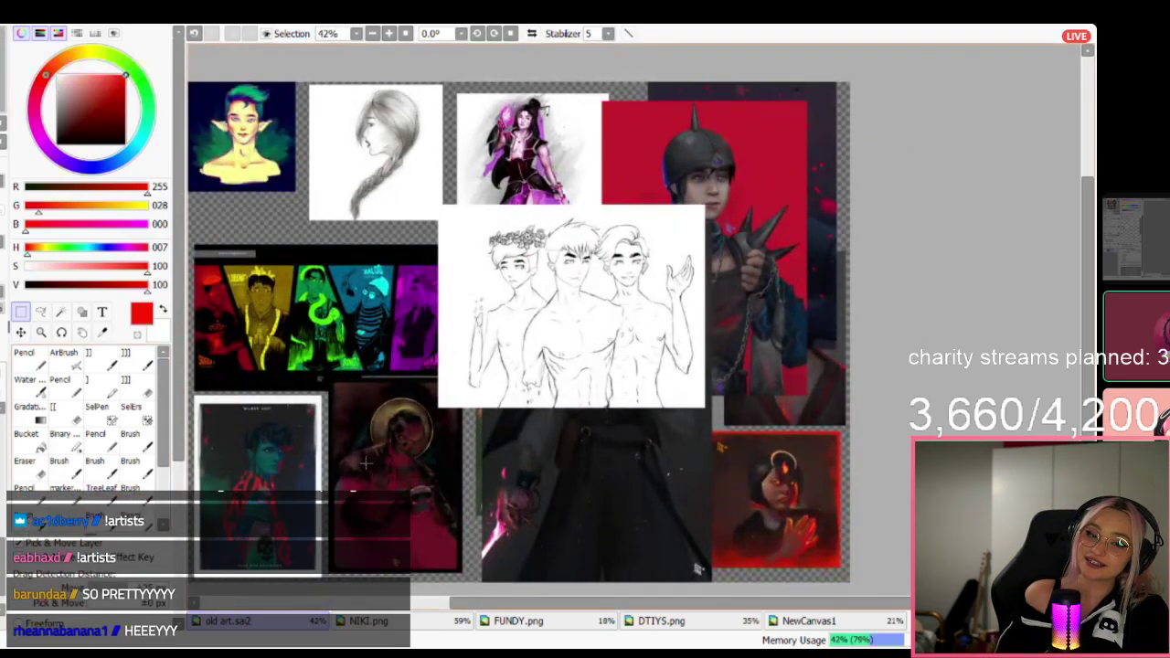
left_click(142, 86)
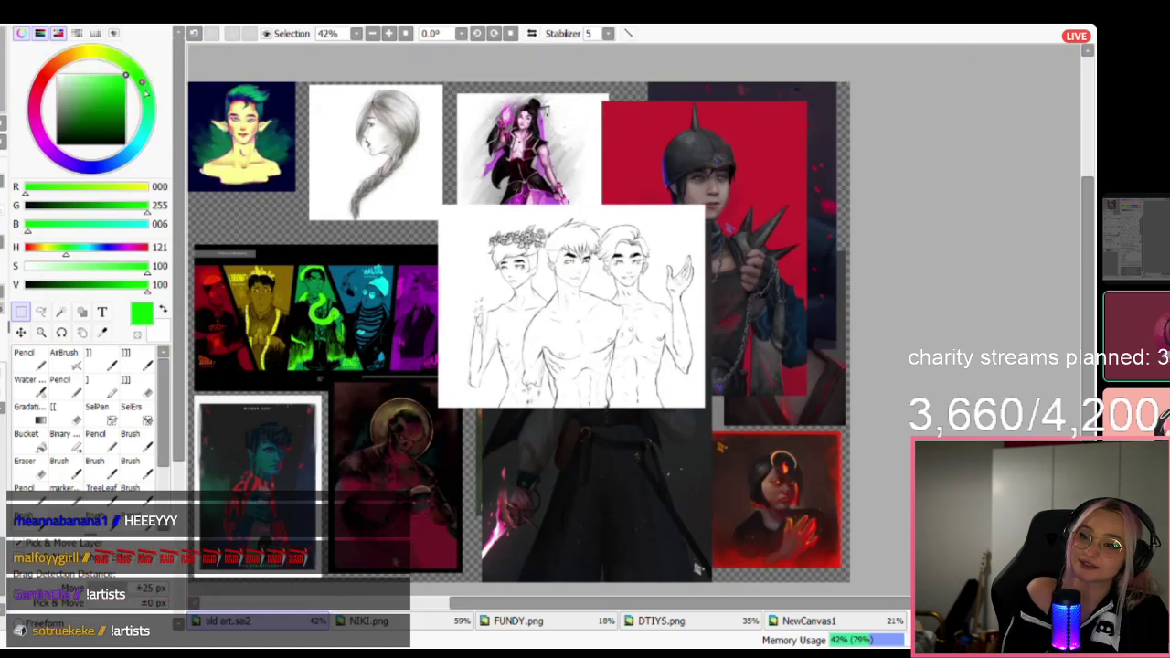
left_click_drag(146, 92, 128, 124)
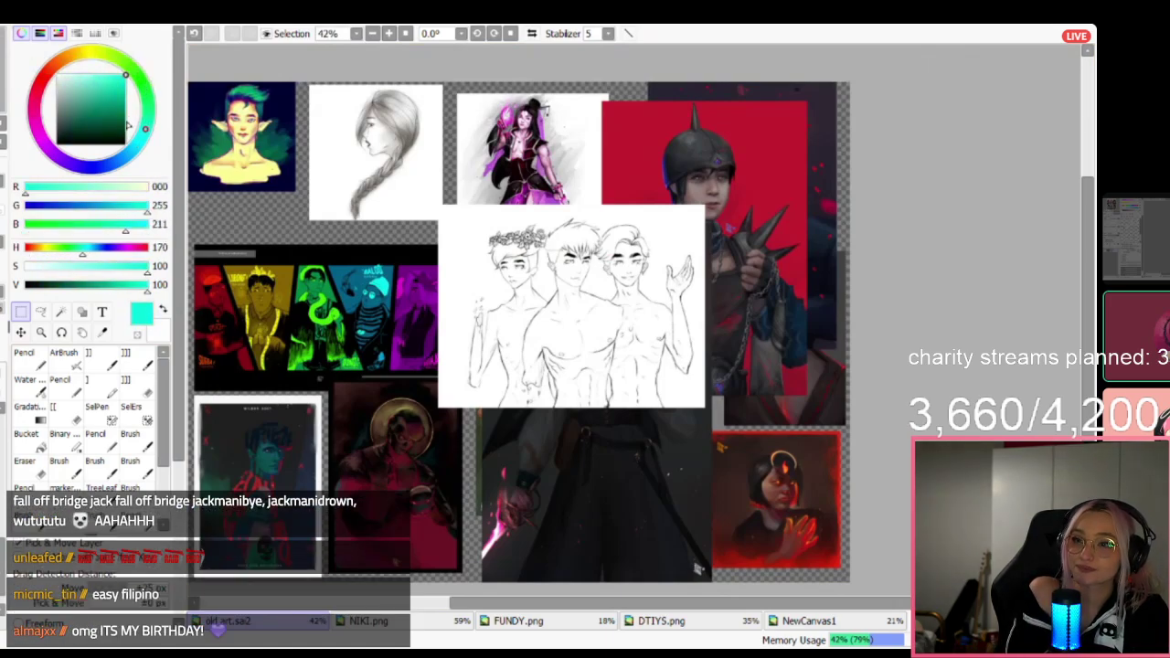
left_click(147, 120)
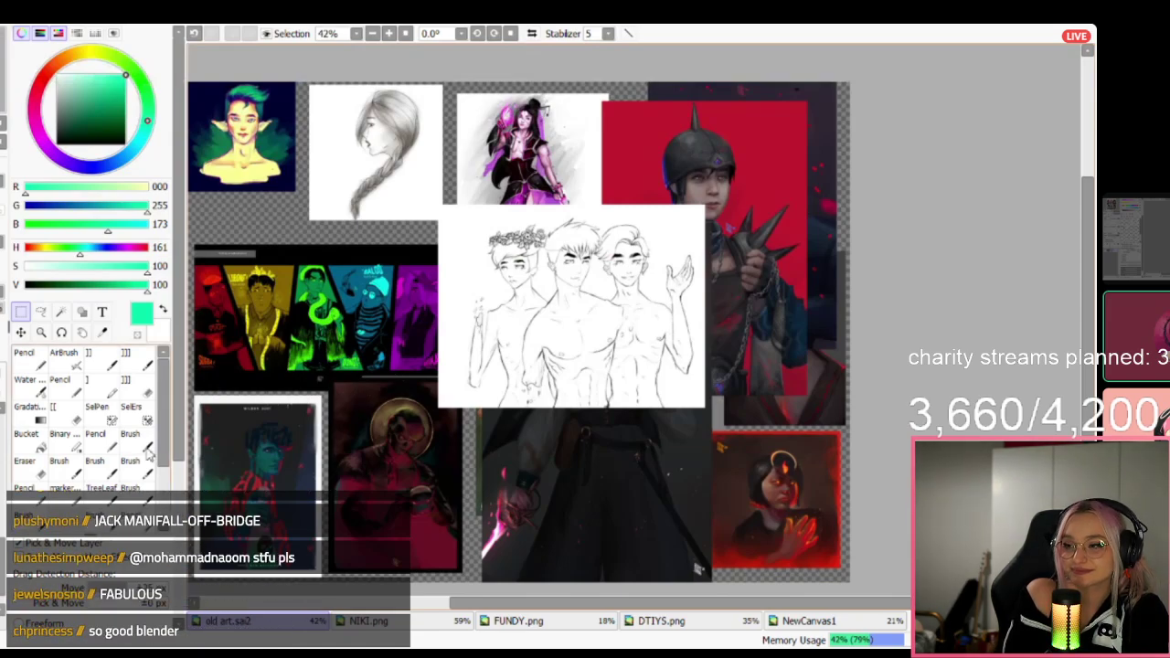
Remove the painted pictures from the old art.sa2 collage and uncover the four-figure line drawing beside the three-figure one.
key("ctrl+z")
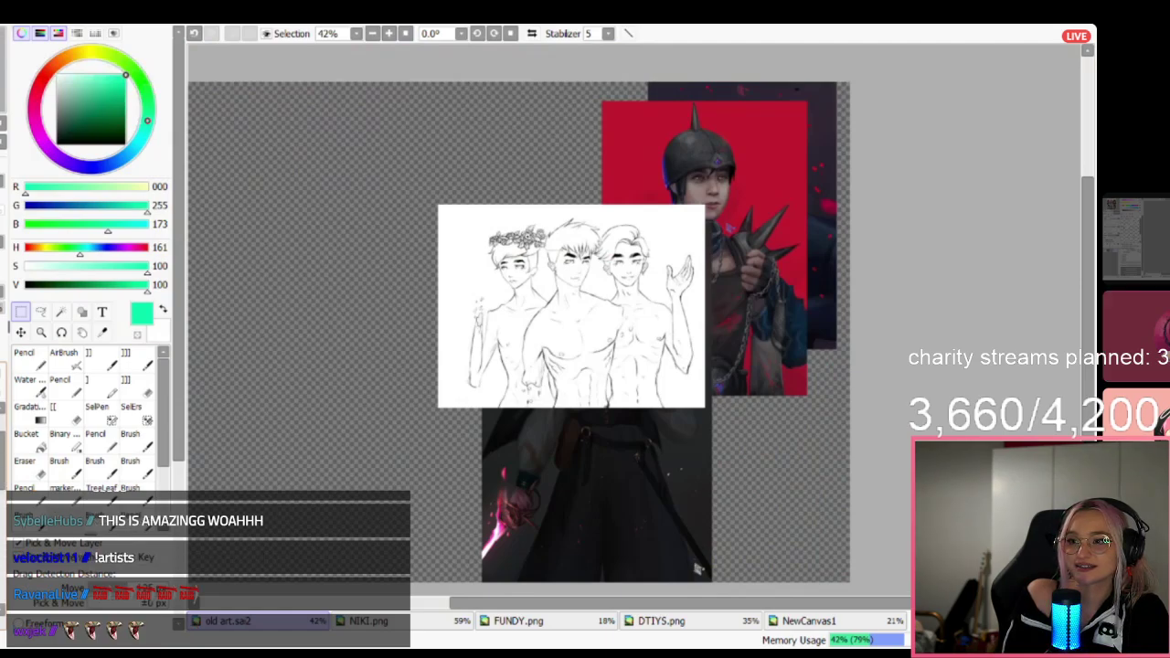
key("ctrl+z")
key("ctrl+z")
key("ctrl+z")
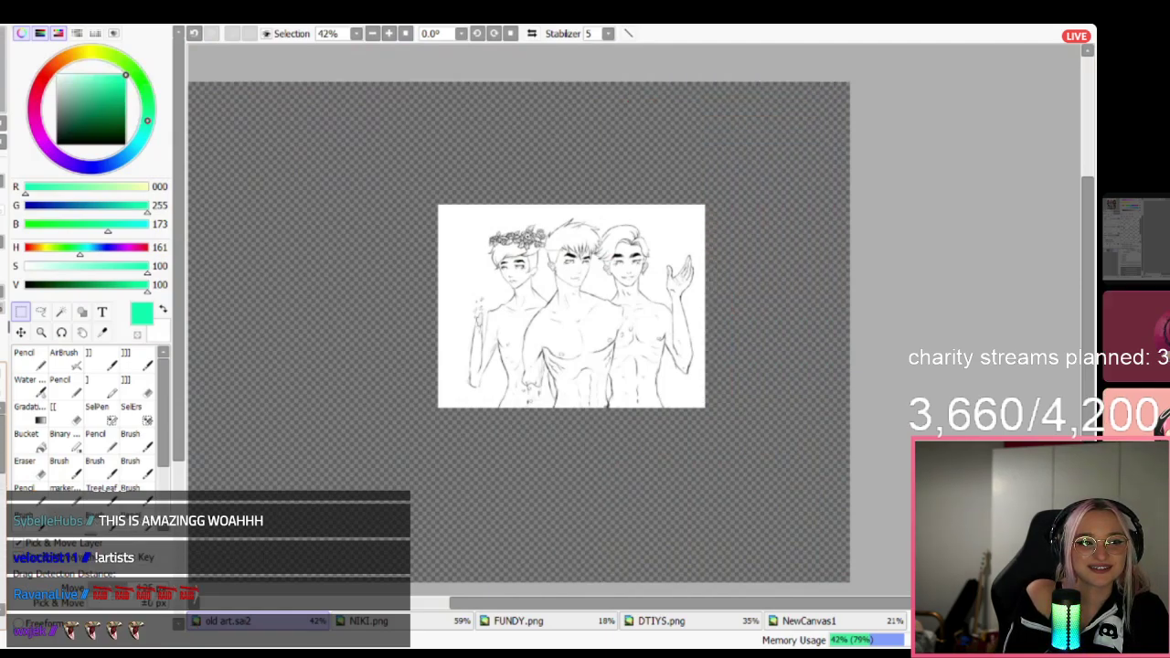
key("ctrl+z")
key("ctrl+y")
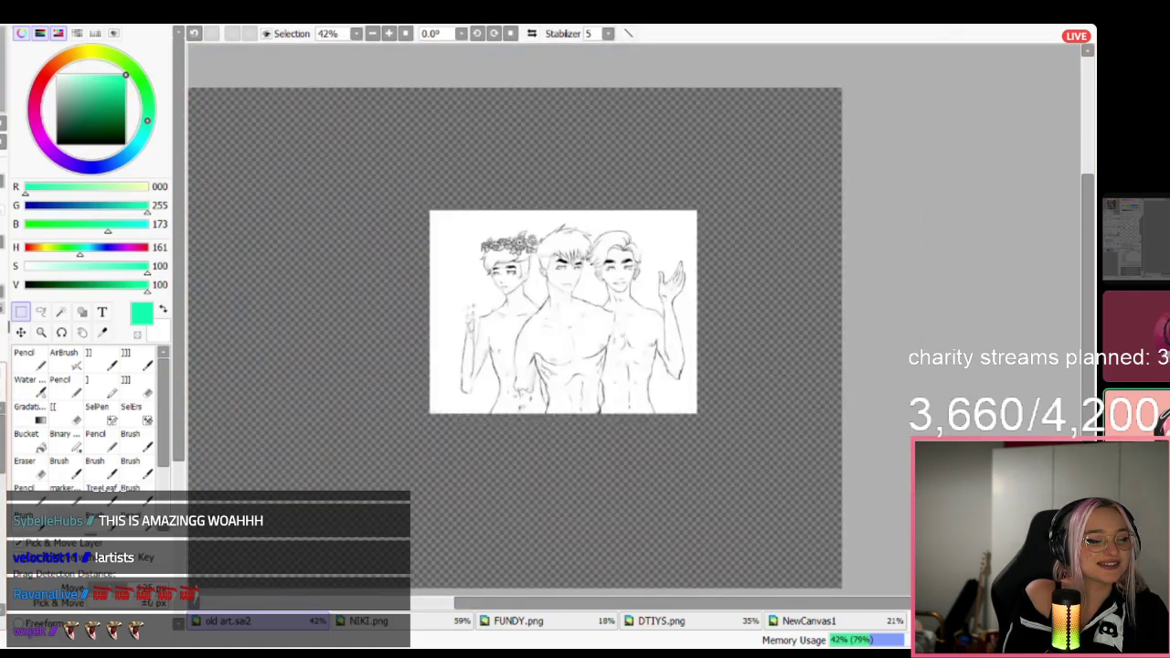
key("ctrl+z")
Examine the line drawing of the four bare-shouldered figures up close, including their faces and hair.
scroll(371, 366, "down", 2)
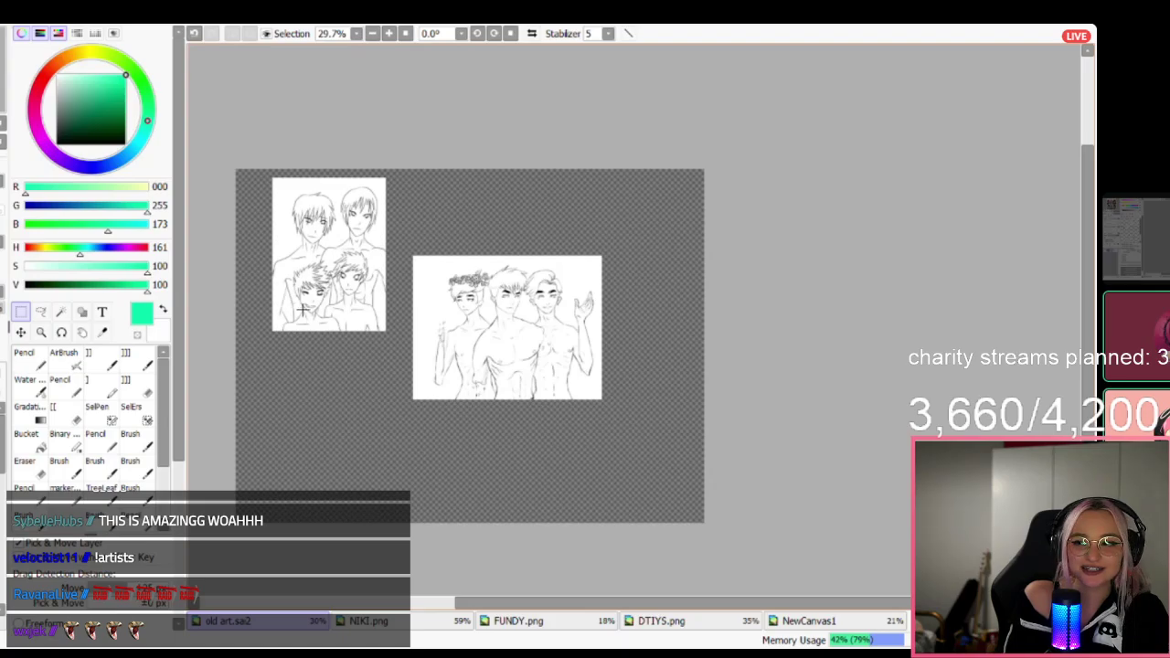
scroll(320, 298, "up", 4)
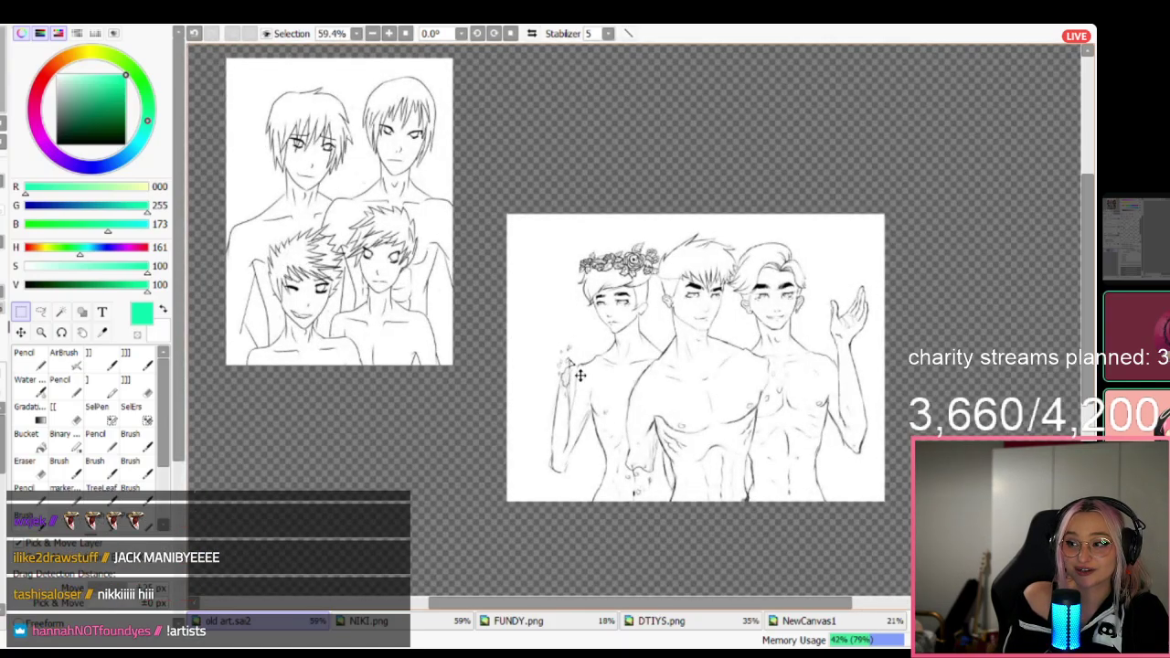
left_click_drag(581, 375, 580, 230)
scroll(279, 134, "down", 1)
scroll(279, 136, "up", 5)
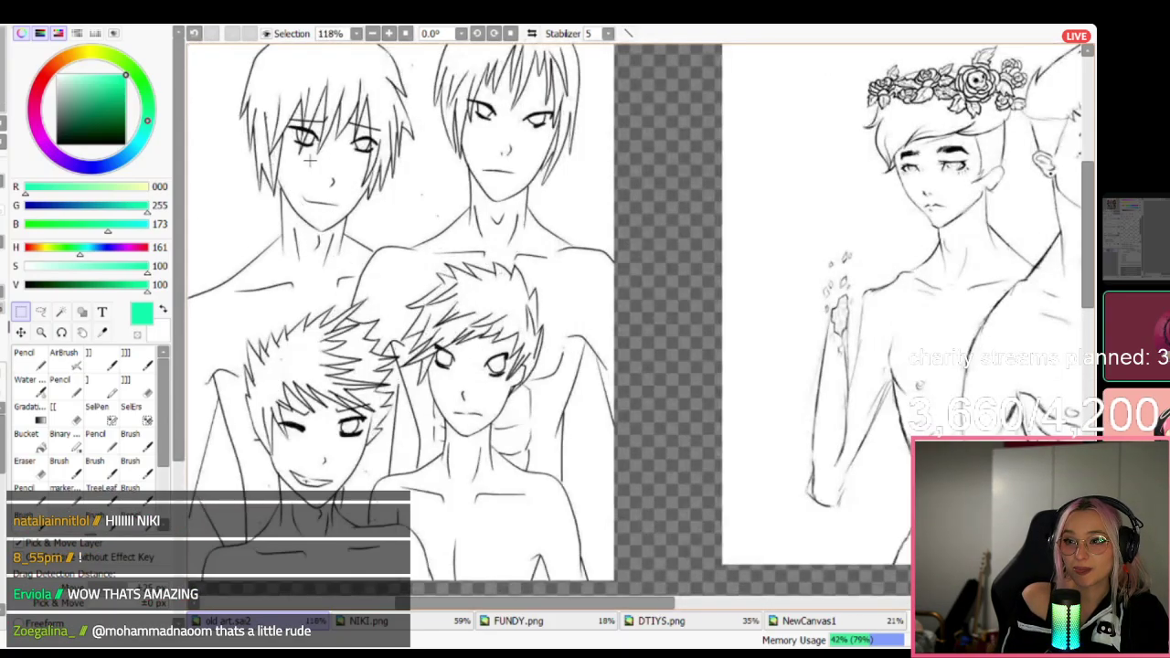
scroll(309, 160, "up", 1)
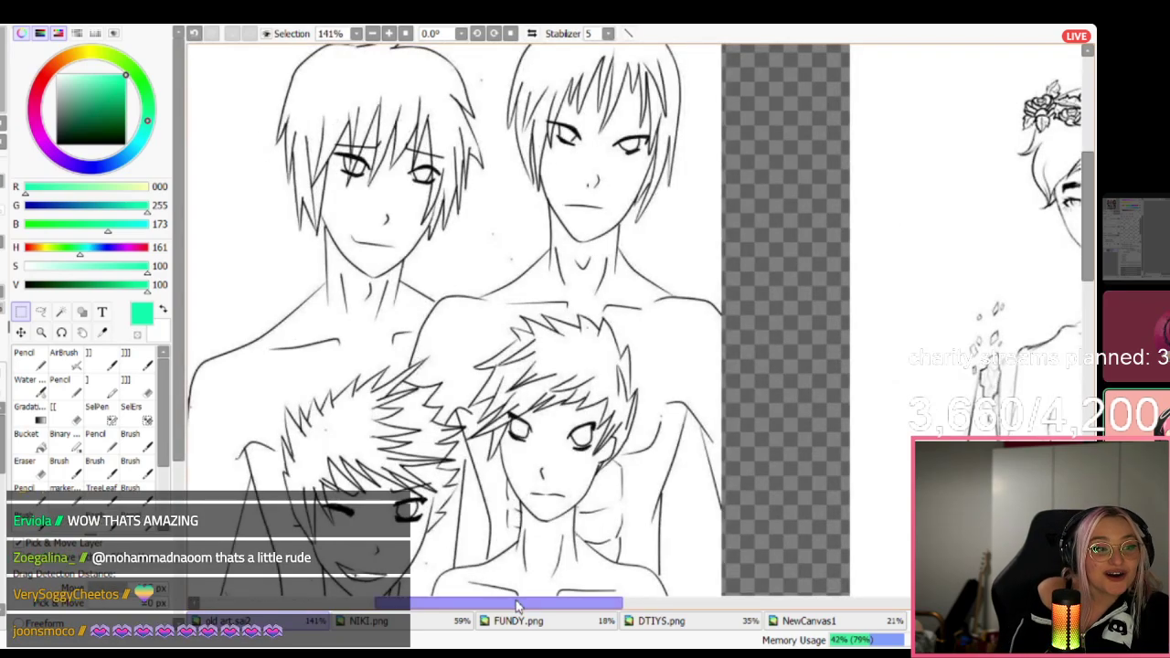
left_click_drag(517, 606, 489, 609)
scroll(583, 326, "down", 2)
scroll(540, 274, "up", 1)
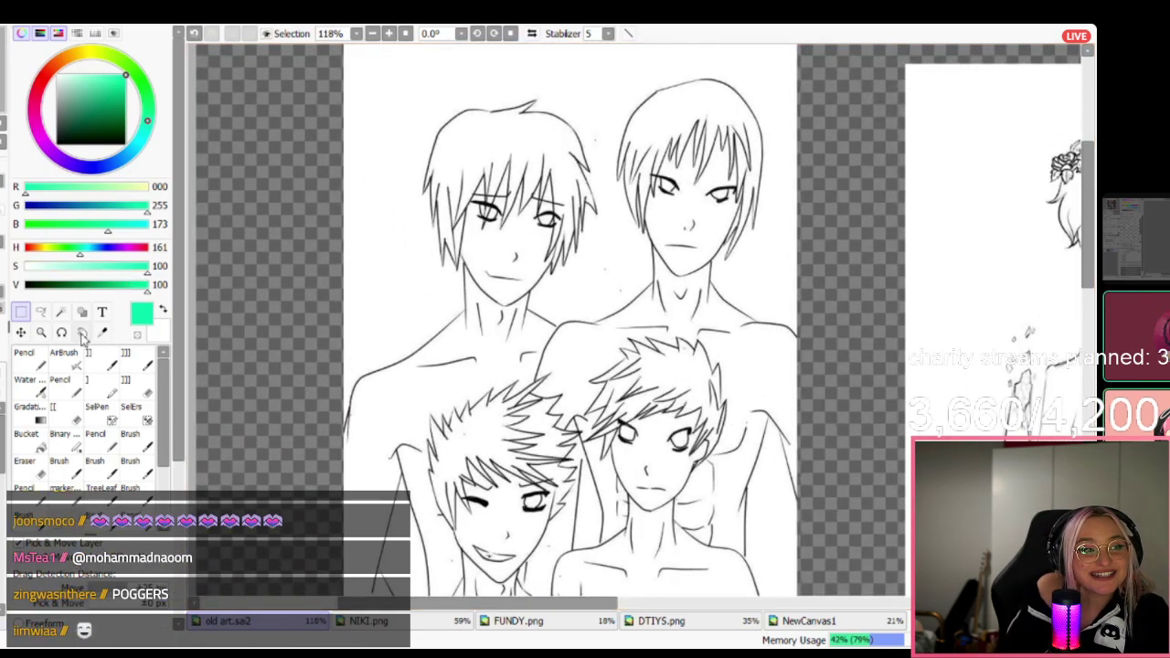
Set the drawing colour to black.
left_click(90, 113)
left_click_drag(89, 113, 57, 143)
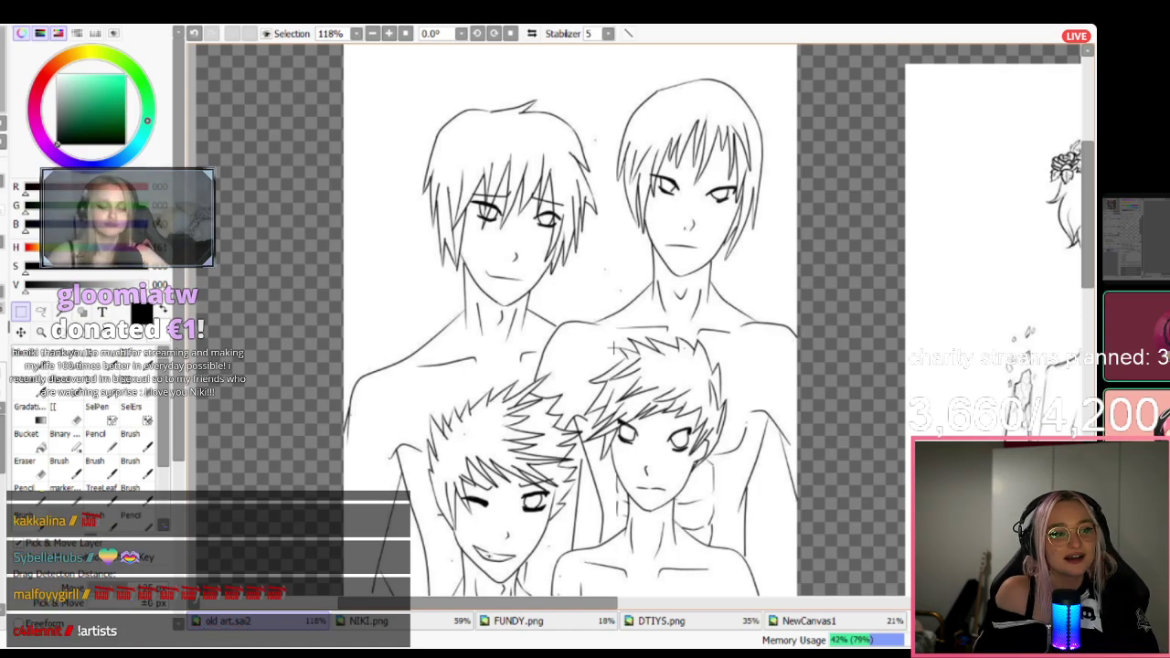
Switch to a linework layer and draw an angled two-segment line along the upper-left figure's shoulder with the Line tool.
scroll(610, 347, "down", 2)
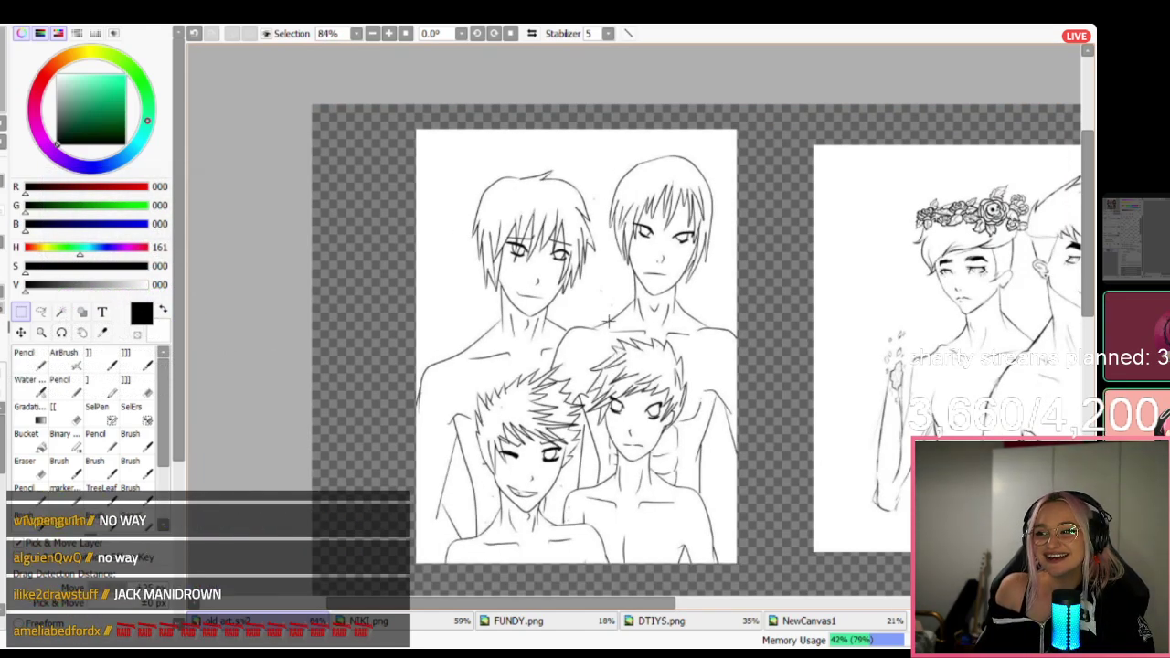
left_click_drag(509, 596, 541, 596)
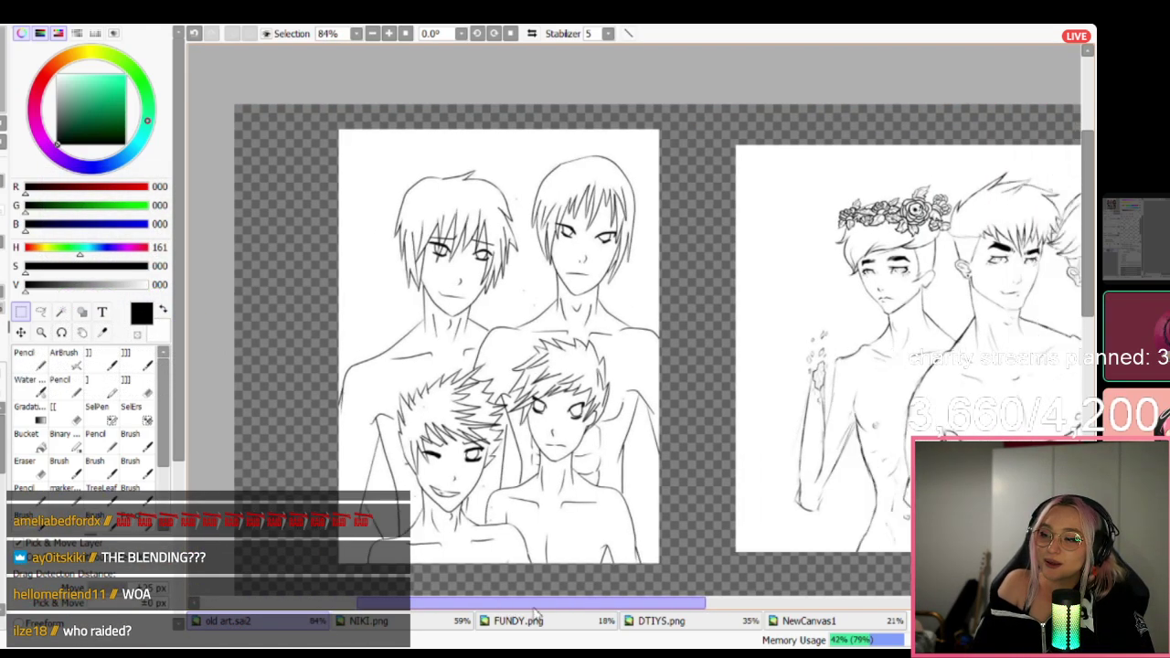
scroll(464, 473, "up", 2)
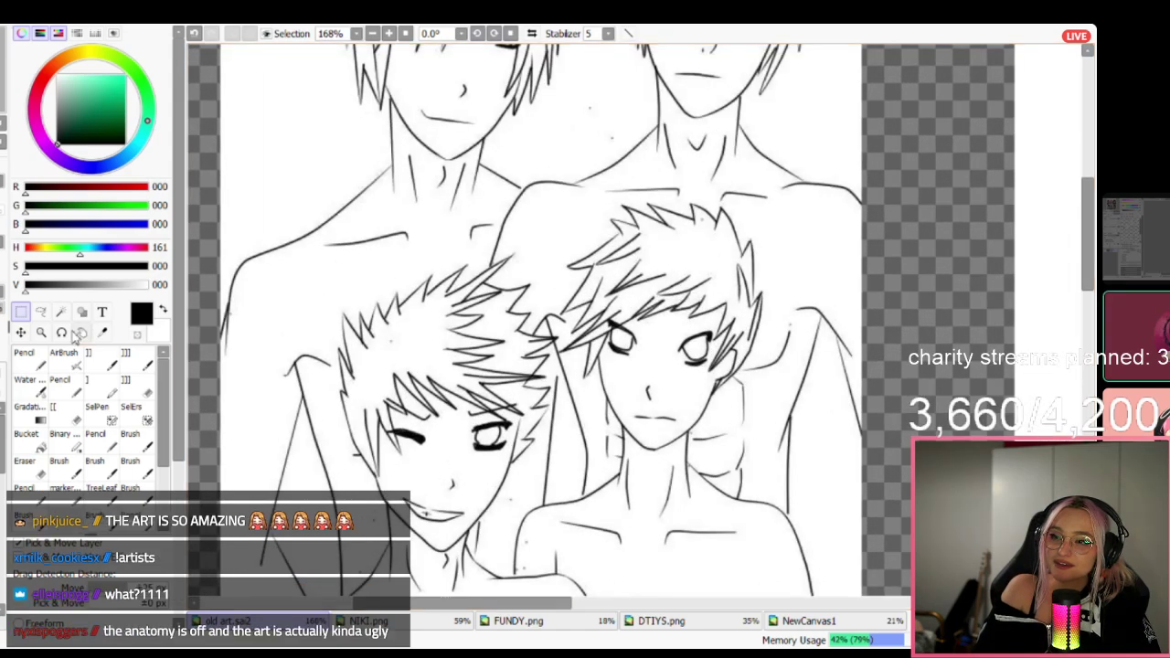
left_click(2, 437)
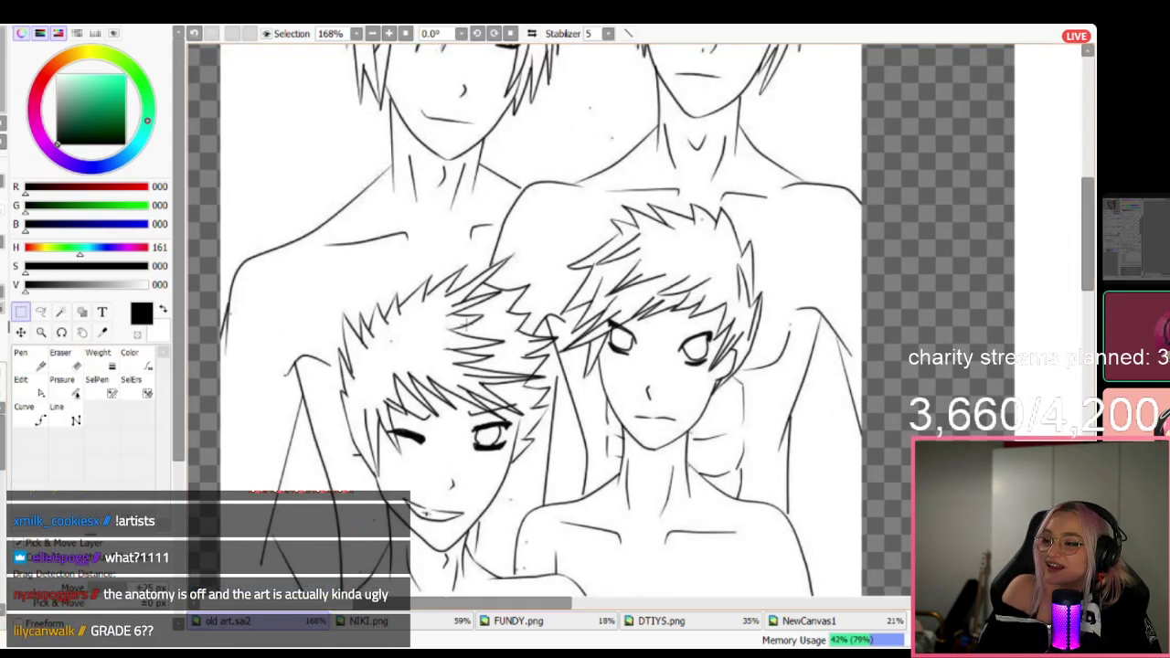
scroll(509, 322, "down", 1)
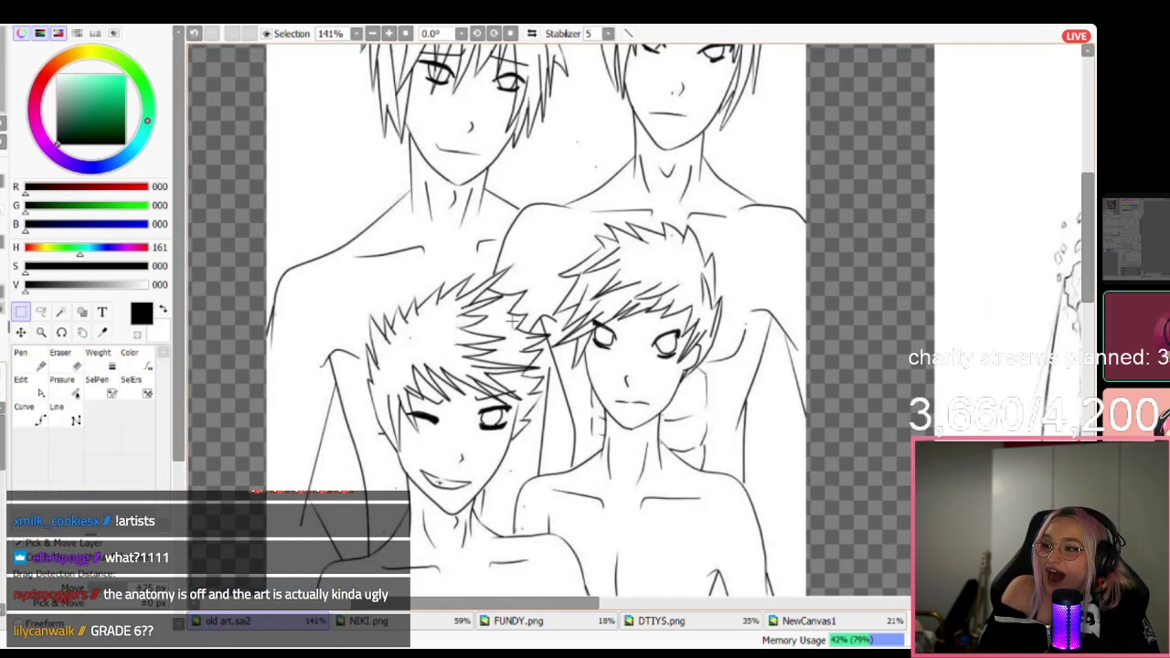
left_click(74, 422)
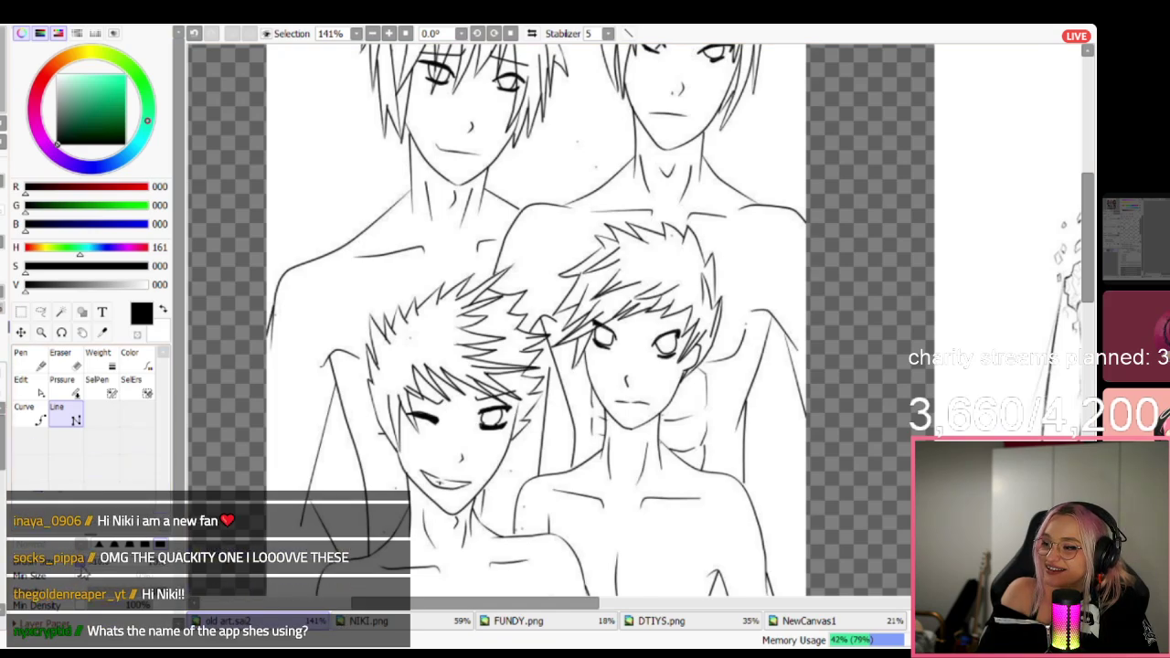
scroll(284, 433, "up", 3)
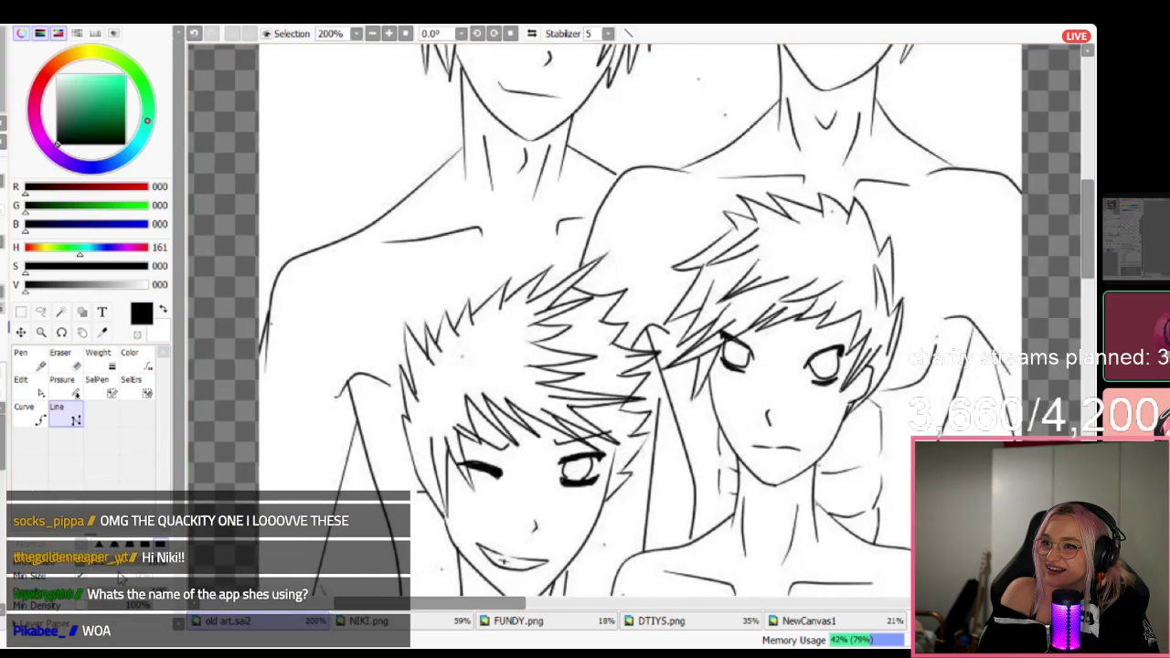
mouse_move(286, 450)
left_mouse_down()
mouse_move(302, 287)
mouse_move(457, 235)
left_mouse_up()
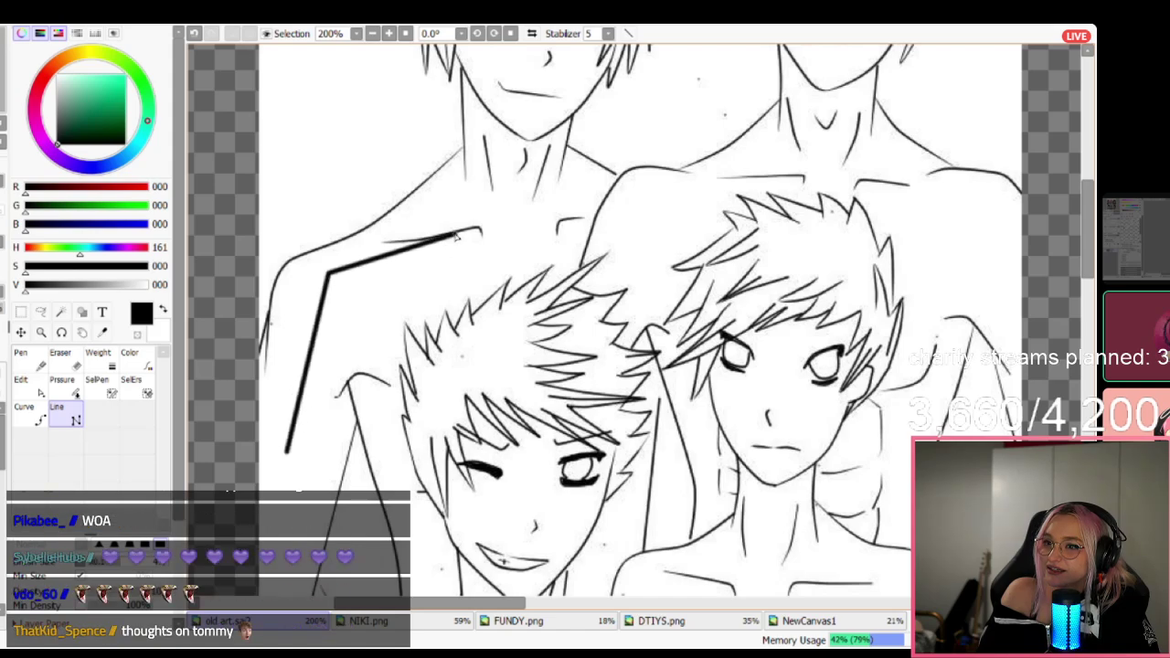
Bend the angled shoulder line into a smooth curve by shifting its corner and adding control points along both segments.
left_click(28, 359)
left_click_drag(328, 273, 322, 279)
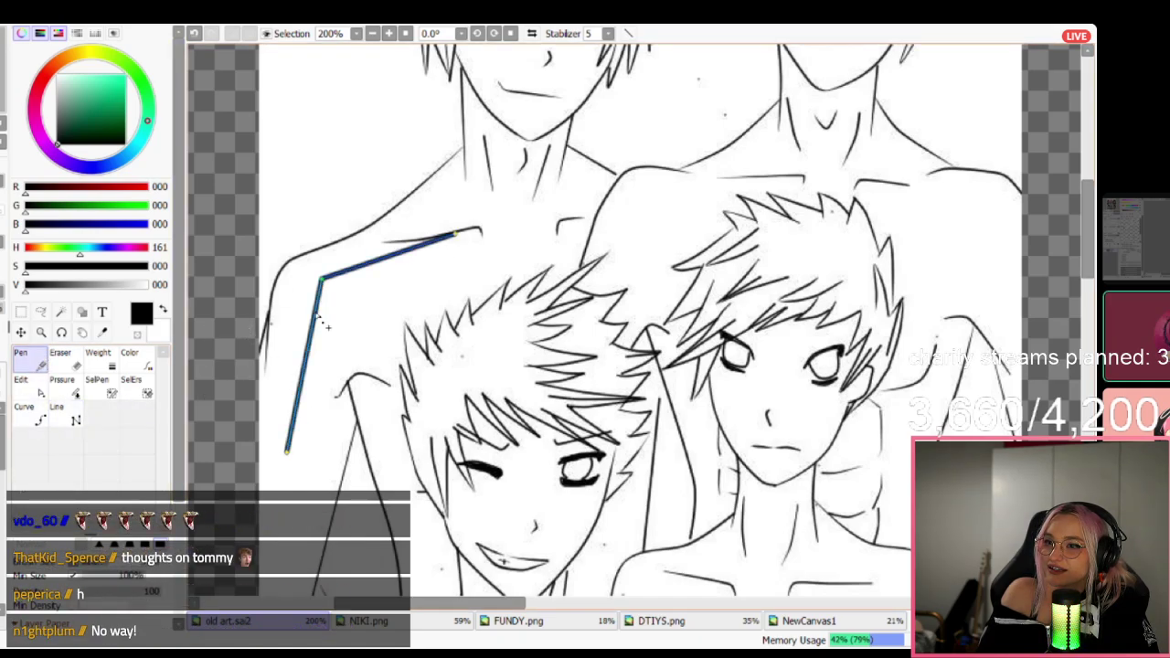
left_click_drag(312, 324, 299, 324)
left_click_drag(290, 387, 293, 387)
mouse_move(356, 268)
left_mouse_down()
mouse_move(353, 255)
mouse_move(386, 251)
left_mouse_up()
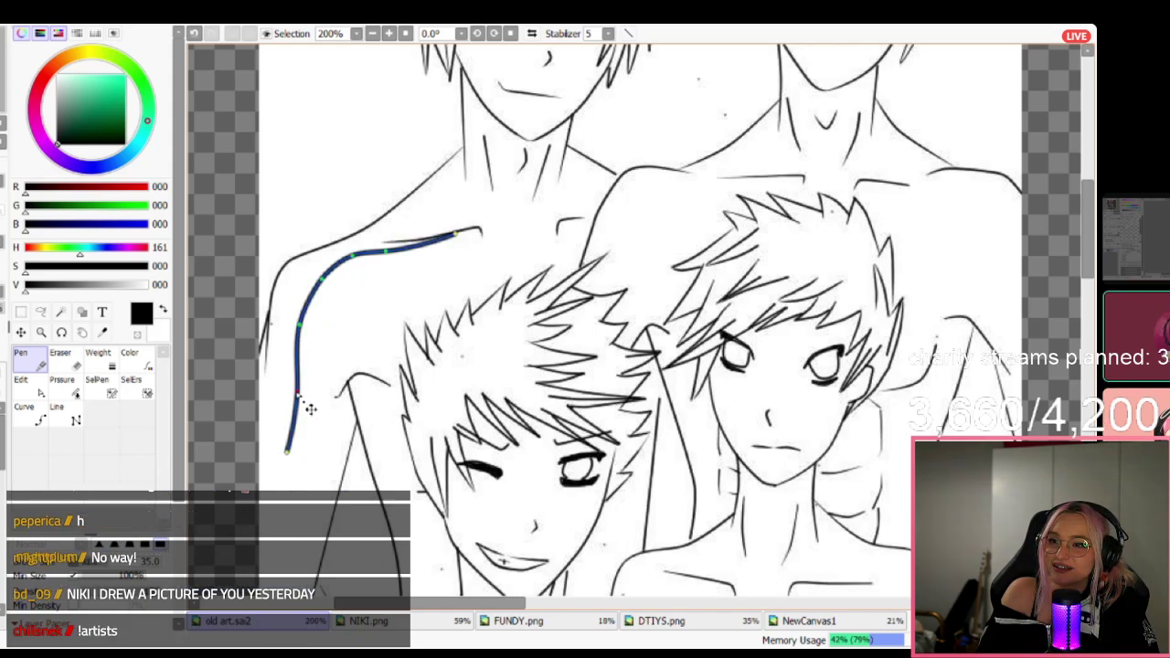
Try a different line weight on the shoulder curve, undo it, and taper both ends of the curve by reducing their pressure.
left_click(106, 362)
left_click(280, 457)
key("ctrl+z")
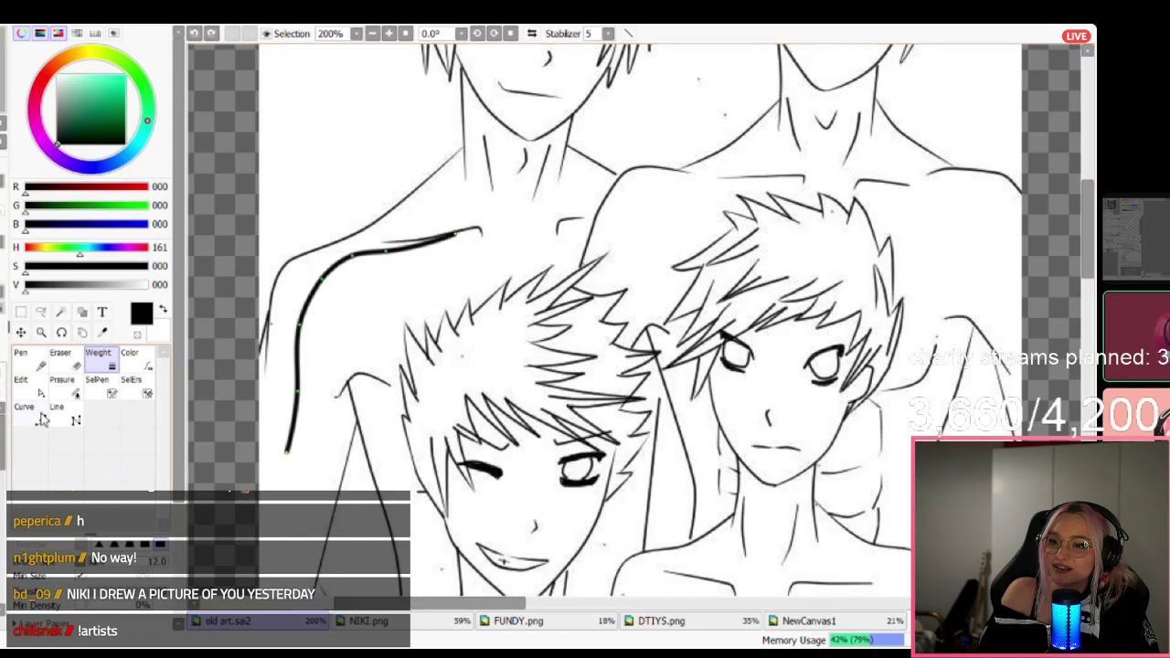
left_click(65, 387)
left_click_drag(286, 454, 277, 455)
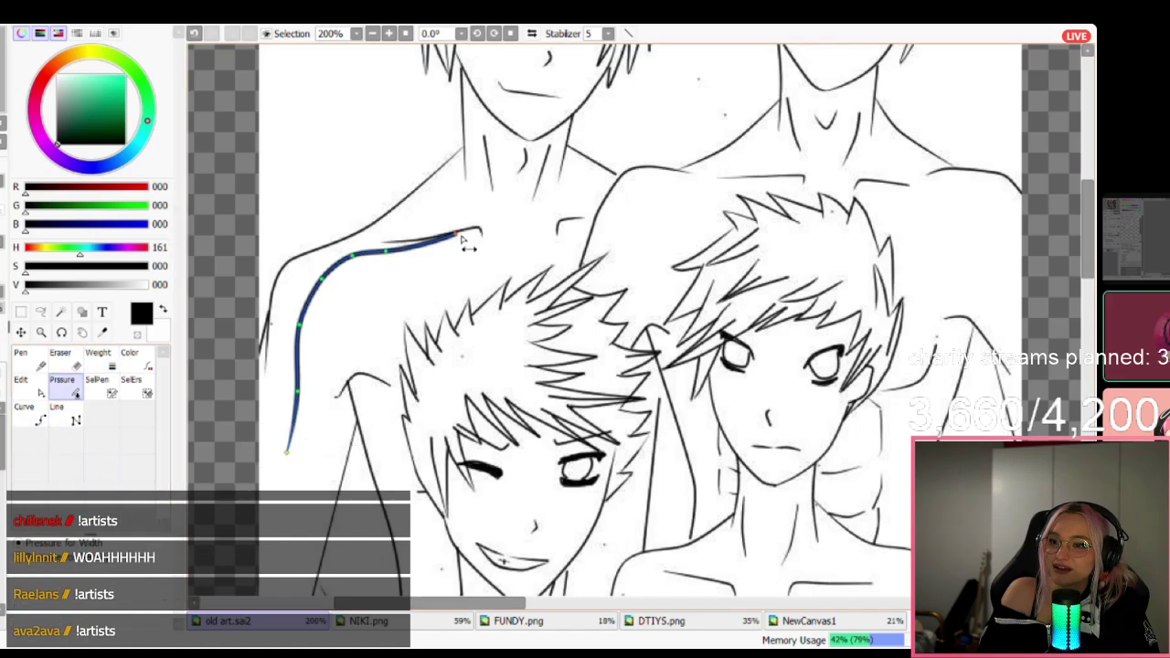
left_click_drag(457, 235, 387, 275)
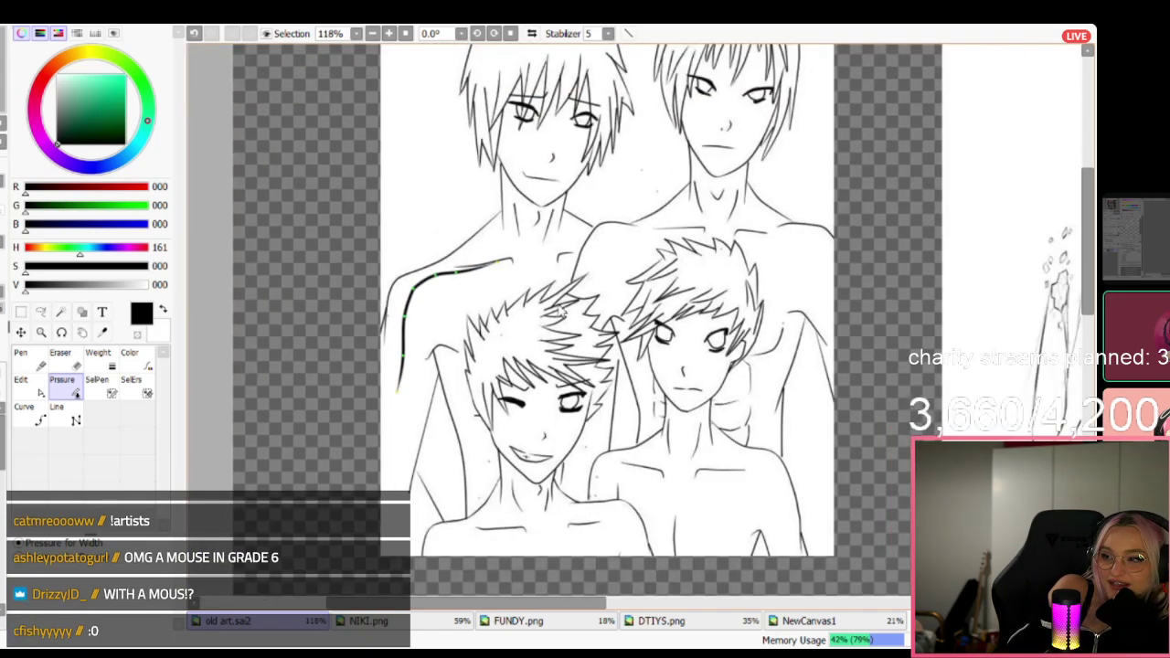
Remove the shoulder curve from the four-figure line drawing and return to the regular drawing tools.
scroll(563, 306, "down", 3)
scroll(562, 283, "down", 2)
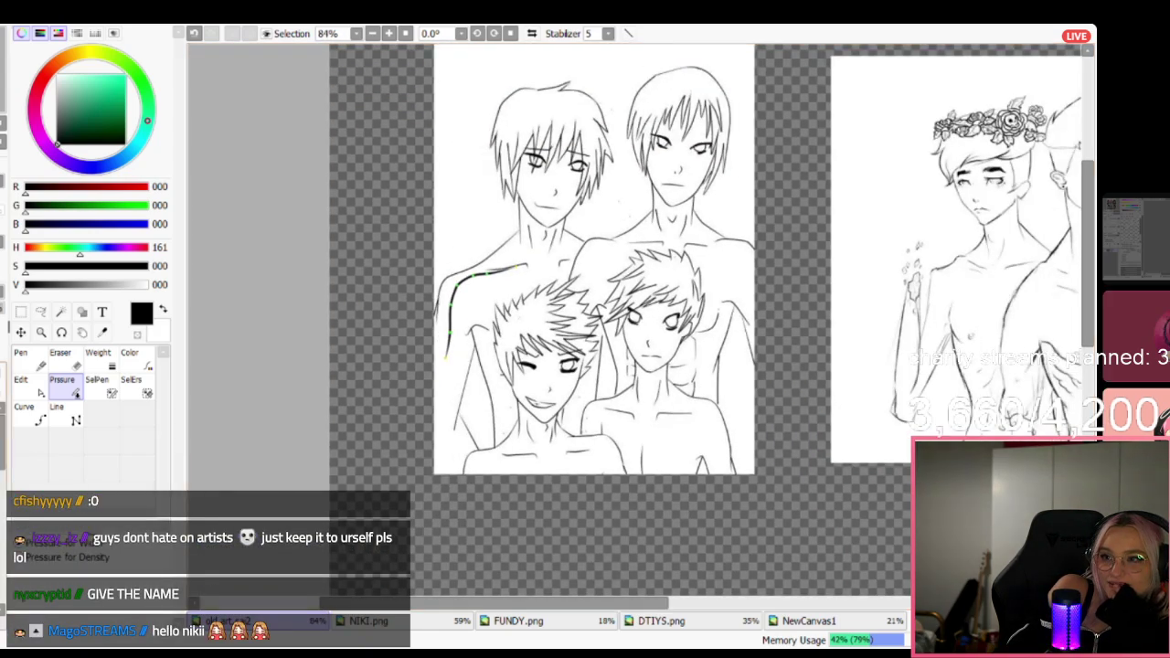
left_click(2, 393)
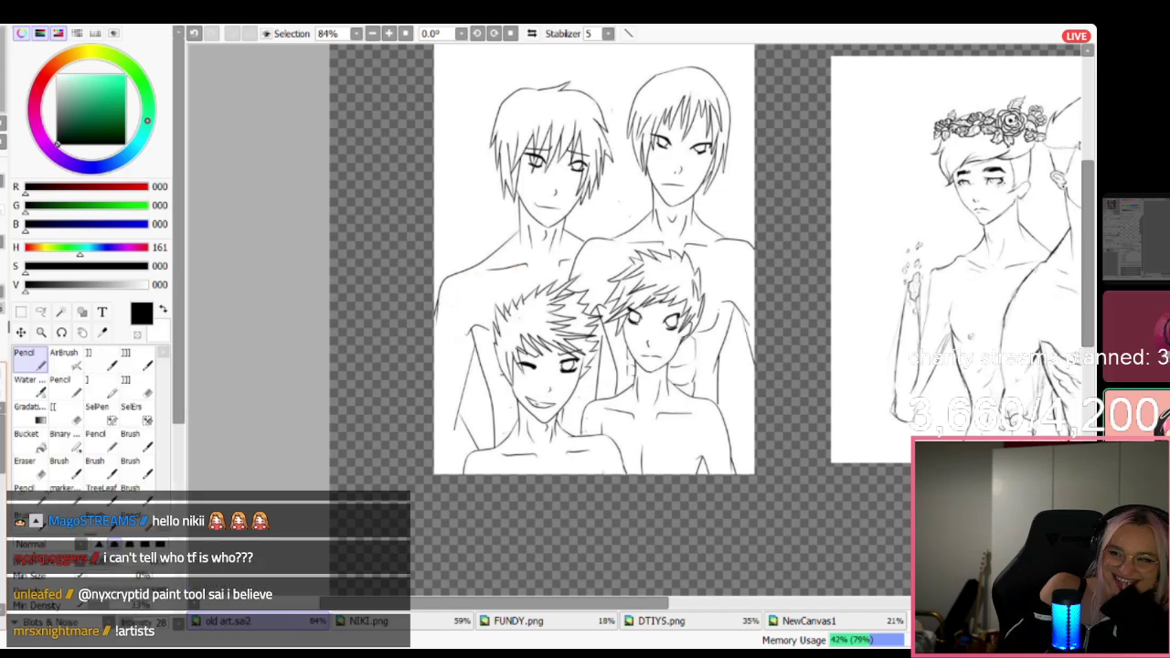
Compare the four-figure drawing with the three-figure one, examining the latter's faces, flower crown and crumbling arm up close.
scroll(558, 219, "down", 3)
scroll(660, 210, "down", 1)
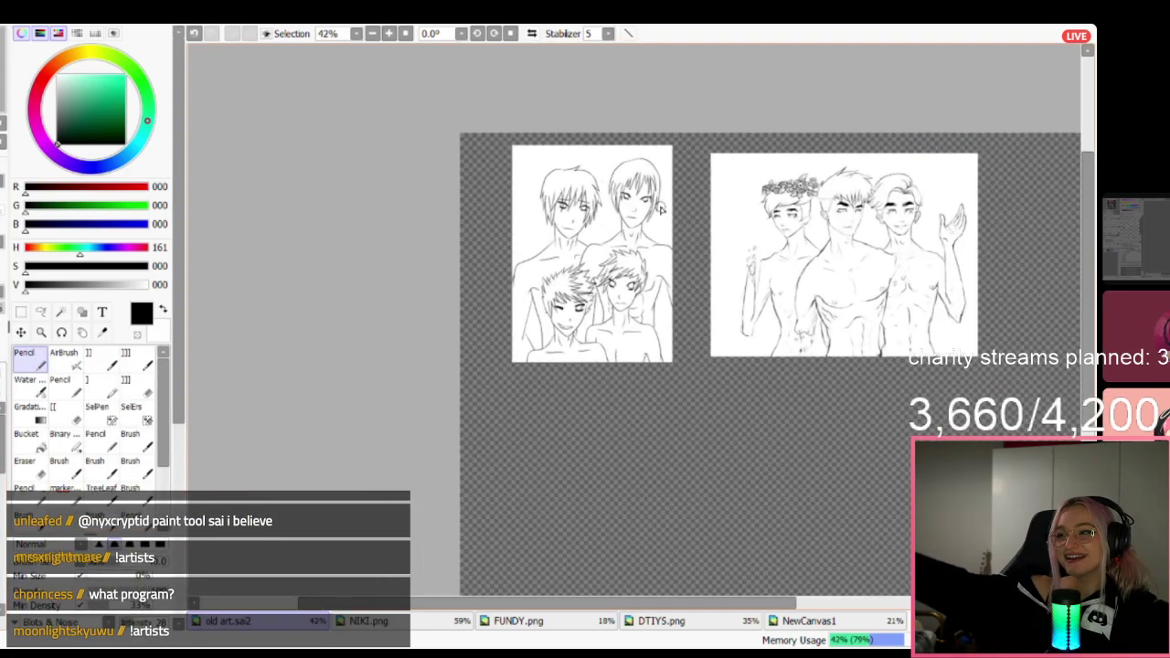
scroll(660, 209, "up", 5)
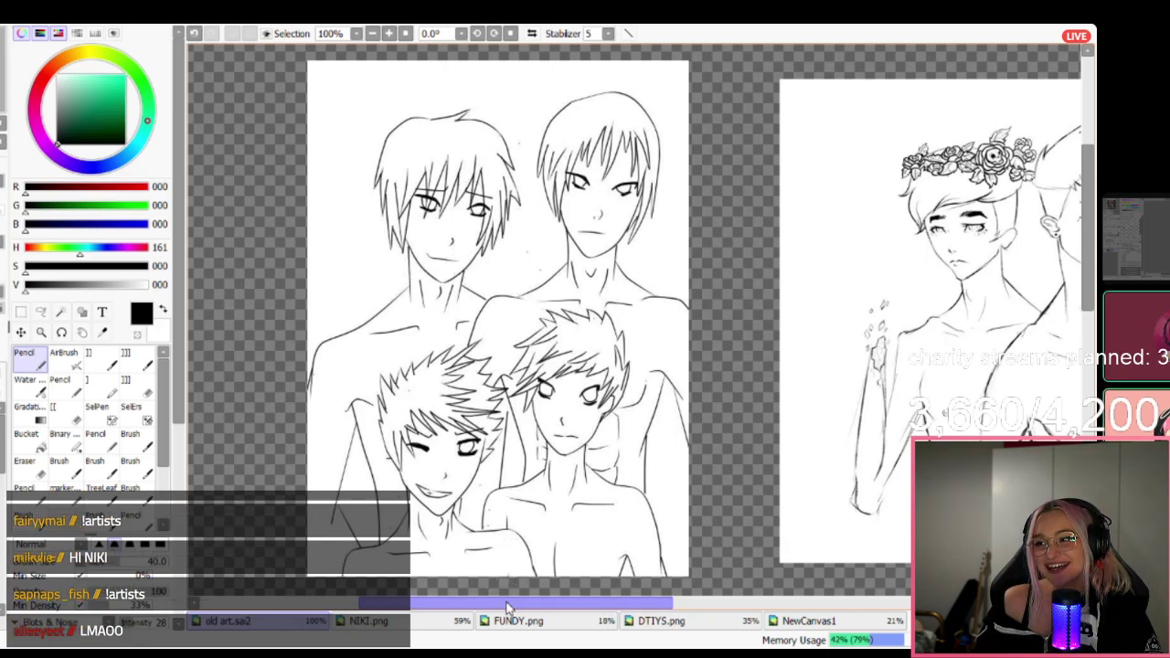
scroll(550, 416, "down", 1)
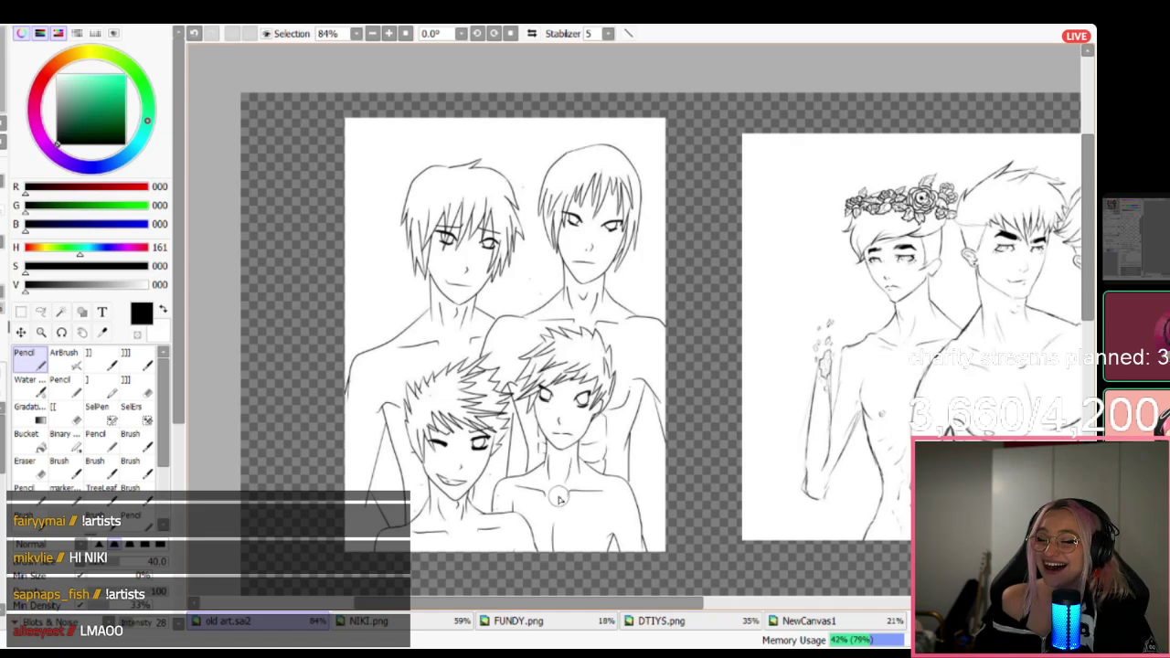
scroll(560, 498, "down", 1)
left_click_drag(546, 607, 674, 606)
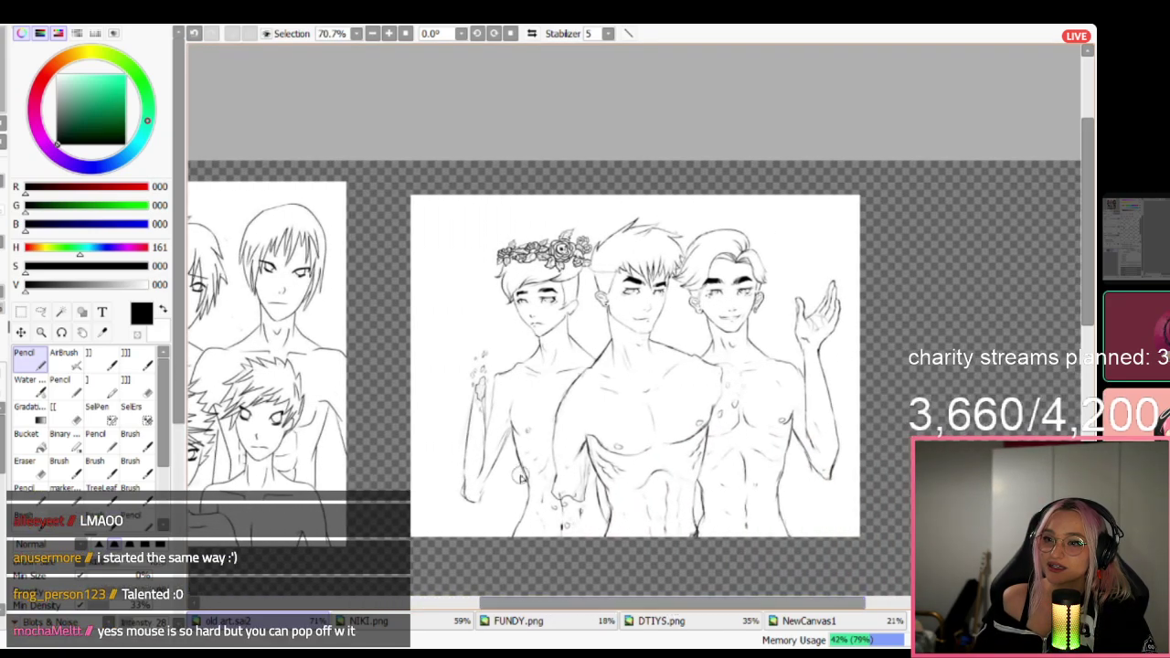
scroll(519, 477, "down", 3)
scroll(646, 406, "up", 4)
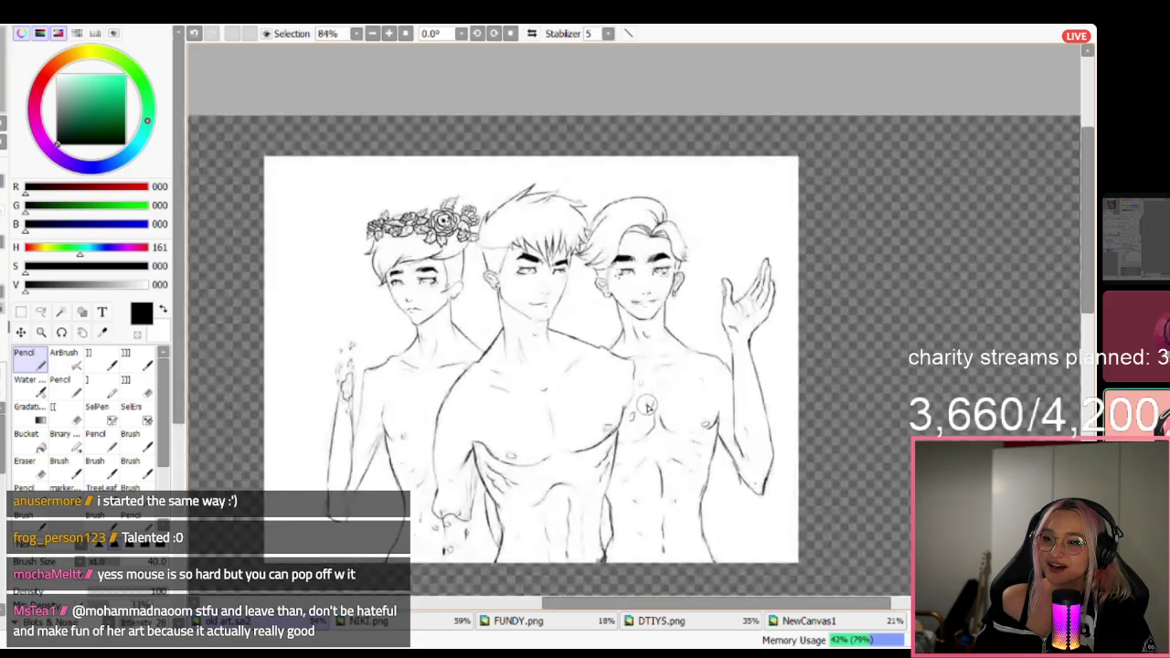
scroll(549, 411, "down", 1)
scroll(444, 415, "up", 3)
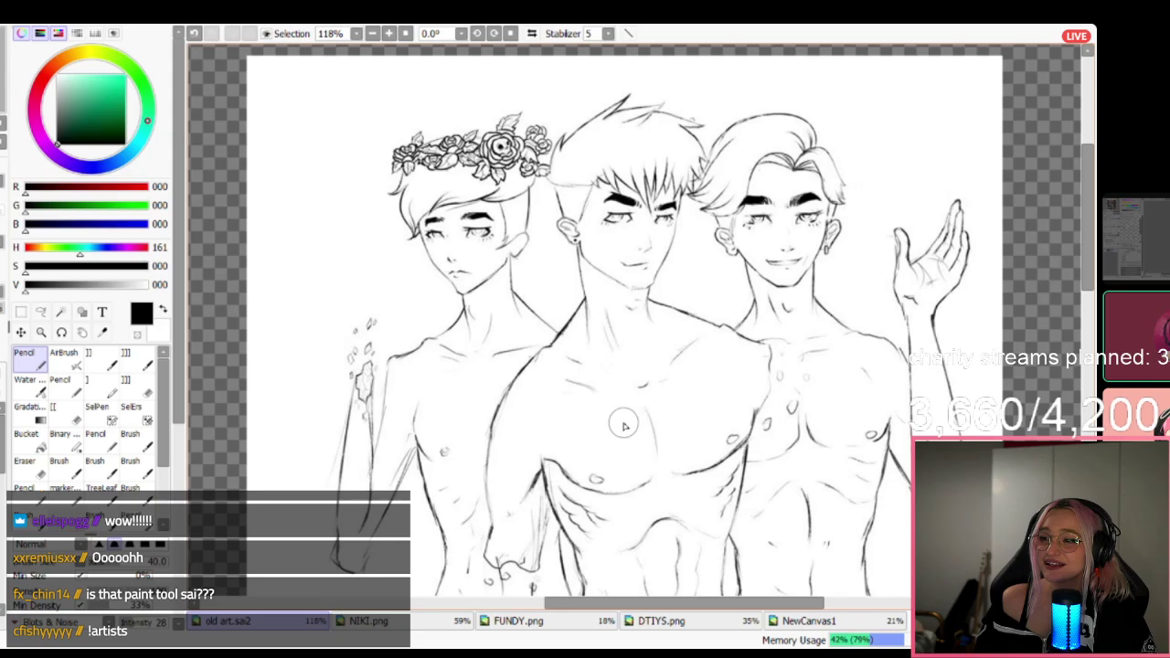
scroll(399, 384, "up", 4)
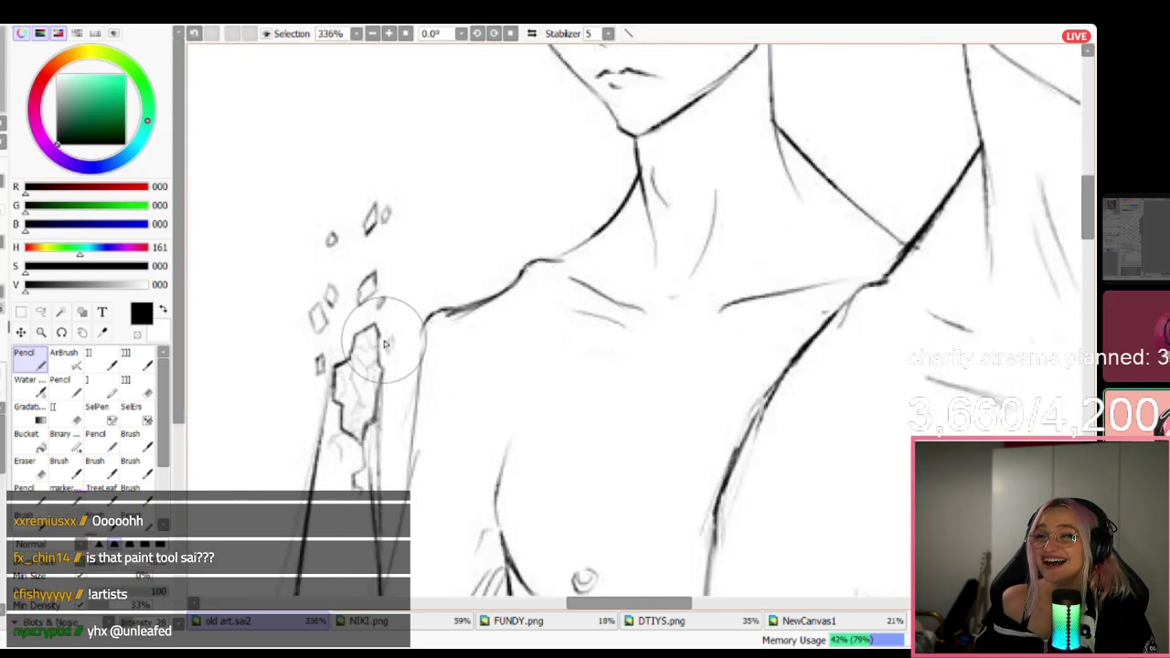
scroll(391, 355, "down", 2)
scroll(393, 361, "down", 1)
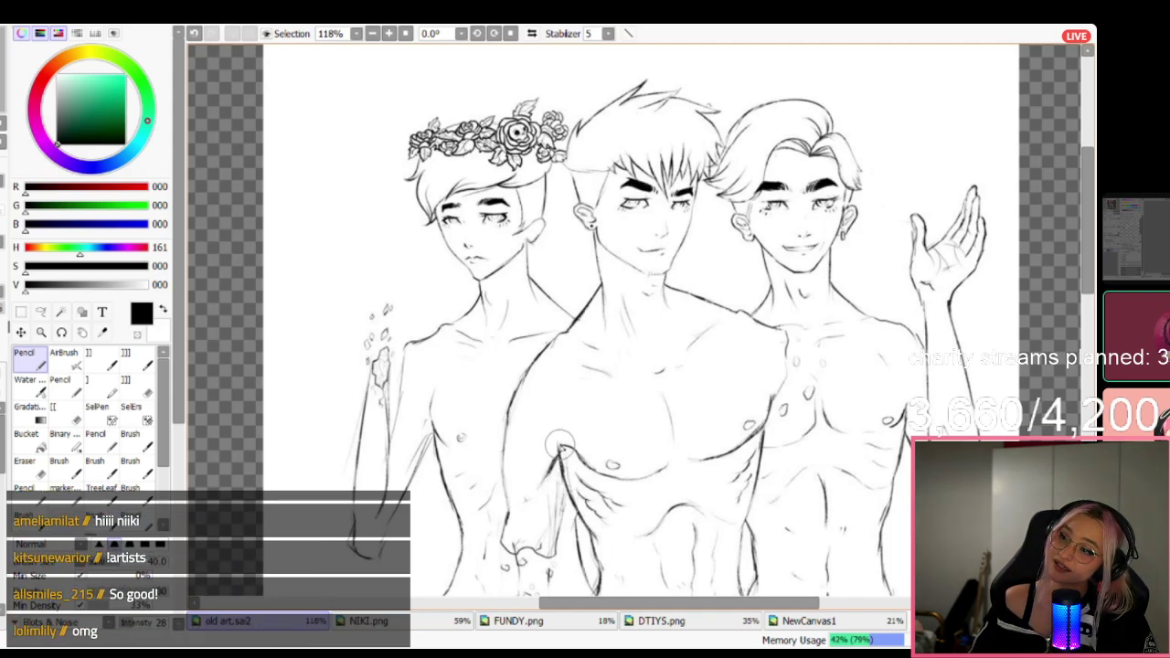
Remove both line drawings from the collage and uncover the Santa-hat portrait and the purple drawing of a long-haired woman.
scroll(560, 447, "down", 1)
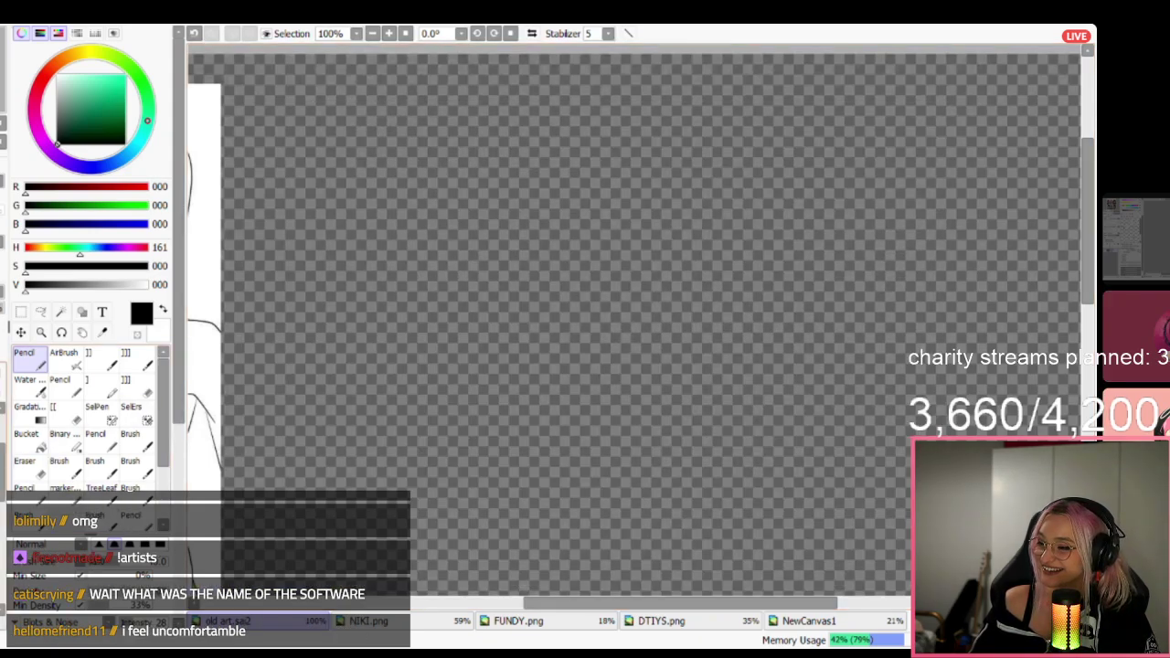
scroll(601, 254, "down", 4)
scroll(603, 363, "up", 1)
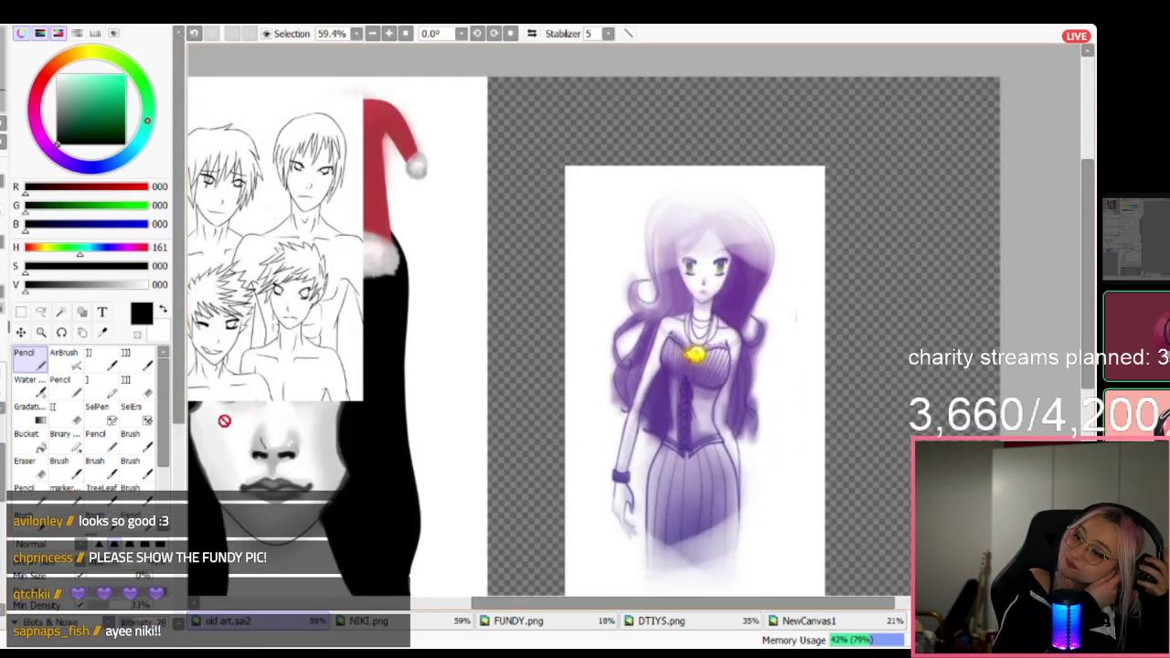
scroll(402, 405, "down", 3)
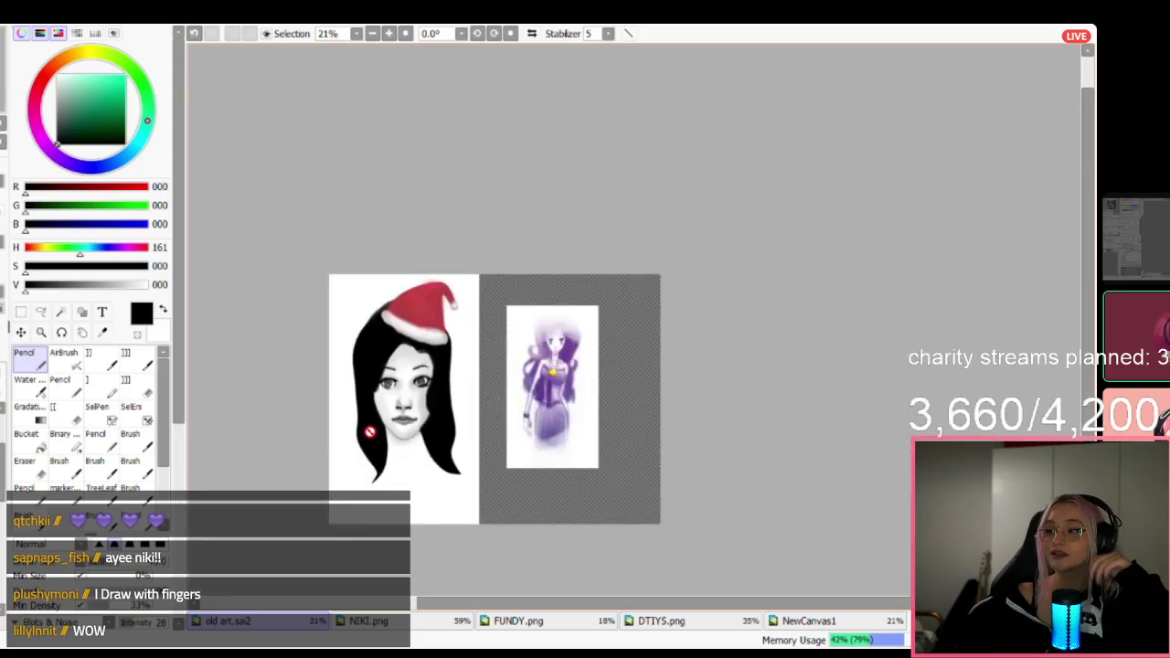
Examine the Santa-hat portrait's face and the purple drawing of the long-haired woman up close.
scroll(434, 410, "up", 4)
scroll(575, 287, "down", 4)
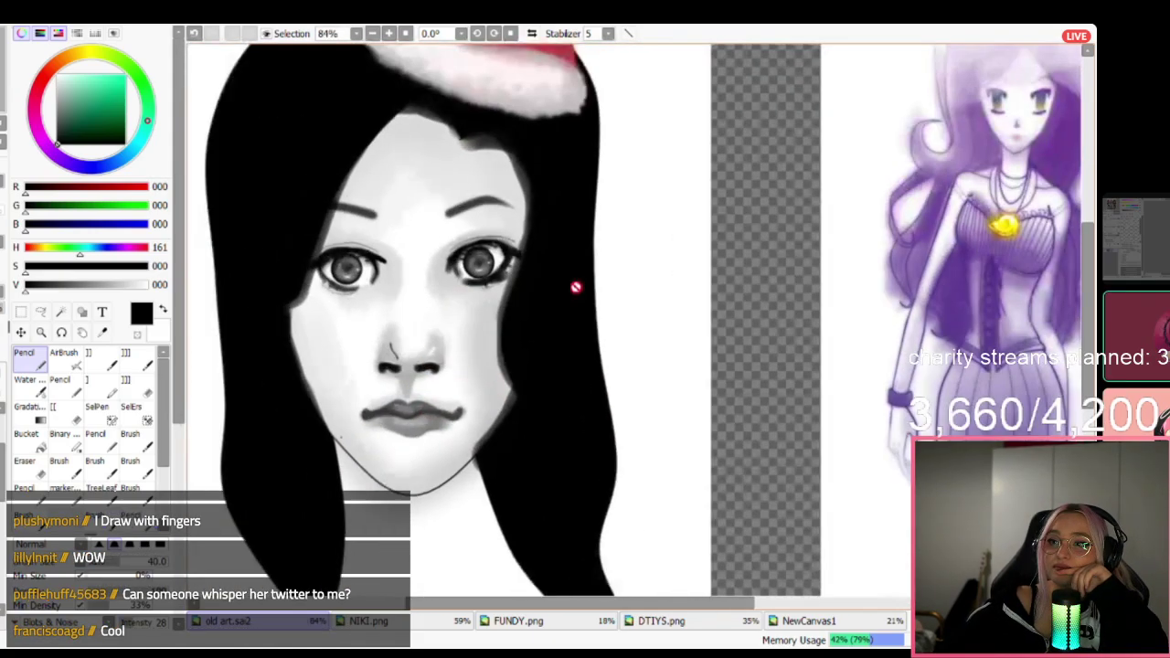
scroll(846, 198, "up", 4)
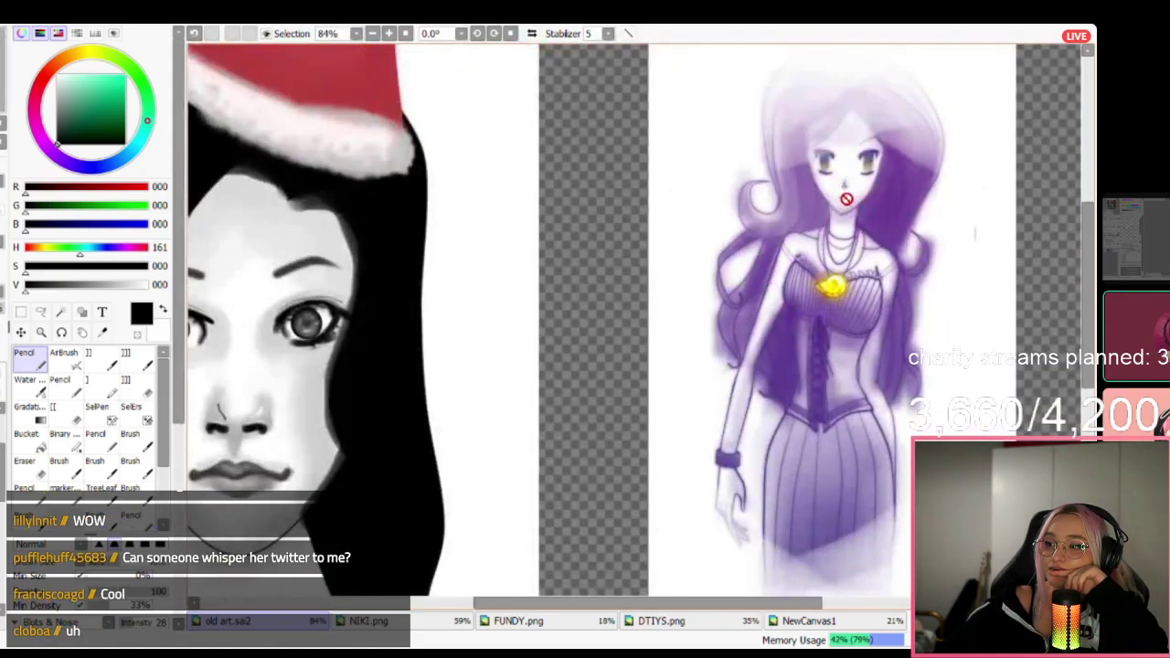
scroll(847, 198, "down", 2)
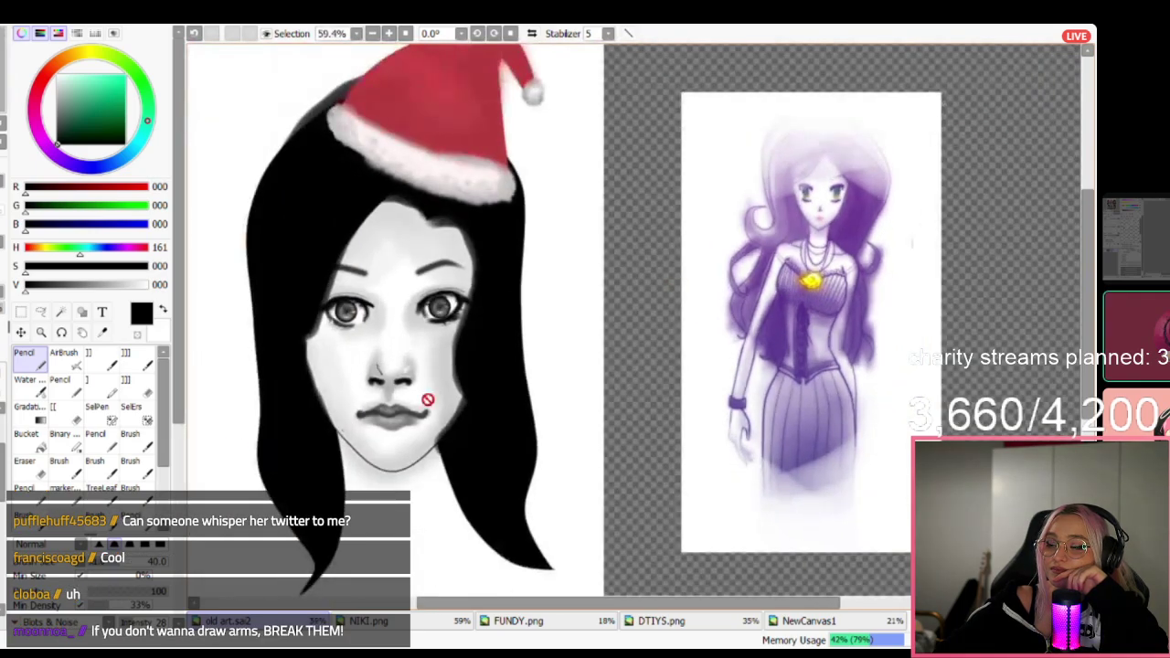
Hide the purple drawing and the Santa-hat portrait, and uncover the 2014 portrait with light-blue hair.
left_click(2, 457)
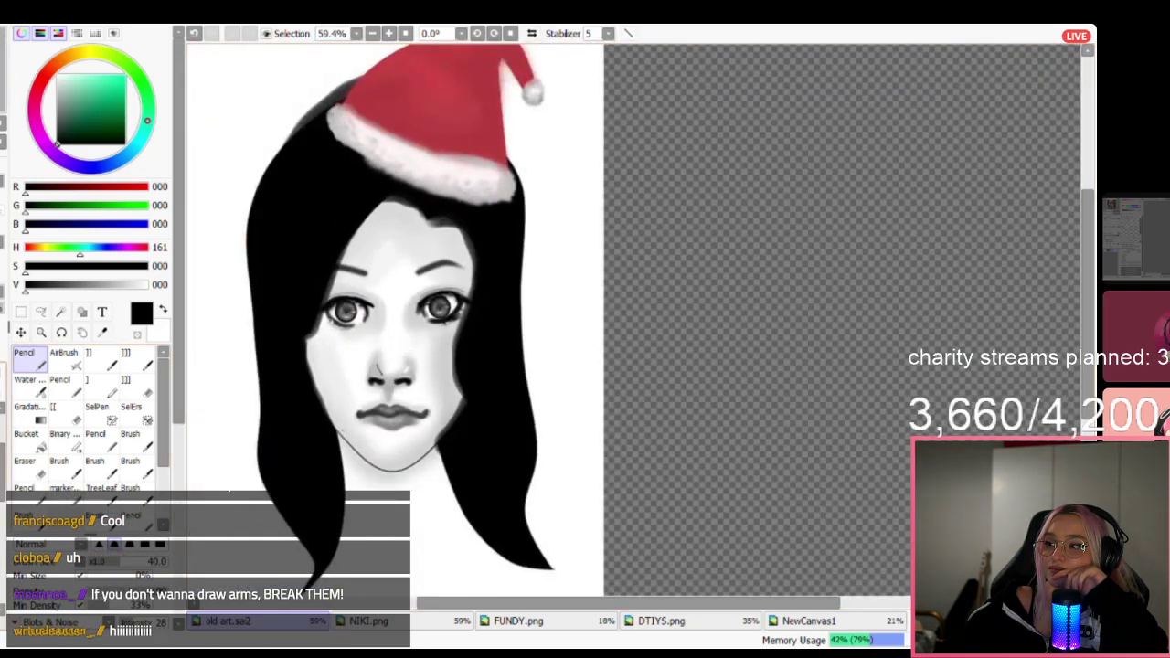
left_click(1, 485)
scroll(2, 494, "down", 1)
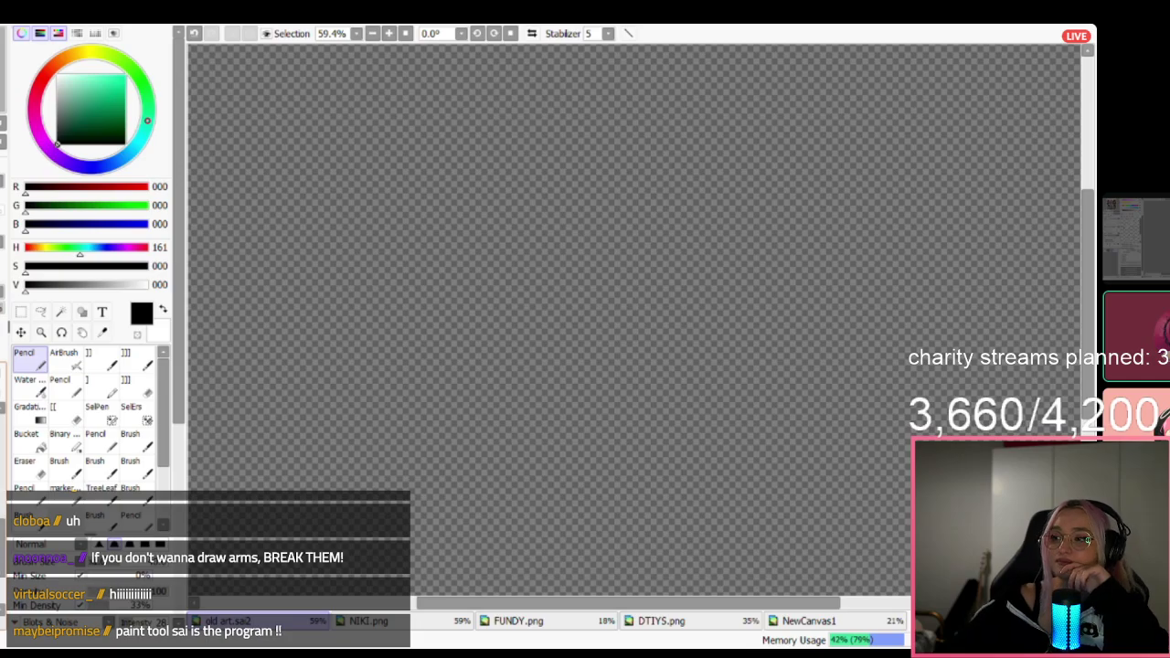
left_click(2, 493)
scroll(486, 353, "down", 4)
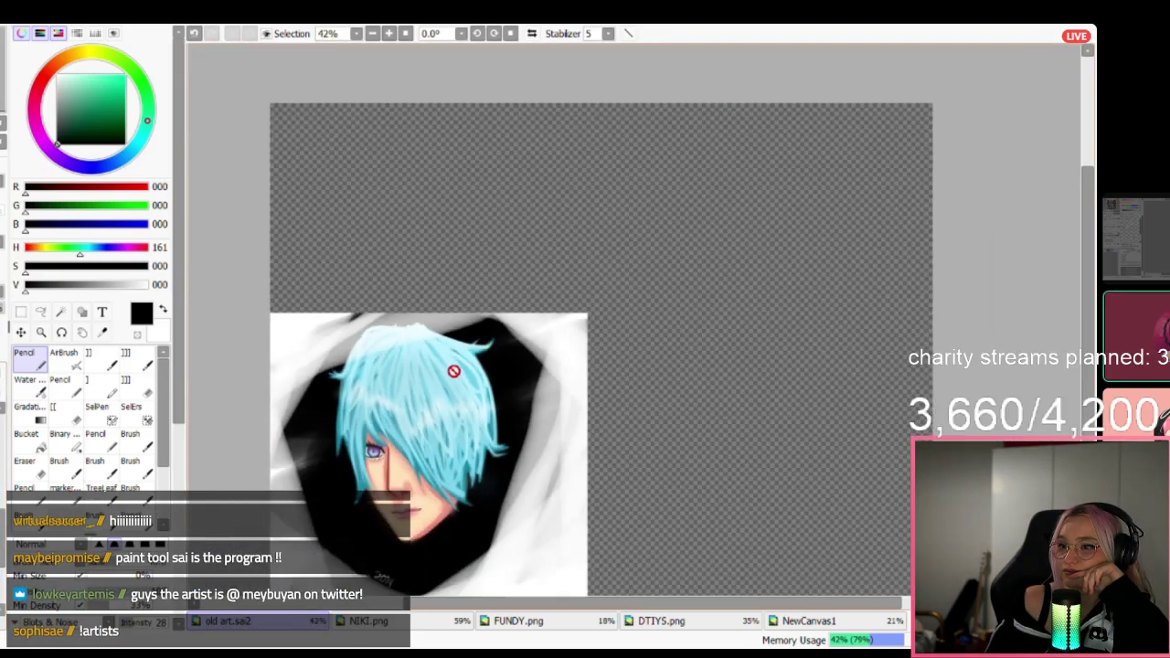
Inspect the face in the light-blue-haired portrait and uncover the portrait with short purple-blue hair beside it.
scroll(402, 485, "up", 7)
scroll(419, 232, "up", 1)
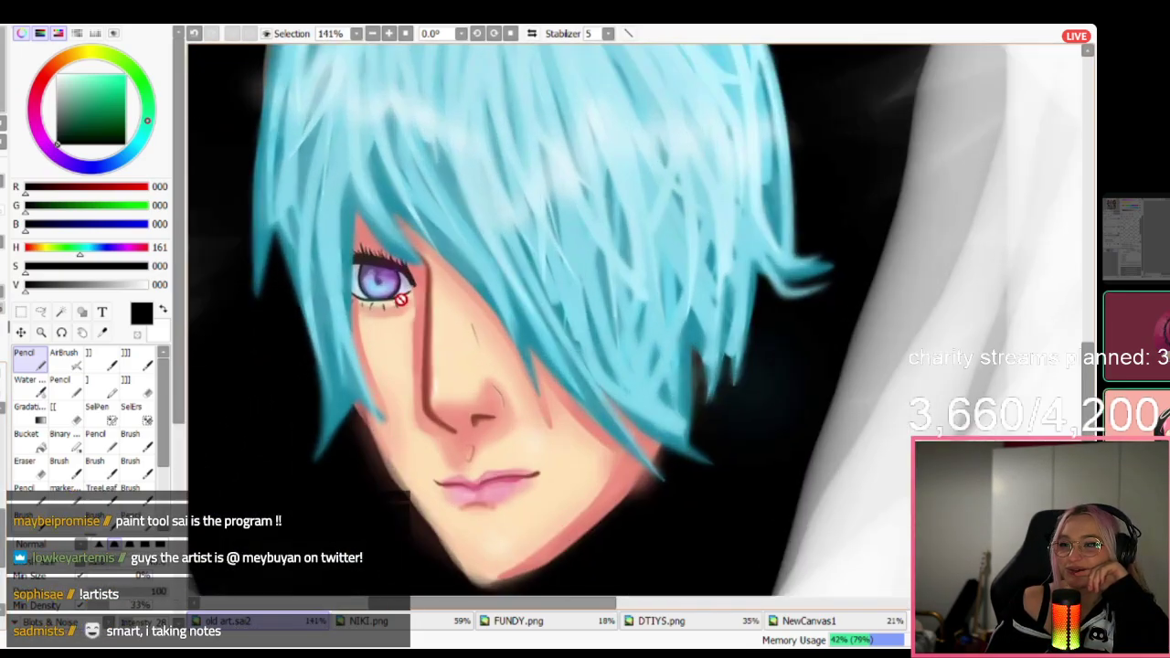
scroll(403, 298, "down", 2)
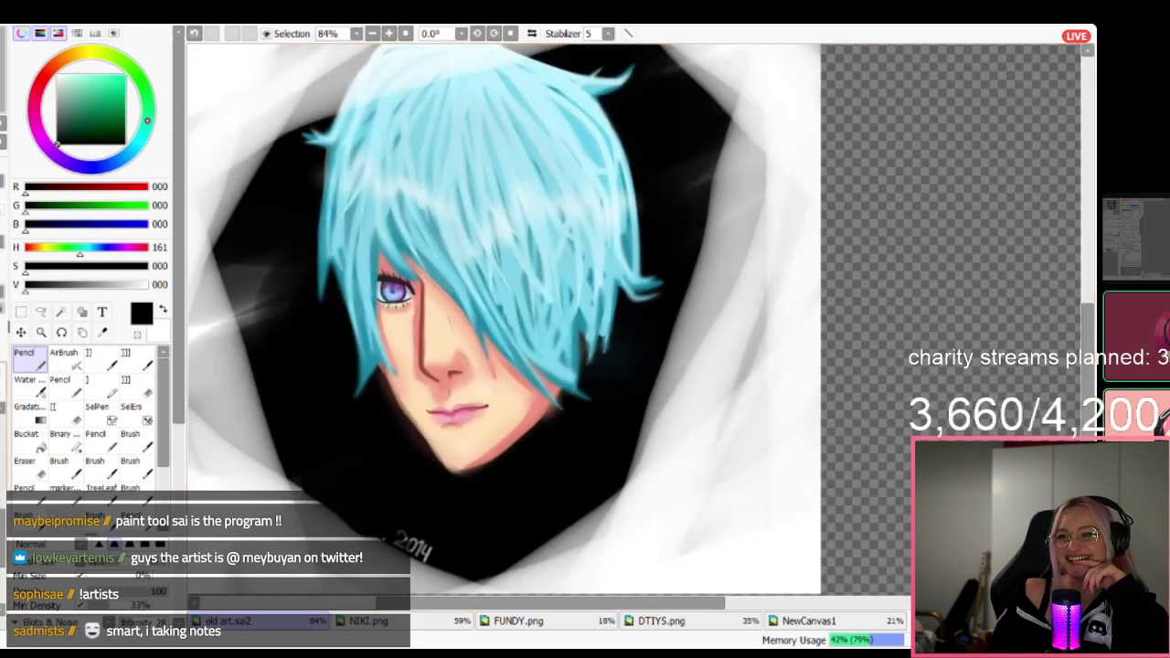
left_click(2, 494)
scroll(807, 334, "down", 4)
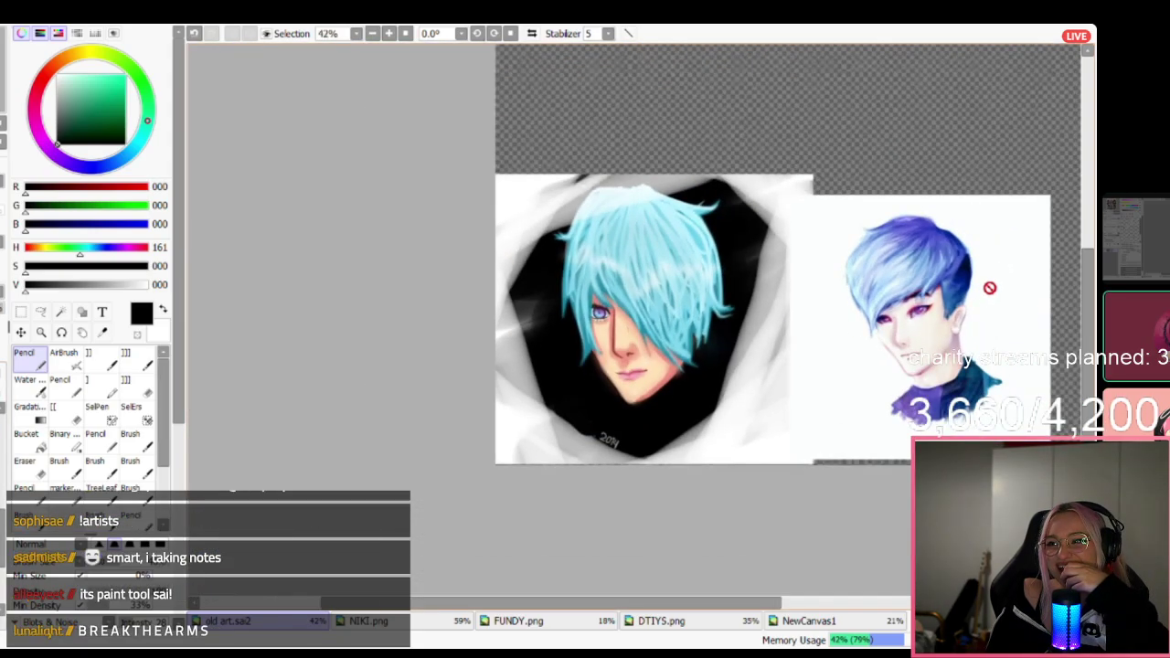
Compare the two blue-haired portraits, examining the hair shading and facial features of the purple-blue-haired one up close.
scroll(982, 294, "up", 3)
scroll(966, 321, "up", 1)
scroll(896, 418, "down", 2)
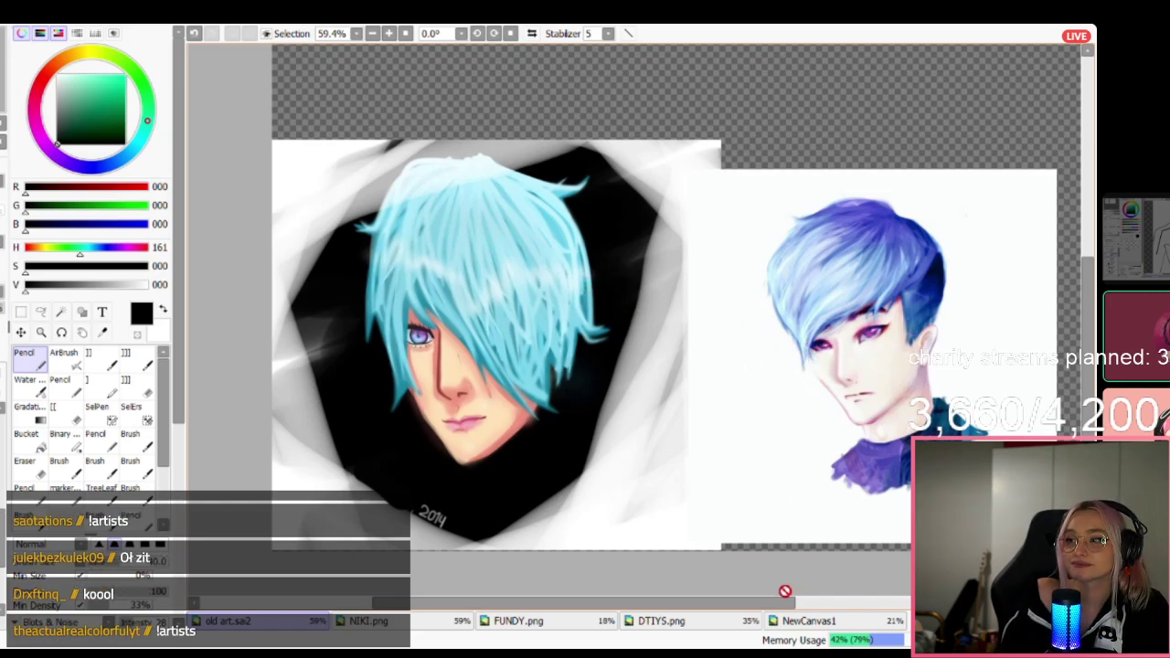
left_click_drag(774, 603, 796, 607)
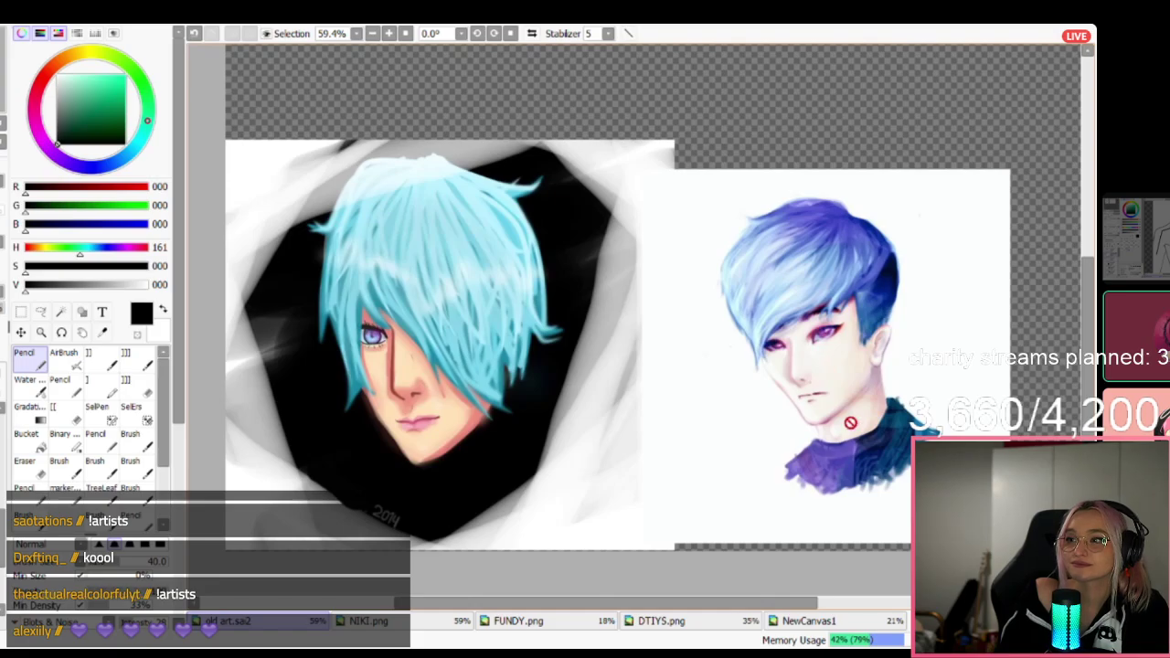
scroll(846, 402, "up", 3)
scroll(837, 366, "down", 3)
scroll(832, 354, "up", 3)
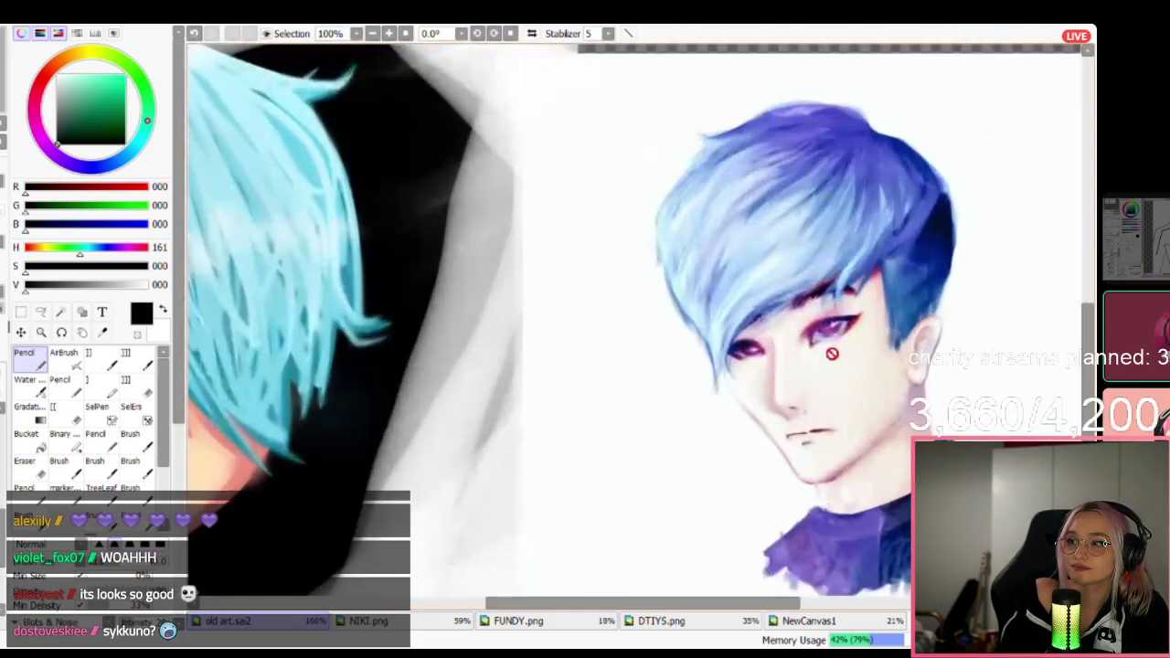
scroll(827, 350, "up", 1)
Hide both blue-haired portraits and uncover the painting of the pink-haired girl with a flower crown.
scroll(823, 349, "down", 3)
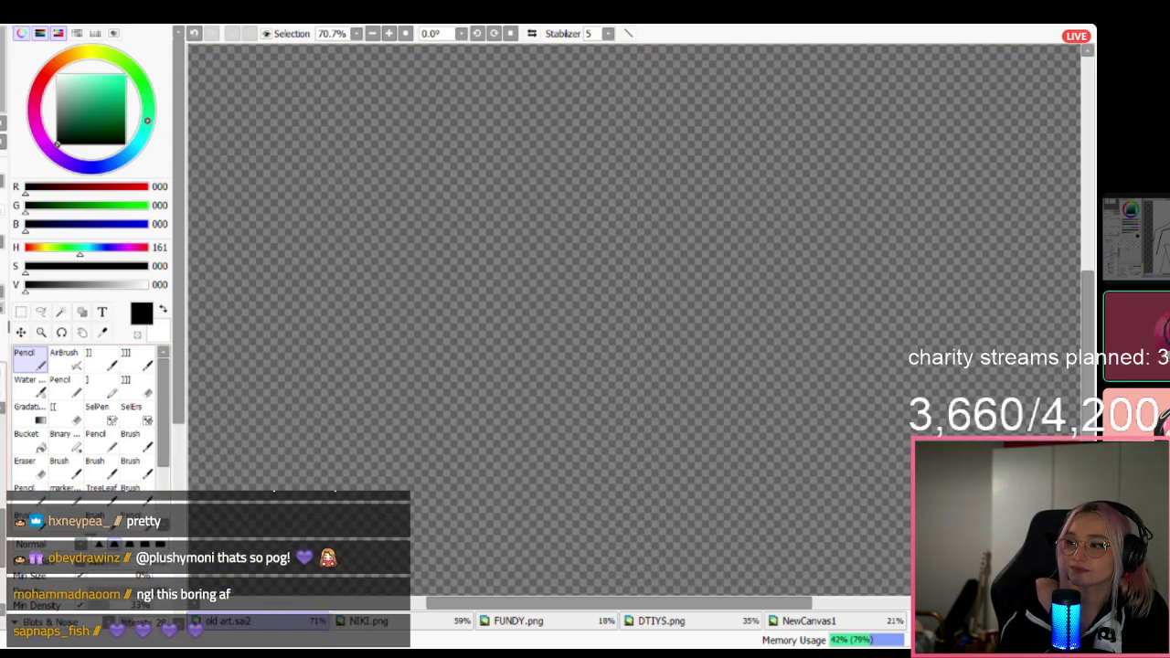
scroll(617, 316, "down", 7)
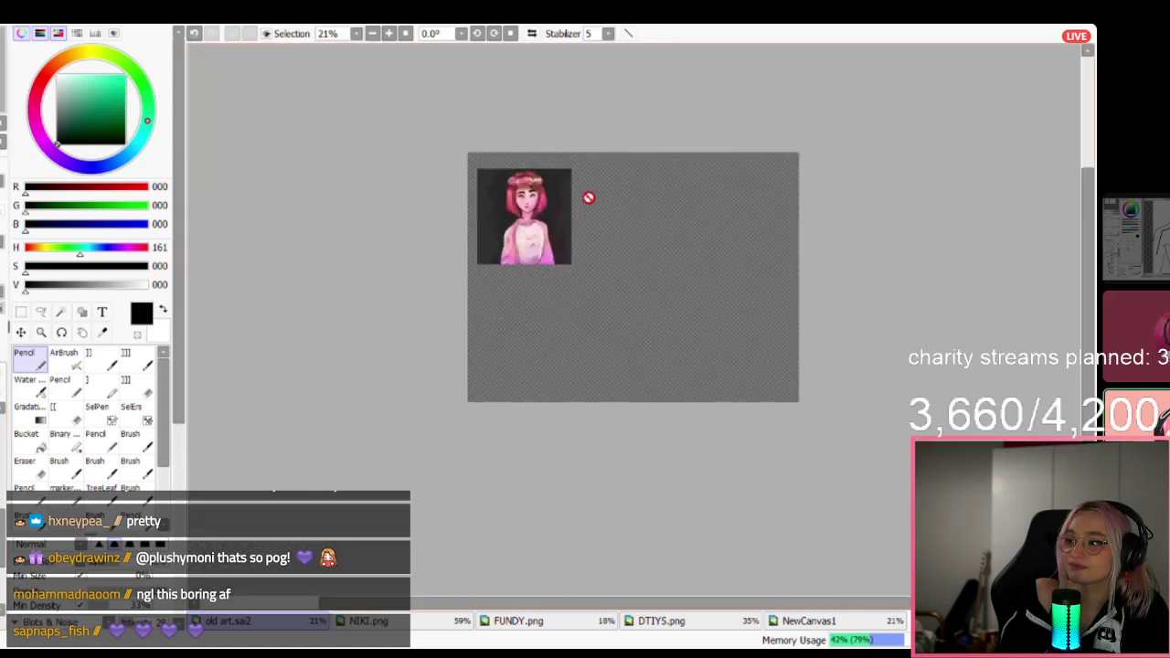
scroll(517, 173, "up", 3)
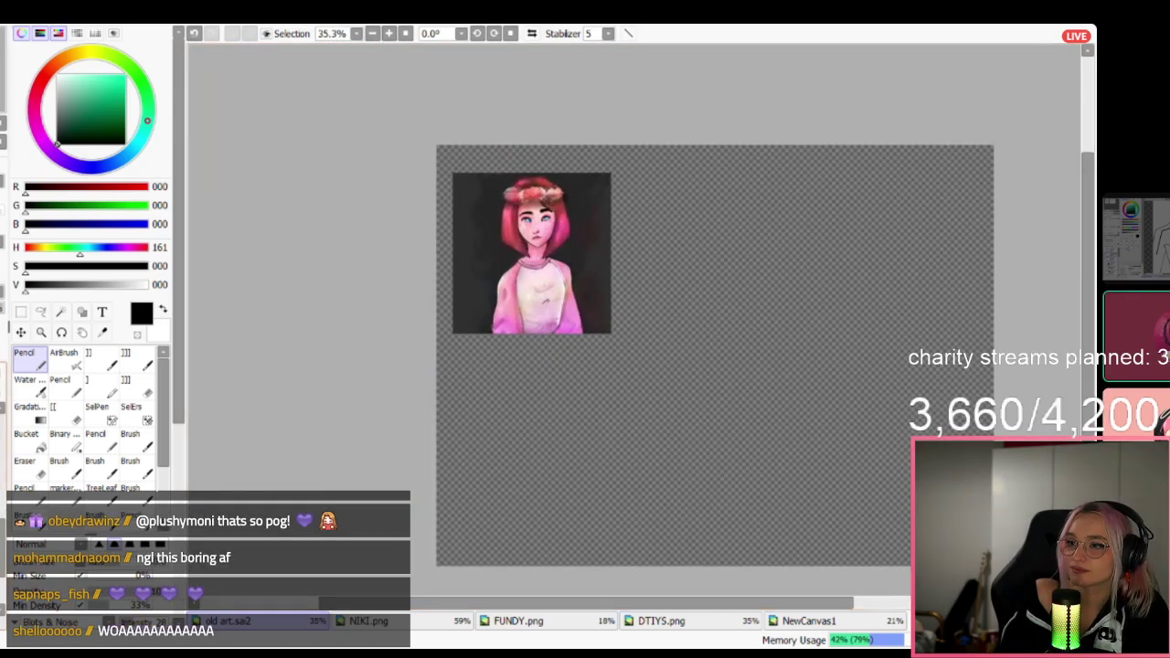
key("ctrl+v")
key("ctrl+z")
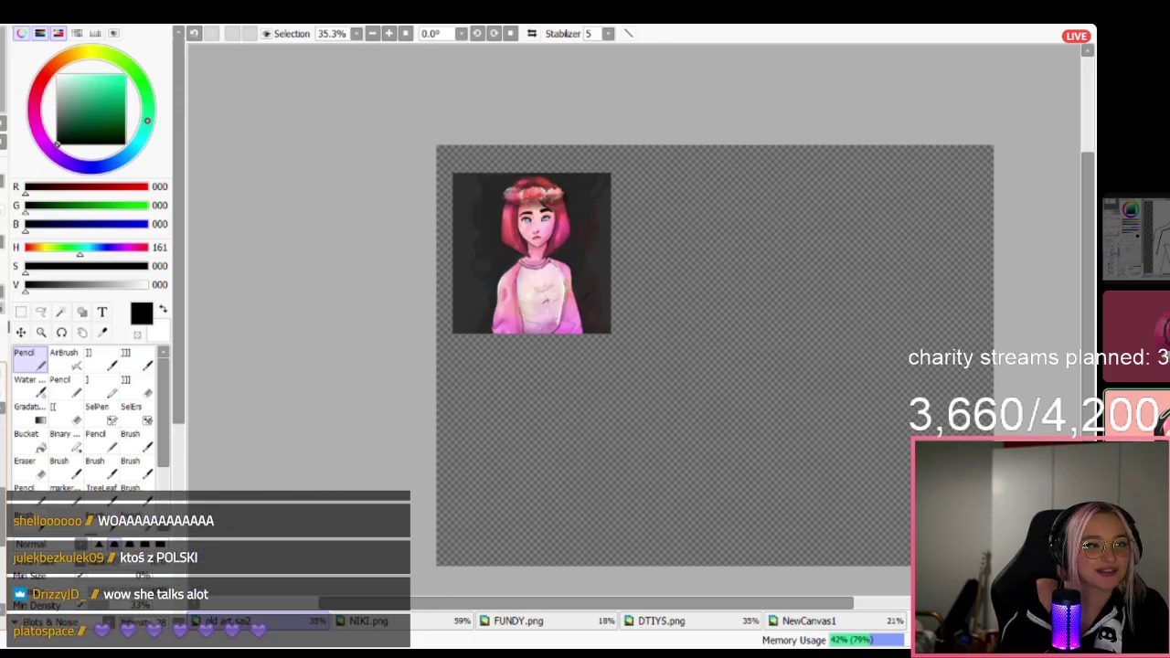
Examine the pink-haired girl's face, flower crown and sweater up close.
scroll(436, 282, "up", 3)
scroll(589, 229, "up", 2)
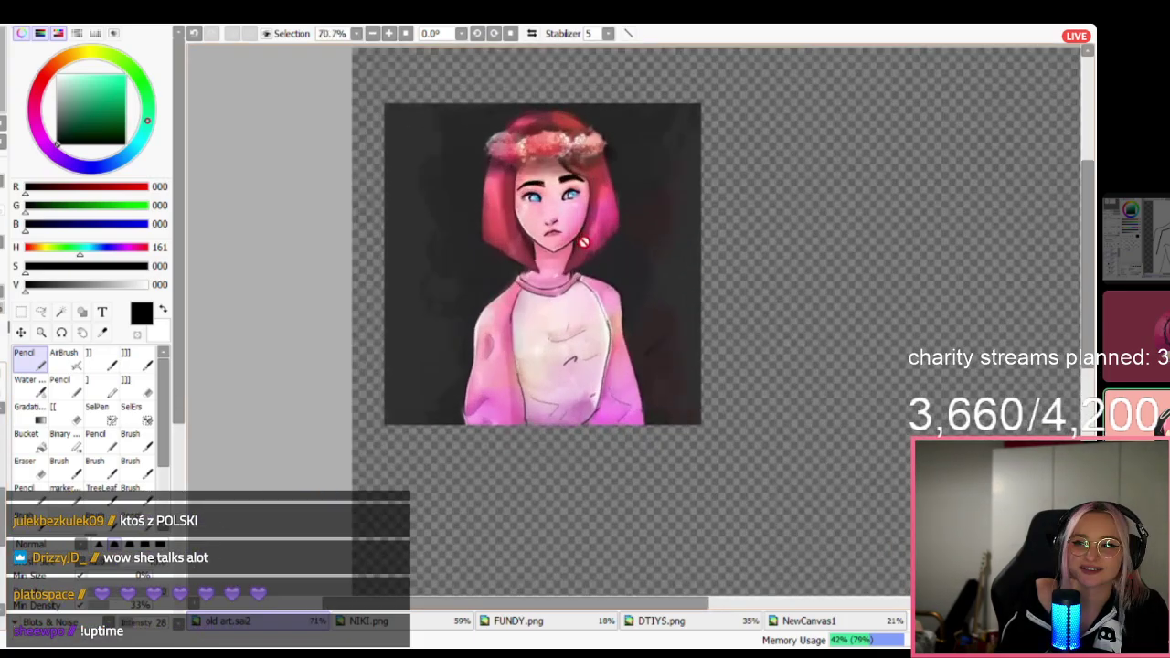
scroll(583, 207, "up", 2)
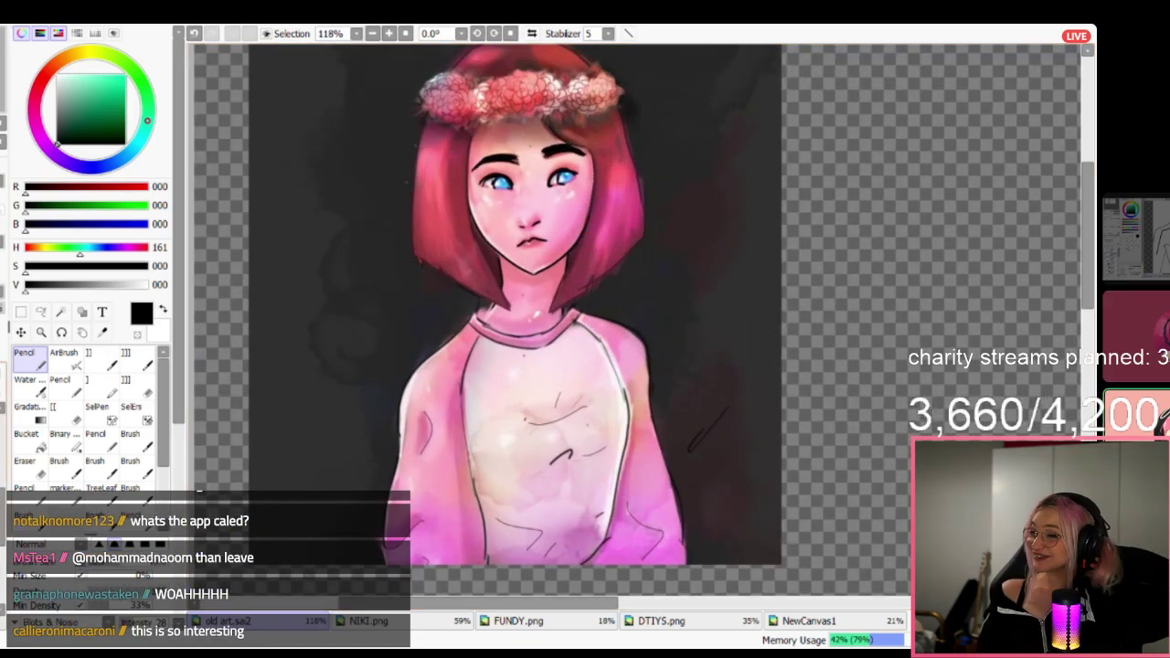
scroll(609, 353, "down", 3)
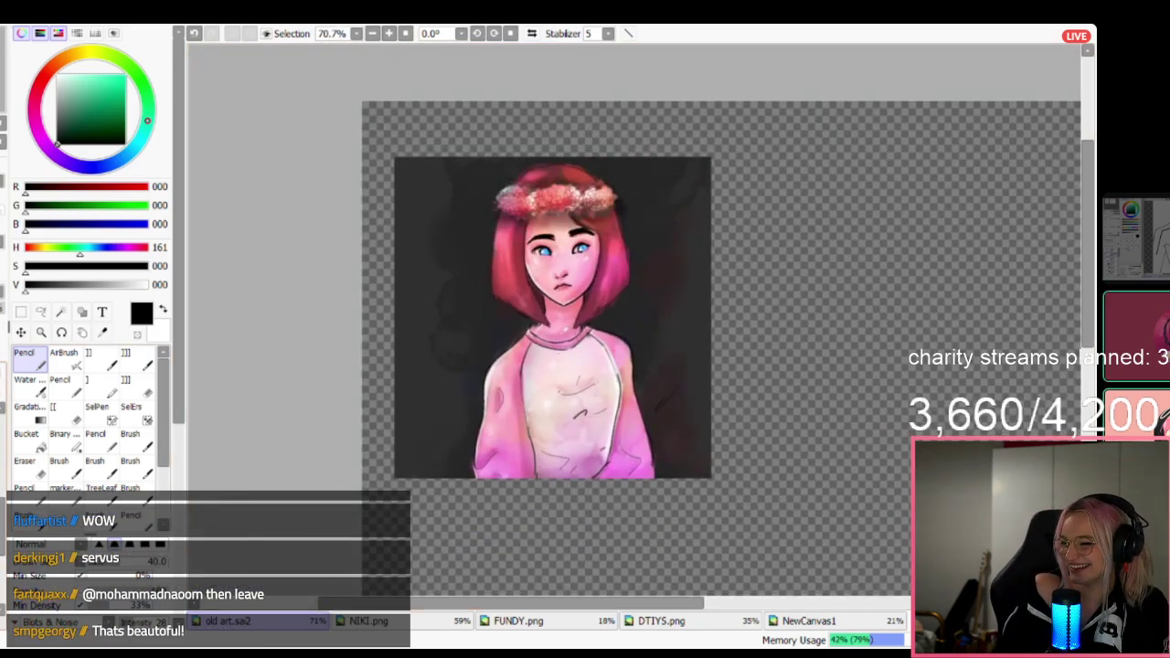
Hide the pink-haired girl's painting and uncover the horned woman in a red dress holding two fans.
key("Delete")
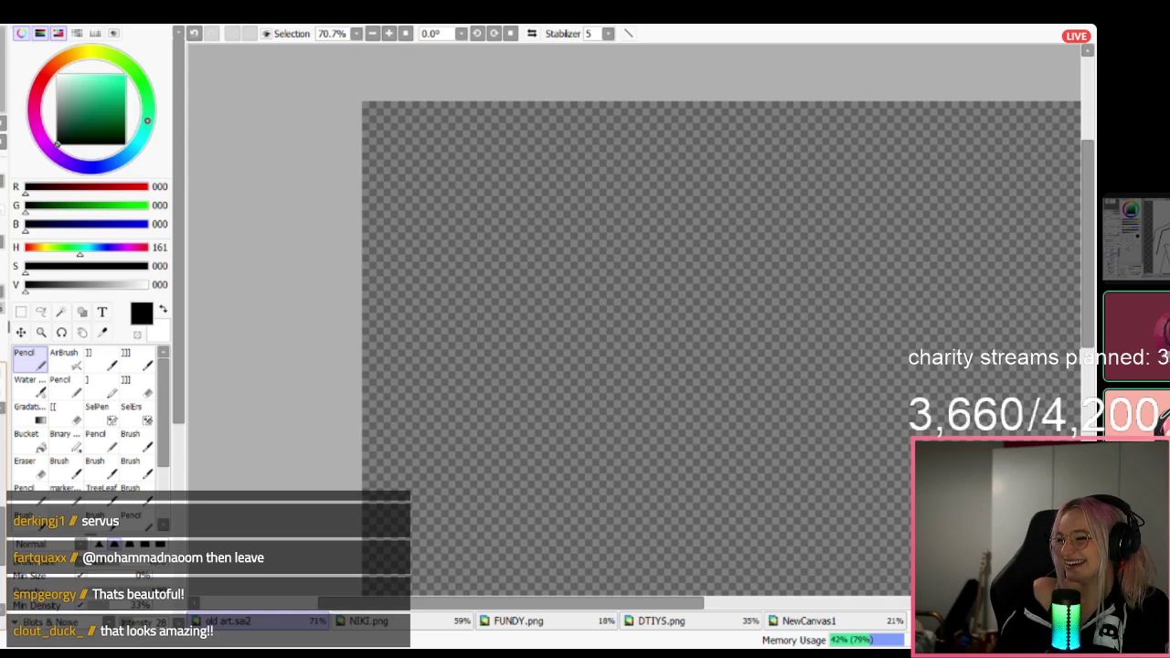
scroll(739, 209, "down", 5)
scroll(754, 420, "up", 3)
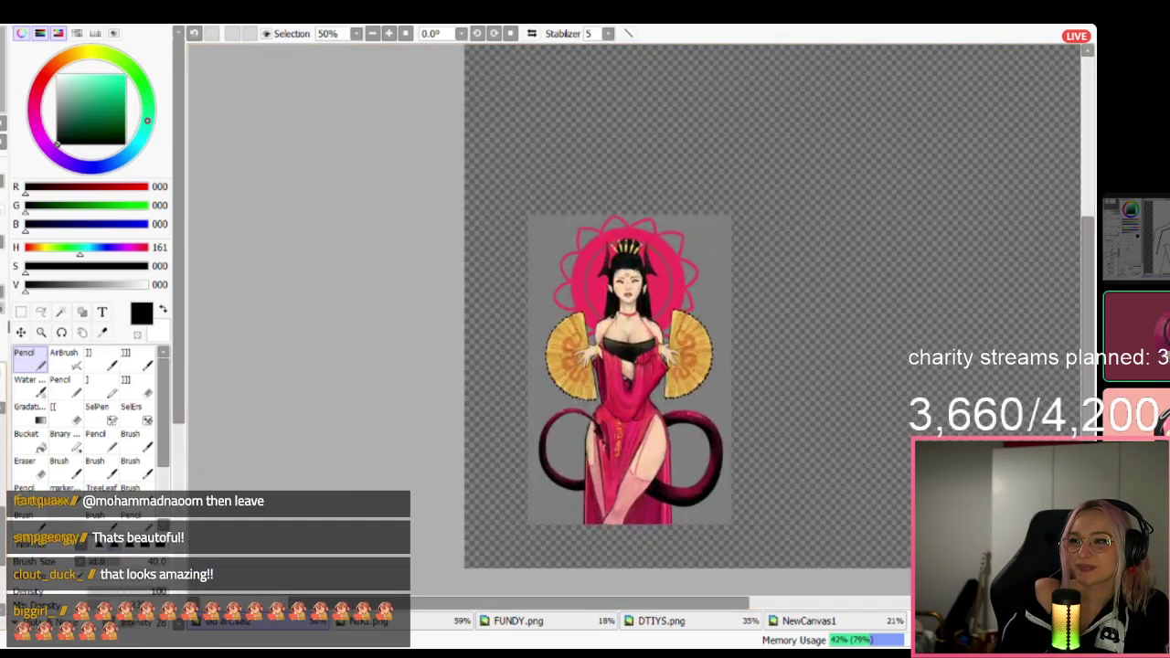
scroll(595, 378, "up", 1)
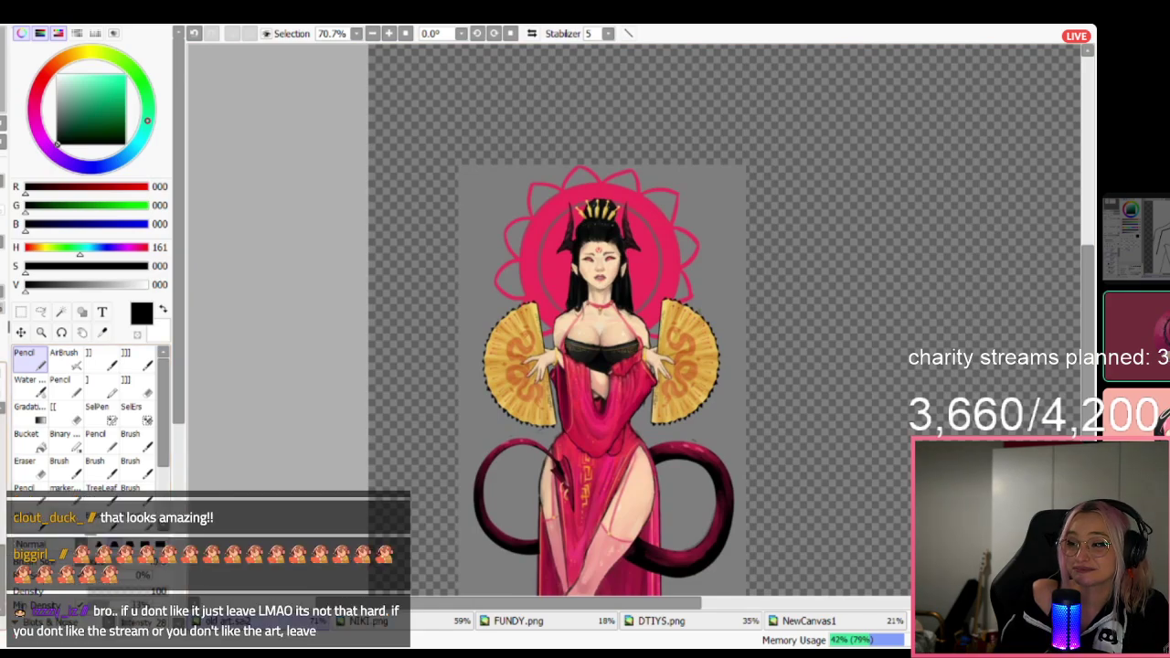
Uncover the remaining group of artworks in the collage and hide the woman in the red dress.
key("ctrl+z")
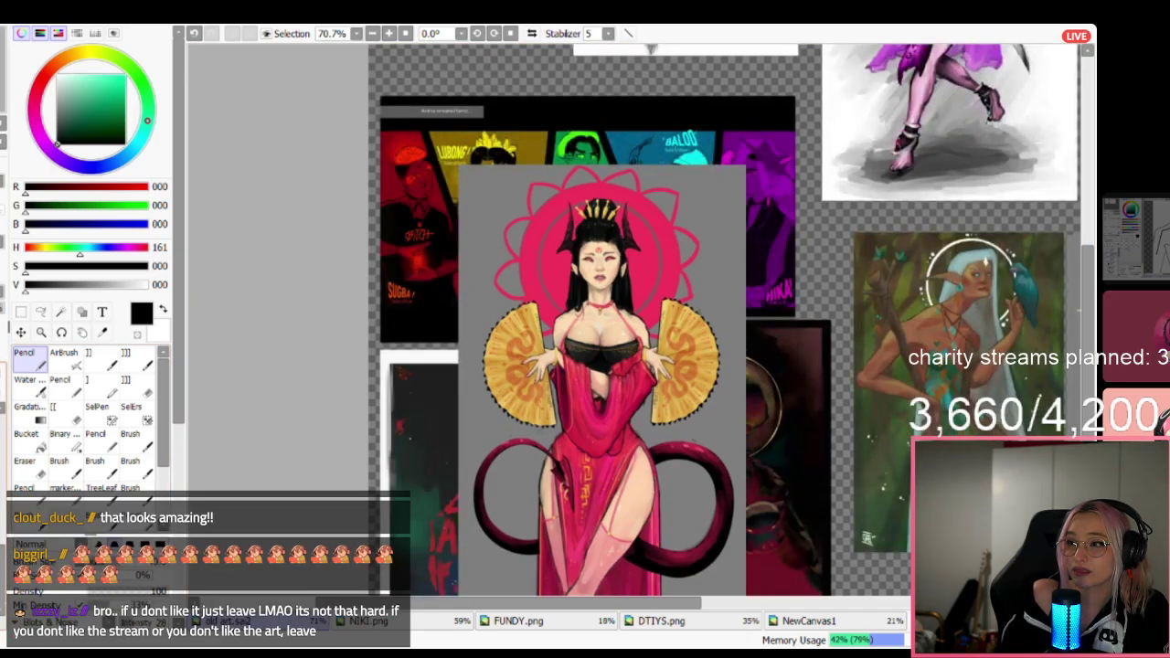
scroll(557, 318, "down", 3)
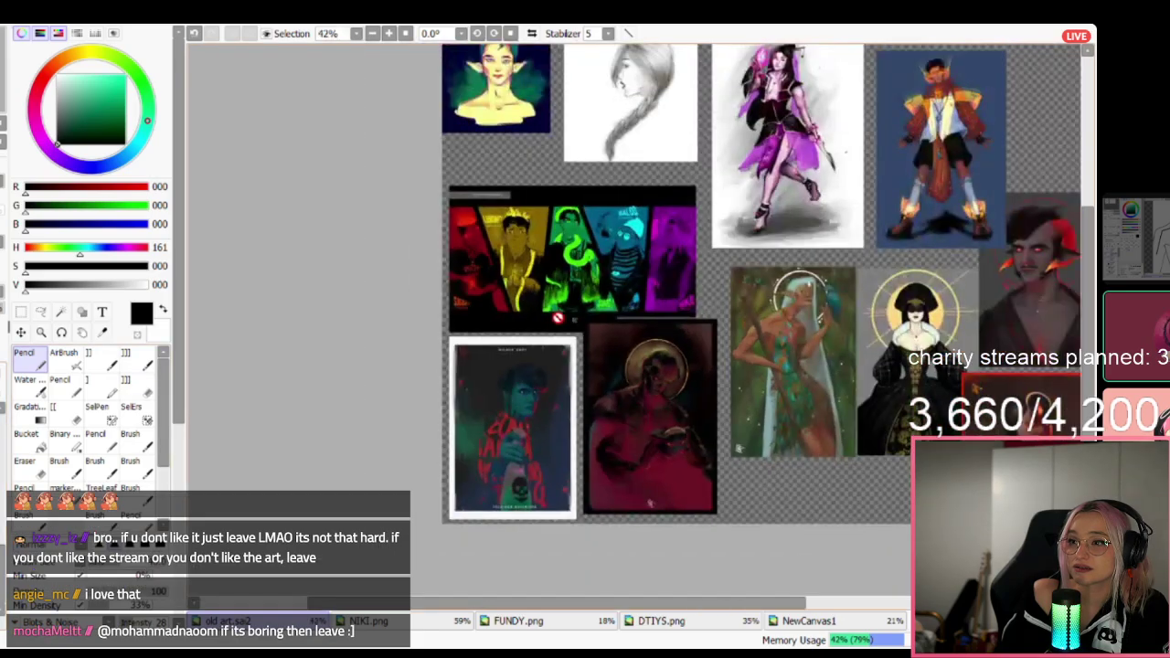
scroll(671, 193, "down", 3)
scroll(619, 123, "up", 5)
scroll(671, 199, "down", 4)
scroll(670, 123, "up", 3)
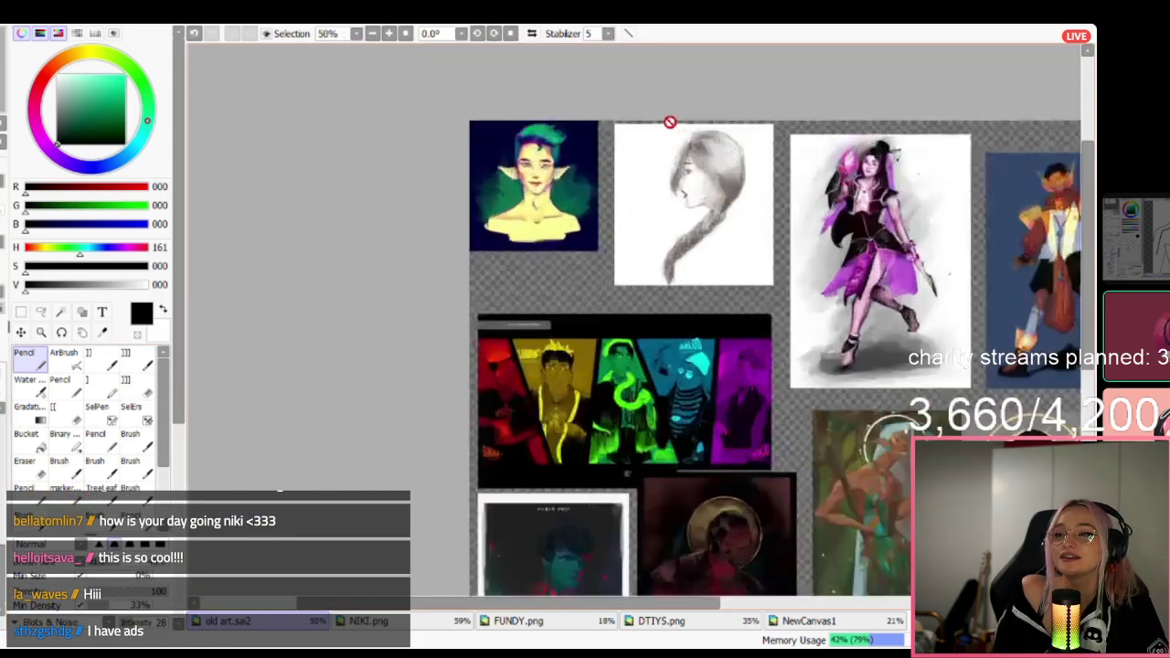
Examine the green-haired elf portrait and the braided-hair sketch up close, moving on towards the purple-robed figure beside them.
scroll(671, 122, "up", 3)
left_click_drag(531, 604, 517, 611)
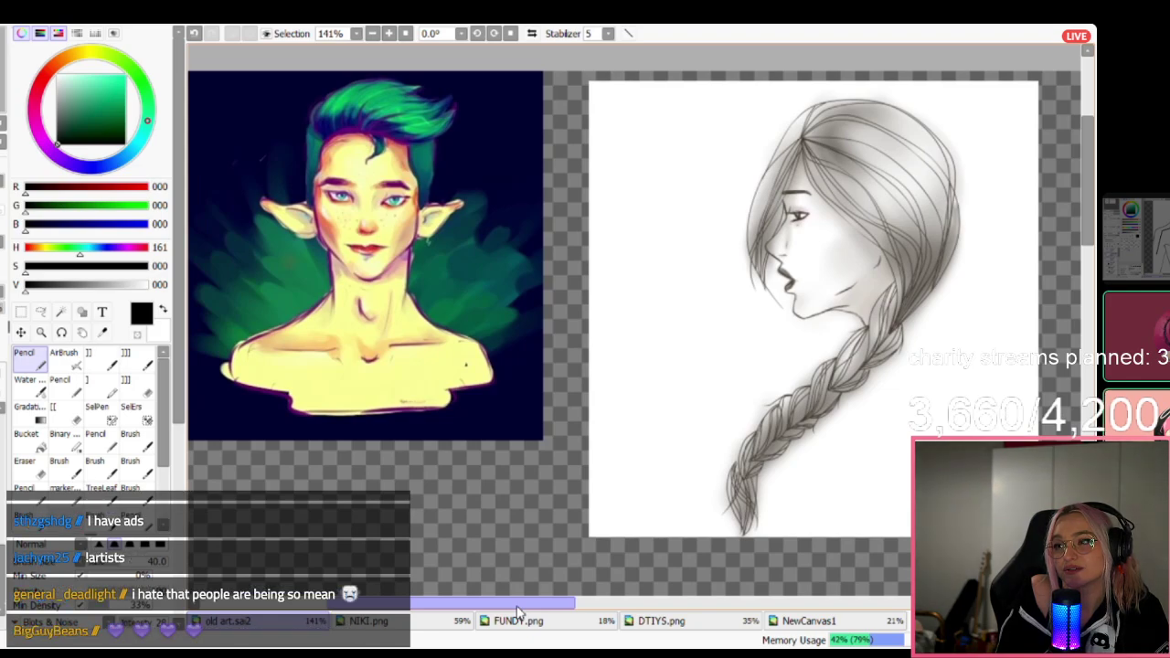
left_click_drag(518, 611, 575, 611)
scroll(692, 334, "down", 1)
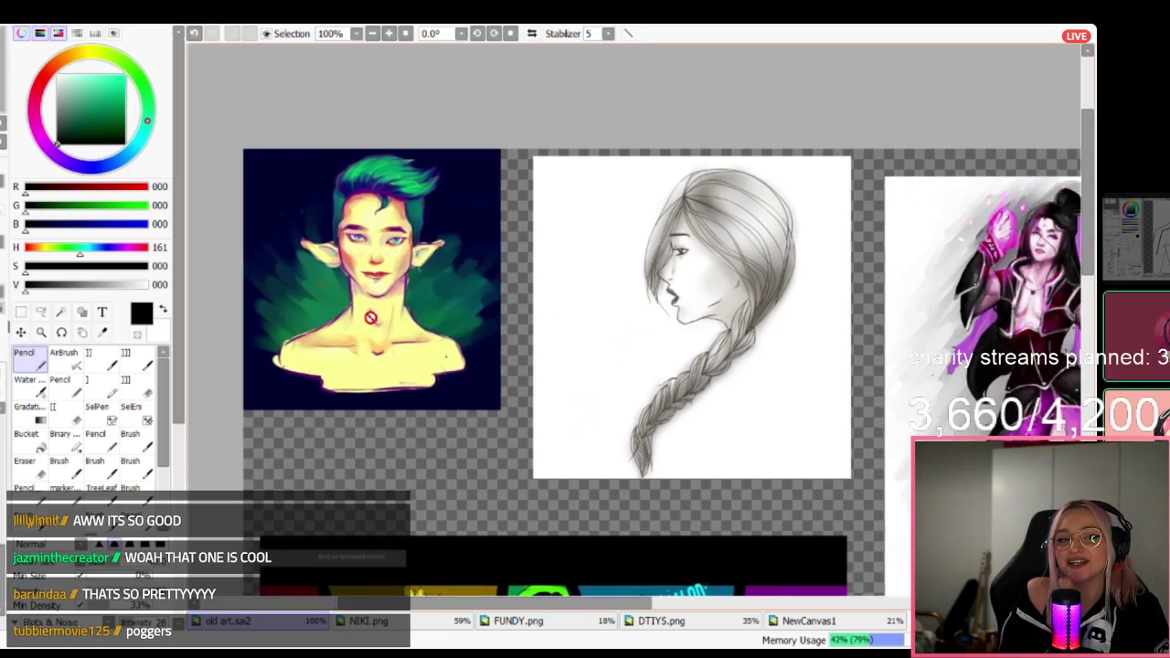
left_click_drag(484, 620, 496, 617)
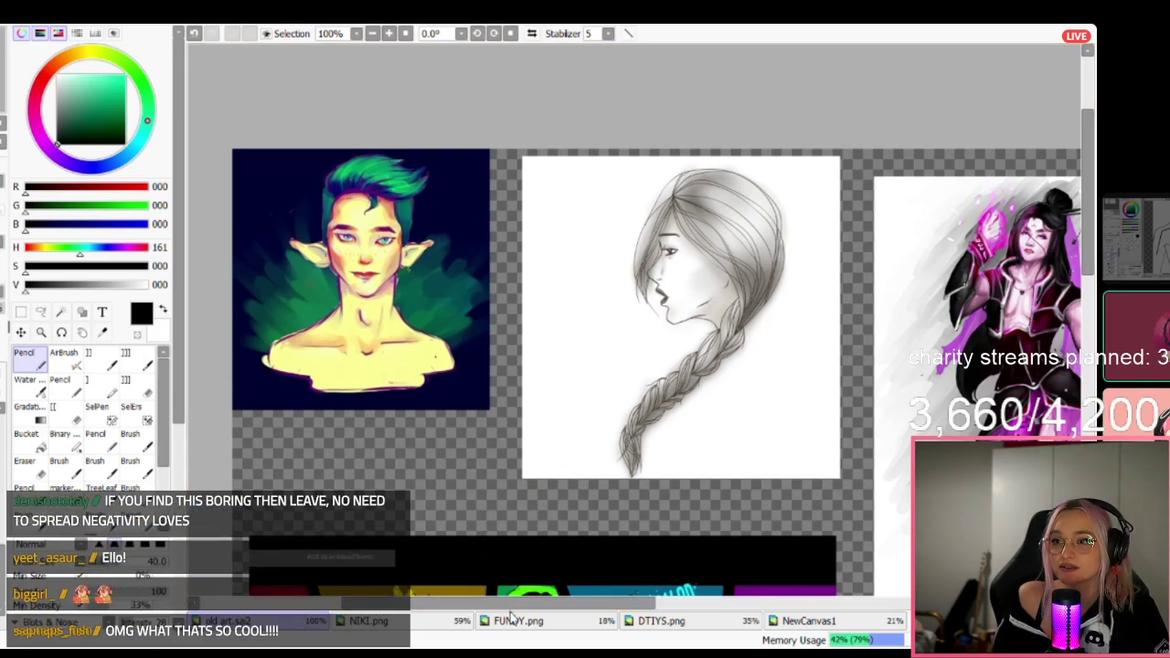
left_click_drag(509, 605, 515, 603)
scroll(473, 386, "up", 1)
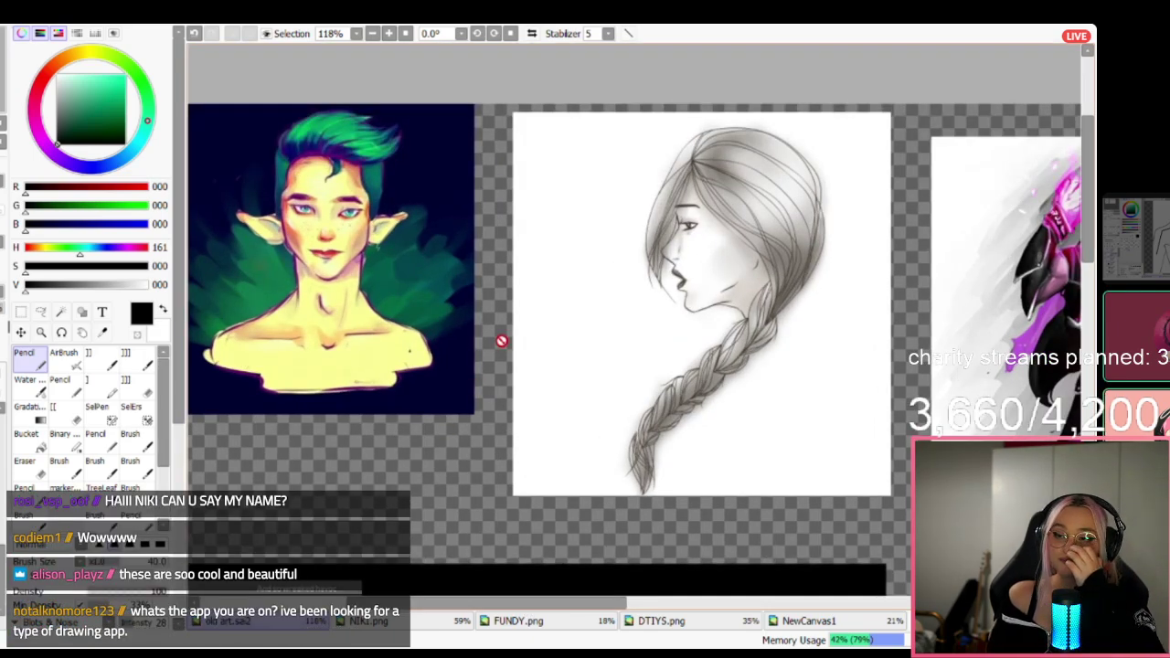
scroll(508, 342, "down", 1)
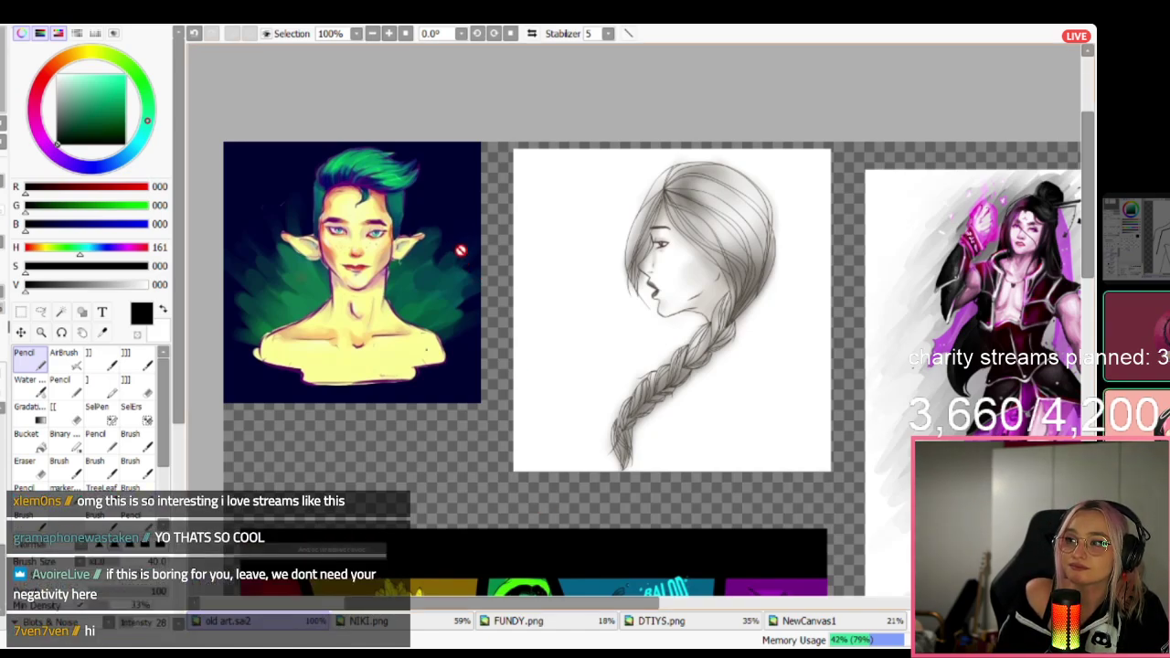
left_click_drag(504, 604, 512, 604)
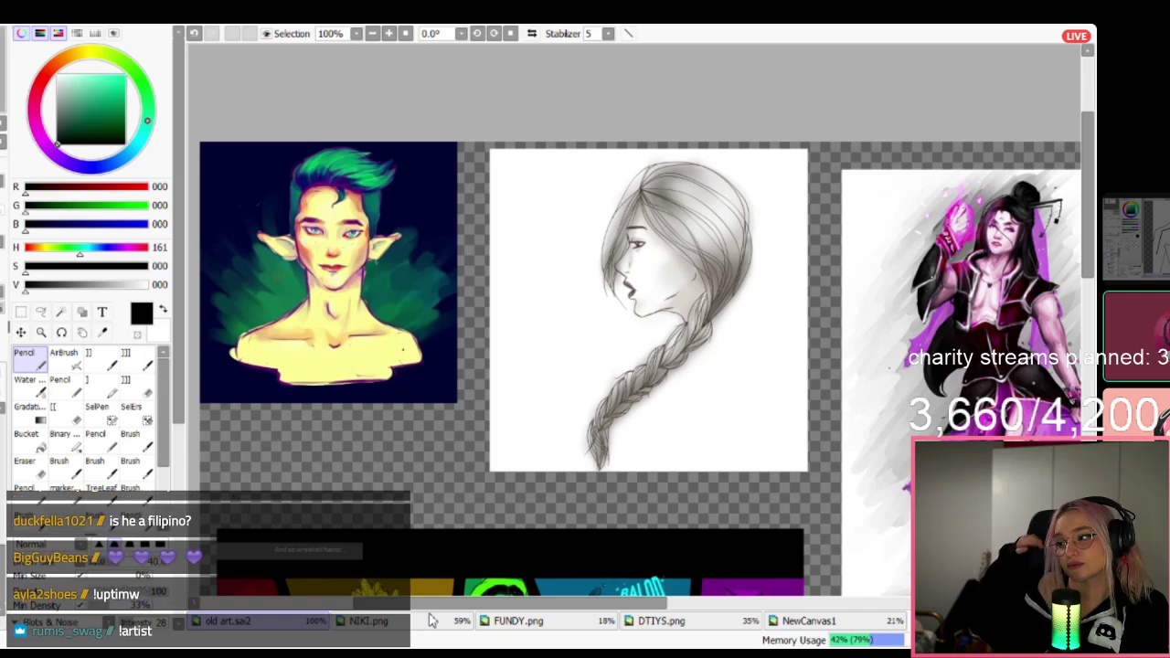
left_click_drag(442, 604, 430, 603)
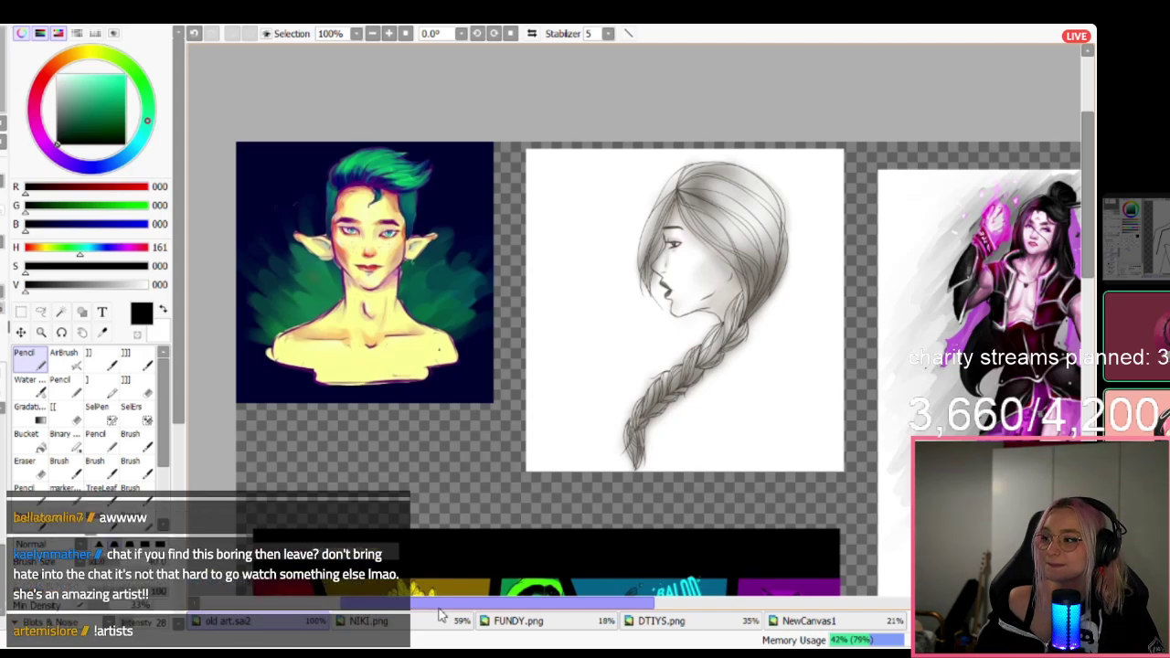
left_click_drag(441, 605, 445, 605)
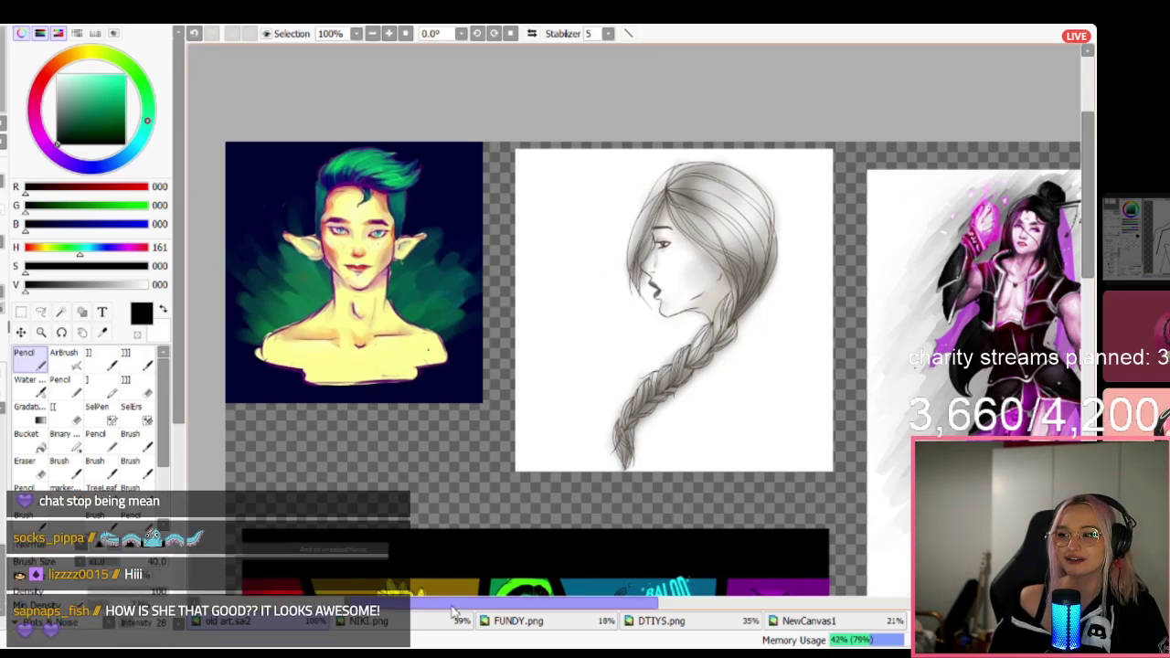
left_click_drag(452, 607, 460, 607)
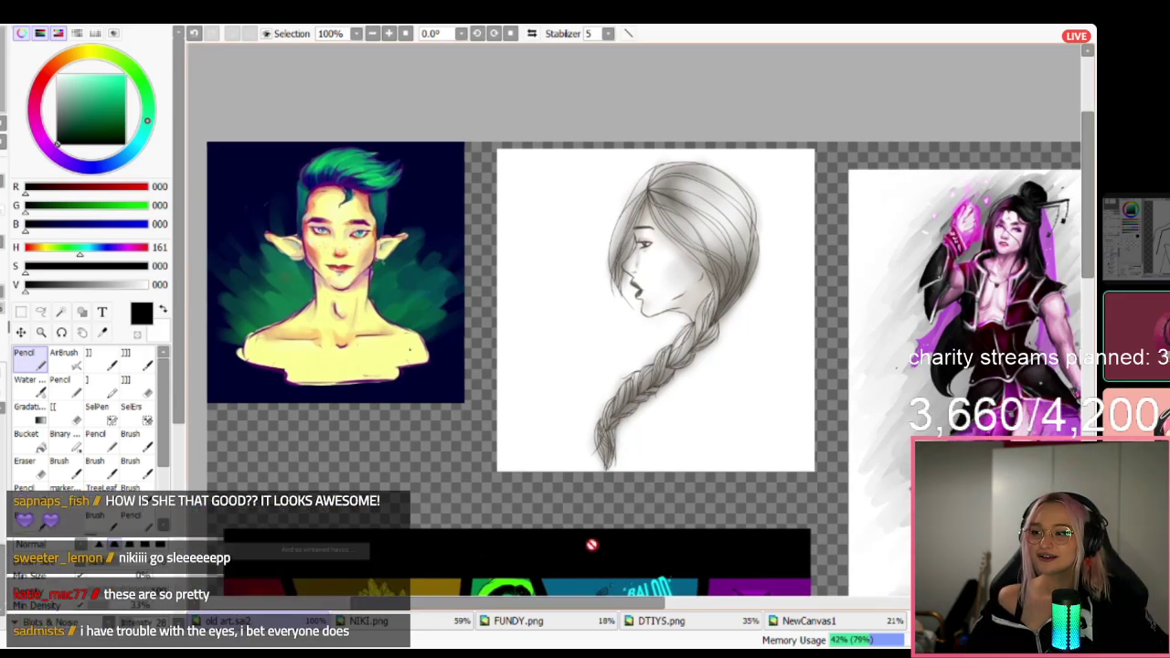
scroll(590, 610, "right", 3)
scroll(590, 610, "right", 6)
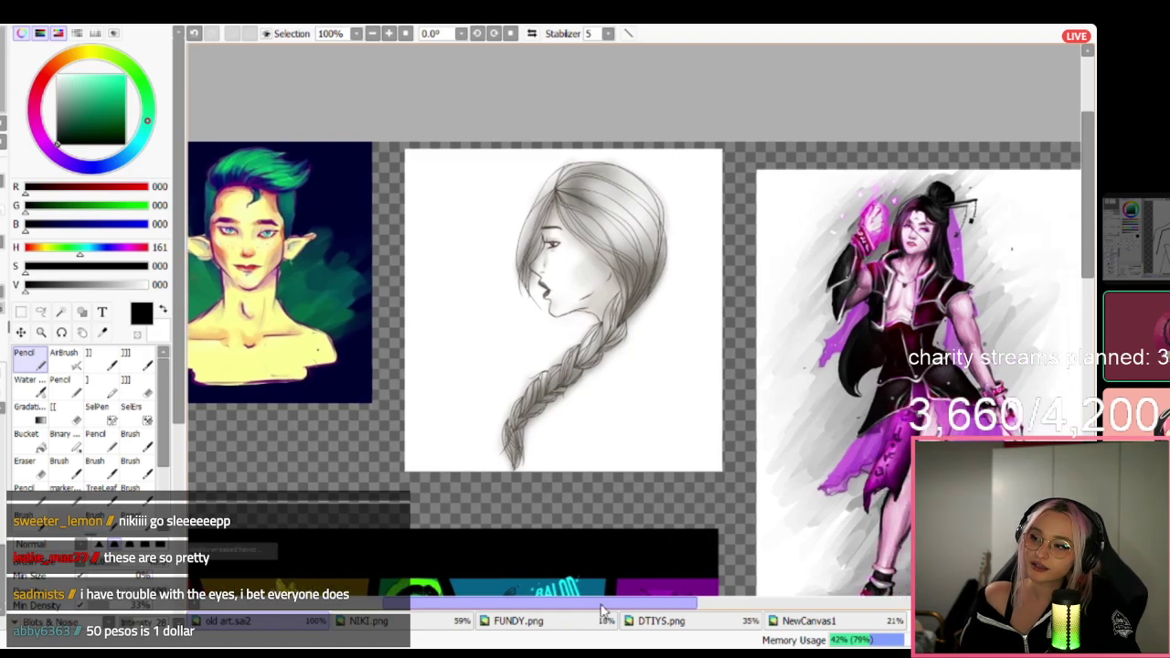
Examine the purple-robed figure with the dagger and the figure in the red patterned scarf on the blue background.
scroll(716, 634, "right", 4)
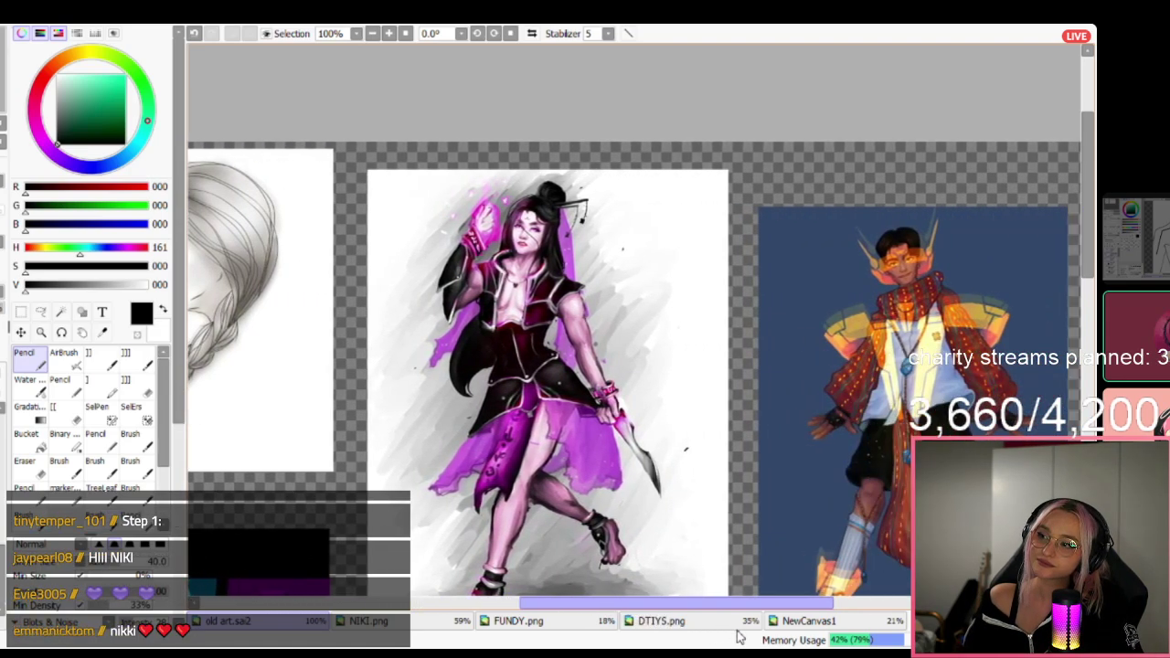
scroll(640, 320, "down", 3)
scroll(639, 320, "up", 1)
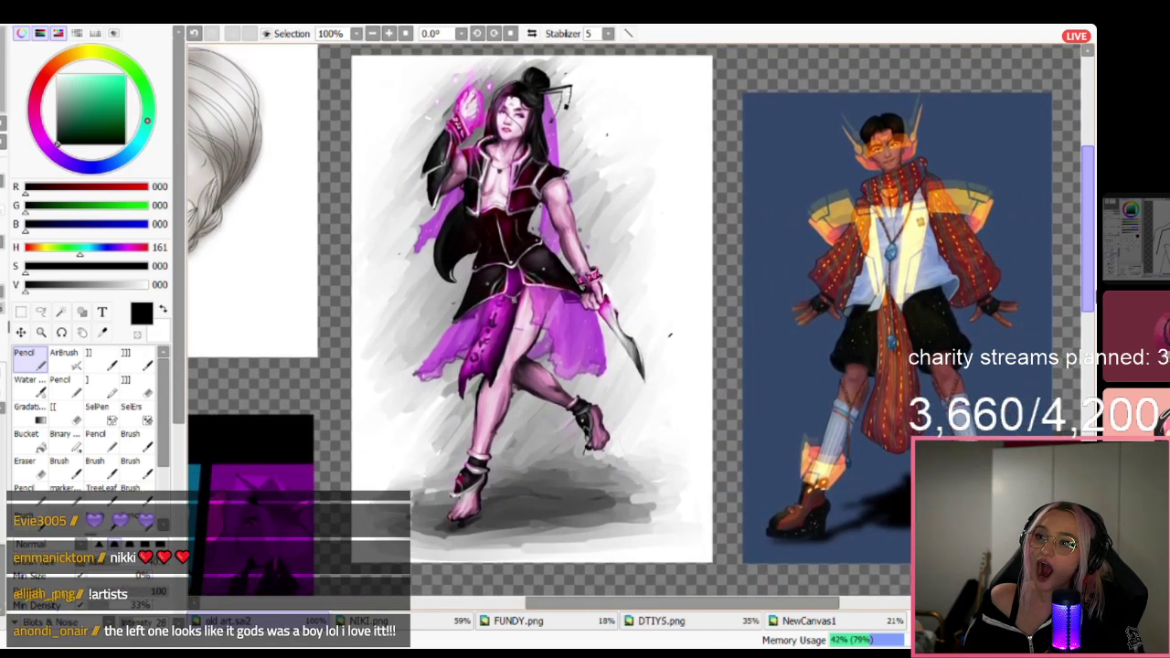
scroll(812, 608, "right", 3)
scroll(812, 608, "left", 1)
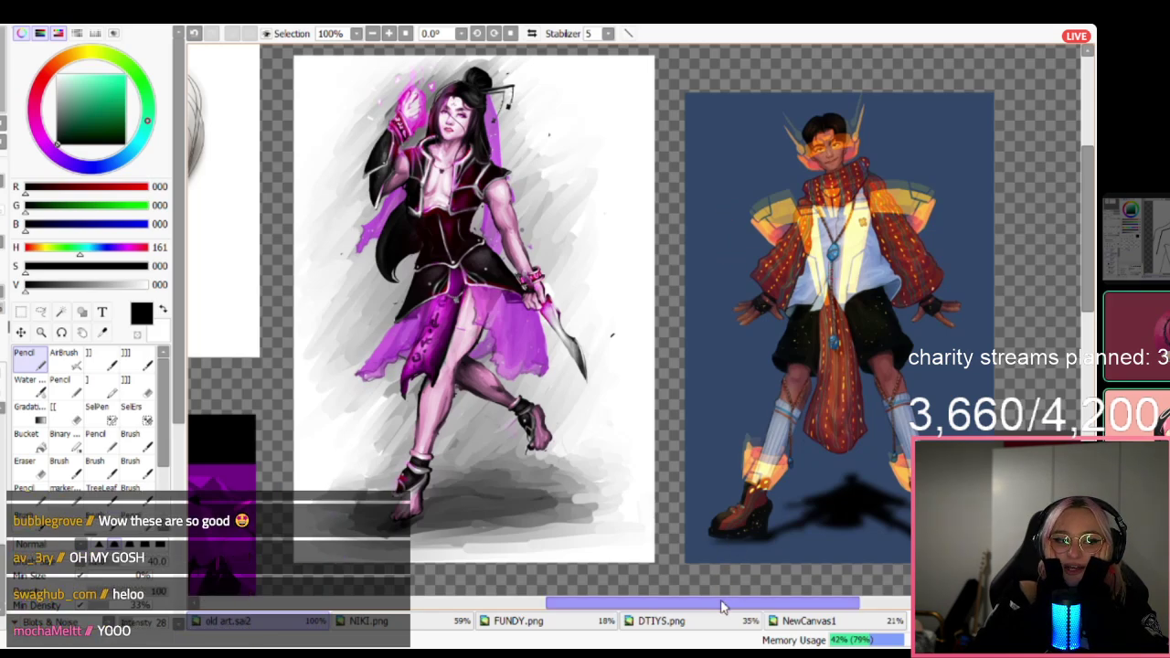
left_click_drag(724, 601, 733, 601)
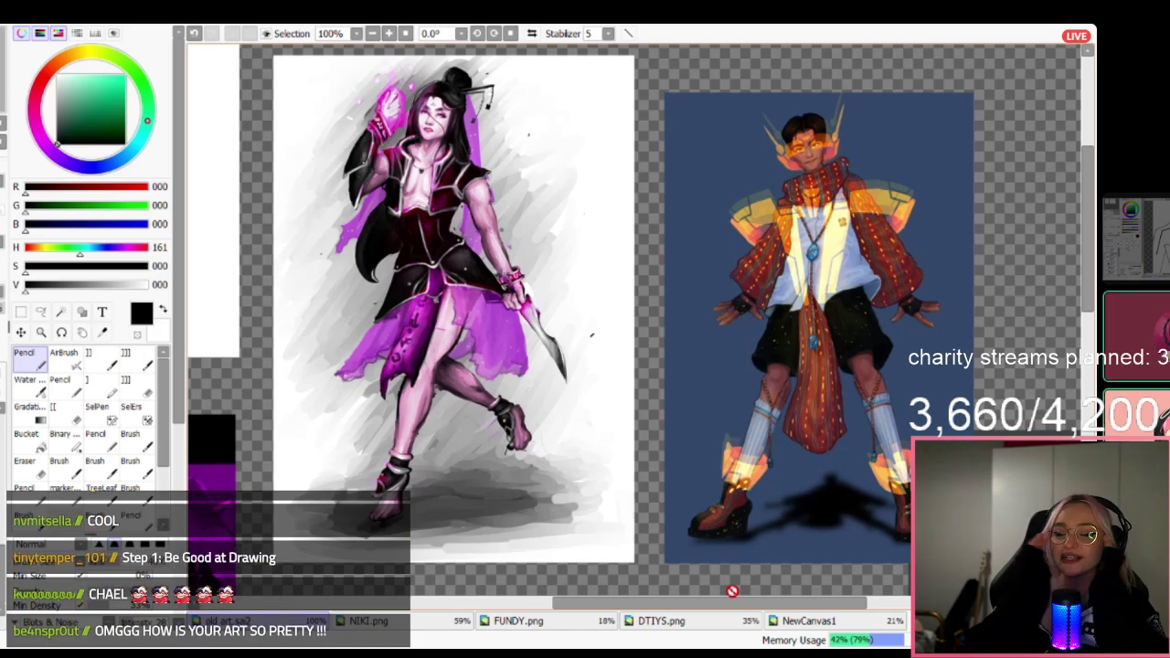
left_click_drag(725, 606, 731, 607)
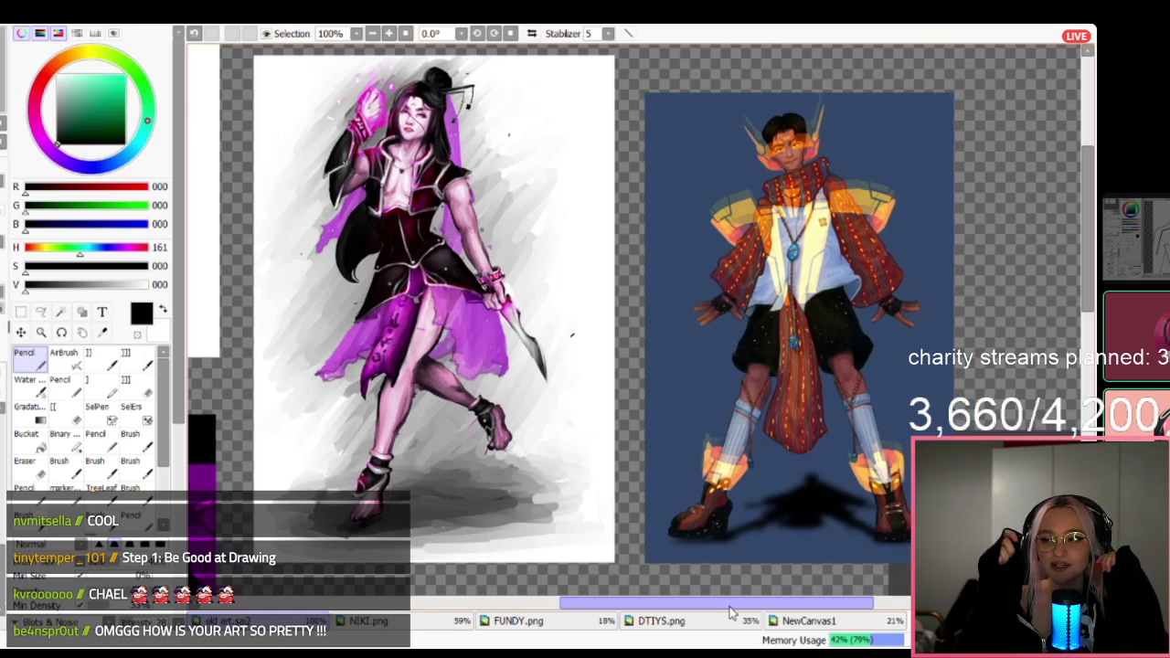
scroll(731, 603, "down", 1)
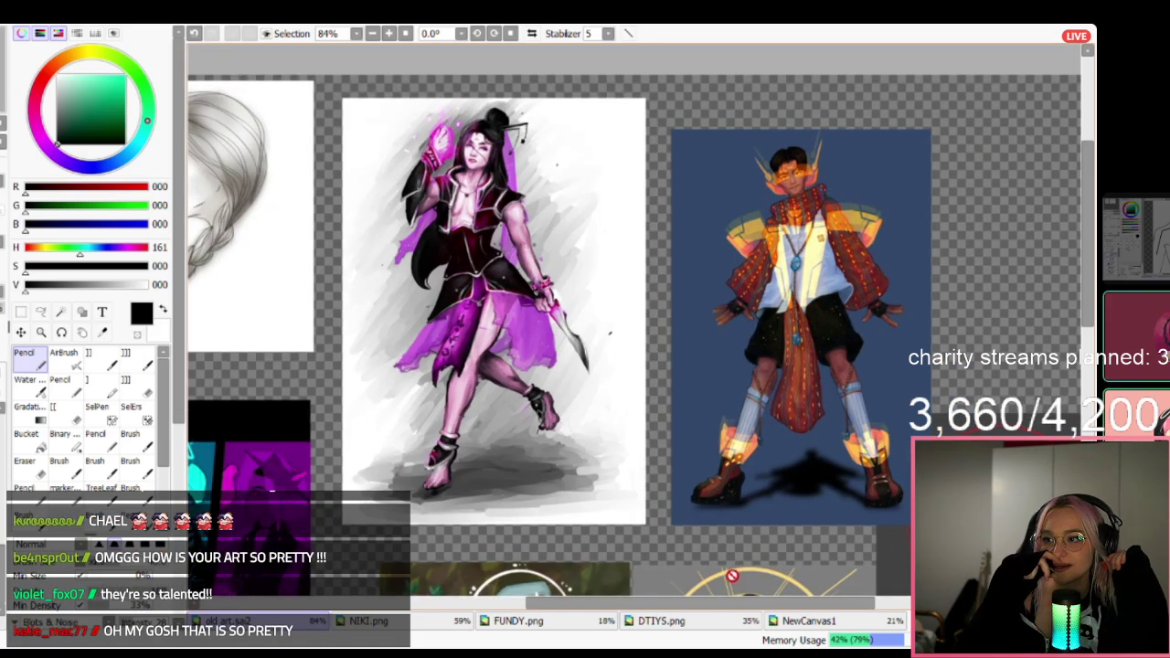
left_click_drag(1086, 232, 1085, 243)
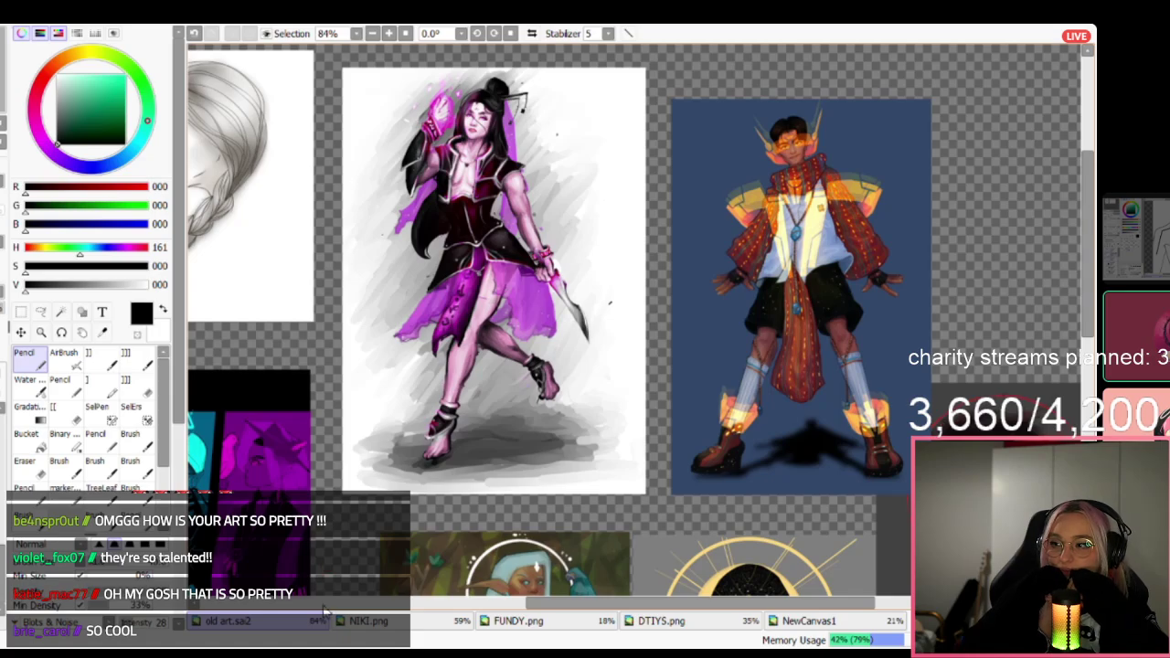
View the three-figure painting in NIKI.png and return to the old art.sa2 collage.
left_click(375, 622)
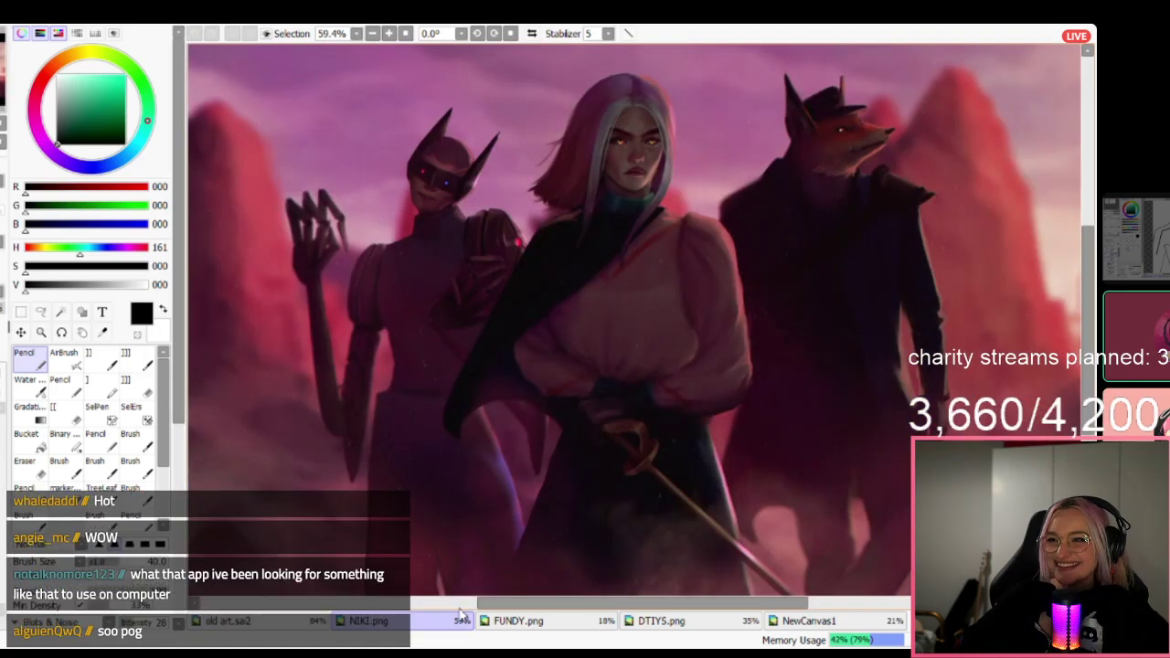
left_click_drag(486, 605, 474, 604)
left_click(496, 623)
left_click(405, 624)
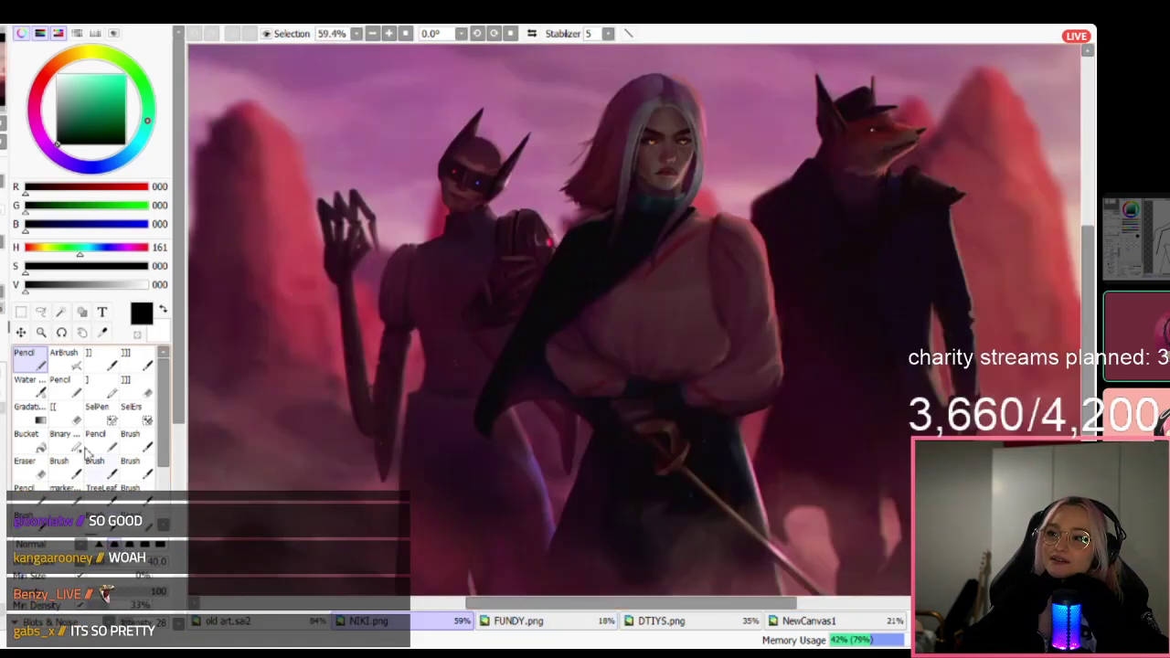
left_click(311, 619)
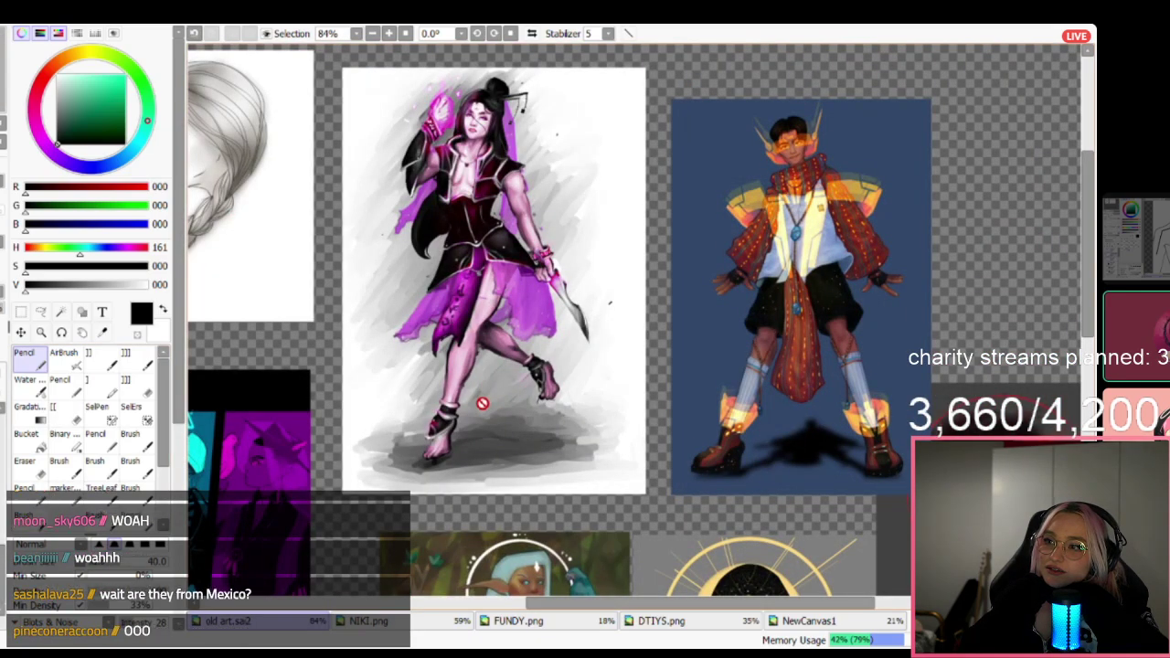
Look over the whole collage and examine the purple-robed figure and the red-scarfed figure up close again.
scroll(426, 470, "down", 6)
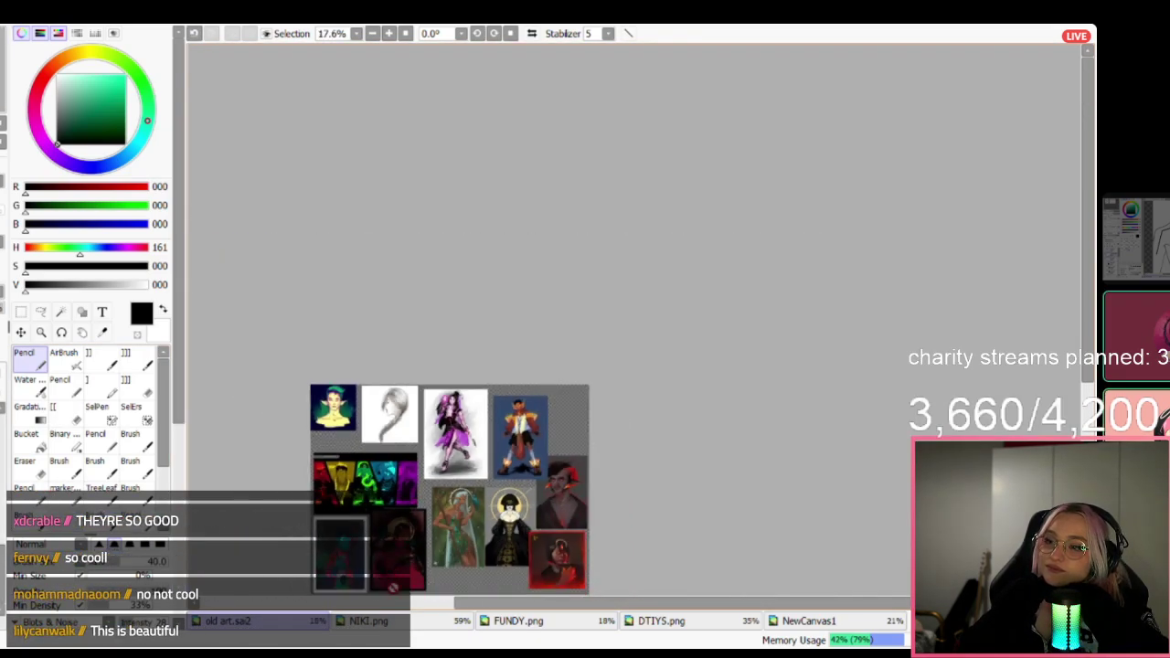
left_click_drag(1088, 315, 1088, 355)
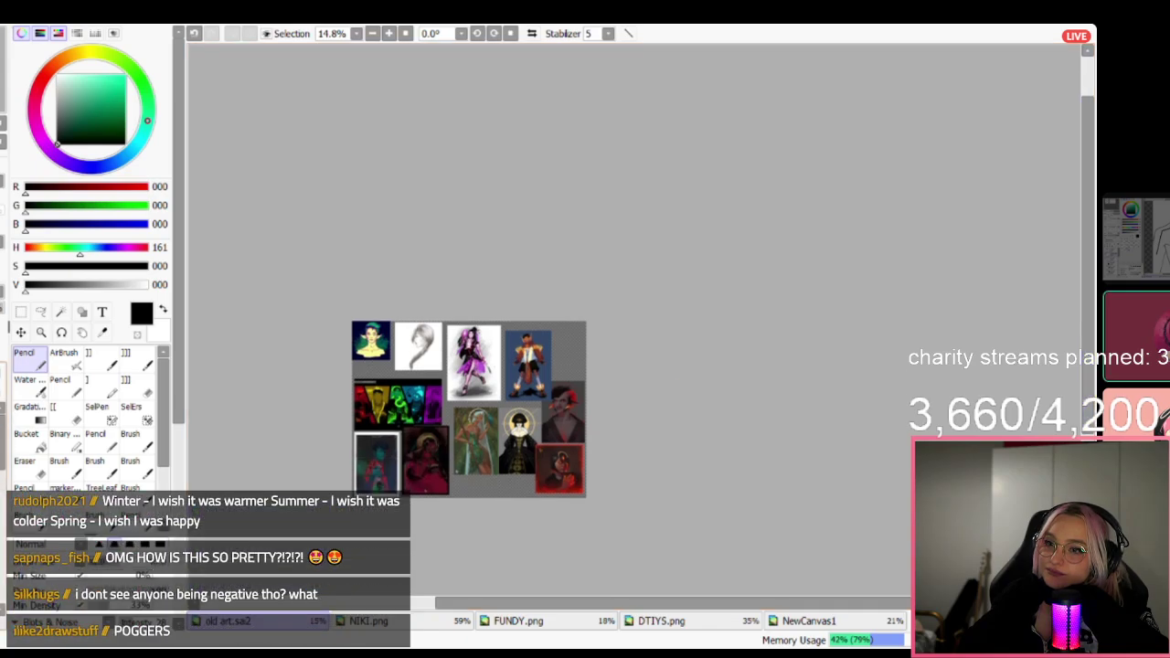
scroll(362, 396, "up", 4)
scroll(885, 303, "up", 2)
scroll(885, 303, "down", 5)
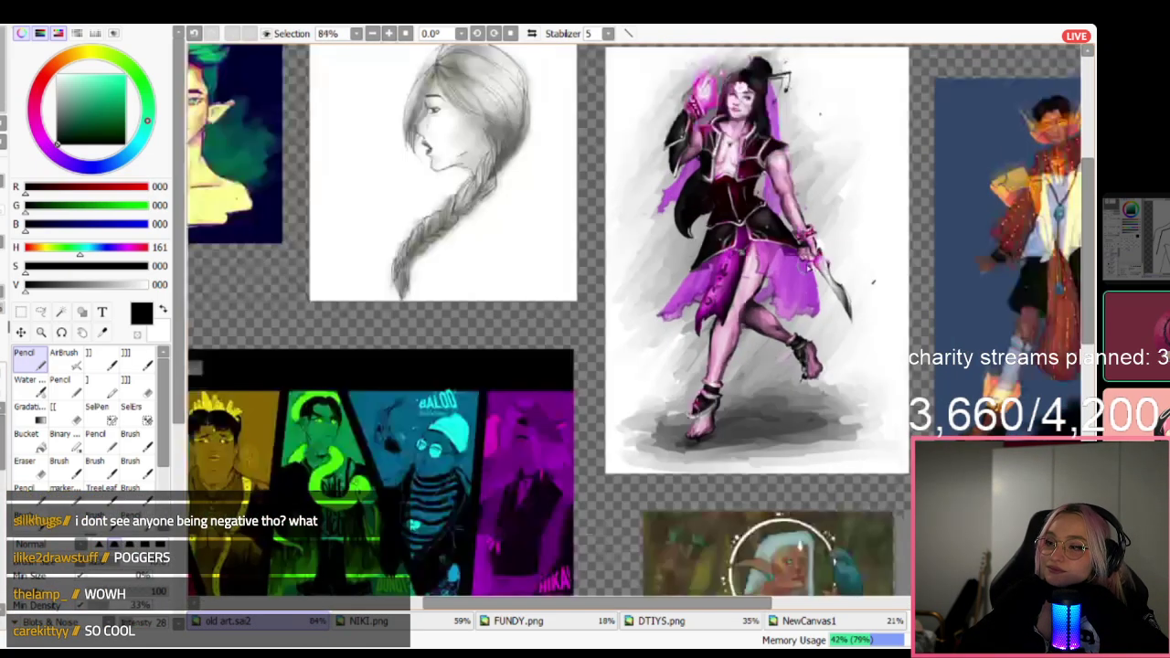
scroll(905, 391, "up", 4)
scroll(905, 390, "down", 4)
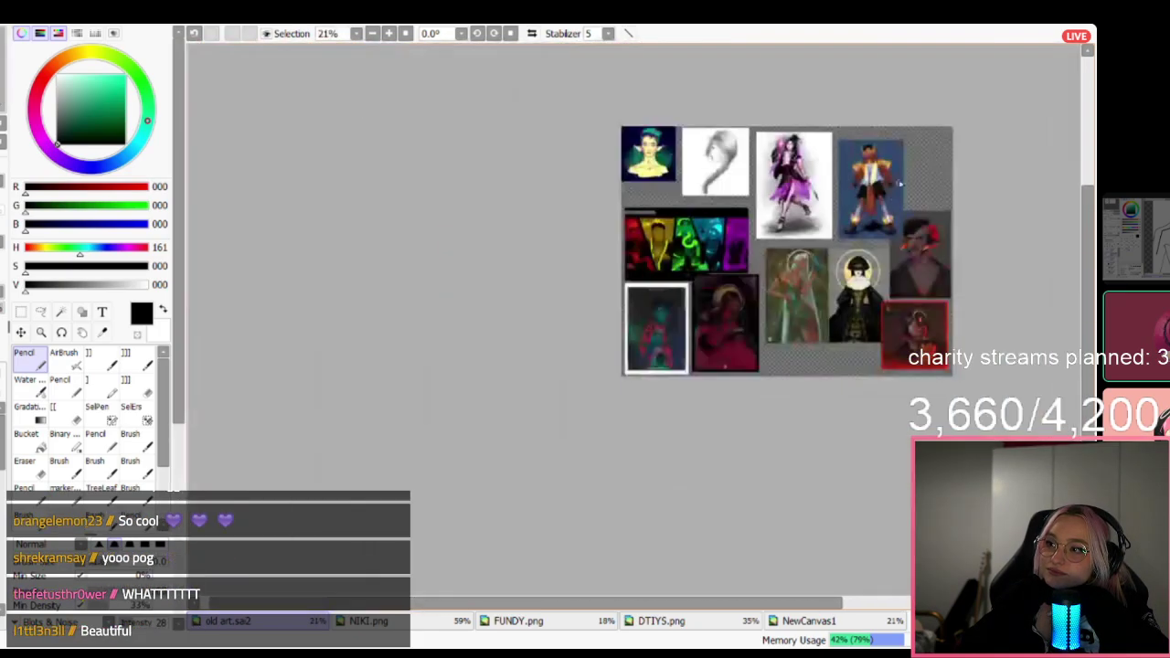
scroll(911, 233, "up", 4)
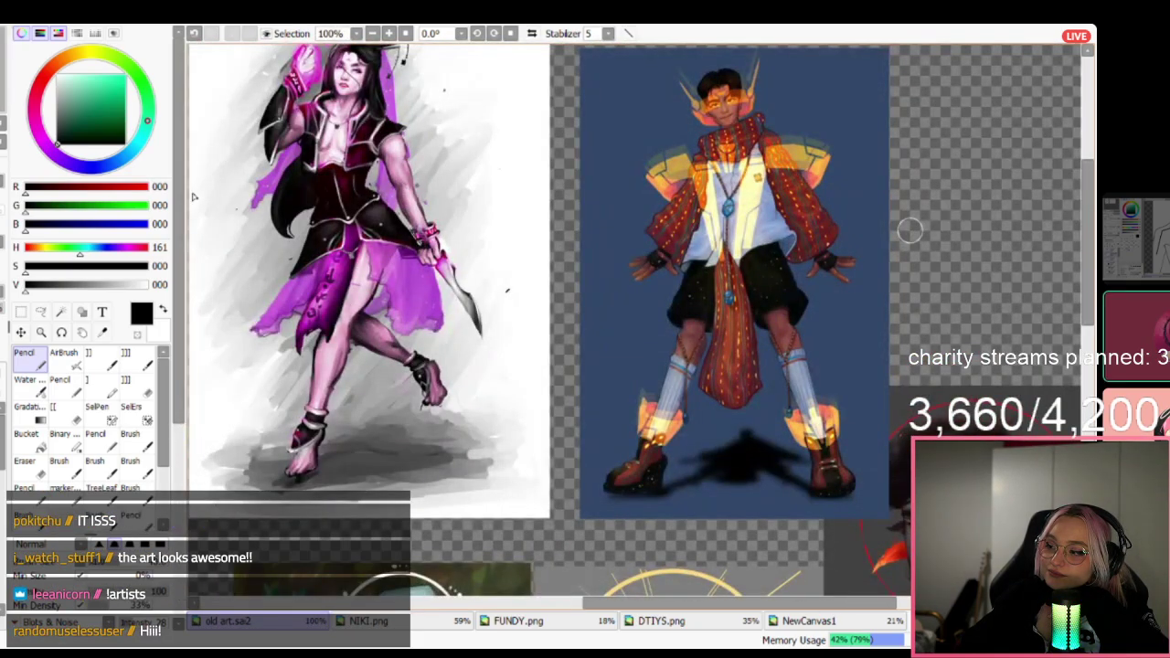
Paint a large soft oval in neutral grey (RGB 160, 160, 160) on the empty canvas area beside the red-scarfed figure.
left_click_drag(656, 604, 747, 605)
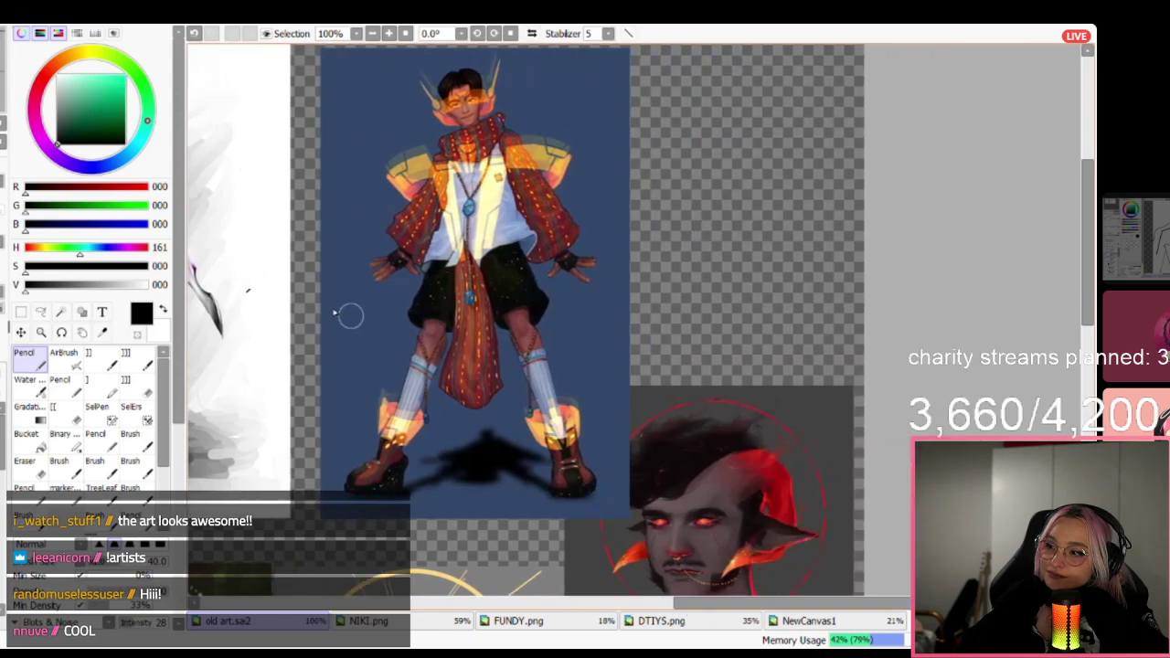
right_click(195, 343)
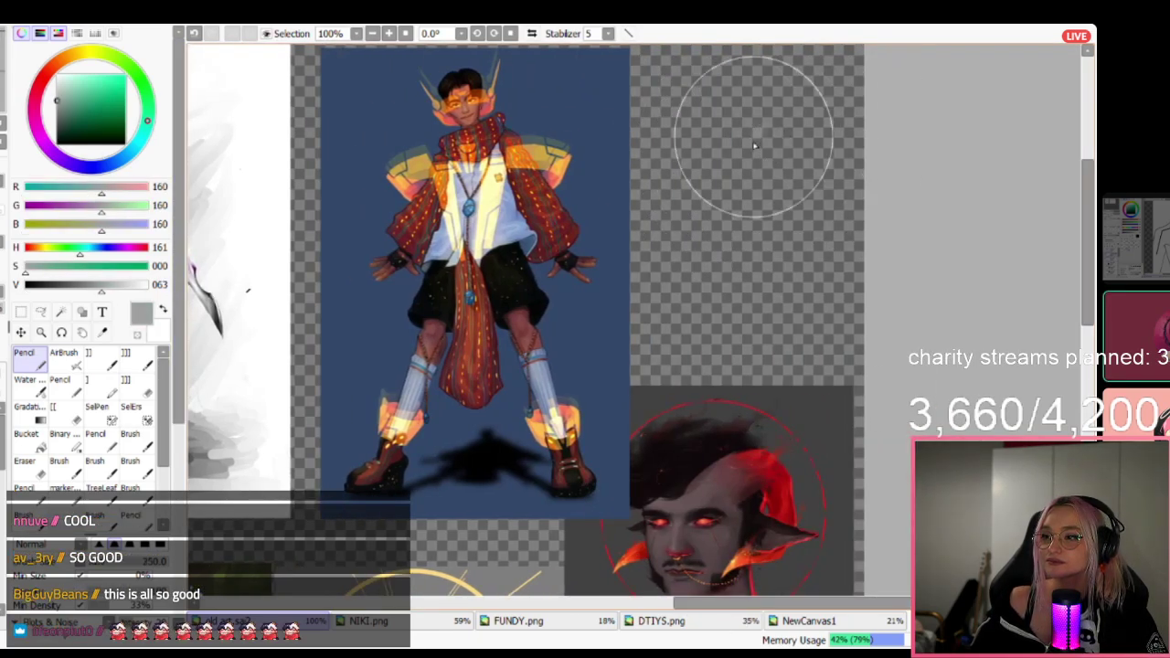
left_click_drag(752, 146, 732, 248)
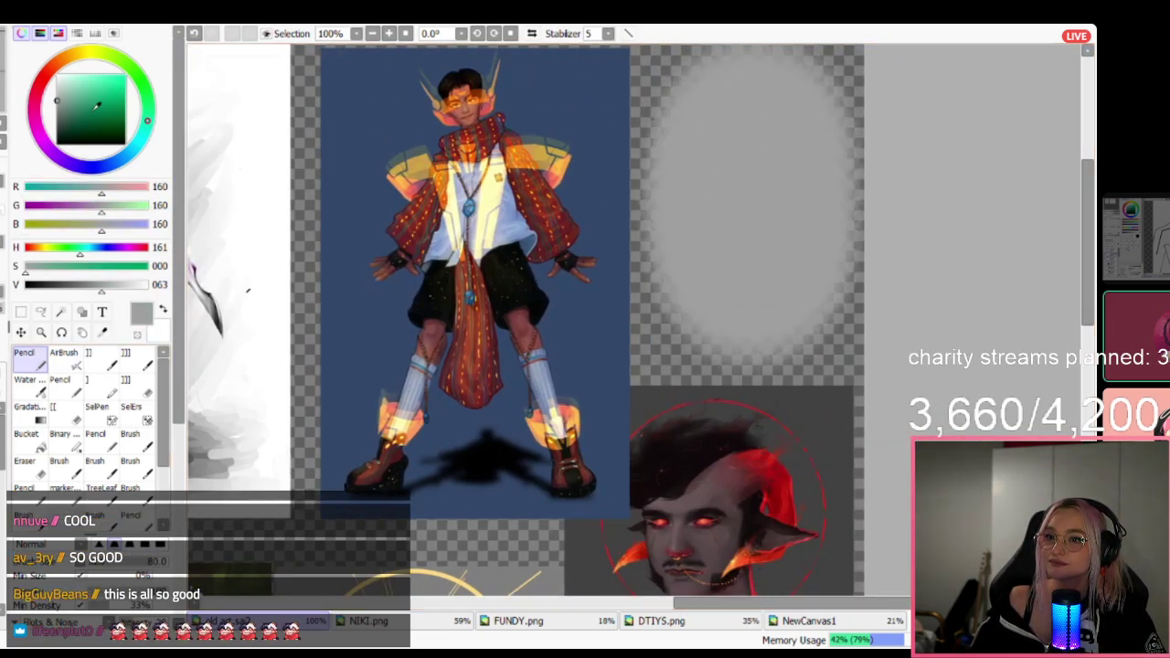
Sketch the outline of an eye in near-black on the grey oval, softening the lines with the Water brush.
left_click(60, 141)
left_click_drag(692, 219, 746, 166)
key("c")
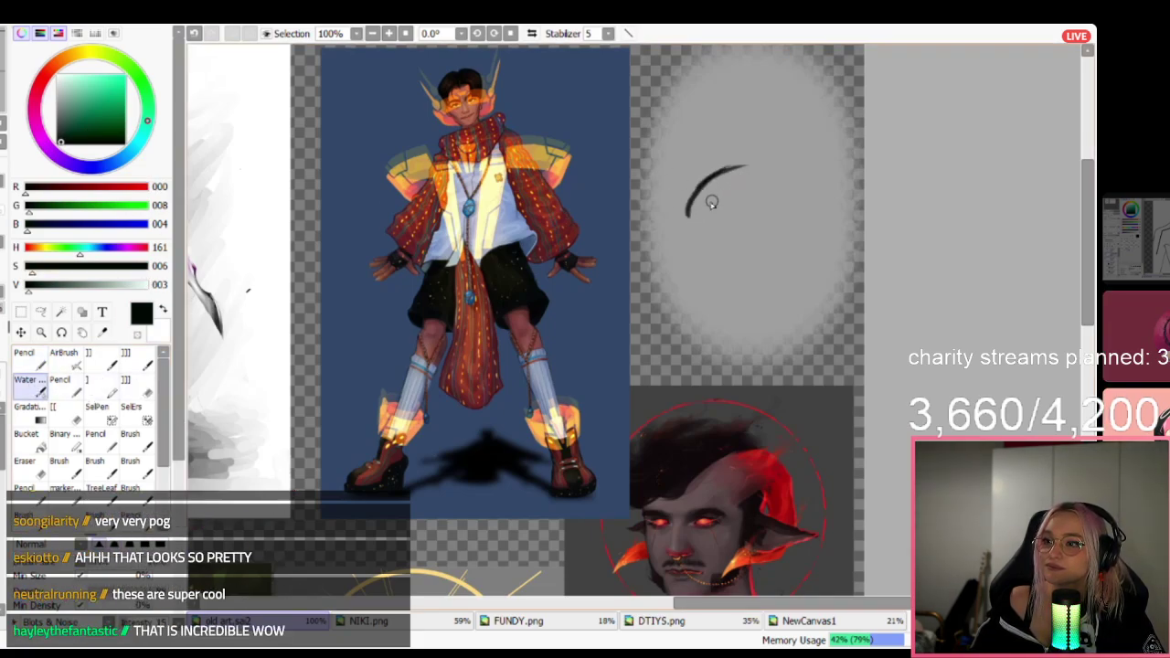
left_click_drag(692, 216, 792, 170)
mouse_move(720, 181)
left_mouse_down()
mouse_move(684, 250)
mouse_move(747, 230)
mouse_move(782, 207)
left_mouse_up()
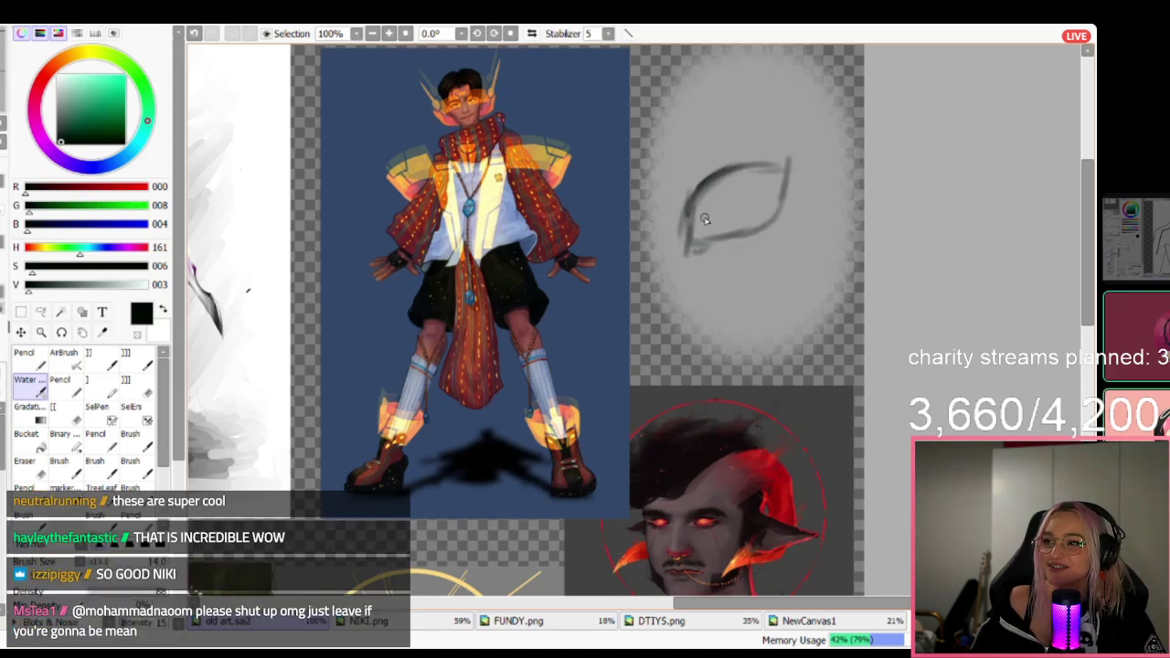
Draw the eye's inner corner and blend soft shading inside the eyeball with the Water brush.
left_click_drag(705, 235, 701, 249)
key("]")
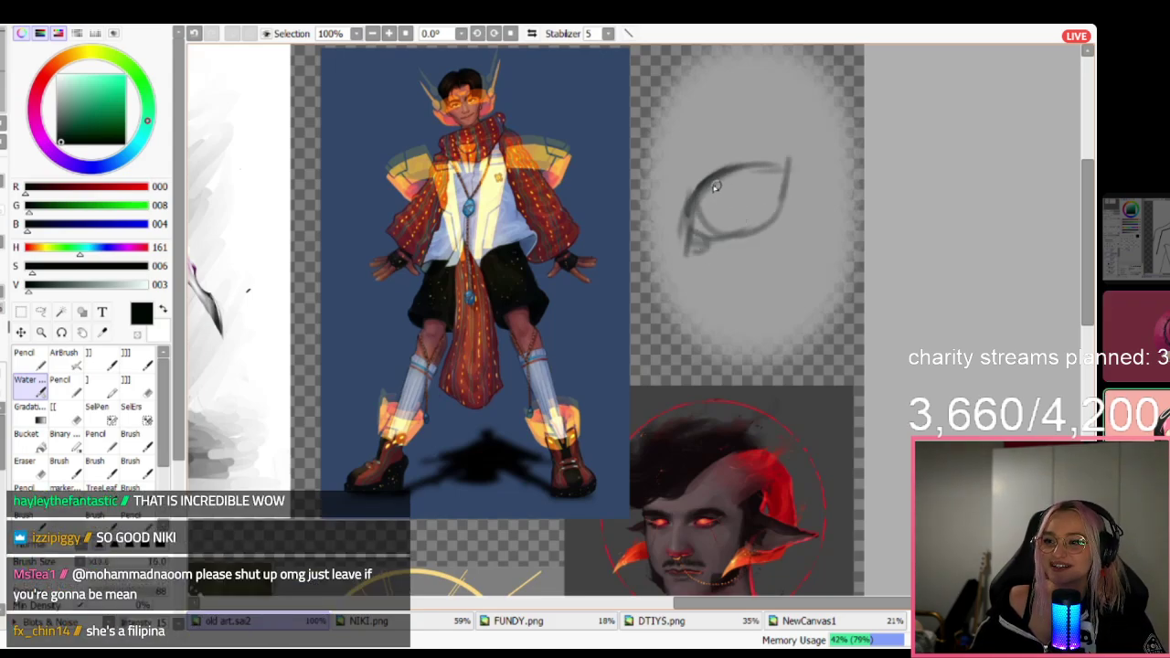
mouse_move(719, 187)
left_mouse_down()
mouse_move(714, 219)
mouse_move(699, 210)
mouse_move(738, 221)
mouse_move(712, 225)
mouse_move(757, 227)
mouse_move(778, 170)
mouse_move(775, 201)
mouse_move(778, 188)
mouse_move(746, 176)
left_mouse_up()
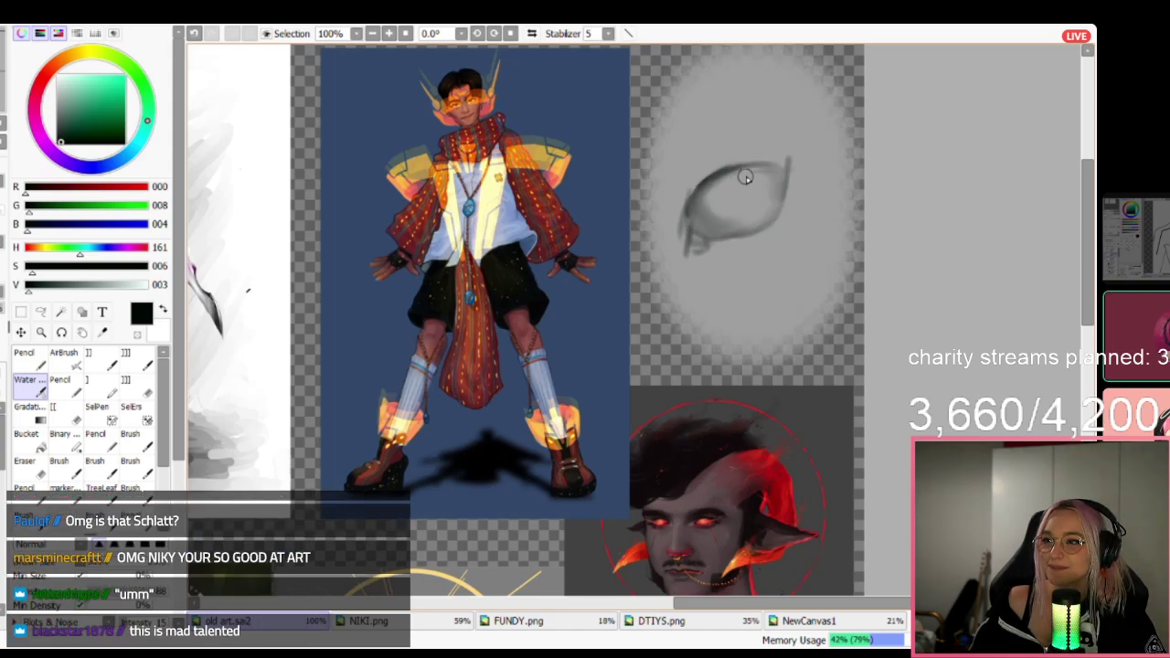
Draw the round iris and pupil inside the eye and add the eyelid crease above it.
scroll(849, 267, "down", 2)
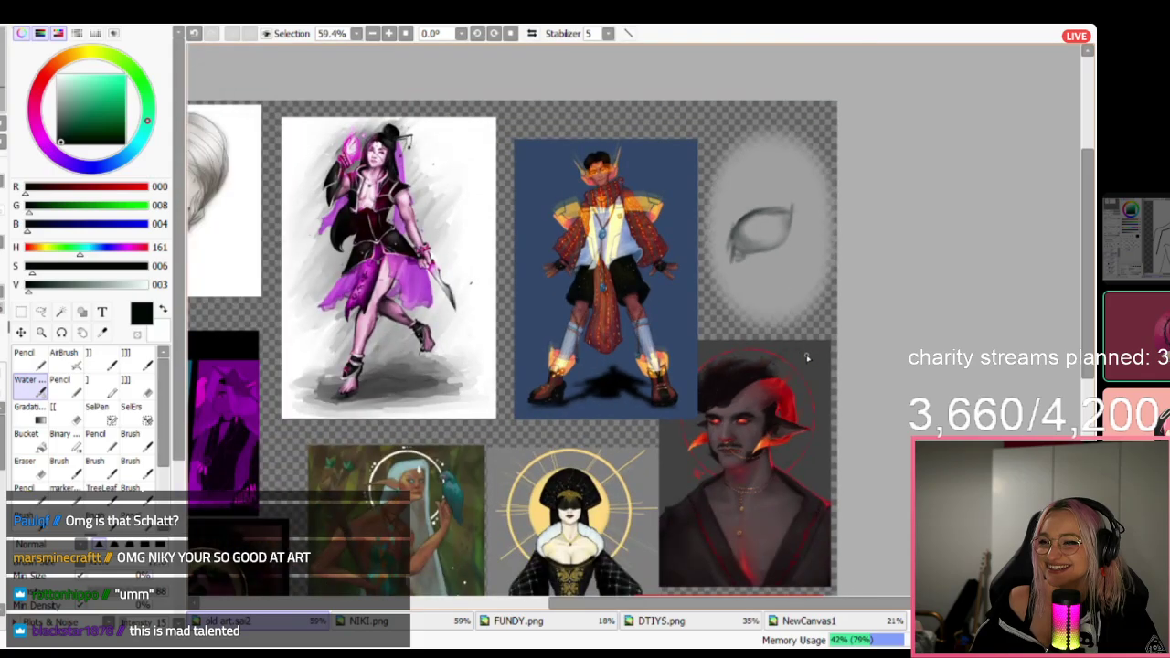
scroll(796, 228, "up", 3)
scroll(758, 149, "down", 2)
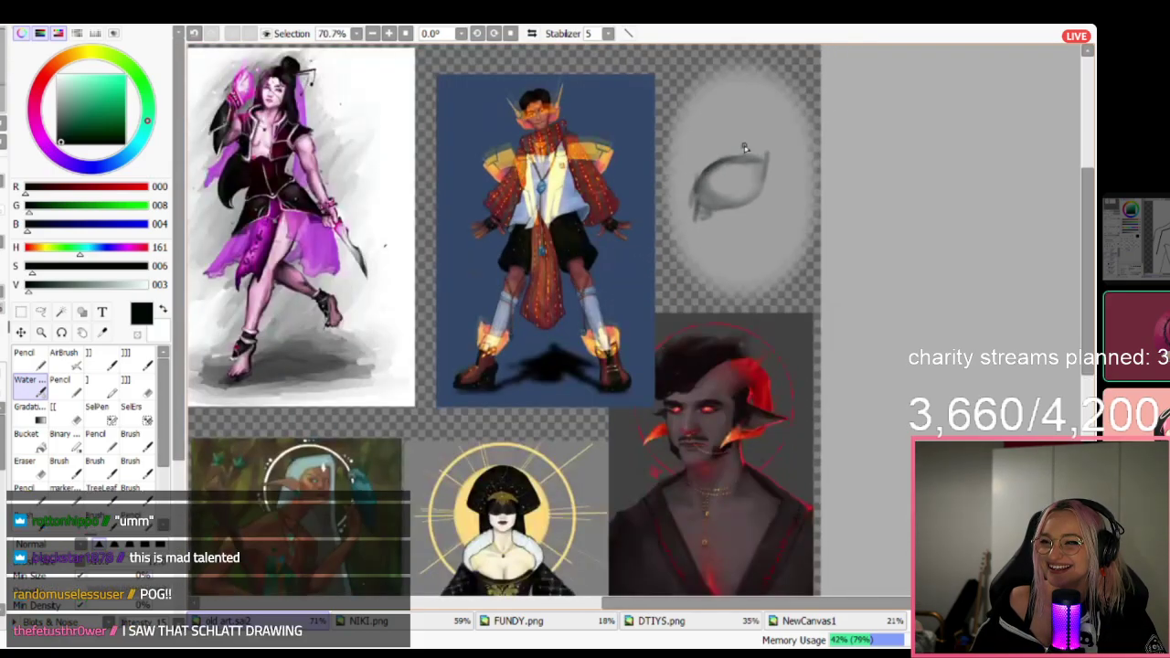
scroll(745, 147, "up", 1)
scroll(748, 148, "up", 1)
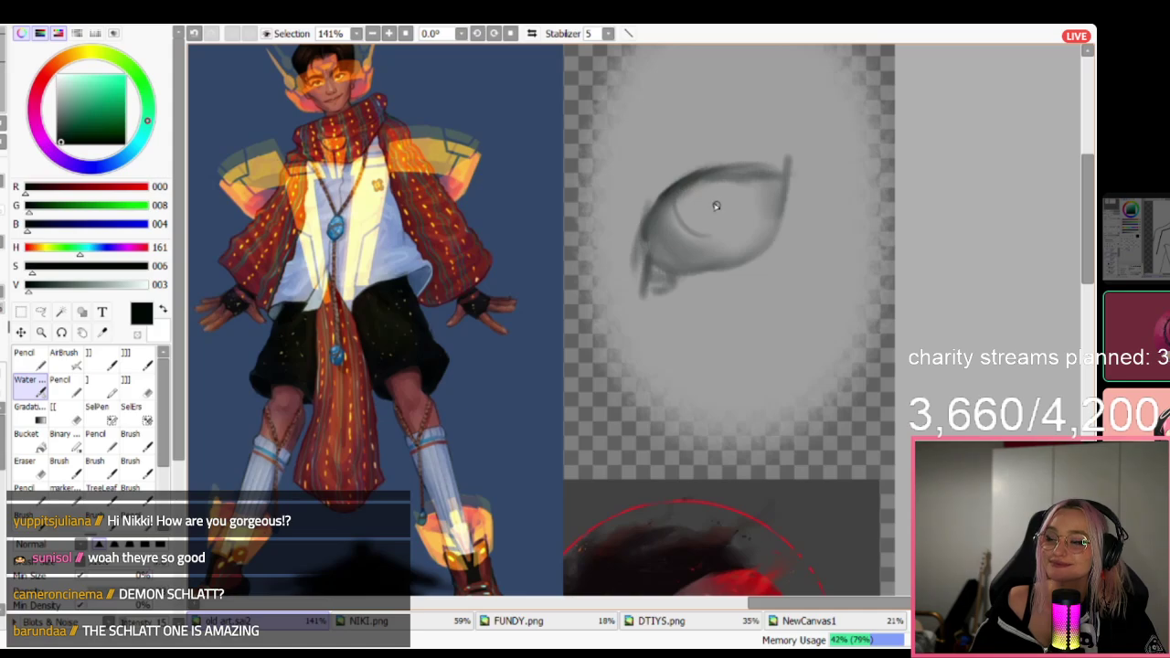
left_click_drag(674, 201, 739, 257)
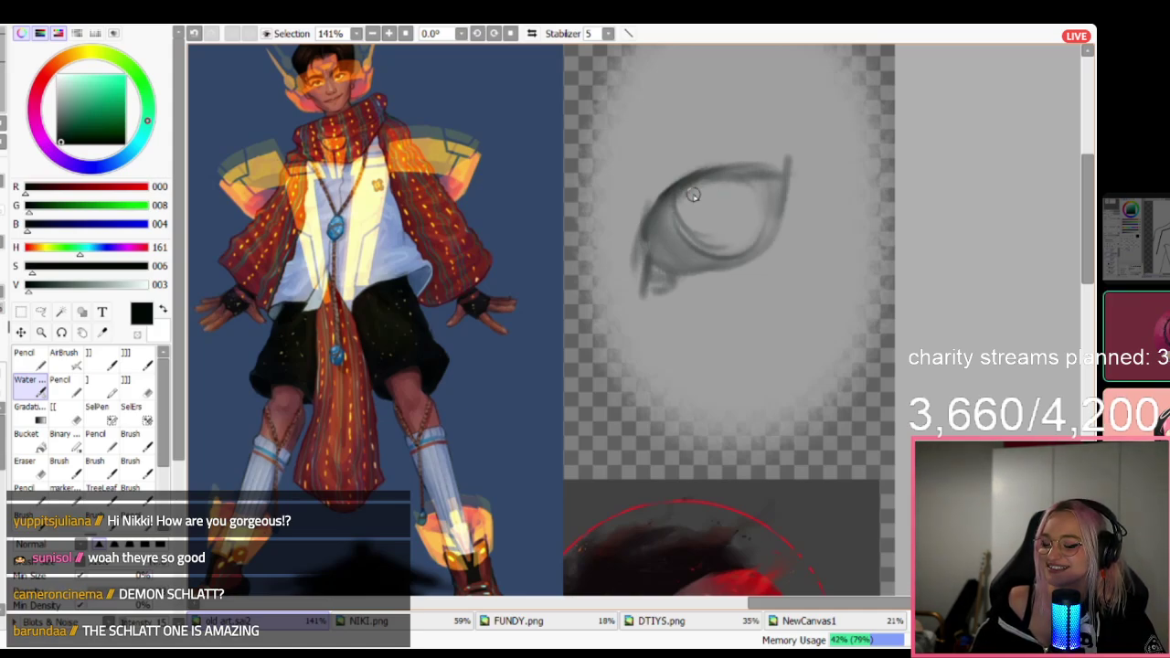
mouse_move(705, 184)
left_mouse_down()
mouse_move(731, 221)
mouse_move(744, 198)
left_mouse_up()
left_click_drag(646, 207, 711, 136)
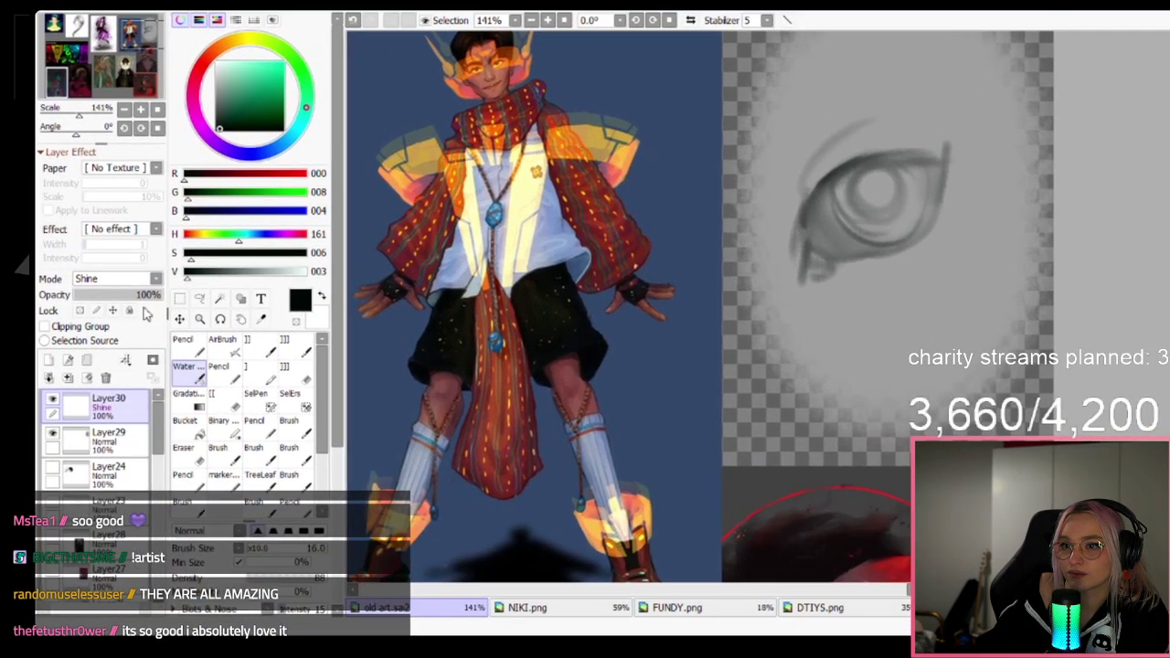
Set Layer30 to Multiply mode and colour the whole eye bright green (RGB 0, 248, 167).
left_click(132, 284)
left_click(125, 315)
left_click(275, 64)
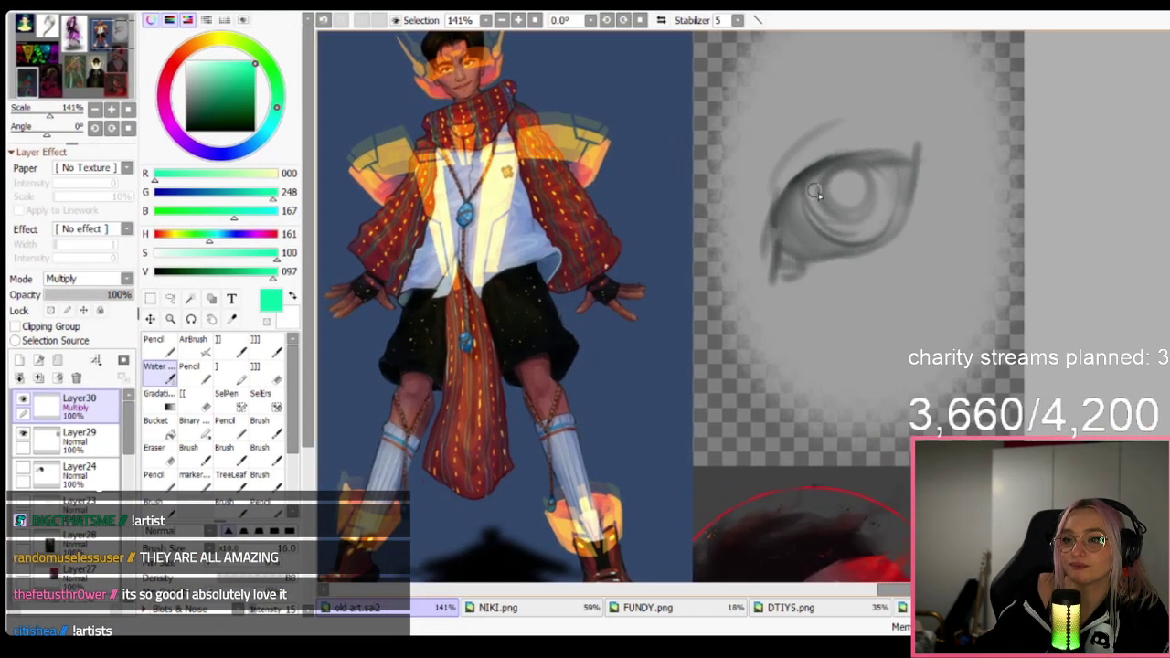
mouse_move(845, 192)
left_mouse_down()
mouse_move(841, 228)
mouse_move(861, 185)
left_mouse_up()
mouse_move(817, 228)
left_mouse_down()
mouse_move(874, 215)
mouse_move(887, 178)
left_mouse_up()
mouse_move(790, 222)
left_mouse_down()
mouse_move(820, 181)
mouse_move(865, 167)
mouse_move(891, 235)
left_mouse_up()
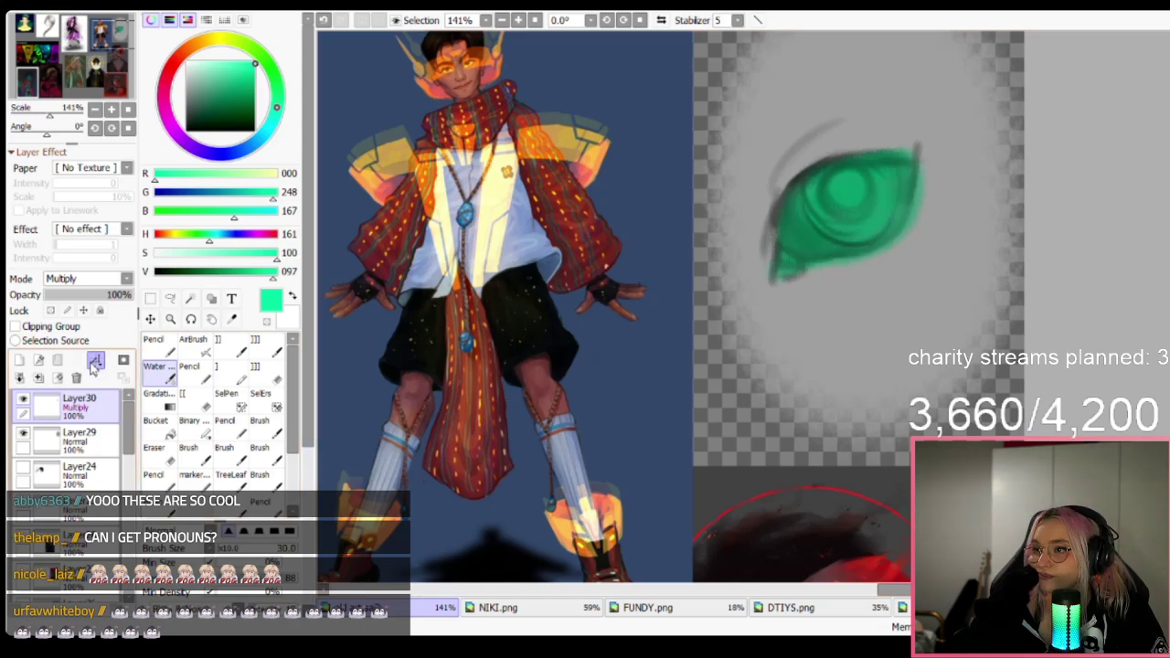
Add a new layer above Layer30 and shade the green eye's edges with dark teal (RGB 0, 63, 68).
left_click(19, 360)
left_click(240, 103)
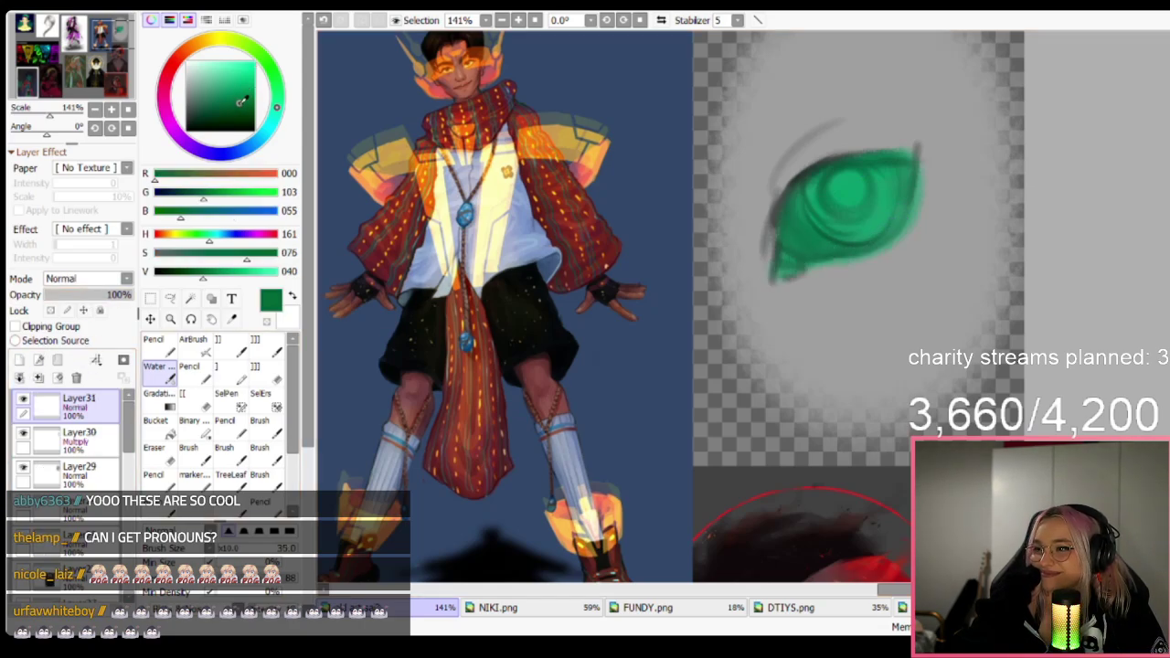
left_click(245, 112)
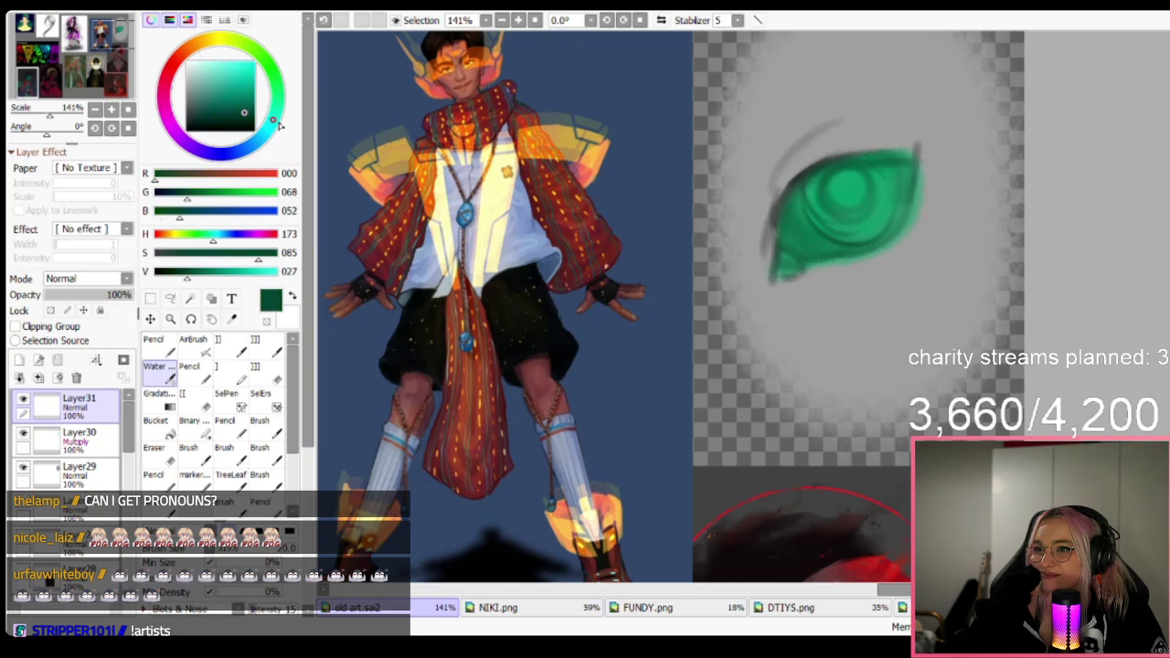
left_click_drag(280, 125, 275, 131)
left_click_drag(776, 220, 802, 222)
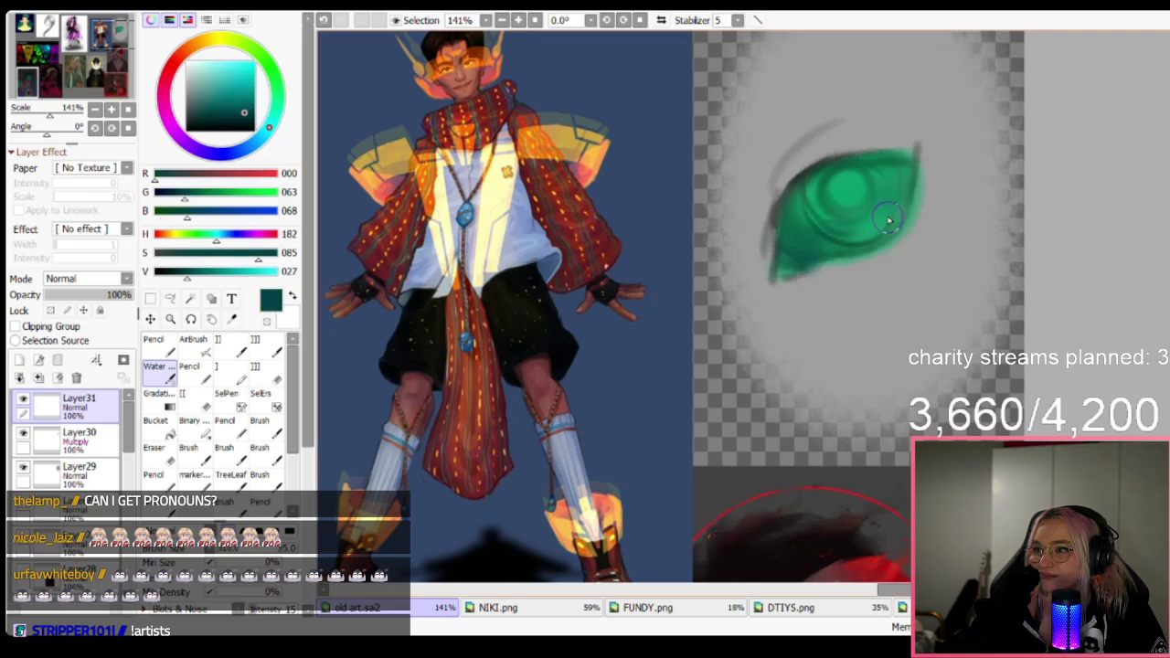
mouse_move(888, 219)
left_mouse_down()
mouse_move(902, 180)
mouse_move(873, 224)
left_mouse_up()
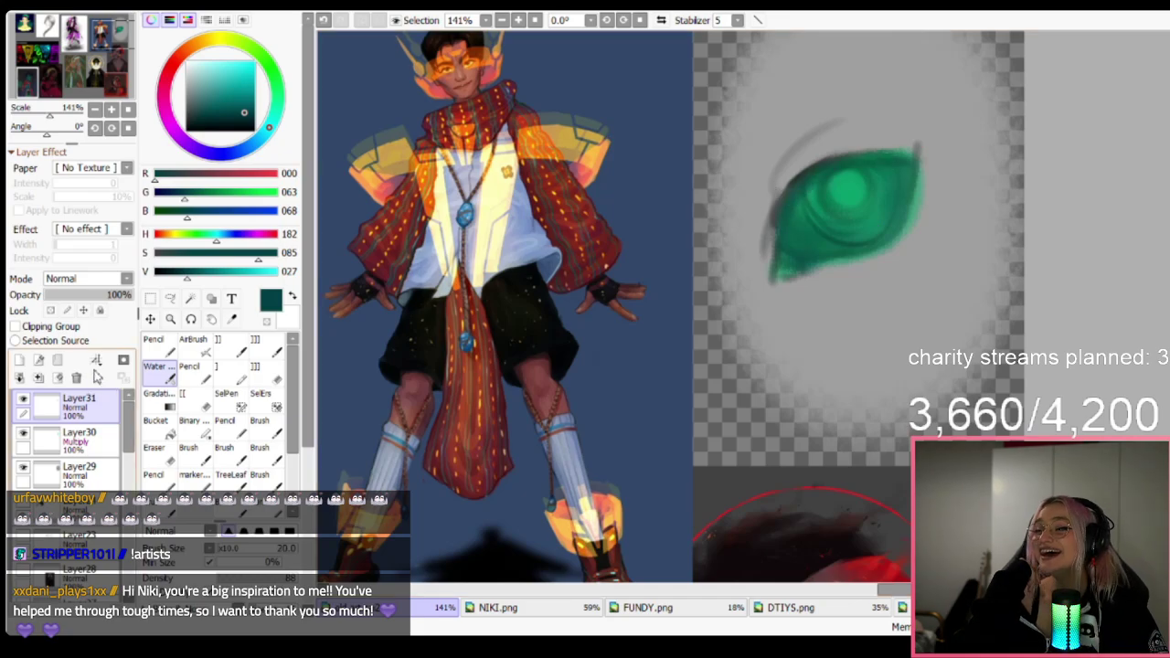
Merge the three eye layers, Layer29 to Layer31, and add a new clipping-group layer above the merged one.
left_click(95, 439, "ctrl")
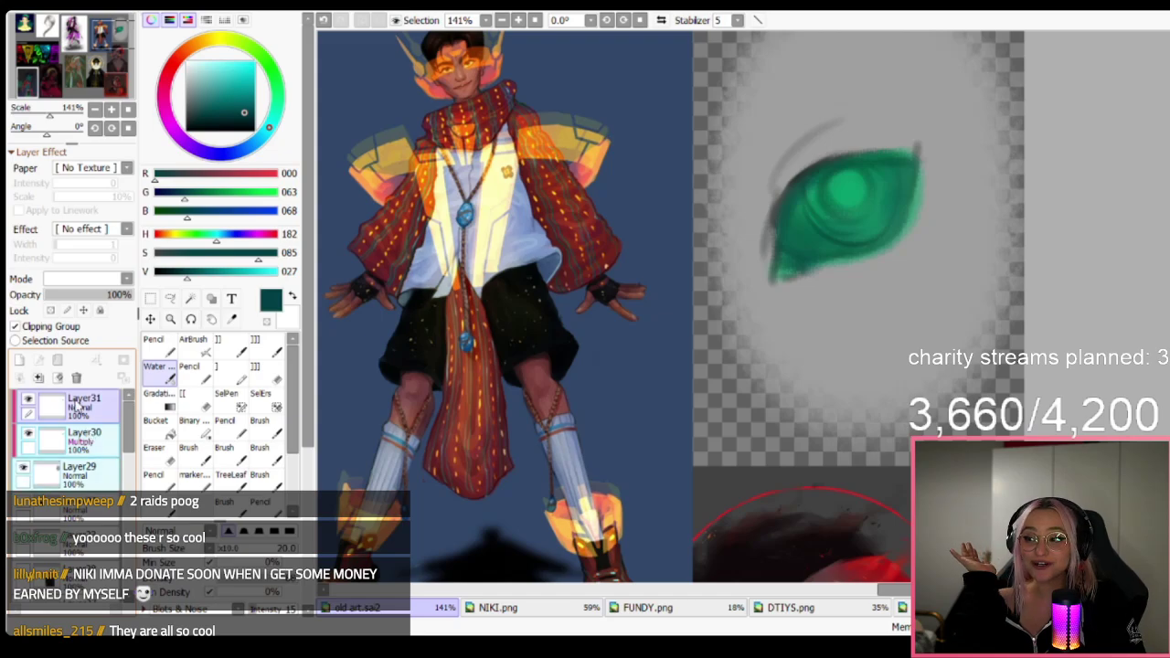
left_click(39, 378)
left_click(19, 361)
left_click(68, 327)
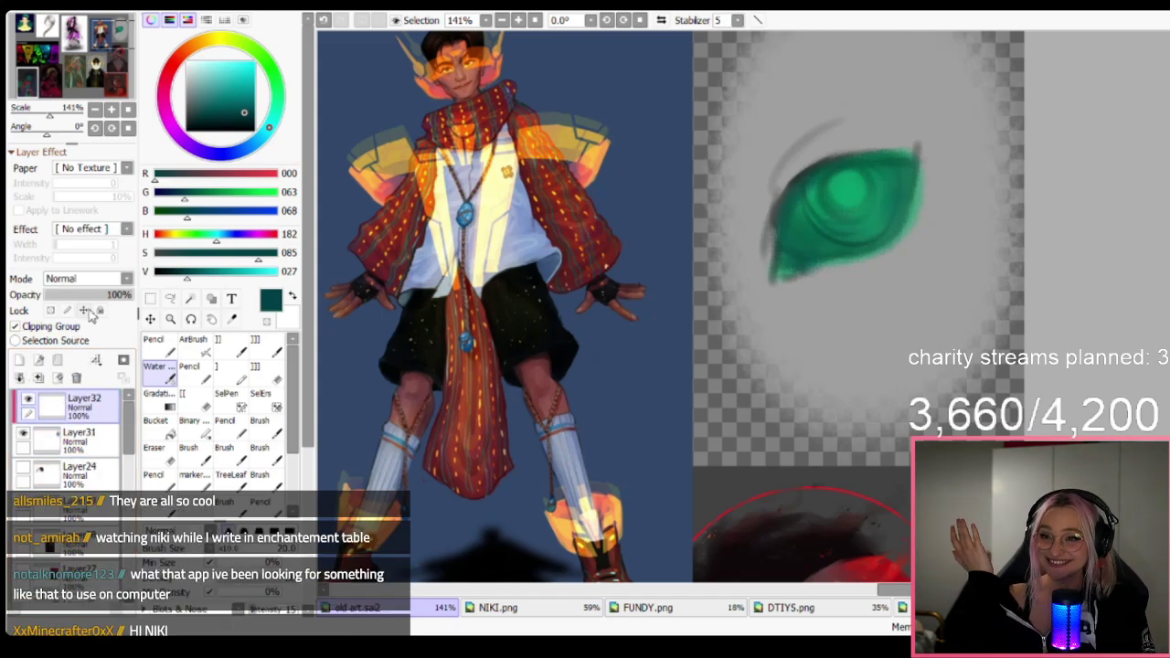
Set the clipped Layer32 to Overlay mode and brighten the iris and the eye's upper edge with bright cyan (RGB 0, 247, 255).
left_click(121, 280)
left_click(121, 345)
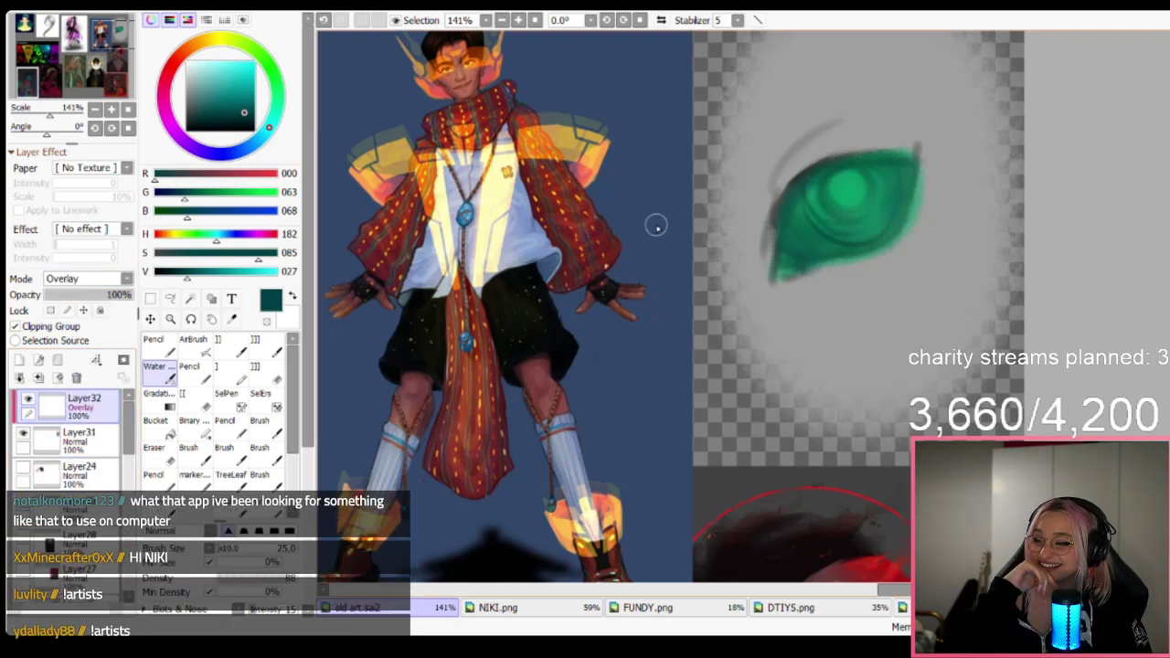
left_click(255, 62)
key("bracketright")
key("bracketright")
key("bracketright")
key("bracketright")
key("bracketleft")
key("bracketleft")
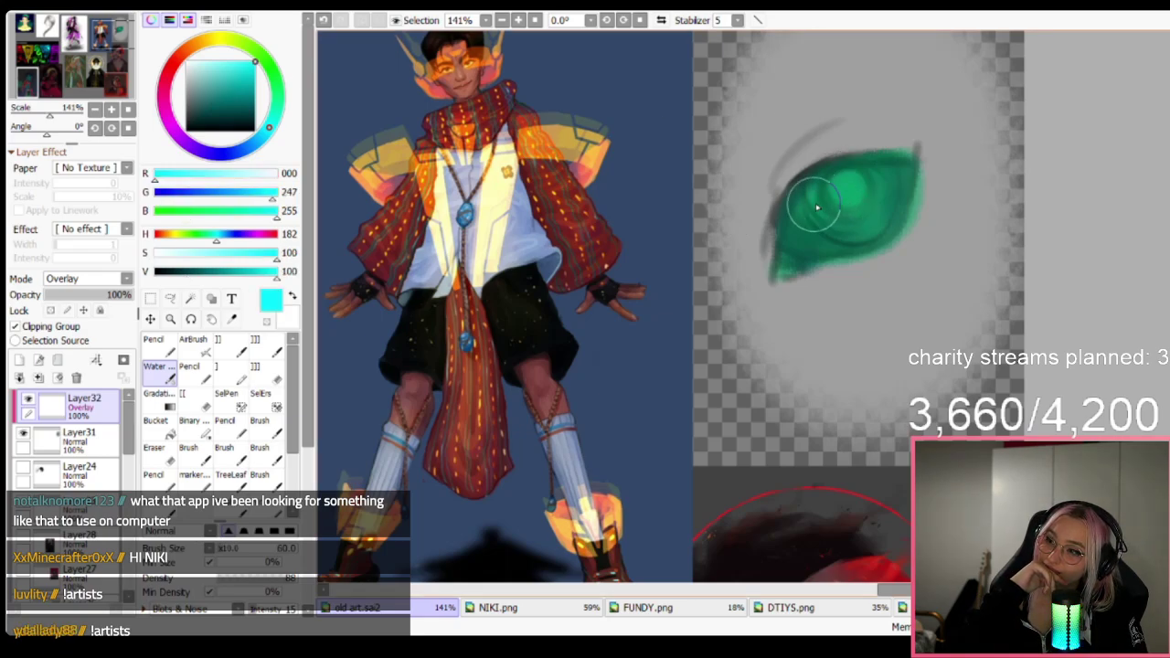
mouse_move(838, 196)
left_mouse_down()
mouse_move(866, 181)
mouse_move(819, 187)
mouse_move(815, 231)
mouse_move(796, 205)
mouse_move(808, 228)
mouse_move(874, 212)
mouse_move(850, 184)
mouse_move(845, 204)
mouse_move(863, 176)
mouse_move(843, 181)
mouse_move(881, 193)
mouse_move(889, 162)
left_mouse_up()
key("bracketleft")
key("bracketleft")
left_click_drag(791, 212, 865, 253)
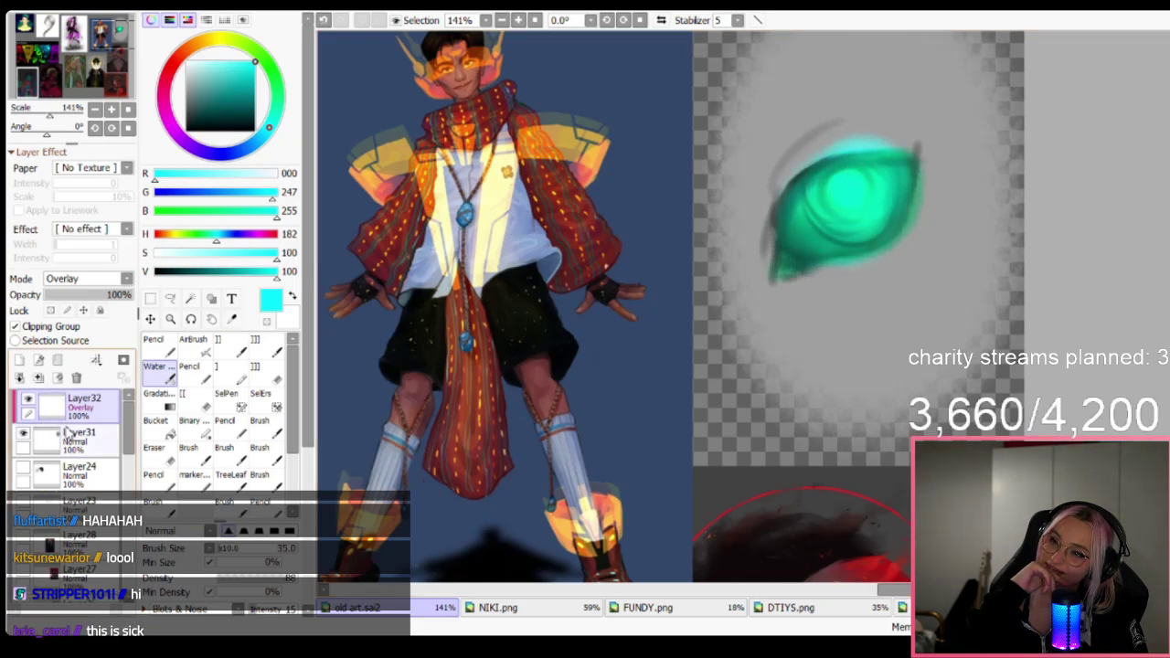
Merge Layer32 with Layer31 and glaze the iris with turquoise (RGB 0, 255, 192) on a new Shine-mode layer above.
left_click(80, 446, "ctrl")
left_click(39, 378)
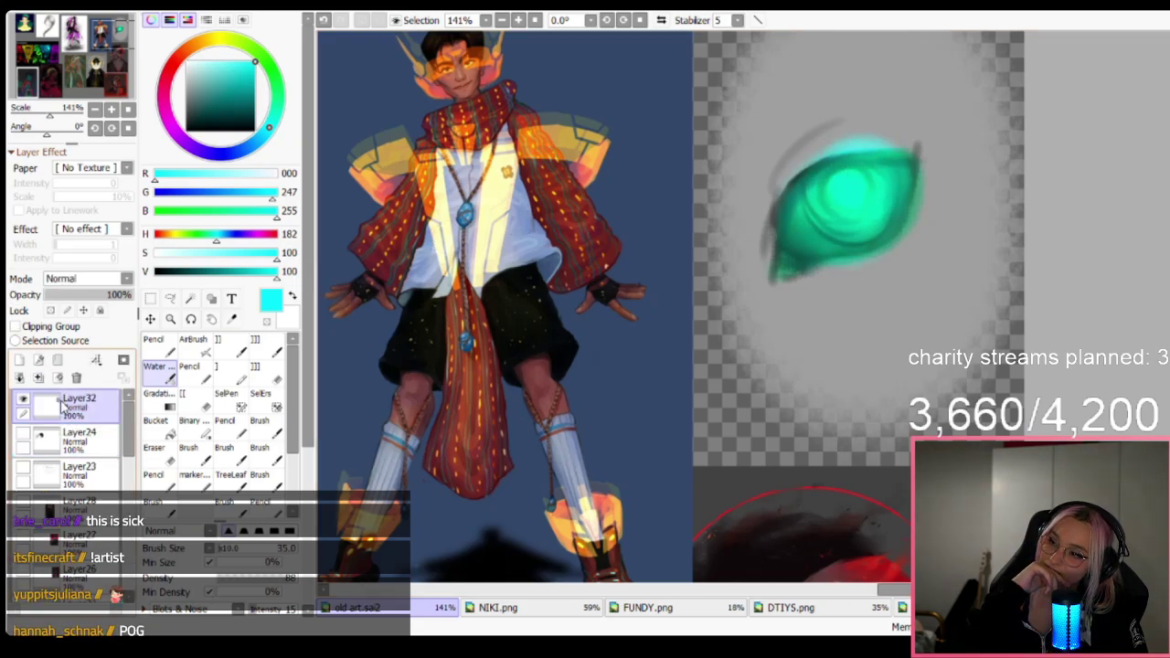
left_click(19, 360)
left_click(107, 391)
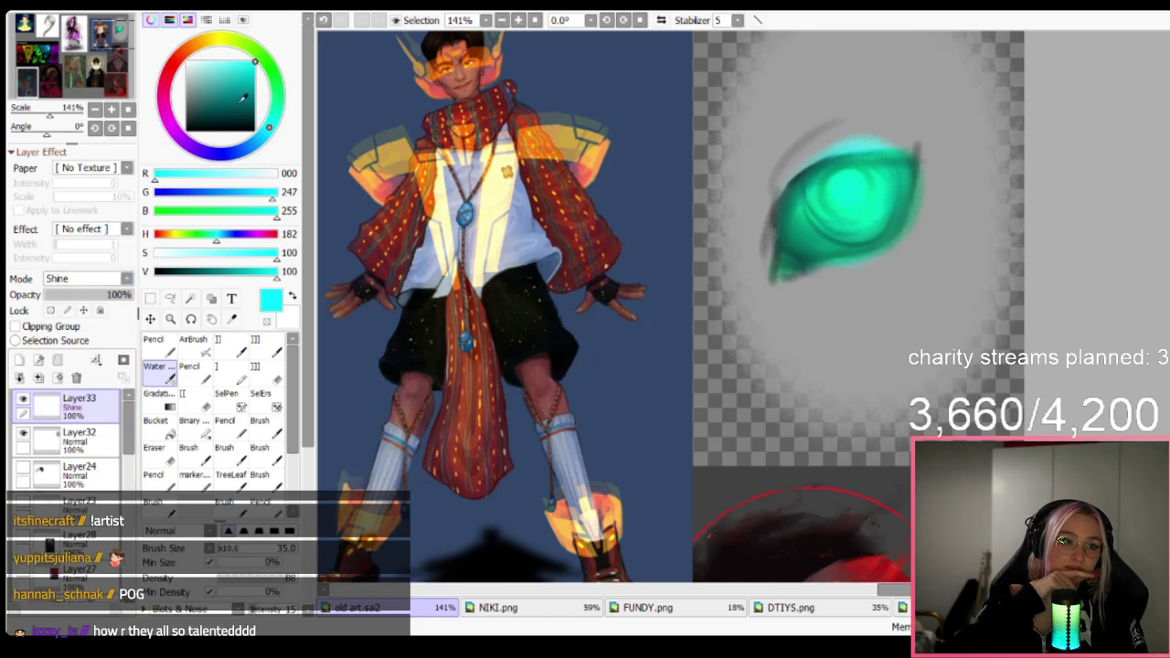
left_click_drag(272, 126, 290, 114)
mouse_move(873, 194)
left_mouse_down()
mouse_move(896, 172)
mouse_move(833, 206)
left_mouse_up()
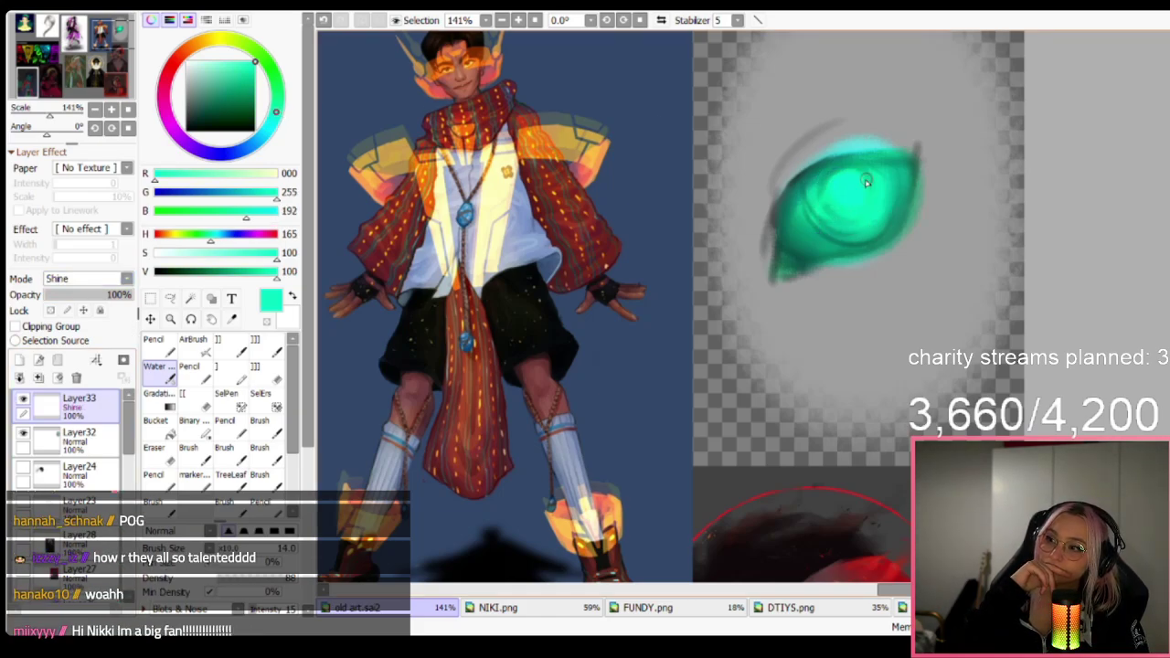
left_click(240, 350)
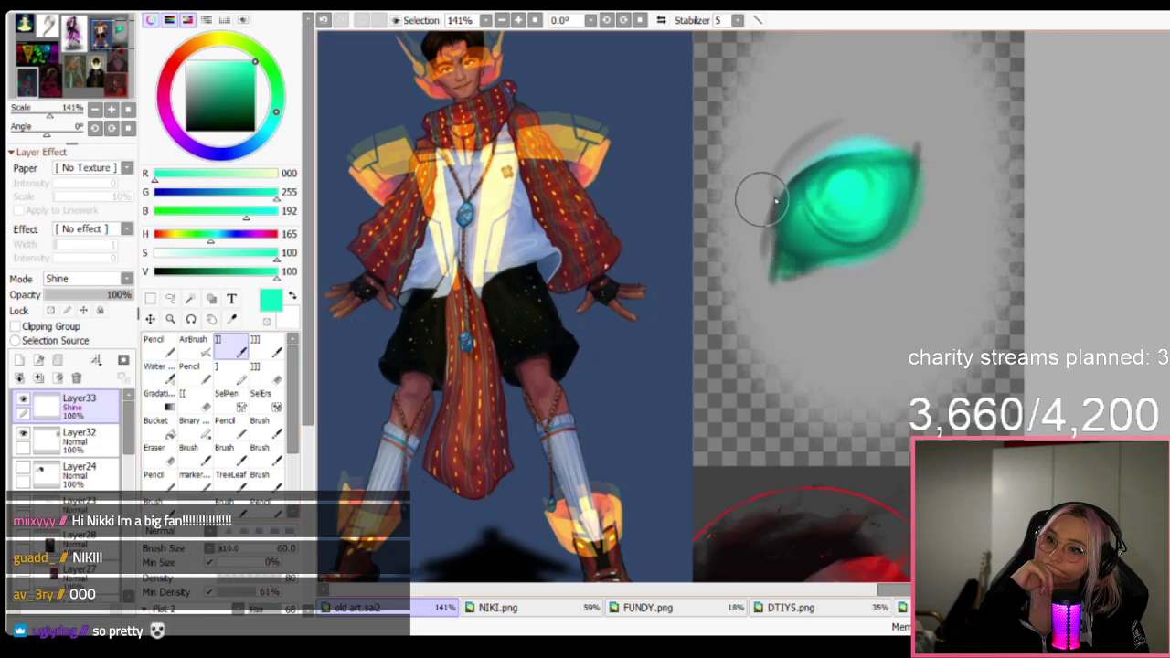
key("bracketleft")
key("bracketleft")
key("bracketleft")
mouse_move(827, 187)
left_mouse_down()
mouse_move(865, 201)
mouse_move(853, 190)
mouse_move(891, 122)
left_mouse_up()
left_click(165, 373)
key("ctrl+z")
key("ctrl+z")
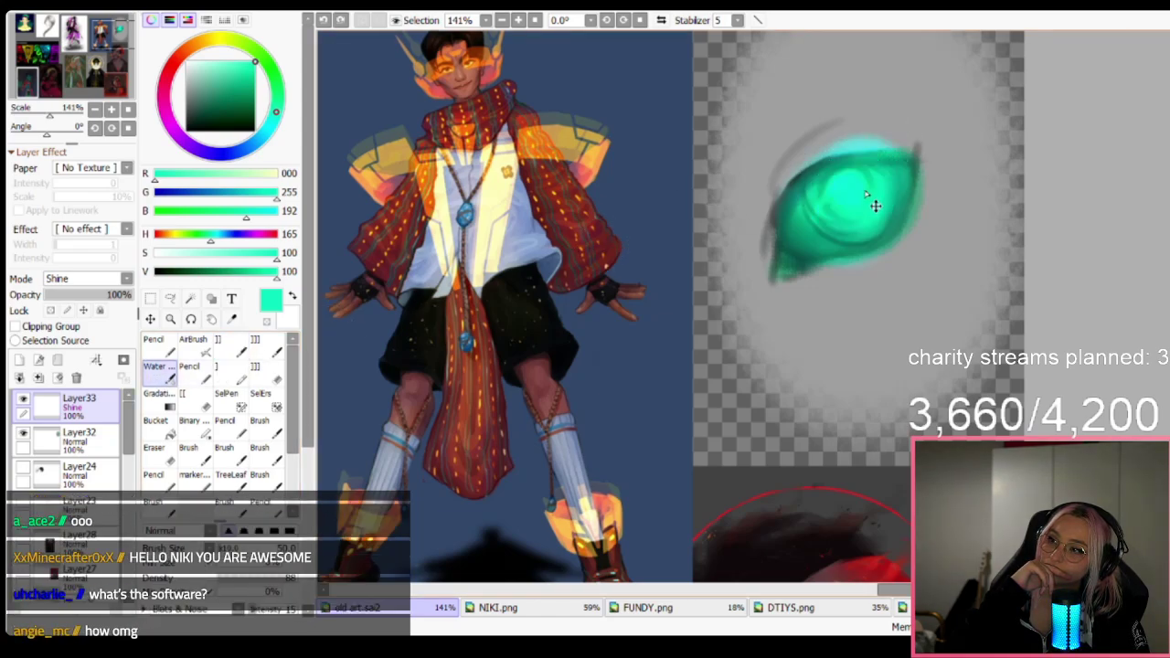
Intensify the iris glow, paint a turquoise light trail rising past the eye's outer corner, and taper it with the eraser.
mouse_move(875, 205)
left_mouse_down()
mouse_move(861, 179)
mouse_move(885, 198)
mouse_move(860, 209)
mouse_move(876, 185)
mouse_move(859, 193)
mouse_move(869, 152)
left_mouse_up()
mouse_move(925, 96)
left_mouse_down()
mouse_move(916, 139)
mouse_move(913, 112)
left_mouse_up()
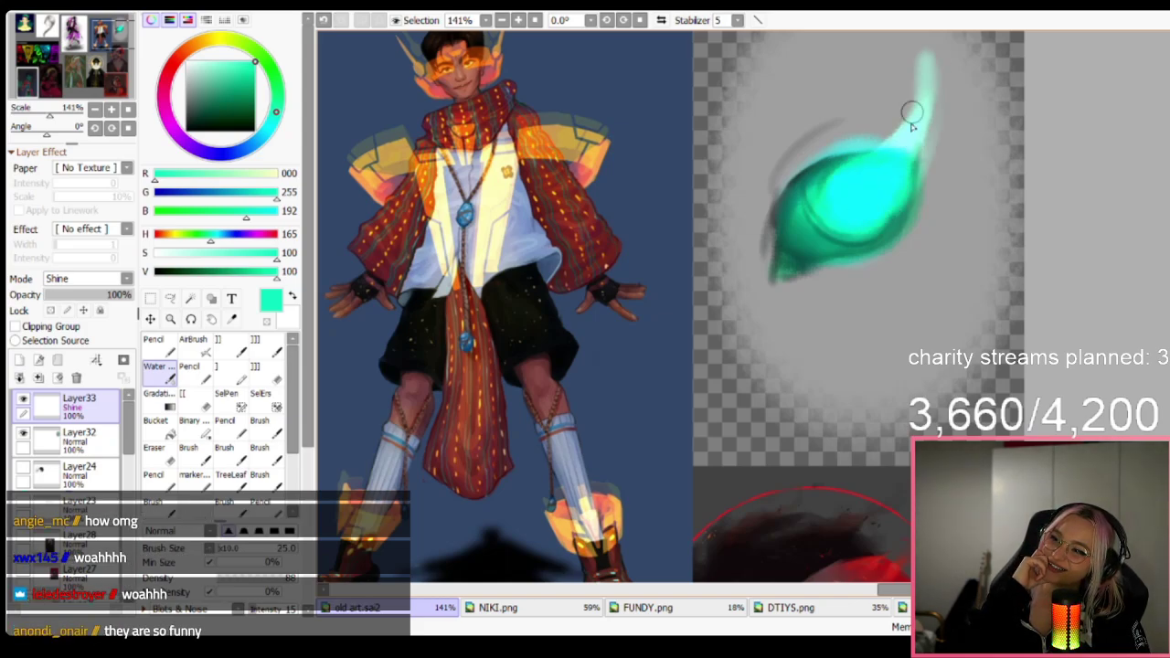
left_click(258, 368)
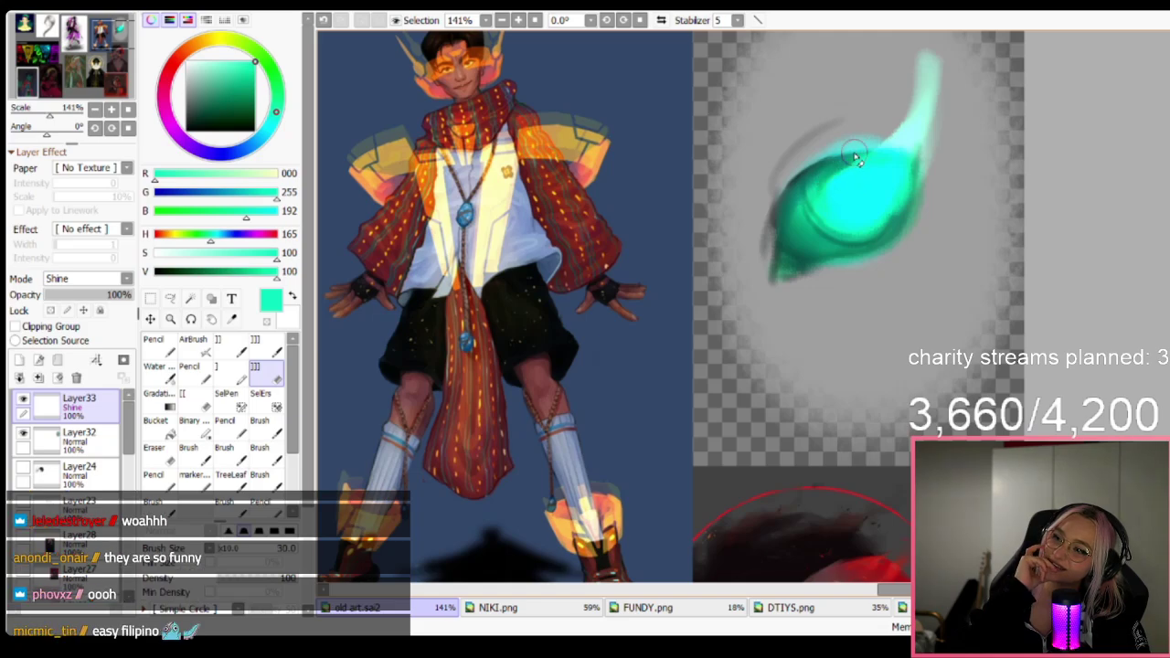
mouse_move(901, 107)
left_mouse_down()
mouse_move(943, 56)
mouse_move(949, 102)
mouse_move(901, 196)
left_mouse_up()
Scatter small turquoise sparkles around the eye's outer corner, on the lower iris and beside the light trail.
key("n")
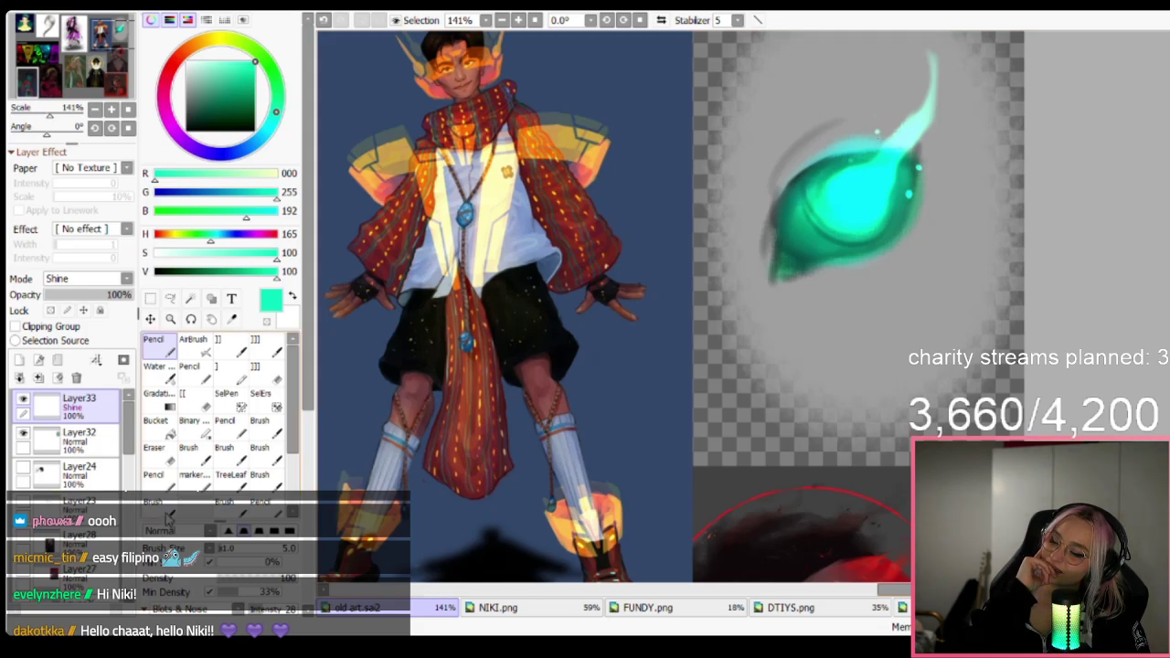
left_click(159, 506)
left_click(821, 241)
left_click(915, 205)
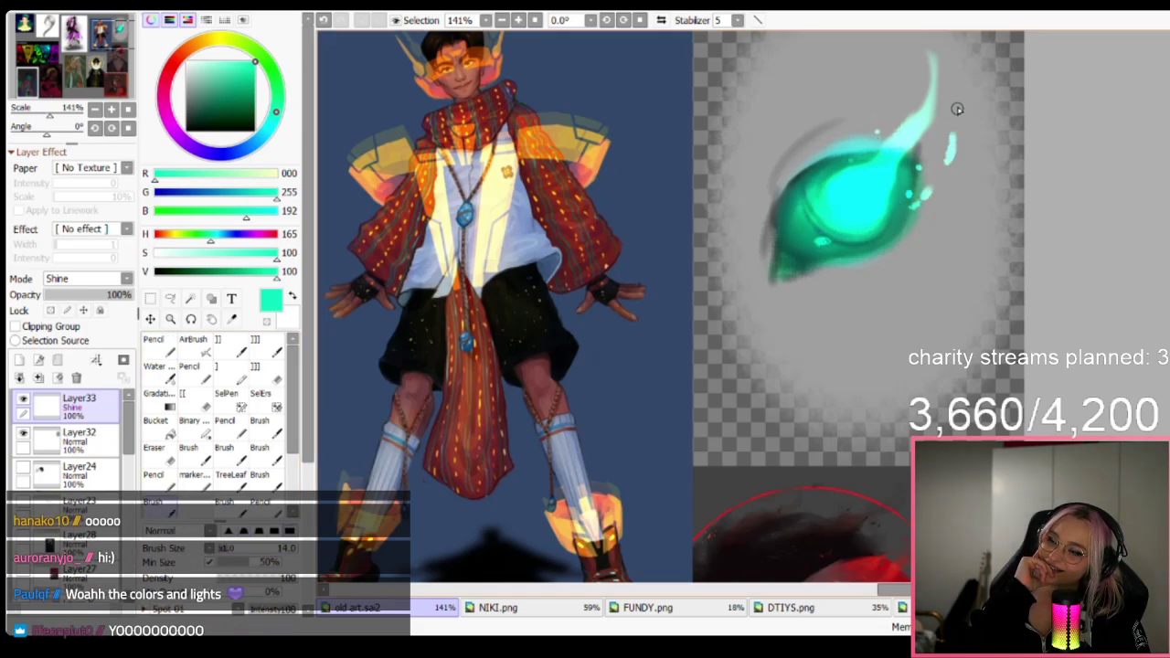
key("ctrl+z")
key("[")
key("[")
key("[")
left_click(948, 83)
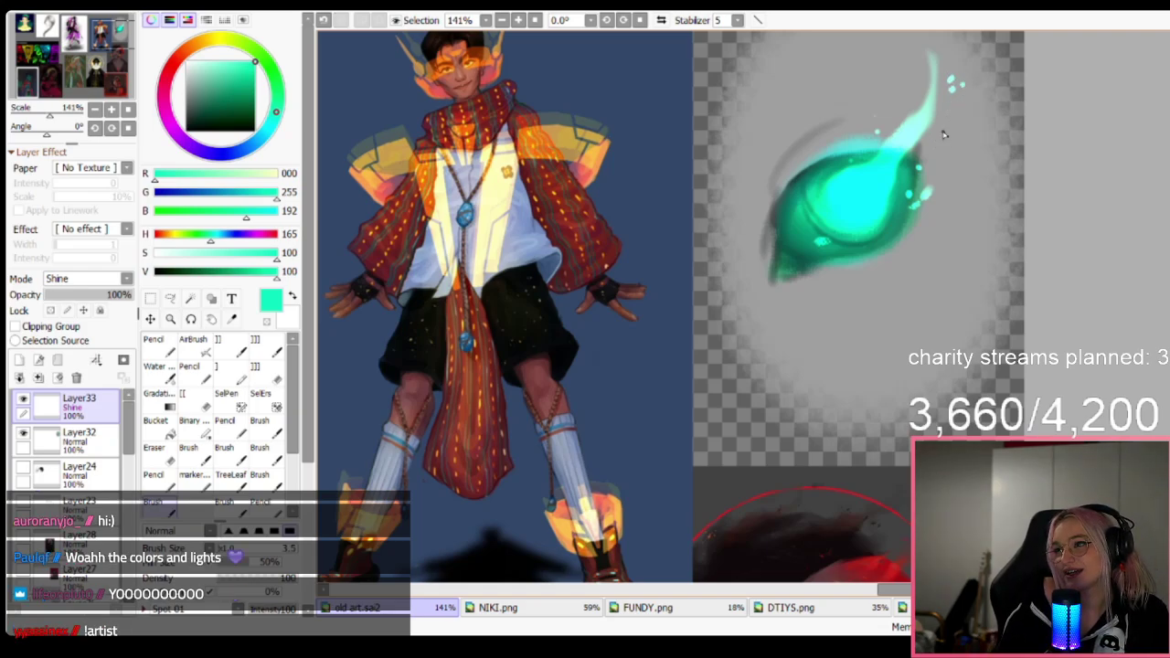
key("bracketleft")
Compare the painted eye with and without the Shine layer and the layer below it, viewing it within the collage.
scroll(946, 151, "down", 3)
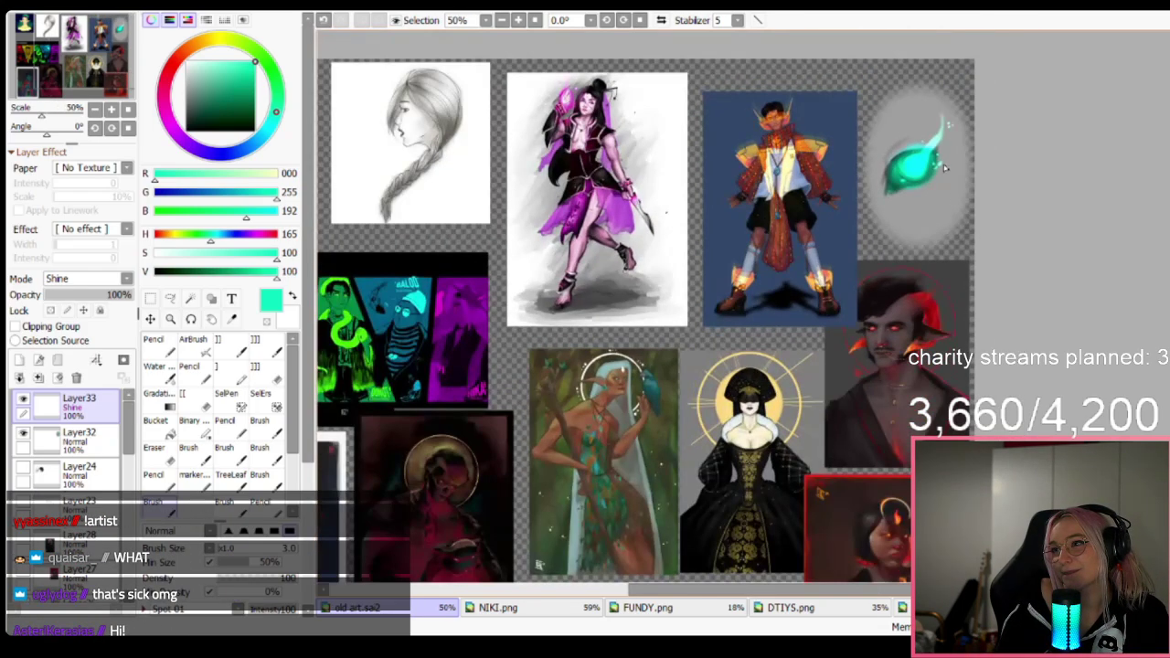
scroll(892, 137, "up", 4)
scroll(914, 119, "down", 1)
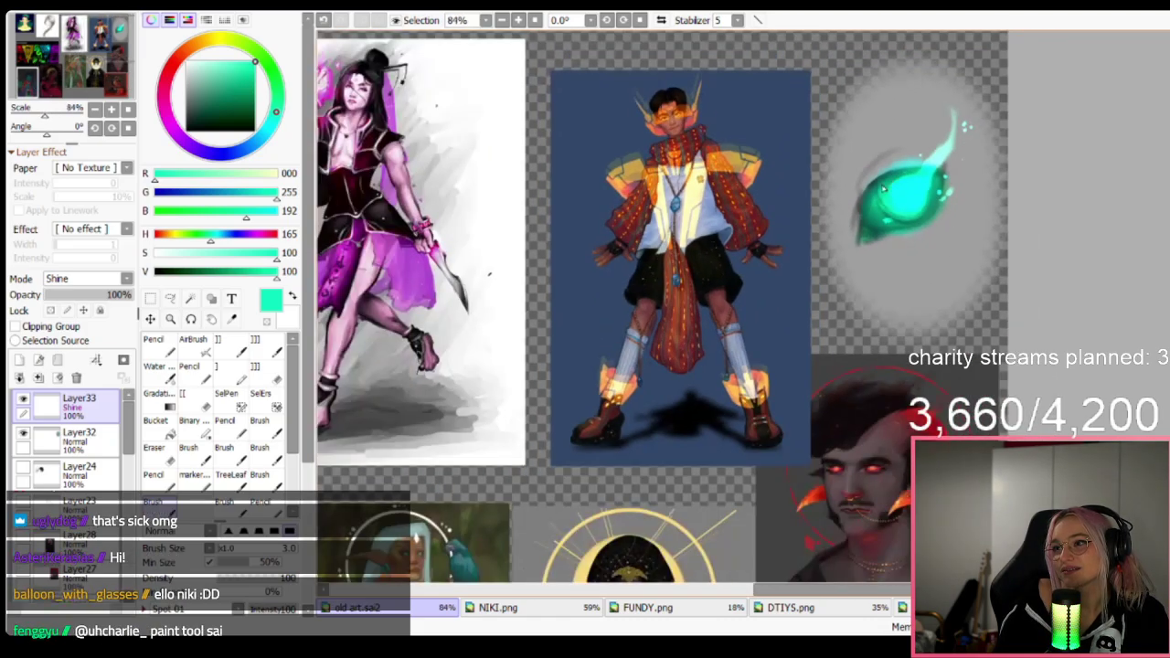
left_click(23, 399)
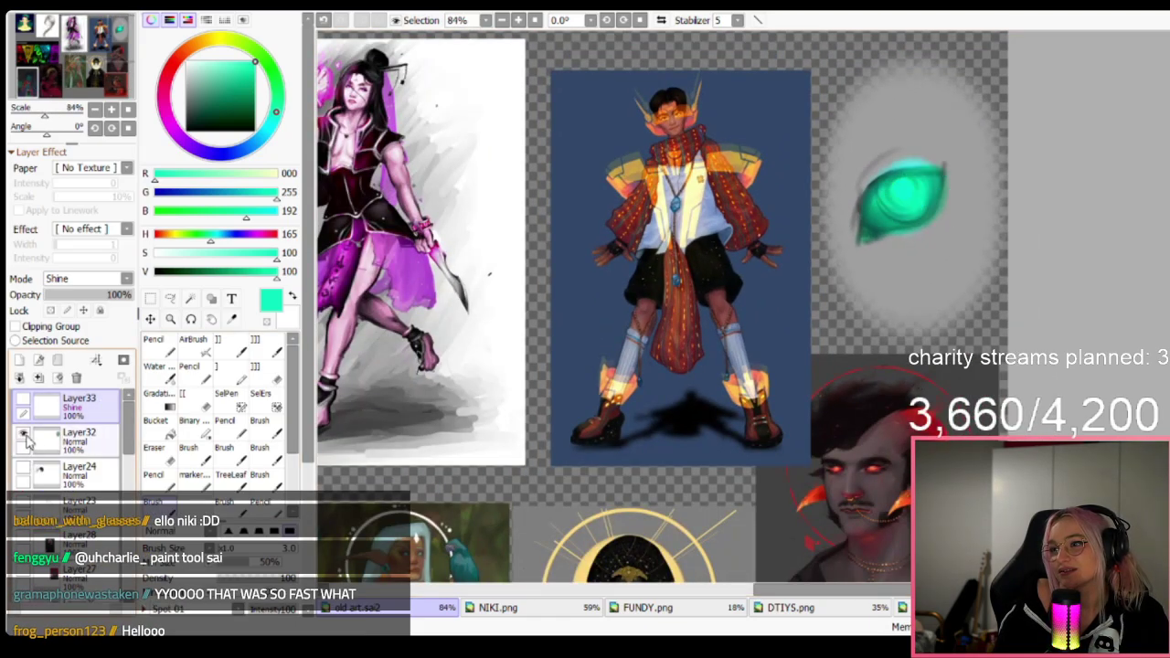
left_click(26, 435)
left_click(26, 435)
left_click(23, 400)
scroll(667, 297, "down", 5)
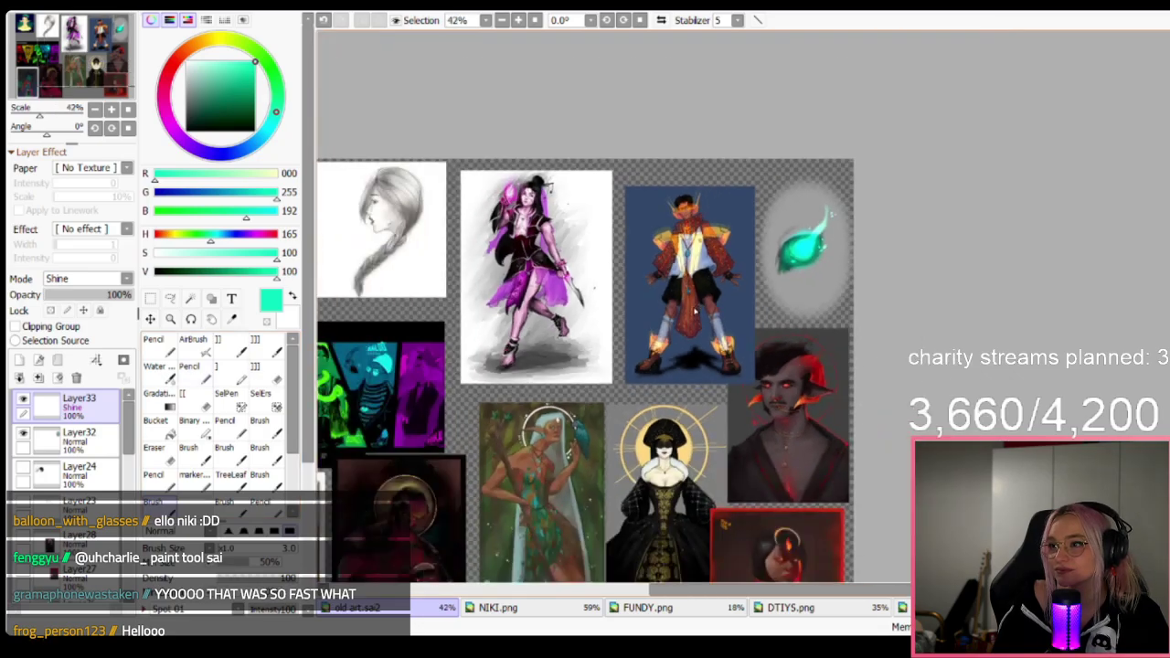
scroll(669, 298, "up", 2)
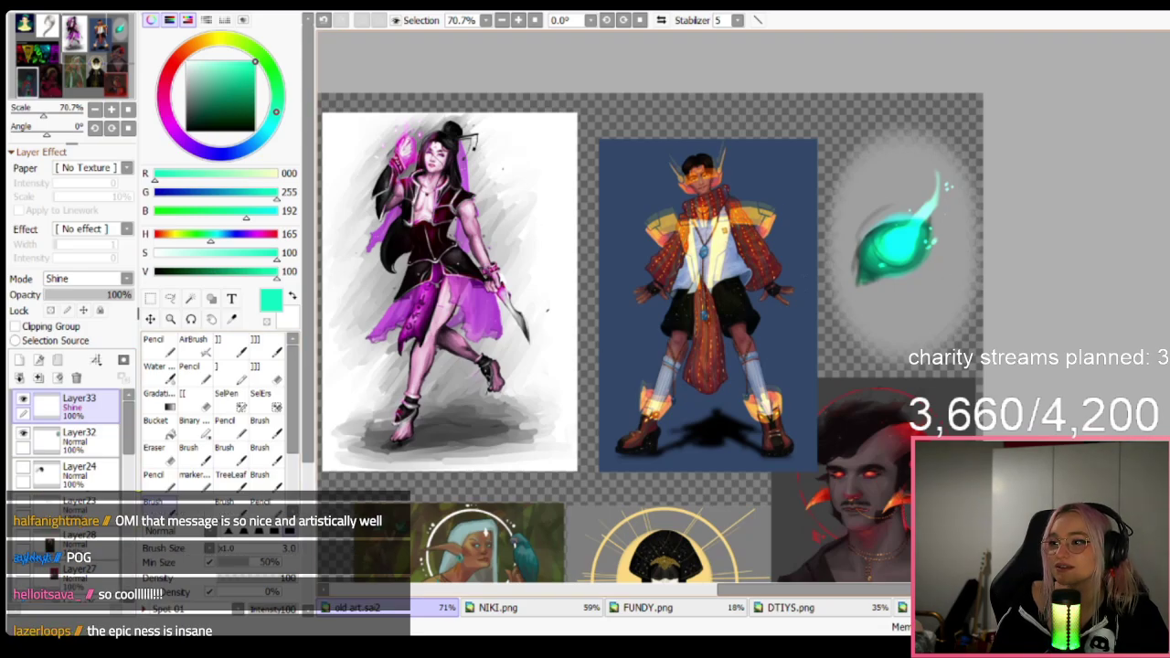
Look over the other artworks in the collage, from the portraits in the upper row to the posters and gowned figures below.
scroll(650, 307, "down", 2)
scroll(650, 308, "down", 2)
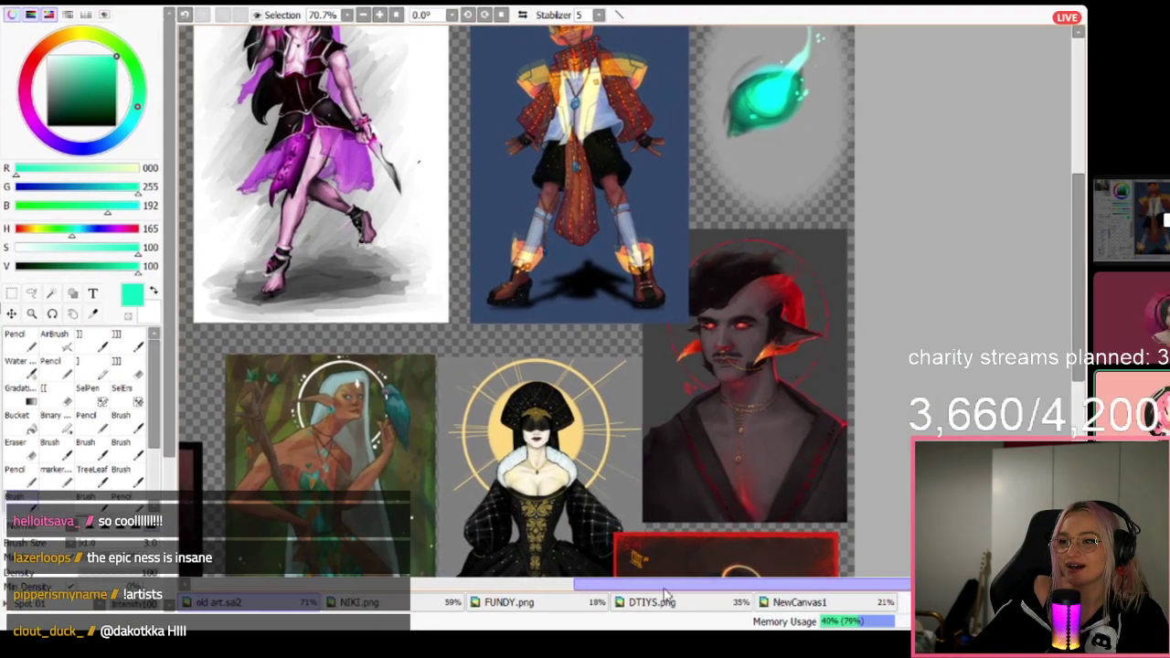
left_click_drag(806, 594, 642, 596)
left_click_drag(416, 628, 376, 627)
scroll(571, 297, "down", 2)
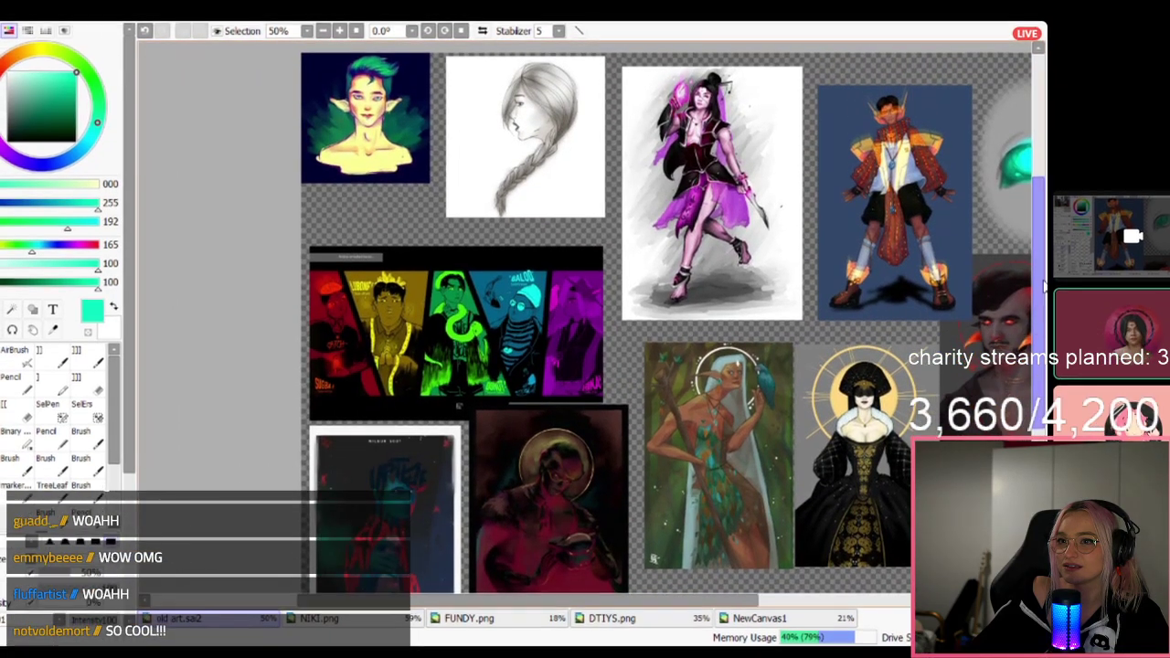
scroll(1045, 286, "down", 2)
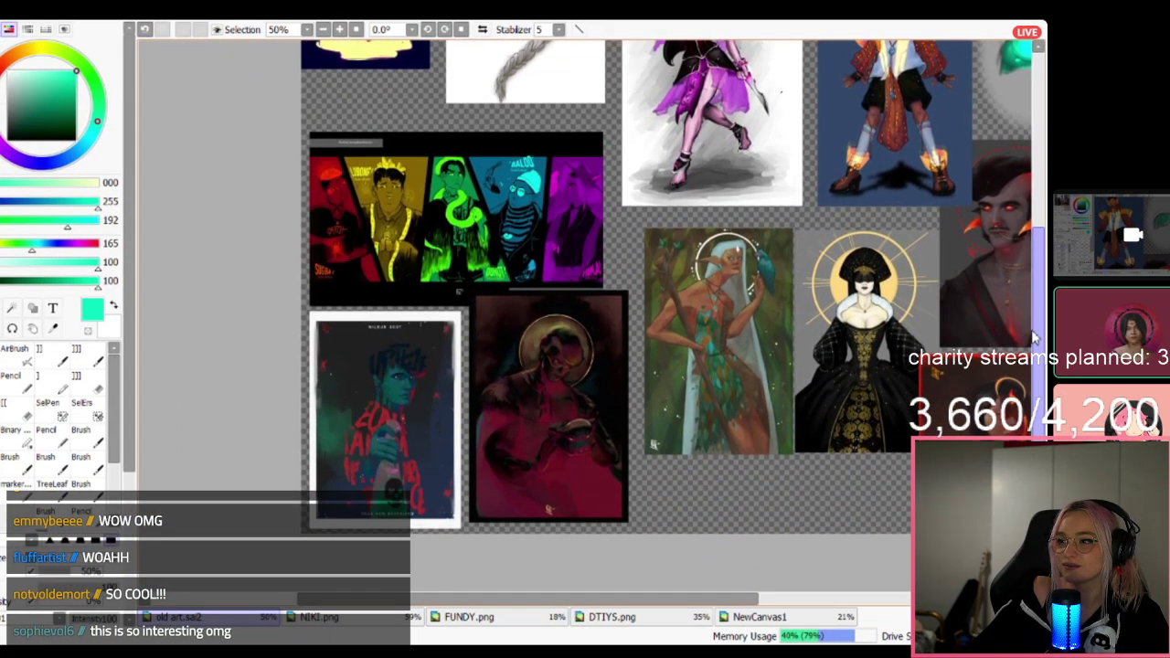
scroll(880, 298, "up", 1)
scroll(880, 298, "down", 3)
scroll(873, 354, "up", 4)
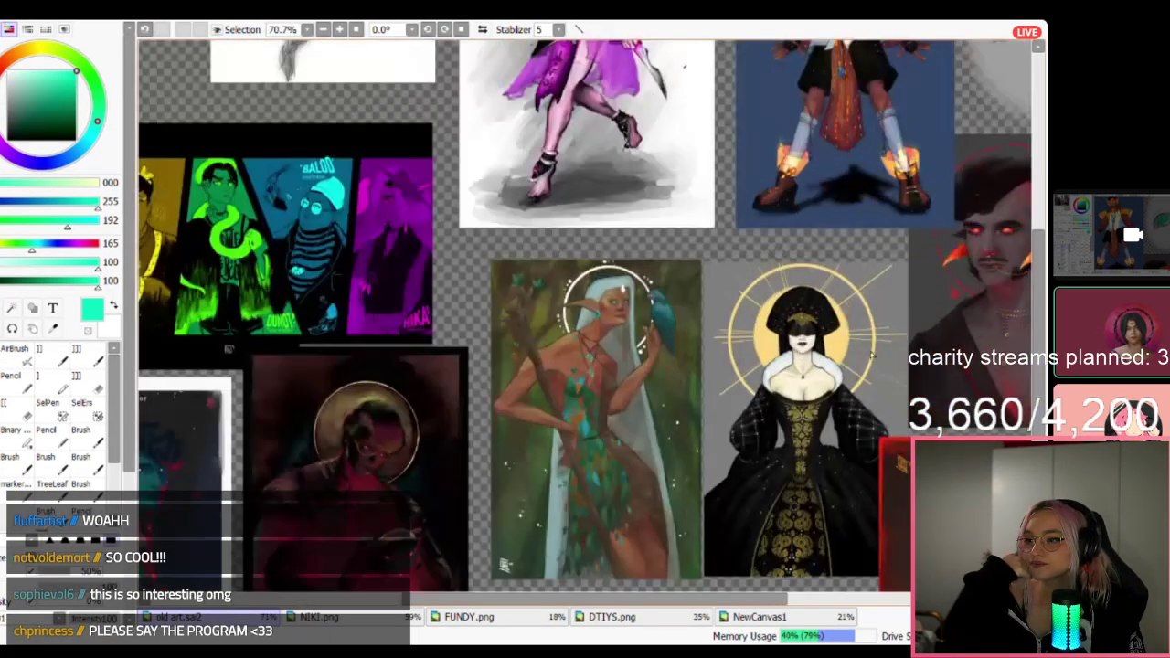
Place the artwork of the horned woman in a red dress over the collage and scale it down with a transform.
left_click_drag(839, 375, 824, 354)
key("ctrl+z")
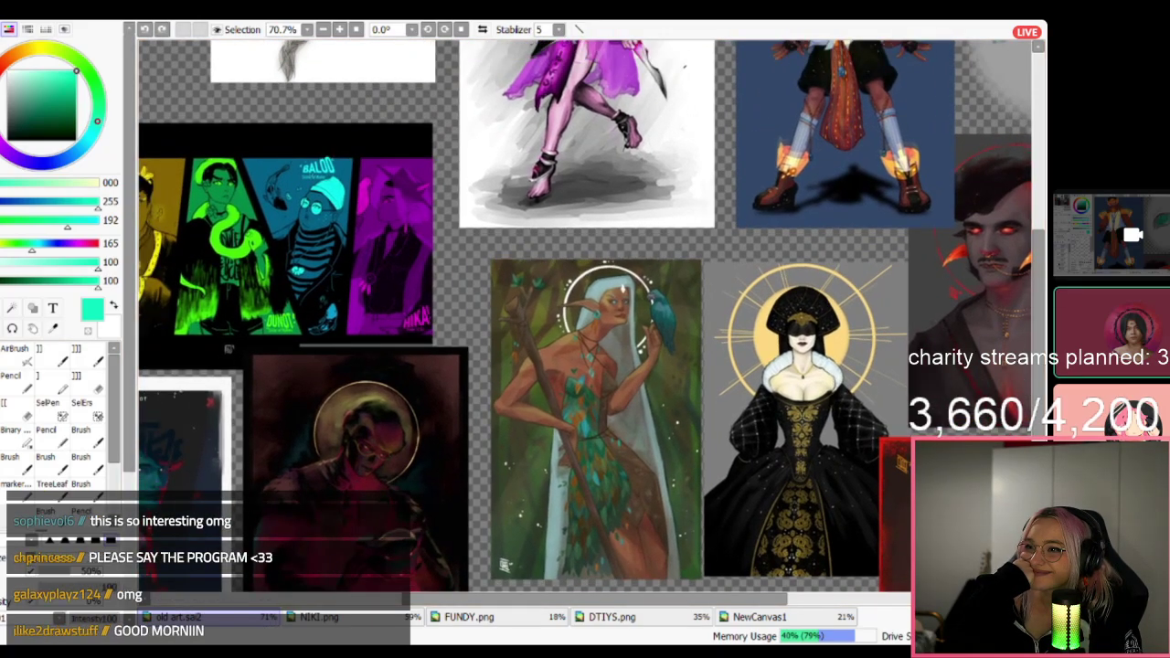
left_click_drag(265, 318, 591, 318)
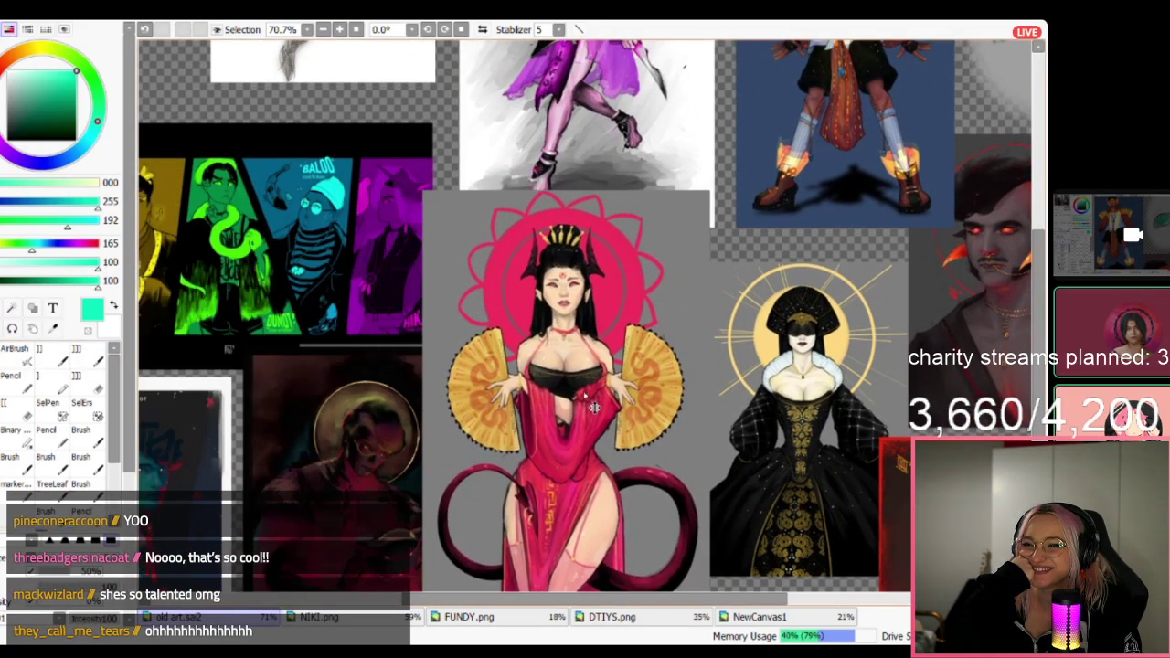
key("ctrl+t")
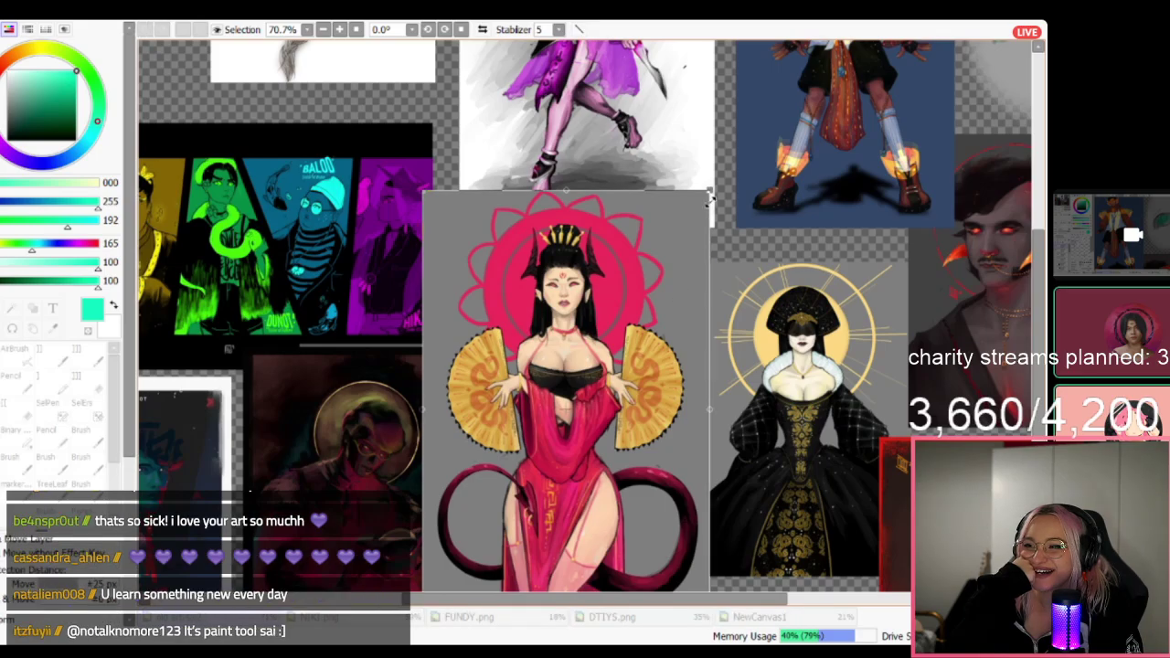
left_click_drag(709, 191, 662, 262)
left_click_drag(618, 359, 661, 326)
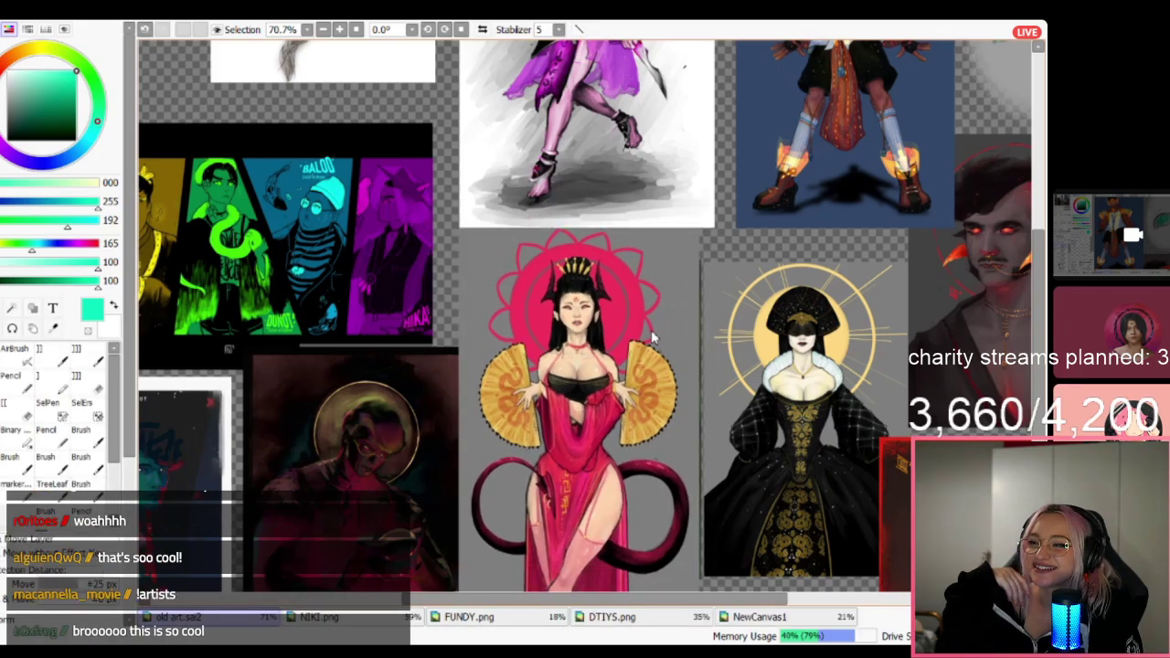
Move the red-dressed woman artwork to the collage's outer edge, directly beside the woman in the black gown.
left_click_drag(635, 403, 1043, 413)
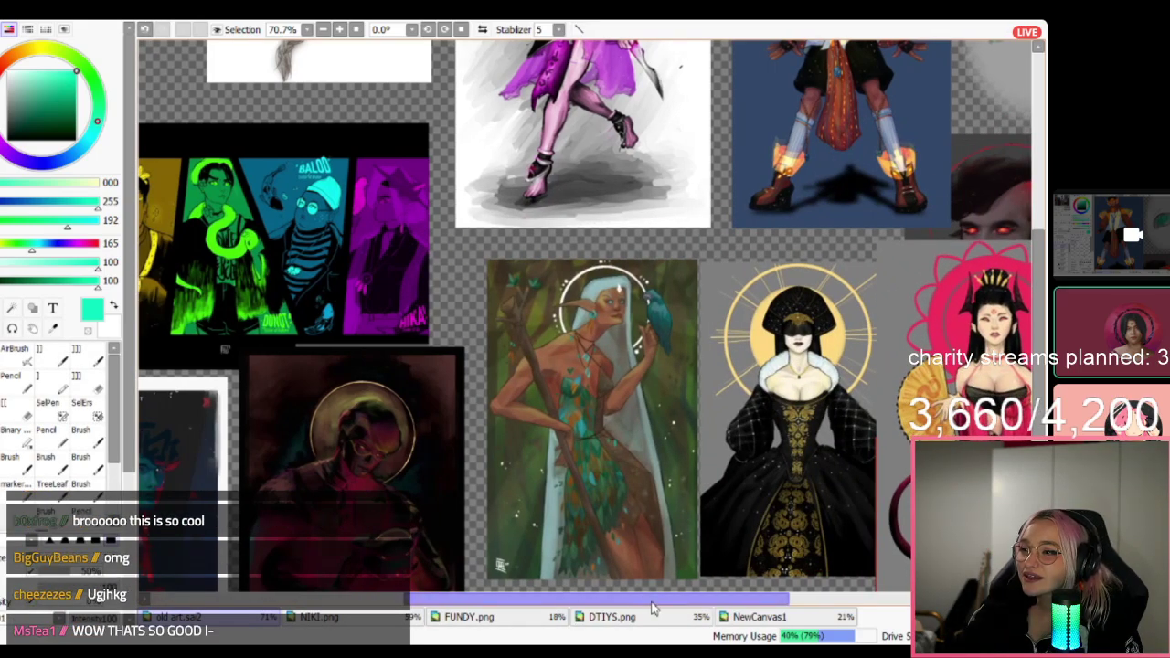
left_click_drag(653, 601, 724, 603)
left_click_drag(831, 464, 825, 448)
Examine the three full-length women artworks side by side, the whole collage, and the purple warrior painting up close.
scroll(772, 289, "down", 1)
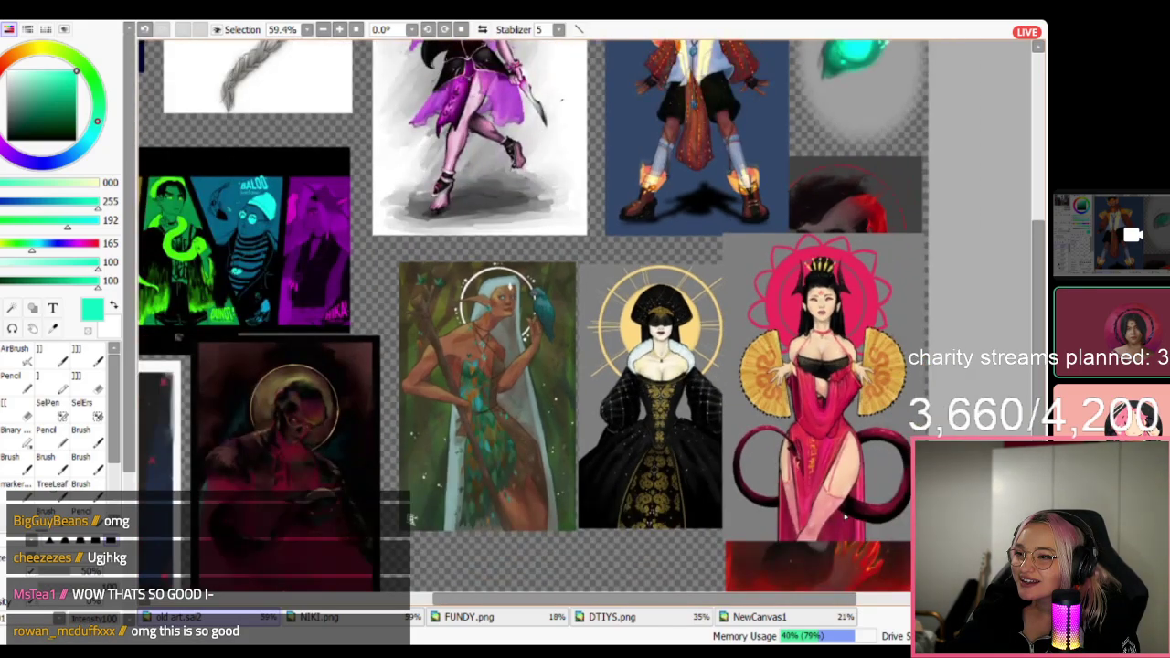
scroll(845, 519, "up", 2)
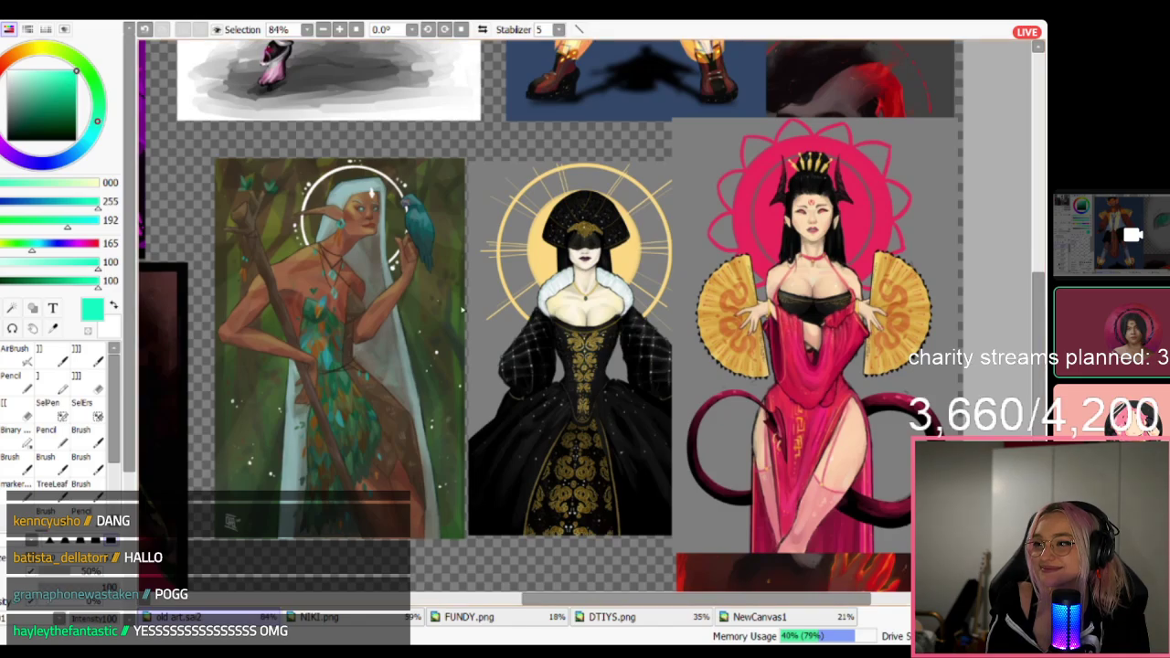
scroll(585, 311, "down", 5)
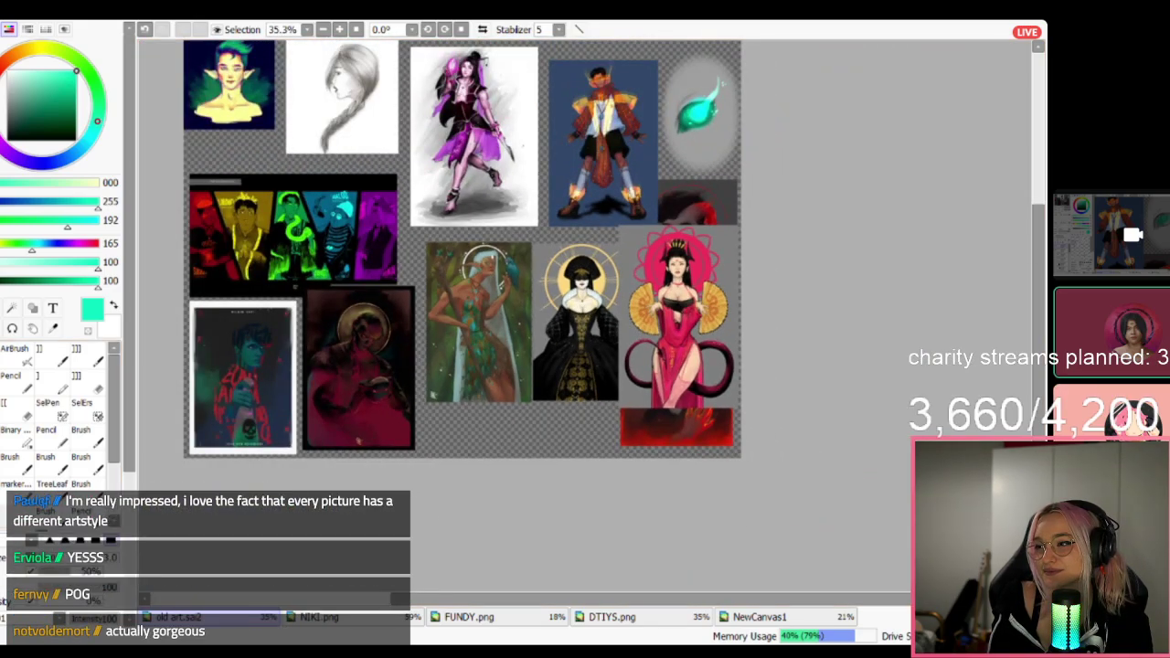
scroll(585, 311, "down", 1)
scroll(585, 311, "up", 3)
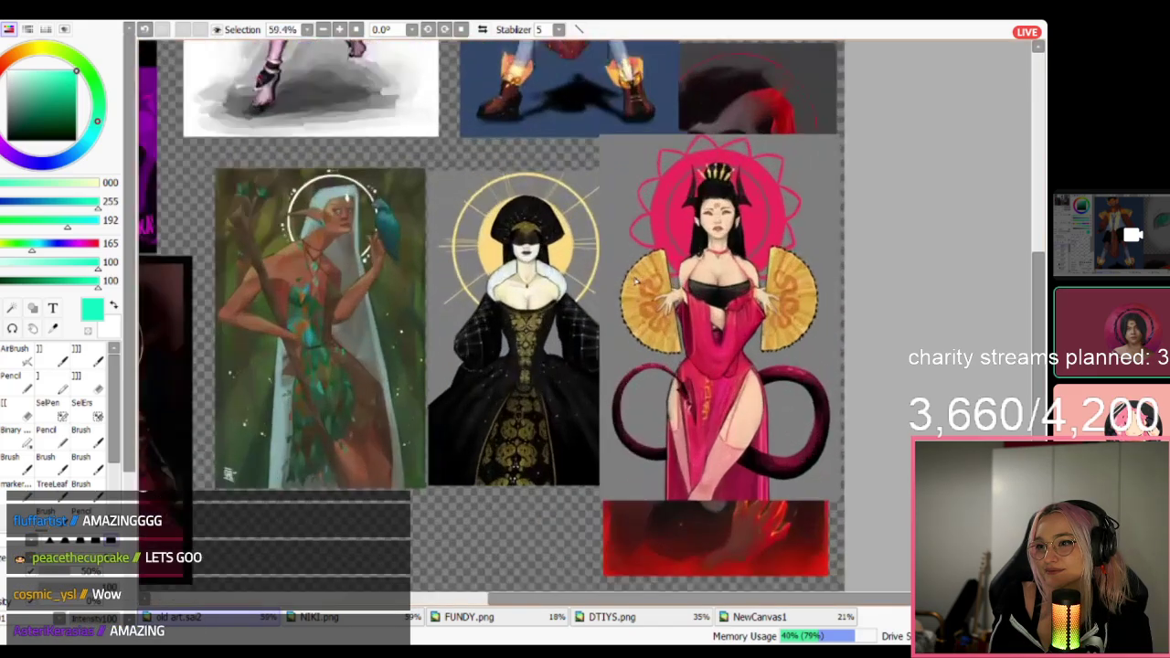
scroll(574, 269, "up", 1)
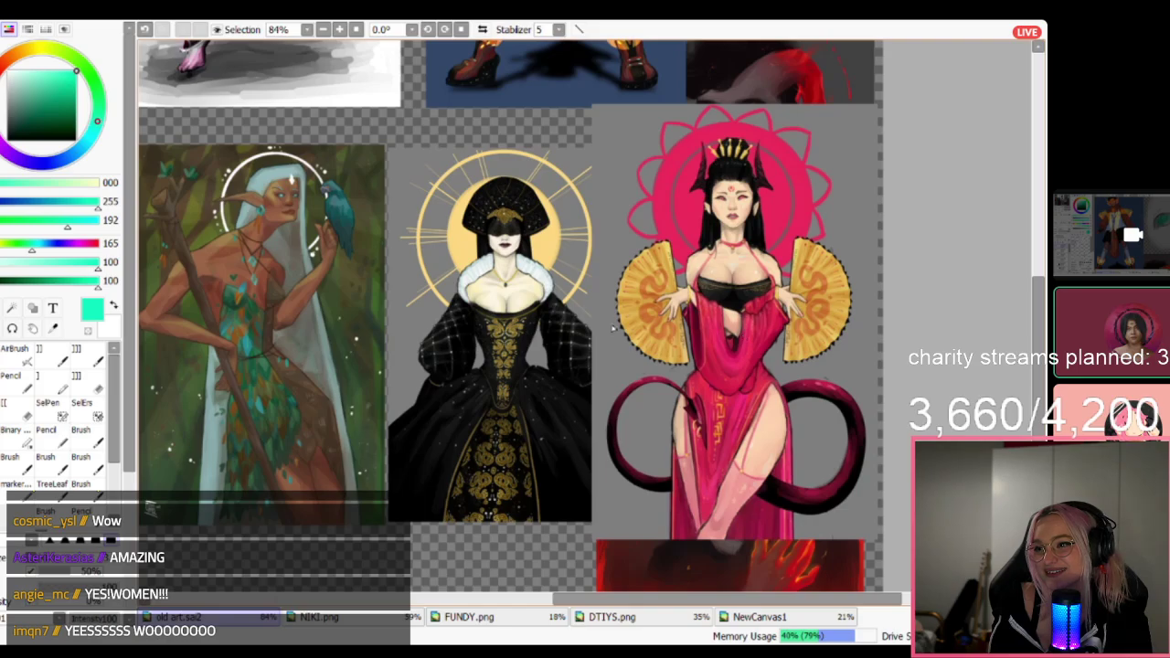
scroll(665, 336, "down", 5)
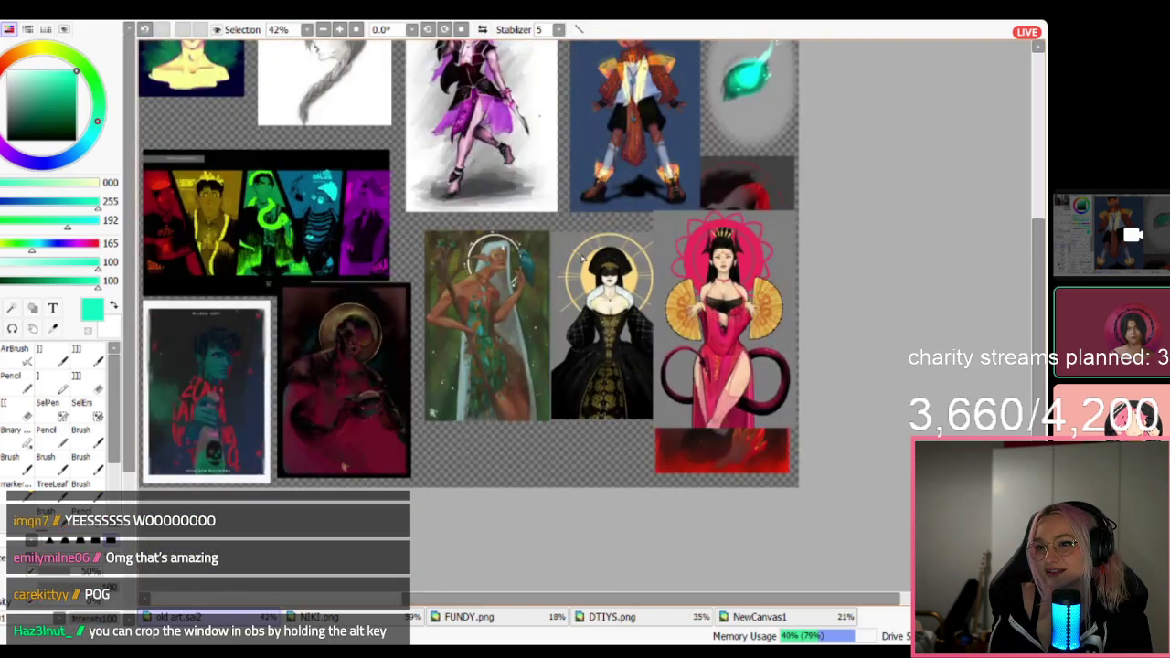
scroll(666, 294, "up", 3)
scroll(665, 293, "down", 2)
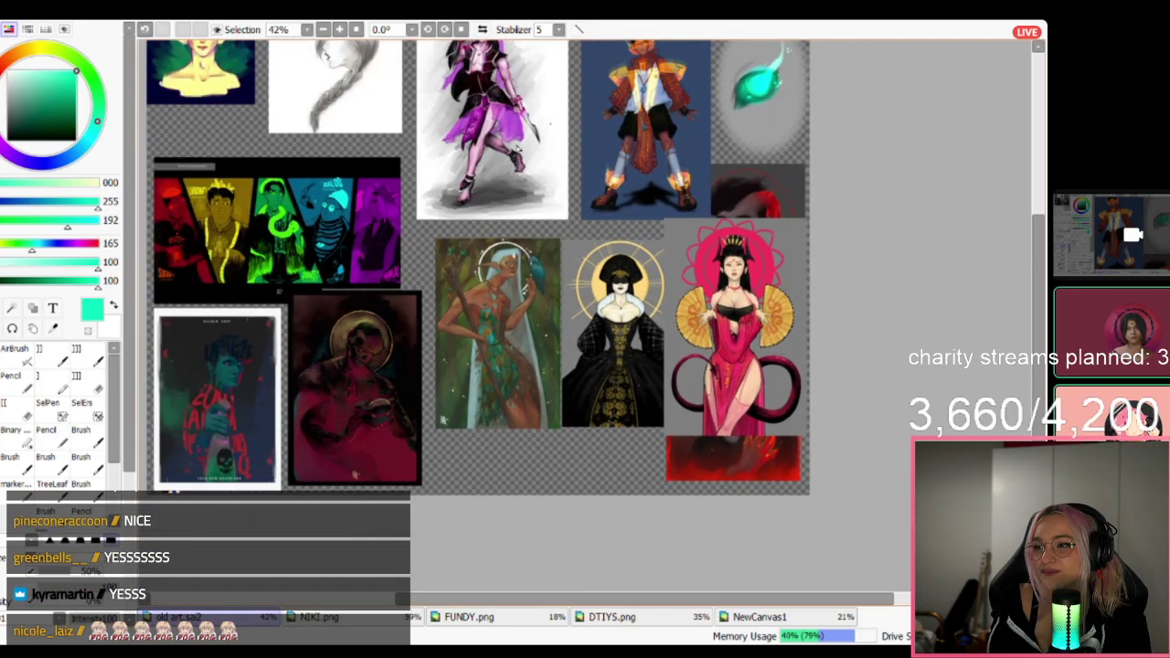
scroll(494, 144, "up", 5)
scroll(503, 145, "down", 5)
scroll(544, 123, "up", 7)
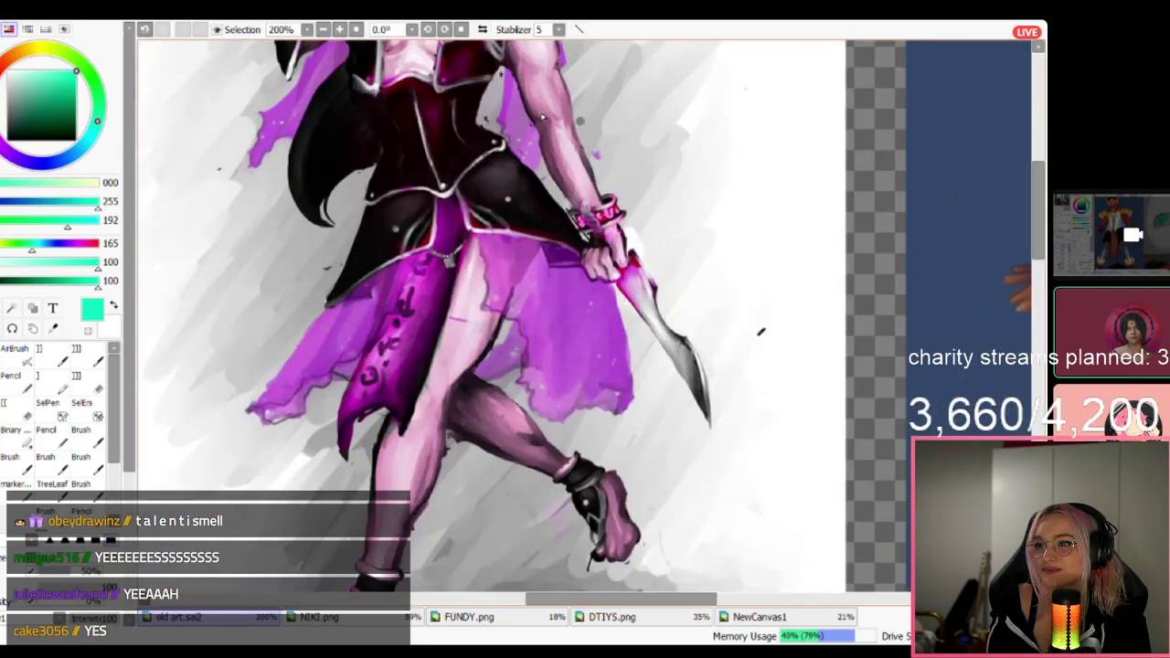
Look over the whole collage of old artworks, from the purple warrior painting to the gowned women below.
scroll(544, 119, "down", 9)
scroll(655, 393, "up", 4)
scroll(654, 393, "down", 5)
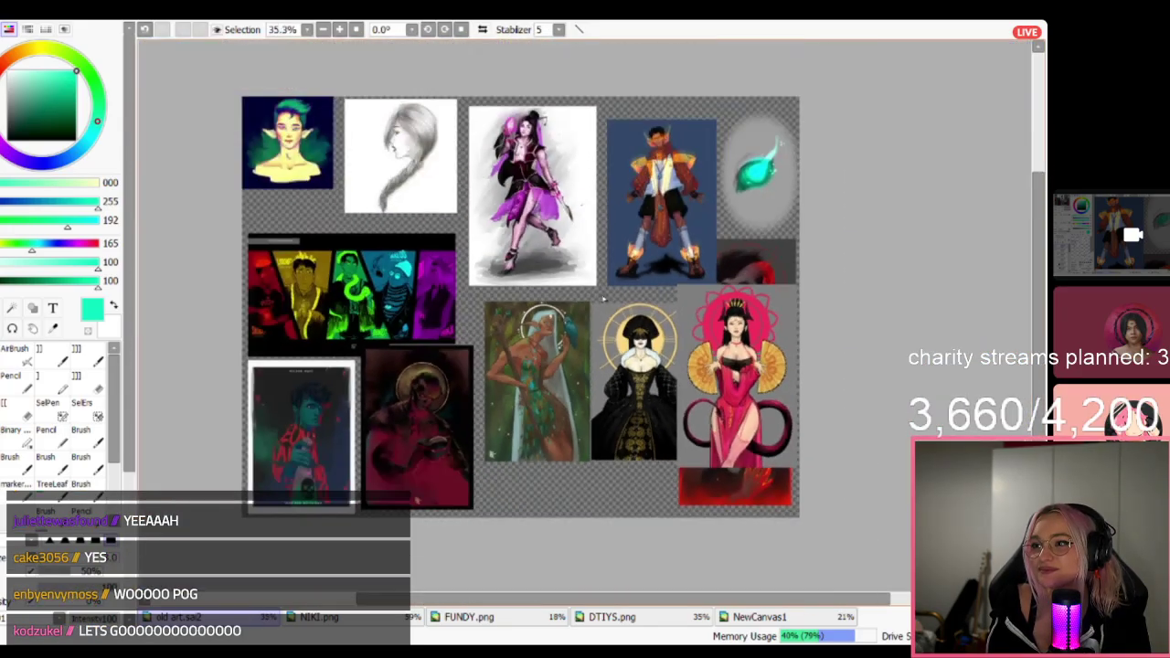
scroll(542, 256, "up", 2)
scroll(549, 302, "down", 1)
scroll(572, 446, "down", 2)
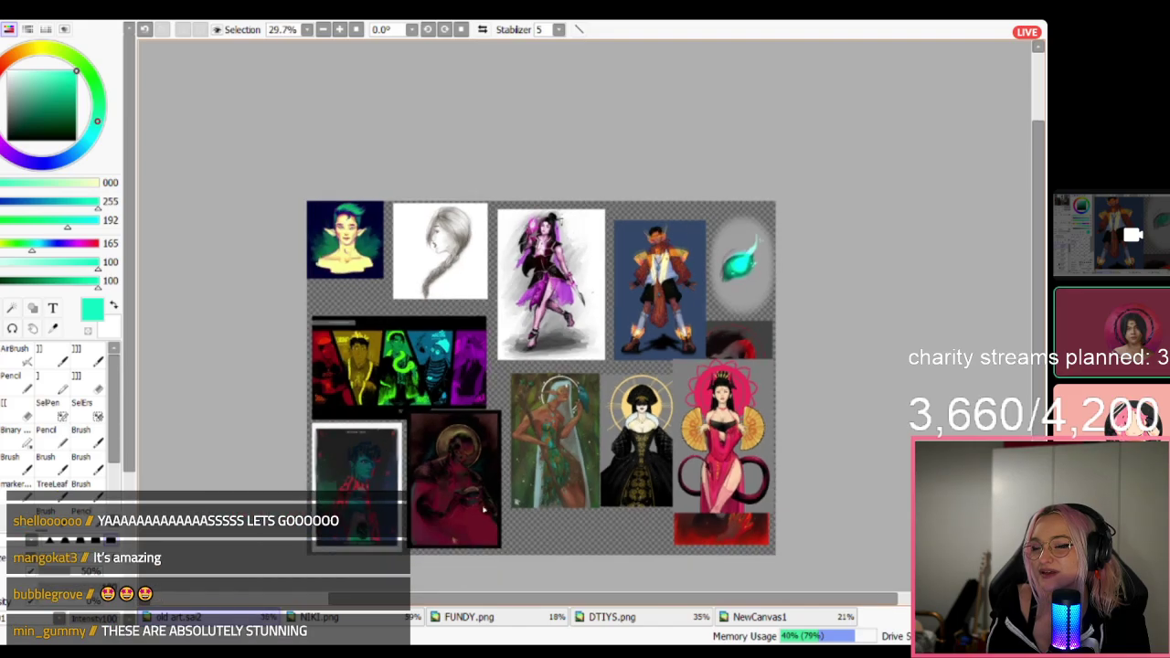
scroll(430, 546, "up", 1)
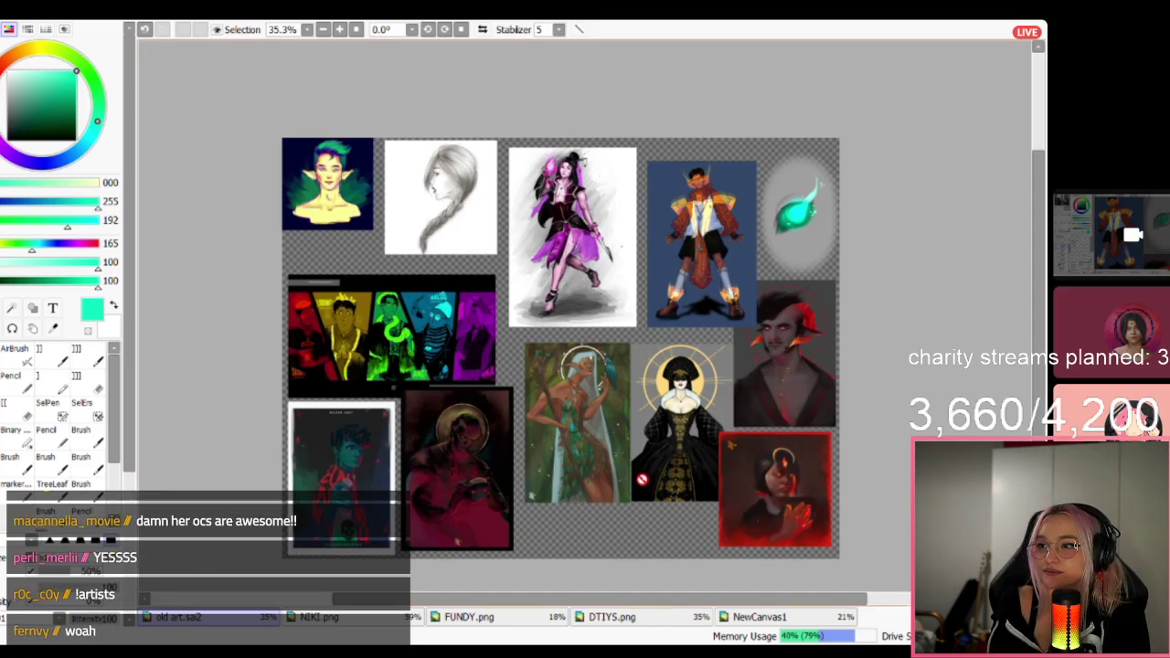
Examine the red-framed portrait of the woman with the burning hand up close, including the gowned women beside it.
scroll(820, 530, "up", 2)
scroll(820, 530, "up", 5)
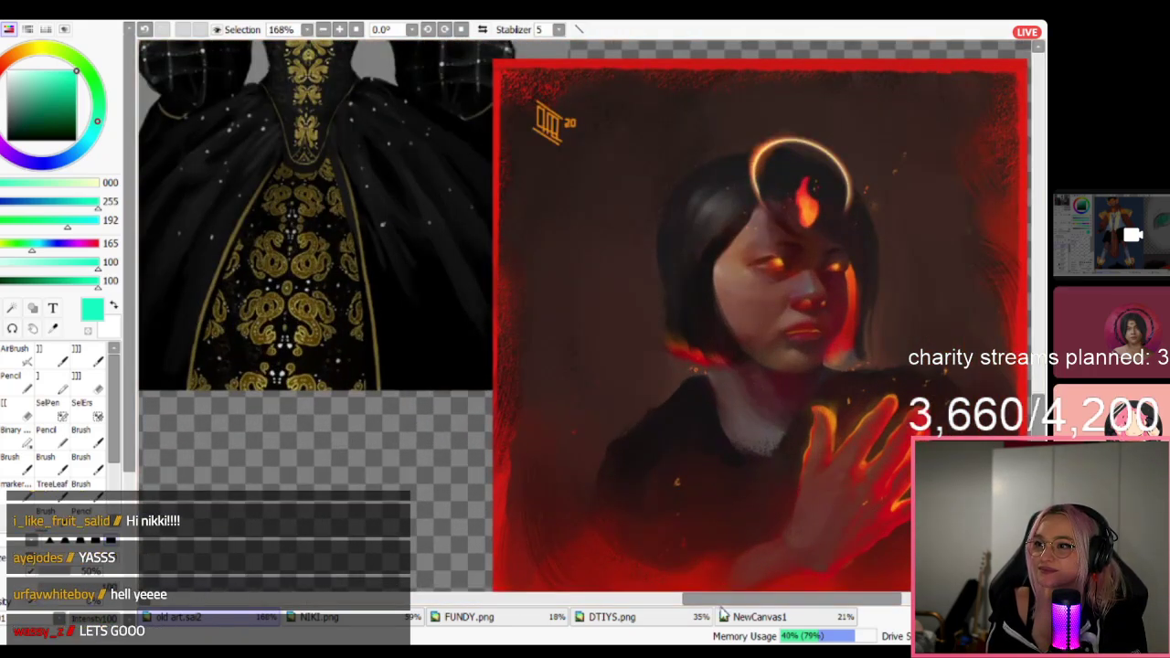
left_click_drag(756, 601, 786, 607)
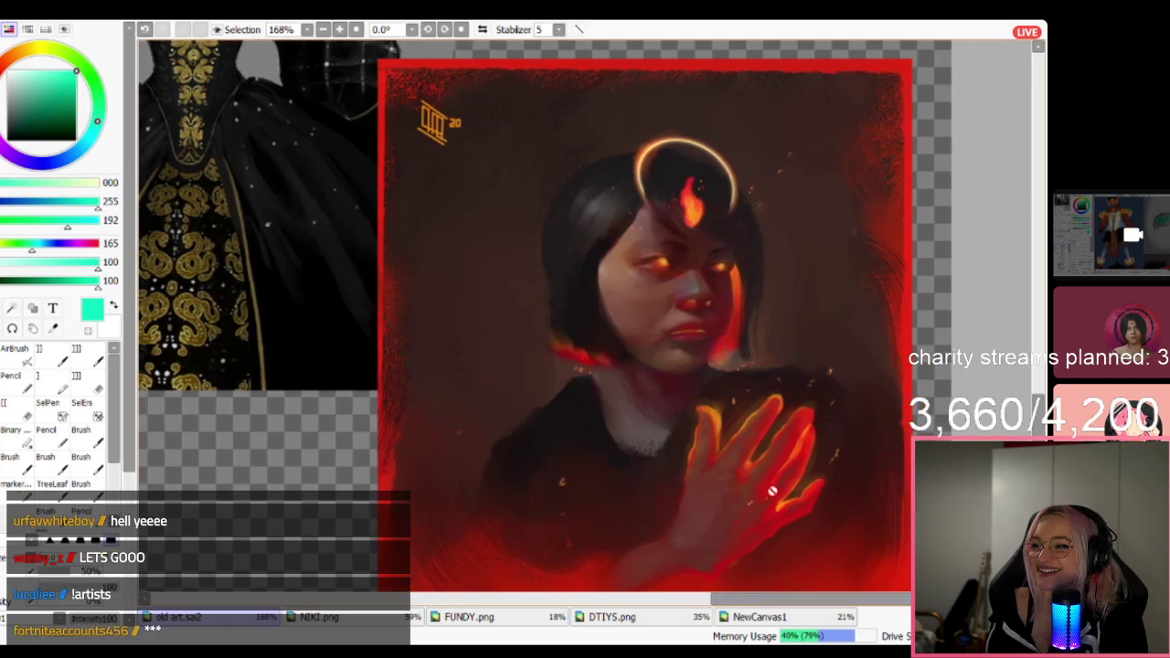
scroll(773, 490, "up", 1)
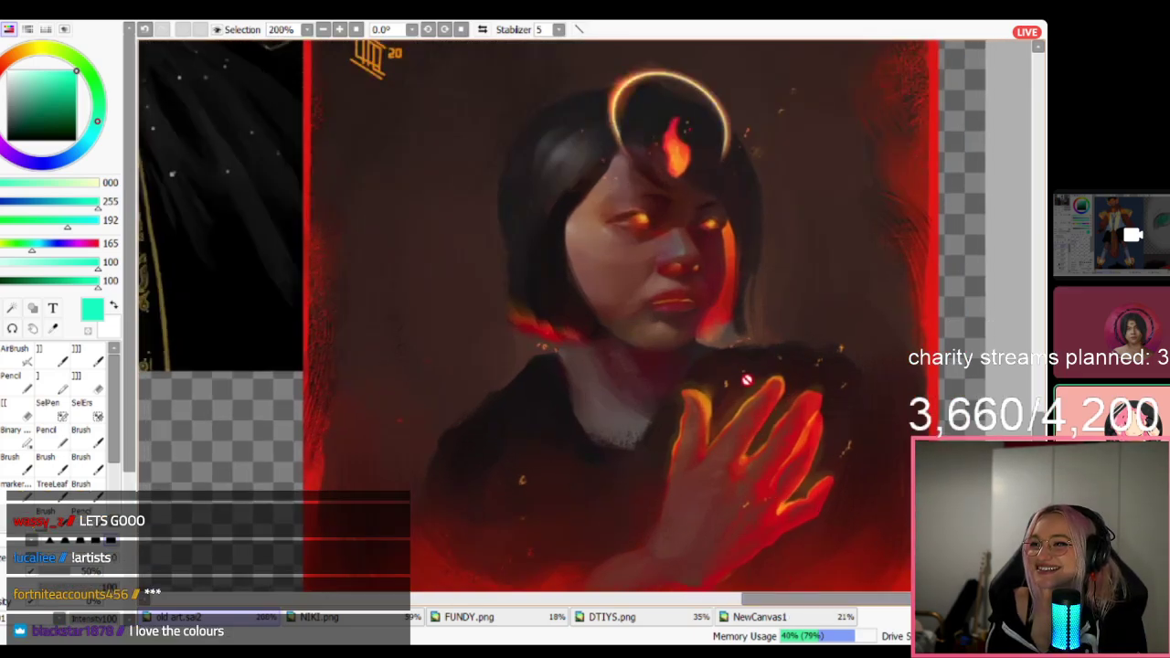
scroll(747, 375, "down", 2)
scroll(691, 179, "up", 1)
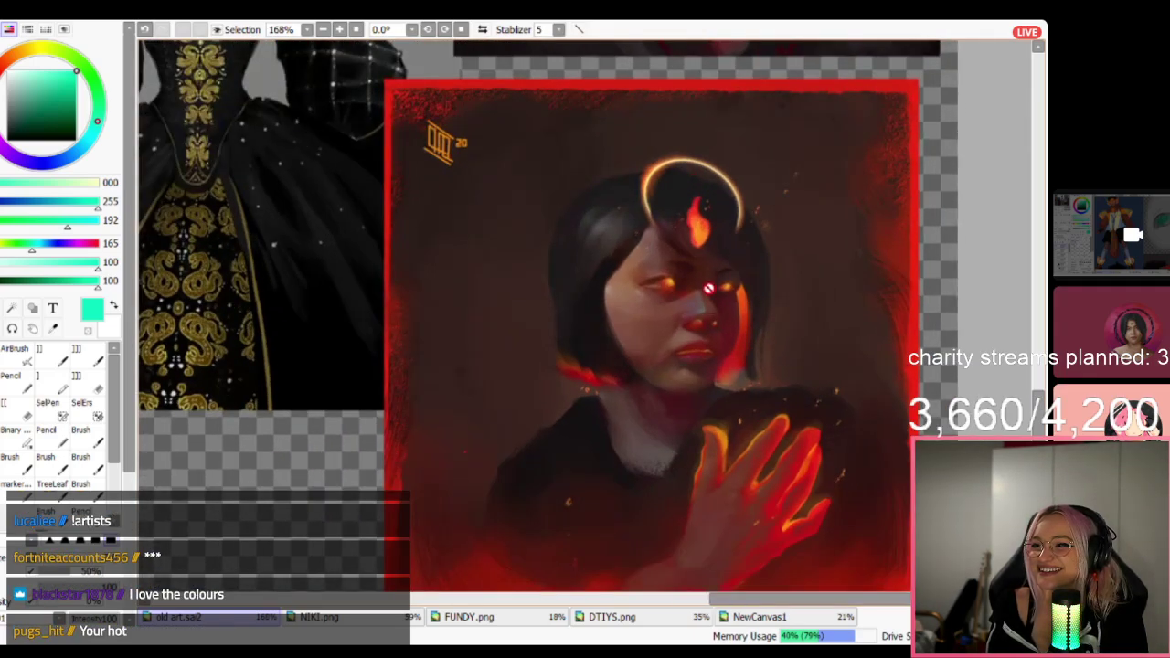
scroll(656, 346, "down", 1)
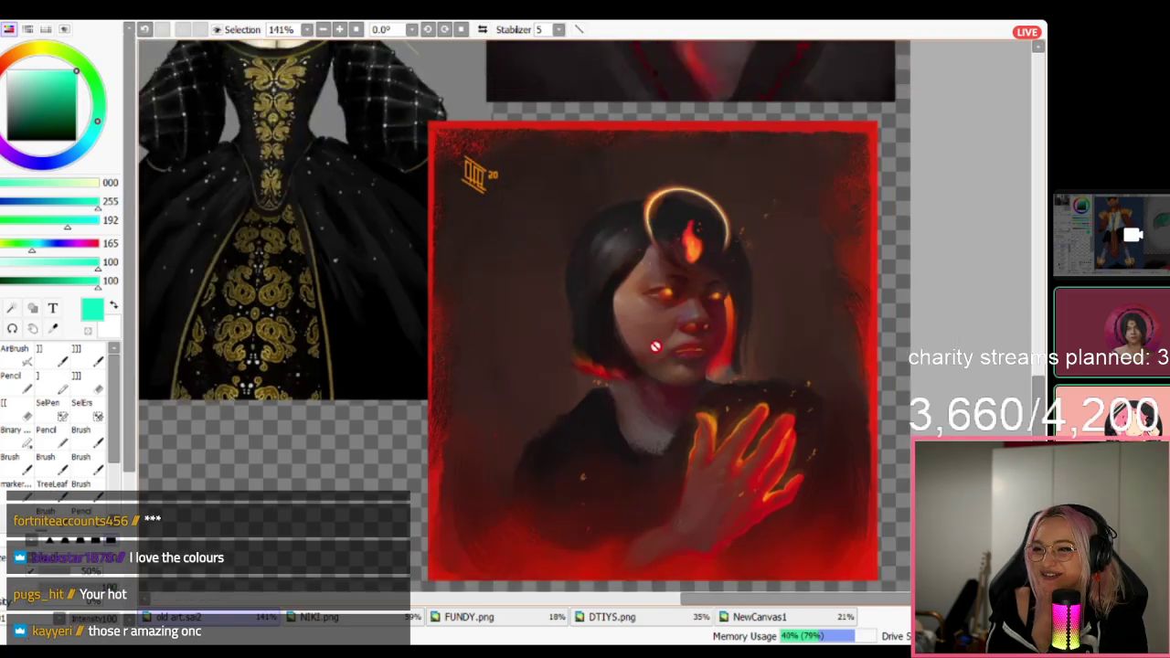
scroll(655, 347, "down", 2)
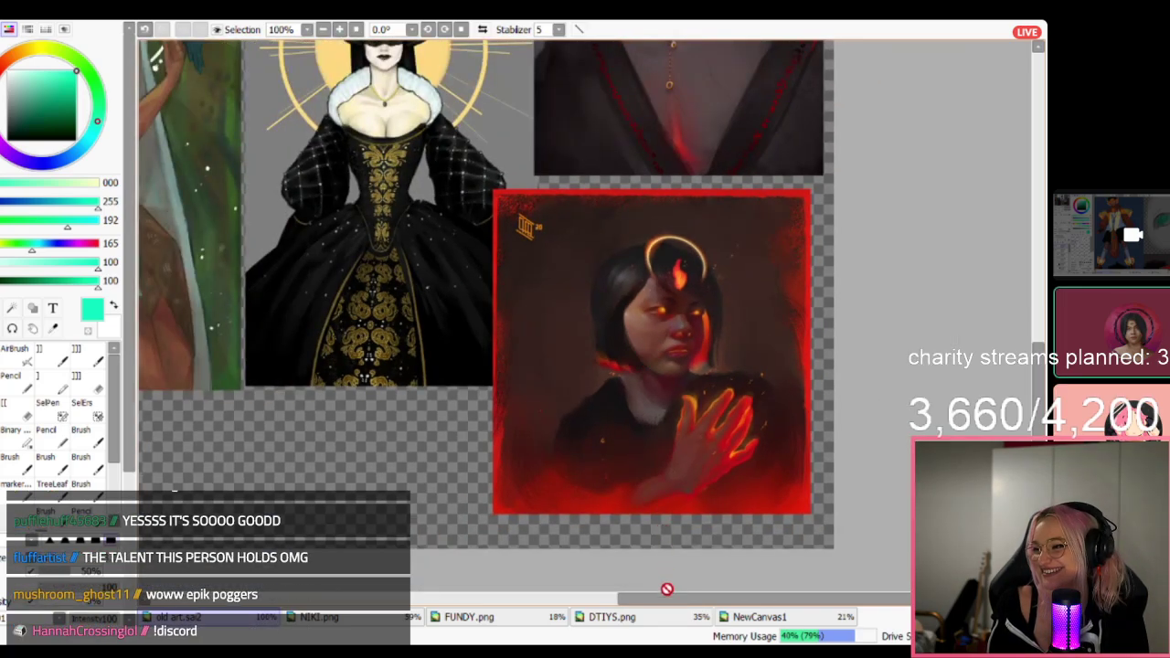
mouse_move(667, 599)
left_mouse_down()
mouse_move(539, 605)
mouse_move(601, 605)
left_mouse_up()
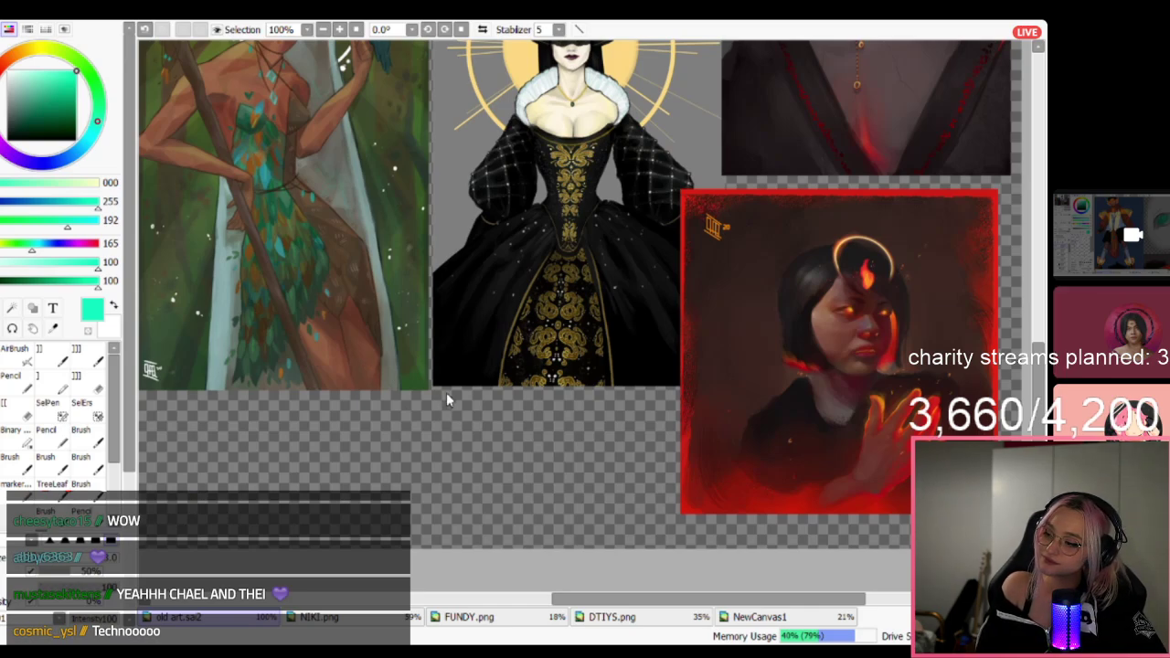
Open the portrait of the gold-crowned, pink-haired figure, view it whole and up close, and set the drawing colour to black.
double_click(543, 417)
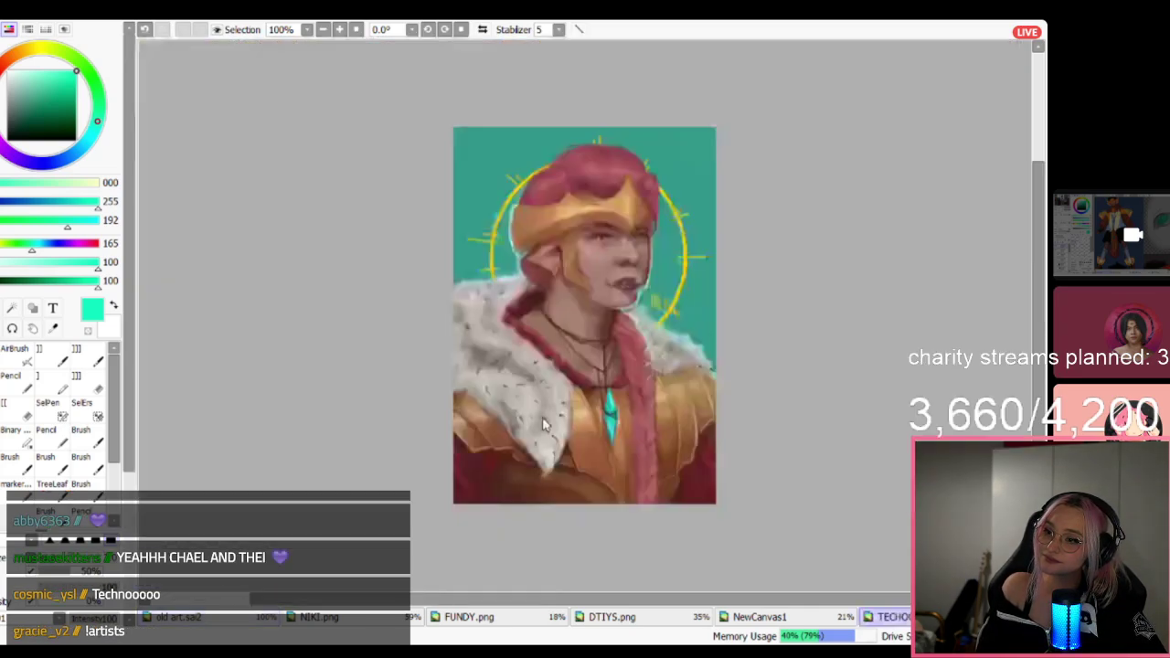
scroll(586, 313, "up", 4)
scroll(586, 313, "down", 1)
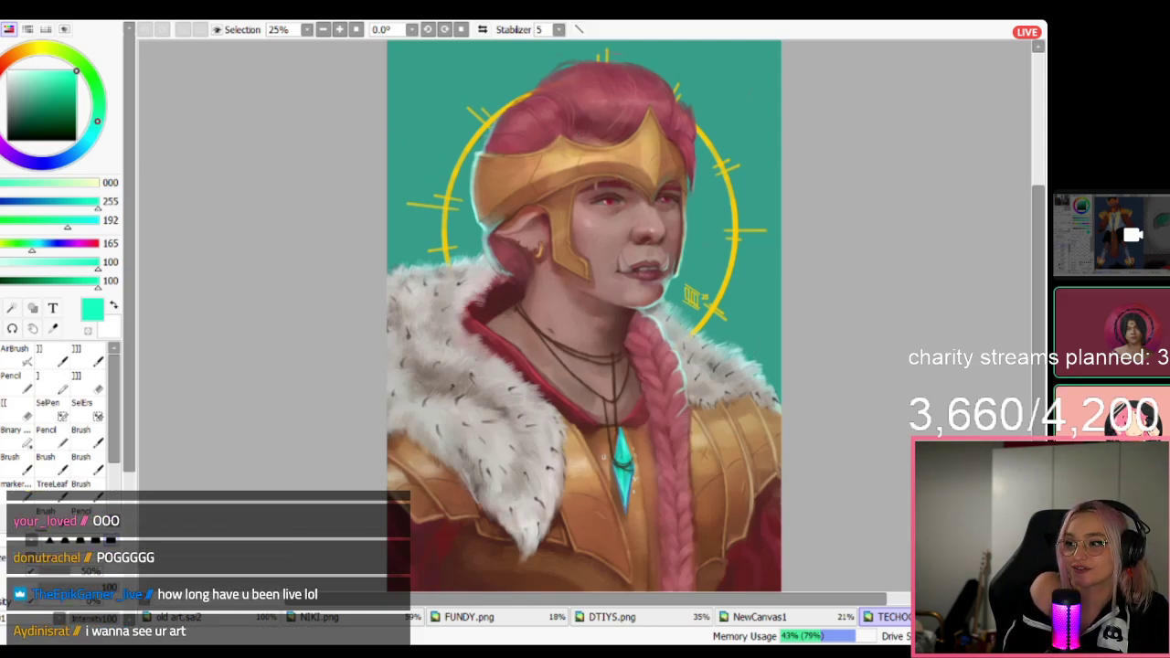
scroll(737, 289, "down", 1)
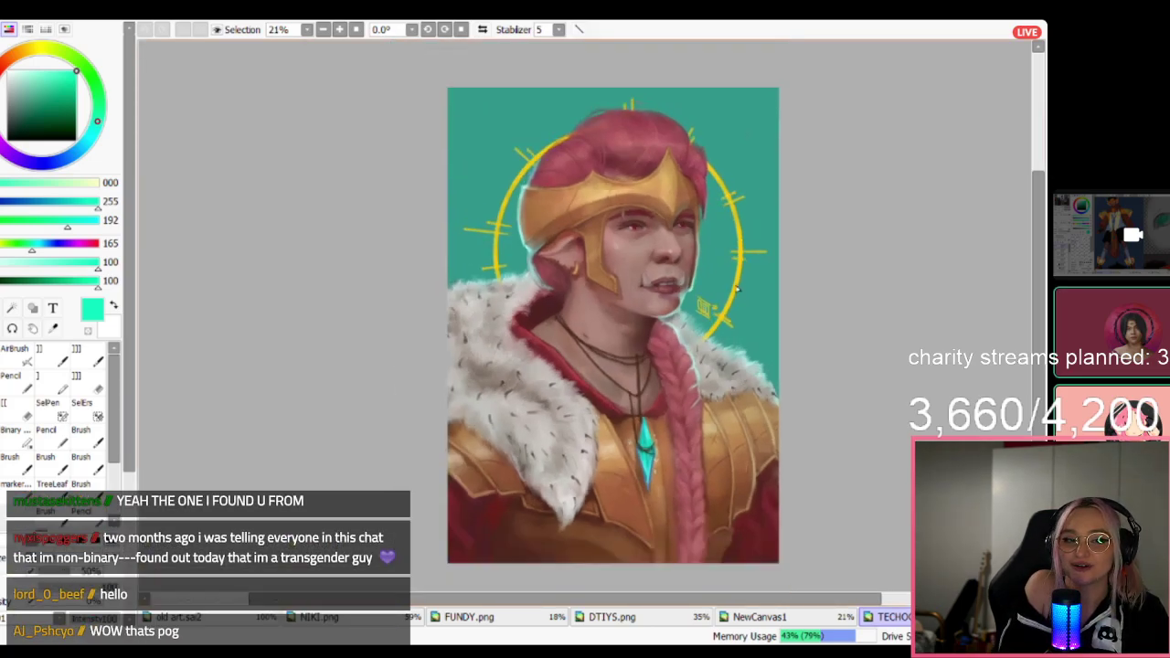
scroll(736, 289, "up", 1)
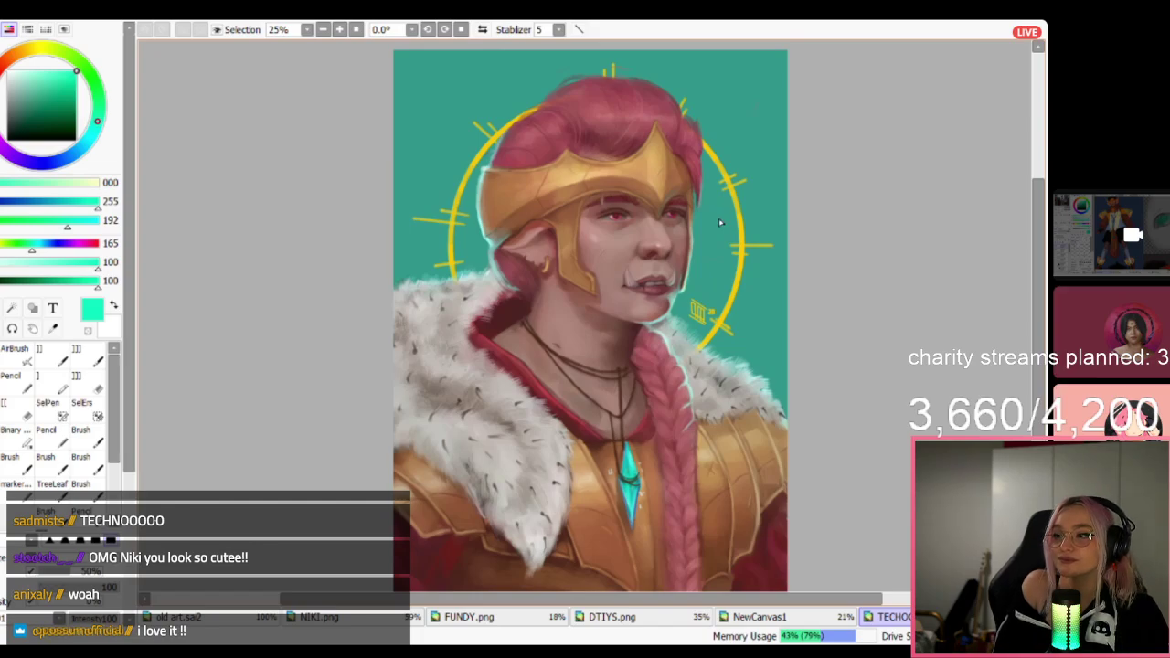
left_click_drag(35, 117, 8, 140)
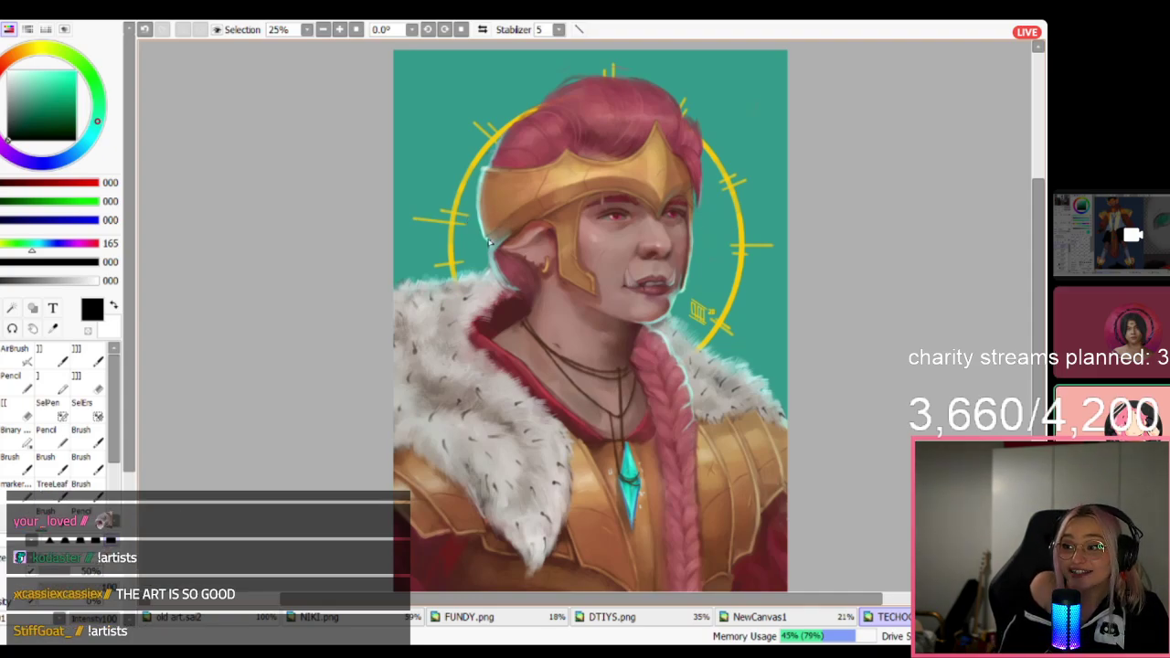
scroll(691, 236, "up", 2)
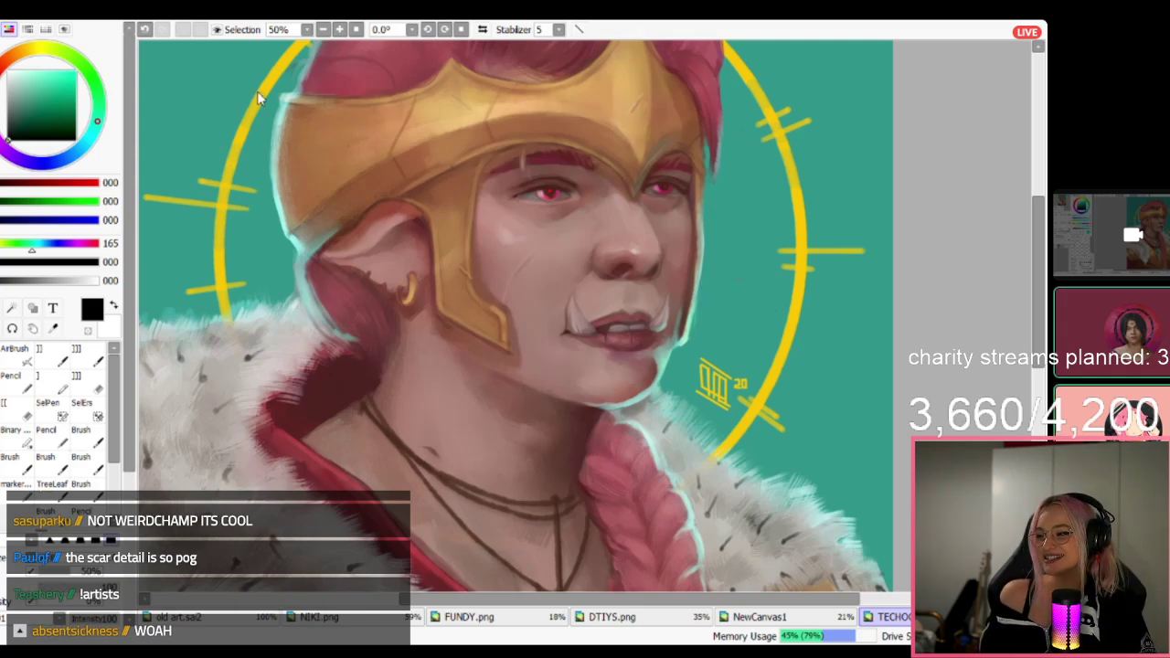
Open the greyscale head study for the crowned portrait and examine it both as a whole and up close.
left_click(876, 618)
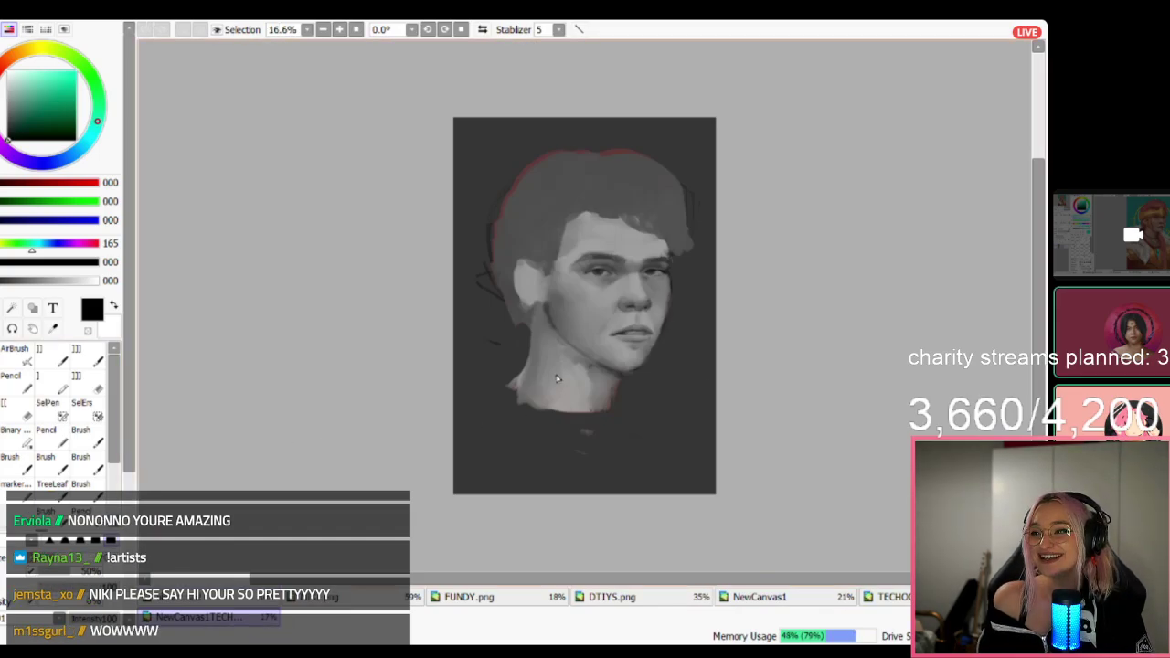
scroll(635, 317, "up", 2)
scroll(646, 217, "up", 2)
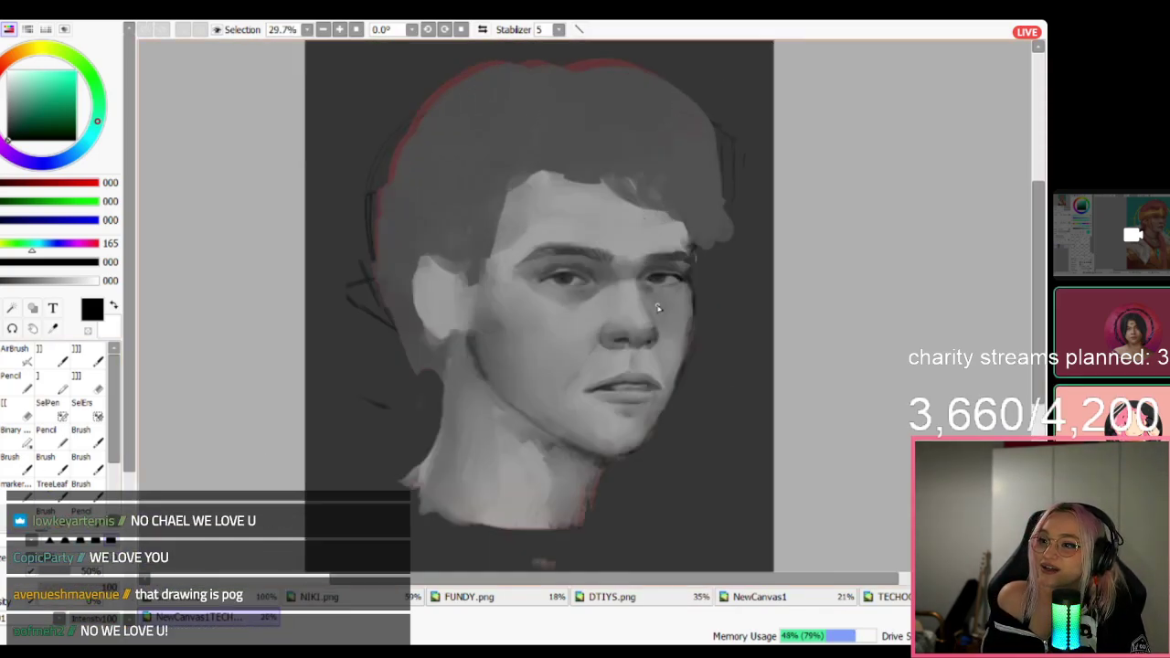
scroll(657, 308, "down", 2)
scroll(599, 385, "up", 2)
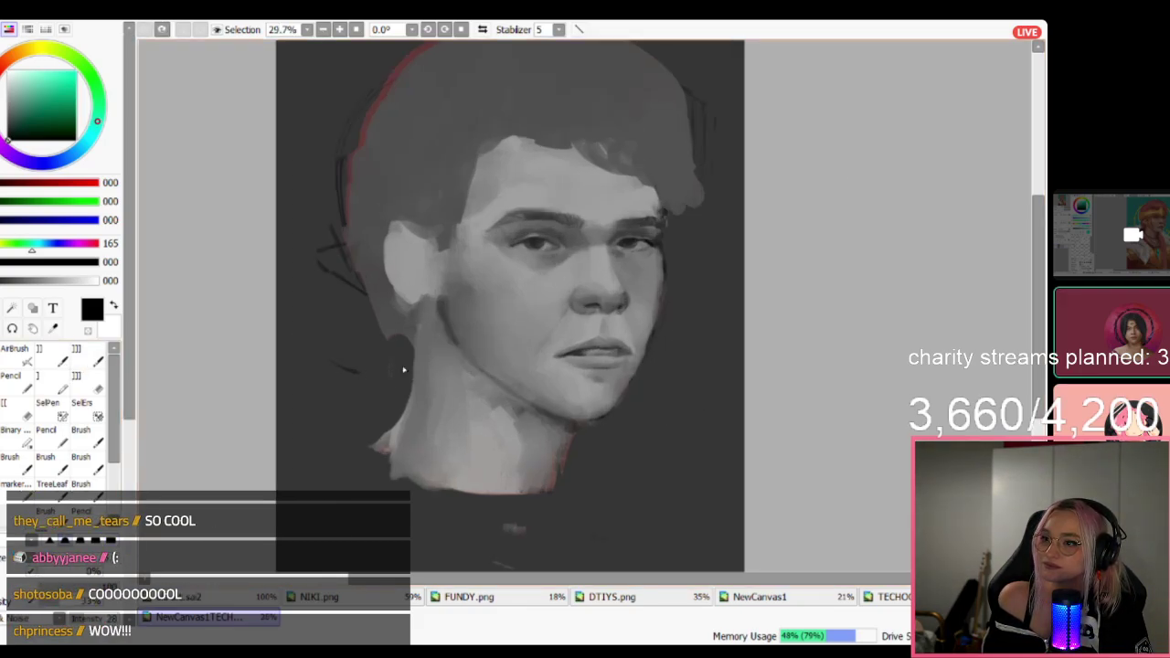
scroll(634, 411, "down", 4)
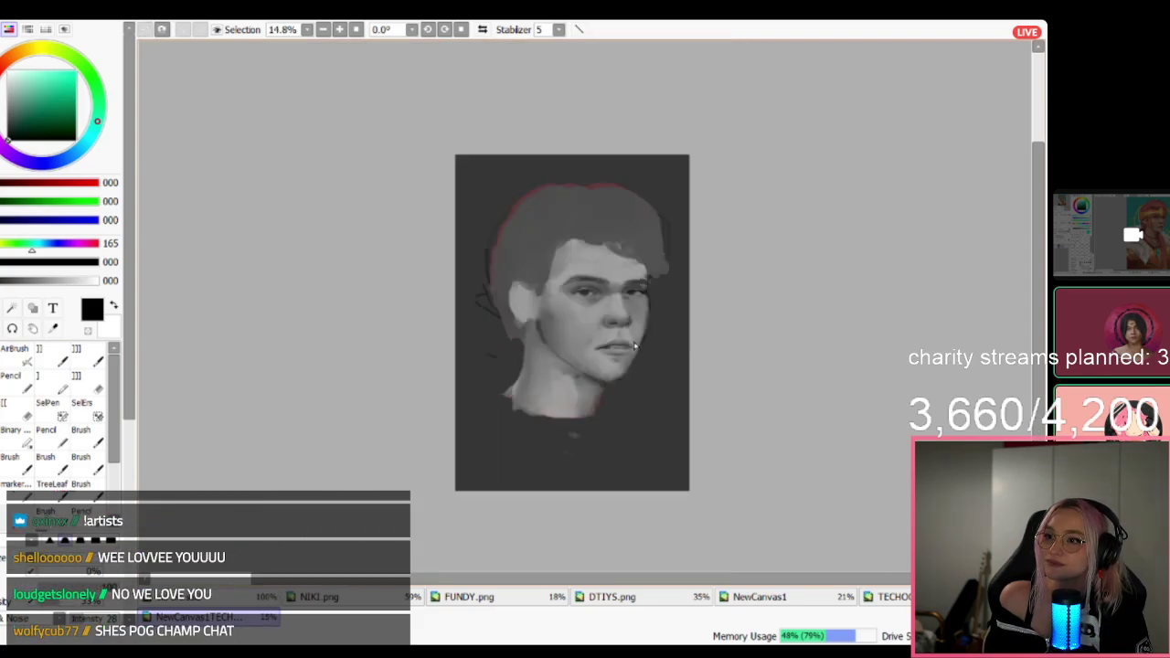
scroll(635, 345, "up", 4)
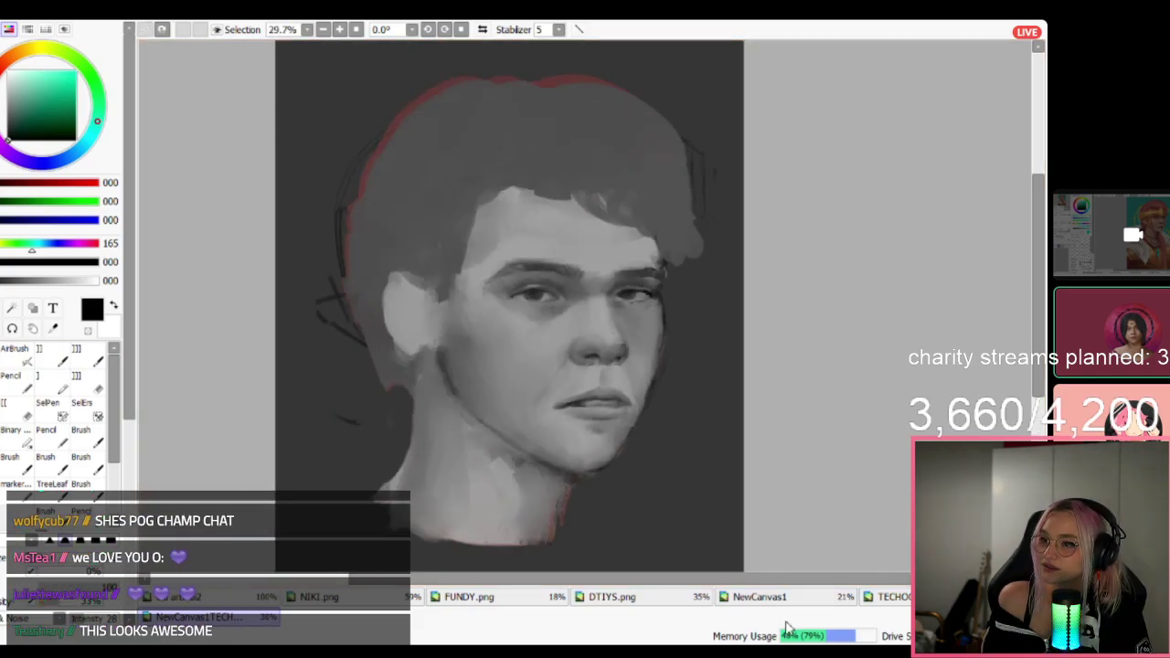
Switch back to the coloured crowned portrait and examine its face for comparison with the greyscale study.
left_click(794, 602)
left_click(868, 599)
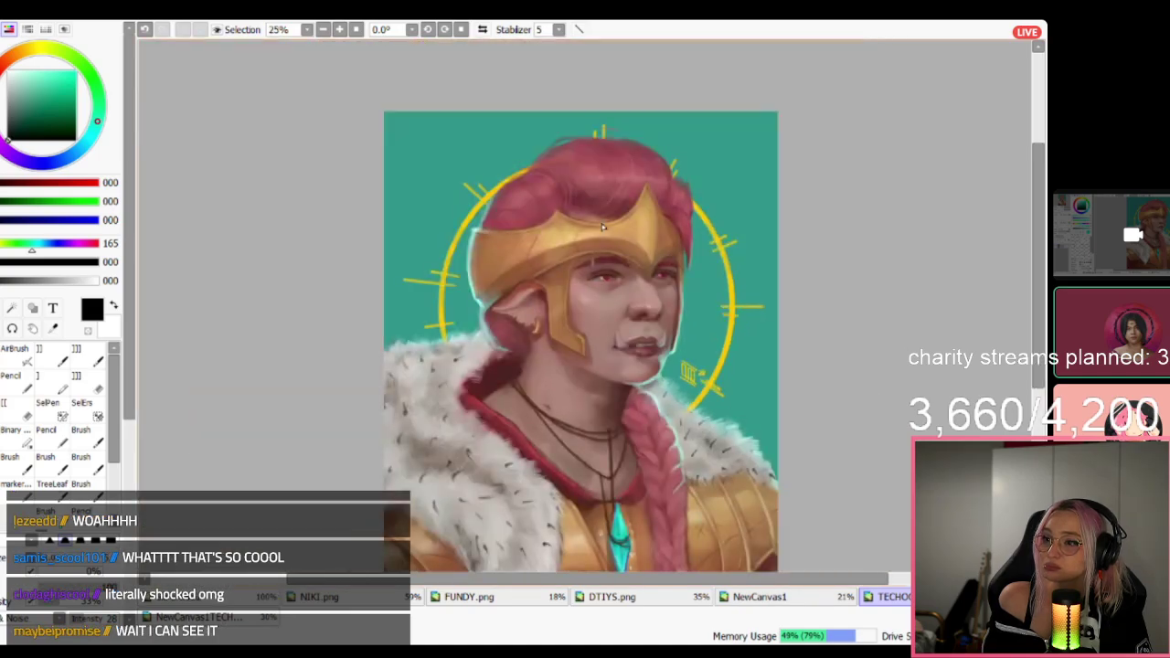
scroll(603, 227, "up", 2)
scroll(678, 309, "down", 2)
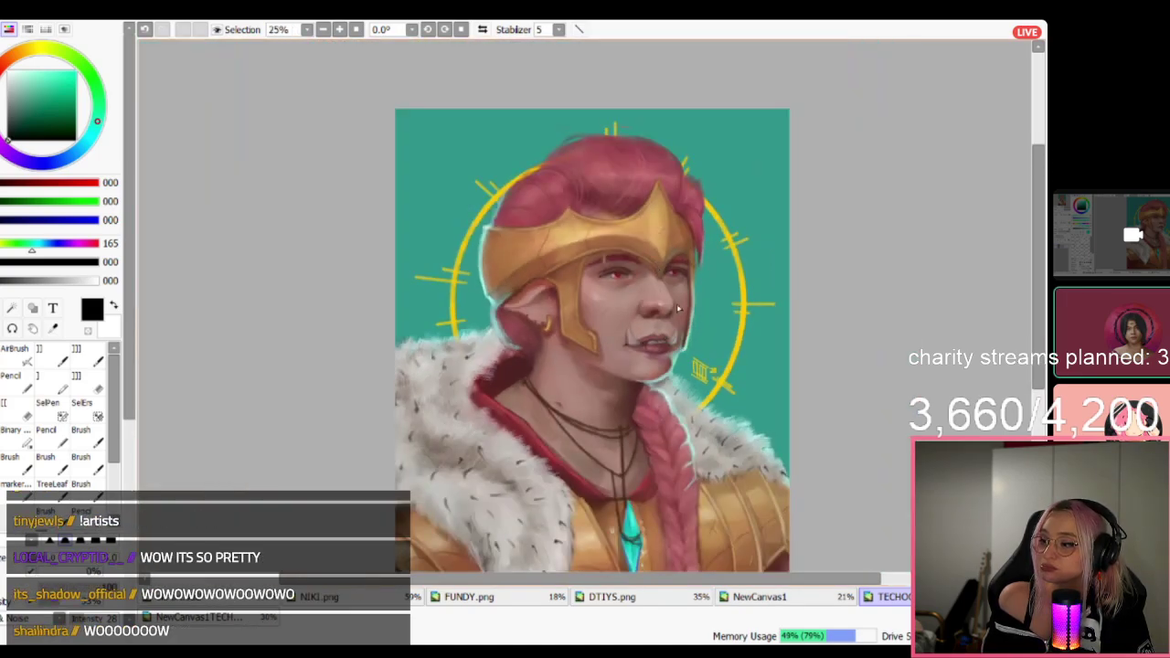
scroll(677, 309, "up", 2)
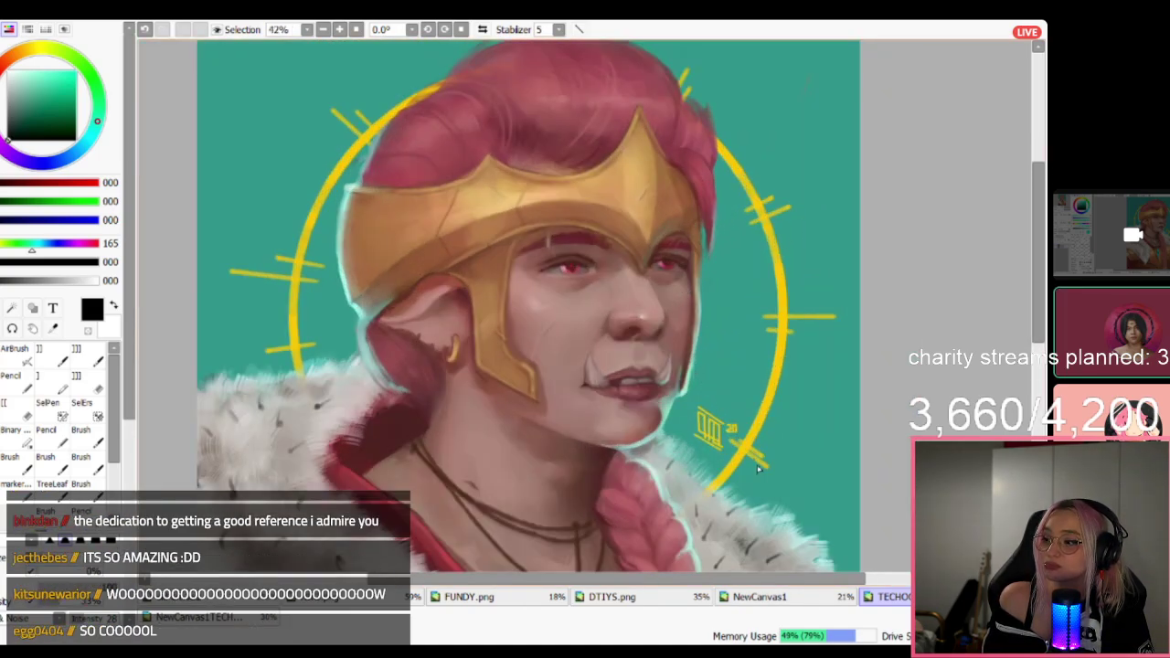
Return to the greyscale head study, close it, and show the whole crowned portrait again.
left_click(255, 619)
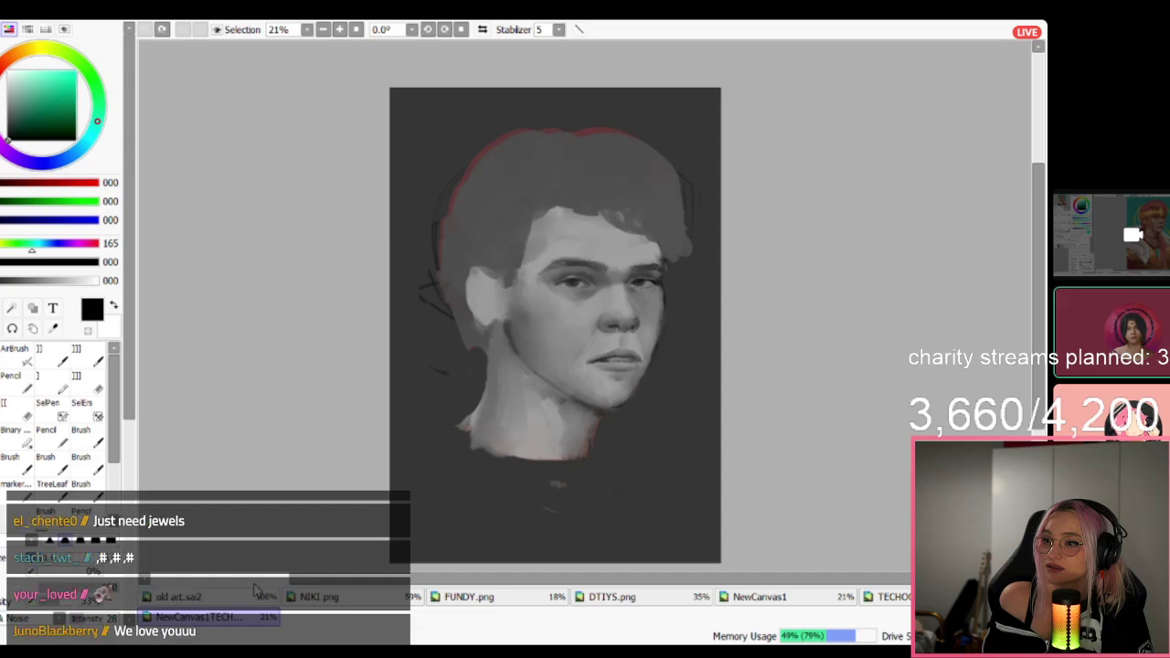
key("ctrl+w")
scroll(557, 459, "down", 2)
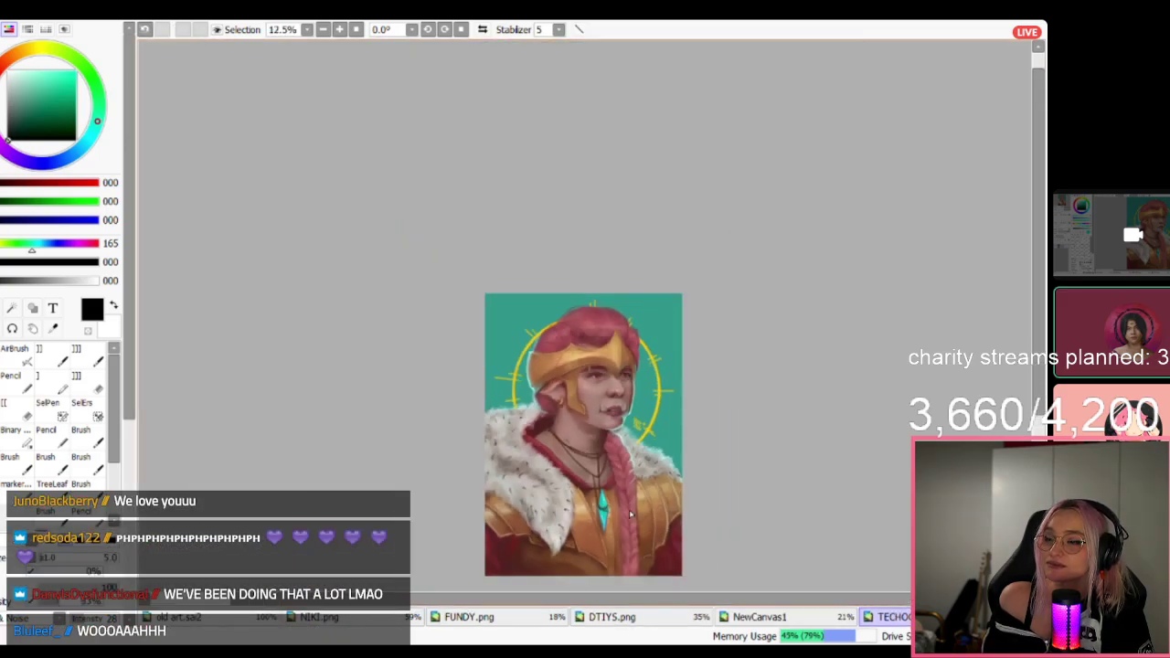
scroll(586, 384, "up", 1)
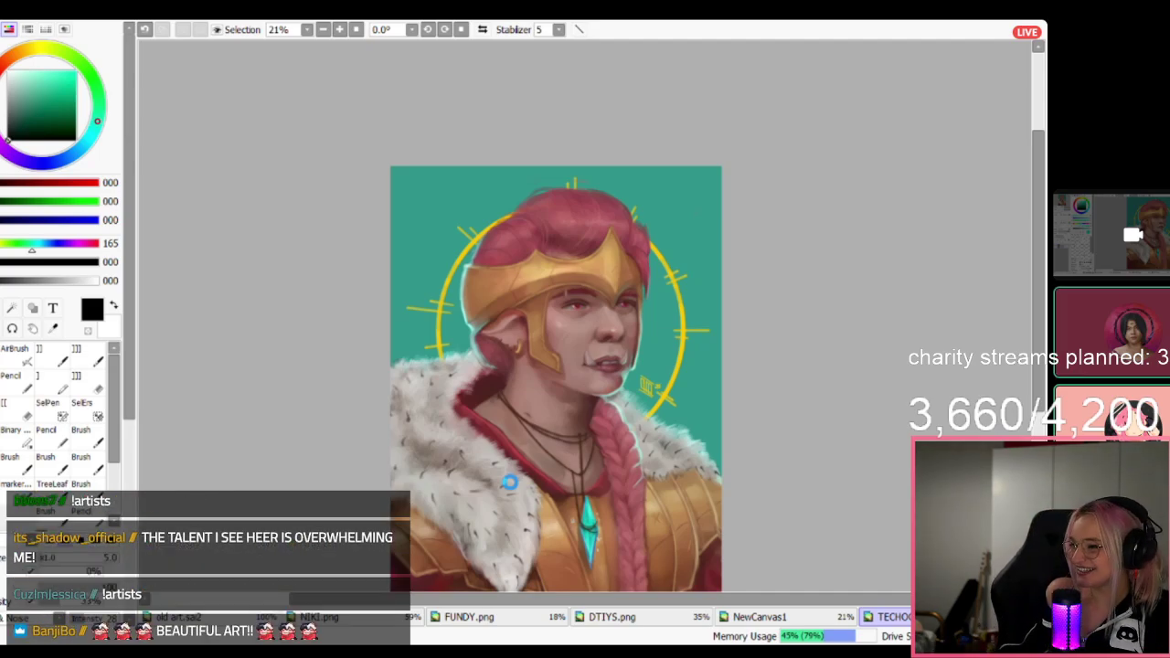
Open WILBURR.sai2 and examine the yellow-shirted figure's glowing eyes, cracked face and full composition.
key("ctrl+Tab")
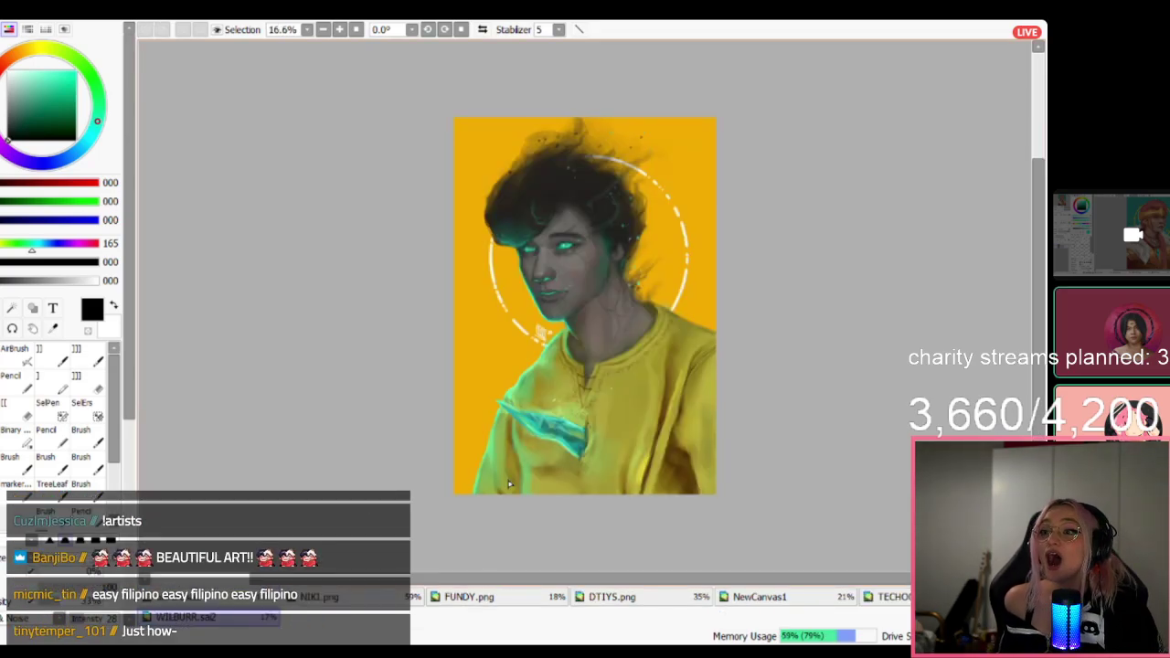
scroll(672, 315, "up", 3)
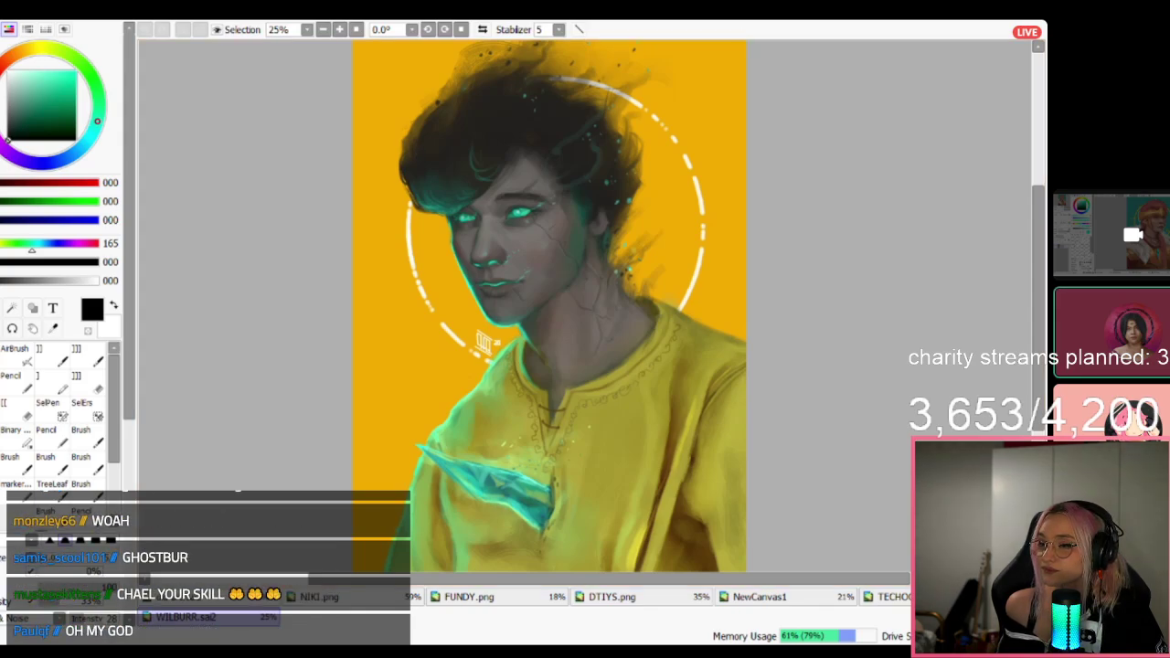
left_click_drag(1039, 224, 1044, 200)
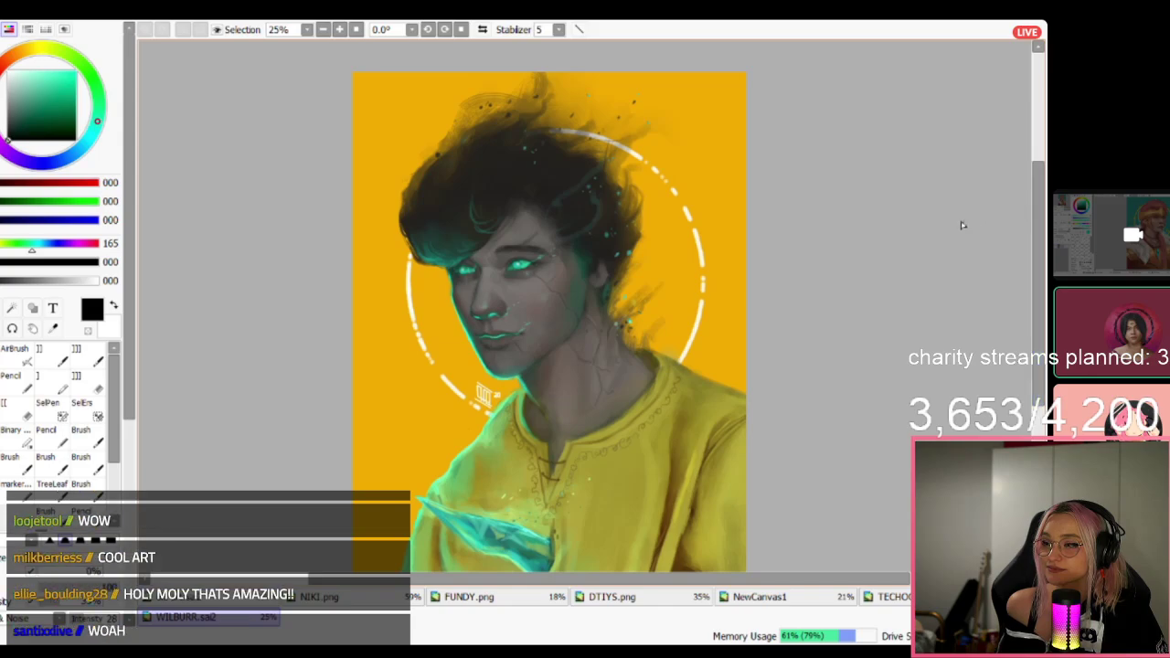
scroll(822, 287, "up", 2)
scroll(804, 300, "down", 1)
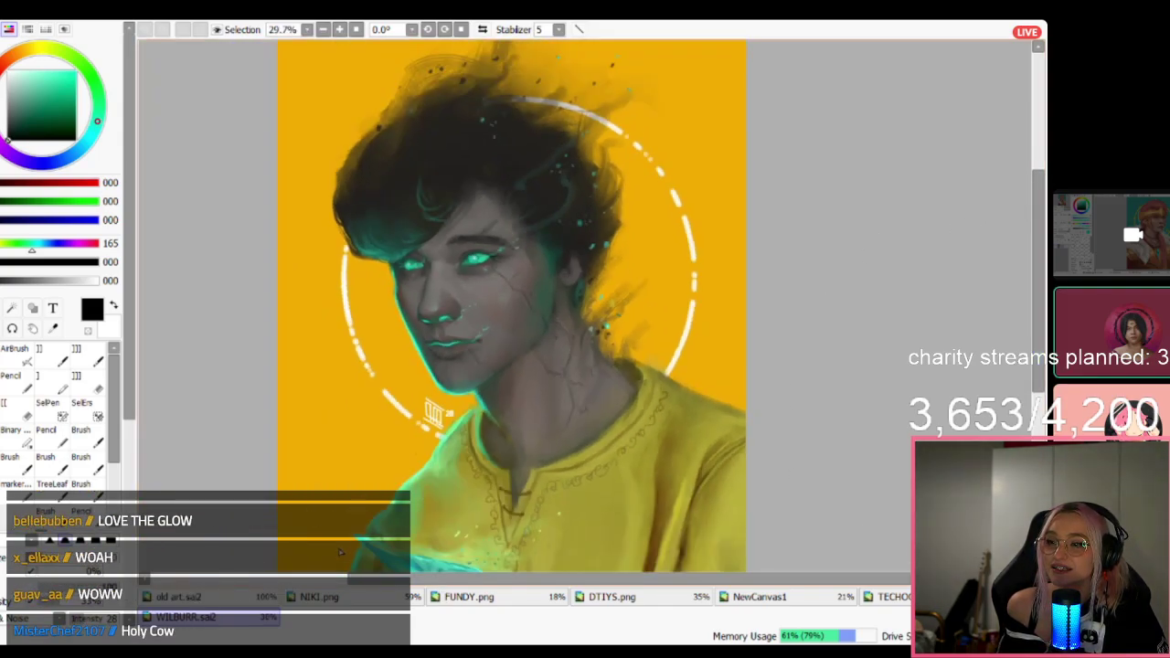
scroll(491, 291, "up", 1)
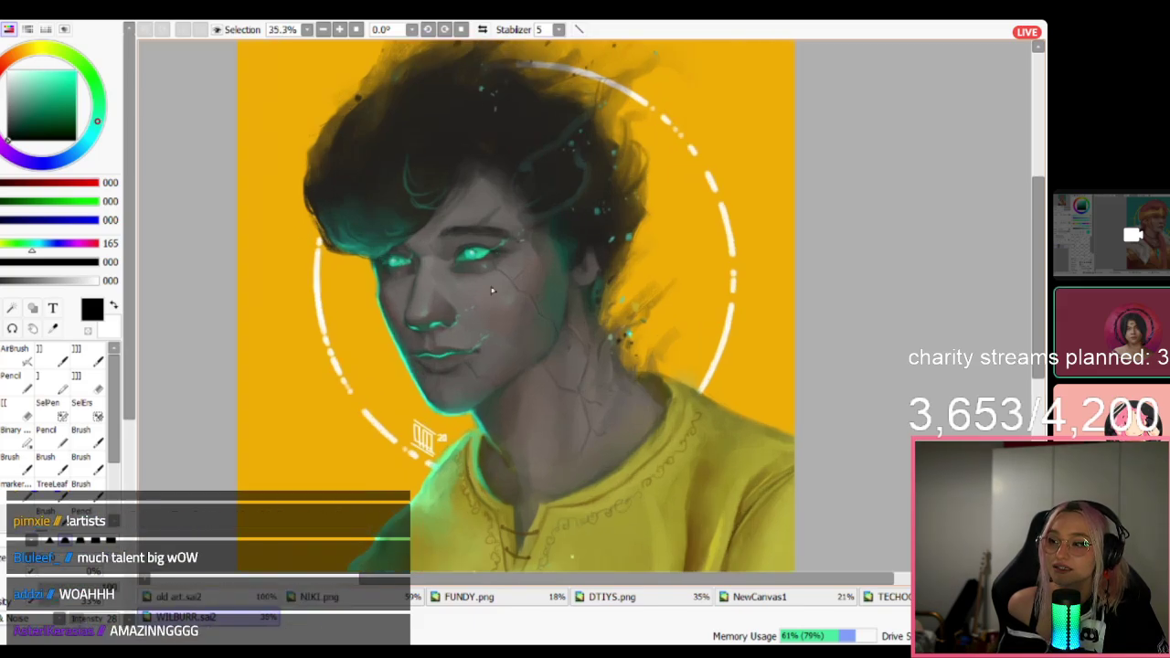
scroll(492, 291, "down", 4)
scroll(492, 334, "up", 1)
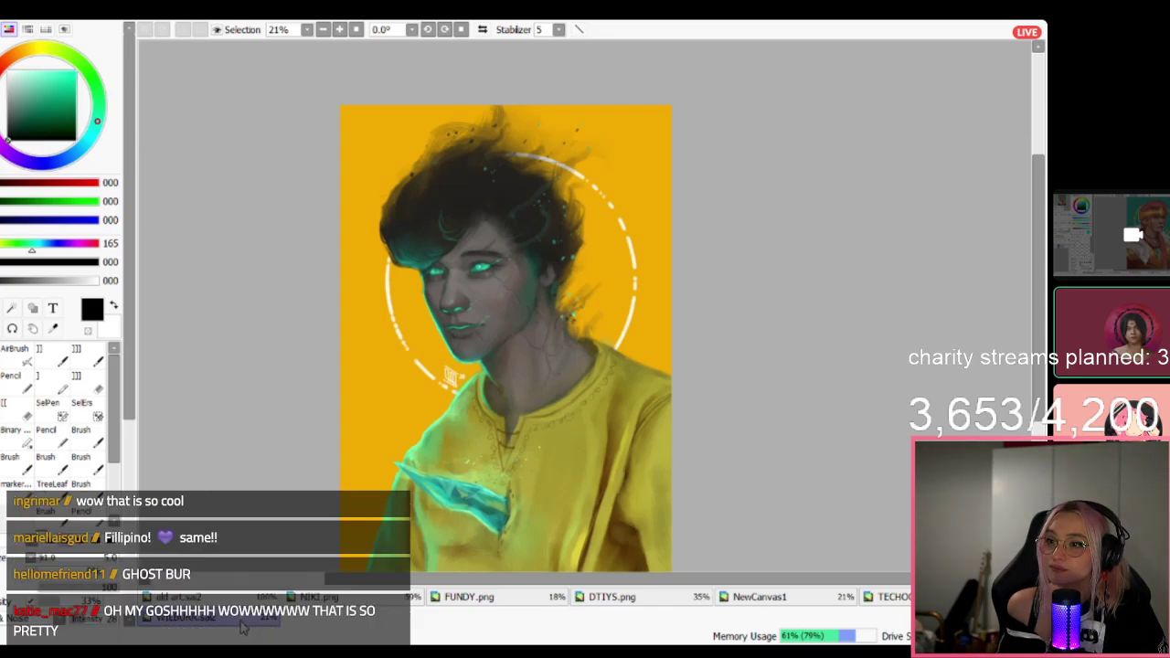
Close the WILBURR.sai2 painting, open ERETPAINTING.png and view the figure in the strawberry dress at 25% zoom.
key("ctrl+w")
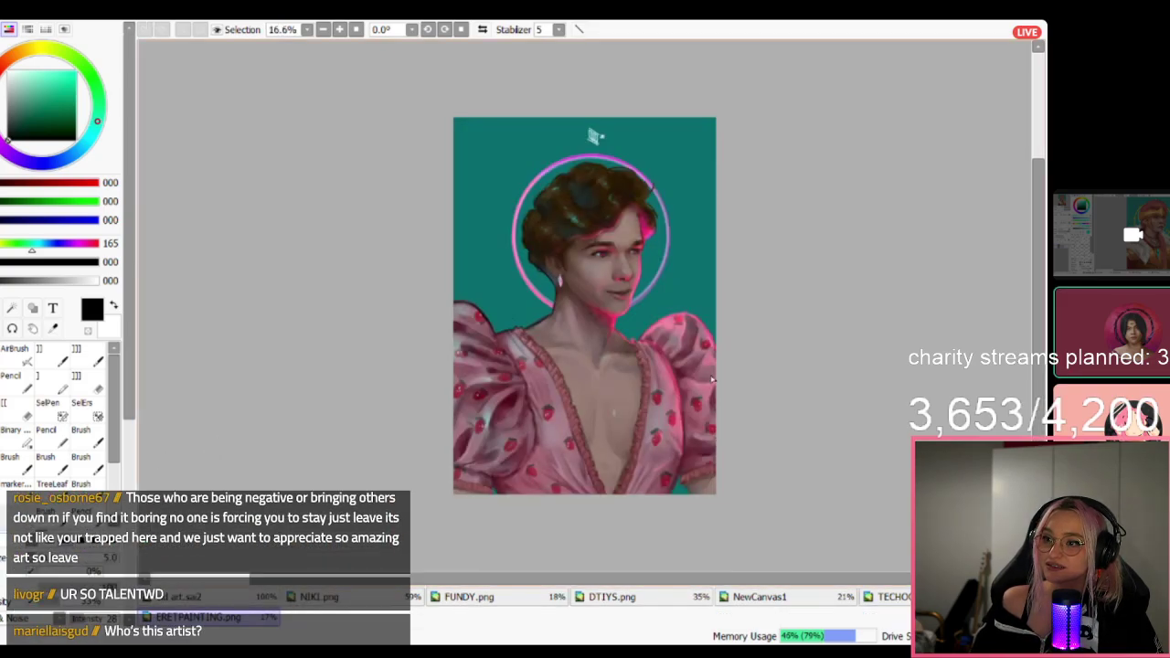
scroll(672, 375, "up", 3)
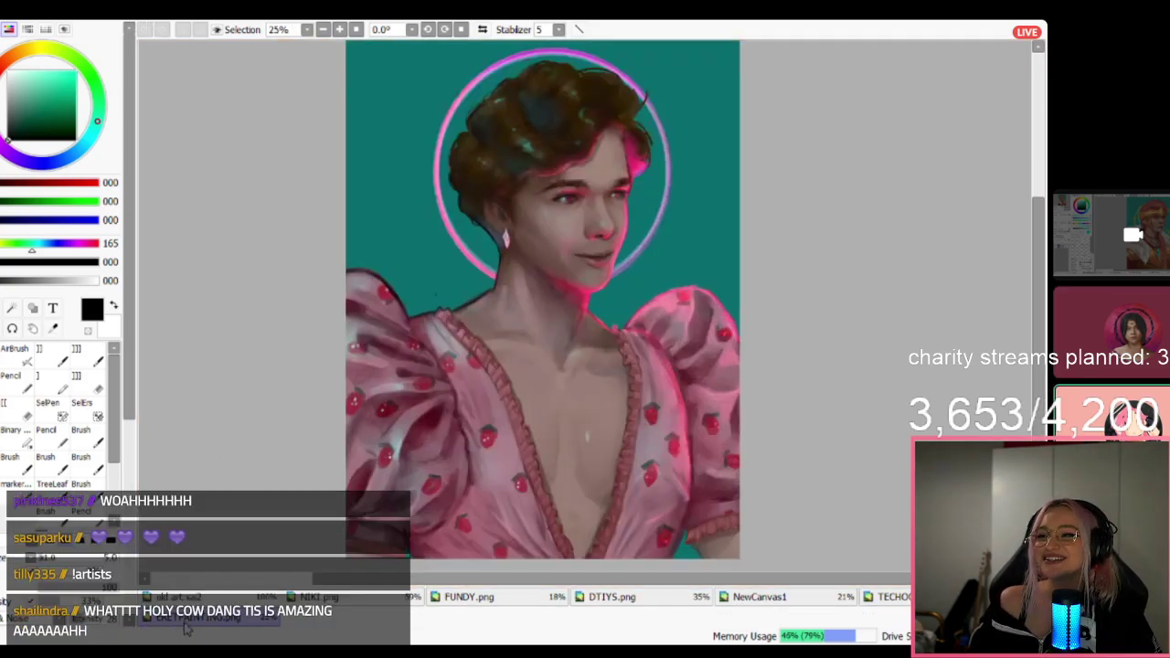
Show the whole strawberry-dress portrait at 21% zoom and close ERETPAINTING.png.
scroll(499, 212, "down", 2)
scroll(499, 212, "up", 1)
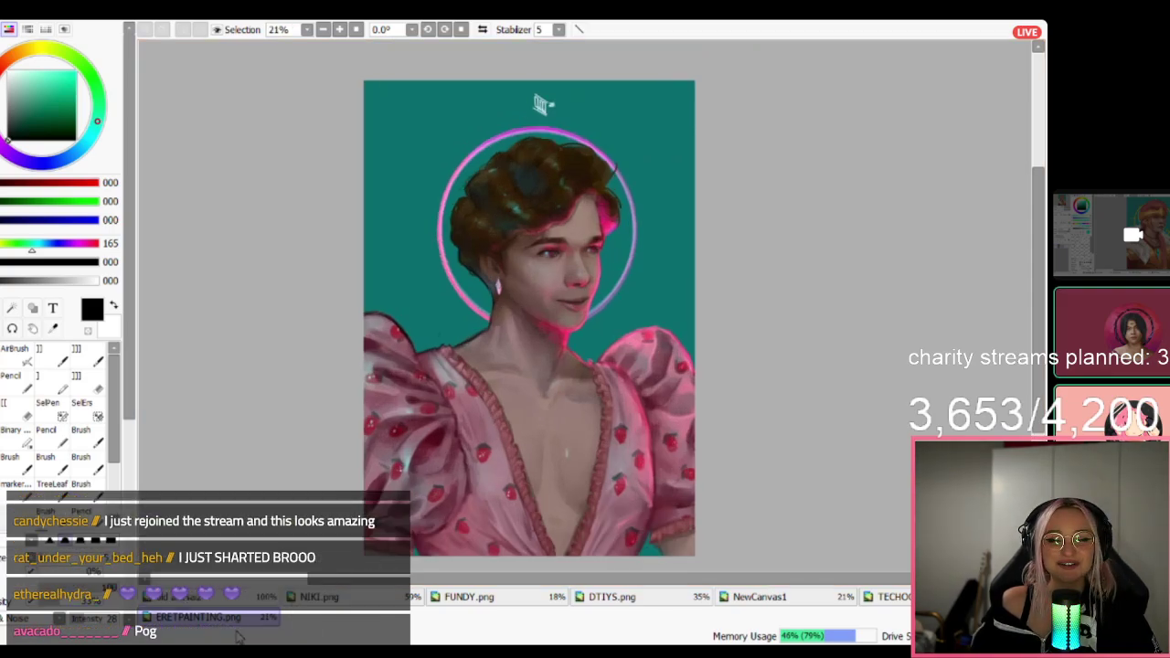
key("ctrl+w")
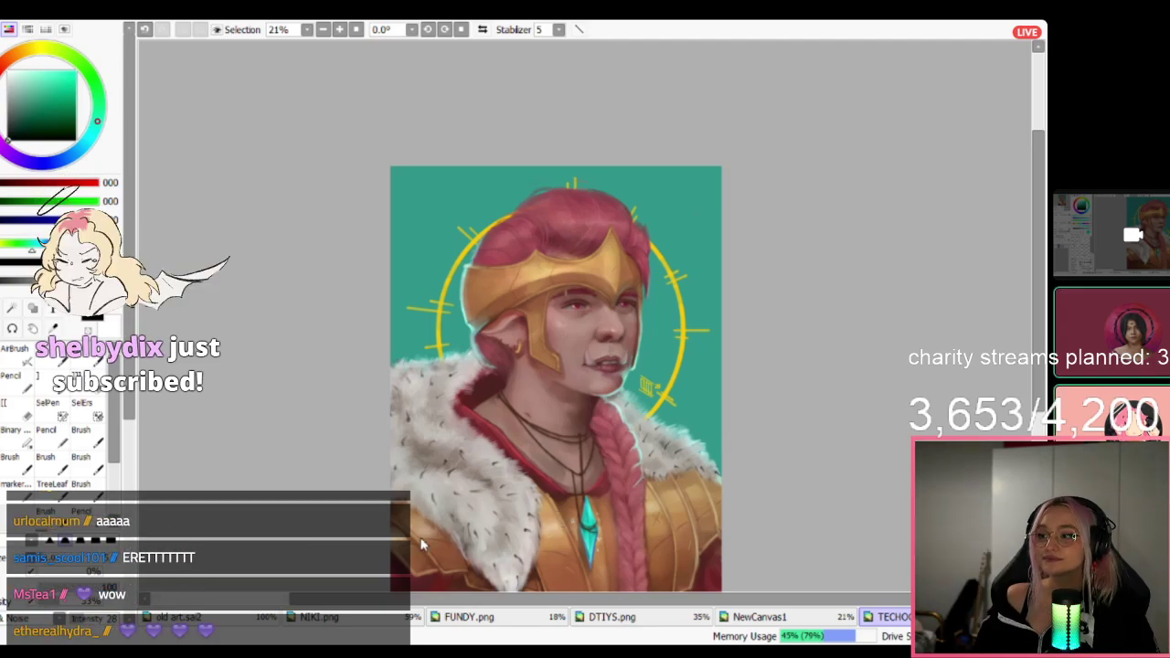
Open TOMMYY.png, view the red-vested portrait at 21% zoom, and bring up TUBBOO.png beside it.
left_click(802, 451)
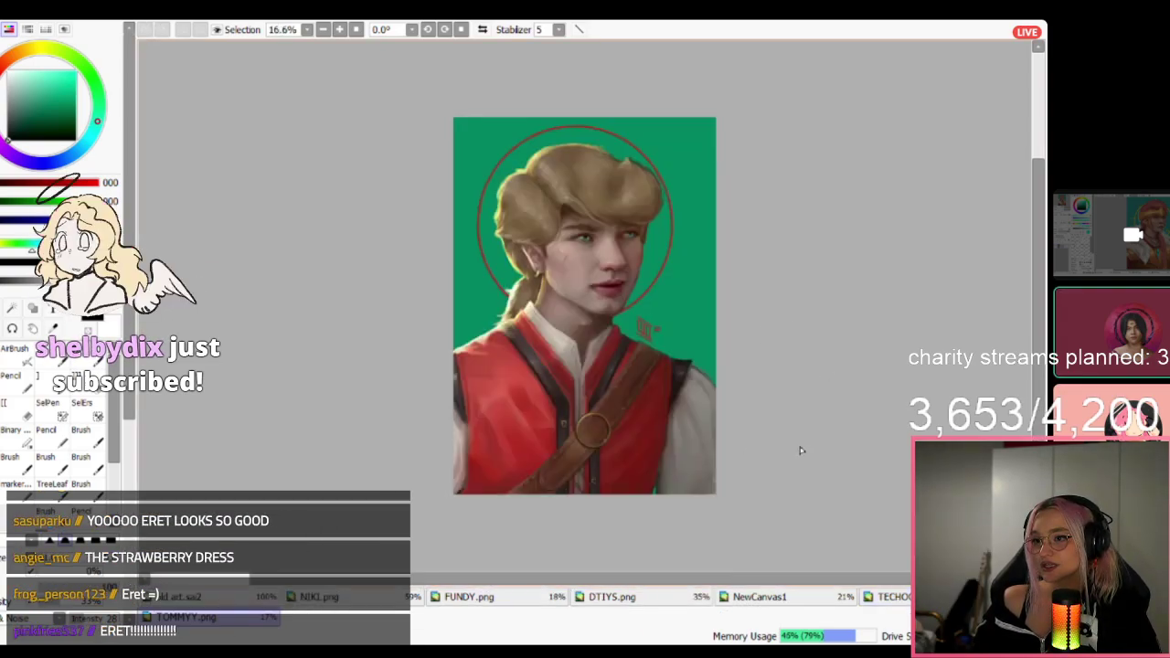
scroll(664, 369, "up", 4)
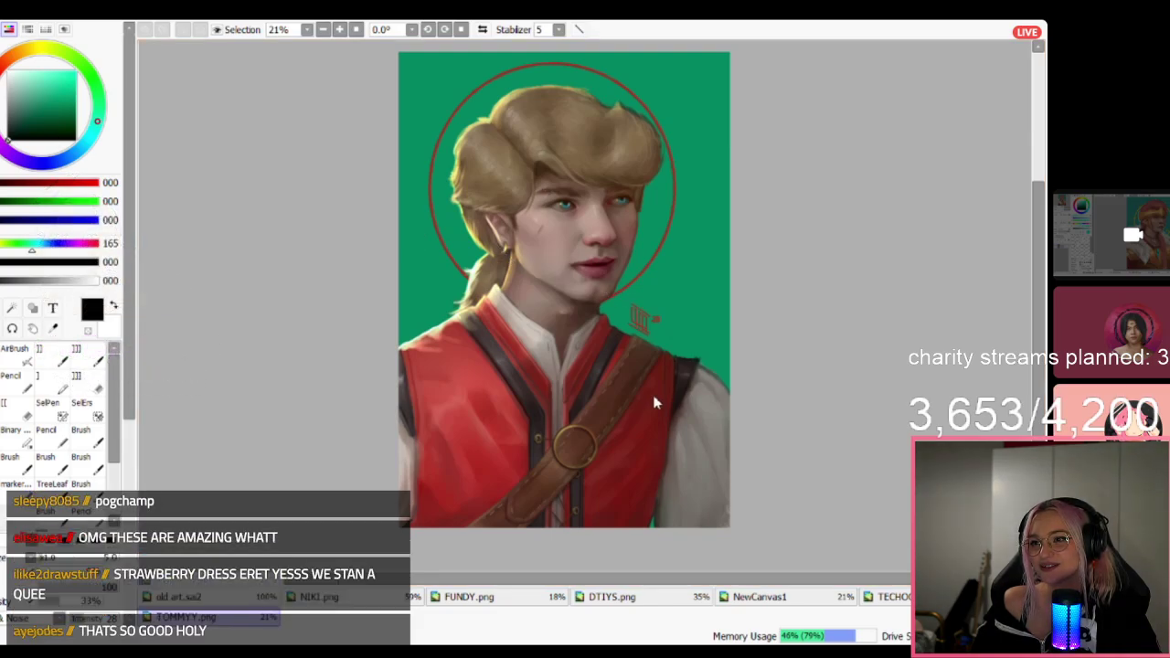
left_click(413, 619)
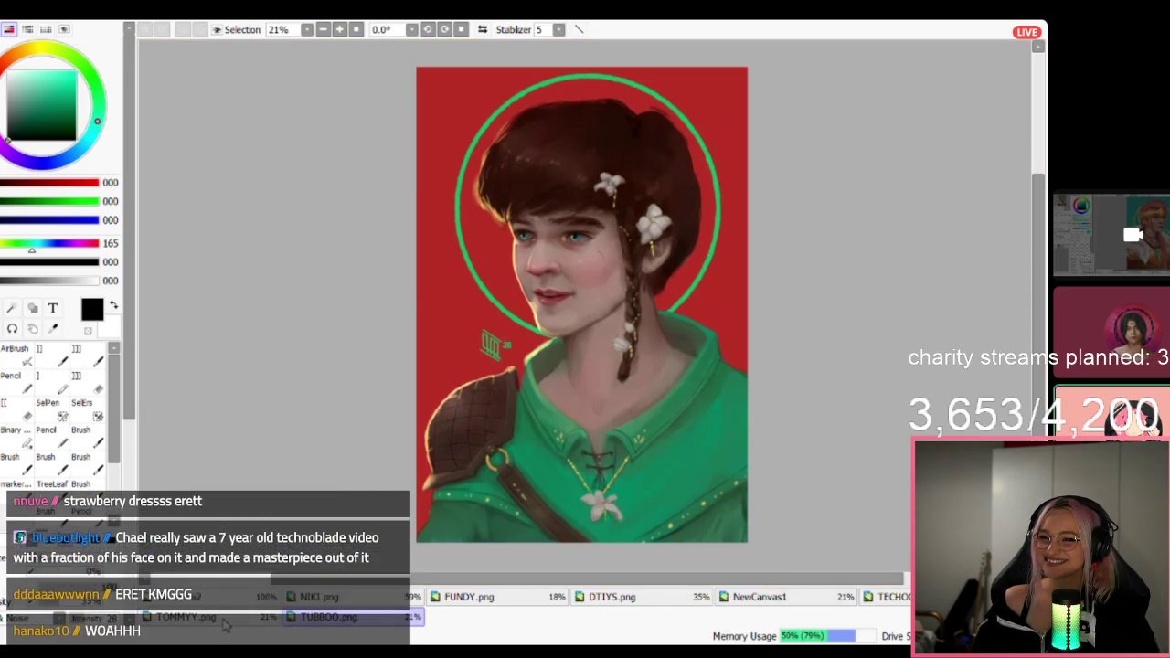
Close TOMMYY.png, TUBBOO.png and the painting of the pink-haired figure in the golden crown.
left_click(286, 621)
left_click(285, 619)
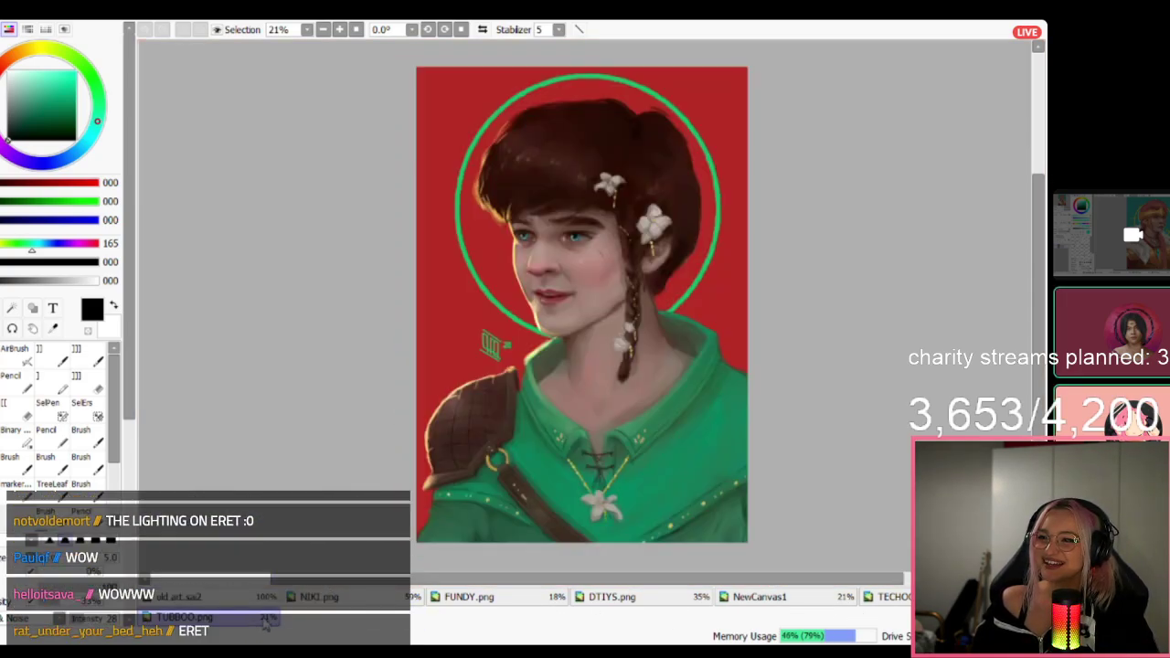
key("ctrl+w")
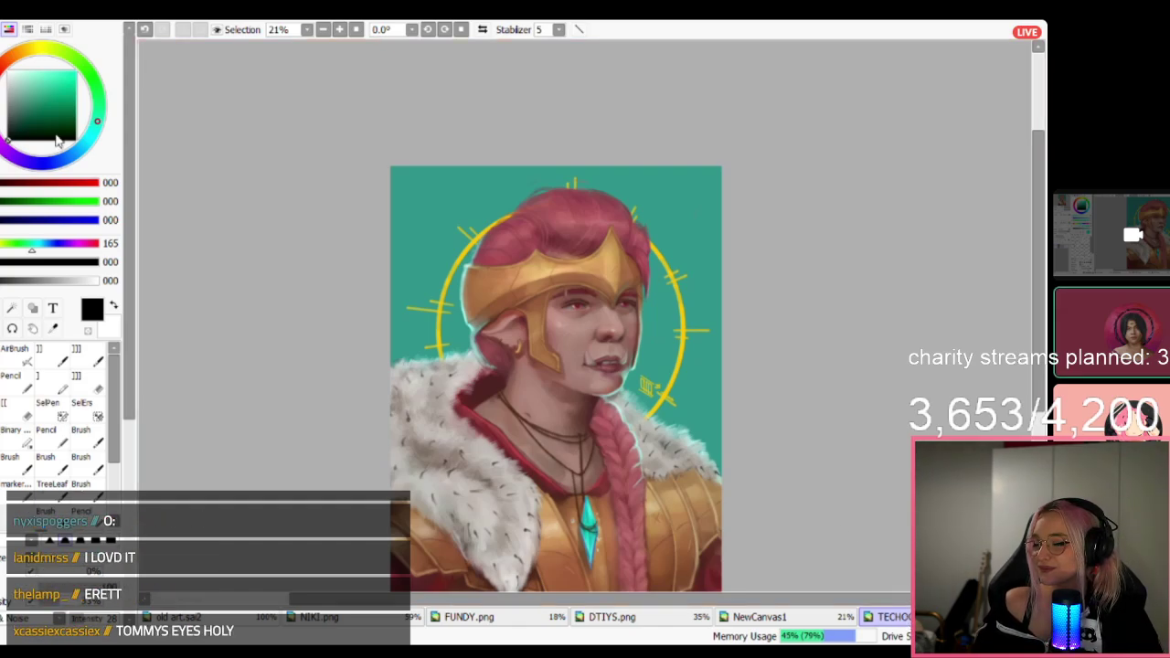
key("ctrl+w")
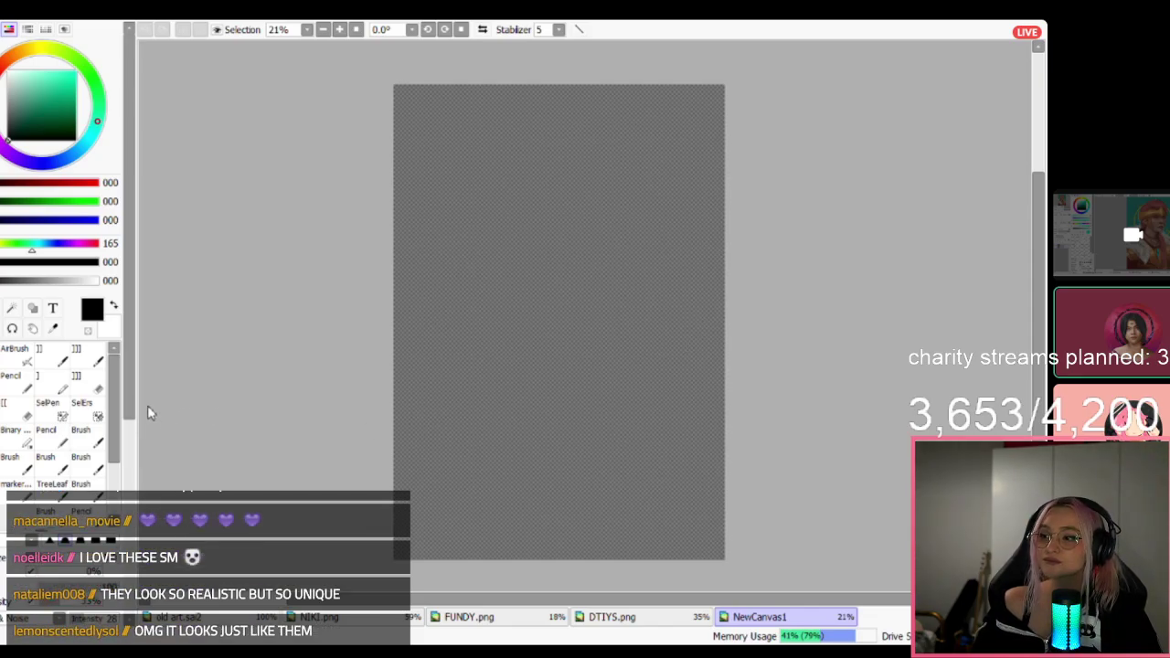
Examine the drawing of the pink and green swinging figures at 42% zoom and return to 29.7%.
scroll(567, 320, "up", 4)
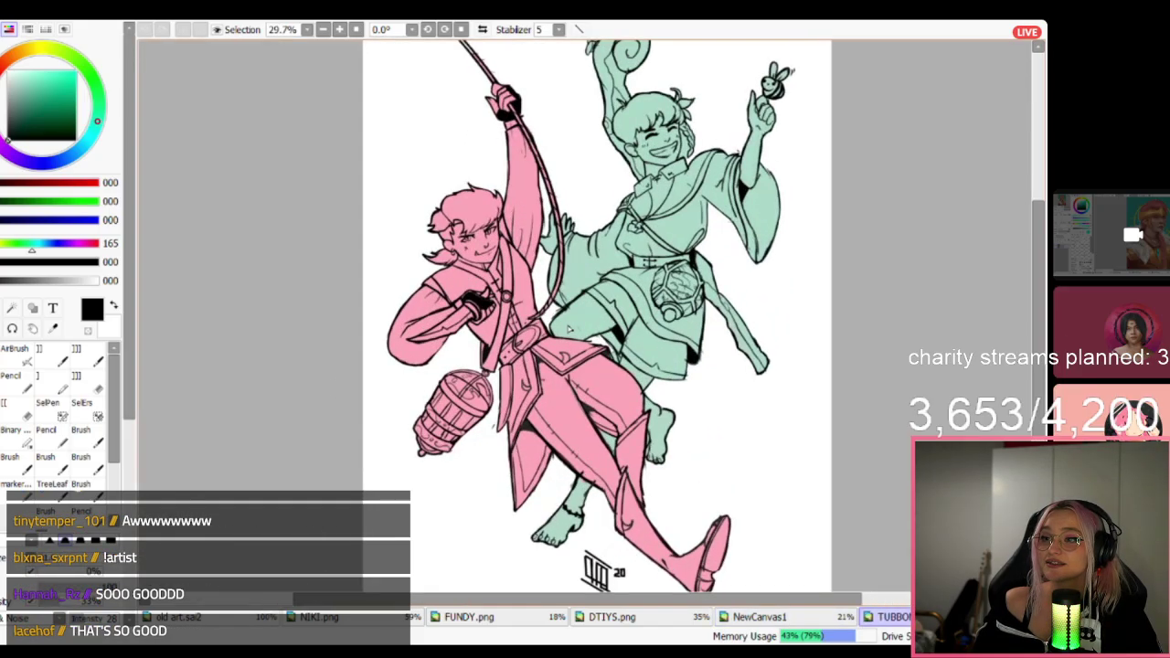
scroll(567, 175, "up", 2)
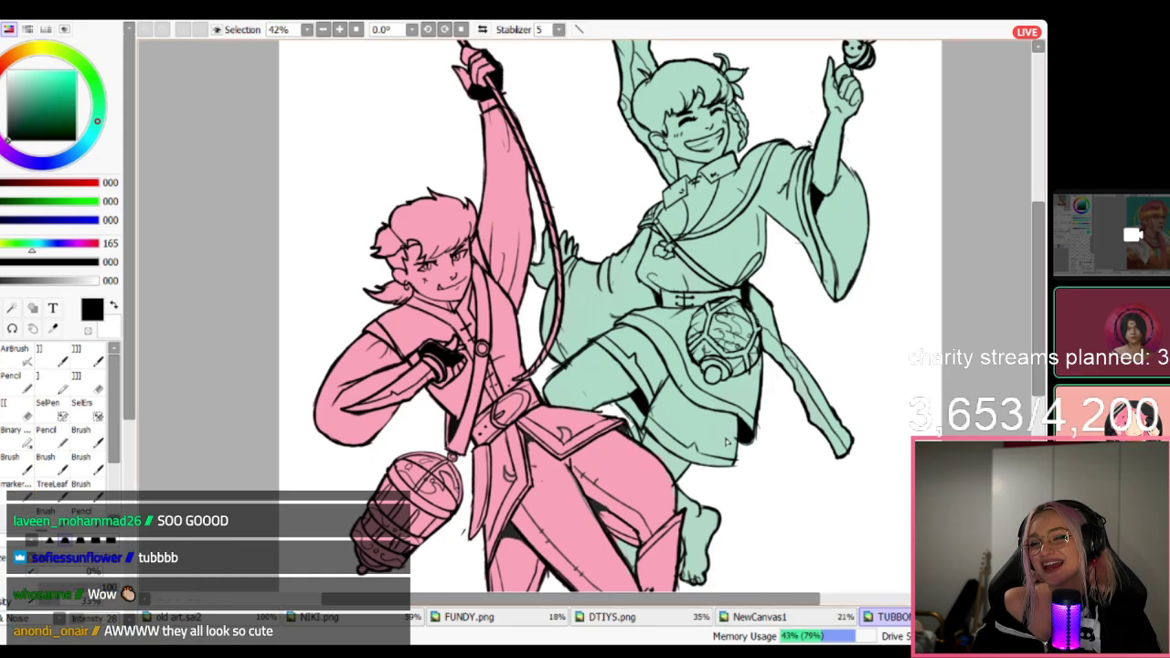
scroll(611, 323, "down", 2)
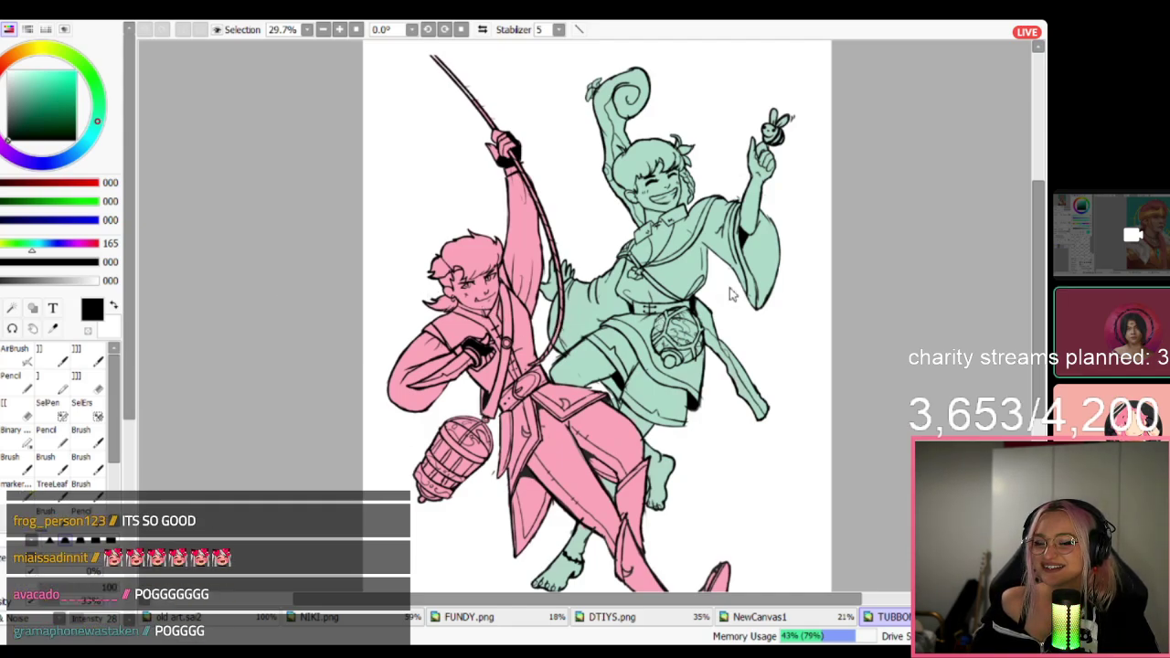
Open Eret.png, examine the strawberry gown with its swan armour, and close it along with the pink-and-green drawing.
double_click(694, 259)
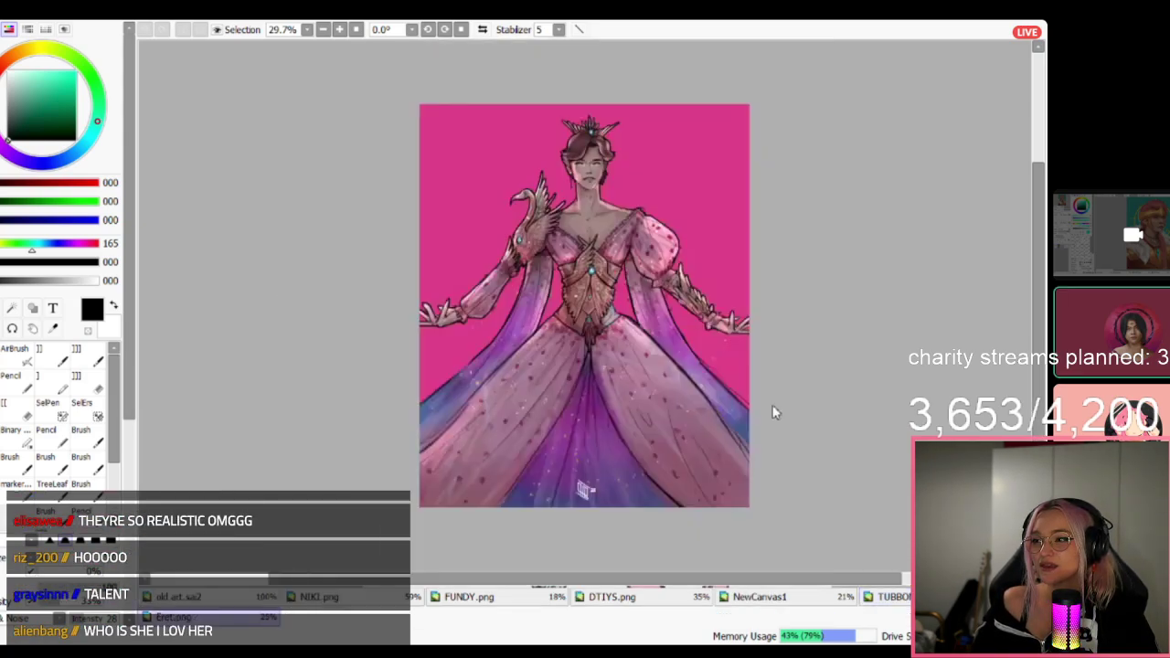
scroll(586, 241, "up", 3)
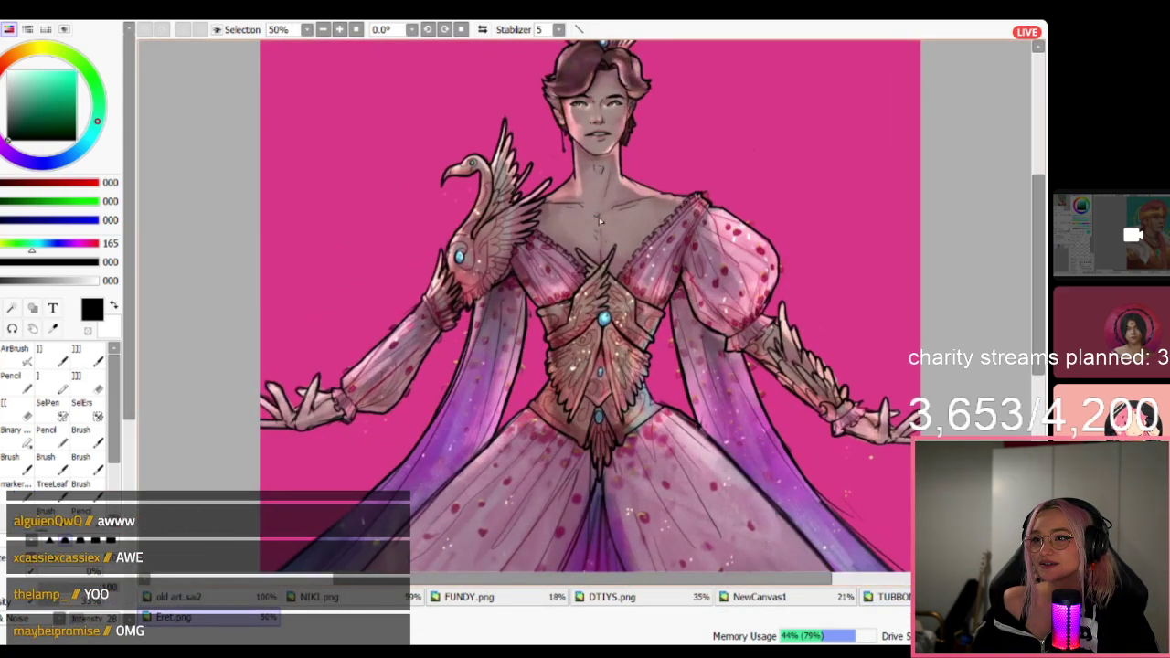
left_click(890, 599)
key("ctrl+w")
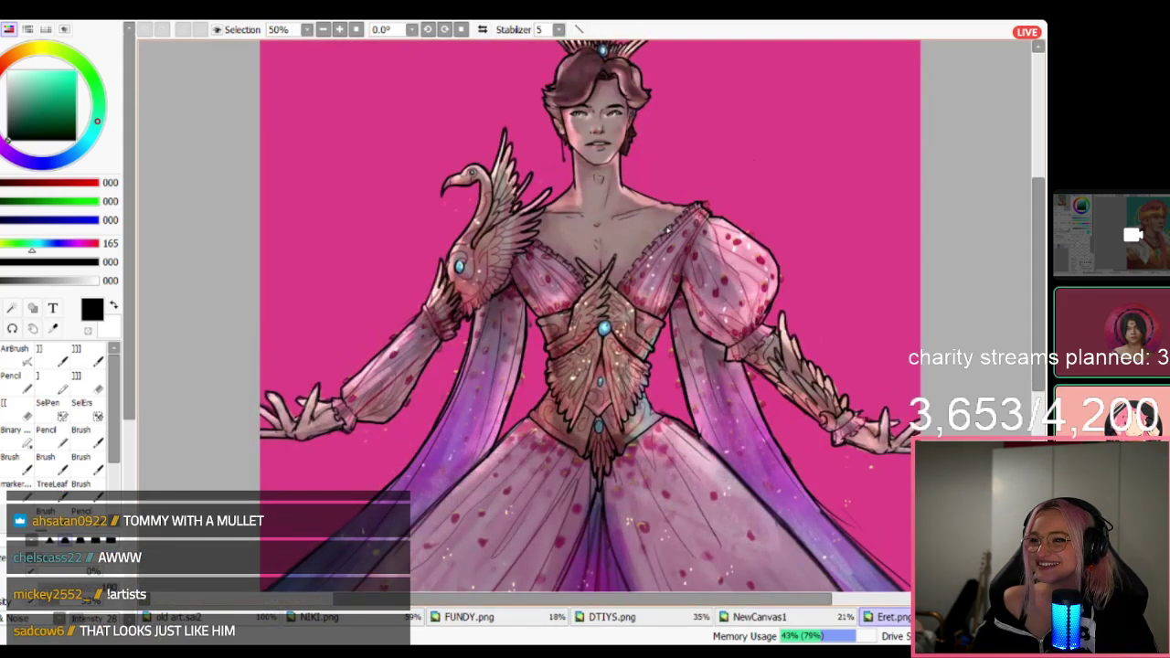
scroll(639, 208, "down", 1)
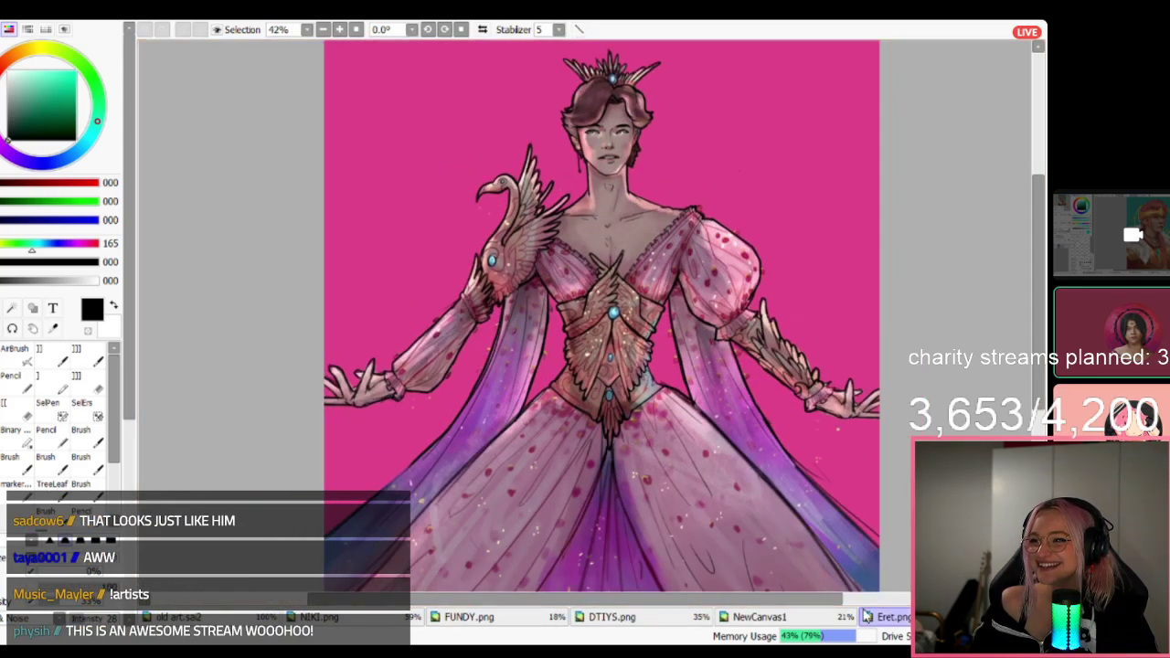
key("ctrl+w")
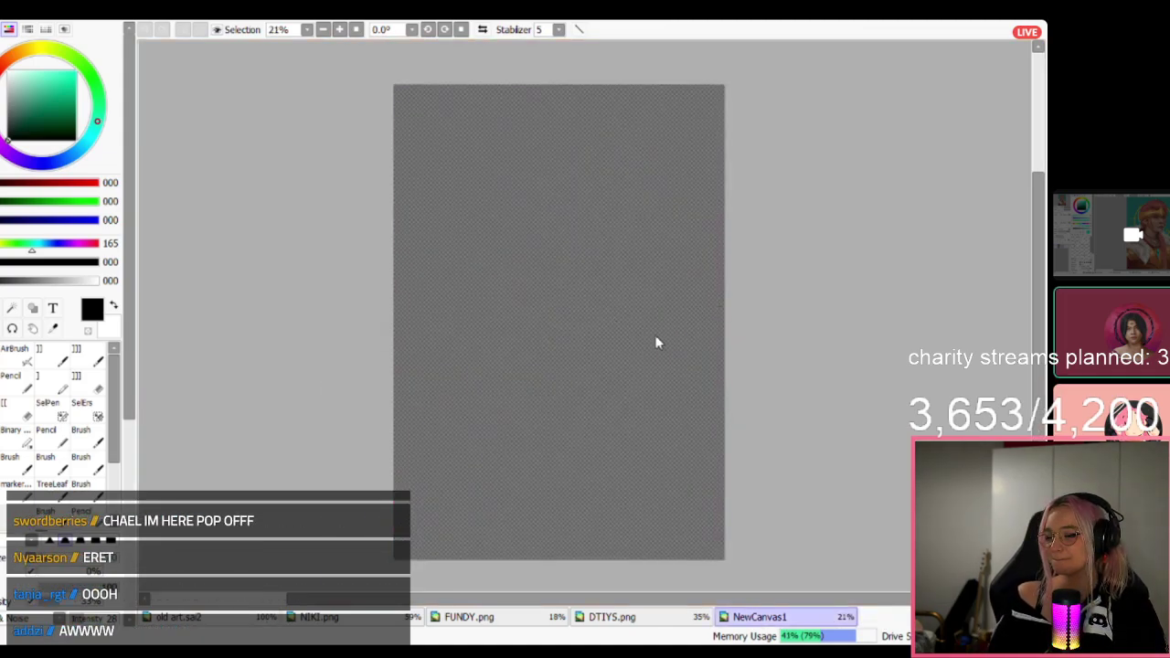
Open AWESAMDUDE.png, view the green-skinned portrait closely and as a whole, and close the empty NewCanvas1.
scroll(575, 267, "up", 4)
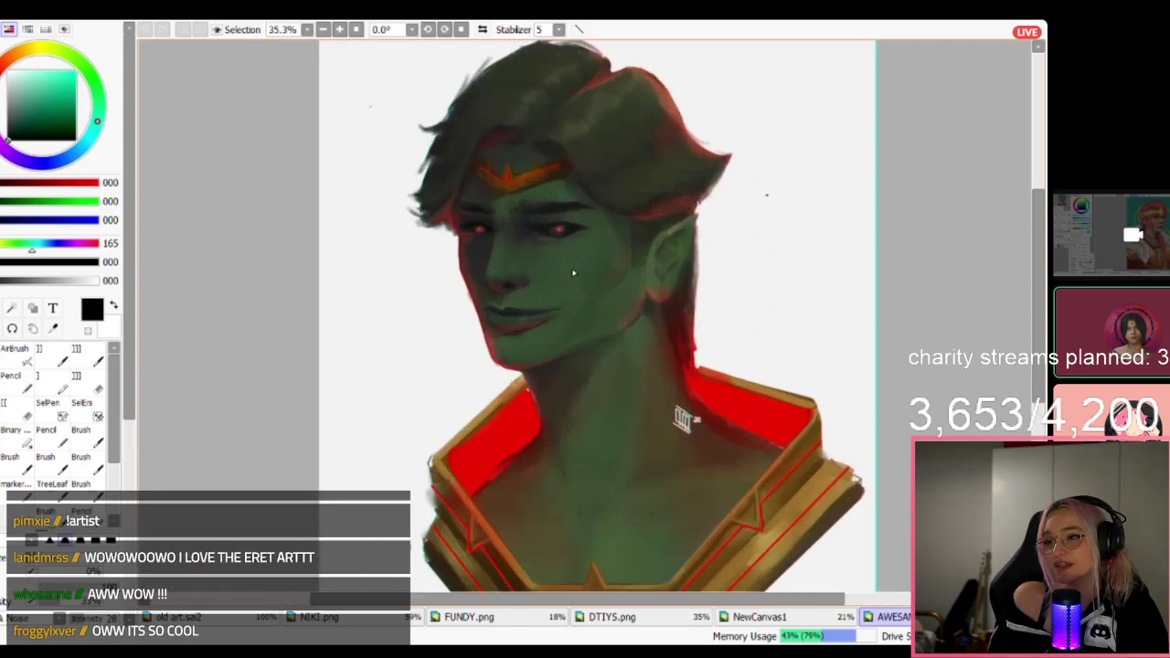
scroll(575, 274, "down", 3)
left_click(791, 617)
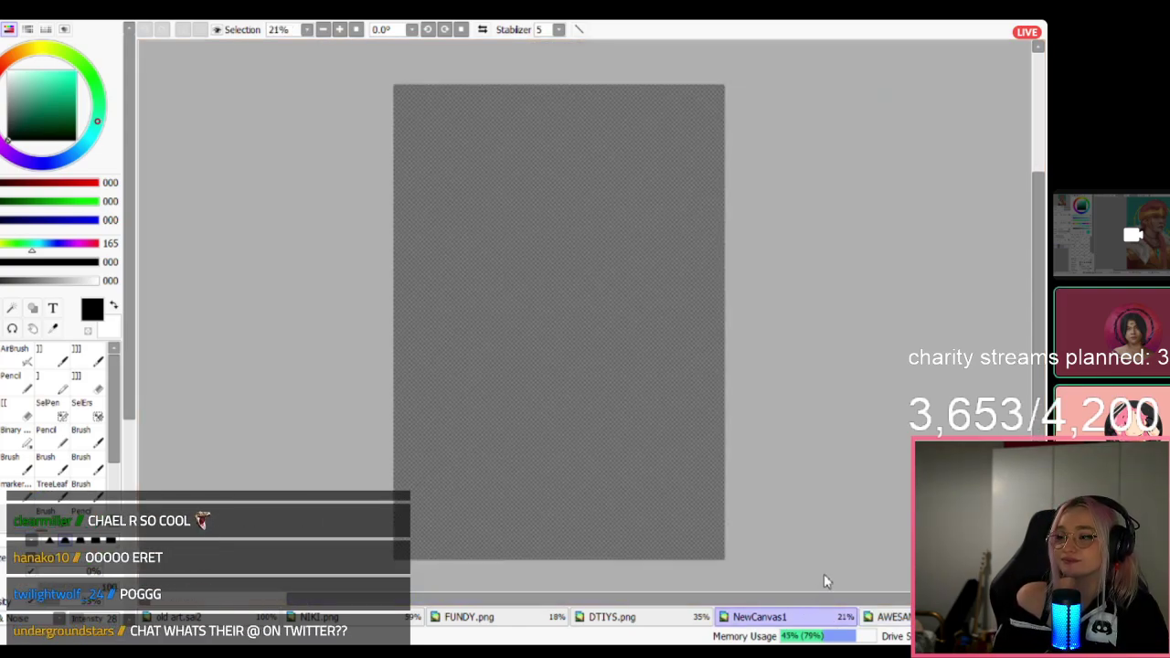
key("ctrl+w")
scroll(604, 271, "up", 3)
scroll(613, 315, "down", 3)
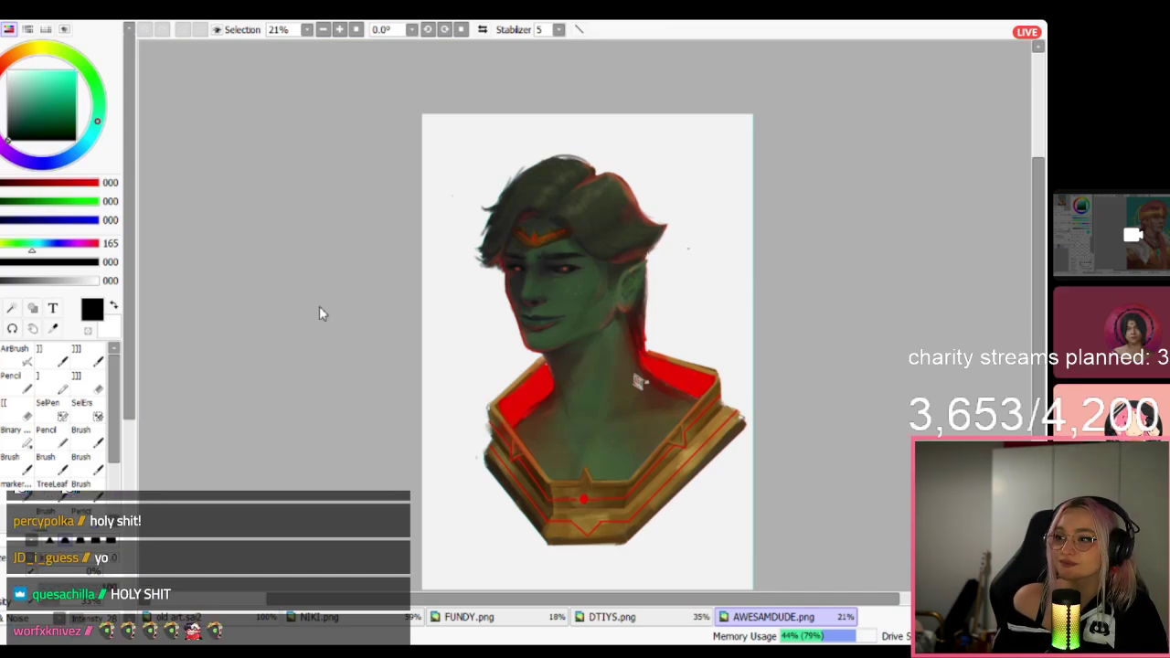
Open the two full-armour trident drawings and compare the bare-headed version with the one in the green glass helmet.
double_click(455, 347)
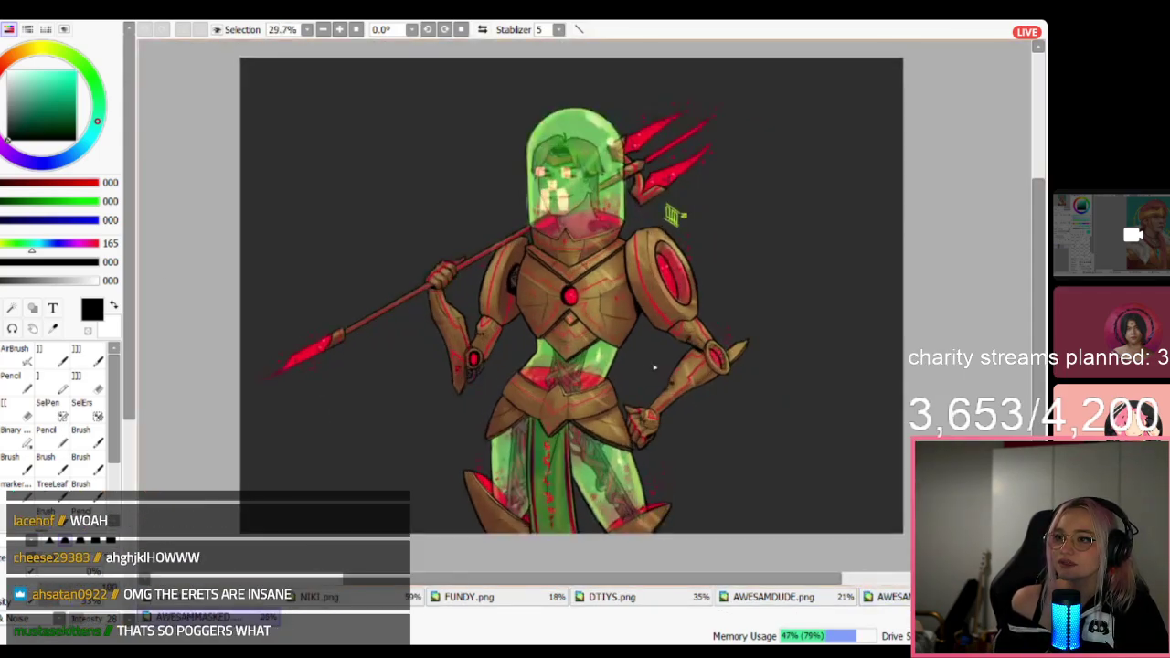
left_click(804, 603)
left_click(884, 601)
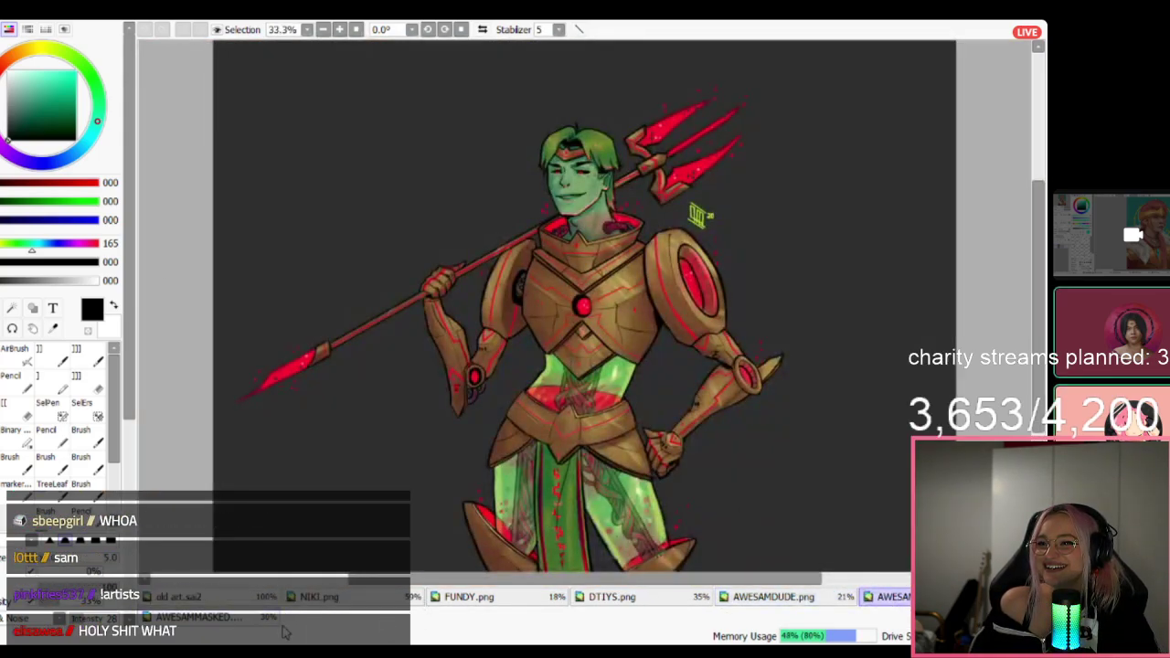
left_click(210, 617)
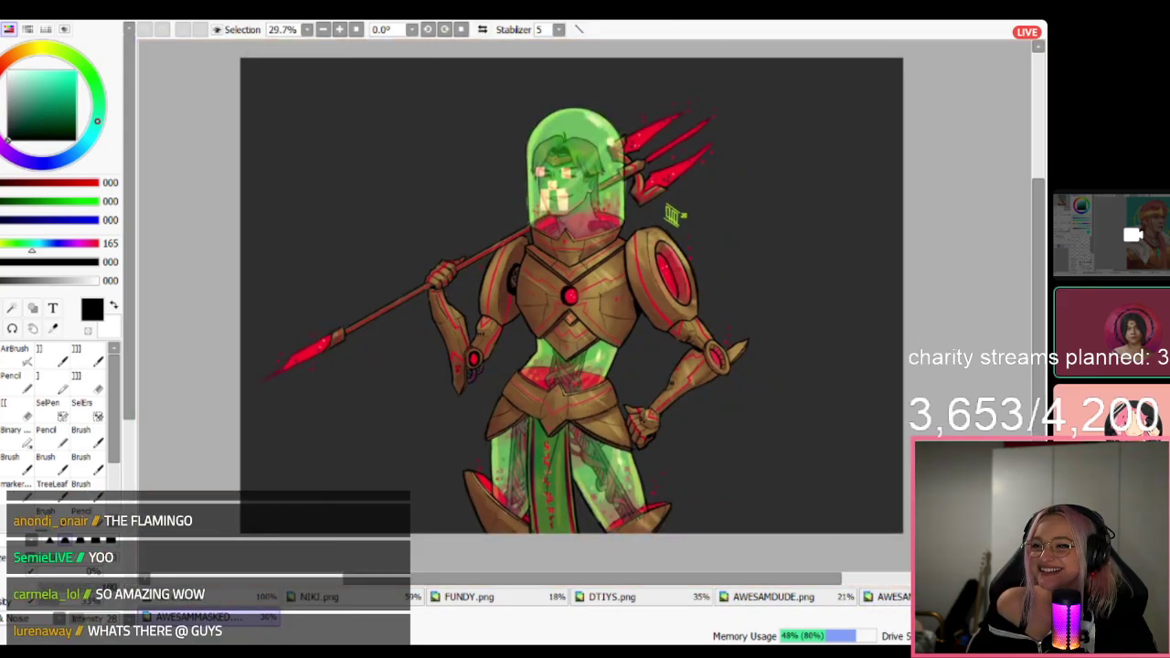
Close both trident armour drawings and the green-skinned AWESAMDUDE.png portrait.
left_click(891, 596)
key("ctrl+w")
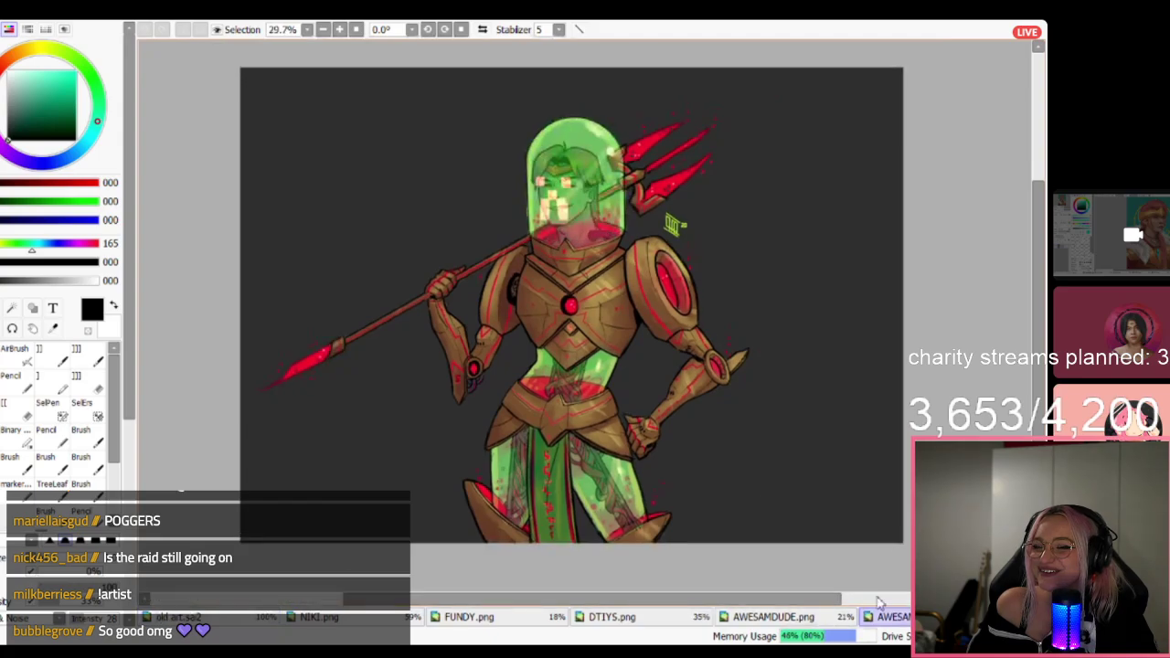
key("ctrl+w")
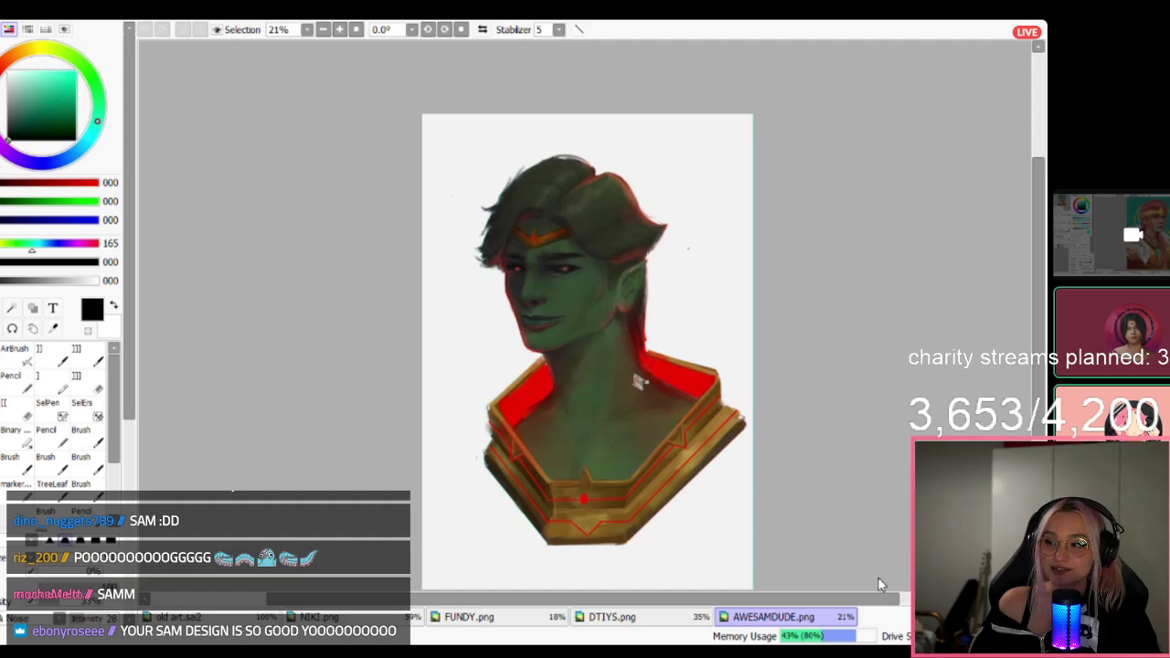
key("ctrl+w")
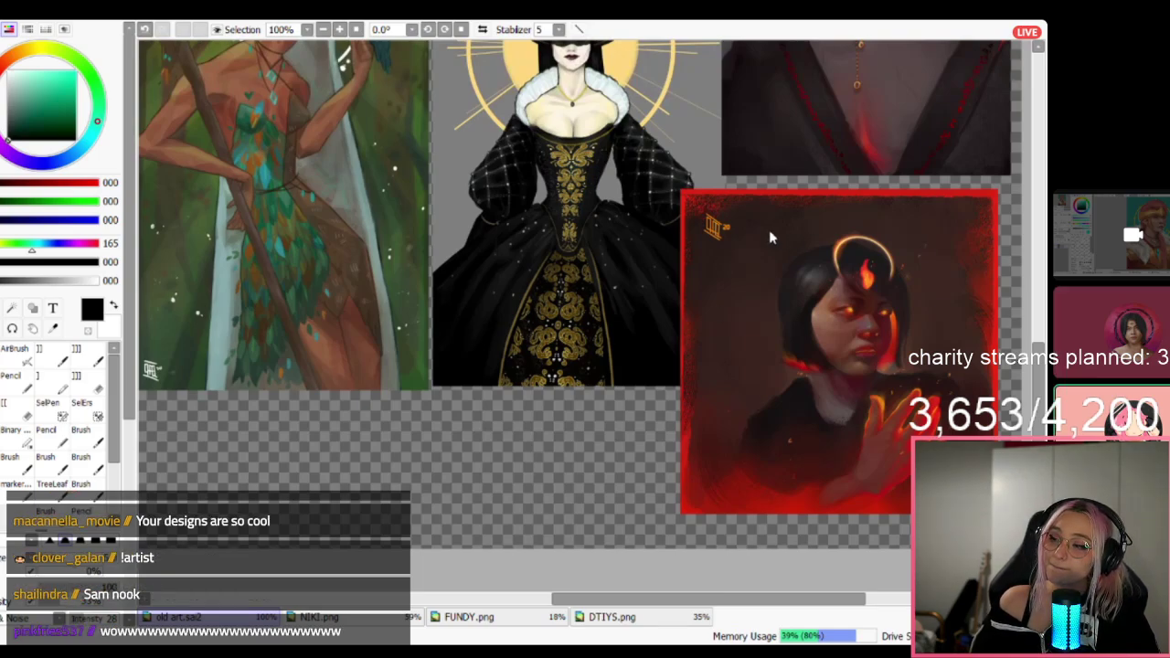
Open ranbooanime.png and RANBOO3.png, view the red-tie painting, and close it to show the horned portrait.
scroll(720, 326, "up", 1)
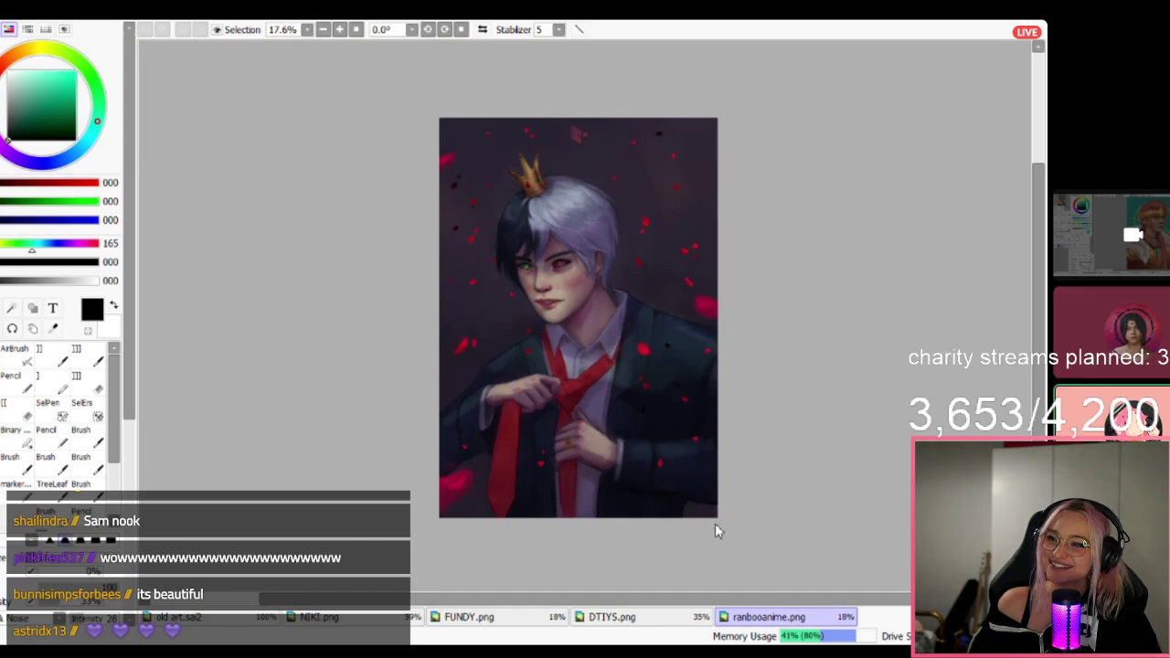
left_click(722, 548)
left_click(803, 615)
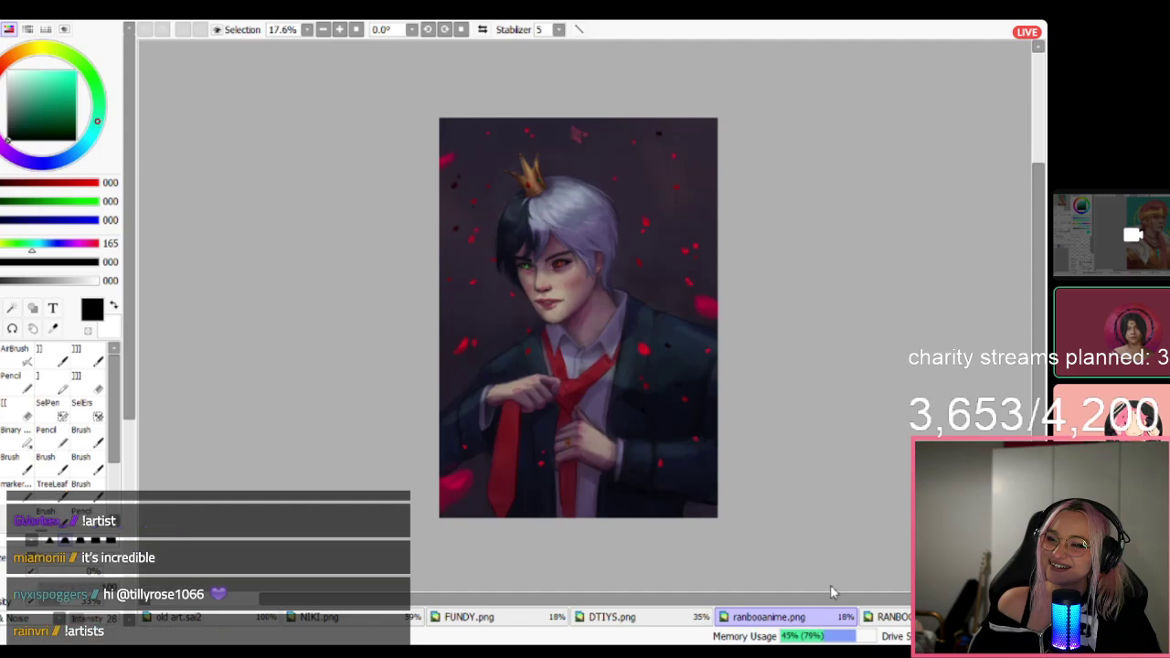
key("ctrl+w")
scroll(620, 247, "up", 2)
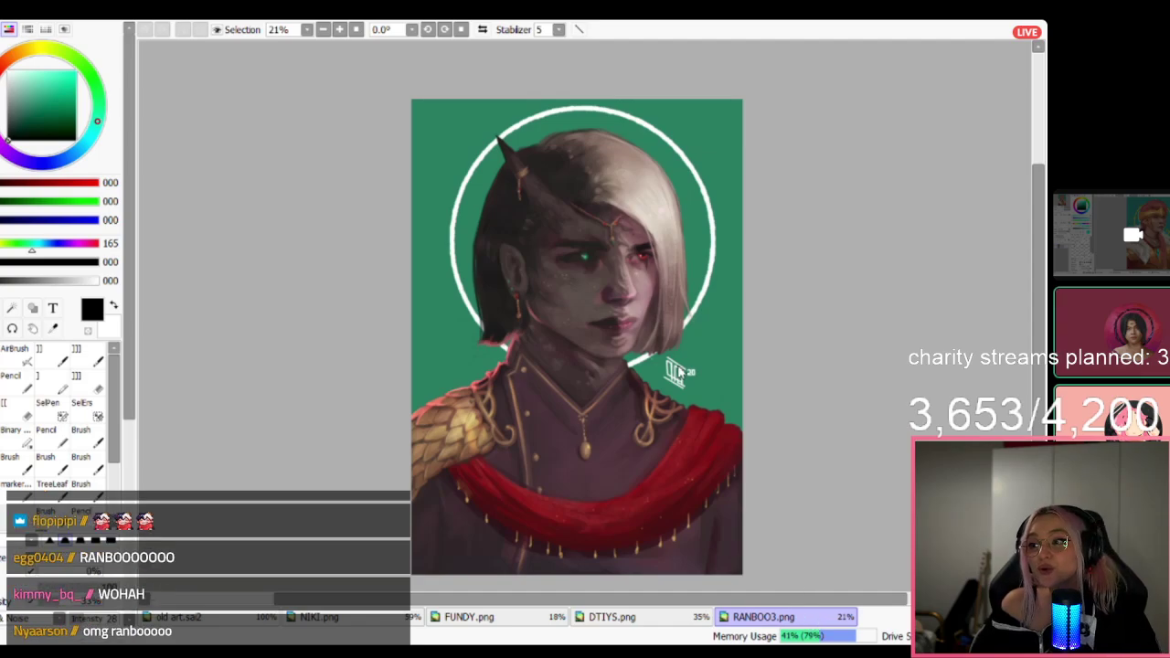
Examine the horned figure's face and uniform in RANBOO3.png at up to 29.7% zoom or closer, and close the painting.
scroll(642, 331, "up", 4)
scroll(642, 331, "down", 2)
scroll(641, 331, "down", 1)
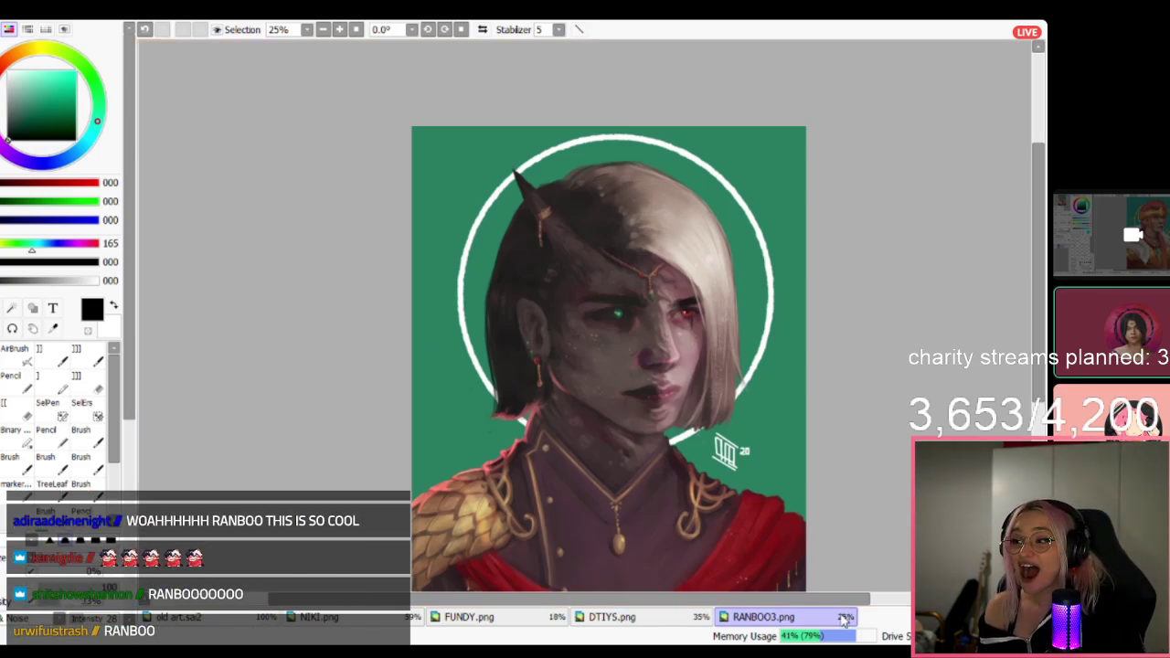
scroll(702, 448, "up", 1)
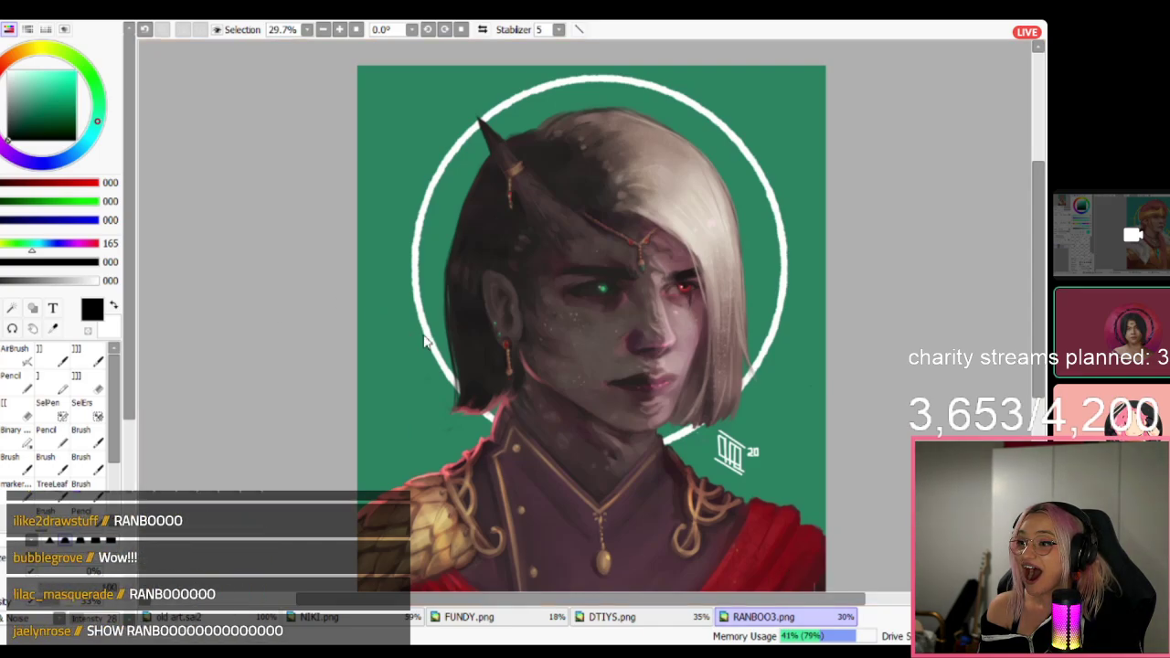
key("ctrl+w")
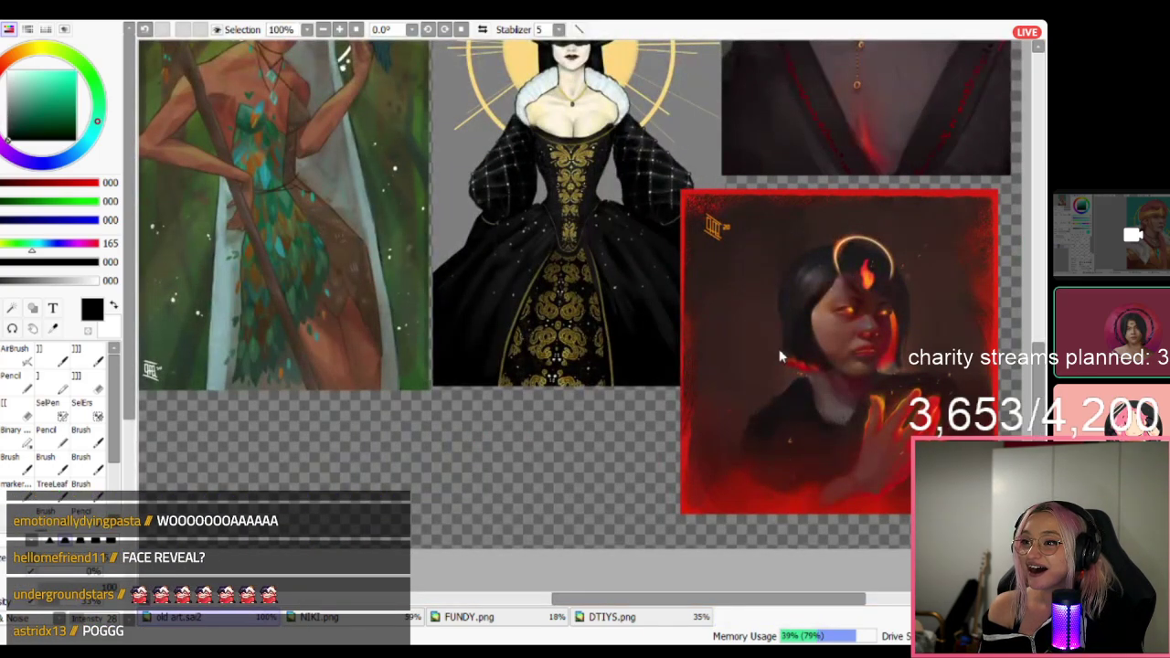
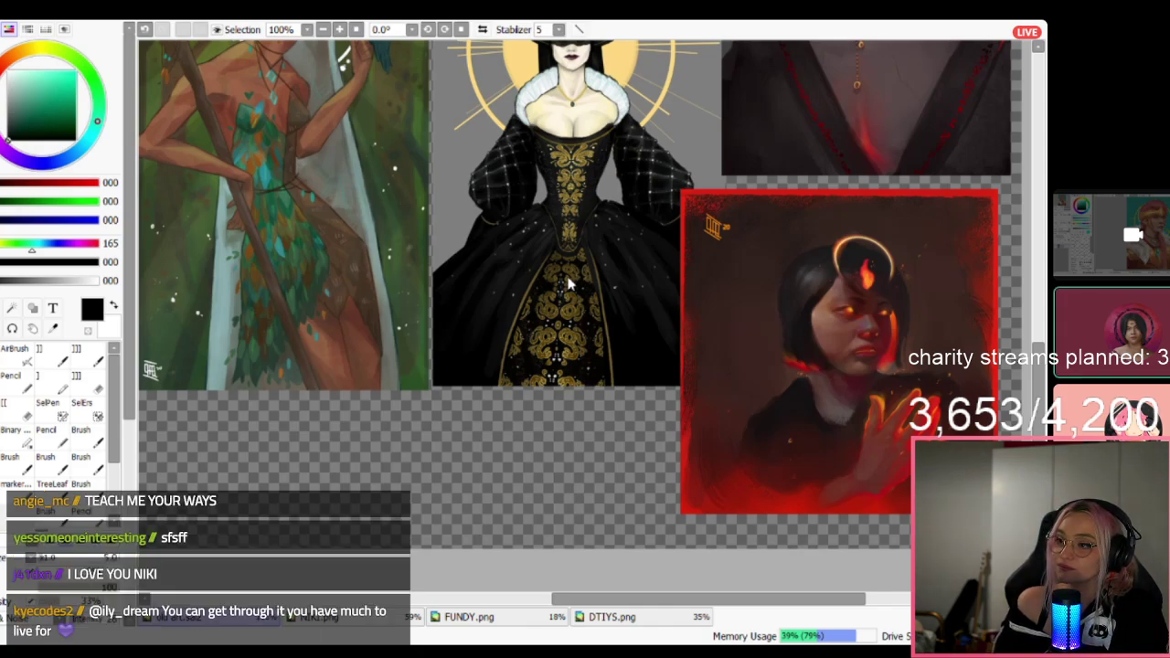
Open QUACKITY.png, view the spiked-helmet portrait at 21% zoom, and return to the old-art collage.
double_click(580, 307)
scroll(611, 290, "up", 1)
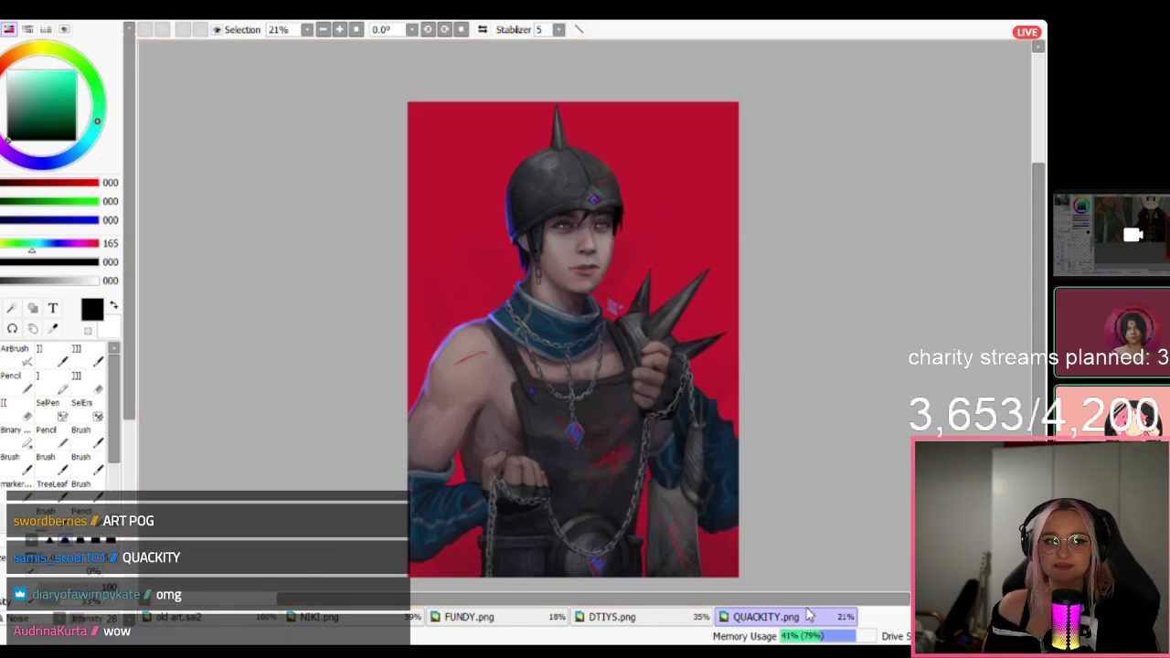
left_click(803, 621)
left_click(803, 622)
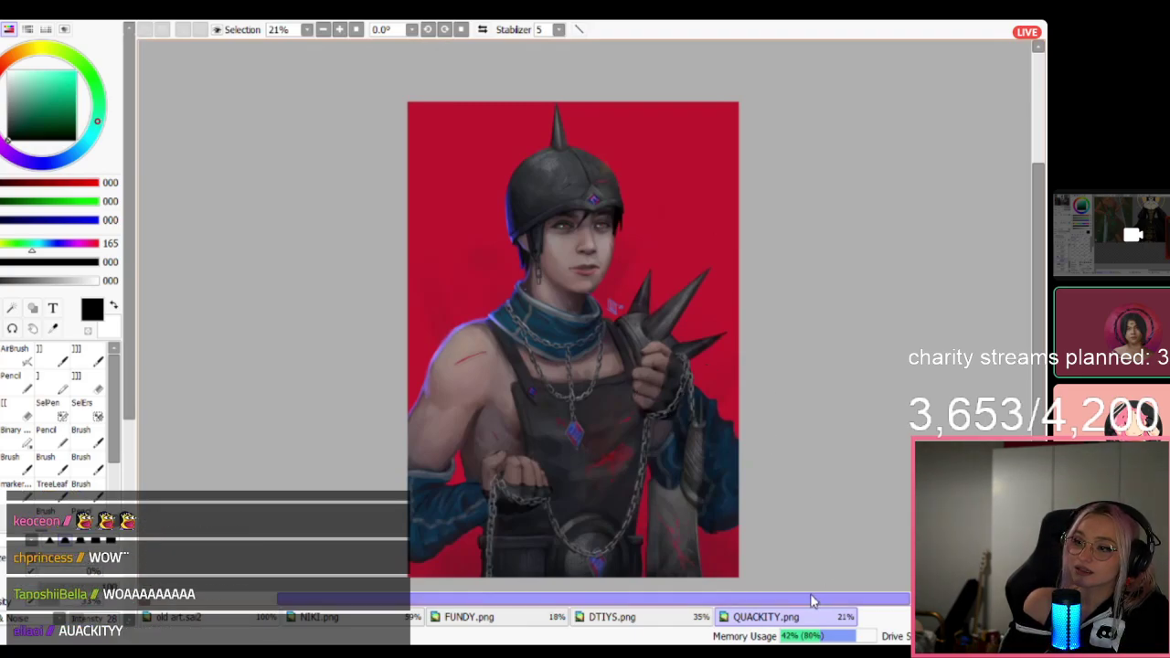
left_click(770, 625)
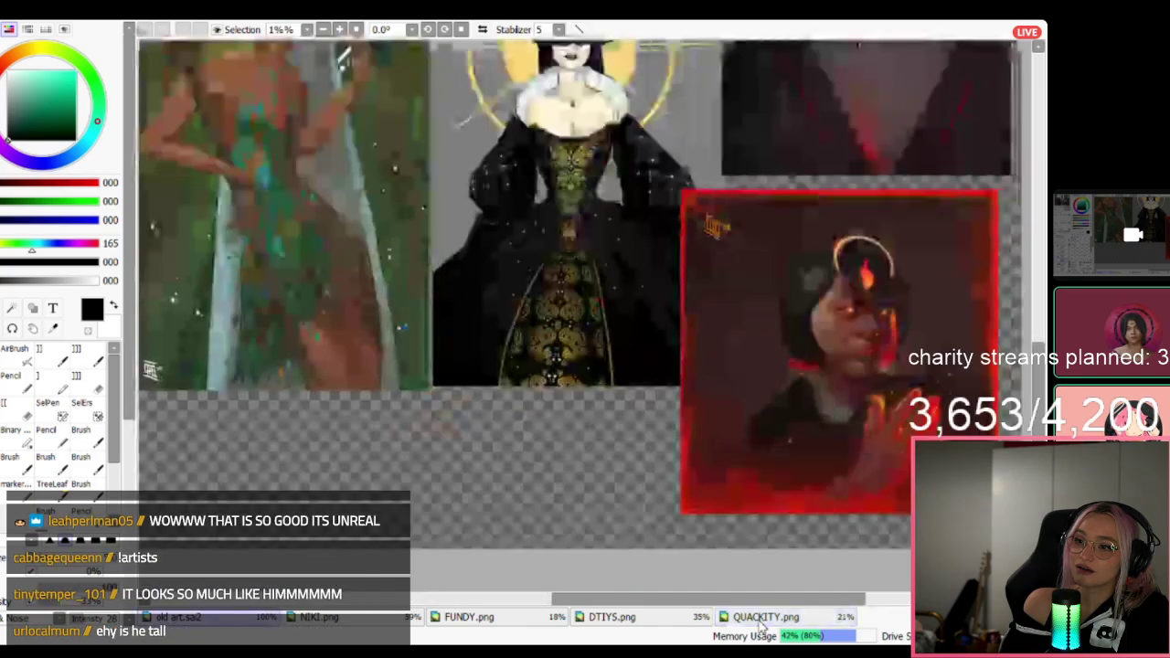
View the spiked-helmet portrait in QUACKITY.png once more and close the painting.
left_click(771, 623)
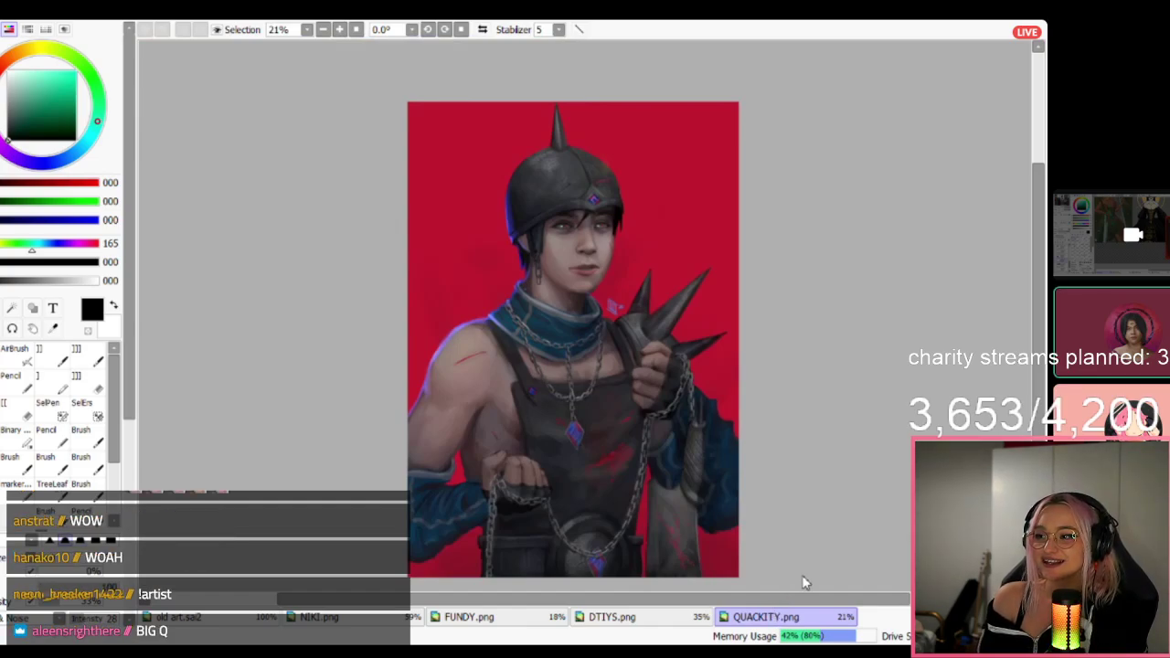
key("ctrl+w")
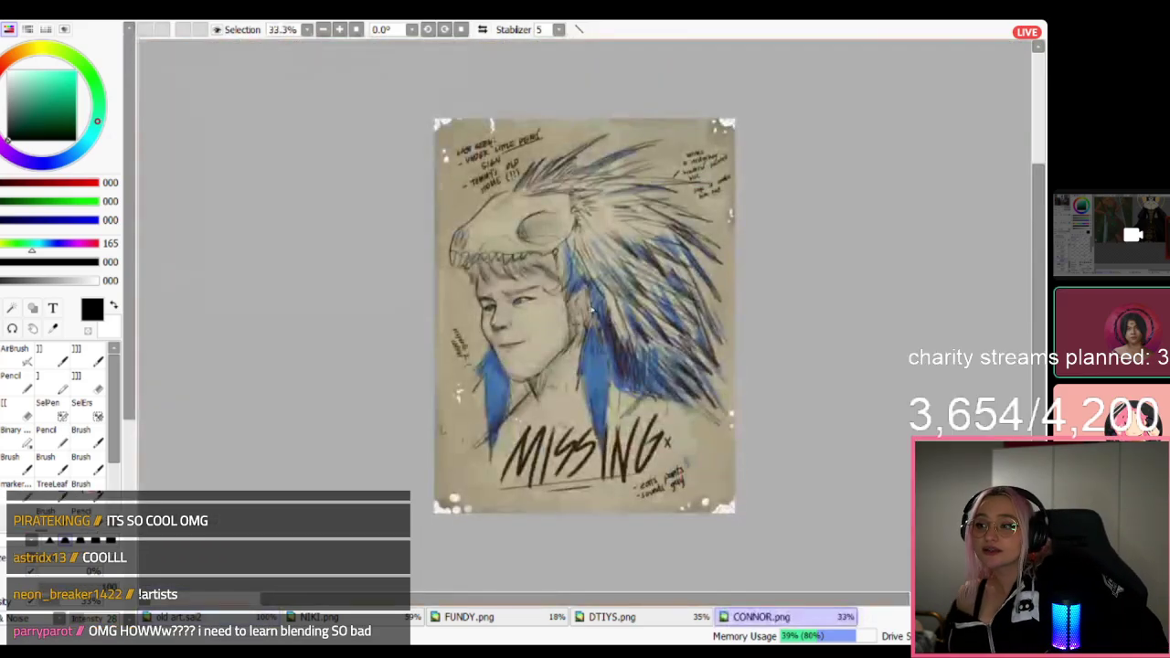
Examine the face and spiky blue headdress of the MISSING poster sketch in CONNOR.png at up to 84% zoom, and close it.
scroll(523, 312, "up", 5)
scroll(560, 301, "up", 1)
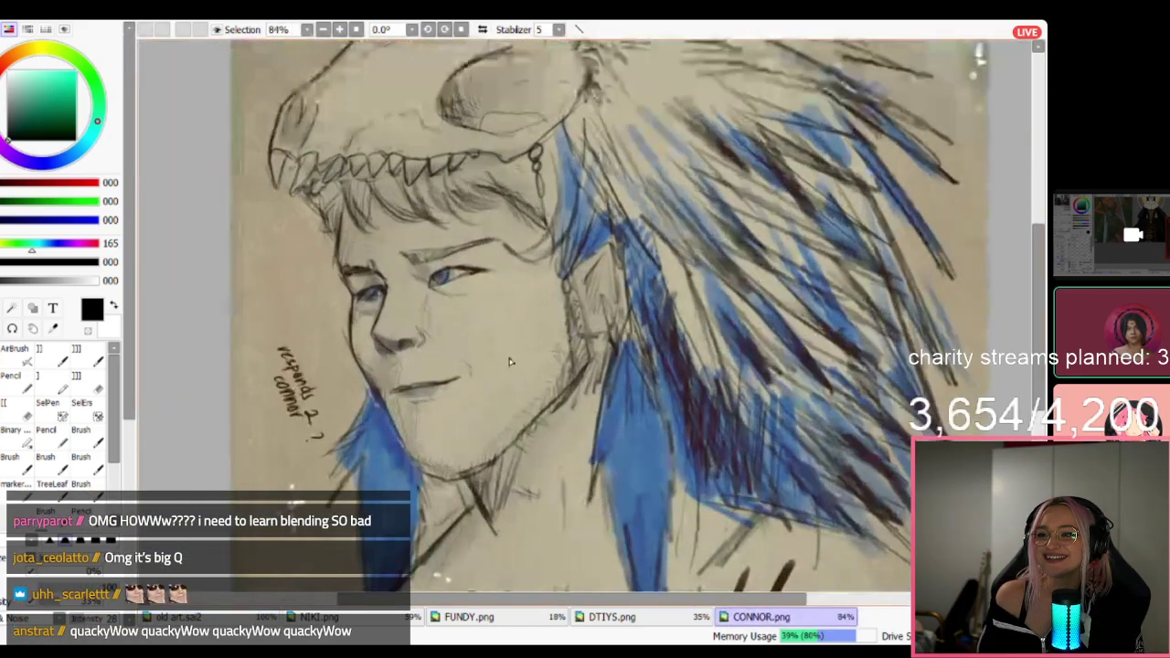
scroll(556, 296, "down", 1)
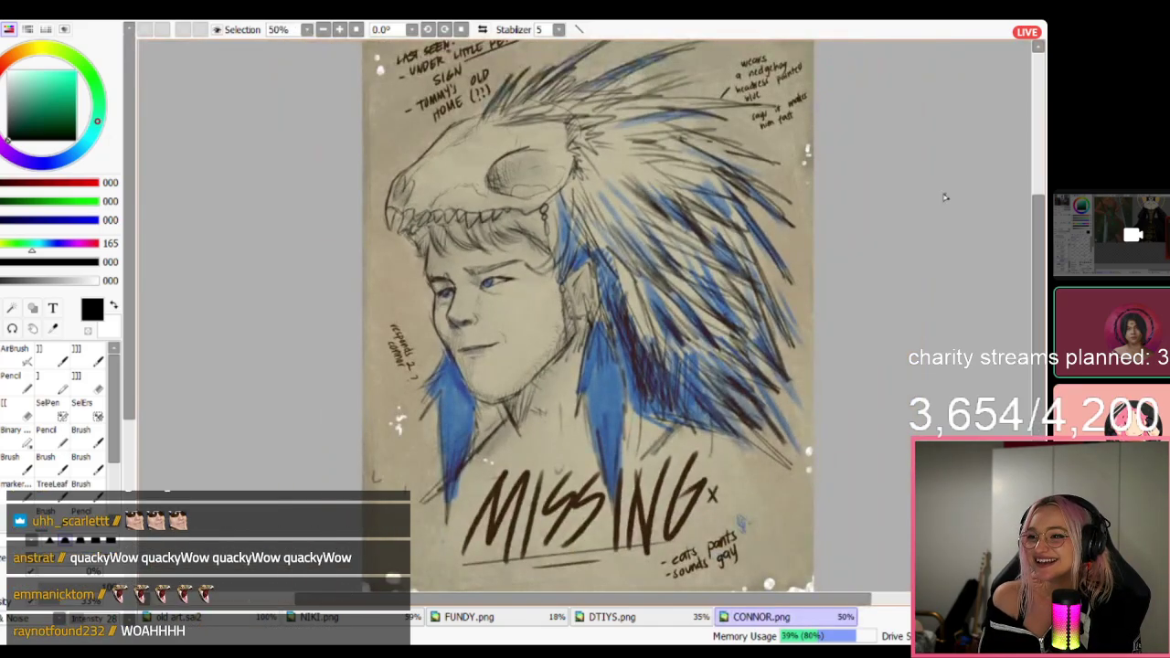
scroll(519, 240, "up", 1)
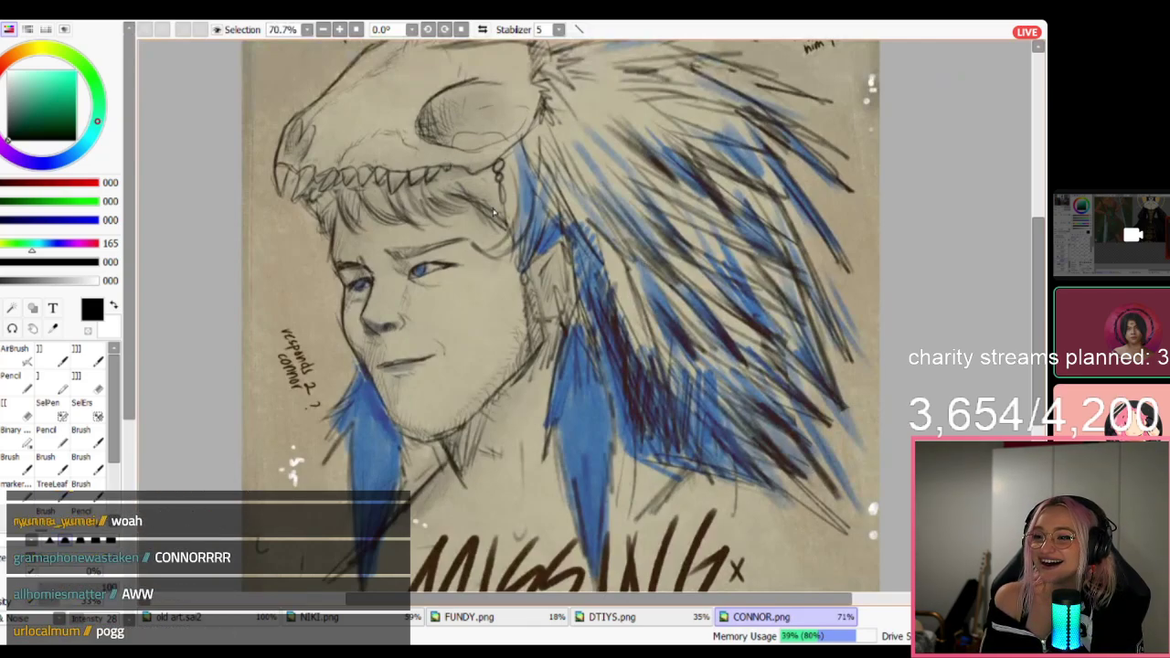
scroll(329, 228, "down", 1)
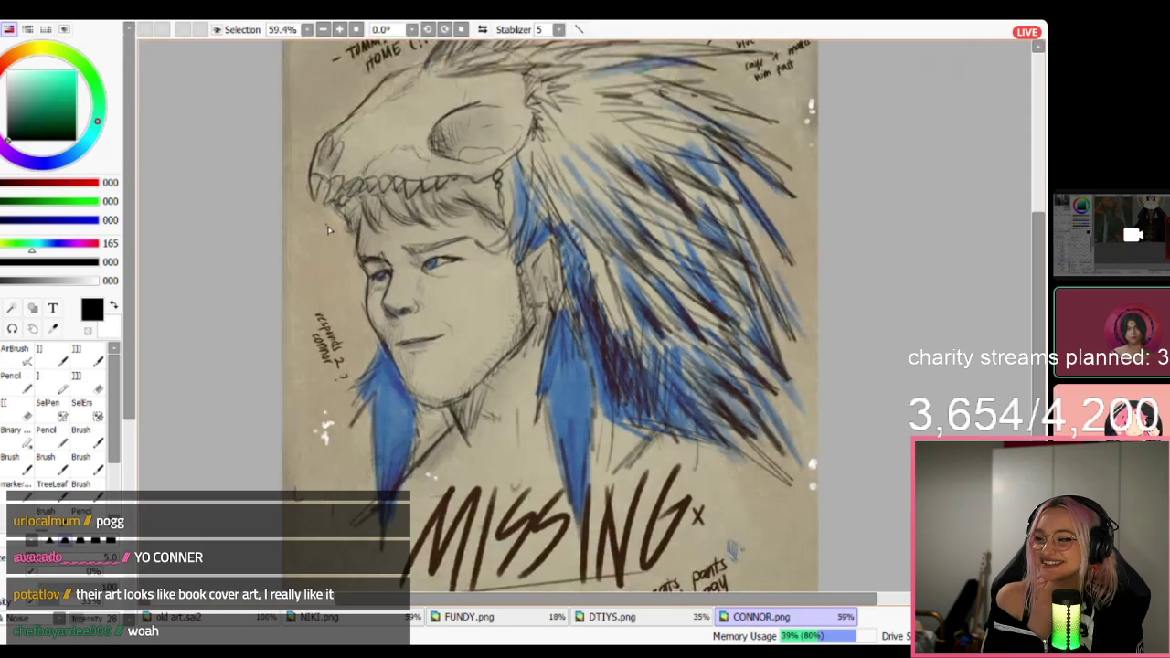
scroll(329, 229, "up", 2)
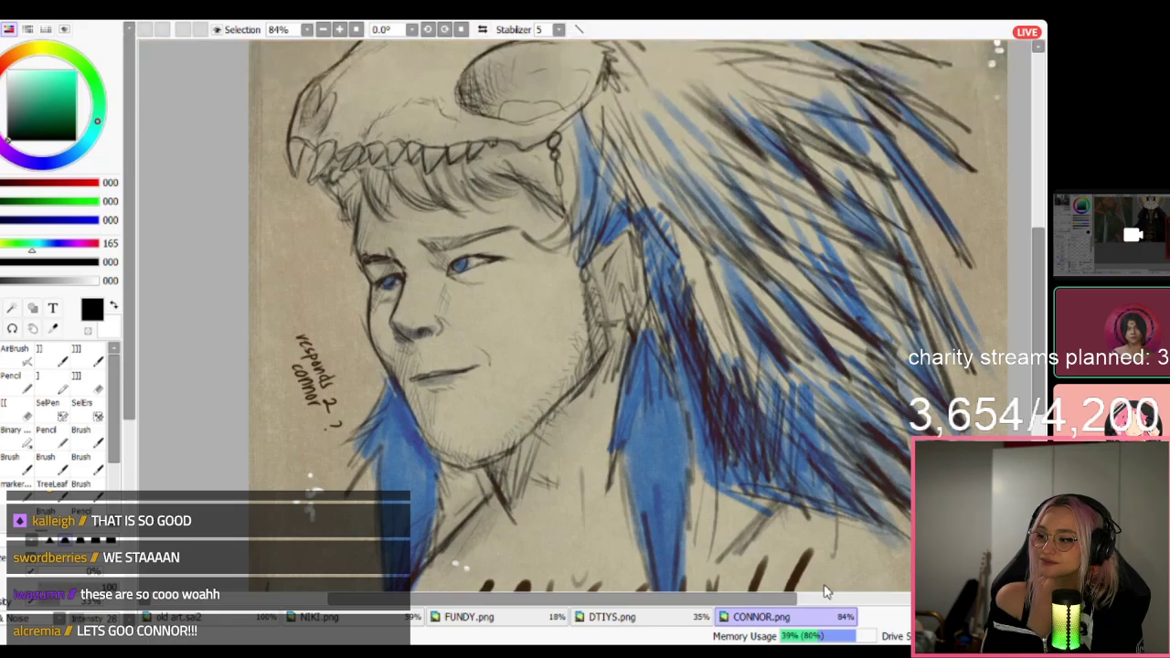
key("ctrl+w")
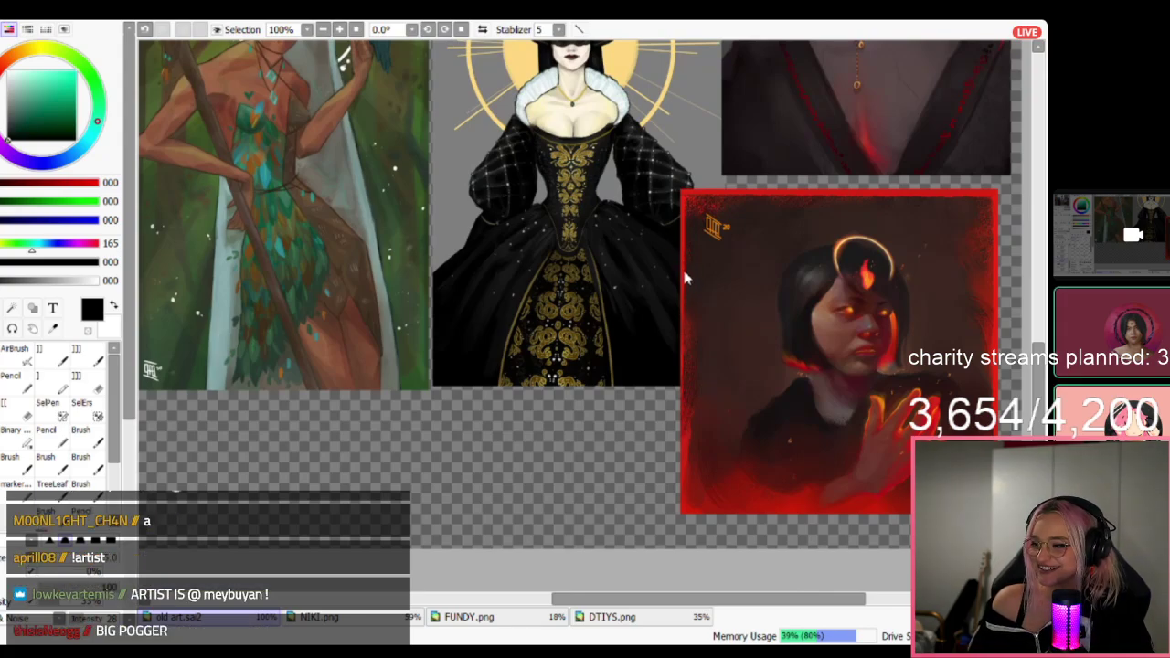
Open the torchlit hall scene with the chain-wielding and pink-haired tusked figures, and view it at up to 42% zoom.
key("ctrl+v")
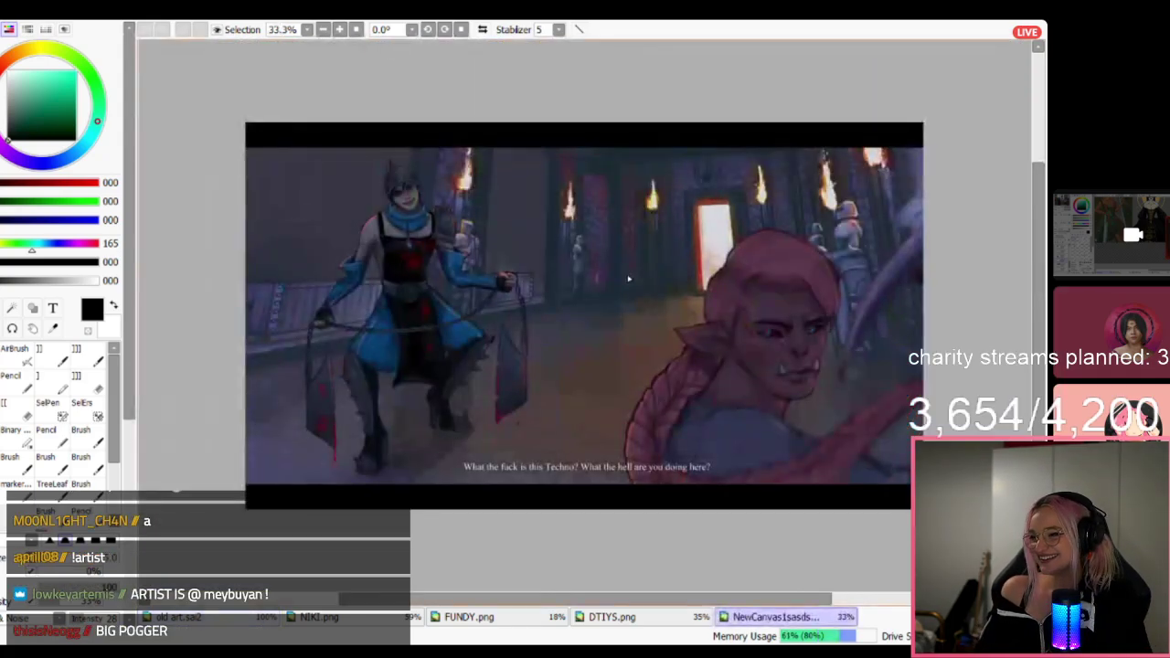
scroll(588, 233, "up", 1)
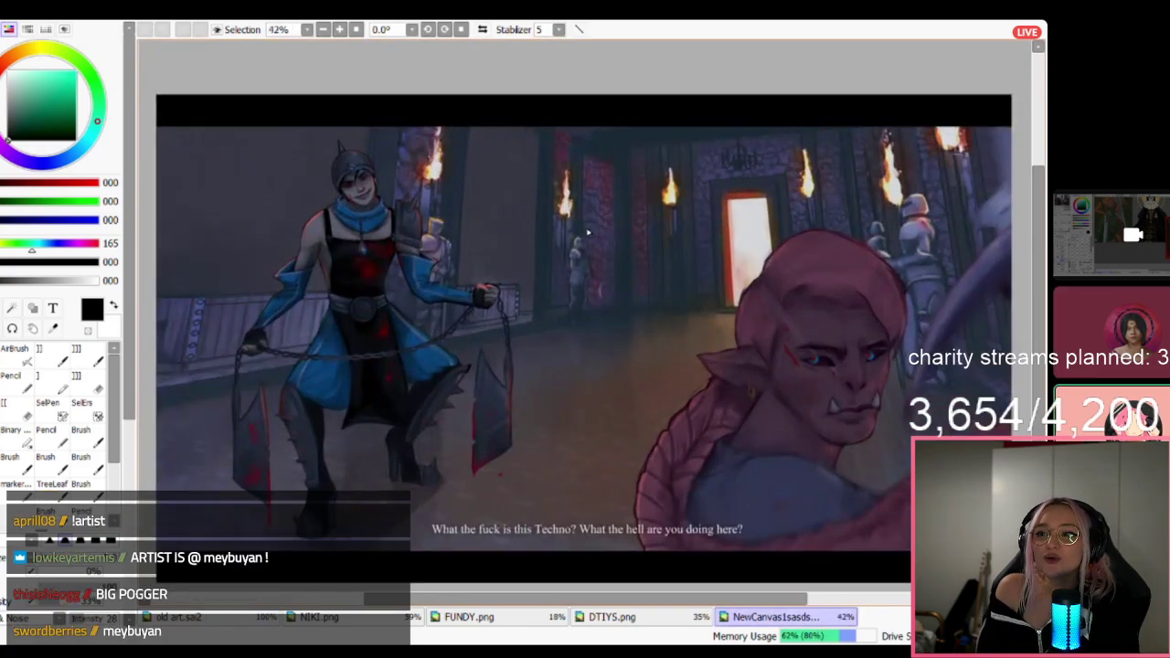
scroll(588, 232, "down", 3)
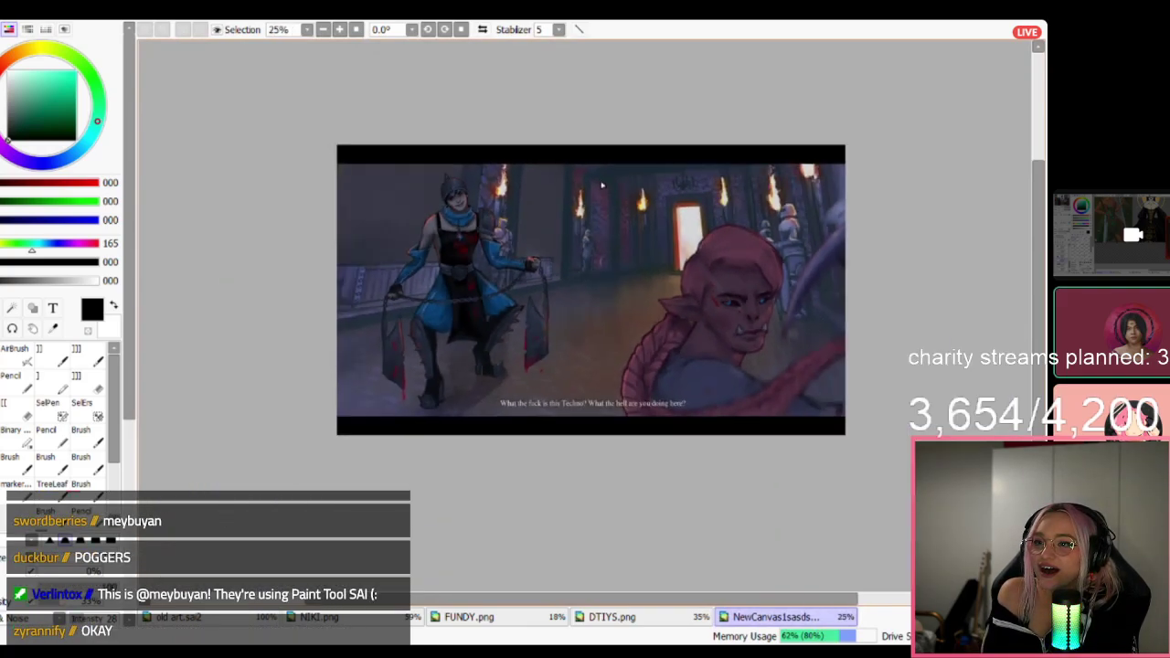
scroll(597, 200, "up", 1)
scroll(597, 201, "up", 1)
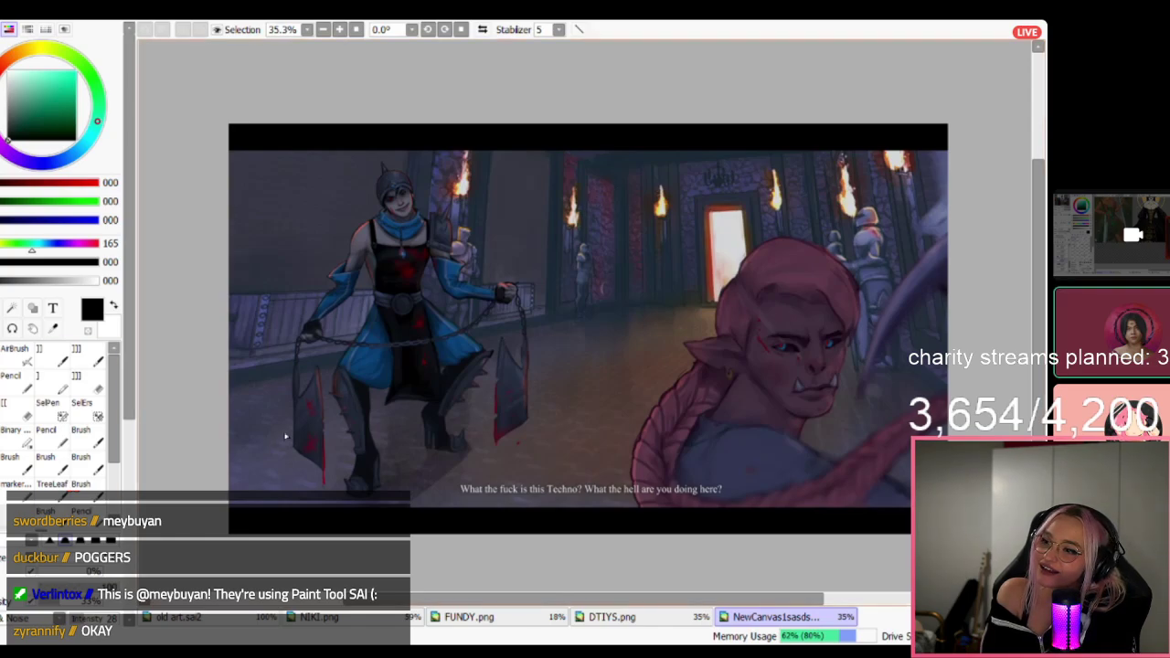
scroll(759, 395, "up", 1)
Show the torchlit hall without its two characters and examine the background at 25% to 35.3% zoom.
scroll(625, 338, "down", 3)
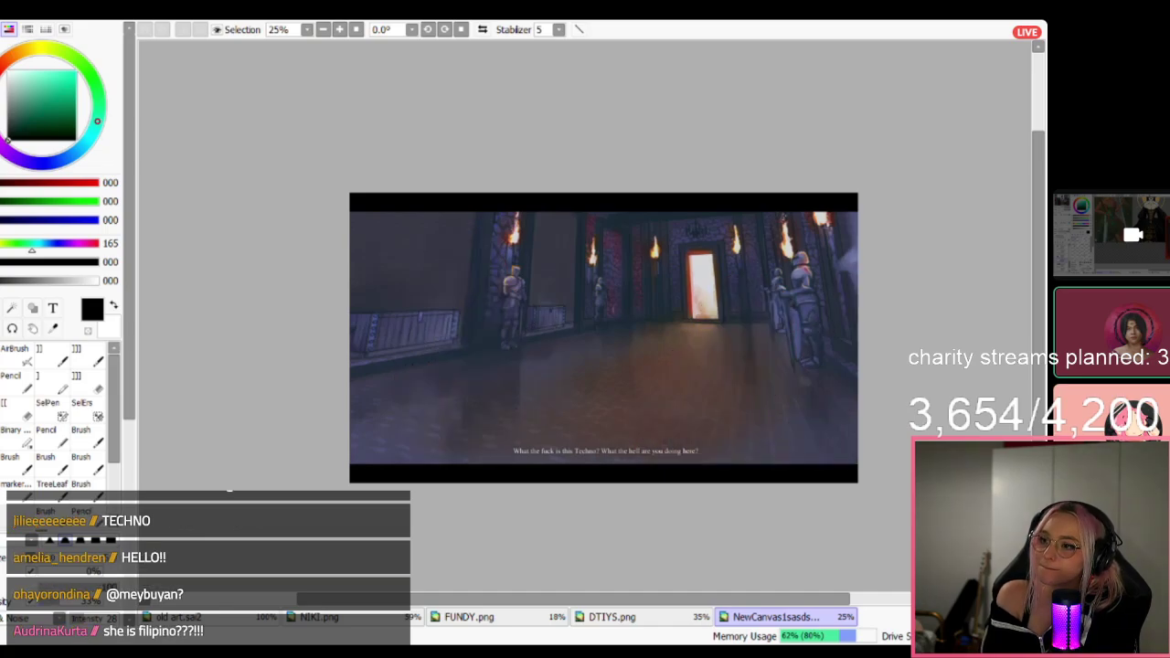
scroll(501, 338, "up", 4)
scroll(497, 316, "down", 6)
scroll(684, 263, "up", 4)
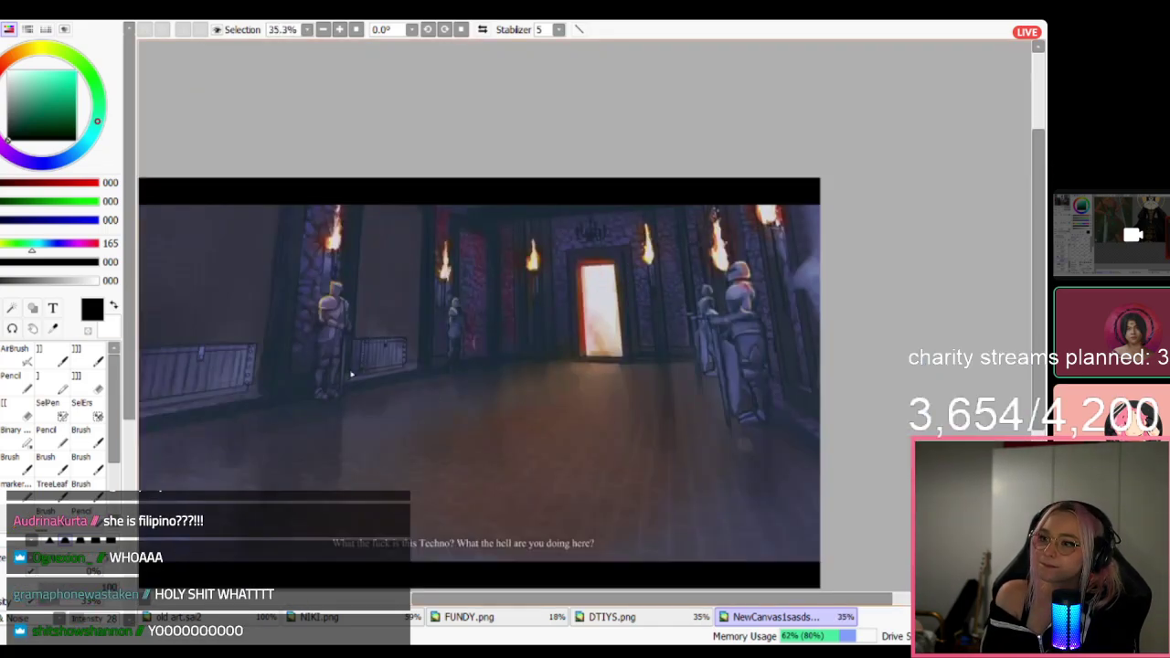
scroll(652, 384, "down", 3)
scroll(522, 444, "up", 4)
scroll(522, 445, "down", 2)
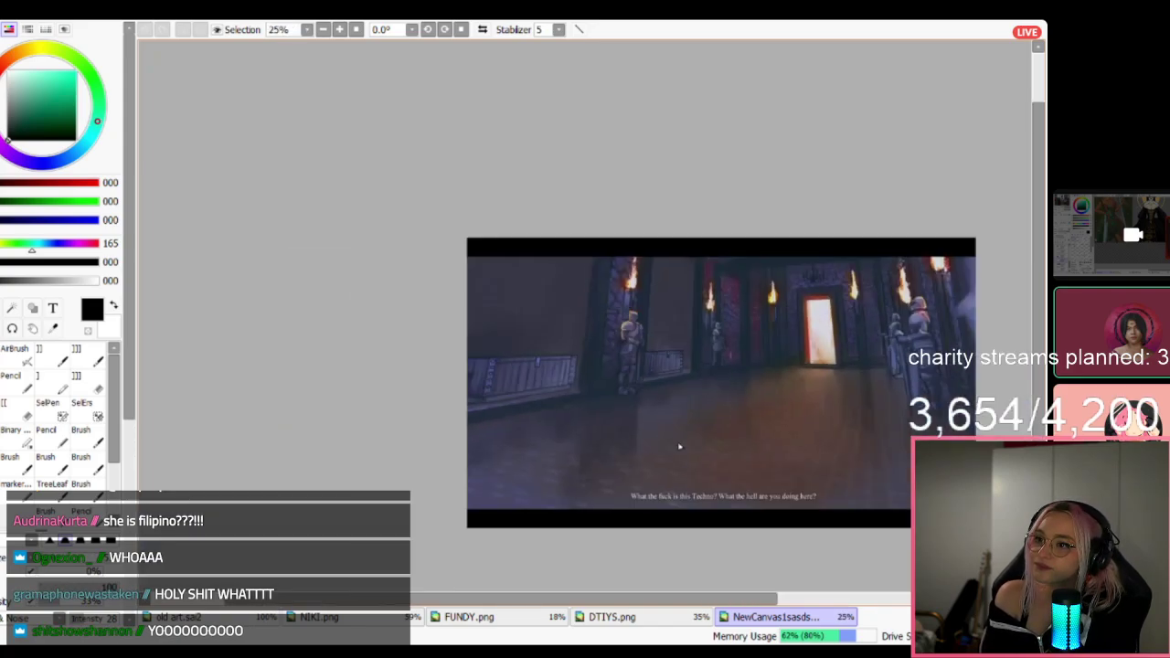
scroll(808, 410, "up", 1)
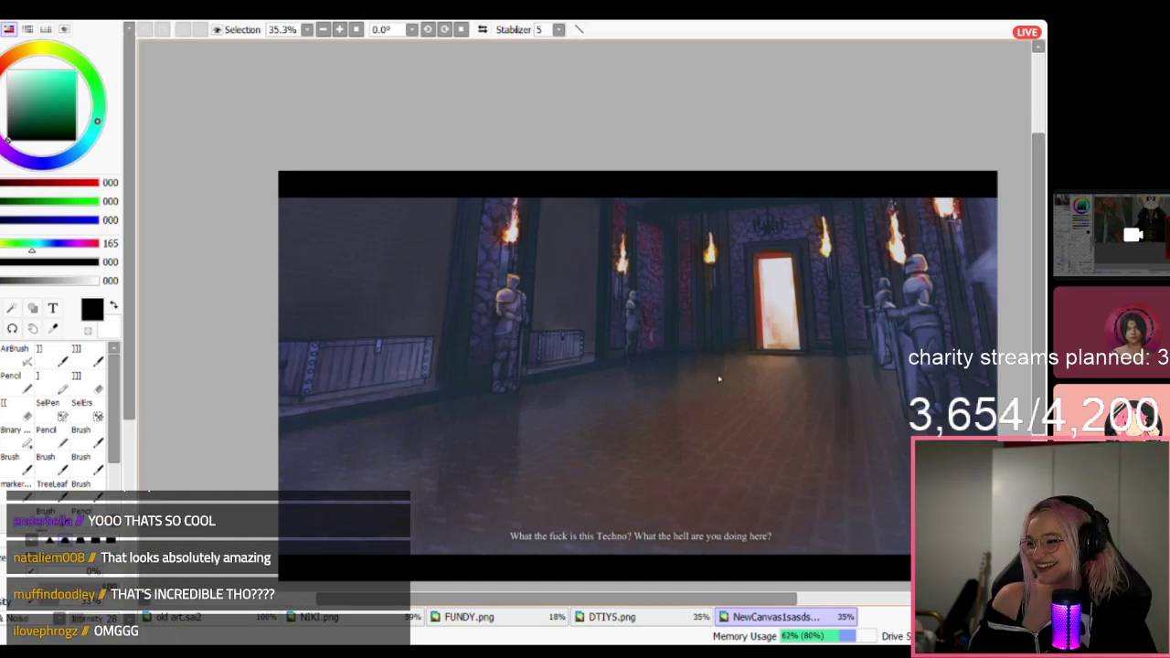
scroll(721, 382, "down", 1)
Bring back the blue-clad chain-wielding figure in the hall scene and examine its outfit and weapons at up to 70.7% zoom.
left_click_drag(701, 594, 733, 596)
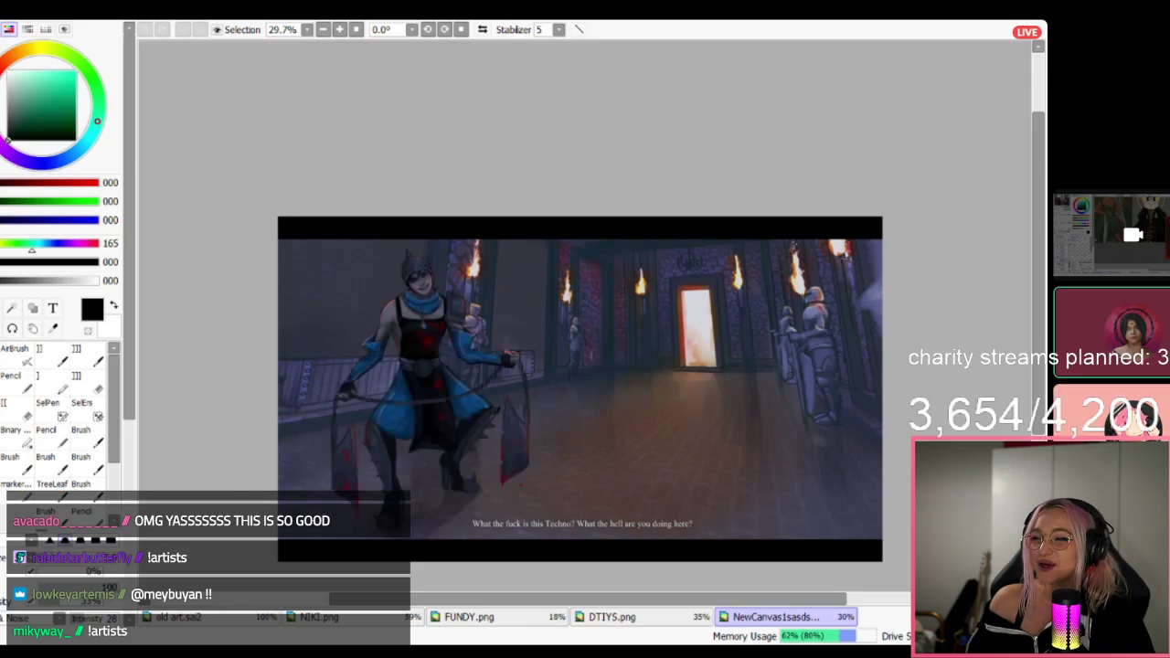
scroll(282, 366, "up", 1)
scroll(320, 325, "down", 2)
scroll(390, 384, "up", 1)
scroll(393, 382, "up", 5)
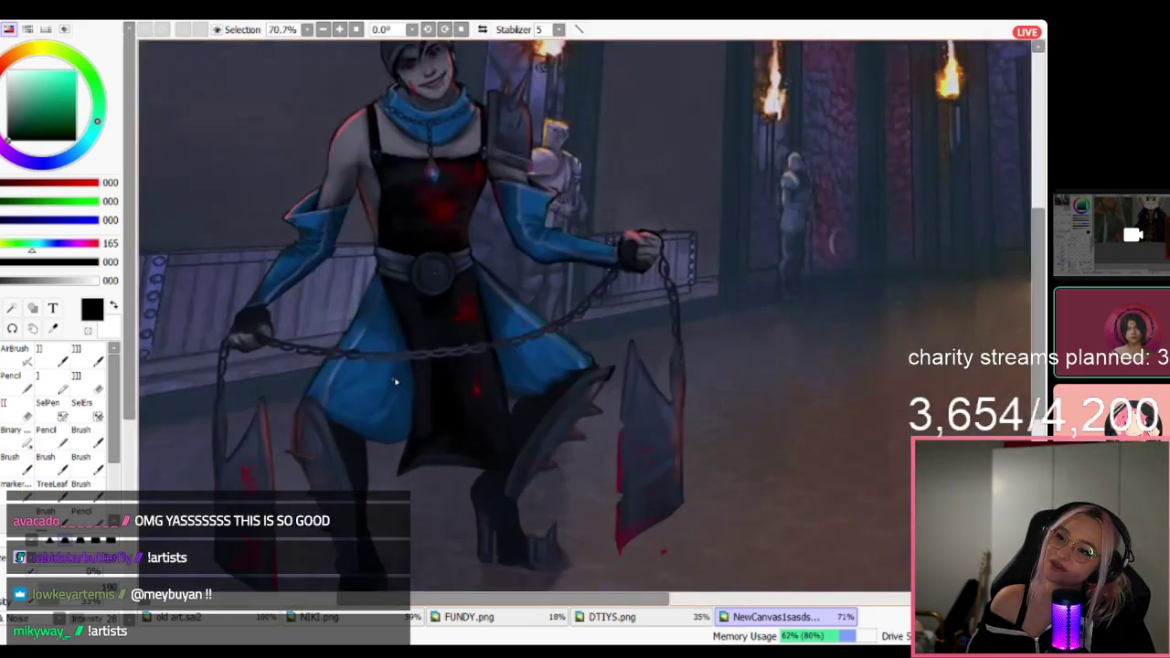
scroll(394, 382, "down", 5)
scroll(418, 302, "up", 4)
scroll(418, 322, "down", 3)
scroll(416, 335, "up", 3)
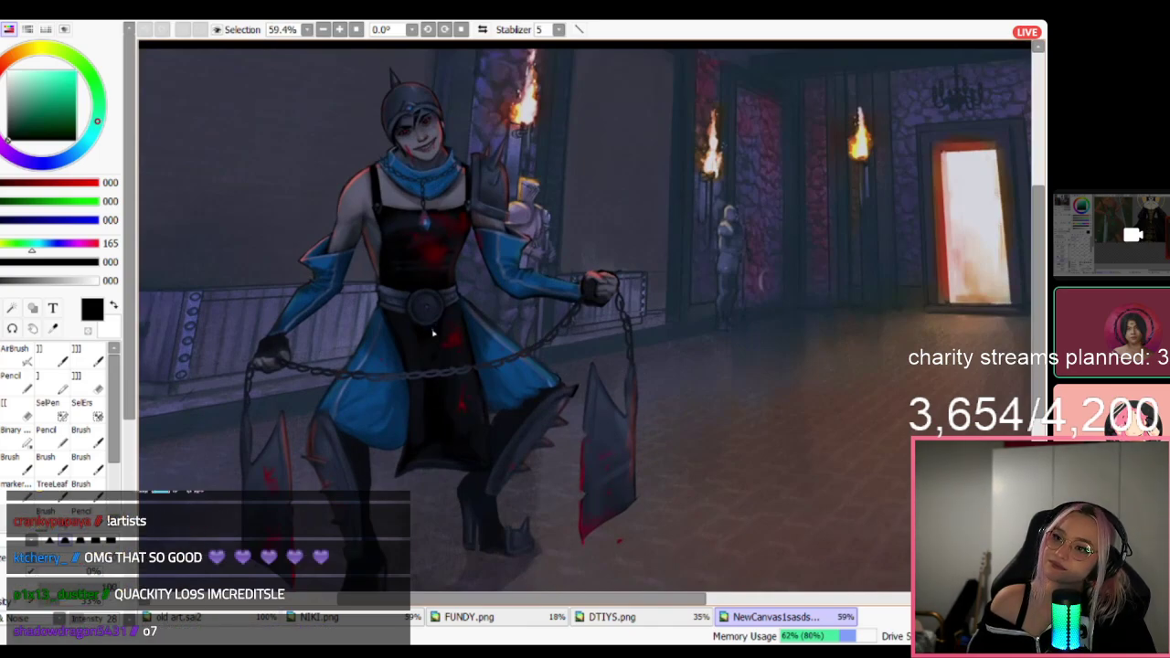
scroll(433, 334, "down", 1)
scroll(433, 334, "down", 1)
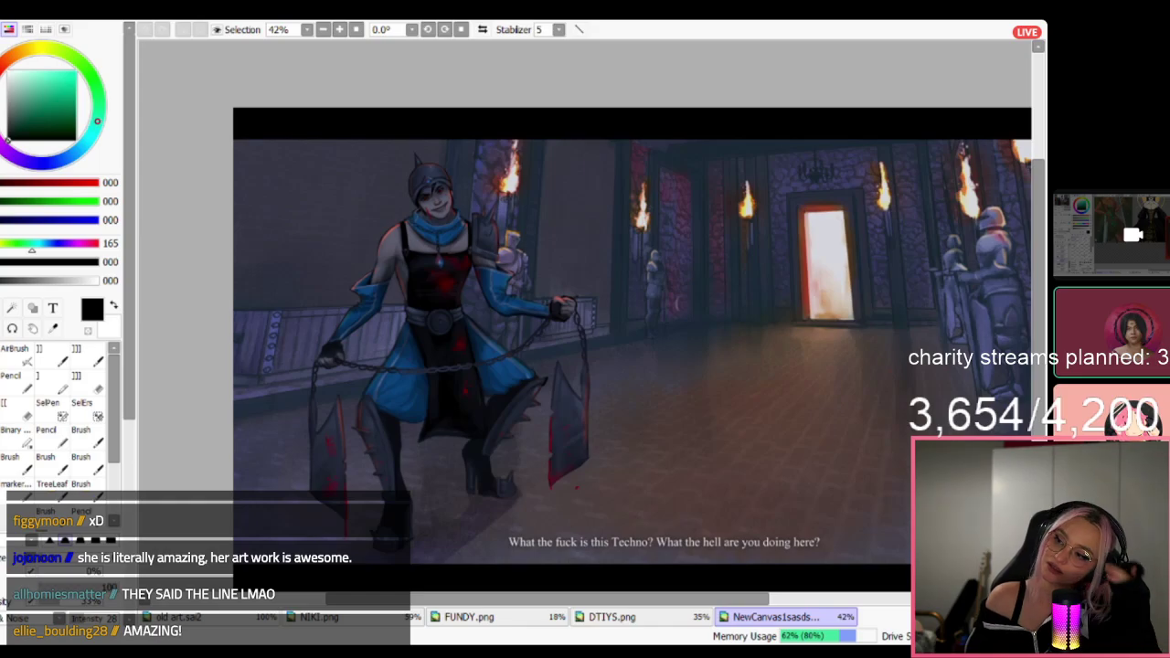
scroll(794, 397, "down", 3)
scroll(796, 388, "up", 4)
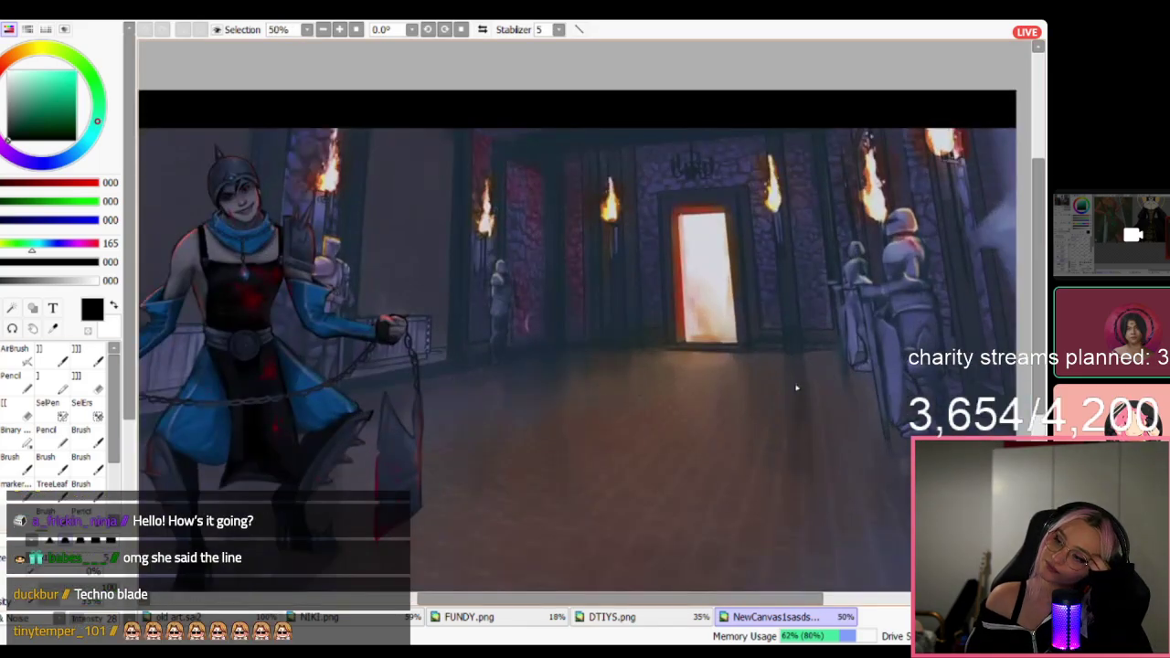
scroll(797, 387, "down", 2)
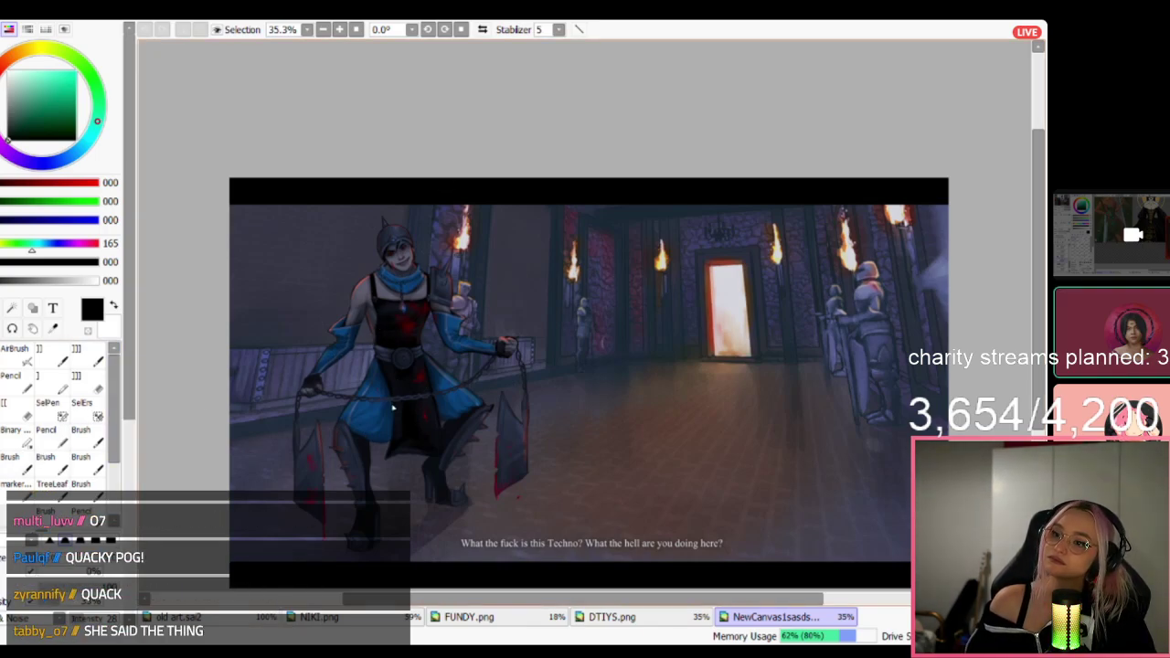
Restore the pink-haired tusked figure in the foreground of the hall scene and close the painting.
key("ctrl+z")
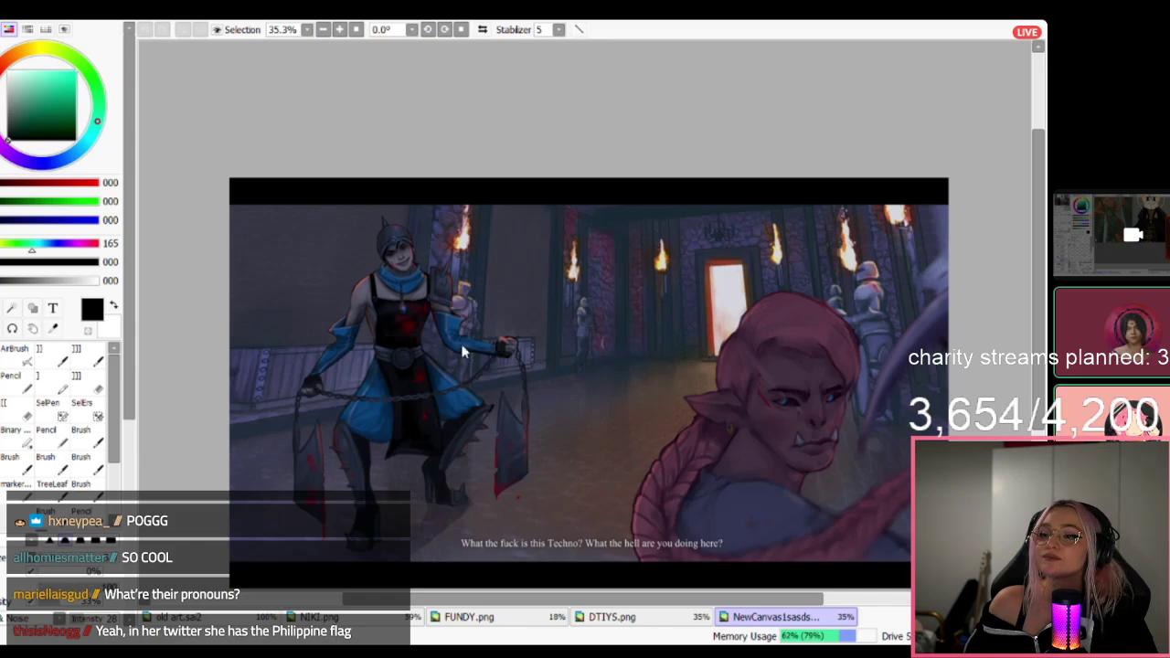
key("ctrl+w")
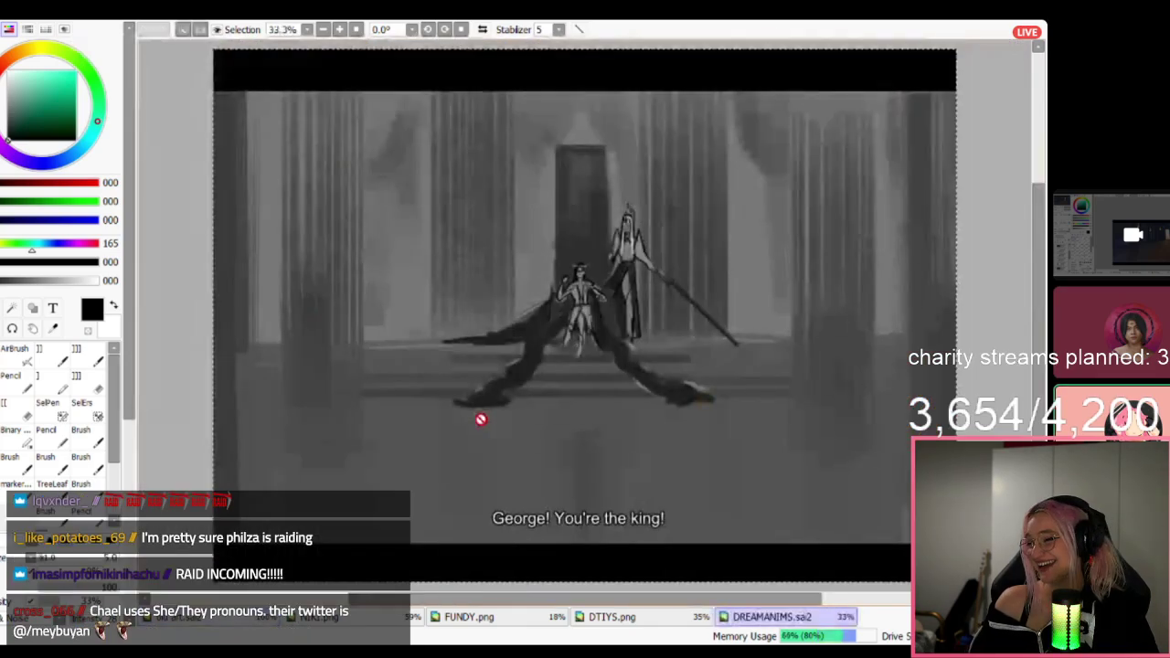
View the greyscale throne-room frame in DREAMANIMS.sai2 at 29.7% zoom and close the file.
scroll(564, 300, "down", 1)
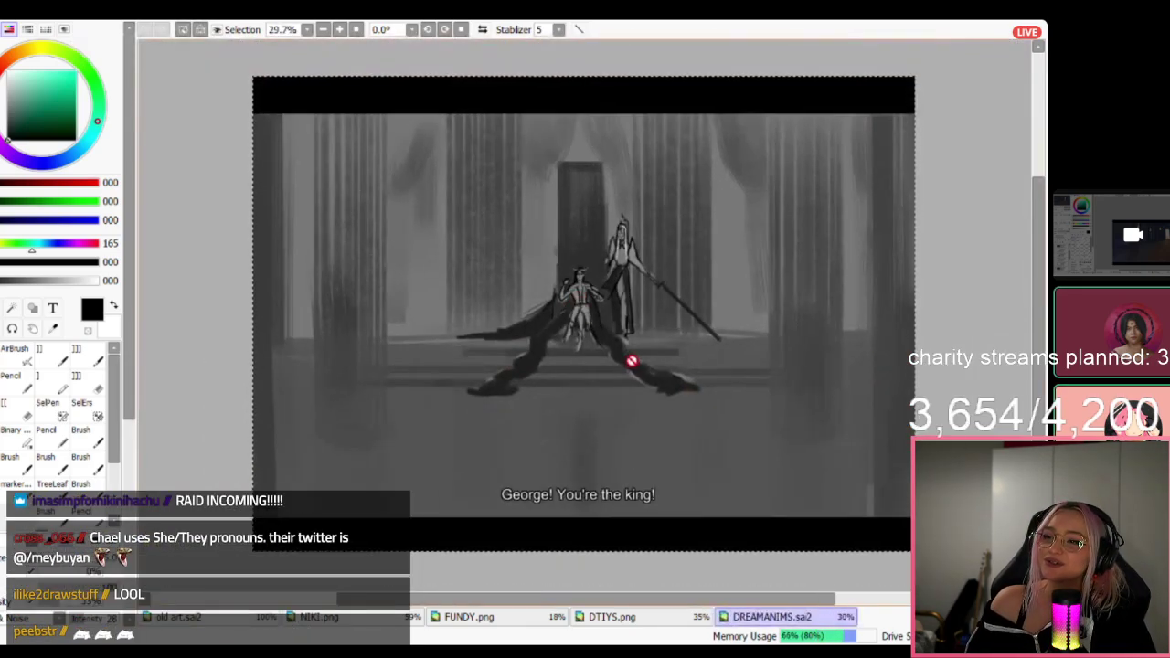
scroll(641, 311, "up", 1)
scroll(619, 312, "down", 1)
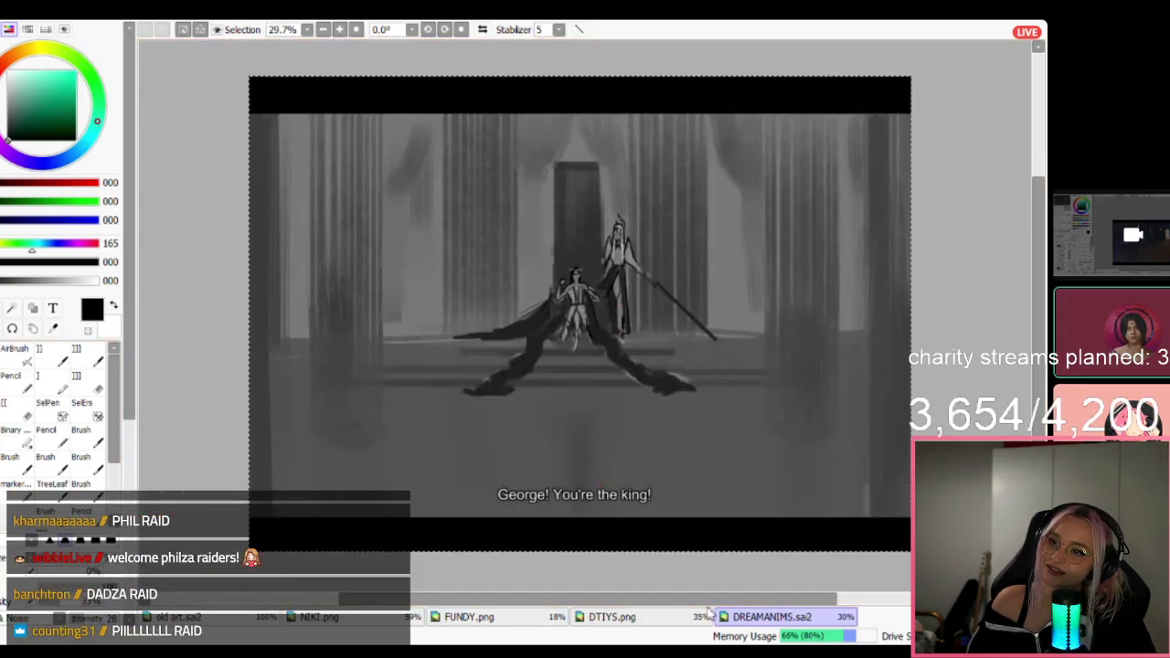
key("ctrl+w")
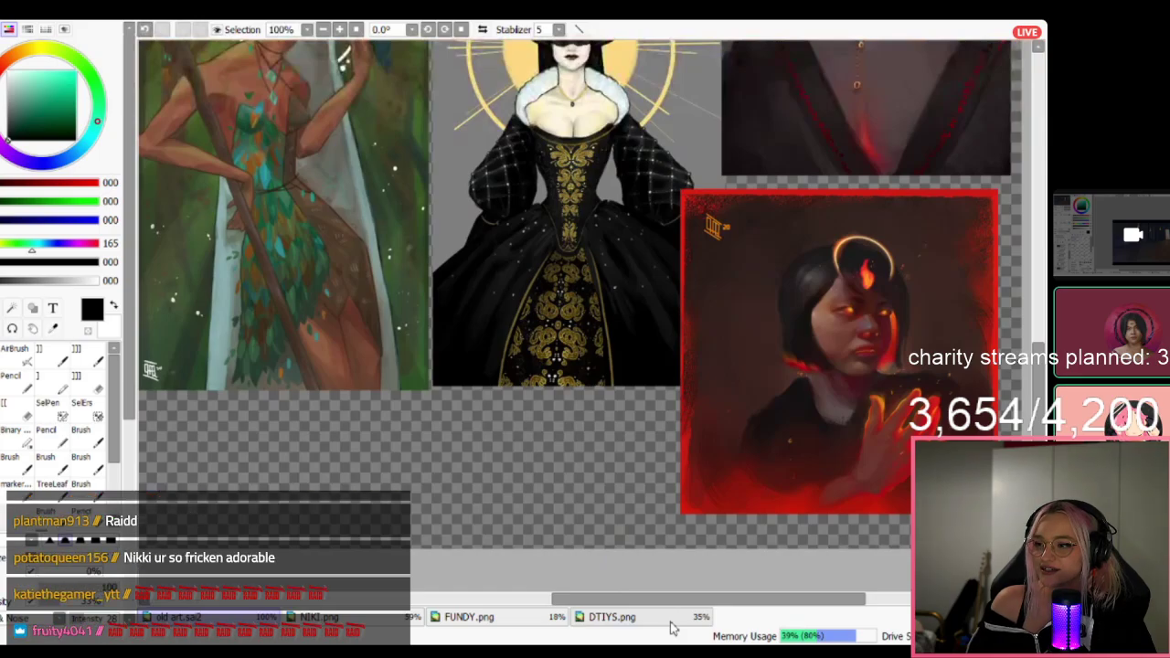
Review the old-art collage at 70.7% zoom, and show DTIYS.png, FUNDY.png and NIKI.png one after another.
scroll(365, 487, "down", 2)
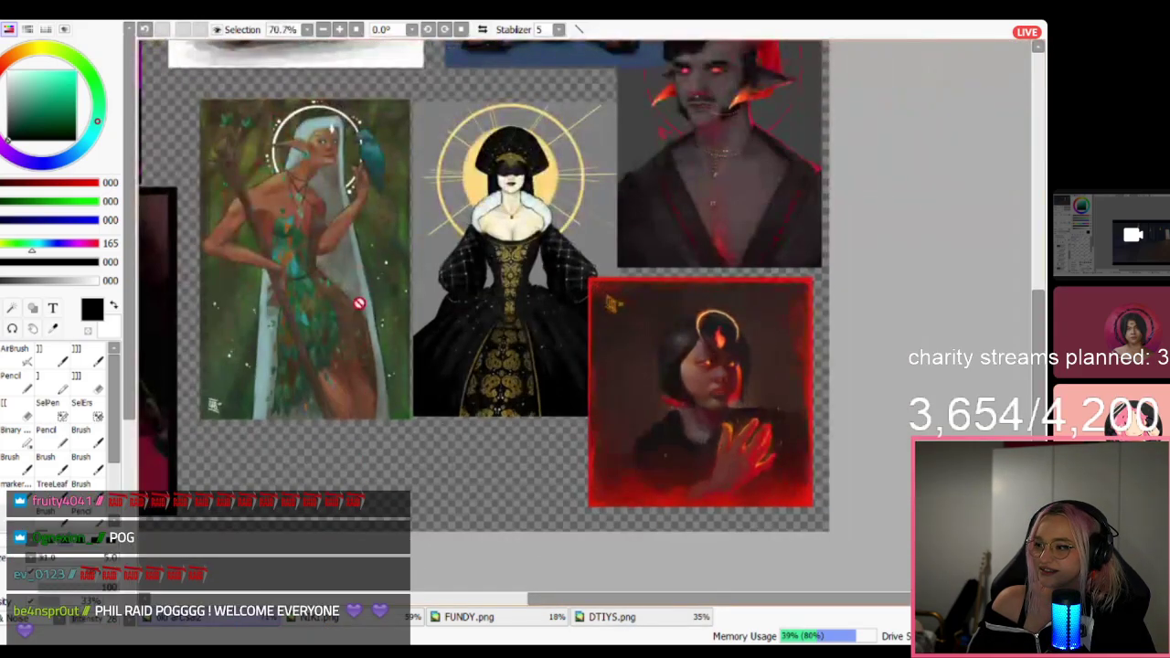
left_click_drag(291, 220, 303, 256)
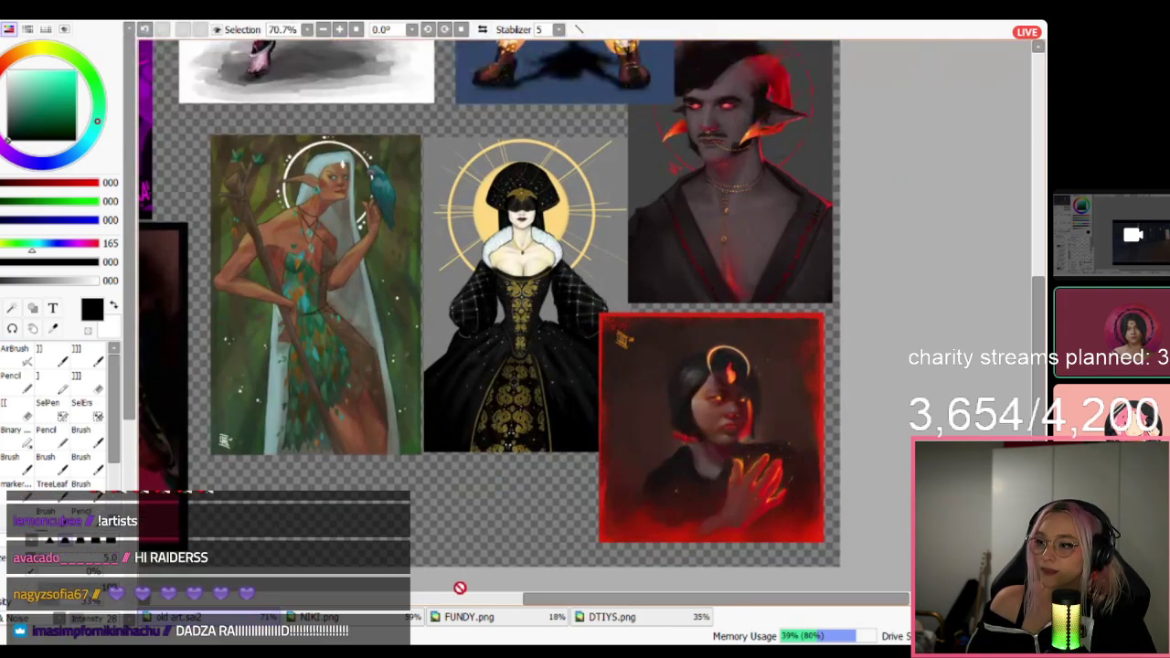
left_click(529, 618)
left_click(617, 619)
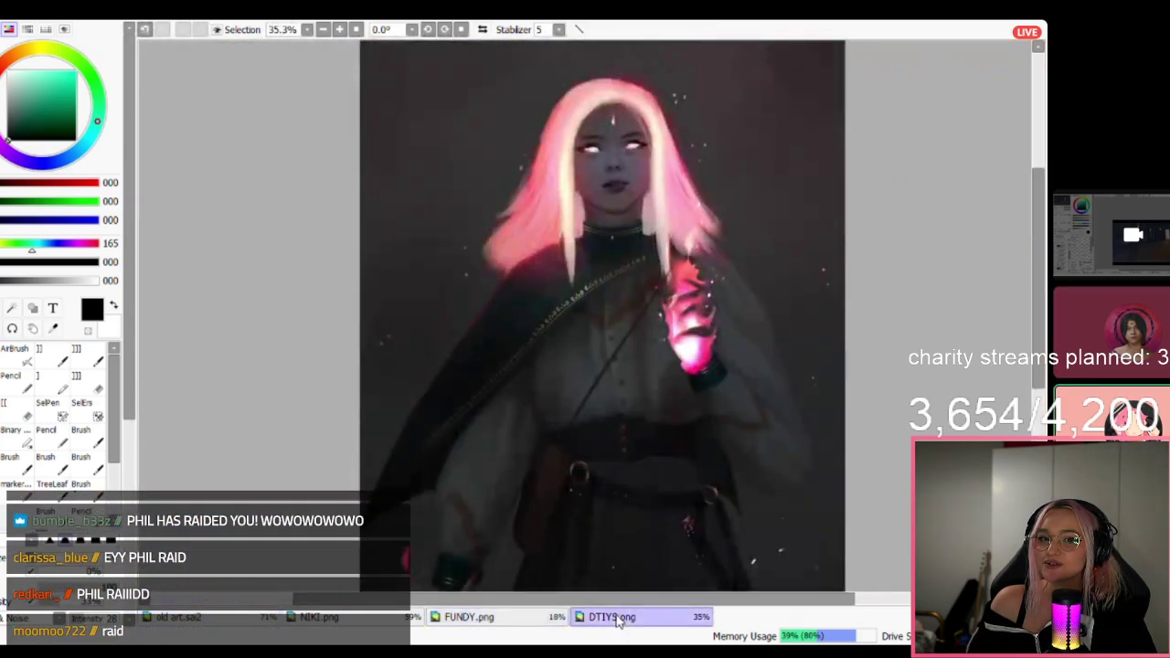
left_click(546, 619)
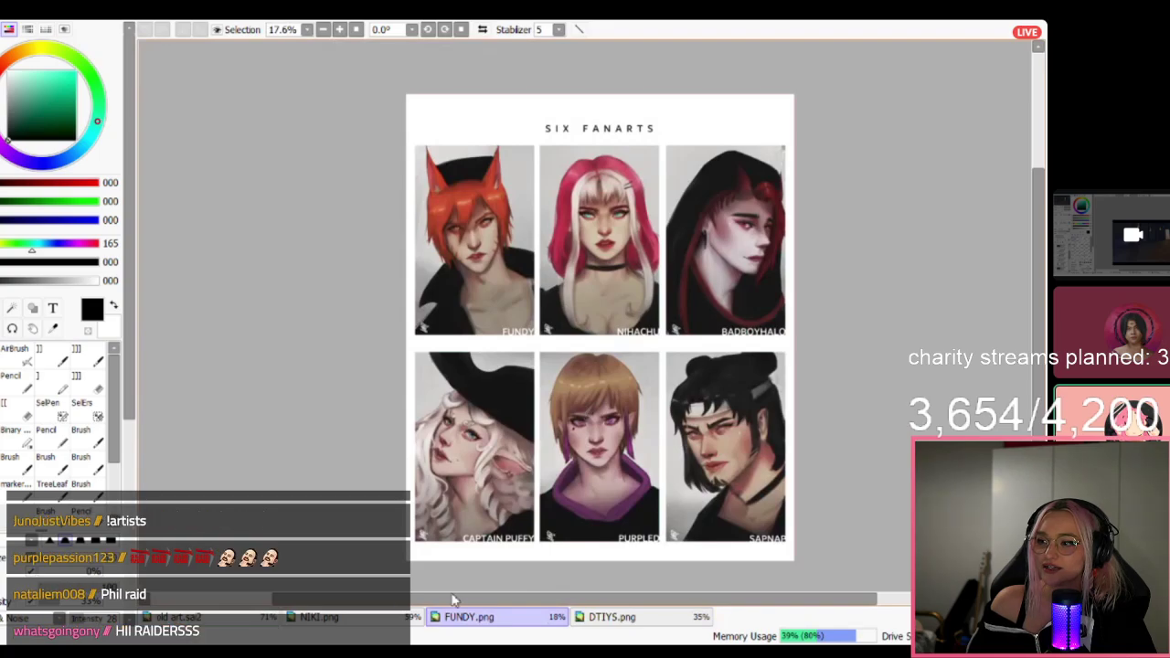
left_click(416, 619)
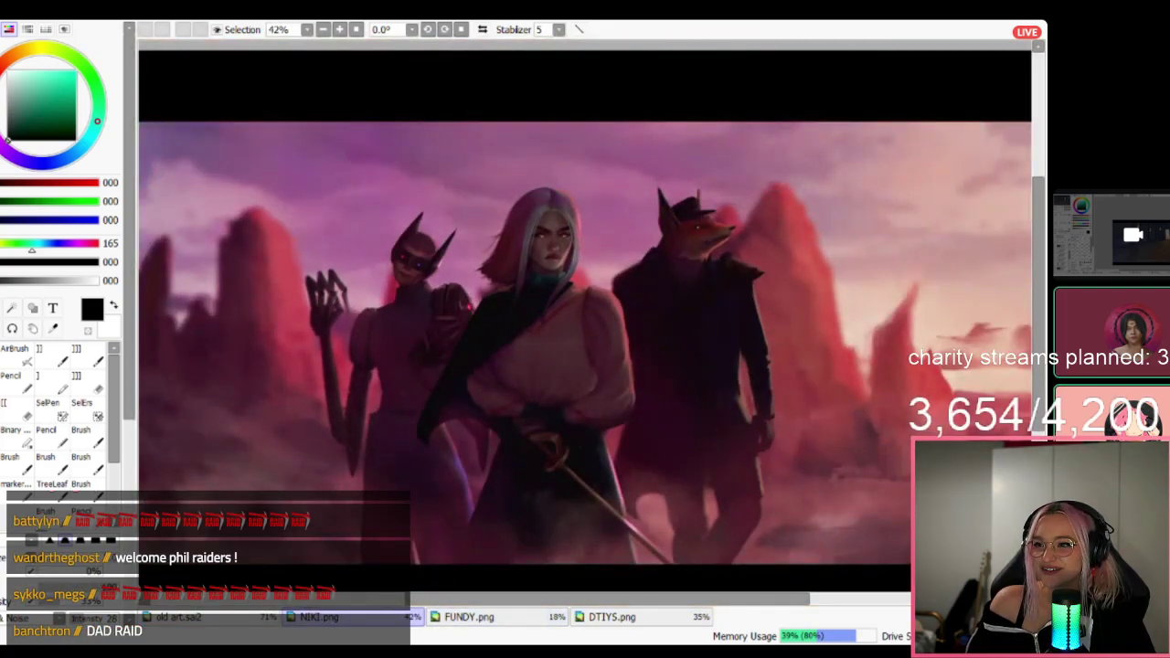
Open the winged-embrace and purple dragon-fight paintings, view the dragon fight, and switch back to the winged-embrace painting.
double_click(674, 209)
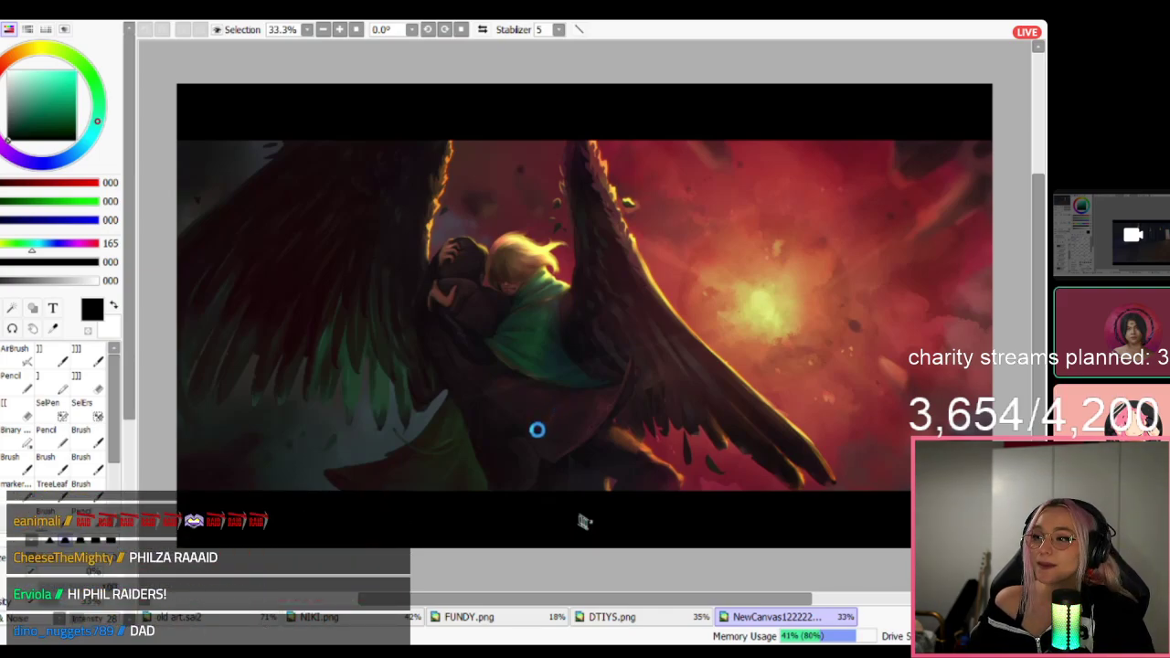
left_click(887, 617)
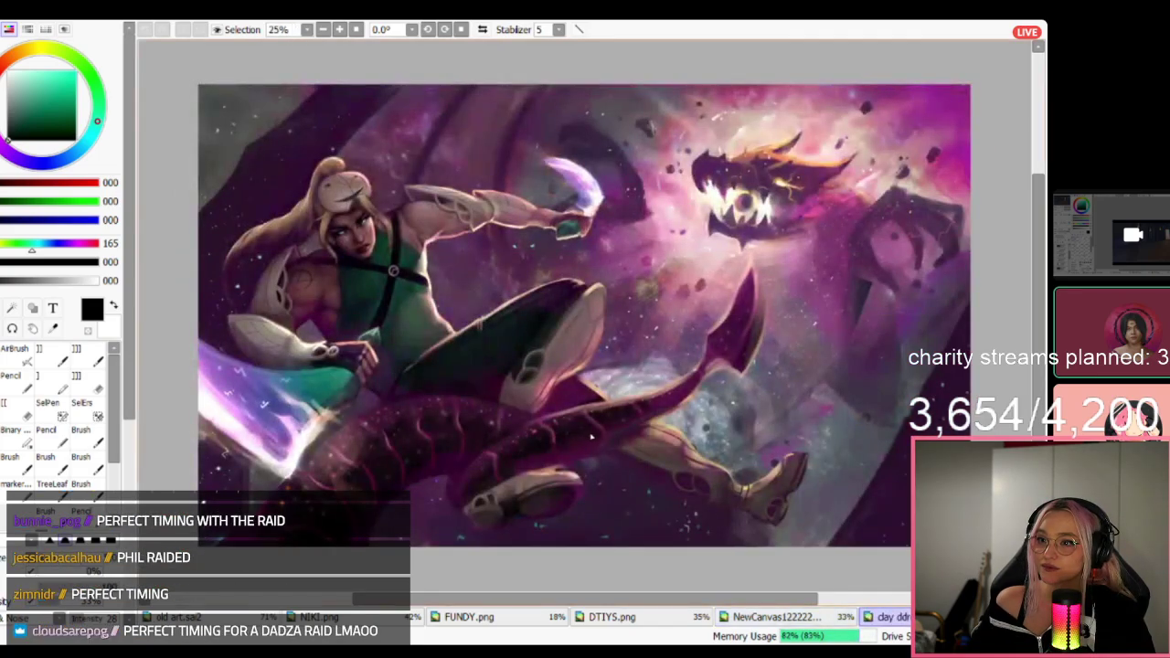
left_click(792, 618)
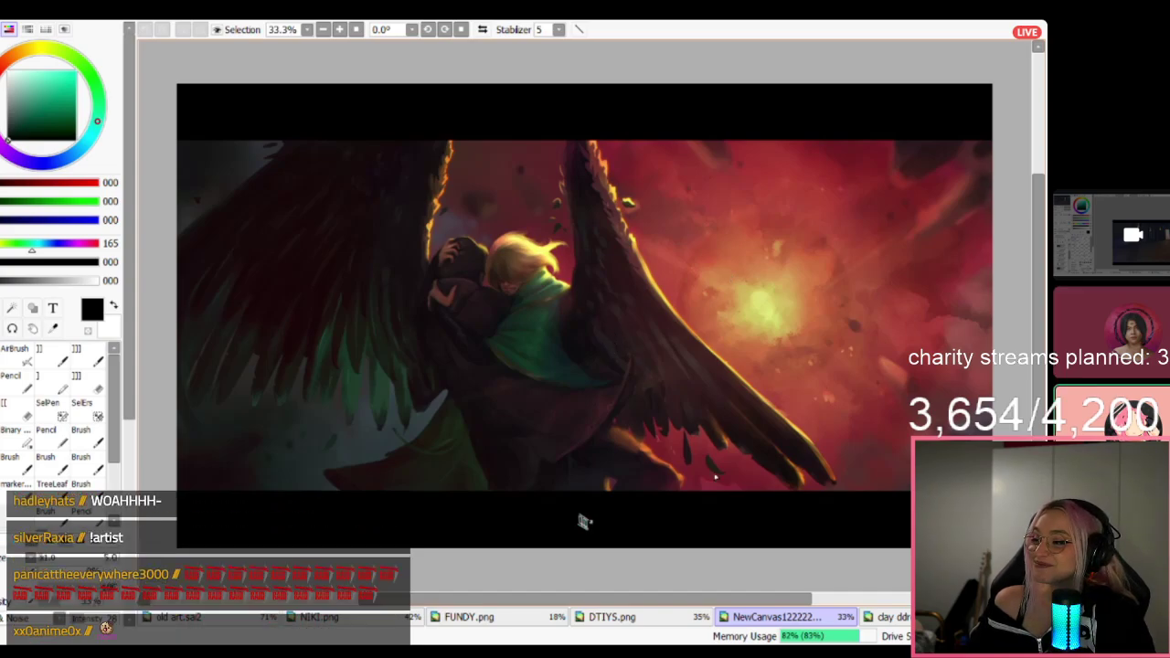
Examine the winged-embrace painting, comparing its close-up figures and wings with the full composition between 29.7% and 42% zoom.
left_click(883, 617)
left_click(817, 621)
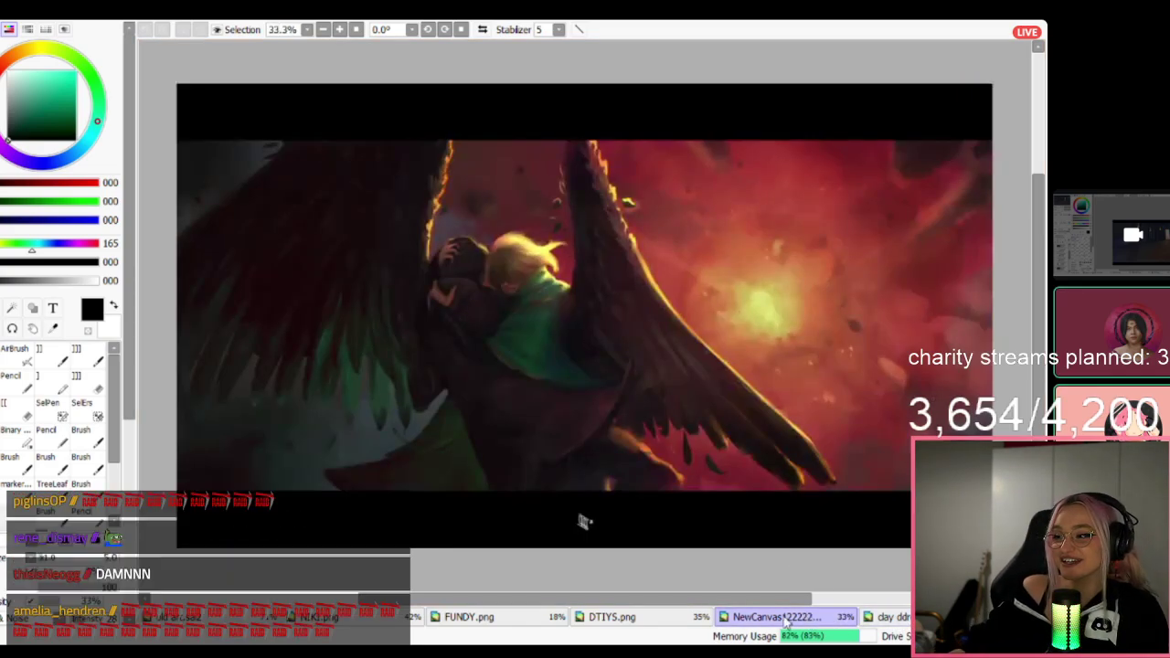
scroll(580, 520, "up", 1)
scroll(588, 536, "up", 2)
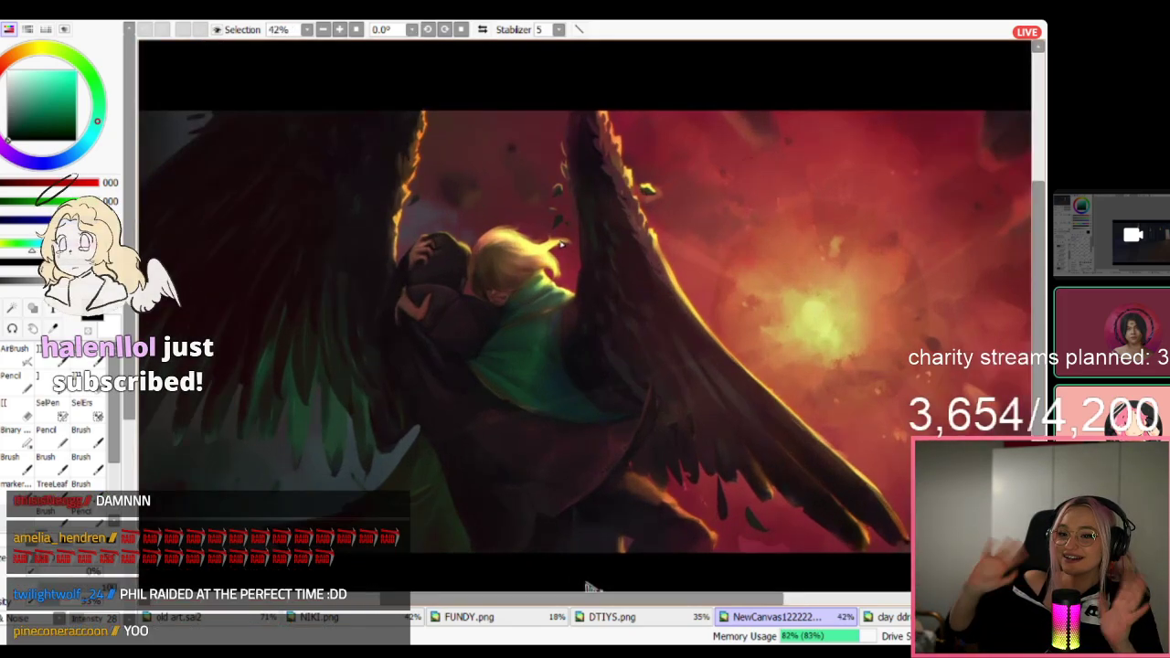
scroll(588, 536, "down", 2)
mouse_move(577, 600)
left_mouse_down()
mouse_move(596, 602)
mouse_move(580, 601)
left_mouse_up()
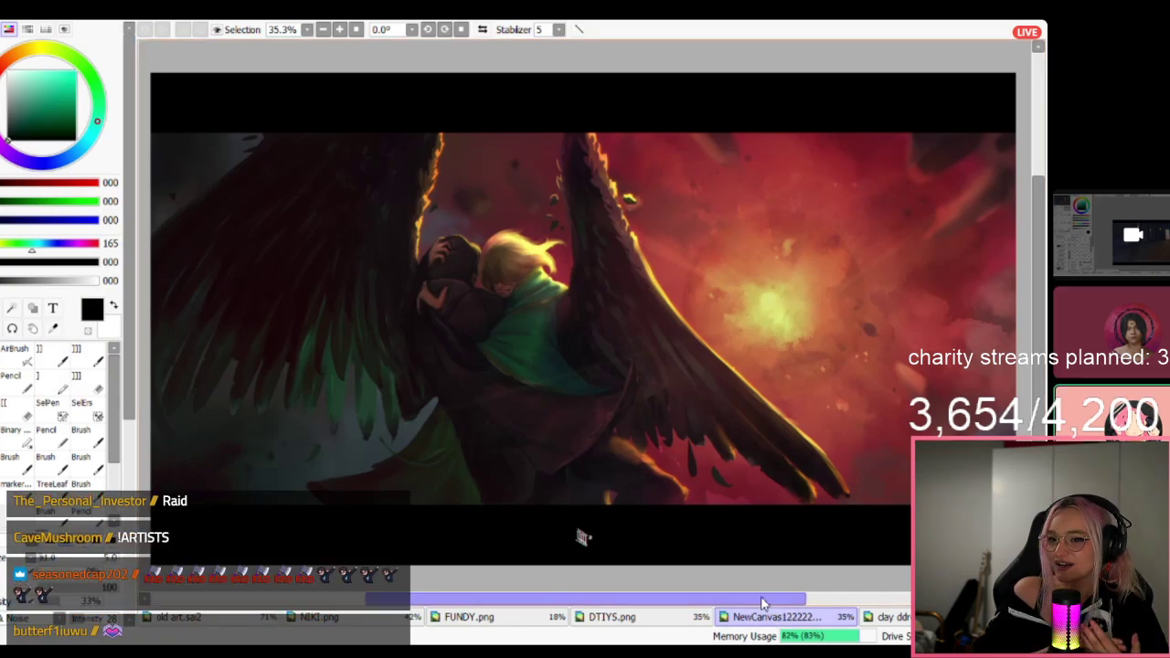
left_click_drag(763, 600, 758, 601)
scroll(738, 244, "up", 2)
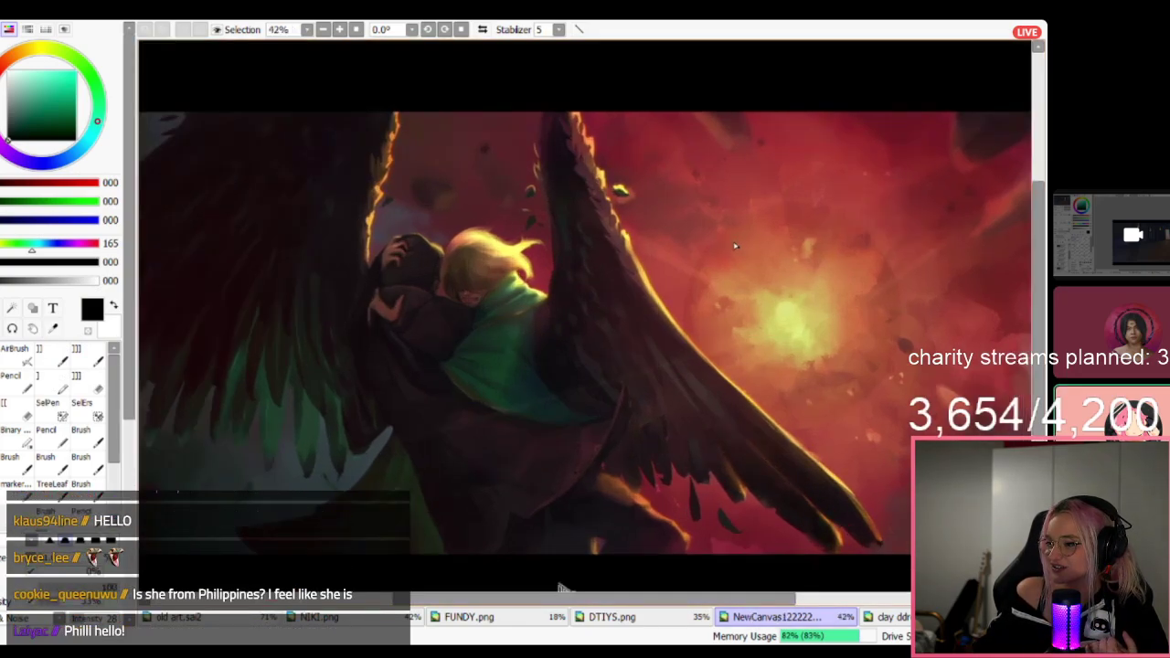
scroll(735, 245, "down", 2)
left_click_drag(767, 604, 774, 608)
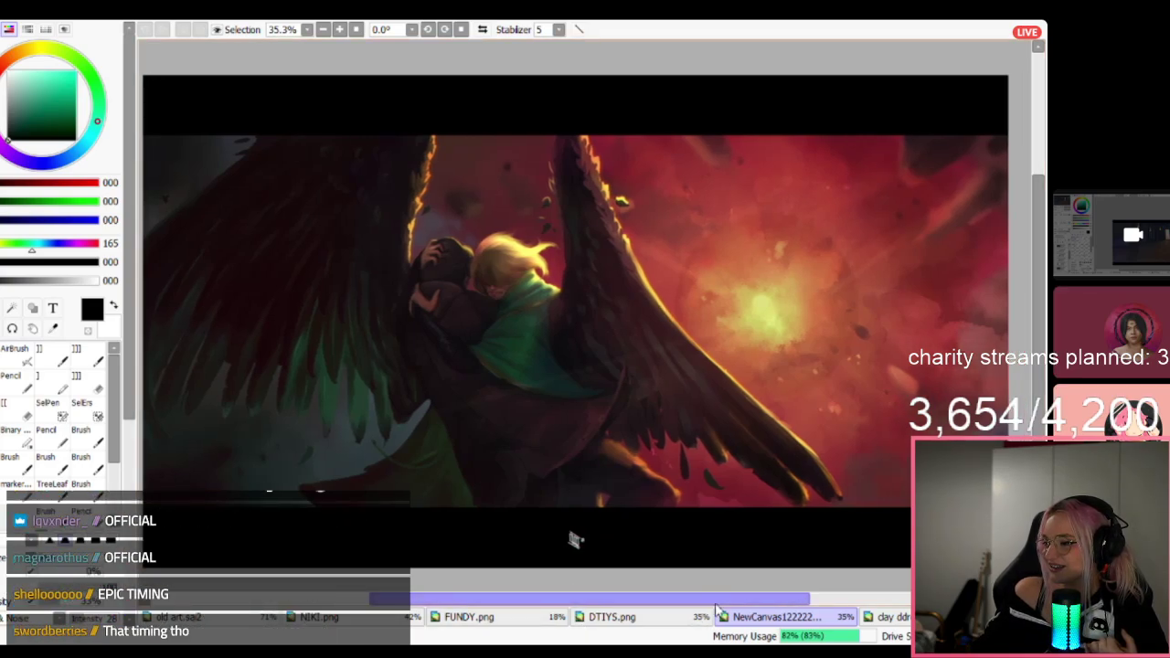
scroll(660, 275, "down", 1)
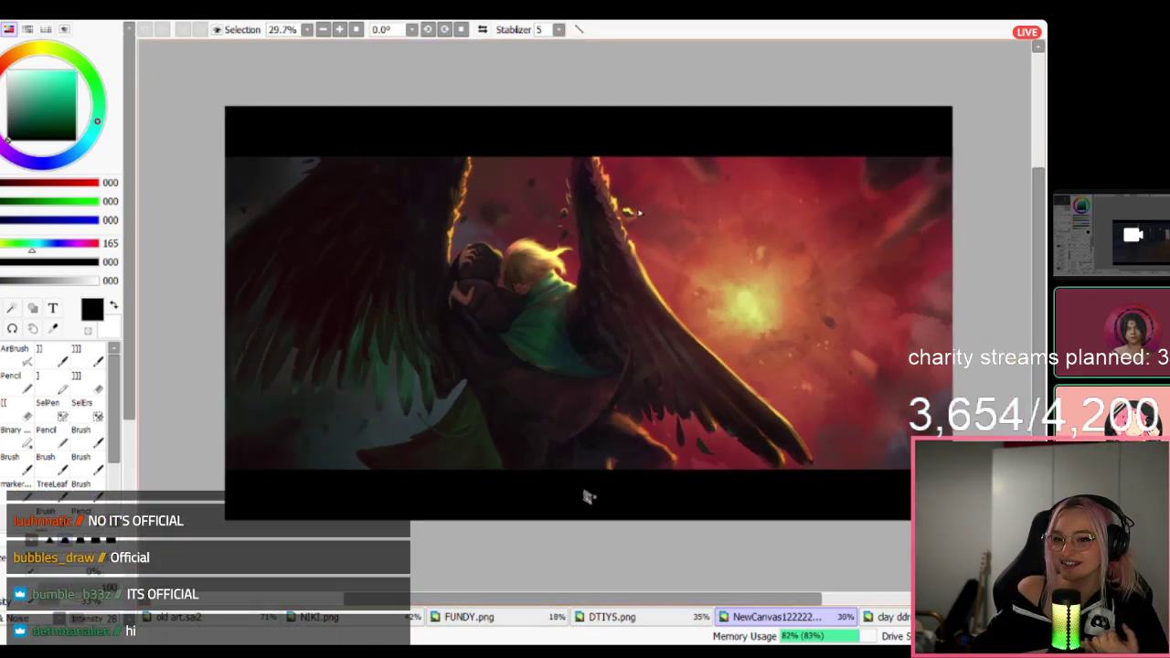
scroll(641, 219, "up", 1)
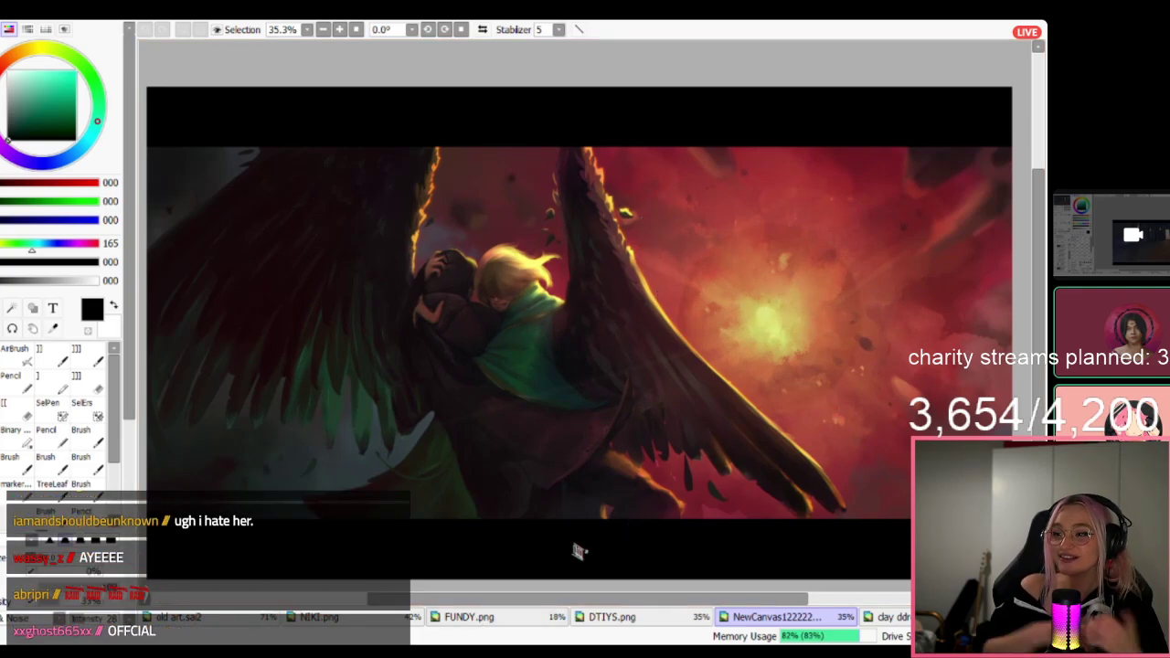
left_click_drag(620, 602, 623, 601)
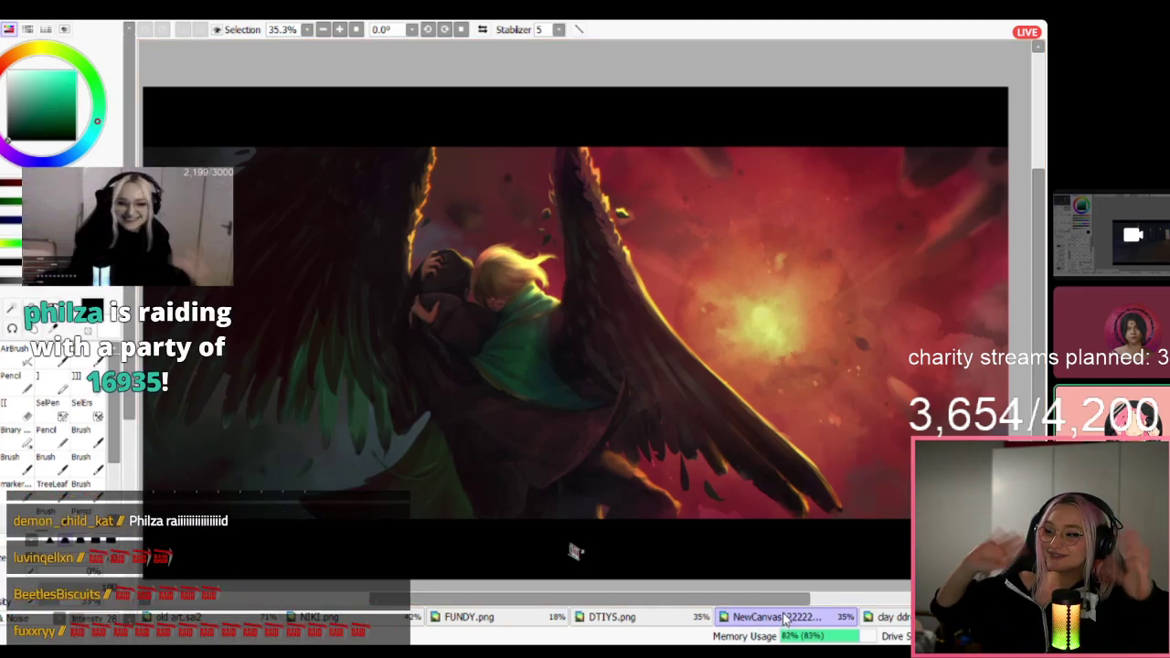
mouse_move(775, 601)
left_mouse_down()
mouse_move(786, 601)
mouse_move(775, 601)
left_mouse_up()
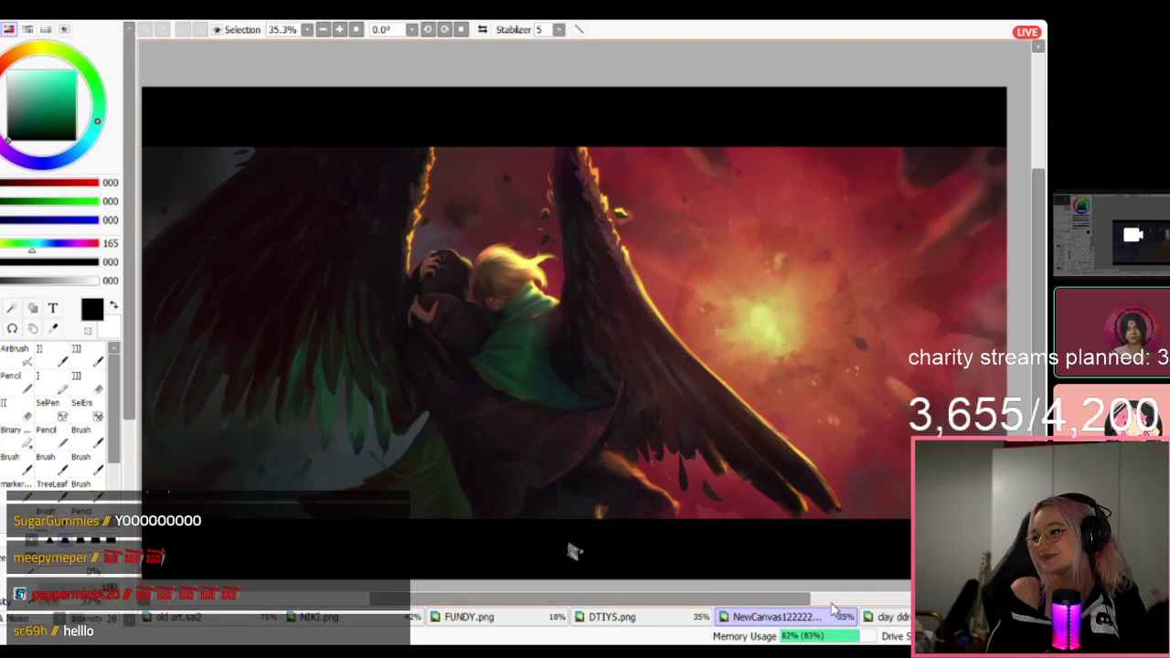
Inspect the embracing figures up close, view the whole winged-embrace painting at 29.7% zoom, and close its file.
scroll(692, 441, "down", 2)
scroll(664, 371, "up", 4)
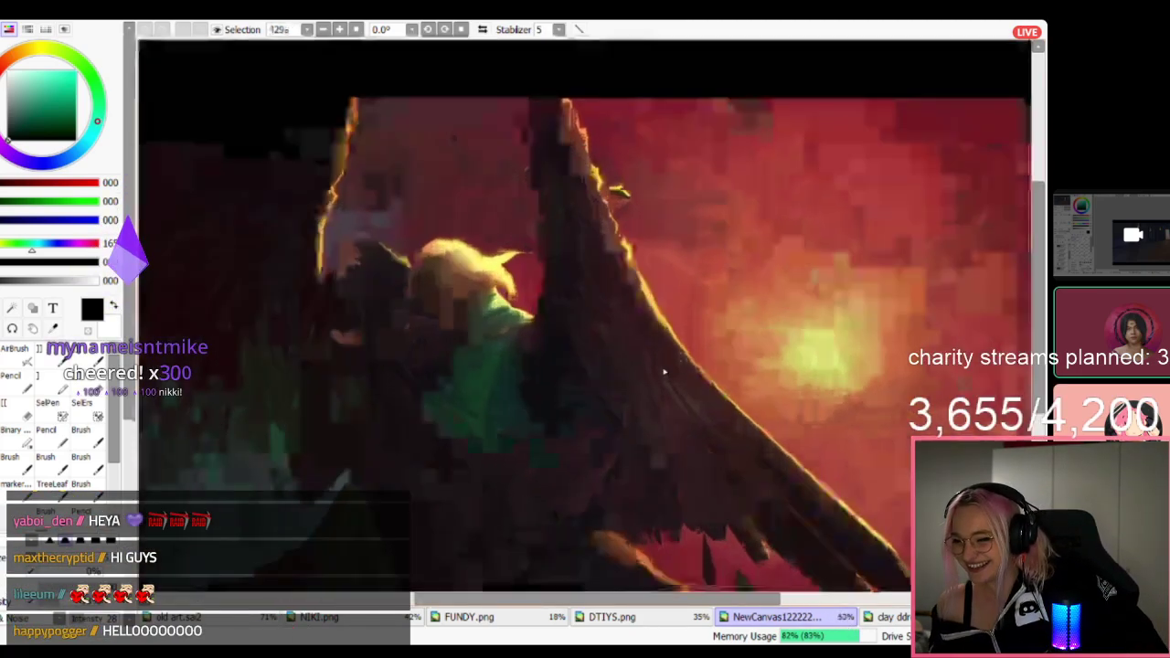
scroll(663, 384, "down", 1)
left_click_drag(1039, 370, 1038, 396)
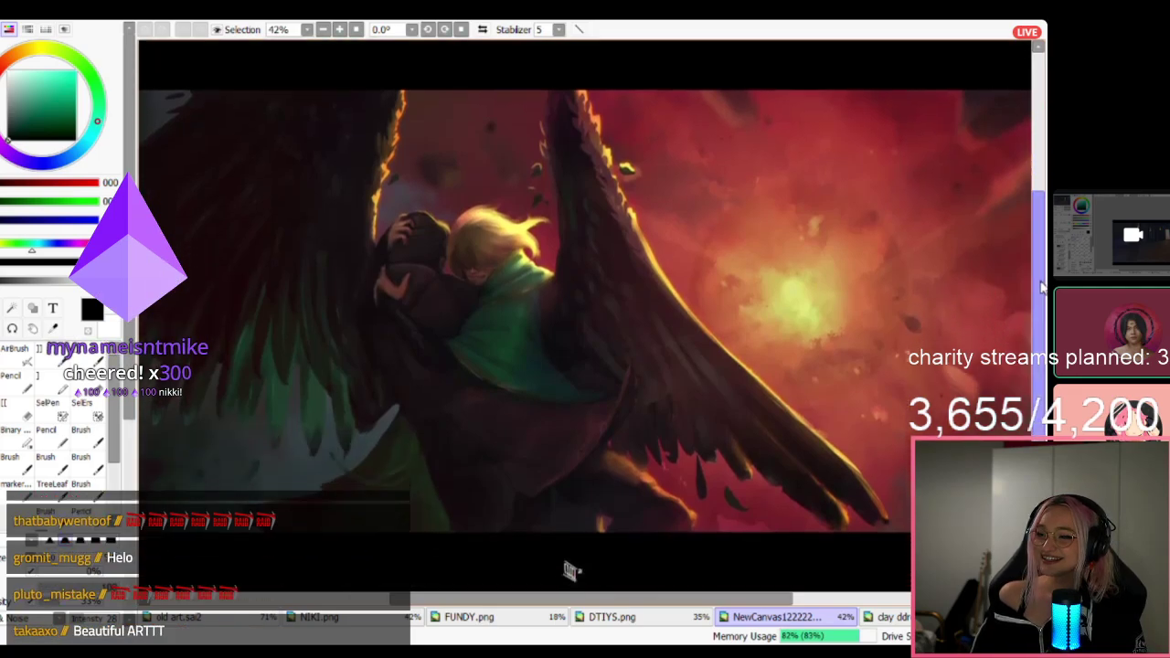
scroll(620, 388, "down", 1)
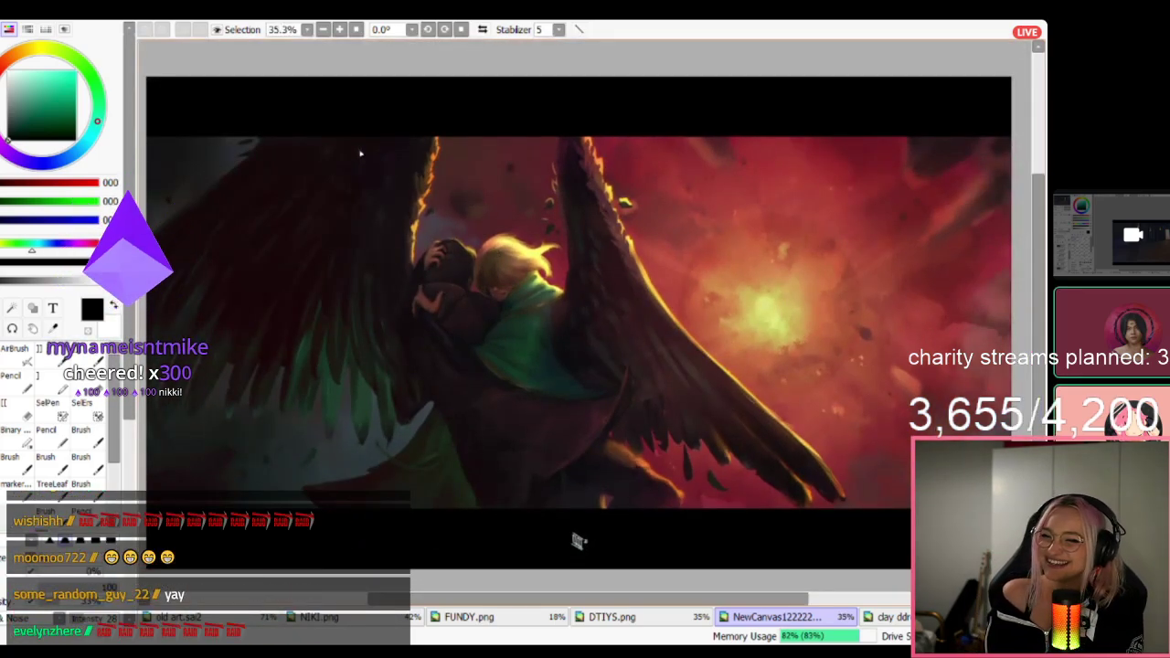
scroll(484, 182, "down", 1)
scroll(512, 203, "down", 1)
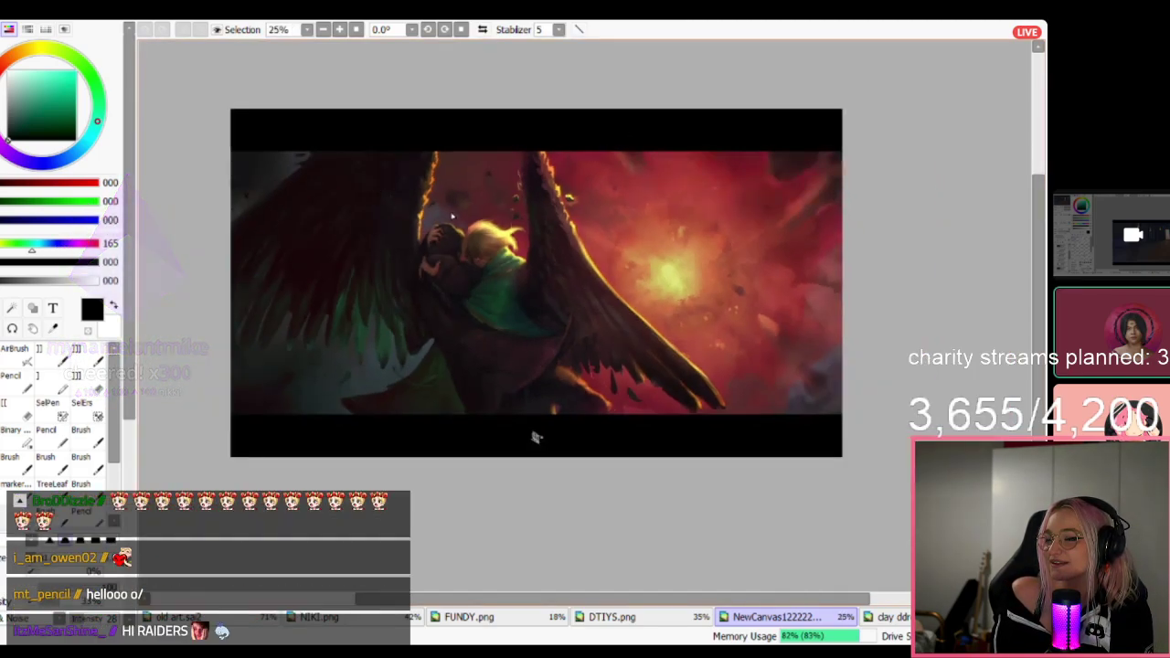
scroll(499, 212, "up", 1)
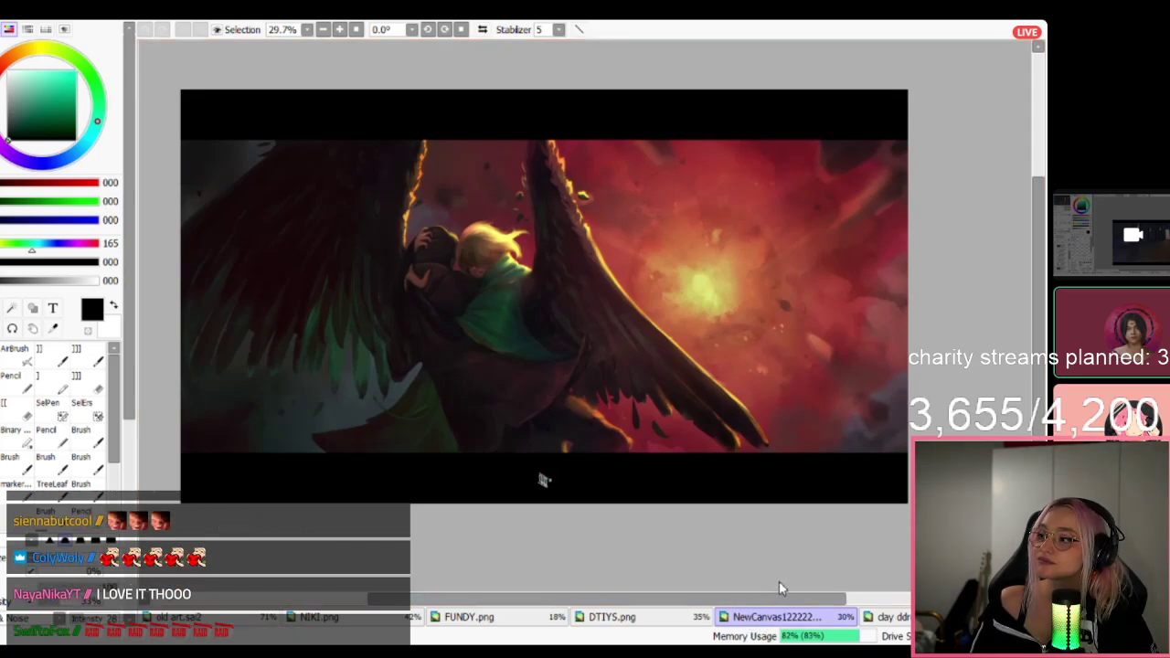
key("ctrl+w")
Show the dragon fight in clay ddre.sai2, switch to NIKI.png, and examine its three figures closely.
left_click(659, 622)
left_click(755, 621)
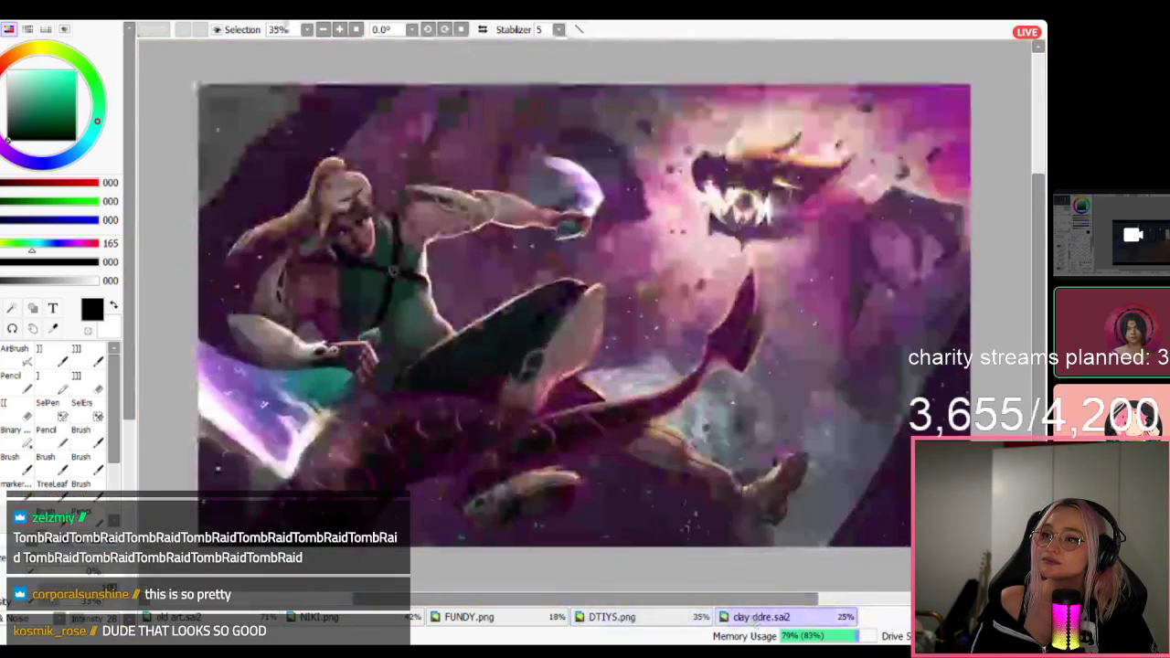
left_click(356, 618)
scroll(720, 259, "down", 1)
scroll(470, 300, "down", 1)
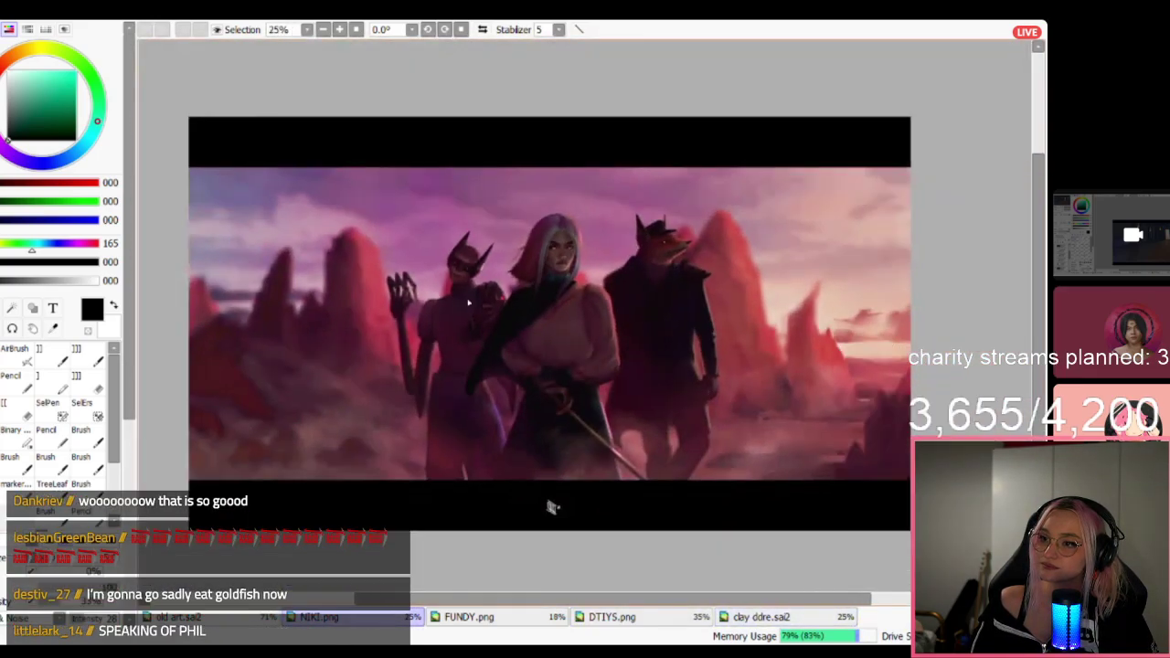
scroll(552, 508, "up", 1)
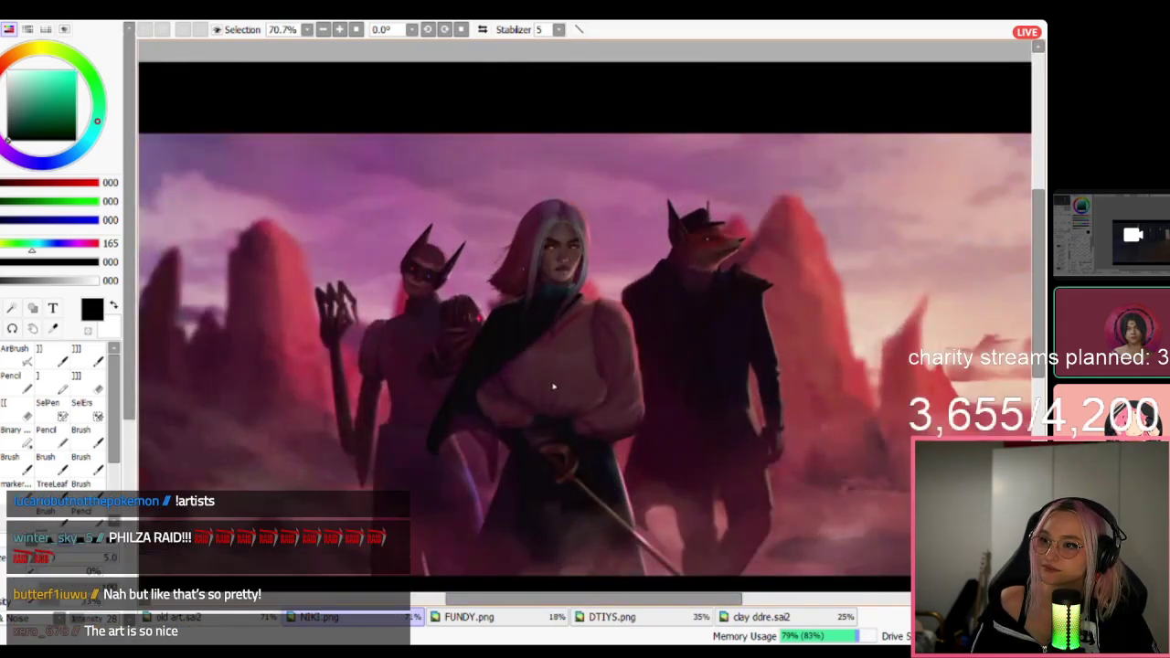
scroll(552, 362, "down", 2)
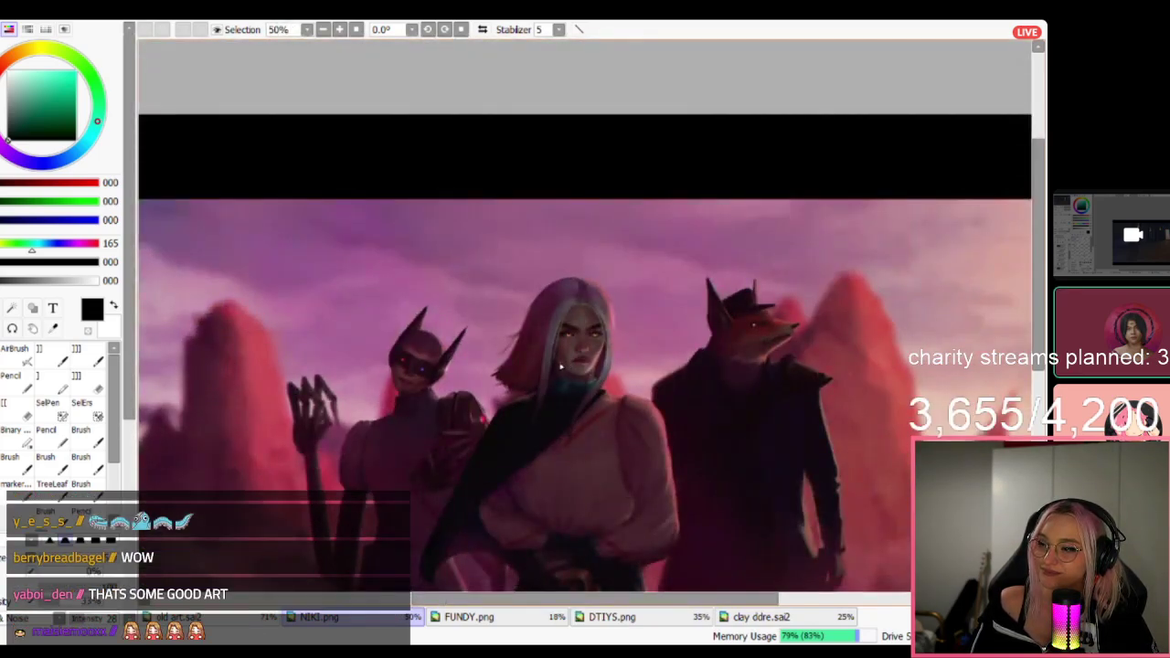
scroll(682, 342, "down", 3)
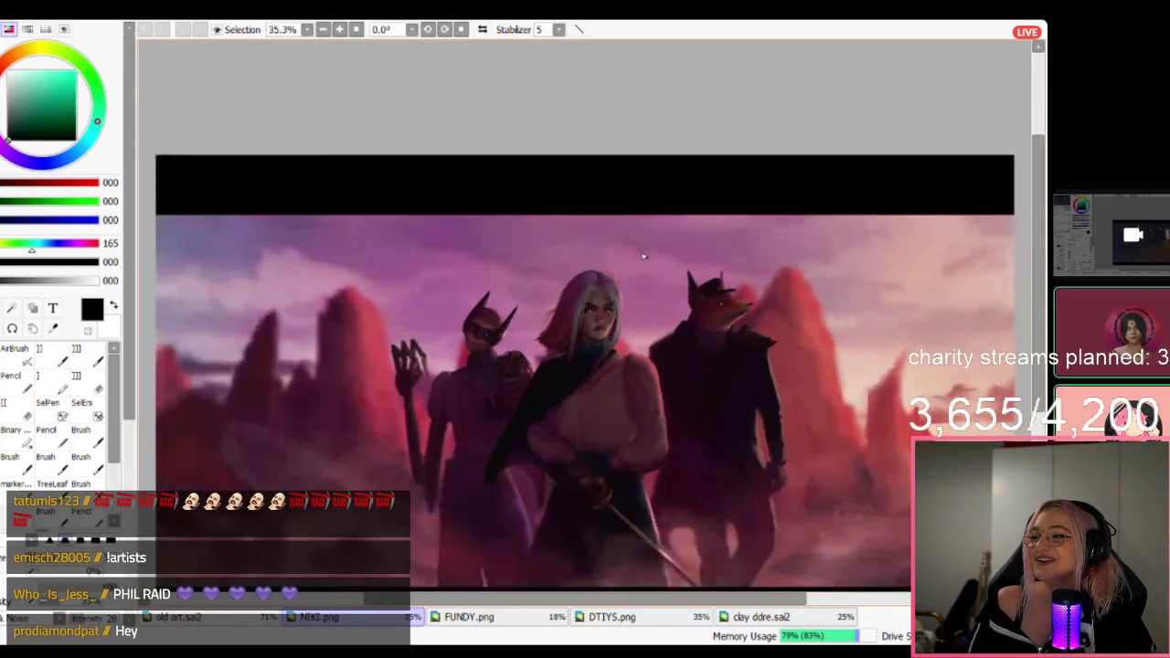
Examine the three figures and red rock landscape in NIKI.png, settling on a centred 35.3% view.
scroll(690, 380, "up", 5)
scroll(665, 356, "down", 2)
scroll(658, 349, "up", 2)
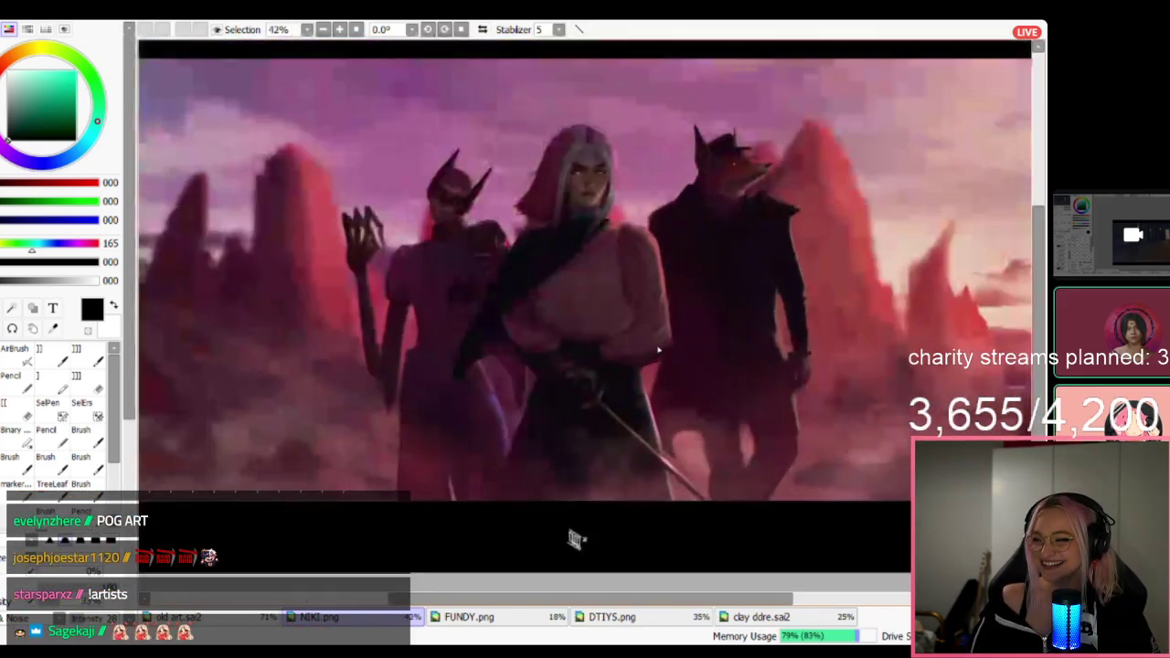
scroll(656, 316, "down", 3)
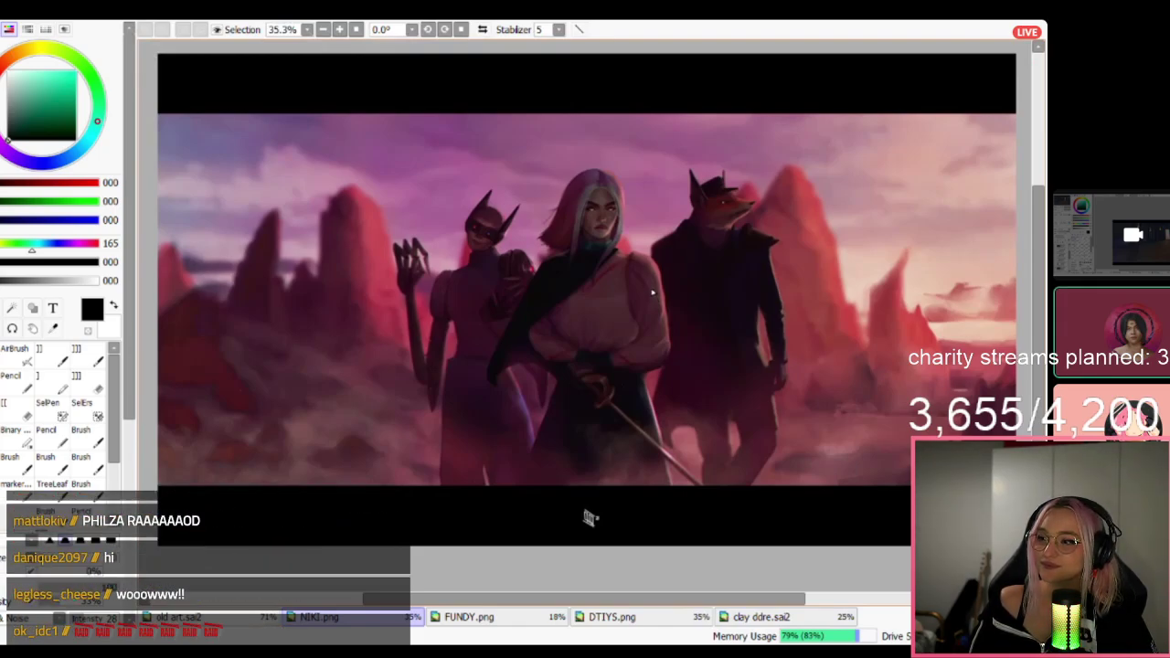
scroll(652, 291, "down", 1)
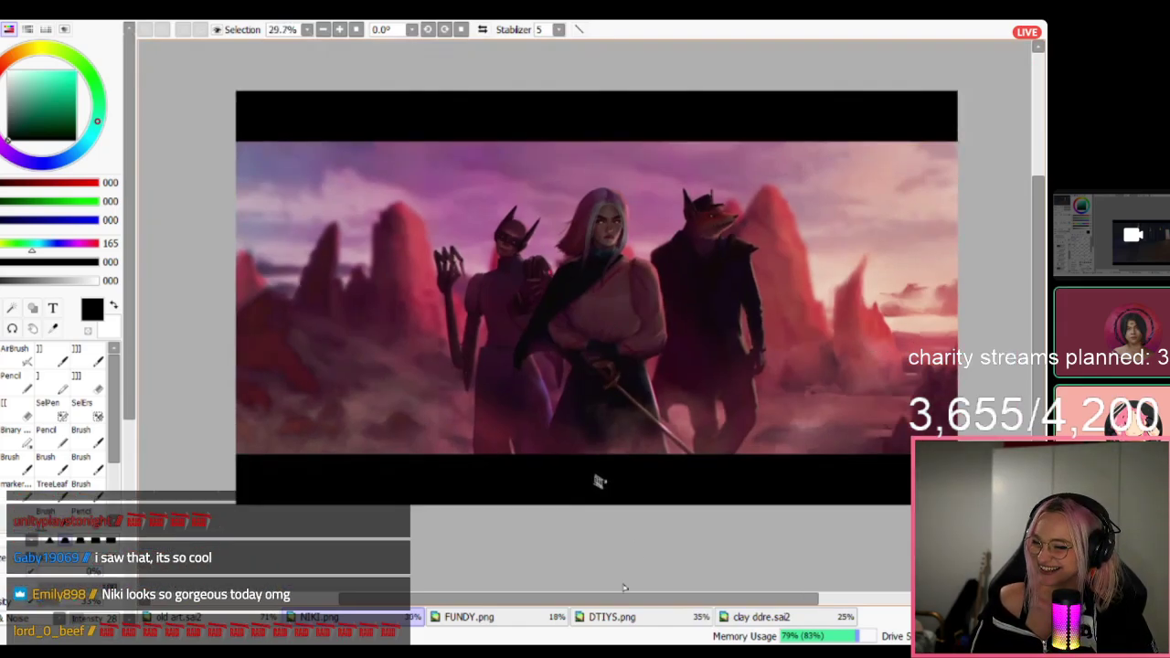
left_click_drag(631, 600, 646, 599)
scroll(569, 190, "up", 1)
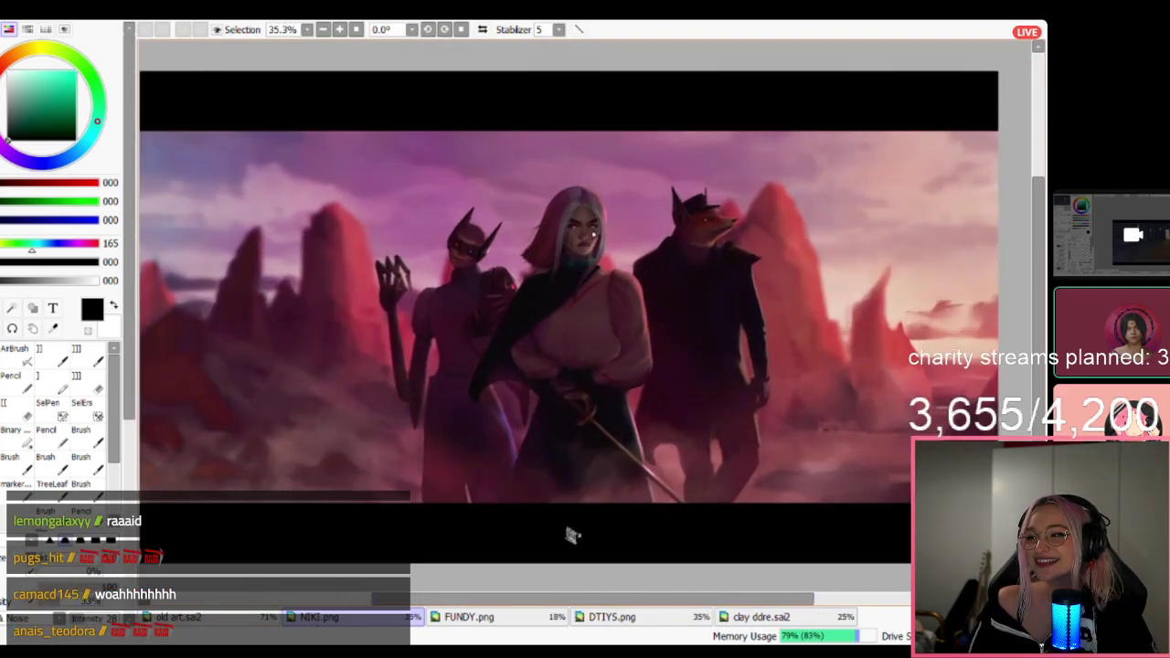
scroll(800, 266, "down", 1)
scroll(801, 266, "up", 1)
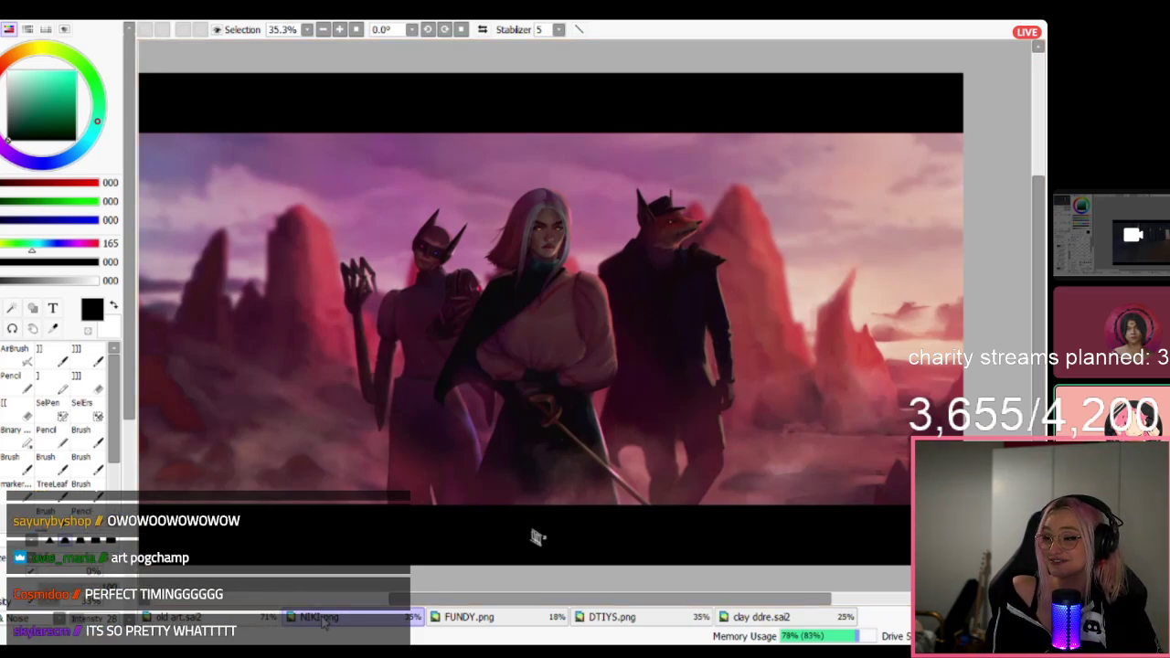
Alternate between the dragon fight and NIKI.png, finishing with the whole three-figure scene at 29.7% zoom.
left_click(321, 624)
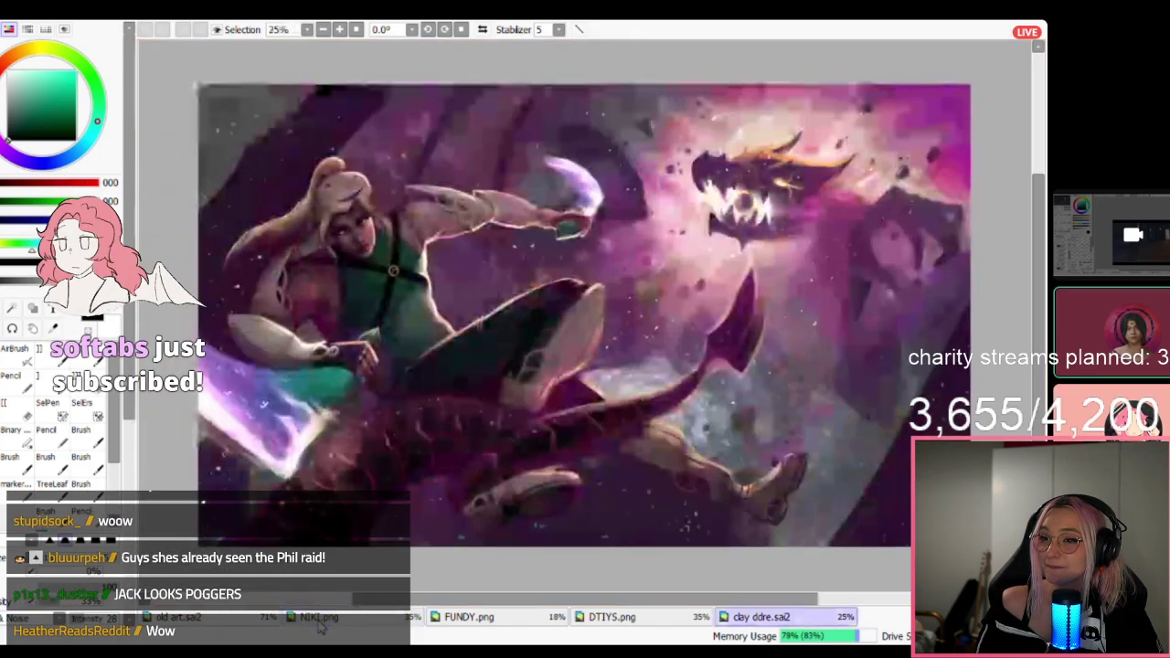
left_click(319, 622)
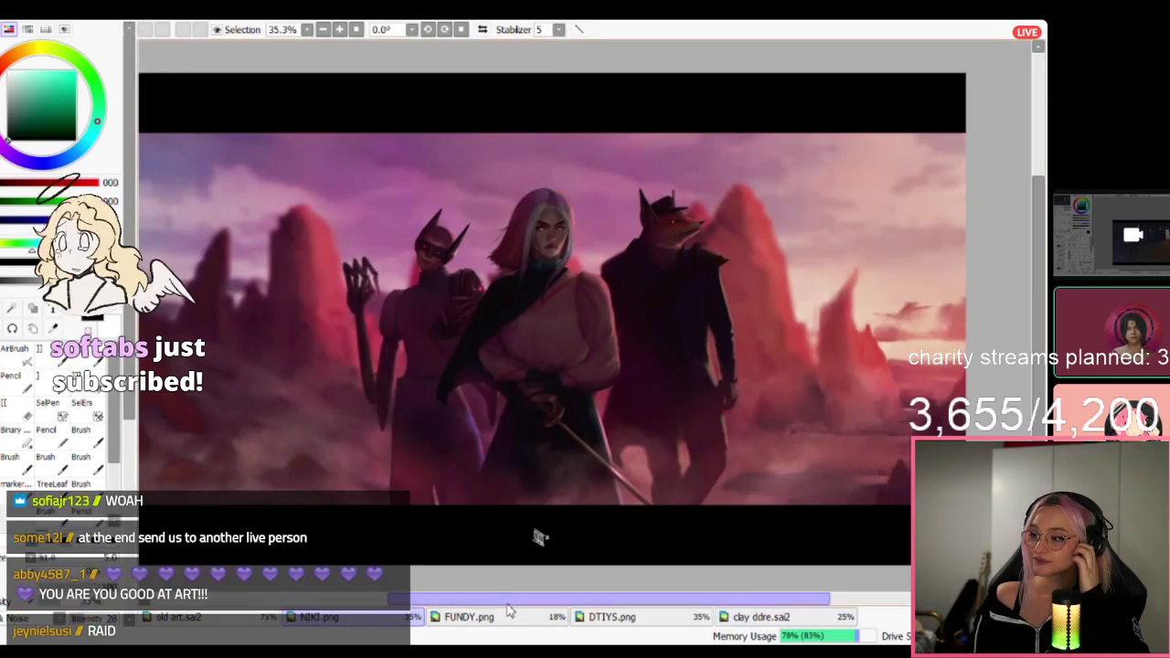
left_click_drag(509, 611, 499, 611)
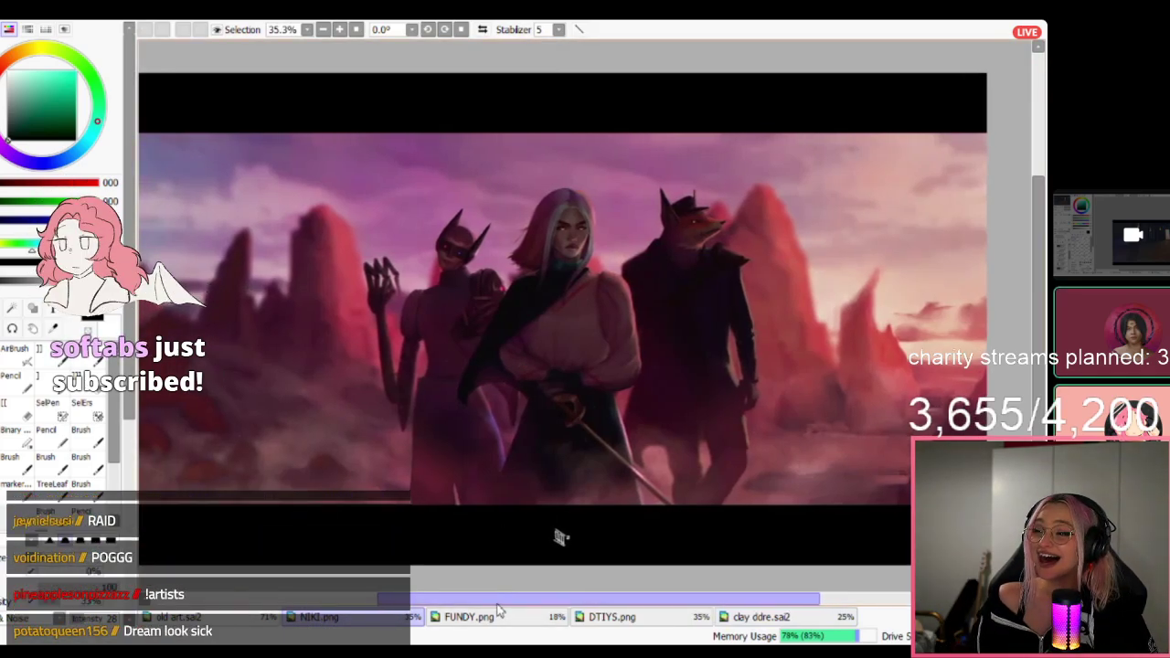
left_click_drag(499, 611, 483, 611)
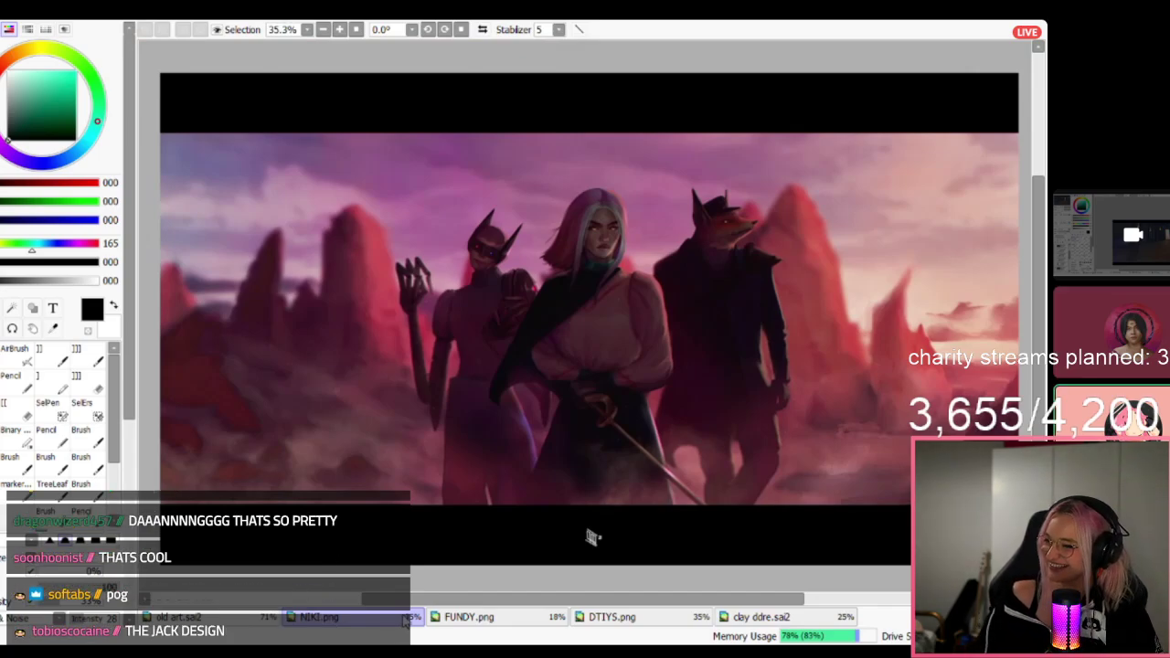
left_click(777, 619)
left_click(401, 621)
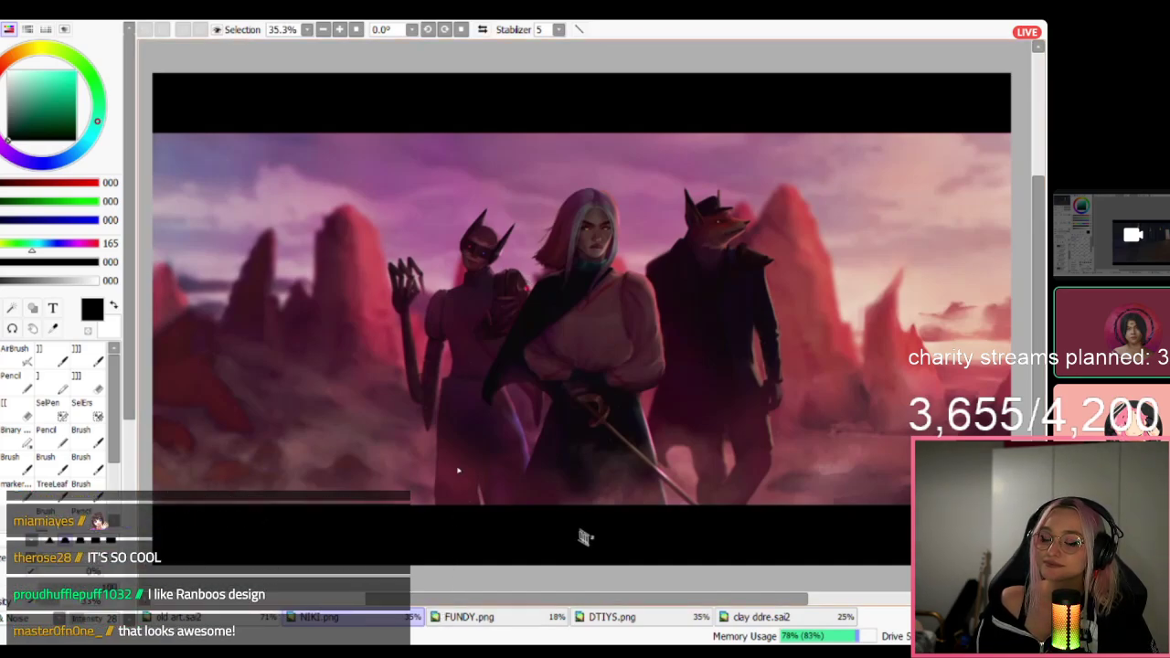
scroll(458, 471, "down", 1)
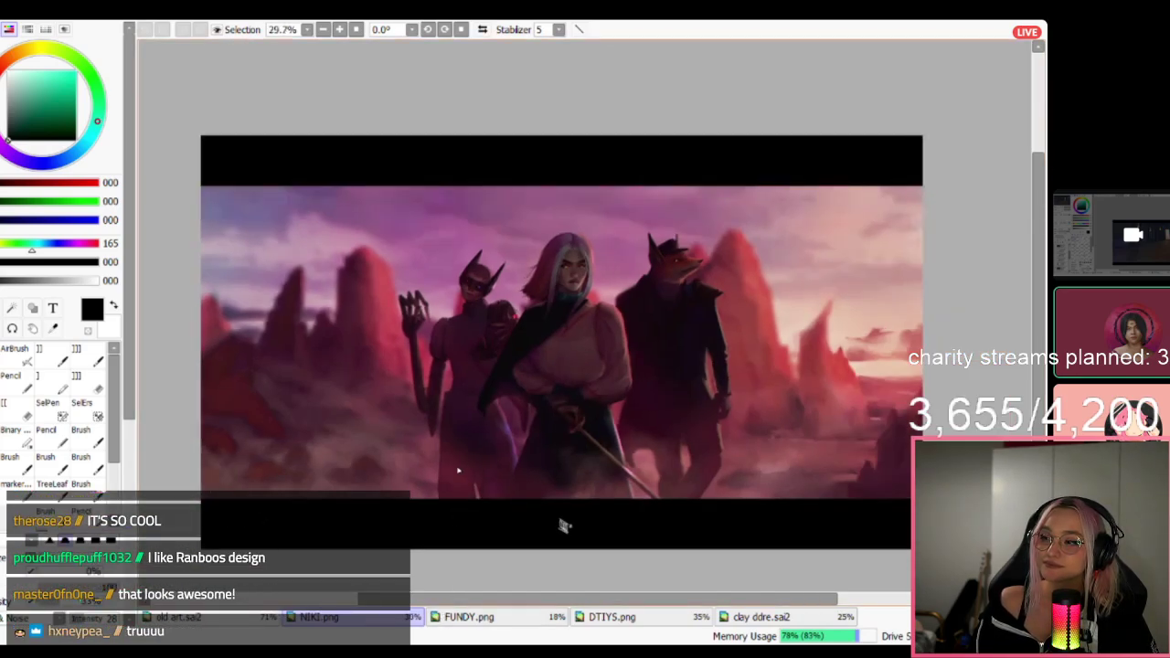
Compare the dragon fight with NIKI.png once more, close NIKI.png, and show clay ddre.sai2 at 21% zoom.
left_click(368, 625)
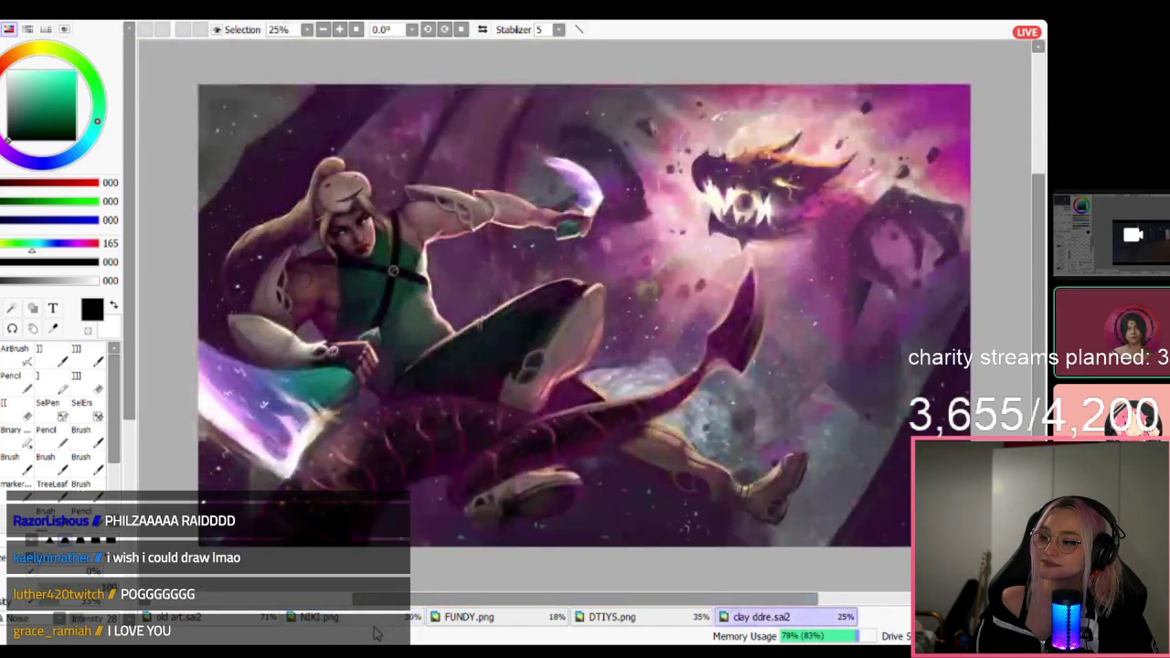
left_click(382, 626)
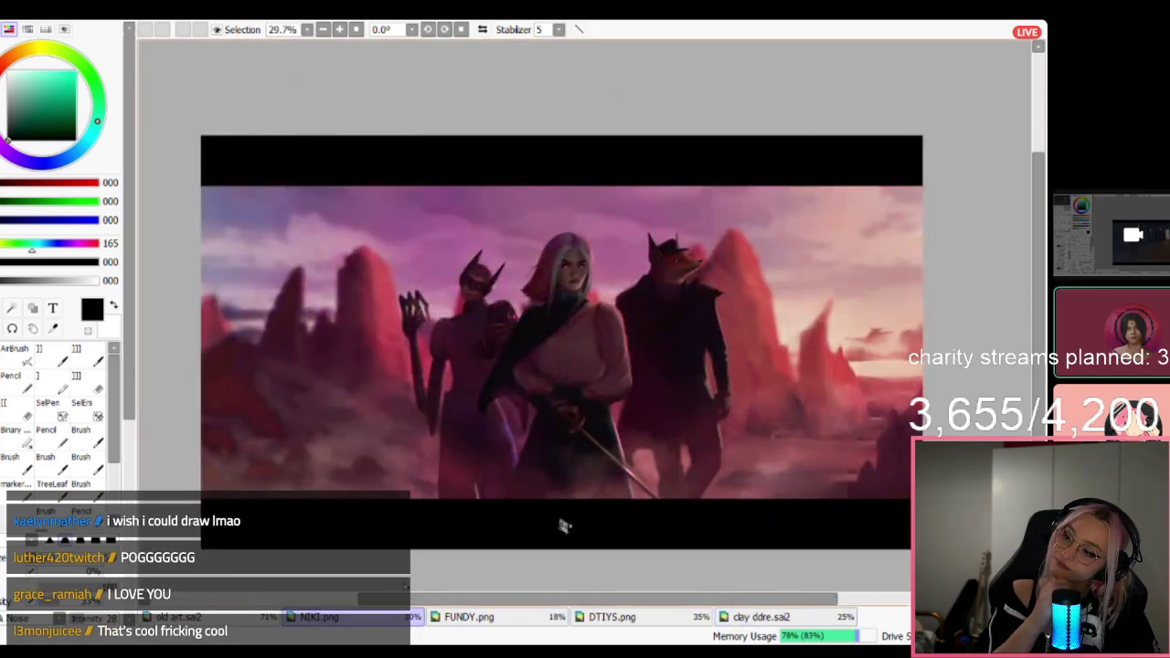
left_click(390, 622)
left_click(390, 623)
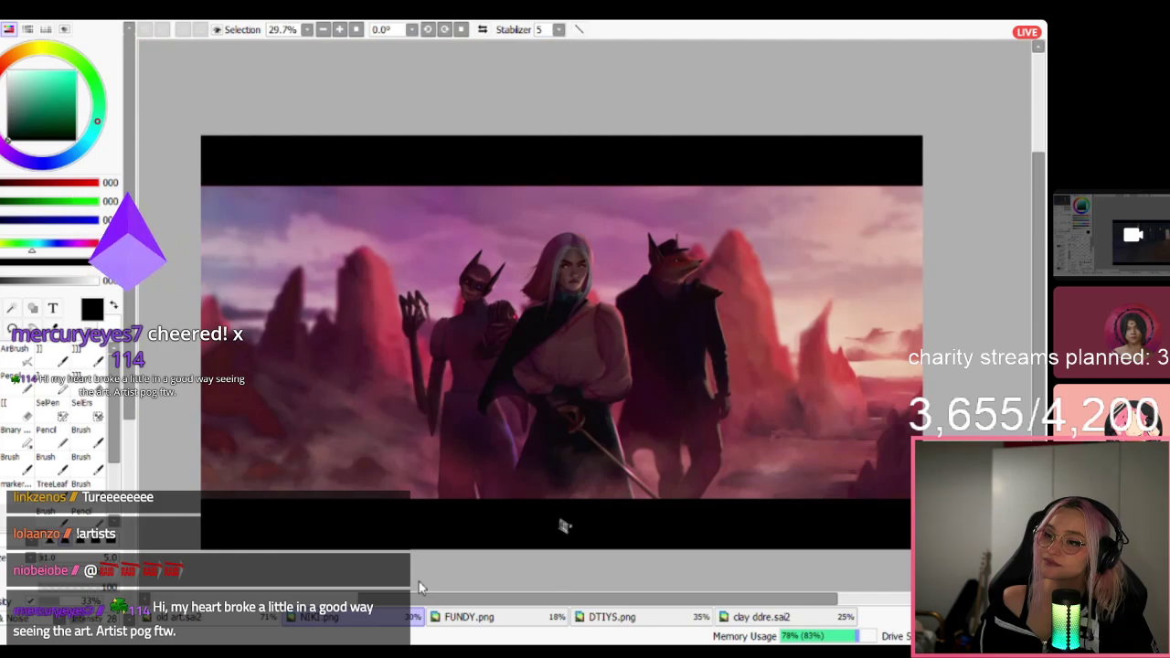
key("ctrl+w")
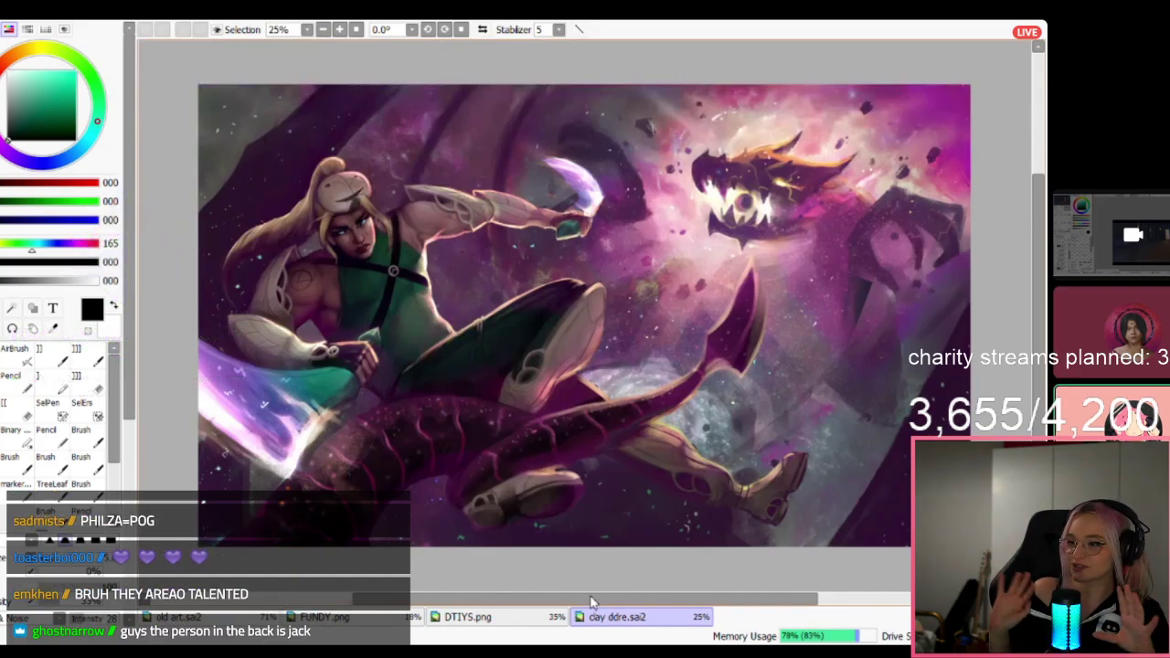
scroll(621, 617, "down", 1)
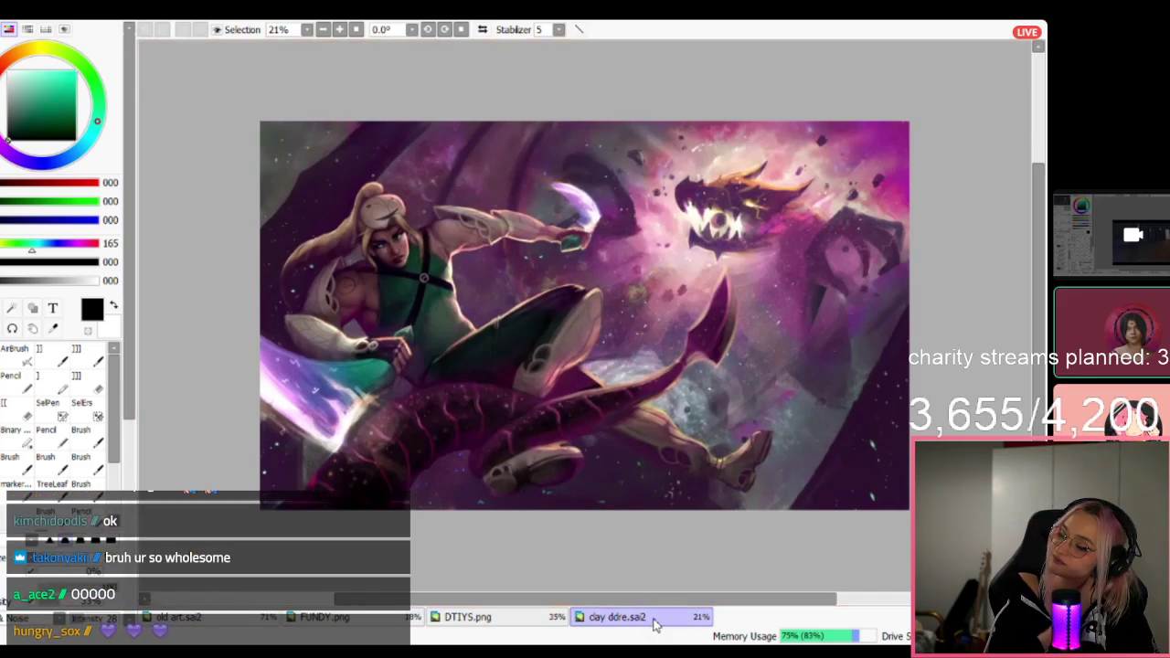
Close clay ddre.sai2 and open NewCanvas22.png, showing the whole painting of the pink-maned figure with birds at 29.7% zoom.
key("ctrl+w")
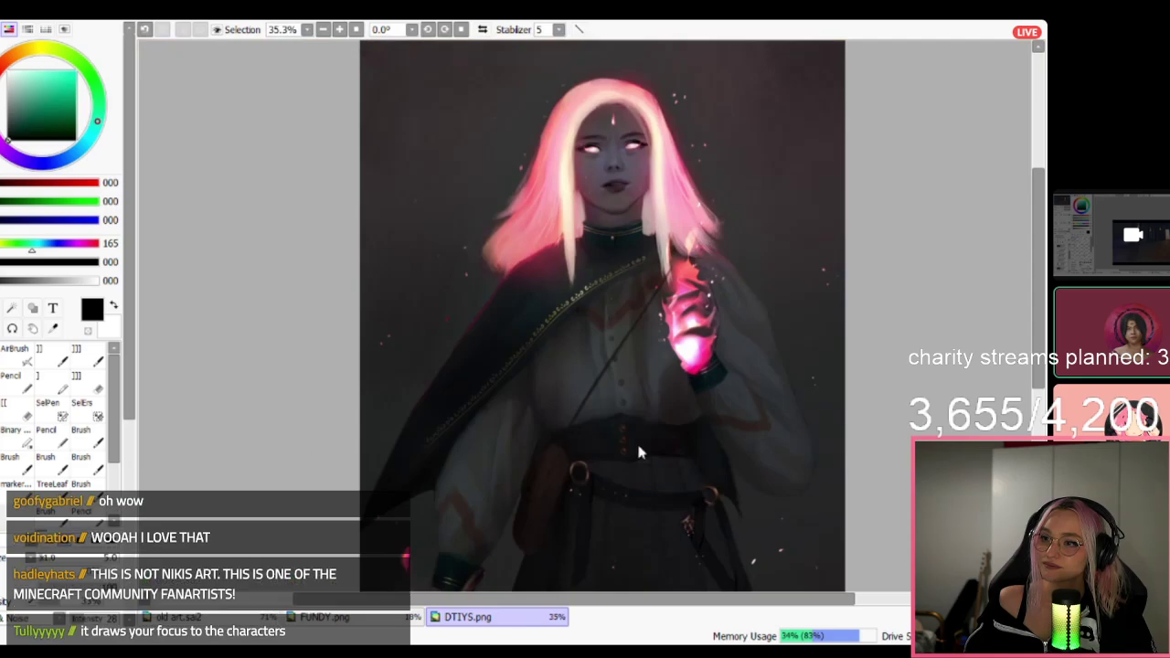
double_click(640, 470)
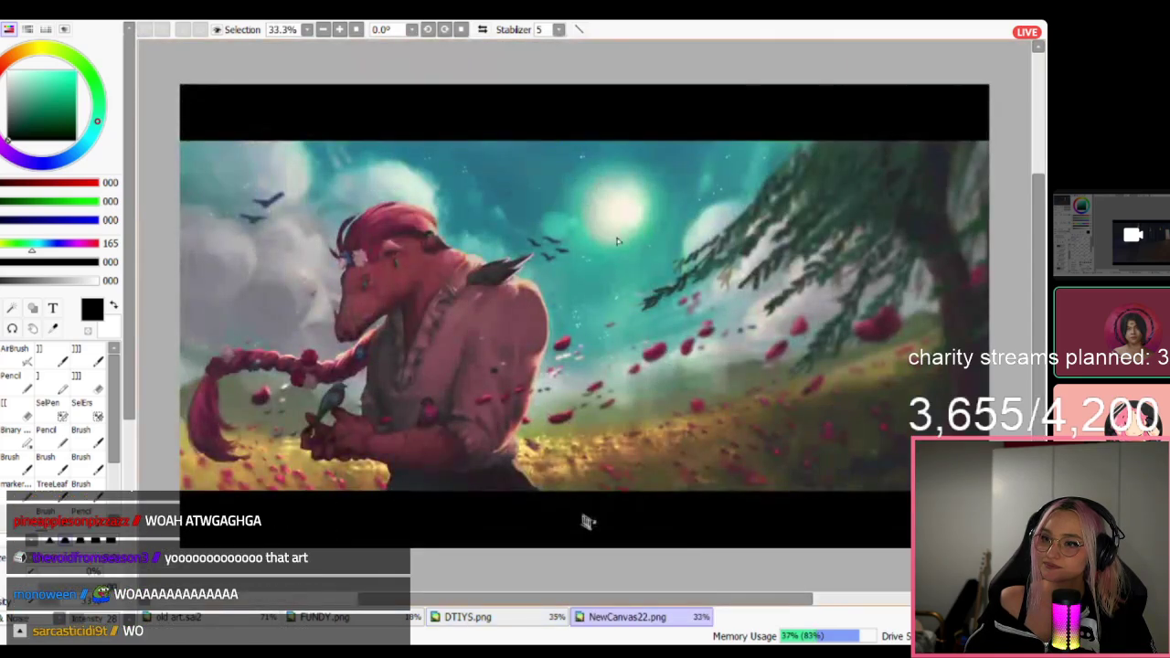
scroll(678, 290, "down", 1)
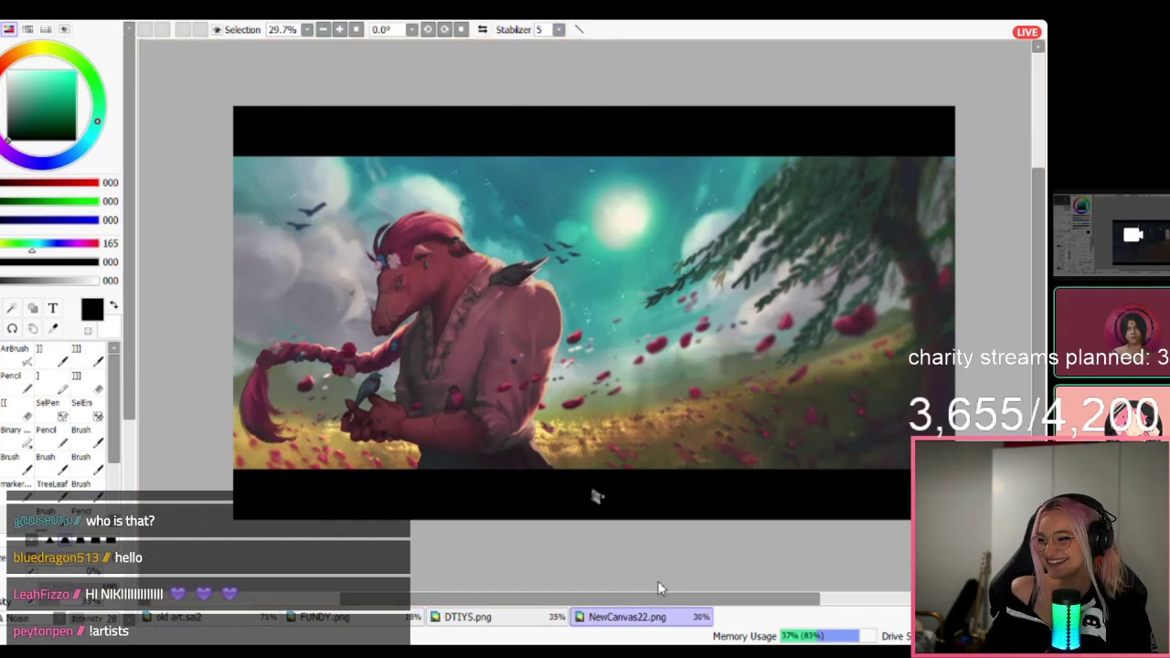
Close NewCanvas22.png and examine the glowing-haired figure in DTIYS.png, from the face out to a fuller view at 21% zoom.
key("ctrl+w")
scroll(645, 302, "down", 2)
scroll(646, 292, "up", 4)
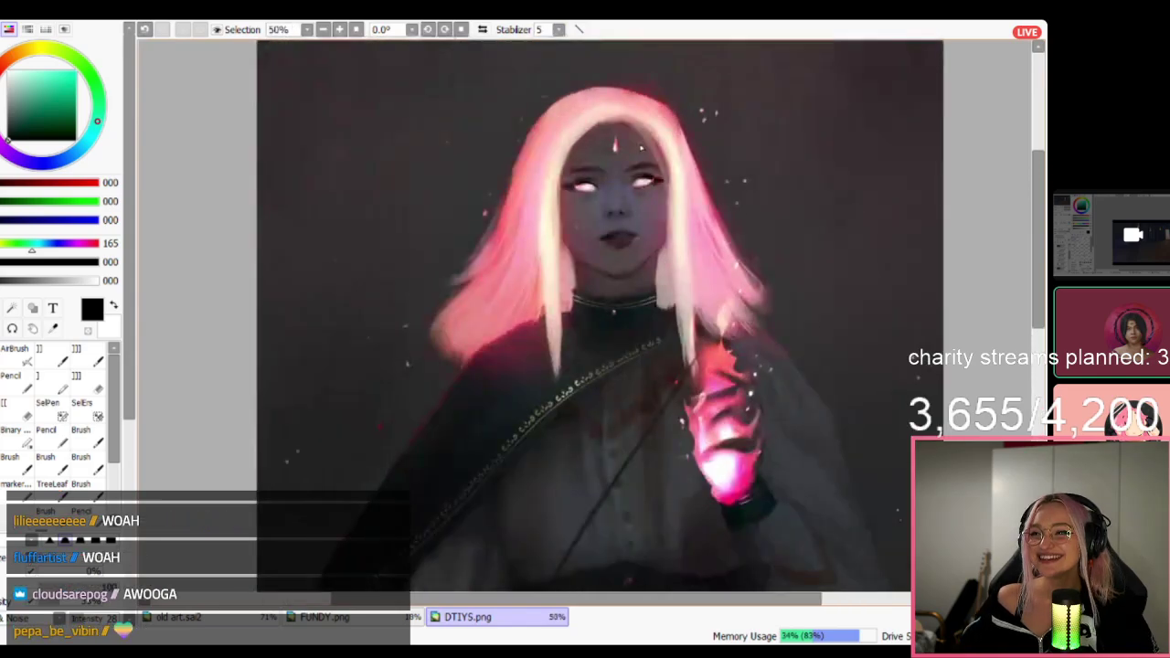
scroll(647, 291, "down", 4)
scroll(649, 291, "down", 1)
scroll(649, 274, "up", 2)
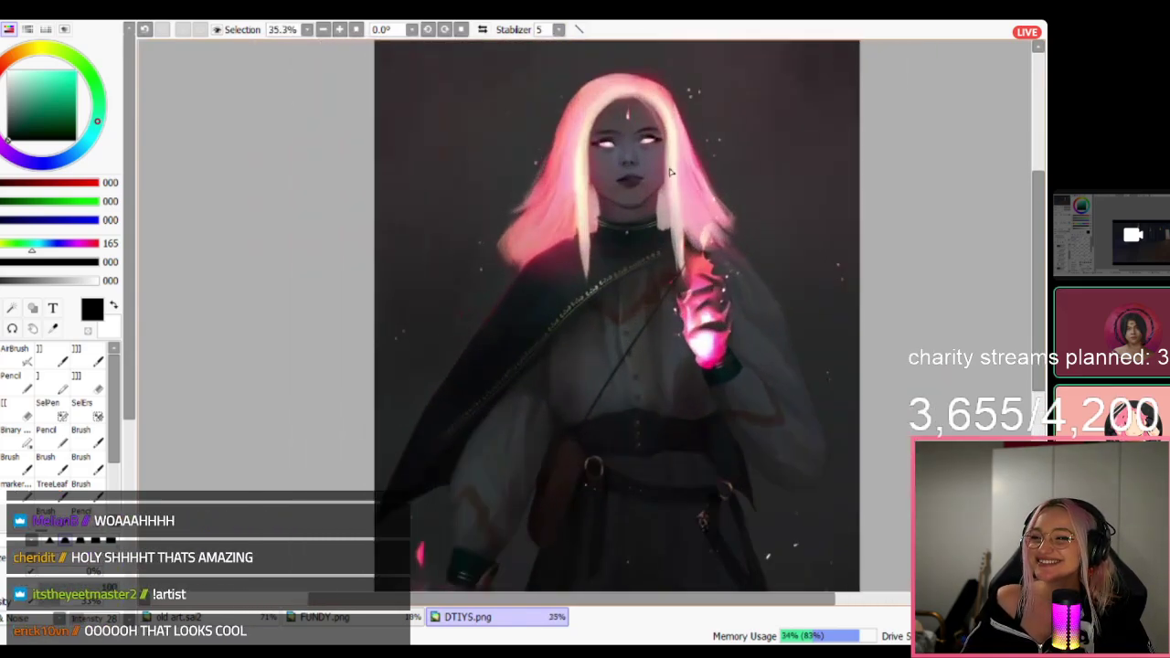
scroll(632, 259, "down", 1)
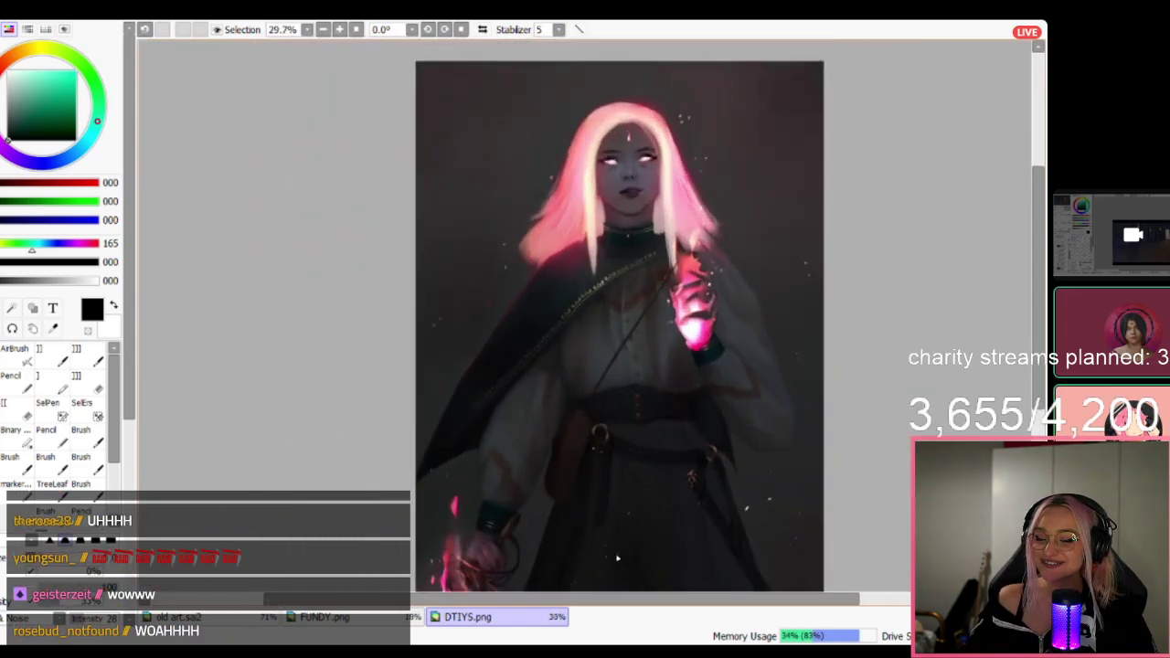
scroll(630, 478, "down", 2)
scroll(630, 478, "up", 1)
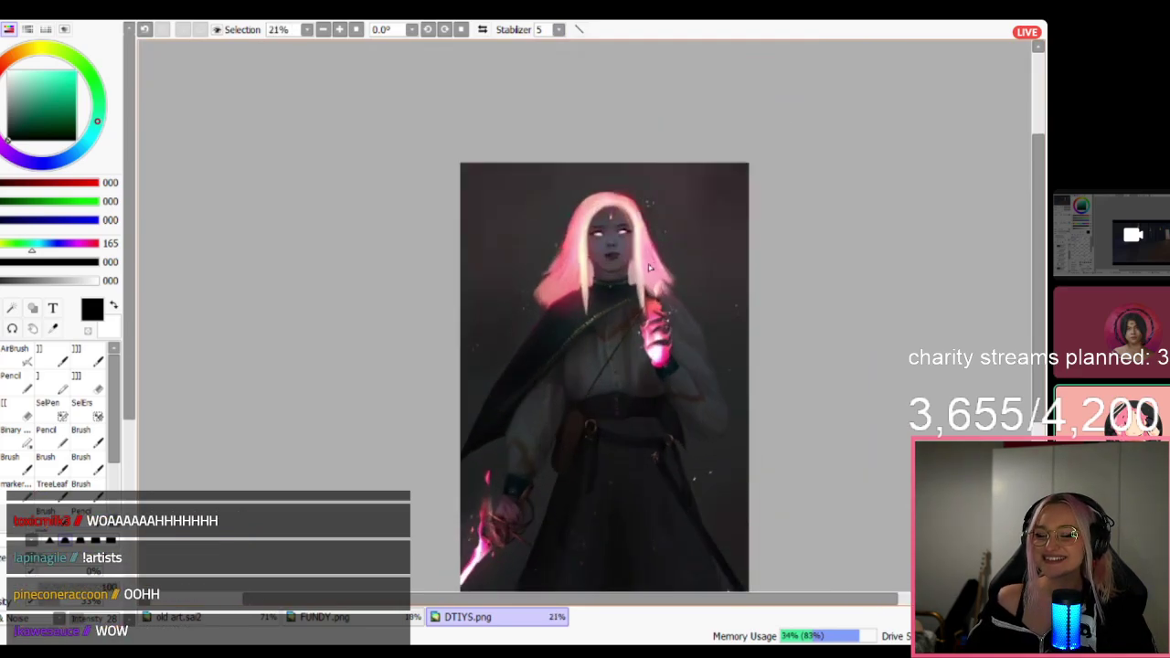
Examine the glowing eyes, hair and raised hand in DTIYS.png up to 50% zoom, and close the file.
scroll(649, 268, "up", 1)
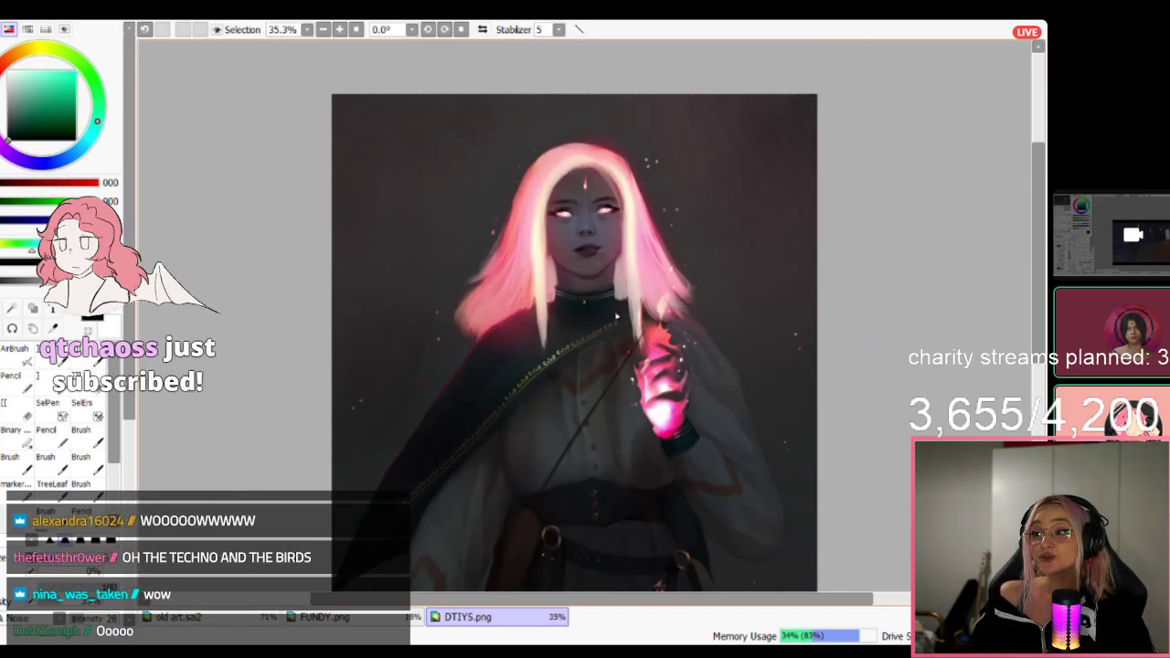
scroll(670, 260, "down", 3)
scroll(688, 376, "down", 2)
scroll(690, 418, "up", 7)
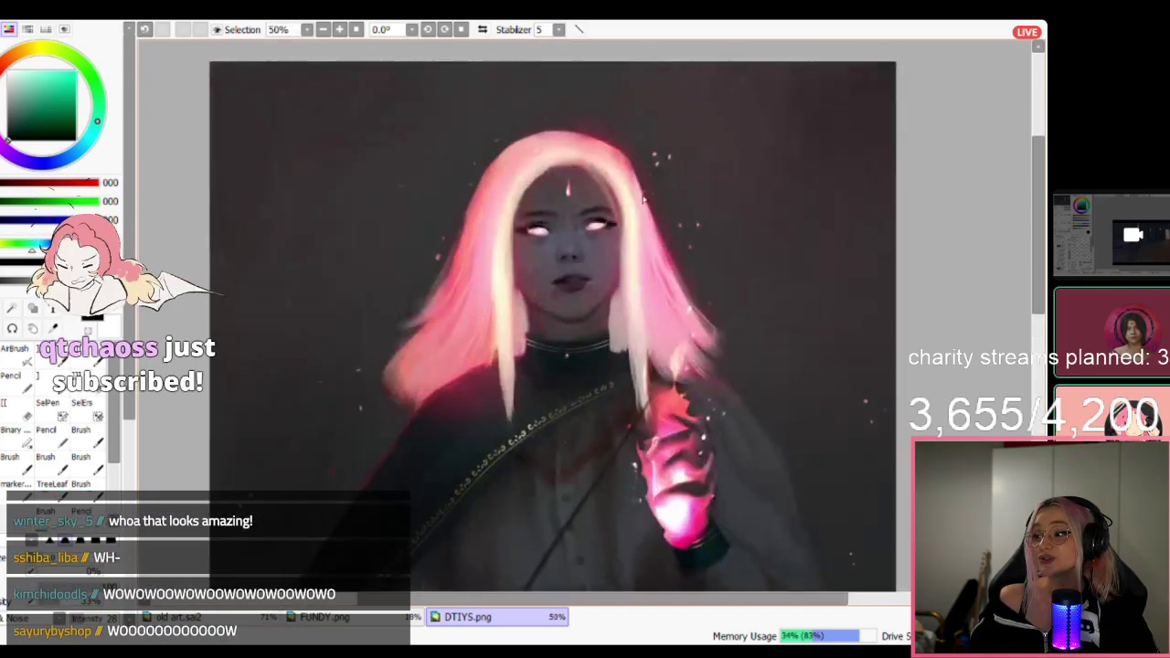
scroll(614, 275, "down", 1)
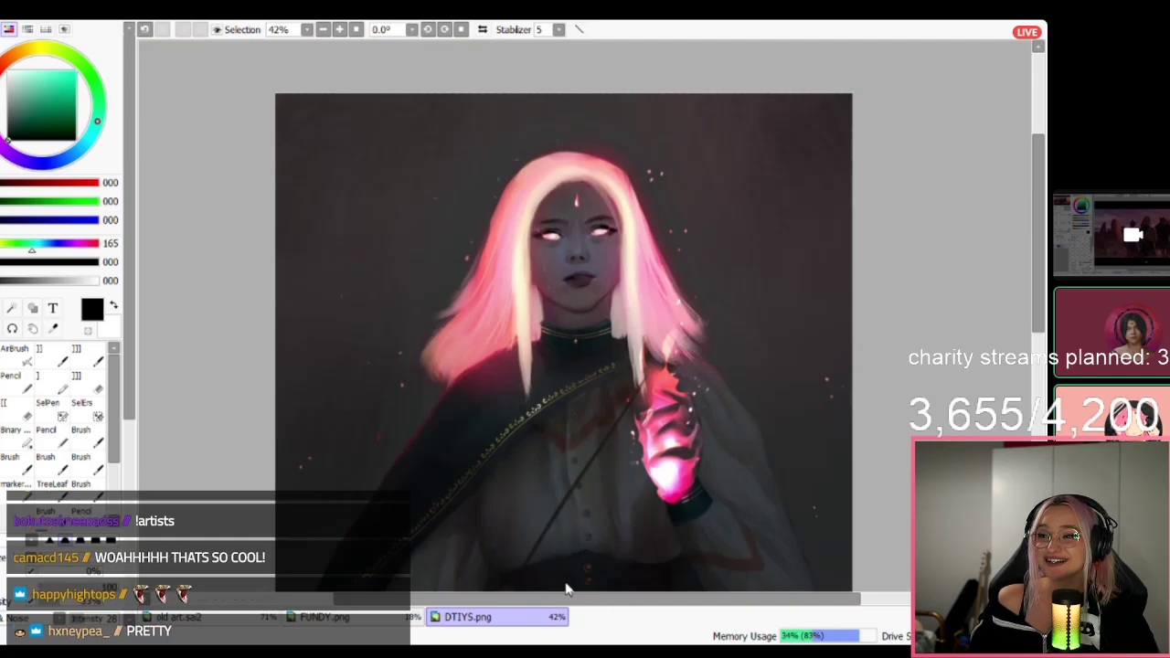
key("ctrl+w")
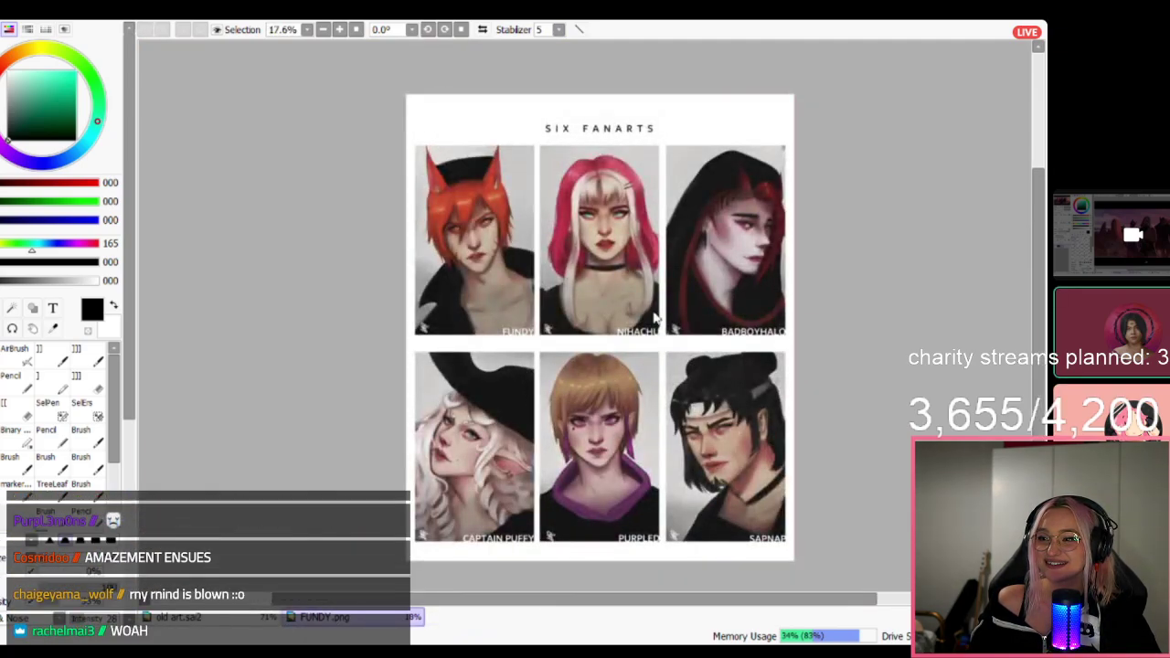
Examine the six fanart portraits in FUNDY.png, both as a whole sheet and close up on the upper row.
key("Return")
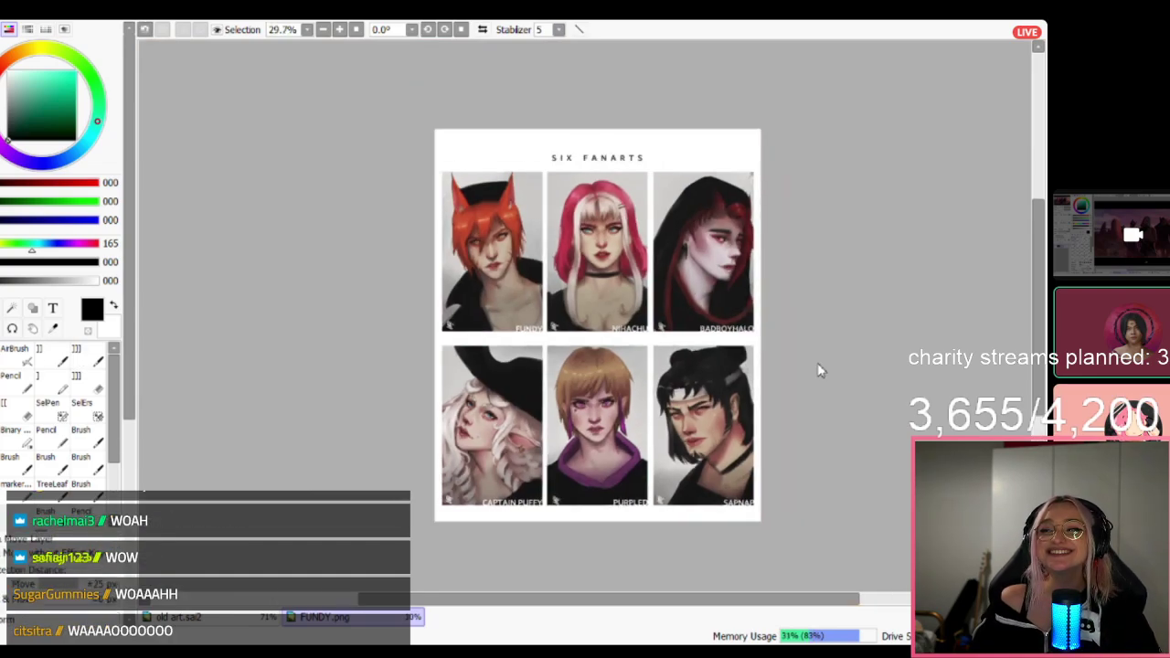
scroll(634, 339, "up", 7)
scroll(620, 396, "down", 3)
scroll(621, 395, "down", 2)
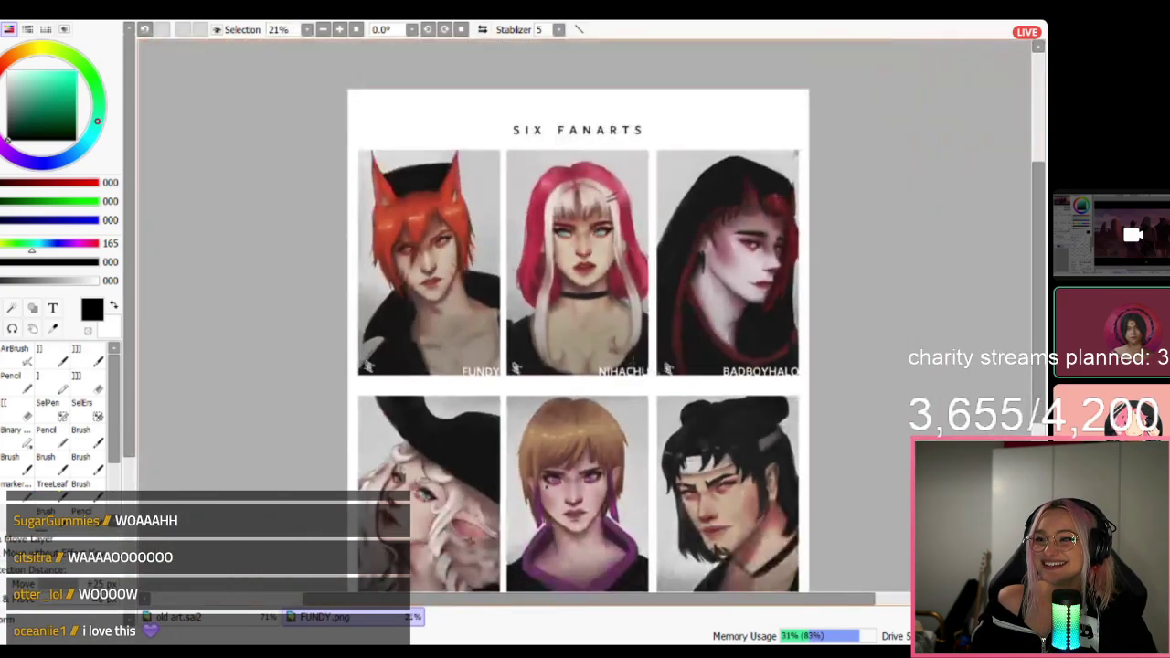
scroll(158, 486, "down", 2)
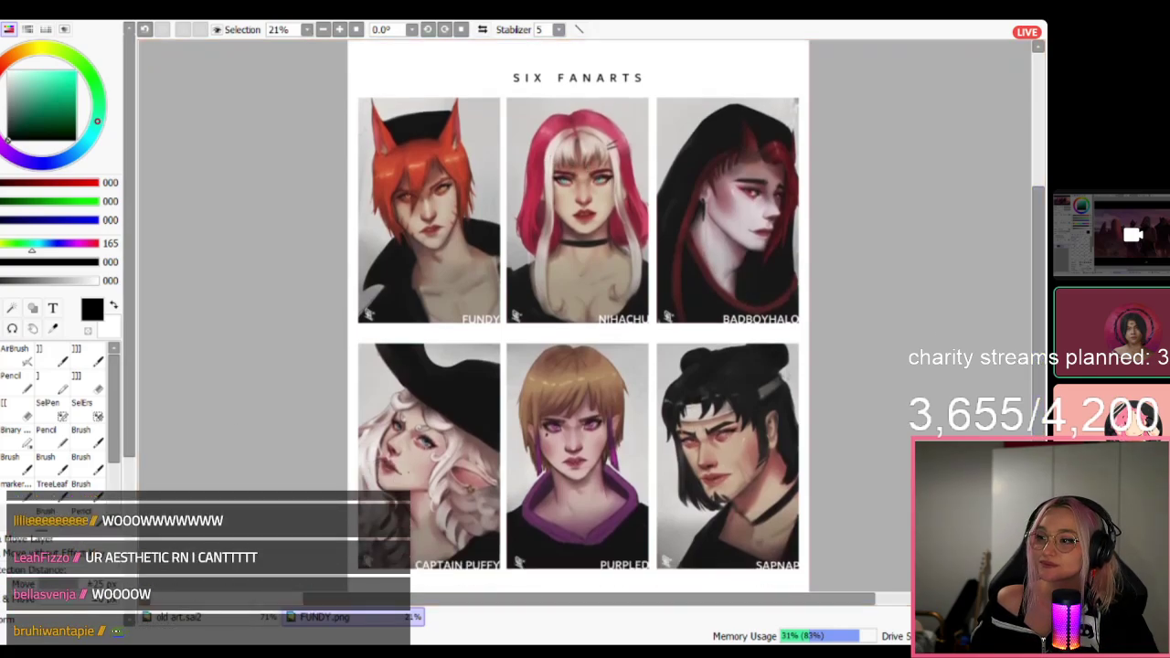
scroll(591, 145, "up", 4)
scroll(609, 222, "down", 1)
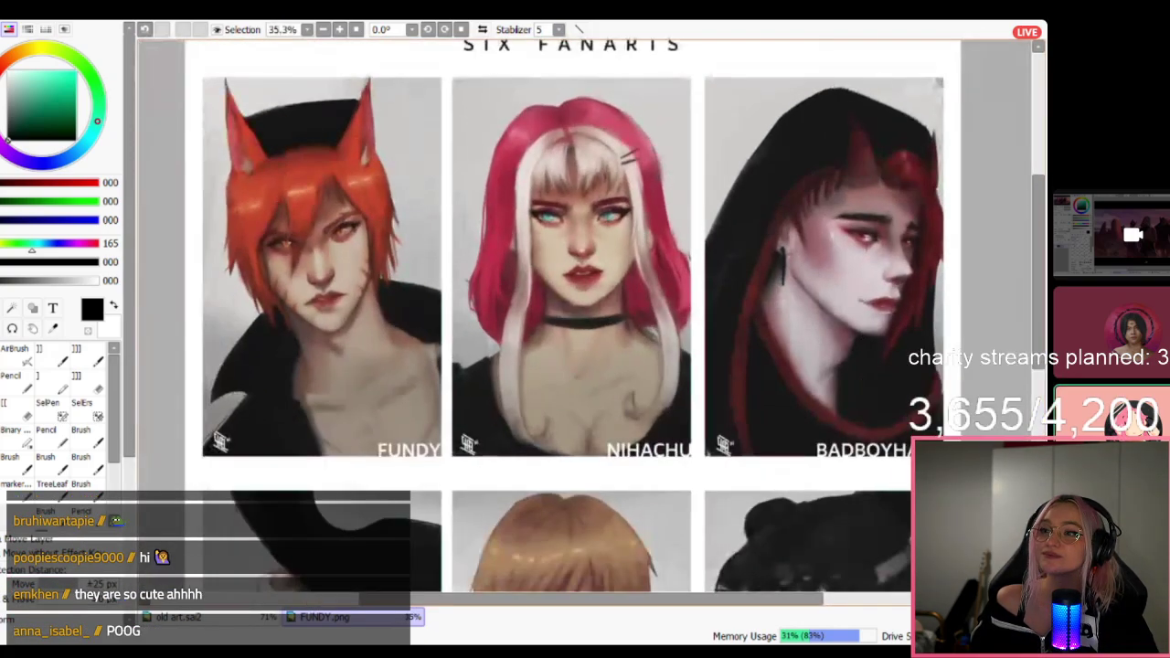
scroll(610, 224, "up", 1)
scroll(610, 243, "down", 3)
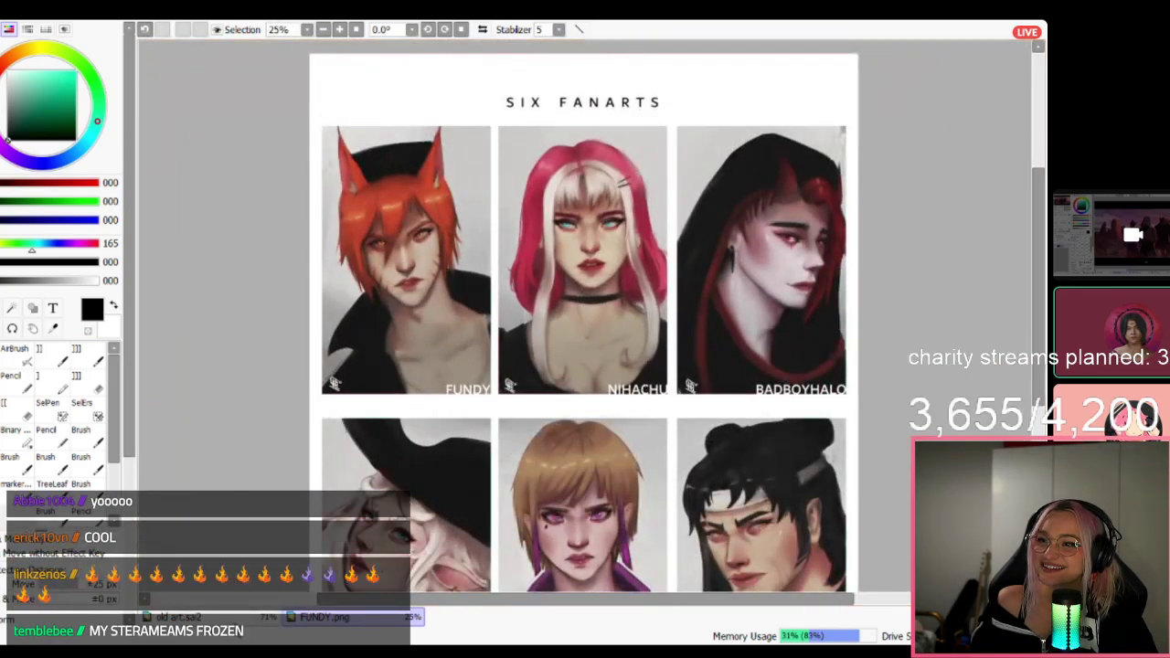
Show the blue-haired portrait in old art.sai2 close up at 100% zoom, and return to the six portraits in FUNDY.png.
left_click(201, 617)
key("ctrl+v")
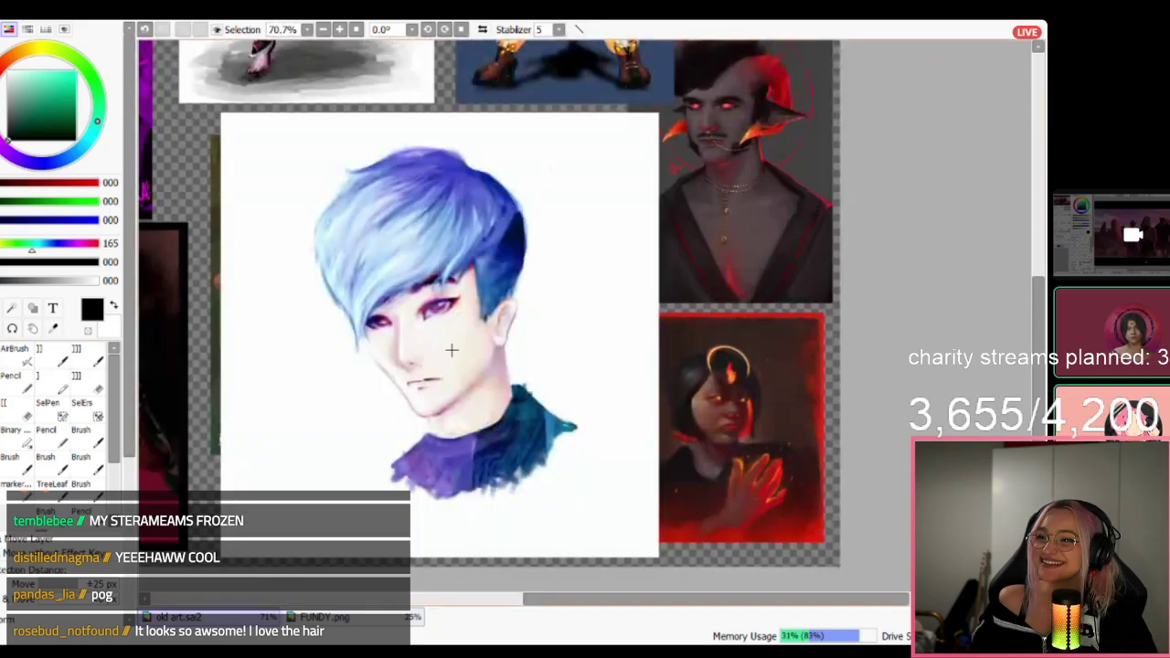
scroll(451, 350, "up", 1)
scroll(431, 340, "down", 1)
scroll(431, 340, "up", 1)
left_click(326, 617)
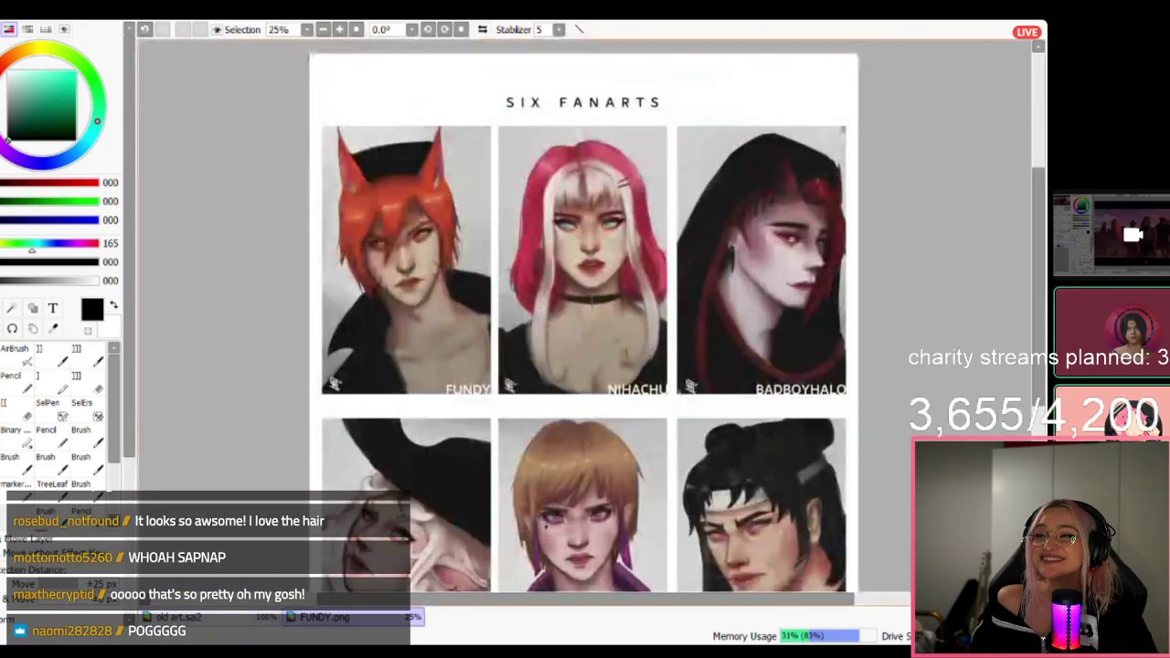
Examine the upper and lower rows of portraits in FUNDY.png closely, ending with both rows centred at 25% zoom.
scroll(592, 311, "down", 1)
scroll(623, 421, "down", 1)
scroll(645, 538, "up", 2)
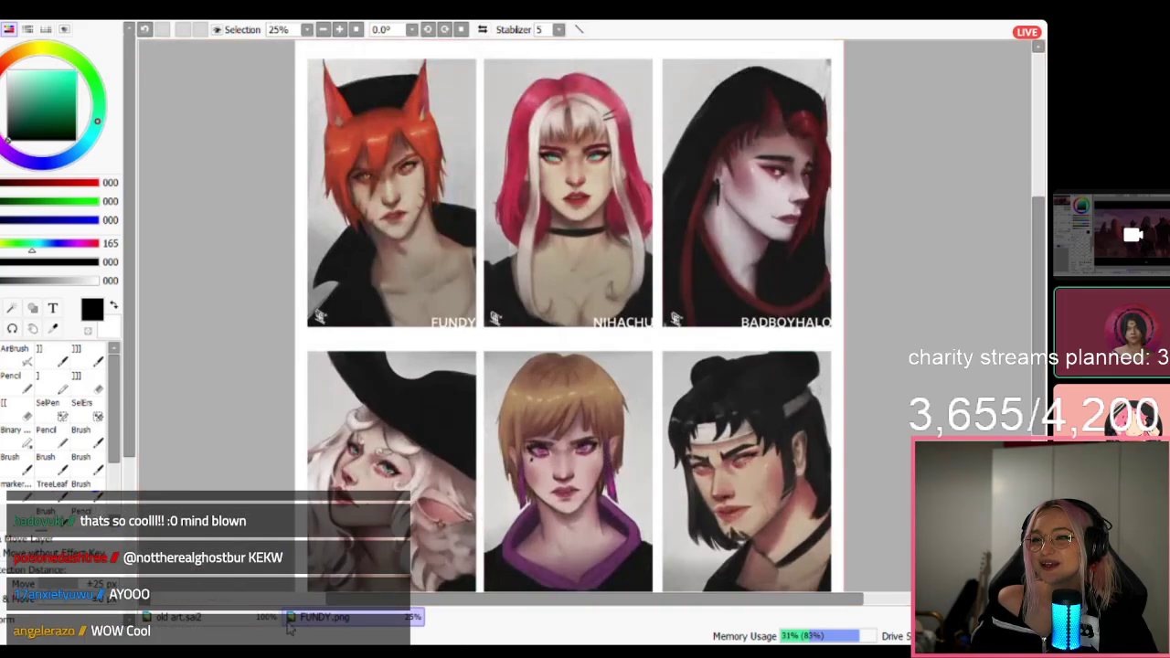
scroll(551, 180, "up", 3)
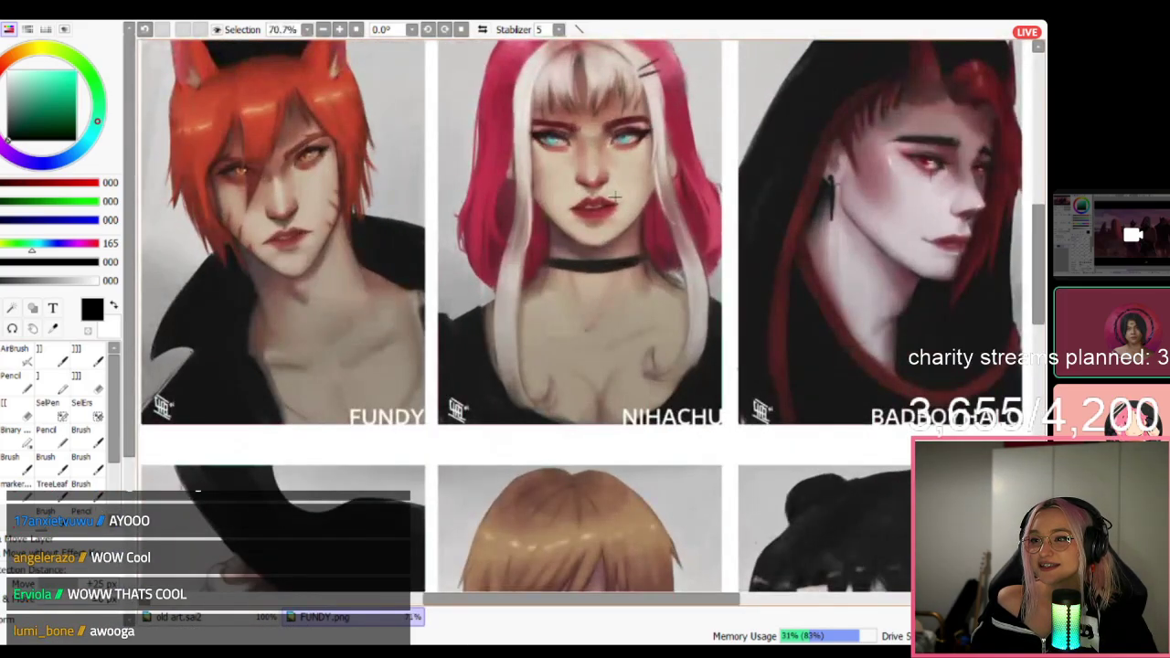
scroll(616, 196, "up", 2)
scroll(616, 196, "down", 4)
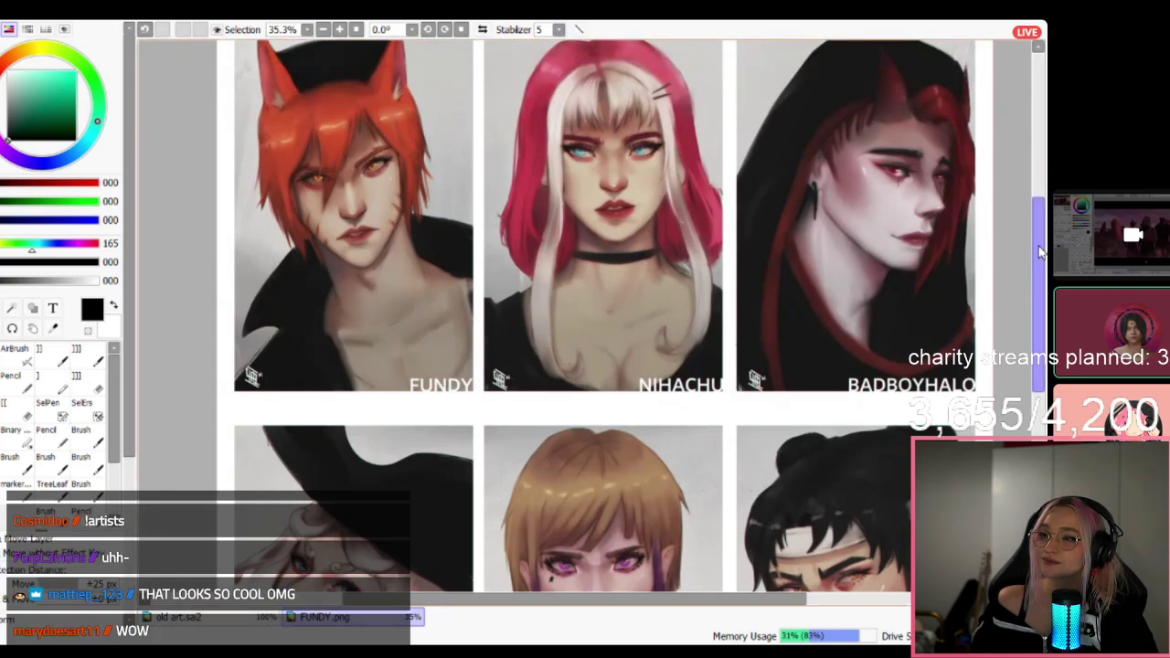
left_click_drag(1039, 247, 1042, 276)
scroll(731, 291, "down", 1)
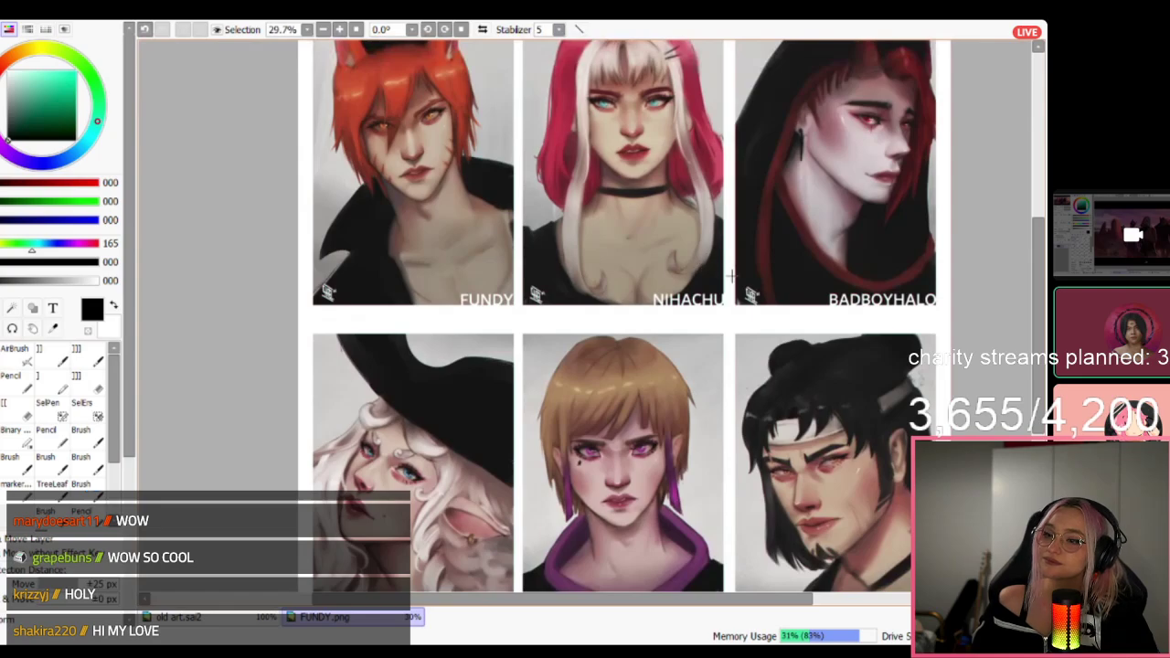
scroll(730, 276, "down", 2)
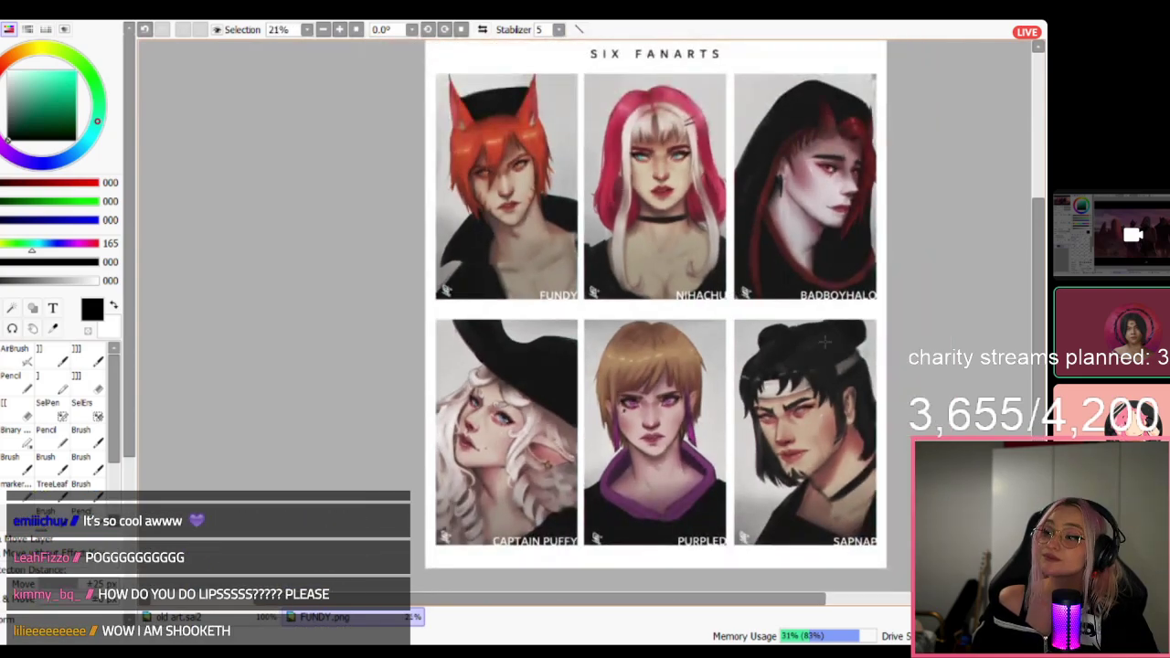
scroll(840, 334, "up", 1)
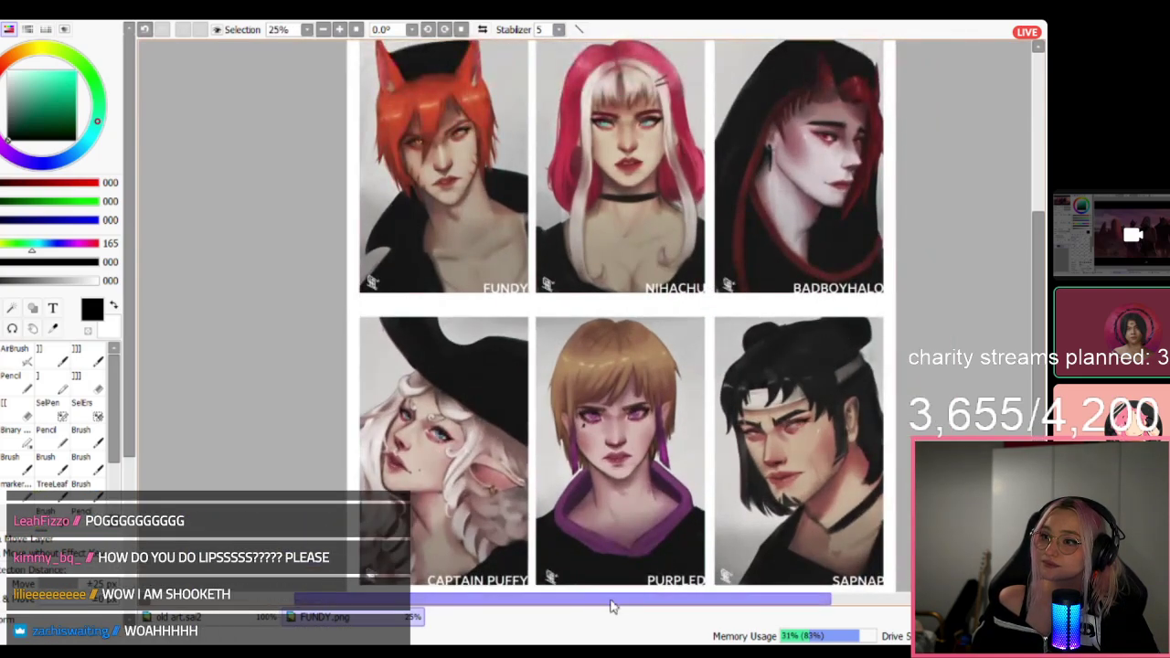
left_click_drag(613, 606, 648, 606)
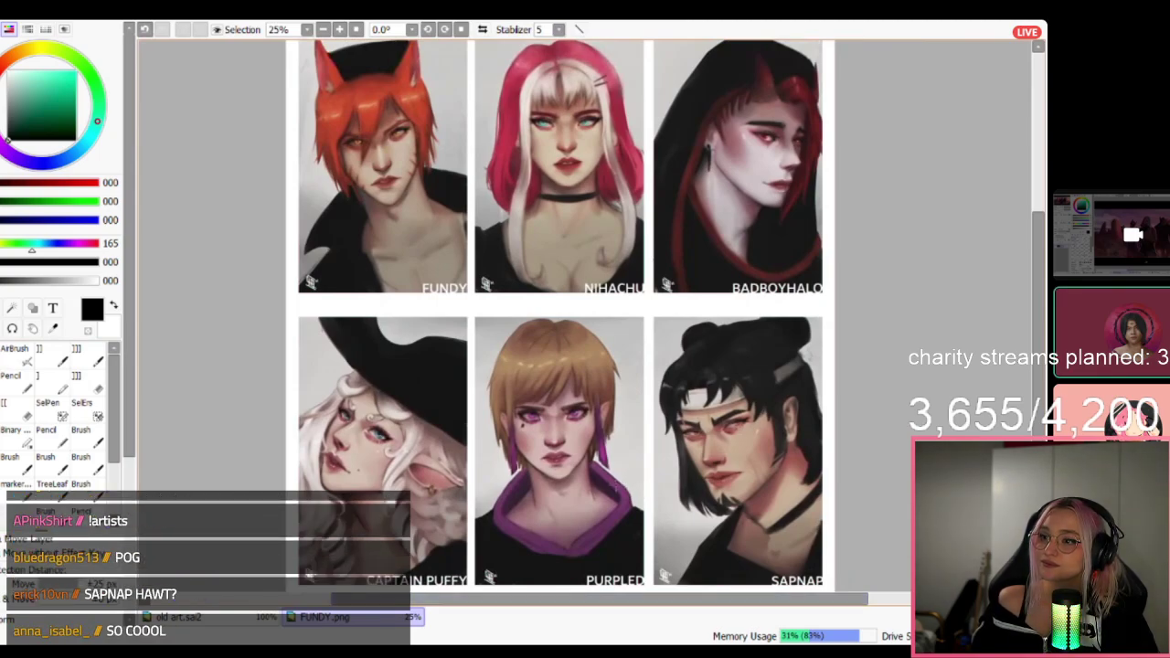
Compare the blue-haired portrait in old art.sai2 with the six fanarts, ending on FUNDY.png at 21% zoom.
left_click(240, 620)
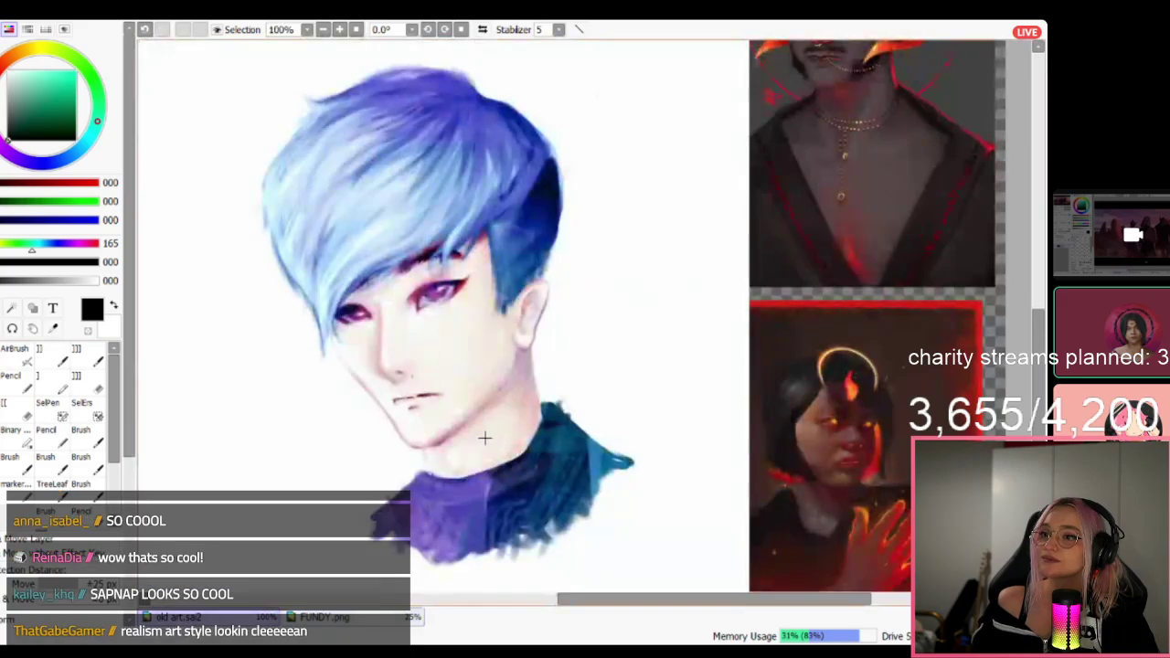
scroll(483, 436, "down", 1)
scroll(445, 448, "up", 2)
scroll(445, 448, "down", 1)
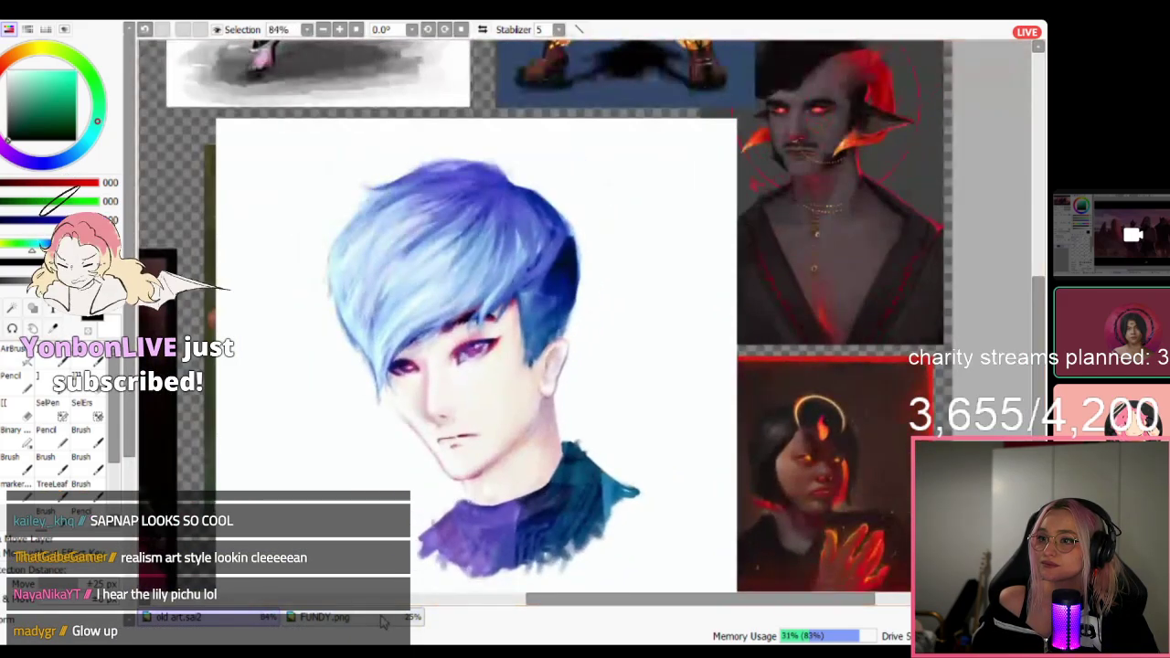
left_click(331, 618)
scroll(599, 55, "up", 1)
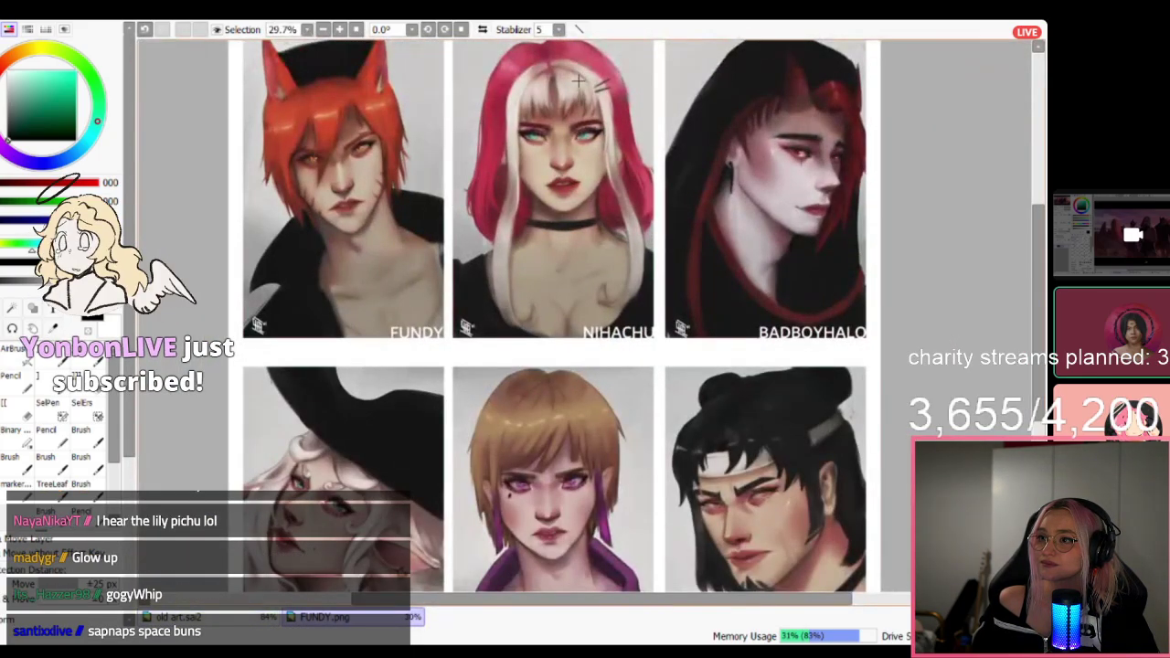
scroll(579, 102, "down", 1)
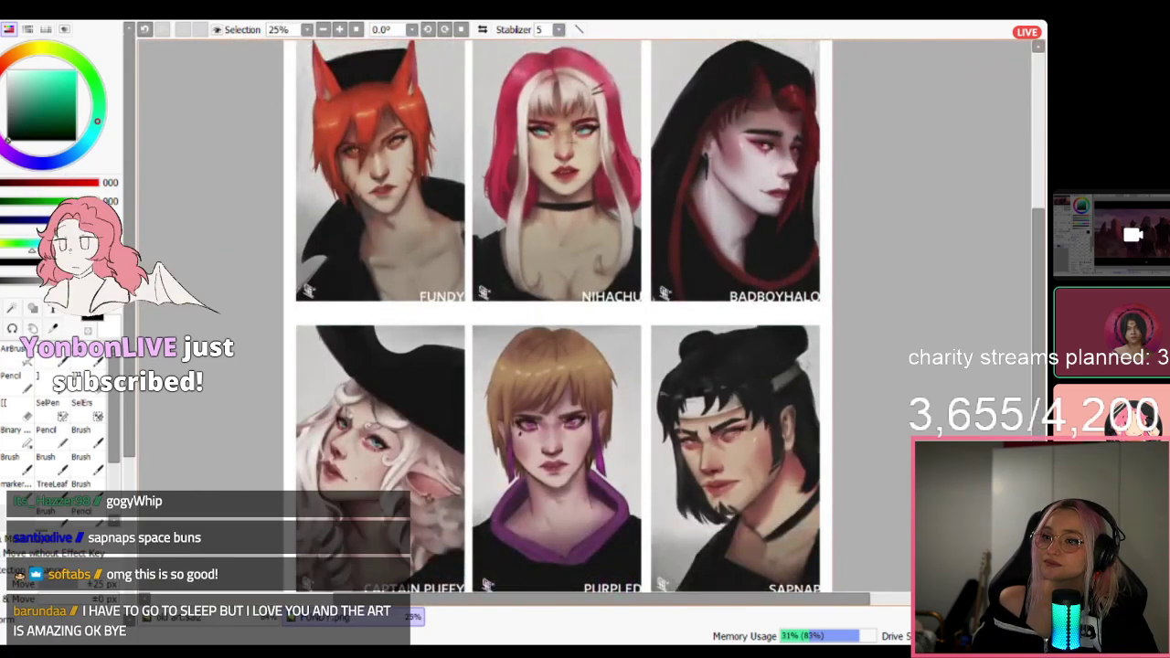
scroll(562, 311, "down", 1)
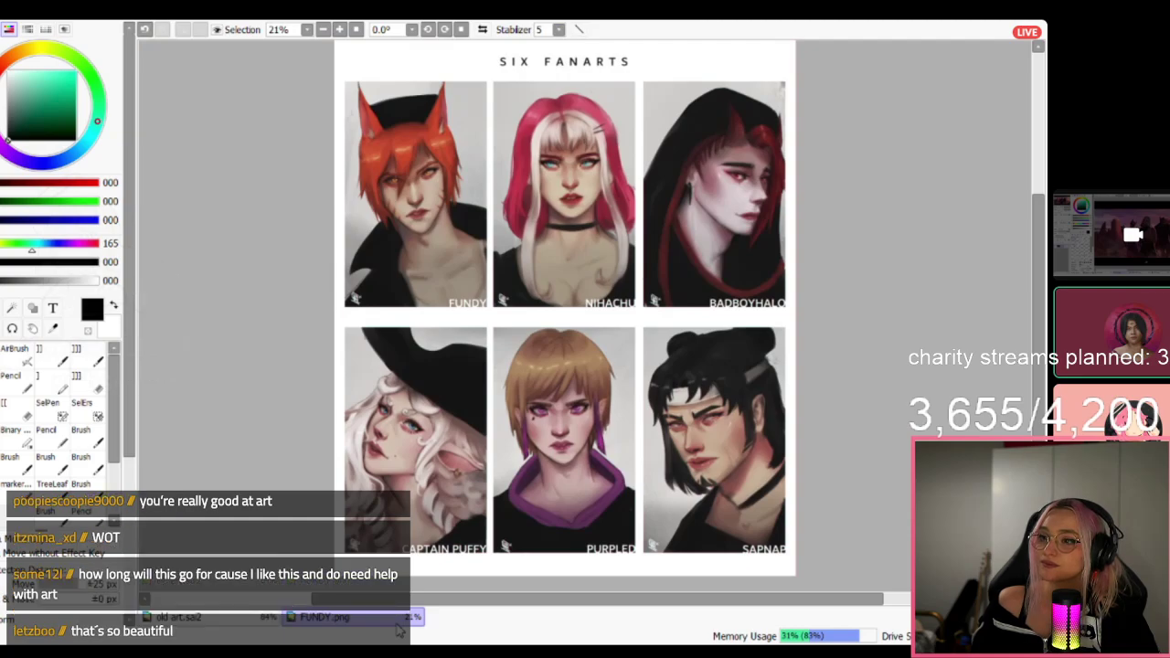
Compare the blue-haired portrait with the six fanarts once more, close FUNDY.png, and show the old art.sai2 collage at 42% zoom.
left_click(234, 621)
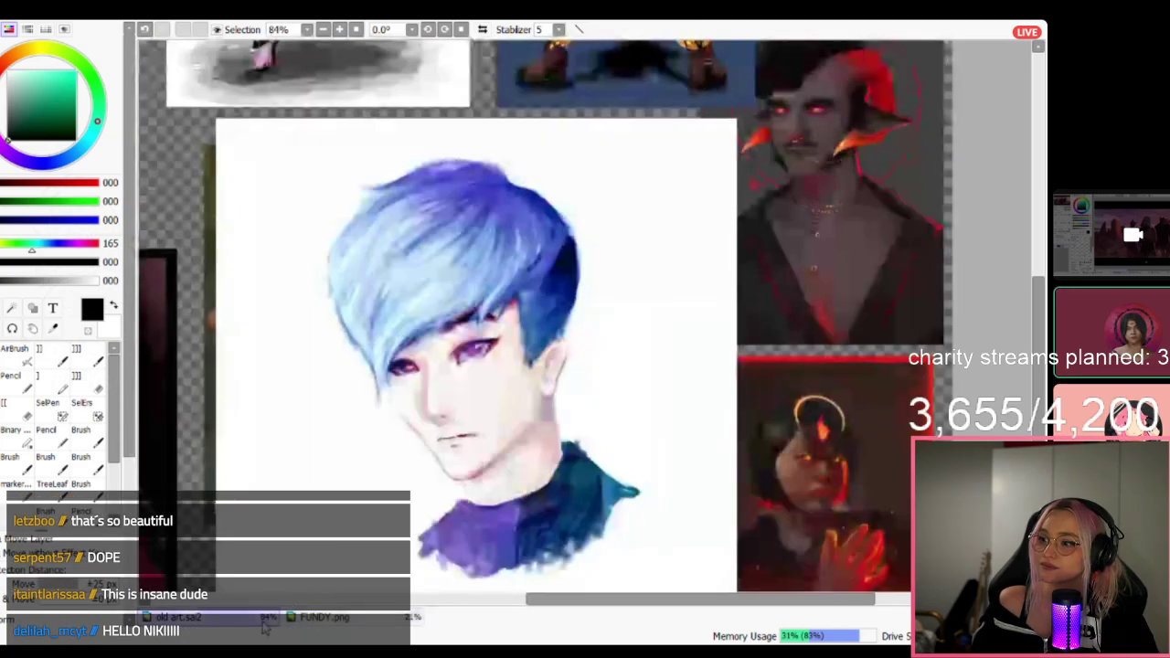
left_click(309, 621)
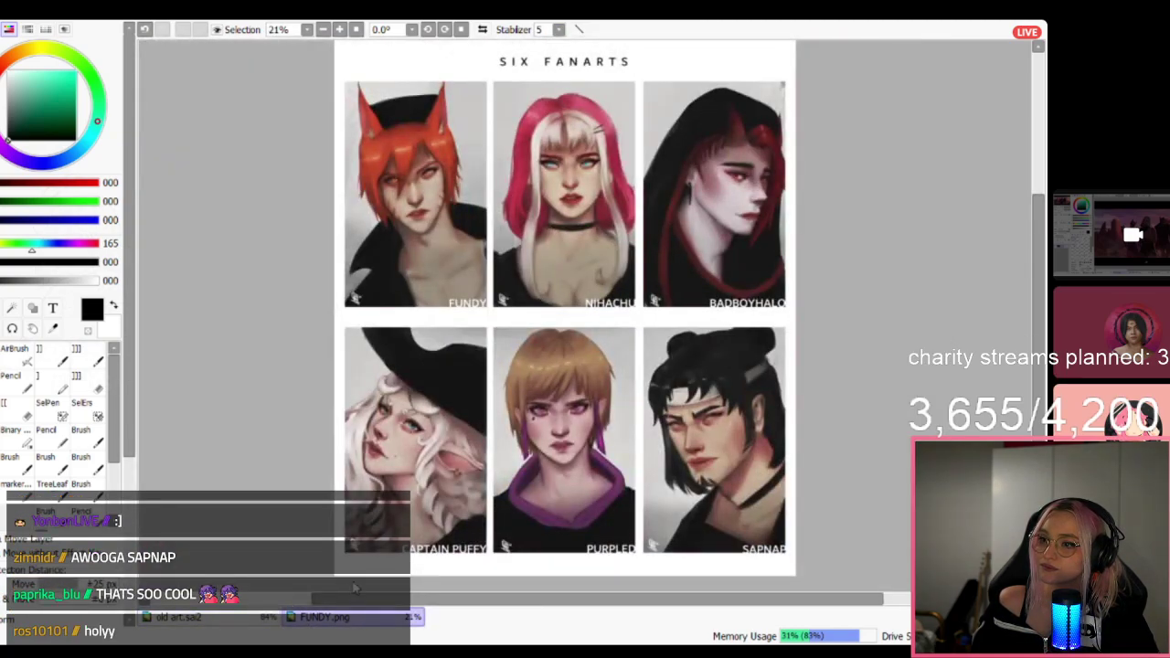
key("ctrl+w")
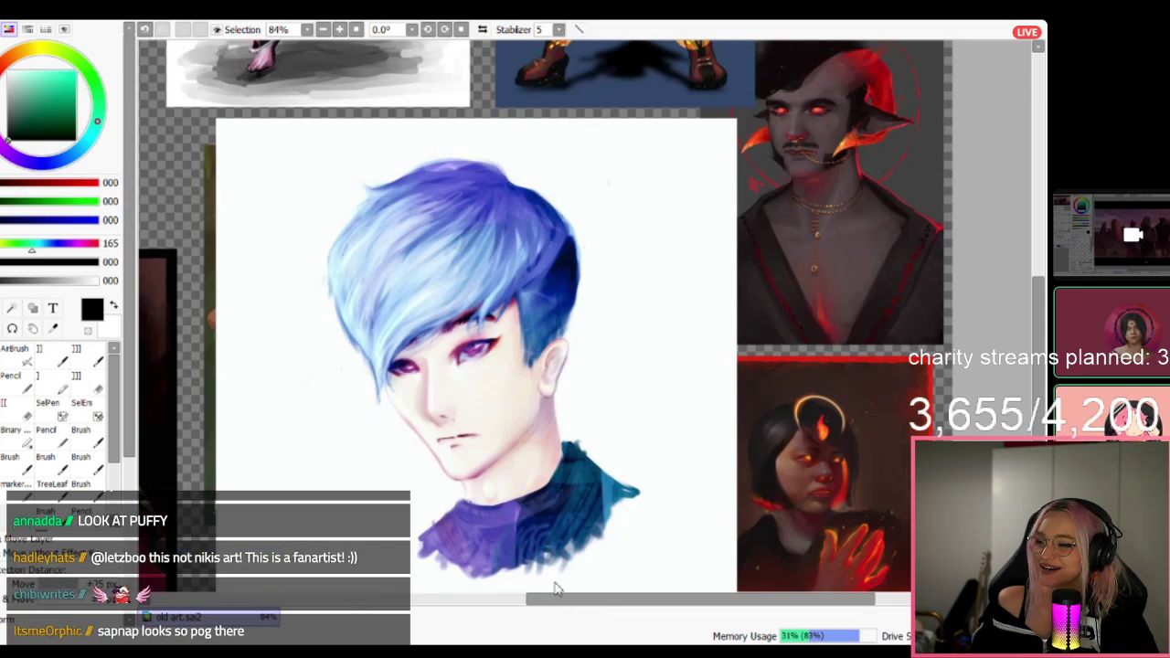
scroll(584, 316, "down", 7)
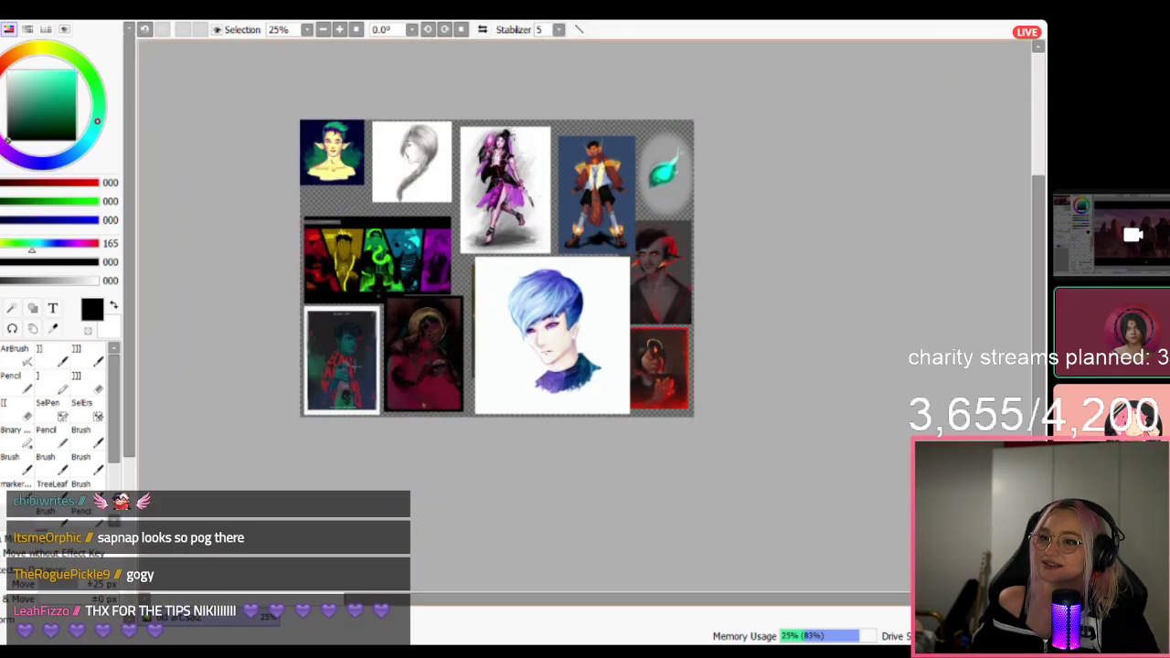
scroll(387, 343, "up", 2)
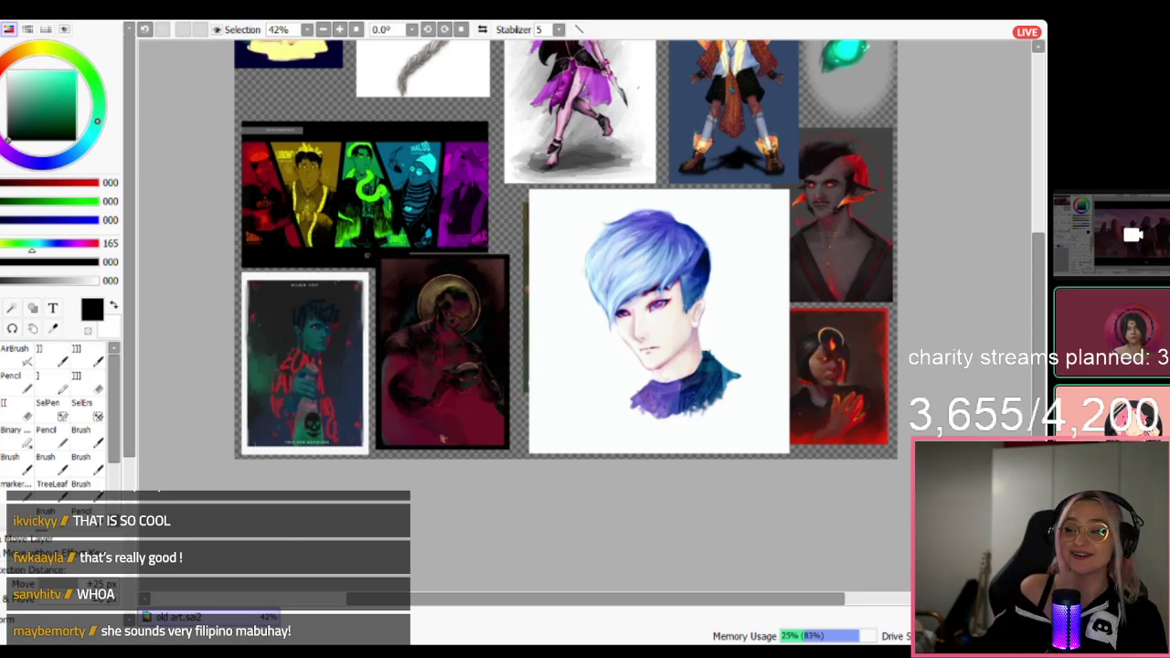
Clear the old art collage from view and fill the empty canvas with mid grey, RGB 165, 165, 165.
left_click(299, 553)
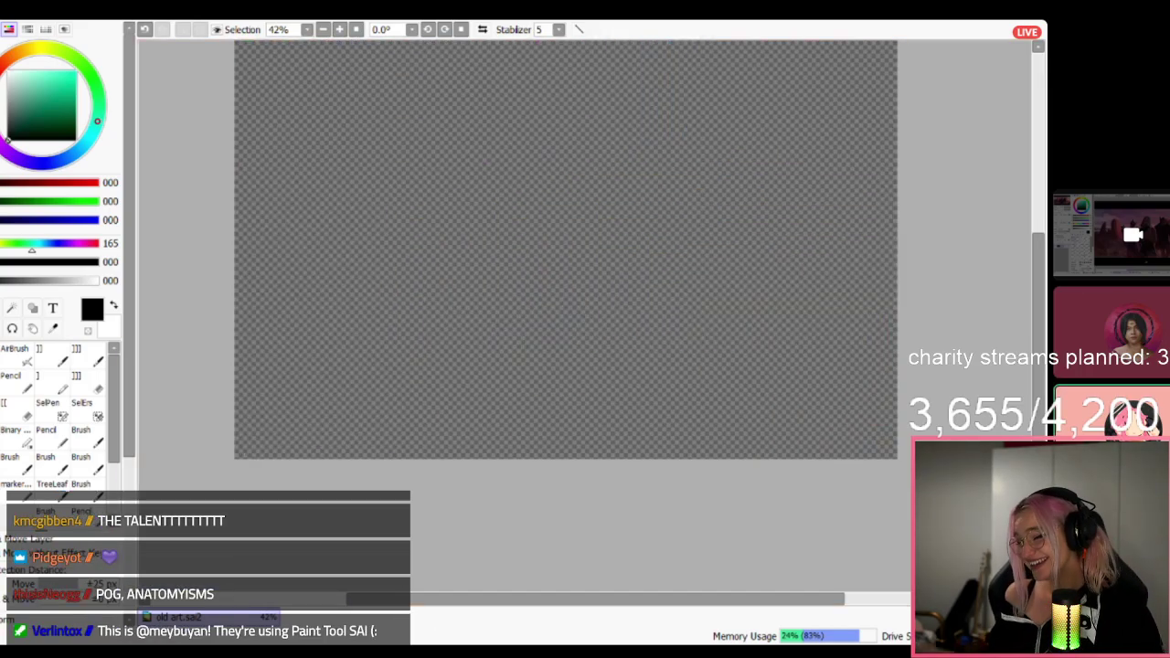
left_click(7, 96)
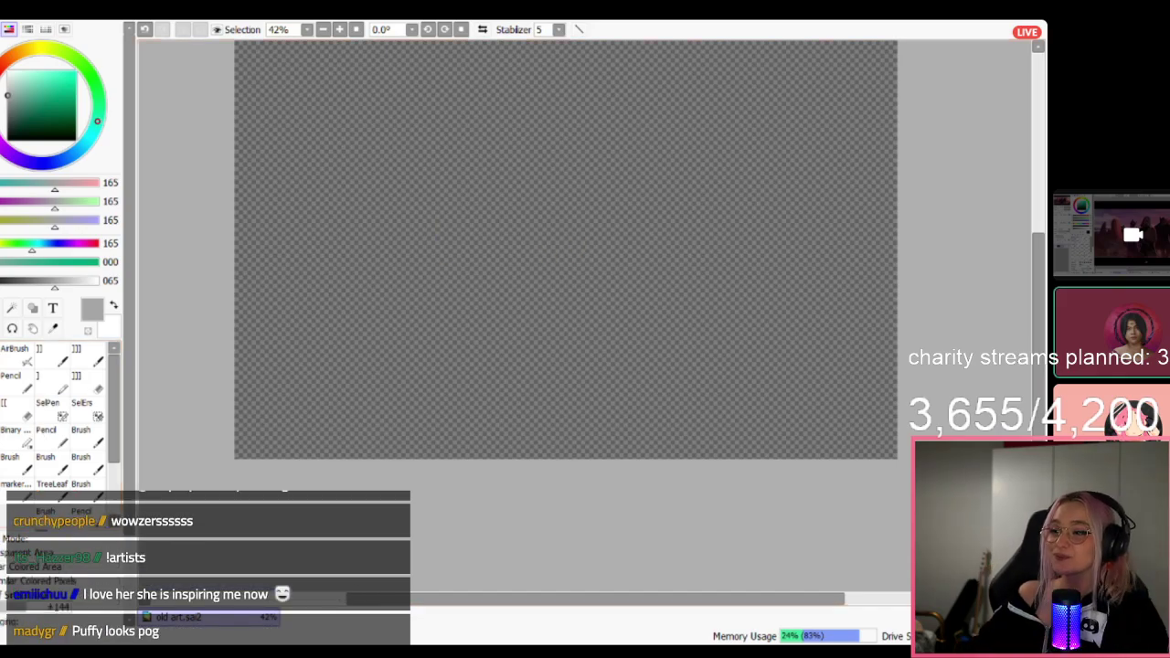
scroll(489, 296, "down", 4)
left_click(489, 297)
scroll(572, 148, "up", 6)
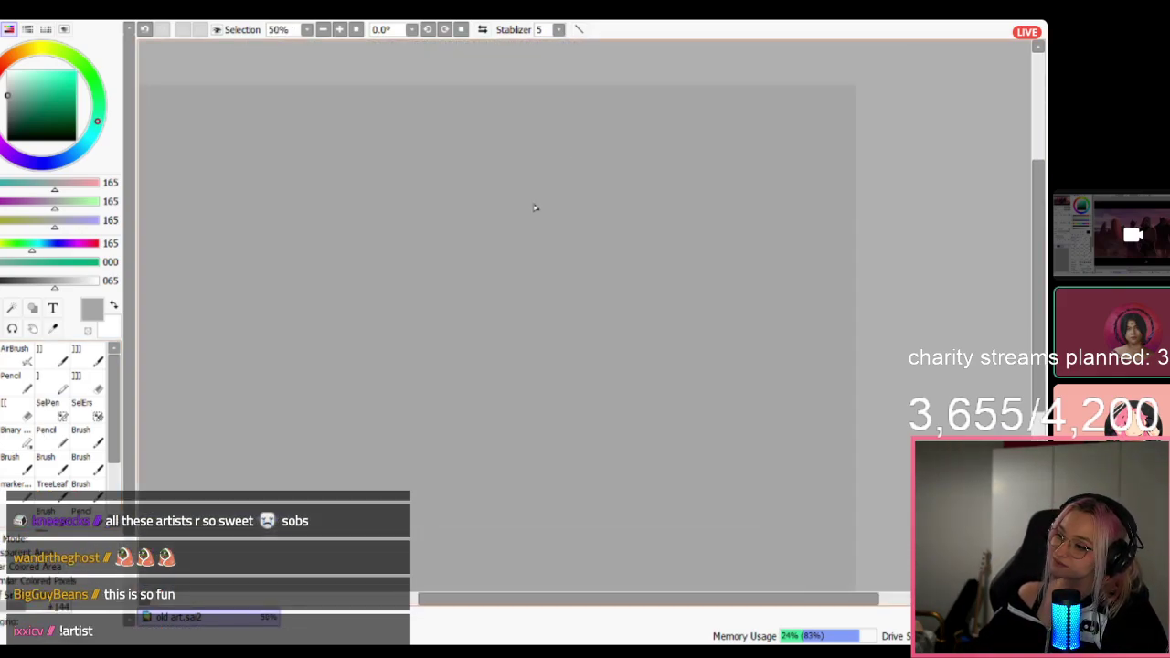
Sketch a long black curved line of action from the canvas's upper middle down to its lower part, undoing the surplus stroke.
scroll(478, 248, "down", 3)
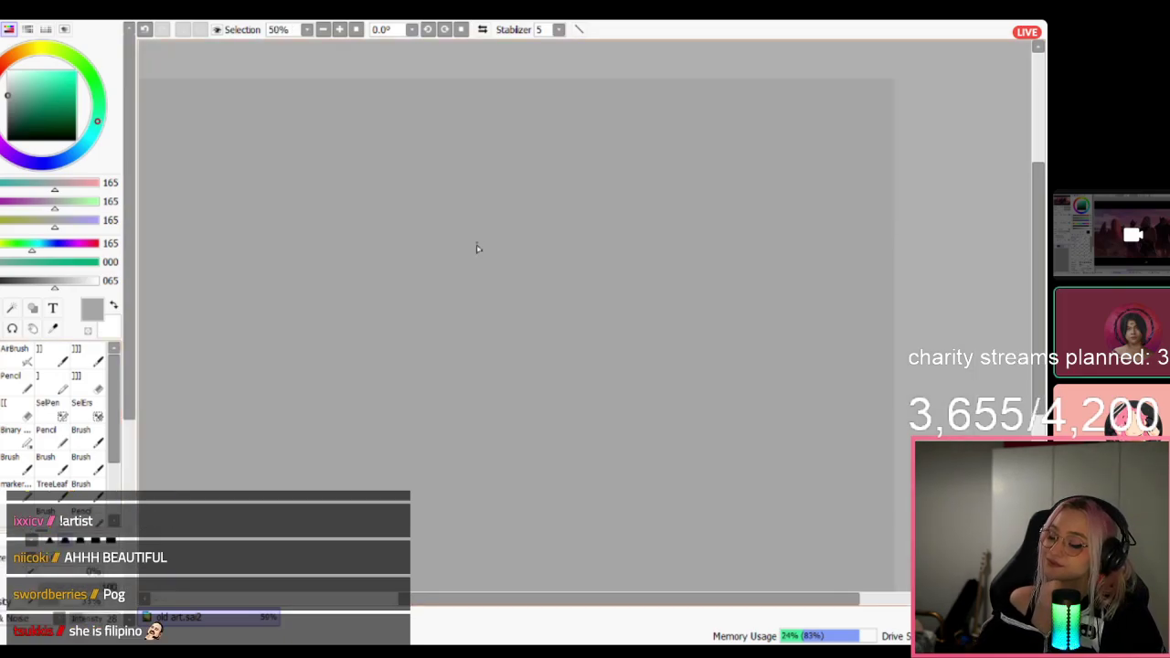
scroll(572, 205, "up", 2)
scroll(572, 205, "down", 3)
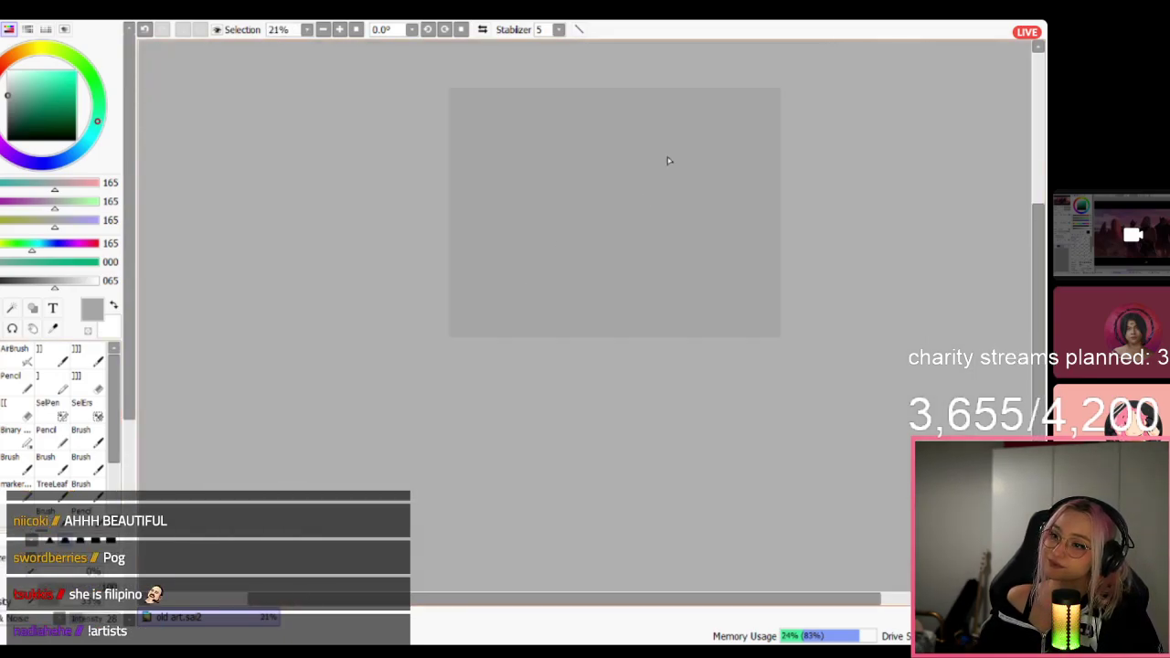
scroll(666, 162, "up", 2)
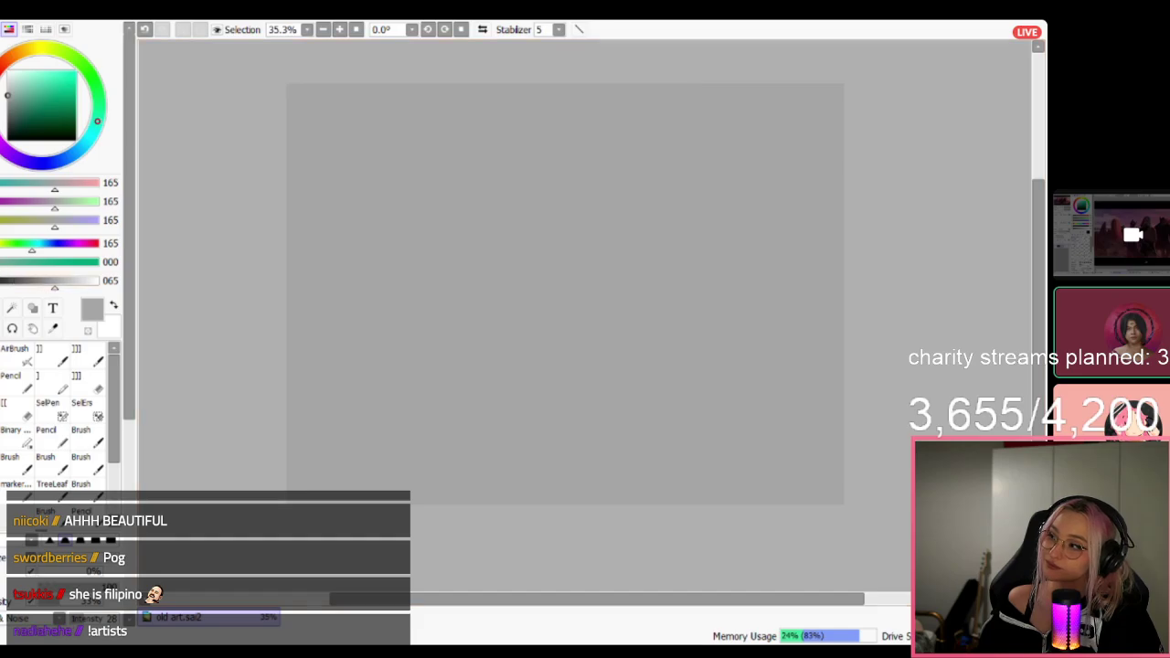
left_click(8, 140)
mouse_move(582, 140)
left_mouse_down()
mouse_move(594, 165)
mouse_move(473, 476)
left_mouse_up()
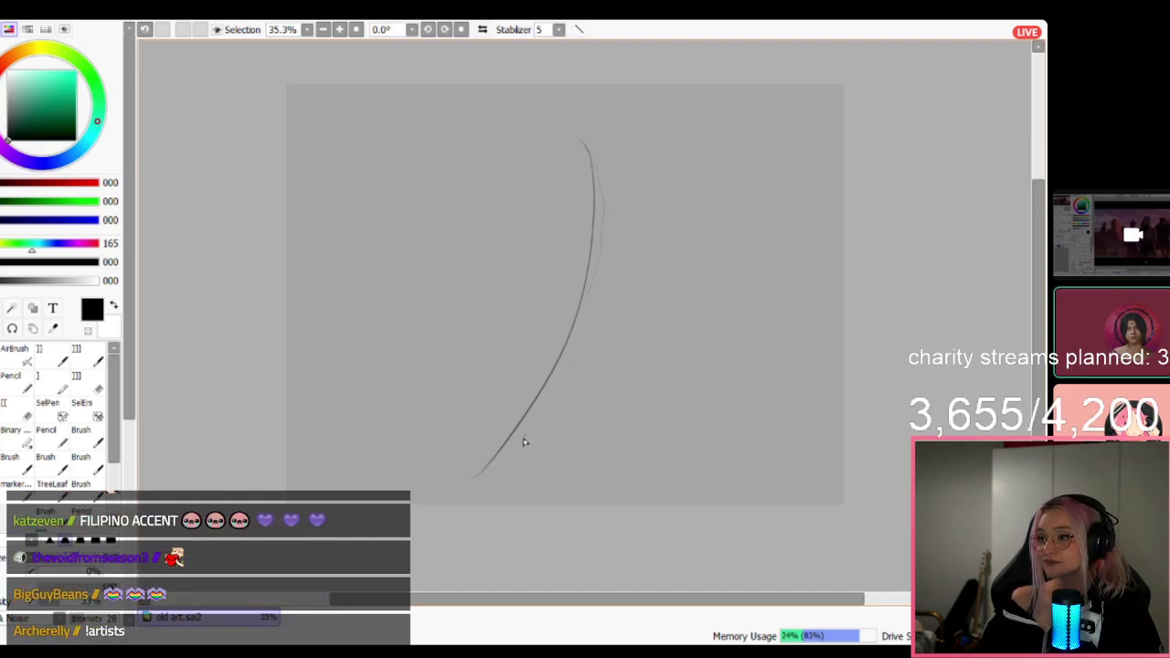
key("ctrl+z")
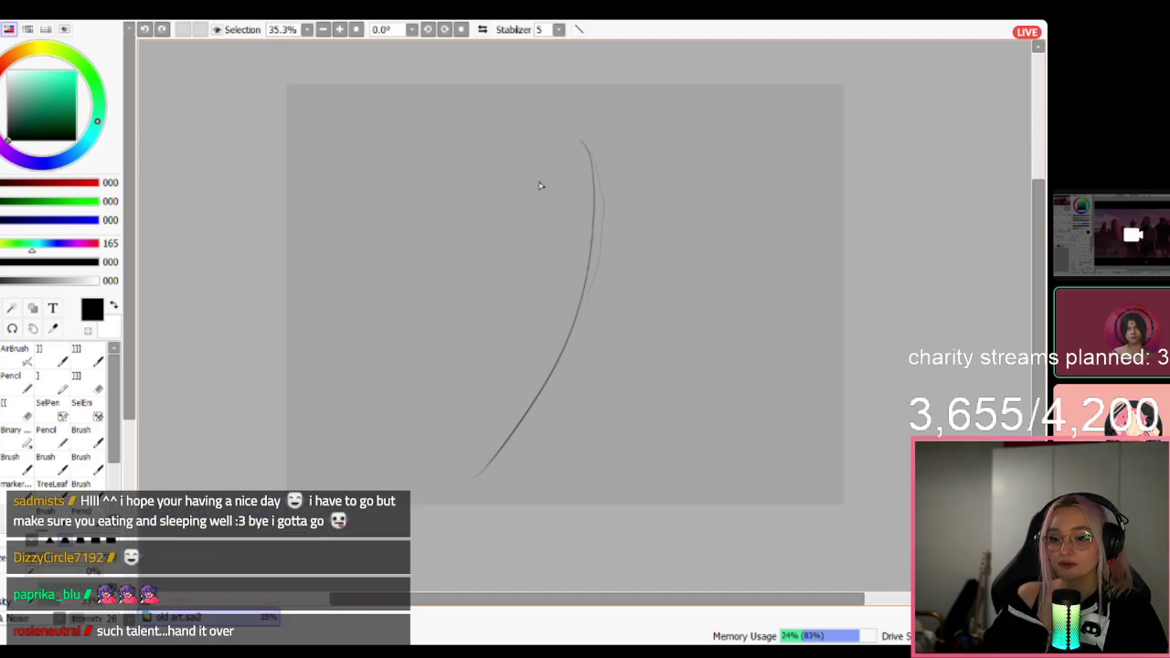
Switch to Spotify, skip to the next track, and return to the sketch in PaintTool SAI.
key("alt+Tab")
left_click(485, 600)
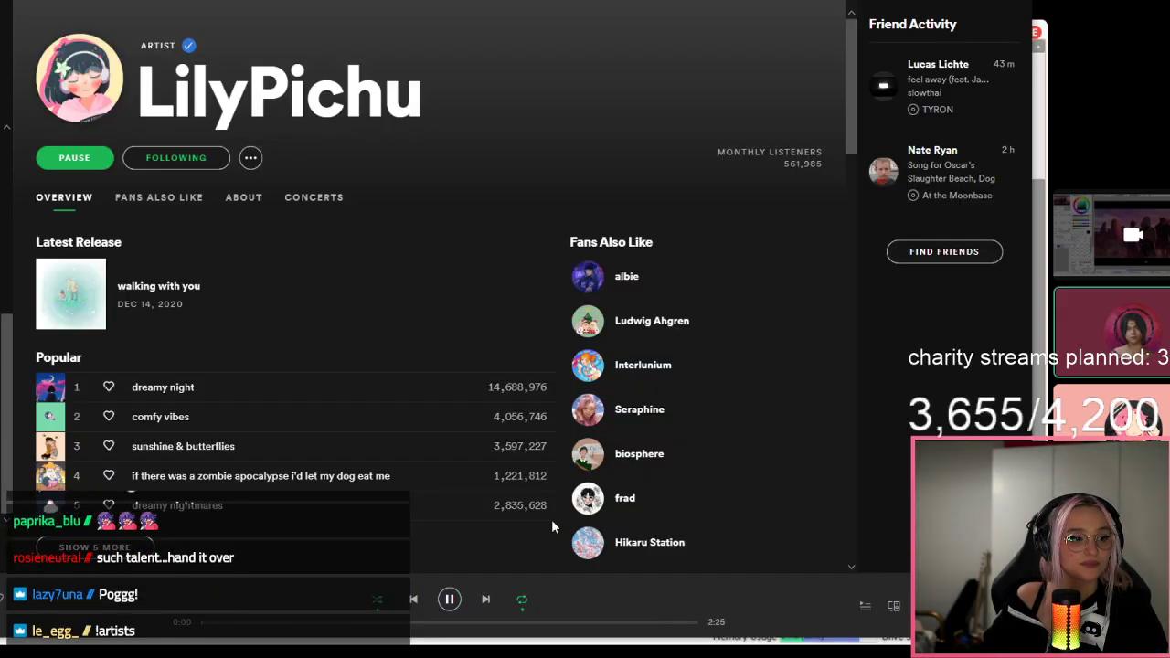
key("alt+Tab")
Sketch slanted shoulder and hip lines across the curve and rough in both sides of the torso in black.
mouse_move(551, 197)
left_mouse_down()
mouse_move(645, 143)
mouse_move(634, 150)
left_mouse_up()
key("ctrl+z")
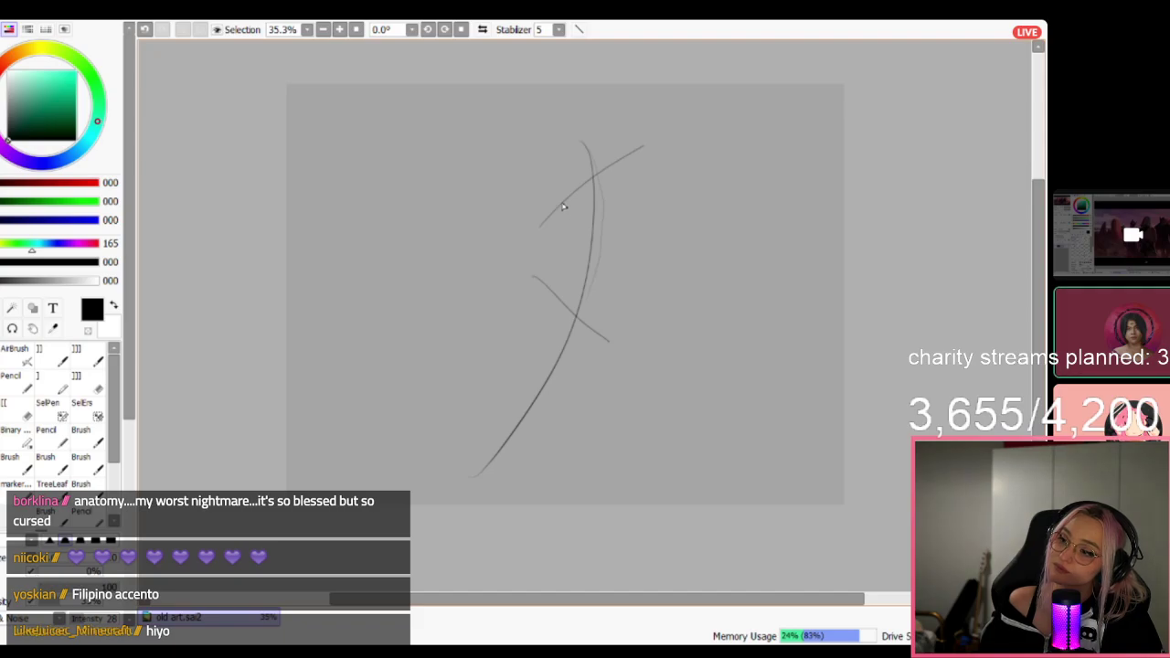
scroll(591, 192, "up", 2)
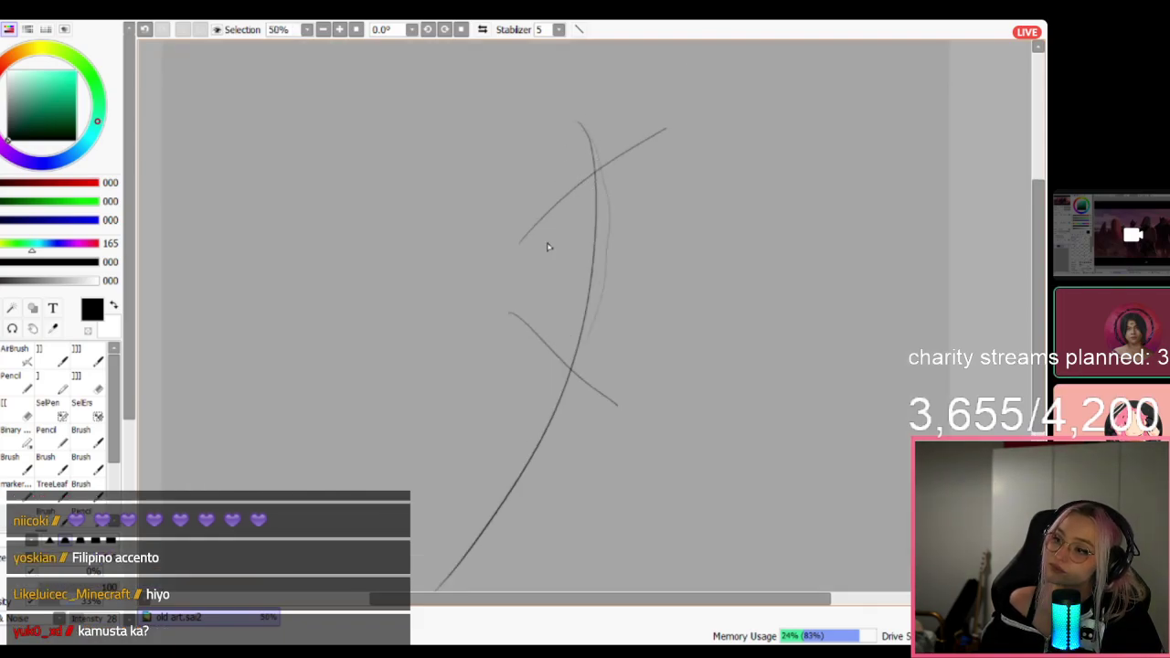
left_click_drag(528, 206, 554, 245)
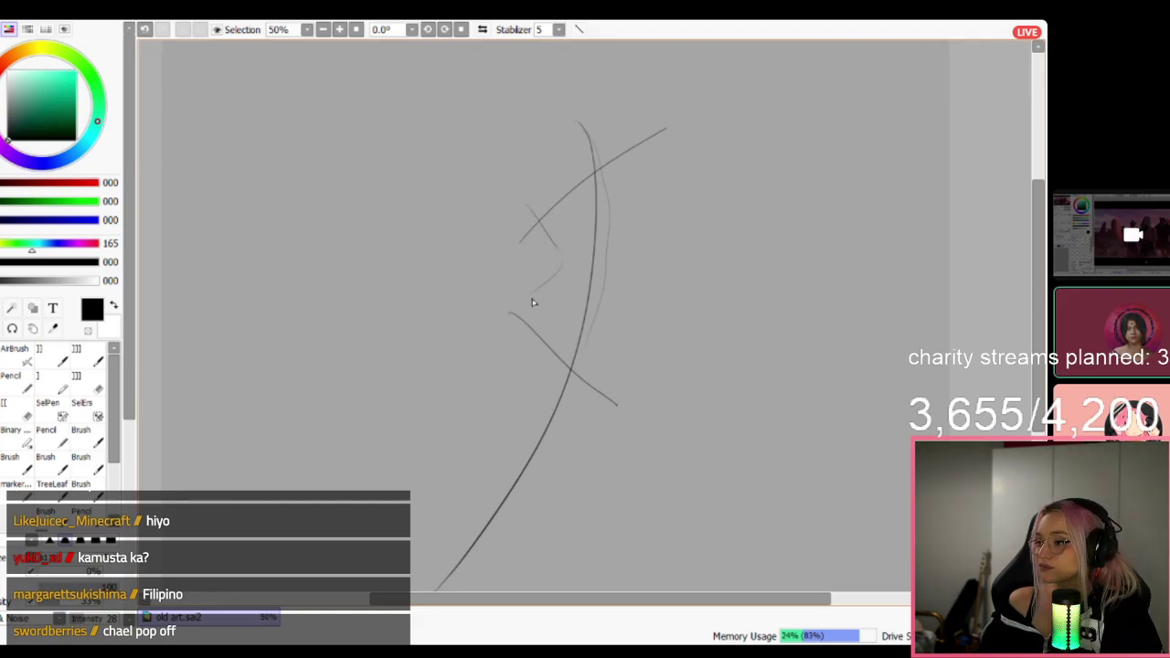
left_click_drag(537, 294, 512, 320)
mouse_move(668, 196)
left_mouse_down()
mouse_move(657, 274)
mouse_move(607, 402)
left_mouse_up()
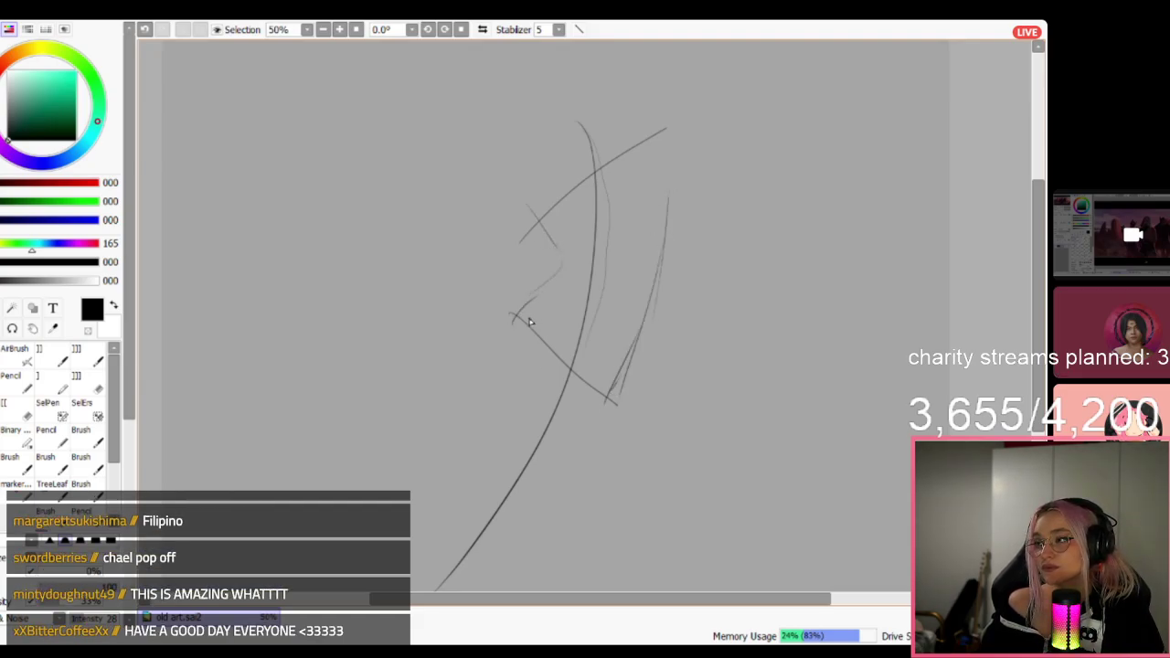
Rough in the figure's hips and both thighs with loose curved strokes below the slanted pelvis line.
mouse_move(503, 303)
left_mouse_down()
mouse_move(445, 370)
mouse_move(475, 580)
left_mouse_up()
left_click_drag(546, 370, 531, 573)
mouse_move(551, 394)
left_mouse_down()
mouse_move(535, 549)
mouse_move(558, 474)
left_mouse_up()
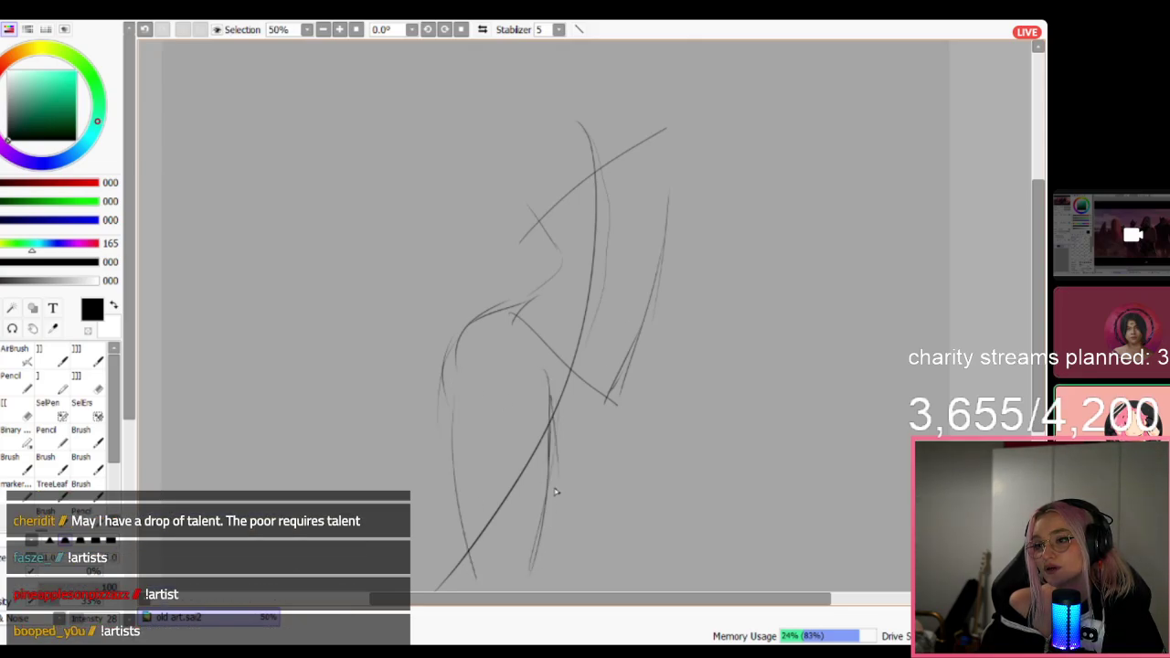
left_click_drag(622, 392, 544, 508)
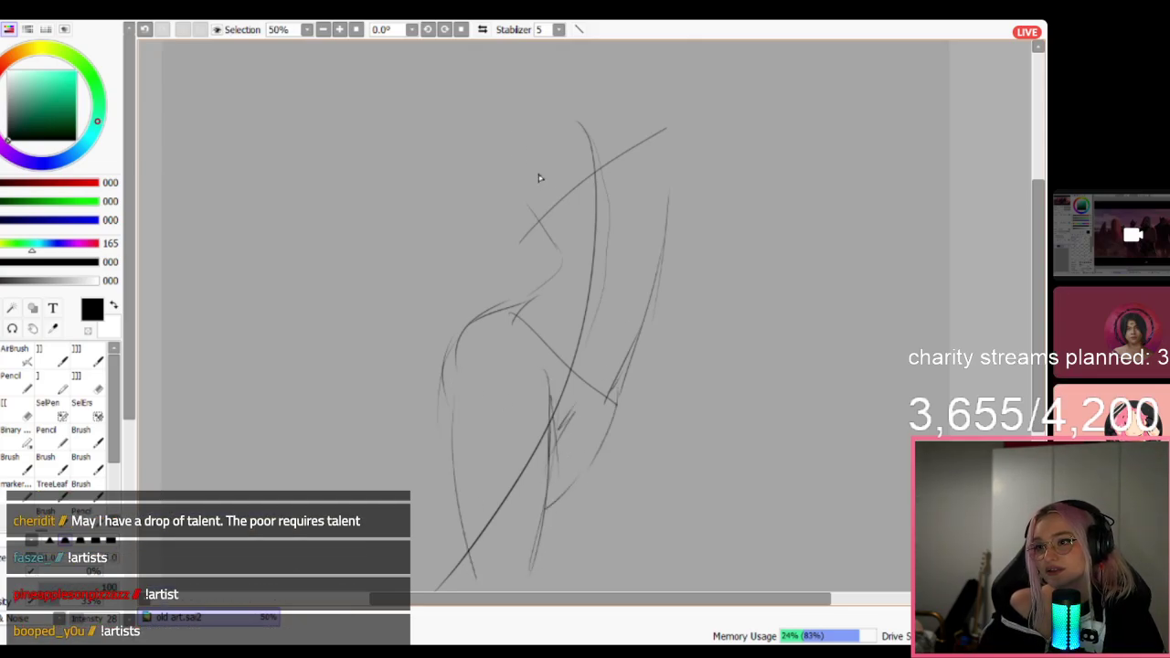
Sketch the curves under both sides of the chest, plus short contour strokes for the upper chest and far shoulder.
left_click_drag(522, 208, 537, 245)
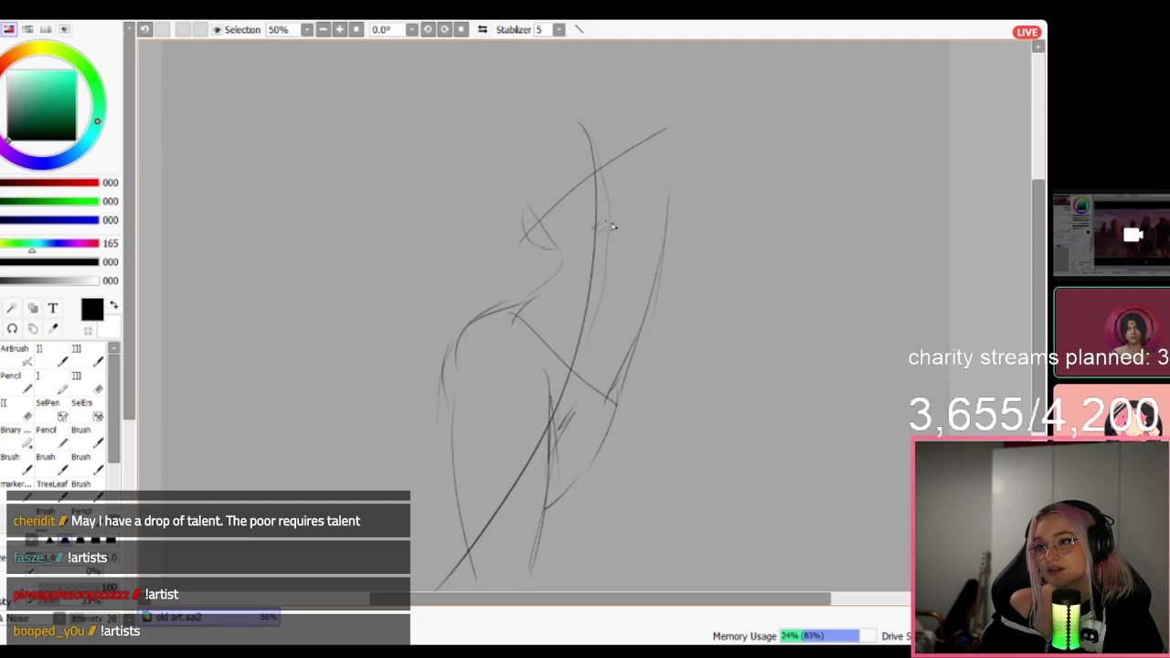
left_click_drag(610, 225, 642, 220)
left_click_drag(677, 150, 681, 170)
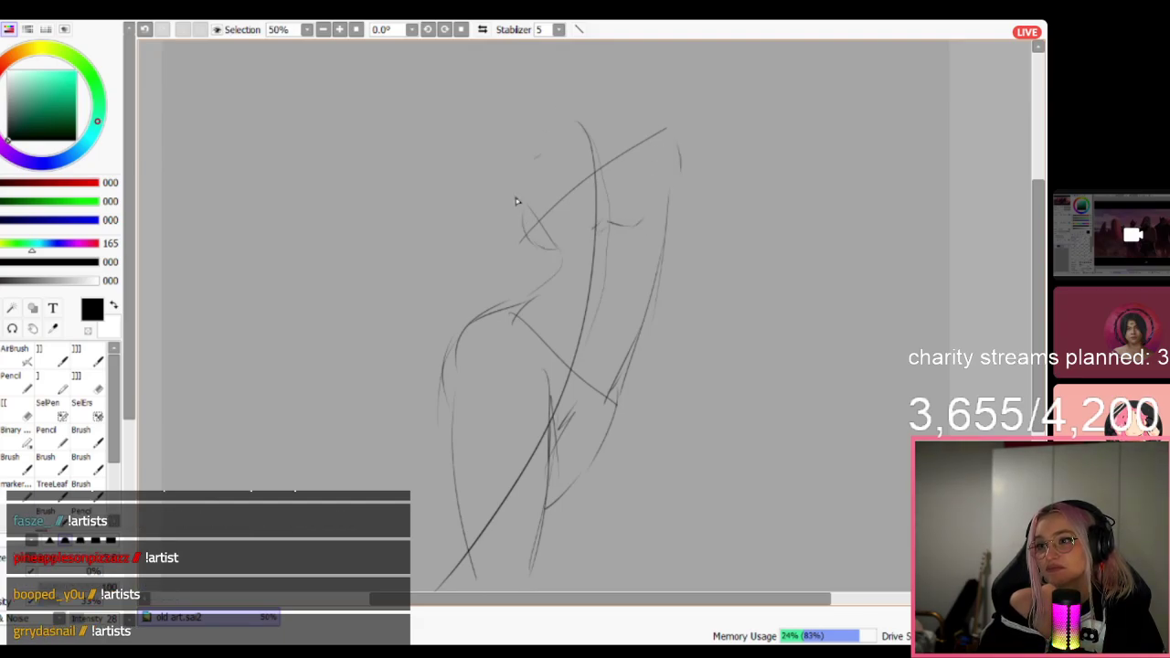
left_click_drag(518, 194, 538, 172)
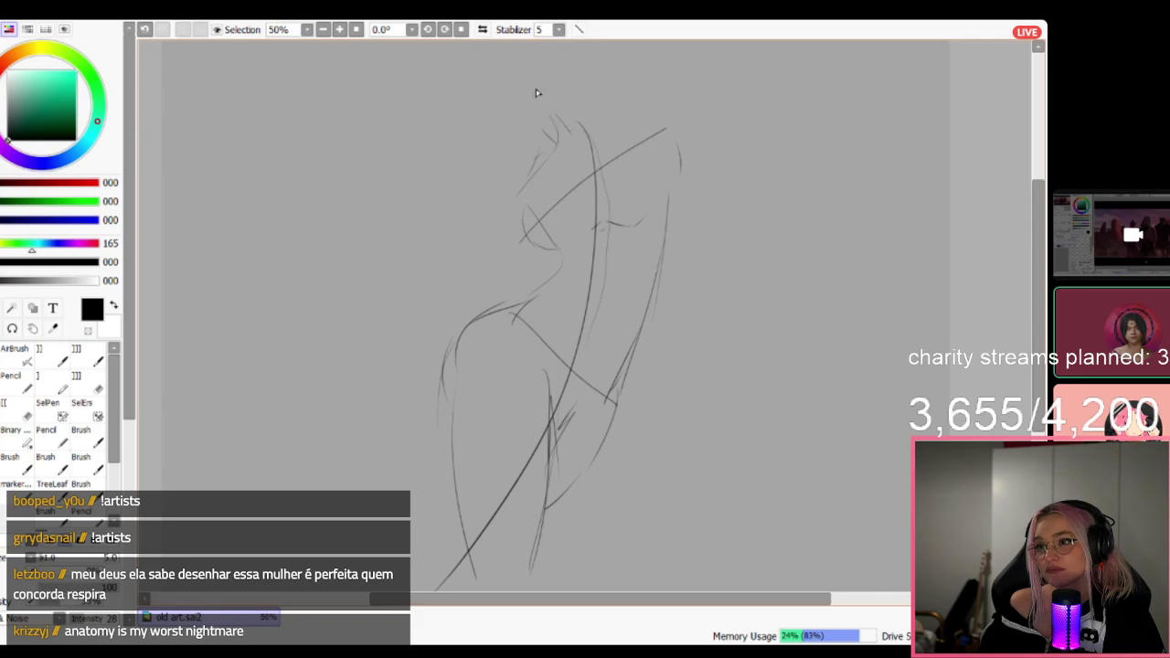
Rough in the tilted head and jaw above the neck, and add the contours of both shoulders.
left_click_drag(572, 87, 536, 113)
left_click_drag(517, 36, 499, 87)
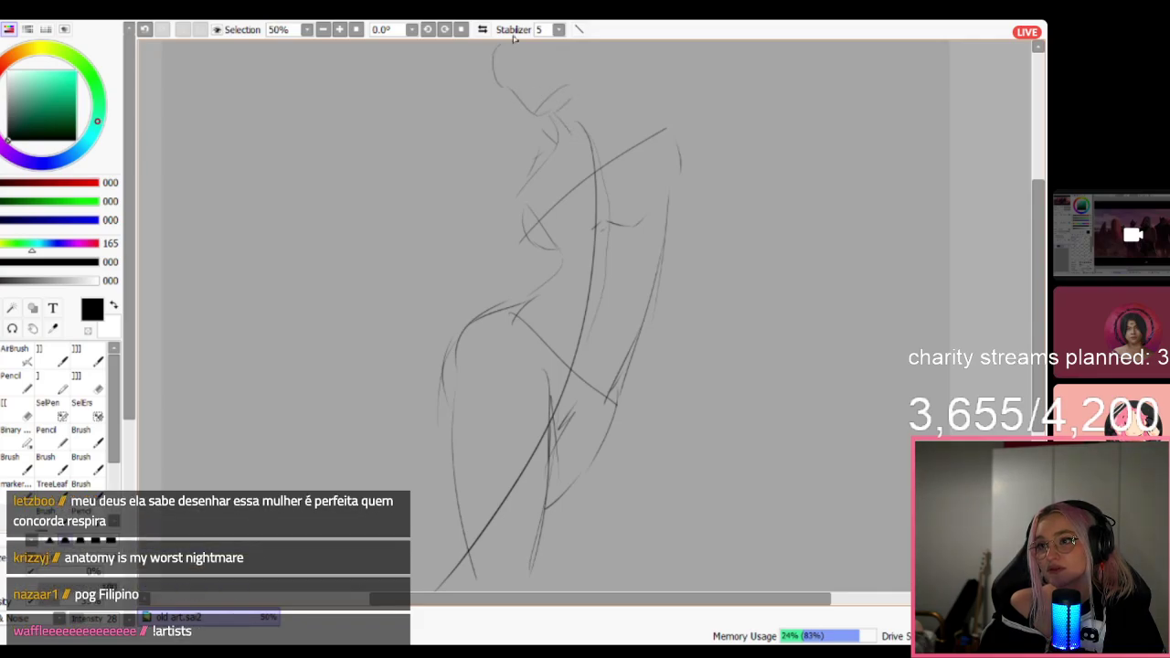
scroll(554, 247, "down", 2)
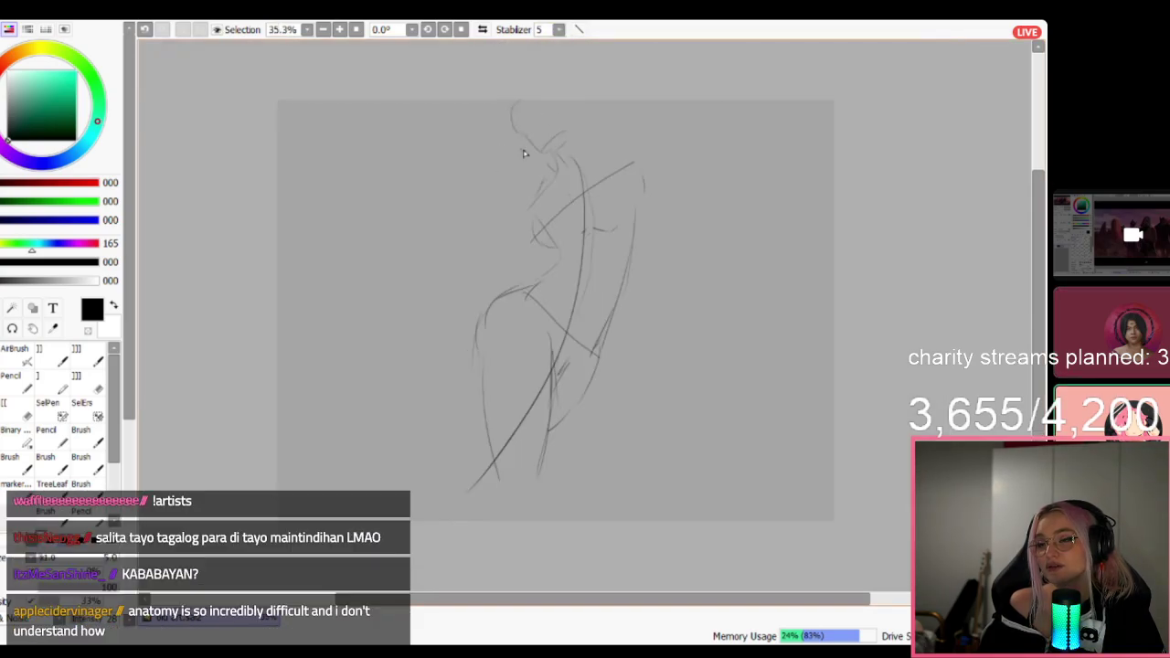
mouse_move(547, 168)
left_mouse_down()
mouse_move(518, 211)
mouse_move(523, 230)
left_mouse_up()
left_click_drag(602, 148, 653, 157)
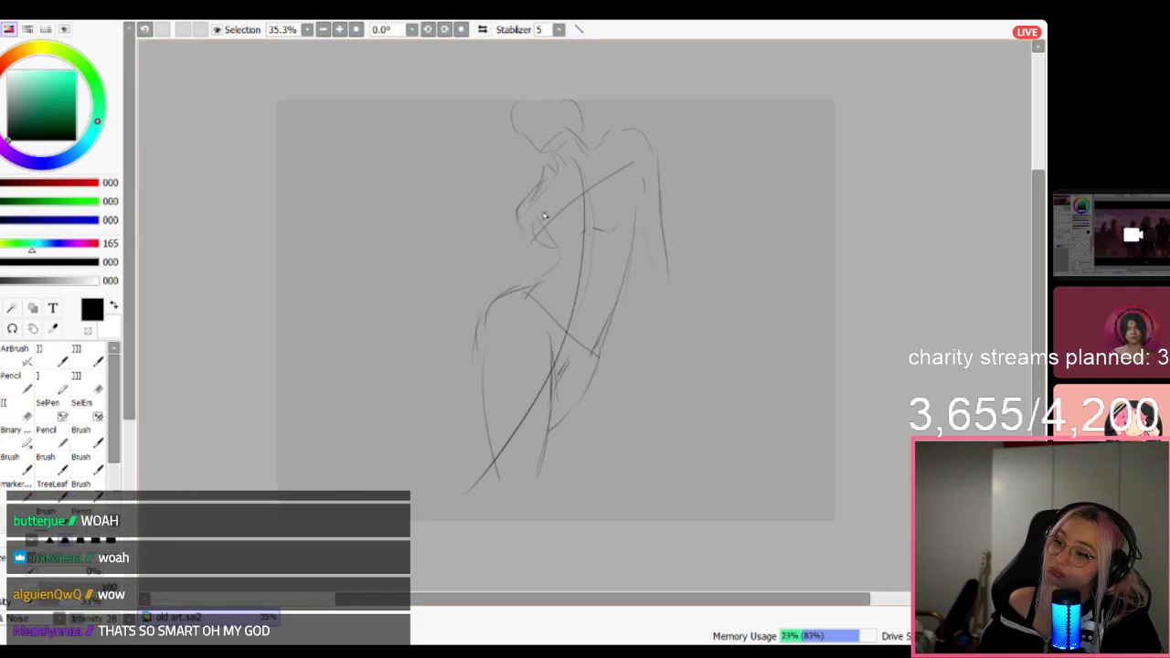
Sketch one arm bent at the hip with its forearm angled outward and the other hanging down, and restate the shoulder line.
left_click_drag(517, 208, 527, 294)
key("ctrl+z")
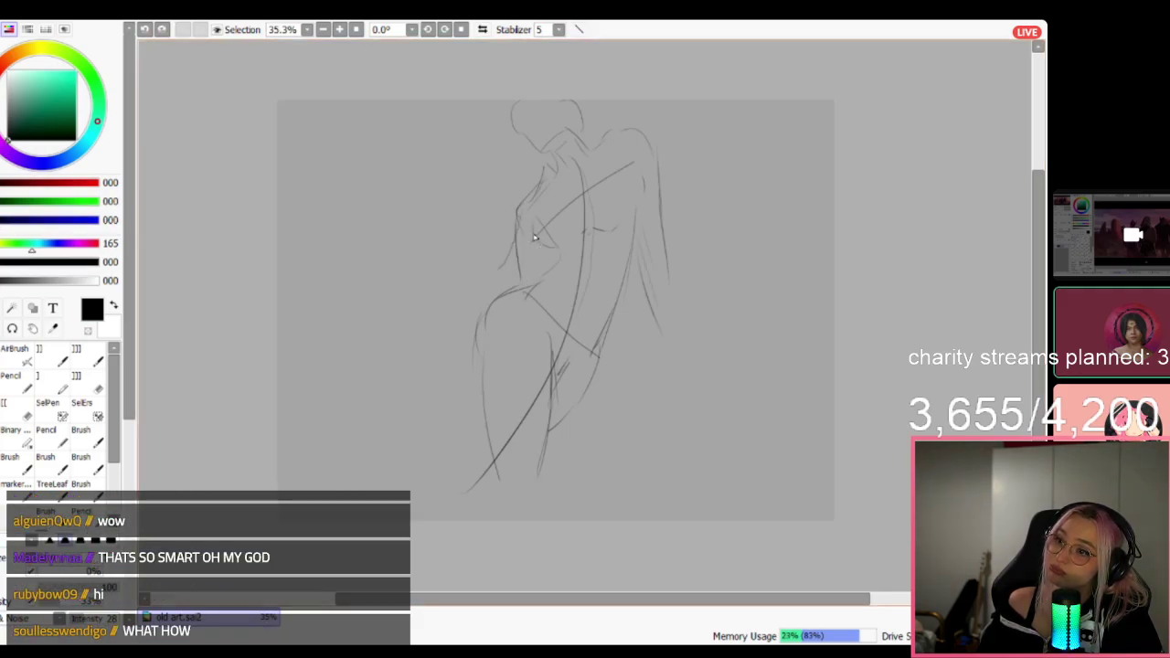
left_click_drag(534, 252, 537, 286)
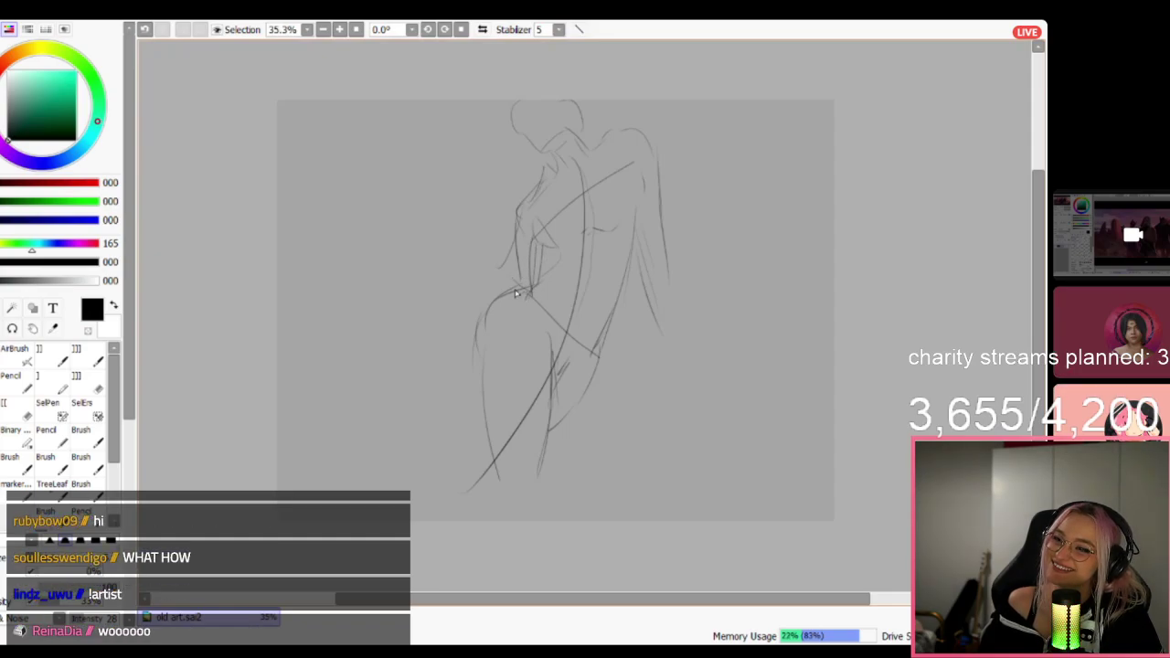
left_click_drag(438, 227, 455, 240)
left_click_drag(456, 211, 481, 228)
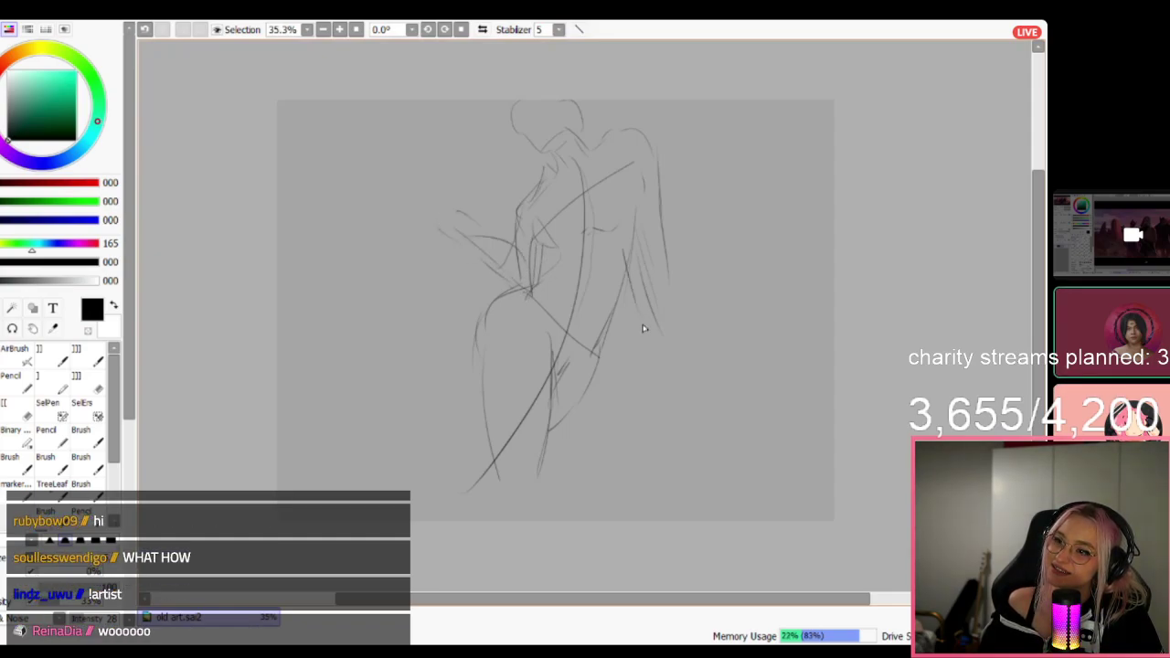
left_click_drag(638, 335, 665, 422)
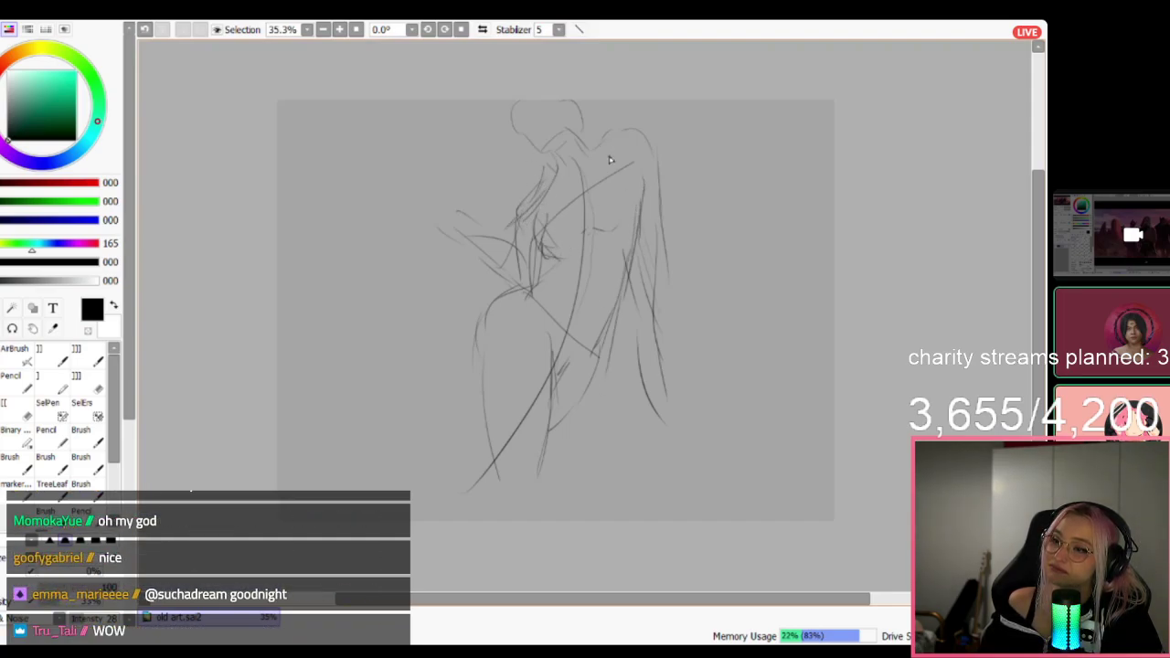
mouse_move(596, 141)
left_mouse_down()
mouse_move(653, 130)
mouse_move(675, 148)
mouse_move(668, 200)
left_mouse_up()
Transform the whole figure sketch, scaling it down so the head sits well inside the canvas.
key("ctrl+t")
left_click_drag(679, 99, 645, 149)
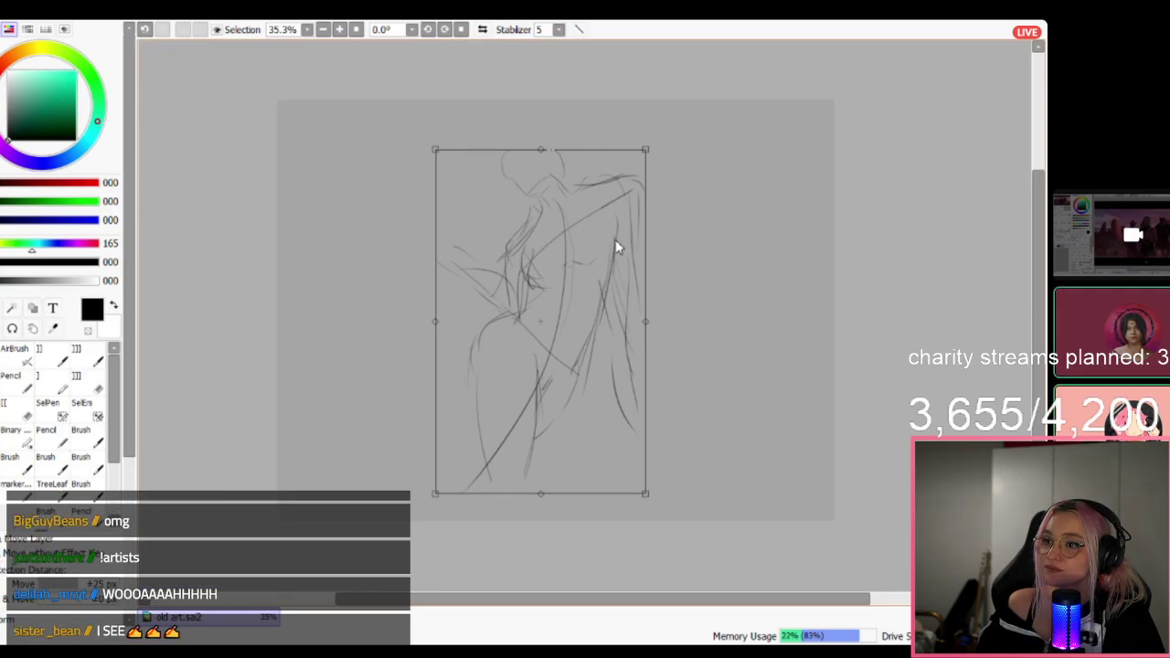
key("Return")
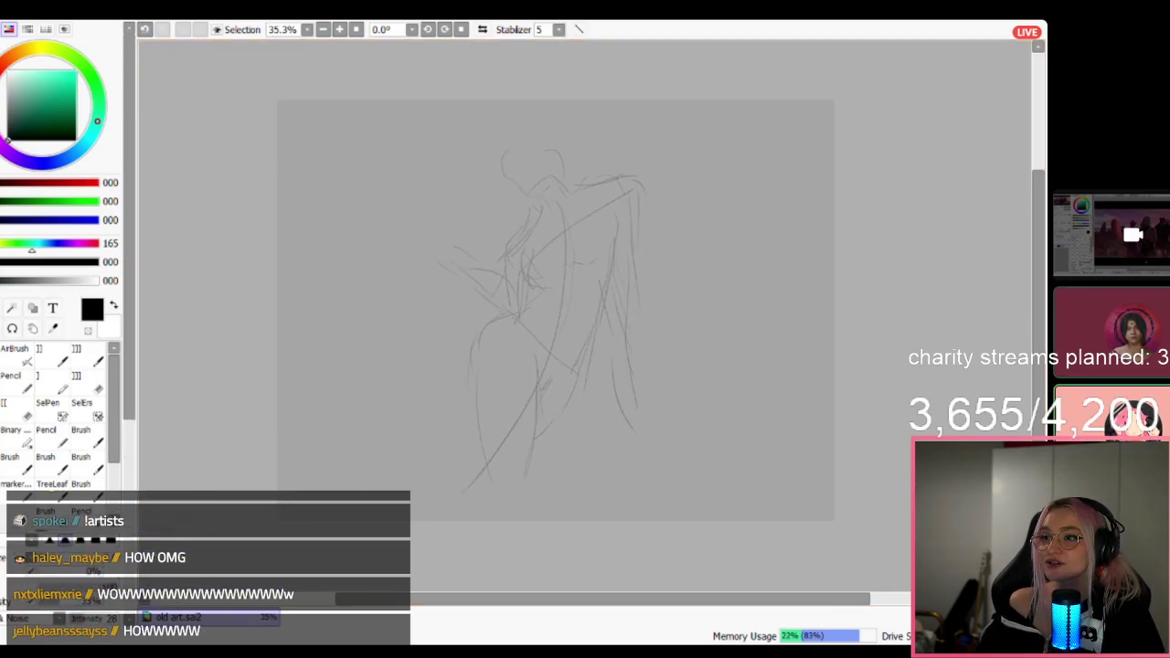
Examine the pose and proportions of the rough sketch both up close and as a whole.
scroll(563, 201, "up", 2)
scroll(547, 238, "down", 1)
scroll(547, 214, "up", 1)
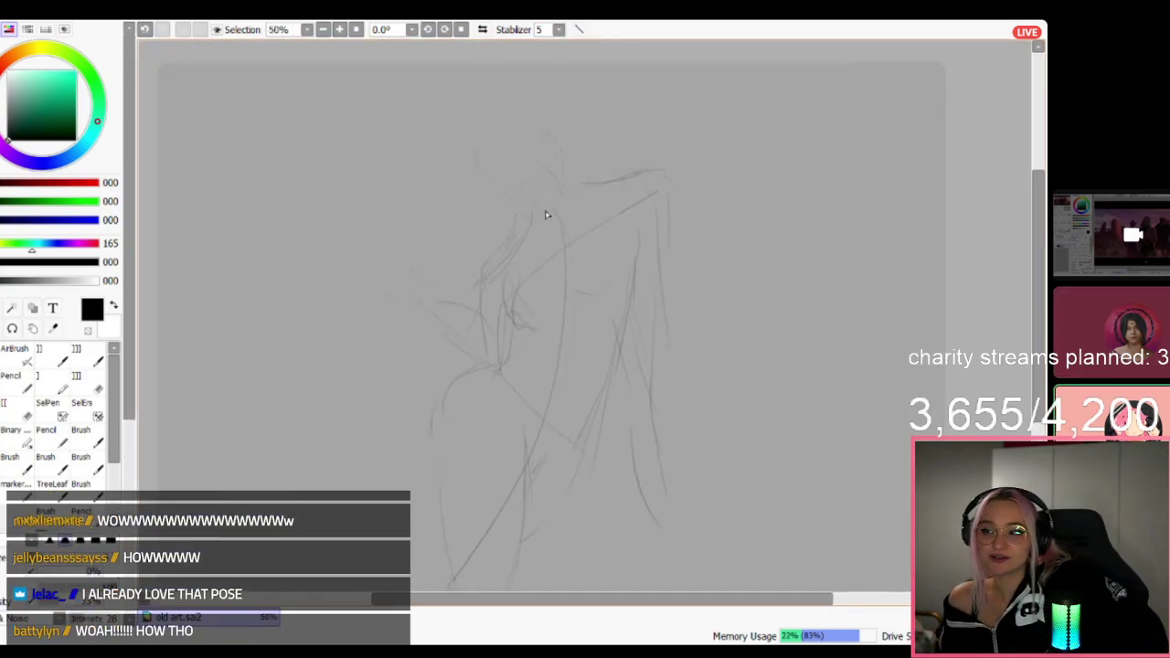
scroll(491, 130, "up", 1)
scroll(492, 130, "up", 2)
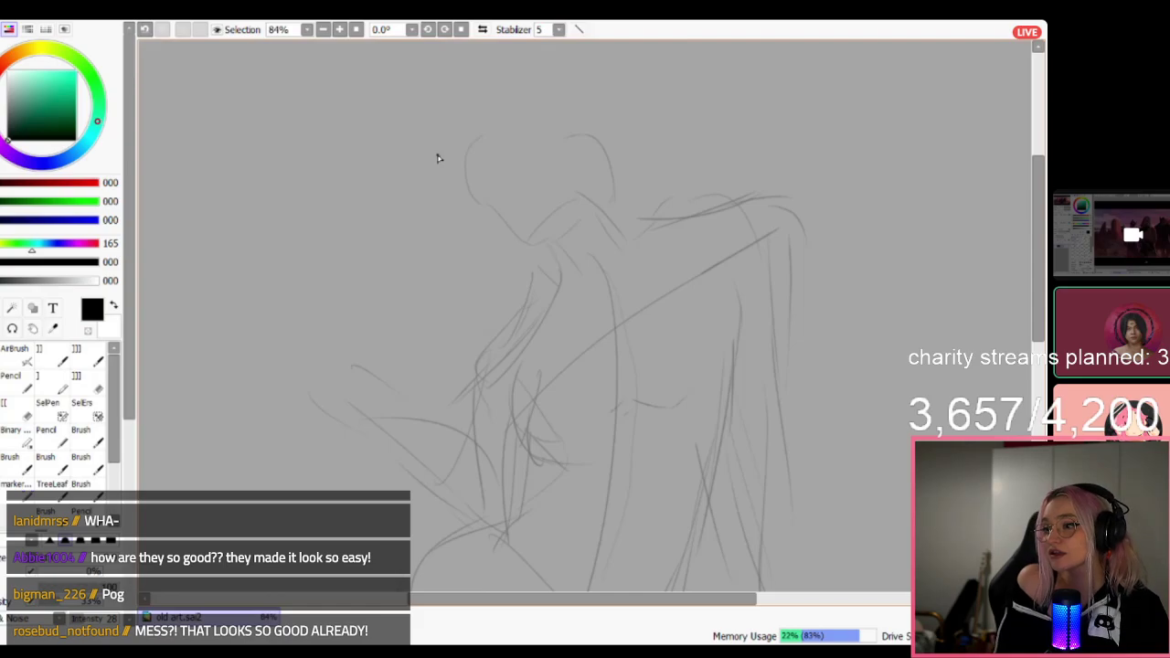
scroll(655, 293, "down", 4)
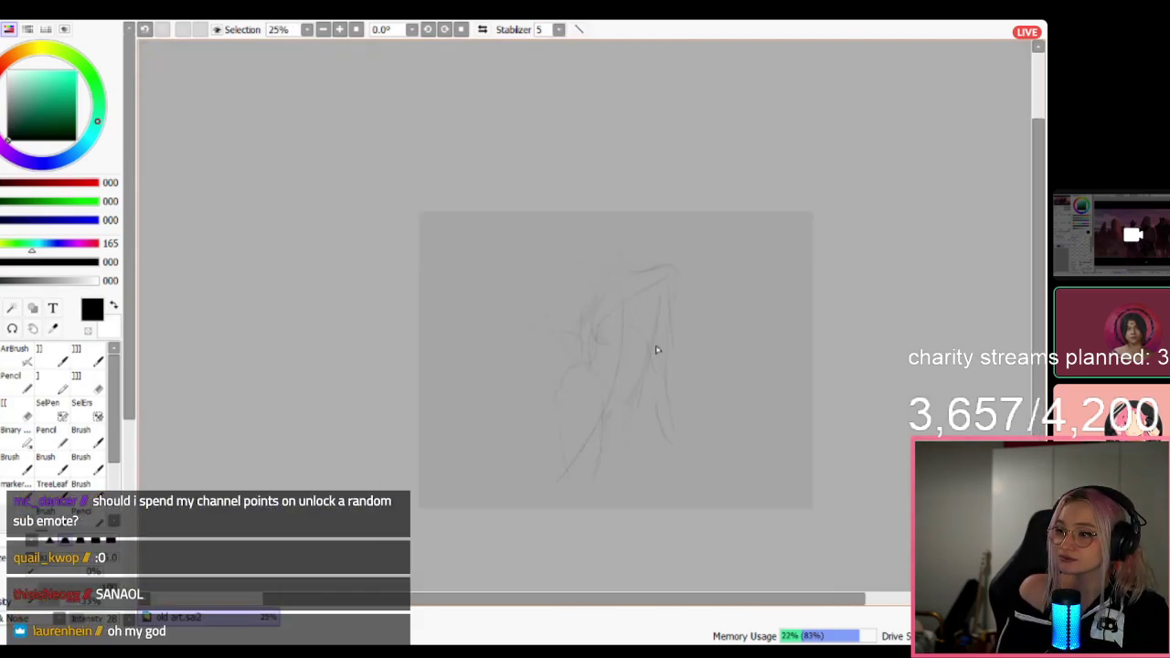
scroll(732, 488, "up", 2)
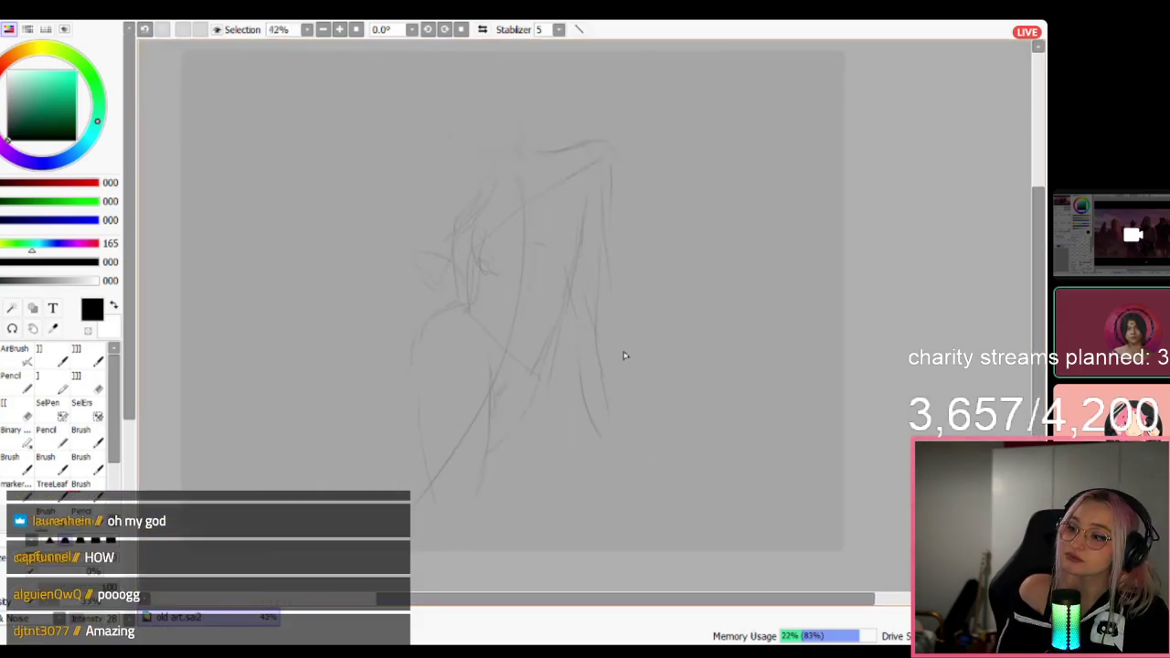
scroll(625, 355, "up", 1)
scroll(622, 358, "down", 1)
scroll(473, 291, "up", 1)
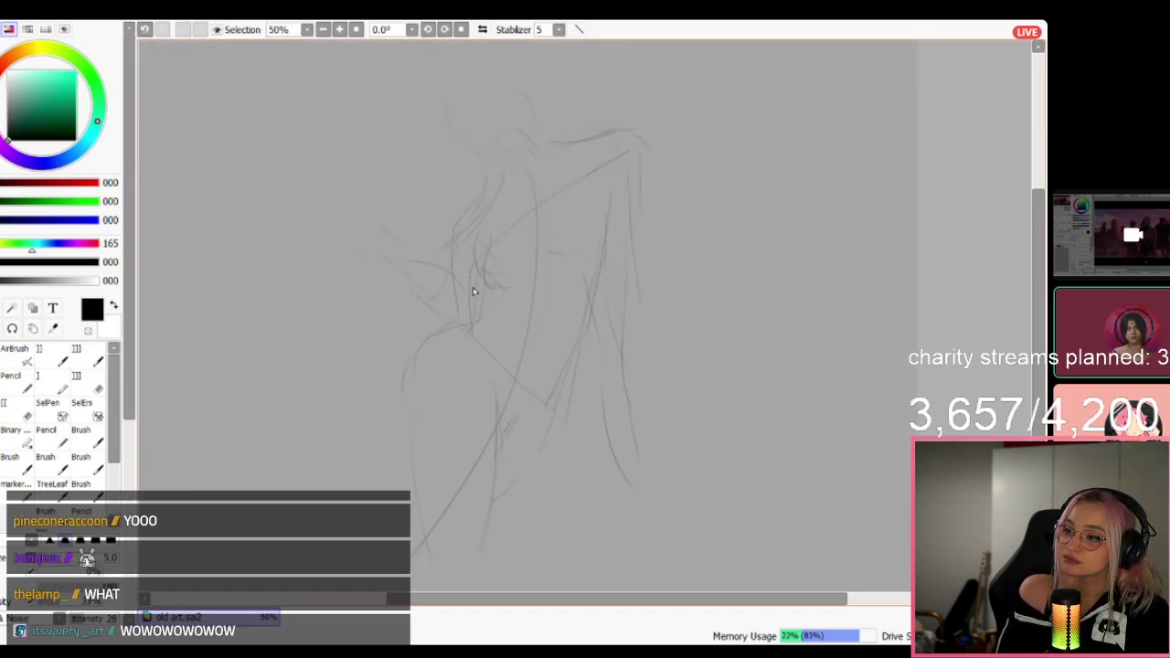
scroll(468, 234, "down", 1)
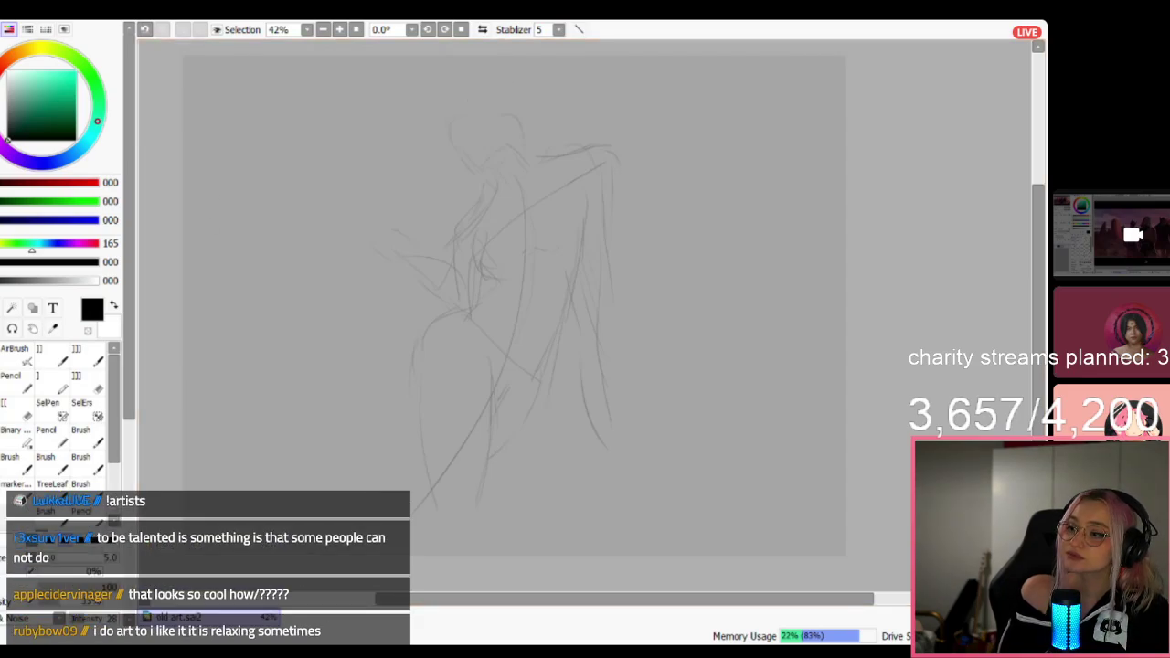
Redraw the head outline, ear, jaw and neck in darker lines over the rough sketch.
scroll(520, 123, "up", 4)
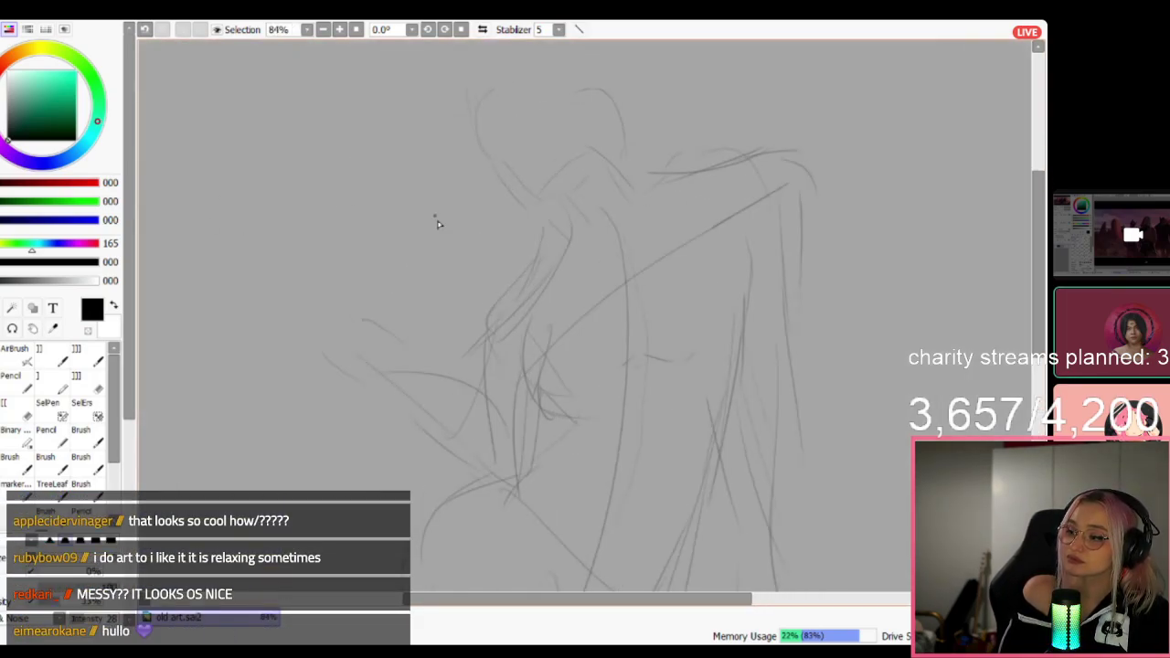
mouse_move(460, 131)
left_mouse_down()
mouse_move(488, 102)
mouse_move(542, 77)
mouse_move(574, 67)
left_mouse_up()
left_click_drag(575, 112, 589, 134)
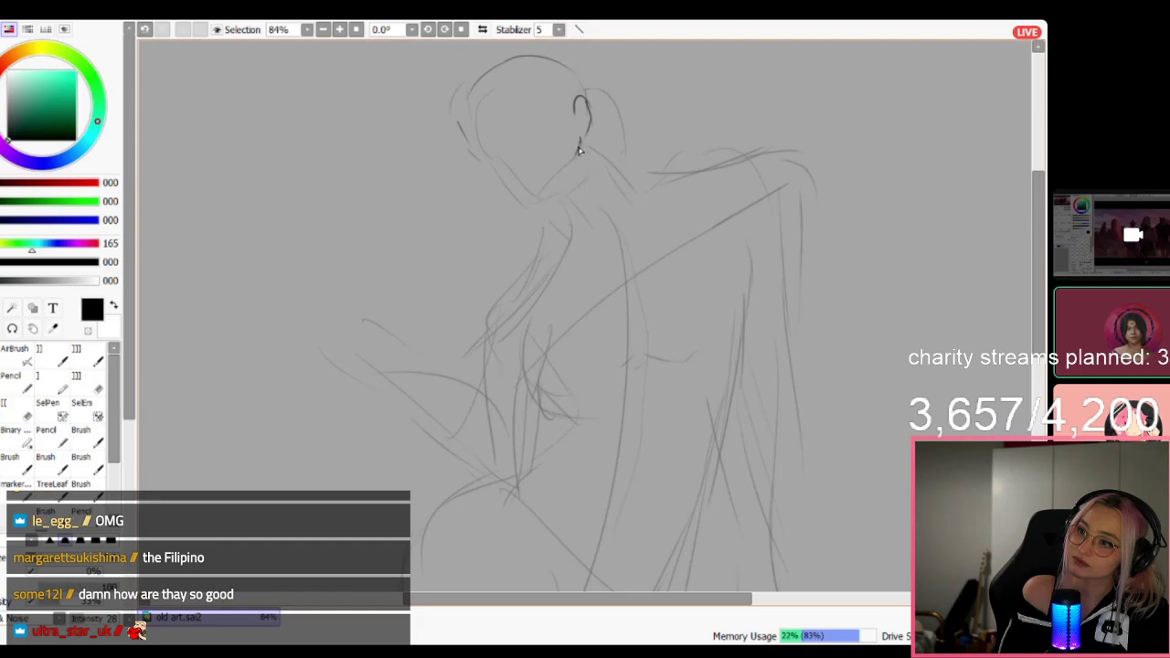
left_click_drag(578, 151, 552, 186)
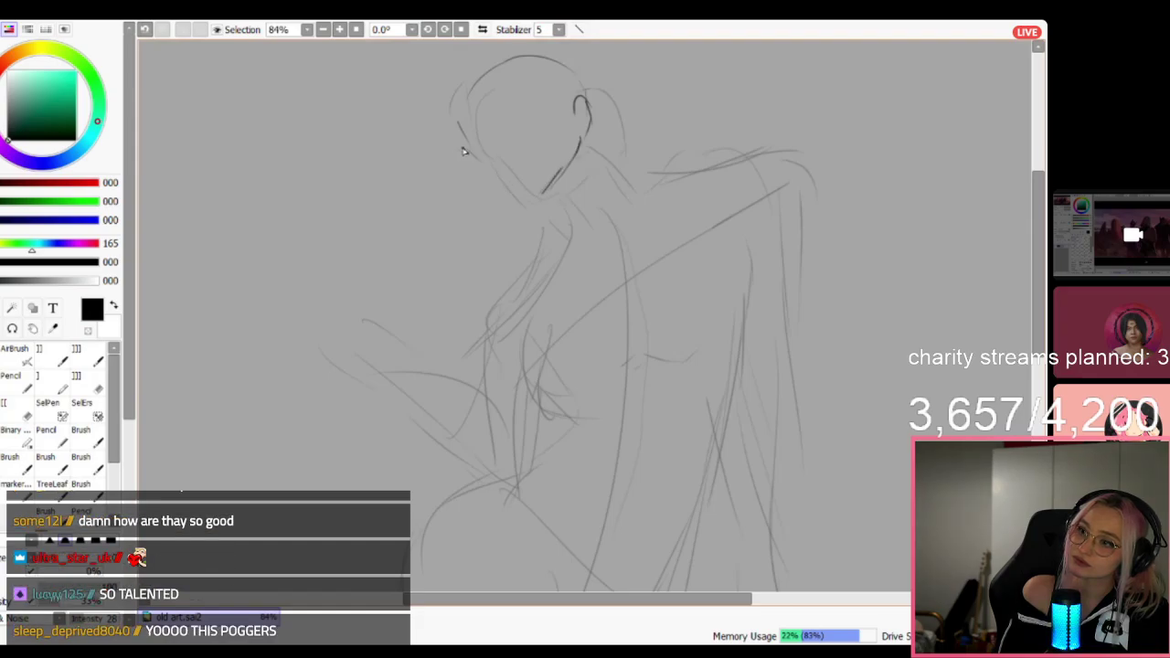
left_click_drag(475, 168, 541, 198)
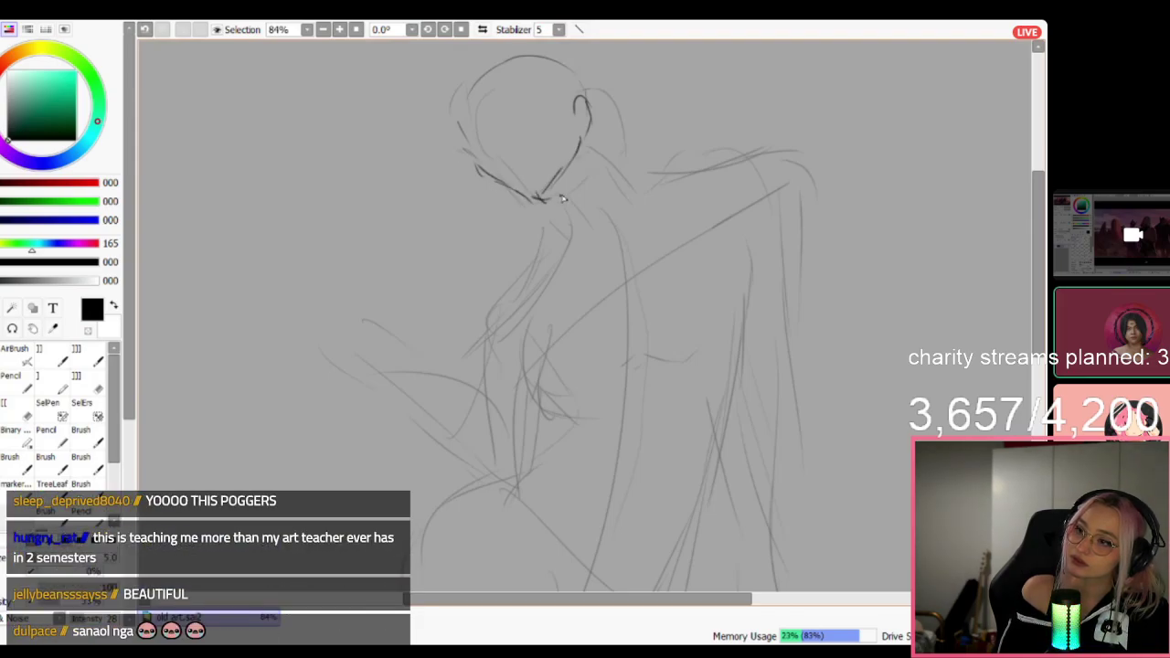
left_click_drag(592, 135, 650, 205)
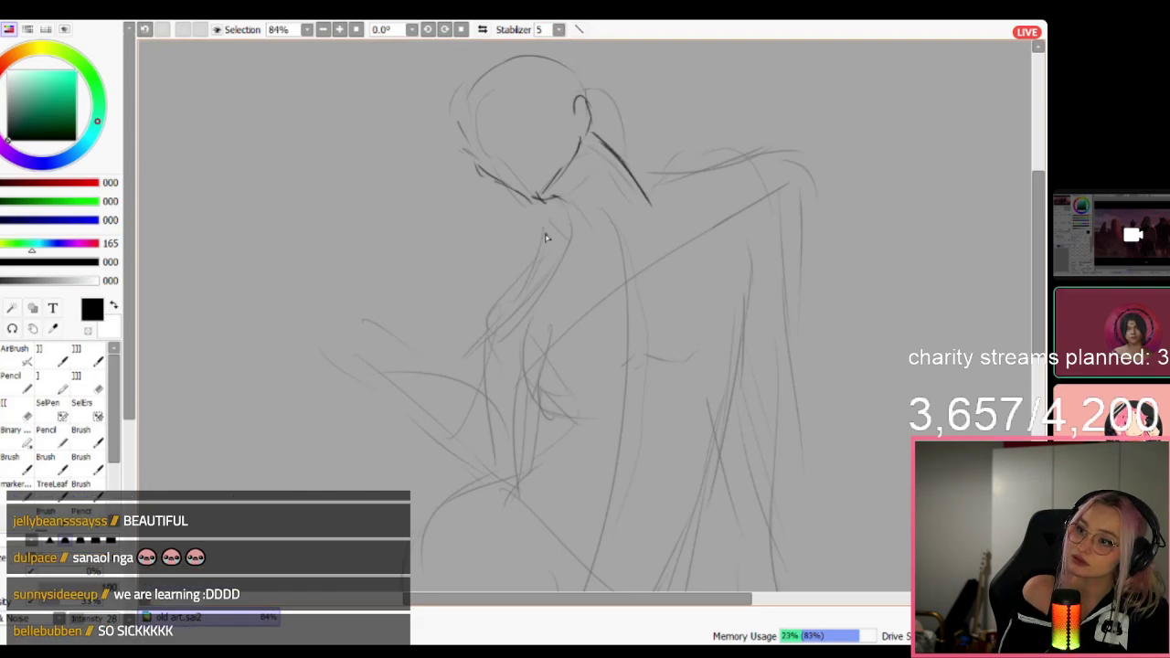
left_click_drag(563, 208, 573, 228)
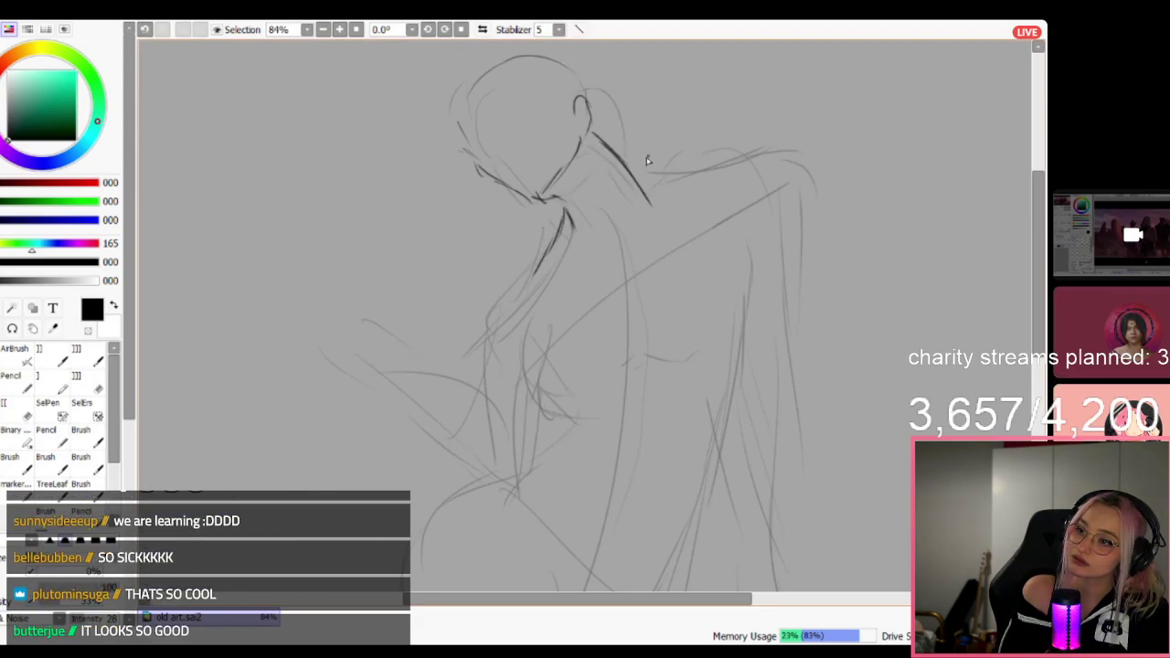
Refine the shoulders and both arms with darker contours, including the bent forearm and the inner edge of the hanging arm.
mouse_move(623, 173)
left_mouse_down()
mouse_move(717, 169)
mouse_move(710, 162)
mouse_move(665, 171)
mouse_move(710, 175)
mouse_move(767, 157)
mouse_move(795, 184)
mouse_move(807, 229)
mouse_move(795, 297)
mouse_move(806, 291)
mouse_move(806, 411)
left_mouse_up()
left_click_drag(736, 367, 758, 443)
mouse_move(541, 263)
left_mouse_down()
mouse_move(502, 292)
mouse_move(481, 424)
left_mouse_up()
left_click_drag(546, 413, 524, 506)
mouse_move(483, 496)
left_mouse_down()
mouse_move(507, 473)
mouse_move(477, 424)
mouse_move(389, 355)
left_mouse_up()
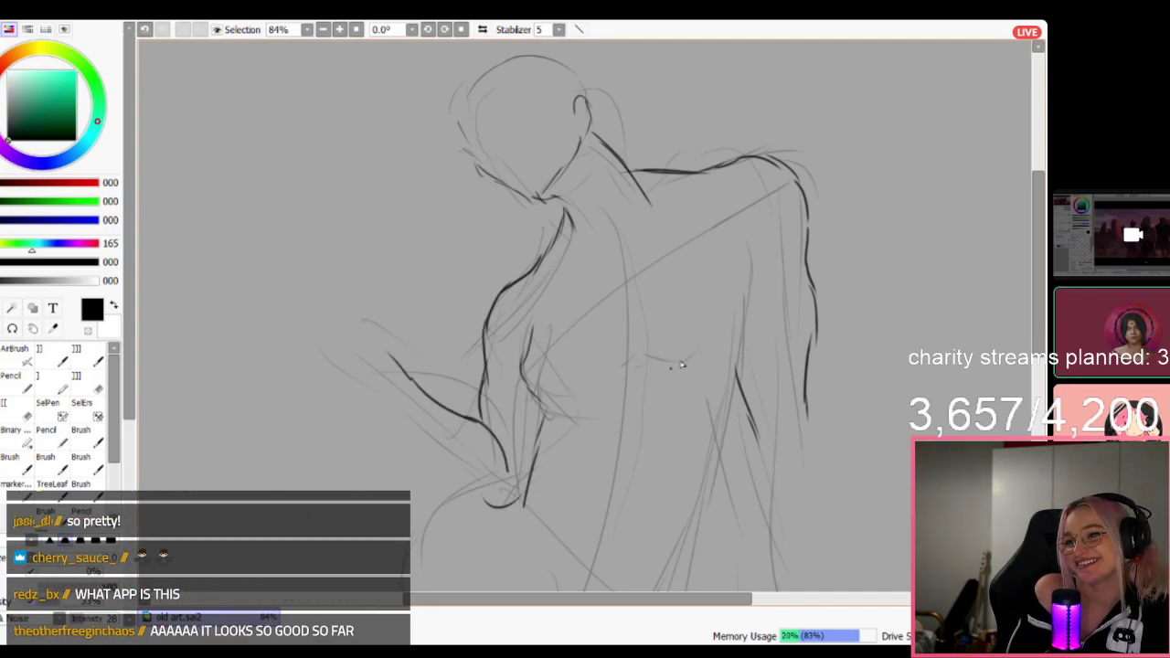
left_click_drag(754, 267, 734, 423)
Define the torso with darker contours along the chest and the waist side, and continue down the outer hip and thigh.
scroll(951, 293, "down", 5)
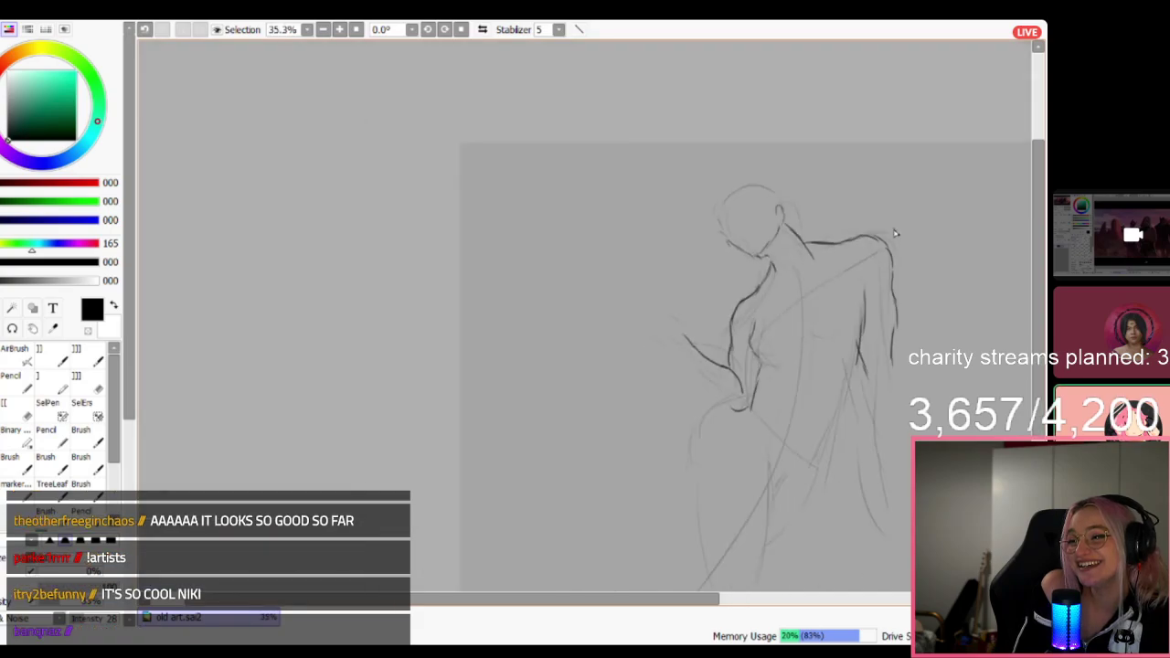
scroll(942, 334, "up", 3)
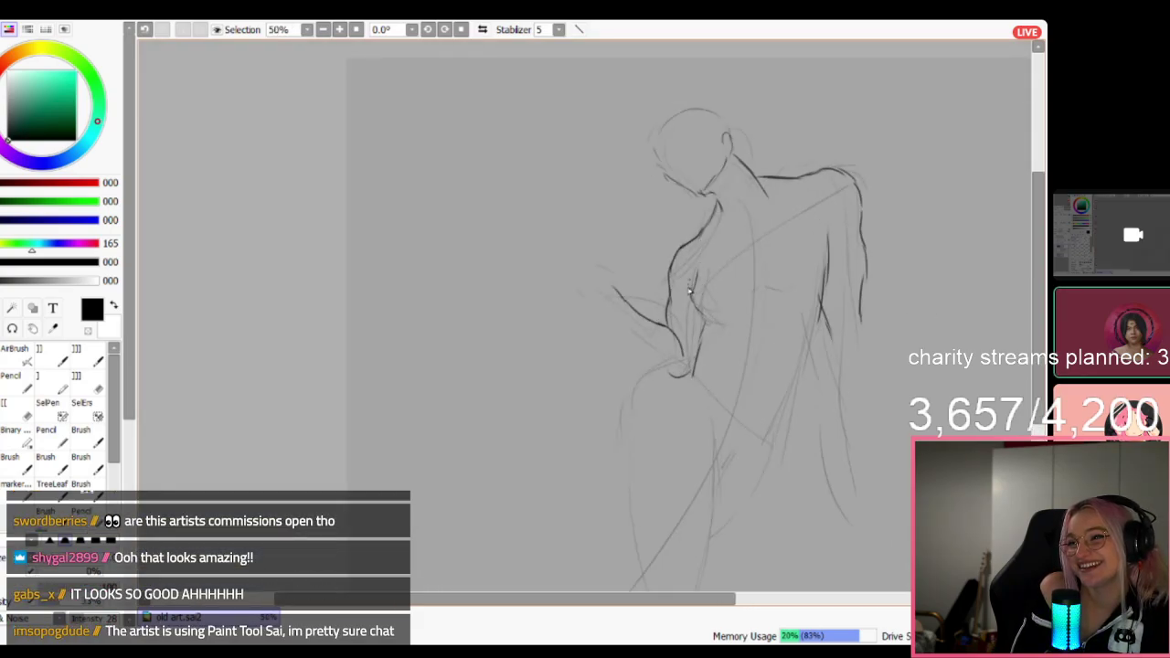
mouse_move(689, 281)
left_mouse_down()
mouse_move(720, 327)
mouse_move(713, 315)
mouse_move(720, 344)
left_mouse_up()
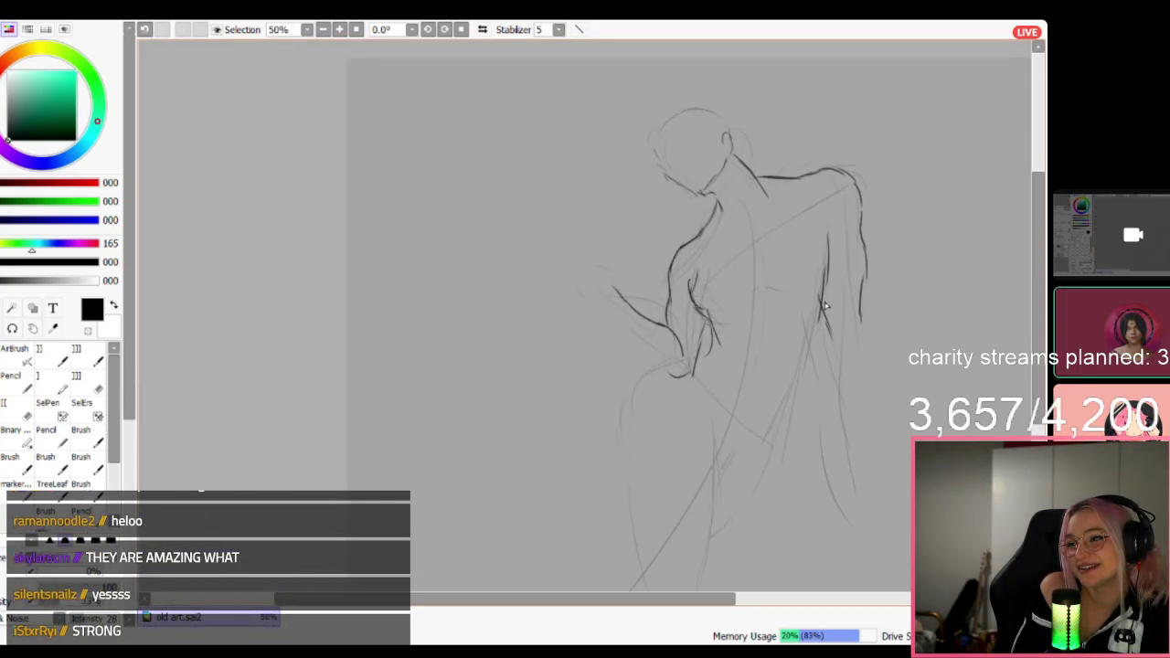
mouse_move(796, 390)
left_mouse_down()
mouse_move(772, 415)
mouse_move(783, 439)
left_mouse_up()
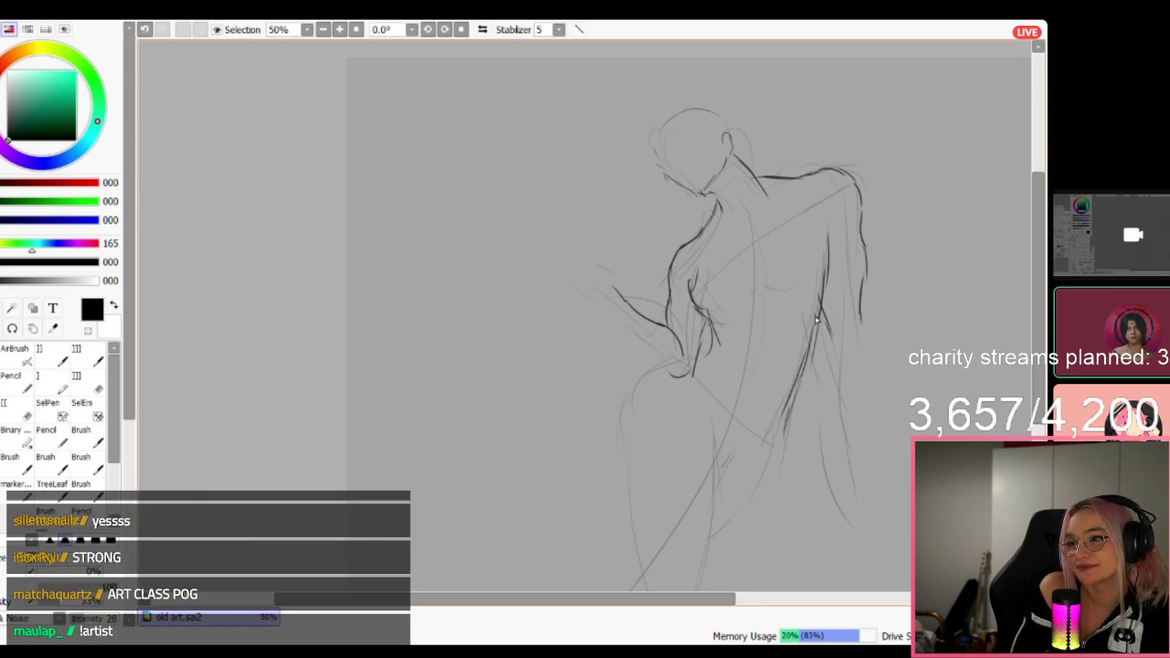
left_click_drag(834, 284, 776, 476)
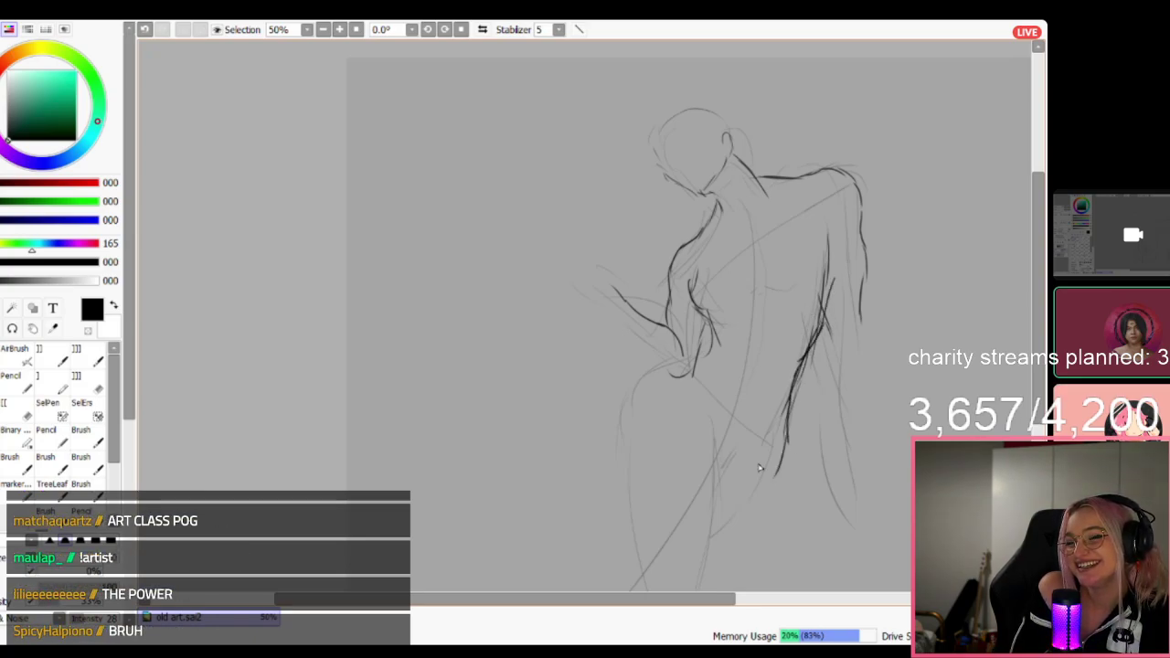
mouse_move(681, 366)
left_mouse_down()
mouse_move(620, 448)
mouse_move(631, 523)
left_mouse_up()
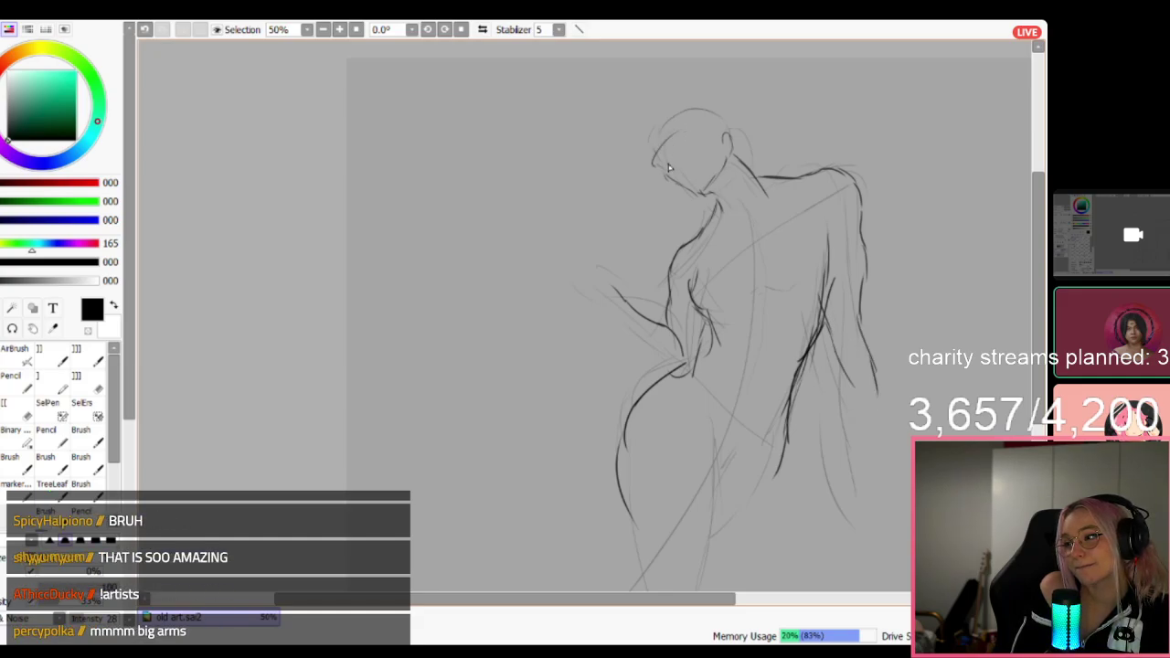
Sketch the facial features in darker lines: brow, nose, closed eye and mouth, replacing the first nose stroke.
mouse_move(660, 150)
left_mouse_down()
mouse_move(653, 161)
mouse_move(667, 165)
left_mouse_up()
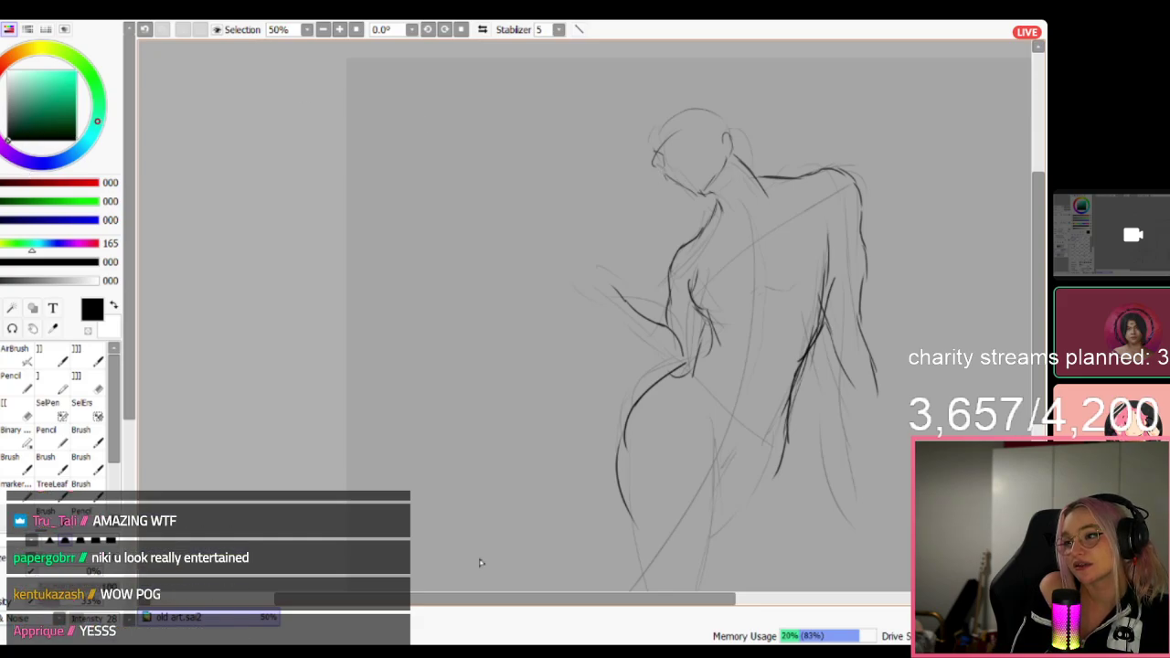
scroll(564, 365, "down", 2)
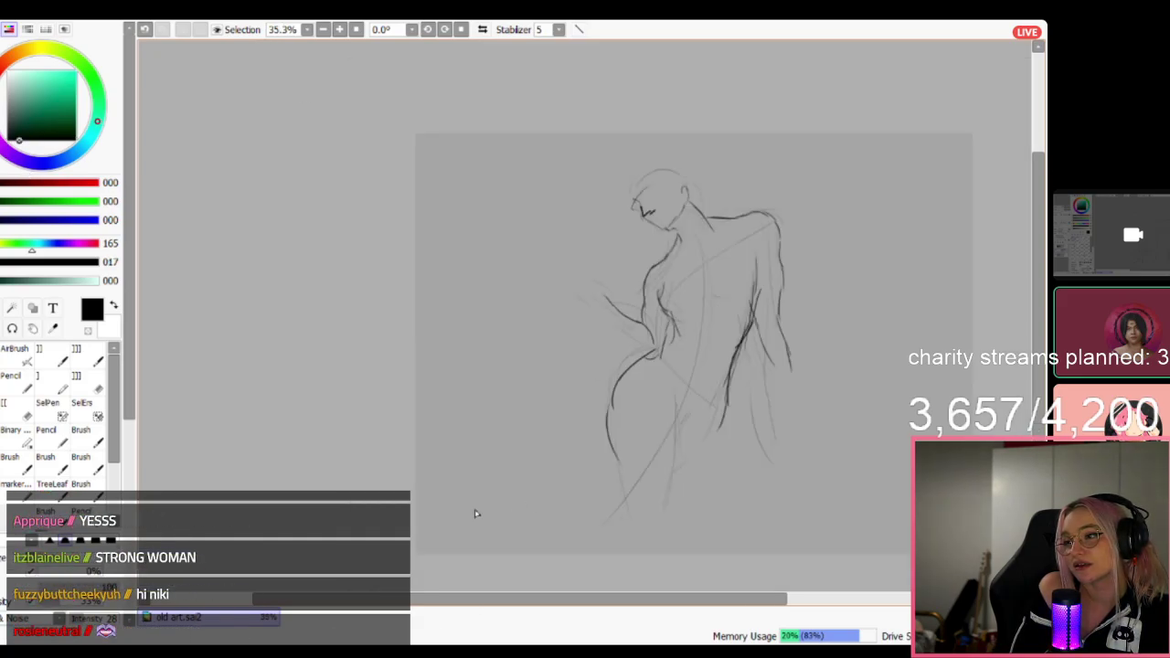
scroll(850, 202, "up", 2)
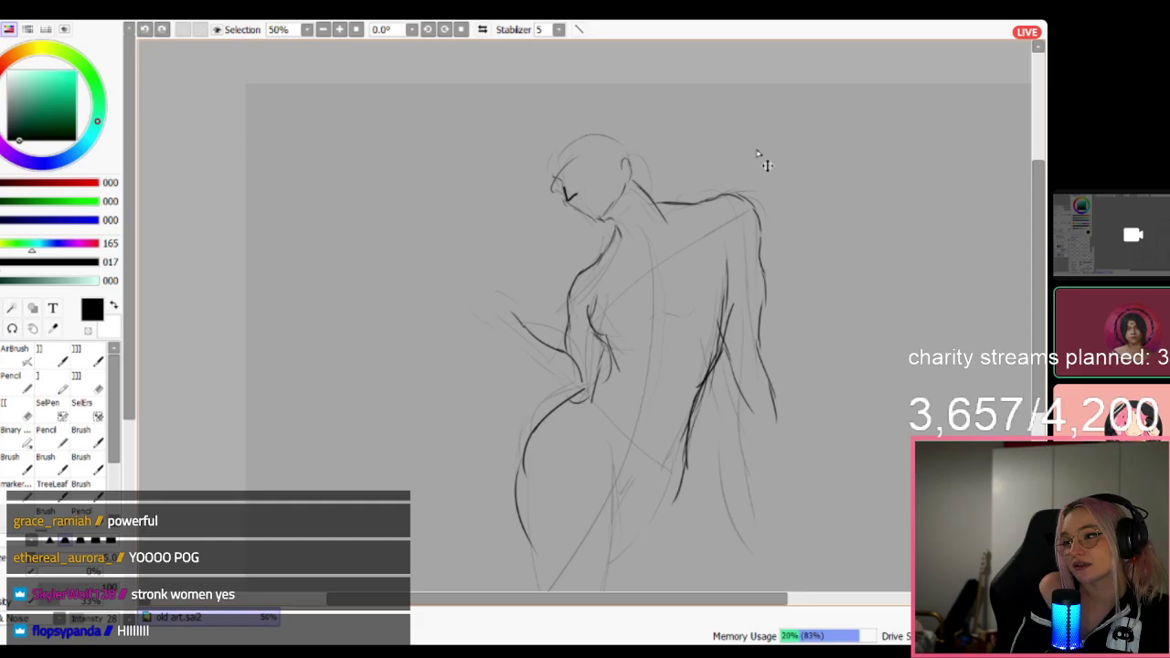
key("ctrl+z")
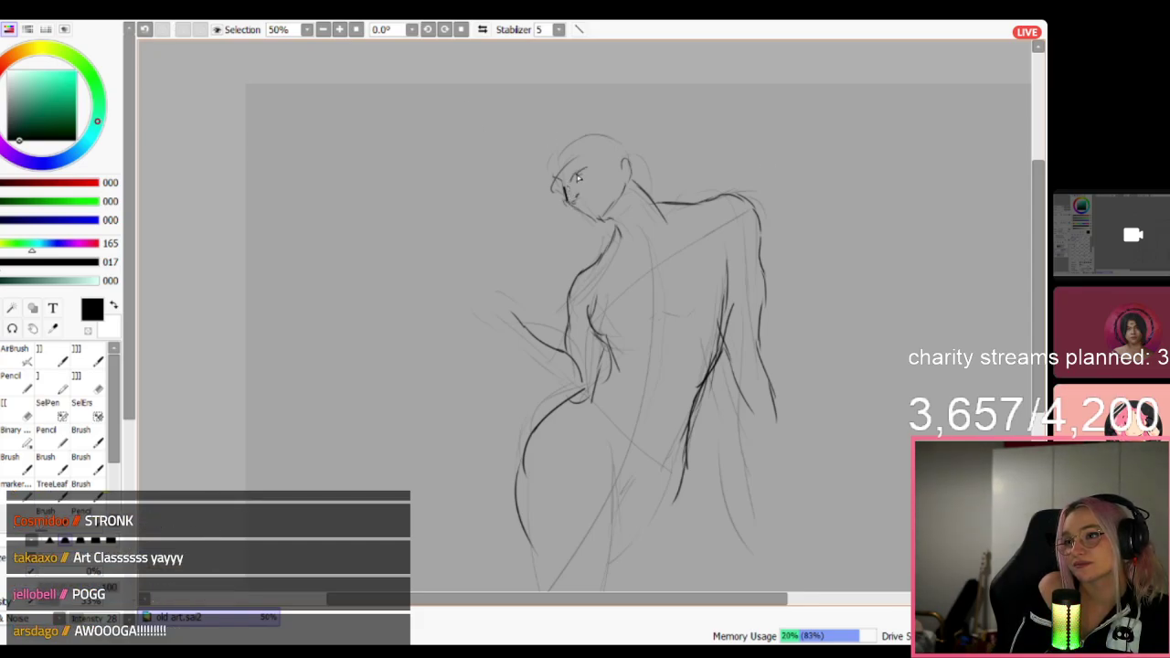
left_click_drag(572, 181, 587, 169)
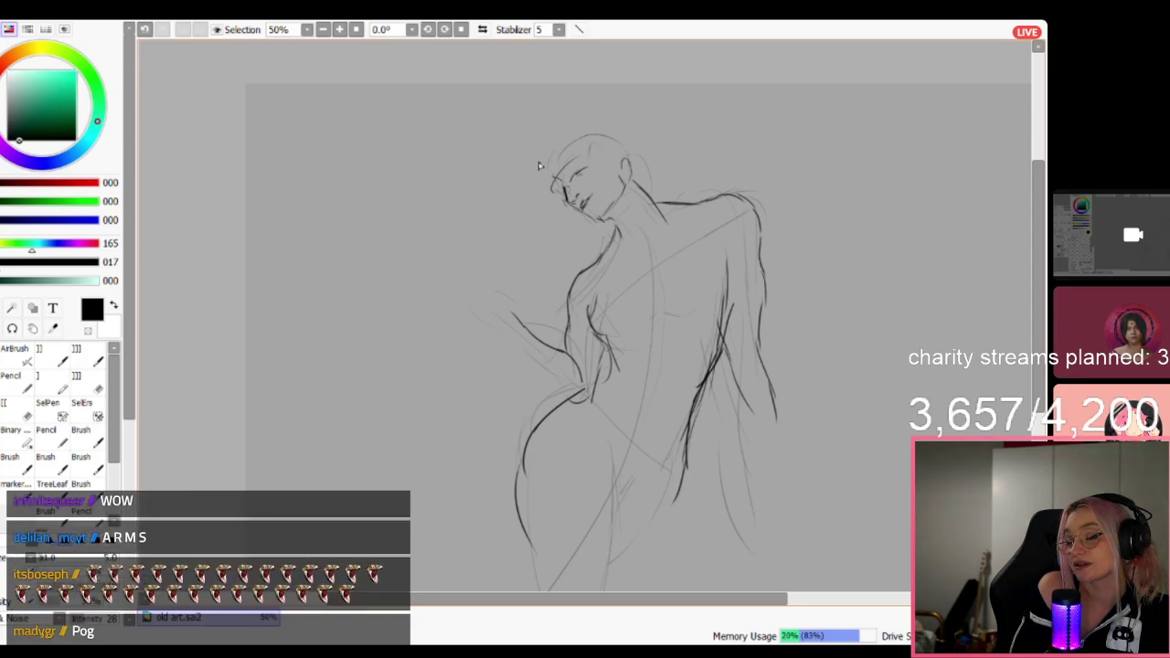
Sketch long flowing curves sweeping from beside the face past the bent arm, with an arc behind the head.
left_click_drag(527, 149, 538, 288)
mouse_move(535, 242)
left_mouse_down()
mouse_move(335, 388)
mouse_move(457, 452)
left_mouse_up()
left_click_drag(626, 104, 651, 120)
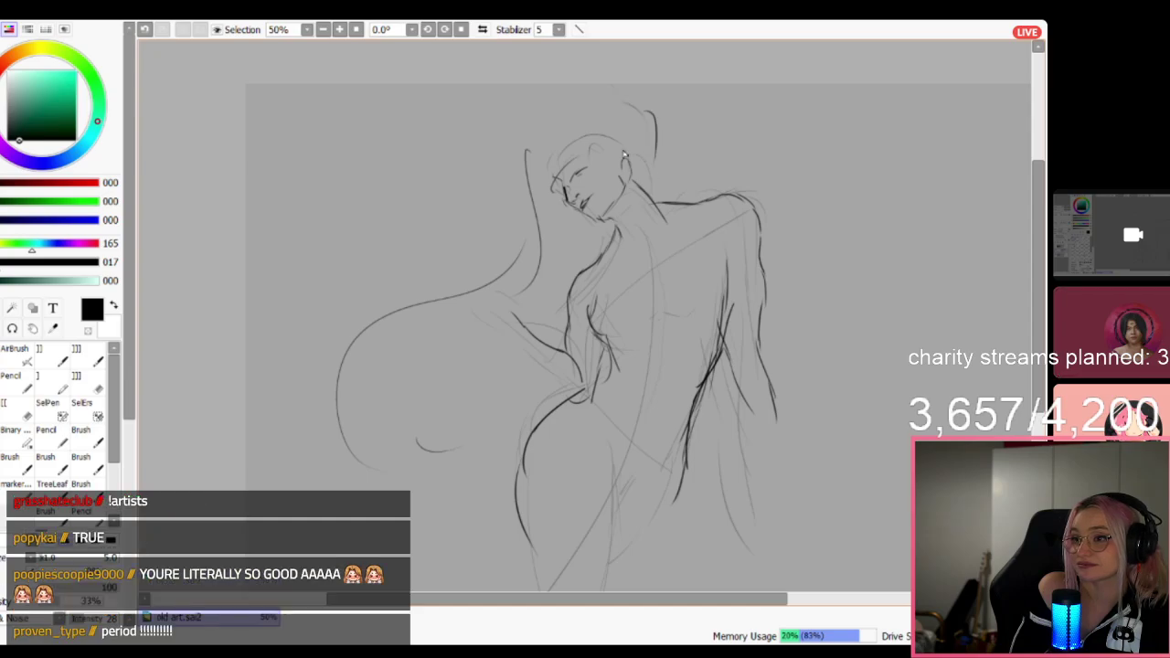
Draw the raised forearm and its loosely closed hand over the rough lines in front of the hip.
left_click_drag(517, 358, 548, 416)
left_click_drag(494, 332, 528, 385)
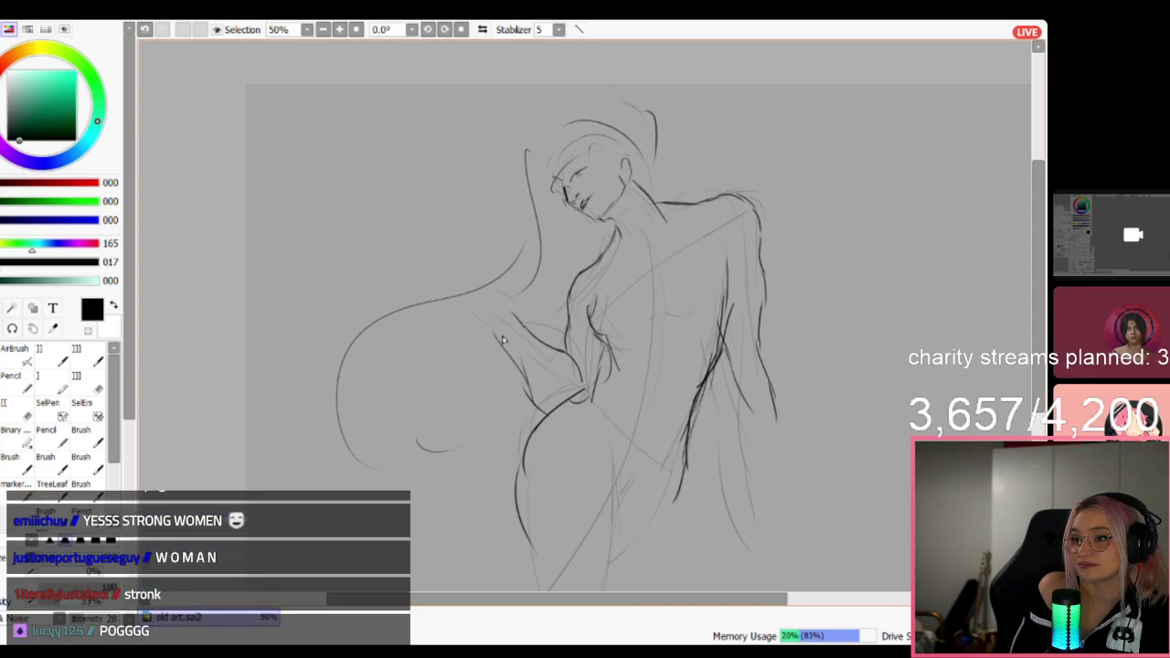
mouse_move(475, 302)
left_mouse_down()
mouse_move(513, 271)
mouse_move(519, 301)
mouse_move(499, 297)
mouse_move(497, 313)
mouse_move(528, 311)
left_mouse_up()
left_click_drag(528, 335, 538, 472)
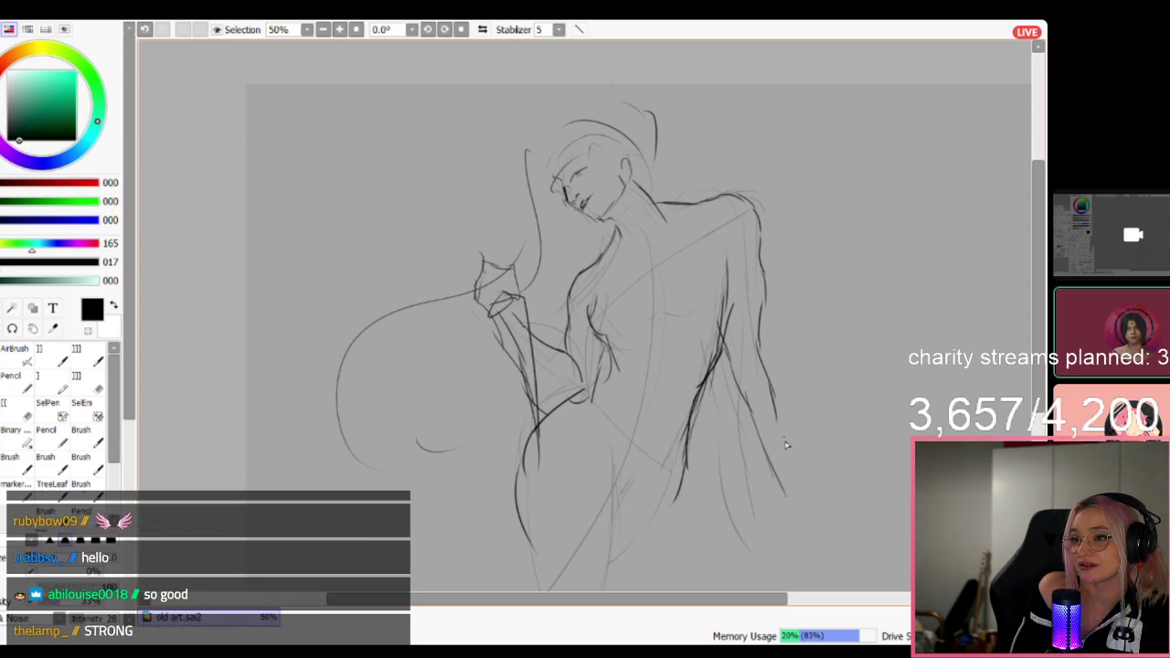
Extend the straight arm down to a hand resting on a flat ledge, sketched with near-horizontal strokes.
mouse_move(787, 445)
left_mouse_down()
mouse_move(788, 477)
mouse_move(848, 481)
left_mouse_up()
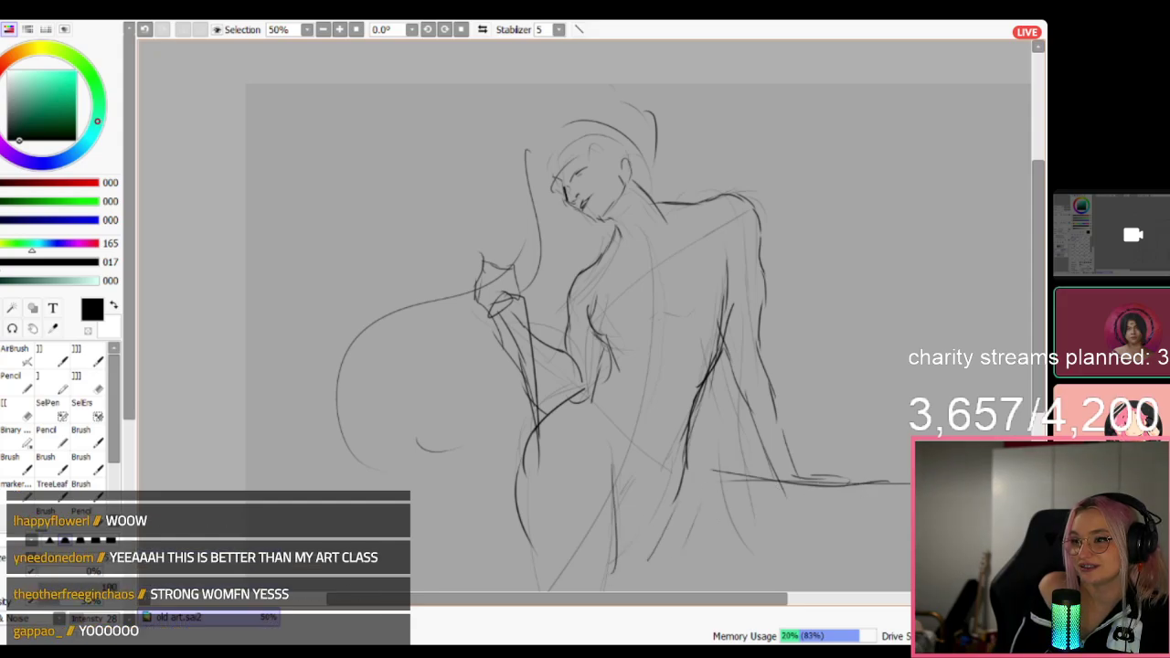
scroll(663, 433, "down", 4)
scroll(713, 533, "up", 1)
scroll(717, 525, "up", 3)
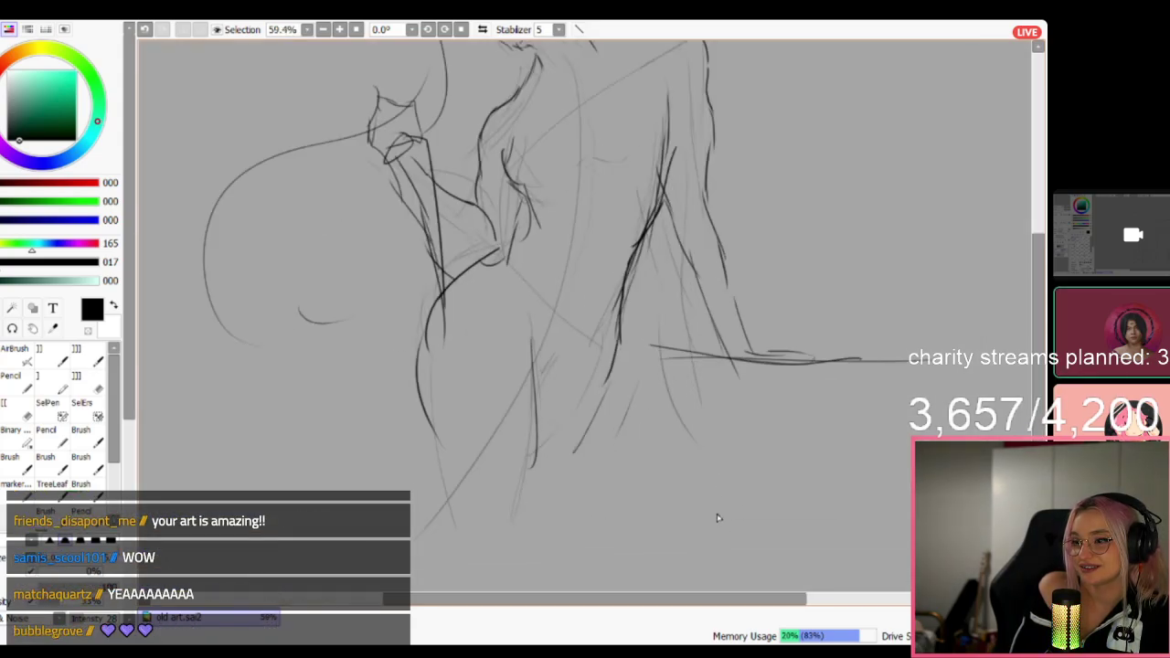
Add a fuller outer contour to the hip and thigh, and a second flowing curve behind the forearm.
scroll(718, 519, "down", 1)
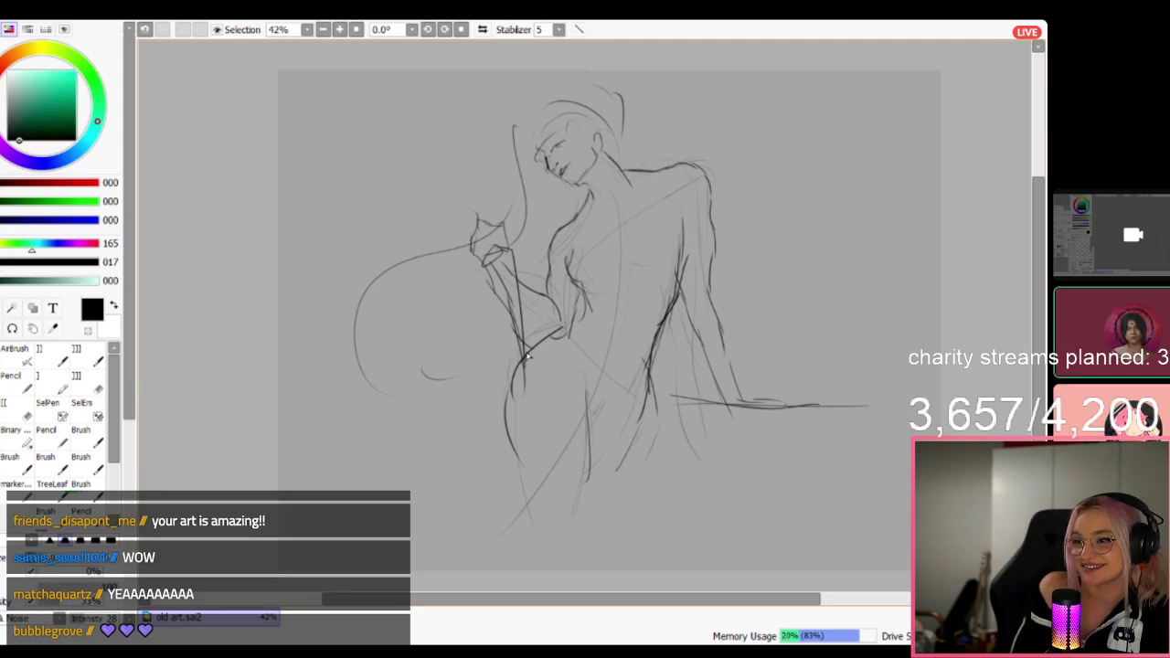
mouse_move(534, 350)
left_mouse_down()
mouse_move(495, 434)
mouse_move(532, 512)
left_mouse_up()
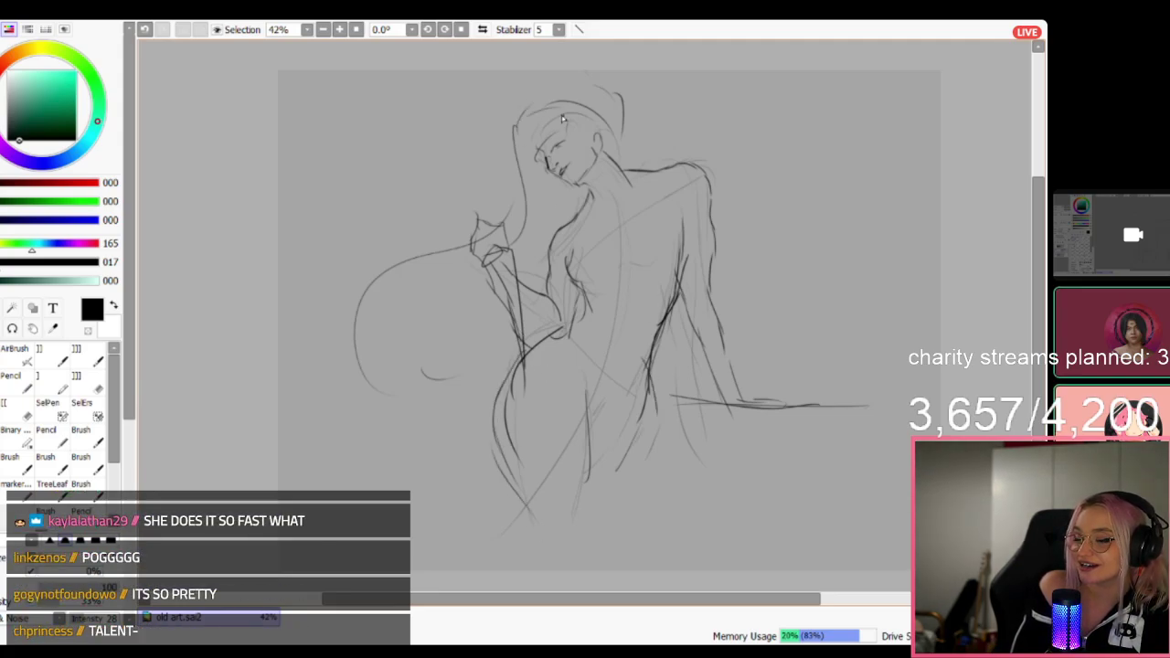
mouse_move(426, 346)
left_mouse_down()
mouse_move(489, 317)
mouse_move(465, 319)
left_mouse_up()
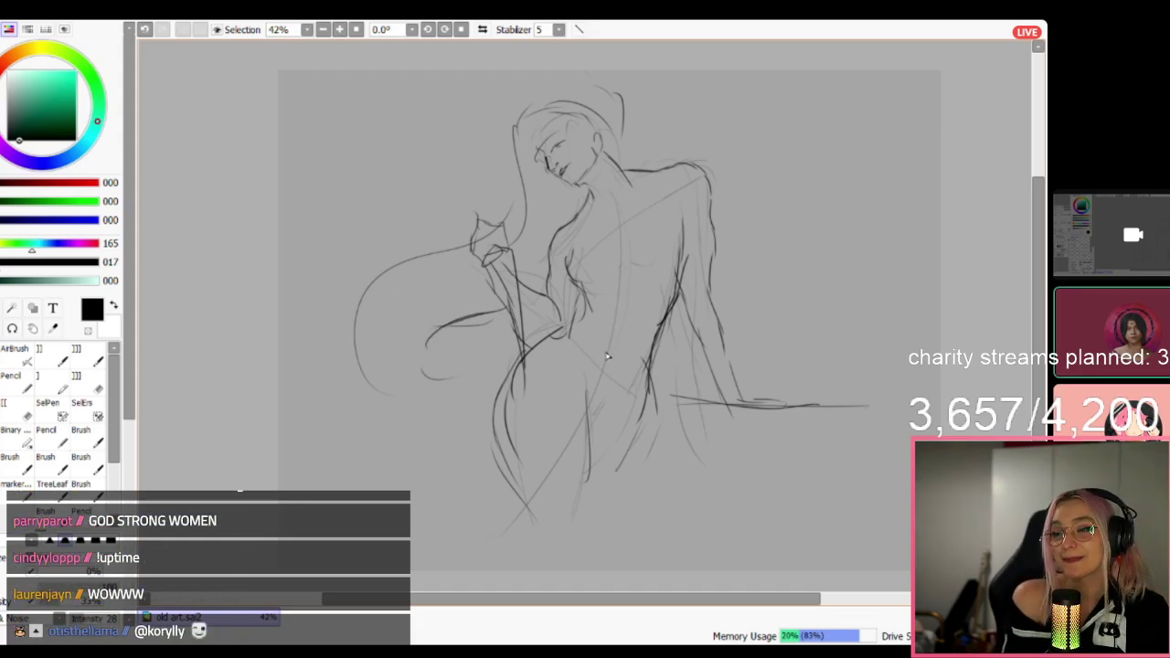
Sketch a tall, voluminous hat shape with a diagonal brim and curved plumes over the head, and add the curve under the chest.
scroll(632, 299, "up", 1)
scroll(633, 298, "down", 1)
scroll(678, 156, "up", 1)
scroll(677, 156, "down", 1)
scroll(678, 156, "up", 1)
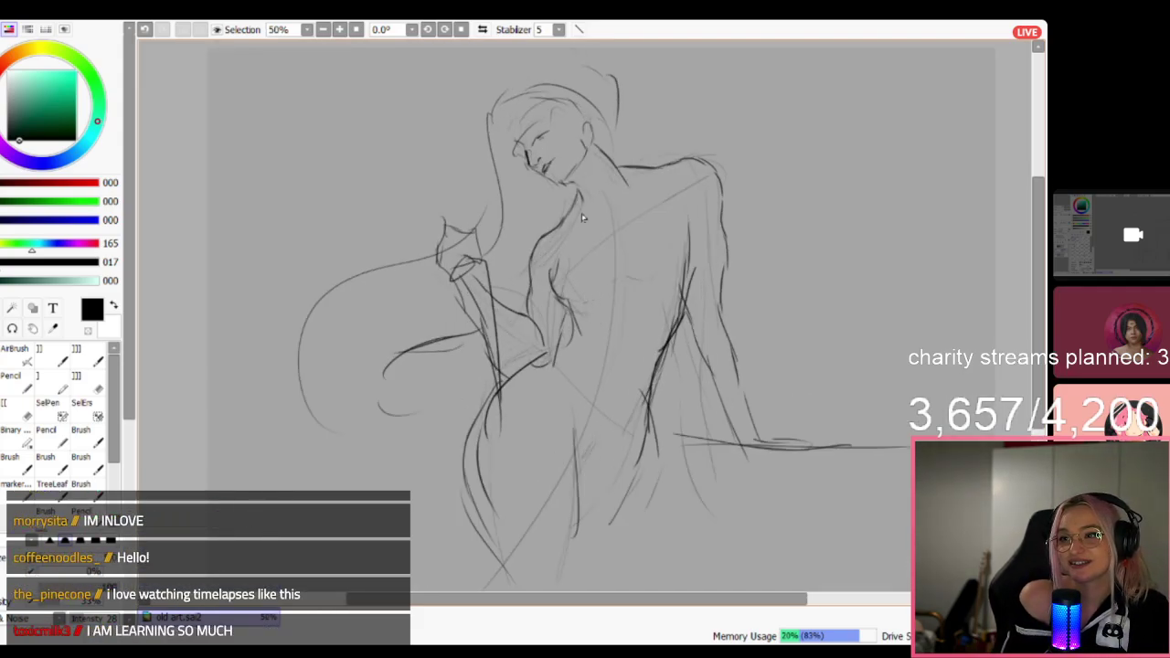
mouse_move(503, 106)
left_mouse_down()
mouse_move(575, 64)
mouse_move(490, 141)
mouse_move(469, 142)
left_mouse_up()
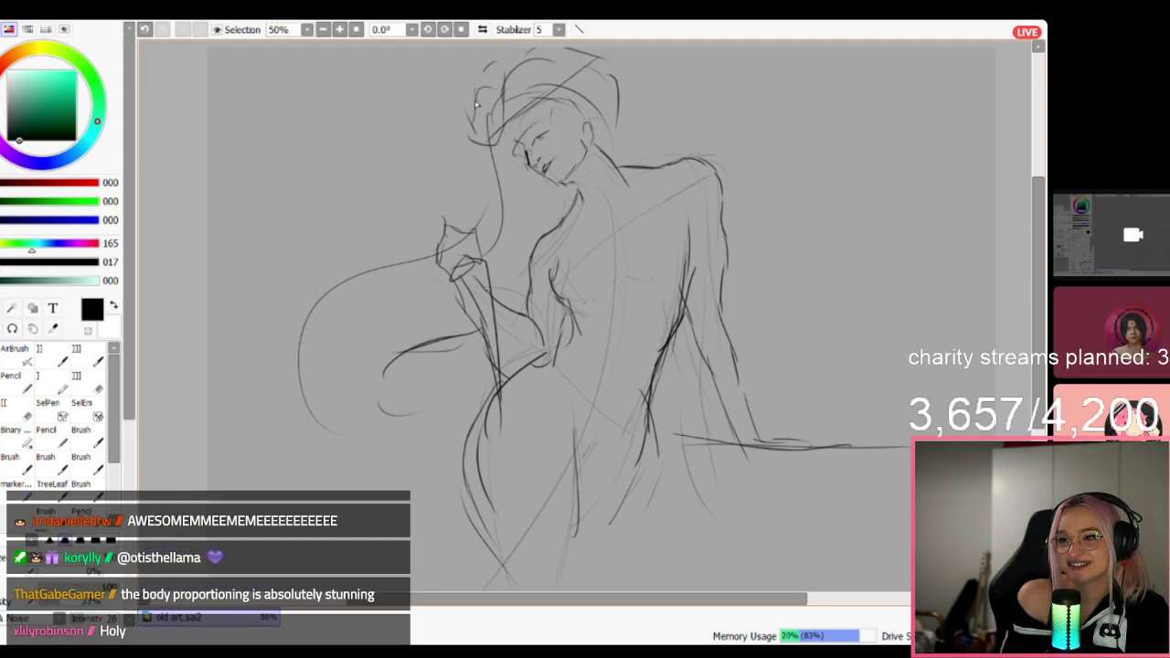
left_click_drag(482, 73, 473, 117)
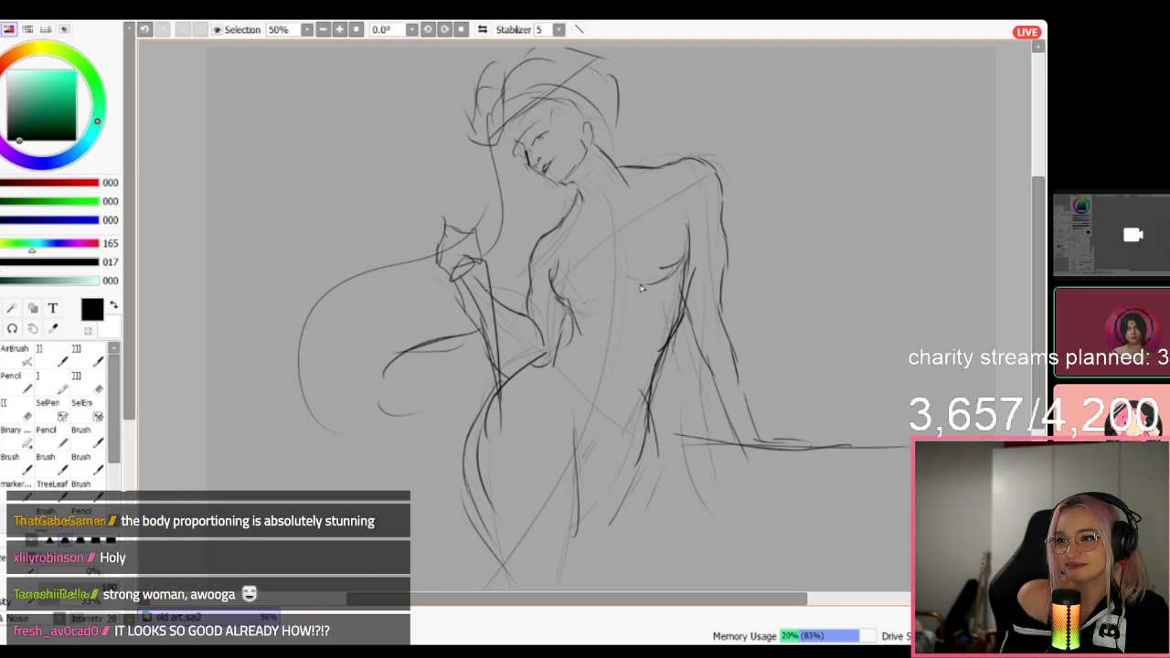
Darken the supporting arm's forearm contours down to the wrist and mark the crease at the elbow.
left_click_drag(717, 378, 735, 439)
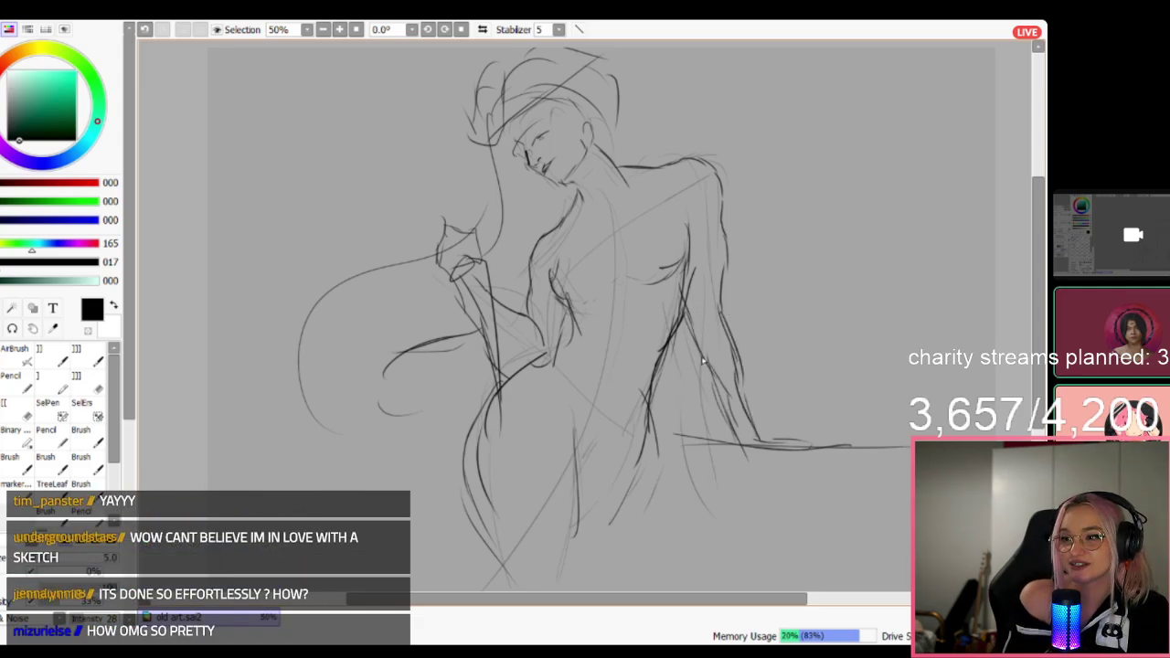
left_click_drag(700, 315, 711, 312)
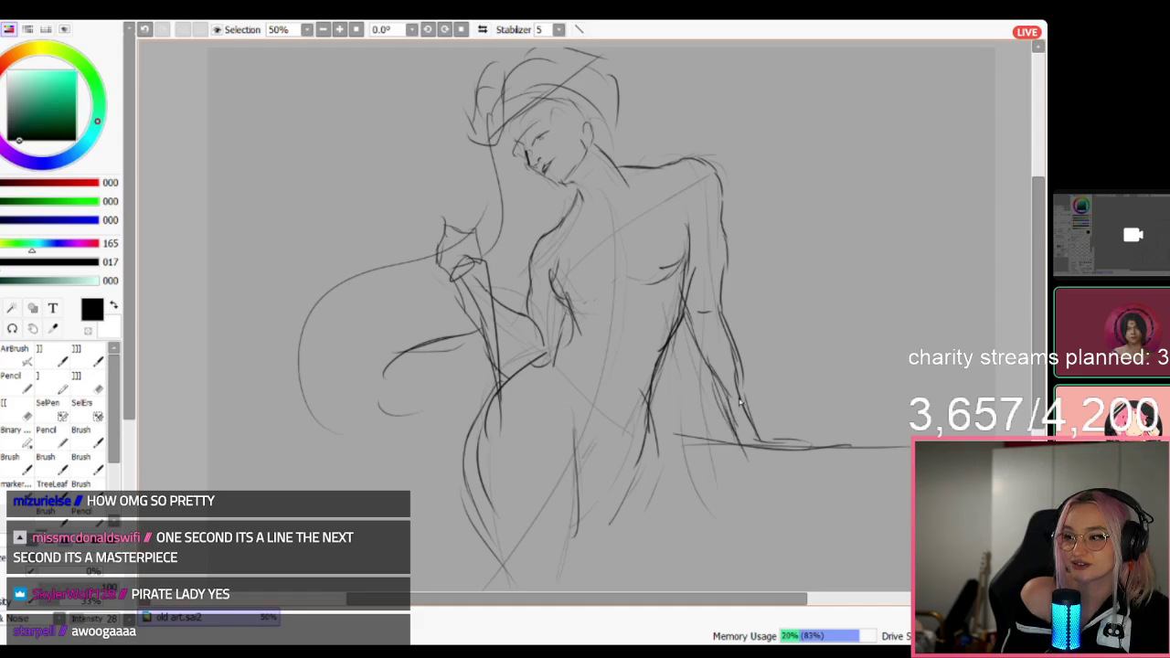
left_click_drag(741, 403, 757, 445)
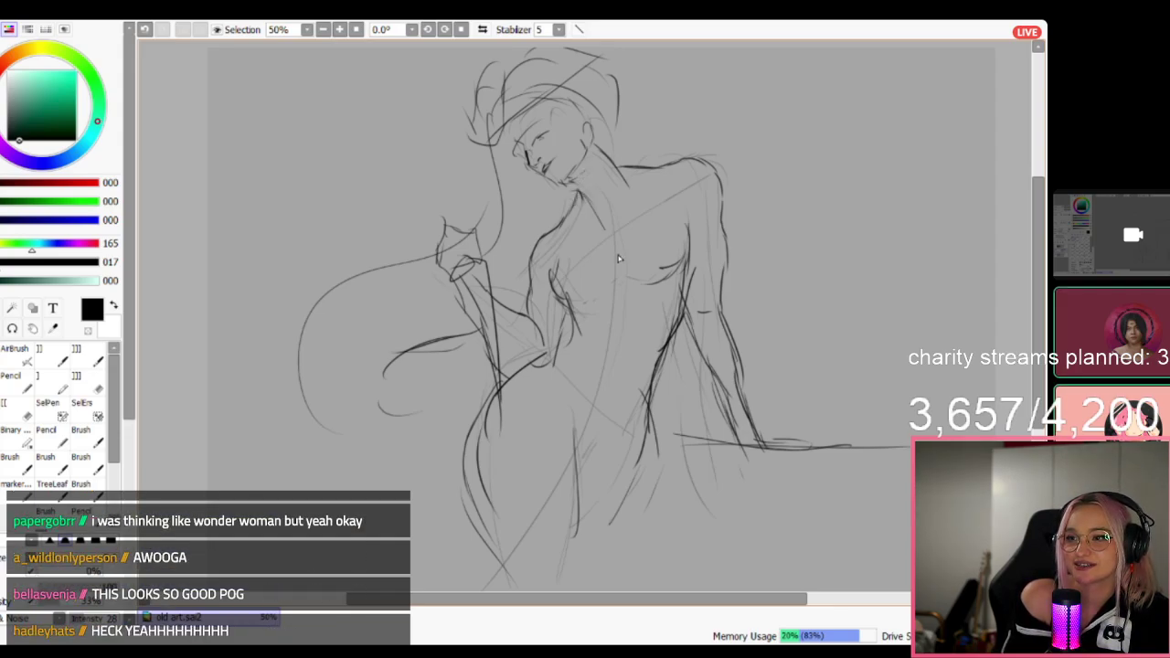
Sketch the outfit: a necklace with an oval pendant, an open collar, a shoulder seam and a wide belt at the waist.
mouse_move(629, 289)
left_mouse_down()
mouse_move(617, 305)
mouse_move(626, 287)
left_mouse_up()
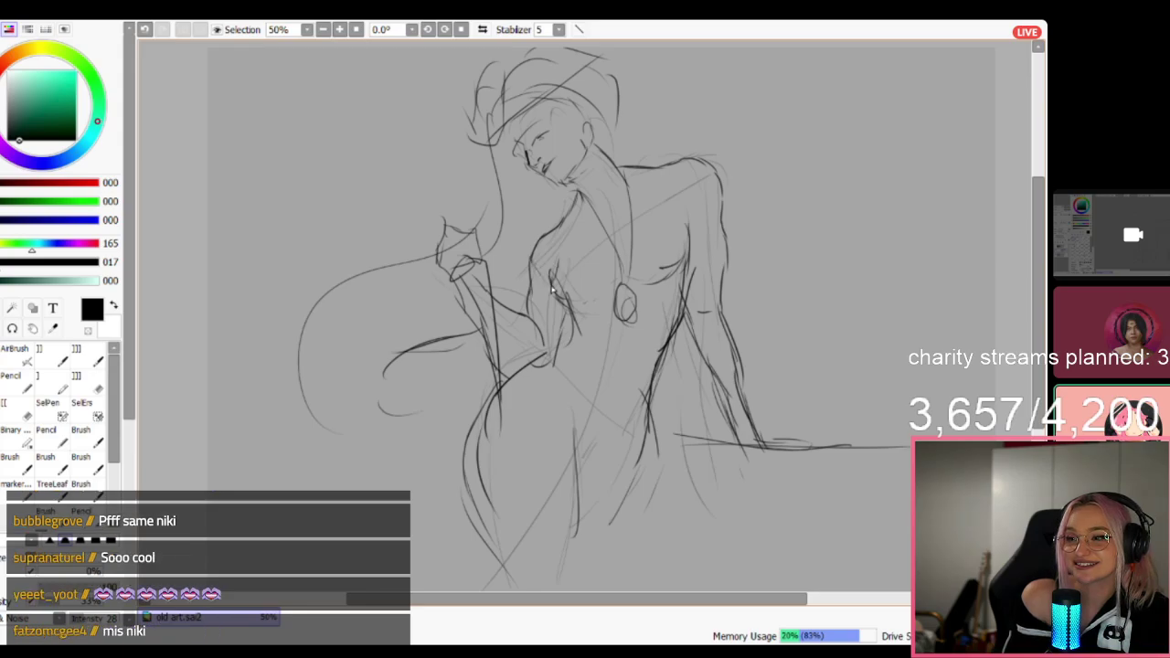
left_click_drag(692, 154, 686, 244)
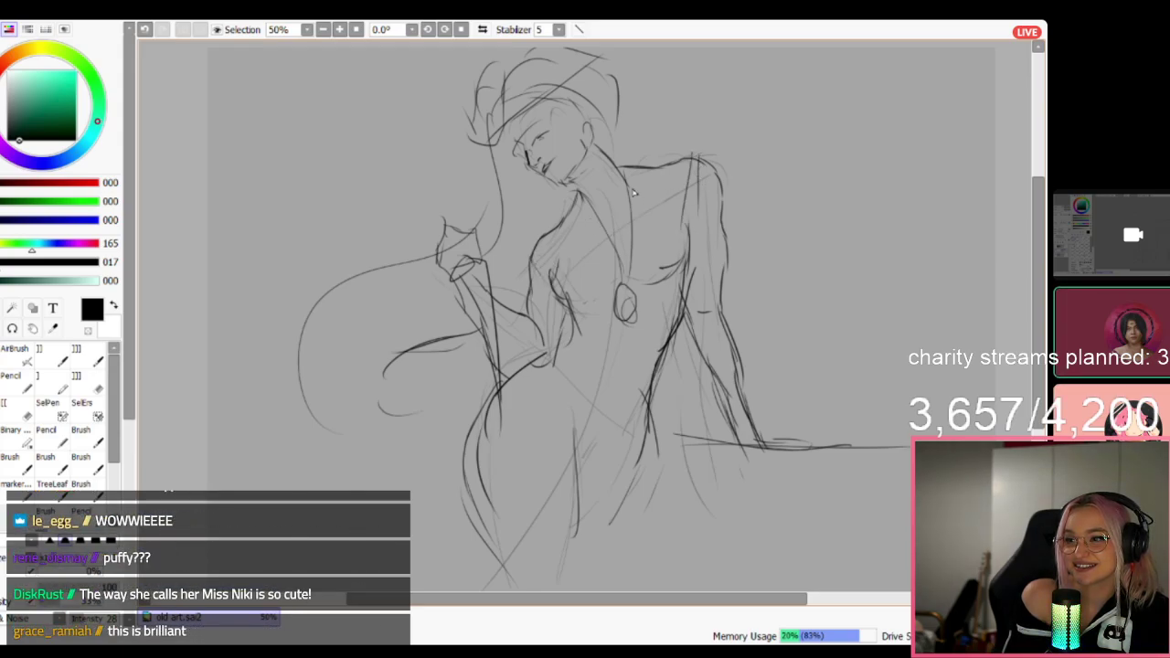
left_click_drag(548, 240, 579, 275)
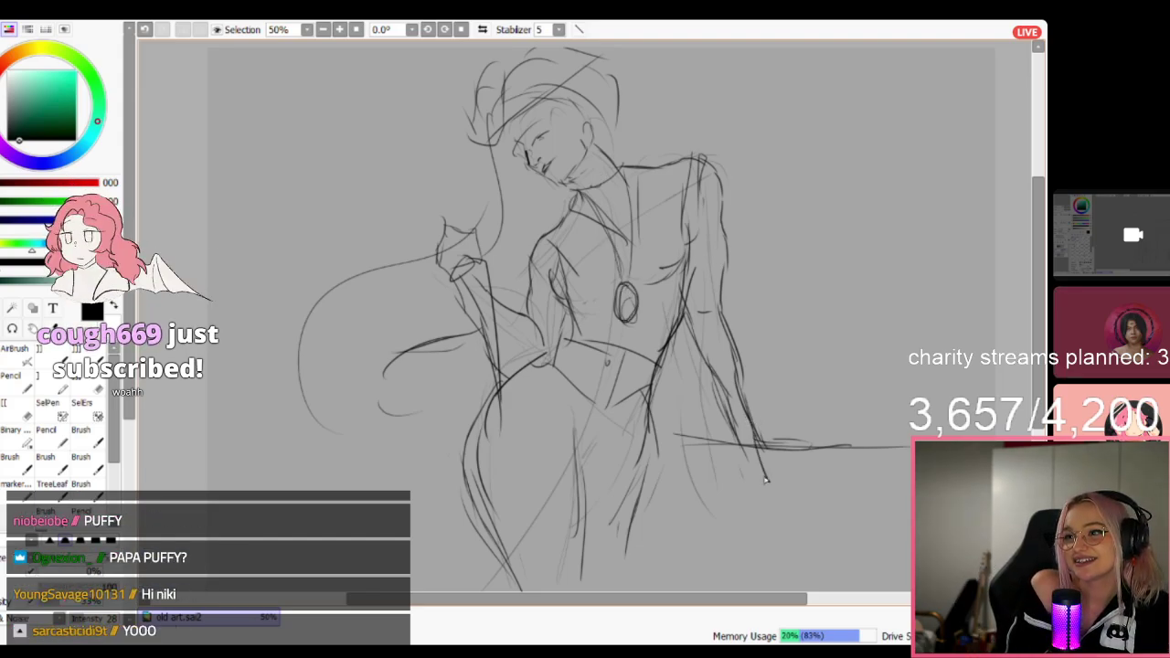
Erase the long sweeping curves beside the figure and draw shorter loose hair strands falling from the face to the shoulder.
scroll(923, 245, "down", 3)
scroll(936, 270, "up", 2)
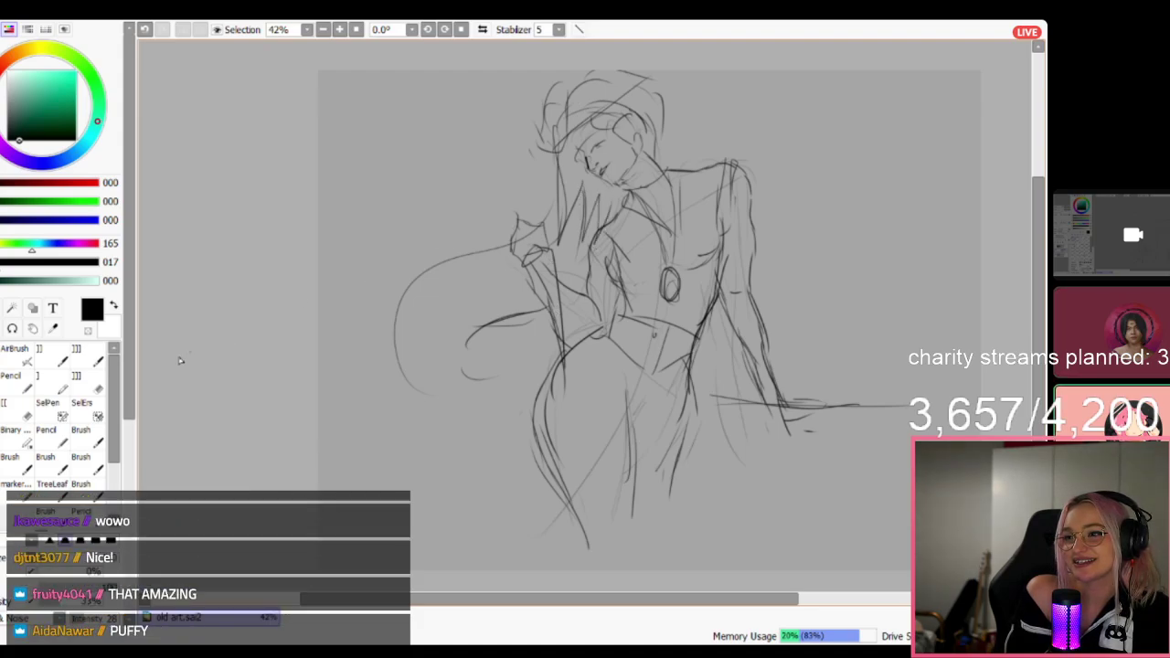
key("e")
mouse_move(459, 277)
left_mouse_down()
mouse_move(449, 256)
mouse_move(486, 327)
left_mouse_up()
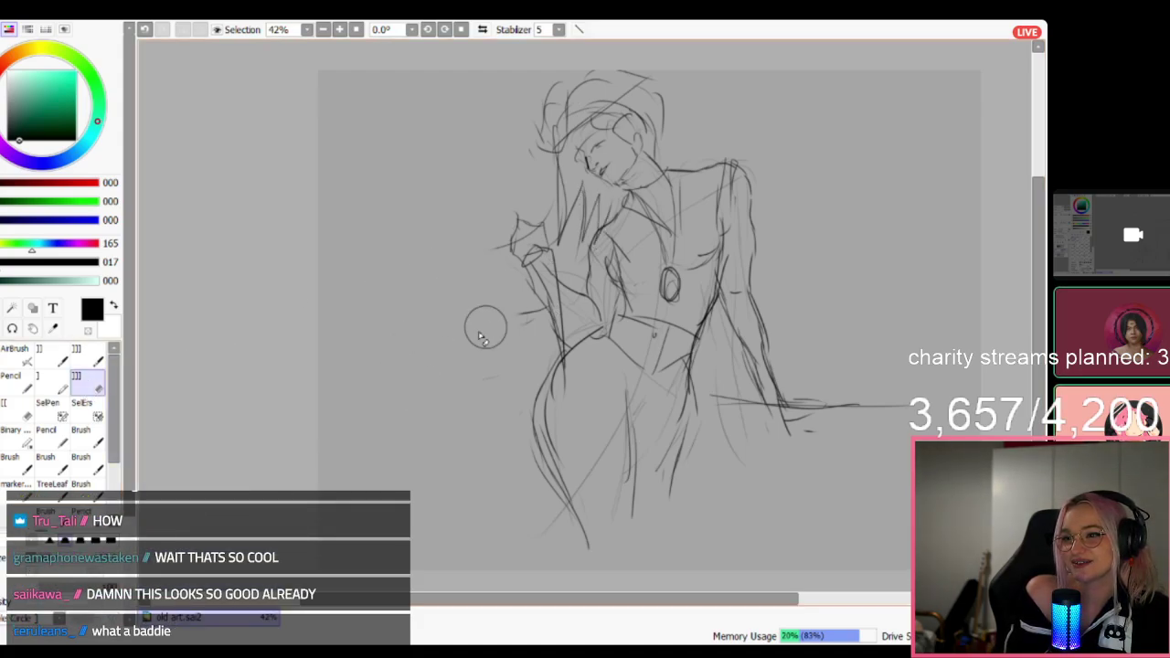
left_click_drag(530, 196, 561, 201)
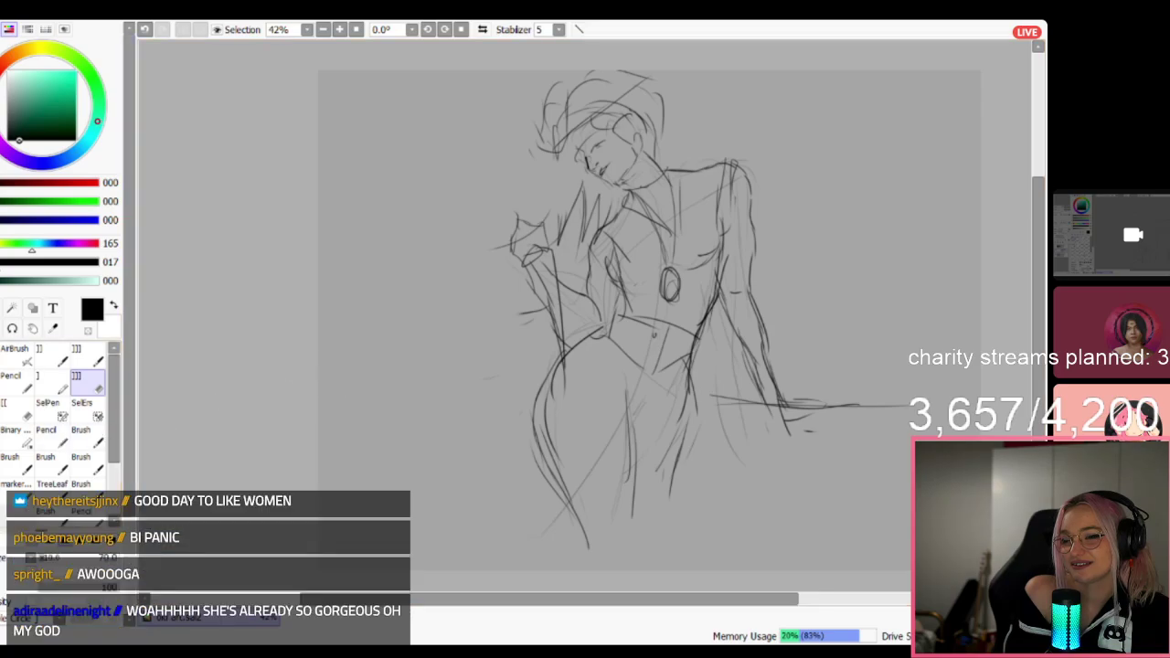
key("b")
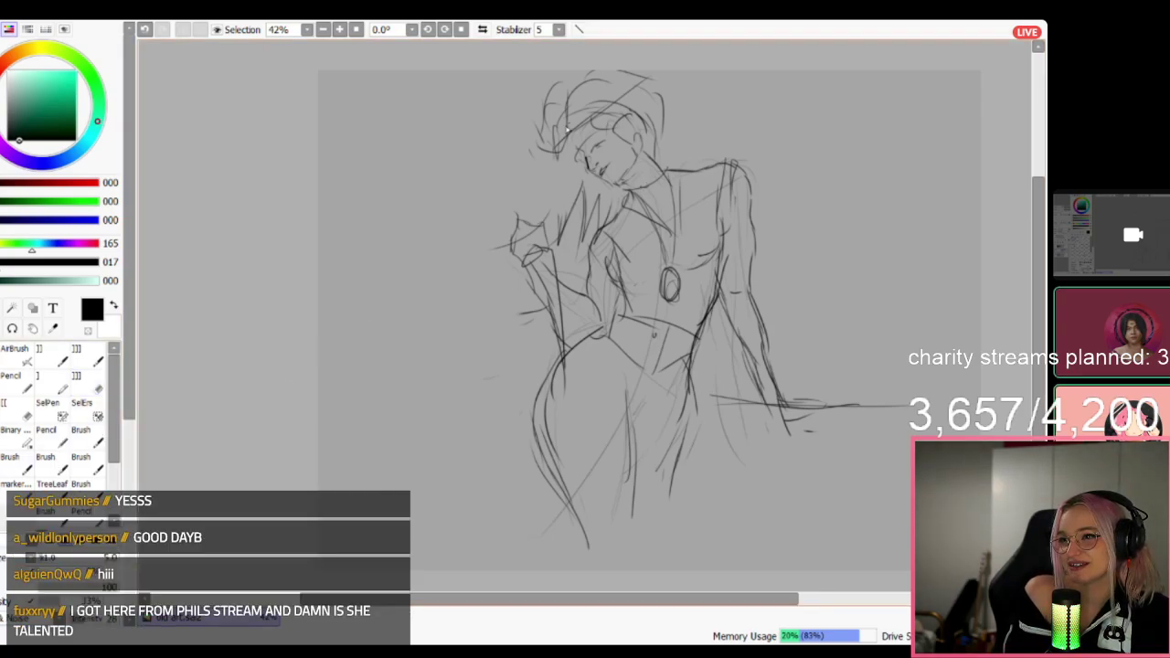
left_click_drag(557, 148, 572, 159)
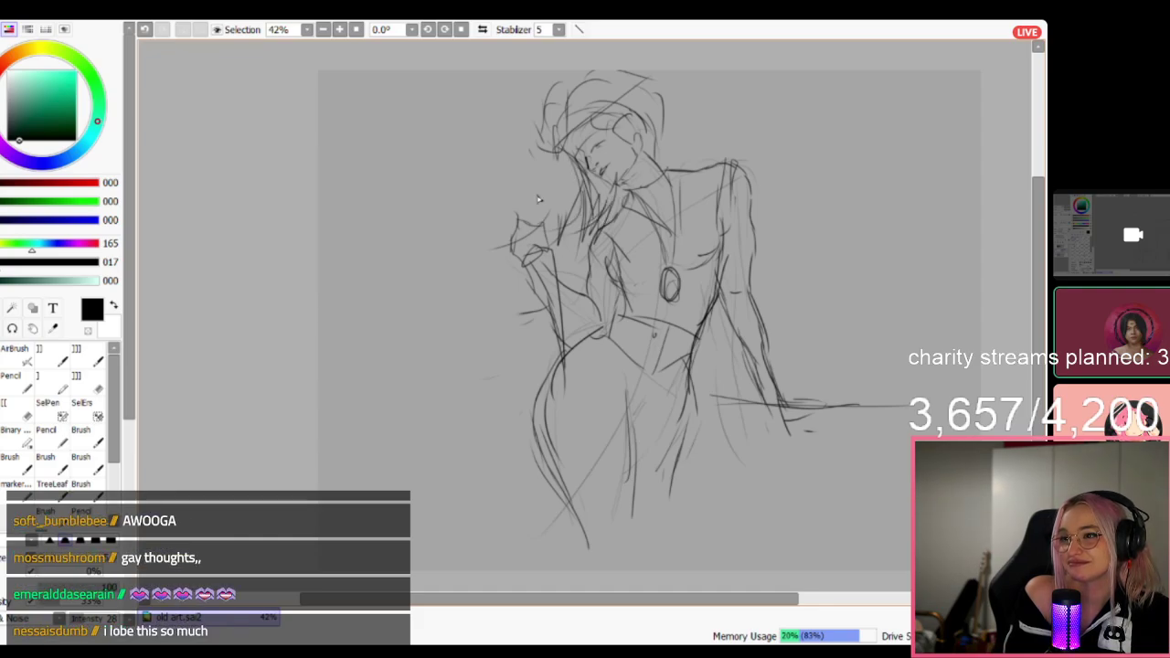
Check the whole figure and darken the edge of the hat brim running across the forehead.
scroll(536, 203, "down", 2)
scroll(653, 176, "up", 3)
scroll(469, 240, "down", 2)
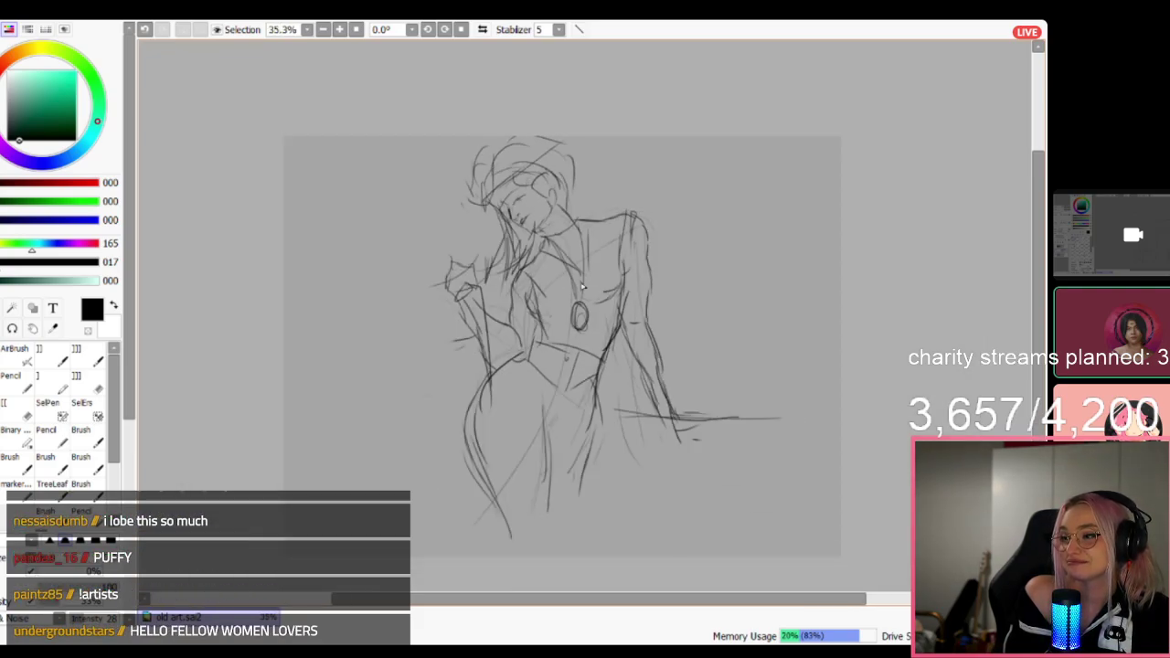
scroll(602, 342, "down", 1)
scroll(599, 356, "up", 3)
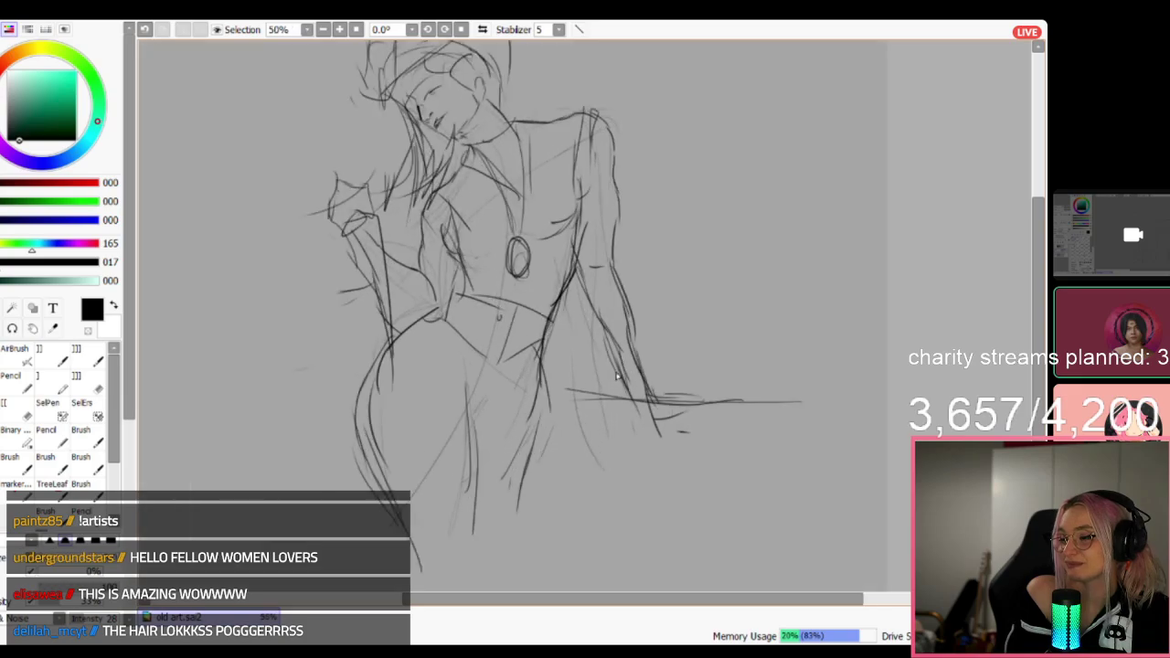
scroll(590, 384, "down", 1)
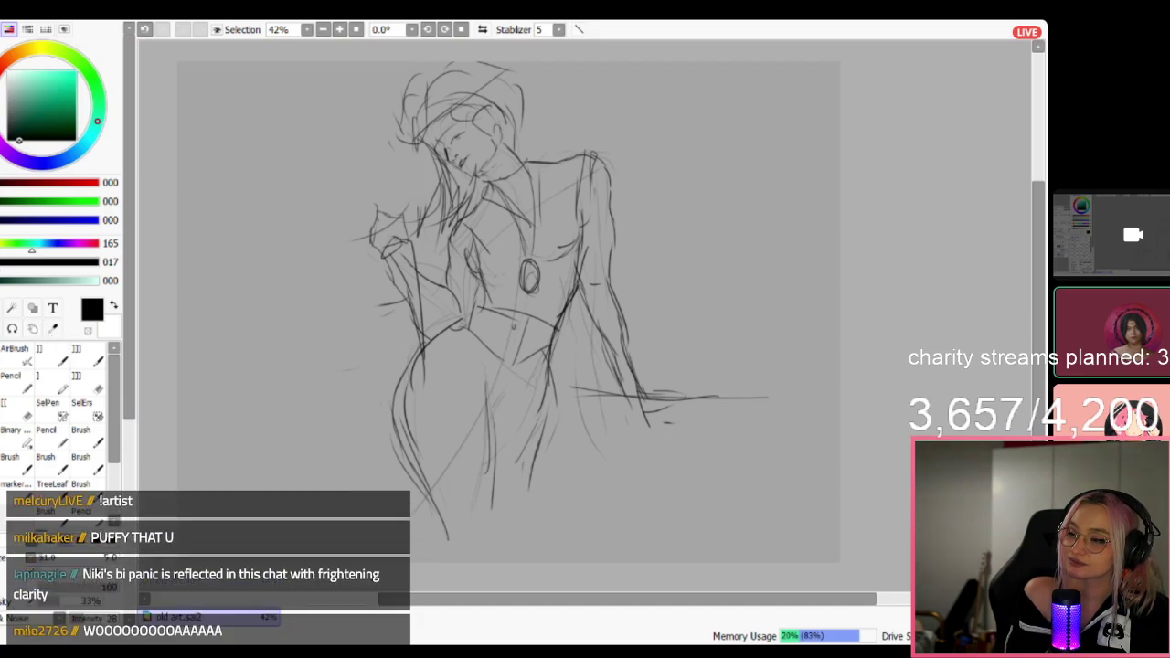
scroll(346, 68, "up", 3)
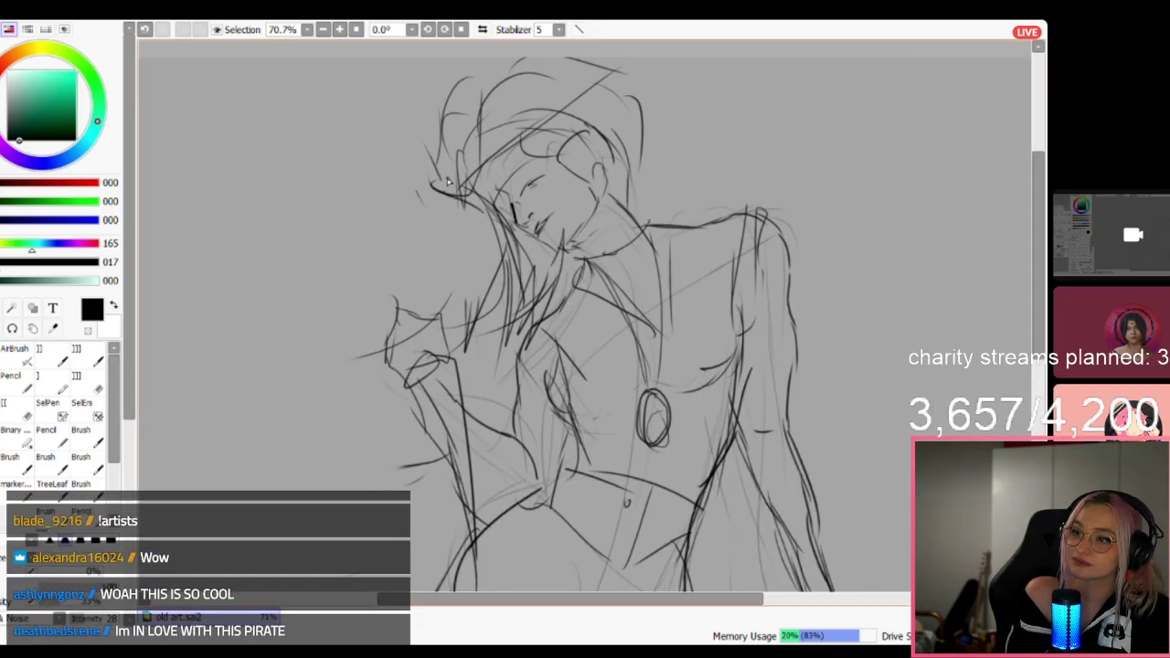
left_click_drag(433, 194, 512, 145)
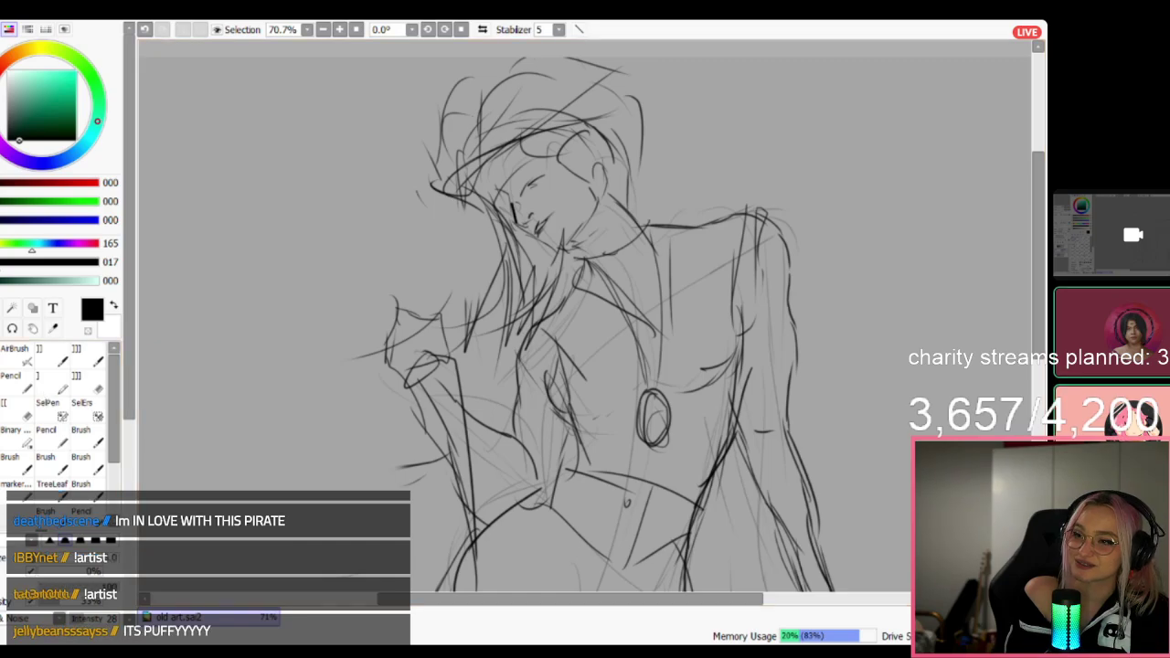
Fade the finished rough sketch to a faint grey underlay for cleaner line work.
key("ctrl+shift+o")
scroll(579, 280, "down", 4)
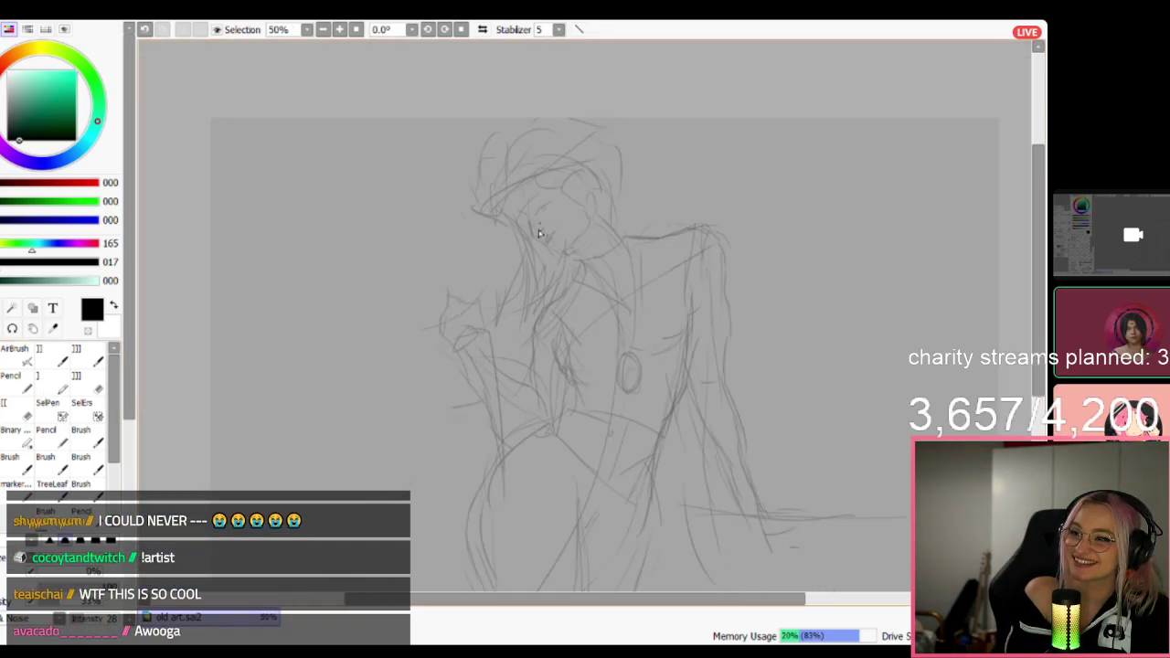
scroll(757, 332, "up", 1)
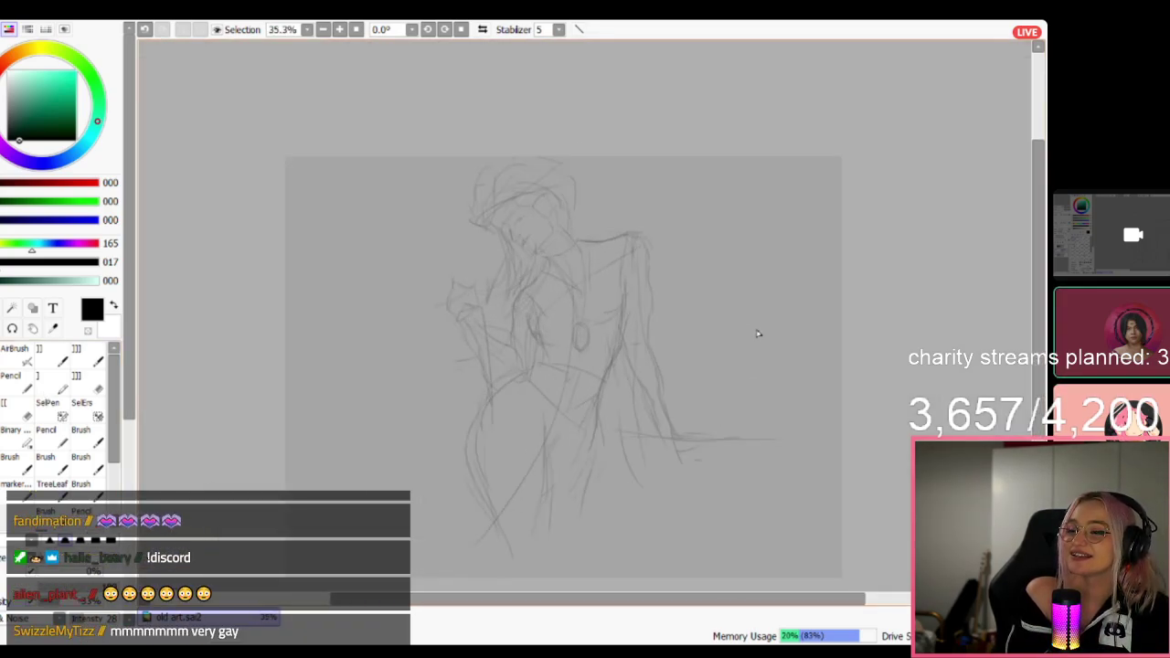
scroll(757, 333, "up", 1)
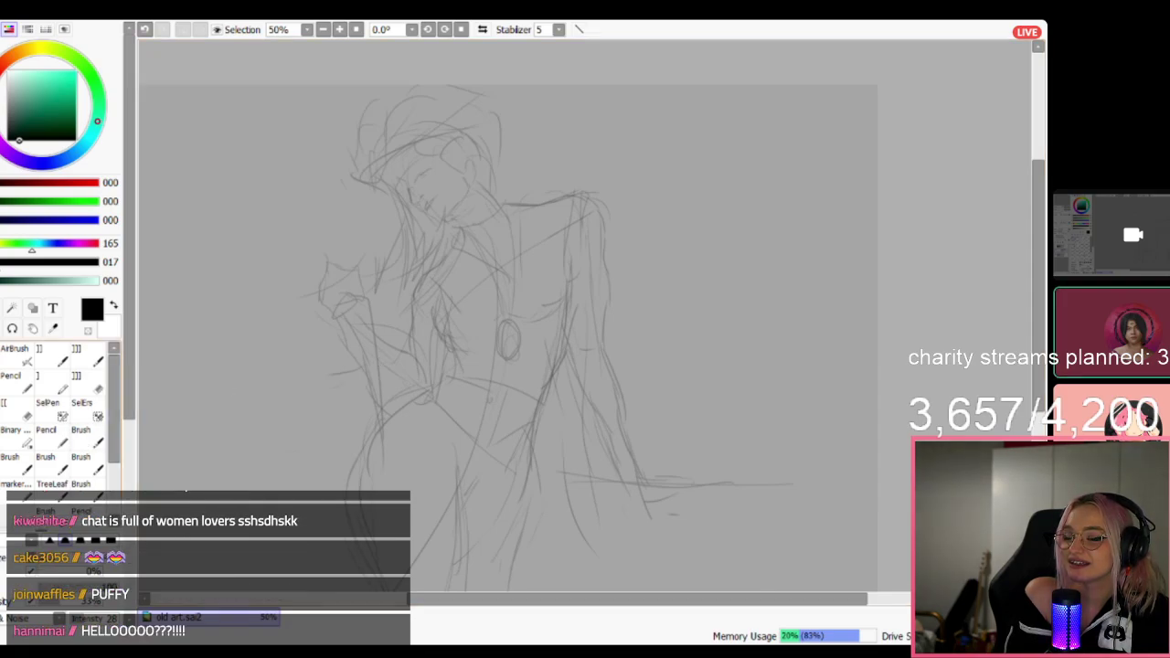
Block in the whole figure's silhouette with a mid grey (RGB 132) and undo the last strokes near the shoulder.
left_click(7, 104)
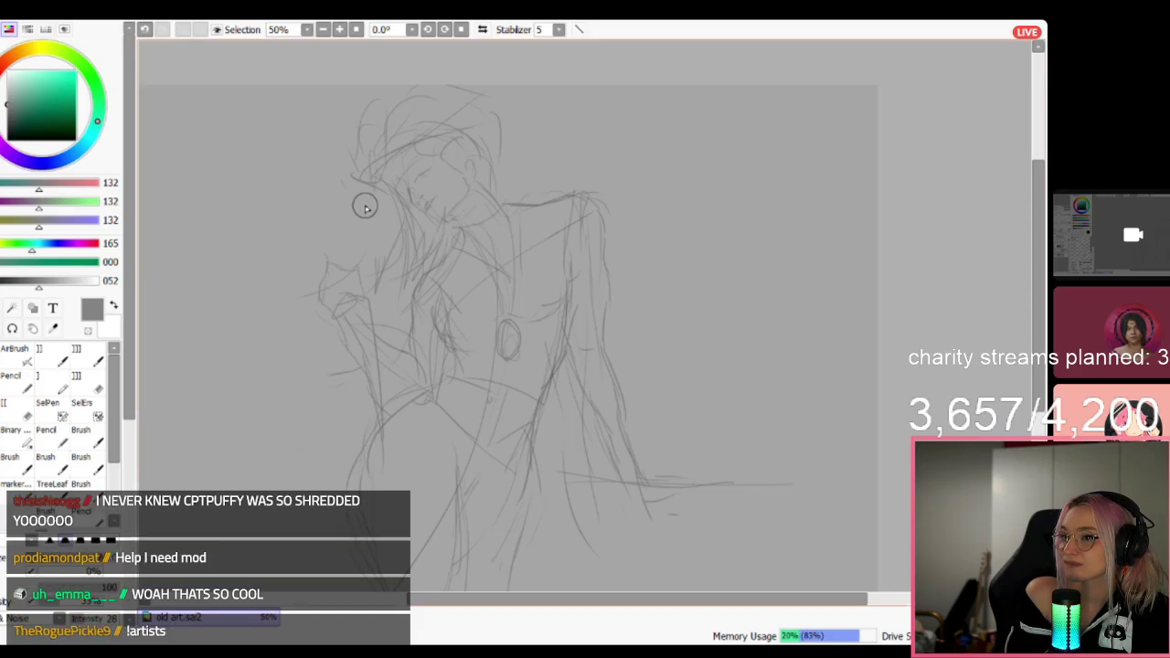
mouse_move(434, 177)
left_mouse_down()
mouse_move(482, 262)
mouse_move(483, 287)
mouse_move(491, 232)
mouse_move(526, 280)
mouse_move(472, 375)
mouse_move(442, 521)
mouse_move(478, 416)
mouse_move(428, 448)
mouse_move(402, 521)
mouse_move(456, 617)
mouse_move(555, 266)
mouse_move(579, 256)
mouse_move(616, 441)
mouse_move(596, 283)
mouse_move(574, 221)
mouse_move(524, 228)
mouse_move(431, 348)
mouse_move(421, 393)
mouse_move(363, 339)
mouse_move(402, 238)
mouse_move(426, 255)
mouse_move(413, 207)
mouse_move(403, 216)
mouse_move(401, 178)
mouse_move(422, 153)
mouse_move(461, 179)
mouse_move(412, 273)
mouse_move(404, 210)
mouse_move(415, 240)
mouse_move(454, 227)
mouse_move(466, 196)
mouse_move(475, 167)
mouse_move(445, 124)
mouse_move(381, 162)
mouse_move(504, 241)
mouse_move(434, 291)
mouse_move(514, 236)
mouse_move(527, 257)
mouse_move(397, 356)
left_mouse_up()
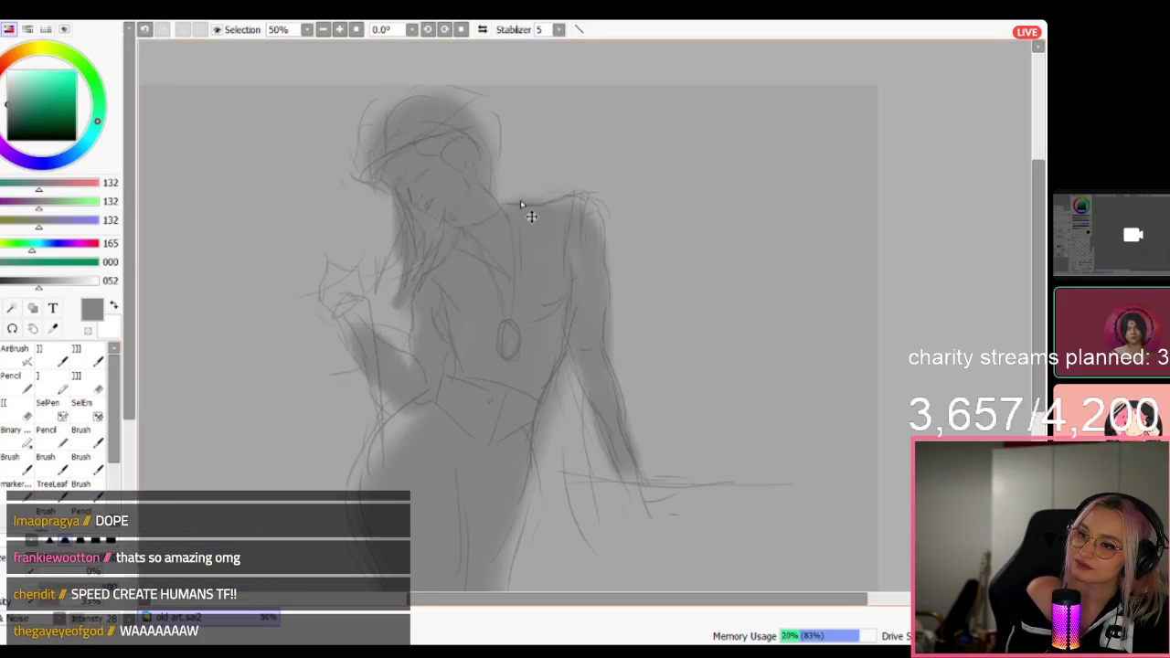
mouse_move(526, 207)
left_mouse_down()
mouse_move(547, 170)
mouse_move(579, 217)
left_mouse_up()
key("ctrl+z")
key("ctrl+z")
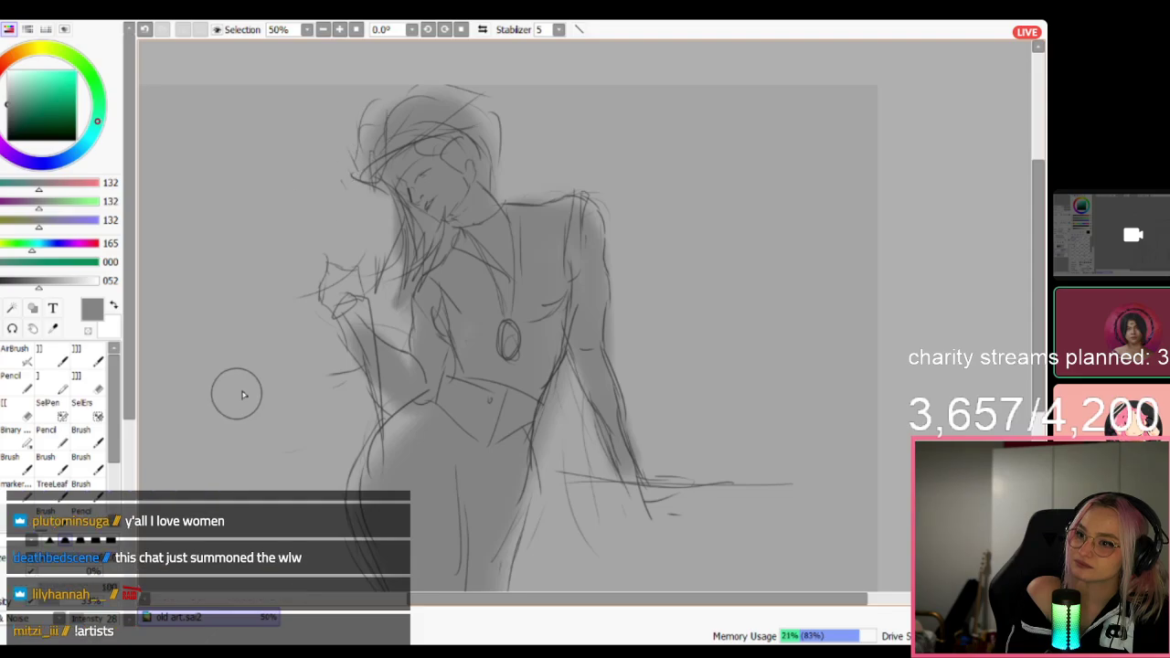
Shade softly in black beneath and beside both sides of the chest using a smaller brush.
scroll(559, 208, "down", 2)
scroll(530, 238, "up", 6)
scroll(536, 231, "down", 2)
scroll(487, 158, "up", 1)
key("bracketleft")
key("bracketleft")
key("bracketleft")
key("bracketleft")
key("bracketleft")
key("bracketleft")
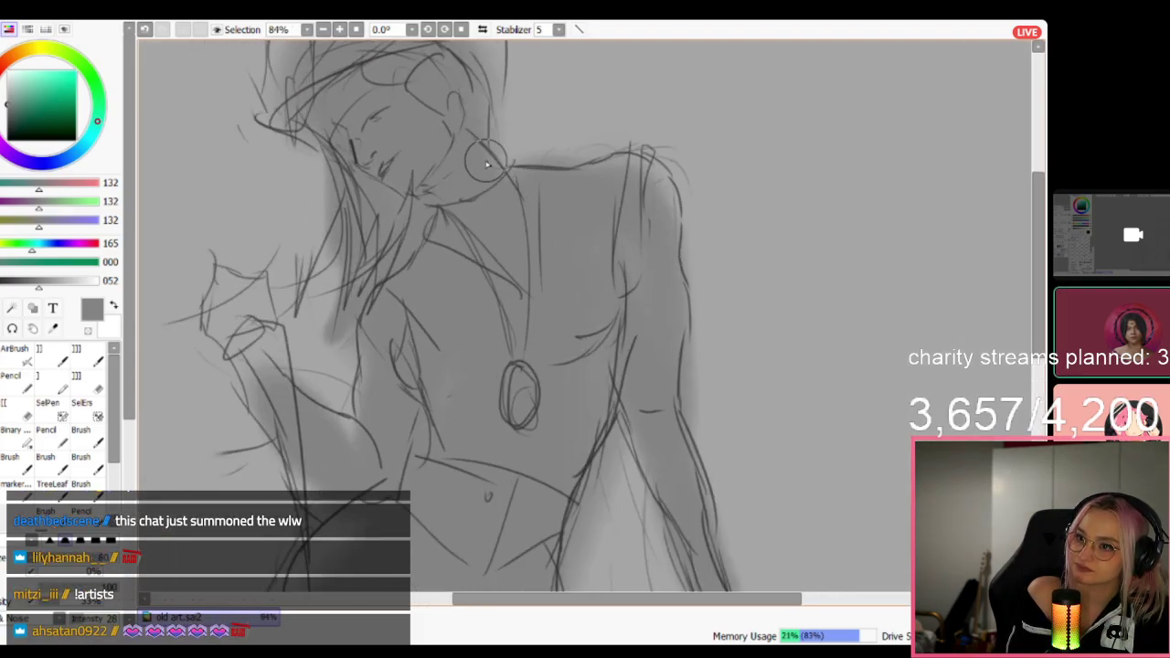
key("x")
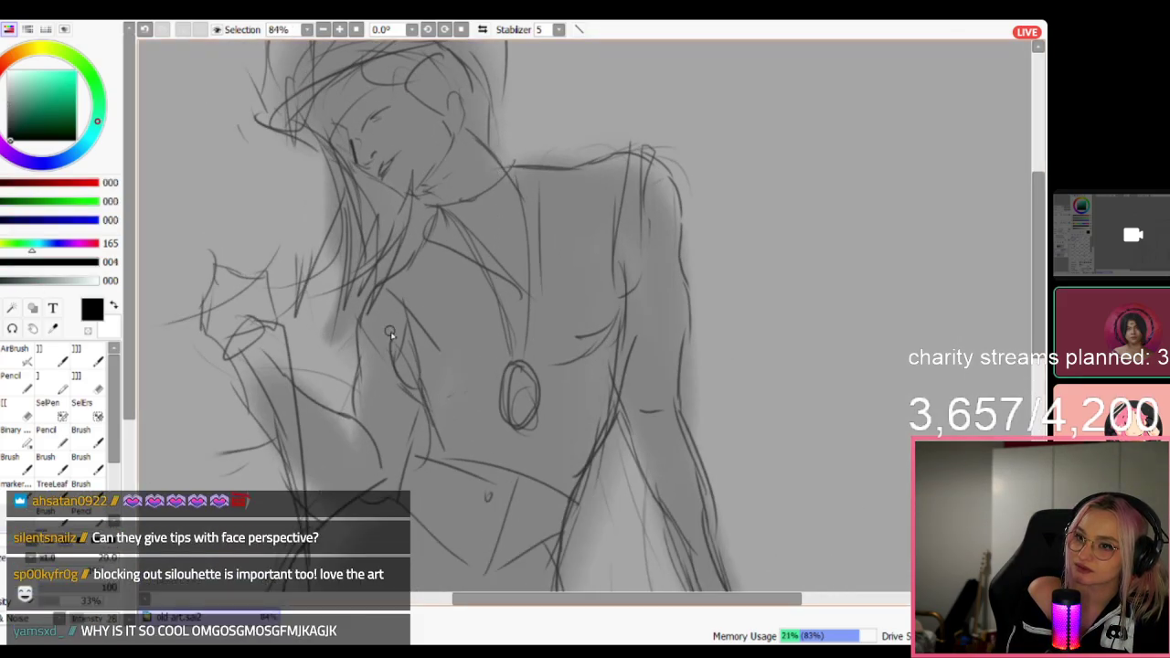
mouse_move(395, 335)
left_mouse_down()
mouse_move(421, 386)
mouse_move(420, 331)
left_mouse_up()
left_click(83, 379)
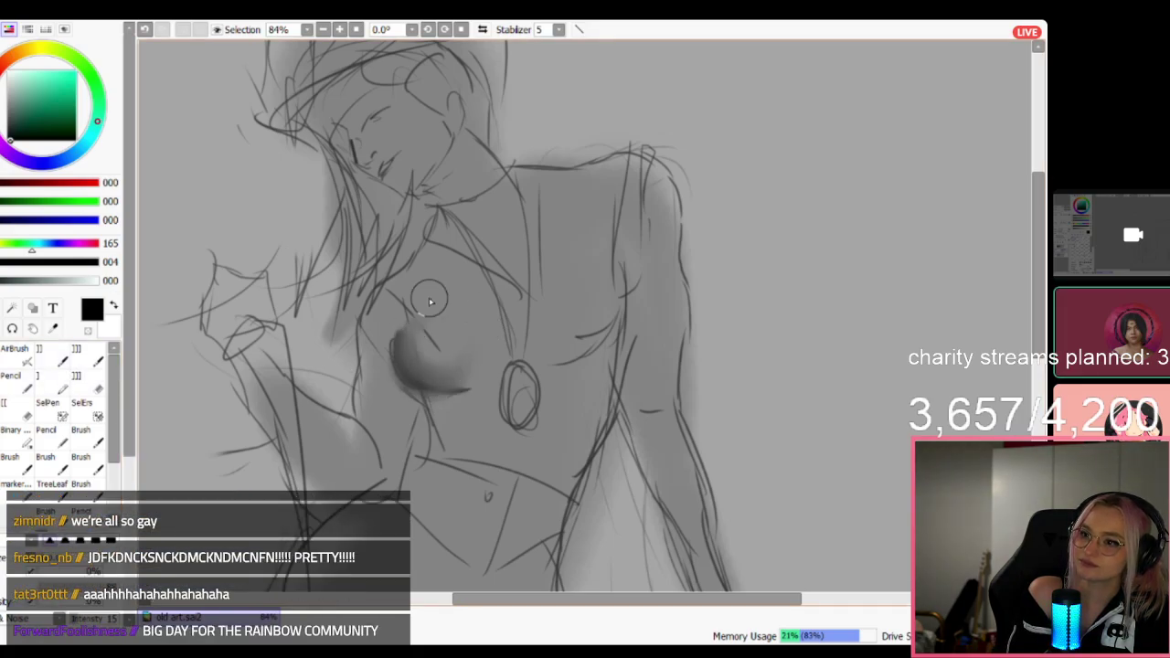
mouse_move(614, 262)
left_mouse_down()
mouse_move(573, 353)
mouse_move(601, 287)
mouse_move(533, 295)
left_mouse_up()
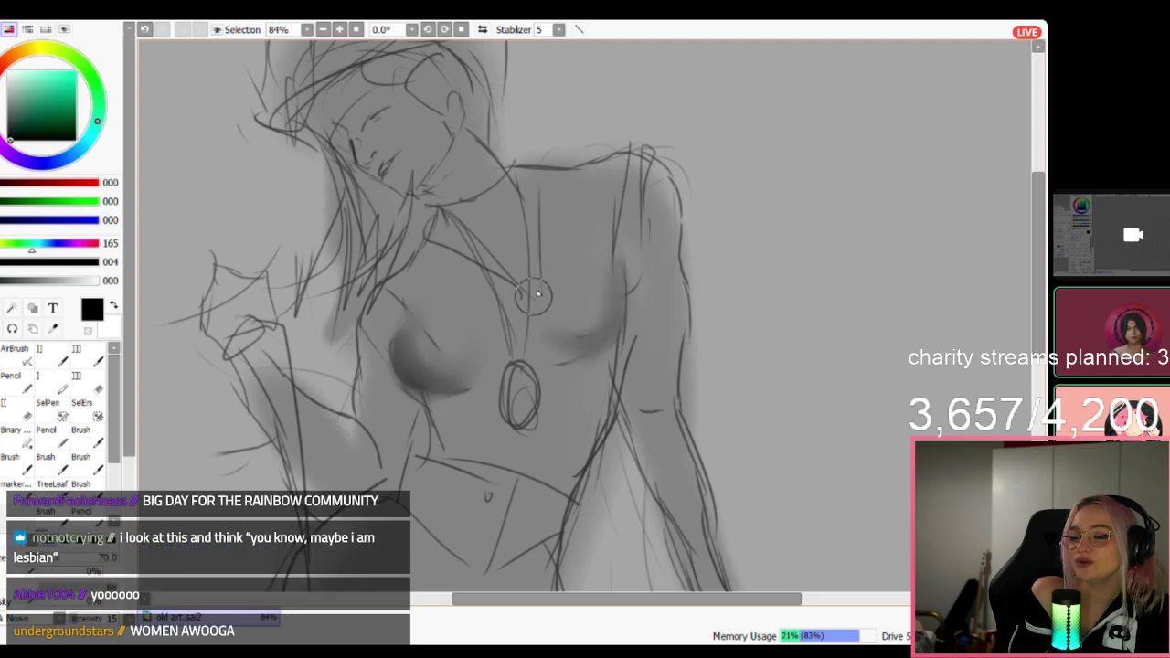
mouse_move(612, 300)
left_mouse_down()
mouse_move(581, 314)
mouse_move(600, 355)
mouse_move(571, 345)
mouse_move(554, 300)
left_mouse_up()
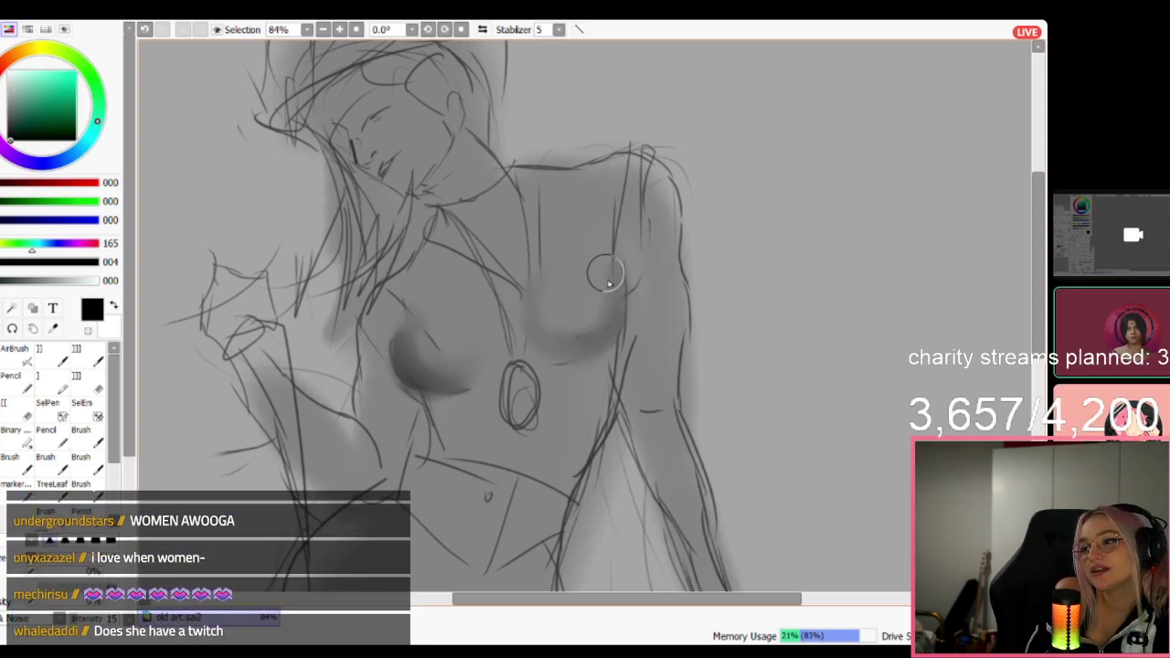
Shade both sides of the waist and the midriff around the pendant down to the belt.
mouse_move(432, 415)
left_mouse_down()
mouse_move(399, 388)
mouse_move(410, 393)
left_mouse_up()
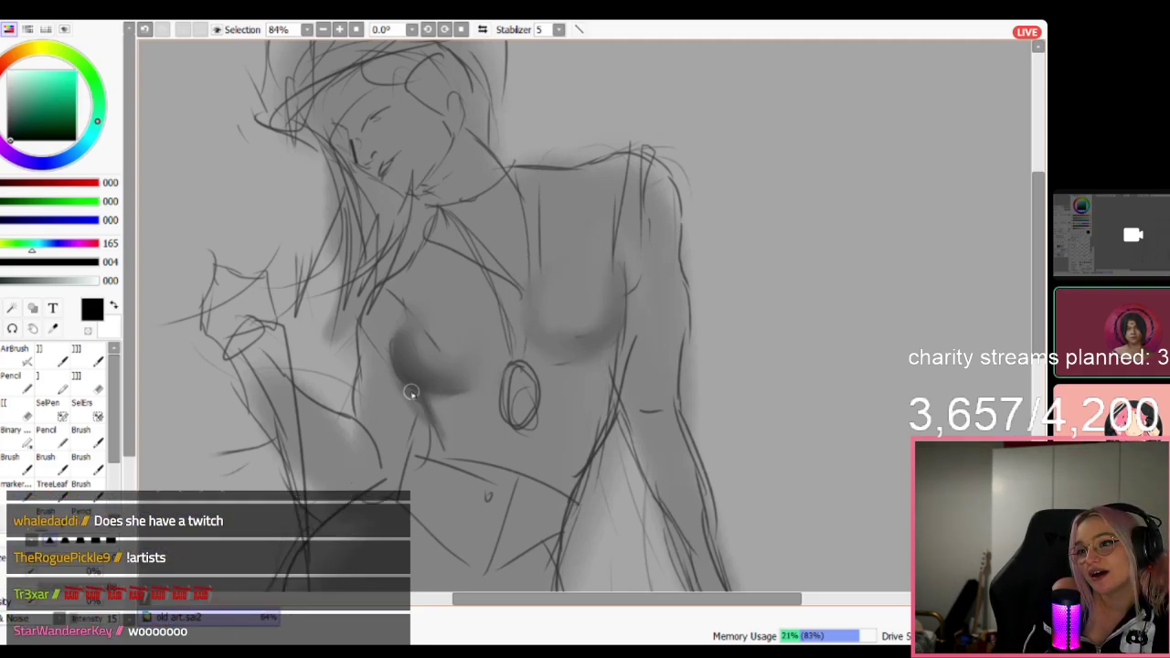
left_click_drag(624, 335, 586, 452)
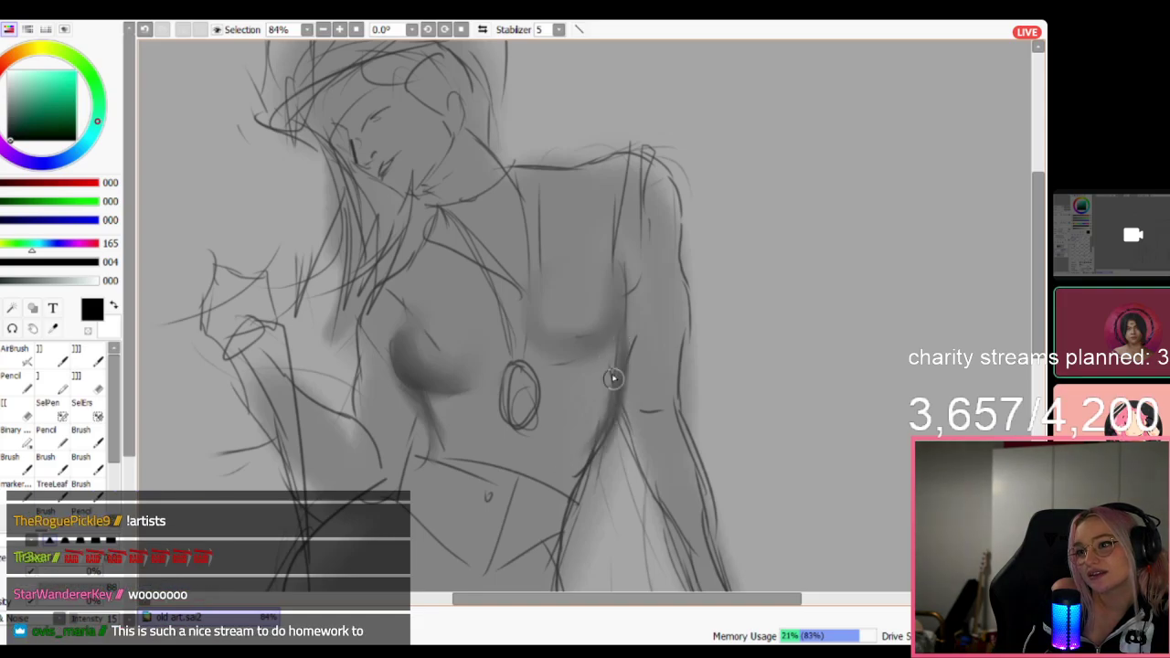
left_click(38, 348)
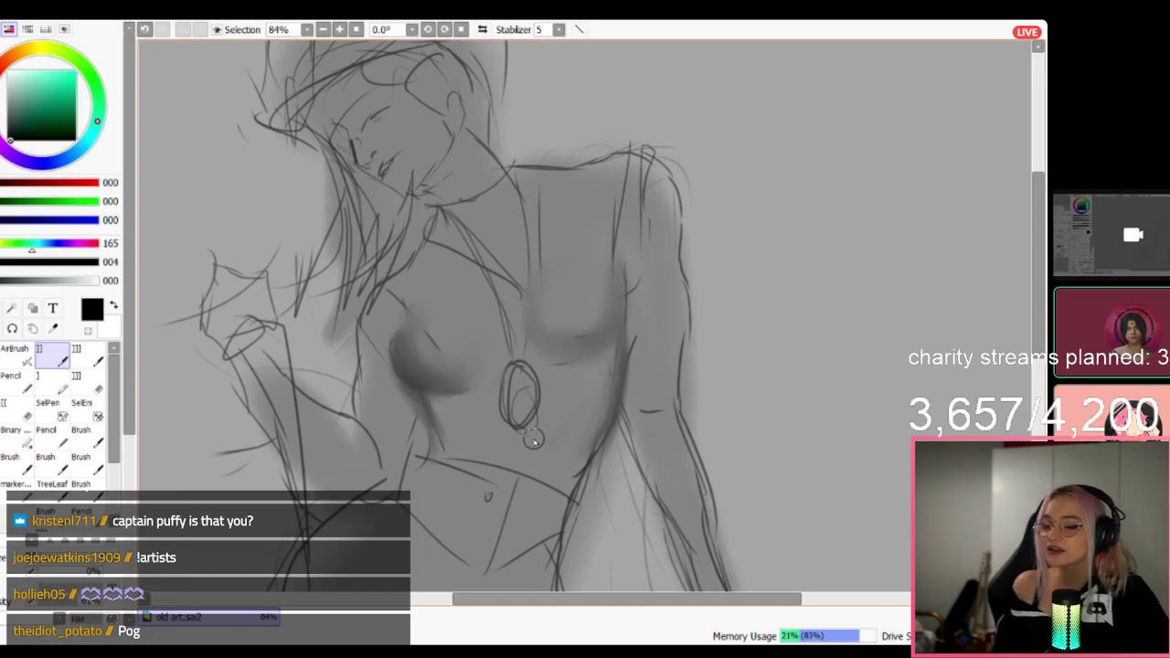
left_click_drag(575, 463, 594, 440)
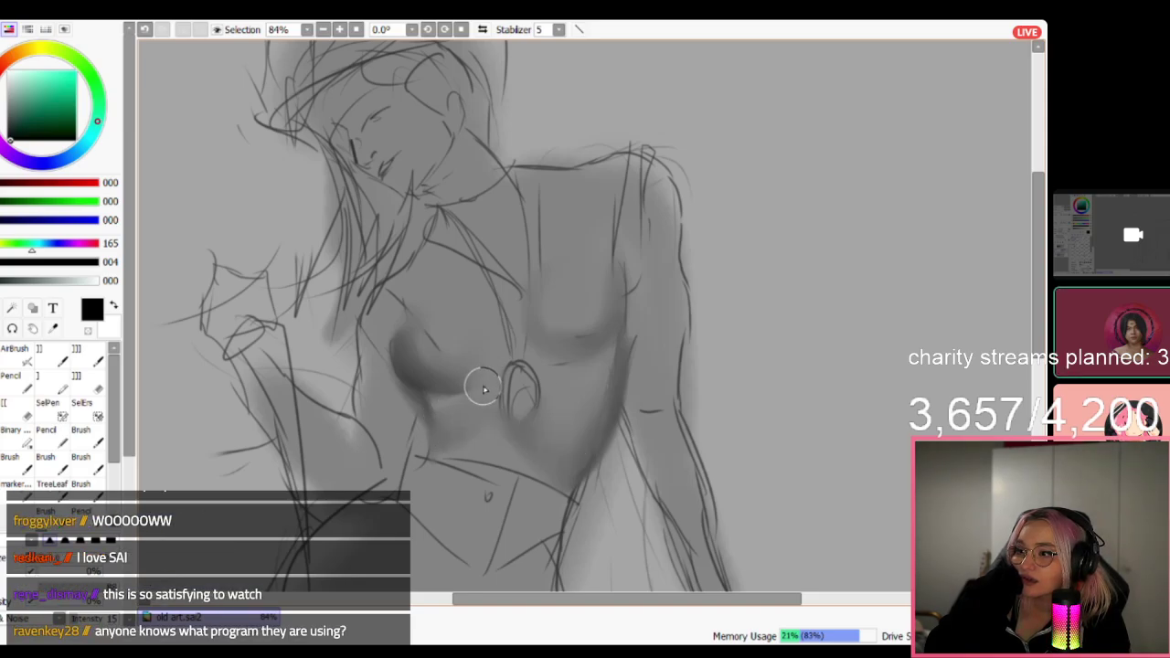
Smooth the chest shading with greys sampled from the drawing (131, 106 and 99), softening the sketch lines inside it.
left_click(454, 395, "alt")
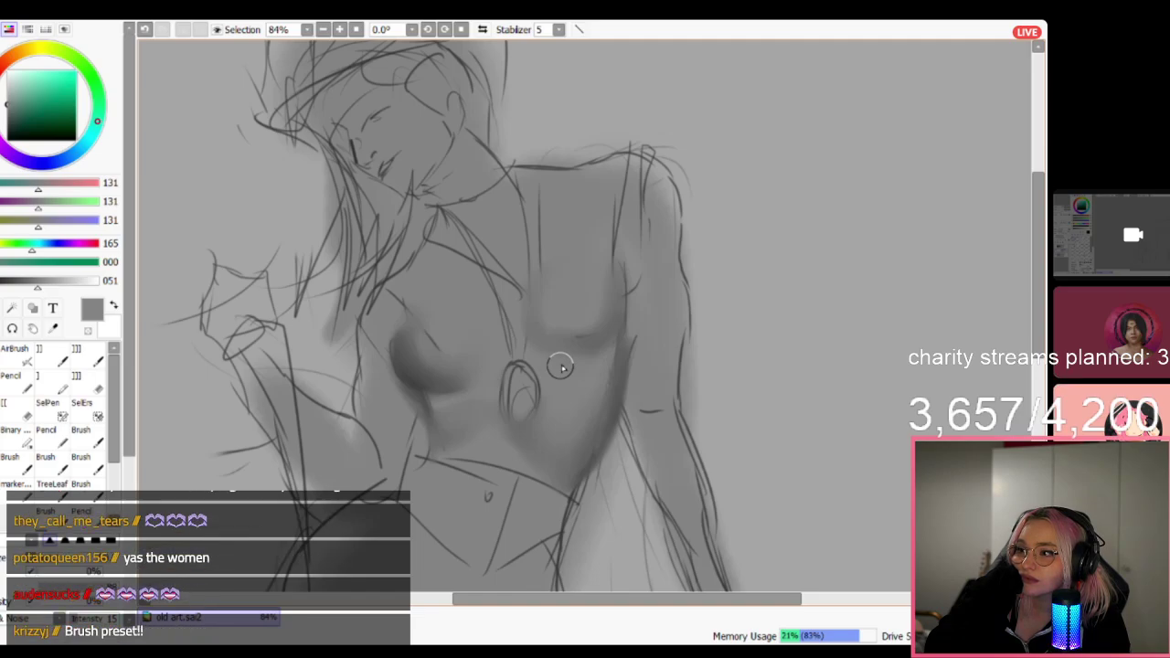
left_click(429, 335, "alt")
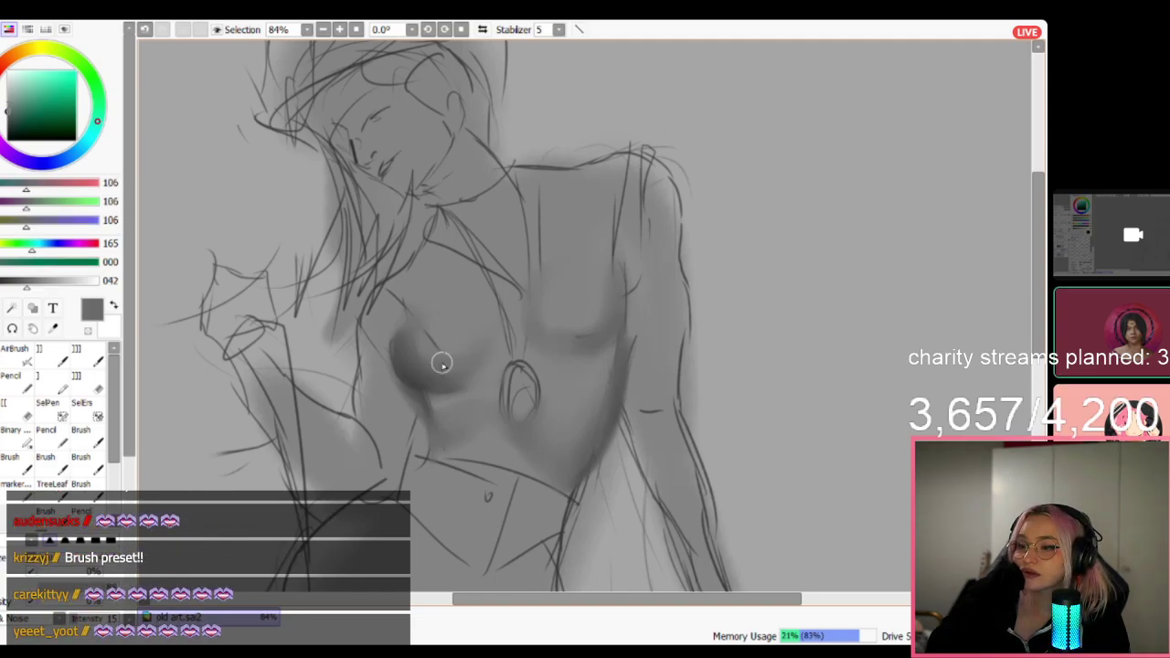
left_click(438, 310, "alt")
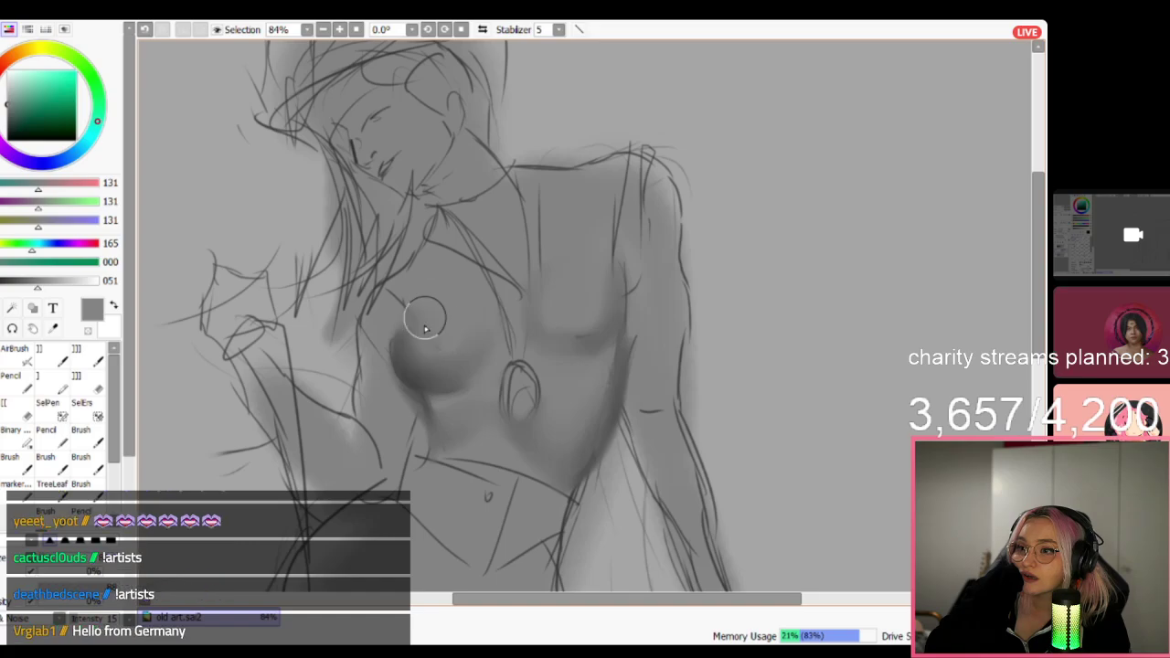
left_click(442, 372, "alt")
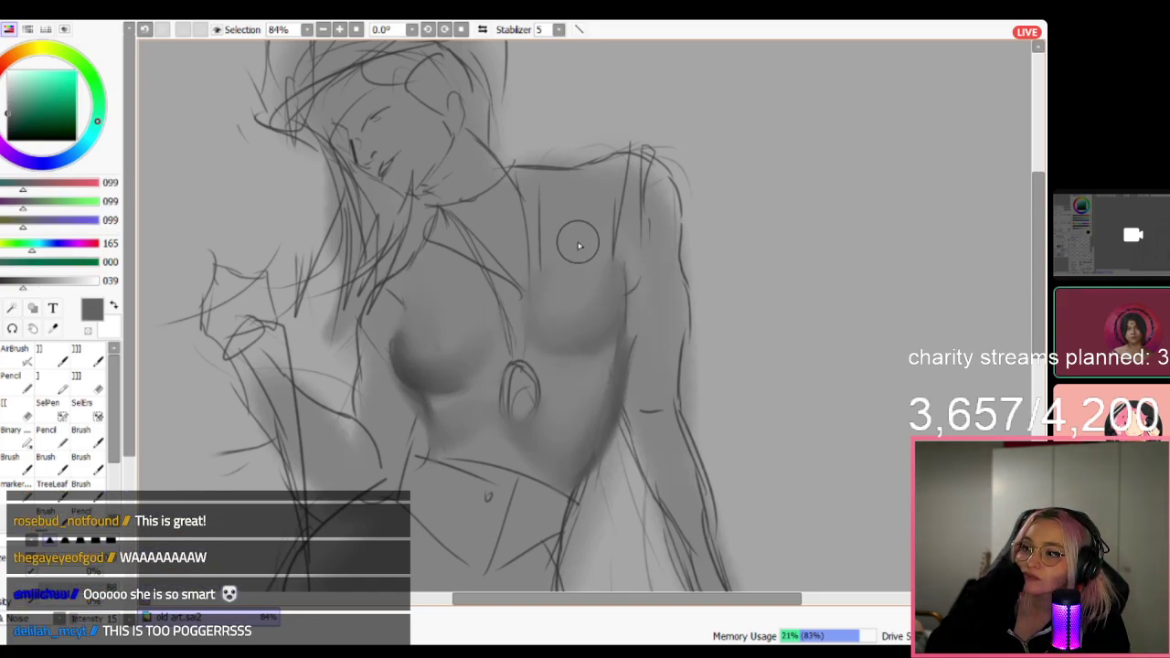
Add darker shading to the face, along the jaw and beside the upper arms.
scroll(579, 245, "down", 6)
scroll(583, 248, "up", 3)
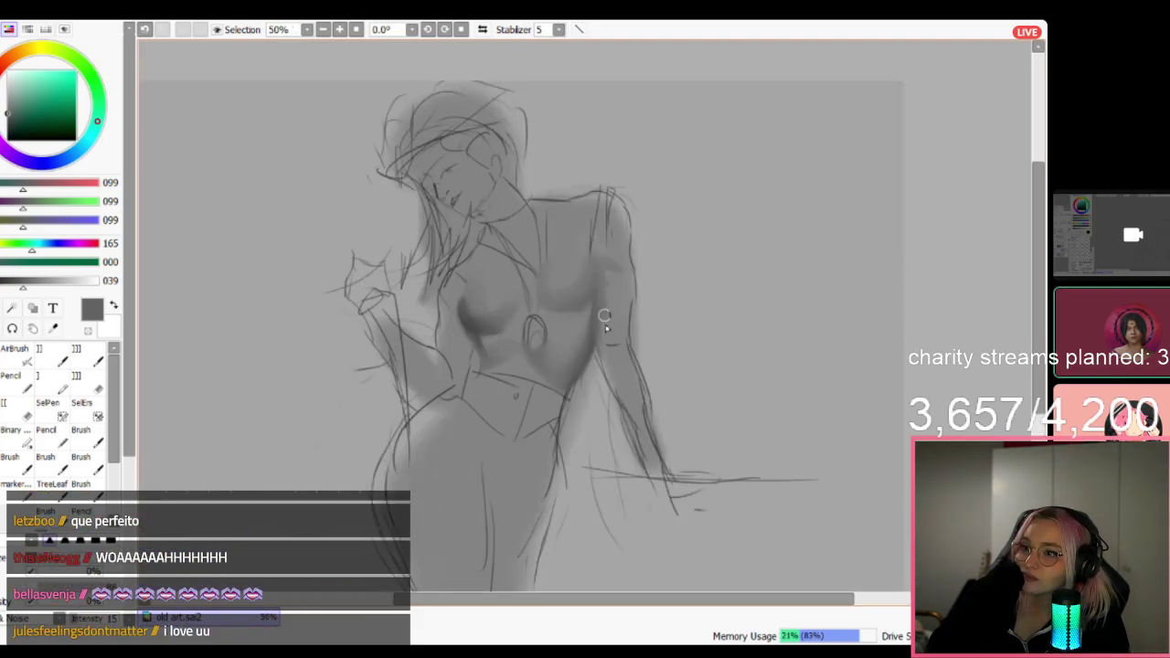
left_click_drag(36, 112, 7, 141)
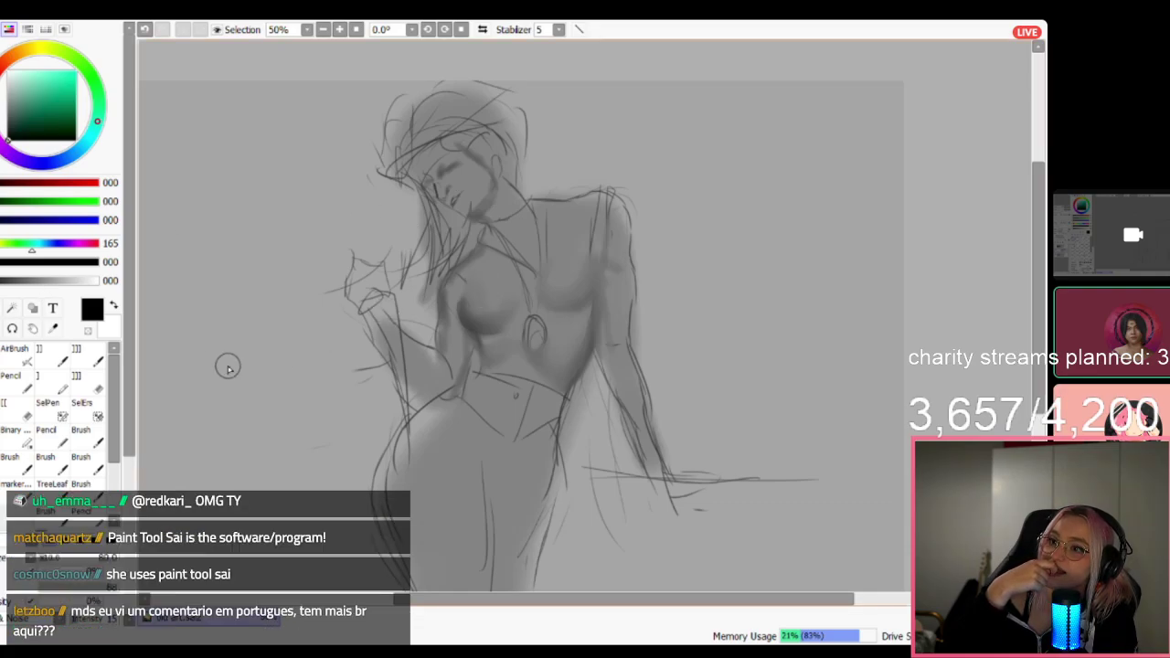
Fill the shirt with dark grey (RGB 82) and clean up its edges along both arms.
left_click(6, 114)
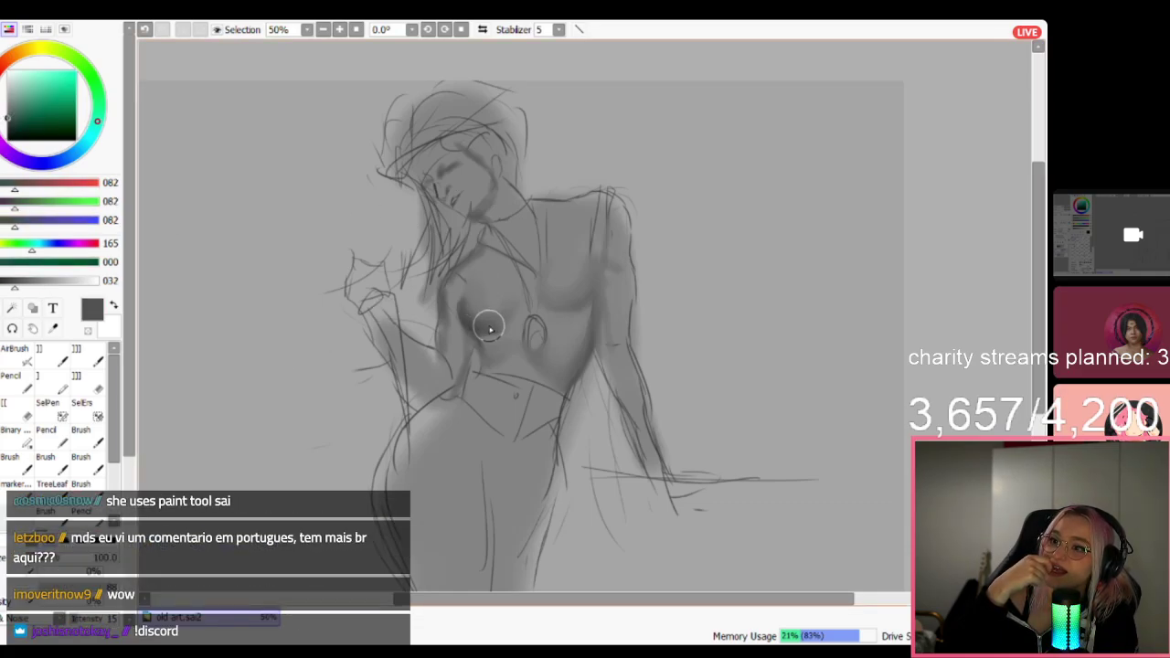
mouse_move(488, 267)
left_mouse_down()
mouse_move(445, 318)
mouse_move(500, 261)
mouse_move(488, 272)
mouse_move(470, 258)
mouse_move(429, 192)
mouse_move(466, 173)
mouse_move(468, 148)
mouse_move(453, 370)
mouse_move(523, 268)
mouse_move(508, 334)
mouse_move(529, 352)
mouse_move(581, 250)
mouse_move(569, 267)
mouse_move(544, 222)
mouse_move(606, 256)
mouse_move(593, 208)
mouse_move(595, 256)
left_mouse_up()
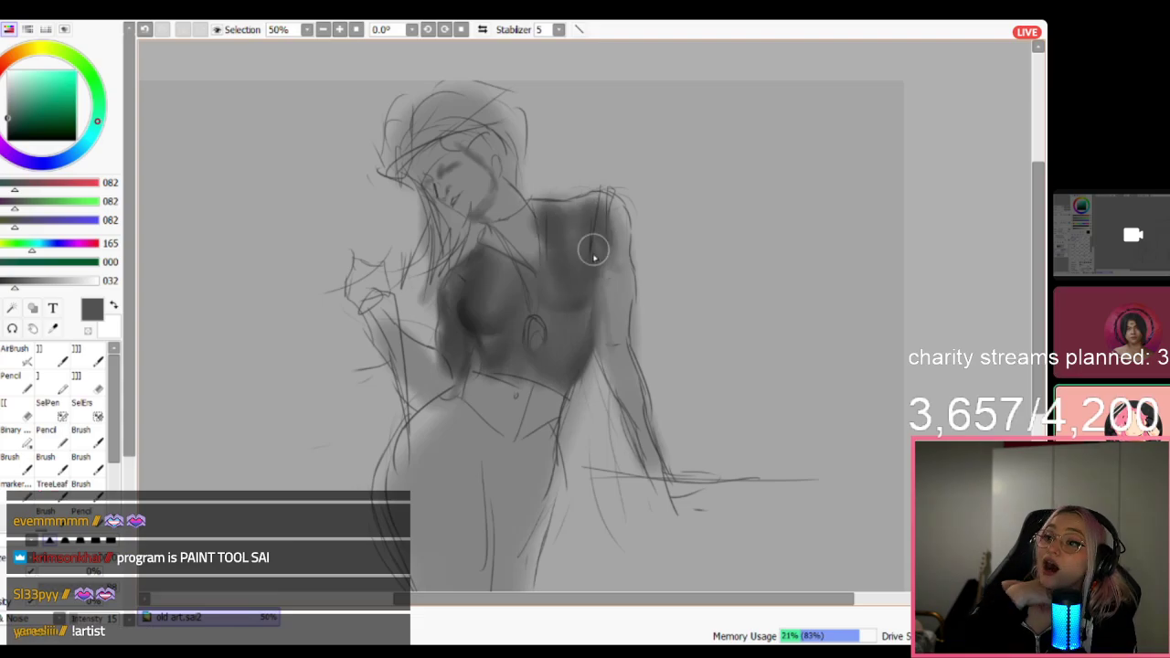
left_click(86, 383)
left_click_drag(430, 345, 446, 376)
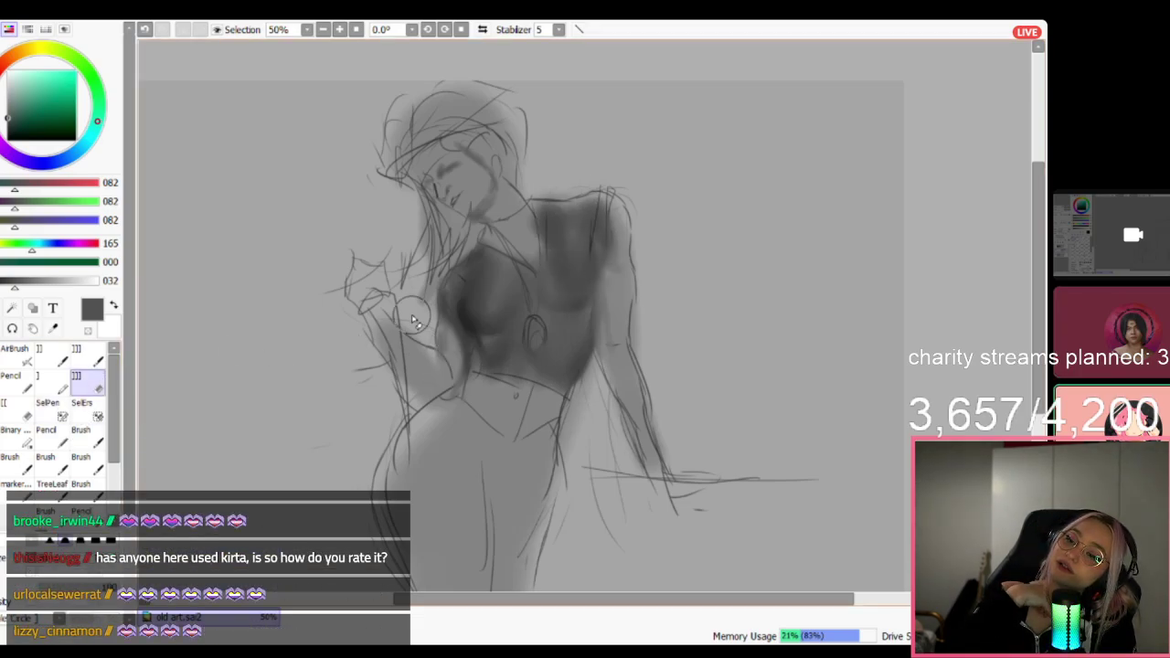
left_click_drag(623, 291, 620, 208)
Paint the hair dark, covering the strands beside the face, the fringe under the hat and the area around the ear.
left_click(15, 378)
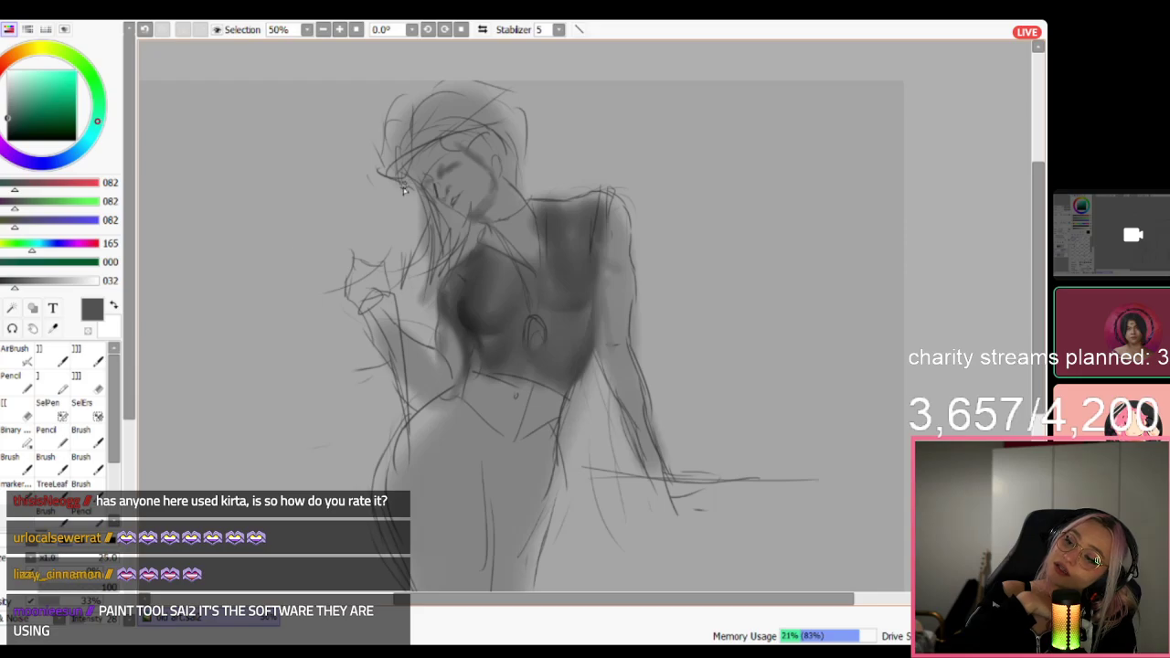
mouse_move(417, 194)
left_mouse_down()
mouse_move(432, 277)
mouse_move(440, 217)
mouse_move(466, 223)
mouse_move(444, 270)
left_mouse_up()
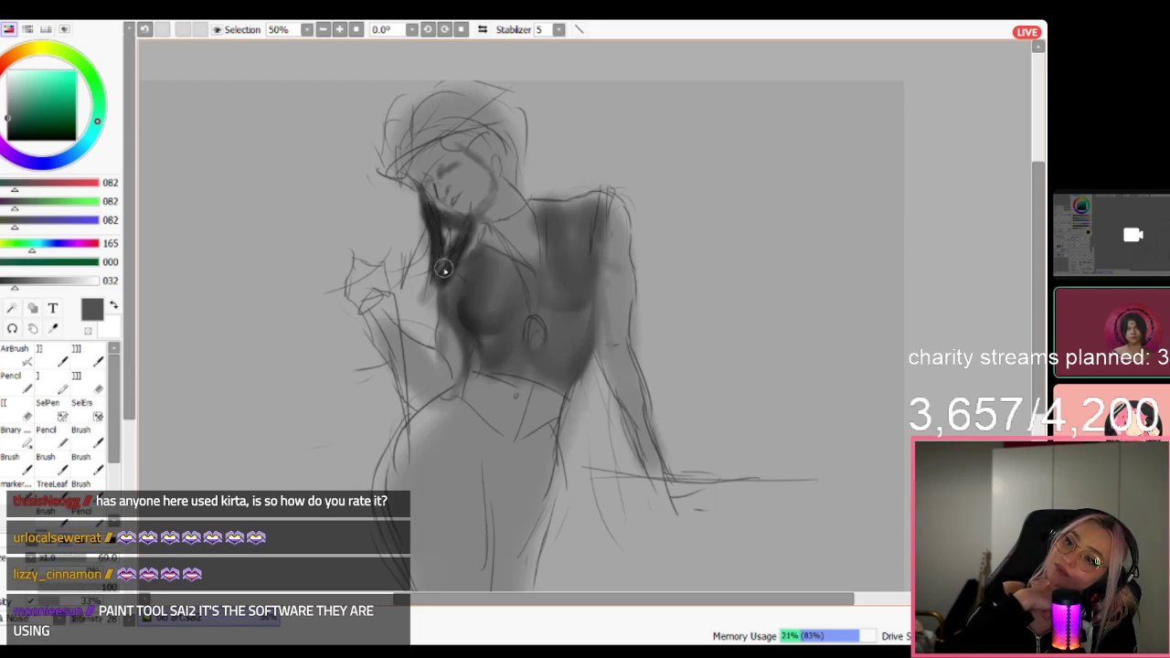
left_click_drag(479, 228, 448, 218)
mouse_move(430, 146)
left_mouse_down()
mouse_move(464, 136)
mouse_move(494, 128)
left_mouse_up()
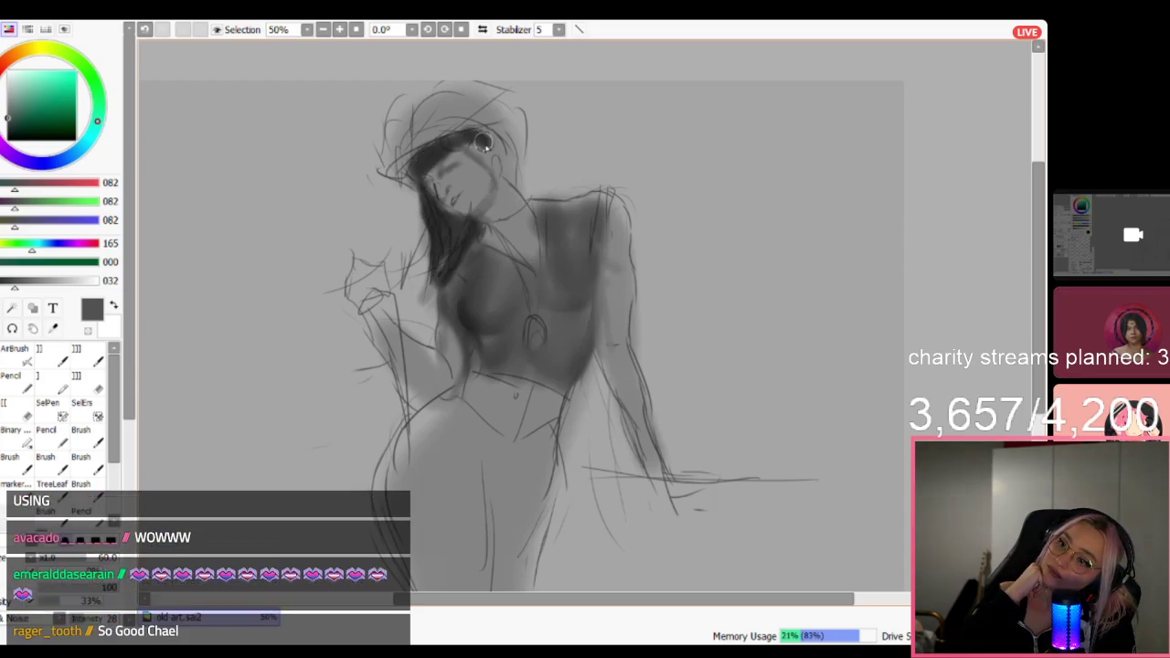
left_click_drag(467, 168, 494, 137)
Try grey shading over the hip of the trousers with a larger brush.
key("]")
key("]")
key("]")
key("]")
key("]")
key("]")
key("]")
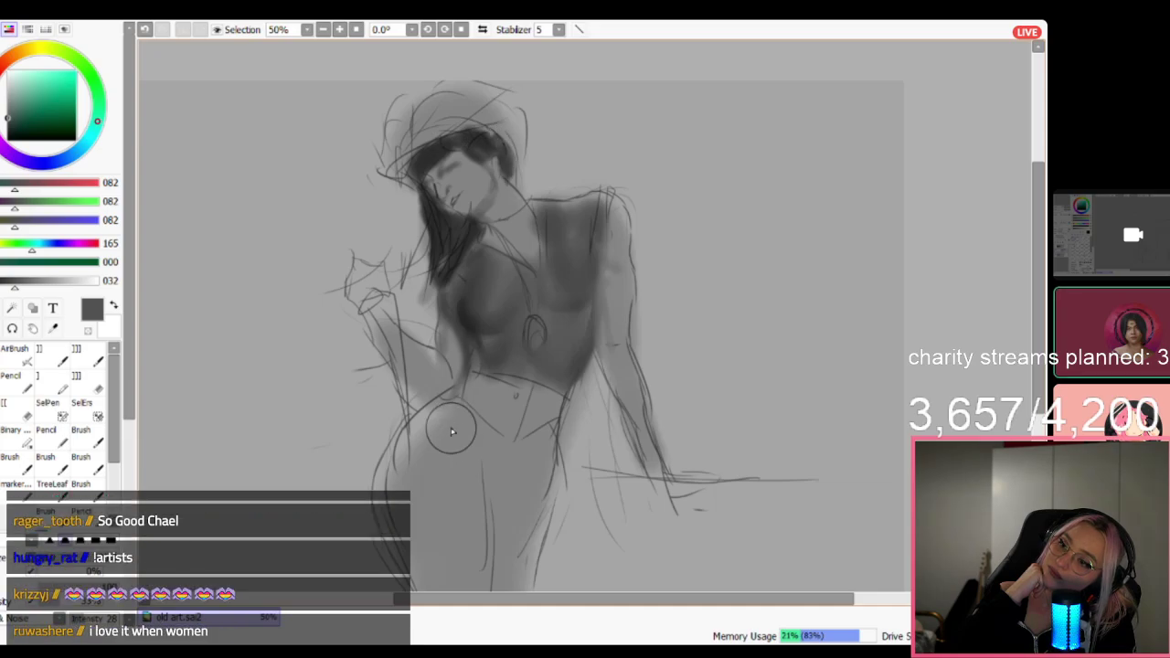
left_click(7, 100)
left_click_drag(457, 416, 423, 464)
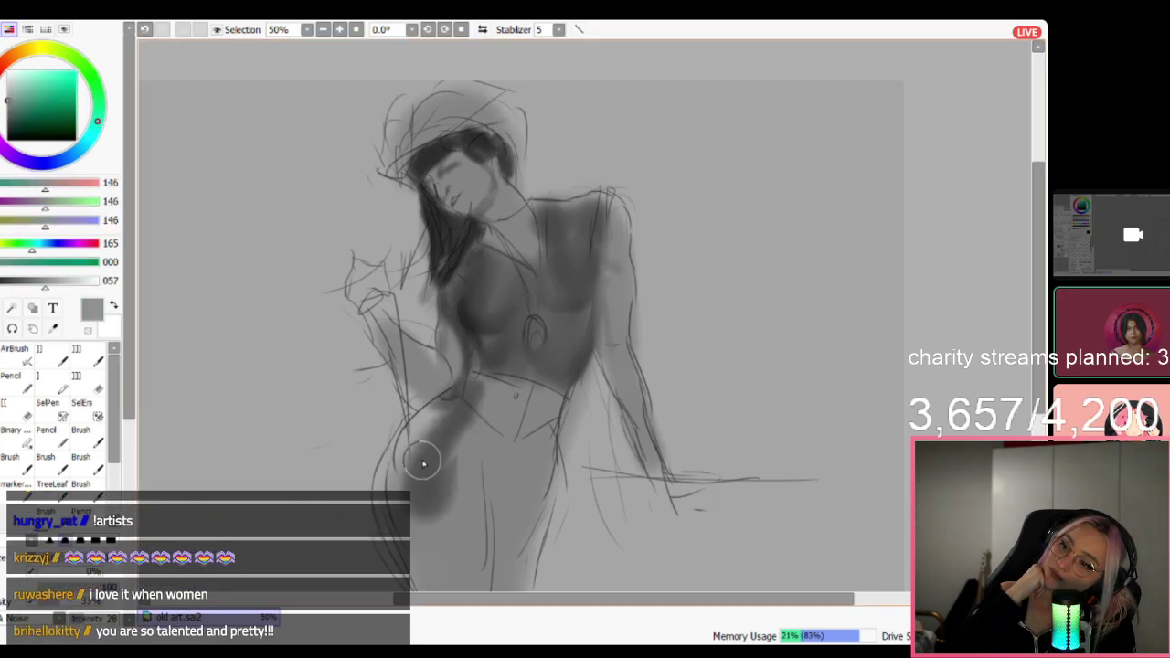
Undo the grey hip shading and fill the trousers from the waist down with near-white (RGB 238).
key("[")
key("[")
left_click(7, 75)
key("ctrl+z")
key("ctrl+z")
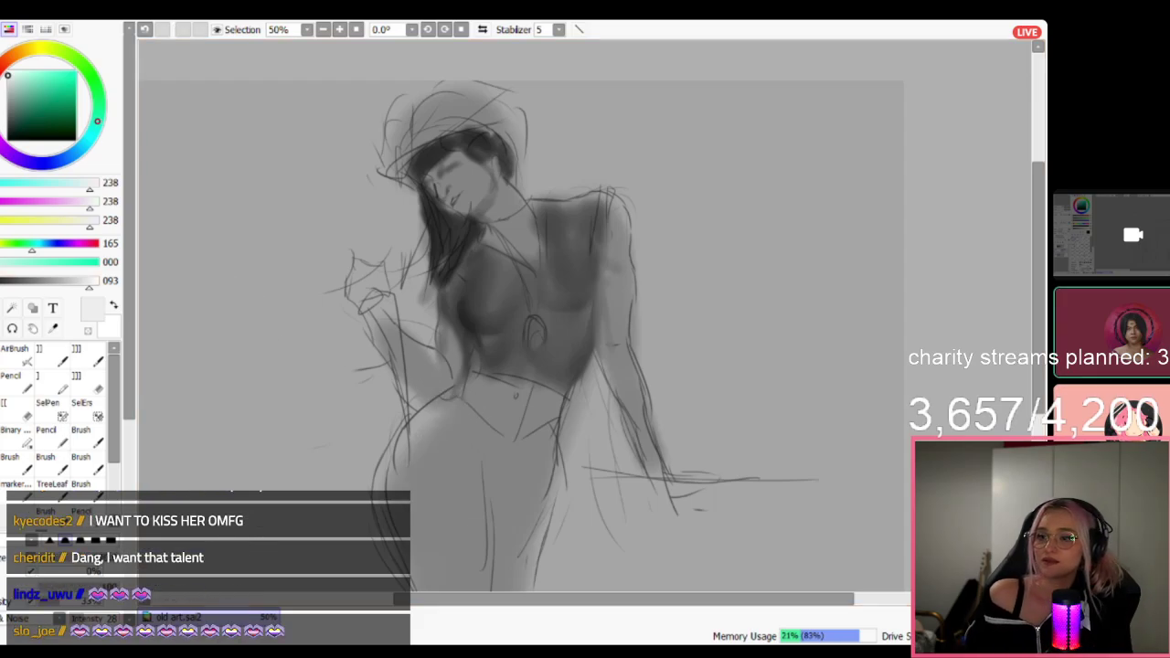
left_click_drag(517, 411, 430, 525)
mouse_move(457, 424)
left_mouse_down()
mouse_move(471, 437)
mouse_move(466, 421)
mouse_move(448, 548)
mouse_move(493, 547)
mouse_move(525, 420)
mouse_move(512, 410)
left_mouse_up()
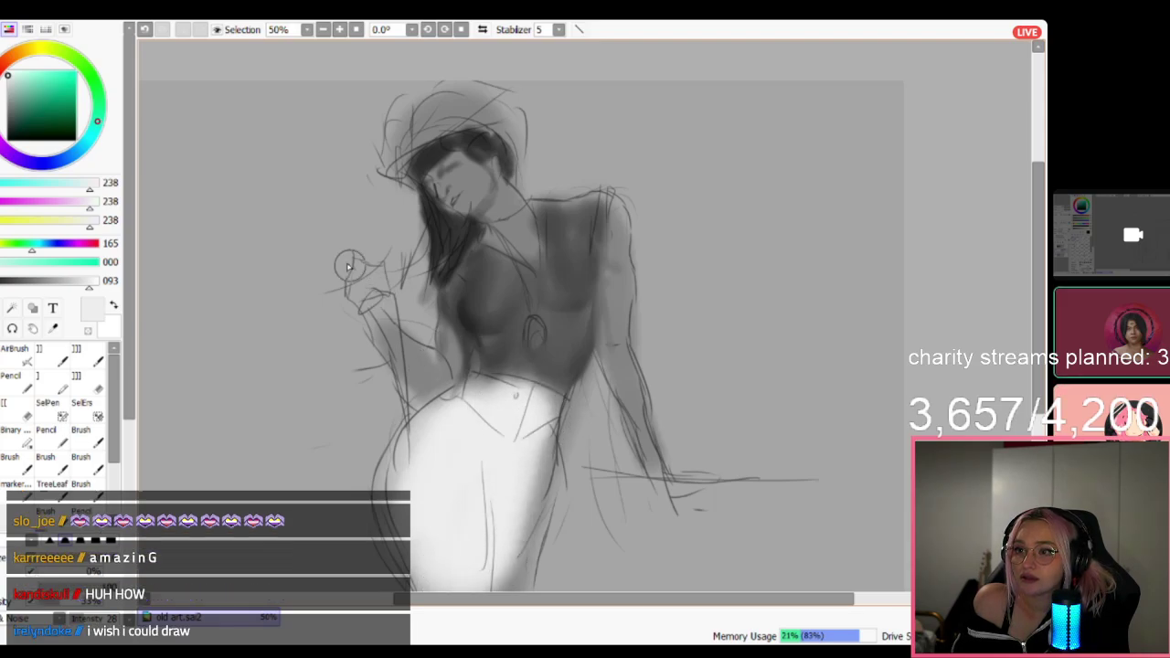
Paint the hand on the ledge and the raised hand near-white, undoing the stray stroke along the forearm.
mouse_move(619, 377)
left_mouse_down()
mouse_move(660, 481)
mouse_move(671, 479)
left_mouse_up()
key("ctrl+z")
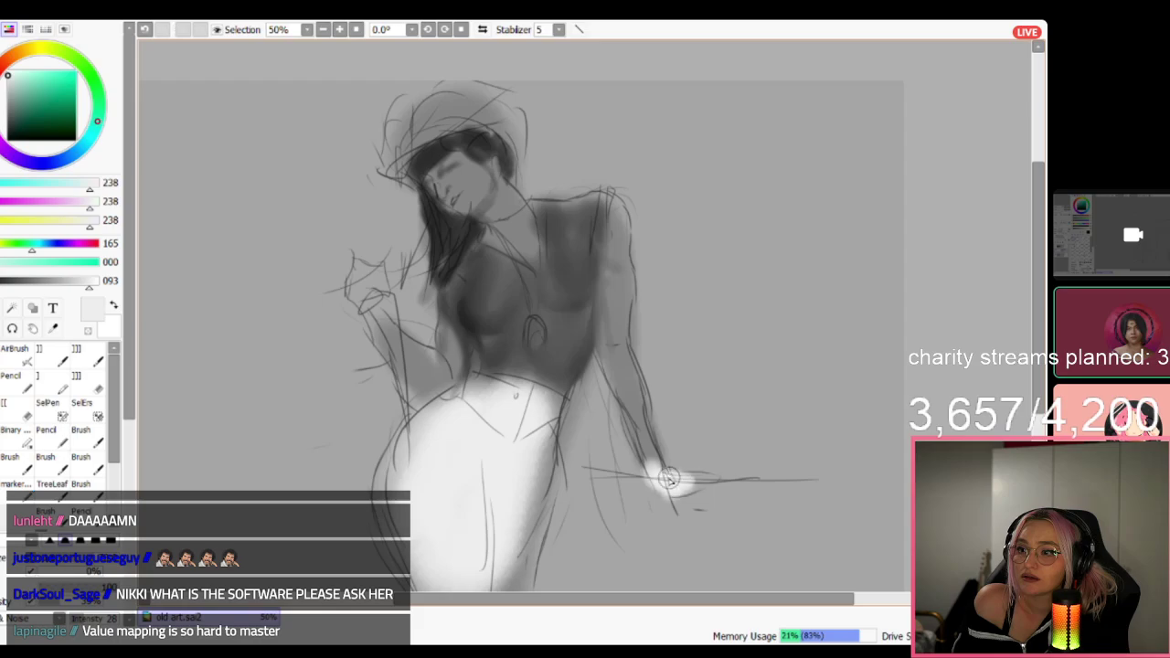
left_click_drag(356, 298, 381, 283)
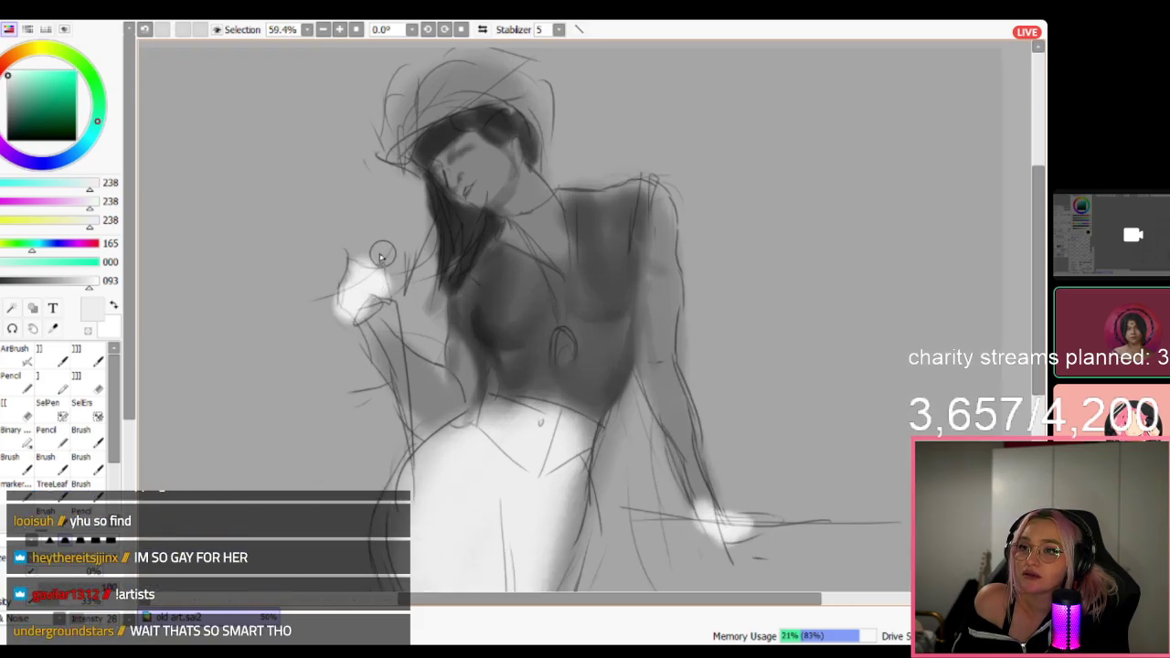
Extend the near-white trouser fill down the legs to the canvas's lower edge.
scroll(411, 284, "down", 2)
scroll(433, 285, "up", 1)
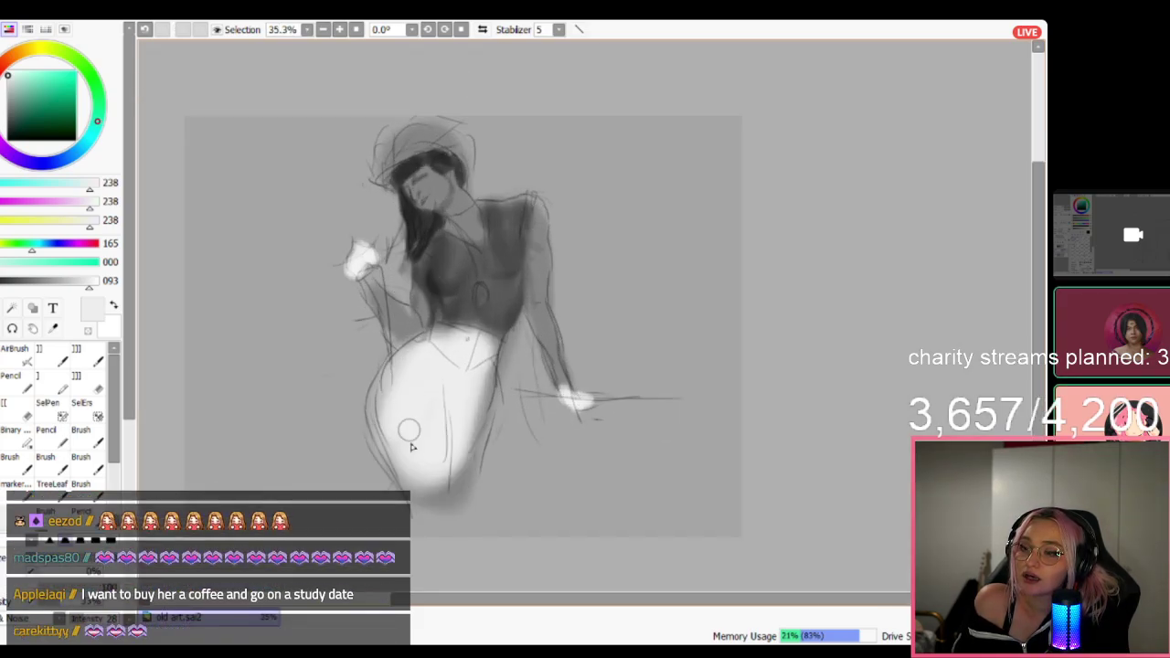
mouse_move(410, 431)
left_mouse_down()
mouse_move(446, 483)
mouse_move(470, 381)
mouse_move(420, 453)
left_mouse_up()
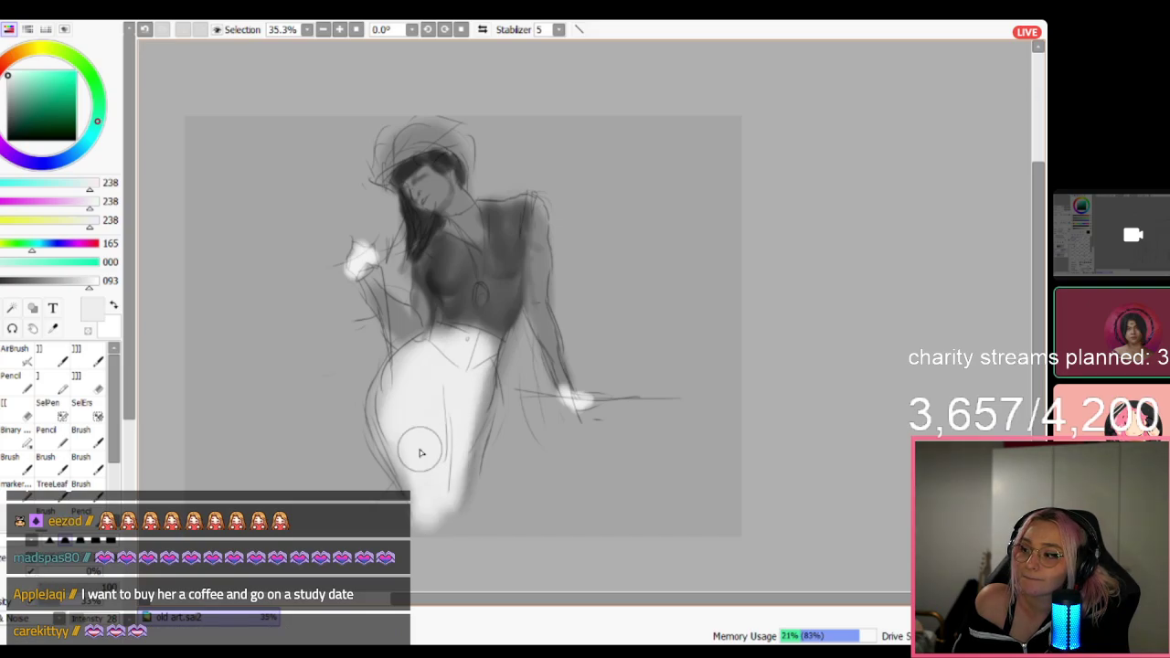
Pick dark grey (RGB 91) from the shirt and paint a long stroke from the crotch down the trousers.
left_click(423, 176, "alt")
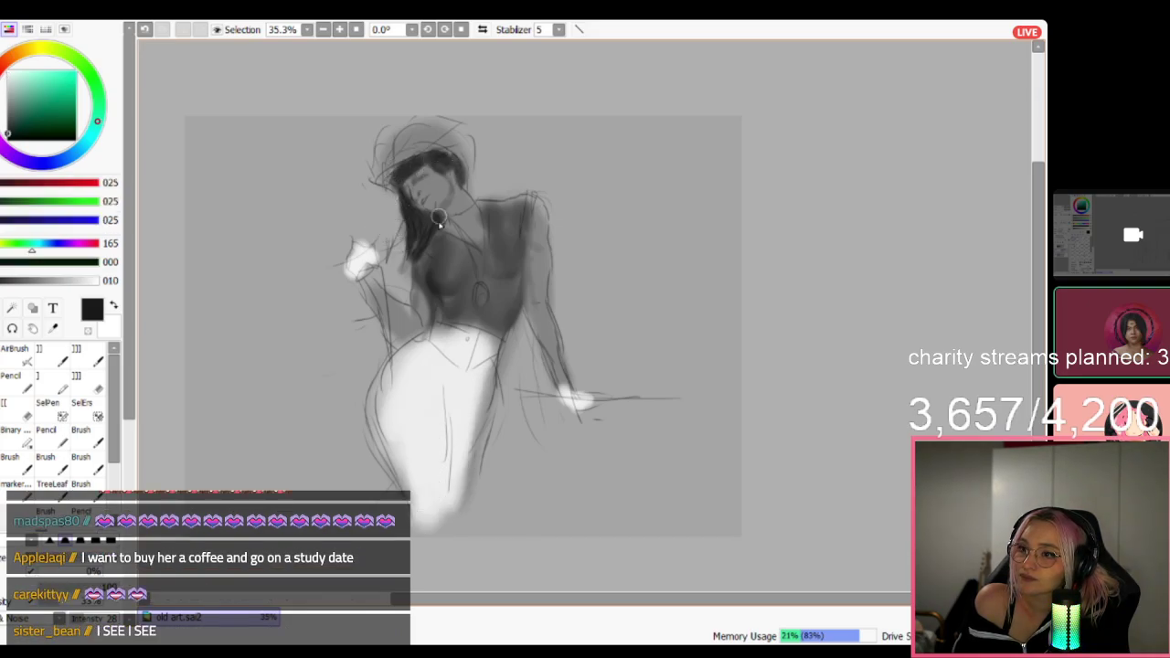
left_click(455, 253, "alt")
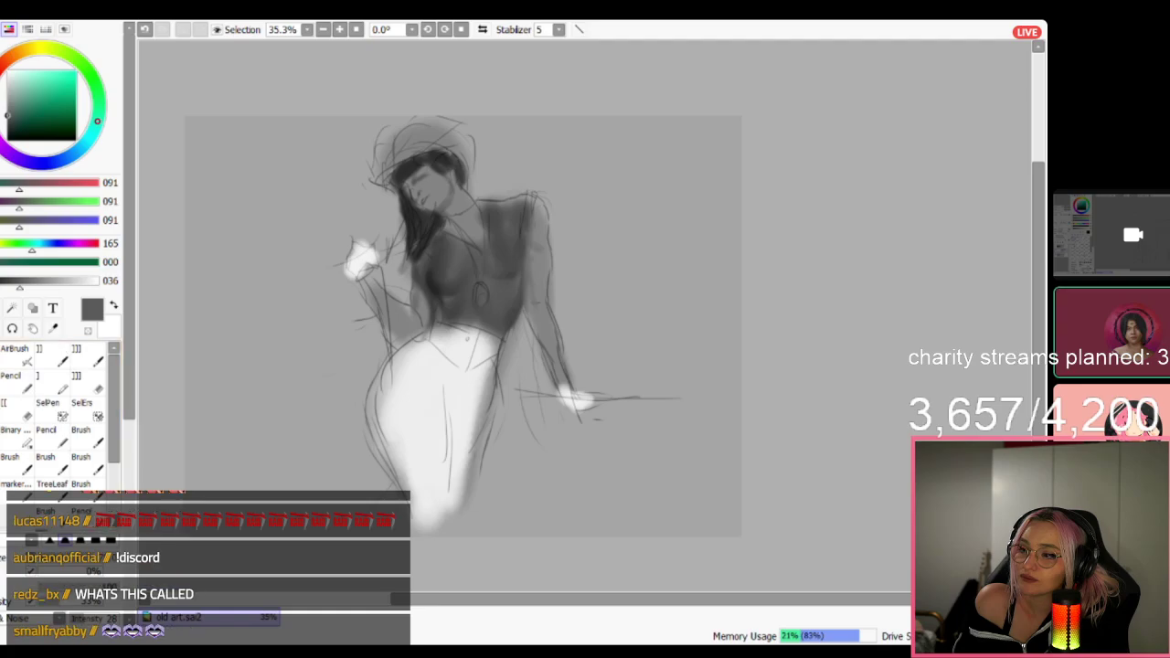
left_click_drag(449, 364, 480, 492)
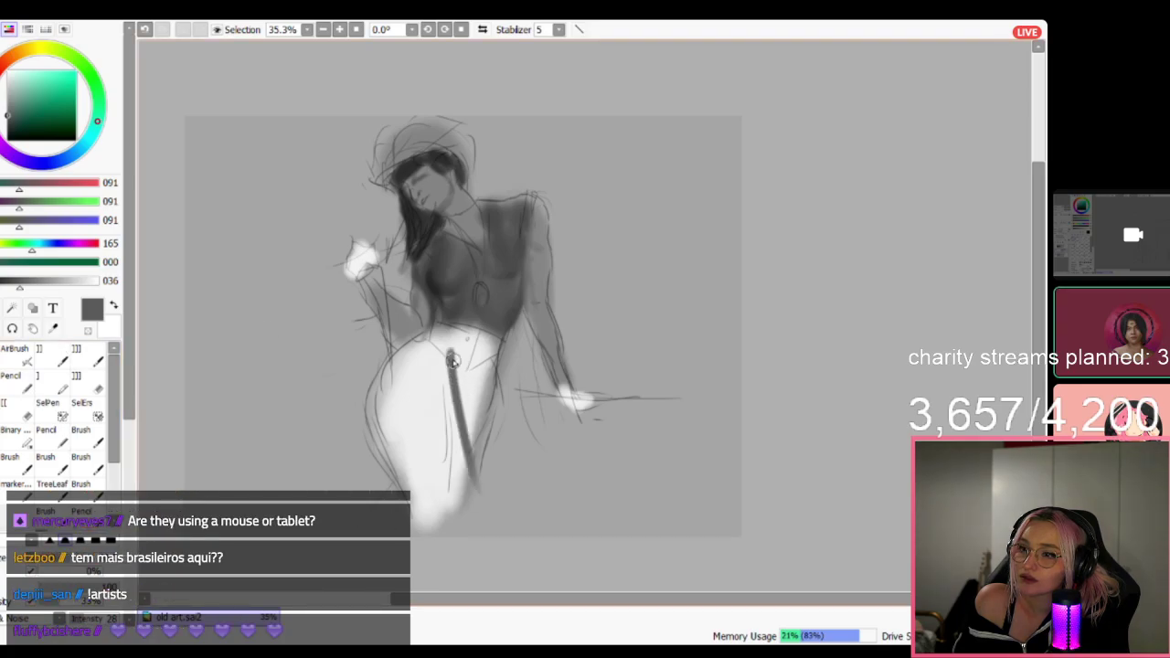
mouse_move(448, 355)
left_mouse_down()
mouse_move(484, 477)
mouse_move(486, 436)
mouse_move(502, 528)
left_mouse_up()
left_click_drag(466, 375, 504, 516)
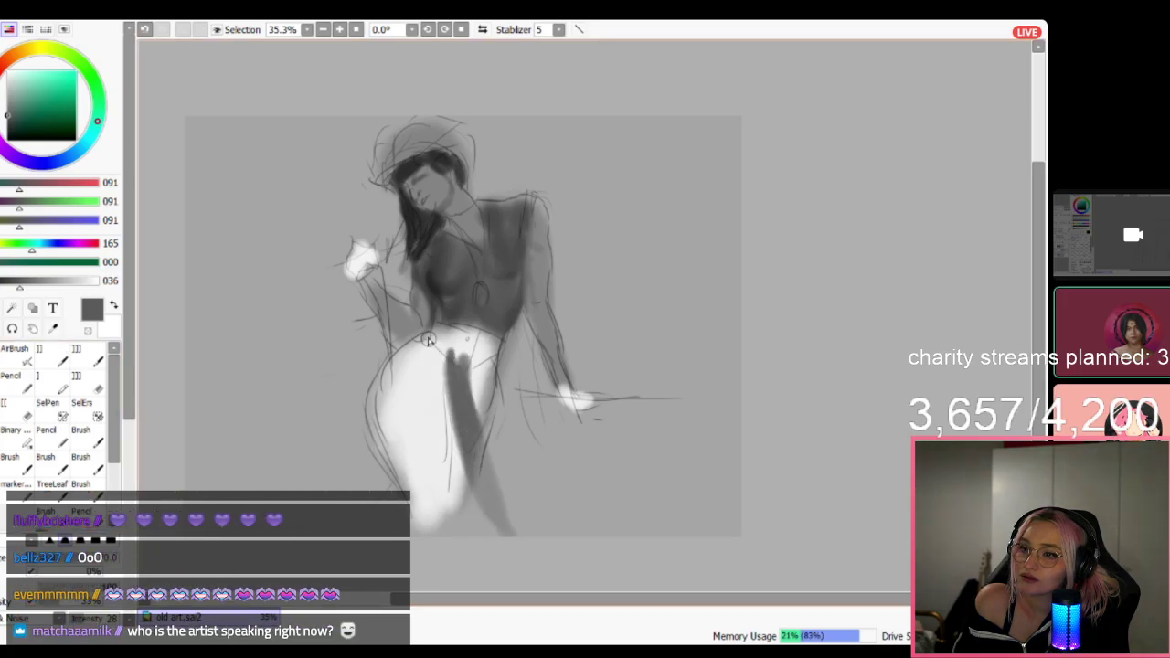
left_click_drag(430, 339, 460, 360)
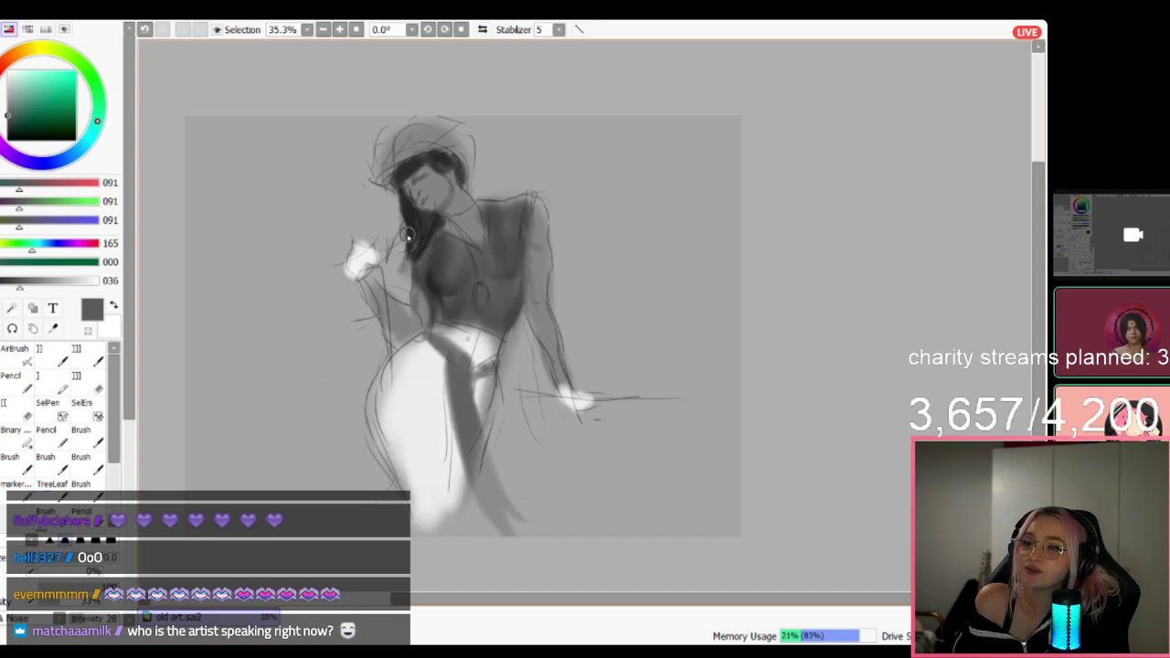
key("ctrl+z")
key("ctrl+z")
key("ctrl+z")
key("ctrl+z")
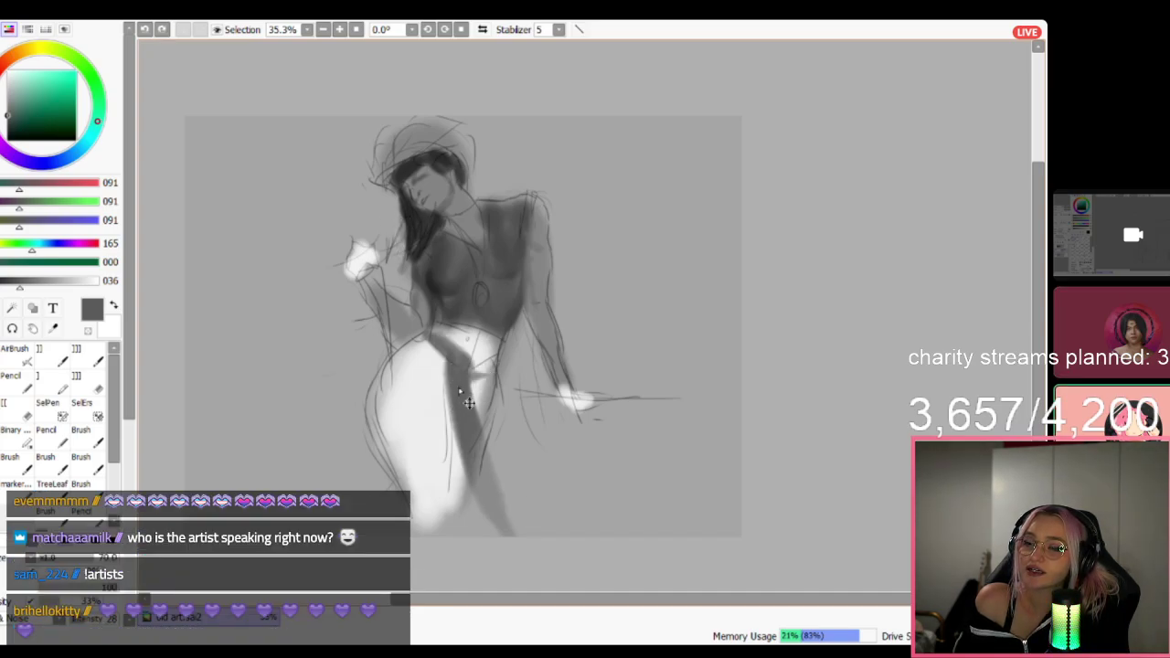
key("ctrl+z")
key("ctrl+z")
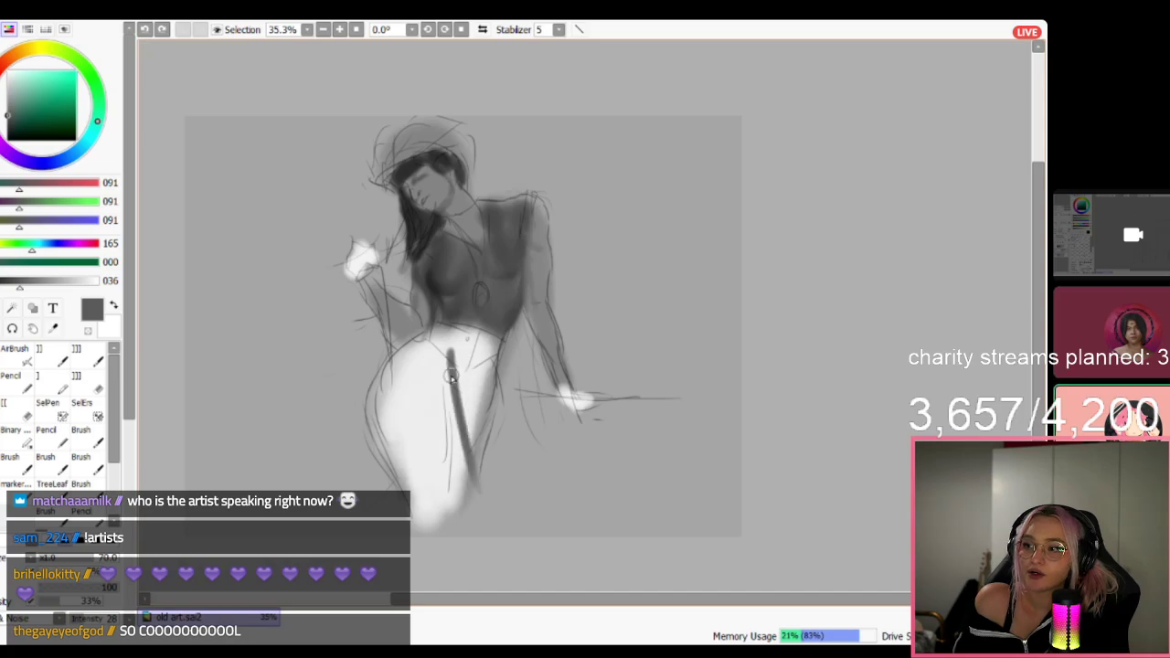
Fill the far trouser leg with dark grey and extend the shading along the crotch creases to both hips.
left_click_drag(452, 370, 475, 499)
left_click_drag(459, 370, 502, 523)
mouse_move(470, 384)
left_mouse_down()
mouse_move(505, 523)
mouse_move(475, 394)
mouse_move(535, 515)
mouse_move(470, 385)
mouse_move(480, 453)
mouse_move(462, 382)
mouse_move(482, 411)
left_mouse_up()
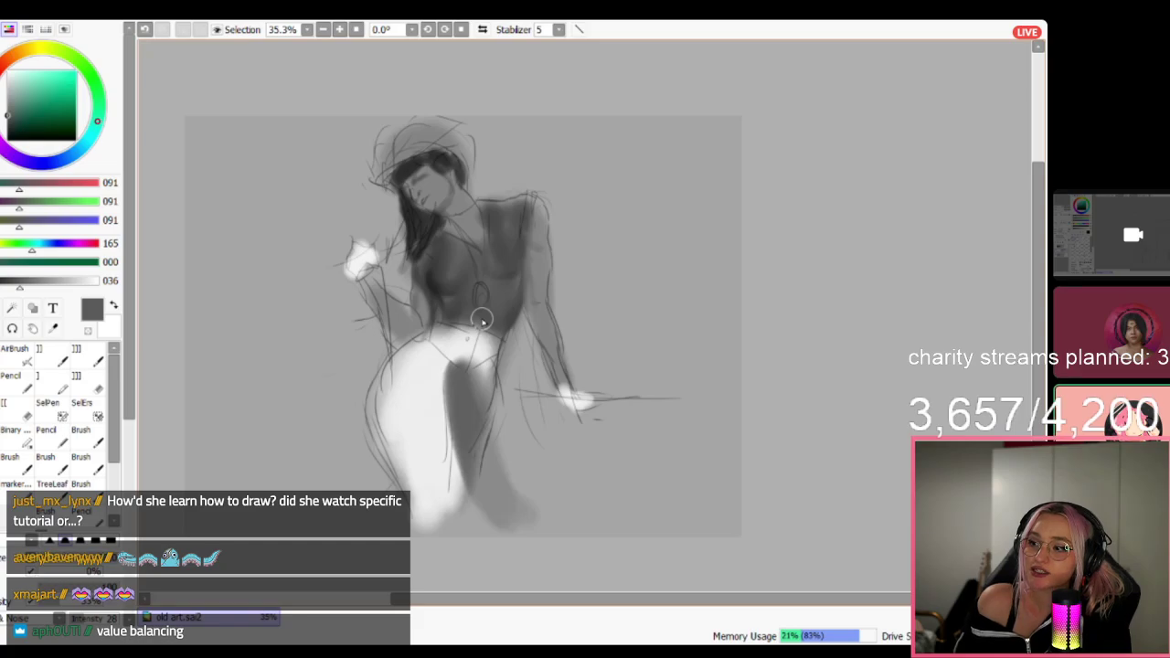
scroll(503, 324, "up", 1)
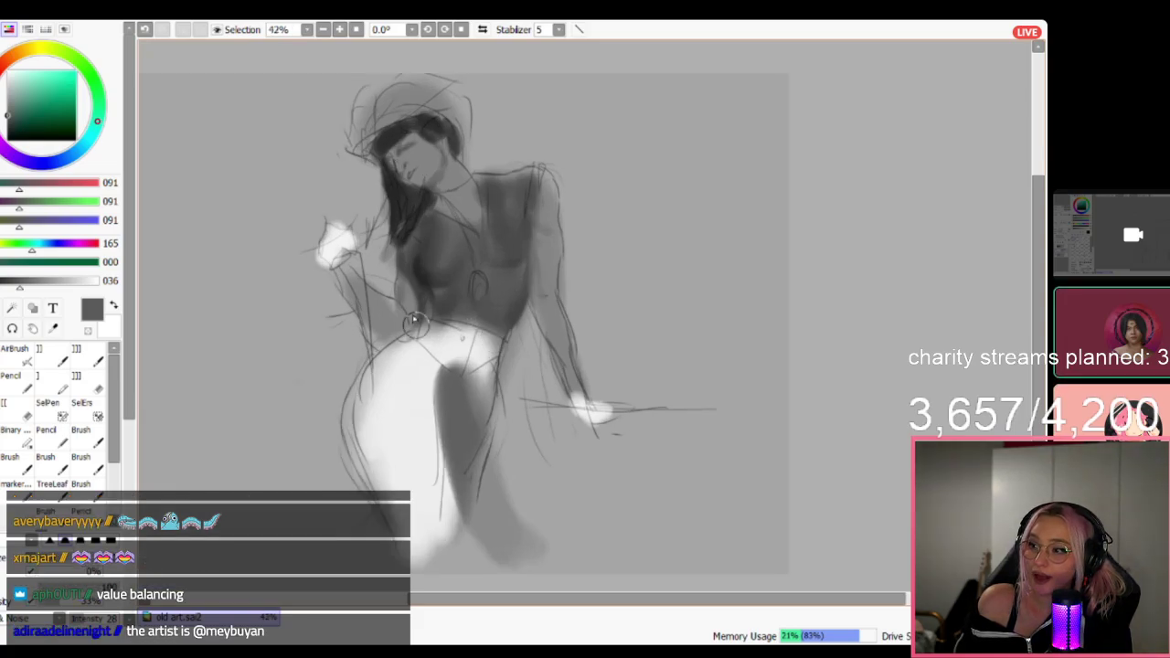
mouse_move(411, 338)
left_mouse_down()
mouse_move(444, 412)
mouse_move(485, 392)
mouse_move(498, 365)
left_mouse_up()
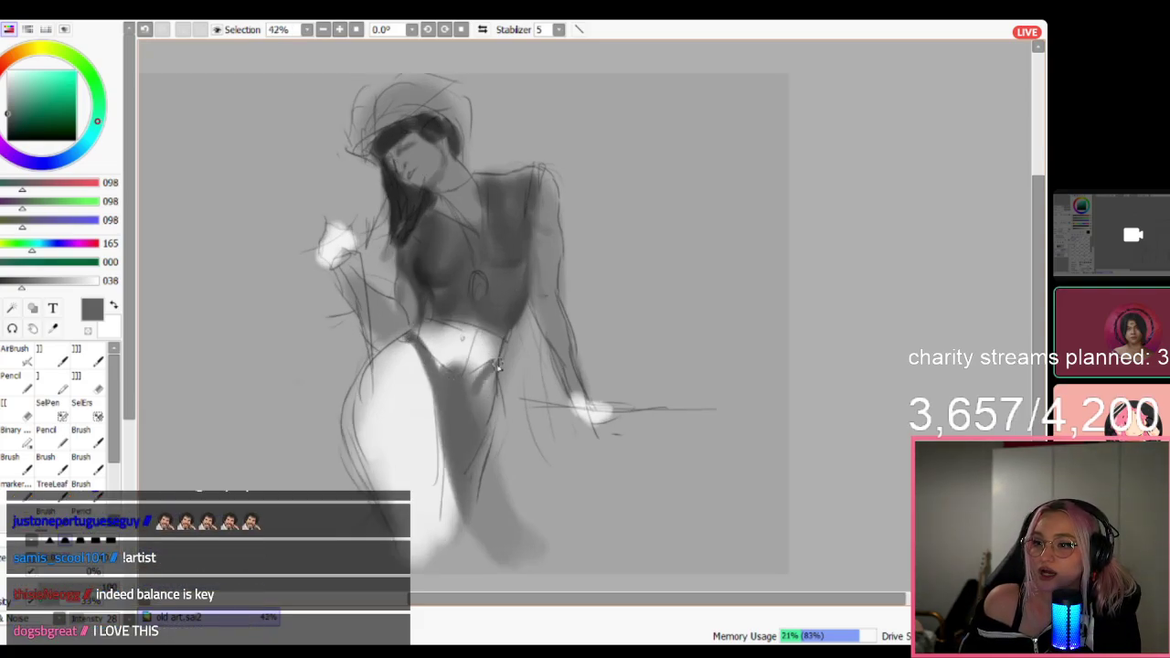
Pick near-white (RGB 237) from the trousers and paint thin trim along the shirt's neckline, shoulder seam and side of the waist.
left_click(389, 408, "alt")
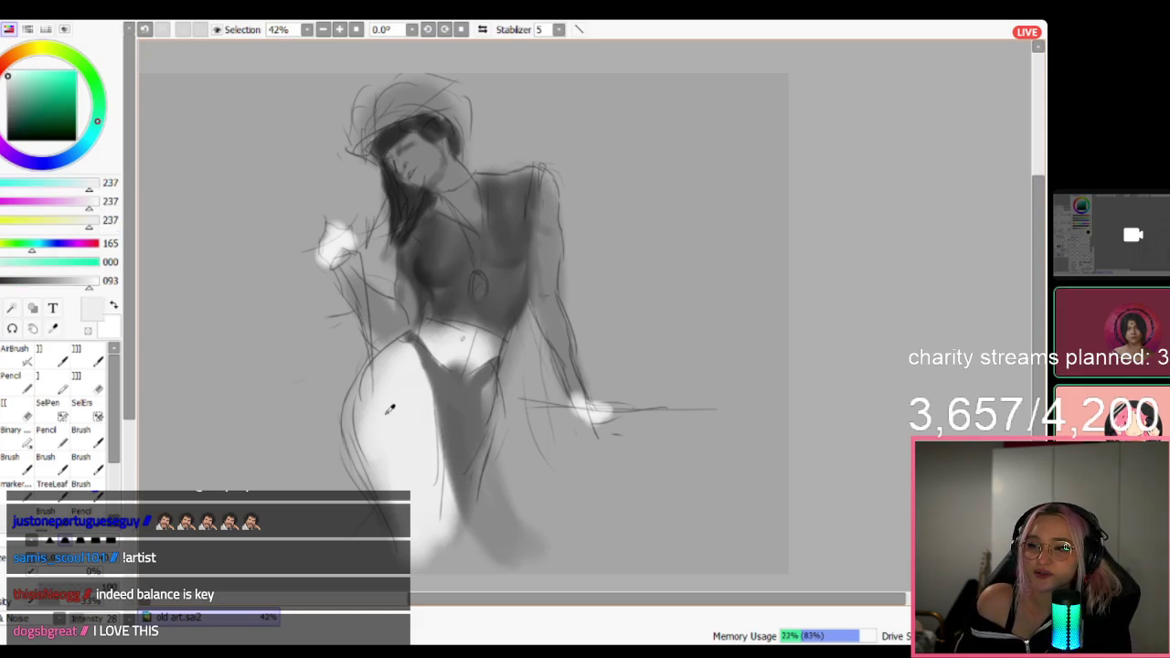
mouse_move(437, 212)
left_mouse_down()
mouse_move(473, 230)
mouse_move(480, 258)
left_mouse_up()
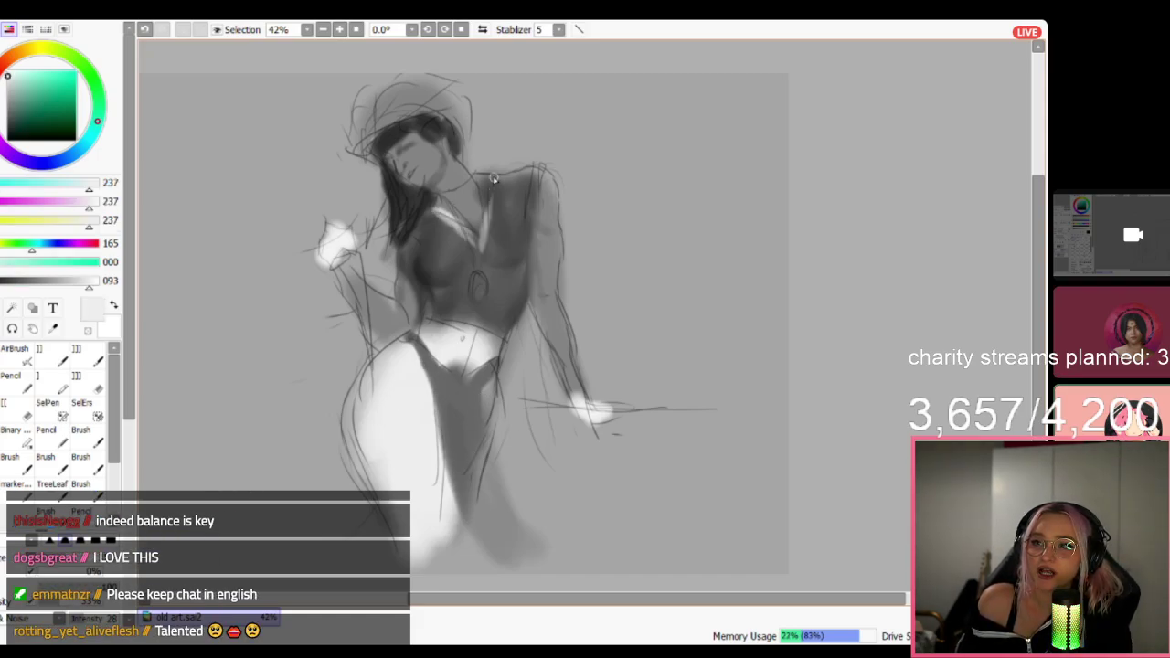
left_click_drag(493, 177, 483, 237)
mouse_move(534, 206)
left_mouse_down()
mouse_move(539, 186)
mouse_move(533, 247)
left_mouse_up()
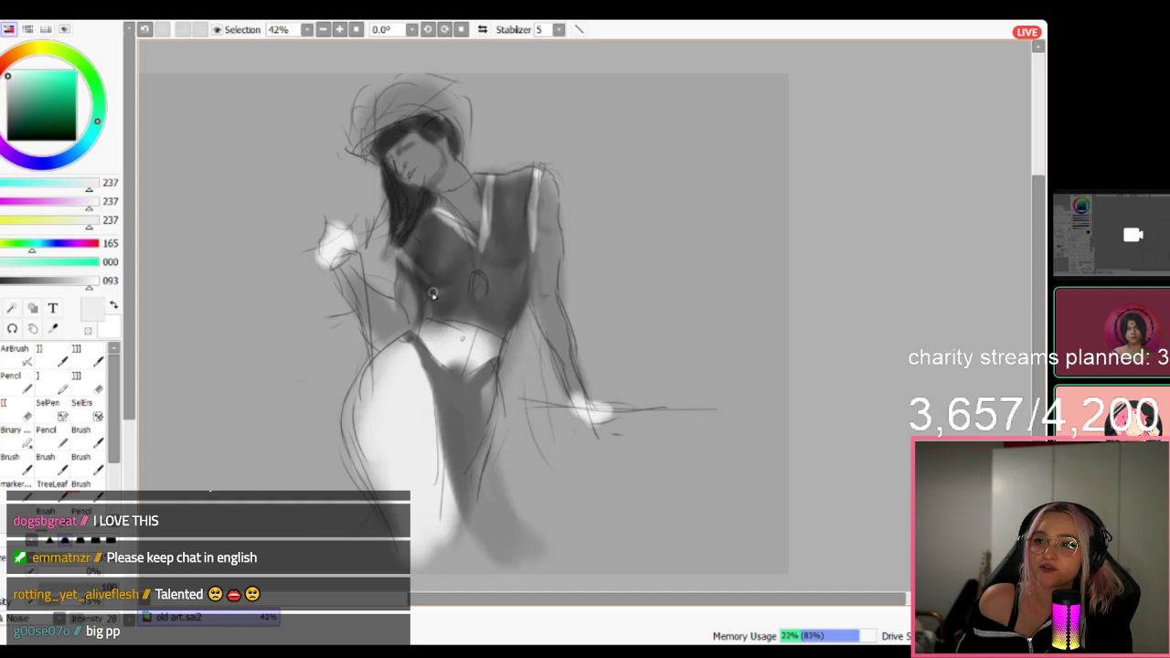
left_click_drag(434, 293, 426, 318)
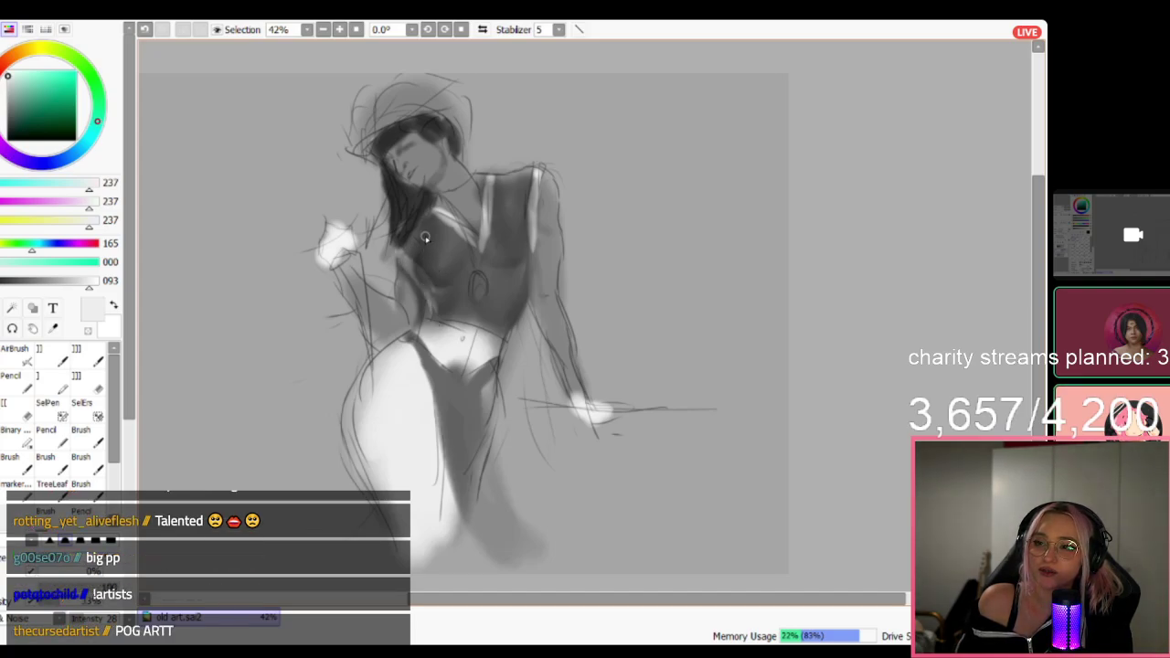
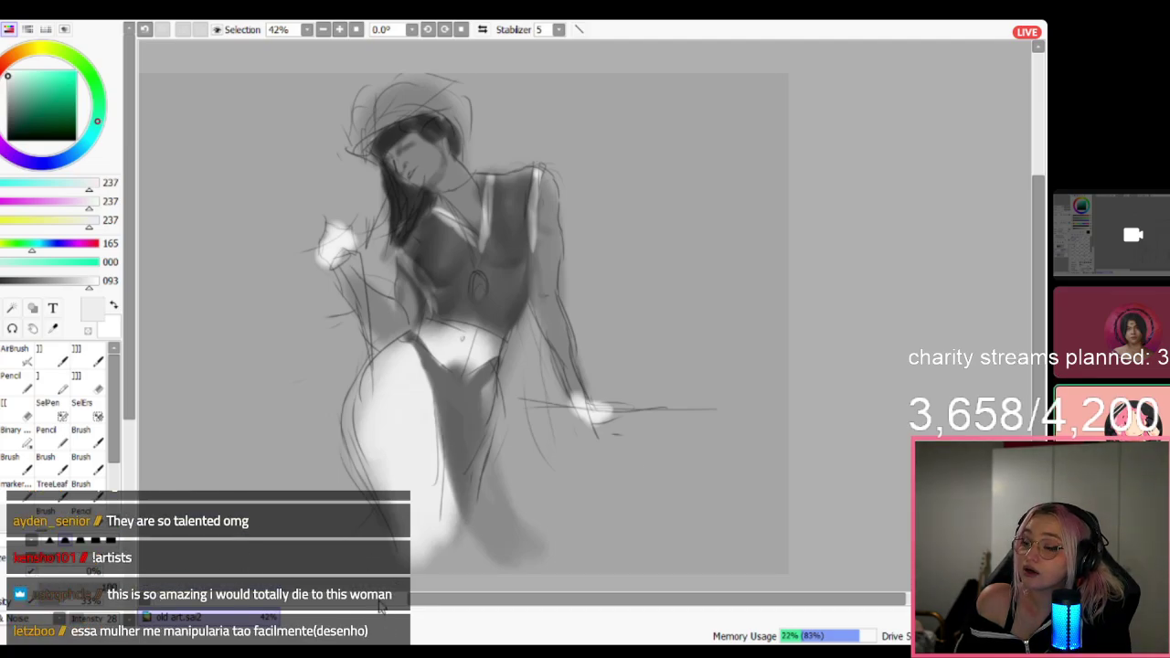
Open the crucifix poster image, examine its layout and colours, and return to old art.sa2.
left_click(382, 612)
scroll(586, 300, "up", 3)
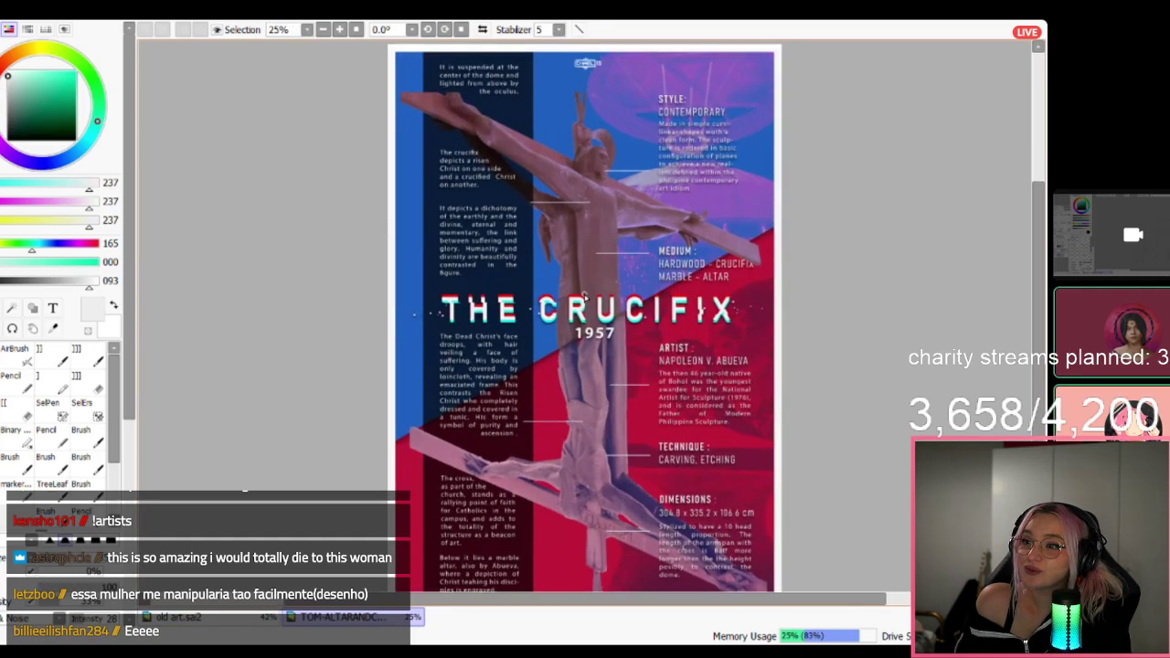
scroll(588, 326, "down", 1)
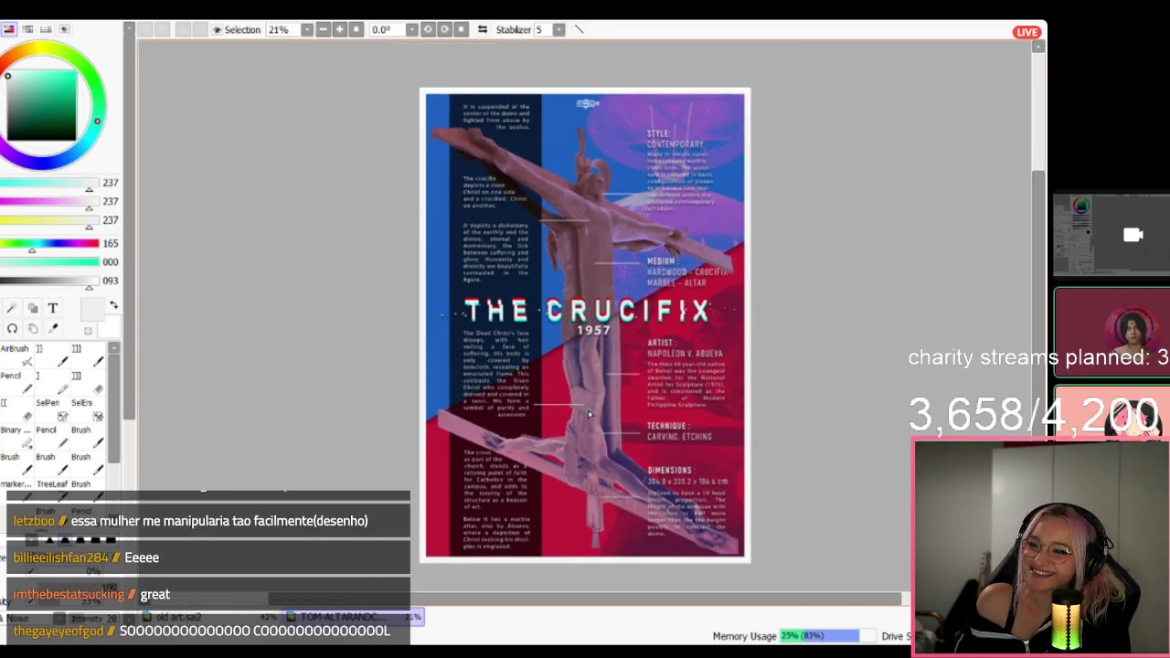
scroll(519, 472, "up", 1)
scroll(518, 472, "down", 1)
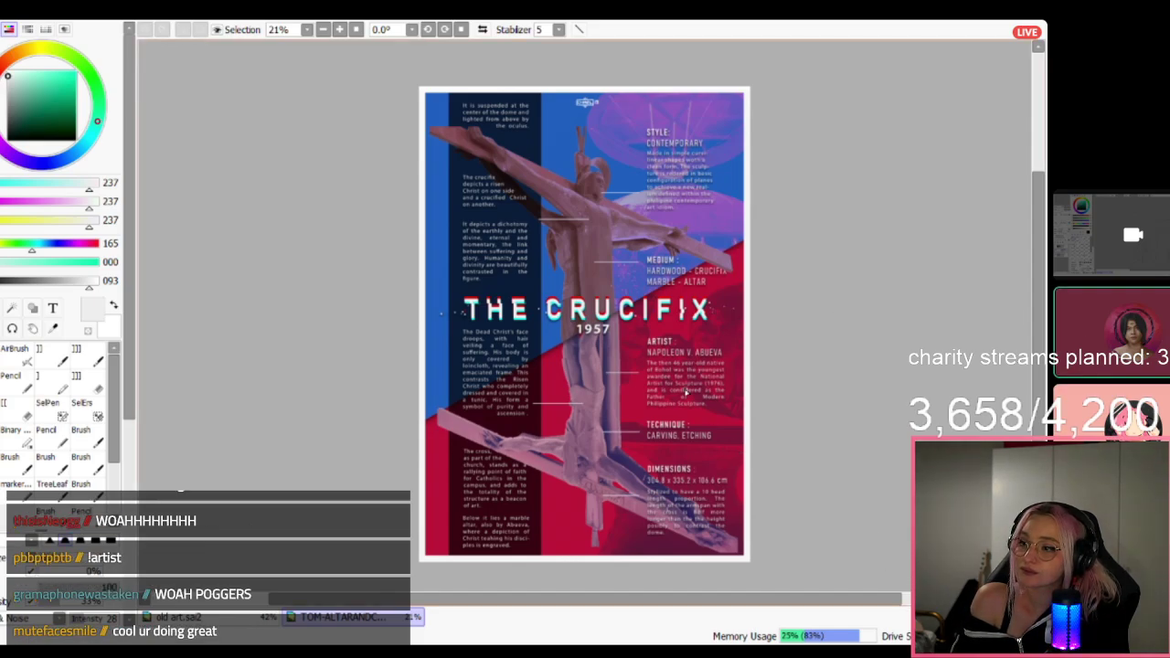
scroll(625, 303, "up", 1)
scroll(592, 275, "down", 1)
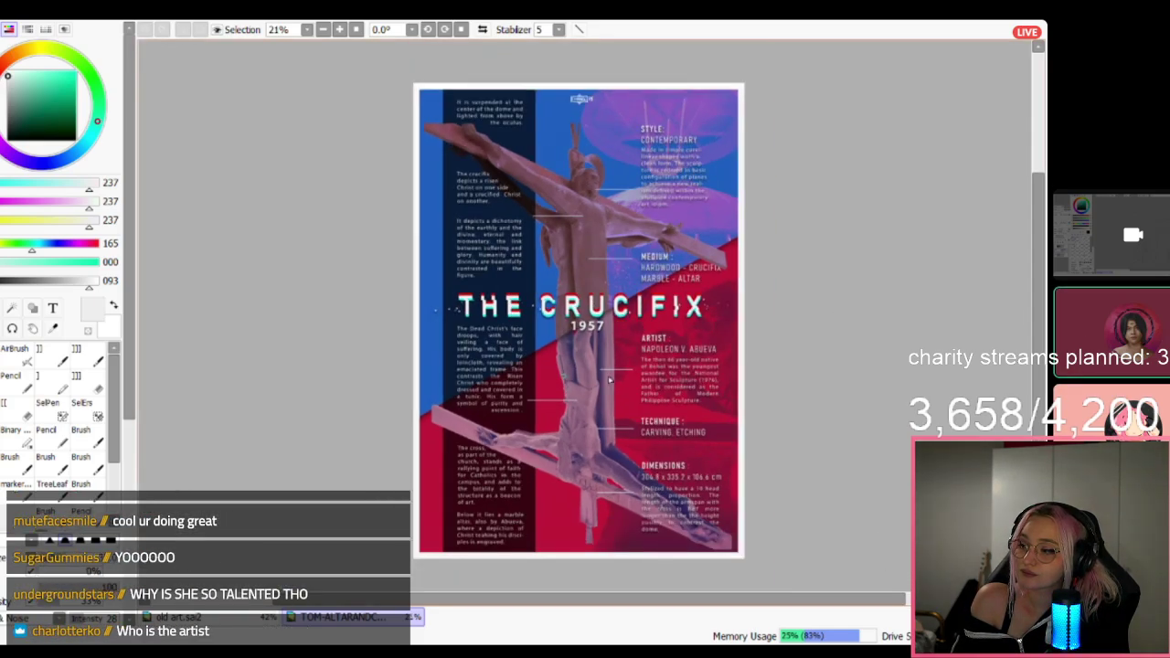
left_click(218, 617)
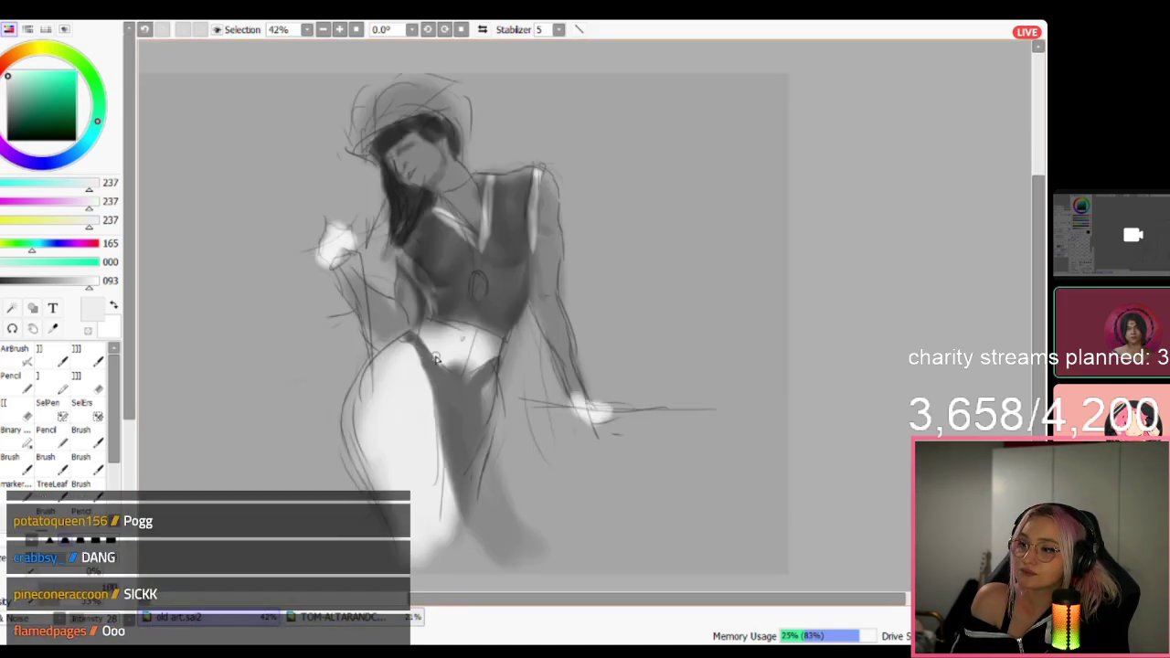
Paint mid-grey (RGB 103) shading at the near knee, two bands across the thigh and one strap down it.
right_click(382, 319)
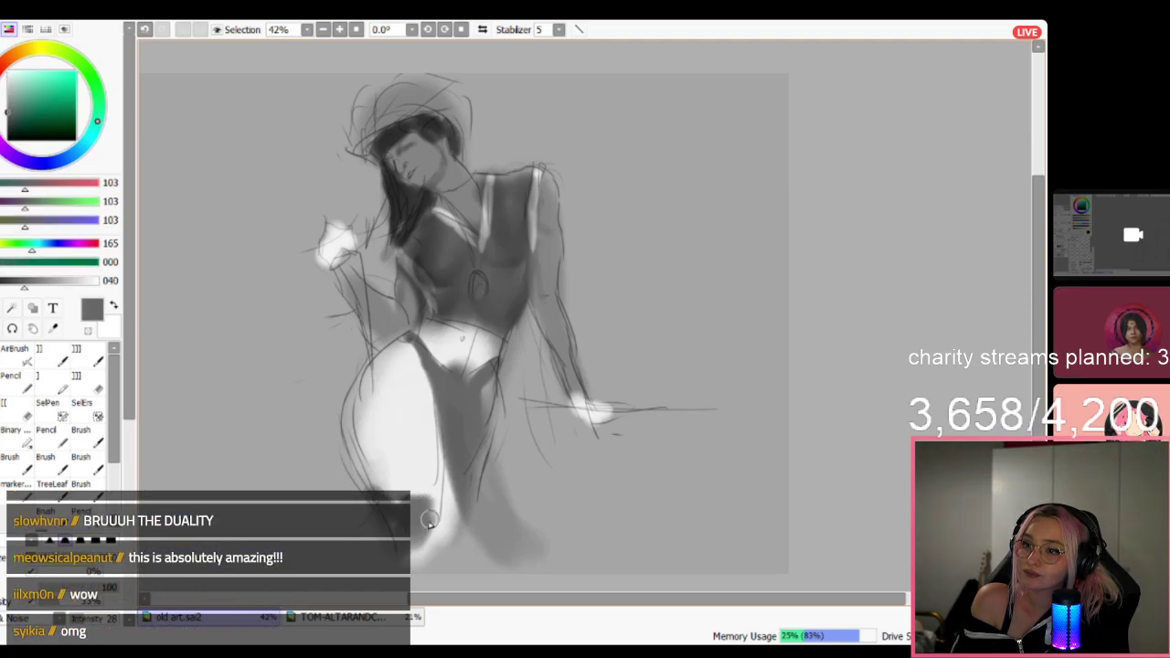
left_click_drag(348, 436, 439, 422)
left_click_drag(354, 402, 412, 395)
left_click_drag(393, 331, 388, 455)
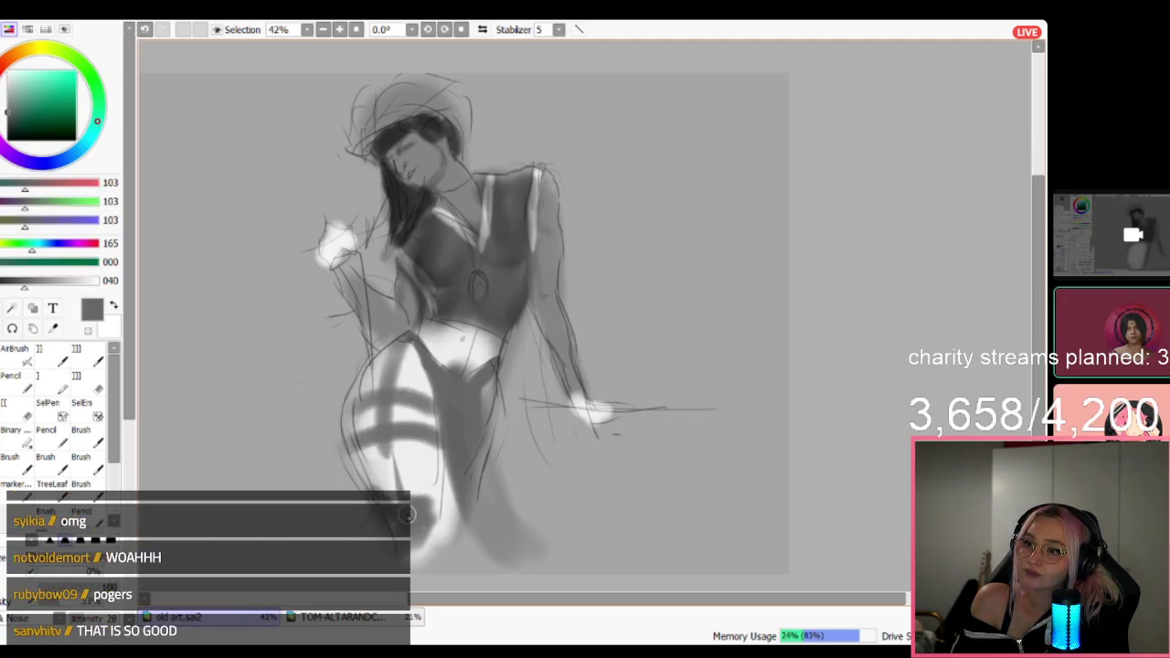
Shade the forearm leaning on the ledge grey and add darker bands (RGB 70) across it.
left_click_drag(552, 342, 580, 366)
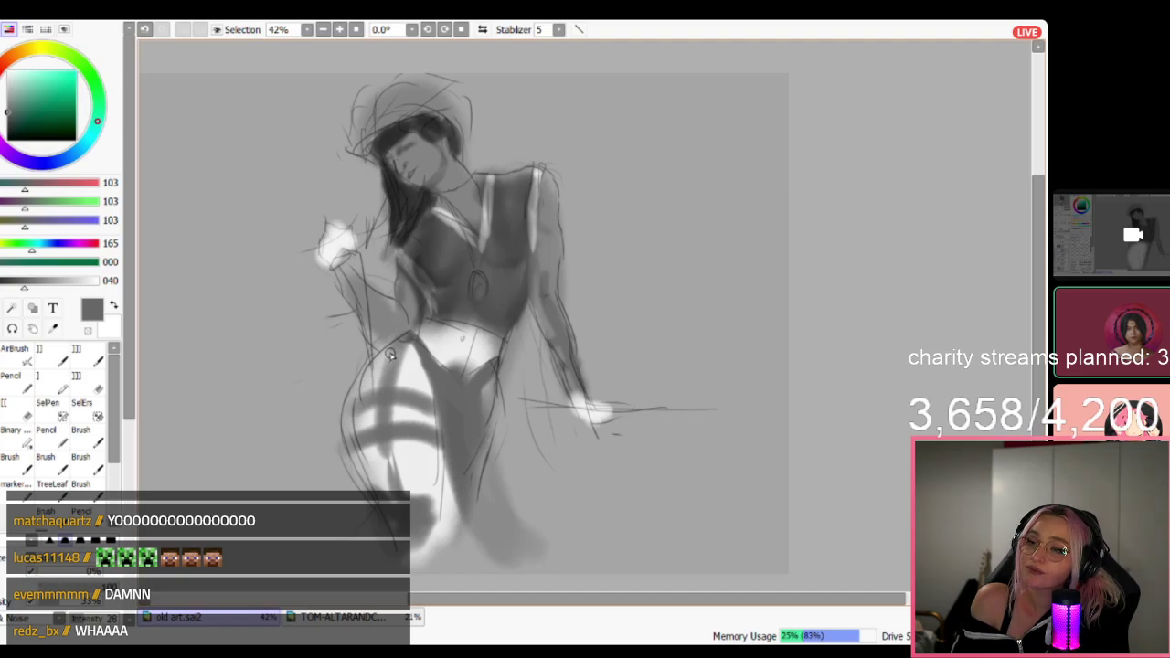
left_click(553, 347, "alt")
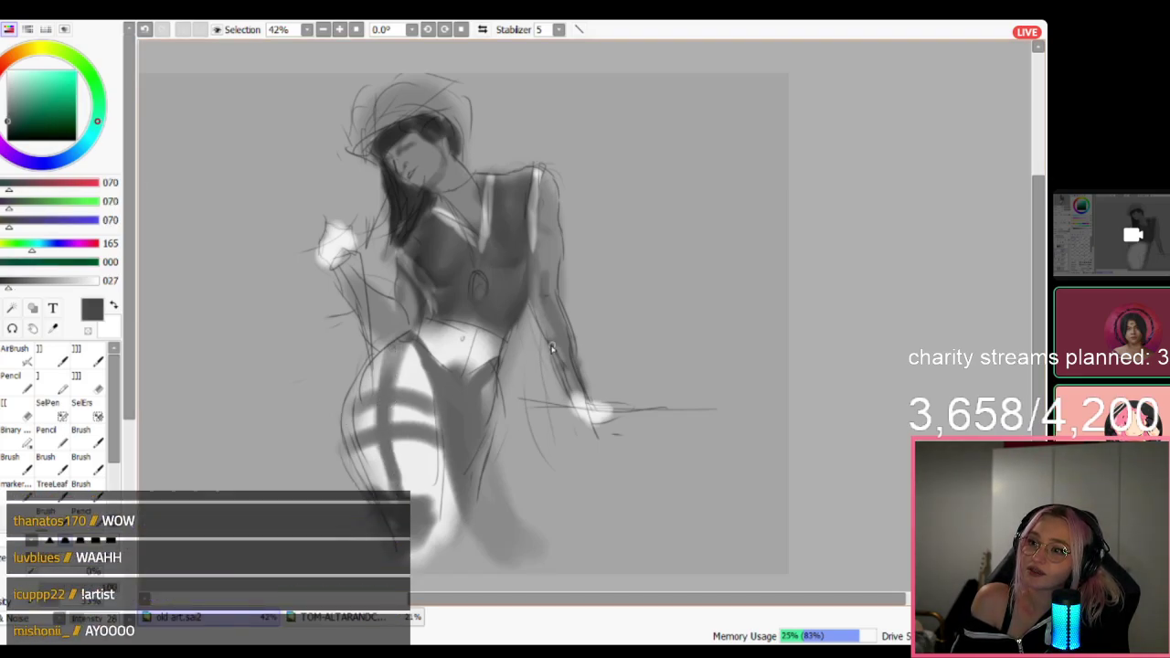
left_click_drag(552, 347, 560, 370)
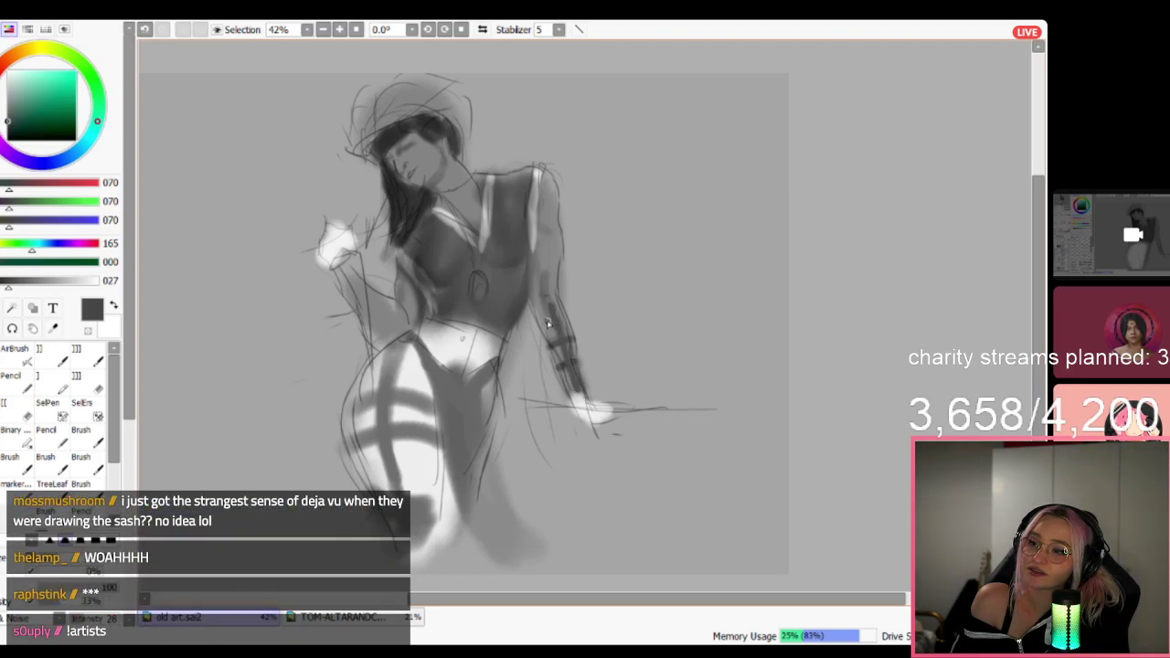
left_click_drag(548, 316, 565, 309)
Compare the figure drawing with the crucifix poster, and close the poster to return to the drawing.
scroll(657, 316, "down", 1)
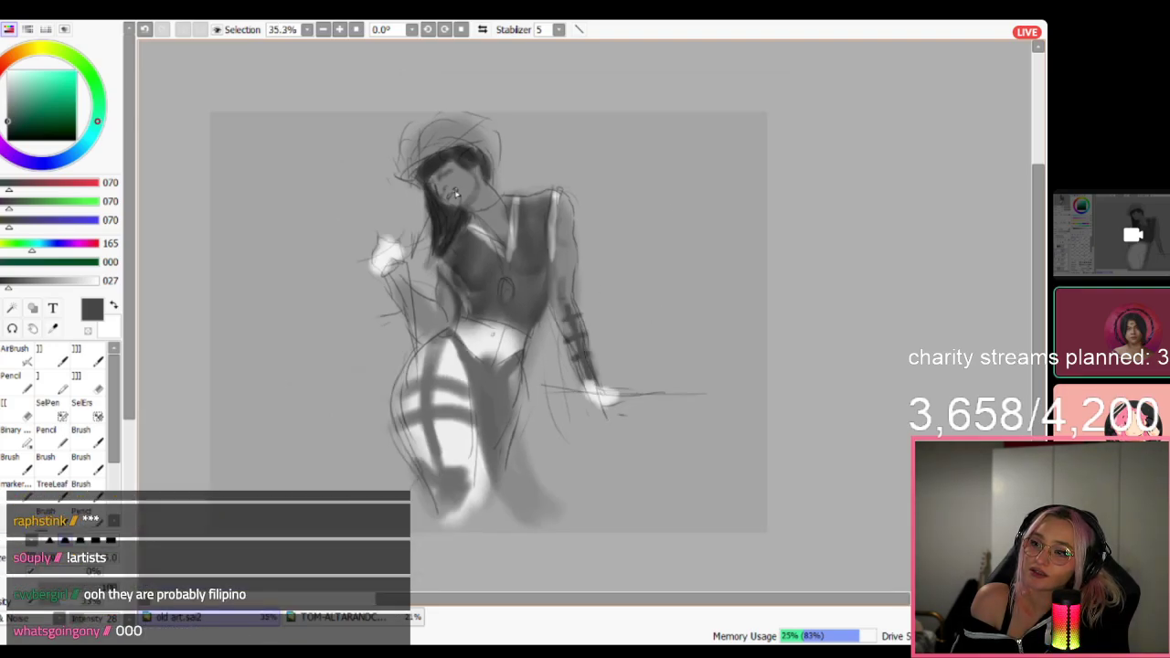
scroll(457, 195, "up", 2)
scroll(457, 195, "down", 1)
left_click(373, 622)
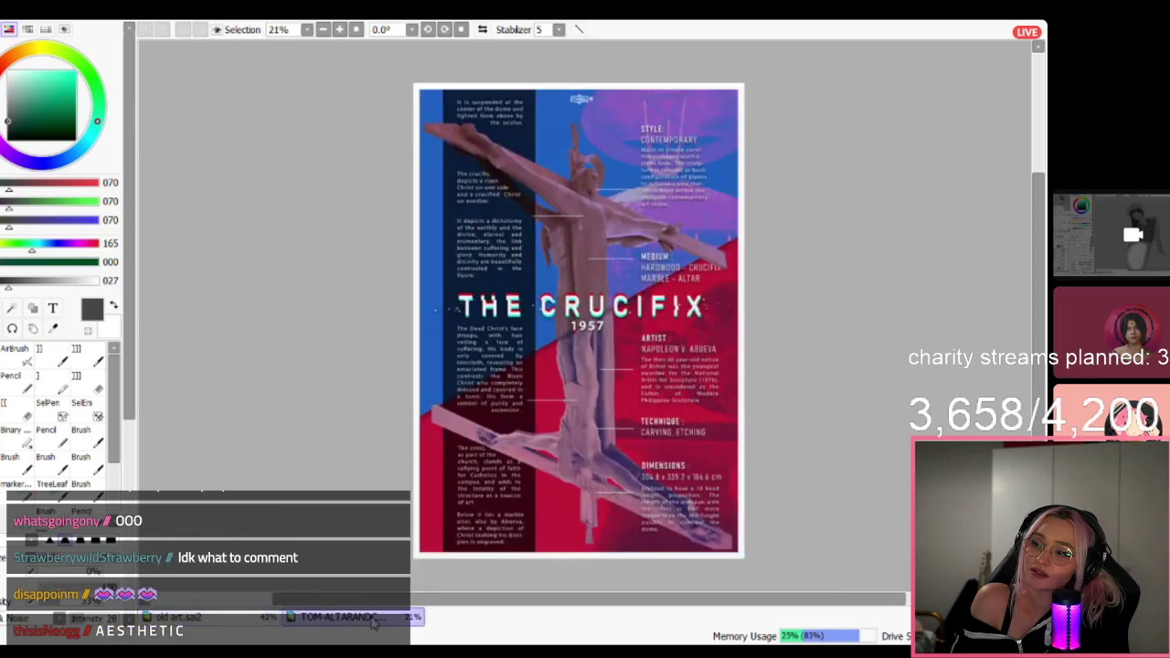
left_click(183, 617)
scroll(466, 400, "down", 3)
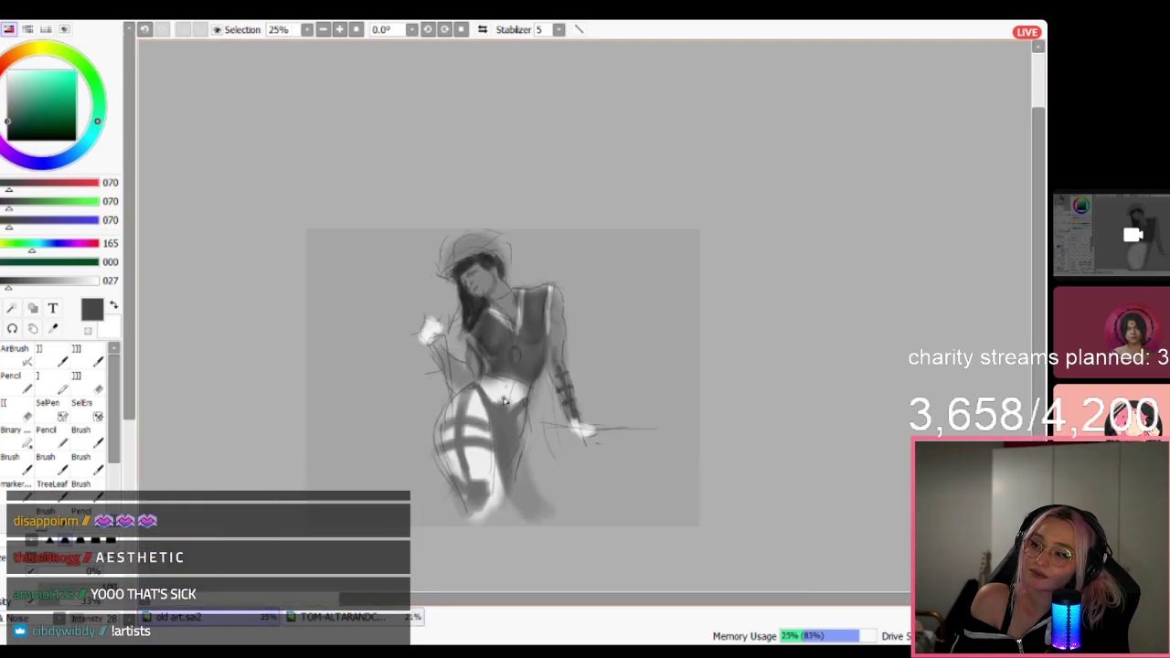
scroll(503, 400, "up", 1)
left_click(349, 619)
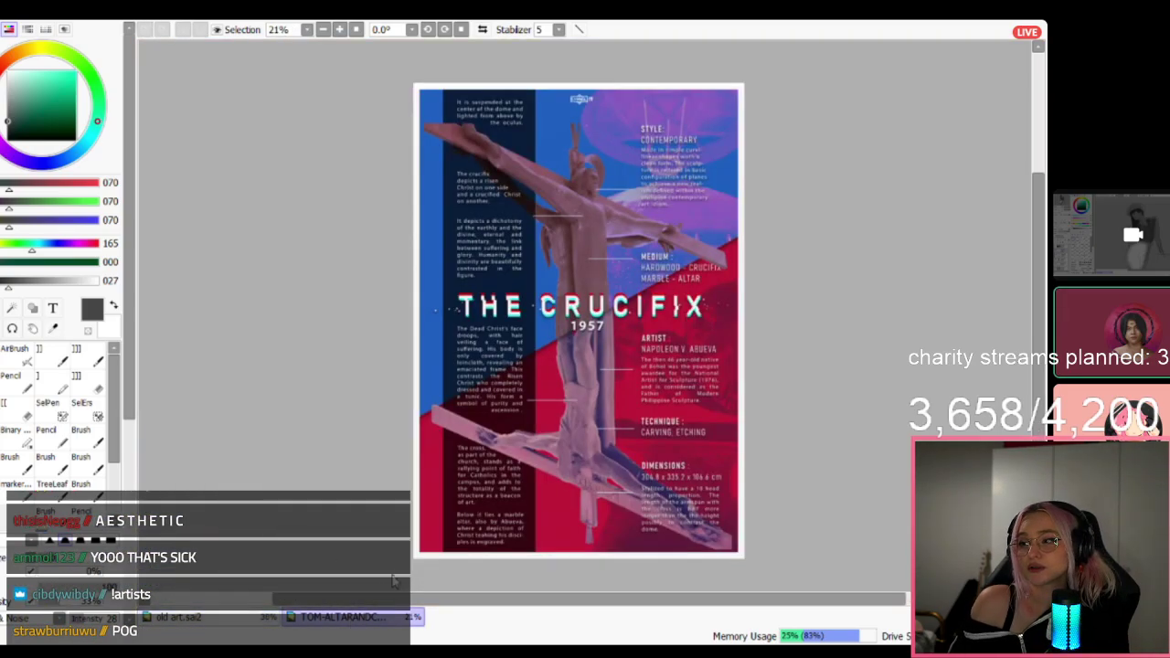
key("ctrl+w")
scroll(457, 455, "up", 2)
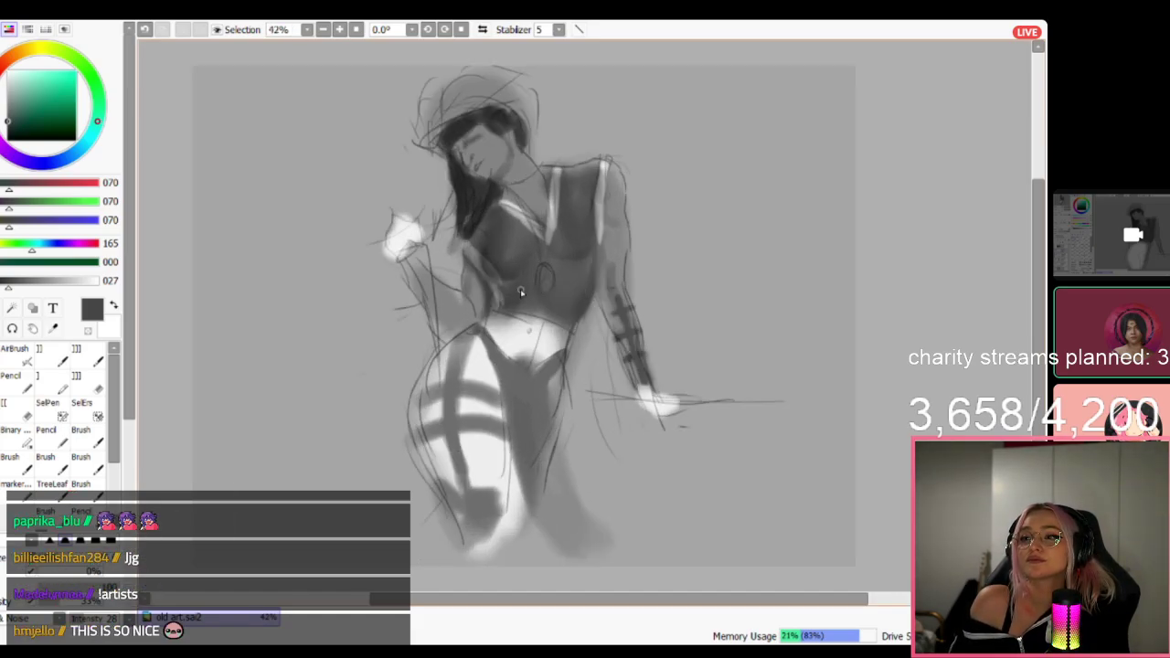
Toggle the latest stroke off and on to compare the figure with and without it.
scroll(520, 288, "down", 1)
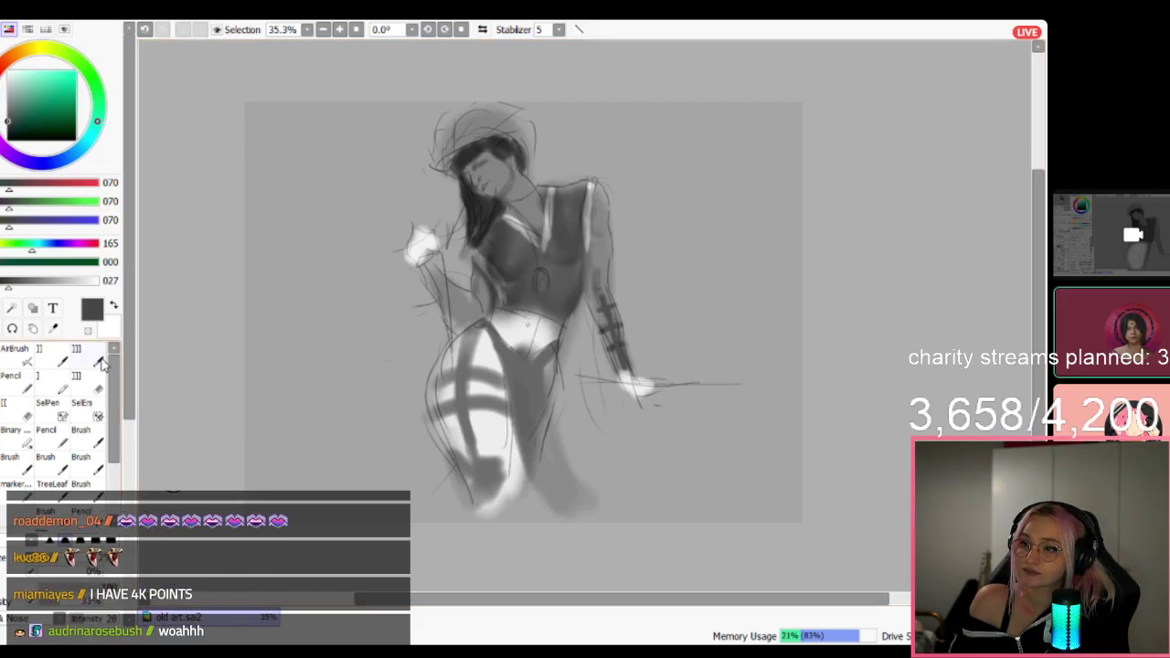
key("ctrl+z")
key("ctrl+y")
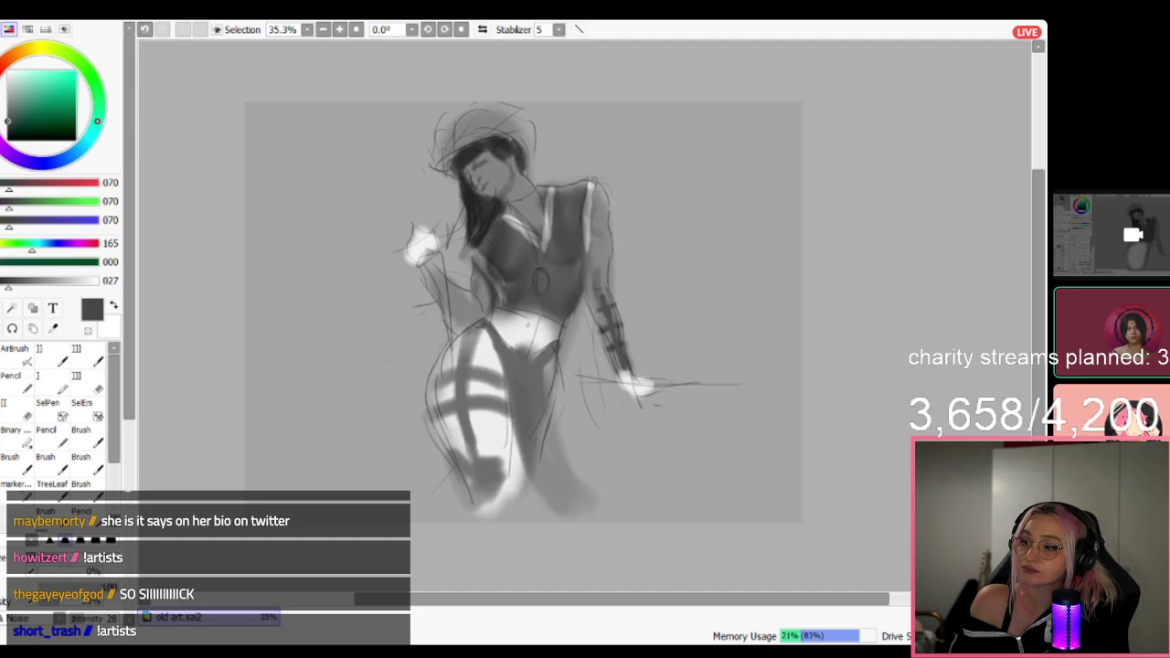
key("ctrl+z")
key("ctrl+y")
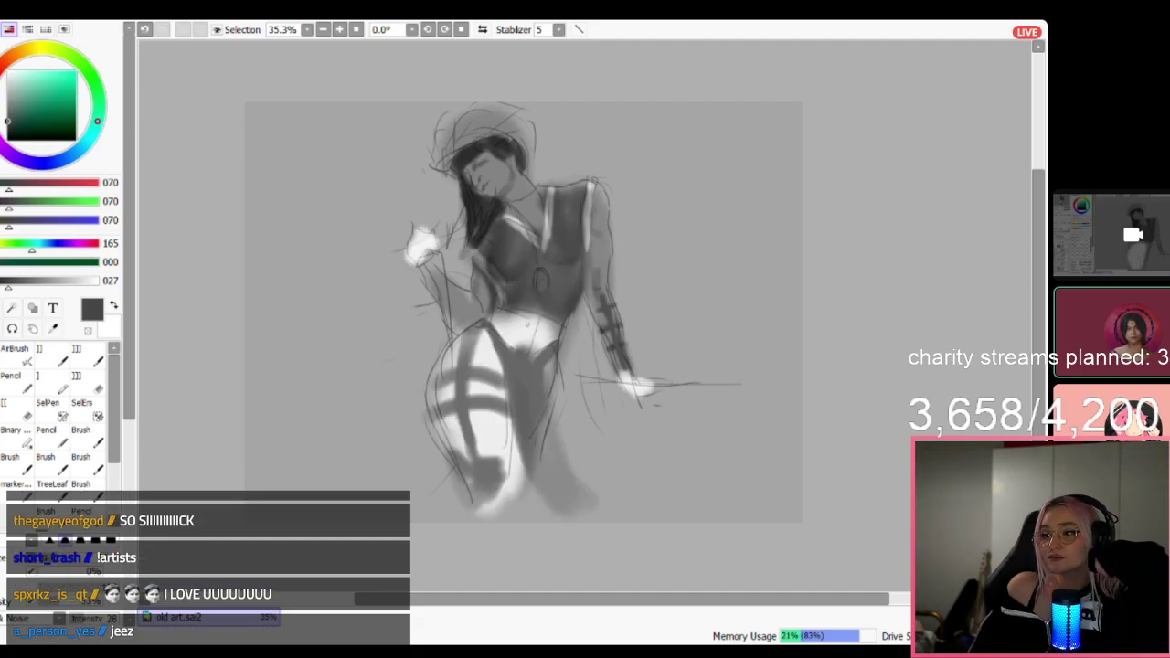
key("ctrl+y")
scroll(523, 344, "up", 1)
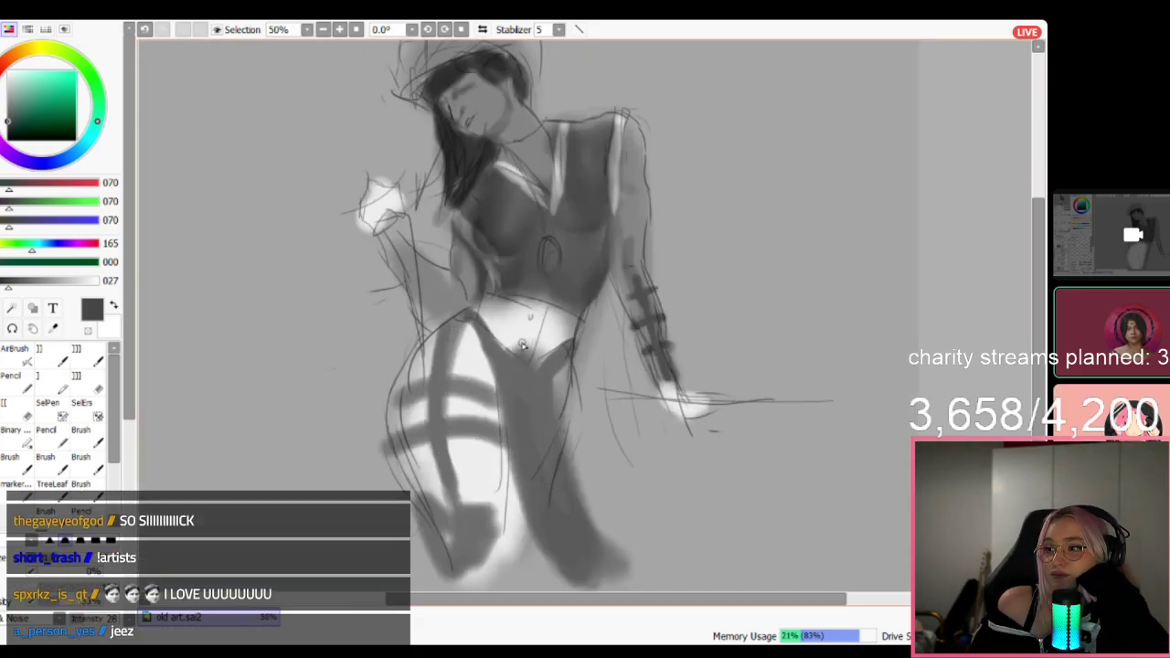
scroll(523, 345, "down", 1)
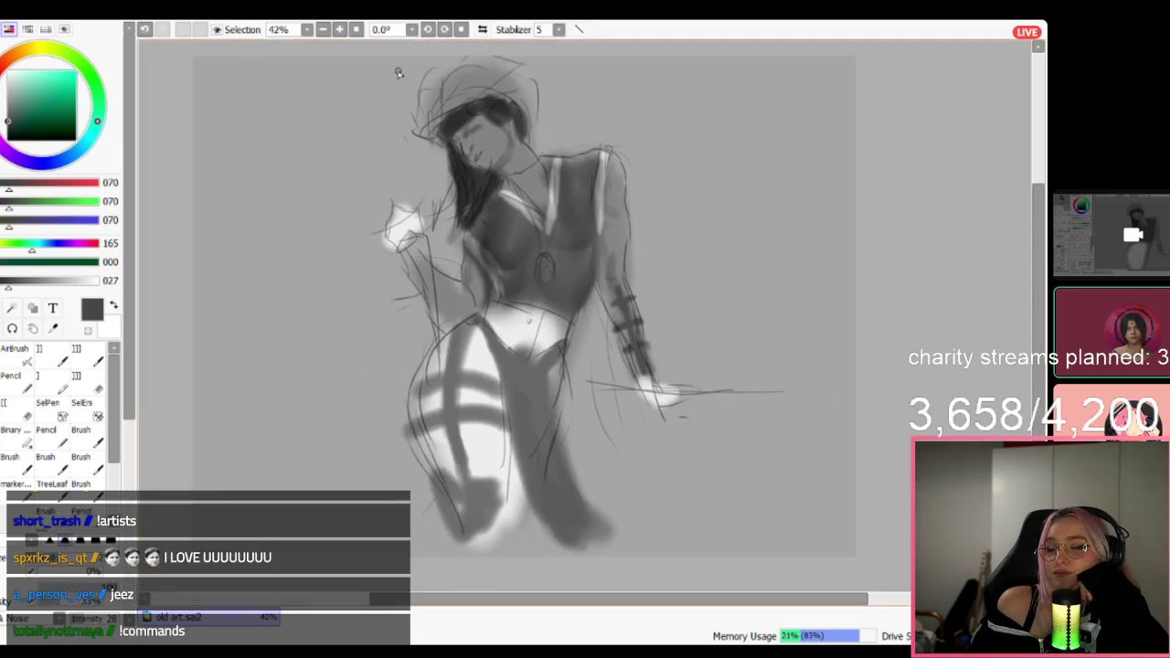
Paint jagged dark hair strands (RGB 48) out from under the hat brim beside the face.
scroll(461, 142, "up", 2)
right_click(483, 228)
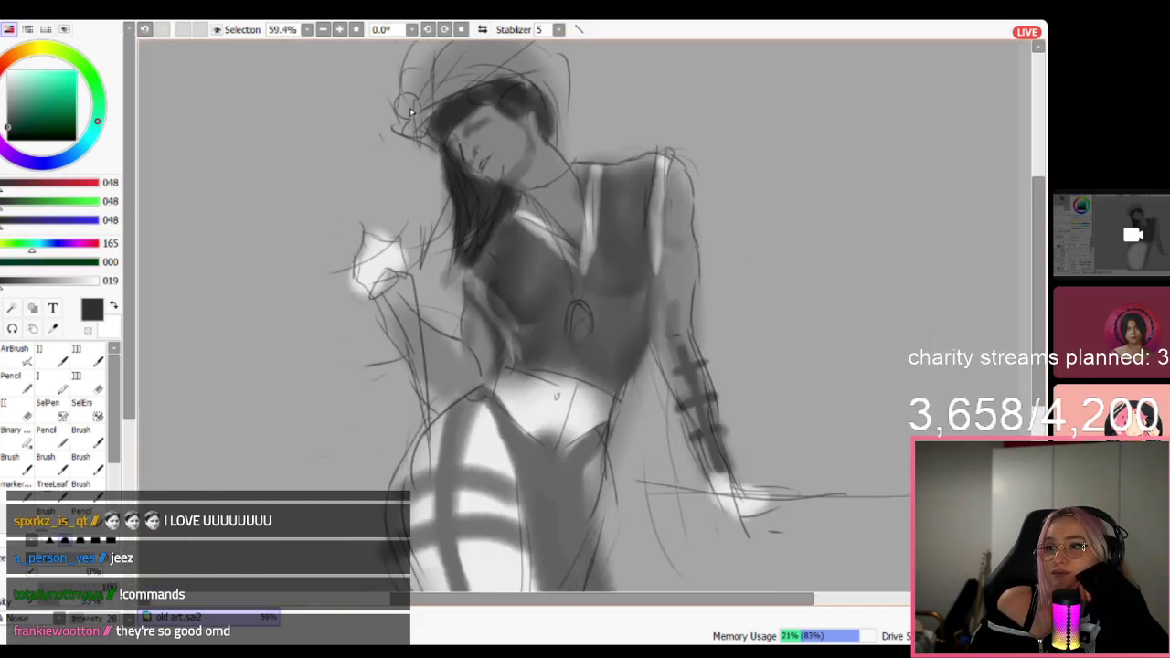
mouse_move(462, 103)
left_mouse_down()
mouse_move(454, 156)
mouse_move(419, 193)
left_mouse_up()
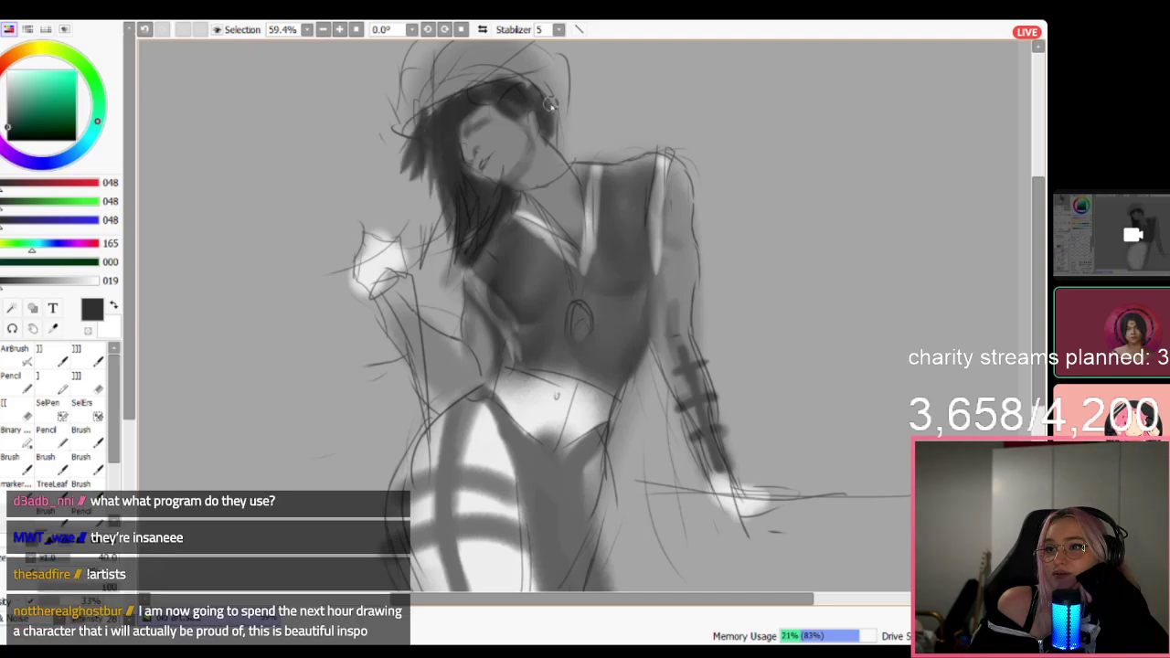
scroll(536, 166, "down", 4)
scroll(537, 173, "up", 3)
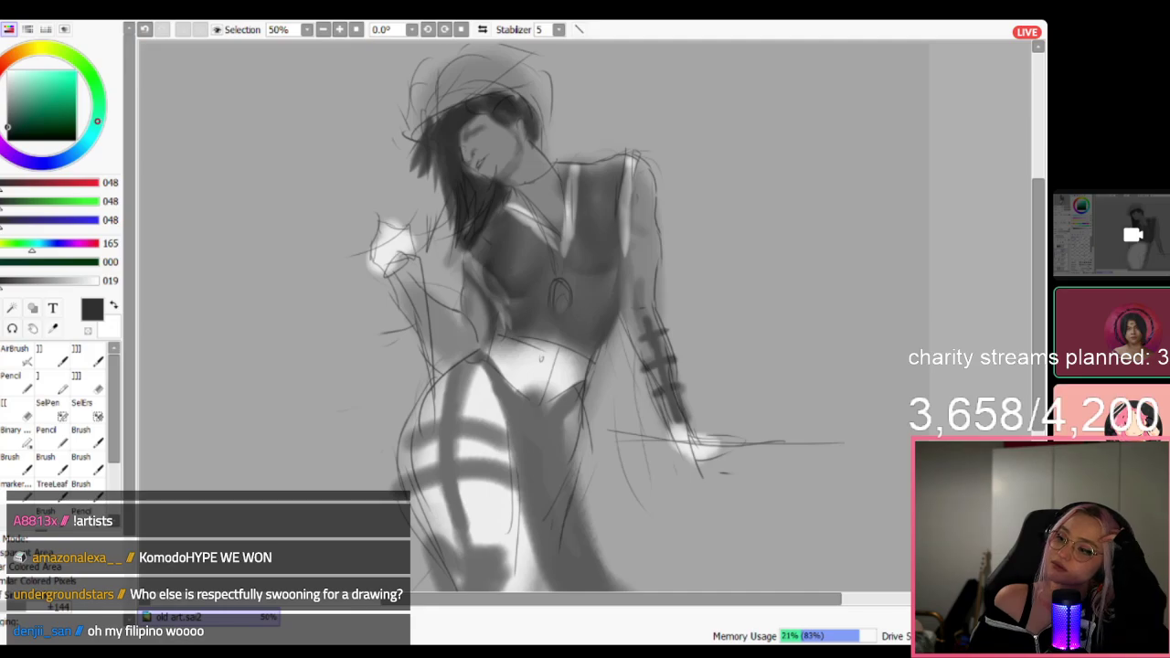
Fill a red colour tint (RGB 255, 88, 79) over the whole greyscale figure.
left_click(572, 276)
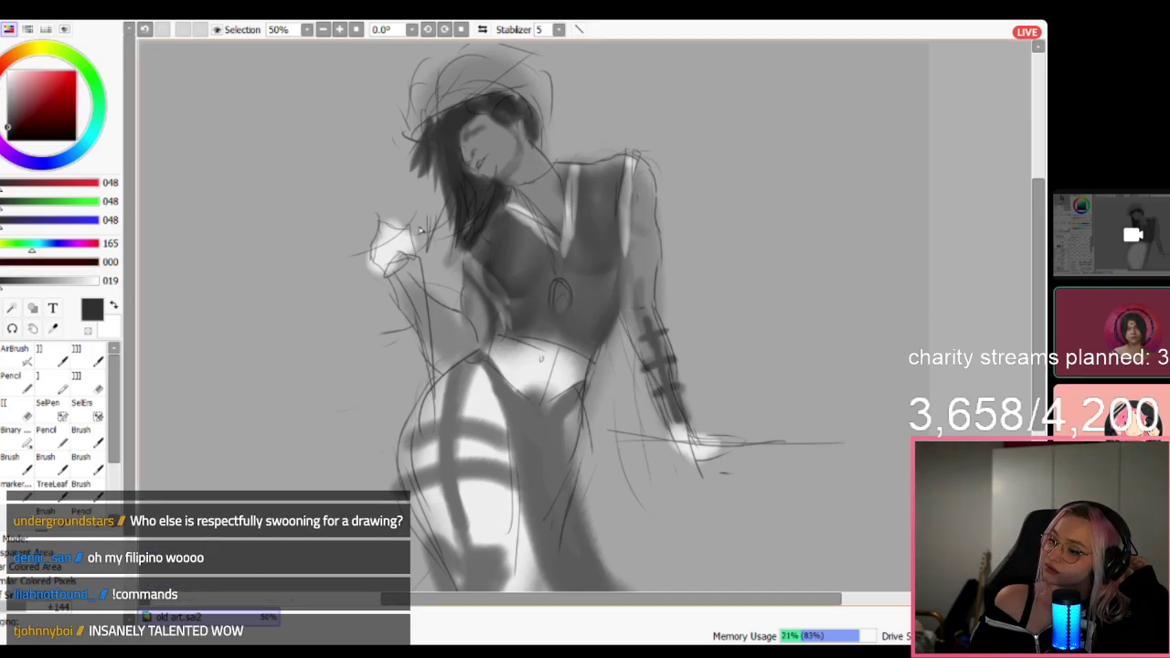
left_click(55, 71)
left_click(518, 288)
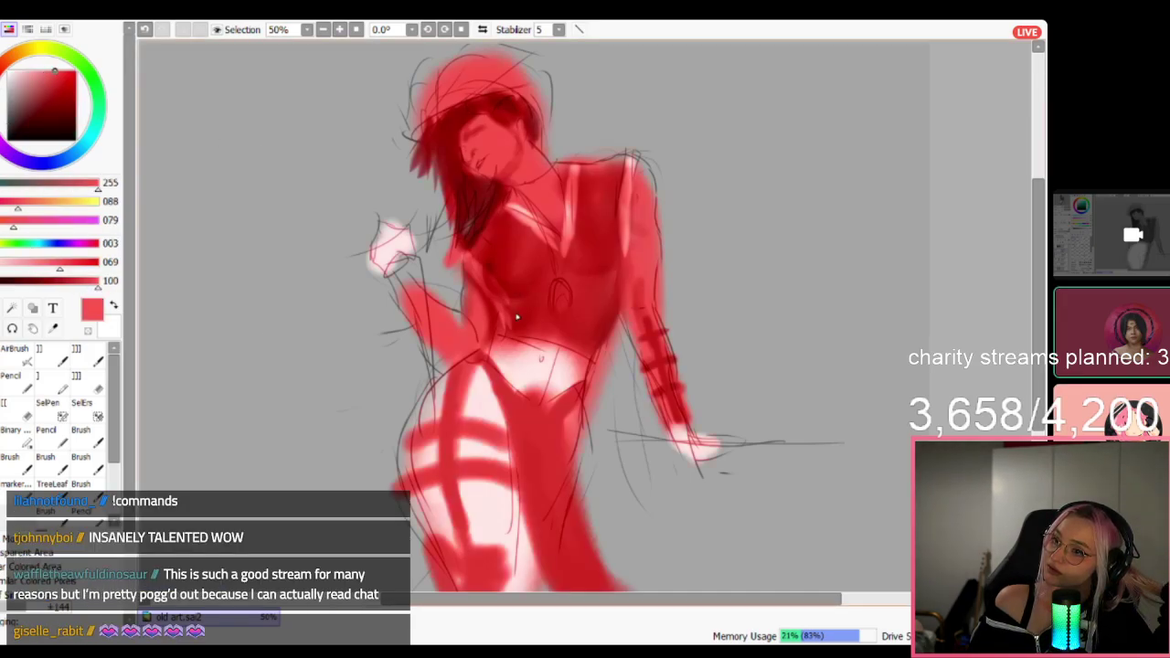
scroll(512, 317, "down", 4)
scroll(512, 317, "up", 3)
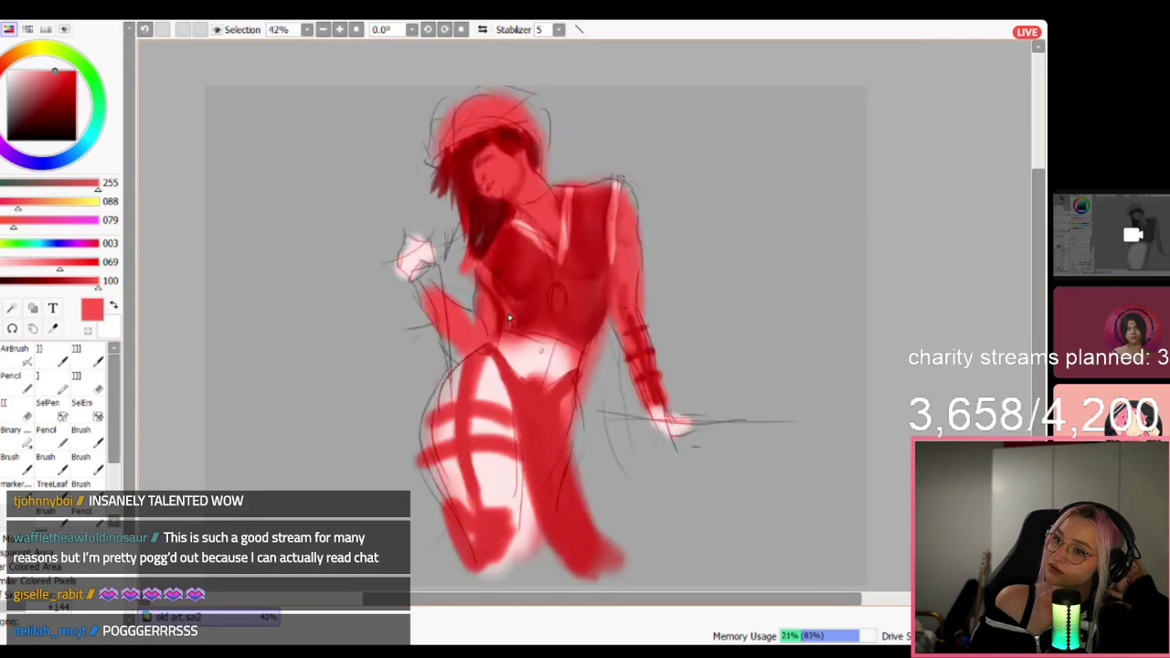
Paint the skin of the face, neck and arms orange-brown (RGB 174, 73, 18) over the red tint.
left_click(16, 62)
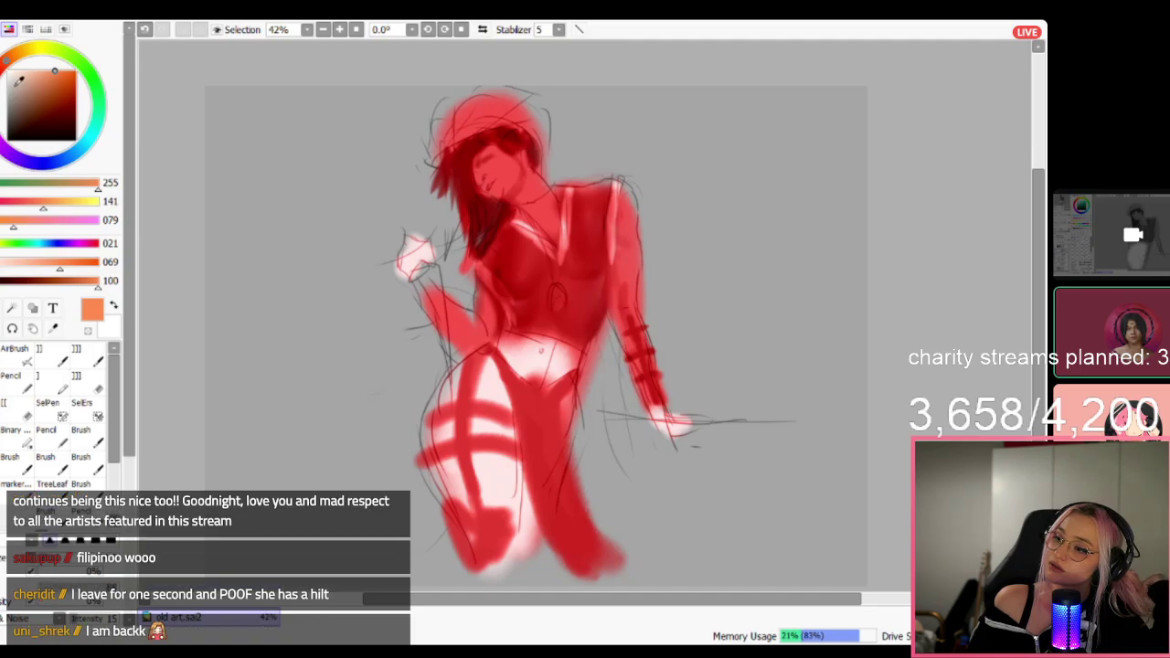
mouse_move(18, 81)
left_mouse_down()
mouse_move(16, 106)
mouse_move(63, 106)
mouse_move(55, 93)
left_mouse_up()
left_click_drag(505, 164, 571, 245)
key("ctrl+z")
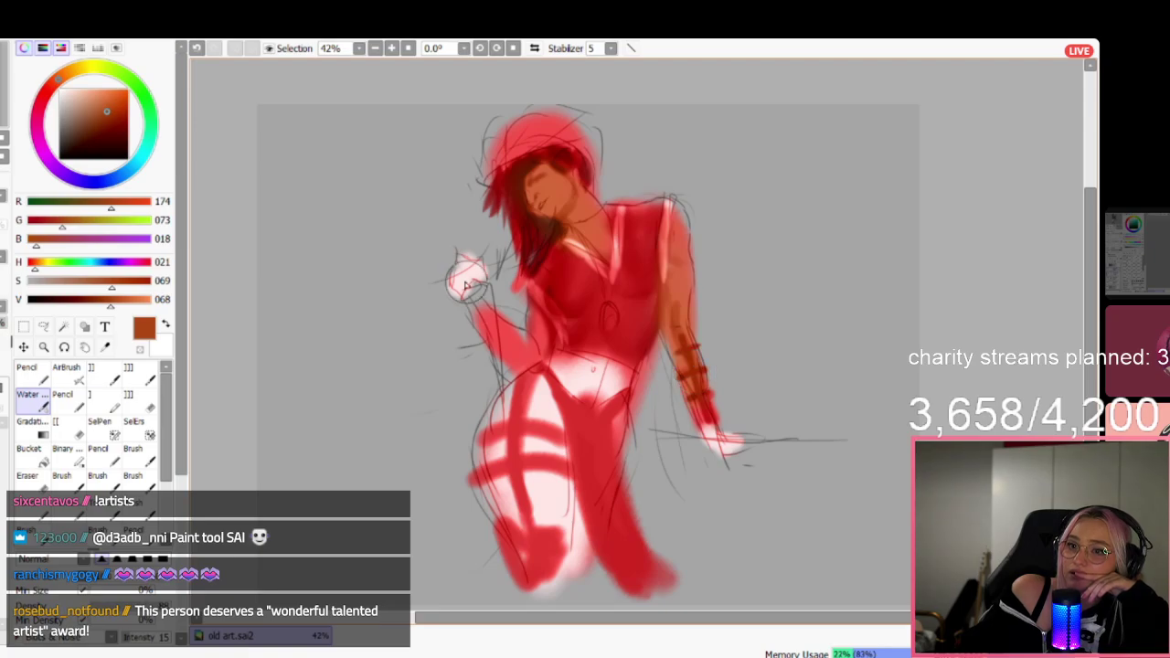
Tint the shirt with a dark maroon (RGB 58, 14, 18), leaving the collar and sleeve trim uncovered.
left_click(41, 99)
left_click(72, 142)
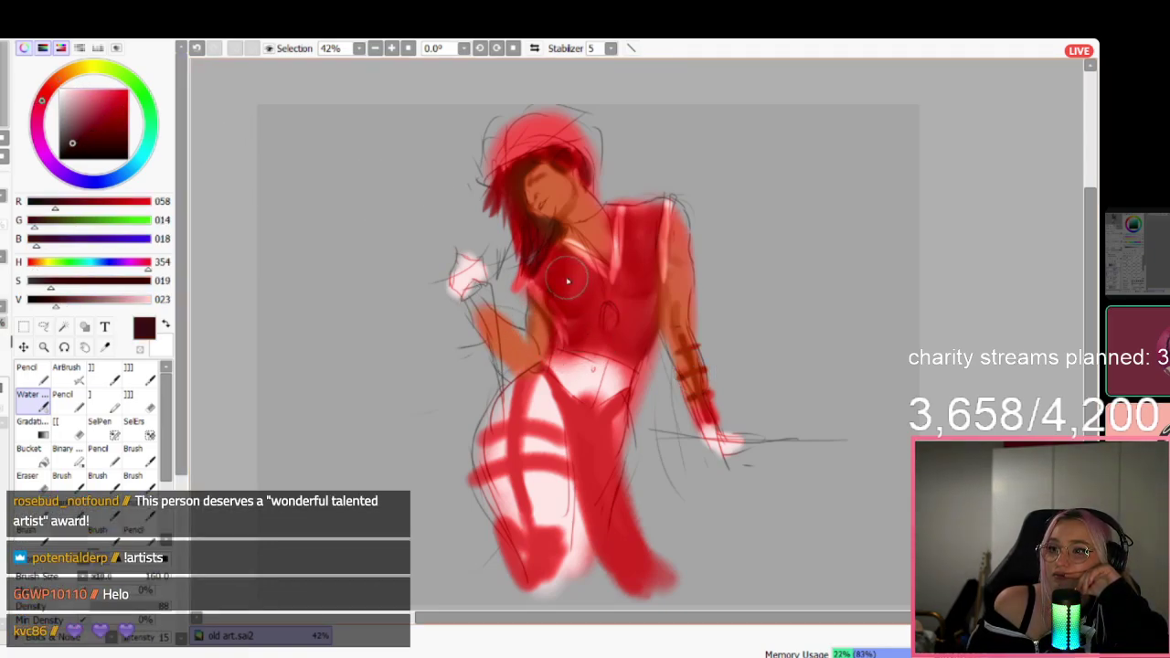
left_click_drag(637, 307, 654, 236)
Tint the hat and the shirt's collar trim bright red (RGB 253, 2, 26) with a smaller brush.
left_click_drag(97, 107, 128, 90)
key("bracketleft")
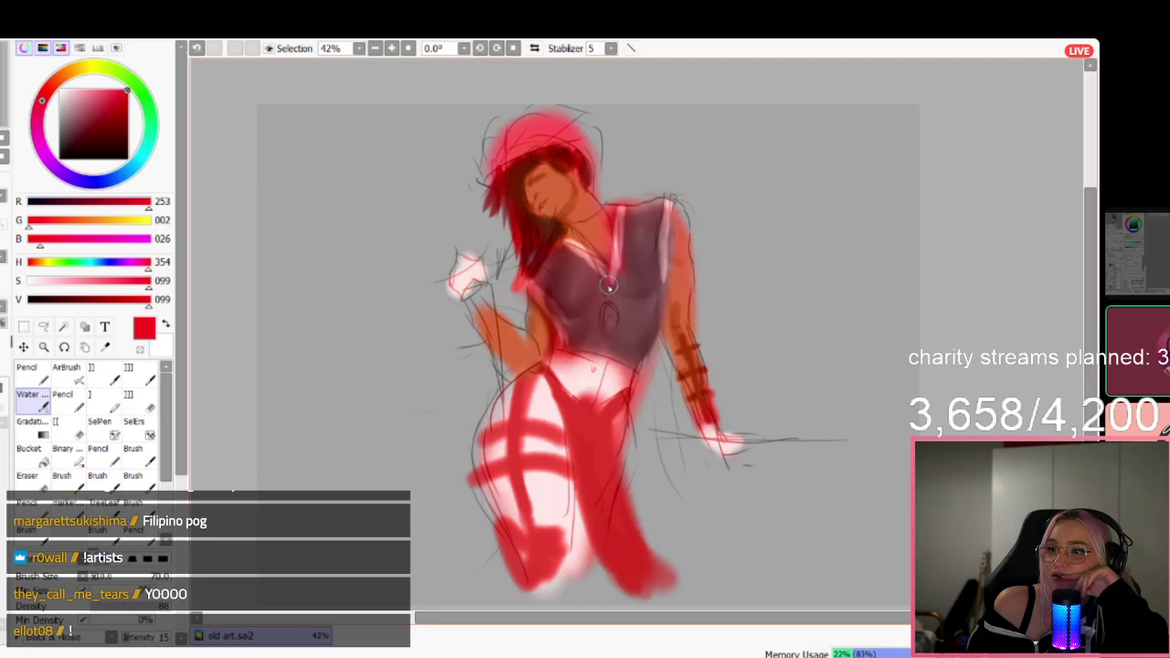
scroll(608, 287, "up", 1)
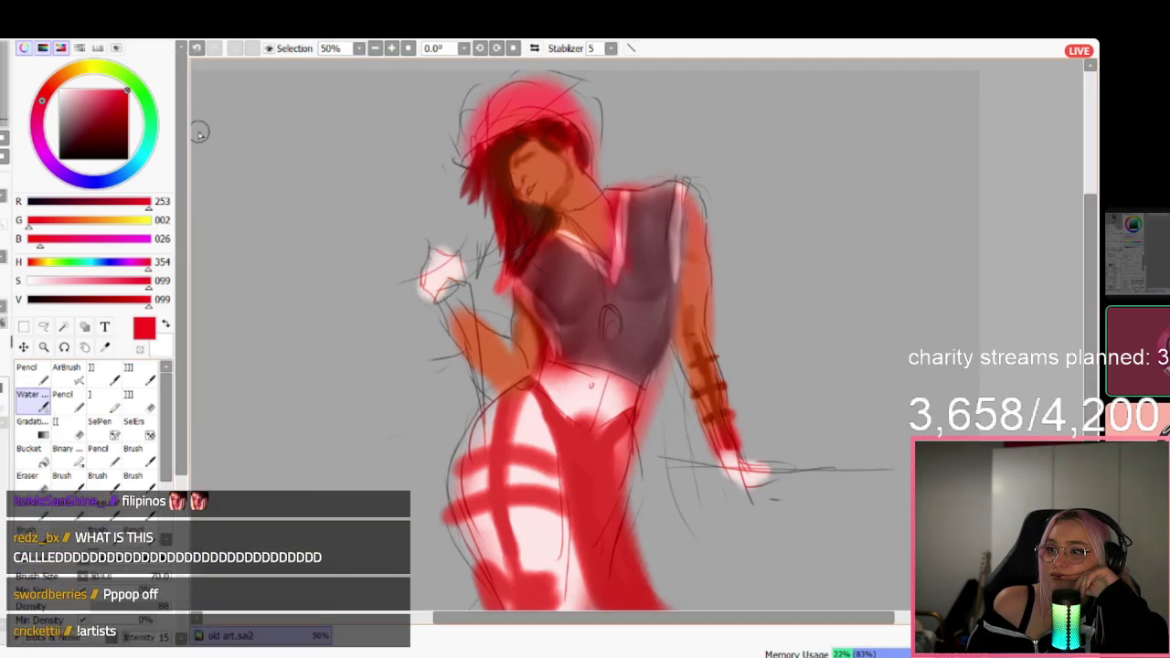
Lower the saturation of the figure's colour tints and apply the adjustment.
key("ctrl+s")
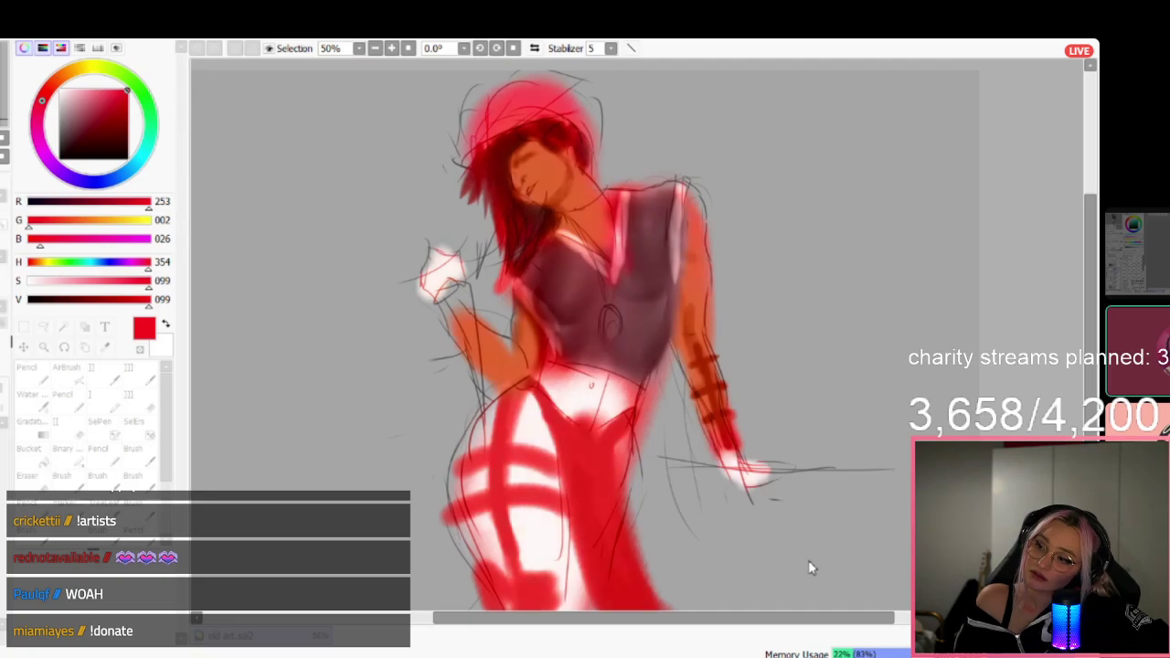
left_click_drag(766, 534, 803, 531)
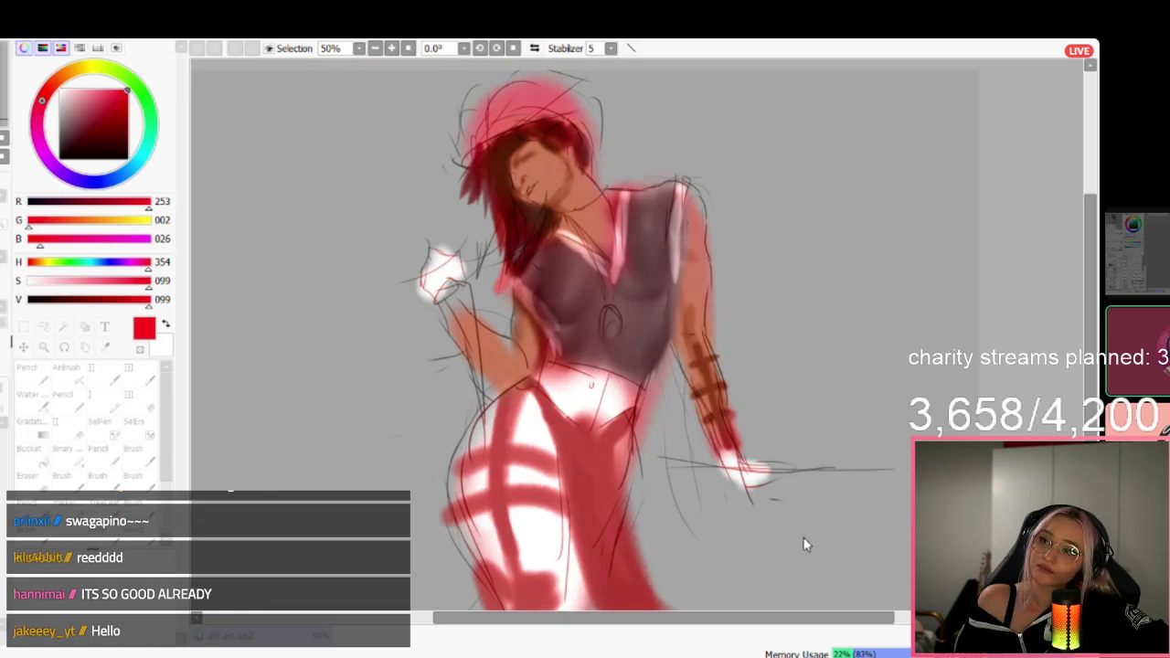
left_click(812, 588)
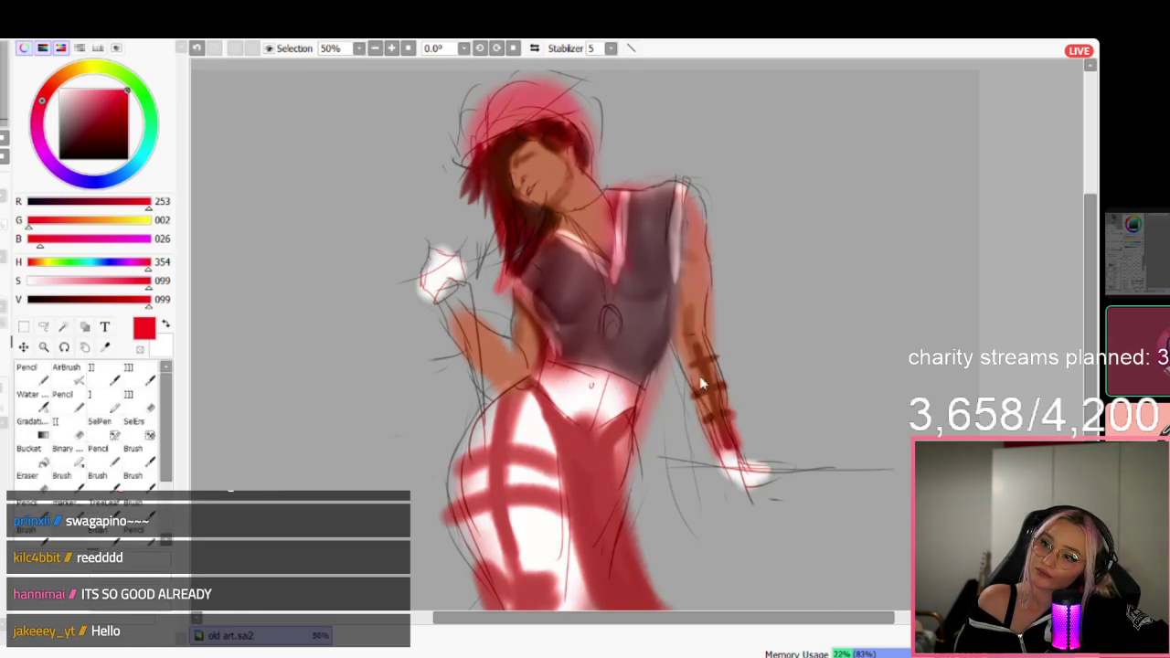
Examine the recoloured figure up close and as a whole to judge the muted colours.
scroll(610, 256, "down", 5)
scroll(585, 174, "up", 3)
scroll(566, 289, "up", 2)
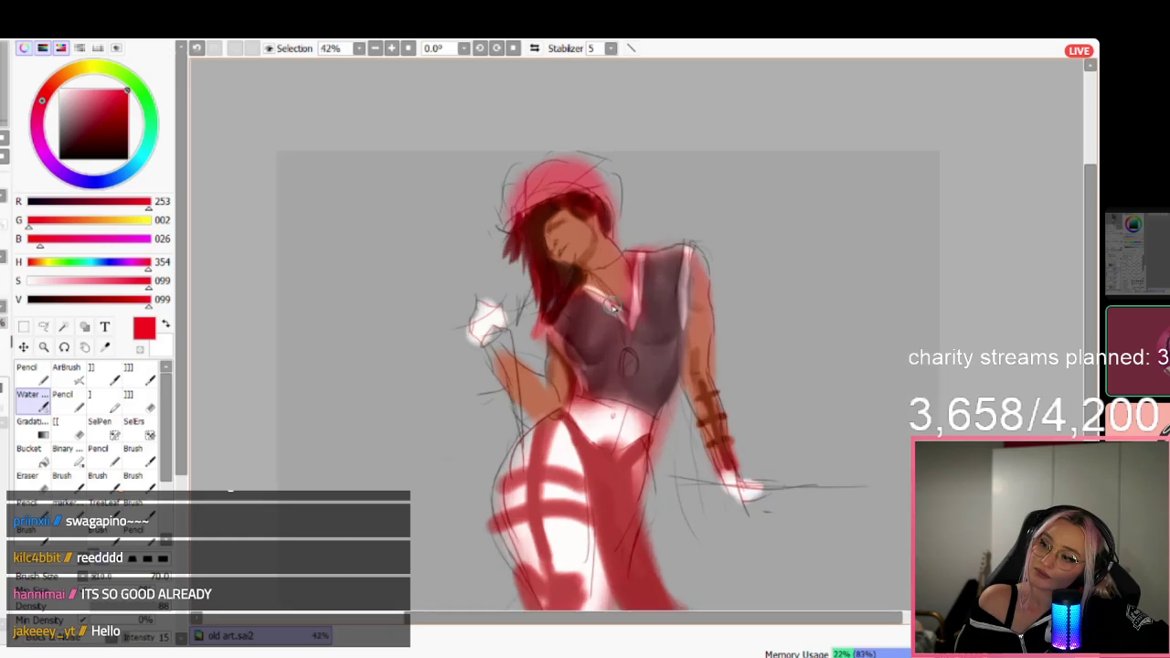
scroll(612, 302, "down", 6)
scroll(623, 311, "up", 2)
scroll(624, 311, "up", 2)
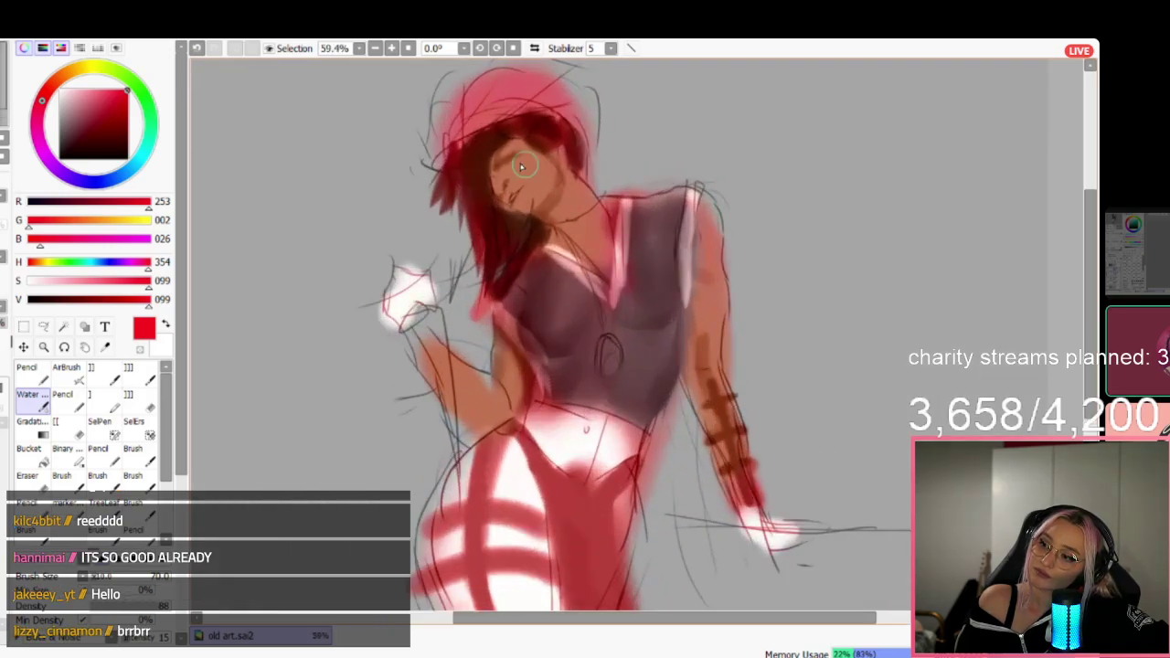
scroll(439, 324, "down", 2)
scroll(473, 343, "up", 2)
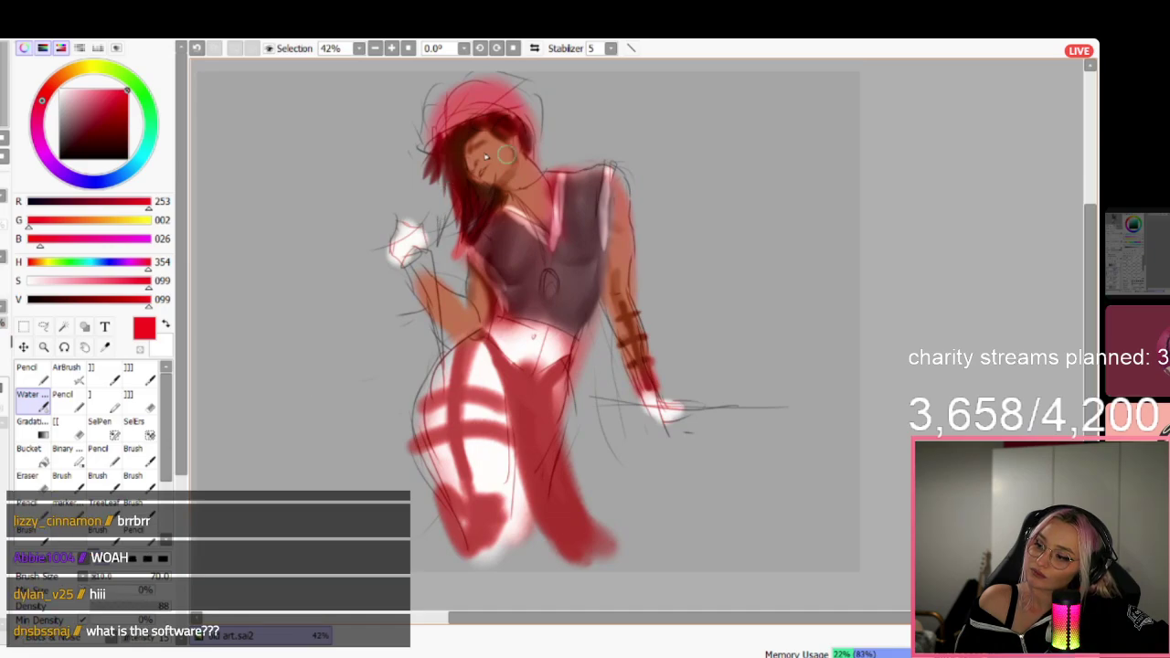
scroll(482, 157, "up", 2)
scroll(457, 125, "down", 5)
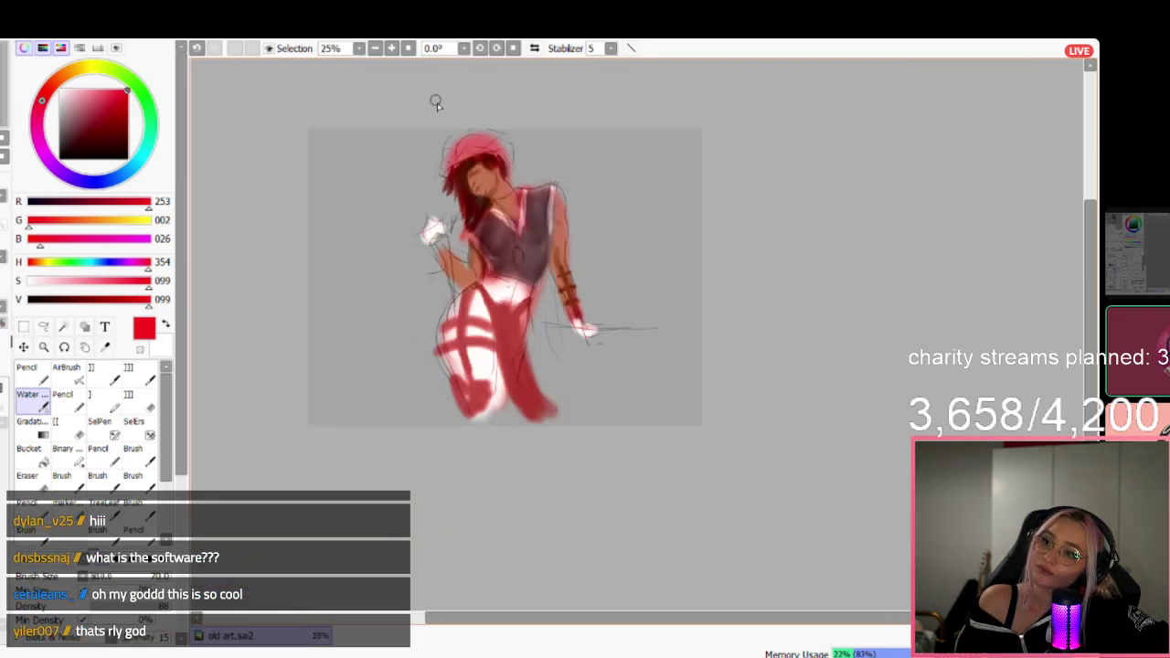
scroll(437, 106, "up", 3)
scroll(523, 254, "up", 2)
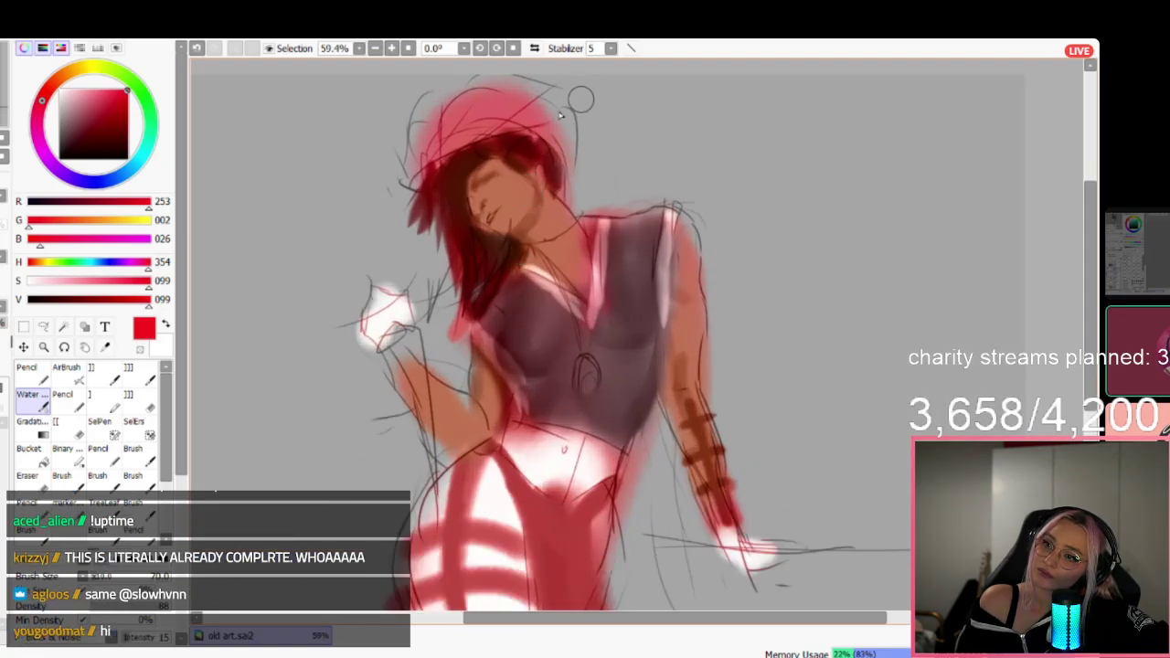
Shade the eye socket with brown (RGB 154, 76, 41) and sketch the upper lip in darker brown (RGB 132, 46, 17).
scroll(473, 128, "up", 3)
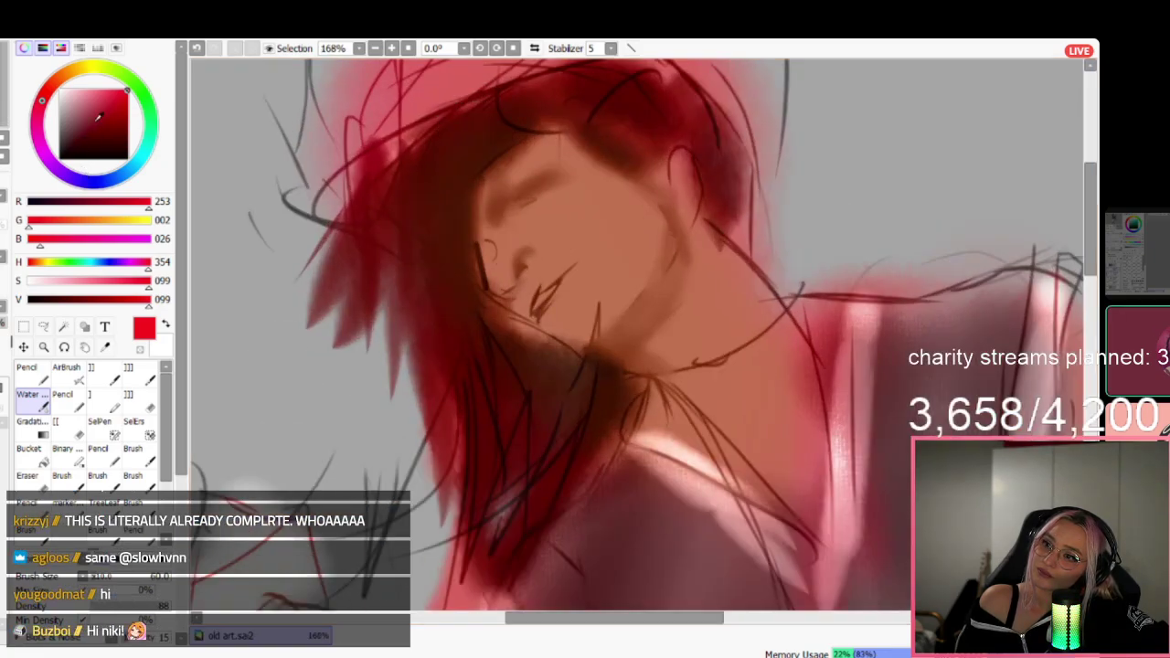
left_click(59, 157)
left_click(117, 372)
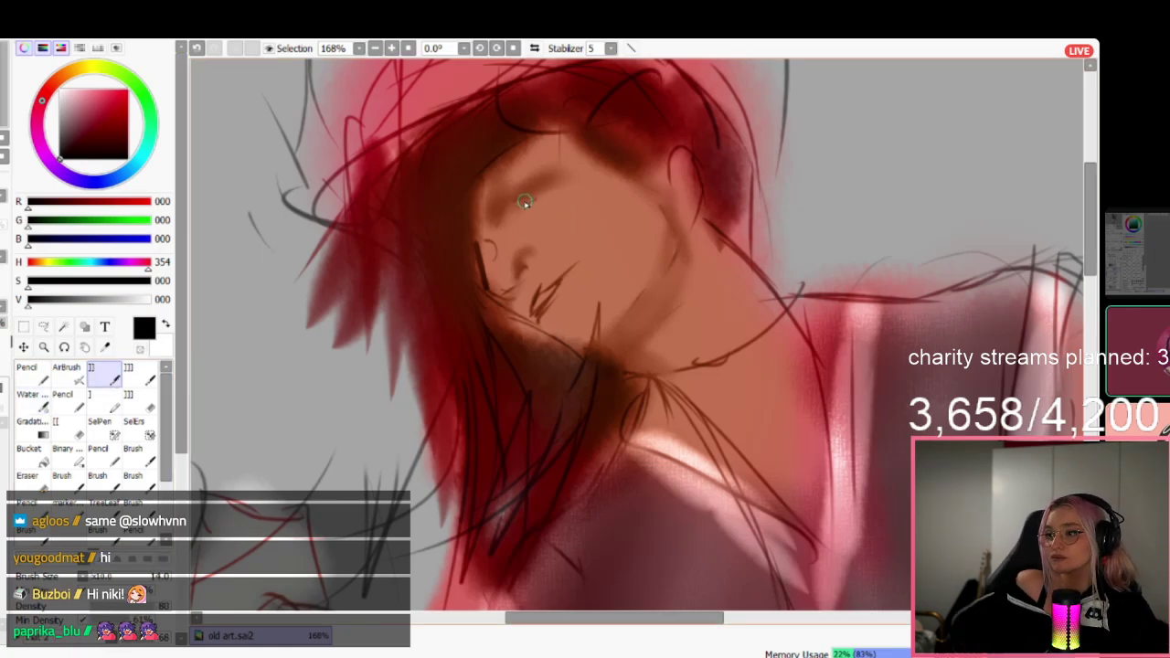
left_click(522, 203, "alt")
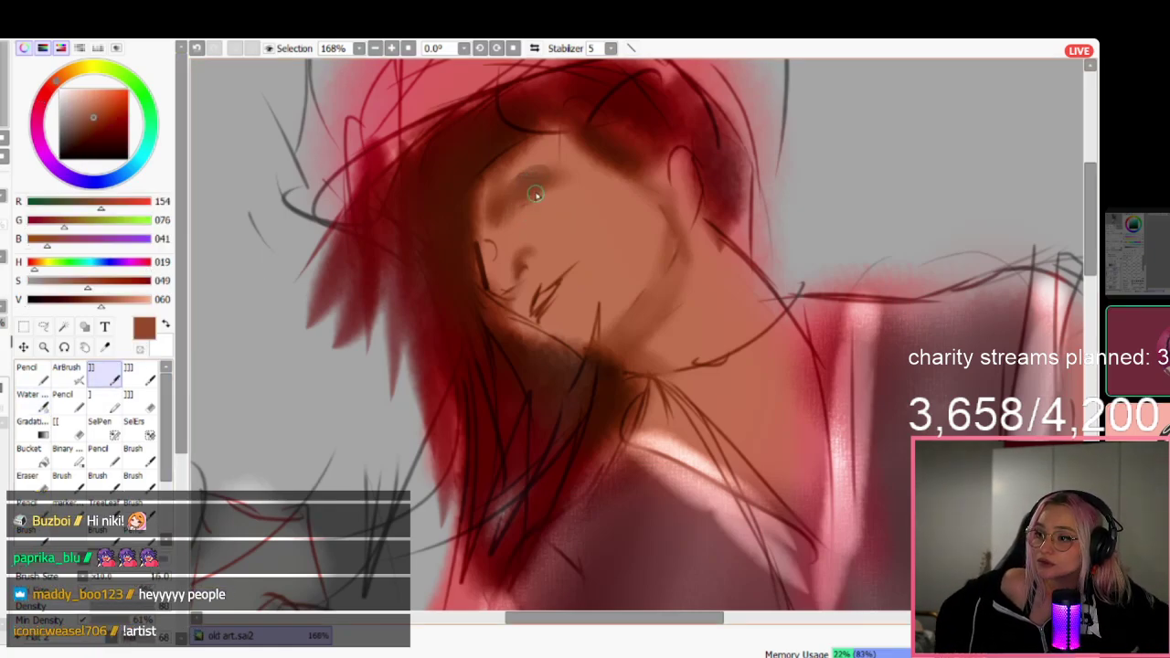
left_click(522, 203, "alt")
left_click(147, 367)
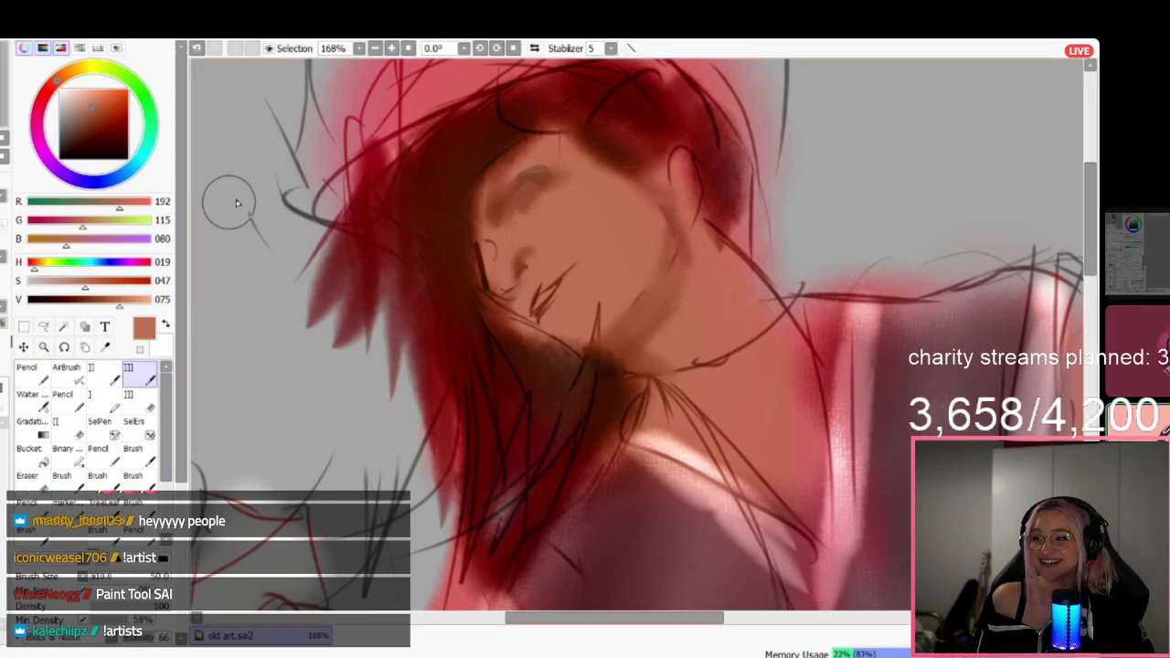
left_click(483, 267, "alt")
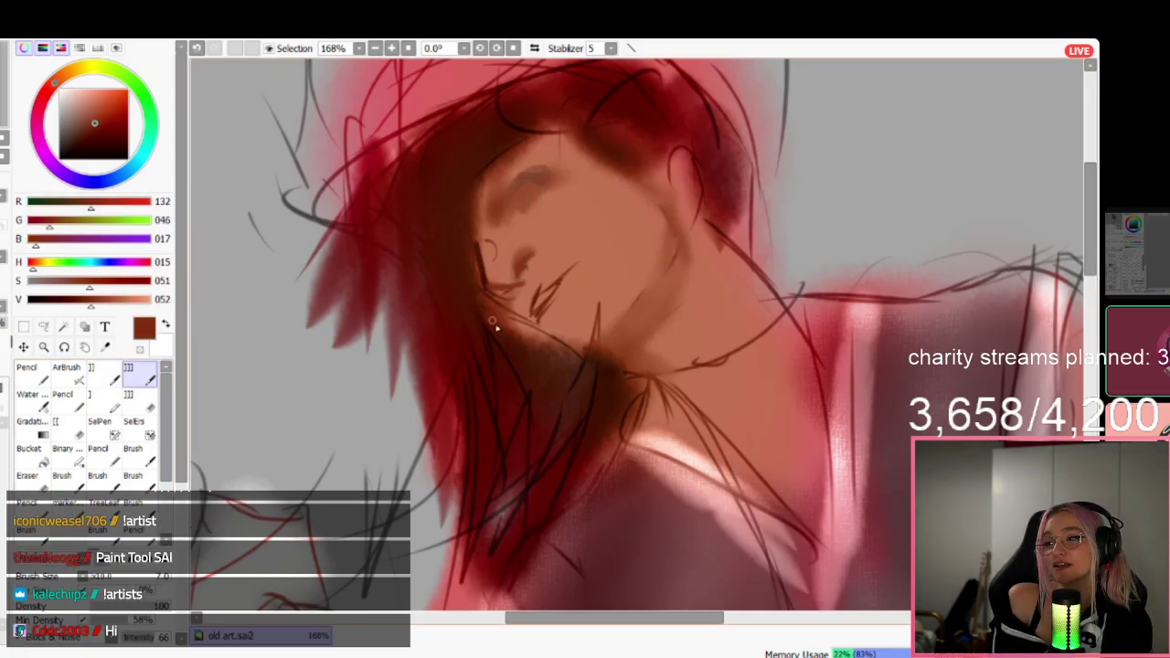
Outline the chin and lower jaw in black, replacing the first attempt at the line.
left_click(484, 319, "alt")
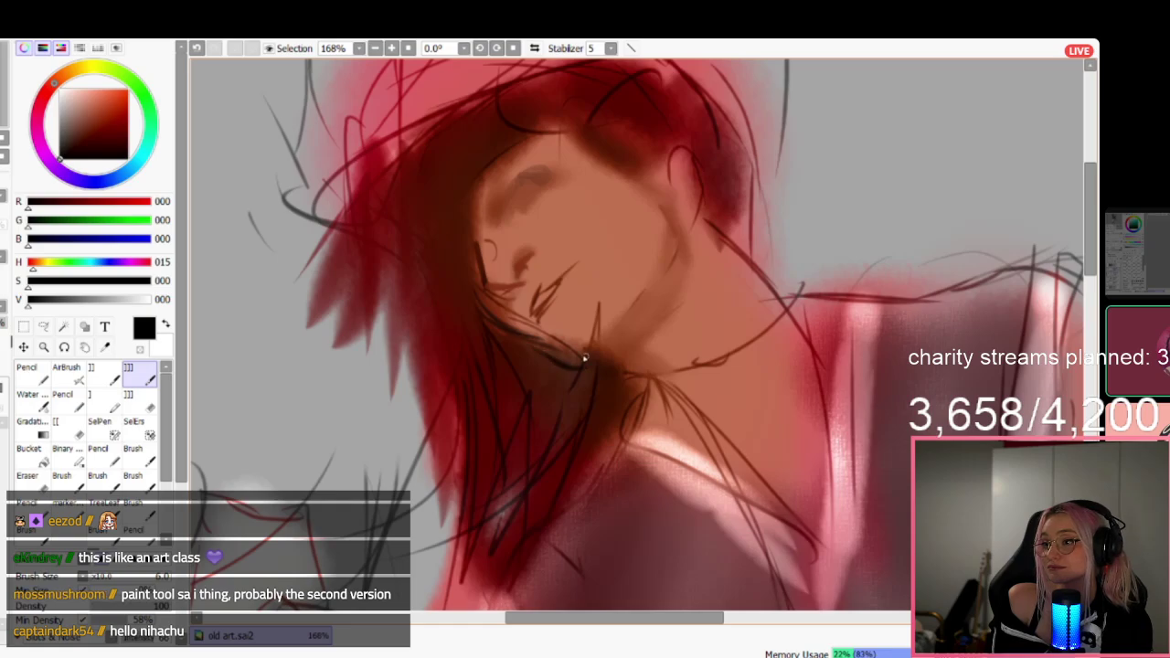
key("ctrl+z")
left_click_drag(541, 339, 587, 356)
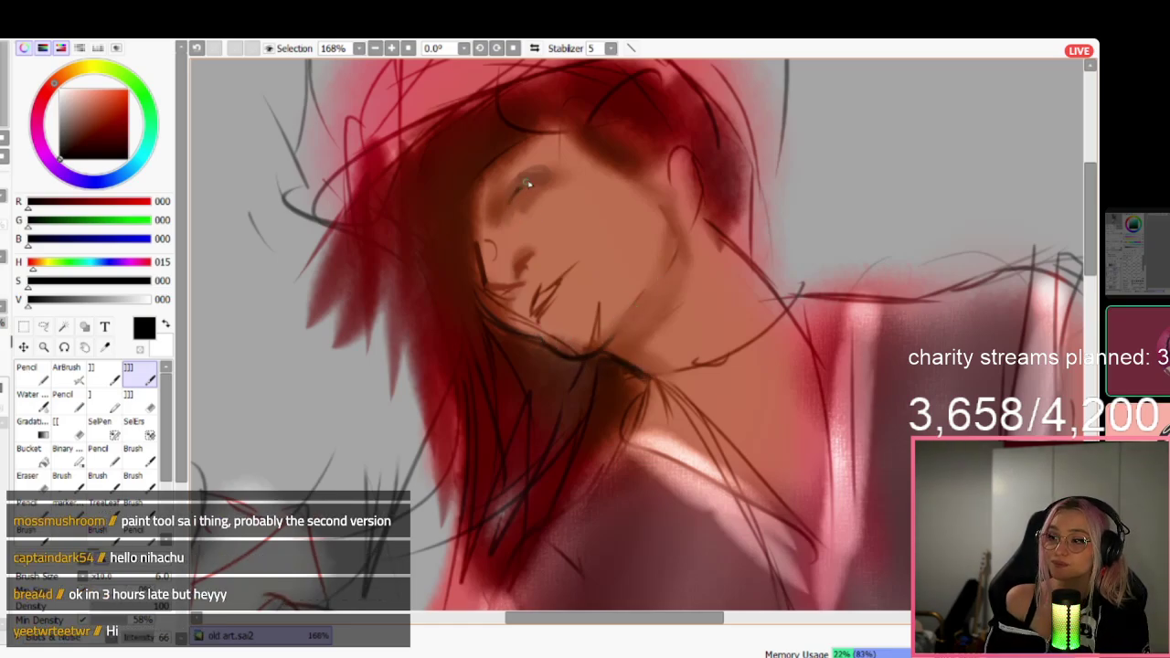
Draw the closed eye, nostril, jaw corner and mouth line on the face in black.
mouse_move(527, 184)
left_mouse_down()
mouse_move(503, 214)
mouse_move(545, 174)
mouse_move(522, 206)
left_mouse_up()
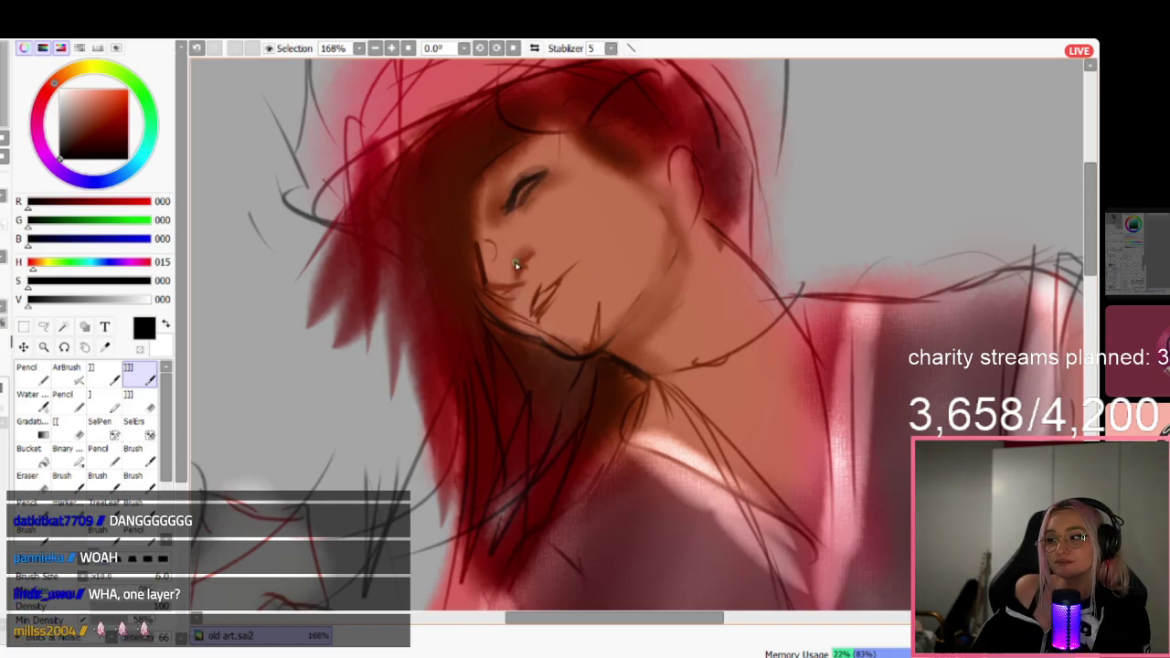
left_click_drag(520, 266, 539, 252)
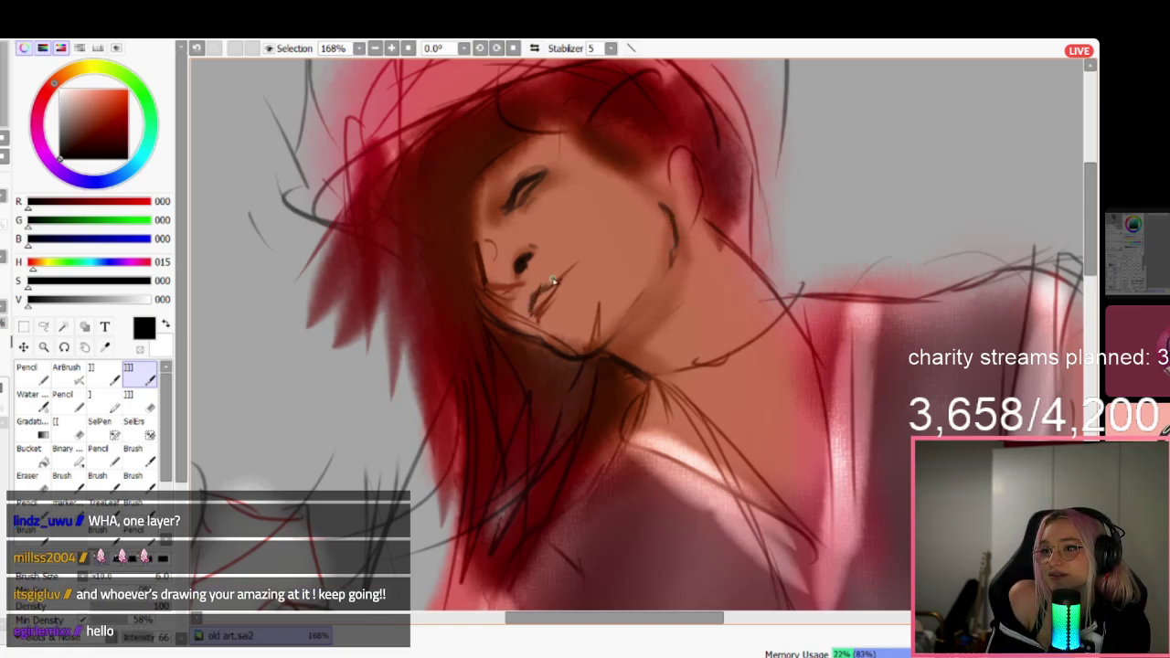
left_click_drag(535, 300, 567, 272)
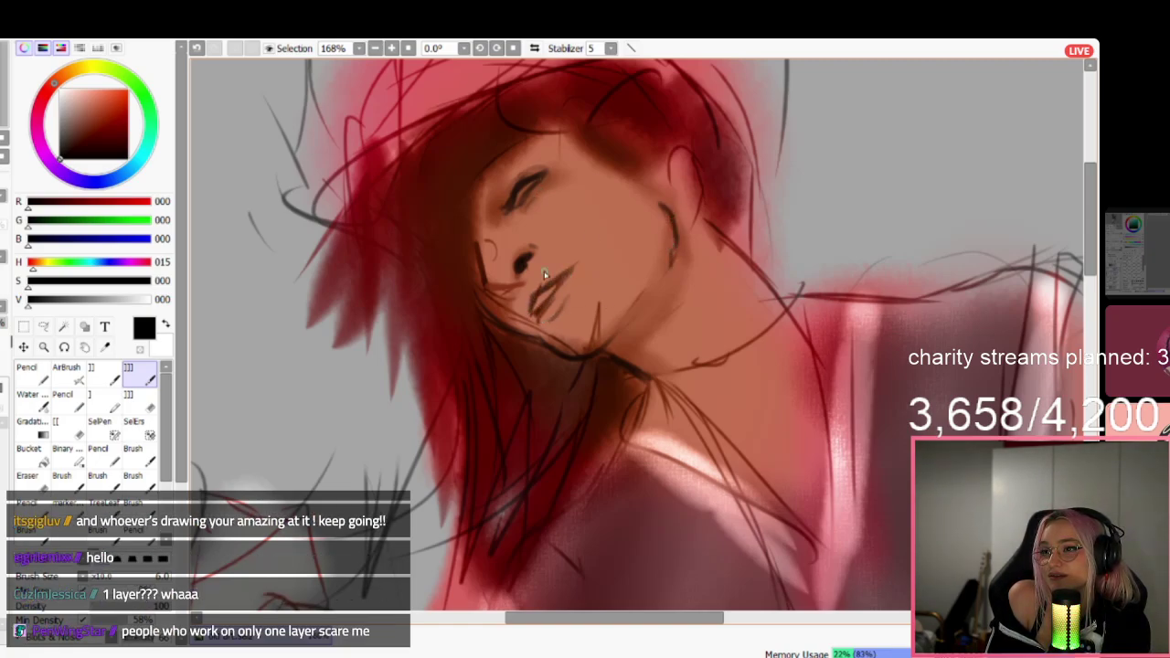
Outline the neck, shoulder edges and notched shirt collar in black with a larger brush.
scroll(549, 275, "down", 9)
scroll(584, 286, "up", 4)
scroll(582, 286, "up", 1)
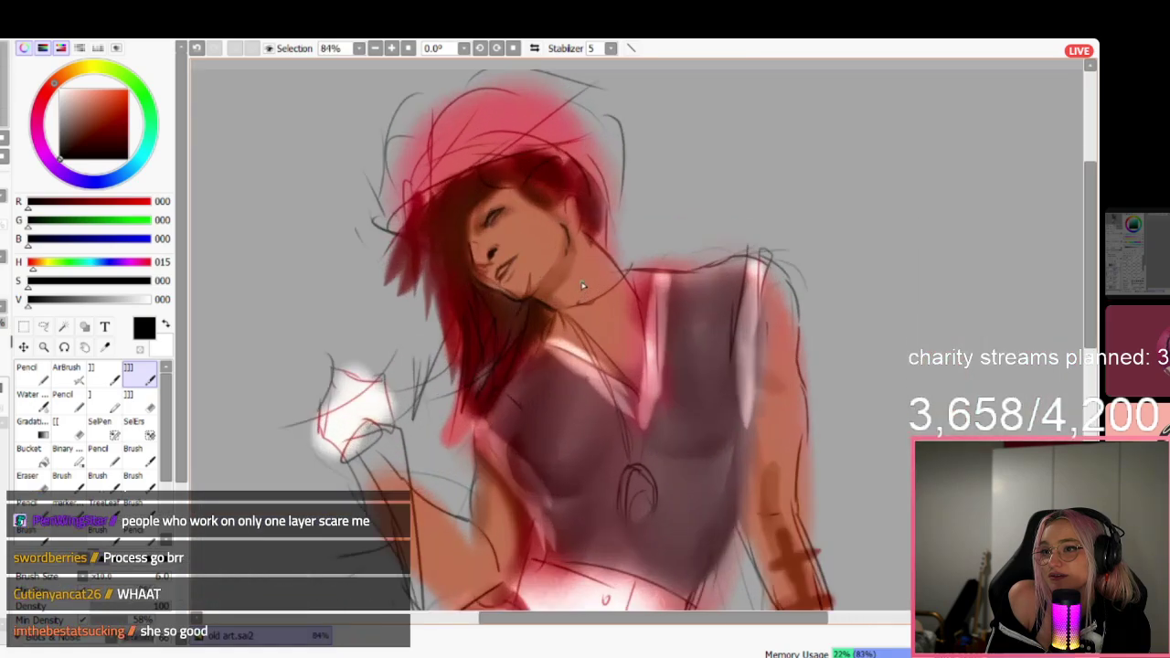
key("bracketright")
key("bracketright")
key("bracketright")
key("bracketright")
key("bracketright")
left_click_drag(586, 235, 632, 271)
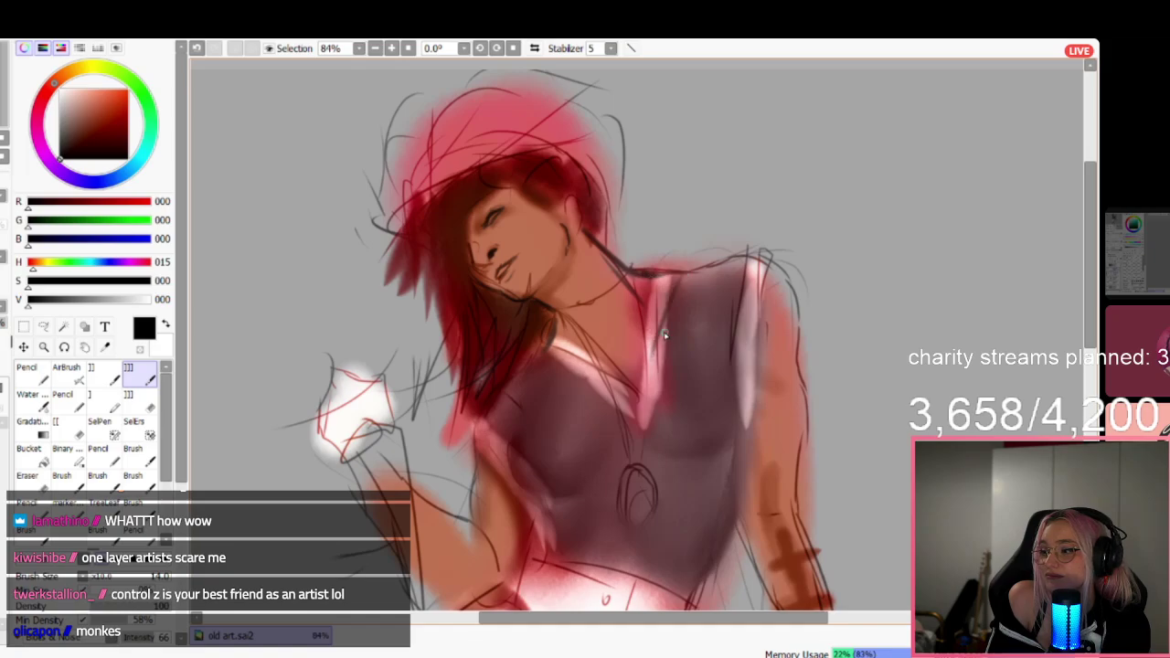
left_click_drag(539, 362, 652, 416)
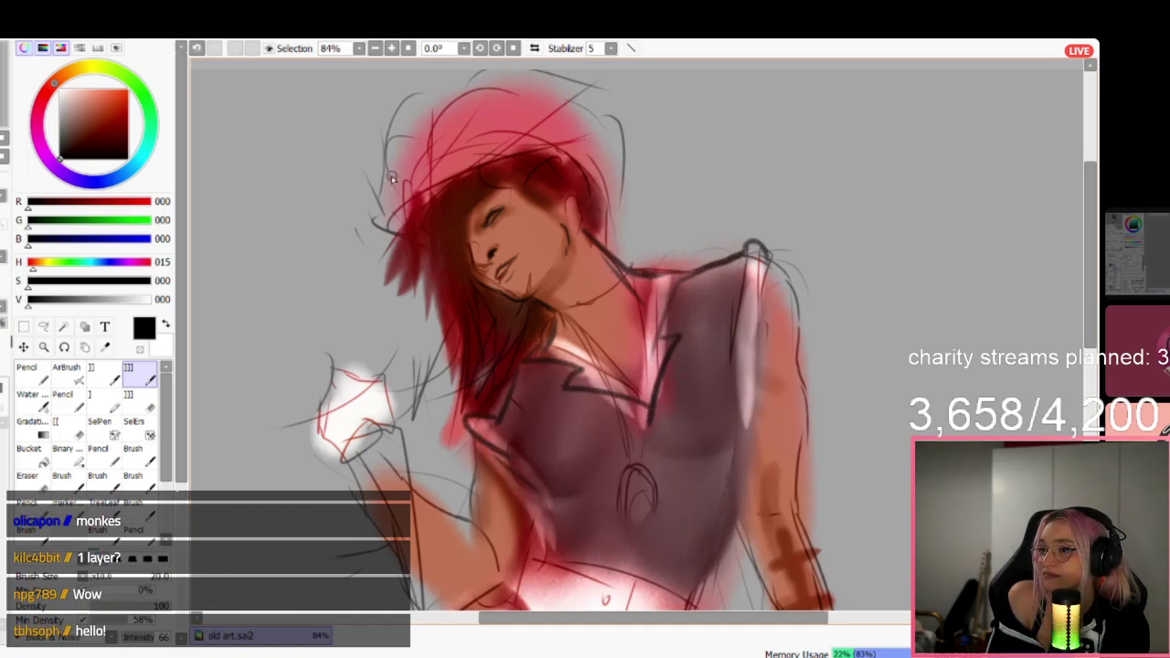
Outline the hat's crown, curled brim and raised back edge in black.
mouse_move(439, 109)
left_mouse_down()
mouse_move(535, 89)
mouse_move(609, 128)
left_mouse_up()
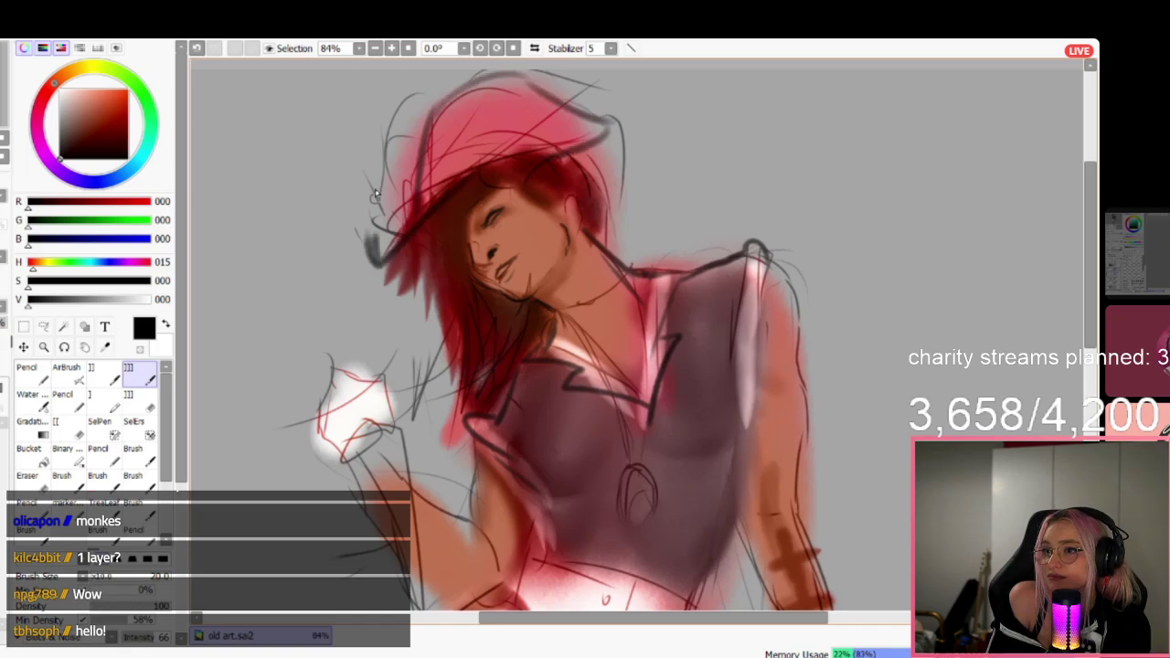
left_click_drag(390, 121, 431, 94)
Draw a black contour from the shirt's lower side edge down to the hip, on the side of the leaning arm.
scroll(589, 225, "down", 5)
scroll(634, 387, "up", 1)
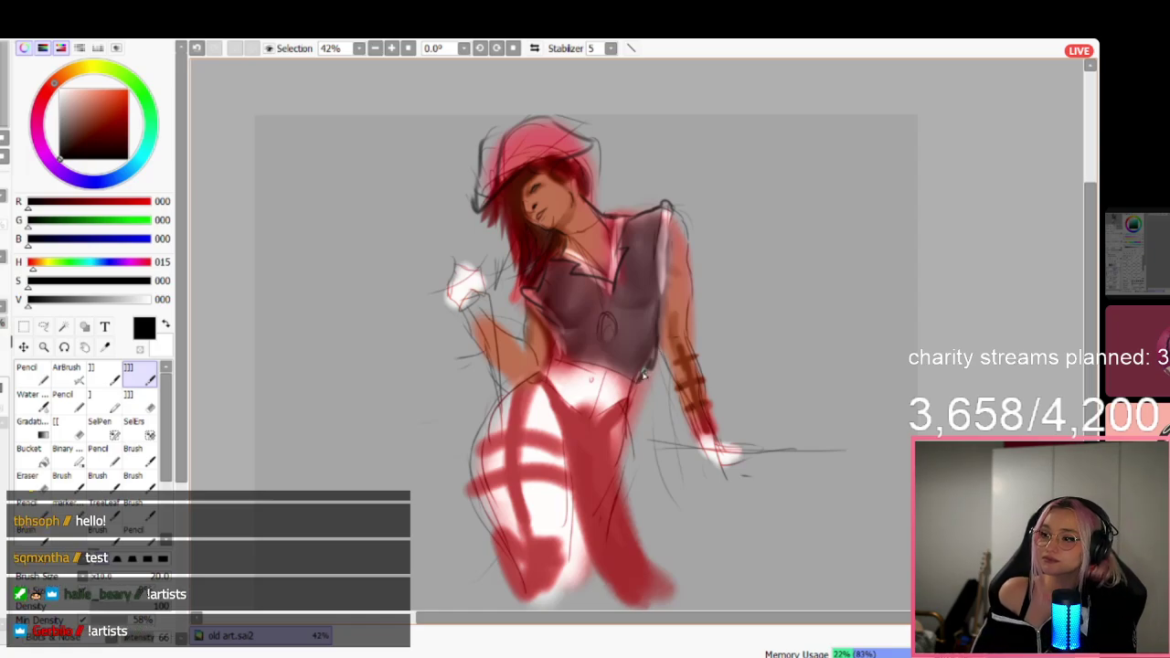
left_click_drag(650, 374, 637, 419)
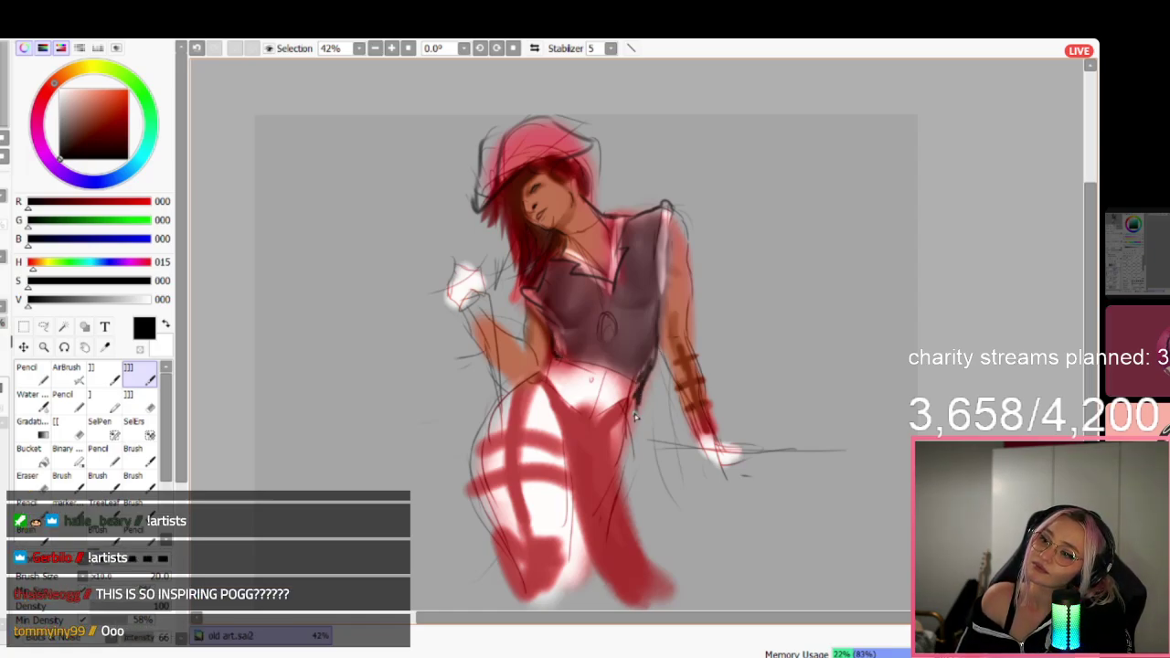
Select the figure's hat, head, torso and both arms down to the waistline with a polygonal lasso.
left_click(24, 327)
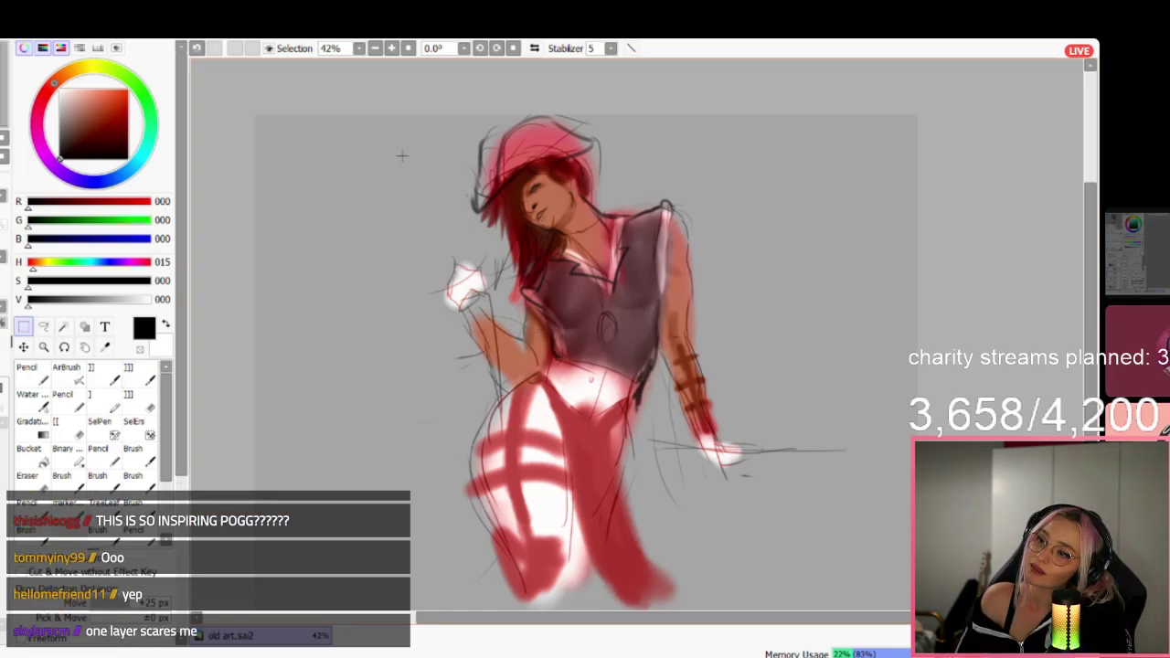
left_click_drag(375, 116, 729, 318)
mouse_move(428, 298)
left_mouse_down()
mouse_move(534, 359)
mouse_move(519, 356)
left_mouse_up()
left_click(43, 328)
mouse_move(567, 94)
left_mouse_down()
mouse_move(470, 120)
mouse_move(373, 212)
mouse_move(414, 420)
left_mouse_up()
mouse_move(522, 377)
left_mouse_down()
mouse_move(574, 353)
mouse_move(641, 394)
mouse_move(686, 489)
mouse_move(768, 526)
left_mouse_up()
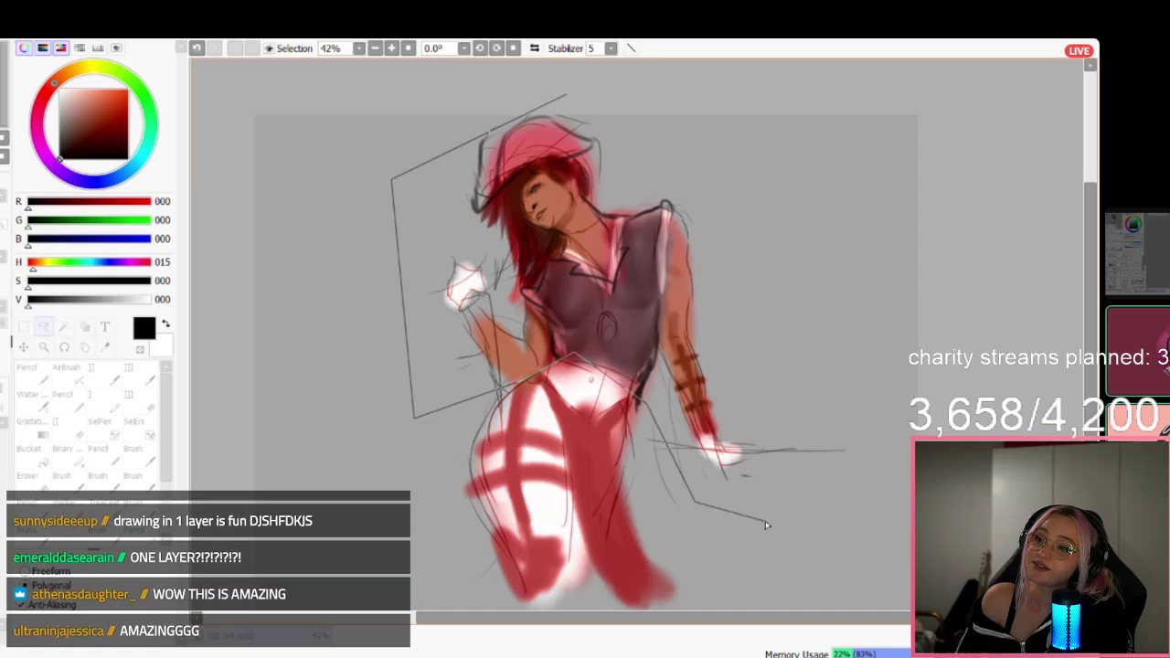
left_click_drag(750, 193, 565, 95)
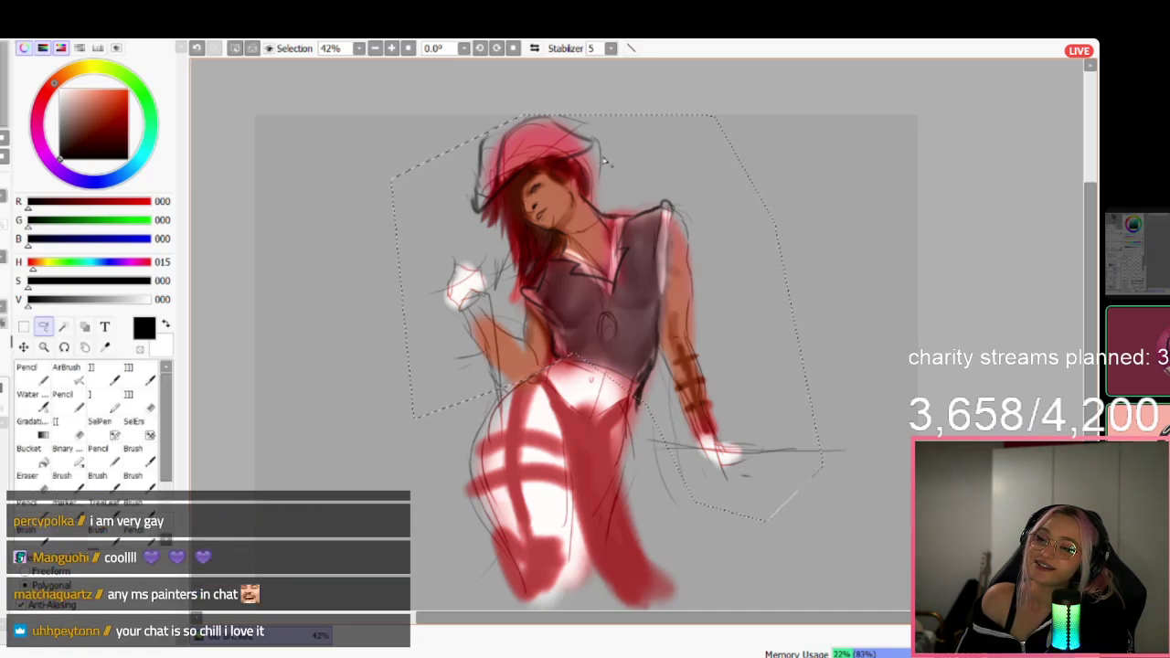
Free-transform the selected upper body, widening it and distorting its side edge so it sits over the hips.
key("ctrl+t")
left_click_drag(825, 303, 873, 301)
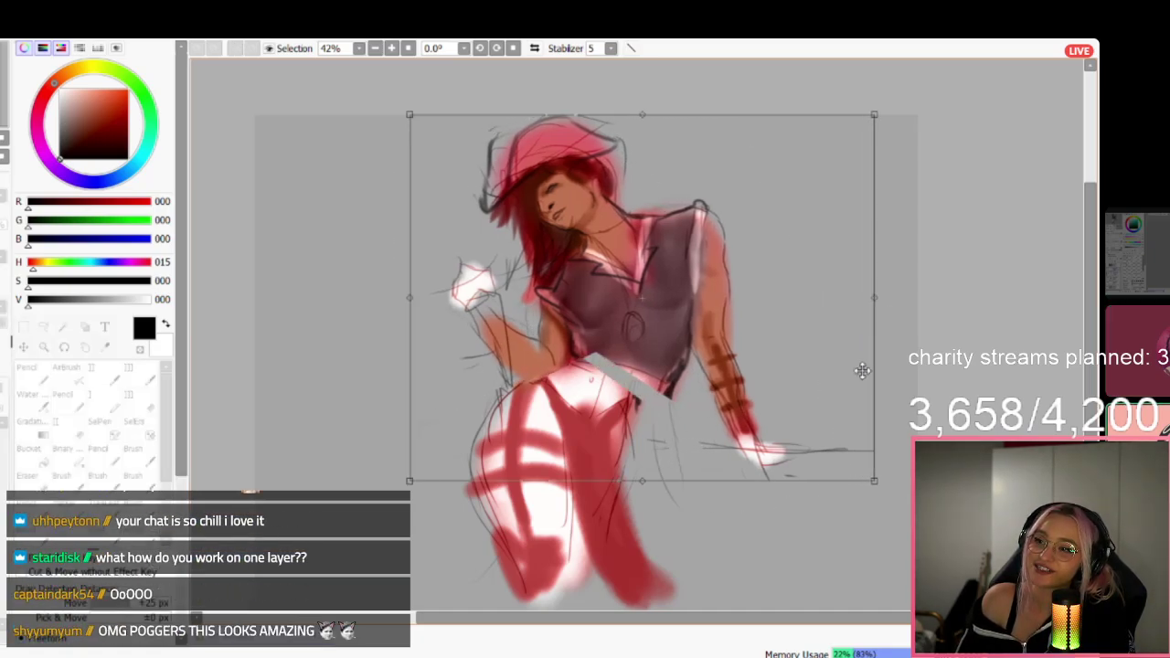
left_click_drag(883, 486, 832, 498)
left_click_drag(427, 308, 393, 305)
left_click_drag(656, 344, 661, 341)
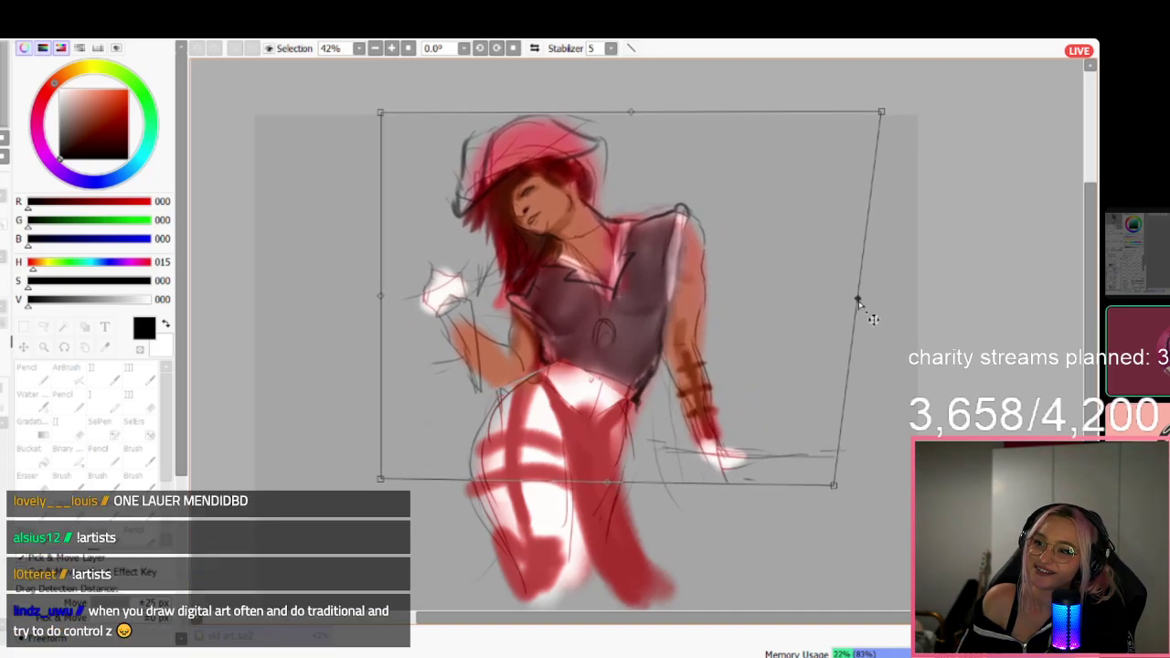
left_click_drag(859, 301, 865, 314)
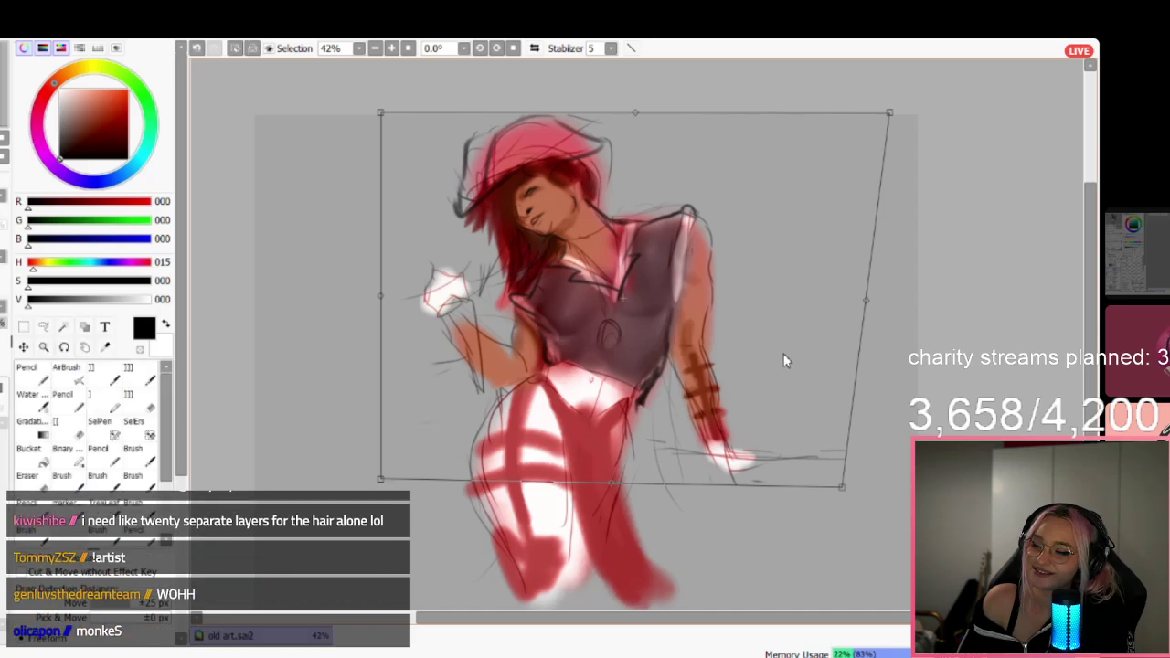
key("Return")
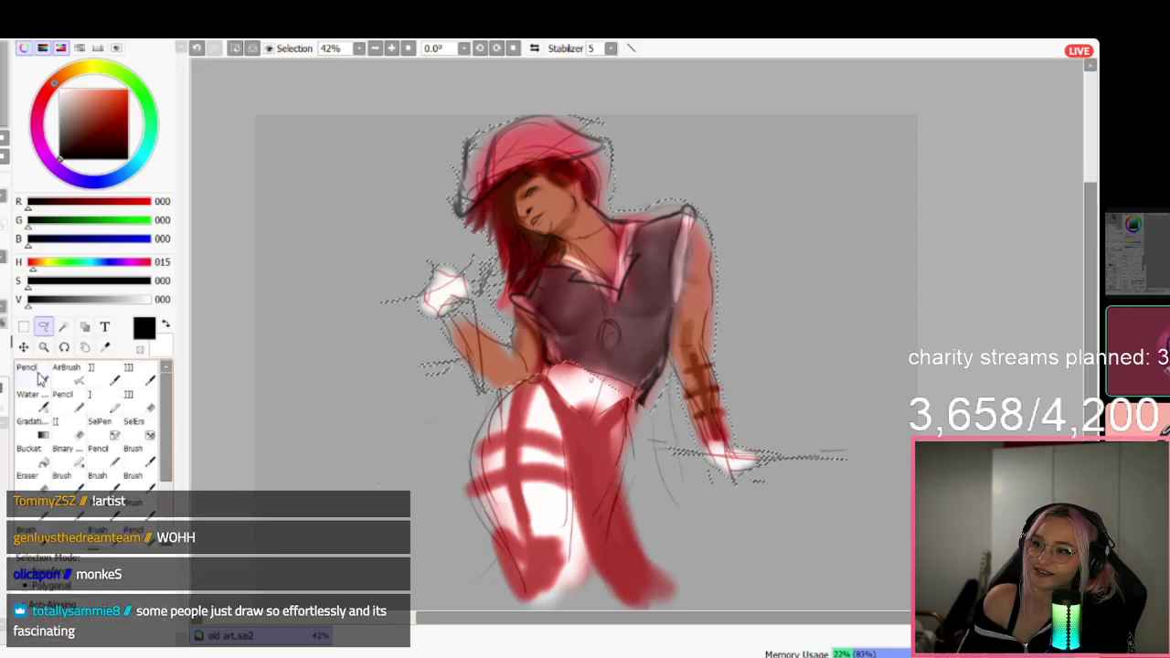
Select the whole canvas and thicken the black contour where the shirt hem meets the hip with the Pencil.
left_click(27, 367)
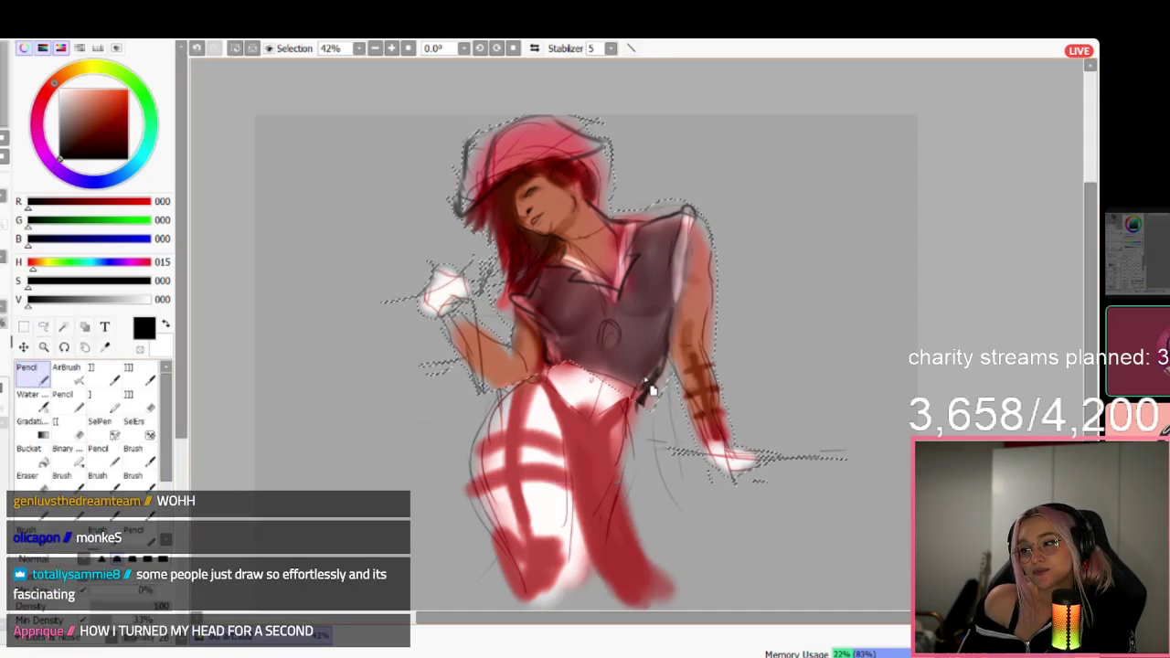
key("ctrl+a")
left_click_drag(650, 377, 628, 431)
right_click(633, 395)
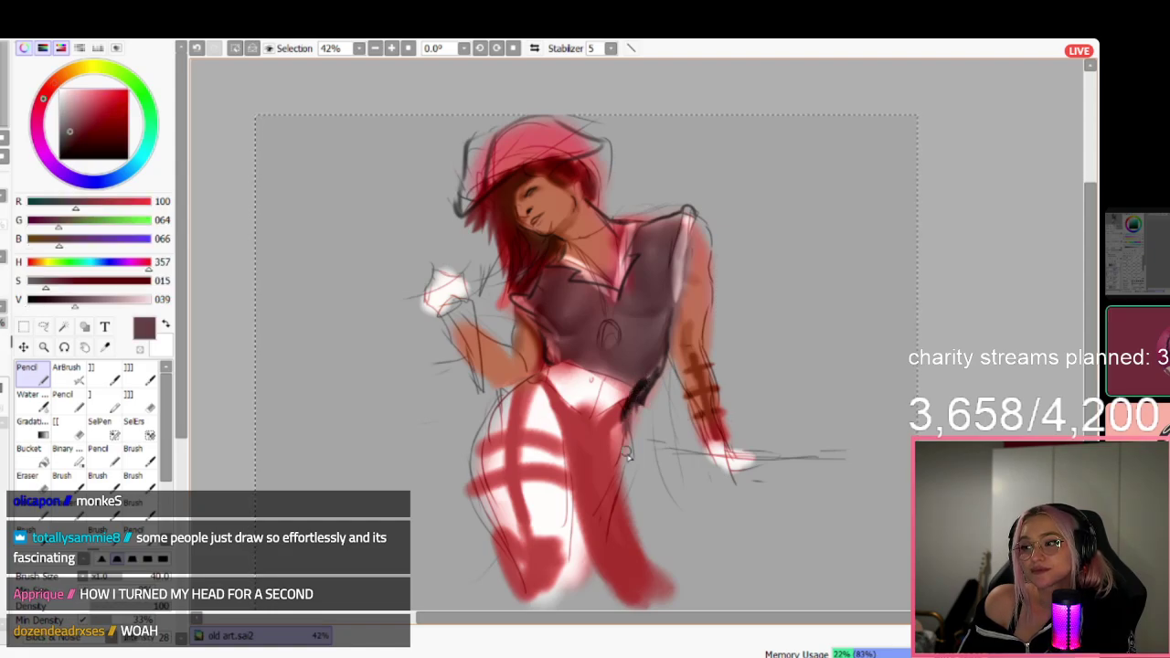
left_click_drag(541, 353, 464, 440)
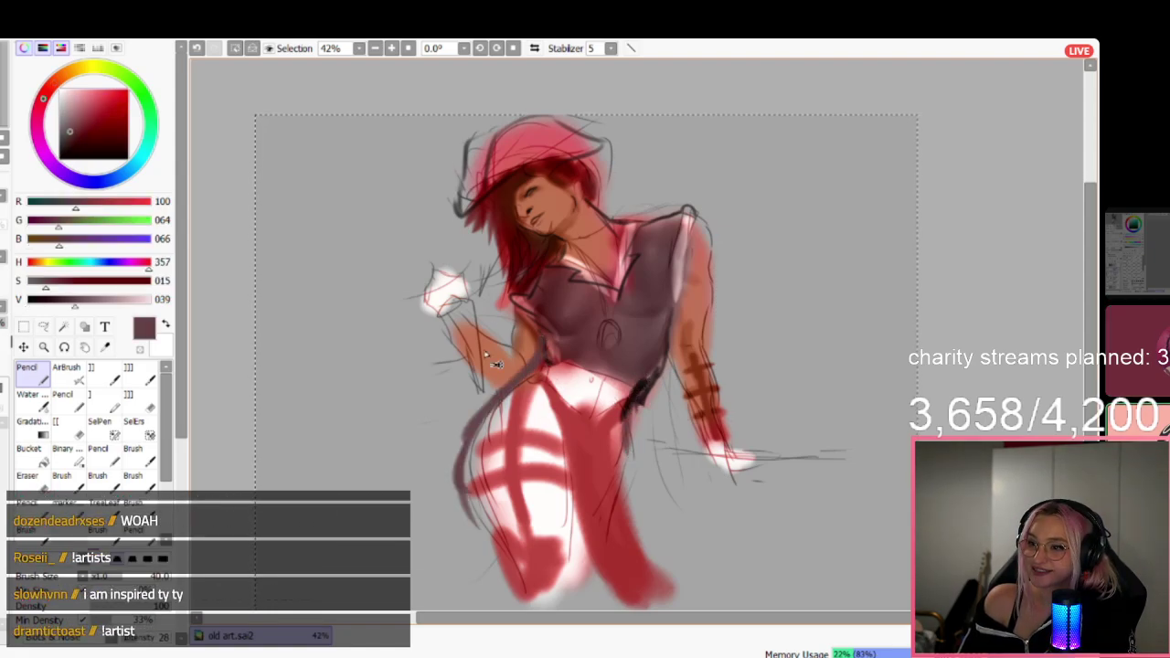
key("ctrl+z")
Outline the waistband, curved hip, both trouser edges and the shirt's side beside the leaning arm in near-black.
left_click(554, 368, "alt")
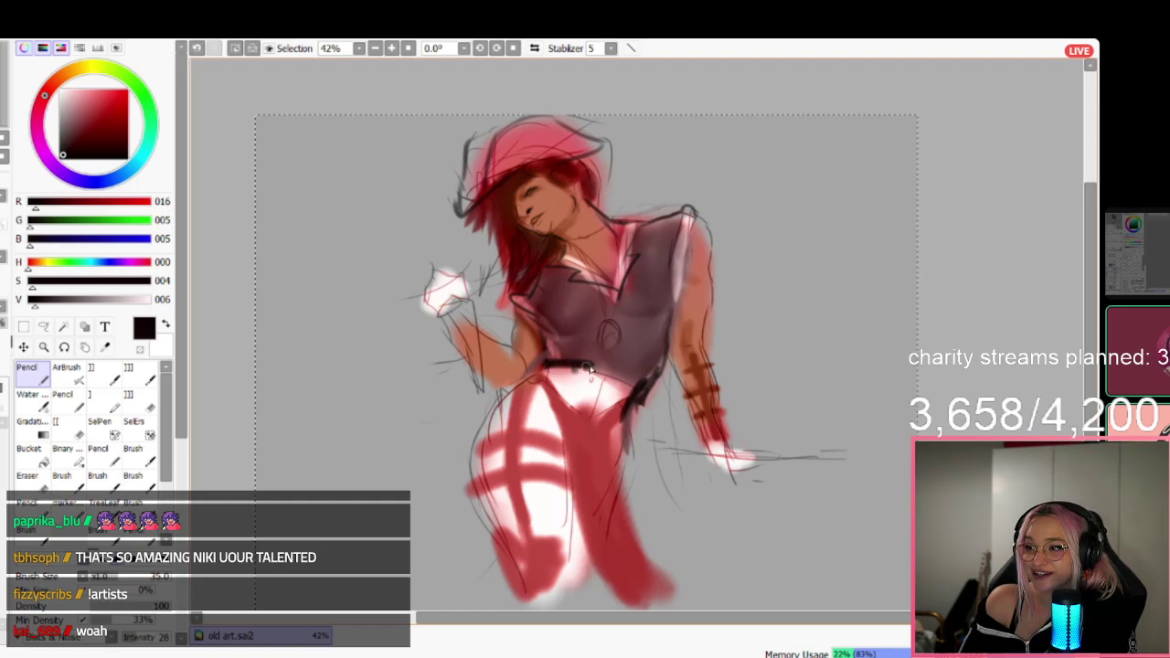
left_click_drag(539, 375, 506, 392)
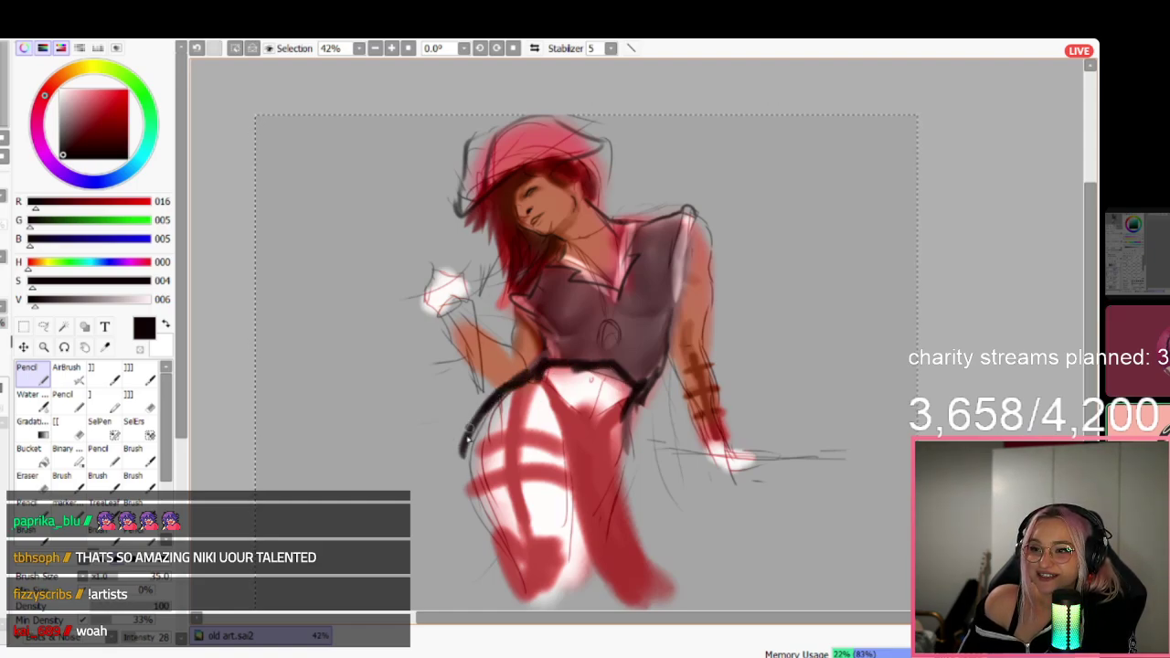
mouse_move(468, 435)
left_mouse_down()
mouse_move(457, 476)
mouse_move(494, 531)
left_mouse_up()
mouse_move(547, 382)
left_mouse_down()
mouse_move(578, 545)
mouse_move(617, 609)
left_mouse_up()
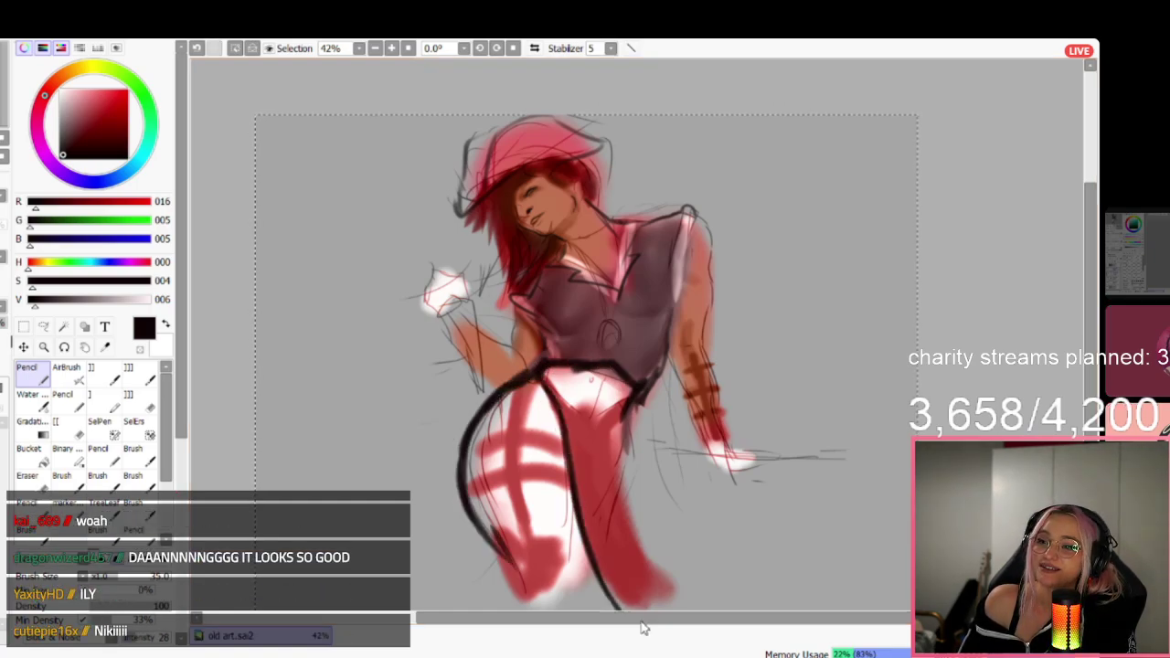
left_click_drag(608, 428, 664, 571)
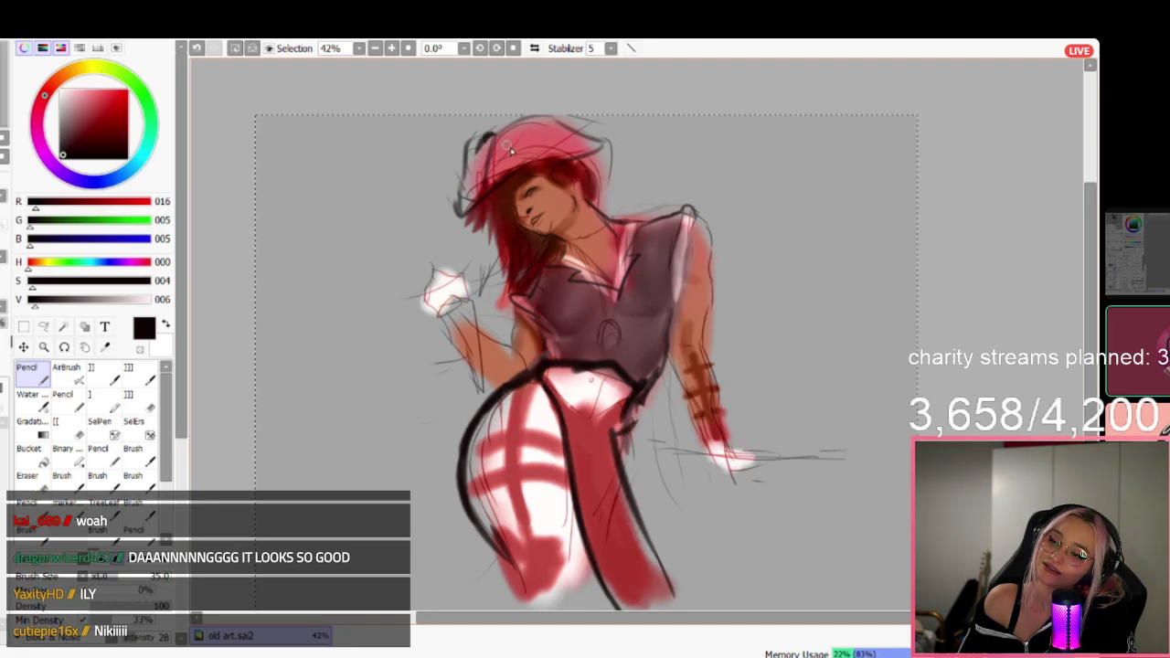
left_click_drag(676, 304, 685, 369)
Shade the red trouser leg with darker blending strokes and repaint the bare midriff area in white.
left_click(115, 382)
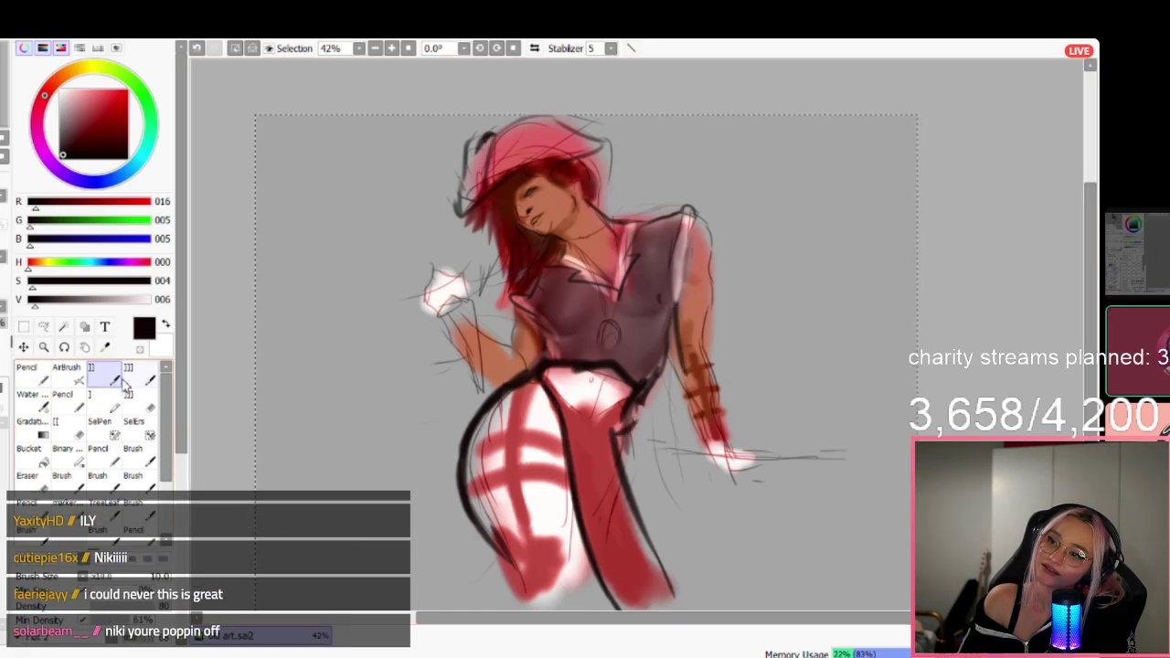
key("bracketright")
key("bracketright")
key("bracketright")
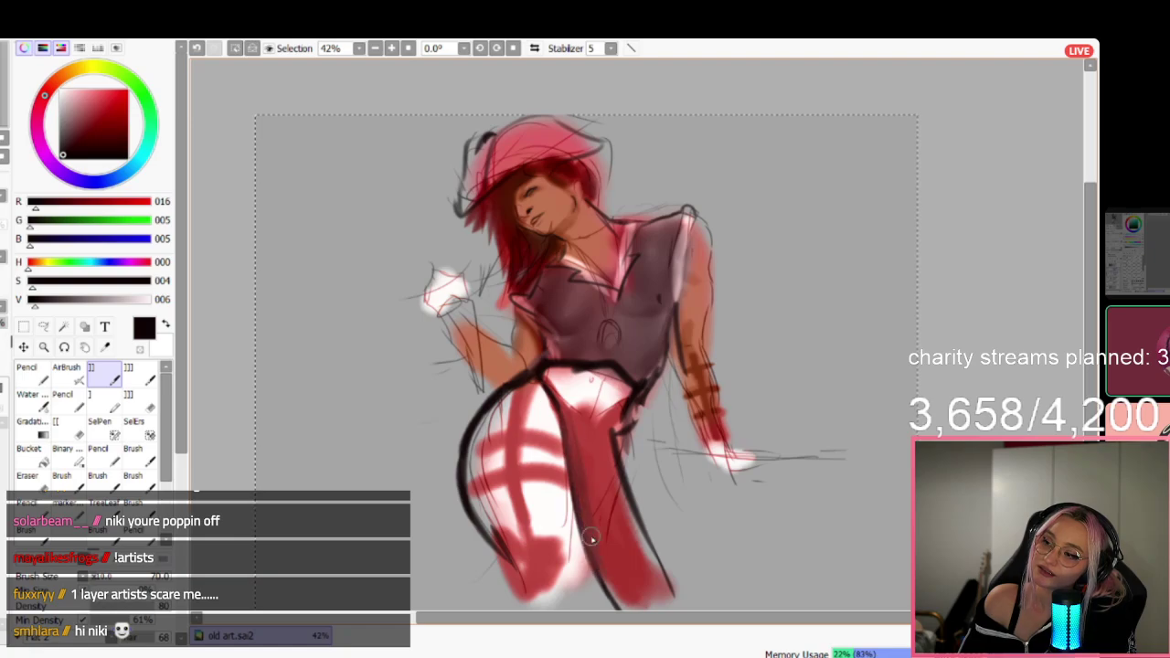
key("bracketleft")
key("bracketleft")
key("bracketleft")
key("bracketleft")
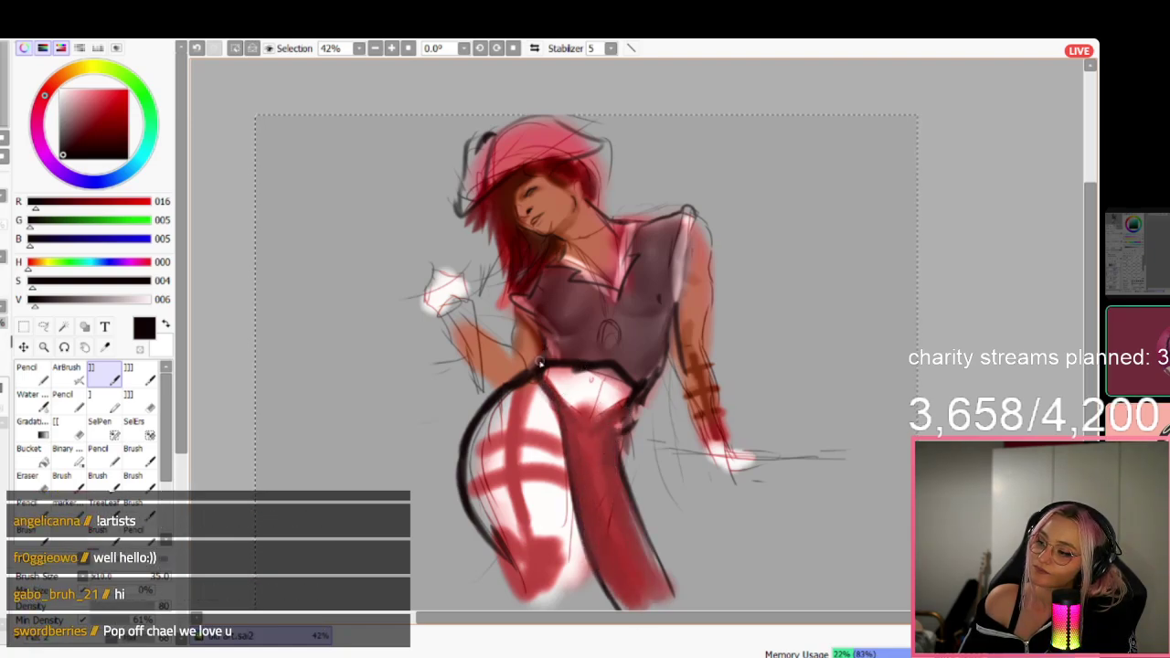
right_click(566, 383)
mouse_move(559, 382)
left_mouse_down()
mouse_move(607, 370)
mouse_move(627, 402)
mouse_move(593, 393)
mouse_move(562, 406)
mouse_move(557, 360)
mouse_move(577, 406)
mouse_move(607, 405)
left_mouse_up()
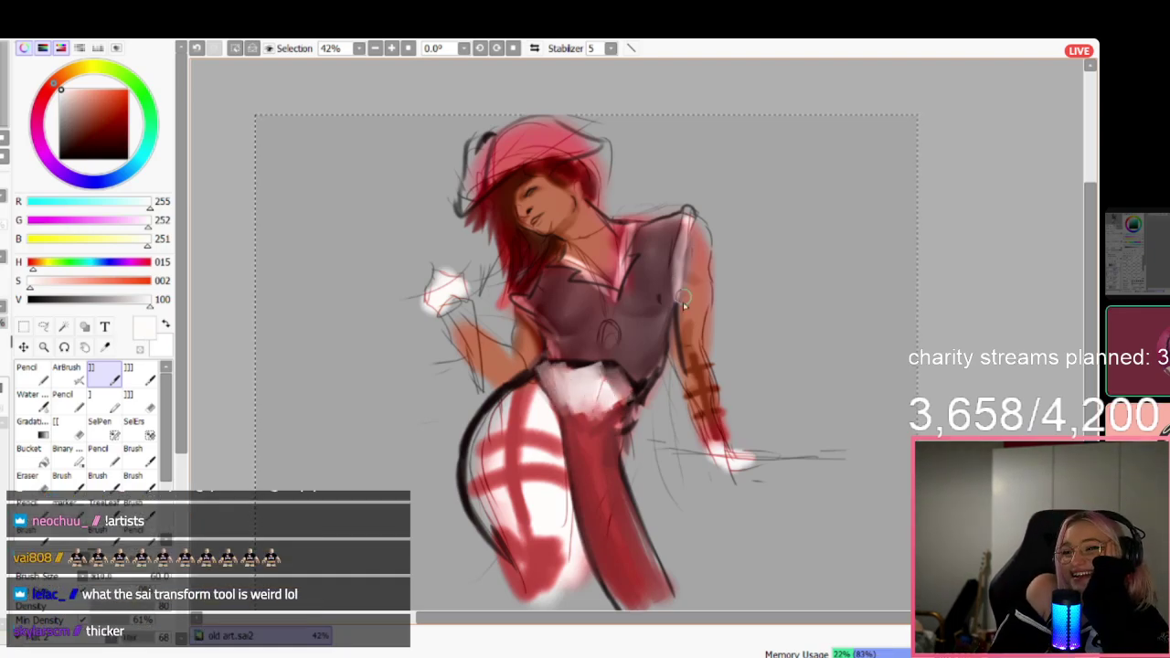
Blend brown into the hair around the face and repaint the hat in saturated red (203, 0, 3) at brush size 80.
left_click(563, 234, "alt")
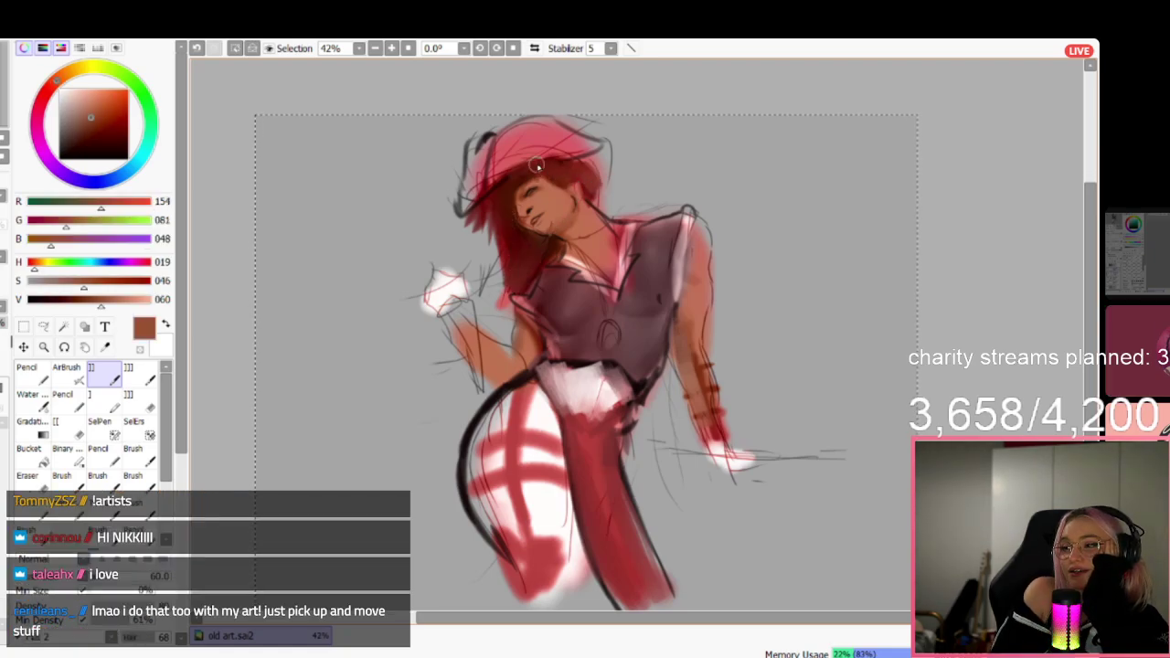
scroll(537, 166, "up", 2)
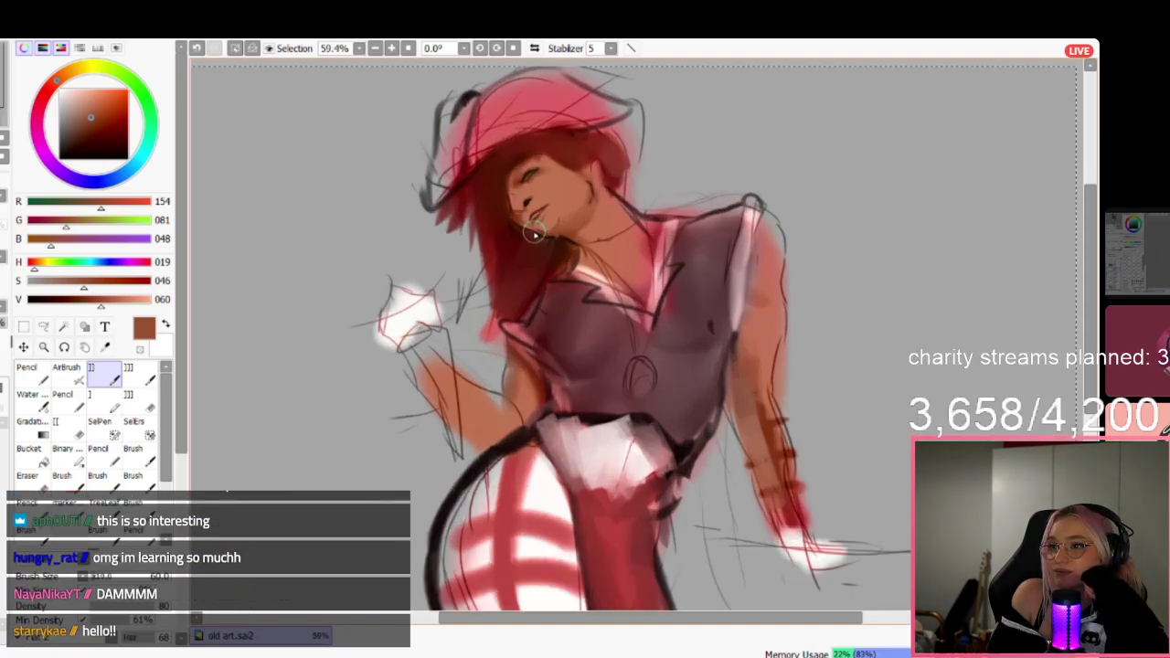
left_click(41, 103)
left_click(129, 103)
key("bracketright")
mouse_move(485, 111)
left_mouse_down()
mouse_move(471, 153)
mouse_move(463, 145)
mouse_move(501, 119)
mouse_move(587, 100)
mouse_move(608, 108)
mouse_move(562, 92)
mouse_move(488, 106)
mouse_move(479, 160)
left_mouse_up()
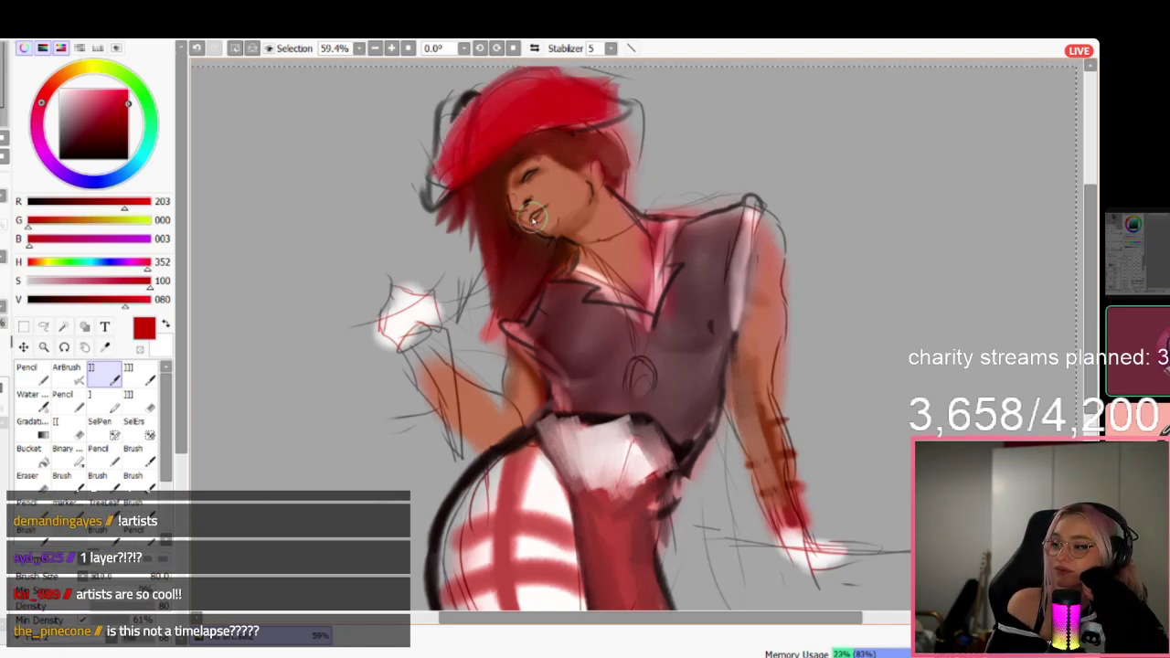
Hide the figure layer and cover the background with broad light grey (208, 208, 208) strokes using a very large brush.
scroll(552, 231, "down", 2)
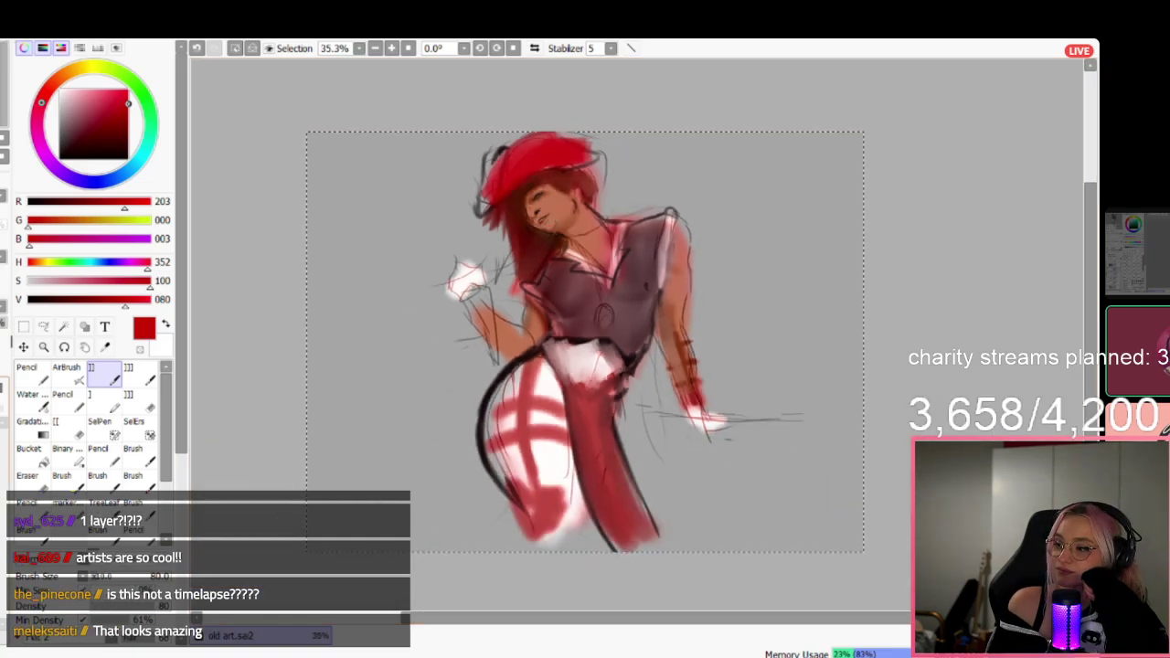
left_click(2, 410)
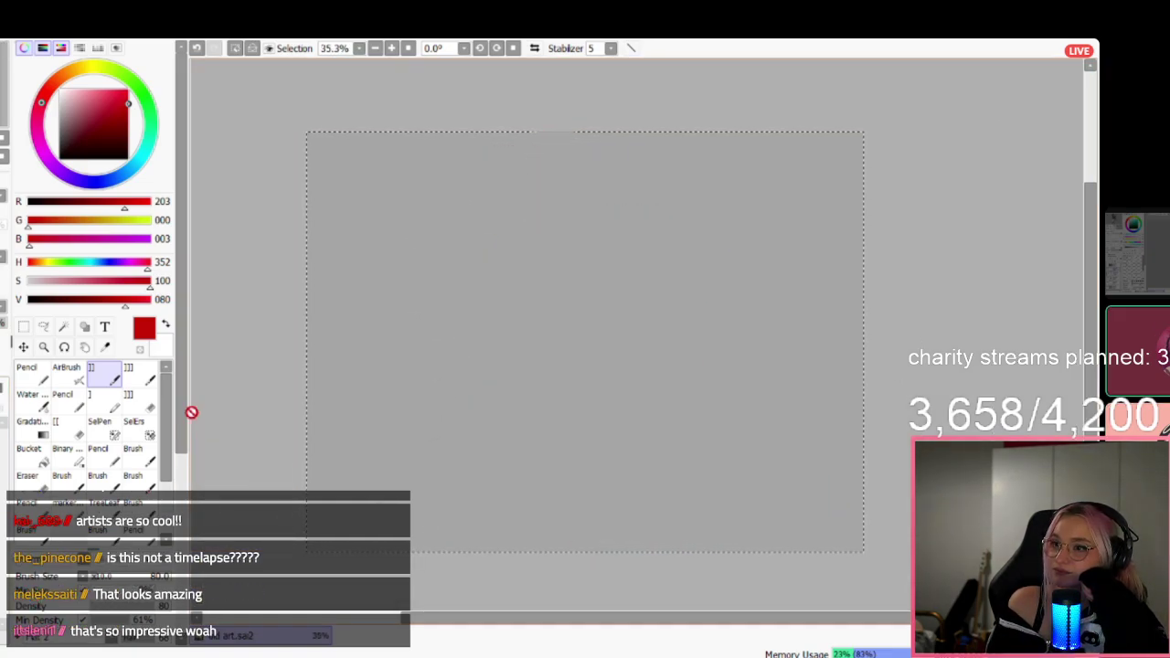
left_click_drag(61, 149, 59, 102)
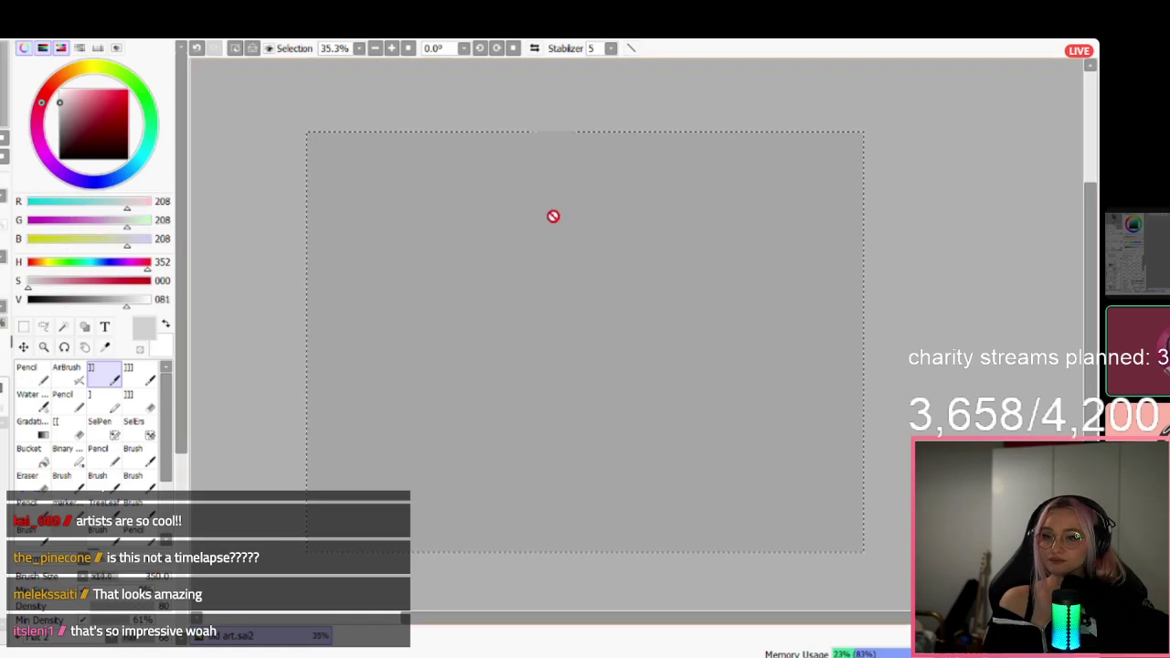
left_click(168, 577)
key("[")
key("[")
key("[")
key("[")
key("[")
key("[")
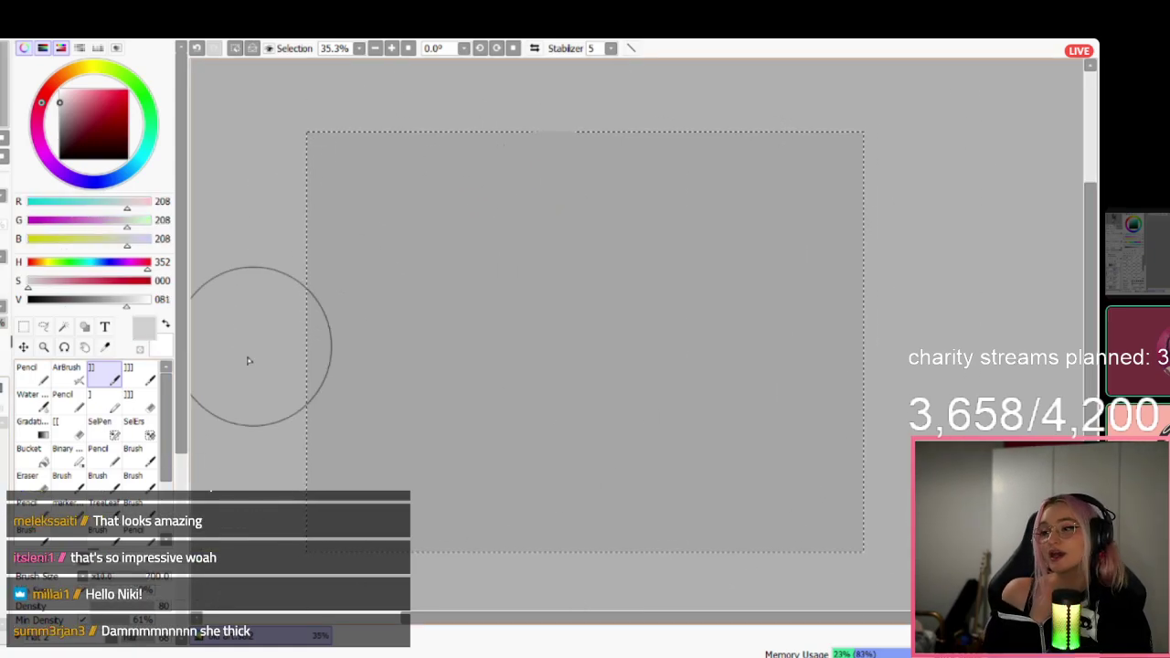
mouse_move(248, 360)
left_mouse_down()
mouse_move(686, 150)
mouse_move(835, 180)
mouse_move(653, 533)
mouse_move(836, 475)
left_mouse_up()
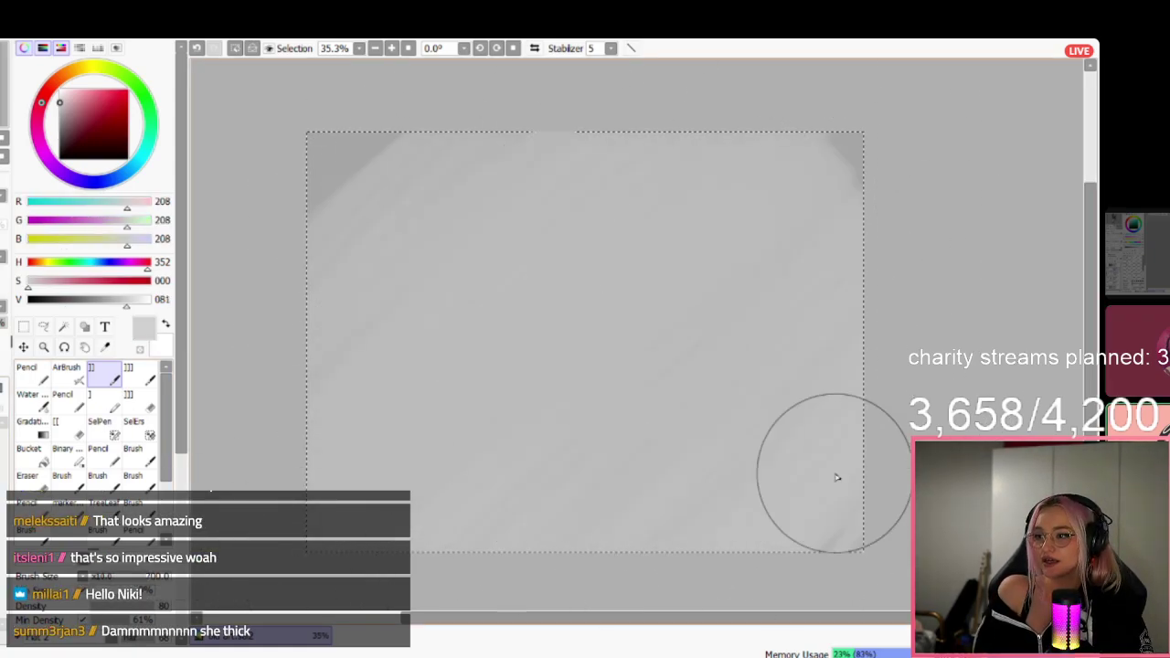
left_click_drag(424, 180, 312, 196)
Paint loose crossing strokes over the grey background in dark red (110, 0, 9) at brush size 100.
left_click_drag(95, 119, 97, 129)
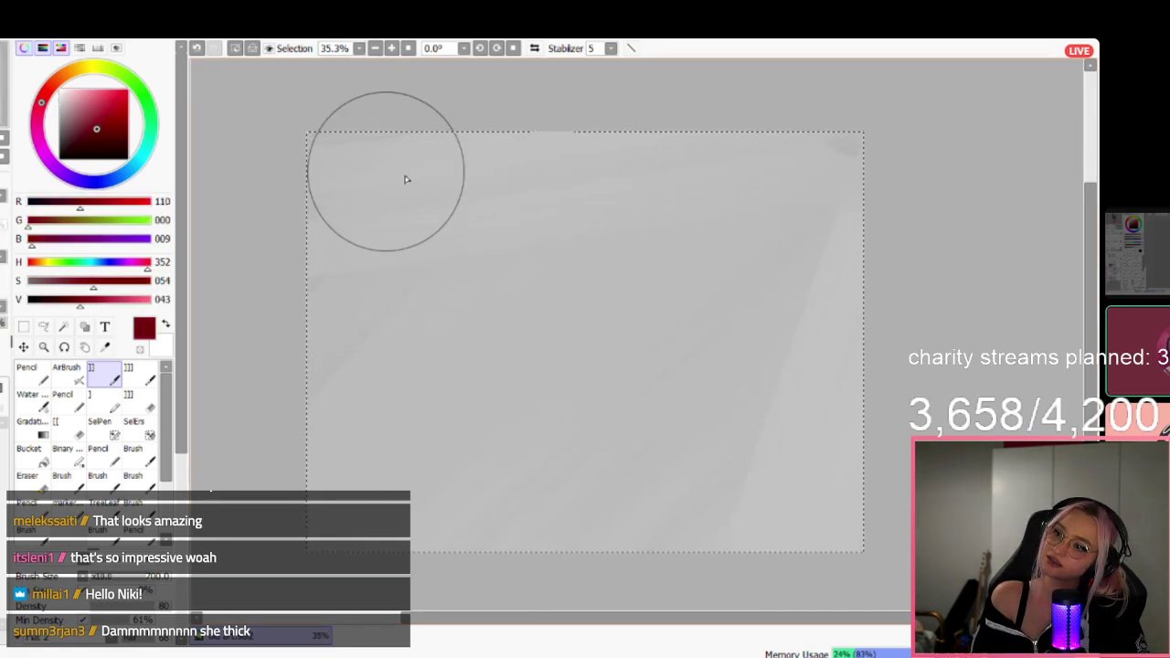
key("[")
key("[")
key("[")
key("[")
key("bracketleft")
key("bracketleft")
key("bracketleft")
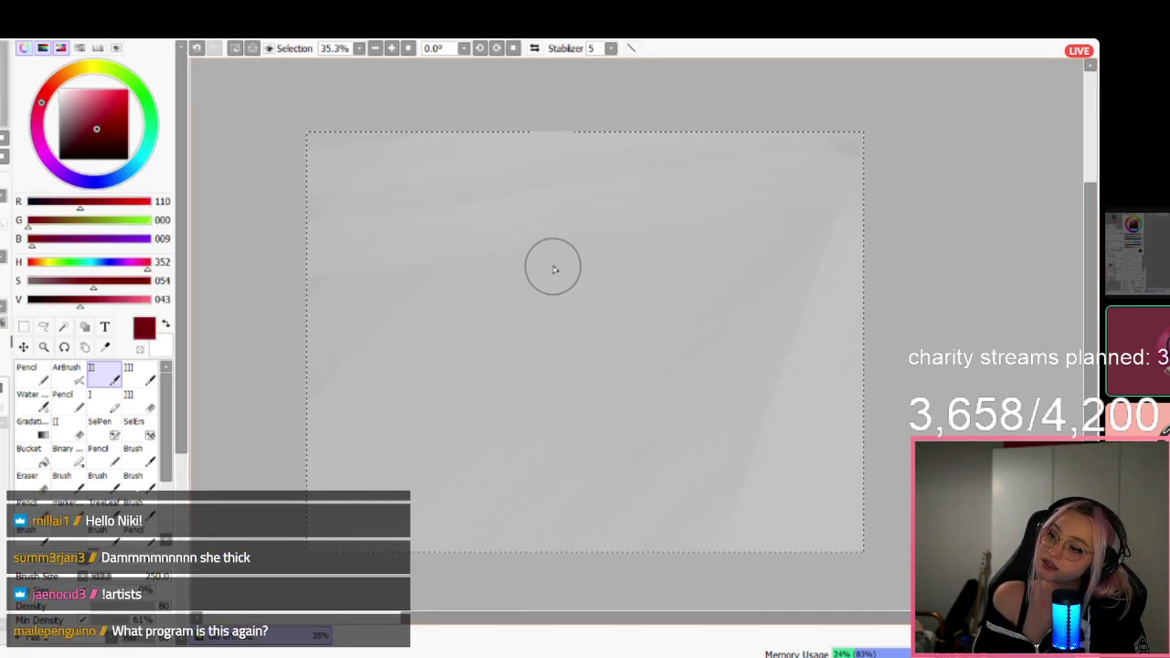
key("bracketleft")
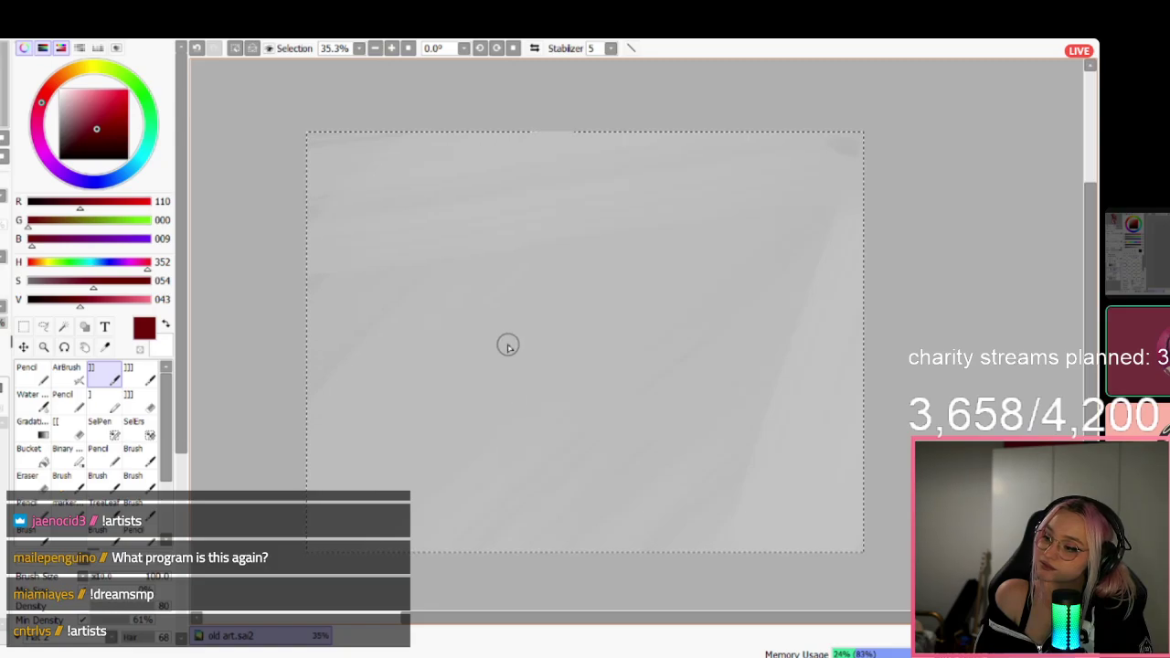
left_click_drag(474, 448, 629, 186)
mouse_move(366, 420)
left_mouse_down()
mouse_move(783, 248)
mouse_move(750, 544)
left_mouse_up()
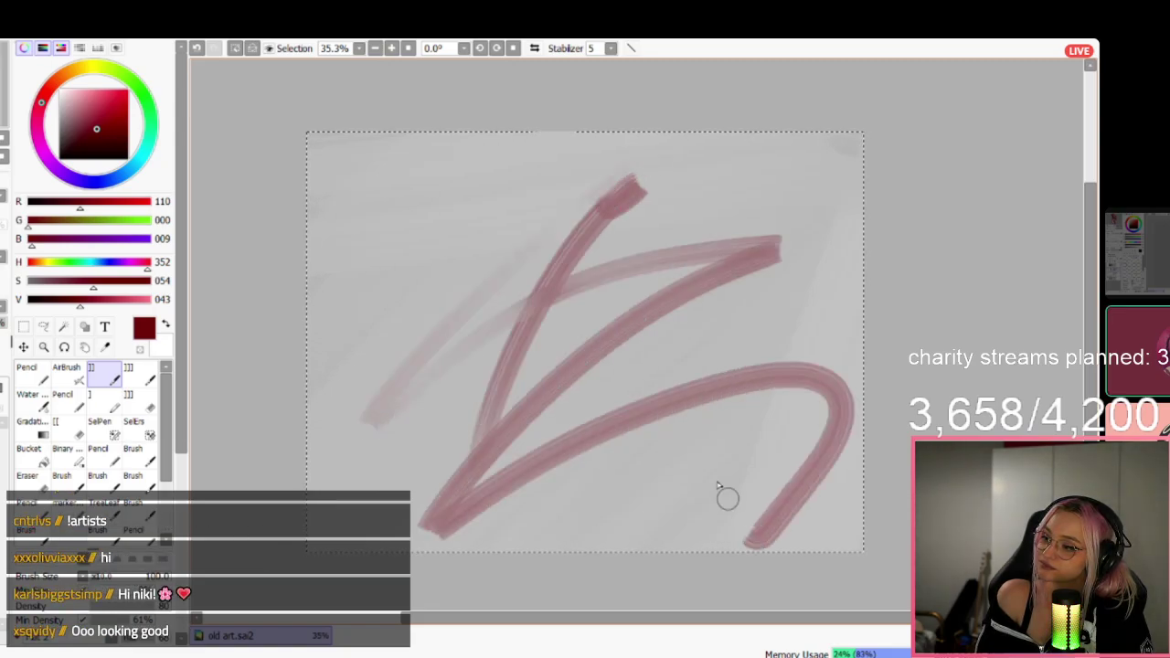
left_click_drag(489, 137, 763, 546)
left_click_drag(403, 137, 346, 366)
left_click_drag(782, 135, 412, 402)
left_click_drag(764, 217, 638, 446)
left_click_drag(823, 215, 772, 549)
left_click_drag(658, 407, 670, 475)
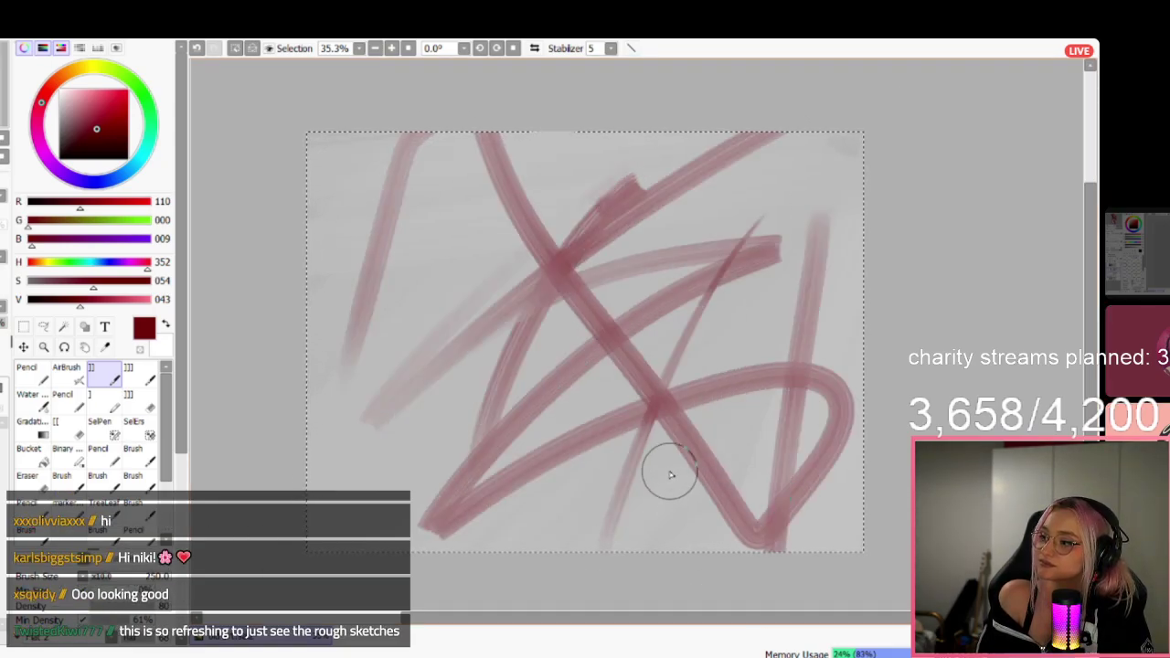
Sweep a broad diagonal band of dark red across the background at brush size 800.
key("bracketright")
key("bracketright")
key("bracketright")
key("bracketright")
key("bracketright")
key("bracketright")
key("bracketright")
key("bracketright")
mouse_move(597, 304)
left_mouse_down()
mouse_move(522, 481)
mouse_move(624, 392)
left_mouse_up()
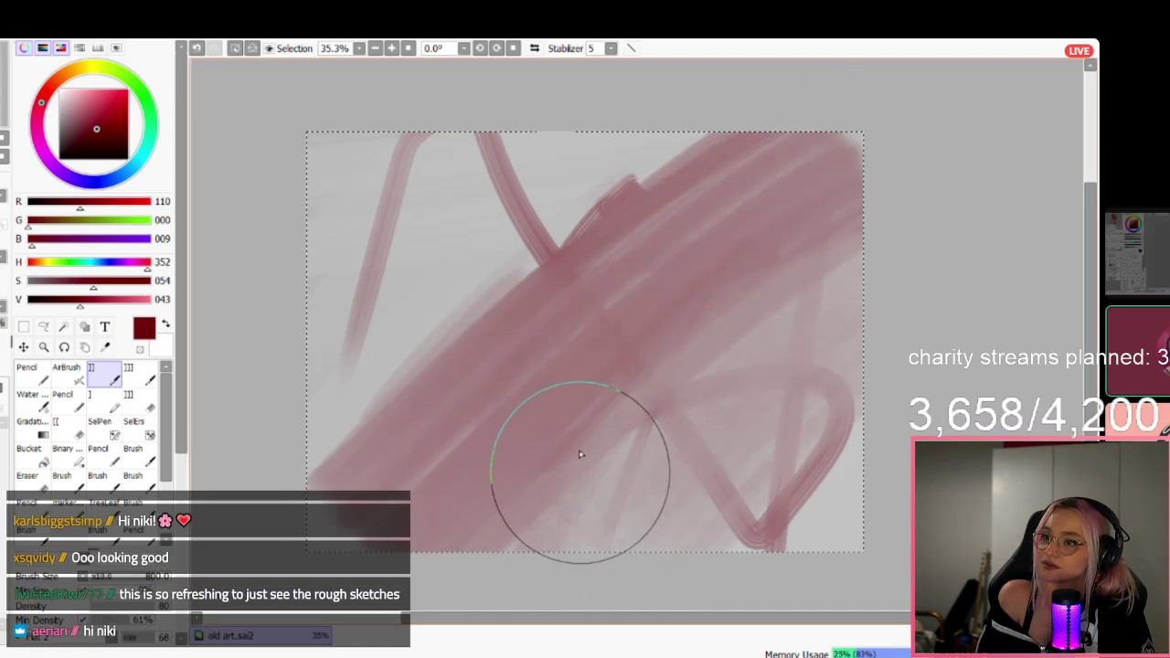
Blend teal (0, 157, 172) over the background, strongest in the canvas's upper-left area.
left_click(141, 157)
left_click(120, 112)
mouse_move(438, 229)
left_mouse_down()
mouse_move(334, 447)
mouse_move(645, 160)
mouse_move(418, 496)
mouse_move(721, 557)
mouse_move(737, 520)
mouse_move(530, 384)
left_mouse_up()
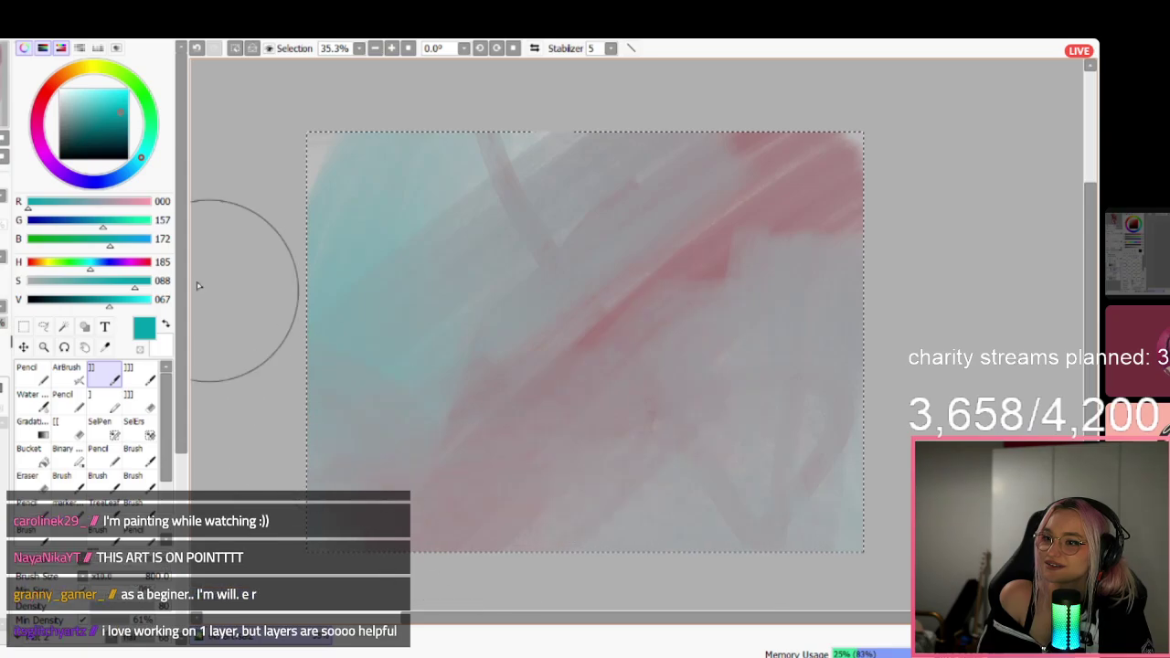
Darken and mute the teal area of the background with very dark teal (4, 23, 25) at brush size 450.
left_click(58, 88)
left_click(64, 152)
key("bracketleft")
key("bracketleft")
key("bracketleft")
key("bracketleft")
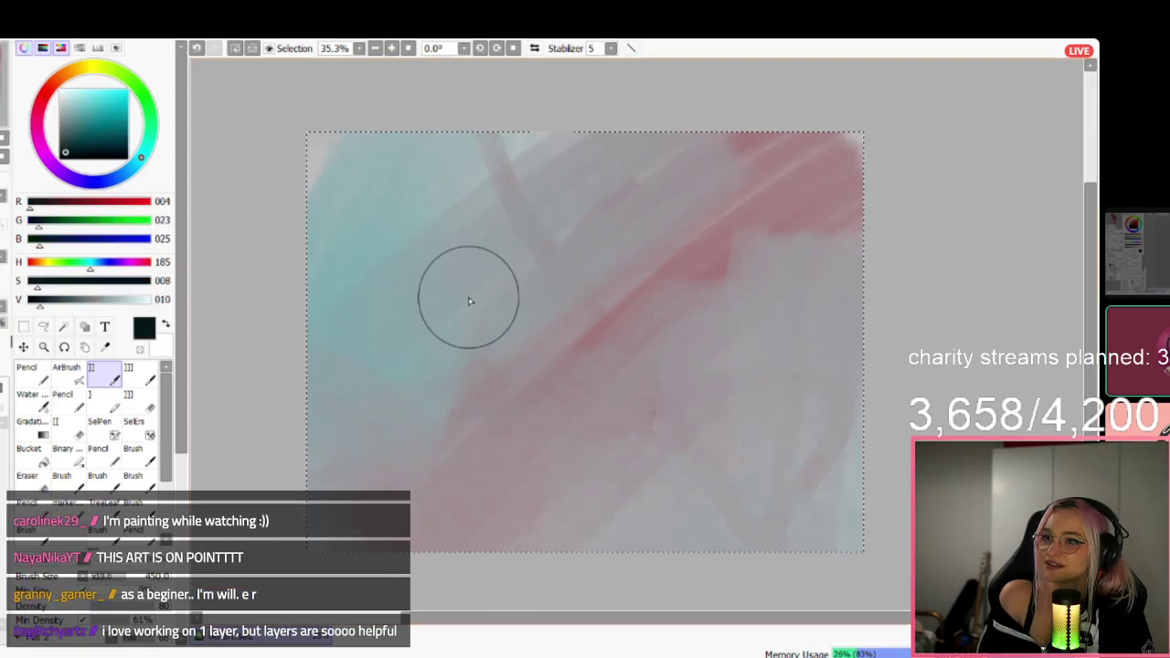
mouse_move(469, 300)
left_mouse_down()
mouse_move(404, 334)
mouse_move(373, 368)
mouse_move(467, 182)
mouse_move(650, 97)
mouse_move(493, 268)
mouse_move(358, 203)
mouse_move(317, 140)
left_mouse_up()
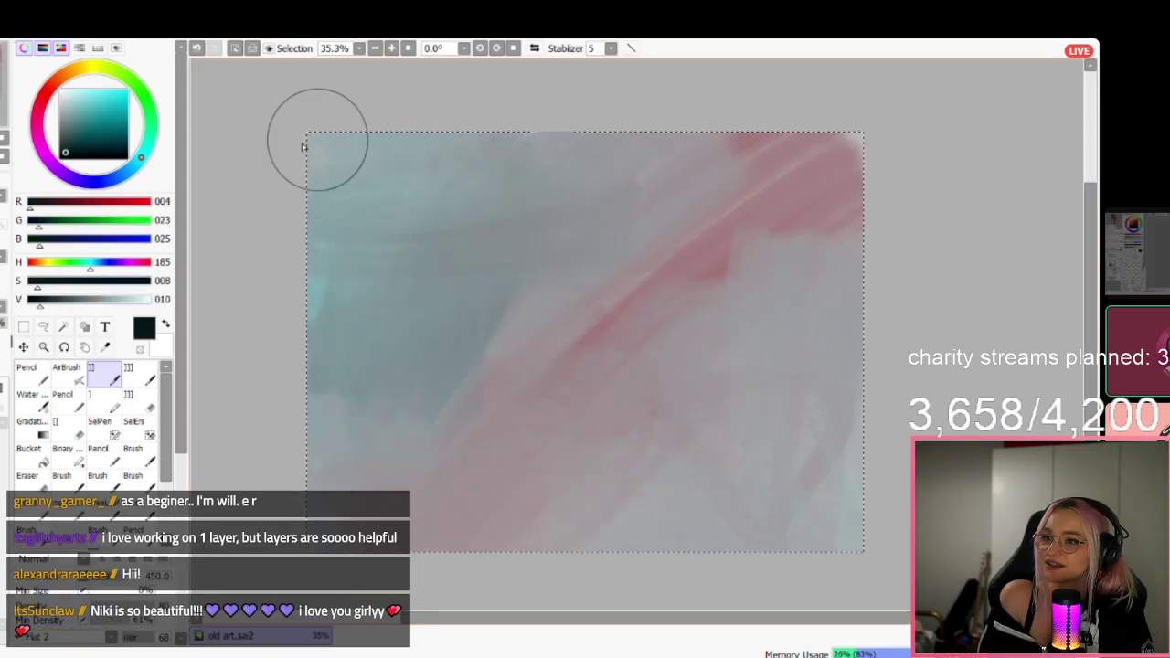
Mute the diagonal red background band with very dark teal (4, 23, 25), then bring back the figure with brush size 14.
left_click_drag(612, 241, 664, 243)
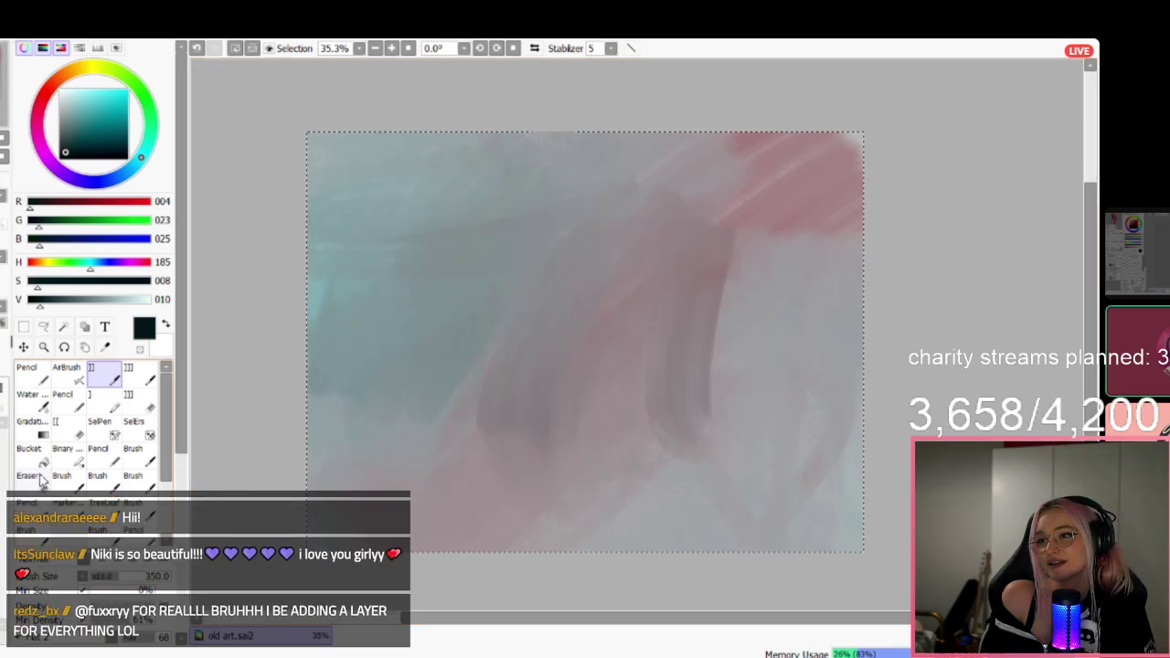
left_click(3, 471)
key("bracketleft")
key("bracketleft")
key("bracketleft")
key("bracketleft")
key("bracketleft")
key("bracketleft")
key("bracketleft")
key("bracketleft")
key("bracketleft")
key("bracketleft")
key("bracketleft")
key("bracketleft")
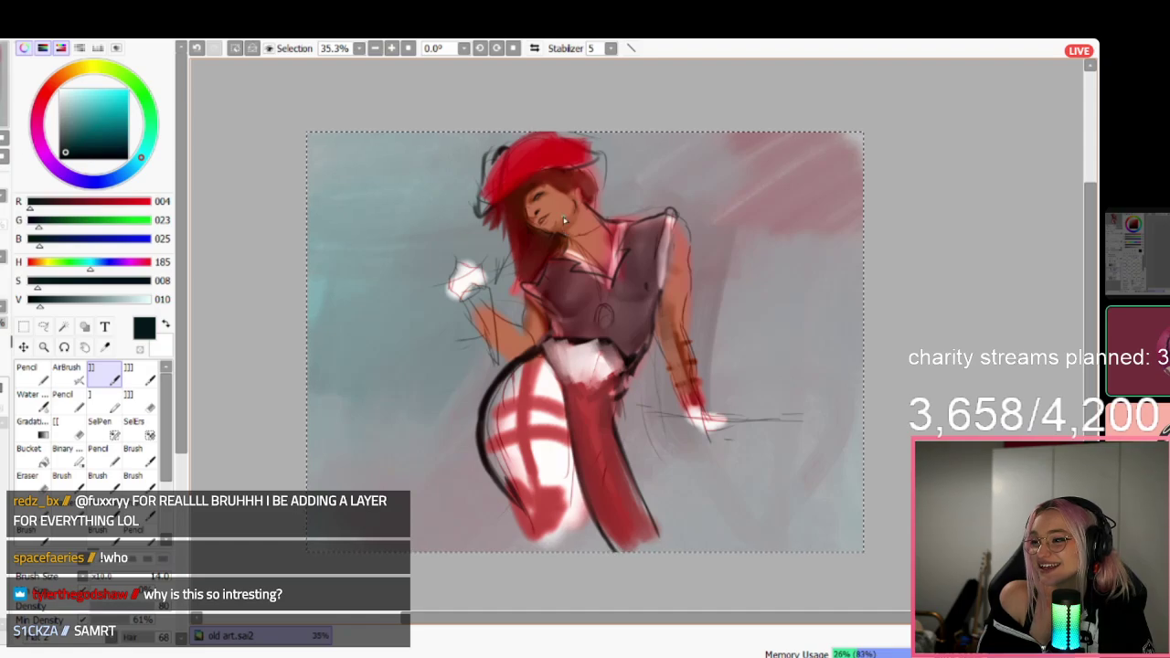
Erase the stray red paint around the hair, beside the neck and above the shoulder with a size 30 eraser.
scroll(599, 285, "up", 3)
scroll(578, 185, "down", 3)
scroll(522, 114, "up", 4)
key("bracketright")
key("bracketright")
key("bracketright")
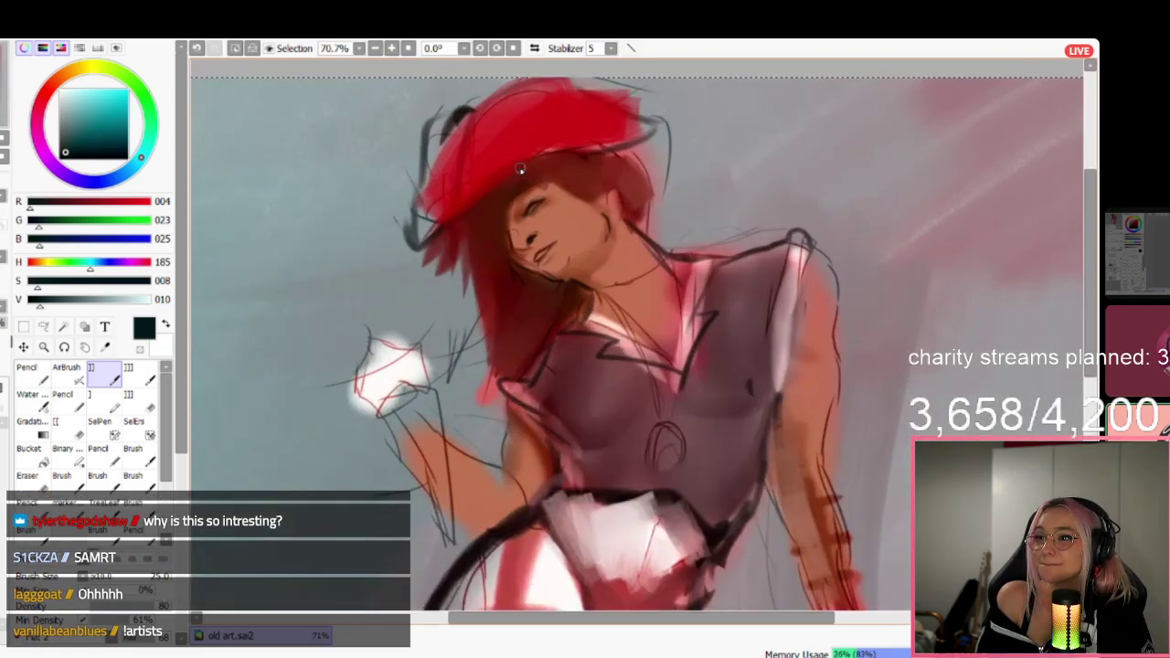
right_click(483, 240)
left_click(145, 398)
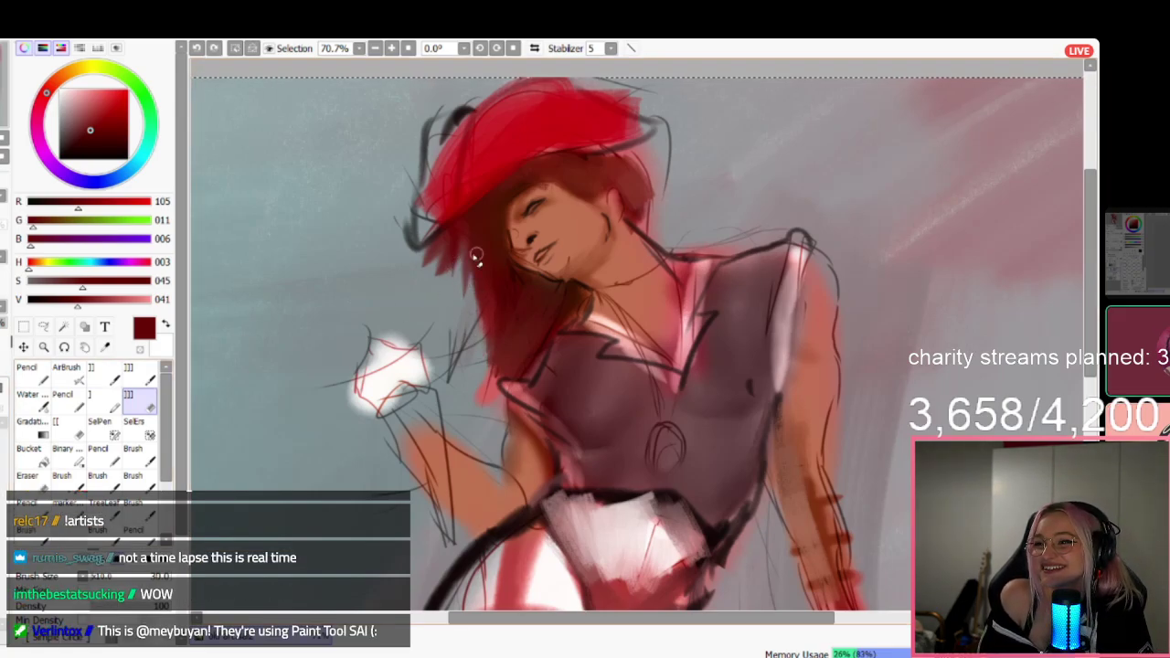
left_click_drag(456, 245, 493, 334)
left_click_drag(472, 349, 465, 397)
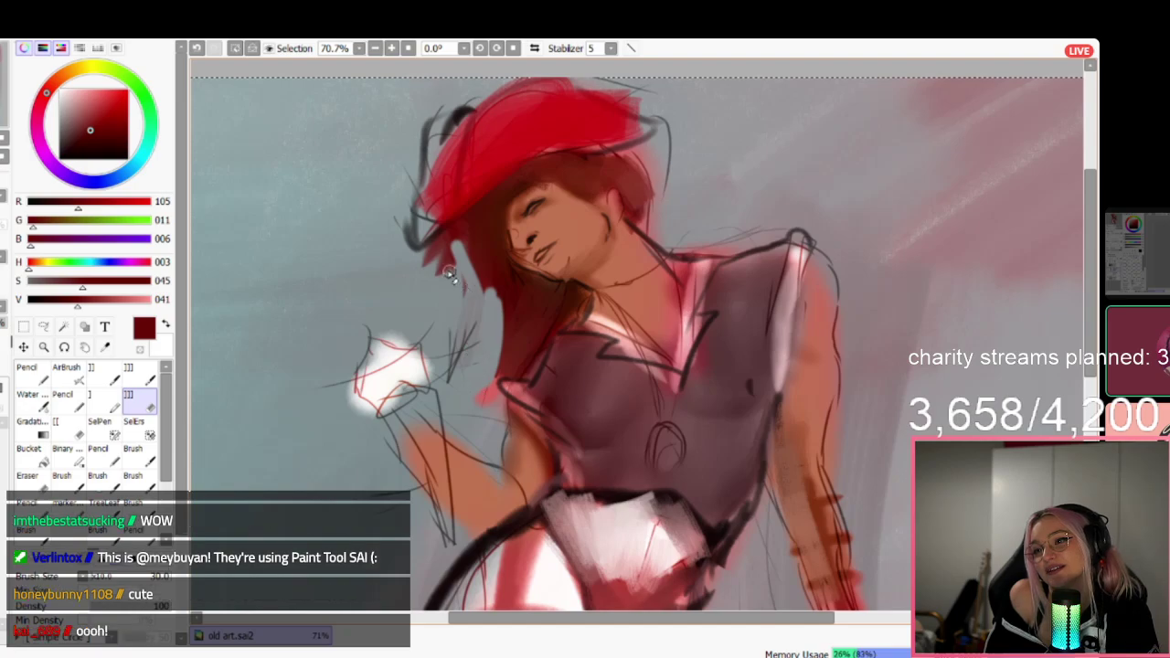
mouse_move(450, 273)
left_mouse_down()
mouse_move(459, 256)
mouse_move(439, 245)
left_mouse_up()
mouse_move(638, 216)
left_mouse_down()
mouse_move(672, 248)
mouse_move(719, 237)
mouse_move(689, 248)
mouse_move(723, 252)
mouse_move(766, 236)
mouse_move(731, 236)
mouse_move(779, 242)
mouse_move(797, 230)
mouse_move(824, 259)
left_mouse_up()
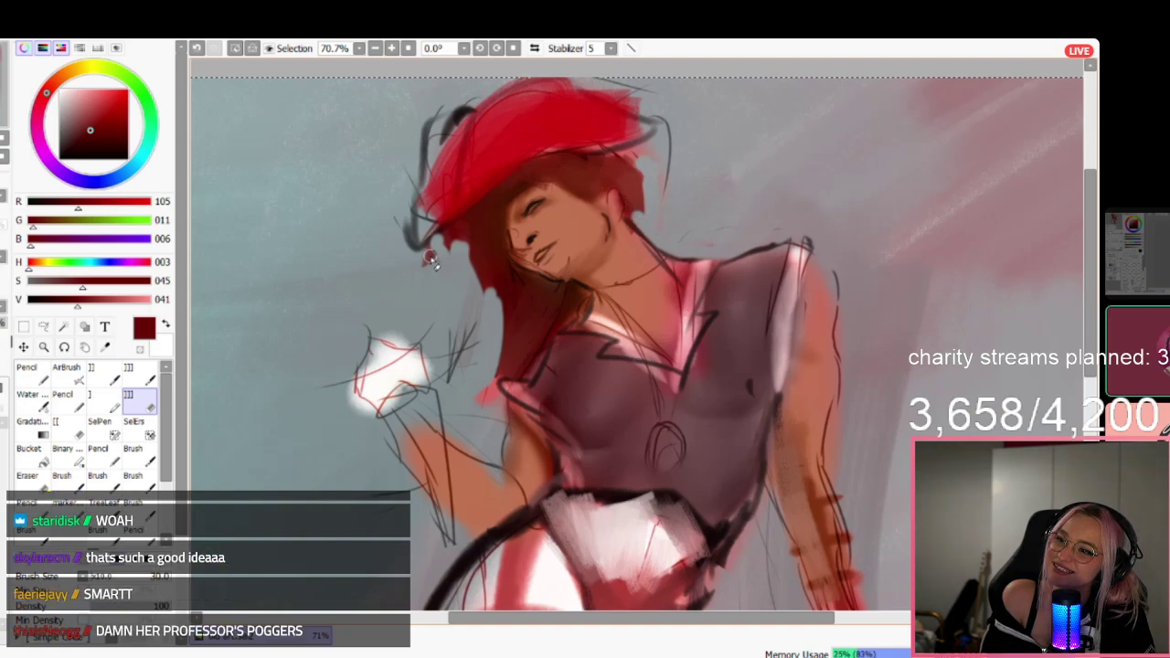
scroll(219, 286, "down", 4)
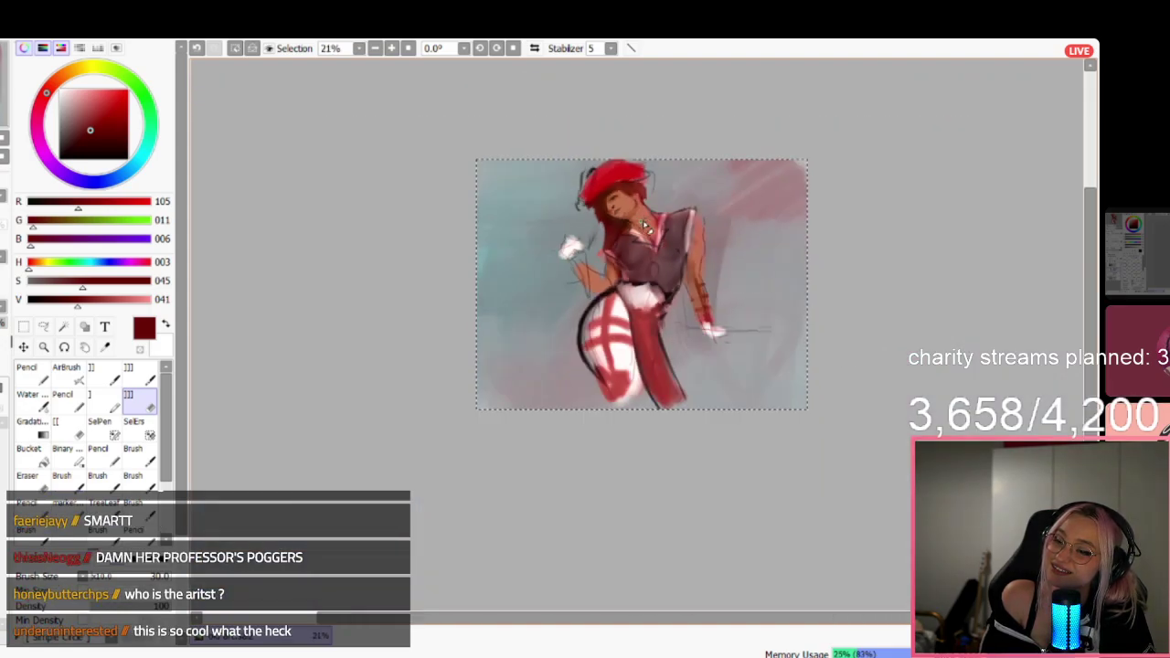
Blend pink (238, 127, 122) and sampled skin brown (195, 113, 82) into the ear, neck and cheek with the water brush.
scroll(629, 178, "up", 5)
left_click(33, 373)
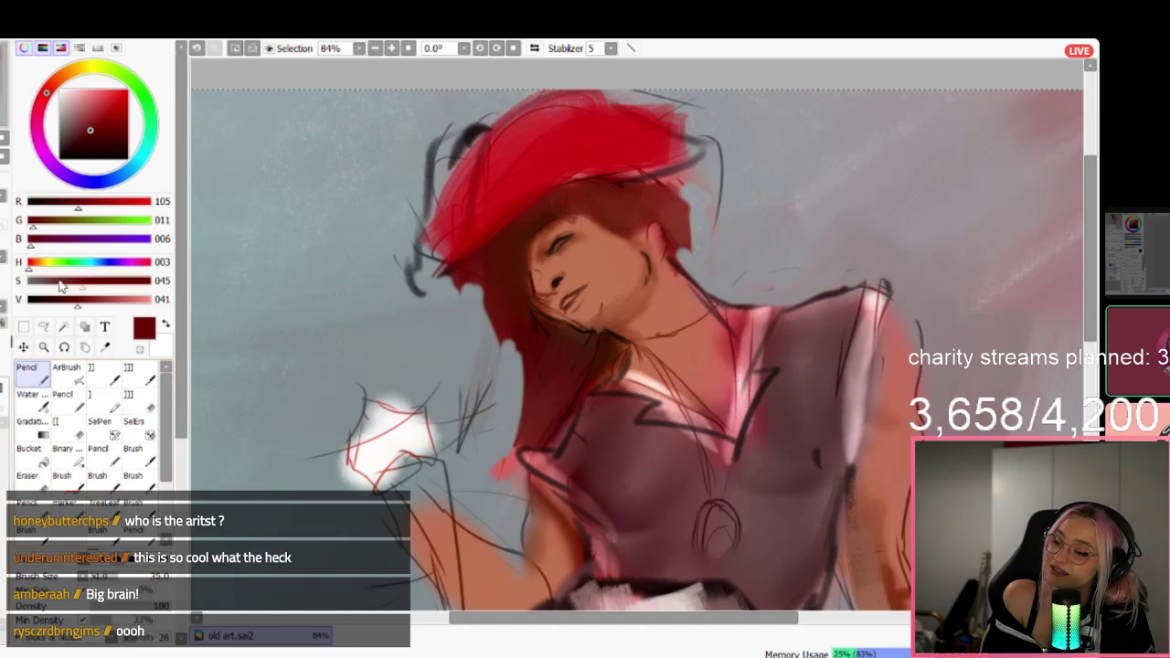
left_click(92, 95)
left_click(32, 400)
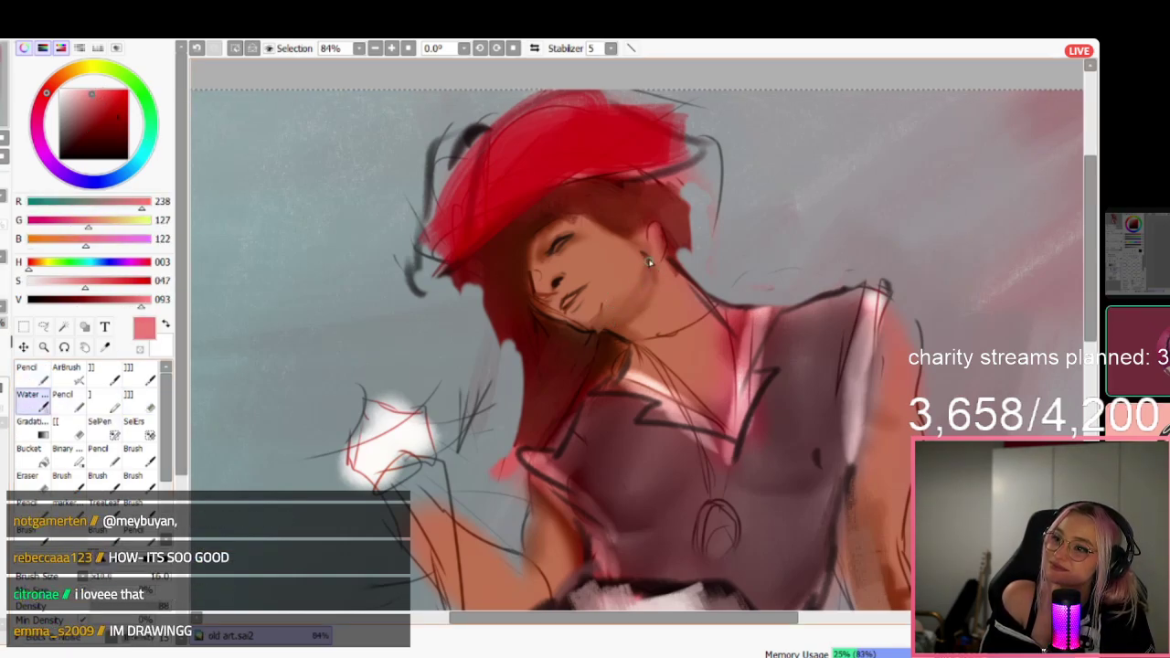
left_click(667, 295, "alt")
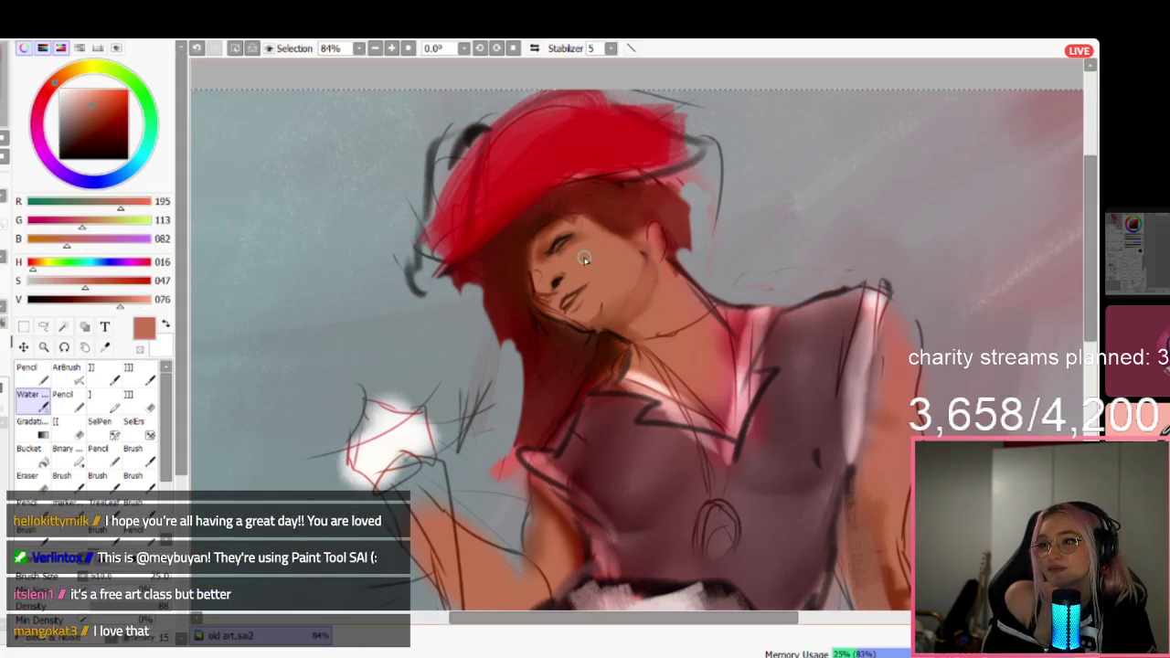
left_click(603, 307, "alt")
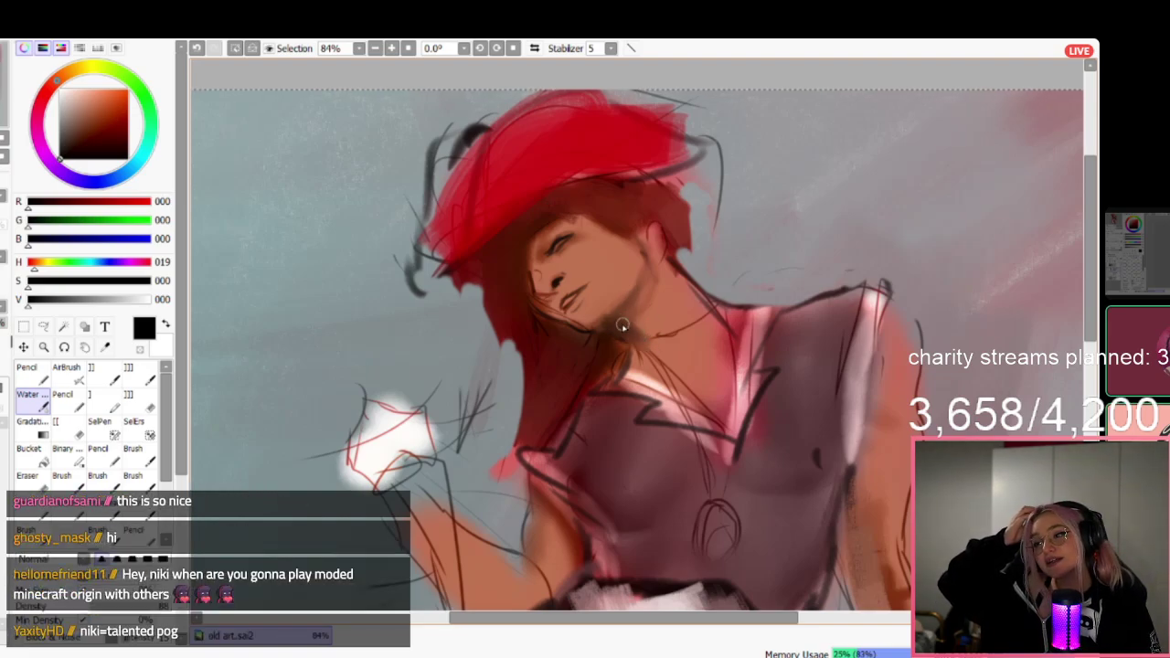
Redraw the pointed shoulder and armhole edge of the vest with black water brush strokes at size 20.
scroll(623, 322, "up", 2)
scroll(626, 326, "down", 7)
scroll(660, 306, "up", 3)
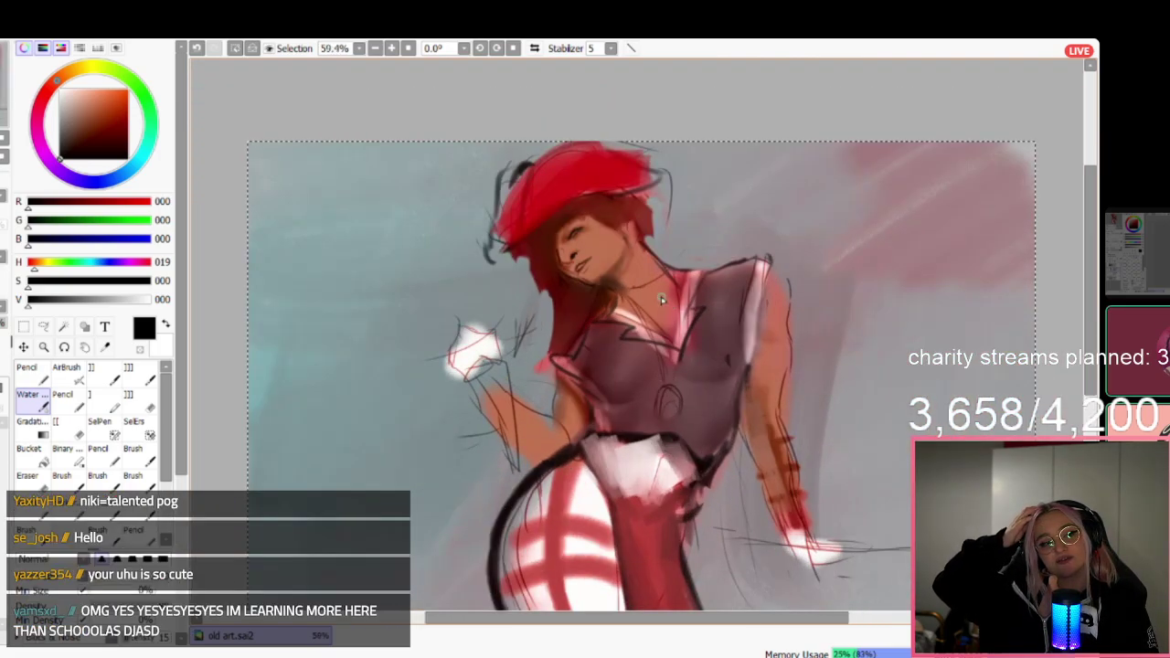
scroll(661, 299, "up", 2)
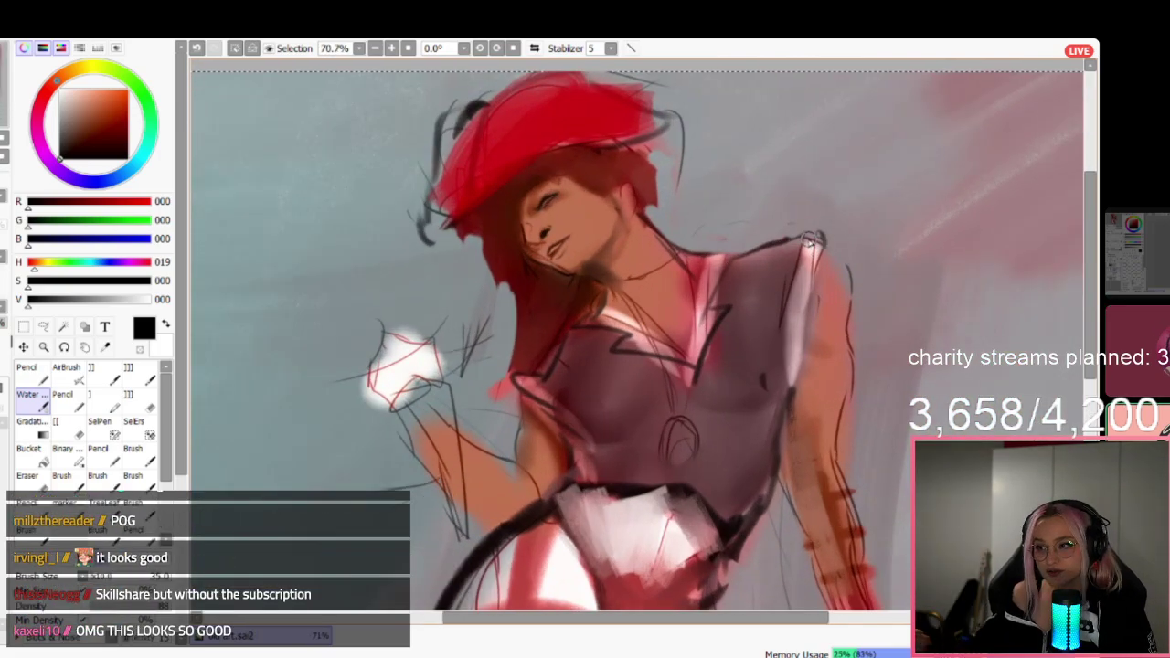
mouse_move(808, 240)
left_mouse_down()
mouse_move(827, 265)
mouse_move(802, 362)
mouse_move(778, 328)
mouse_move(800, 243)
mouse_move(787, 309)
left_mouse_up()
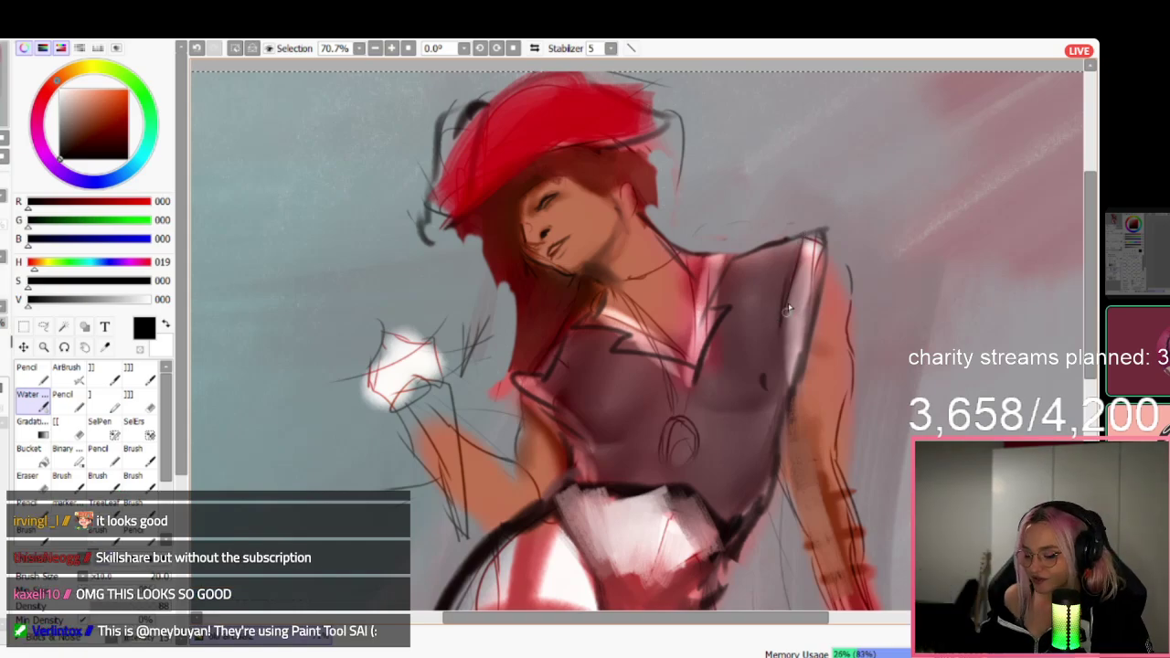
Smooth the vest's chest shading with sampled dark reds (83, 33, 33) and (118, 72, 73), raising the brush size to 50.
left_click(573, 382, "alt")
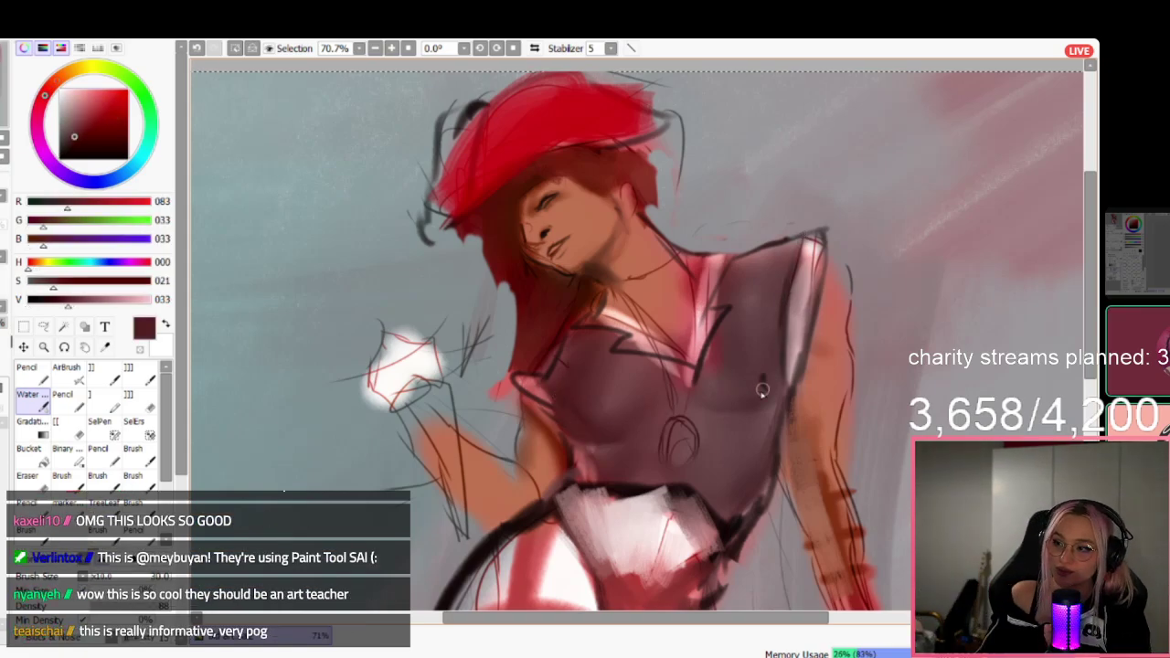
left_click(740, 398, "alt")
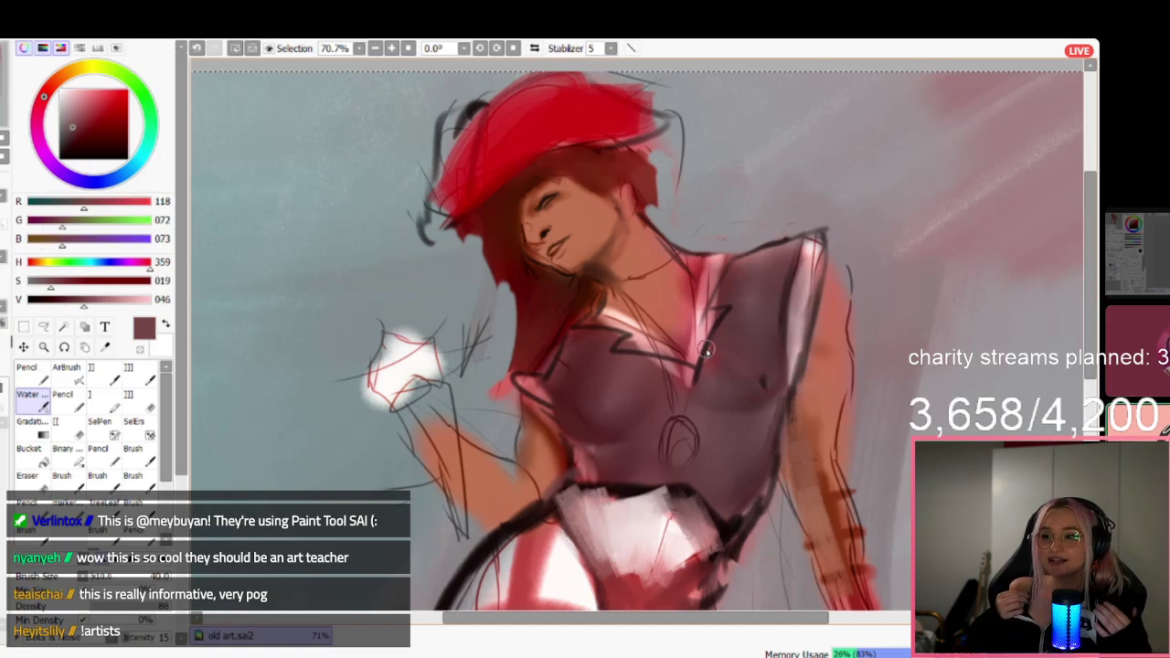
key("bracketright")
scroll(752, 362, "down", 5)
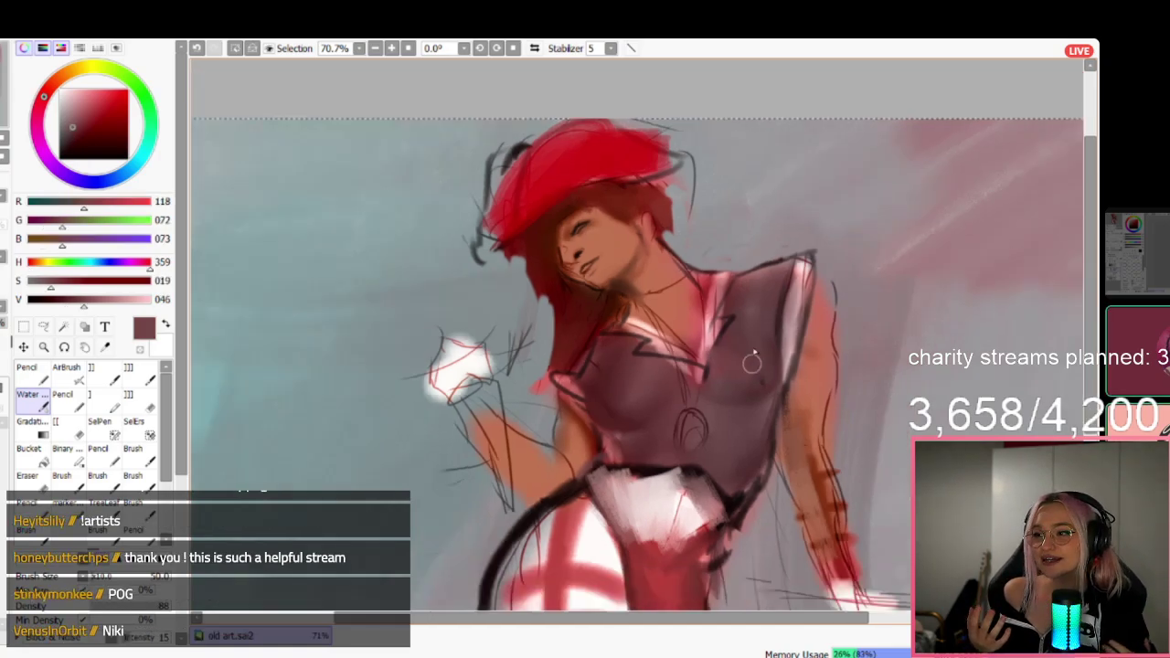
scroll(764, 457, "up", 2)
scroll(747, 370, "up", 2)
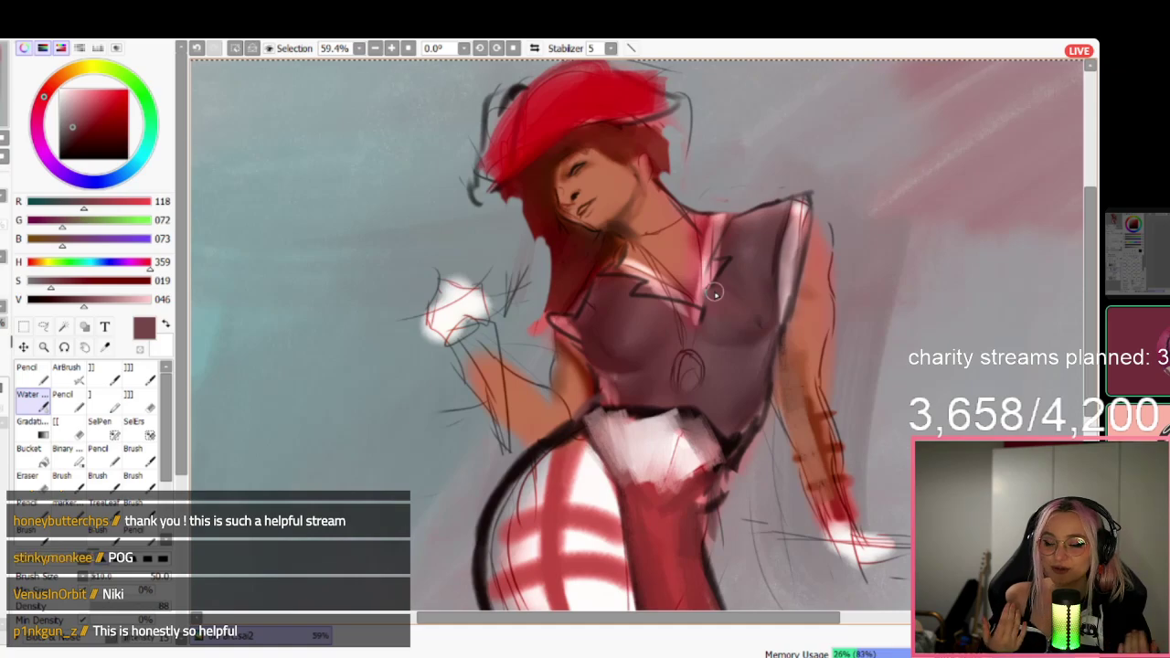
Shade the upper edge and sides of the white sash with dark brown (51, 18, 16), raising the brush size to 70.
left_click(647, 441, "alt")
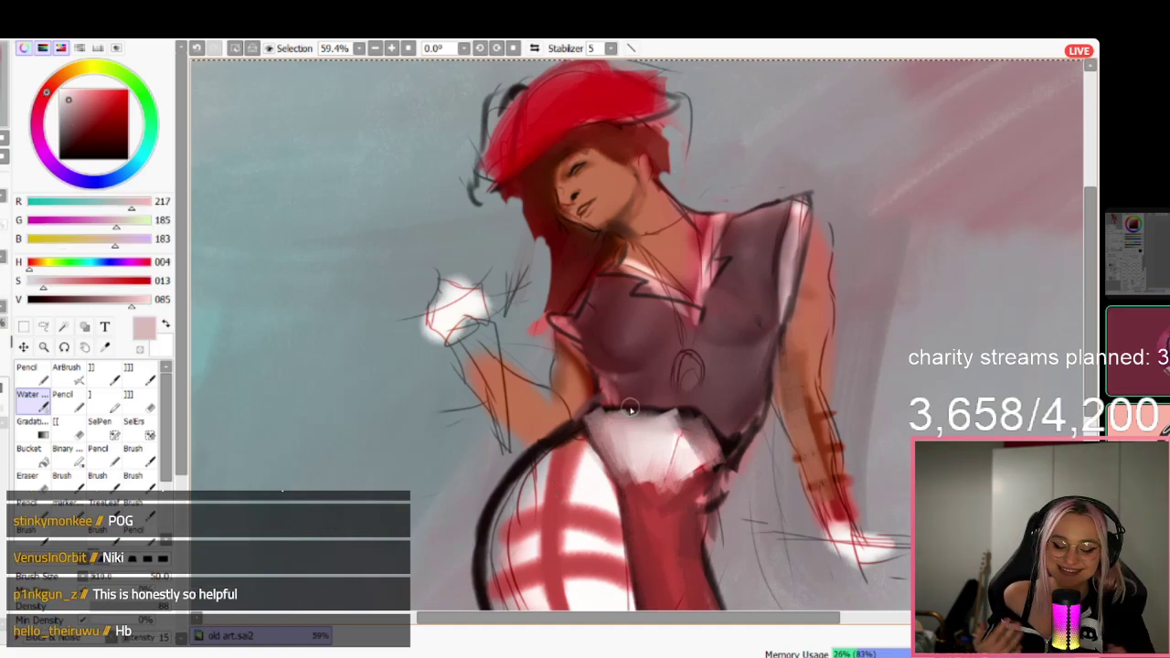
left_click(687, 413, "alt")
mouse_move(579, 426)
left_mouse_down()
mouse_move(599, 448)
mouse_move(579, 432)
mouse_move(608, 408)
mouse_move(585, 446)
mouse_move(632, 408)
mouse_move(603, 457)
left_mouse_up()
mouse_move(662, 408)
left_mouse_down()
mouse_move(615, 484)
mouse_move(696, 399)
mouse_move(674, 434)
mouse_move(674, 474)
mouse_move(705, 445)
mouse_move(696, 469)
mouse_move(719, 453)
left_mouse_up()
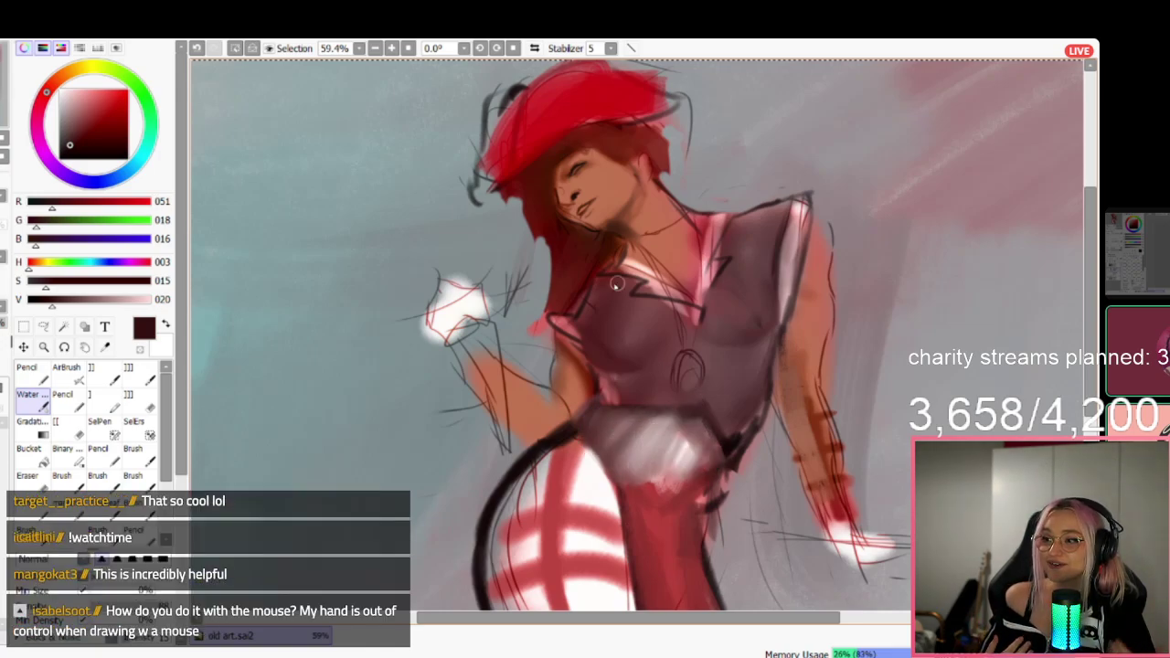
key("bracketright")
key("bracketright")
key("bracketright")
mouse_move(596, 426)
left_mouse_down()
mouse_move(644, 428)
mouse_move(669, 410)
mouse_move(613, 477)
mouse_move(679, 427)
mouse_move(710, 438)
mouse_move(696, 474)
mouse_move(697, 432)
mouse_move(648, 472)
left_mouse_up()
scroll(728, 456, "down", 4)
scroll(712, 431, "up", 2)
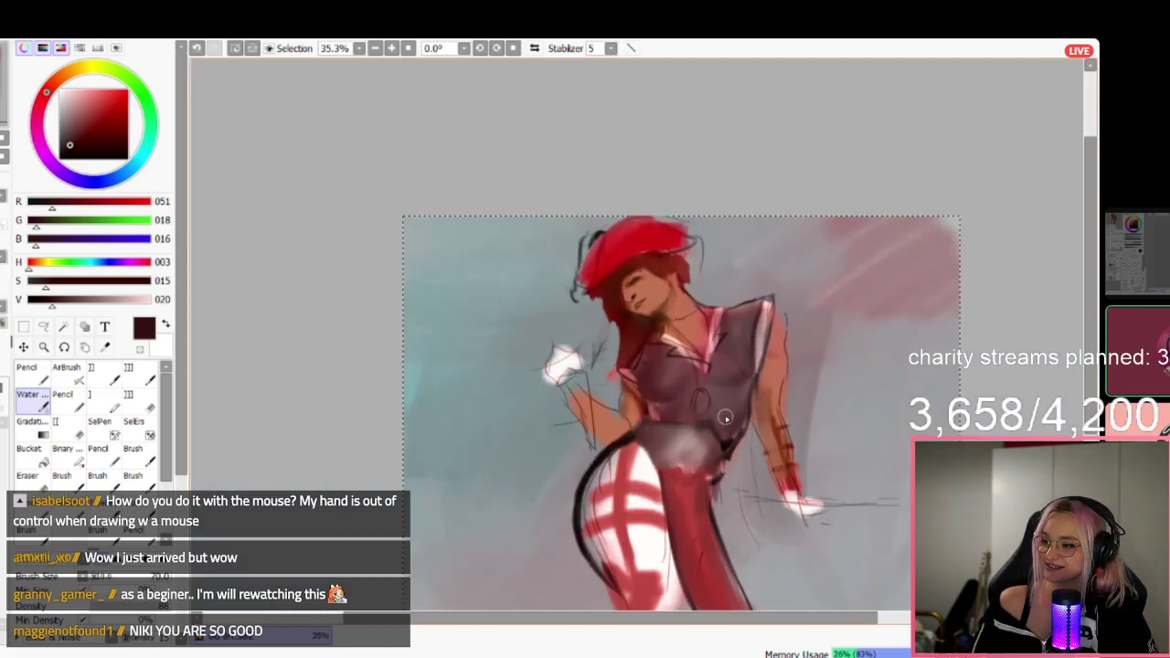
scroll(676, 425, "up", 2)
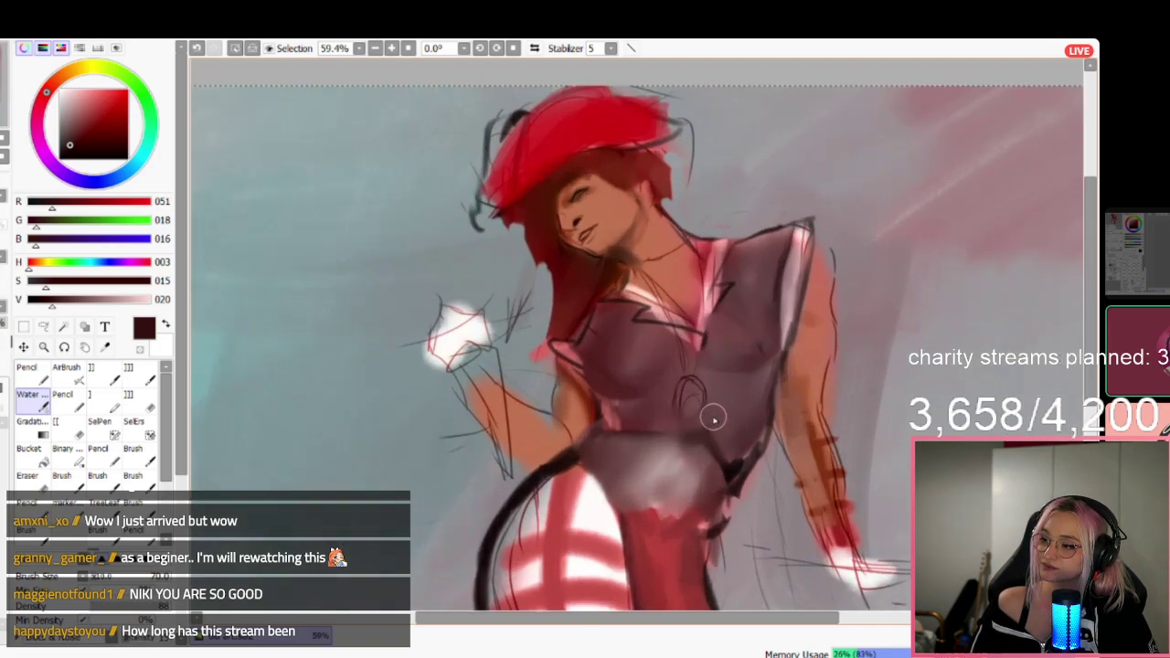
Try near-black brown (30, 19, 19) strokes along the vest's waist edge and undo the latest strokes.
right_click(739, 462)
key("bracketleft")
key("bracketleft")
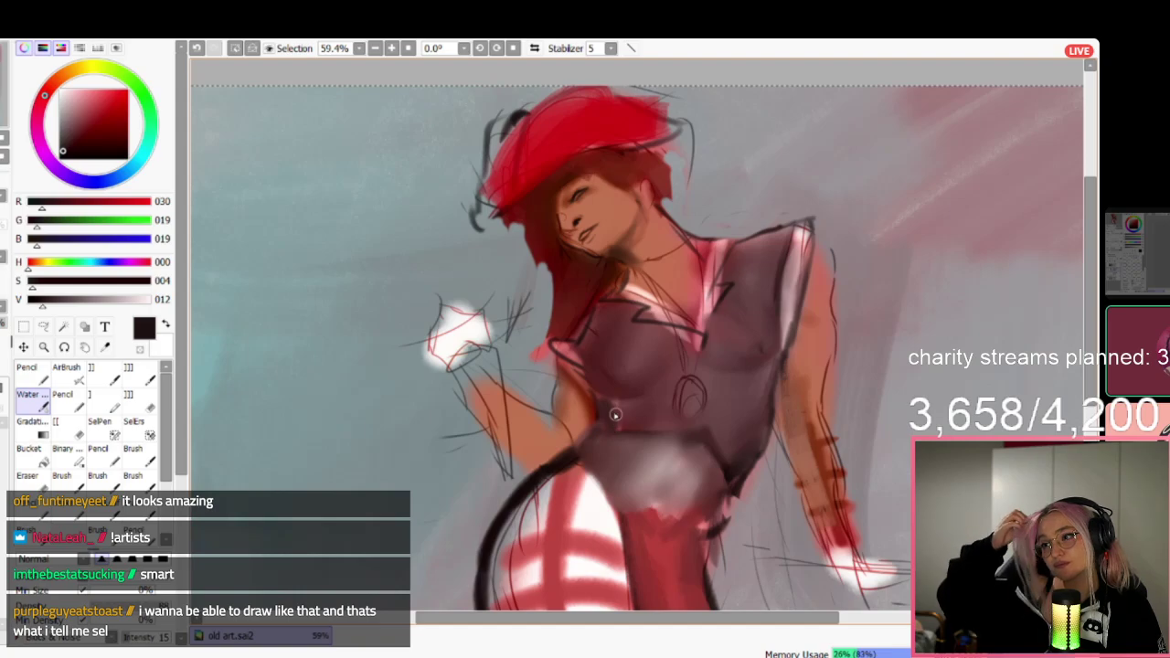
left_click_drag(615, 414, 607, 404)
key("ctrl+z")
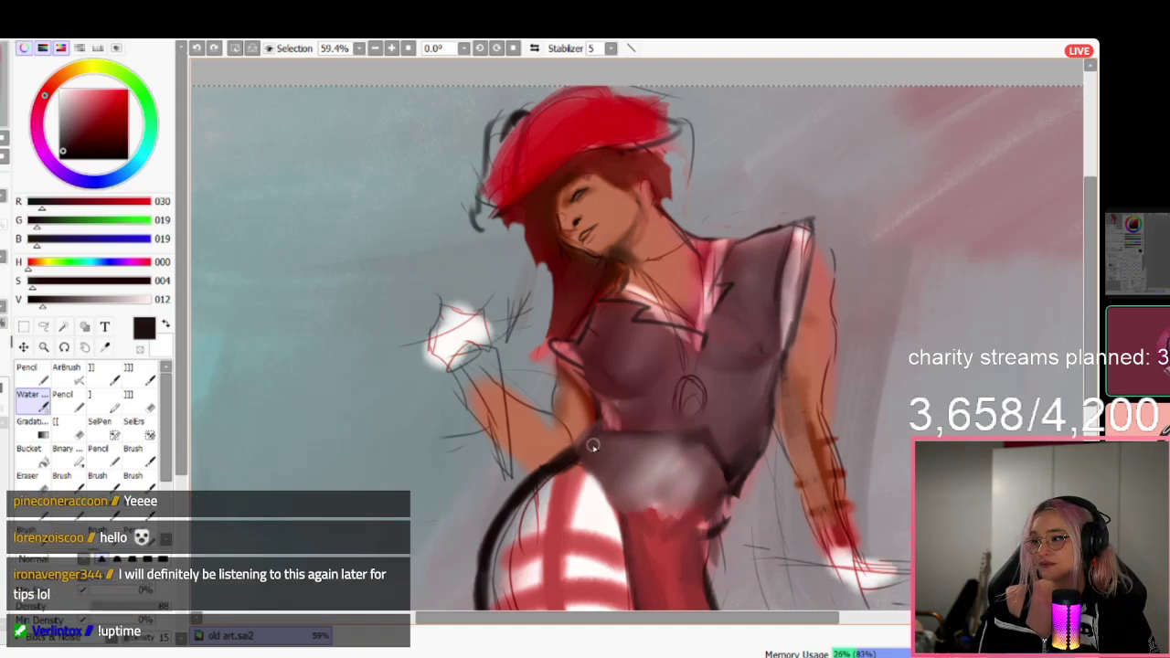
key("ctrl+z")
key("ctrl+z")
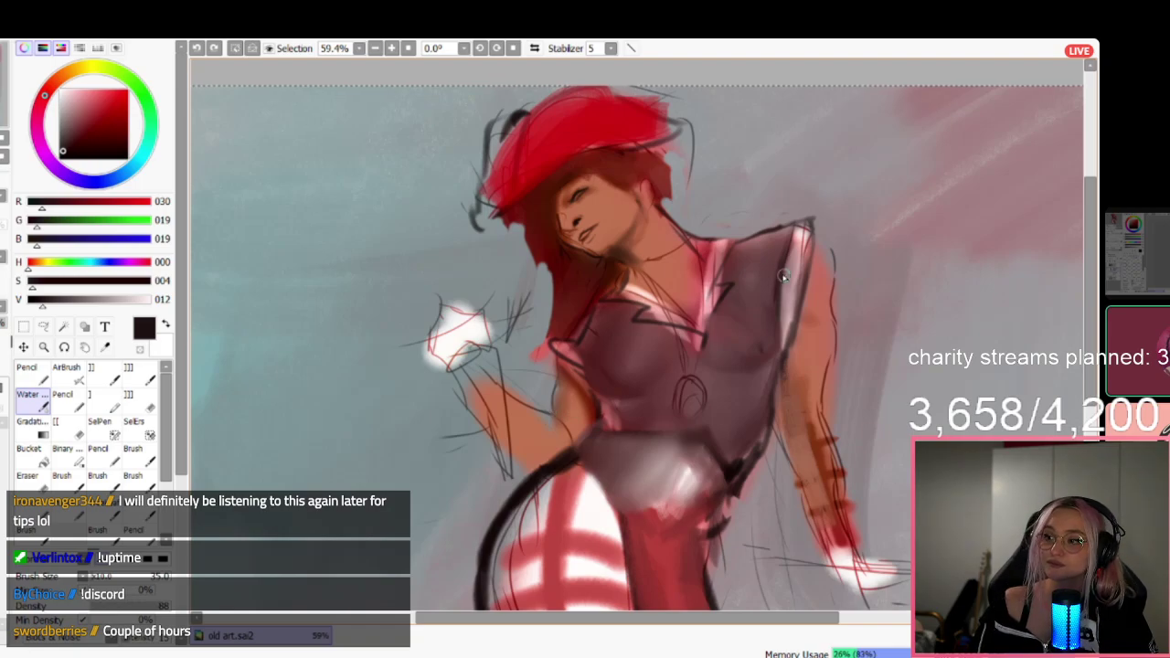
Blend the lower vest with sampled muted mauves (105, 71, 73) and (96, 62, 64), raising the brush size to 50.
scroll(687, 411, "down", 1)
scroll(666, 403, "up", 3)
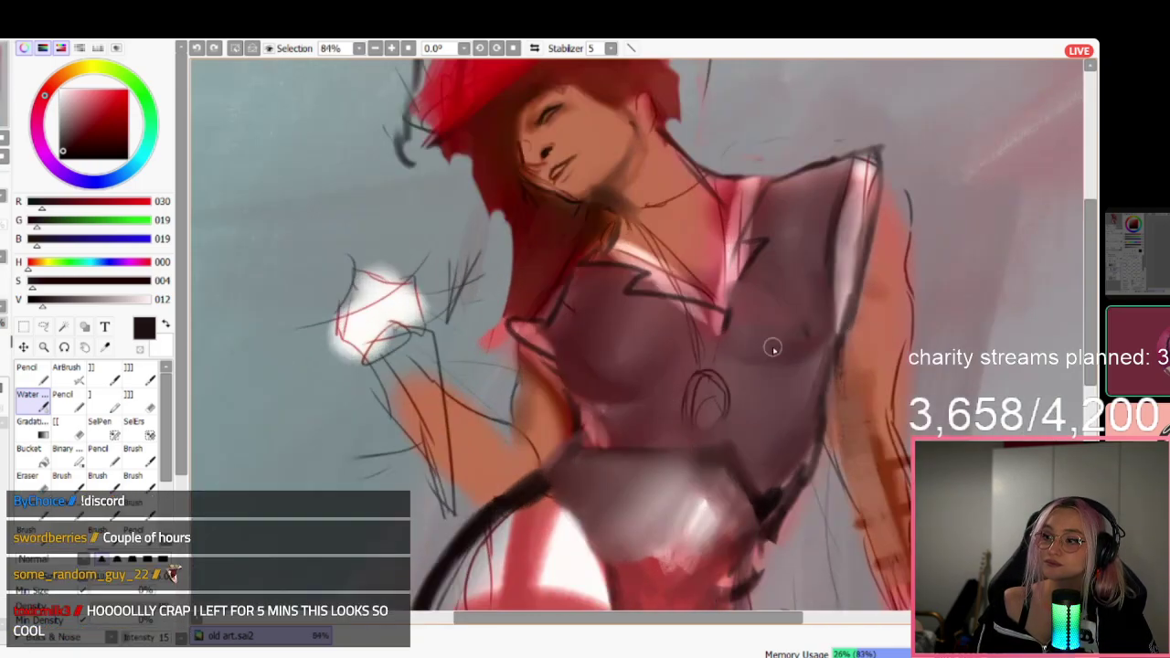
left_click(740, 439, "alt")
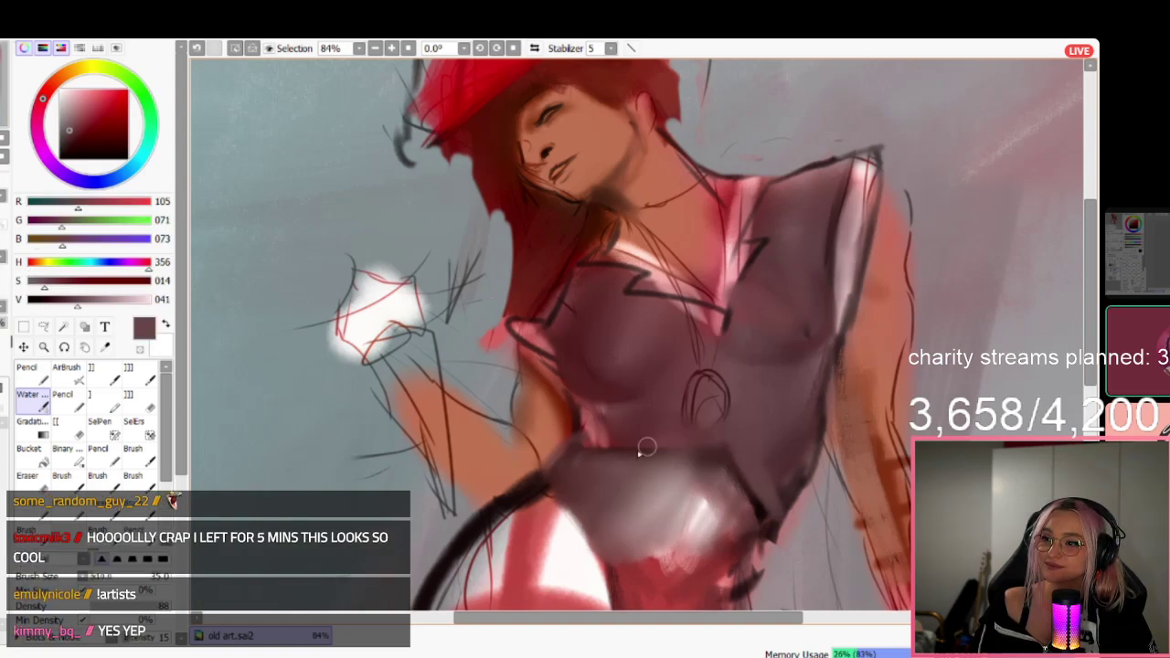
left_click(781, 442, "alt")
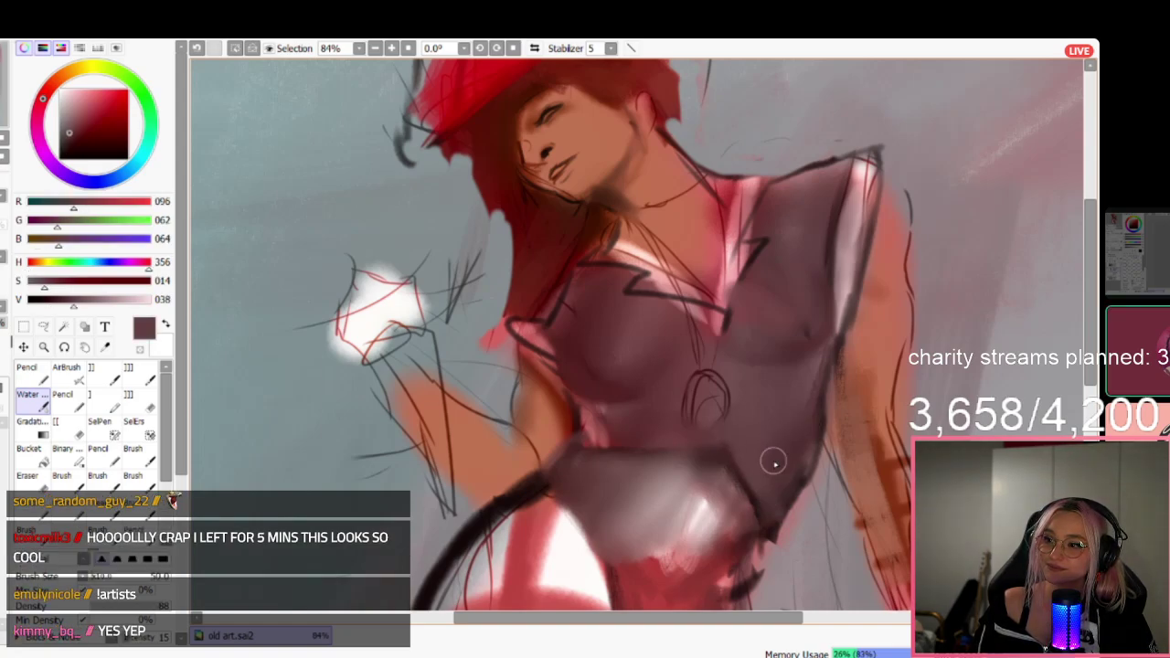
scroll(771, 458, "down", 3)
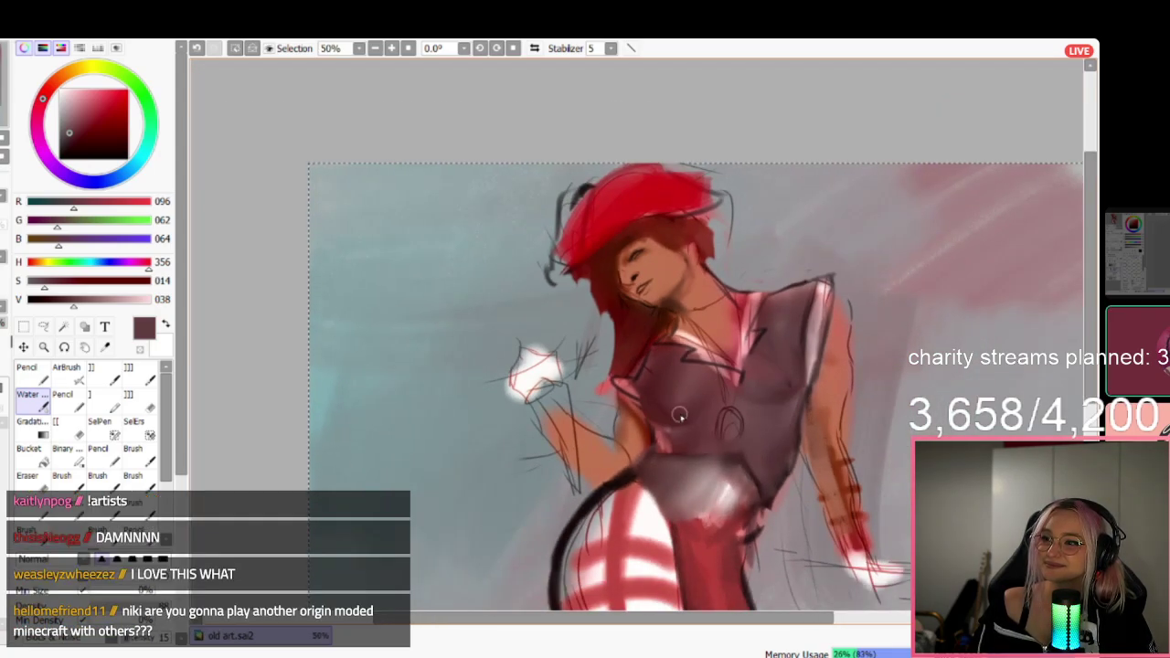
scroll(786, 444, "up", 2)
scroll(790, 452, "down", 2)
scroll(800, 471, "up", 2)
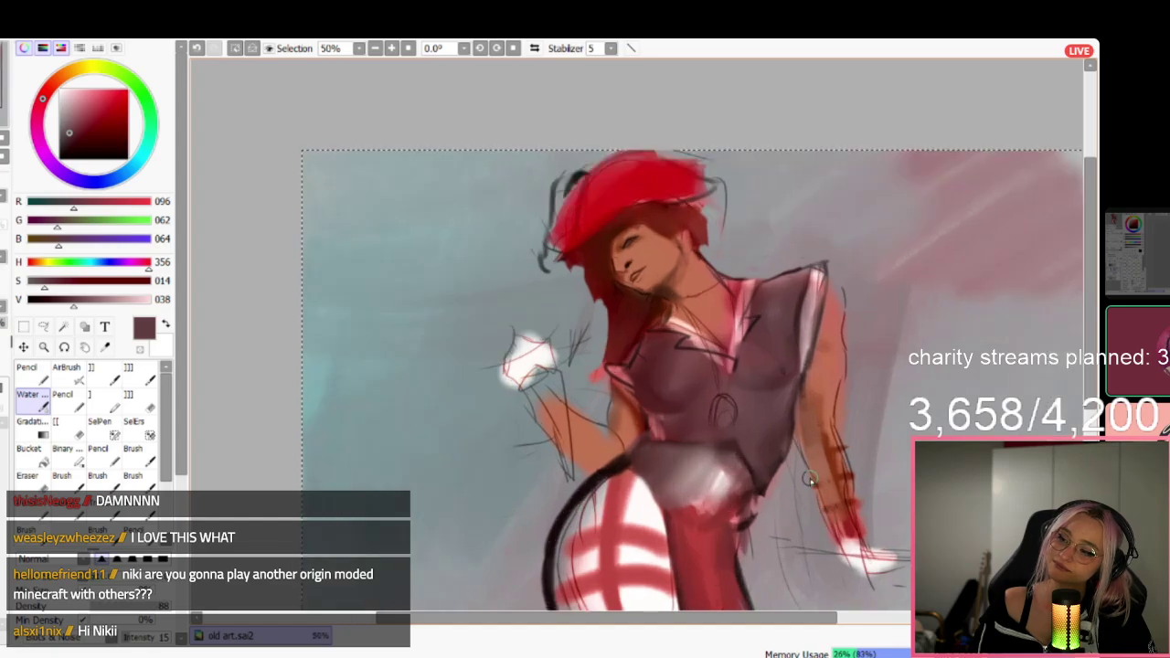
Darken the facial details and the eyelid with black, raising the brush size to 30.
left_click(60, 159)
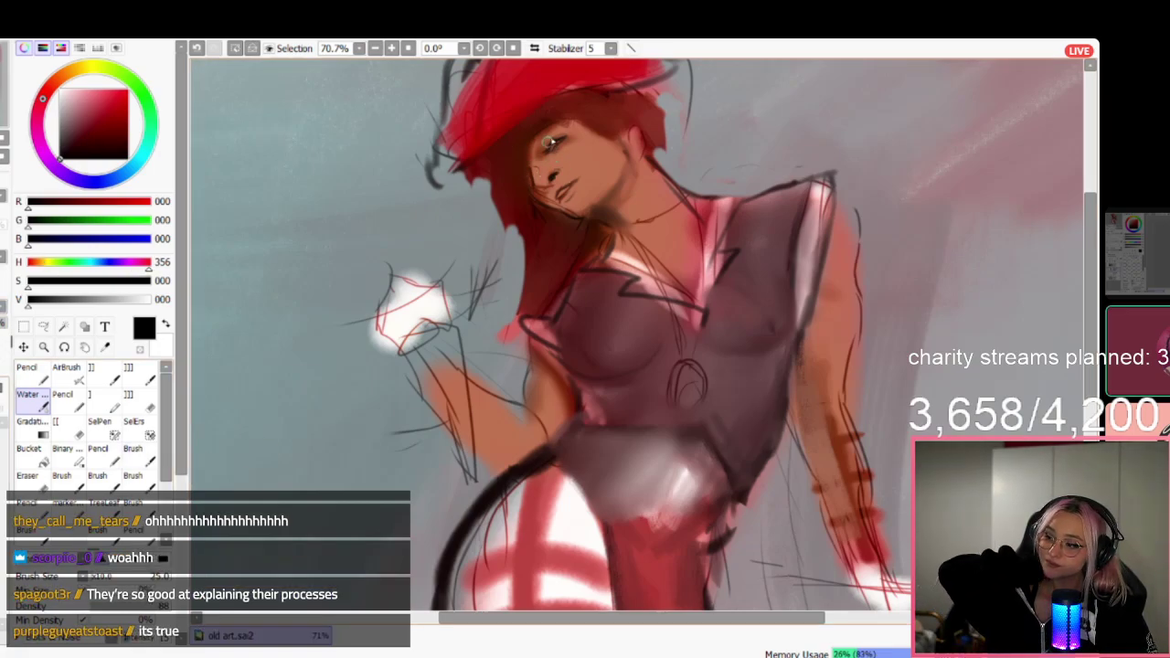
key("]")
left_click_drag(545, 144, 554, 138)
Glaze teal-blue (0, 100, 136) shadows over the eyelid, jaw, vest beneath the bust and upper arm, raising the brush size to 80.
left_click(135, 168)
left_click(106, 122)
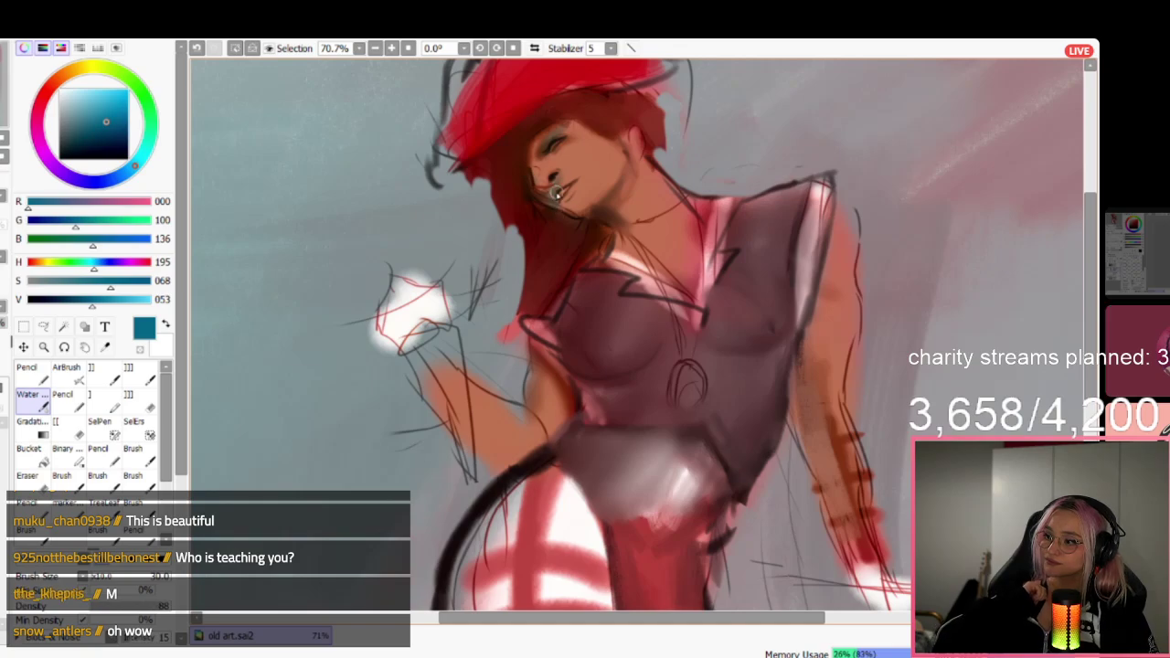
mouse_move(610, 196)
left_mouse_down()
mouse_move(627, 225)
mouse_move(618, 203)
left_mouse_up()
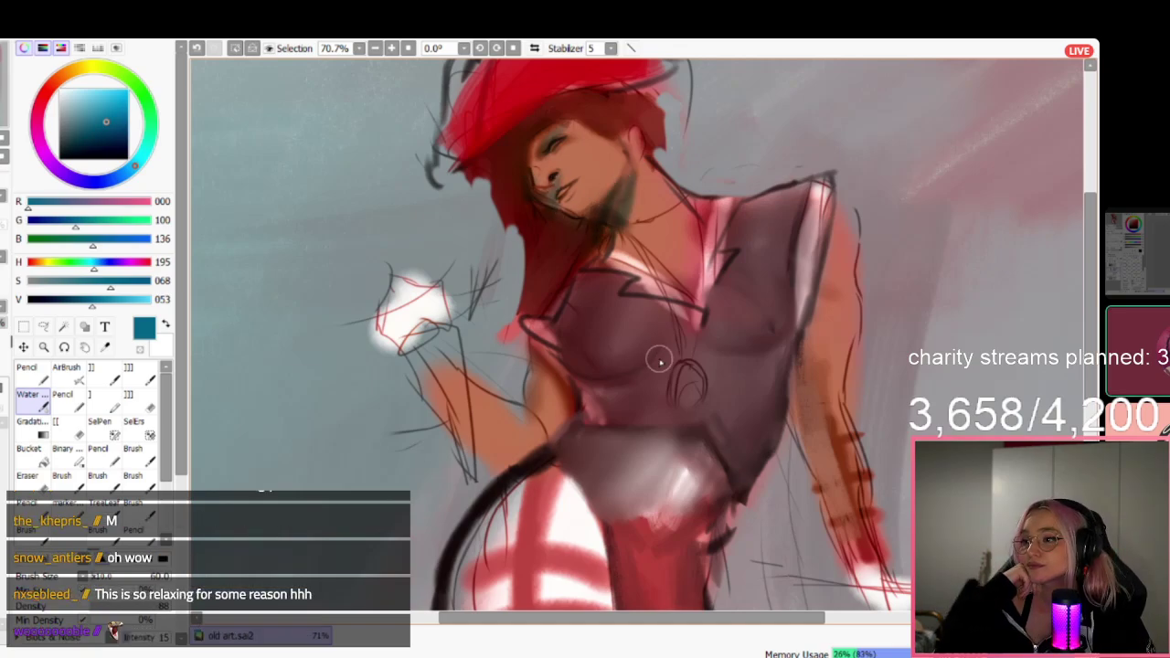
left_click_drag(604, 403, 572, 412)
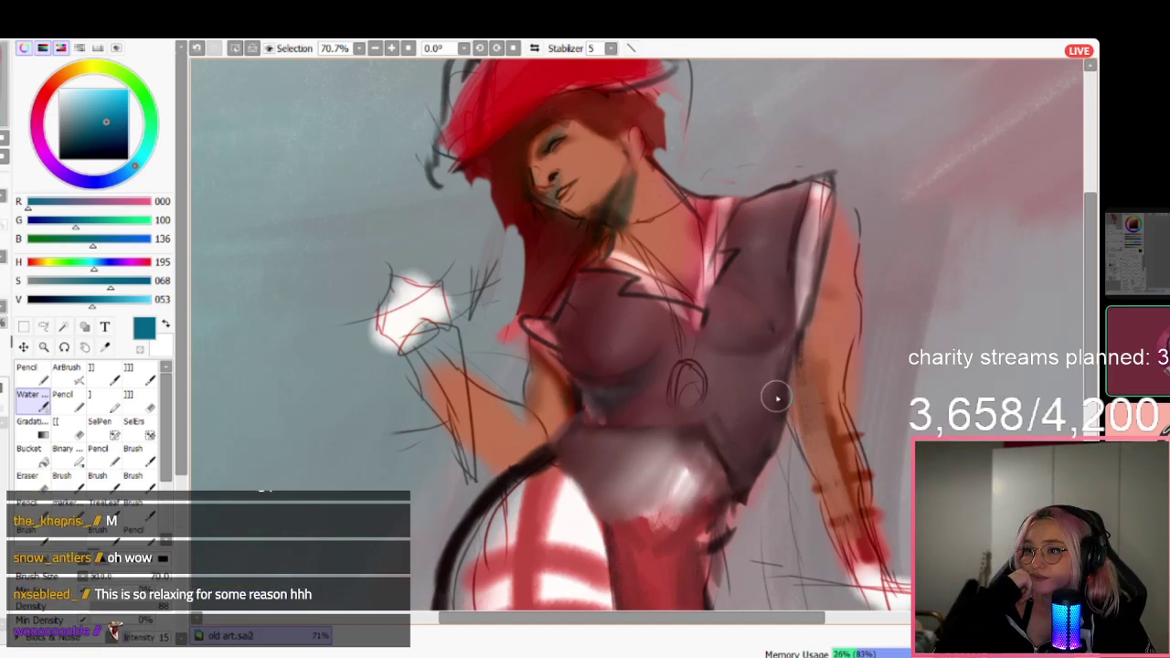
mouse_move(782, 354)
left_mouse_down()
mouse_move(734, 366)
mouse_move(739, 466)
mouse_move(799, 384)
mouse_move(819, 482)
mouse_move(805, 481)
mouse_move(825, 269)
mouse_move(814, 299)
left_mouse_up()
scroll(781, 393, "down", 1)
scroll(781, 393, "down", 1)
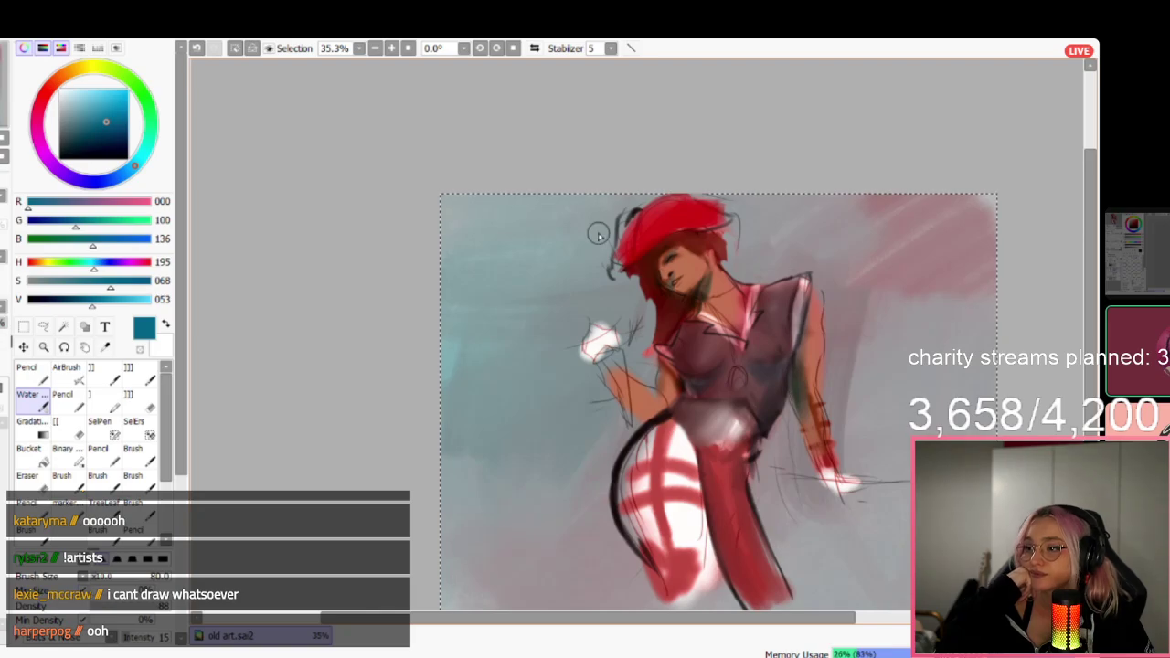
Glaze the same teal-blue over the legs, waist, both arms and both hands, raising the brush size to 600.
key("bracketright")
key("bracketright")
key("bracketright")
key("bracketright")
key("bracketright")
key("bracketright")
key("bracketright")
key("bracketright")
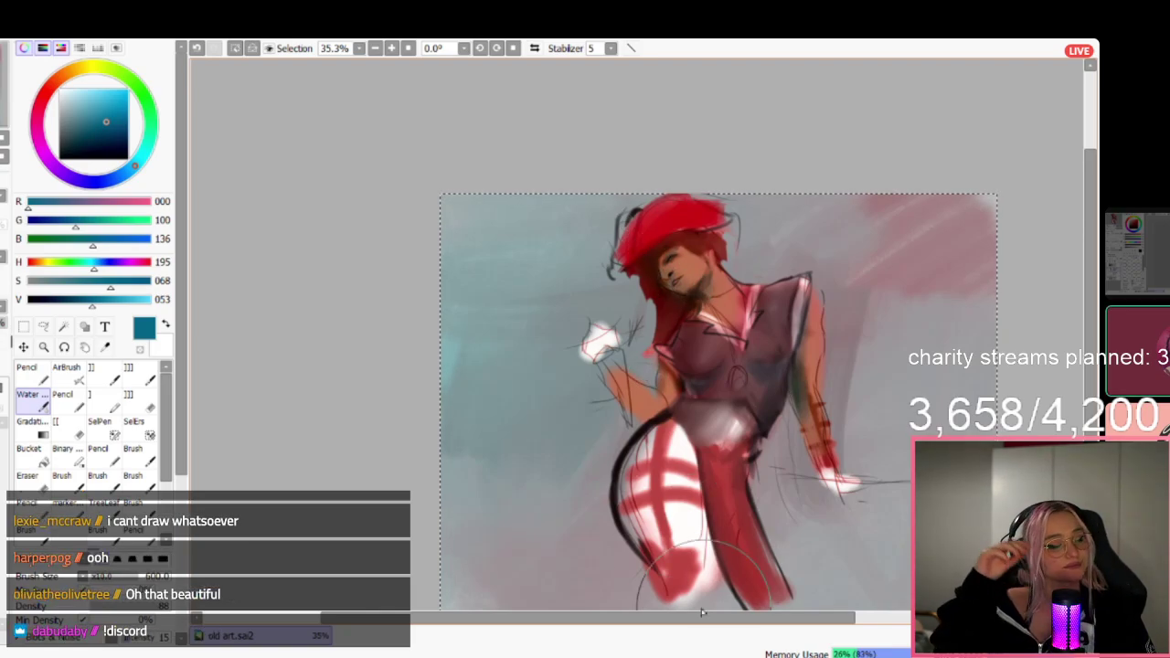
left_click_drag(711, 457, 693, 459)
mouse_move(610, 366)
left_mouse_down()
mouse_move(642, 417)
mouse_move(573, 324)
left_mouse_up()
left_click_drag(828, 363, 811, 384)
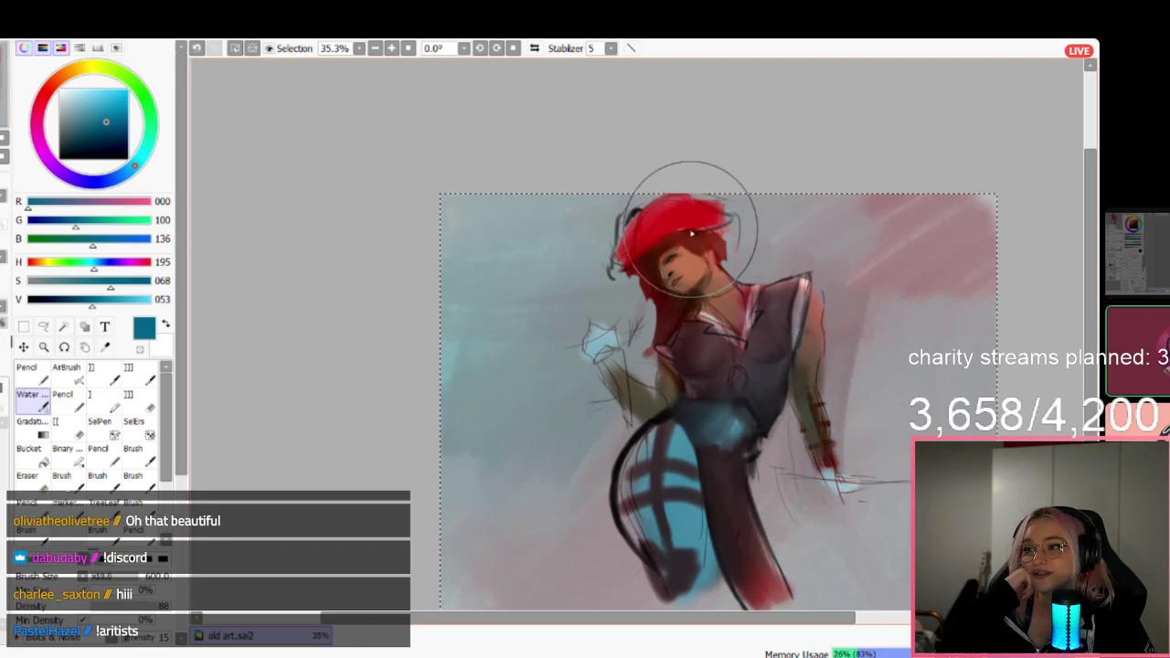
Deepen the thigh, waist and vest with a darker teal glaze (27, 77, 94), undoing the stroke that spills too far.
left_click(79, 133)
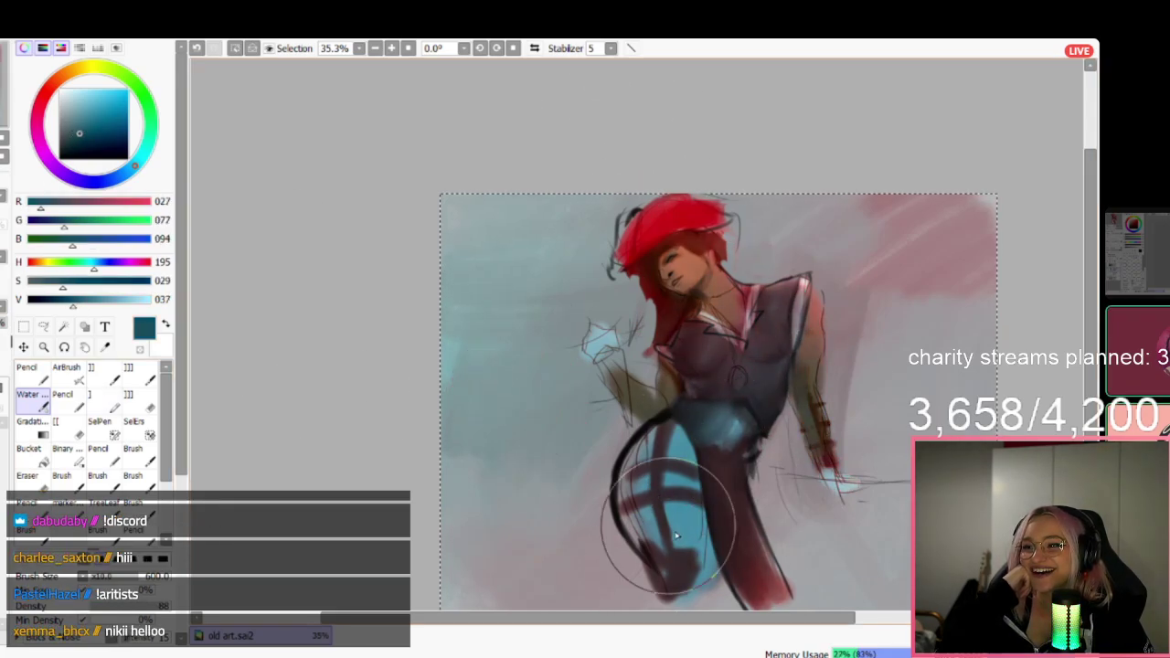
left_click_drag(661, 537, 690, 517)
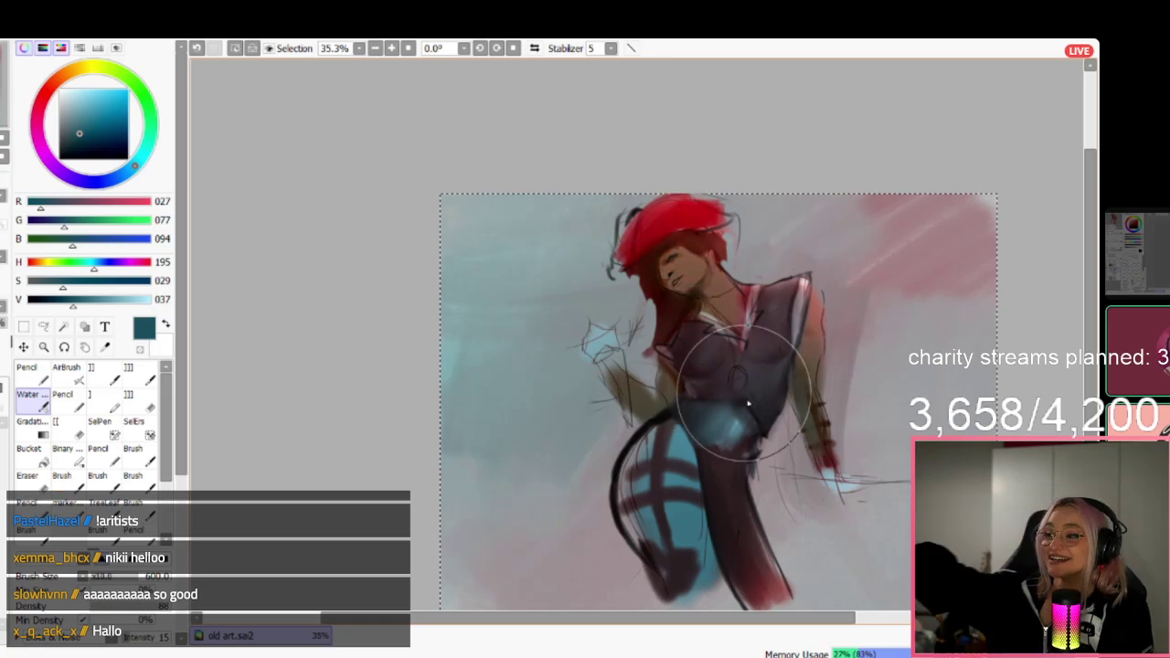
key("ctrl+z")
left_click_drag(681, 431, 718, 436)
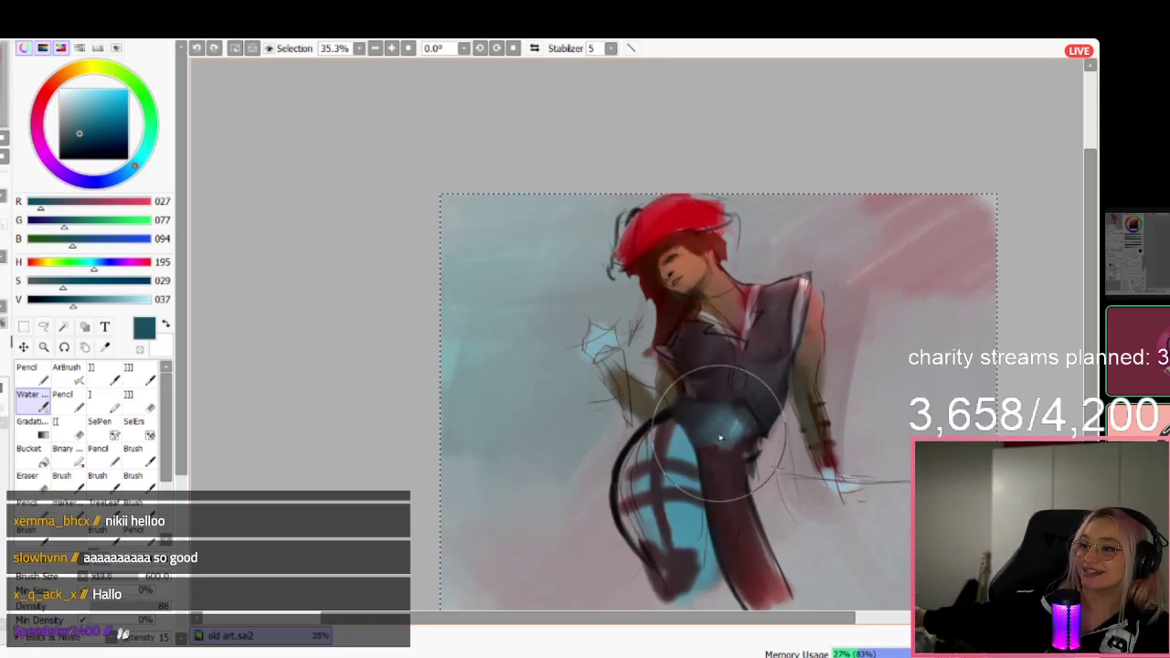
Erase the teal glaze from the face, neck, shoulder and outer vest edge, raising the eraser size to 100.
left_click(128, 394)
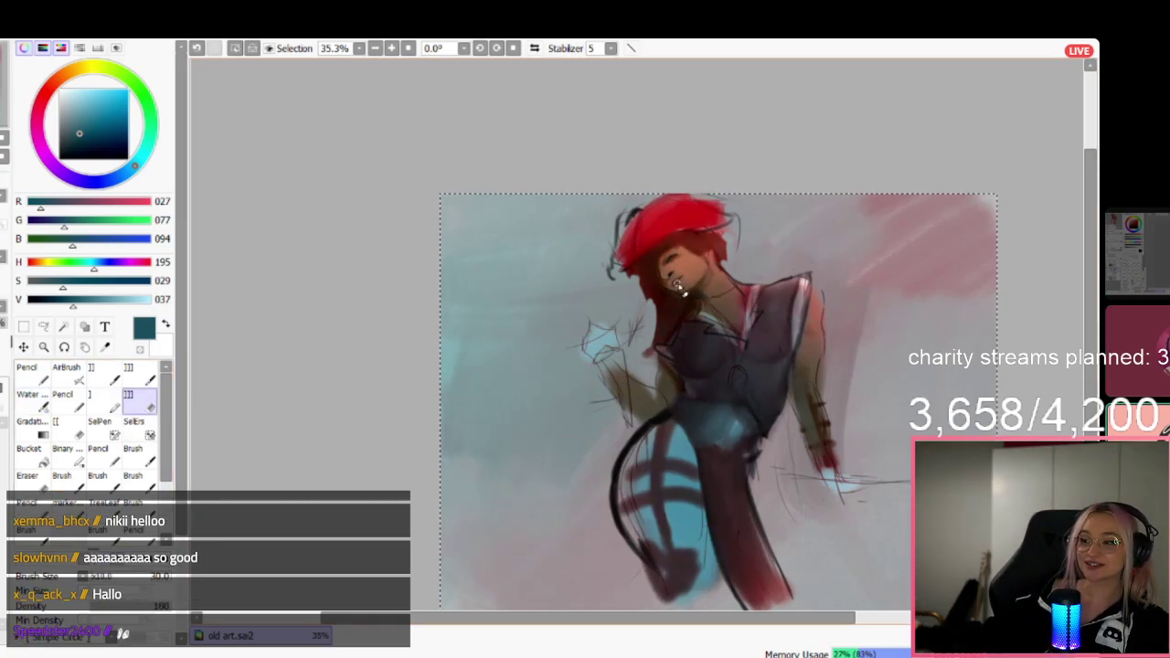
mouse_move(672, 272)
left_mouse_down()
mouse_move(720, 267)
mouse_move(734, 295)
left_mouse_up()
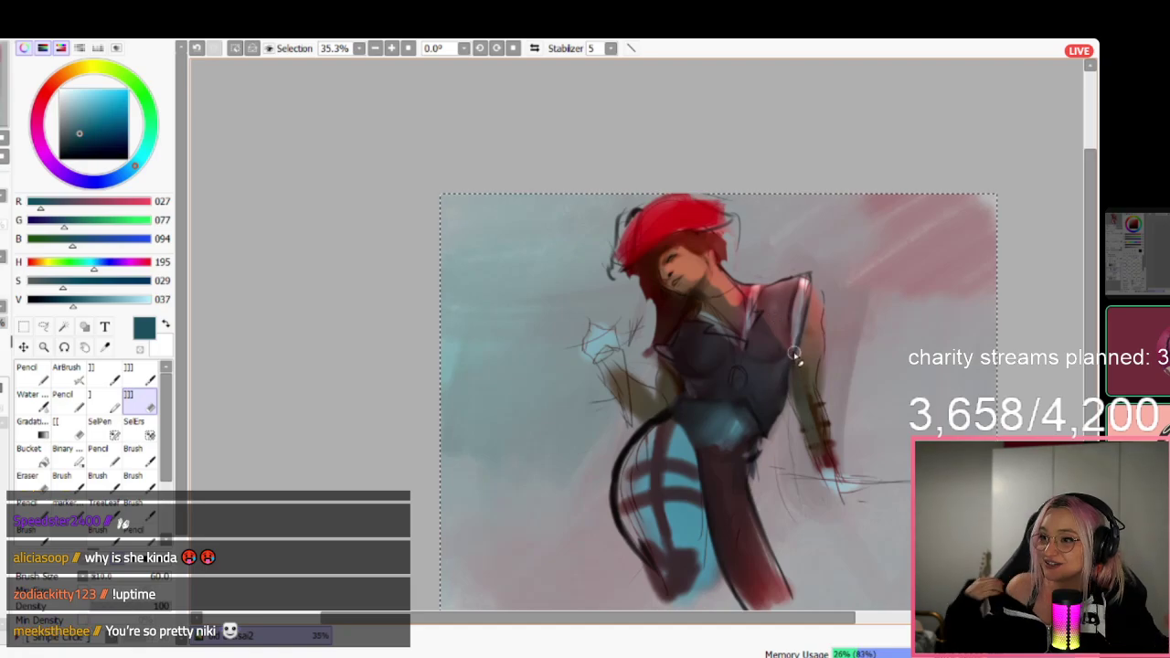
left_click_drag(793, 354, 788, 401)
scroll(758, 402, "down", 4)
scroll(757, 417, "up", 5)
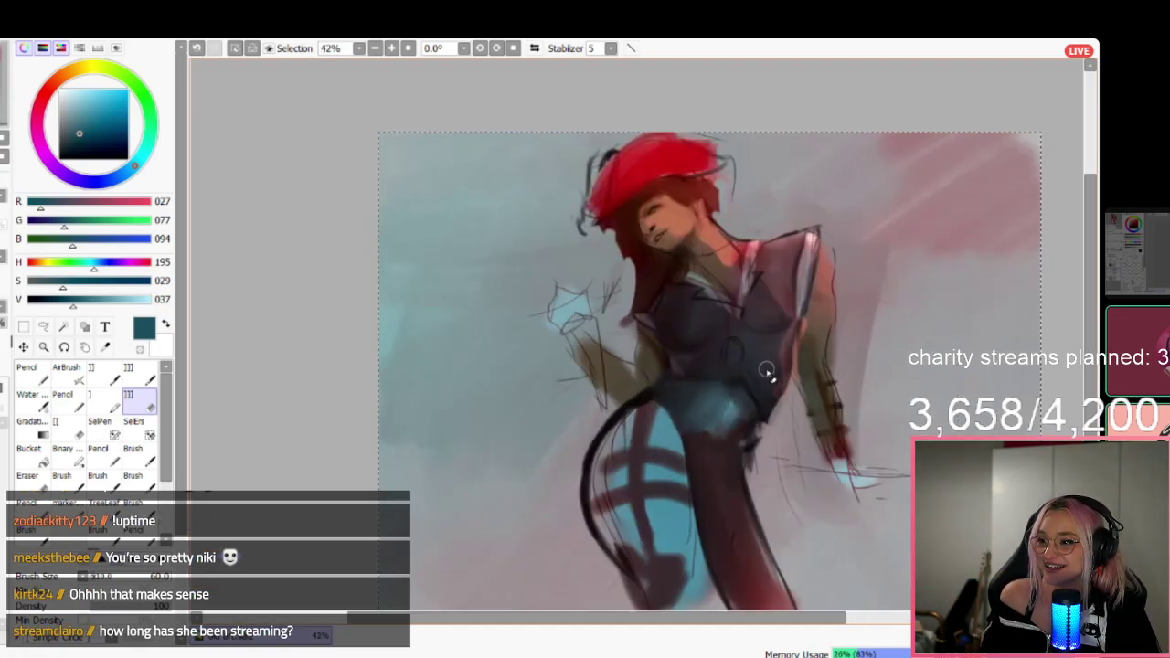
key("bracketright")
key("bracketright")
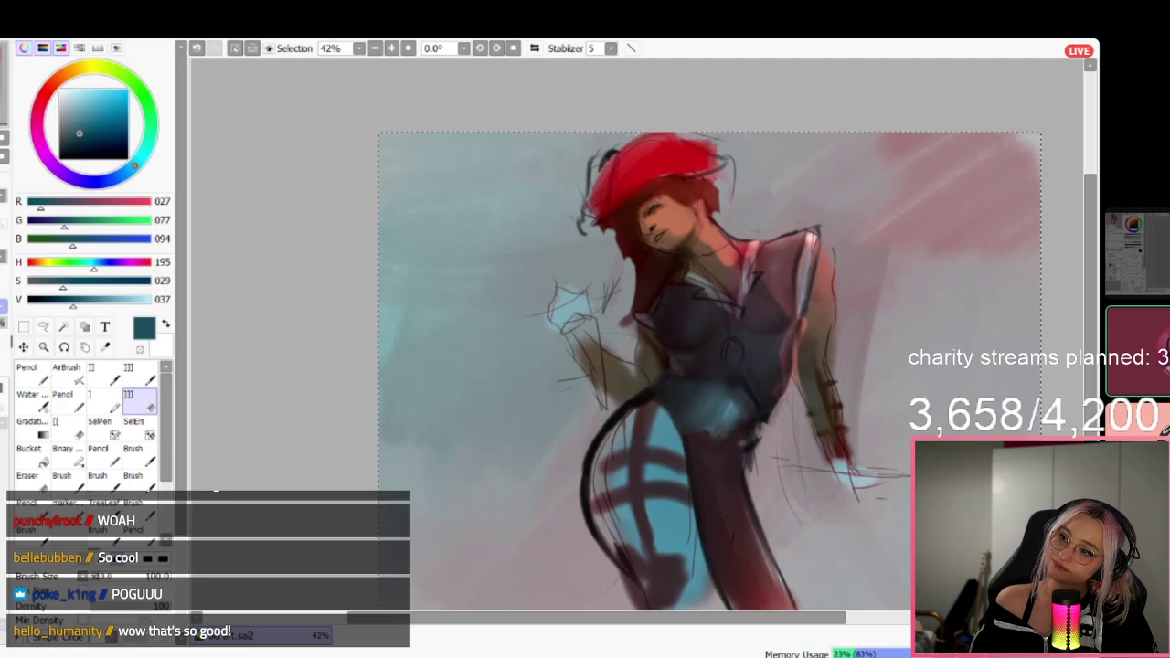
Try light cyan (151, 229, 255) Pencil strokes on the figure and undo them.
left_click(88, 89)
key("bracketleft")
key("bracketleft")
key("bracketleft")
key("bracketleft")
key("bracketleft")
key("bracketleft")
key("bracketleft")
key("bracketleft")
left_click(30, 373)
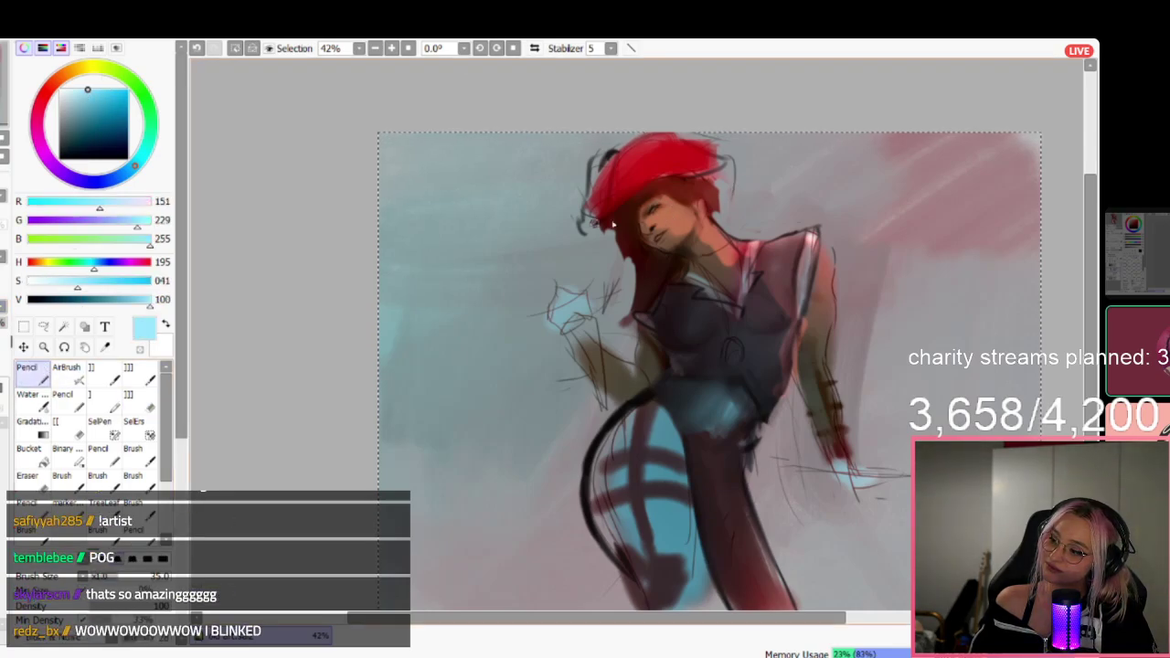
key("bracketleft")
key("bracketleft")
key("bracketleft")
key("ctrl+z")
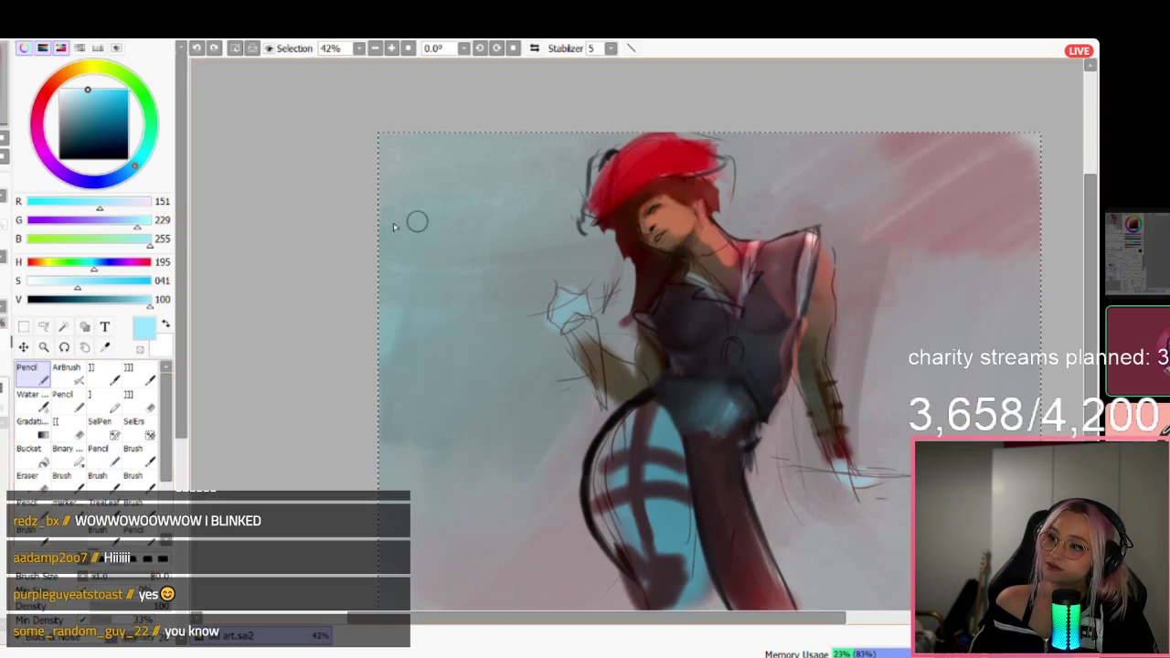
Try mid-teal (37, 133, 165) and red (165, 40, 37) Pencil strokes around the face and neck, and undo them.
left_click(65, 159)
key("bracketleft")
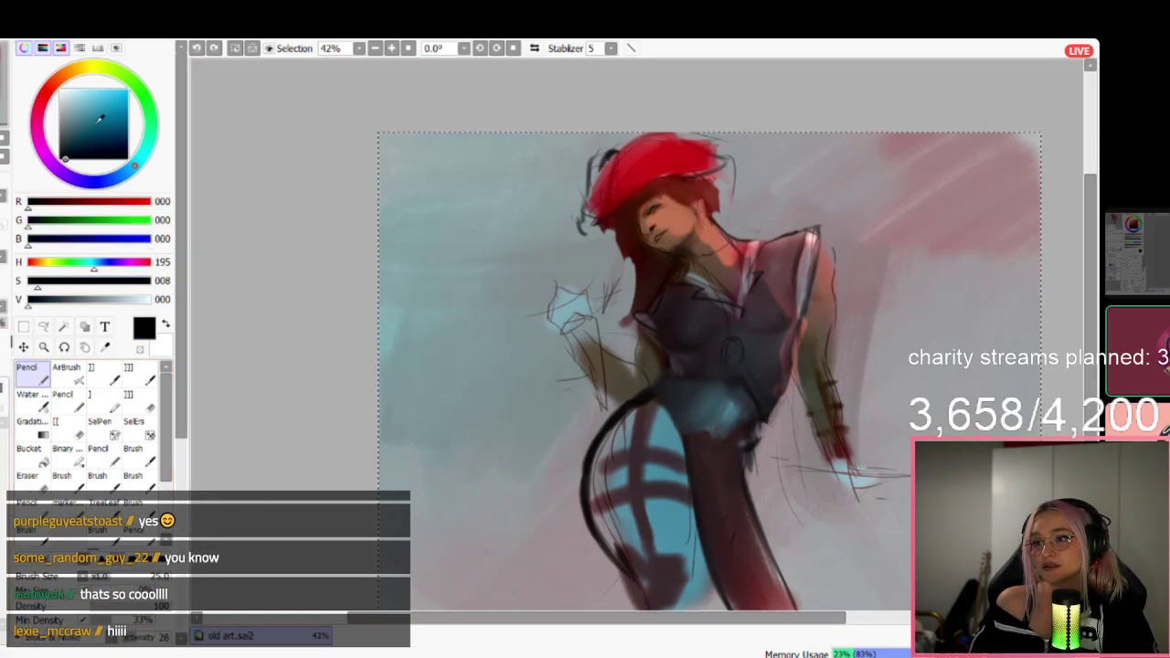
left_click(59, 90)
left_click(97, 114)
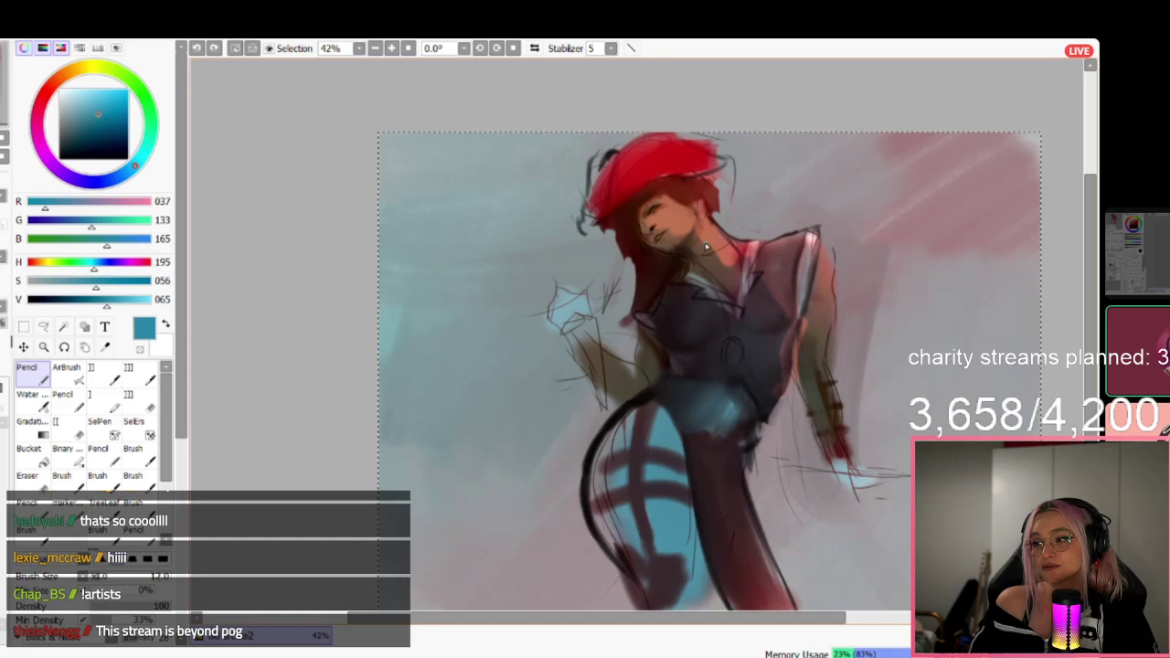
key("ctrl+z")
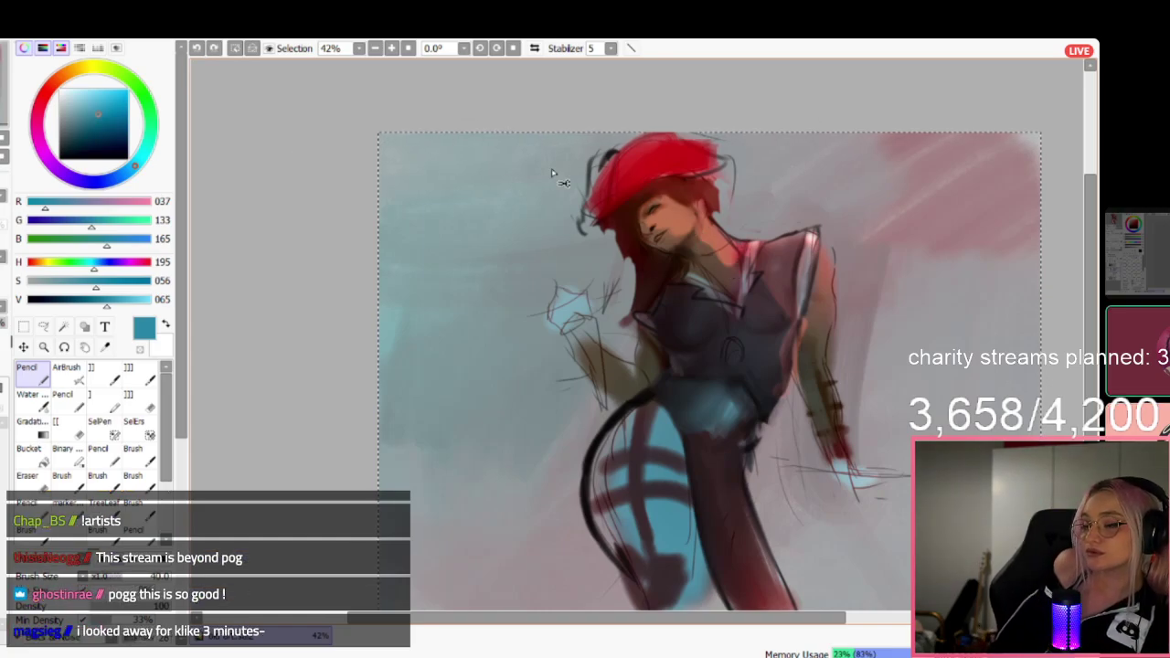
left_click(45, 94)
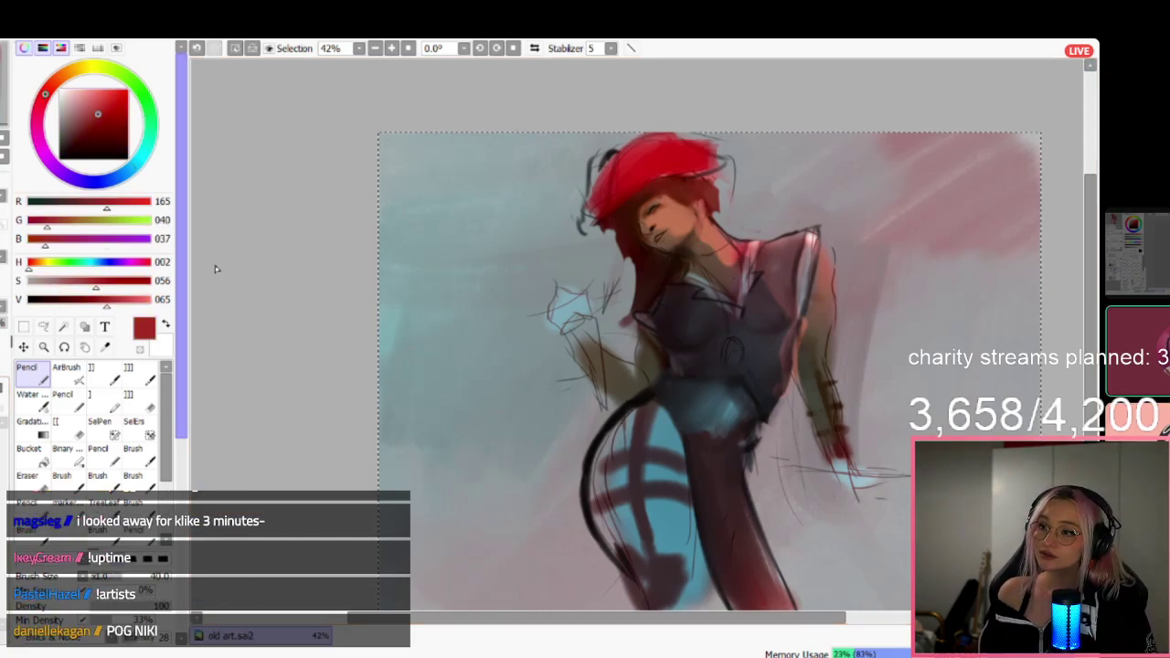
left_click_drag(665, 236, 689, 234)
key("ctrl+z")
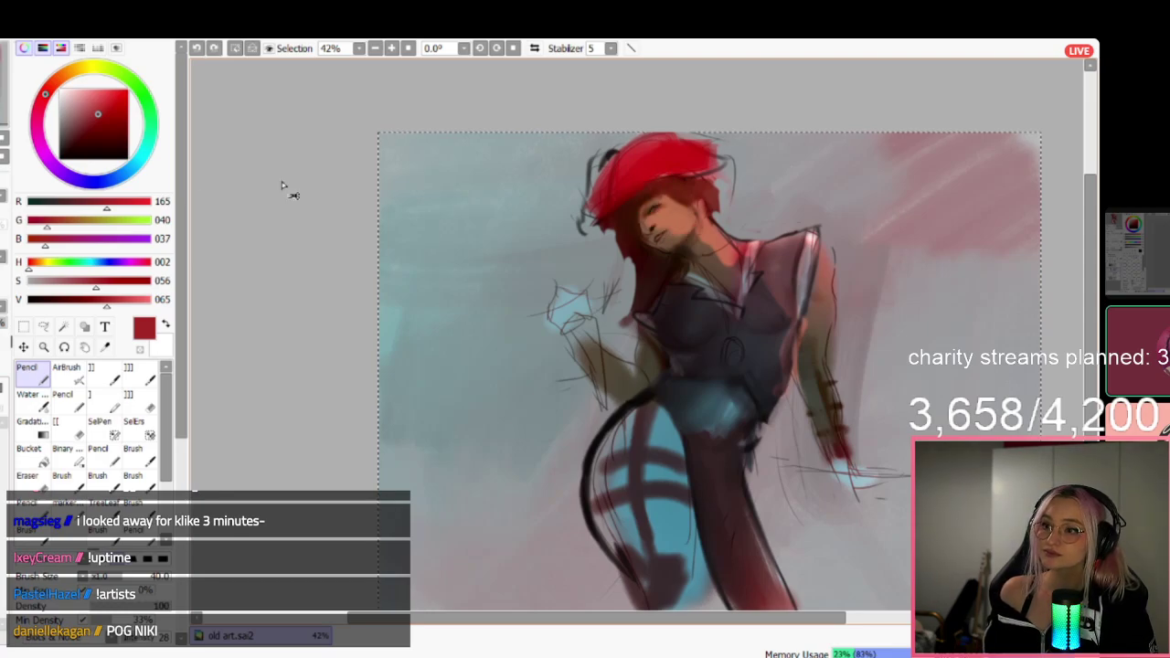
Sketch green (37, 165, 63) guide lines around the lit planes of the face, neck and vest at brush size 20, and undo them.
left_click(149, 107)
key("bracketleft")
key("bracketleft")
key("bracketleft")
key("bracketleft")
mouse_move(642, 203)
left_mouse_down()
mouse_move(676, 239)
mouse_move(697, 220)
mouse_move(670, 191)
mouse_move(733, 266)
mouse_move(724, 230)
mouse_move(788, 238)
mouse_move(761, 247)
mouse_move(796, 313)
left_mouse_up()
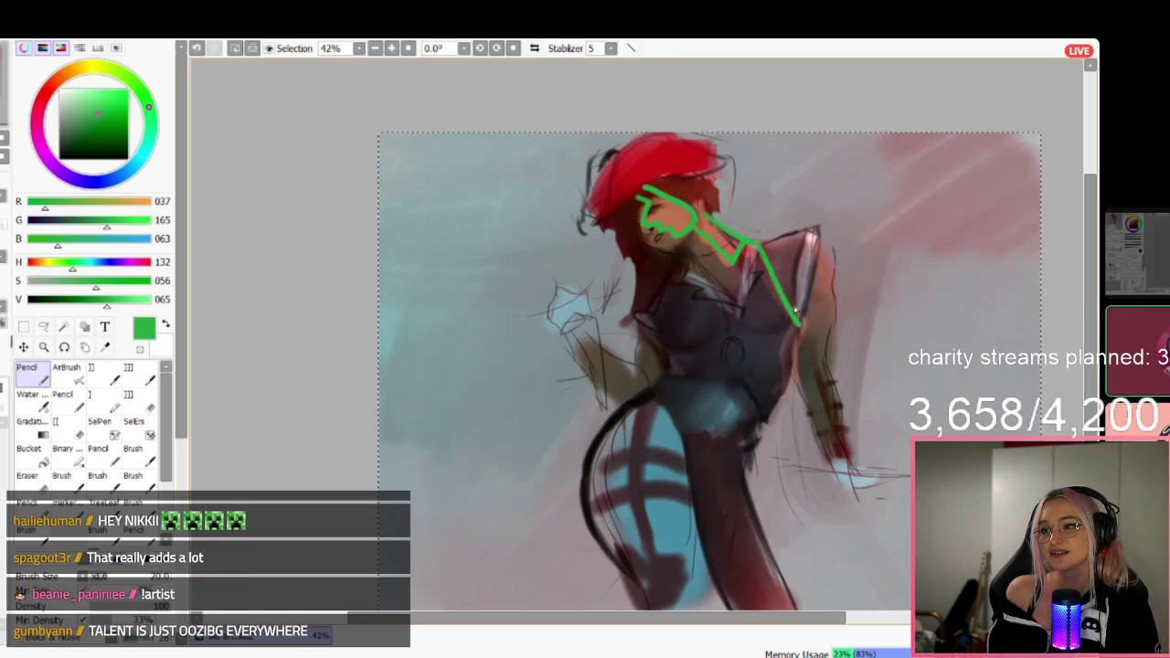
key("ctrl+z")
key("ctrl+z")
key("ctrl+z")
key("ctrl+z")
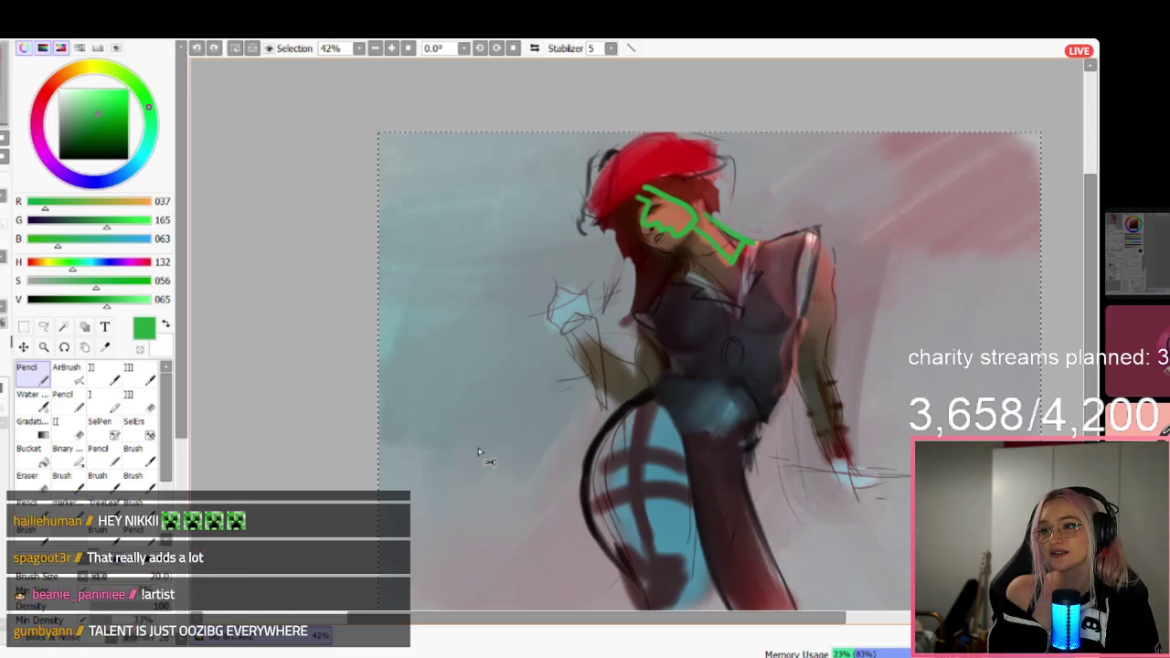
Outline the neck plane and the triangular shoulder section of the vest with green guide lines, and undo them.
scroll(663, 285, "up", 1)
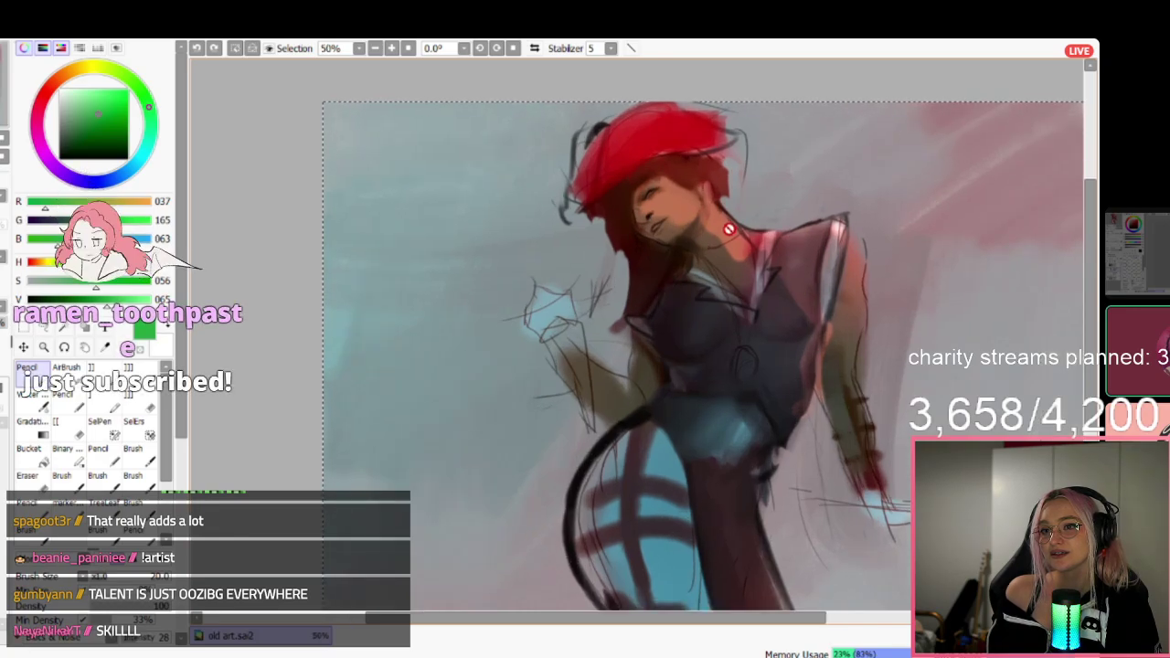
scroll(692, 260, "down", 2)
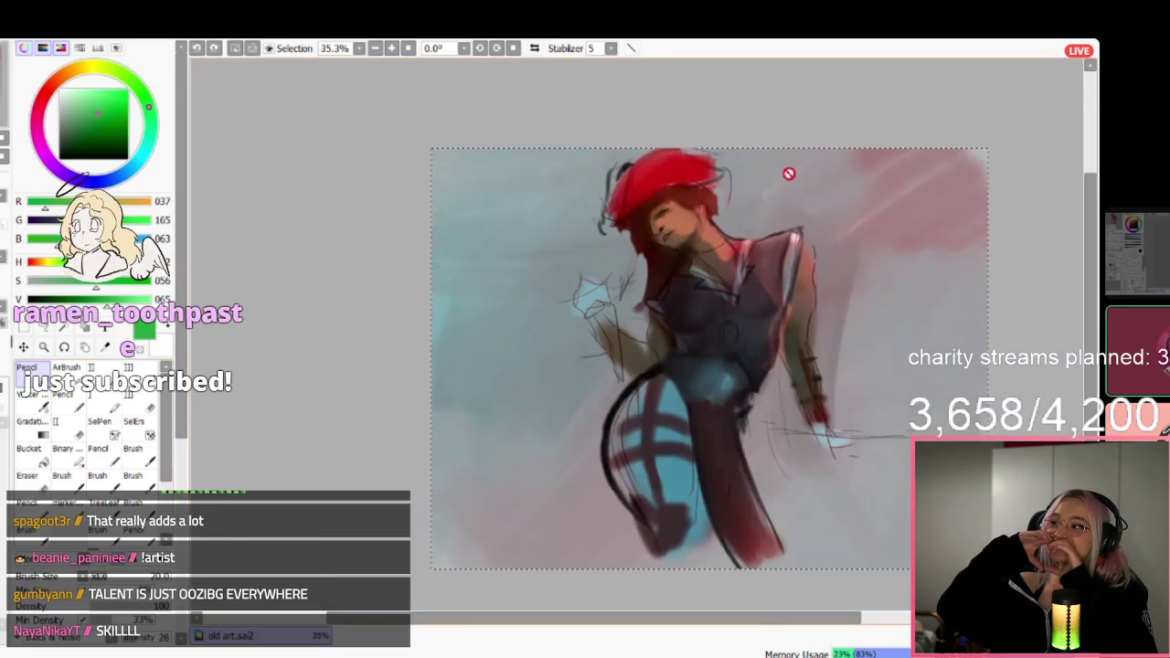
scroll(783, 274, "down", 3)
scroll(801, 210, "up", 3)
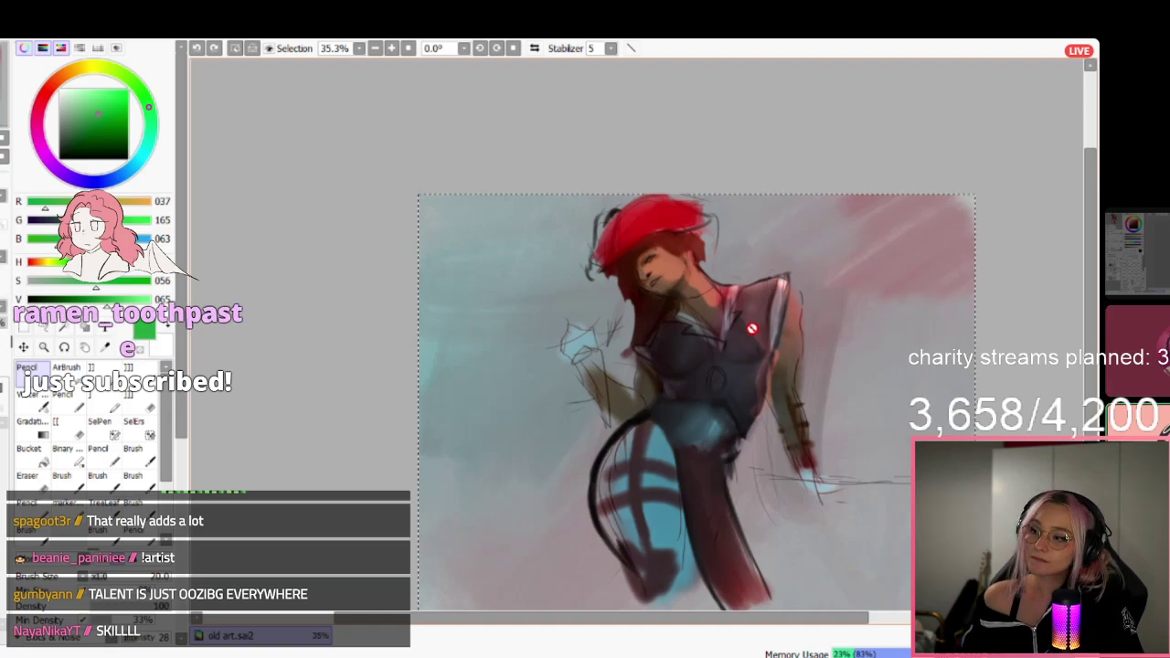
scroll(751, 330, "up", 2)
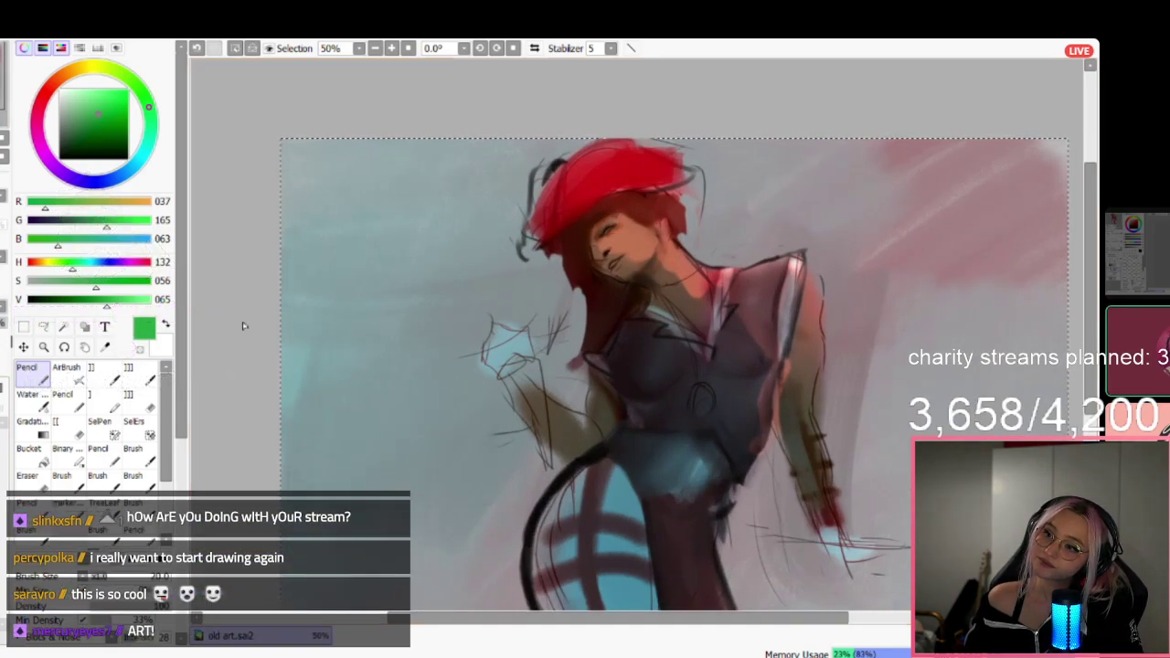
mouse_move(689, 281)
left_mouse_down()
mouse_move(761, 347)
mouse_move(773, 320)
mouse_move(763, 281)
mouse_move(794, 263)
left_mouse_up()
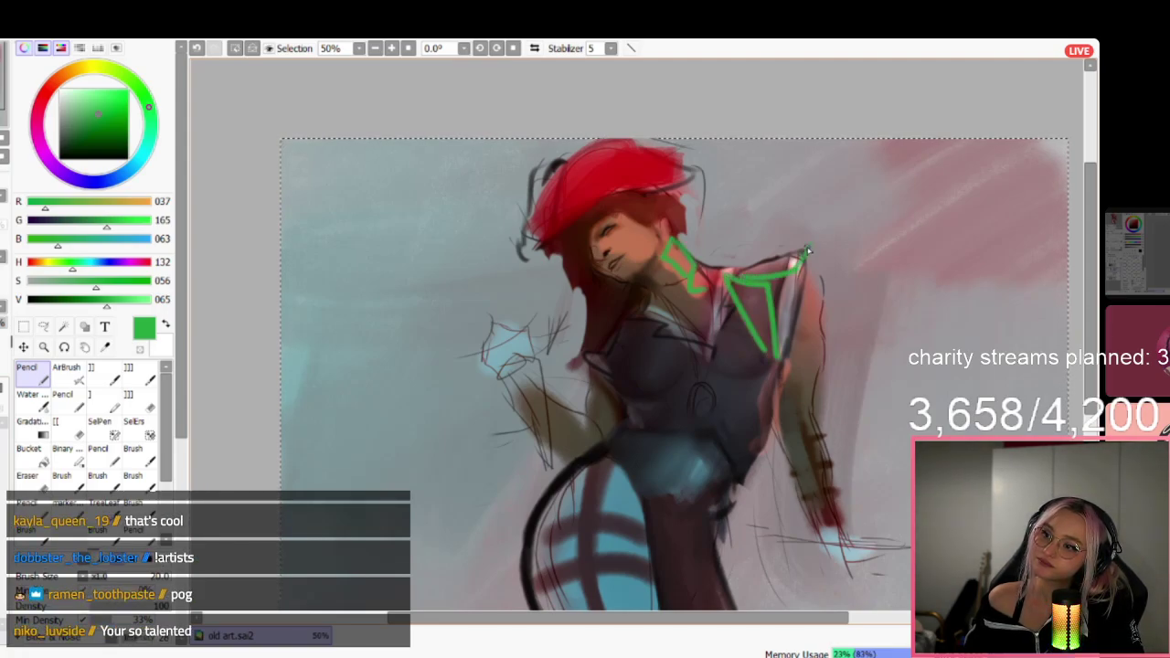
key("ctrl+z")
key("ctrl+z")
key("ctrl+z")
key("ctrl+z")
key("ctrl+z")
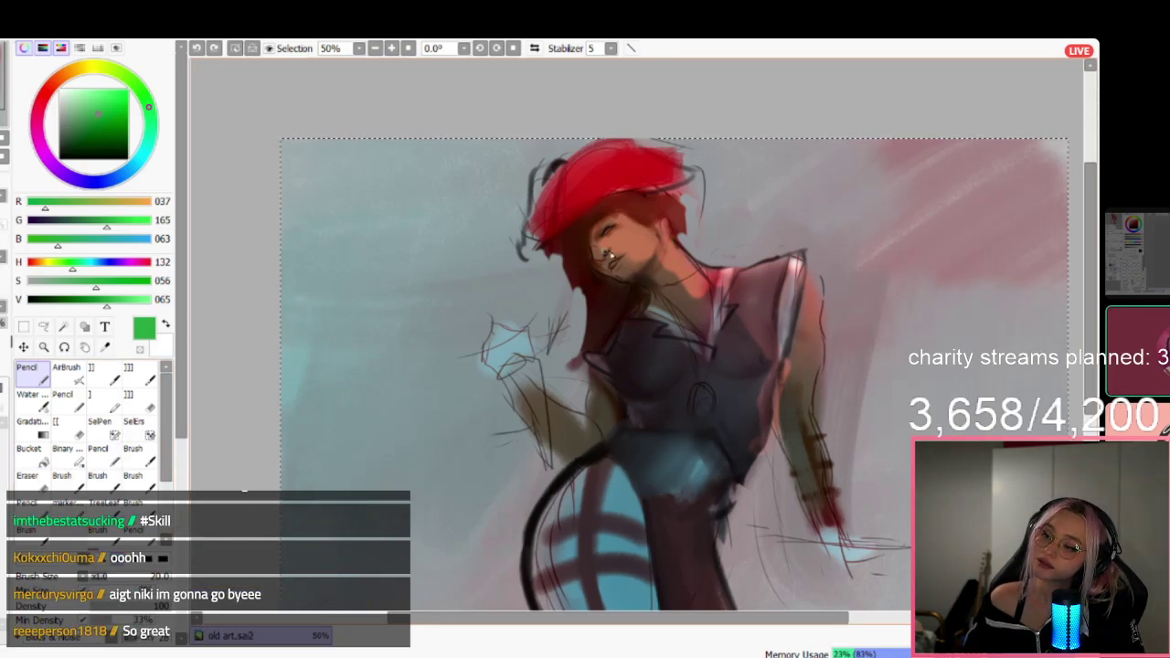
Try Pencil strokes across the cheek in brown (115, 69, 44) and teal (44, 101, 115), and undo them.
scroll(607, 255, "up", 4)
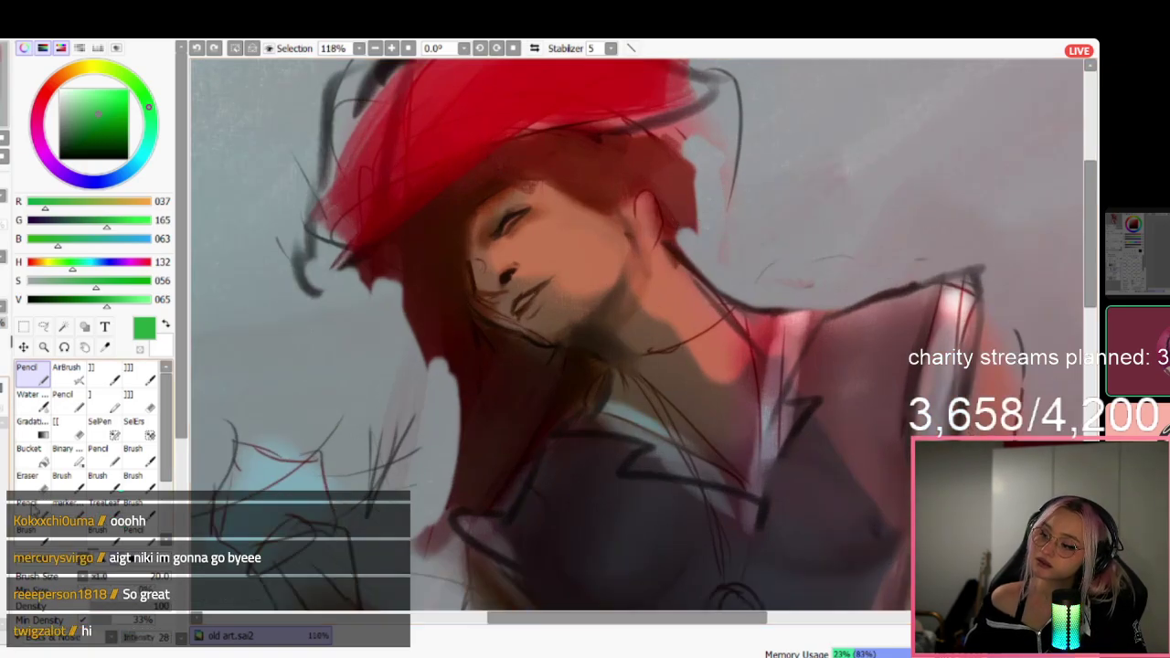
left_click(567, 264, "alt")
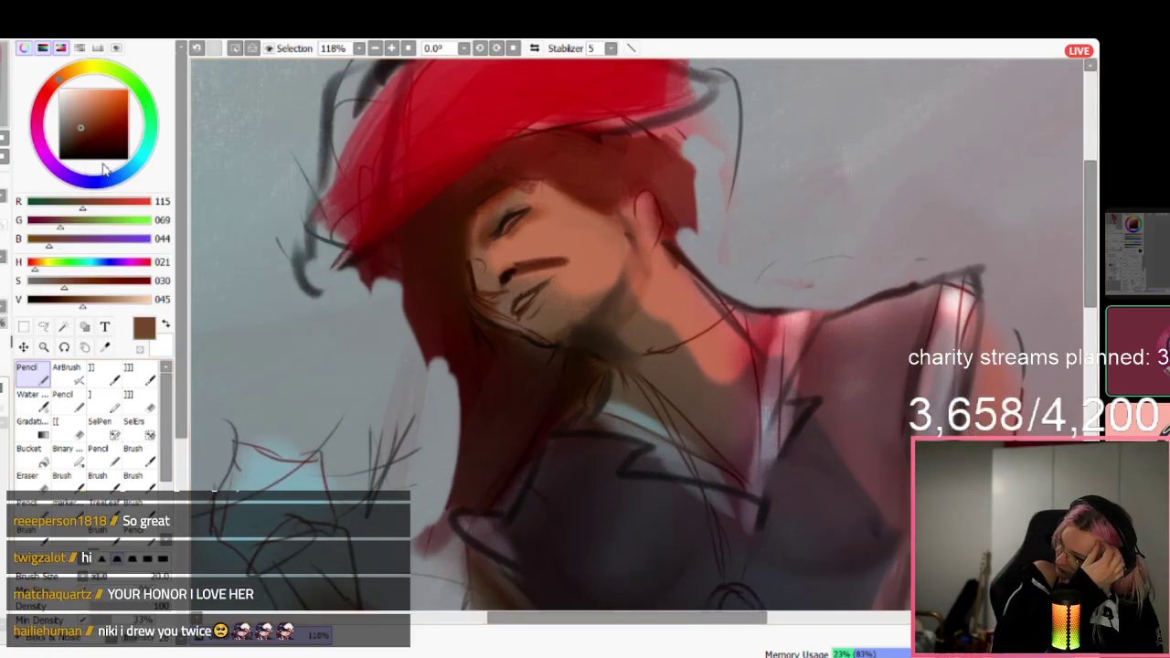
left_click(138, 163)
key("ctrl+z")
left_click_drag(563, 252, 516, 268)
left_click(44, 405)
key("ctrl+z")
Try a teal (44, 101, 115) watercolour glaze over the cheek, jaw and neck at brush size 40, and undo it.
key("[")
key("[")
key("[")
key("[")
key("[")
key("[")
key("[")
key("[")
key("[")
key("[")
key("[")
key("[")
key("[")
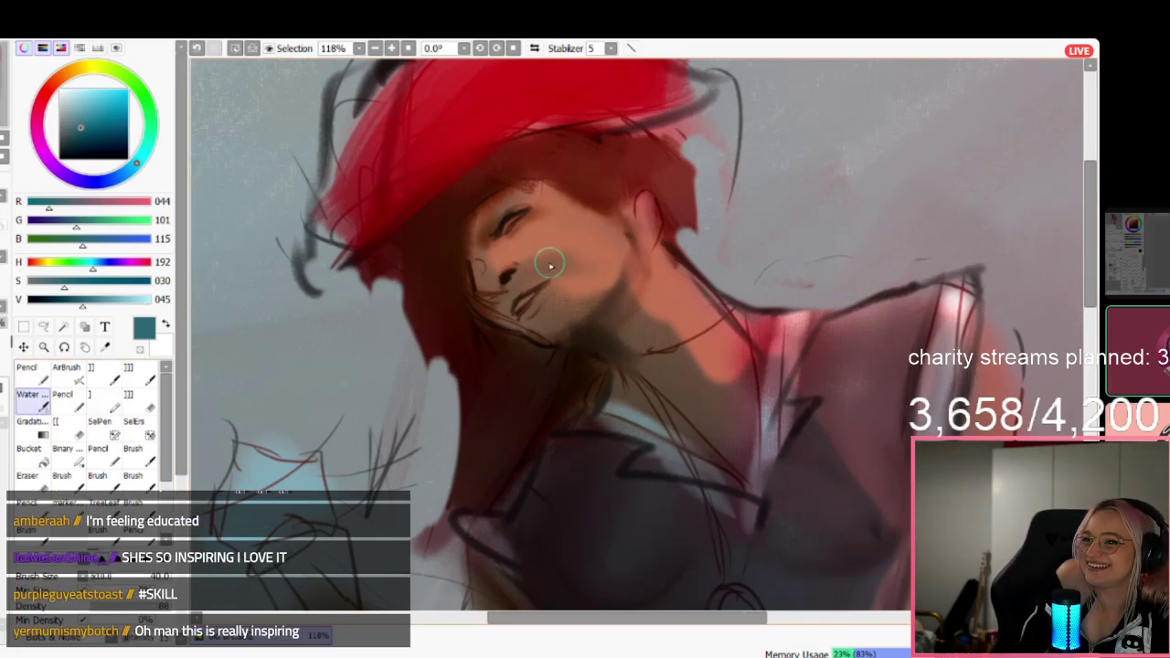
mouse_move(642, 287)
left_mouse_down()
mouse_move(713, 356)
mouse_move(696, 322)
mouse_move(695, 353)
mouse_move(680, 327)
mouse_move(717, 395)
mouse_move(769, 361)
left_mouse_up()
scroll(769, 361, "down", 2)
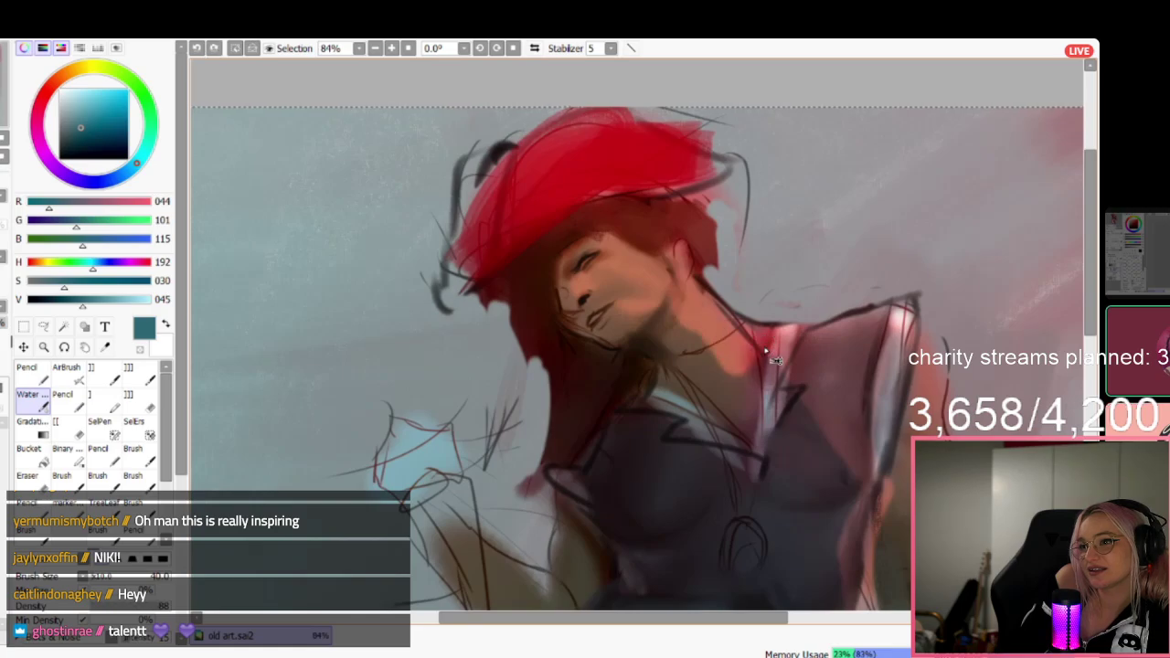
scroll(779, 366, "down", 1)
scroll(720, 291, "up", 1)
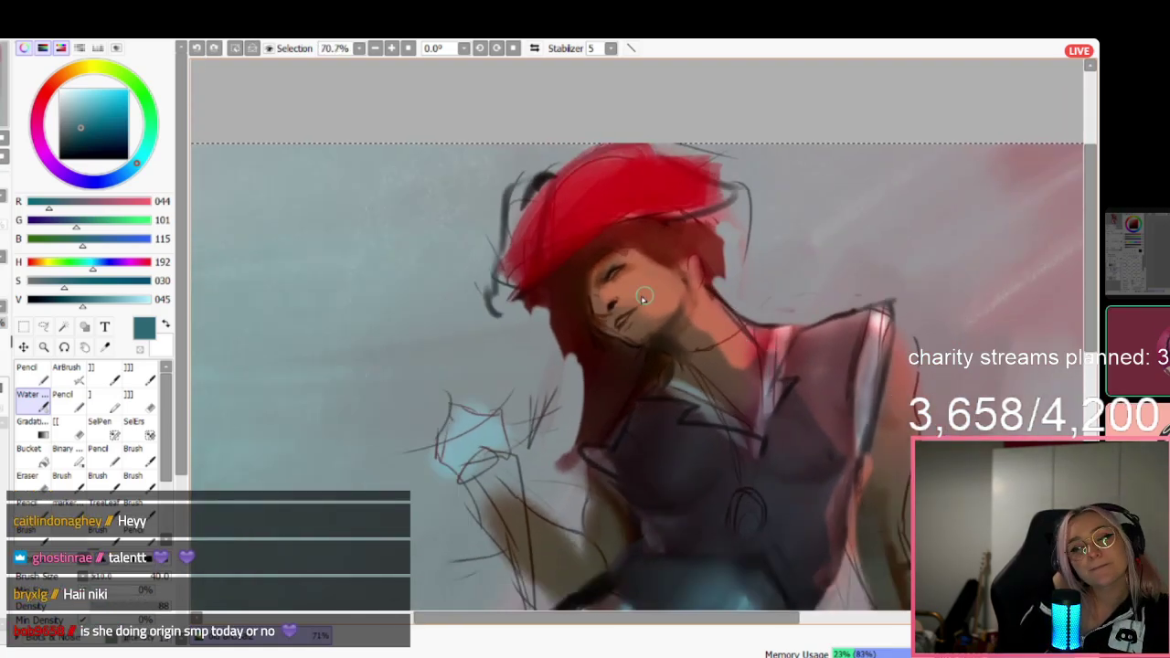
Shade the cheek with a muted brown (125, 88, 71) based on the sampled skin tone, at brush size 35.
scroll(675, 261, "up", 4)
scroll(659, 305, "up", 2)
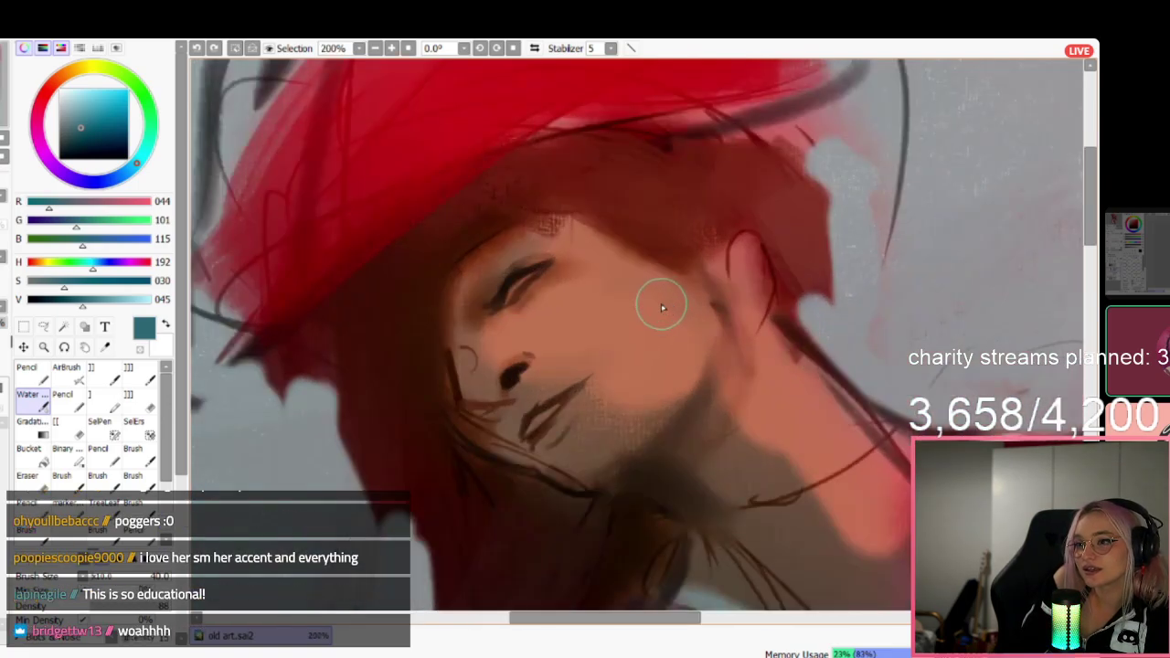
left_click(575, 248, "alt")
left_click_drag(85, 128, 75, 124)
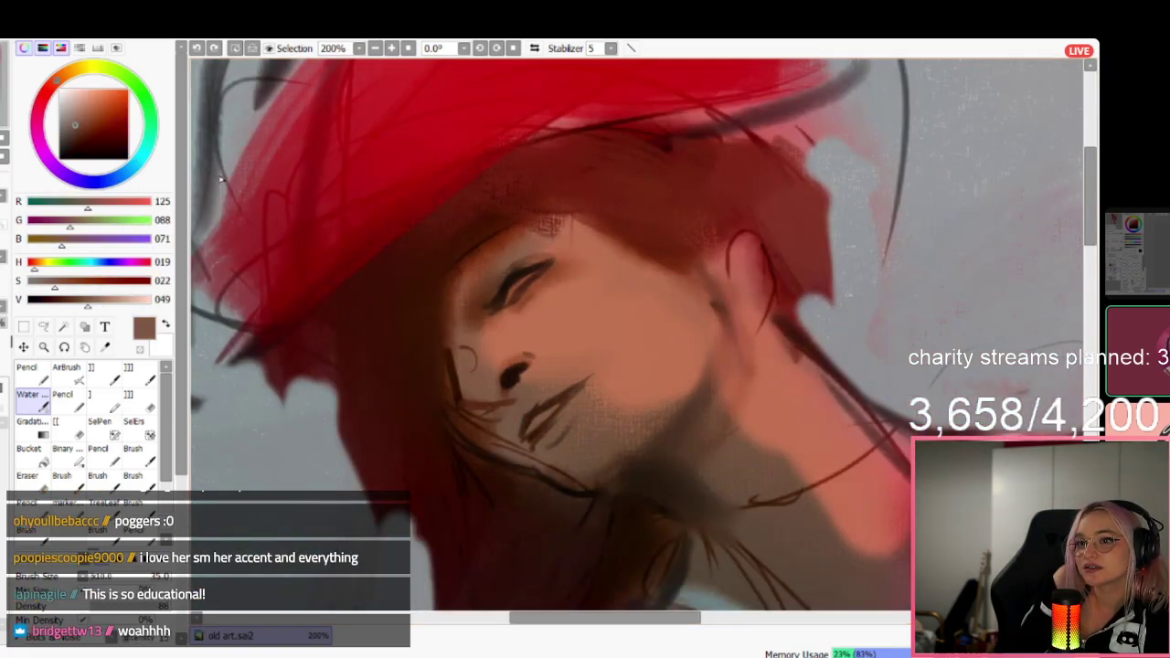
key("bracketleft")
key("bracketleft")
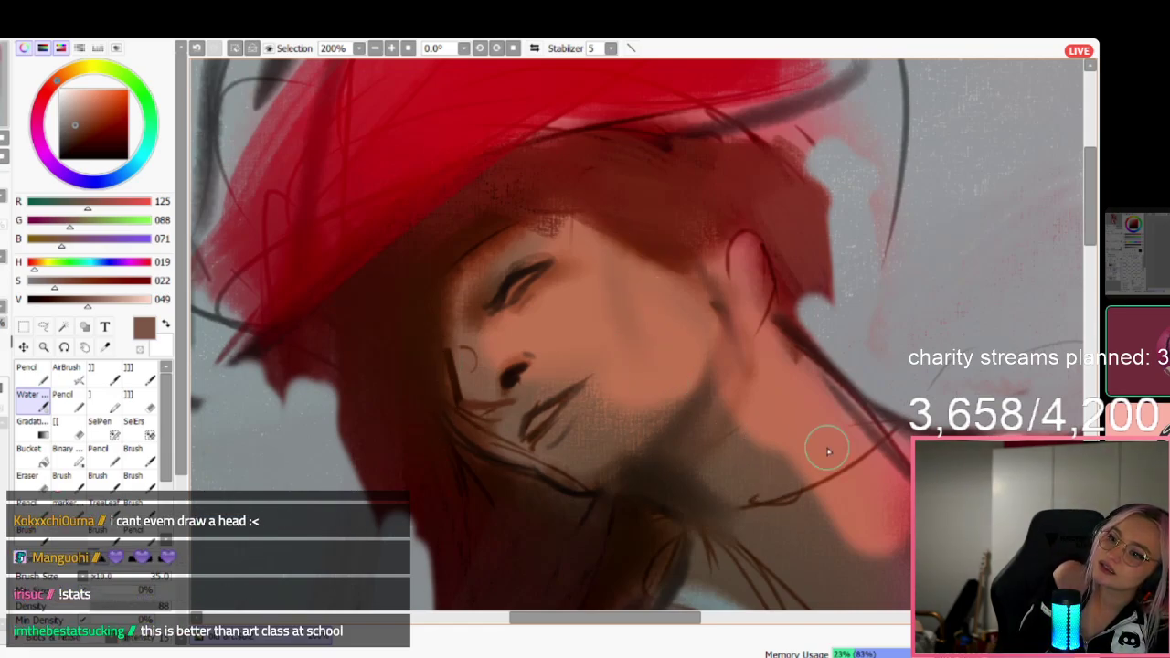
scroll(826, 444, "down", 5)
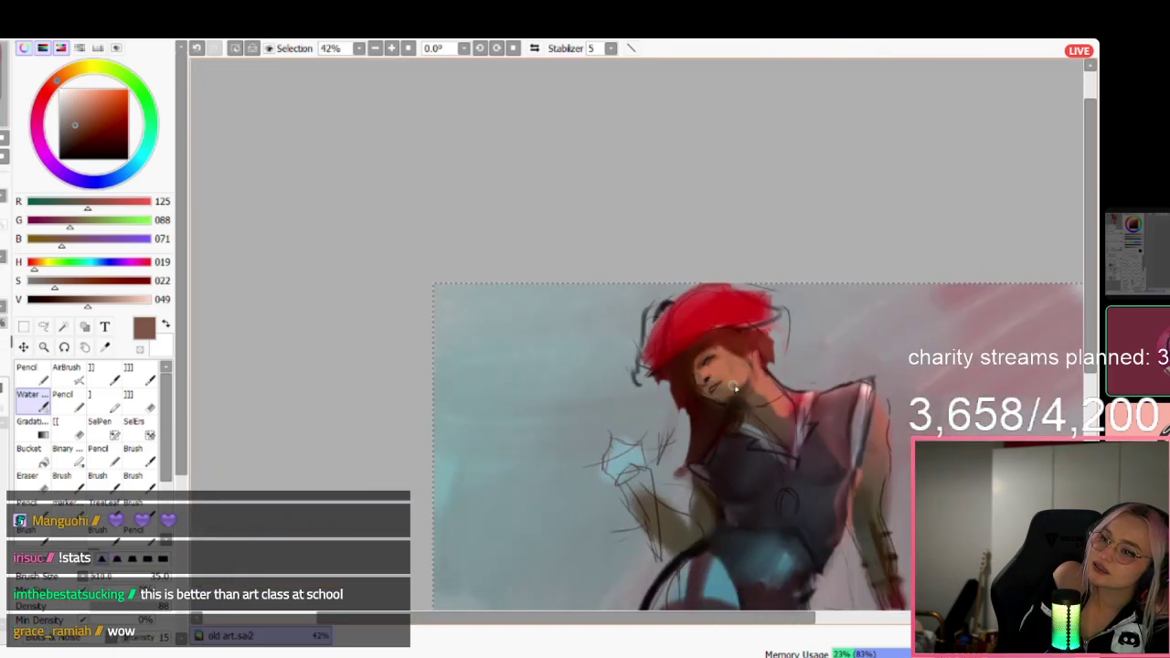
scroll(846, 393, "down", 4)
scroll(862, 503, "up", 4)
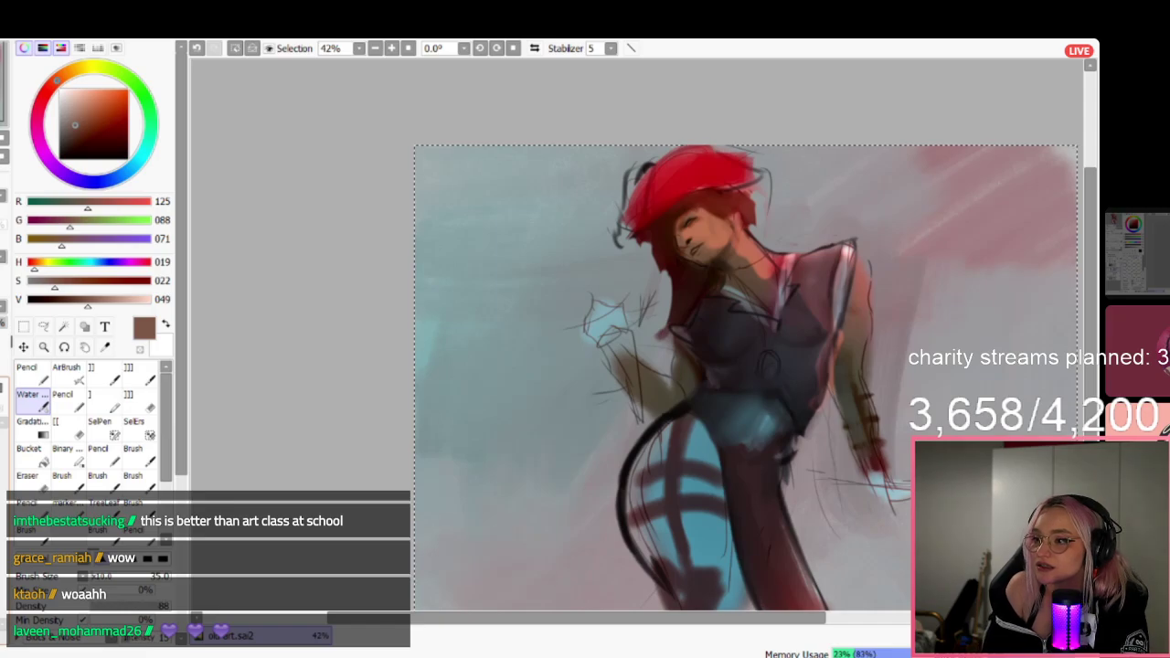
Paint a light peach (255, 185, 153) highlight along the top of the shoulder and upper arm with the Pencil.
left_click(87, 88)
left_click(27, 367)
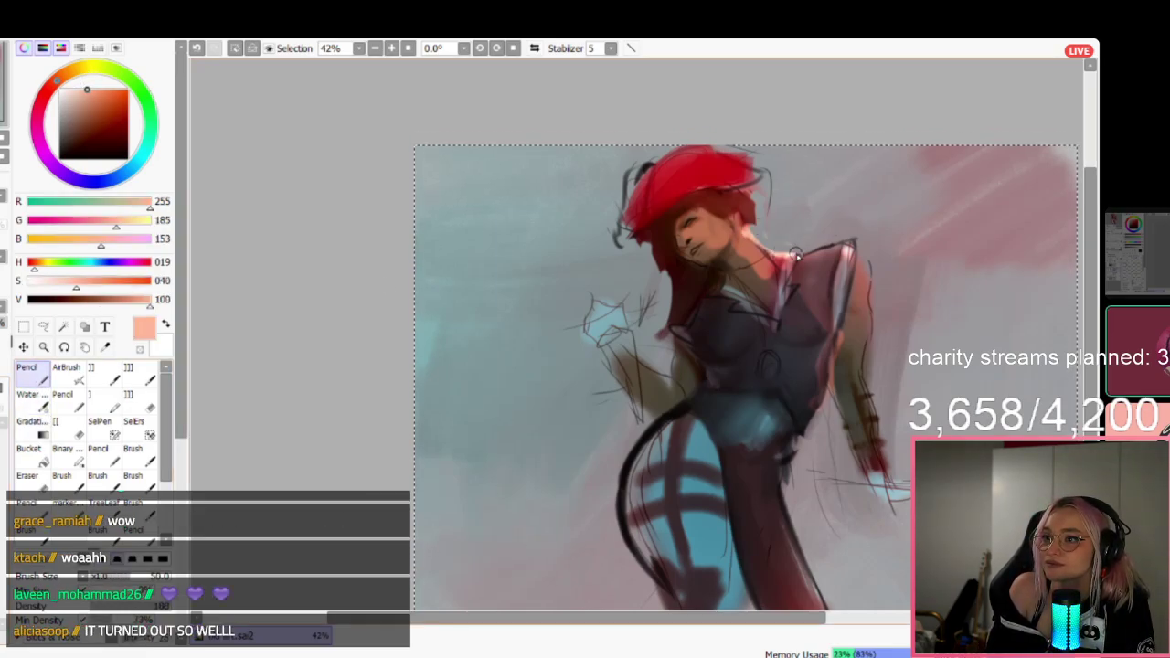
mouse_move(823, 256)
left_mouse_down()
mouse_move(854, 235)
mouse_move(872, 289)
left_mouse_up()
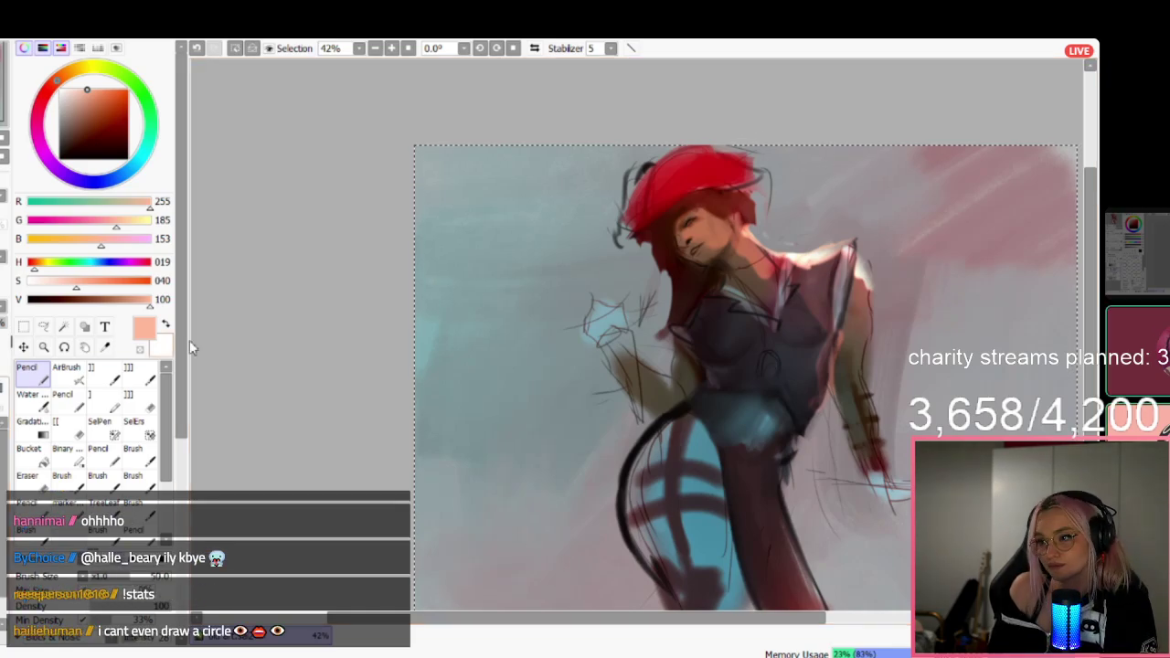
Sketch a peach lamp in the background's upper right, with two rays marking the edges of its light on the figure.
mouse_move(949, 199)
left_mouse_down()
mouse_move(970, 188)
mouse_move(914, 220)
mouse_move(955, 224)
left_mouse_up()
left_click_drag(883, 203, 752, 205)
left_click_drag(923, 247, 862, 398)
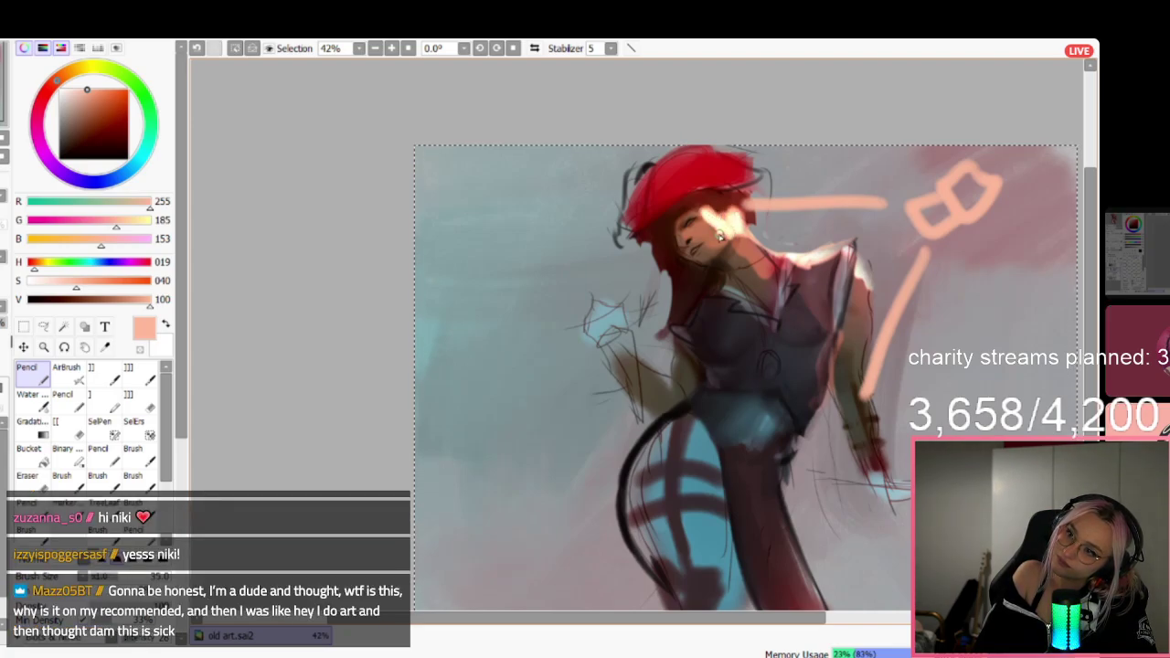
Paint peach highlights on the cheek and red hat, and strengthen the neck-to-shoulder highlight at brush size 25.
left_click_drag(720, 236, 734, 235)
mouse_move(695, 200)
left_mouse_down()
mouse_move(741, 177)
mouse_move(673, 198)
mouse_move(746, 174)
mouse_move(712, 148)
left_mouse_up()
key("]")
key("]")
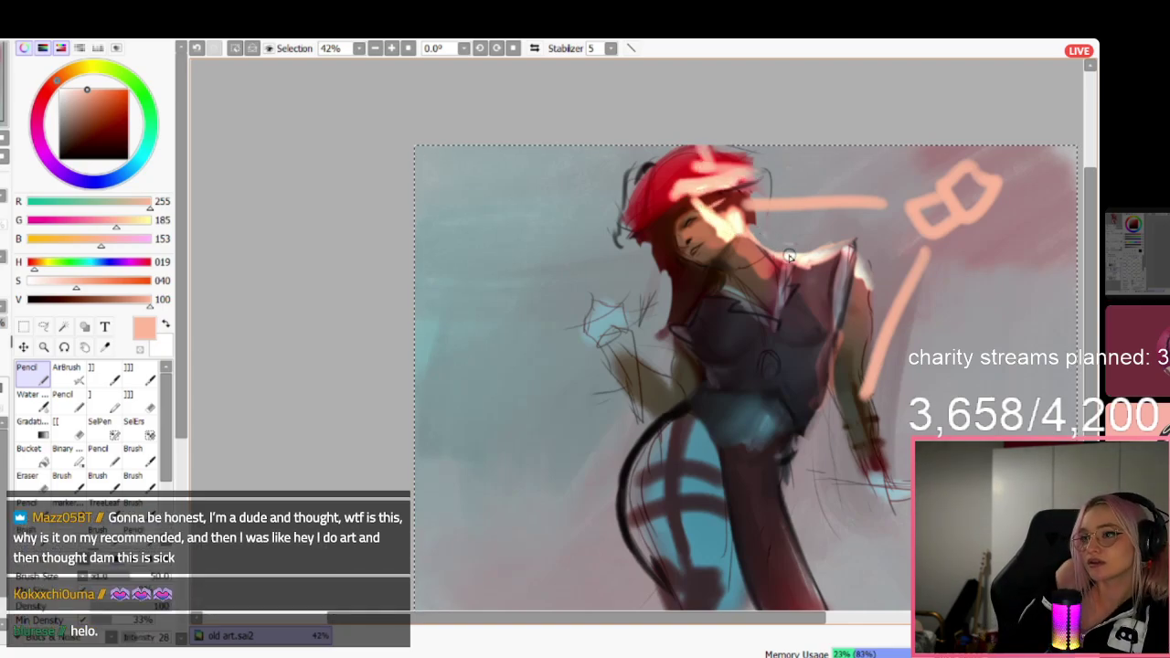
key("[")
key("[")
key("[")
key("[")
mouse_move(749, 236)
left_mouse_down()
mouse_move(789, 279)
mouse_move(782, 260)
mouse_move(779, 277)
mouse_move(838, 246)
left_mouse_up()
Trim back the peach highlight on the cheek and forehead with the III eraser at size 80.
scroll(809, 234, "down", 4)
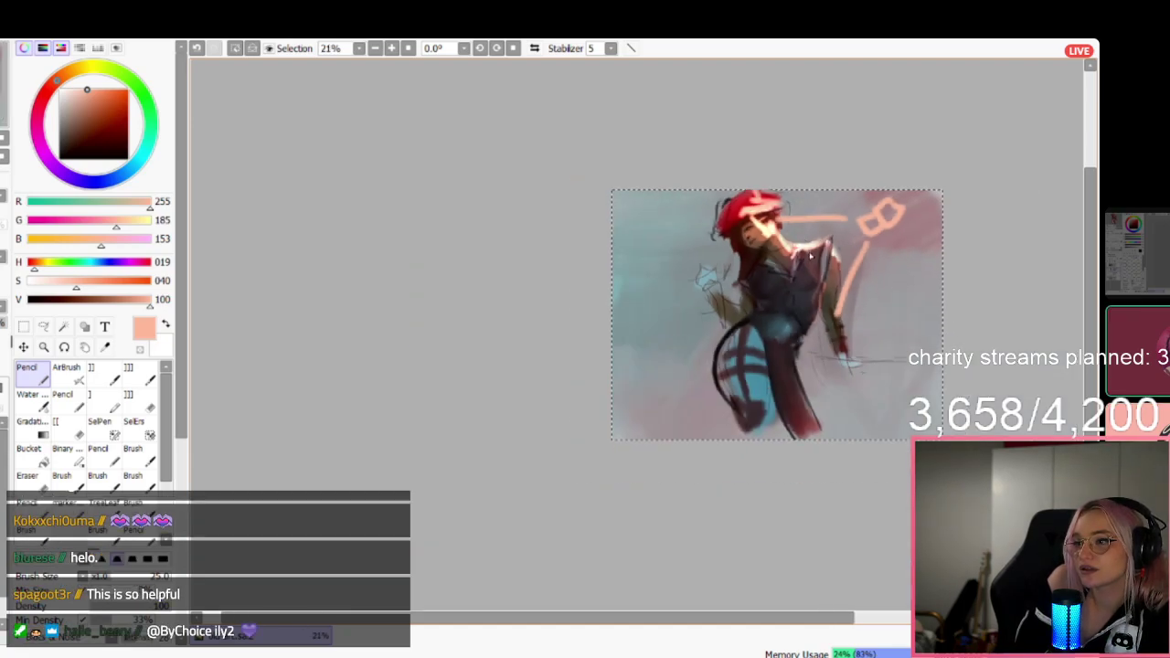
scroll(879, 173, "up", 2)
scroll(877, 173, "up", 3)
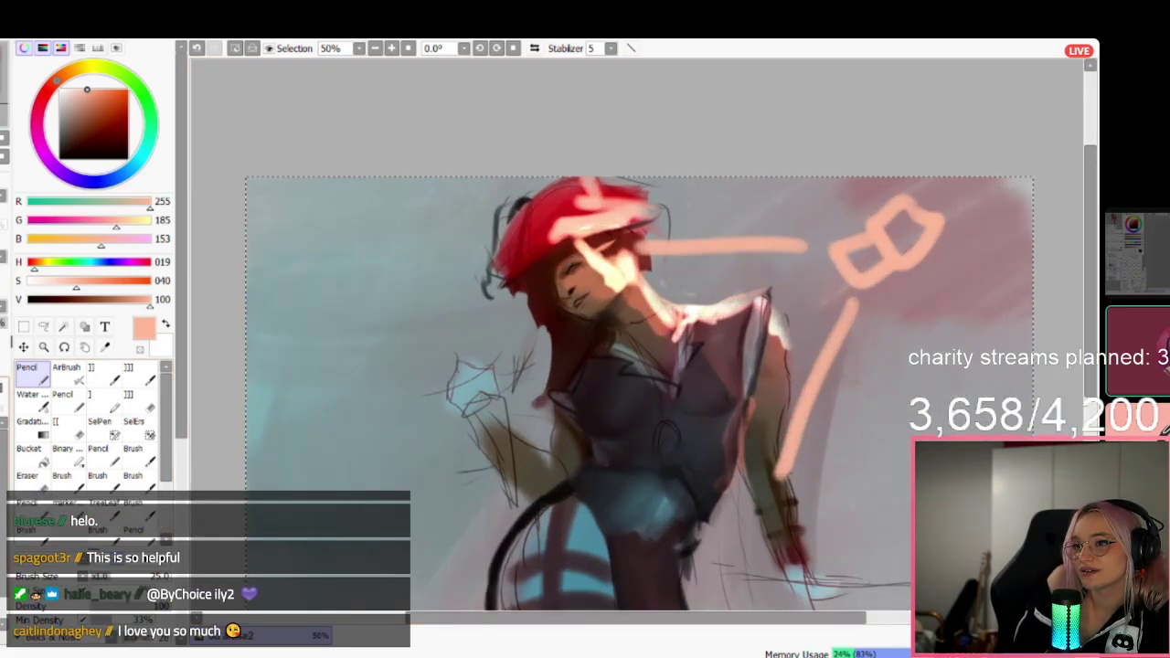
scroll(640, 393, "down", 3)
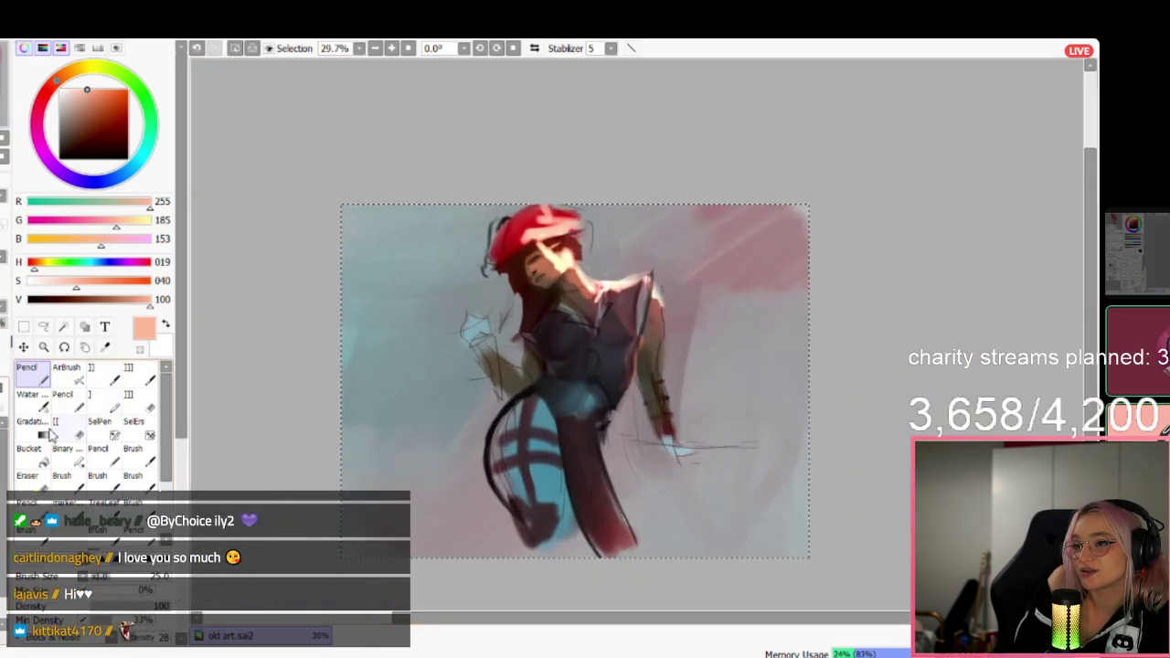
left_click(140, 402)
left_click_drag(562, 259, 538, 249)
scroll(550, 265, "down", 2)
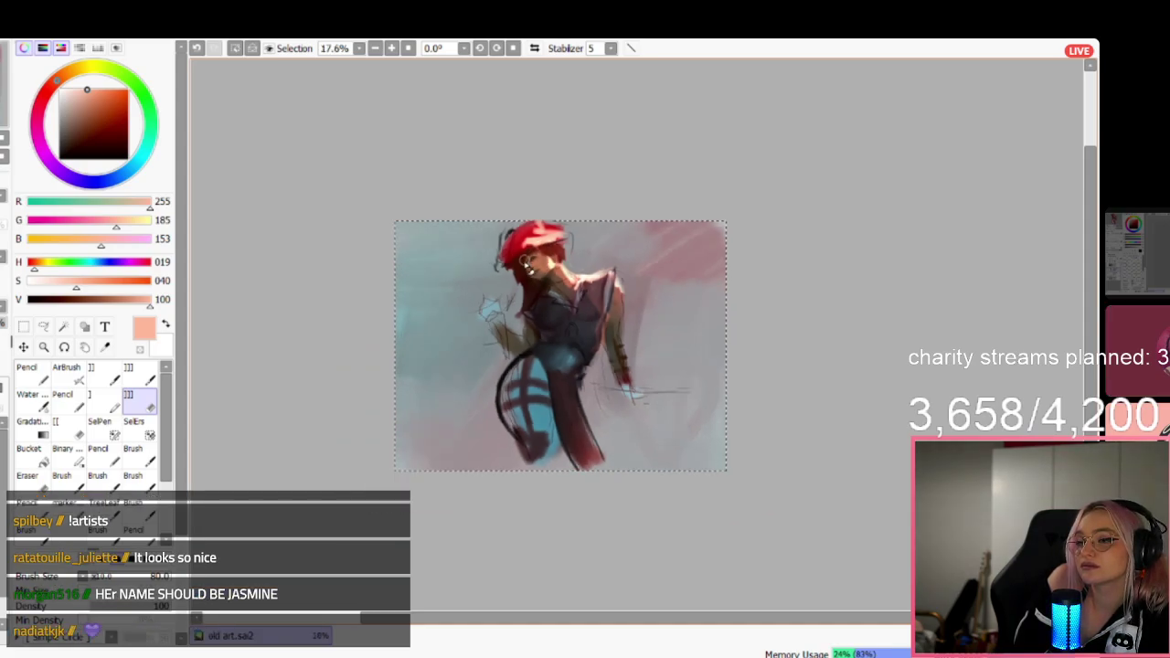
scroll(547, 247, "up", 5)
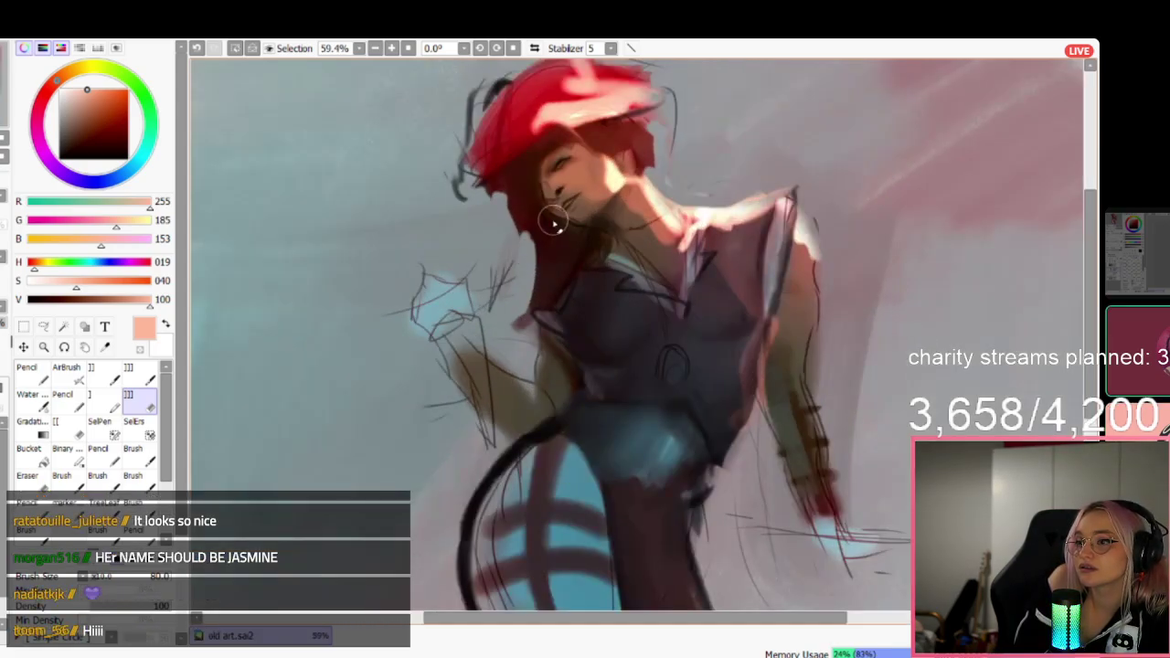
scroll(554, 222, "down", 1)
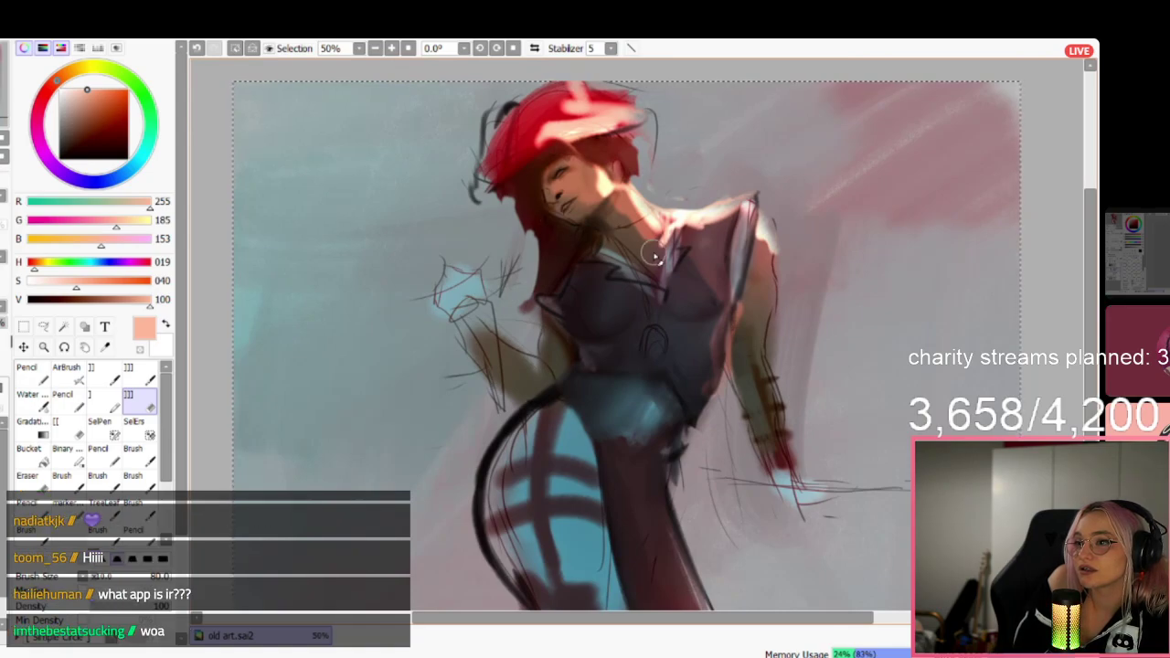
Sketch black contour lines over the hip, thigh and both legs with the Pencil at brush size 14.
left_click_drag(65, 154, 48, 194)
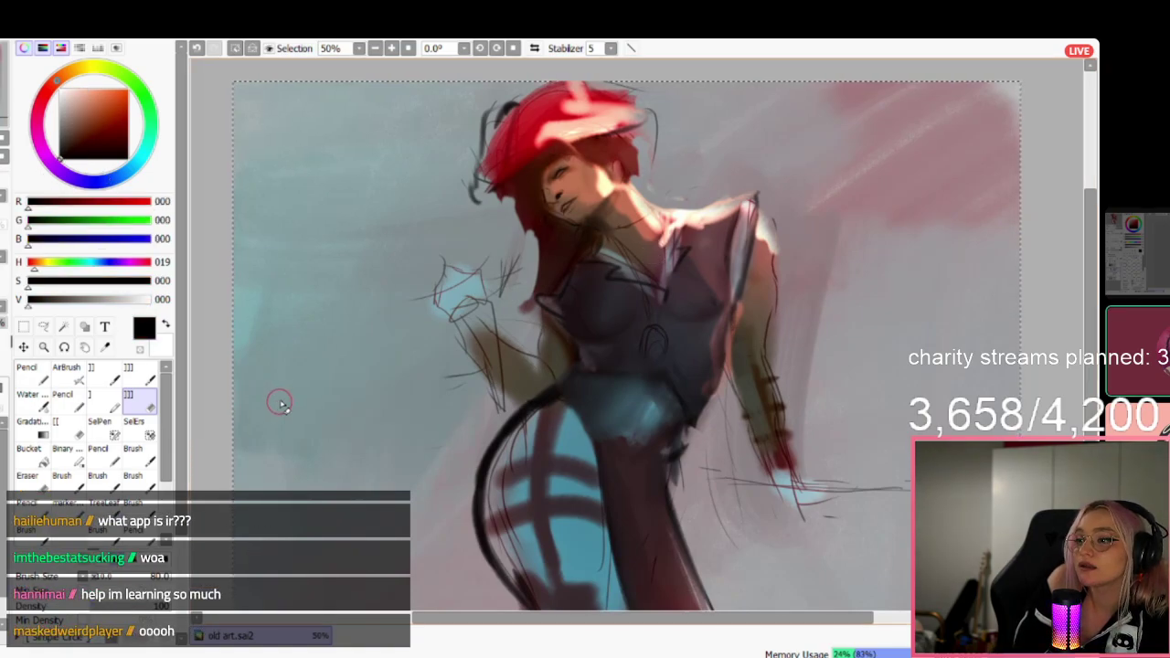
left_click(36, 376)
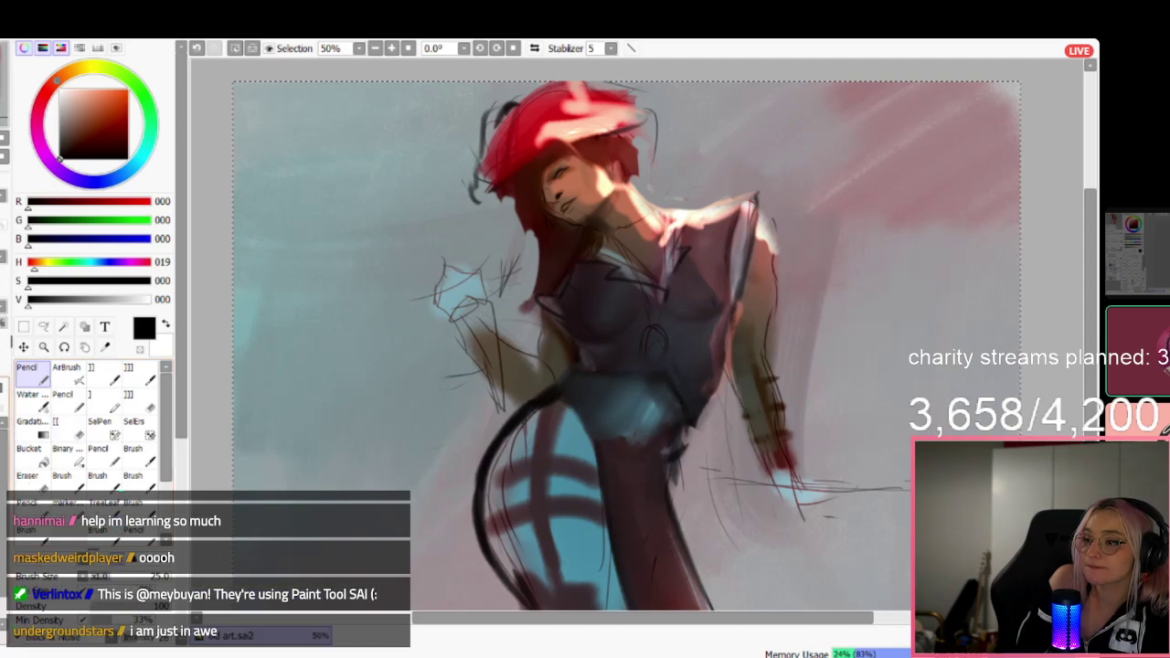
key("bracketleft")
key("bracketleft")
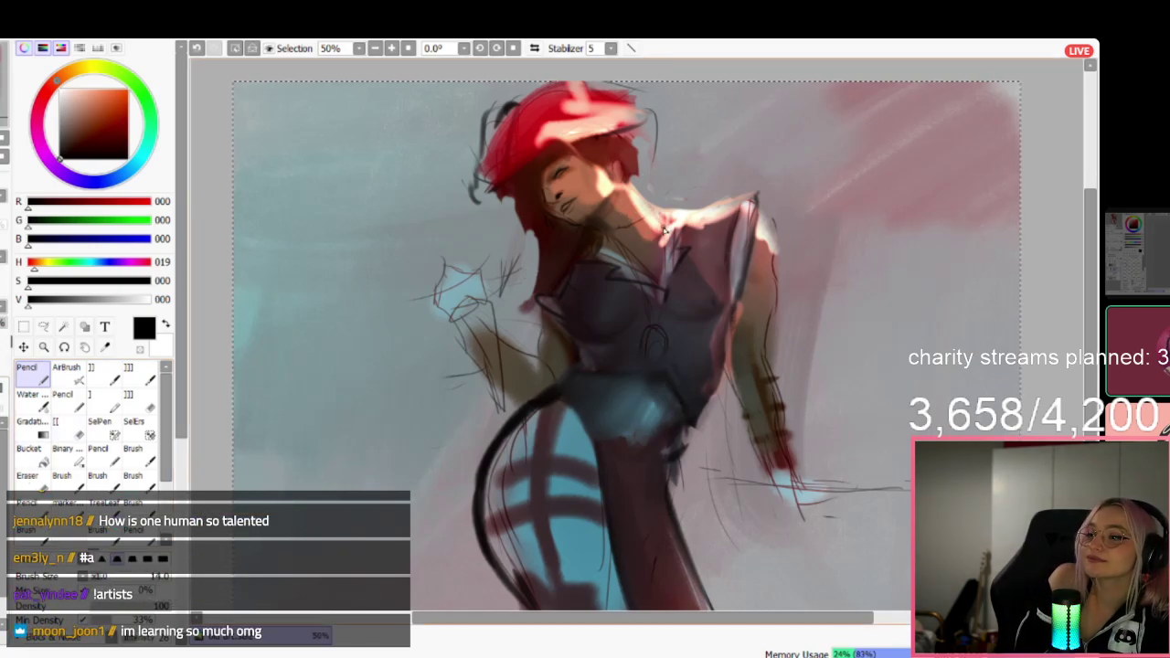
mouse_move(567, 358)
left_mouse_down()
mouse_move(521, 549)
mouse_move(529, 569)
left_mouse_up()
left_click_drag(540, 452, 527, 510)
left_click_drag(598, 445, 611, 610)
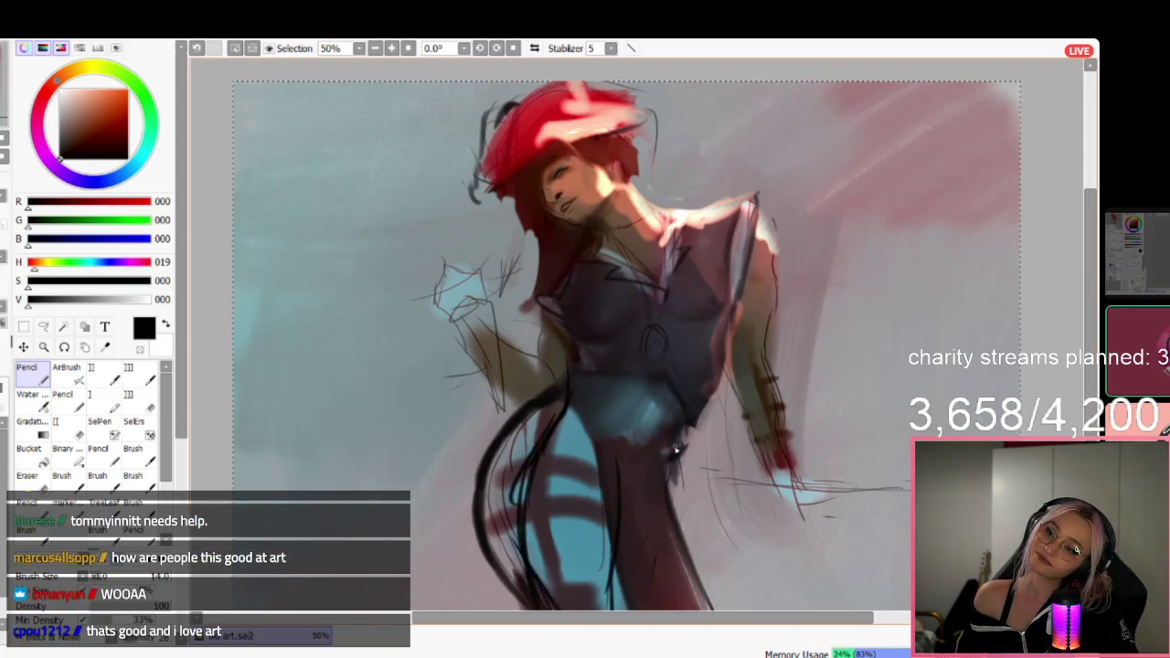
mouse_move(569, 419)
left_mouse_down()
mouse_move(514, 532)
mouse_move(540, 486)
mouse_move(566, 610)
left_mouse_up()
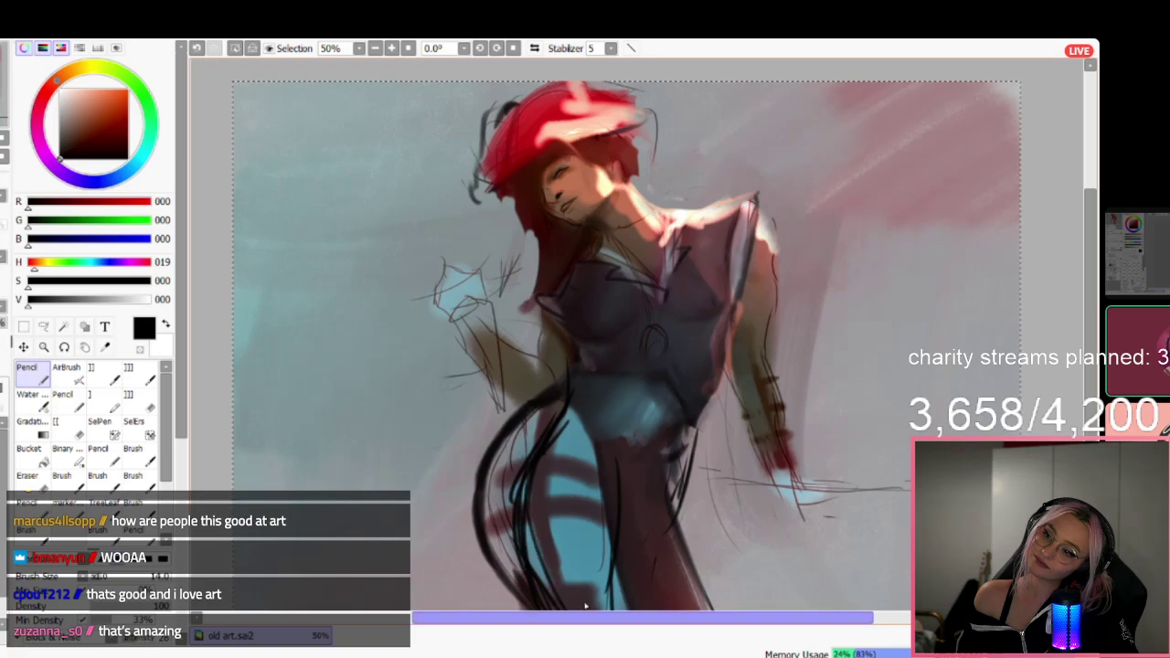
Try a long black line of action from the face through the torso to the lower leg, and undo it.
scroll(612, 459, "down", 1)
left_click_drag(574, 216, 627, 599)
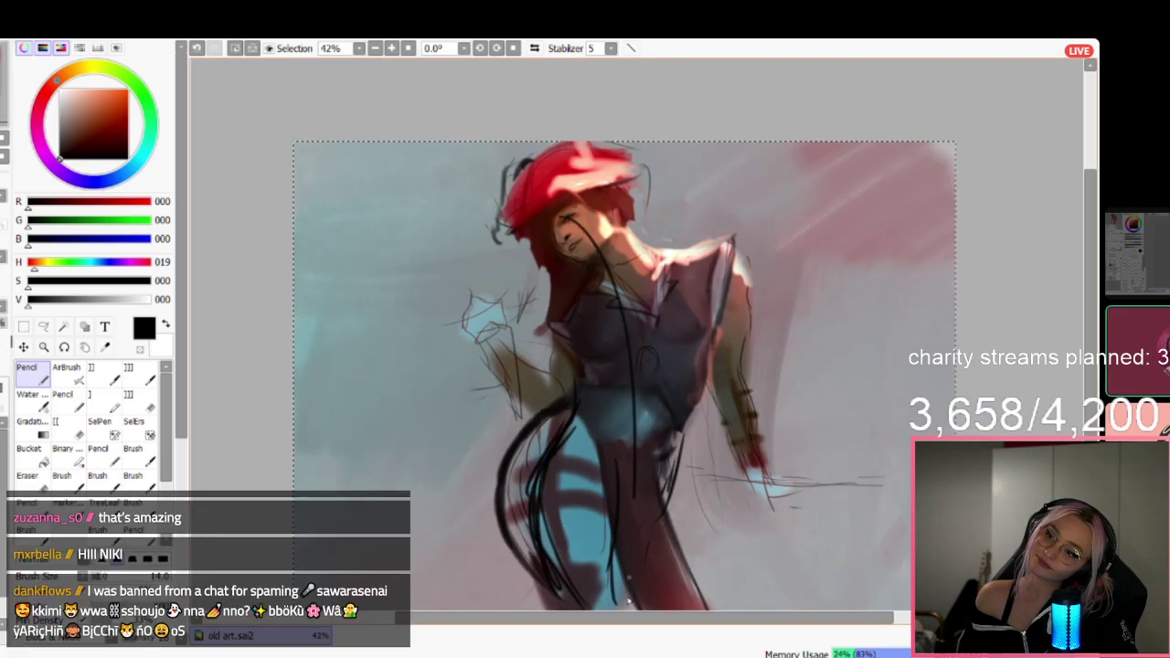
key("ctrl+z")
key("ctrl+z")
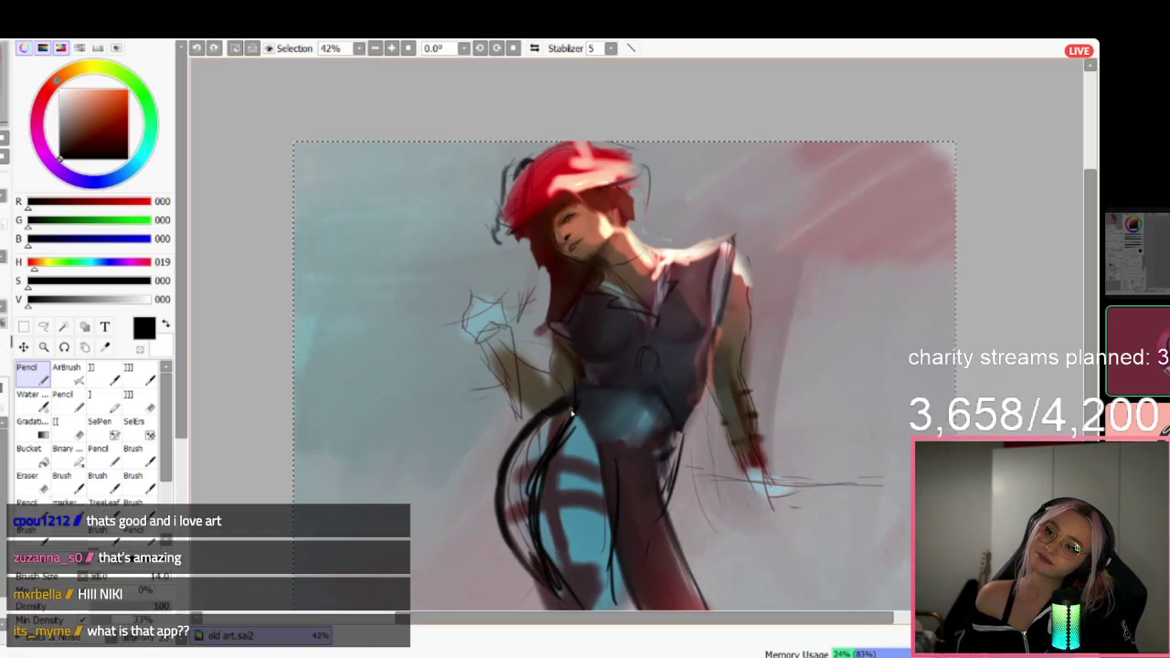
Reinforce the contour of the near thigh and hip with repeated black strokes.
left_click_drag(540, 528, 580, 608)
left_click_drag(528, 494, 578, 414)
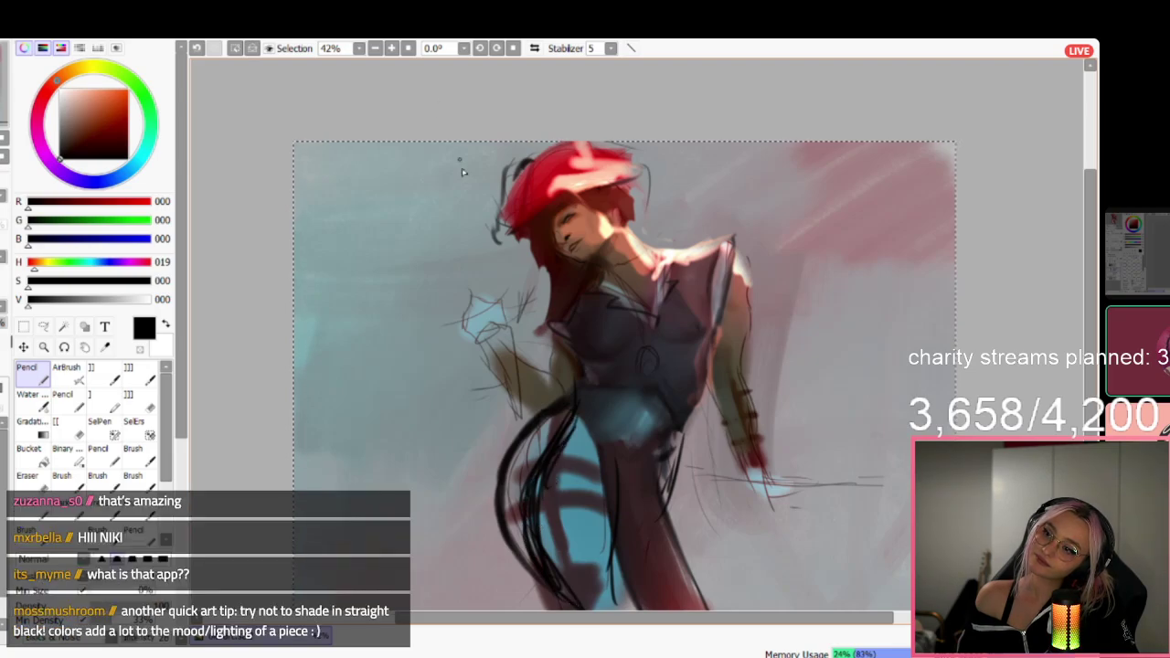
Sketch a large nose with nostril, an eyebrow stroke and a lip line in black on the teal background beside the figure.
mouse_move(345, 222)
left_mouse_down()
mouse_move(357, 332)
mouse_move(431, 316)
left_mouse_up()
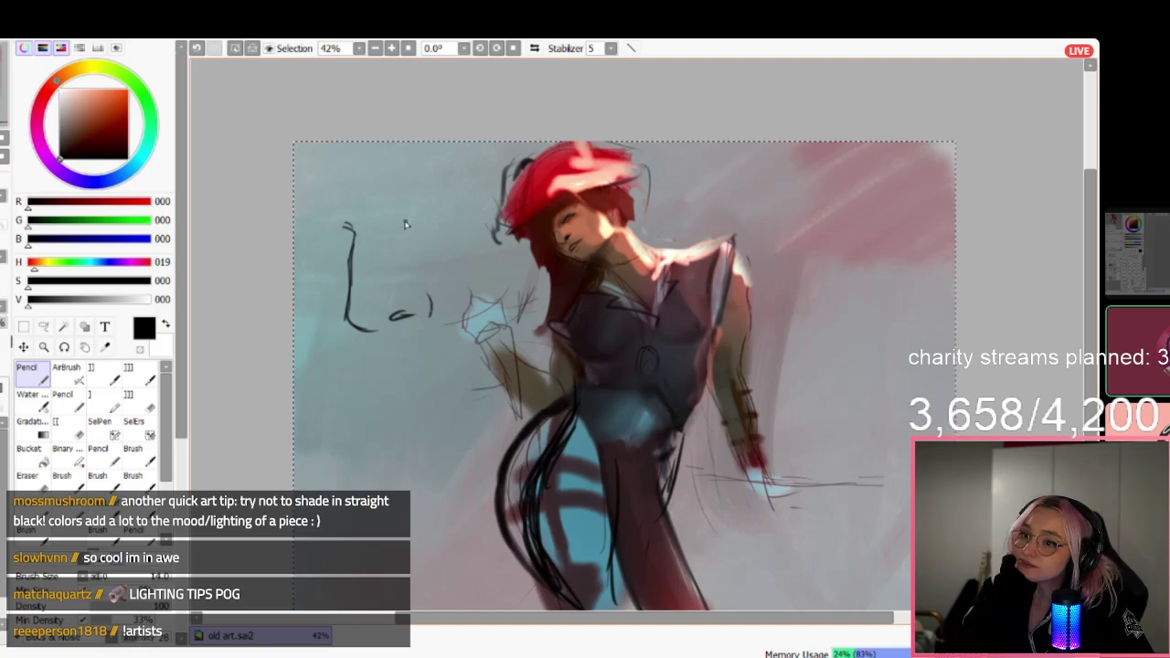
left_click_drag(395, 221, 418, 216)
left_click_drag(379, 351, 416, 350)
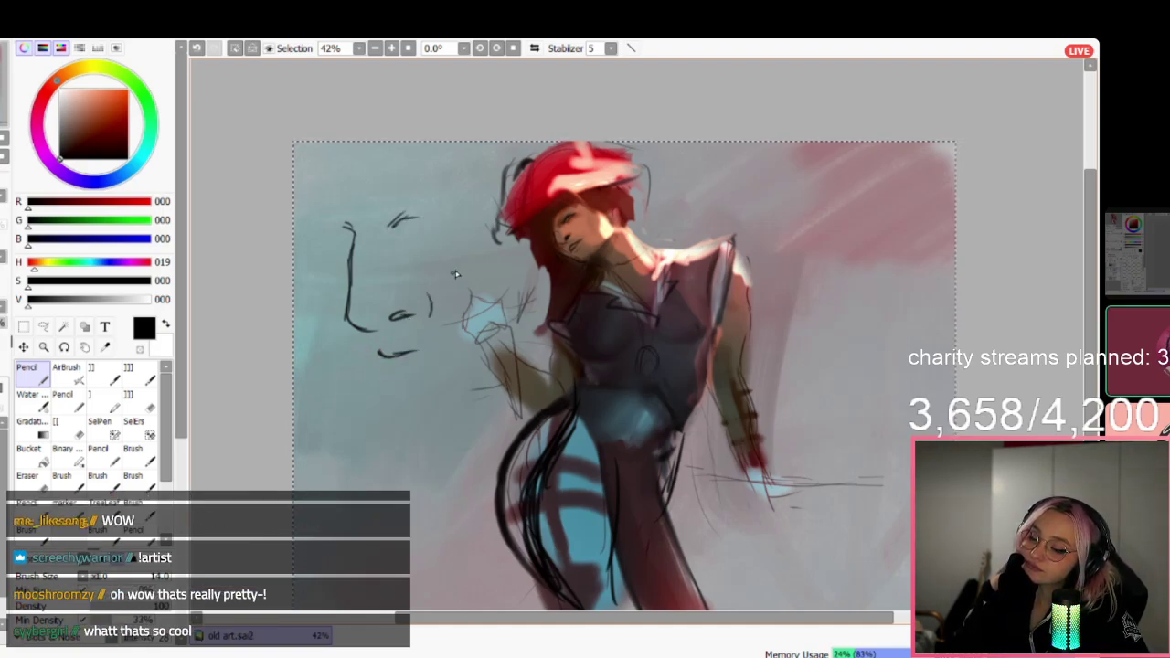
scroll(611, 259, "up", 1)
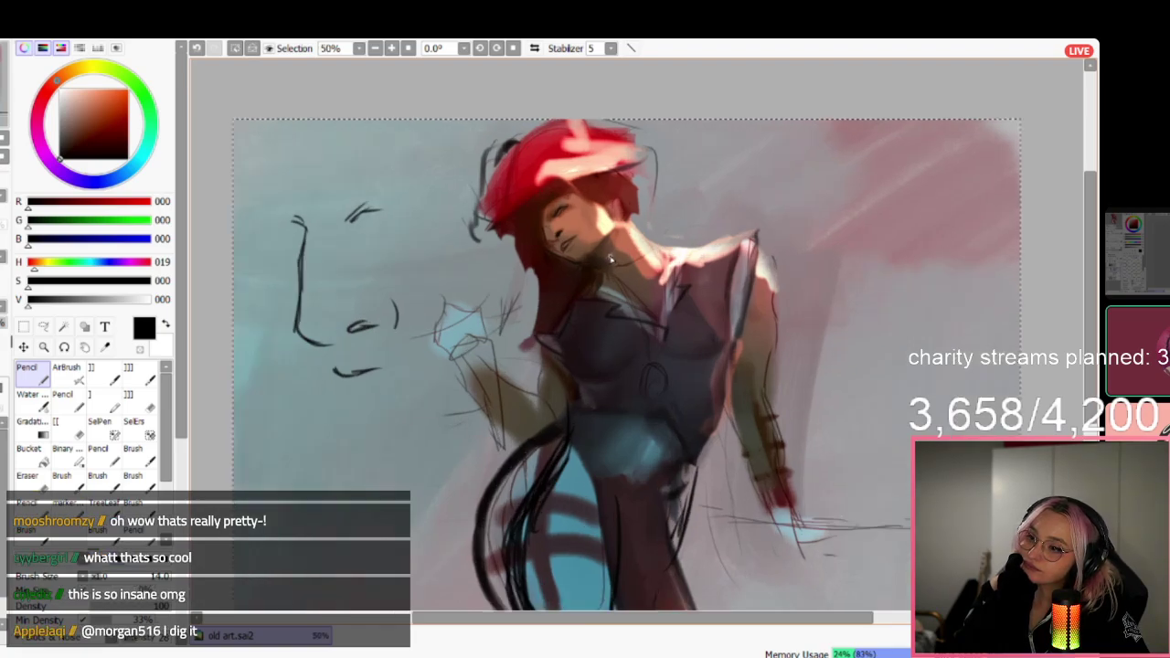
scroll(610, 259, "down", 2)
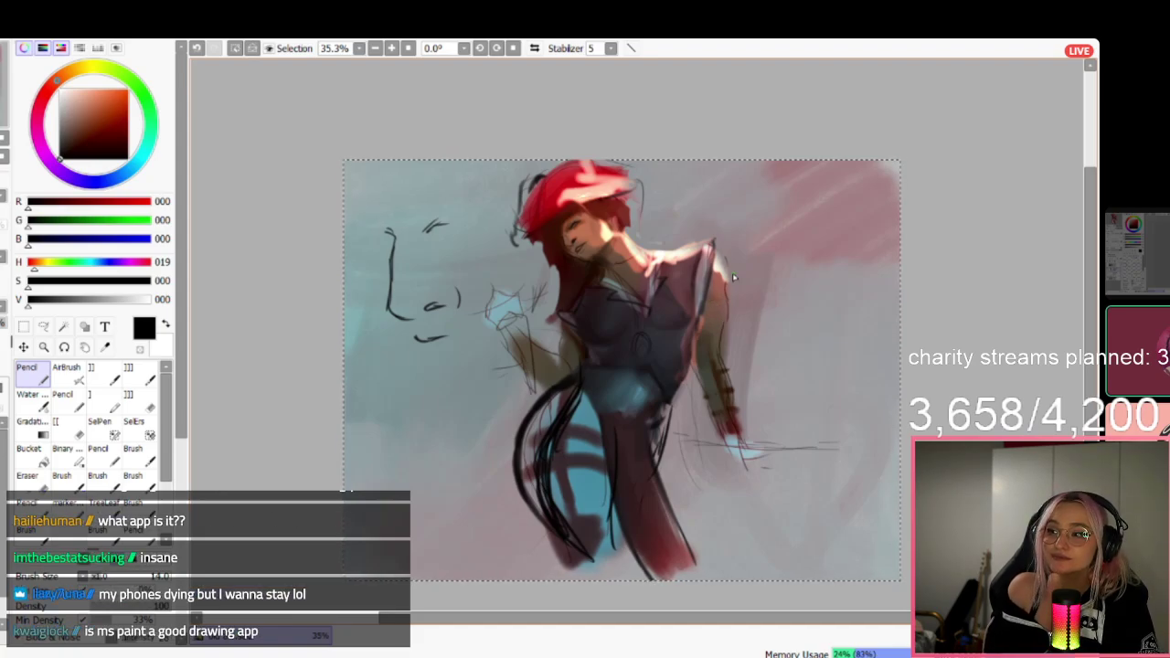
Draw two tall curved black lines in the background beside the lowered arm.
left_click_drag(764, 245, 778, 416)
left_click_drag(864, 270, 842, 416)
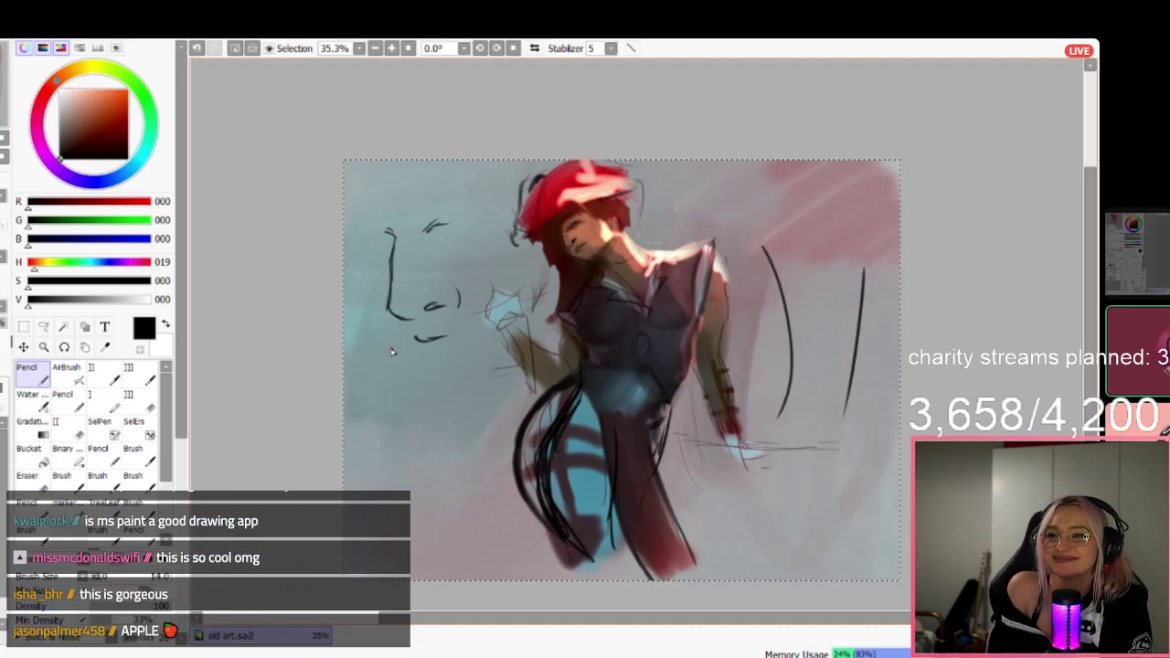
Try curved black body contours in the background beneath the nose sketch, and undo them.
left_click_drag(484, 387, 477, 478)
left_click_drag(373, 401, 375, 480)
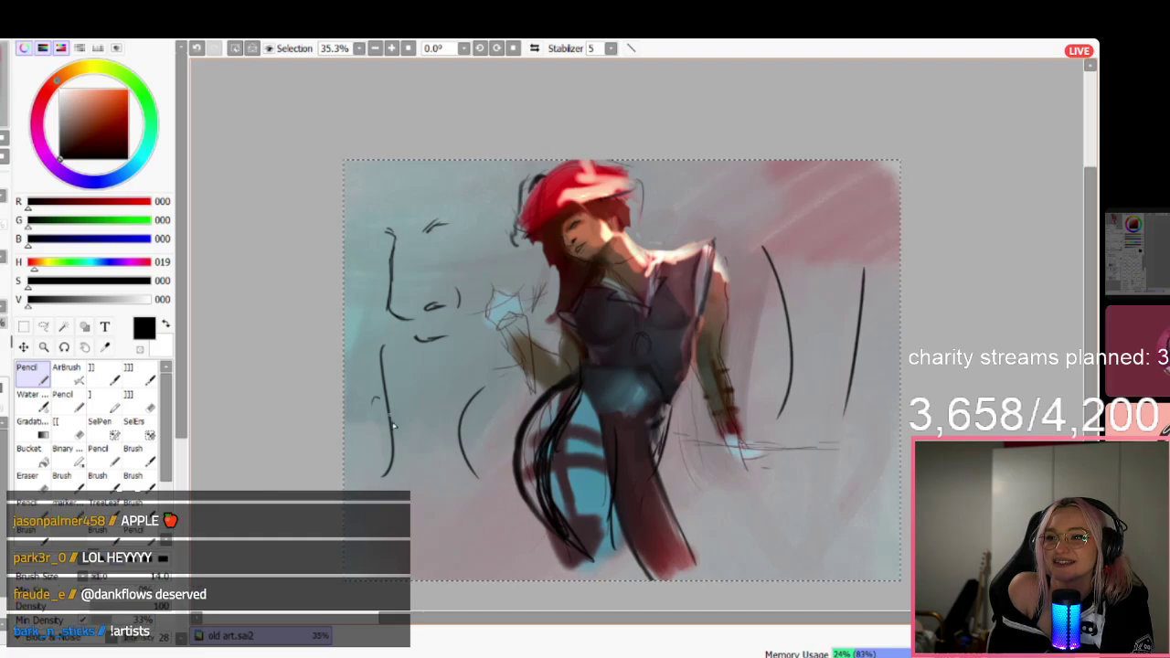
key("ctrl+z")
key("ctrl+z")
key("ctrl+z")
key("ctrl+z")
key("ctrl+z")
key("ctrl+z")
key("ctrl+z")
key("ctrl+z")
key("ctrl+z")
key("ctrl+z")
key("ctrl+z")
key("ctrl+z")
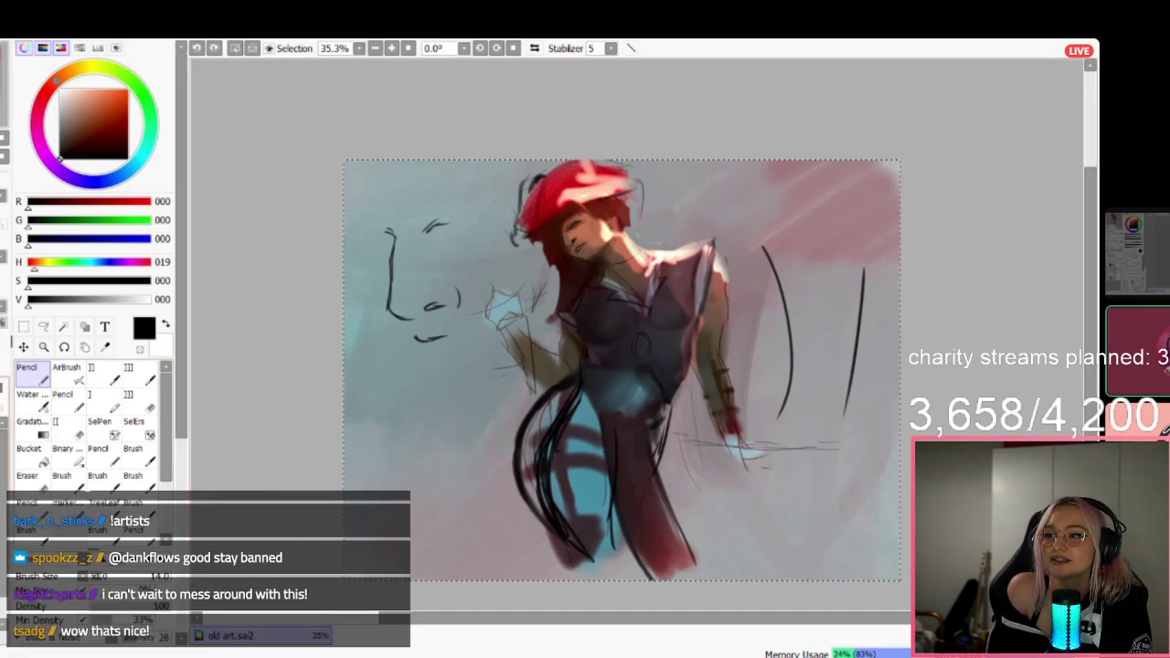
key("ctrl+z")
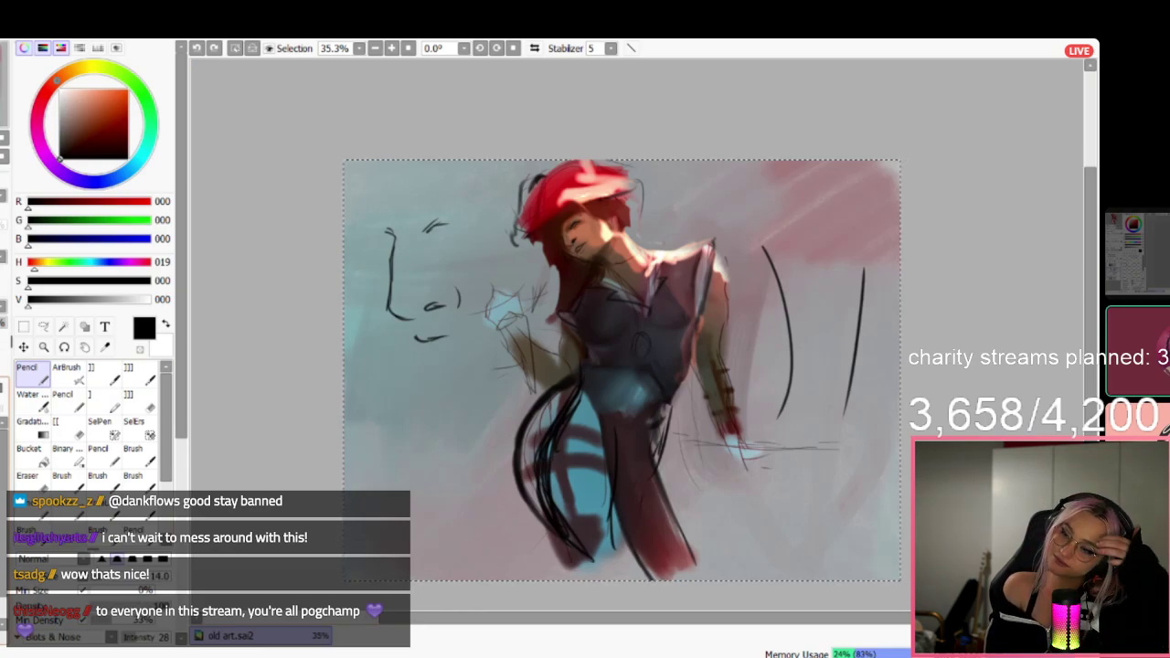
Sketch a loose rounded torso with chest curve and navel beneath the nose sketch, using the black watercolour brush at size 20.
left_click(2, 391)
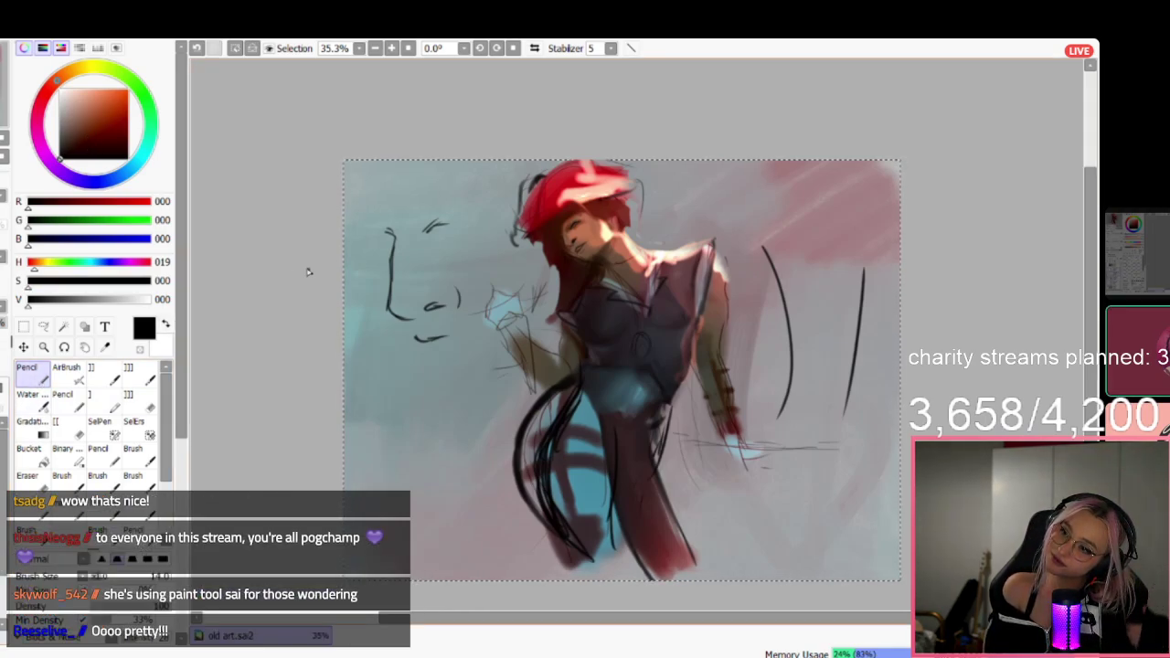
left_click(41, 409)
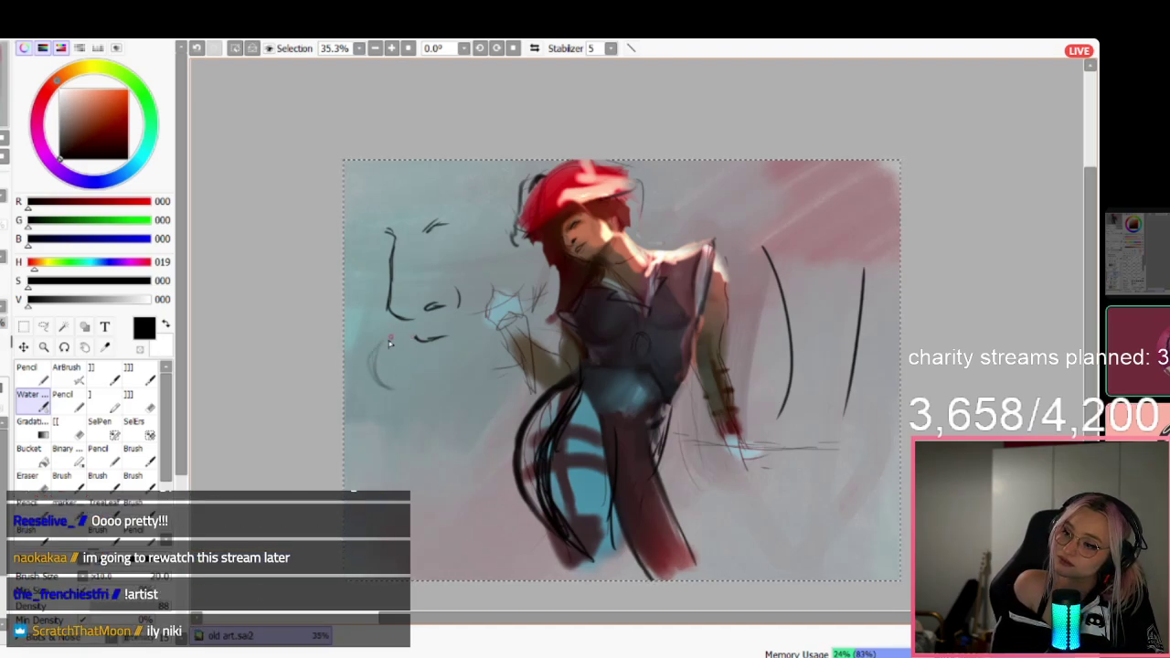
mouse_move(376, 368)
left_mouse_down()
mouse_move(358, 464)
mouse_move(374, 489)
left_mouse_up()
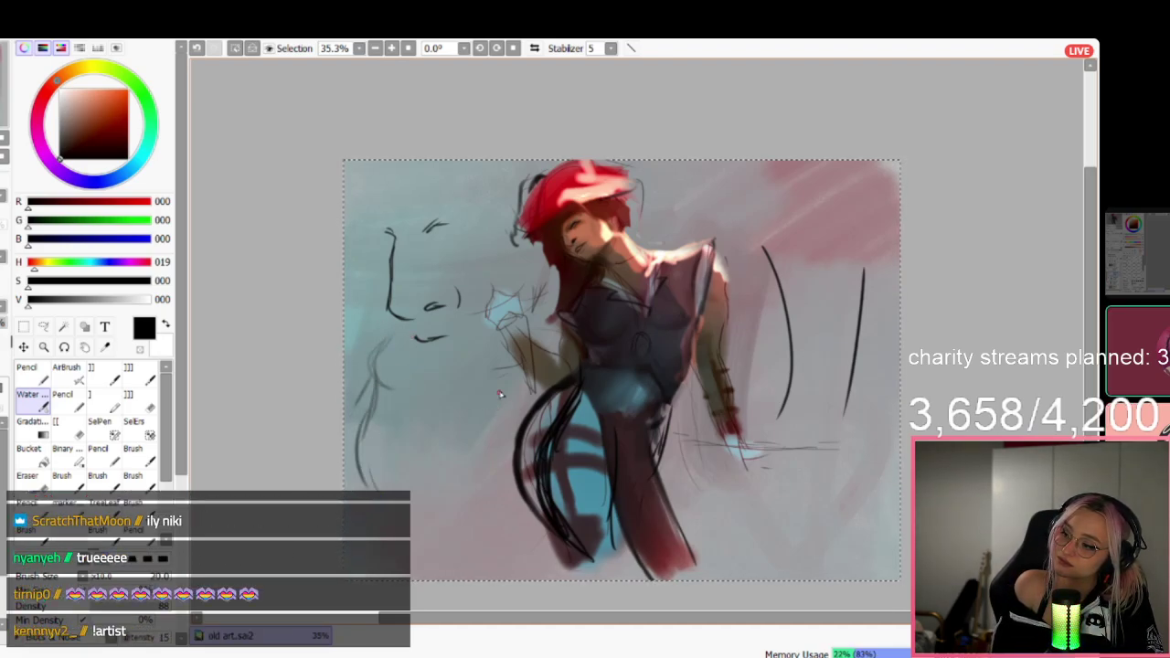
mouse_move(482, 426)
left_mouse_down()
mouse_move(485, 459)
mouse_move(492, 425)
left_mouse_up()
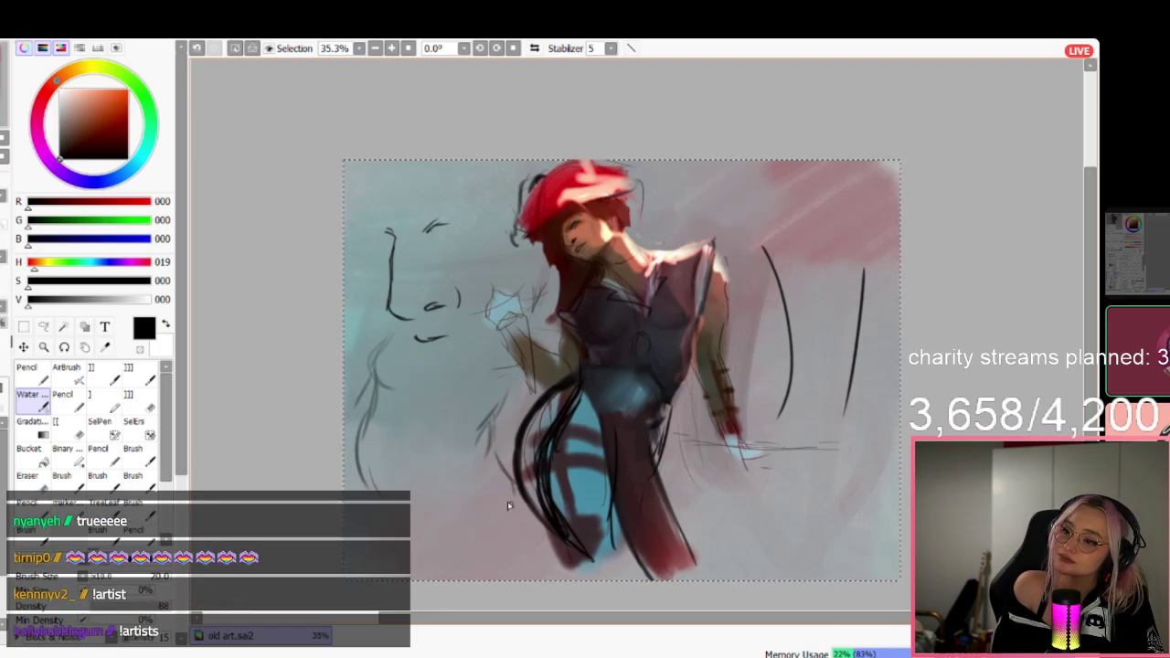
left_click_drag(435, 394, 483, 366)
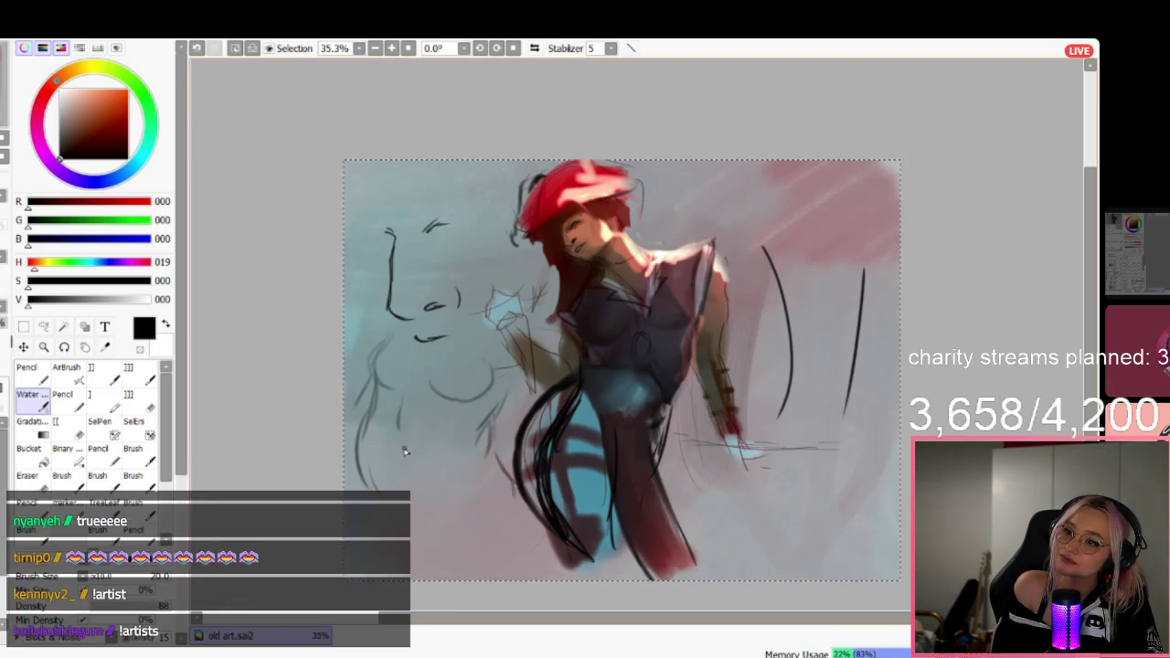
left_click_drag(403, 446, 403, 459)
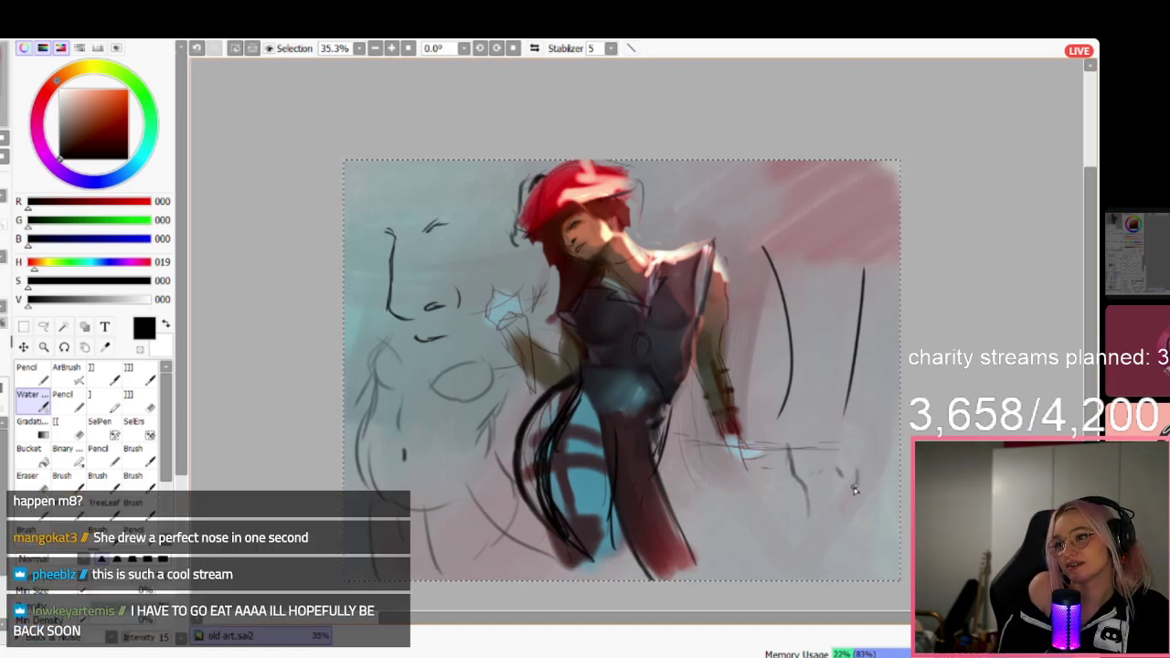
Sketch a pair of short curved body contours beneath the ledge line with the black watercolour brush at size 25.
left_click_drag(806, 482, 804, 525)
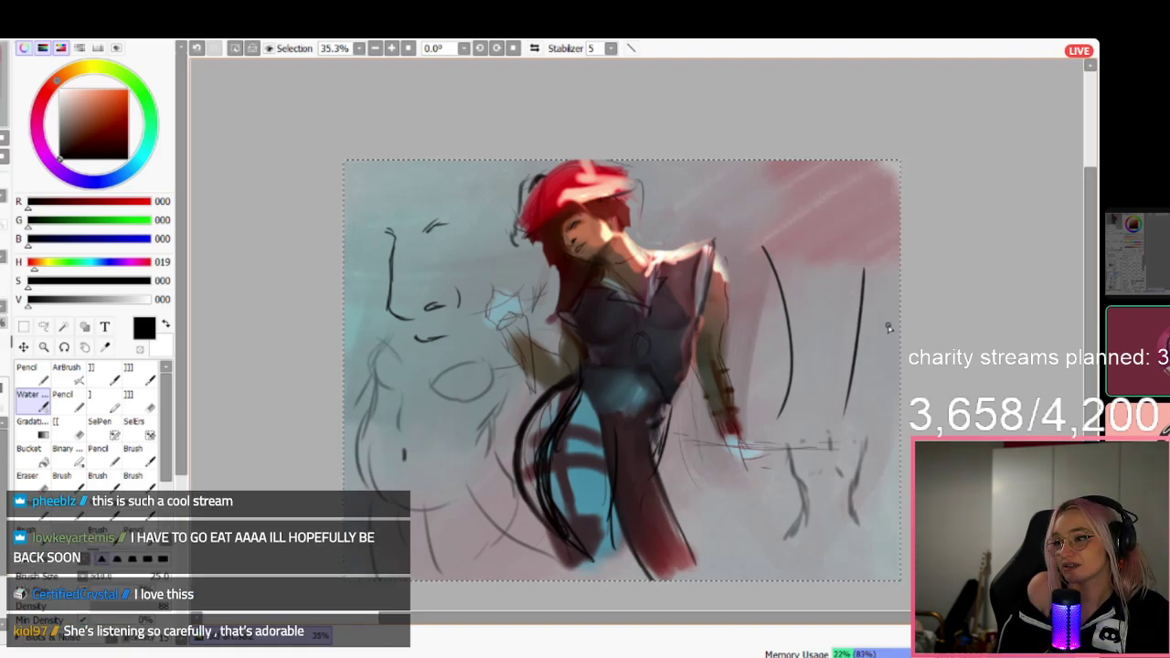
scroll(887, 327, "up", 2)
scroll(777, 291, "down", 2)
scroll(776, 313, "up", 3)
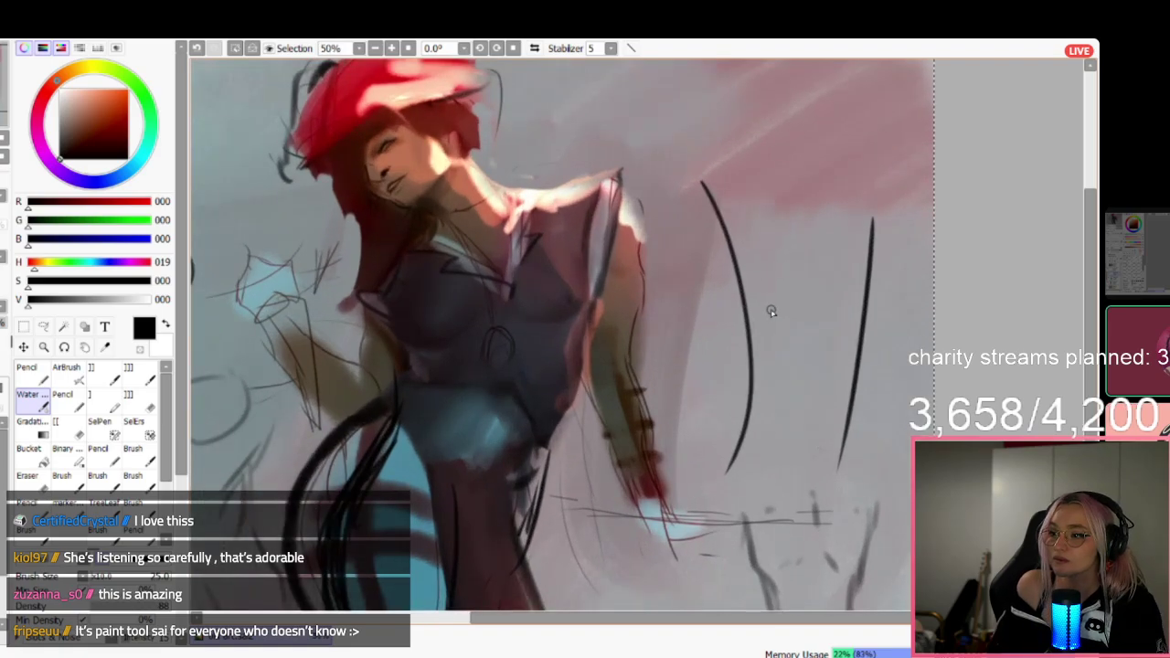
scroll(770, 311, "down", 2)
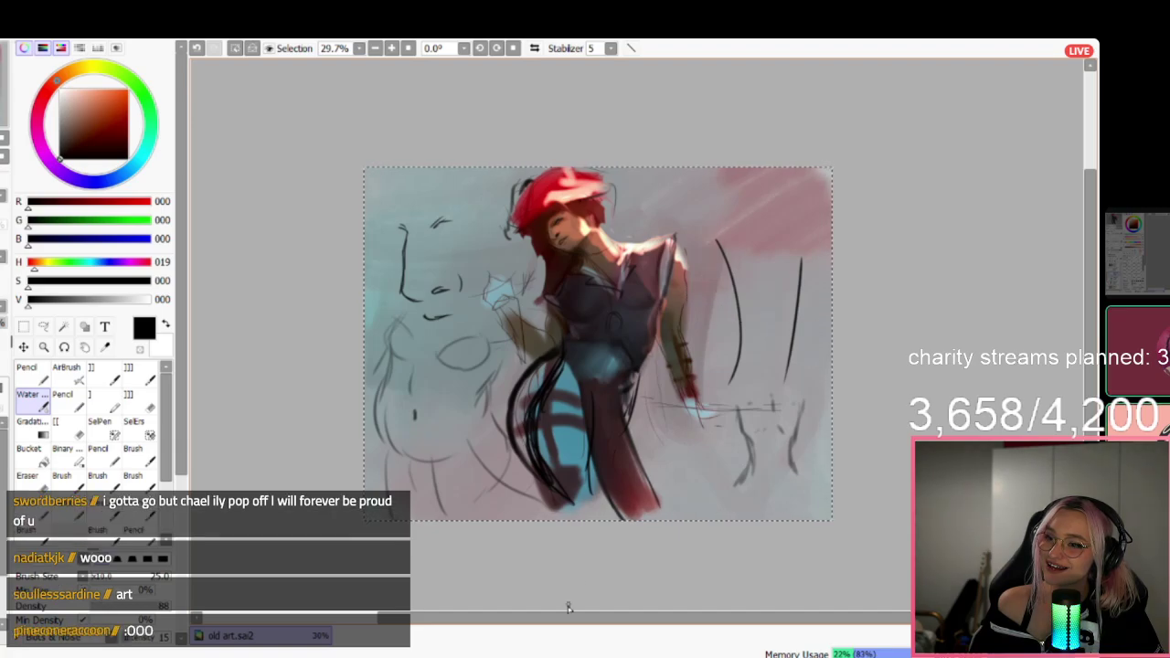
left_click_drag(565, 619, 577, 622)
scroll(620, 371, "up", 2)
scroll(619, 370, "down", 1)
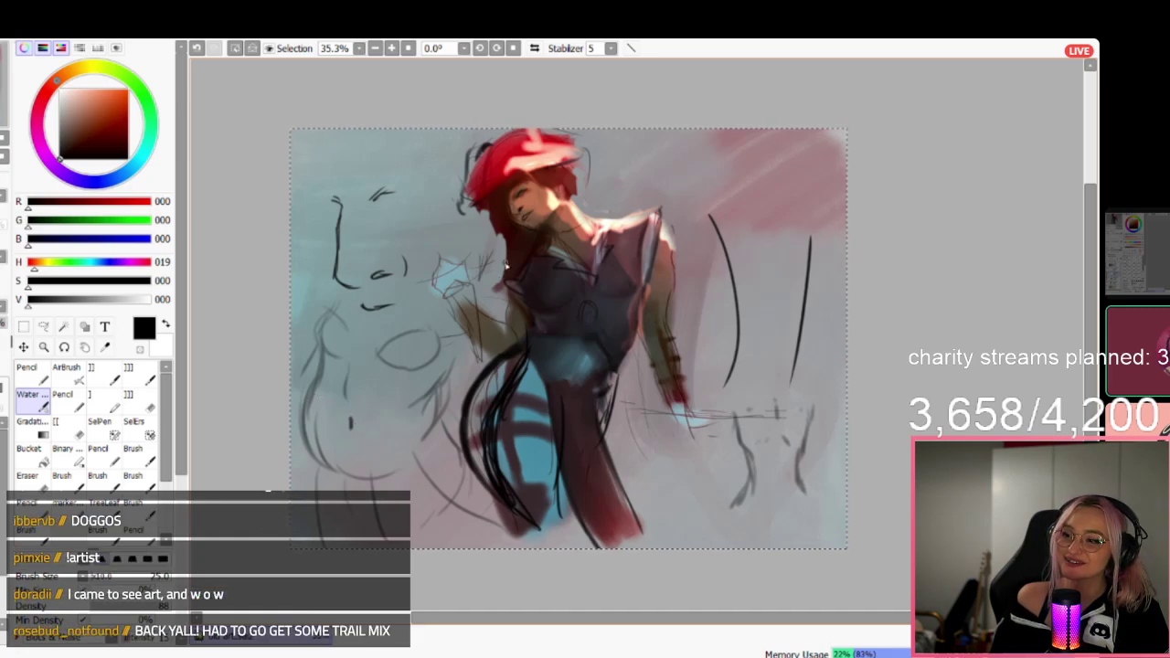
scroll(521, 217, "up", 1)
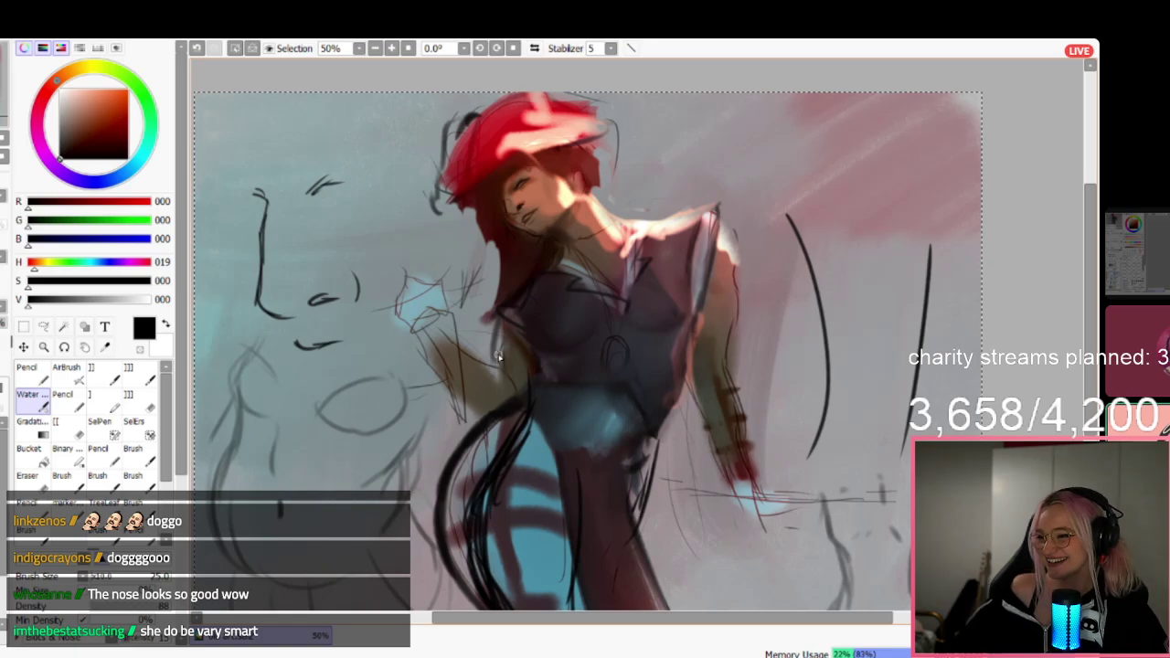
scroll(498, 356, "down", 3)
scroll(542, 245, "up", 1)
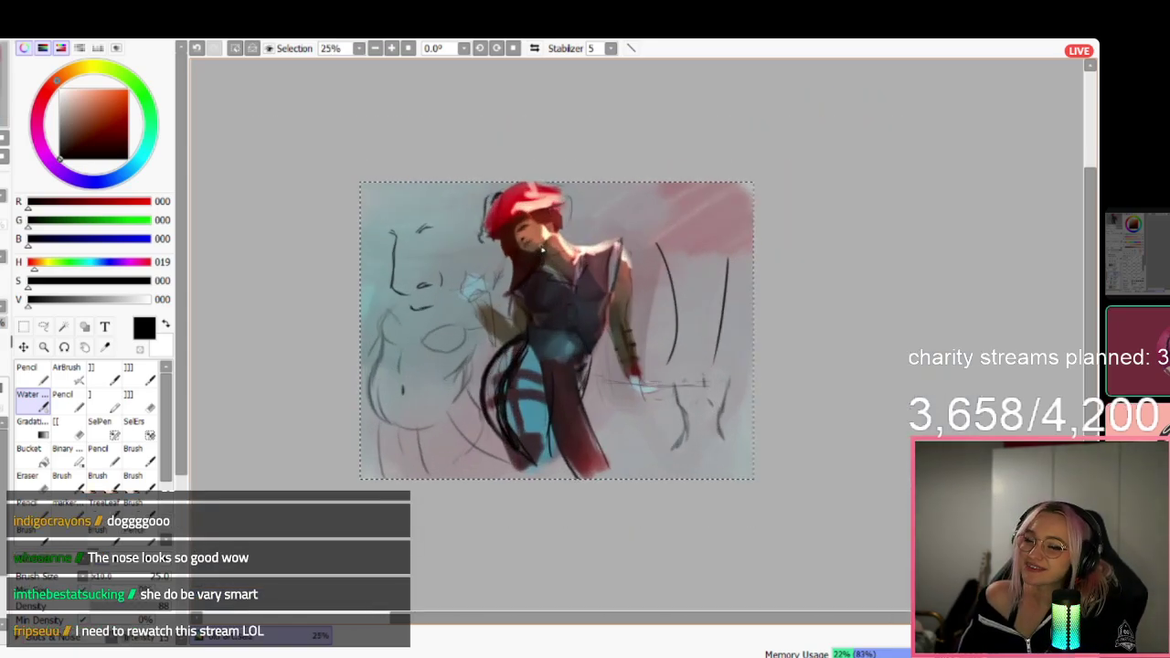
scroll(542, 246, "up", 2)
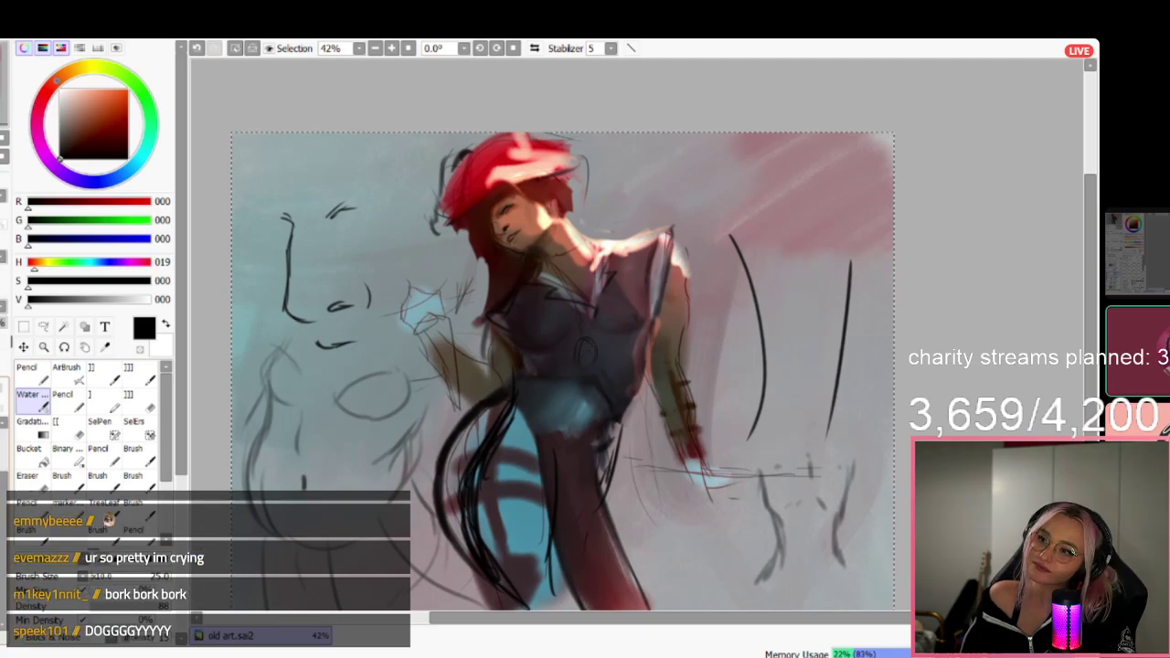
key("ctrl+x")
key("ctrl+z")
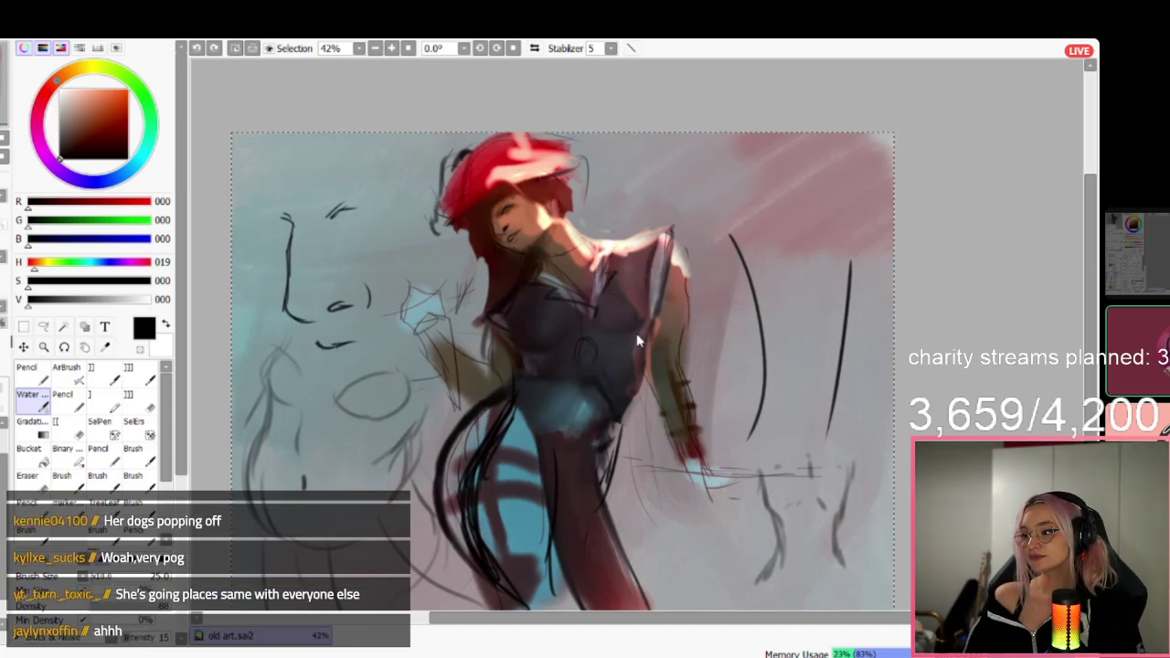
Examine the hooded armoured figure, its sword and the glowing green head study in the DREAMDESIGN painting.
scroll(658, 342, "down", 2)
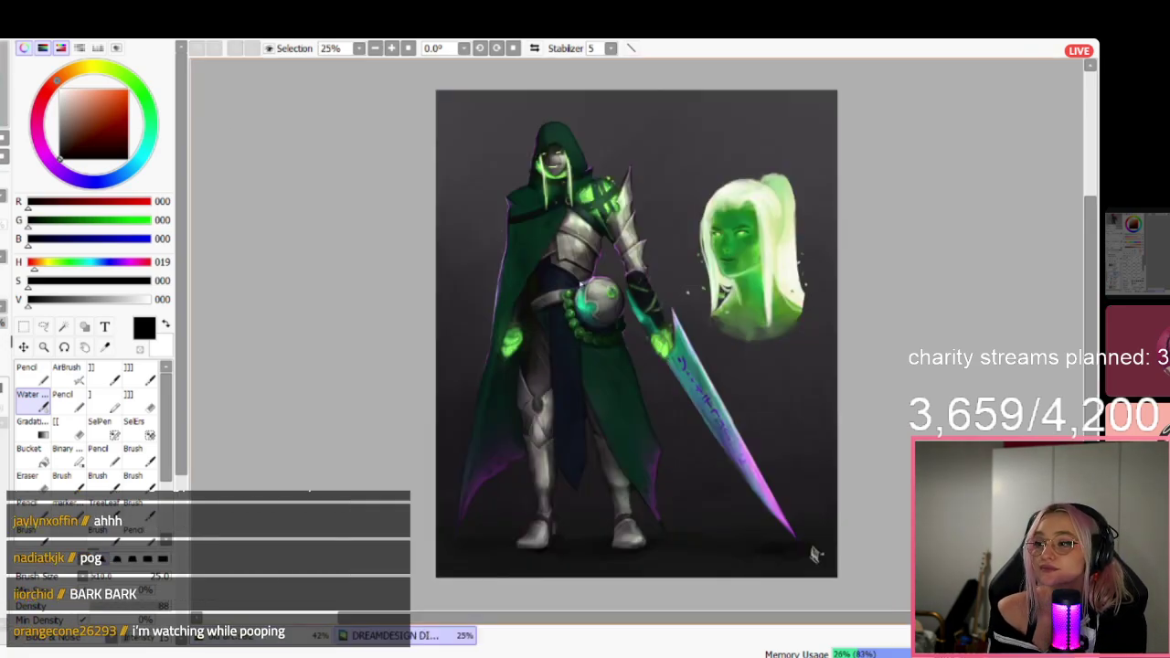
scroll(655, 237, "up", 1)
scroll(654, 237, "up", 1)
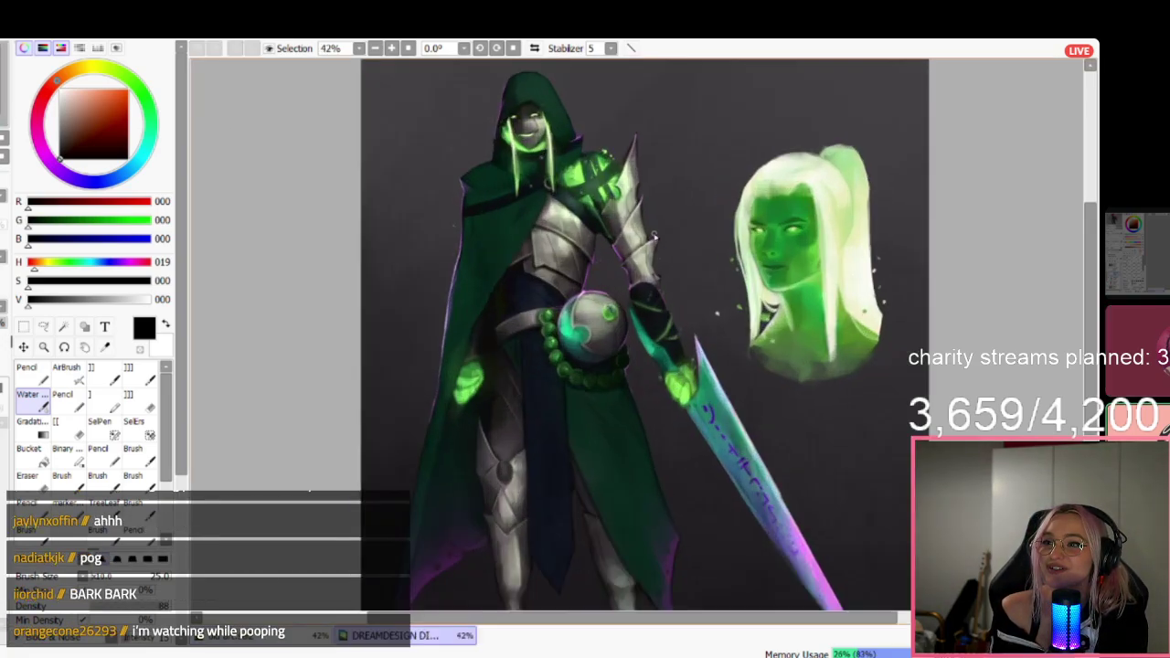
scroll(644, 236, "down", 4)
scroll(623, 234, "up", 1)
scroll(623, 235, "up", 4)
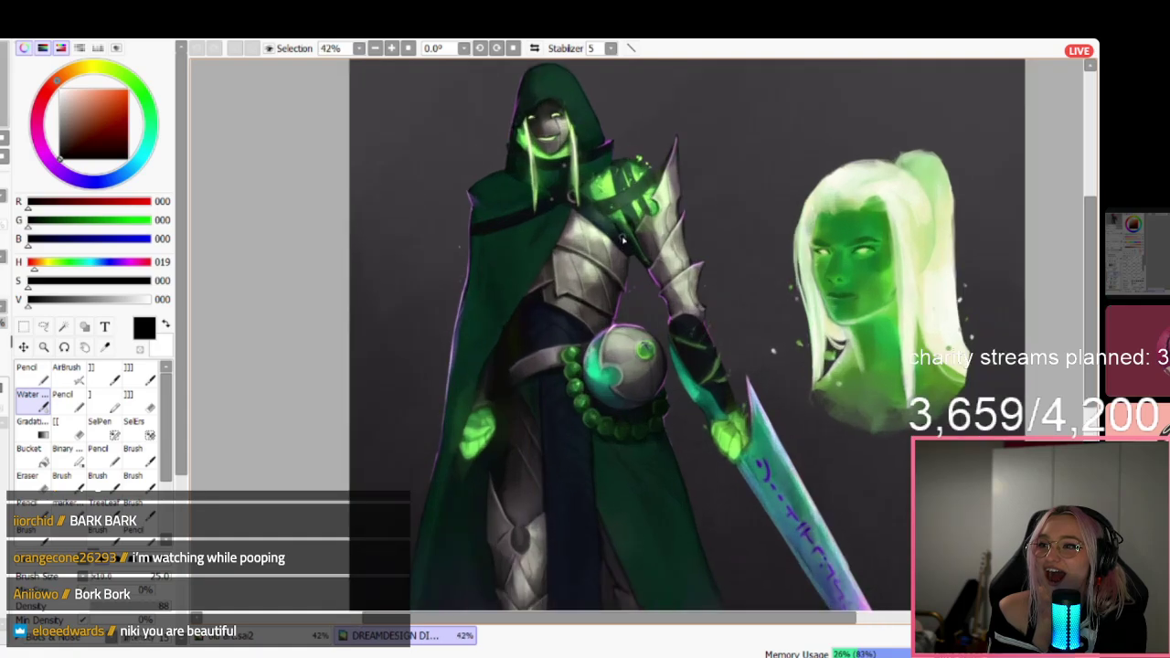
scroll(664, 187, "down", 2)
scroll(664, 188, "up", 1)
scroll(672, 192, "down", 3)
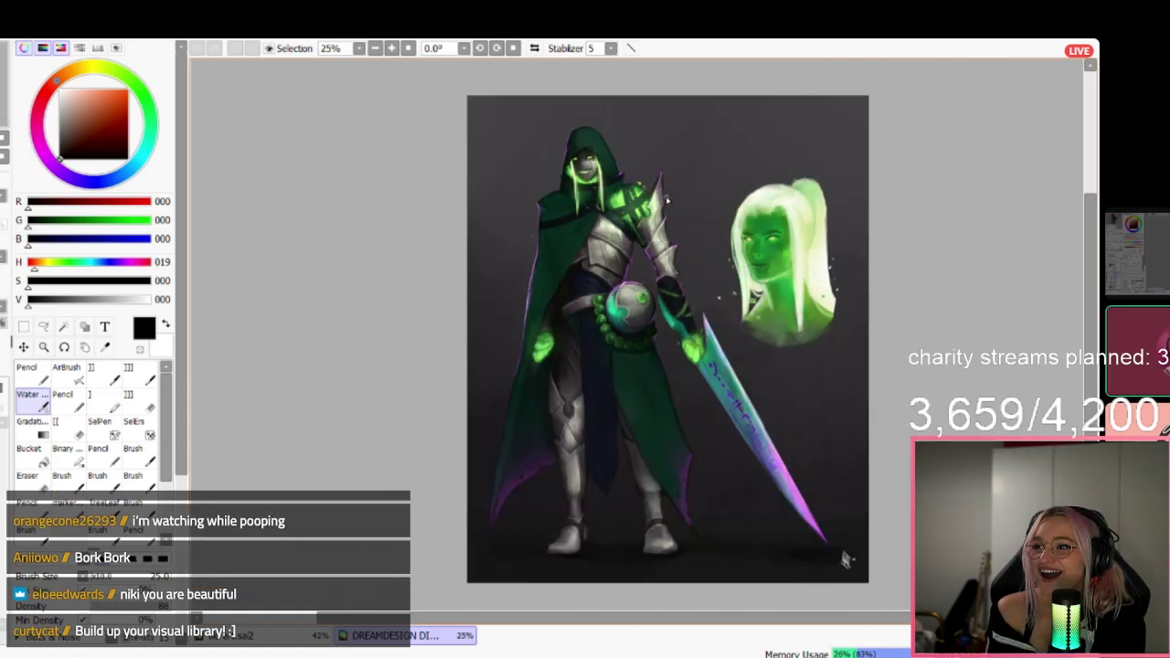
scroll(674, 193, "up", 3)
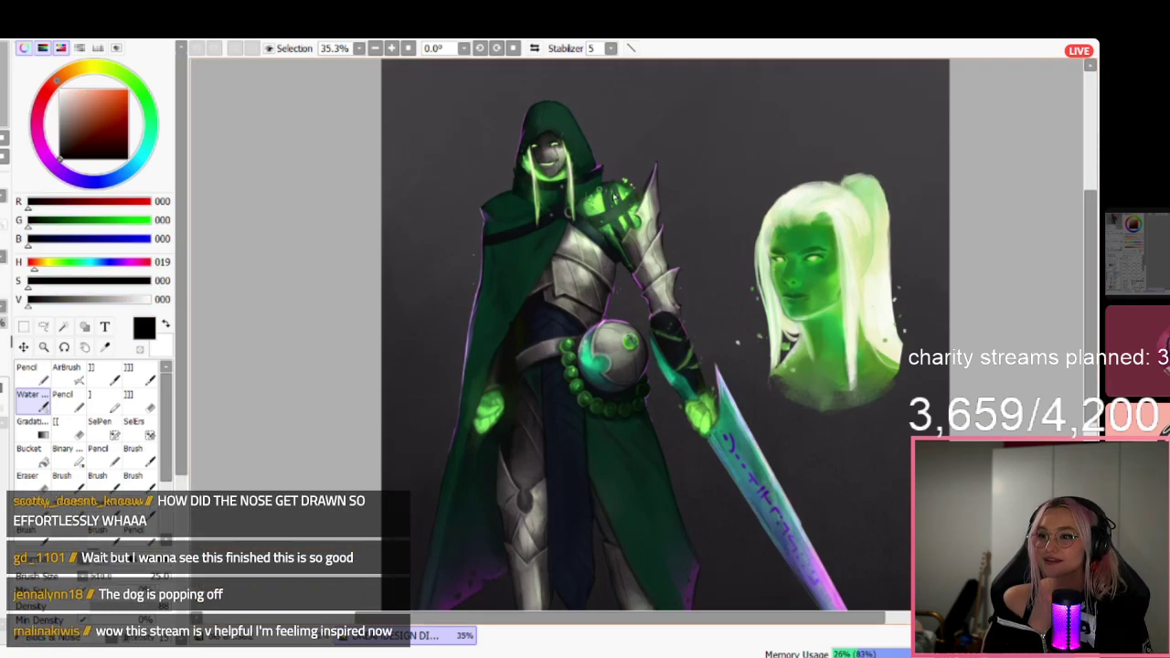
Try angular black guide lines over the hood, cloak edge and spiked shoulder armour, undoing the lines across the head and chest.
left_click_drag(695, 291, 672, 141)
mouse_move(482, 180)
left_mouse_down()
mouse_move(396, 549)
mouse_move(556, 293)
left_mouse_up()
mouse_move(645, 142)
left_mouse_down()
mouse_move(470, 192)
mouse_move(609, 155)
left_mouse_up()
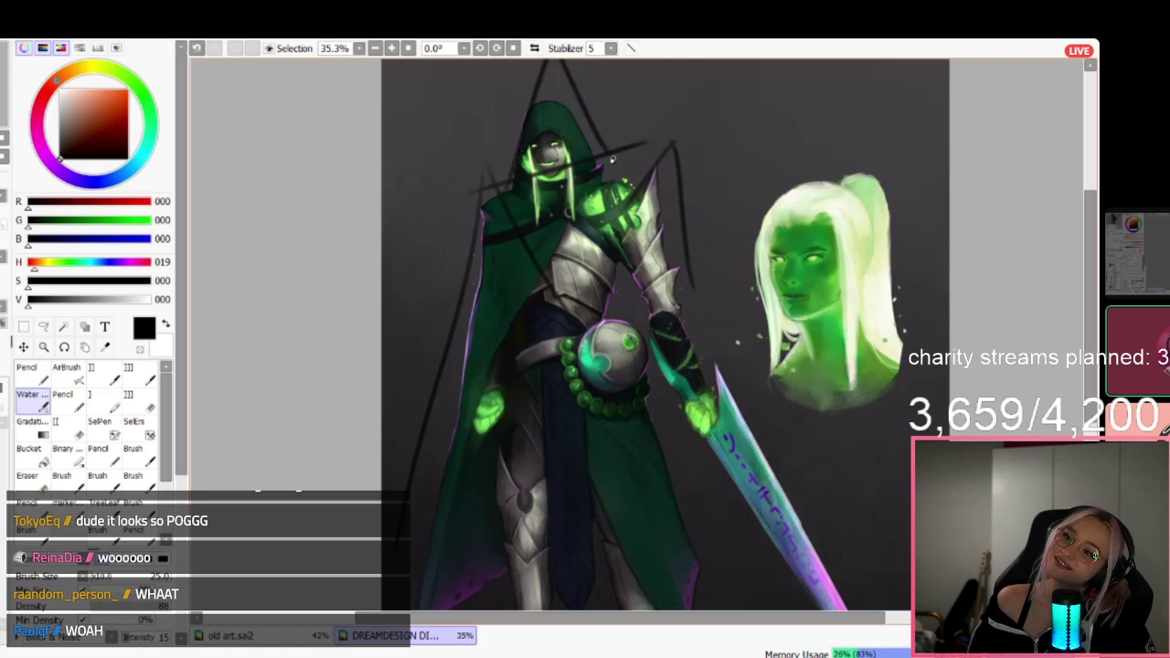
key("ctrl+z")
key("ctrl+z")
key("ctrl+z")
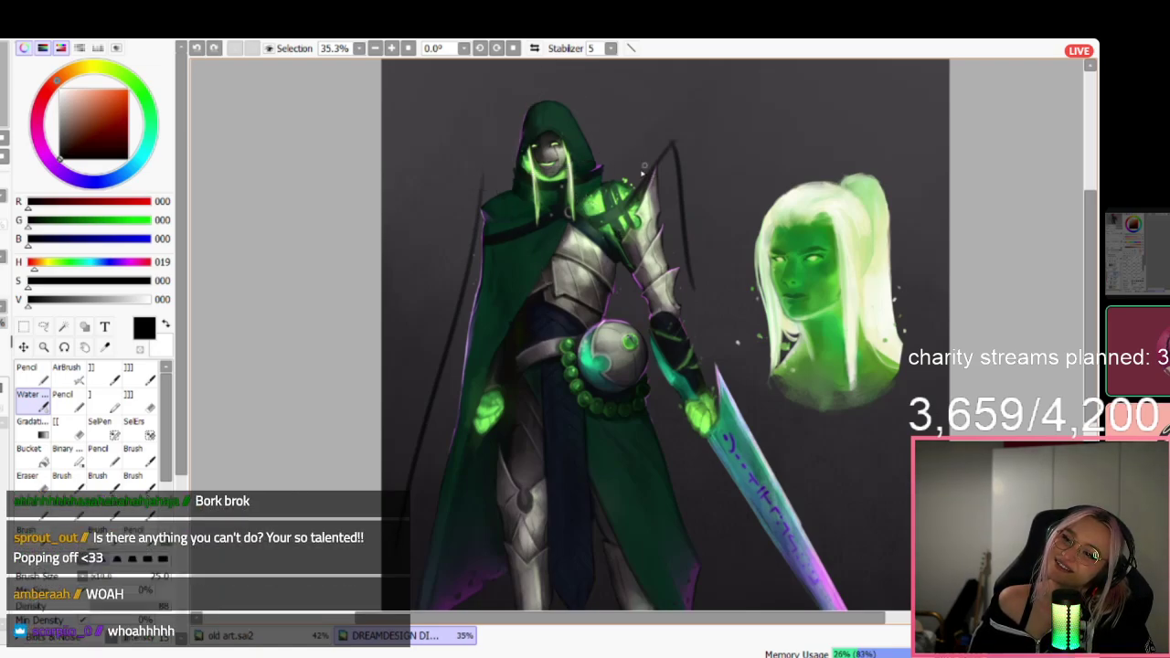
left_click_drag(614, 230, 692, 307)
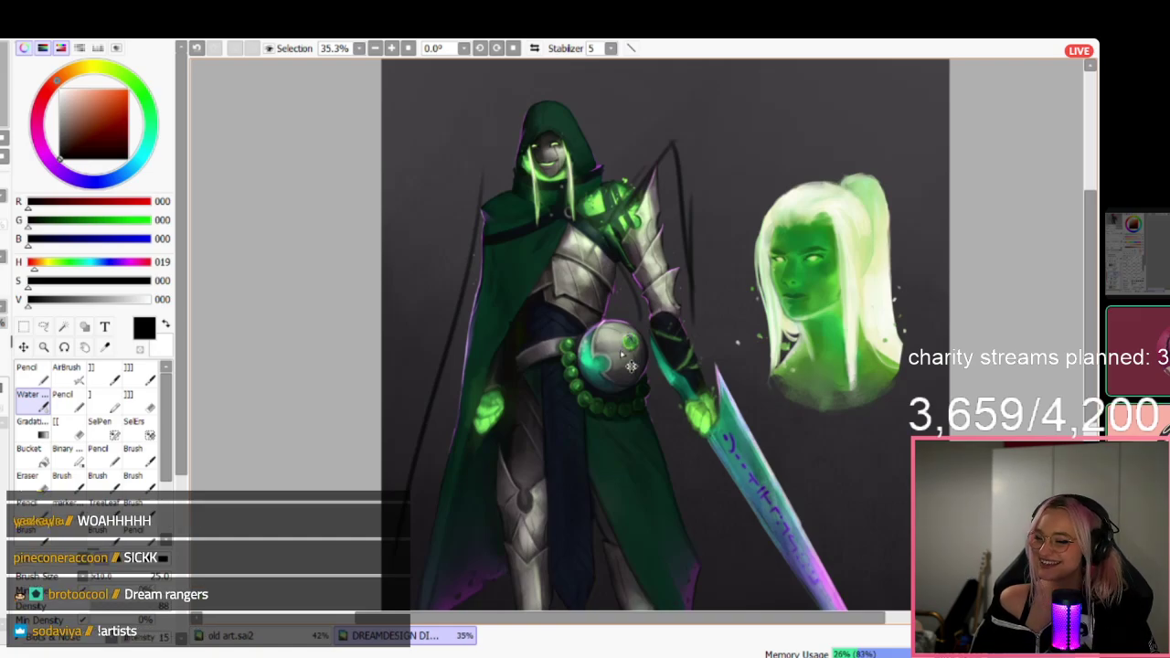
scroll(631, 366, "down", 3)
scroll(693, 363, "up", 2)
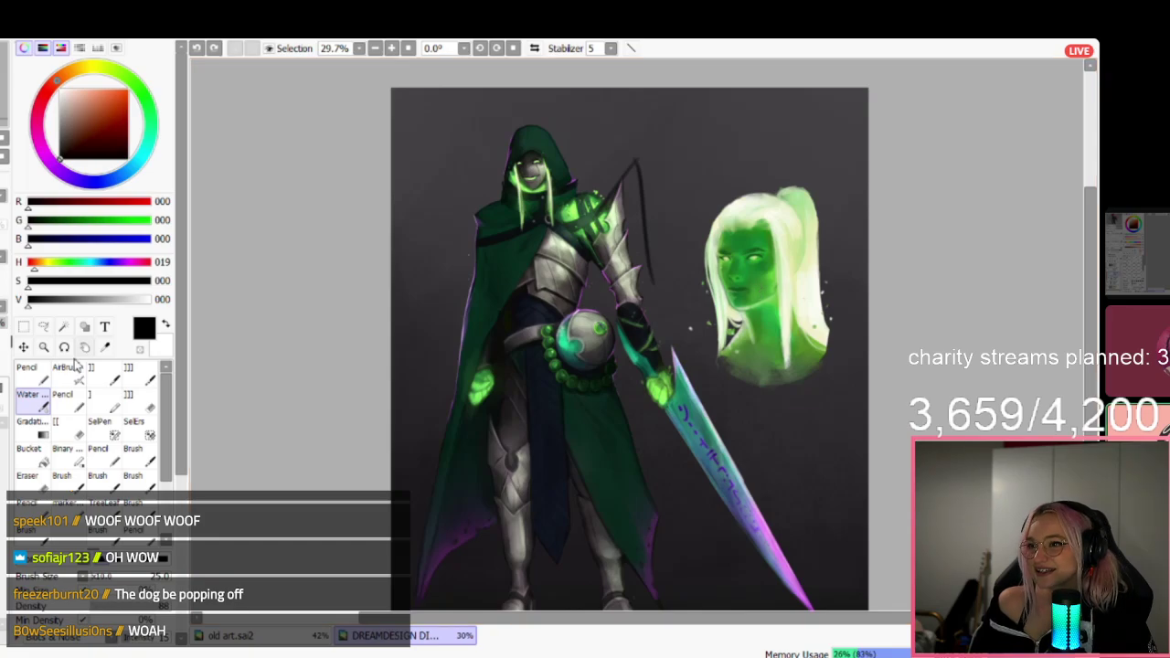
Set the brush colour to bright green (RGB 0, 255, 79) and try pointed guide lines around the spiked shoulder and upper arm.
left_click(150, 112)
left_click(128, 89)
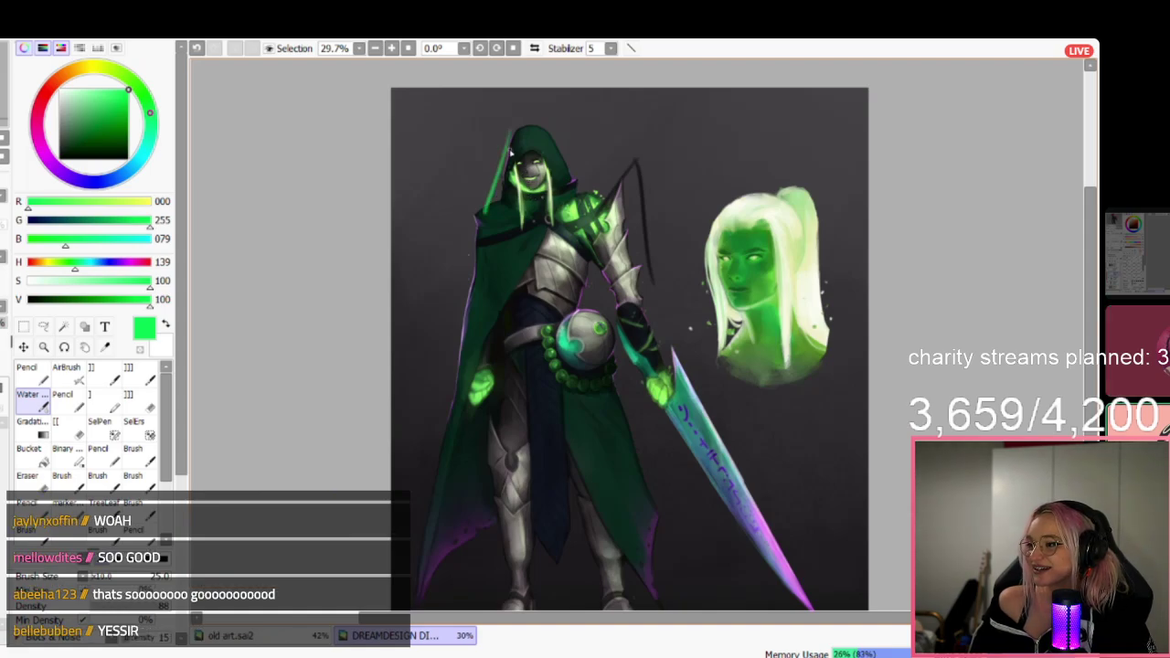
left_click_drag(606, 212, 656, 265)
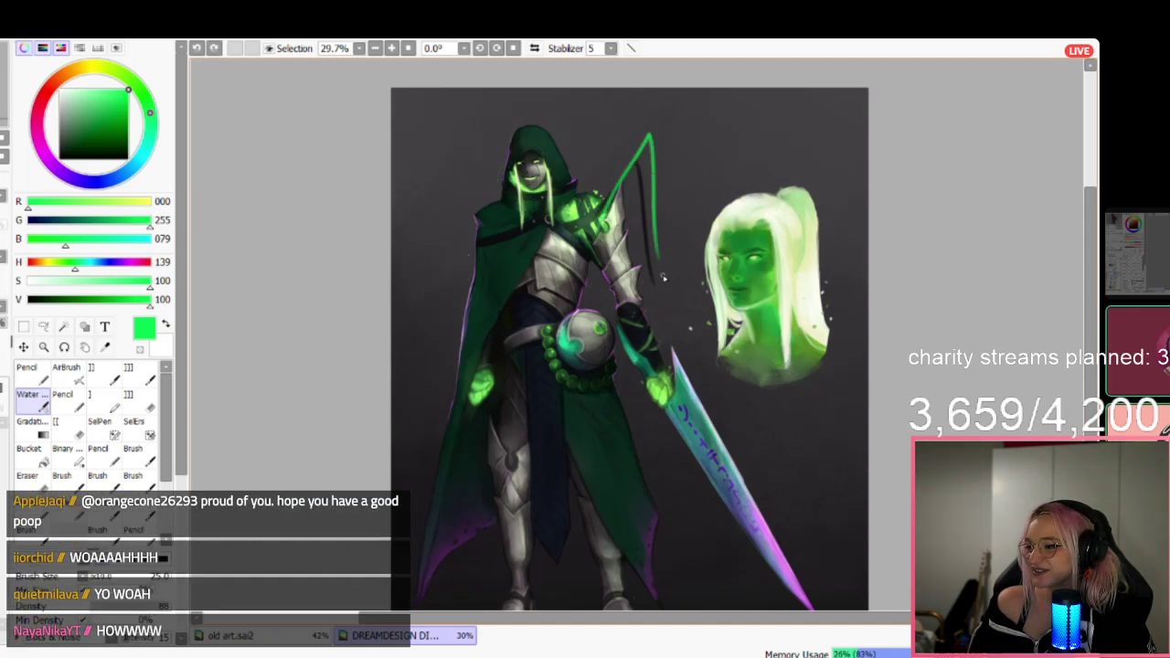
left_click_drag(599, 232, 615, 318)
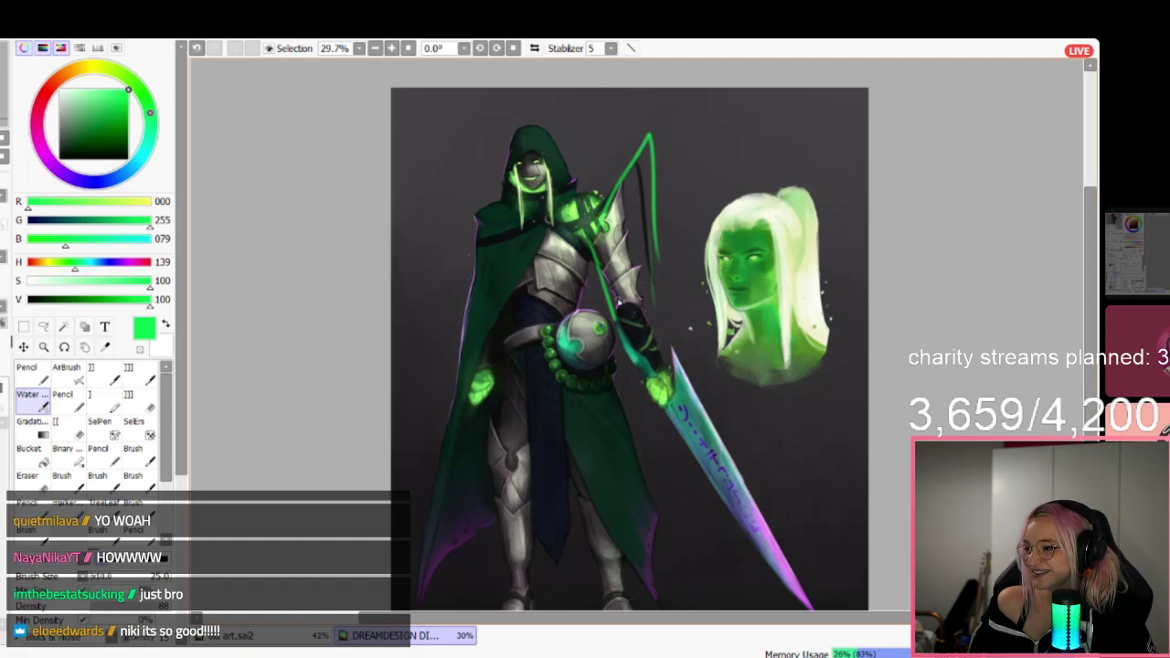
key("ctrl+z")
key("ctrl+z")
key("ctrl+z")
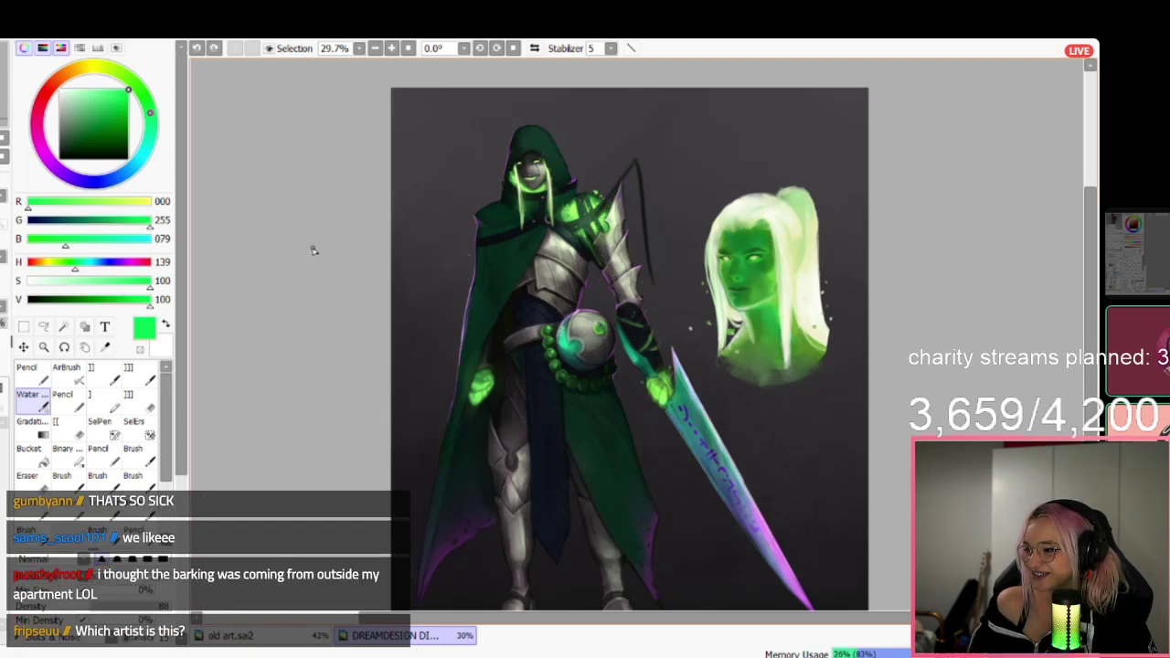
scroll(485, 215, "up", 1)
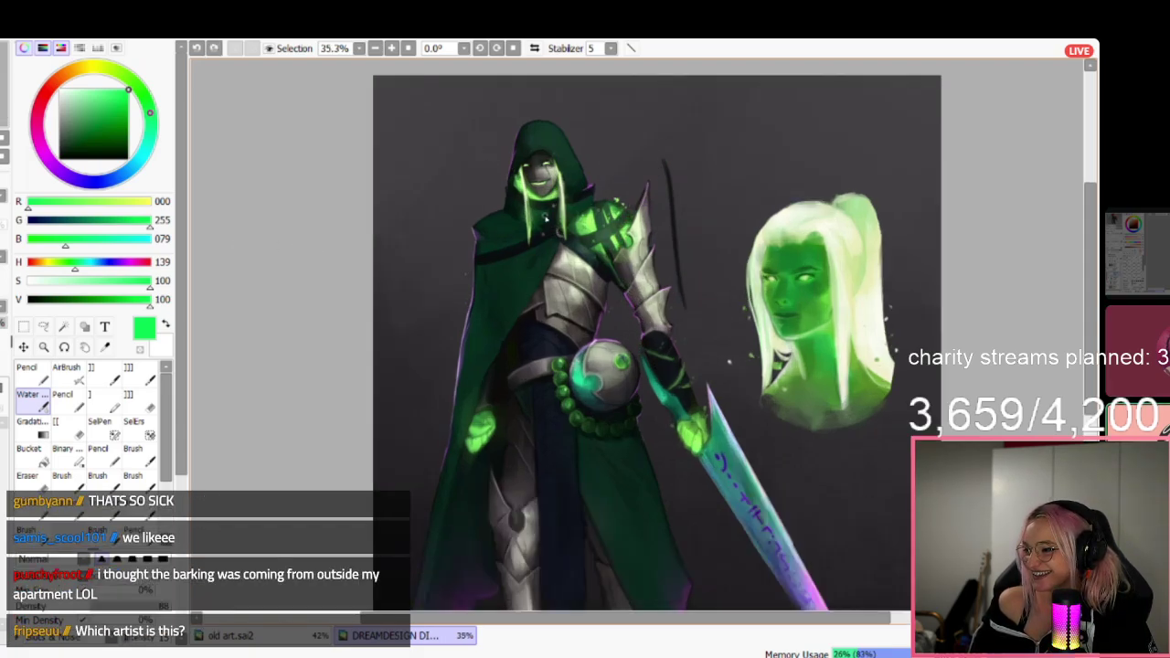
Try bright green lines from the shoulder spike down both sides of the armoured arm, and undo all the guide lines.
left_click_drag(629, 230, 675, 310)
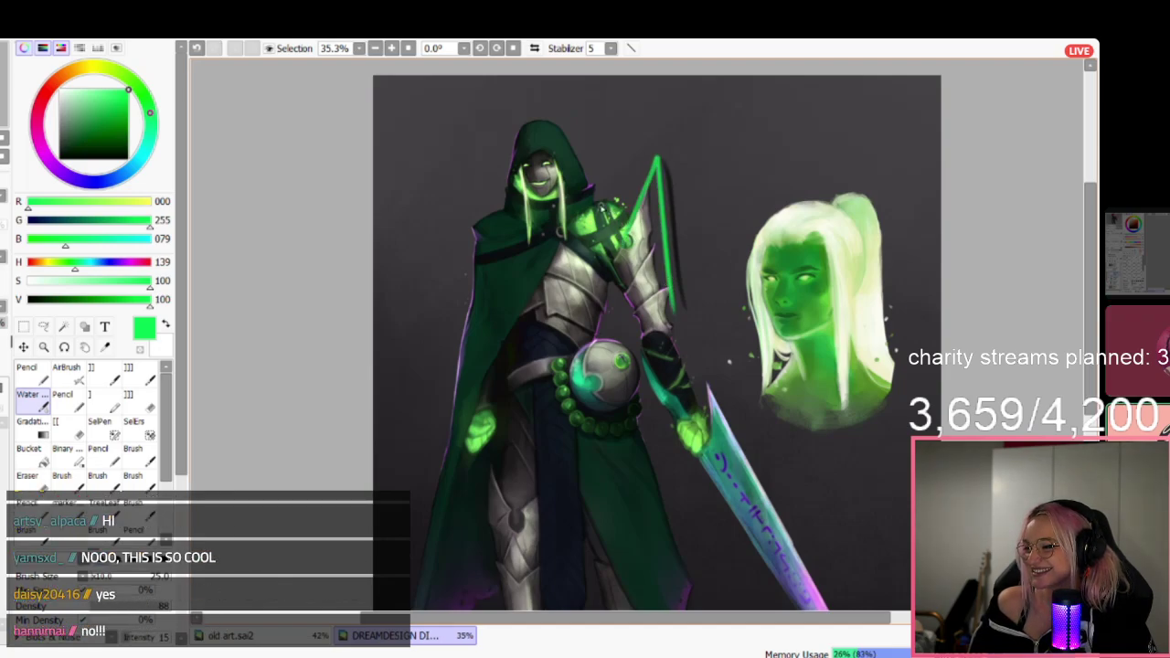
left_click_drag(602, 246, 651, 342)
left_click_drag(673, 300, 694, 405)
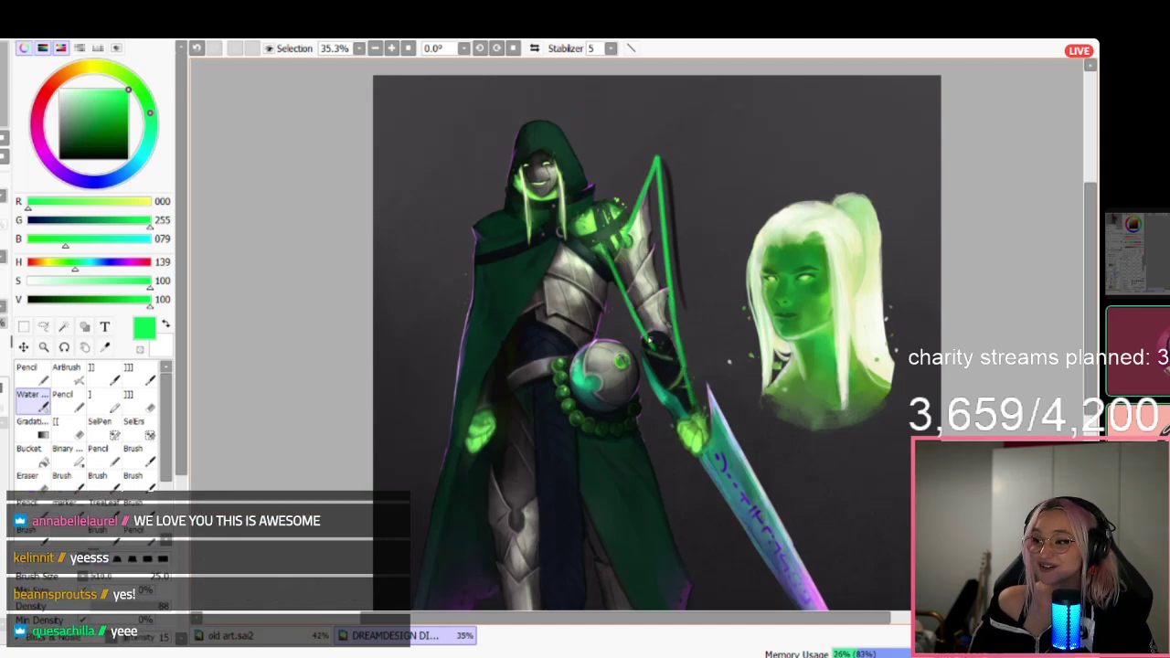
key("ctrl+z")
key("ctrl+z")
key("ctrl+z")
key("ctrl+z")
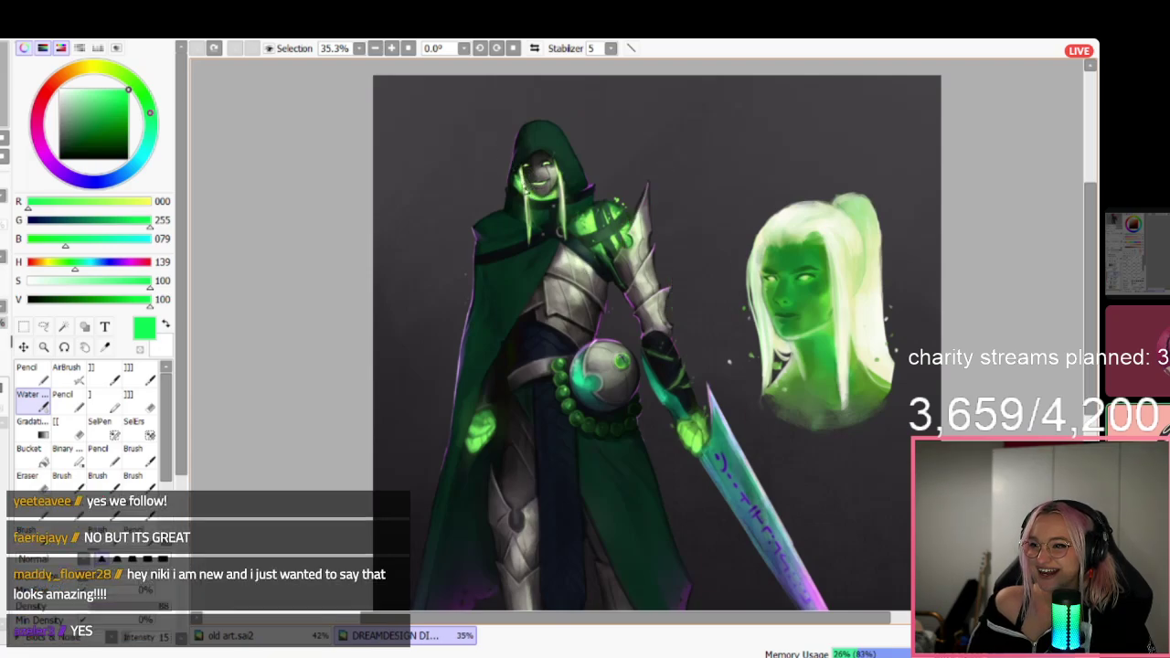
scroll(525, 222, "down", 3)
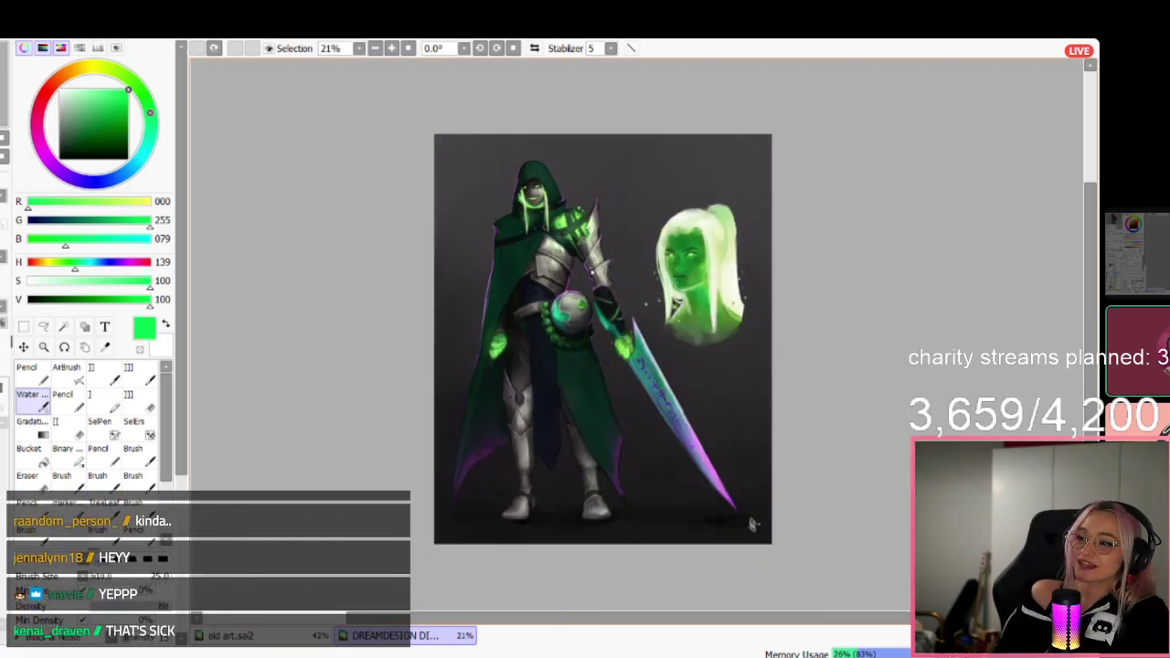
scroll(623, 375, "up", 2)
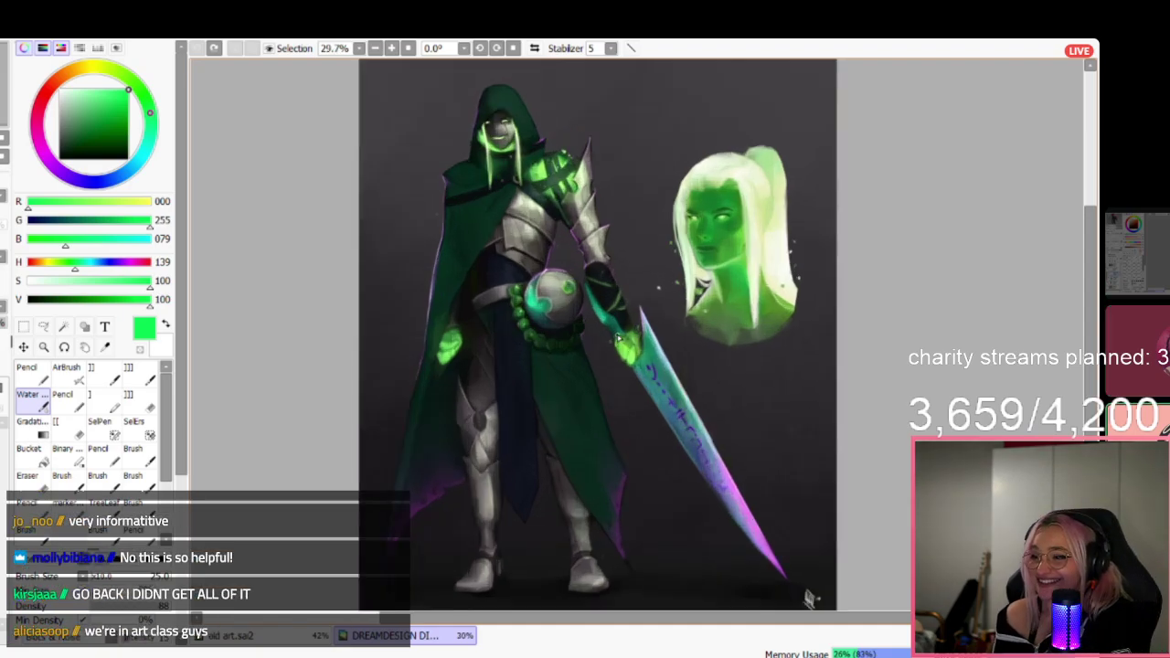
scroll(622, 336, "down", 2)
scroll(733, 414, "up", 2)
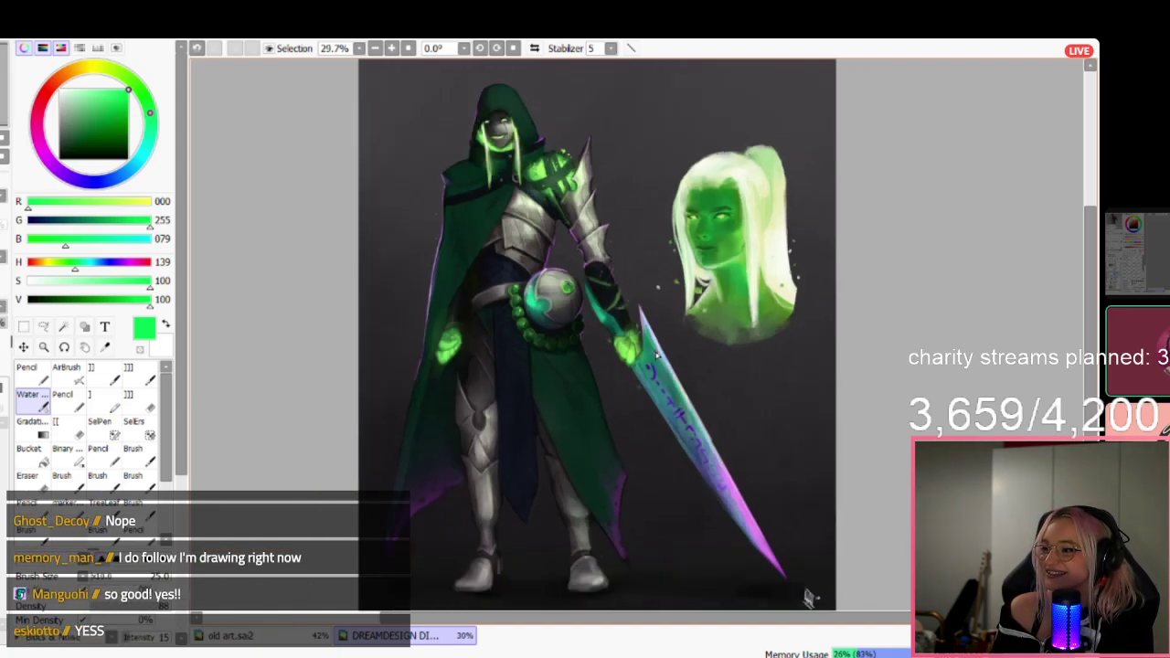
scroll(649, 340, "down", 1)
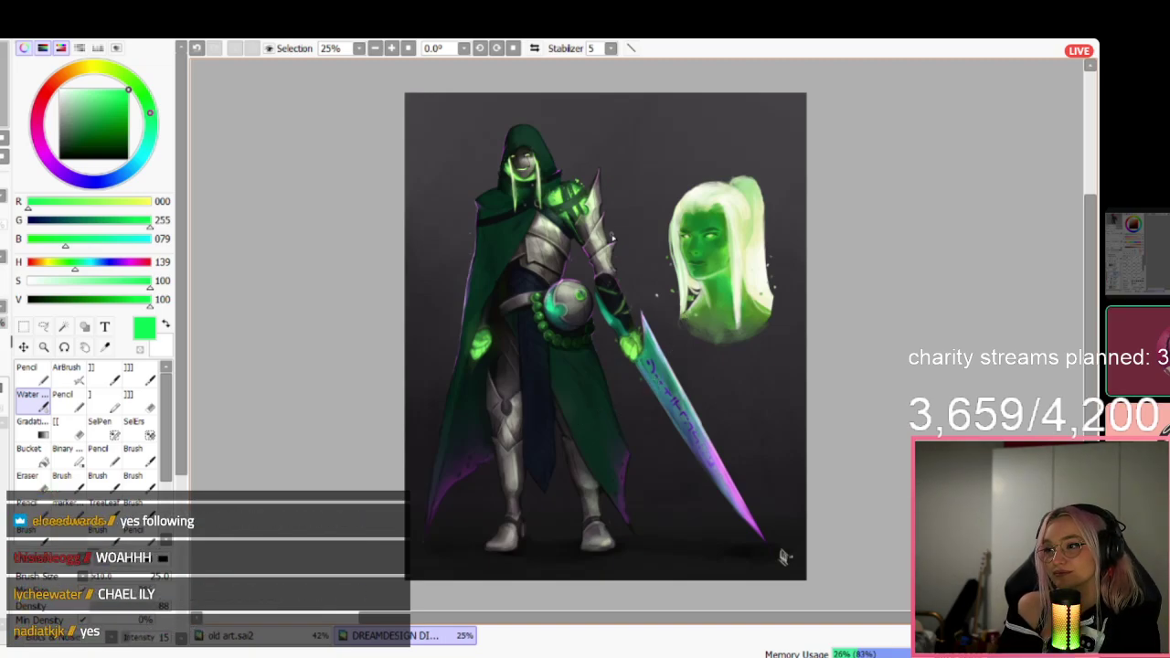
scroll(581, 192, "up", 3)
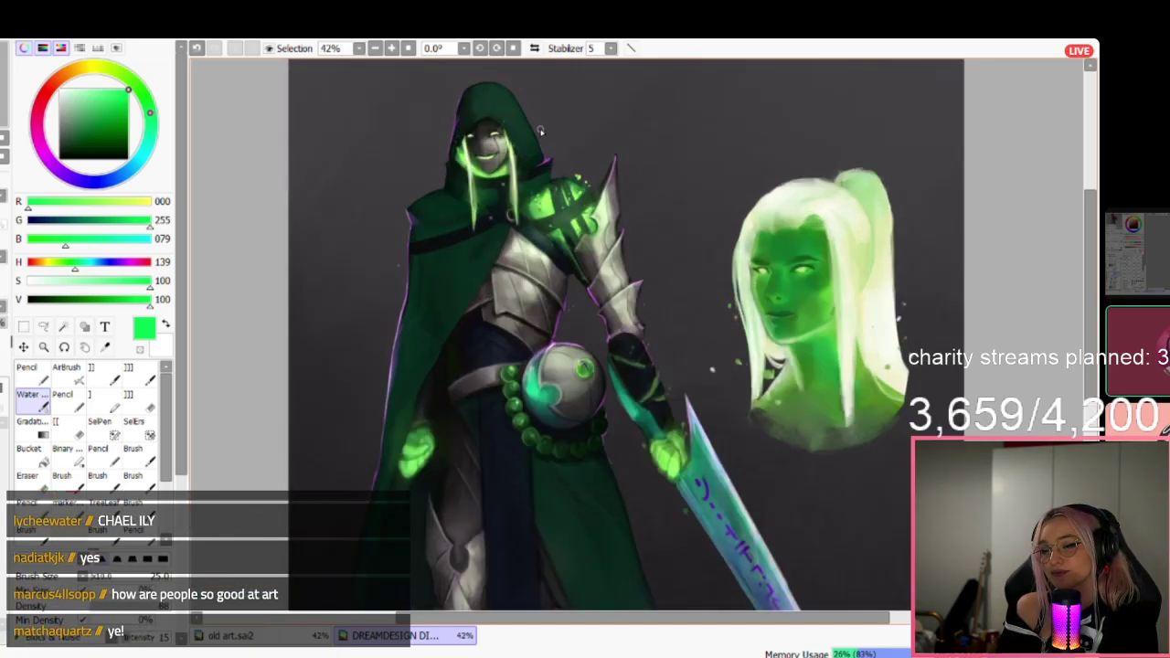
scroll(571, 128, "up", 1)
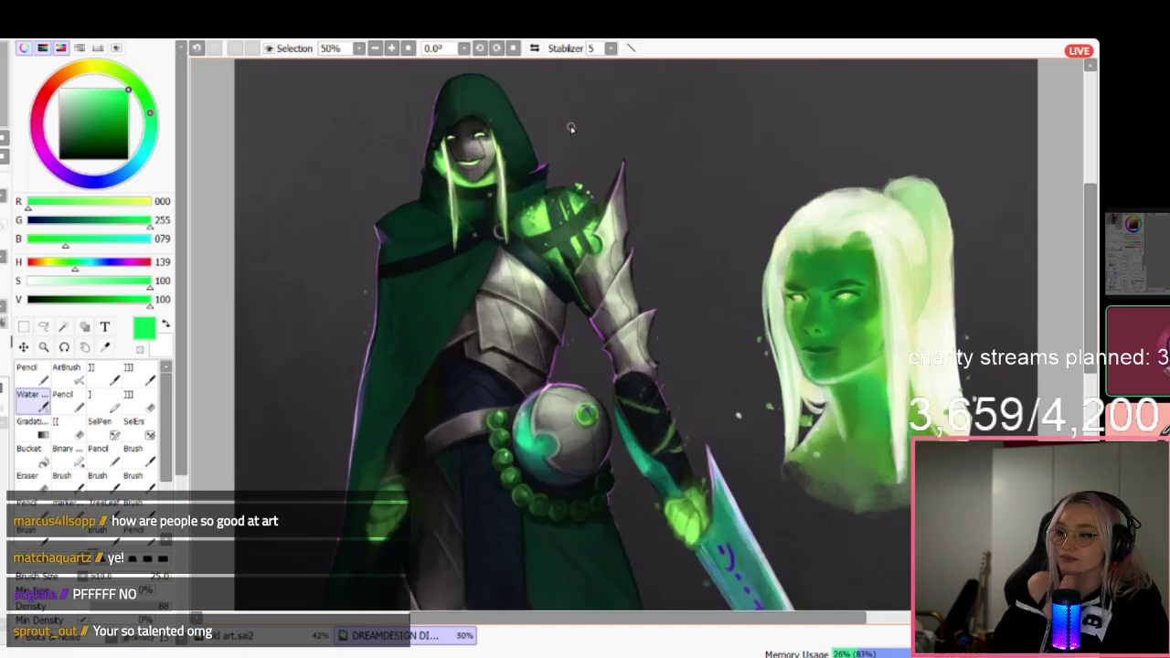
Try pointed outline strokes around the hood, both shoulders and cloak in lighter green (RGB 96, 255, 146), and undo them.
left_click(102, 90)
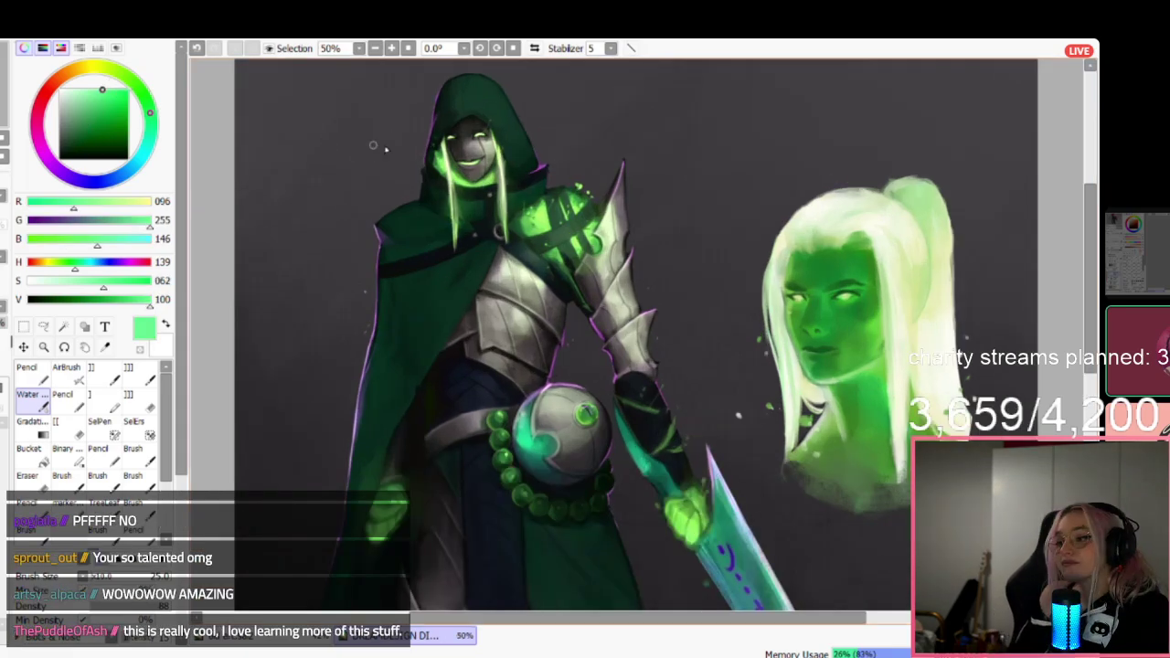
scroll(604, 188, "down", 1)
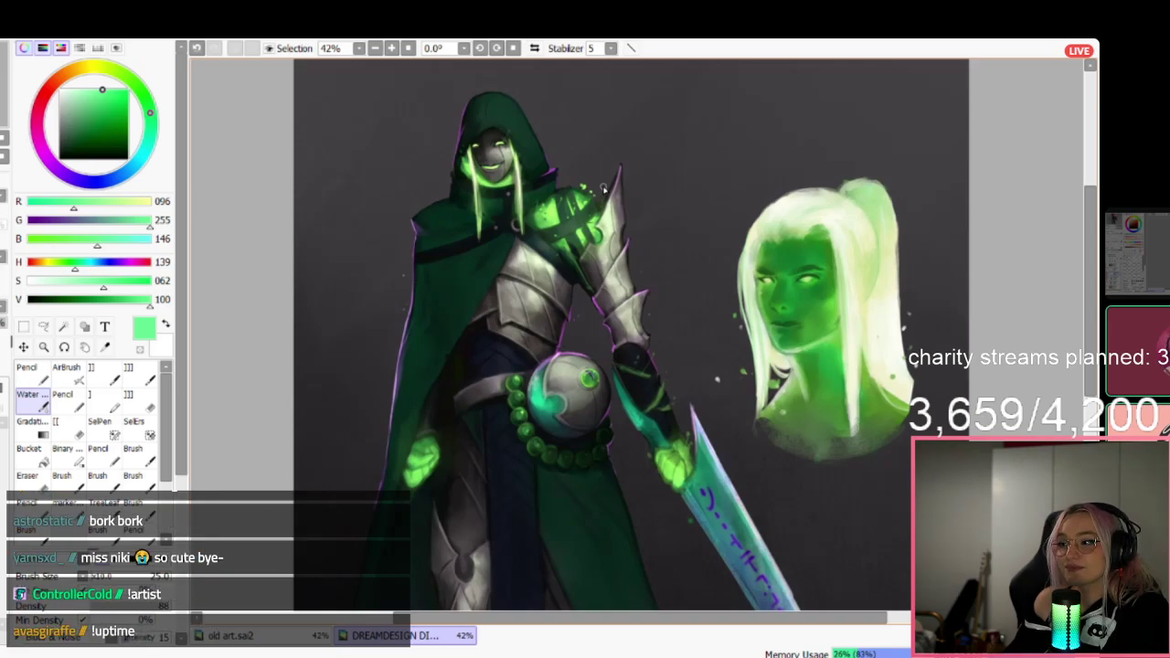
scroll(603, 188, "down", 1)
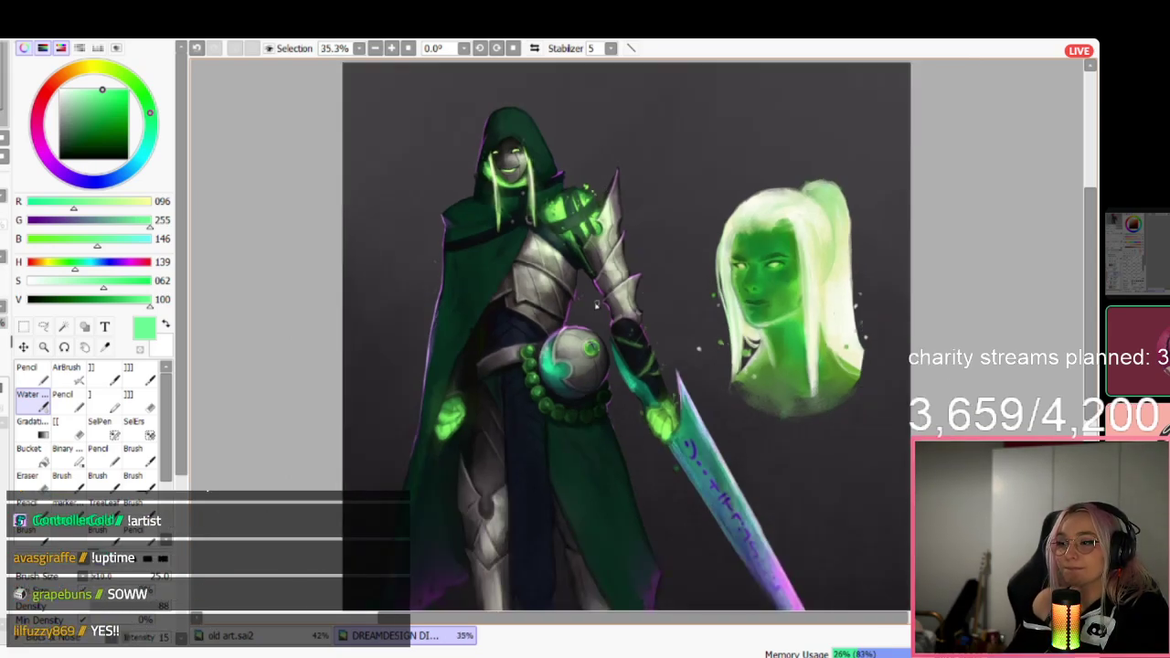
left_click_drag(611, 160, 660, 336)
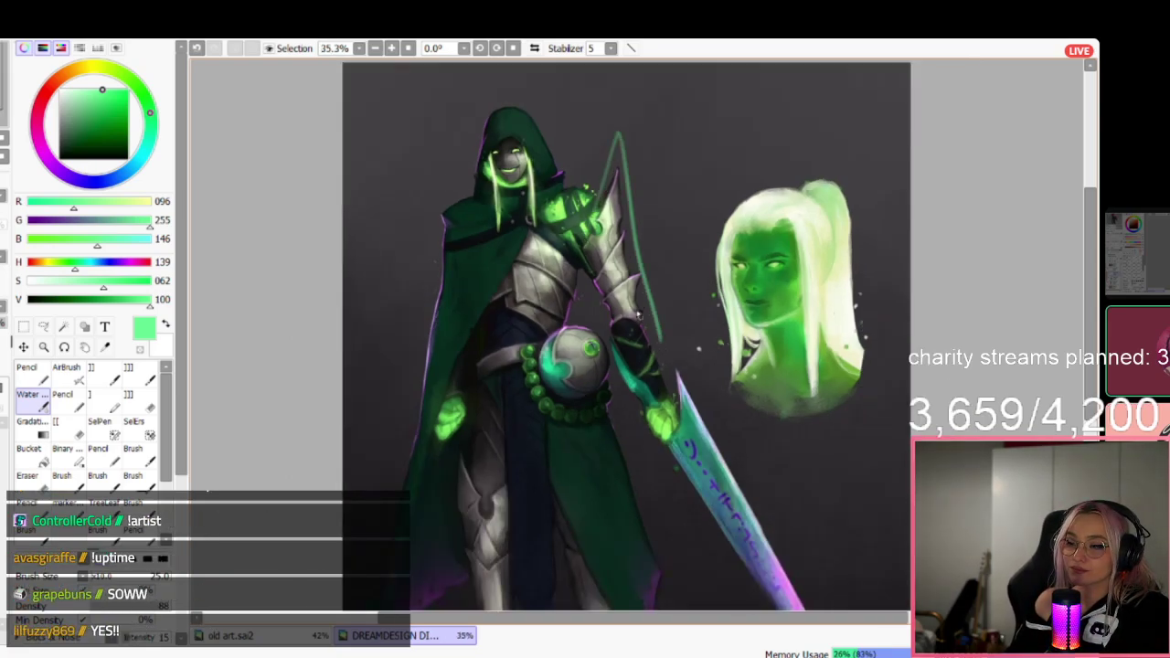
left_click_drag(571, 178, 484, 156)
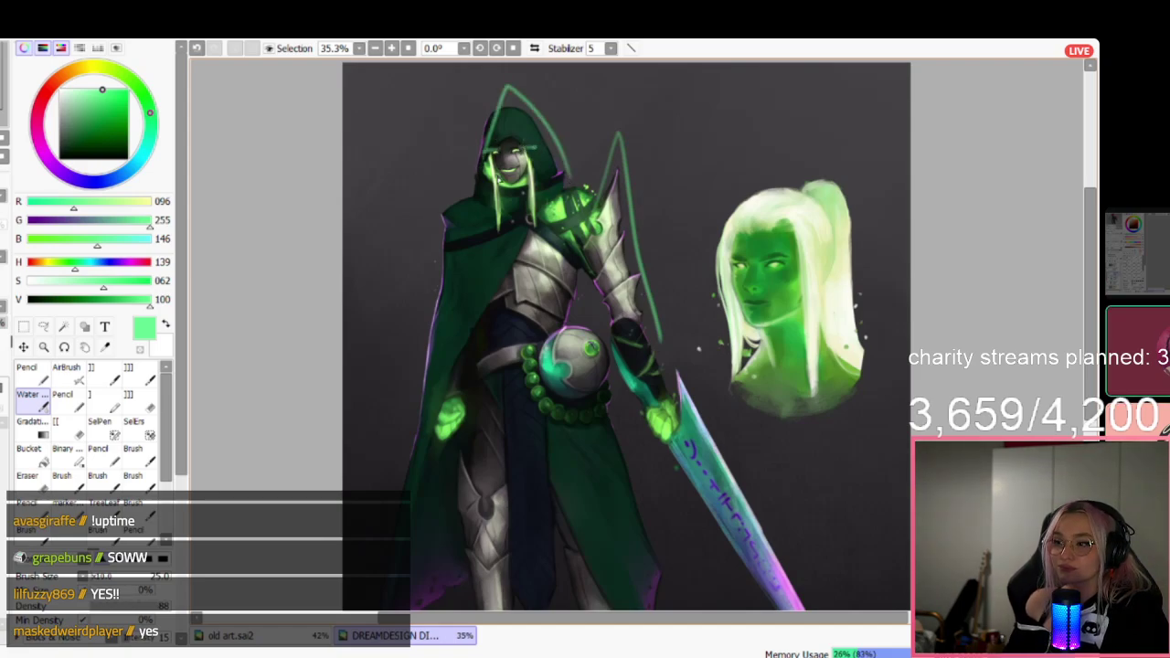
left_click_drag(440, 245, 391, 607)
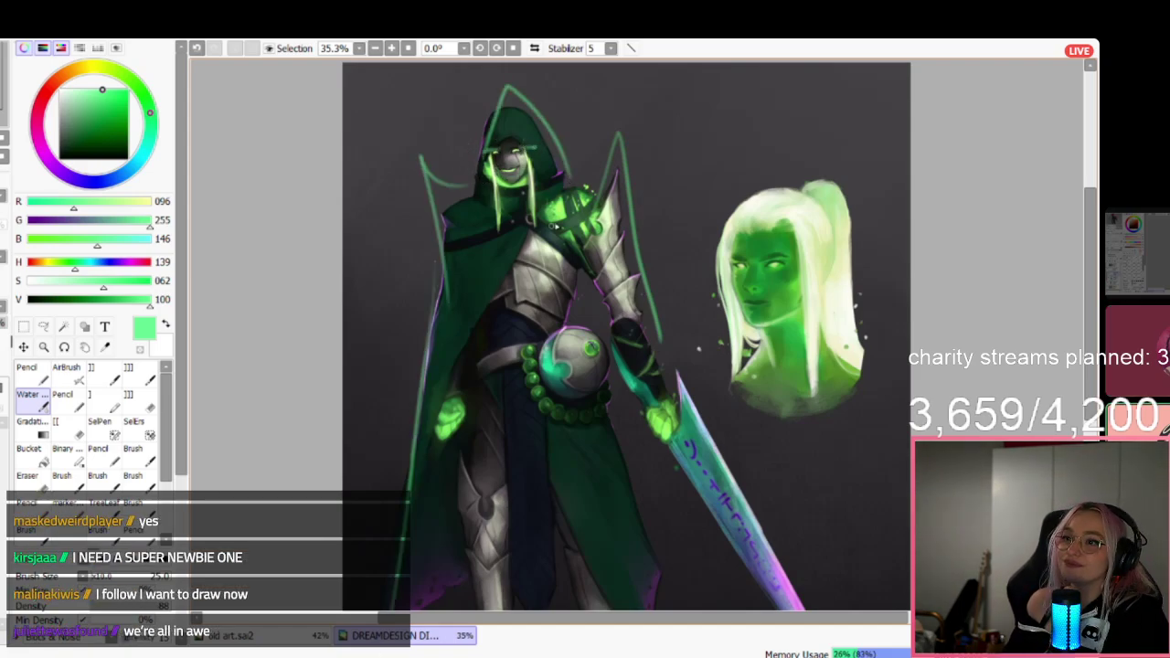
left_click_drag(521, 302, 404, 587)
key("ctrl+z")
key("ctrl+z")
key("ctrl+z")
key("ctrl+z")
key("ctrl+z")
key("ctrl+z")
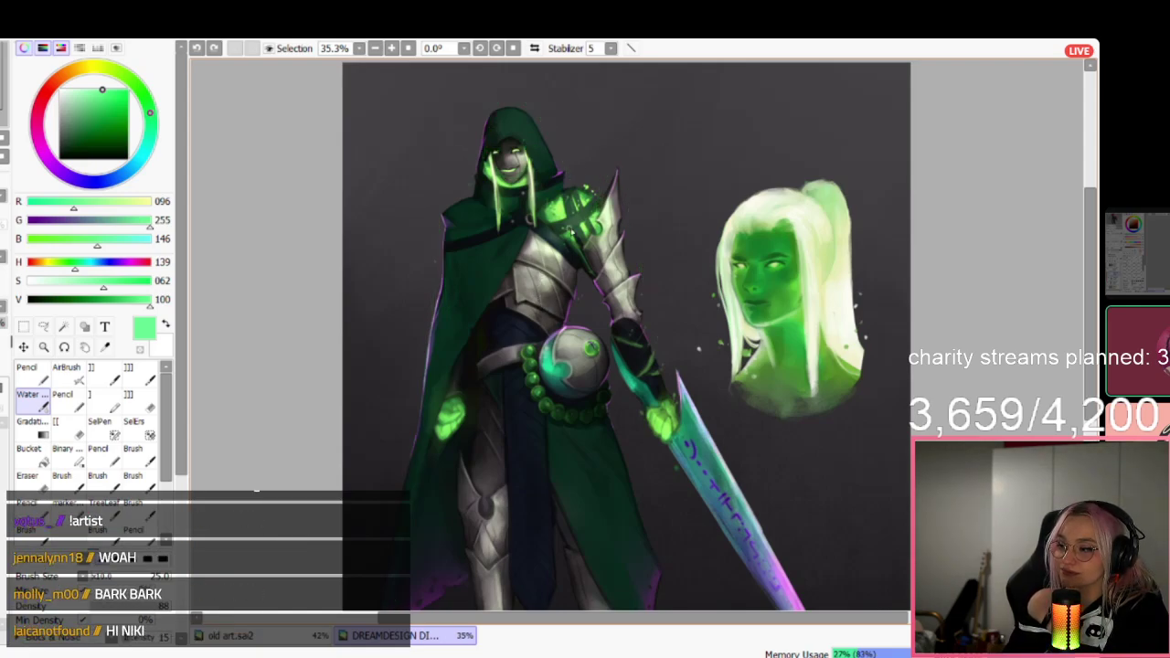
Try tall pointed guide lines in light green around the spiked shoulder armour and down the armoured arm, and undo them.
mouse_move(583, 221)
left_mouse_down()
mouse_move(632, 199)
mouse_move(638, 267)
mouse_move(648, 261)
mouse_move(646, 327)
left_mouse_up()
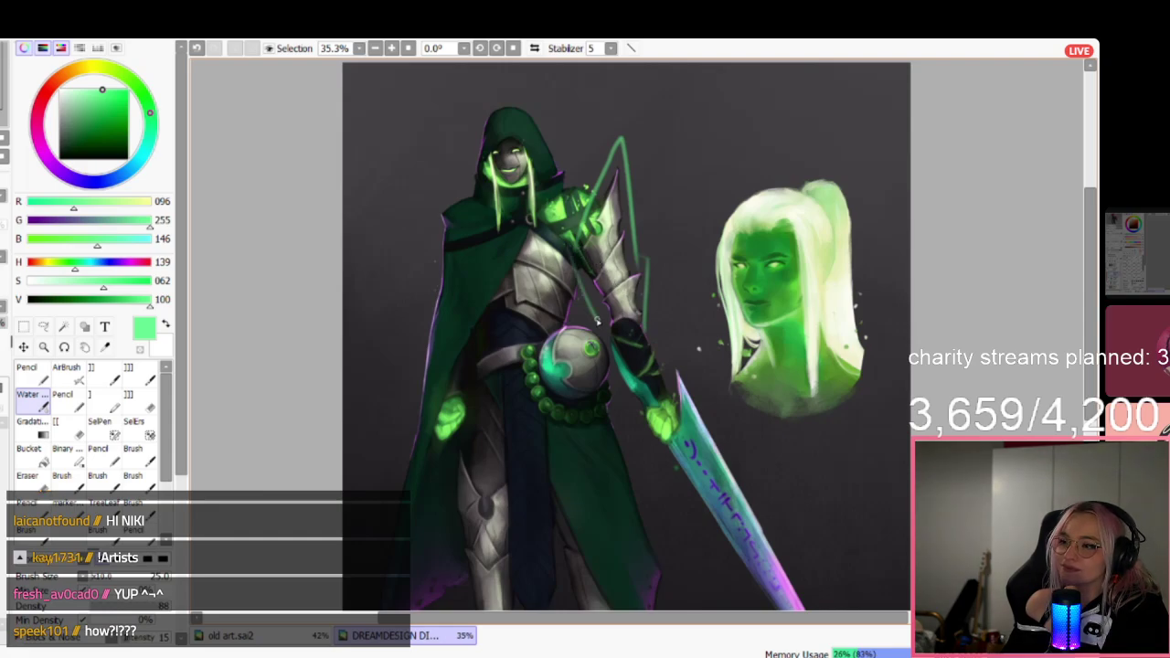
key("ctrl+z")
key("ctrl+z")
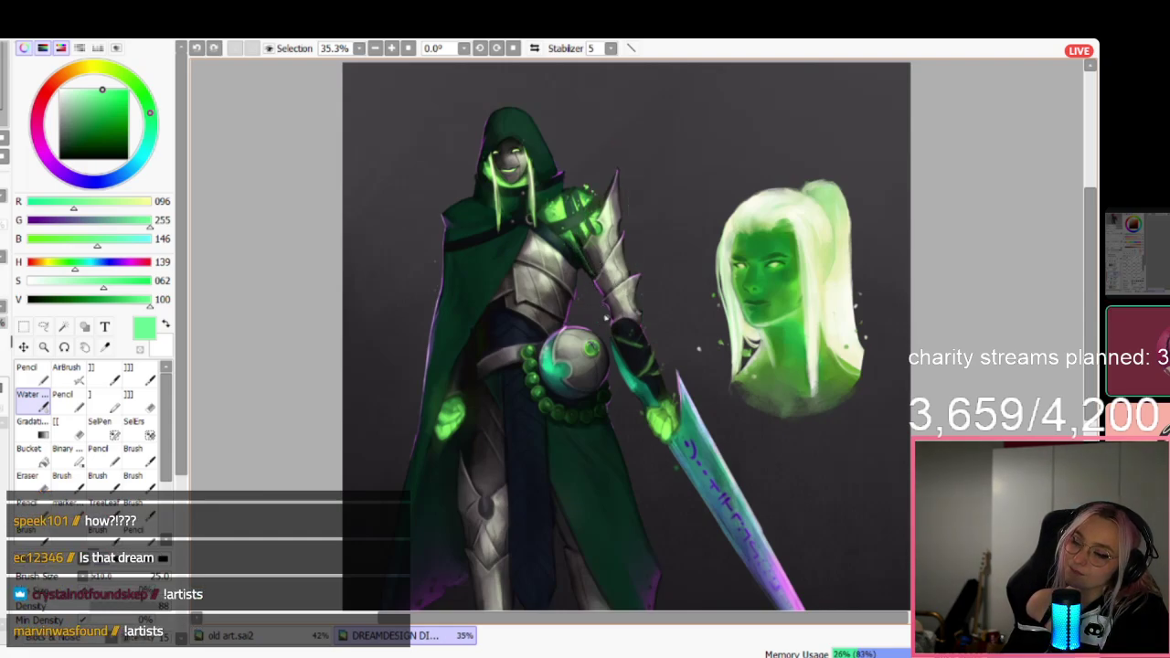
mouse_move(574, 247)
left_mouse_down()
mouse_move(624, 131)
mouse_move(644, 297)
left_mouse_up()
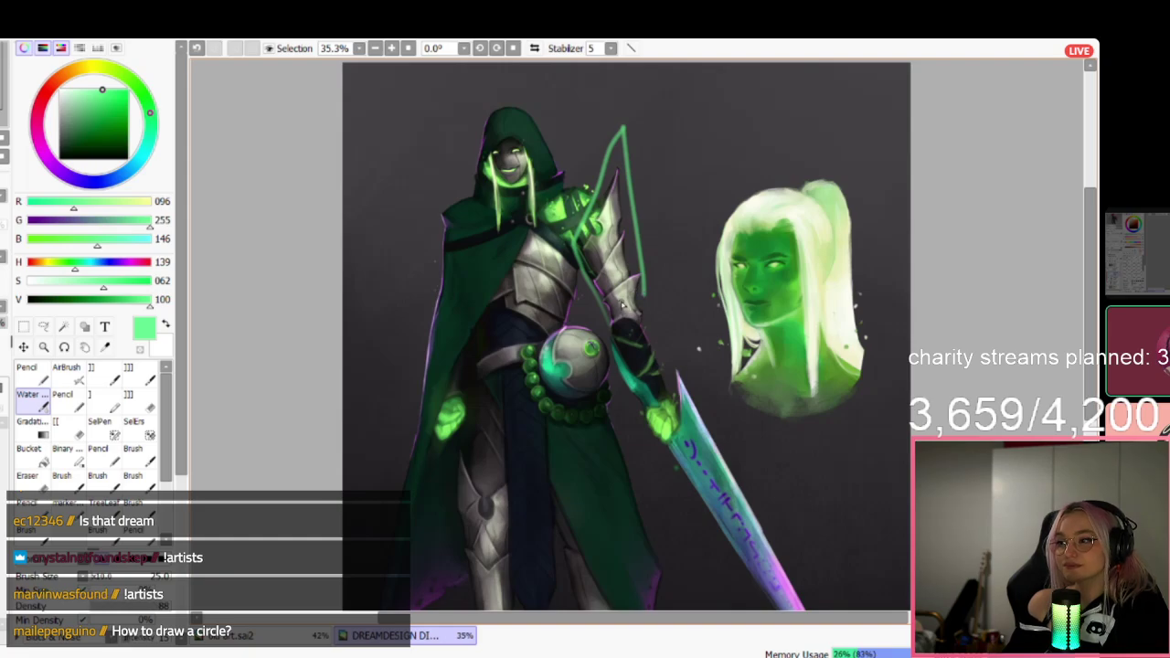
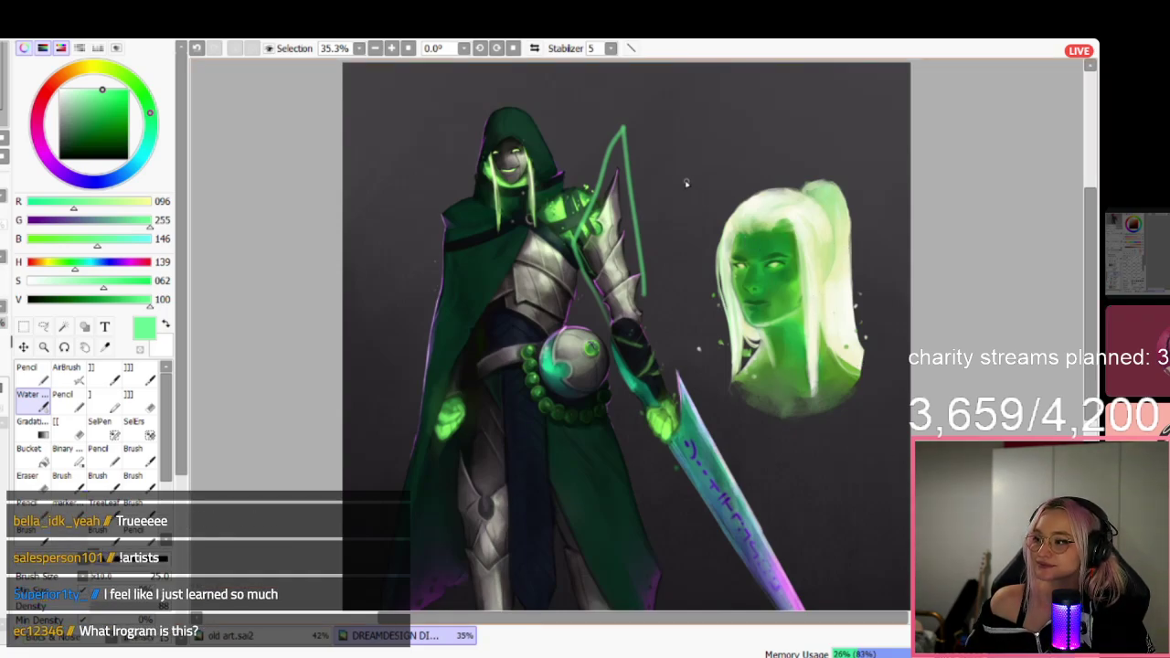
scroll(686, 183, "down", 2)
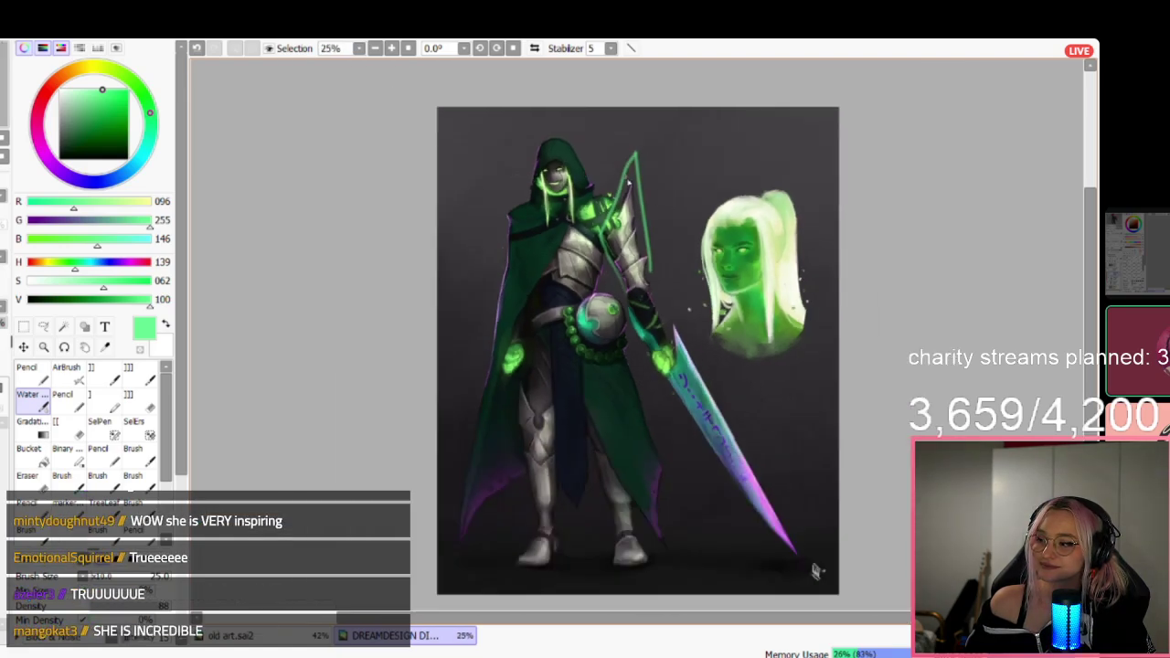
scroll(672, 240, "up", 1)
scroll(629, 180, "up", 1)
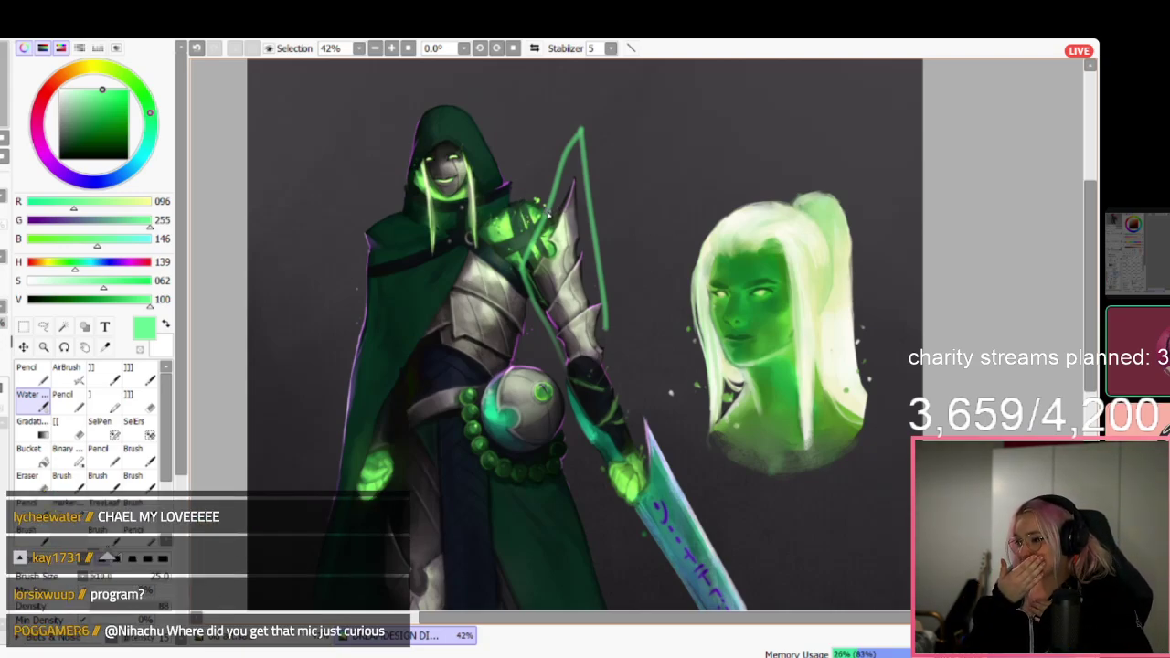
left_click(93, 90)
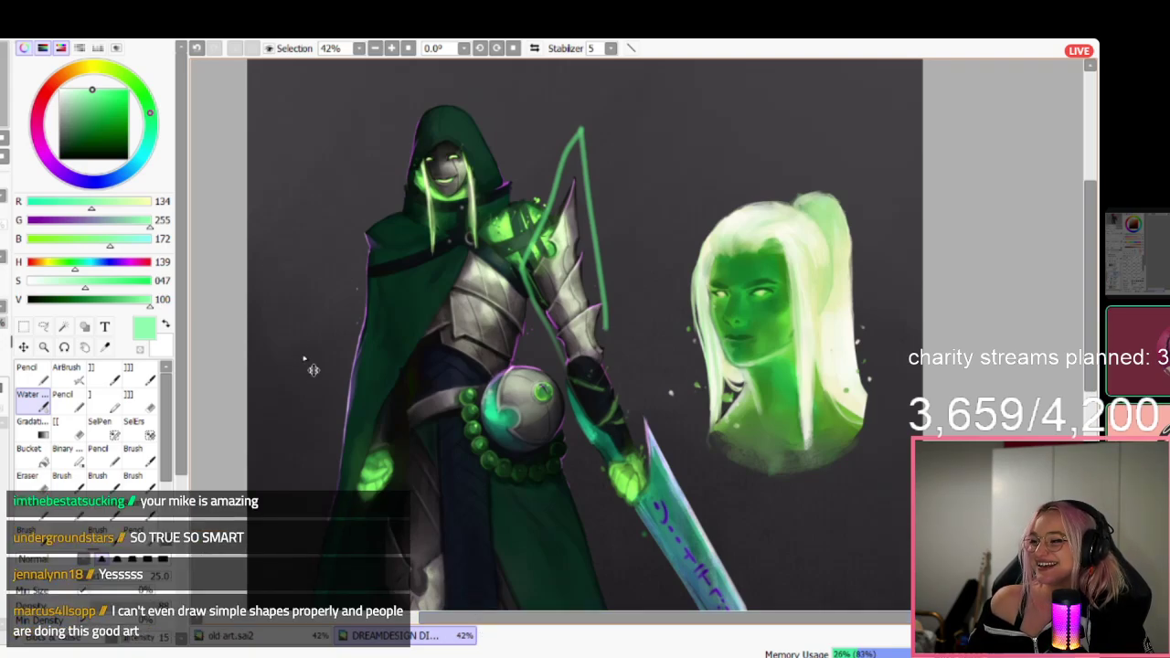
key("ctrl+z")
scroll(426, 370, "down", 2)
scroll(462, 365, "up", 2)
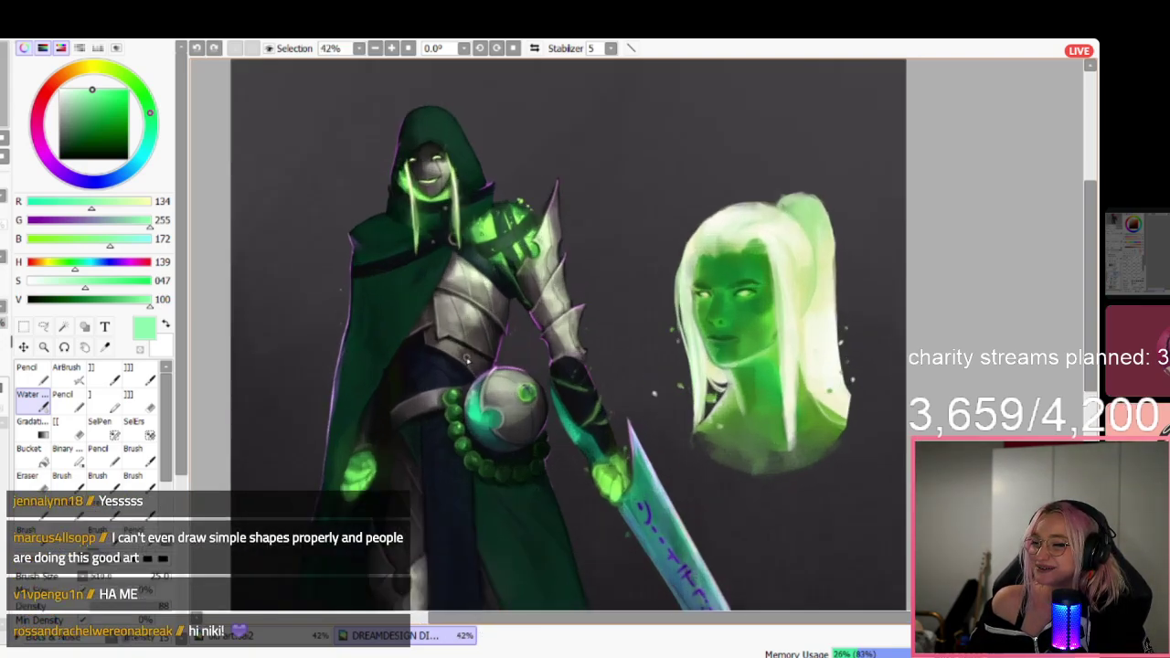
Set the brush colour to light green (RGB 98, 255, 147) and inspect the knight's armour beside the head study.
left_click_drag(113, 110, 102, 89)
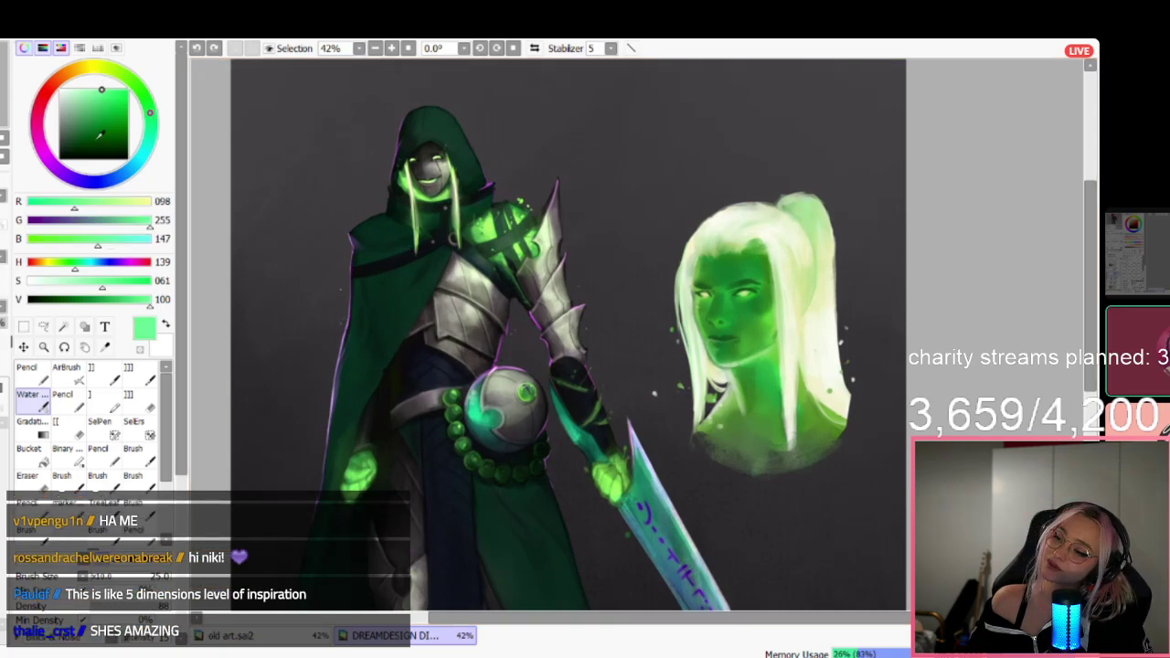
key("ctrl+shift+n")
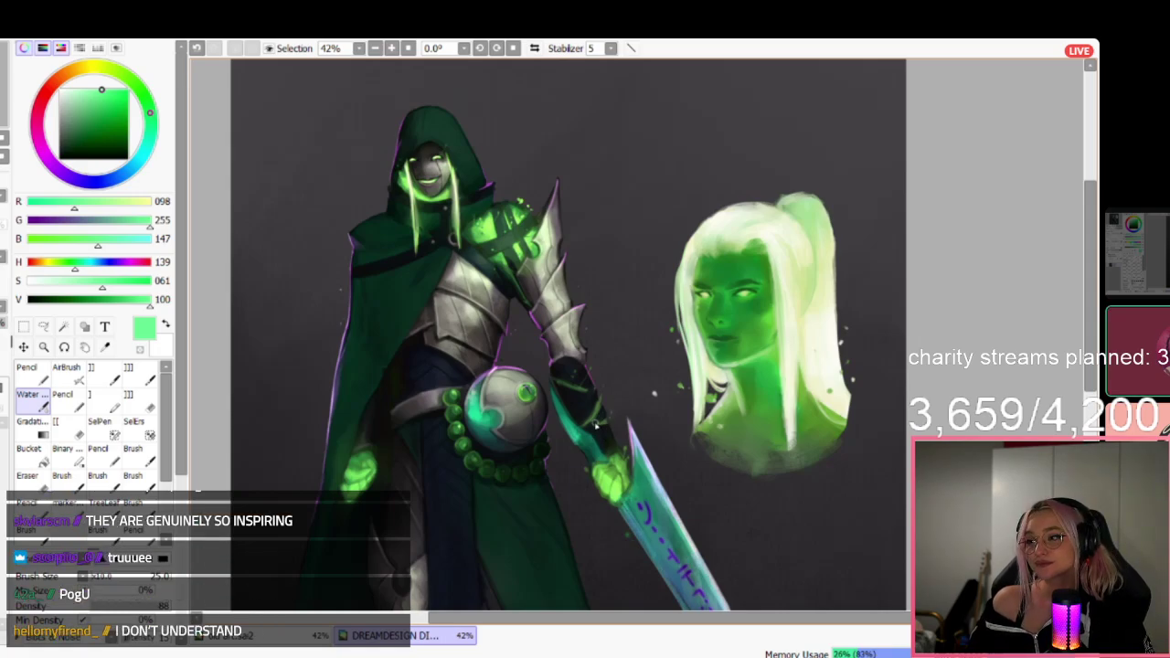
scroll(600, 422, "up", 1)
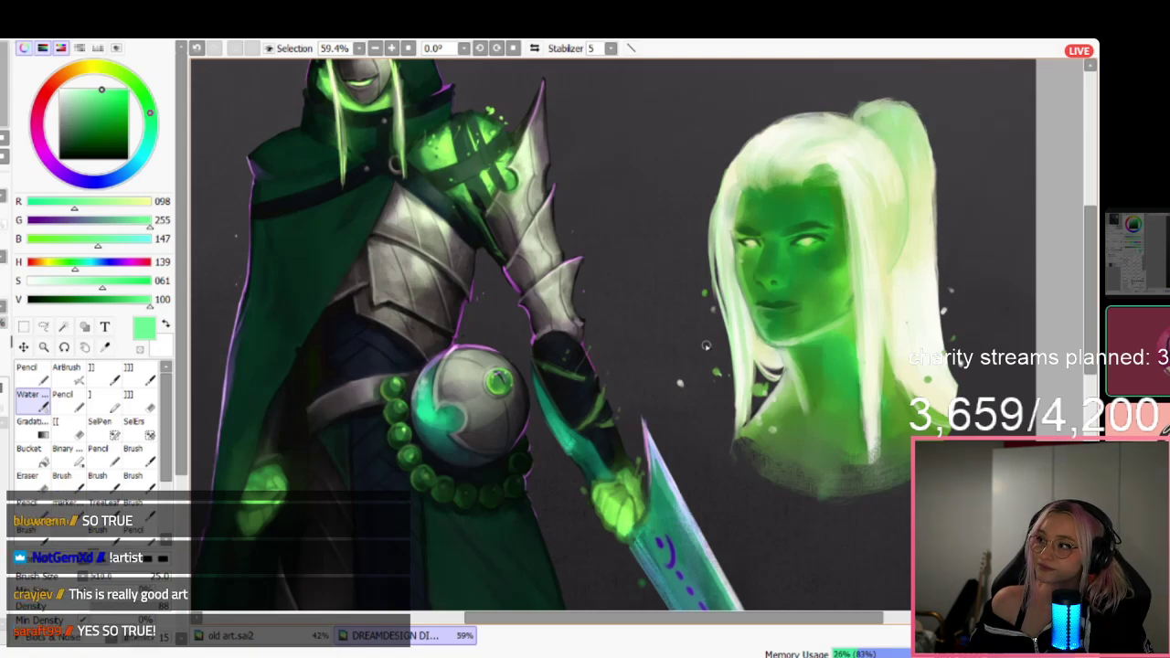
scroll(669, 315, "down", 1)
scroll(512, 158, "up", 2)
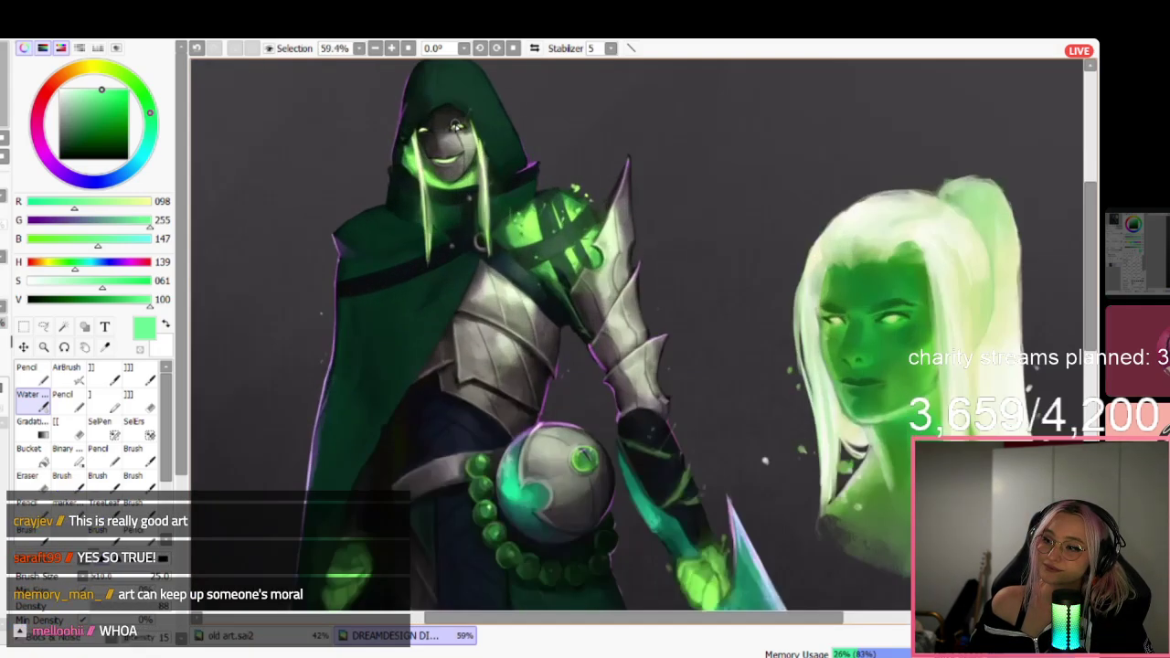
Sample the hood's dark green (RGB 6, 29, 20) as the brush colour and compare the hooded face up close with the full figure.
left_click(512, 158, "alt")
scroll(512, 158, "down", 1)
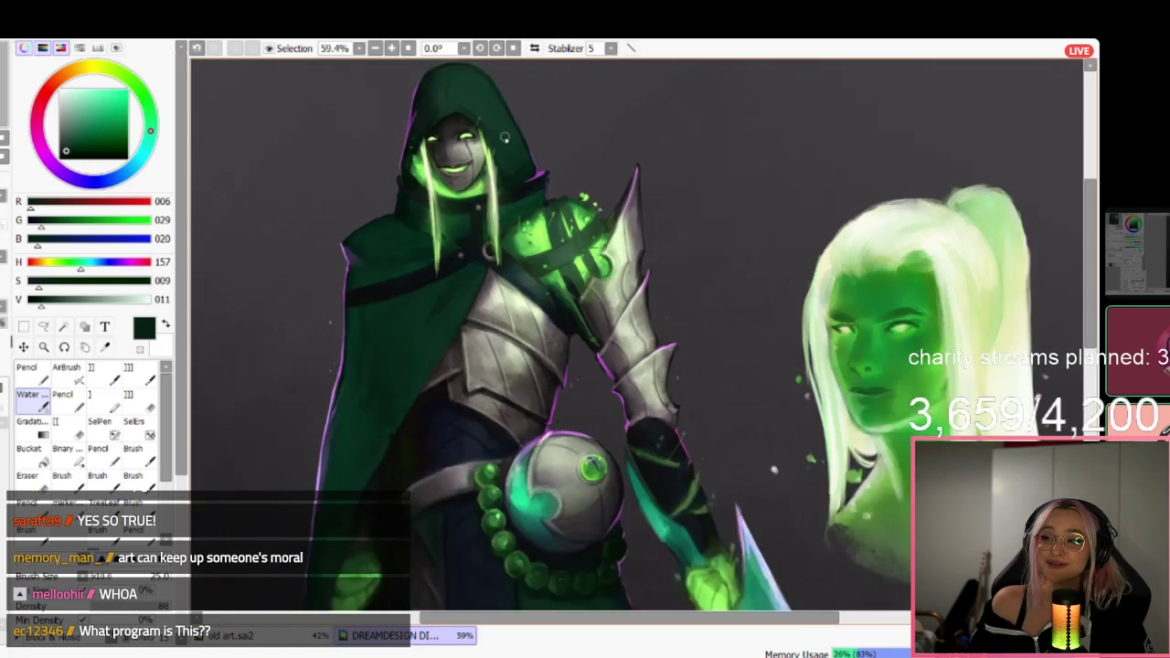
scroll(491, 125, "up", 2)
scroll(493, 183, "down", 1)
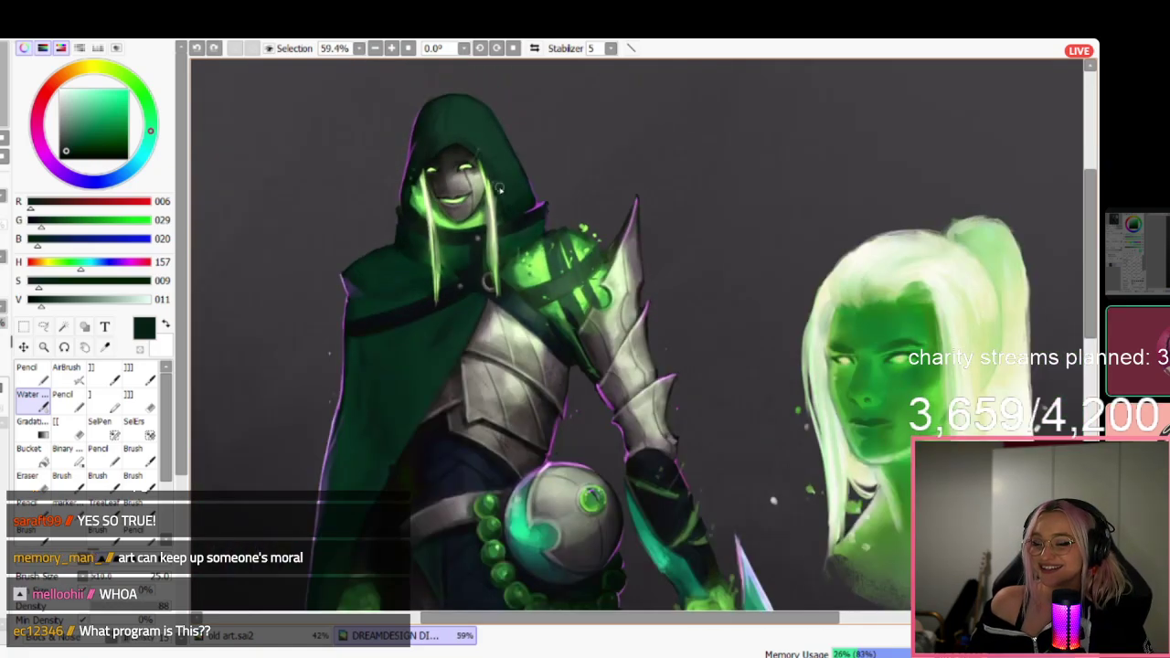
scroll(483, 157, "up", 1)
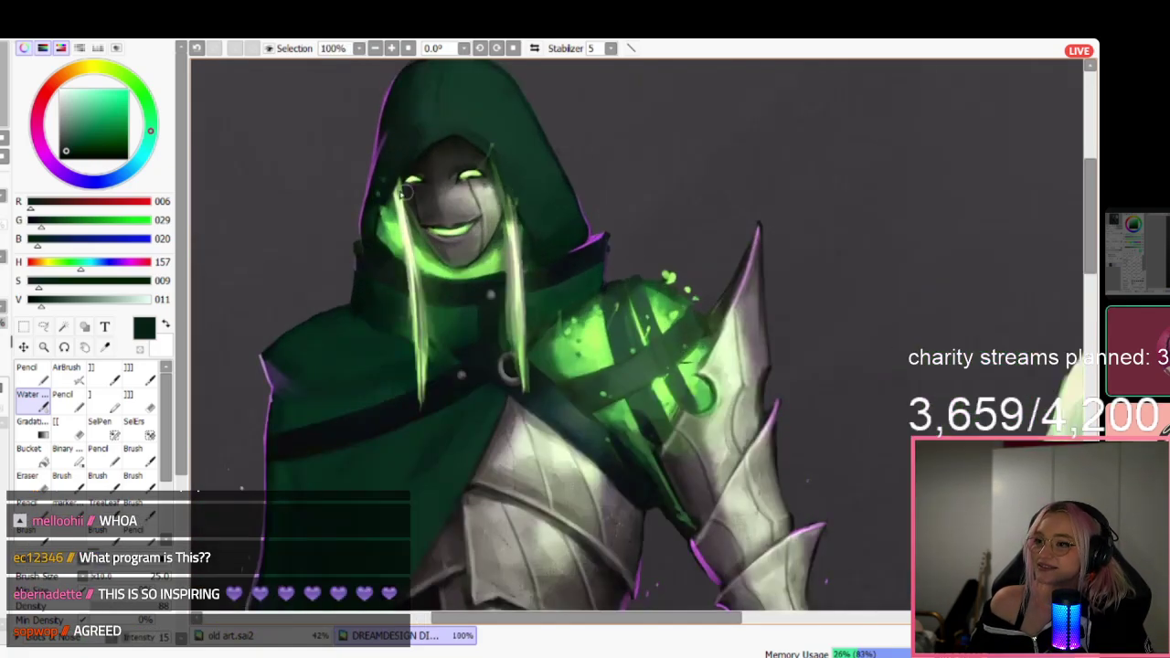
scroll(405, 192, "down", 5)
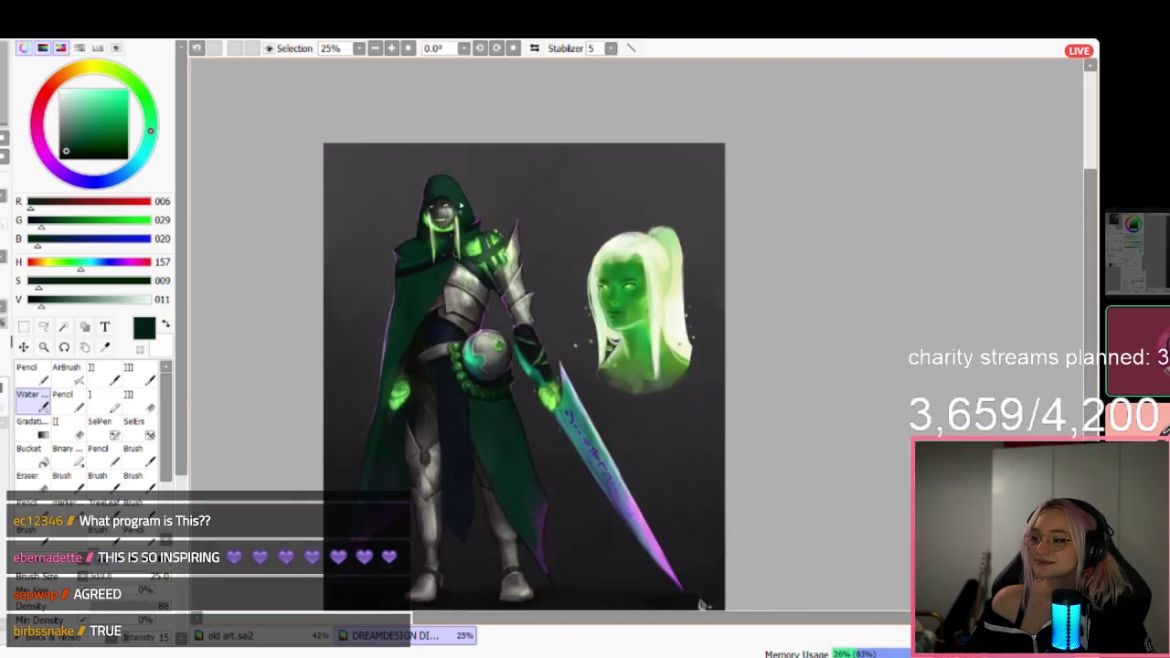
scroll(433, 183, "up", 5)
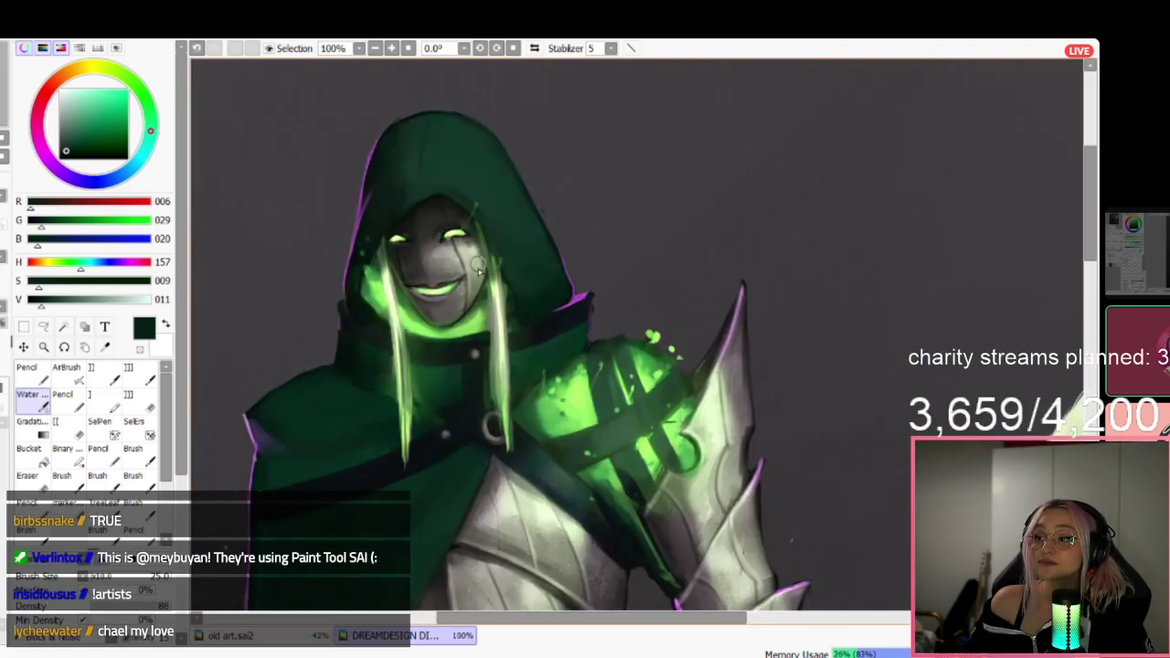
scroll(473, 386, "down", 6)
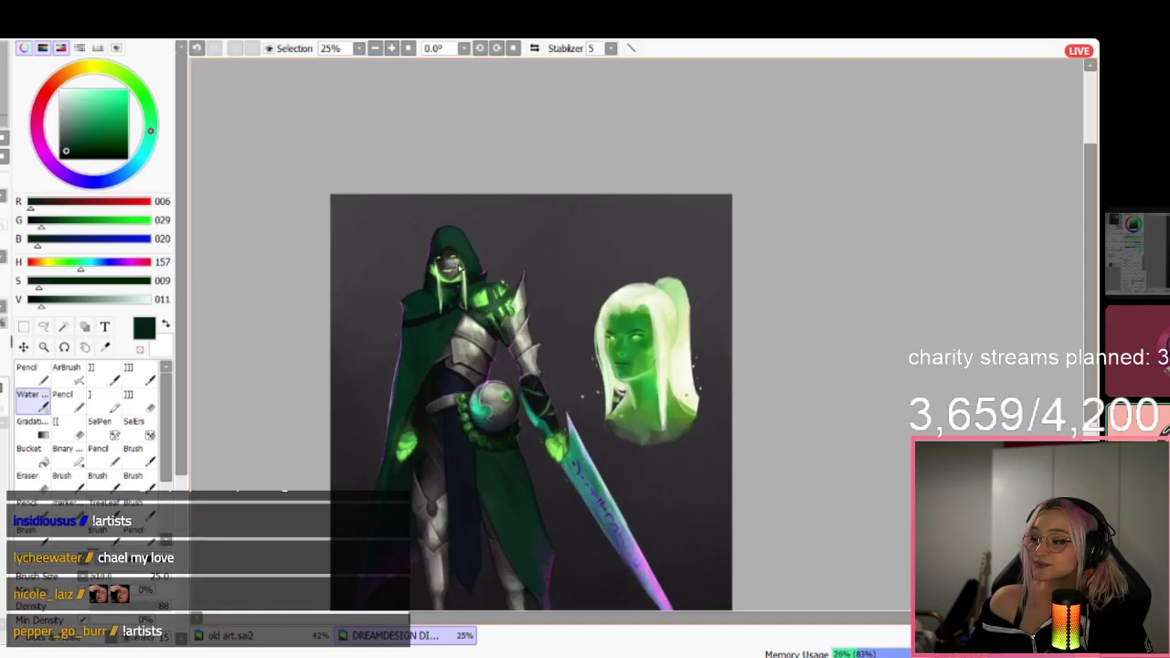
Examine the hooded figure's face, armour and sword and the green head portrait in the DREAMDESIGN artwork.
scroll(464, 263, "up", 4)
scroll(420, 247, "up", 3)
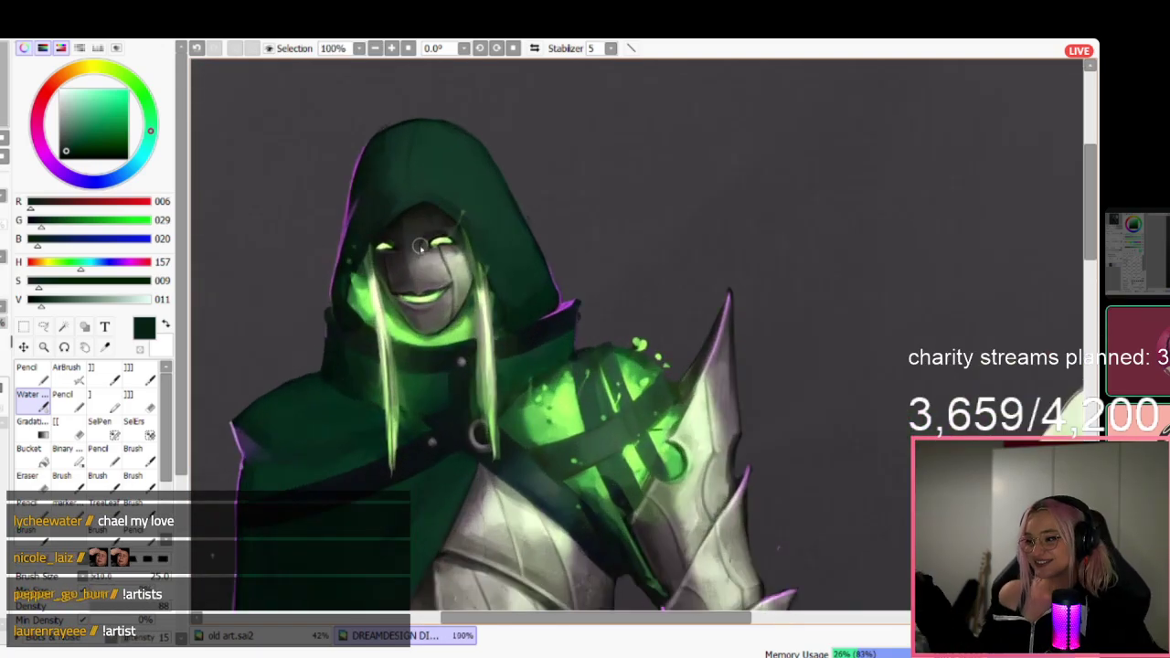
scroll(420, 247, "down", 8)
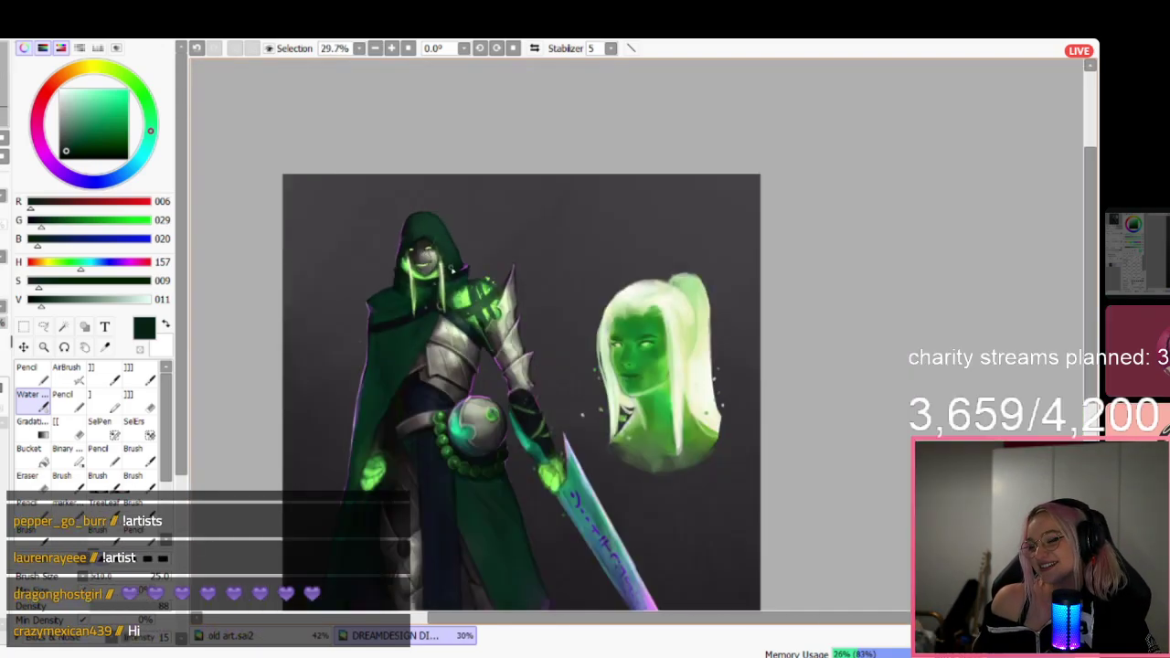
scroll(437, 525, "up", 1)
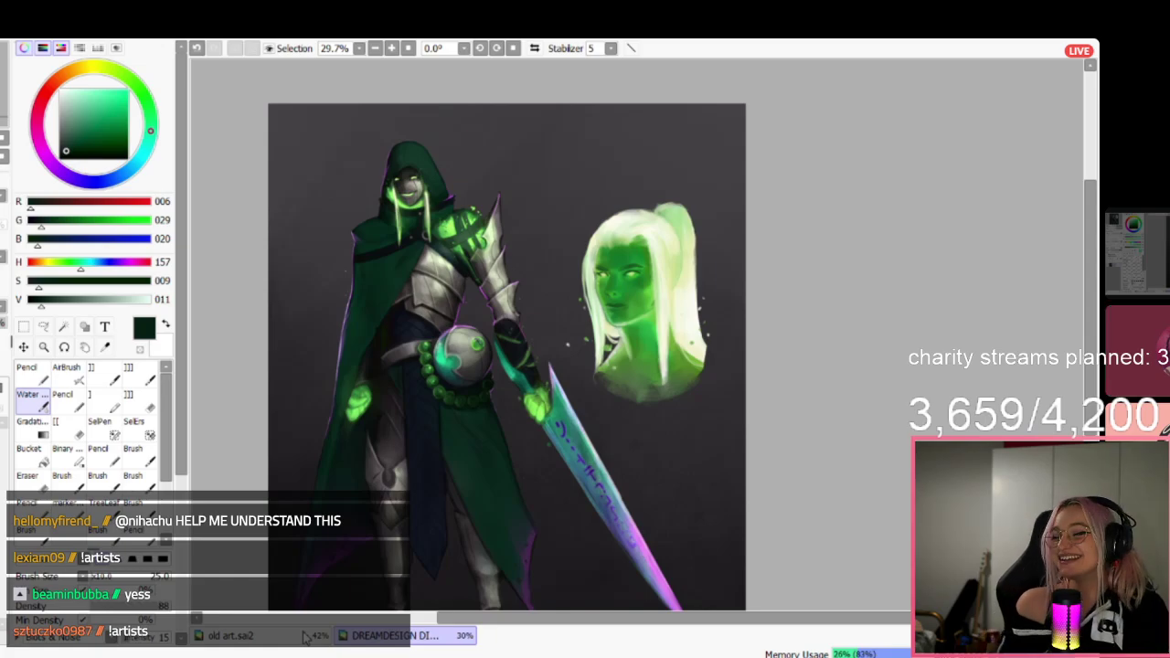
scroll(494, 435, "up", 3)
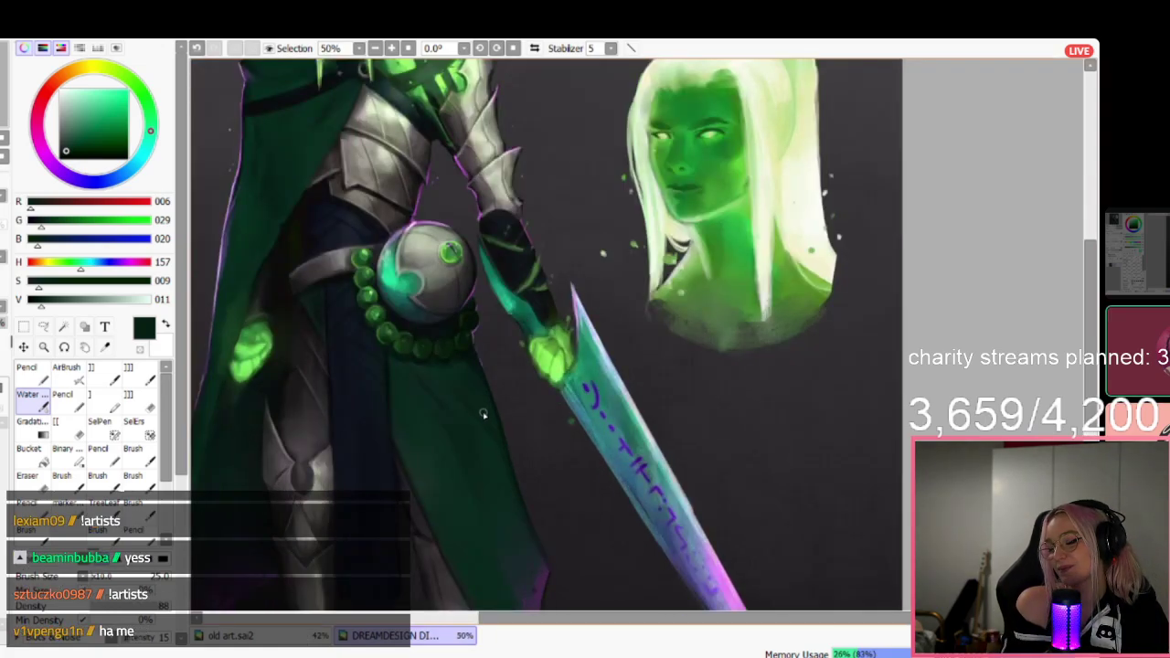
scroll(484, 414, "down", 7)
scroll(411, 245, "up", 3)
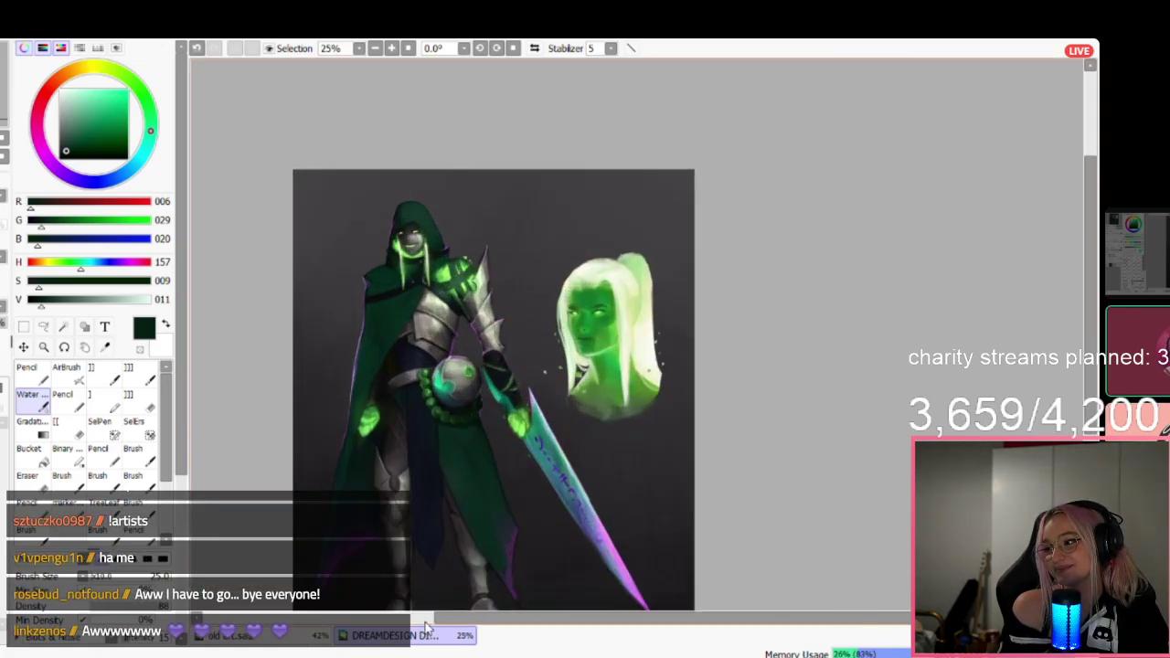
Close the hooded-figure artwork and bring up CANVASS.sai2 with its whole canvas in view.
key("ctrl+w")
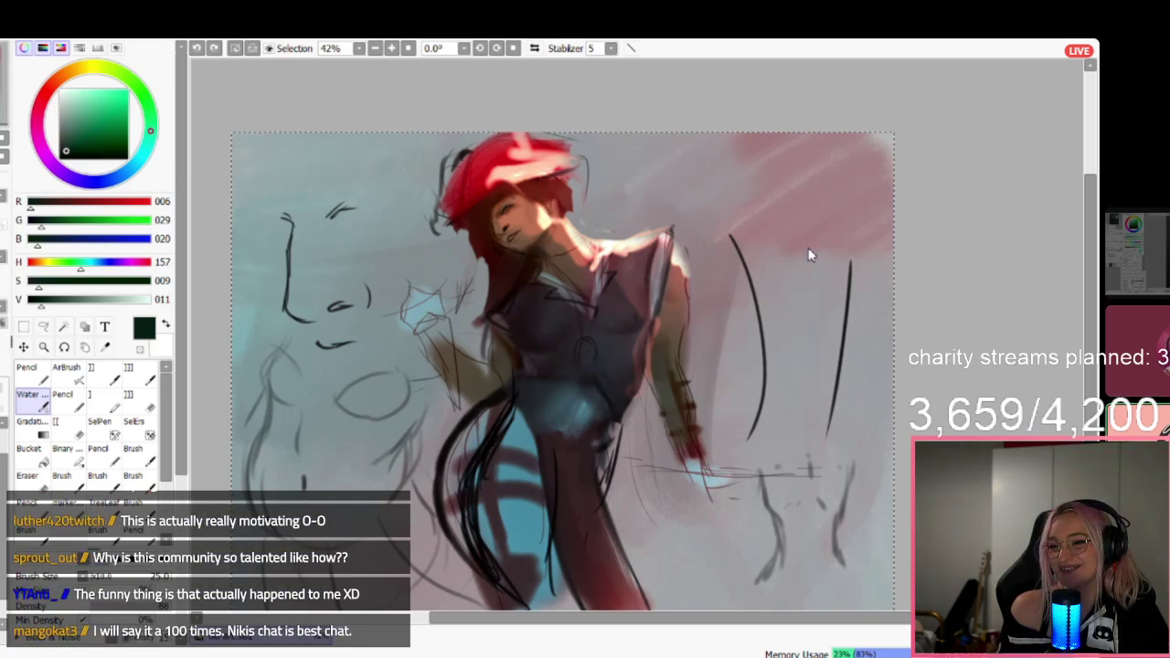
key("ctrl+Tab")
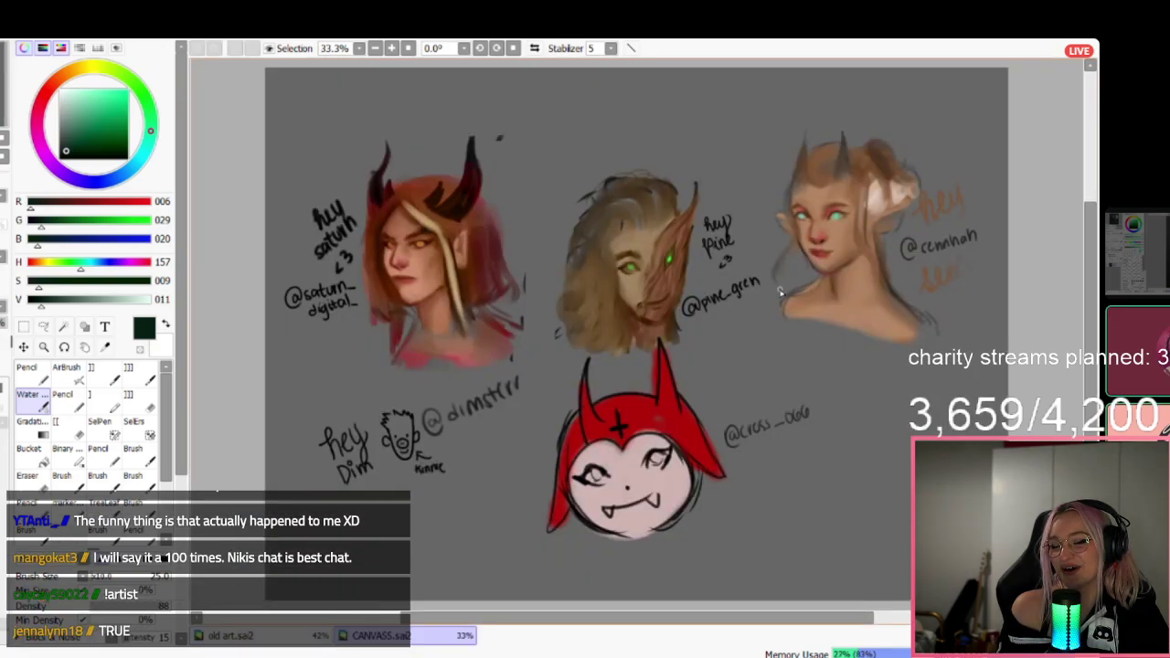
scroll(792, 320, "down", 1)
scroll(792, 320, "down", 1)
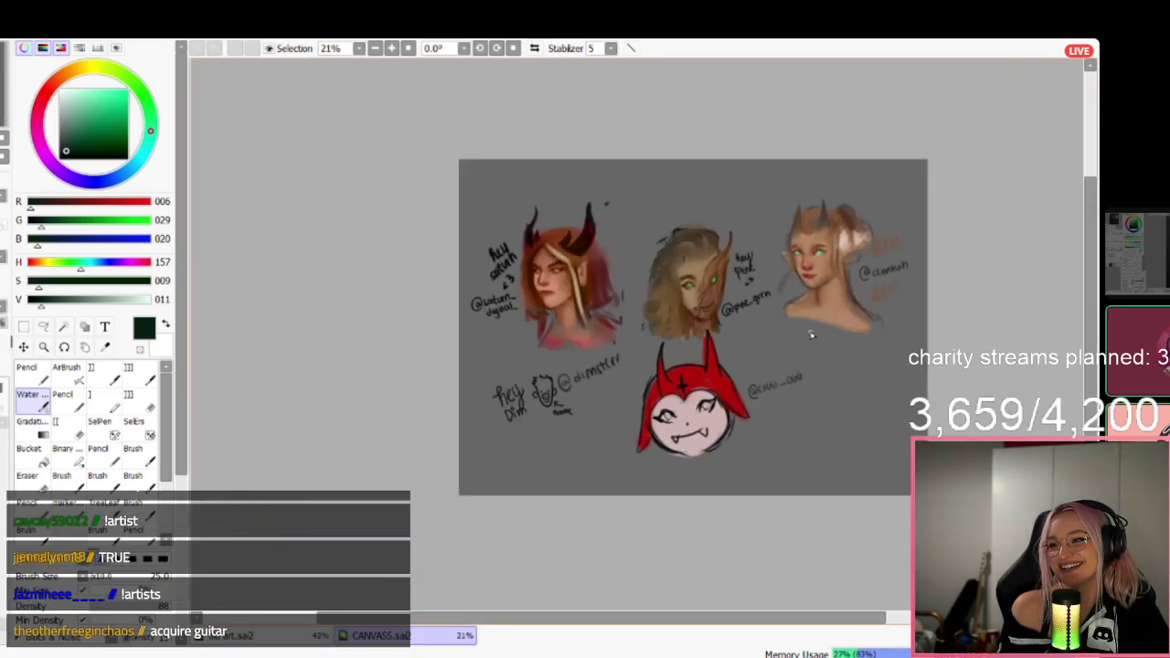
Examine the horned portraits on the canvas, ending on the wood-like half of the middle face.
scroll(866, 259, "up", 1)
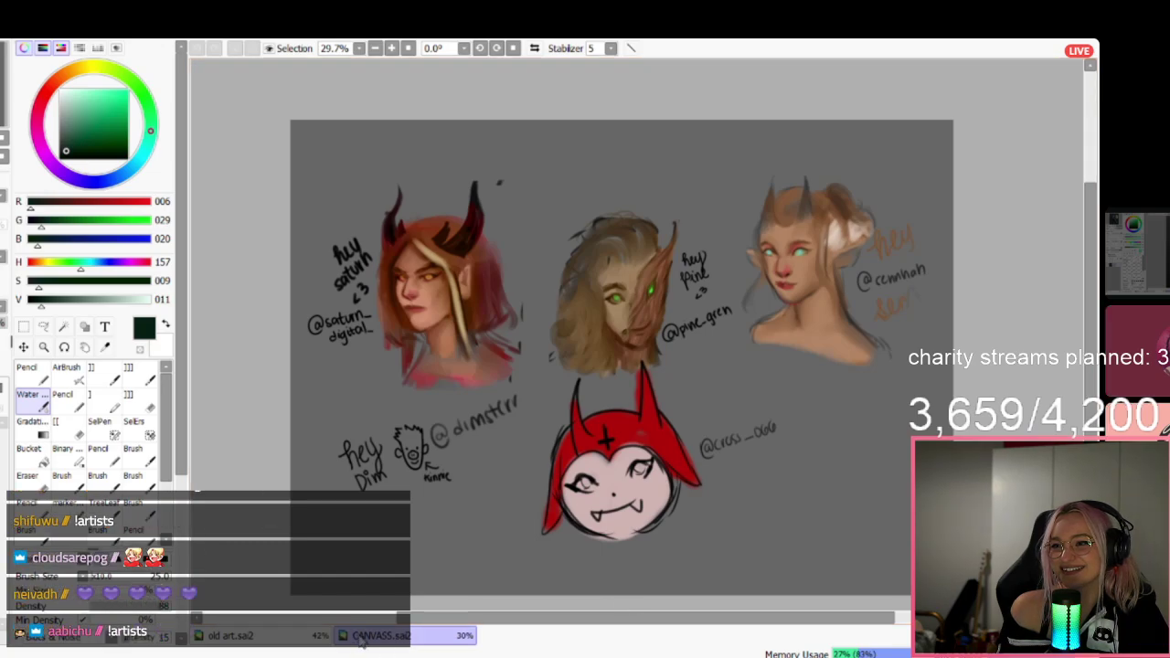
scroll(567, 332, "up", 3)
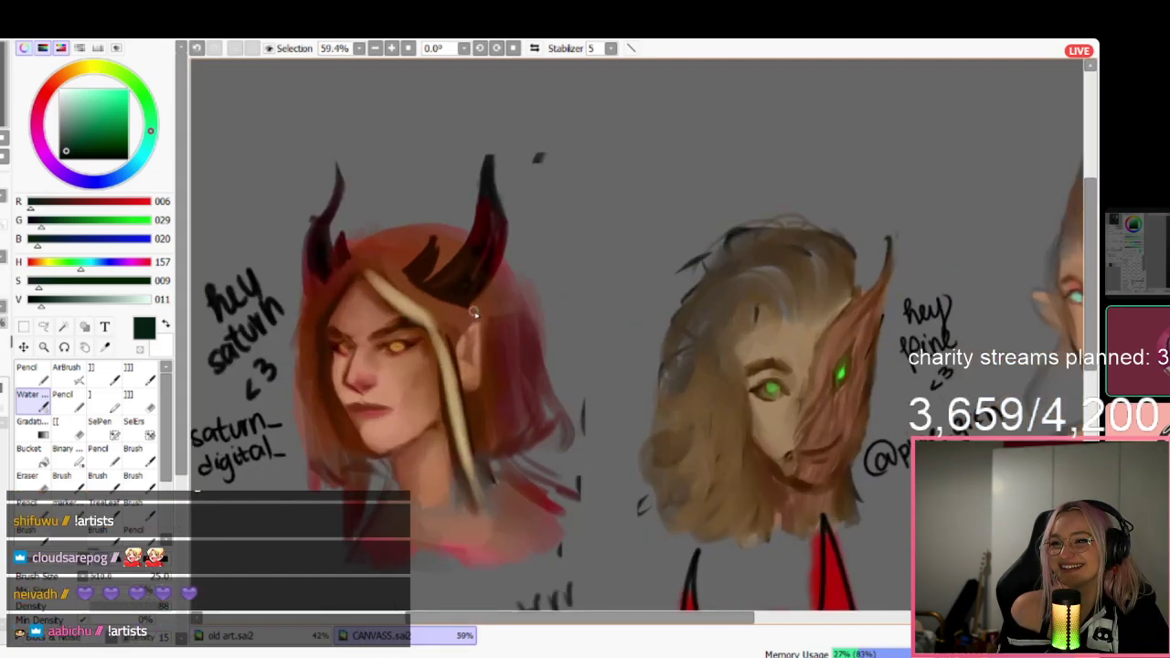
scroll(629, 355, "down", 4)
scroll(761, 345, "up", 3)
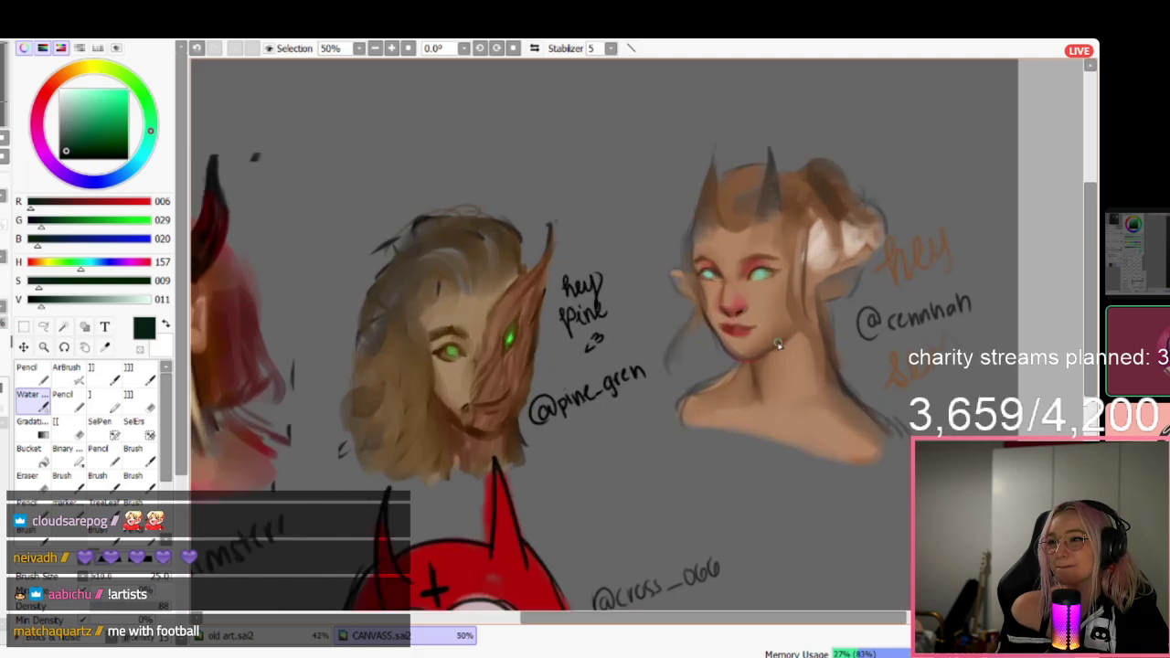
scroll(777, 344, "down", 2)
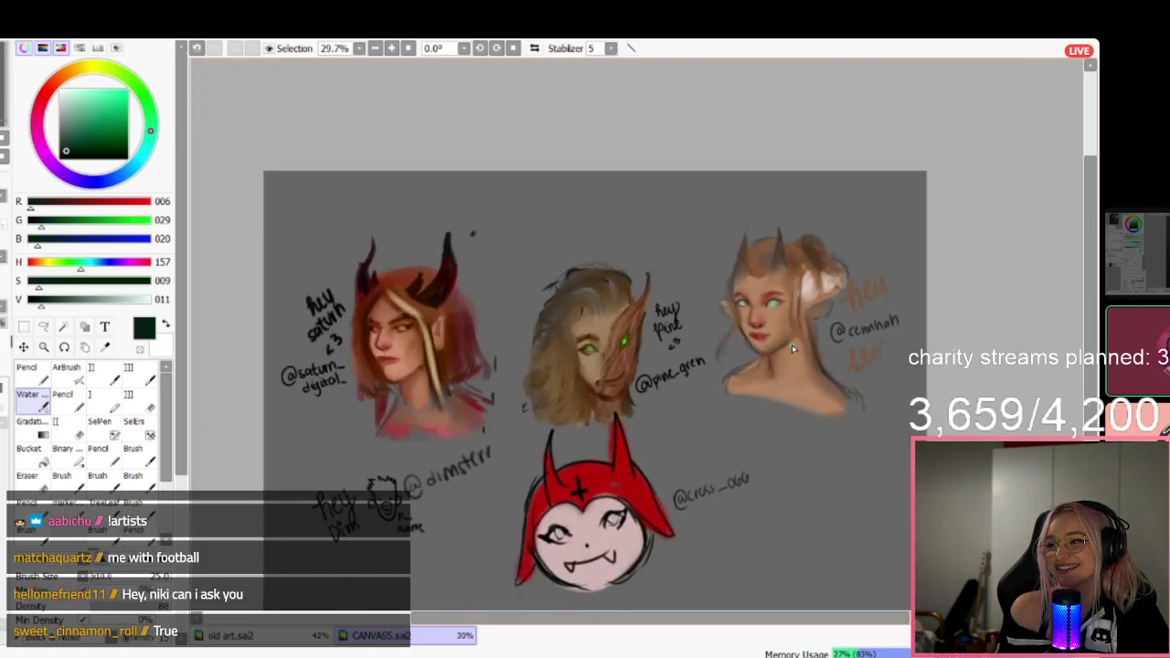
scroll(557, 354, "up", 2)
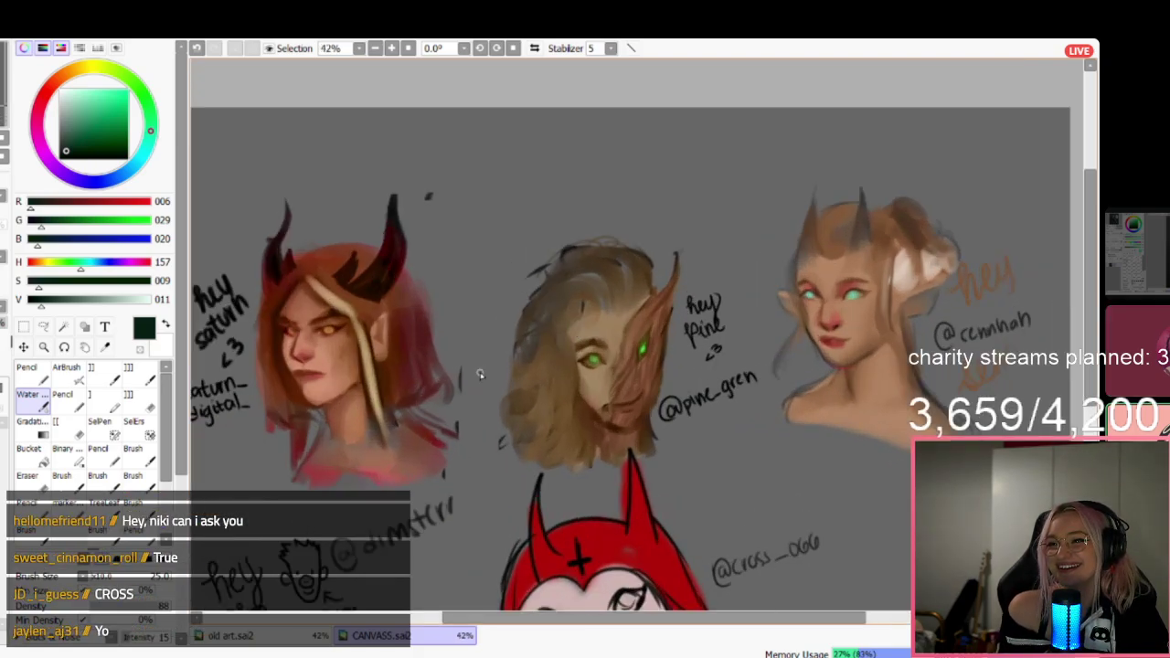
scroll(480, 375, "down", 4)
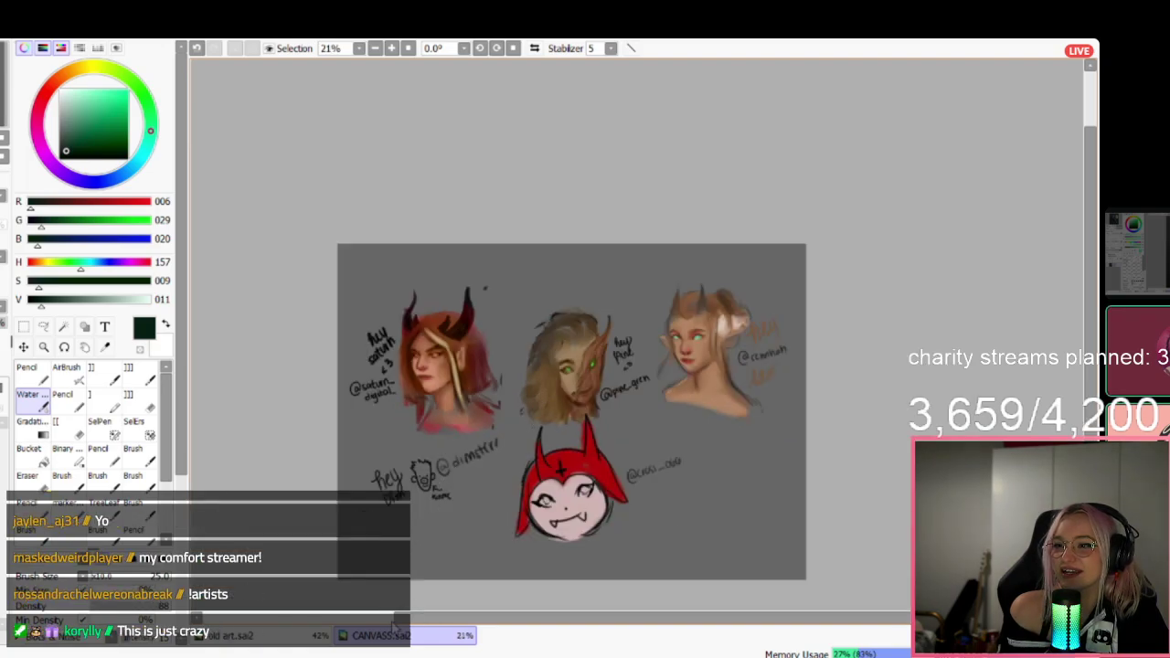
scroll(564, 403, "up", 2)
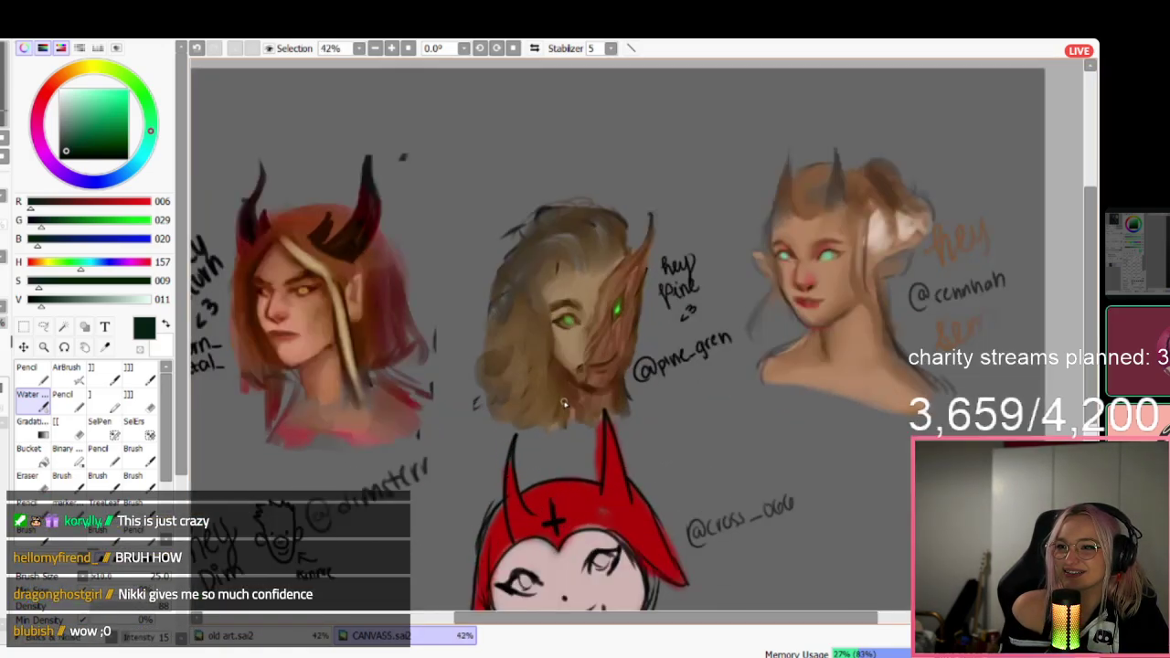
scroll(564, 403, "up", 3)
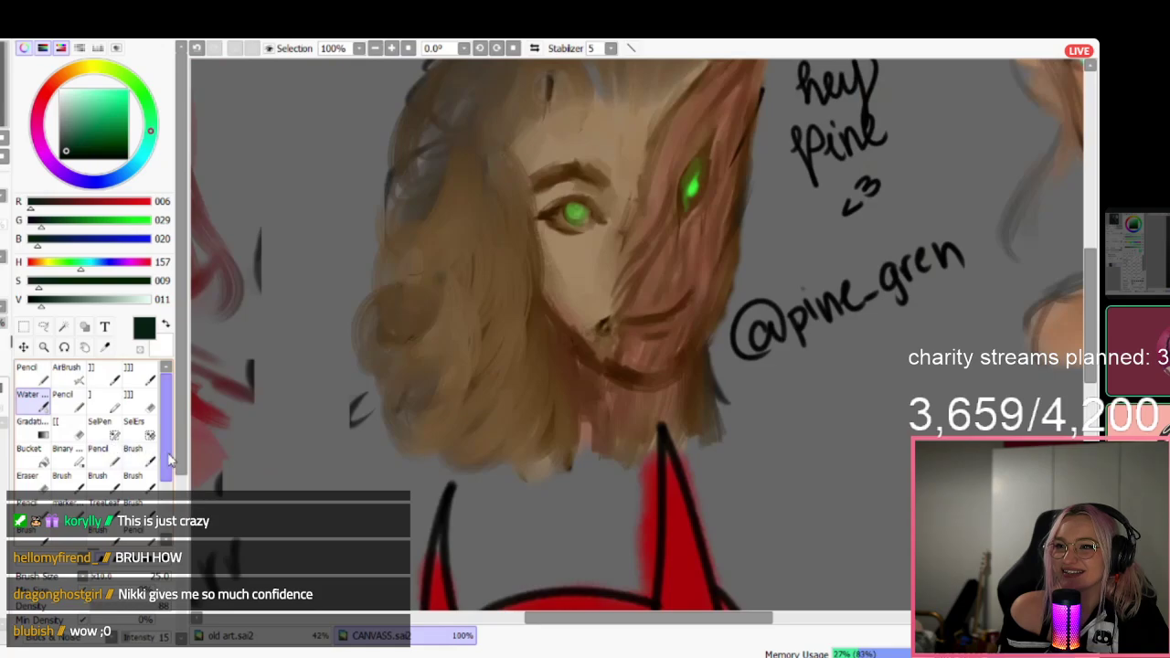
Sketch overlapping curved plate outlines in black with the Pencil in the empty area between the middle portrait and the pale-haired bust.
left_click(139, 455)
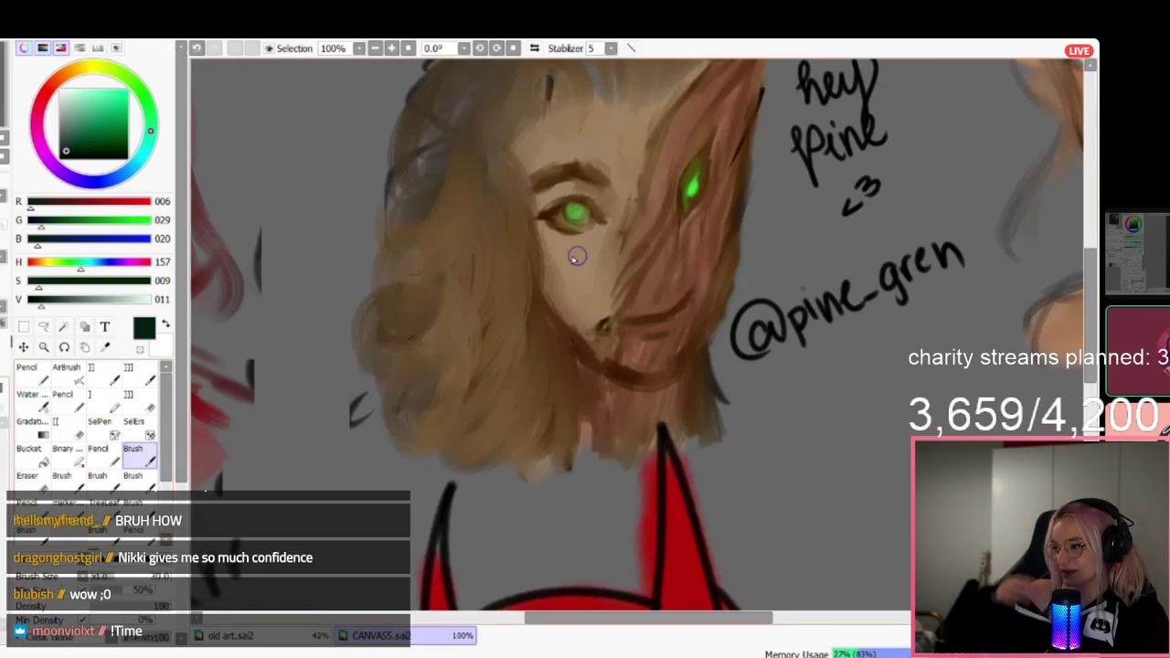
scroll(647, 182, "down", 5)
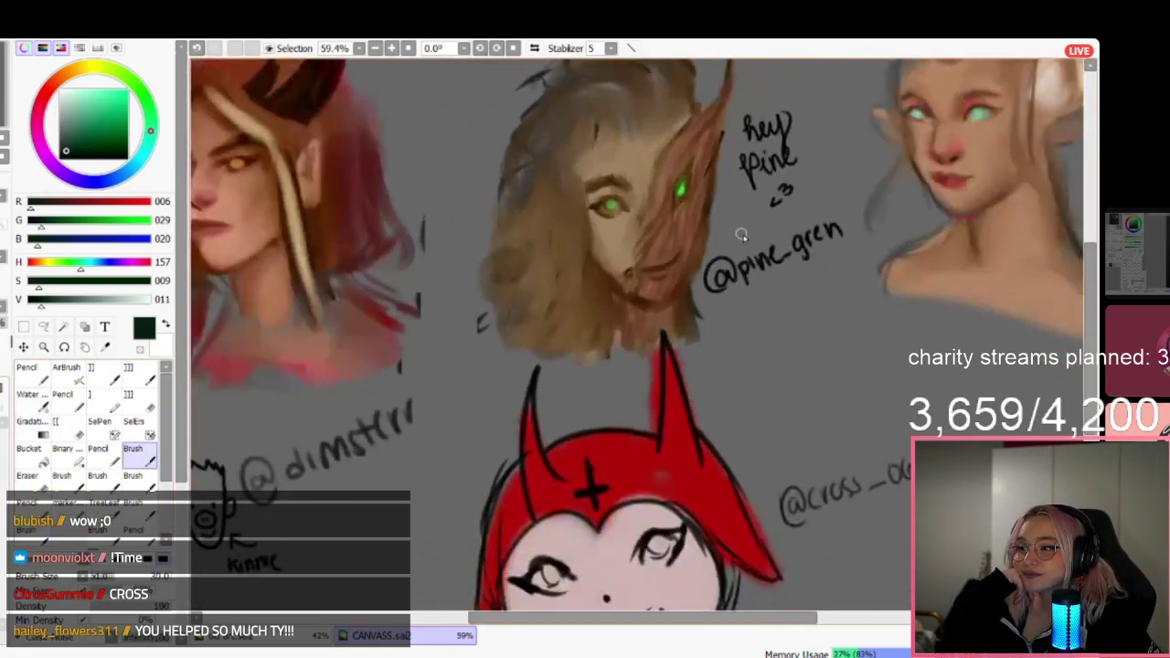
scroll(866, 277, "up", 4)
left_click(33, 374)
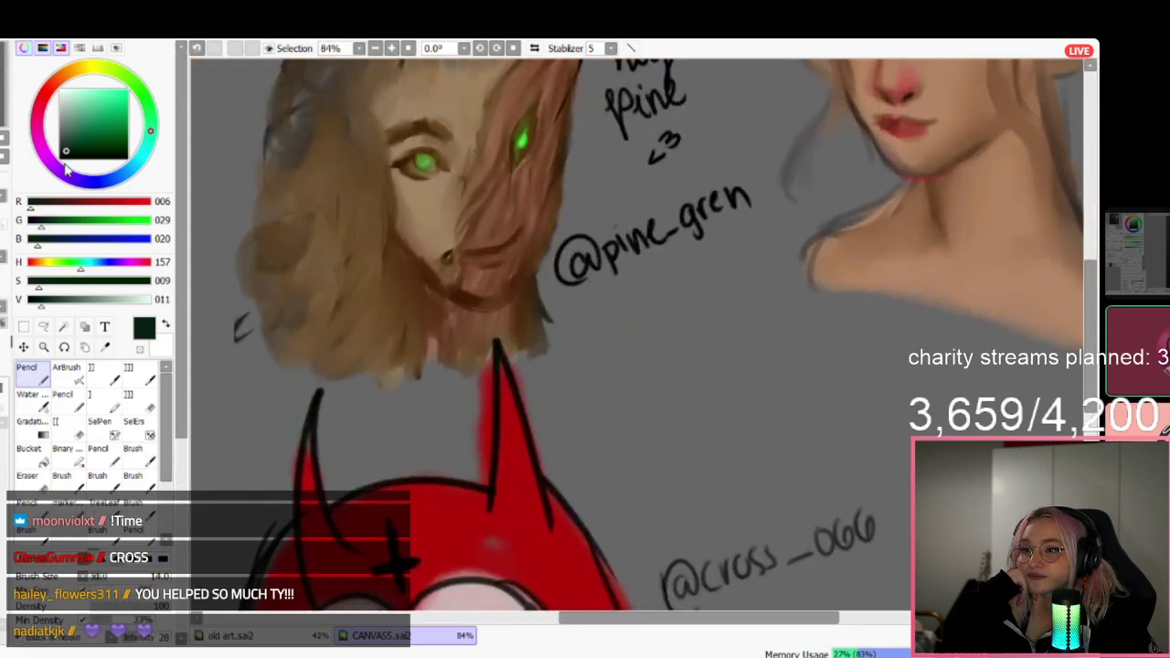
left_click(60, 160)
left_click_drag(745, 297, 775, 442)
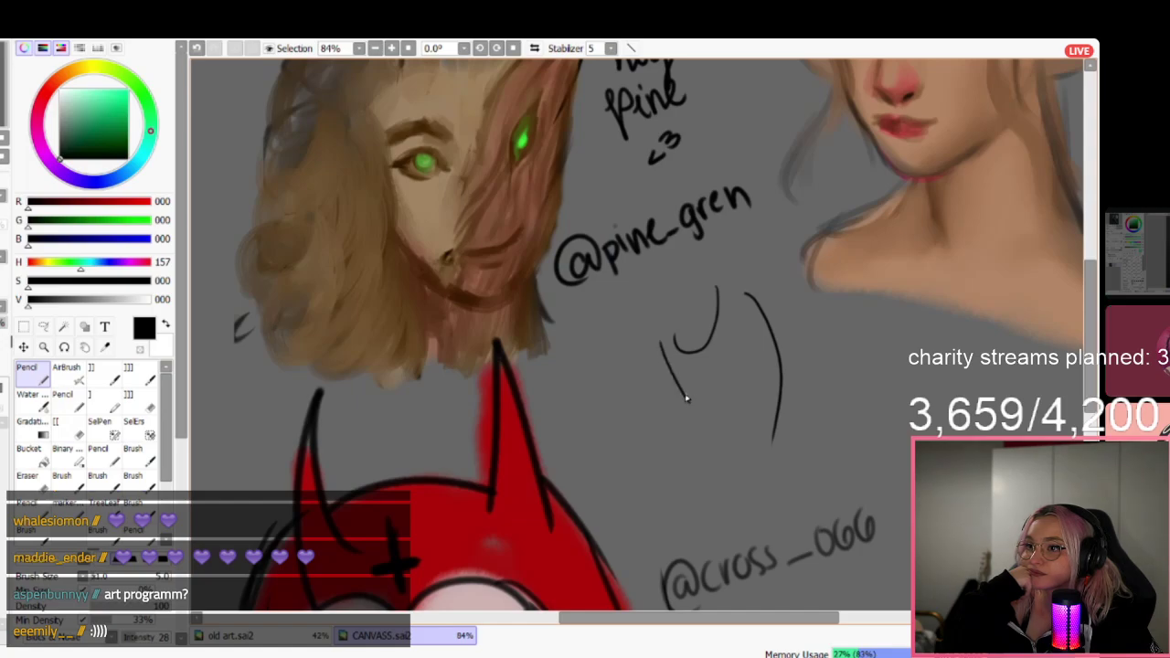
left_click_drag(684, 395, 782, 338)
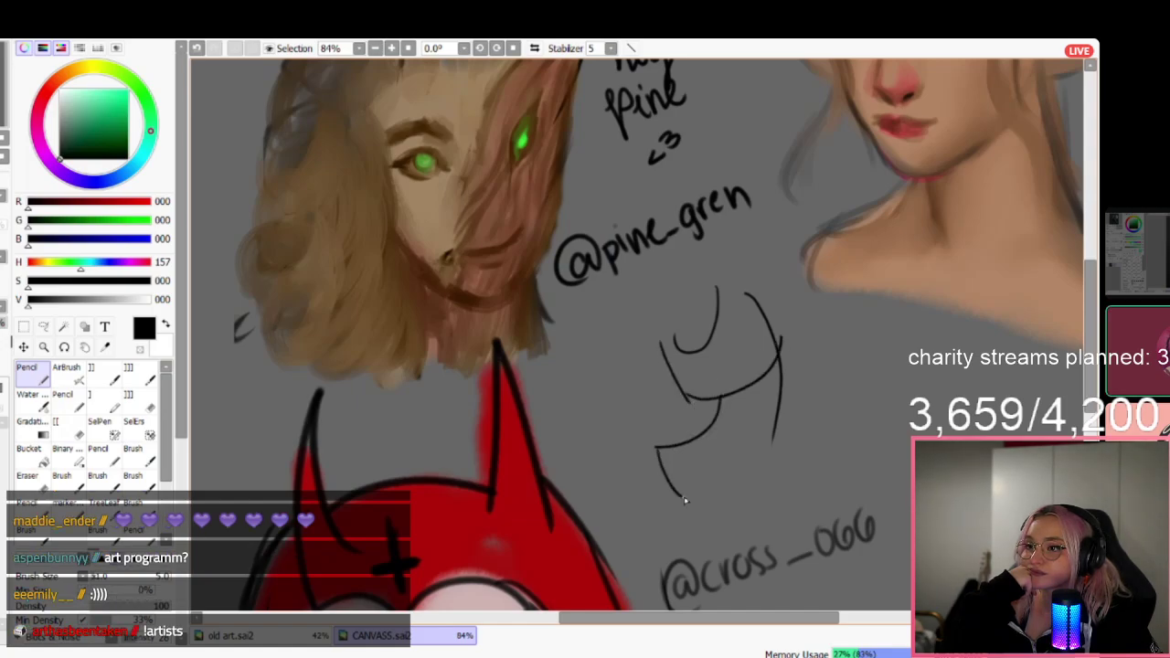
mouse_move(685, 500)
left_mouse_down()
mouse_move(760, 450)
mouse_move(779, 417)
left_mouse_up()
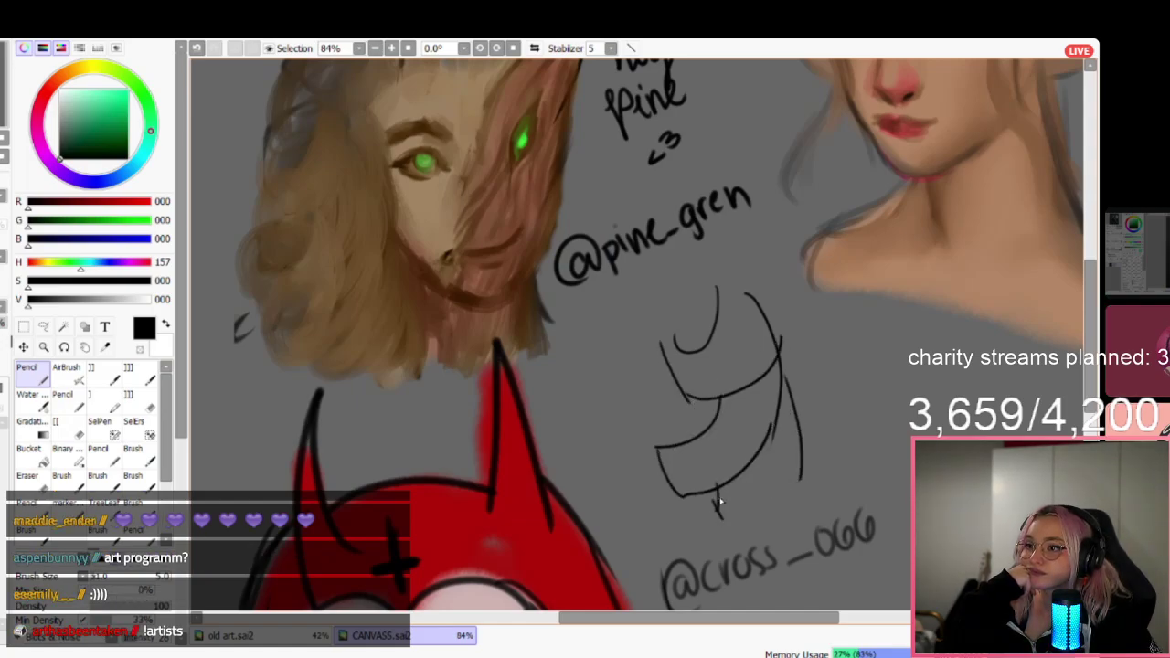
mouse_move(715, 491)
left_mouse_down()
mouse_move(742, 506)
mouse_move(783, 444)
left_mouse_up()
left_click_drag(704, 517, 735, 546)
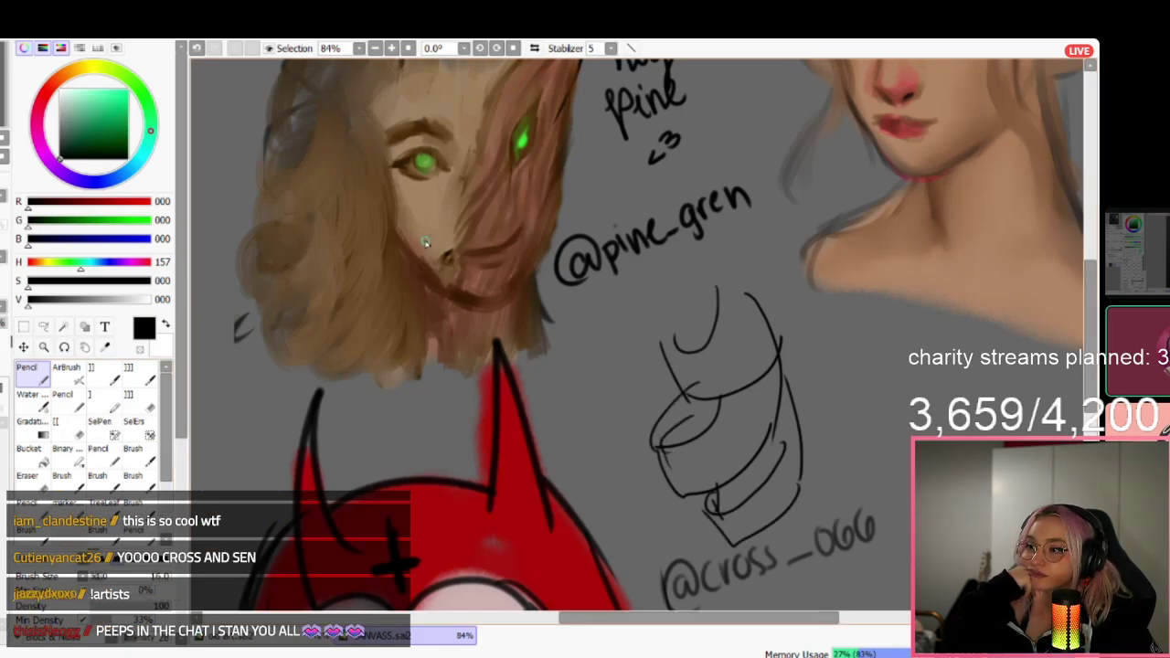
Shade the sketch's sides with dark brown sampled from the middle portrait using the Water brush, and fill its centre with lighter brown.
left_click(400, 264, "alt")
left_click(42, 398)
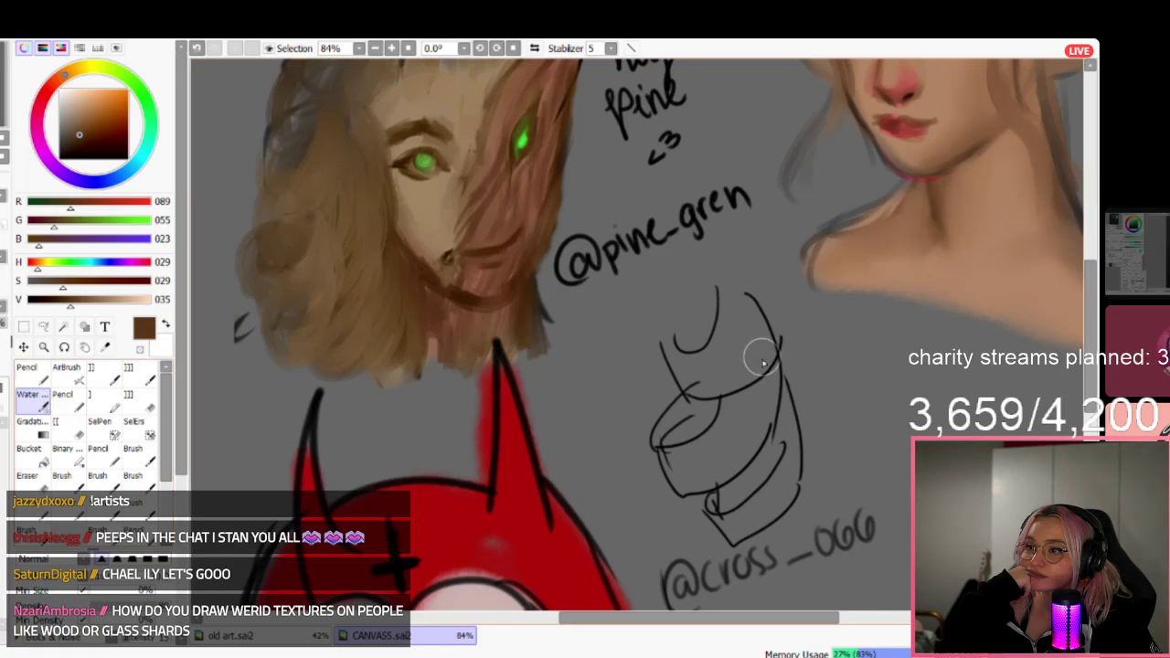
left_click_drag(748, 306, 782, 405)
key("]")
mouse_move(692, 464)
left_mouse_down()
mouse_move(738, 534)
mouse_move(717, 515)
left_mouse_up()
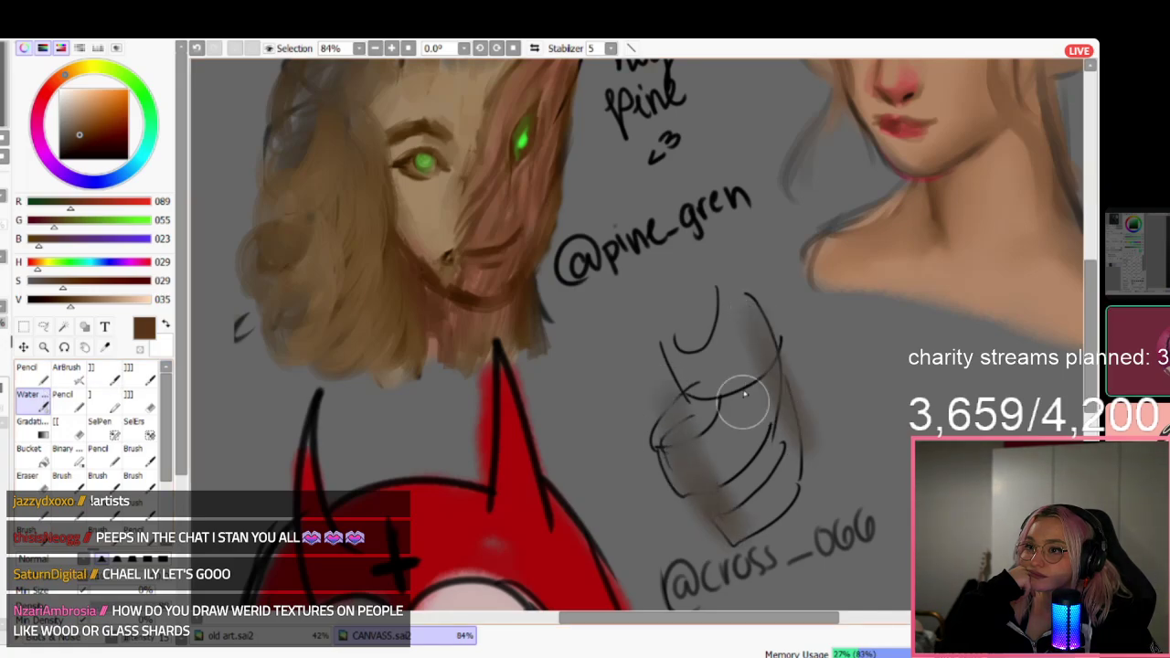
left_click_drag(773, 393, 782, 469)
left_click(522, 326, "alt")
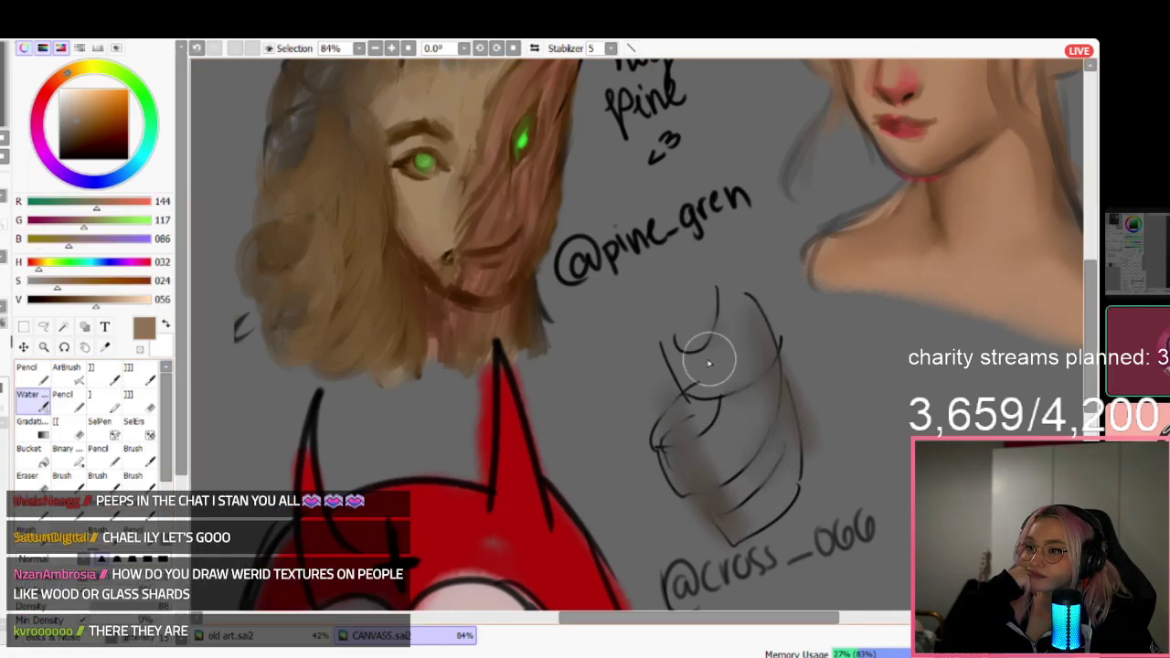
mouse_move(700, 360)
left_mouse_down()
mouse_move(760, 496)
mouse_move(785, 504)
mouse_move(777, 407)
mouse_move(754, 479)
mouse_move(725, 498)
mouse_move(745, 521)
left_mouse_up()
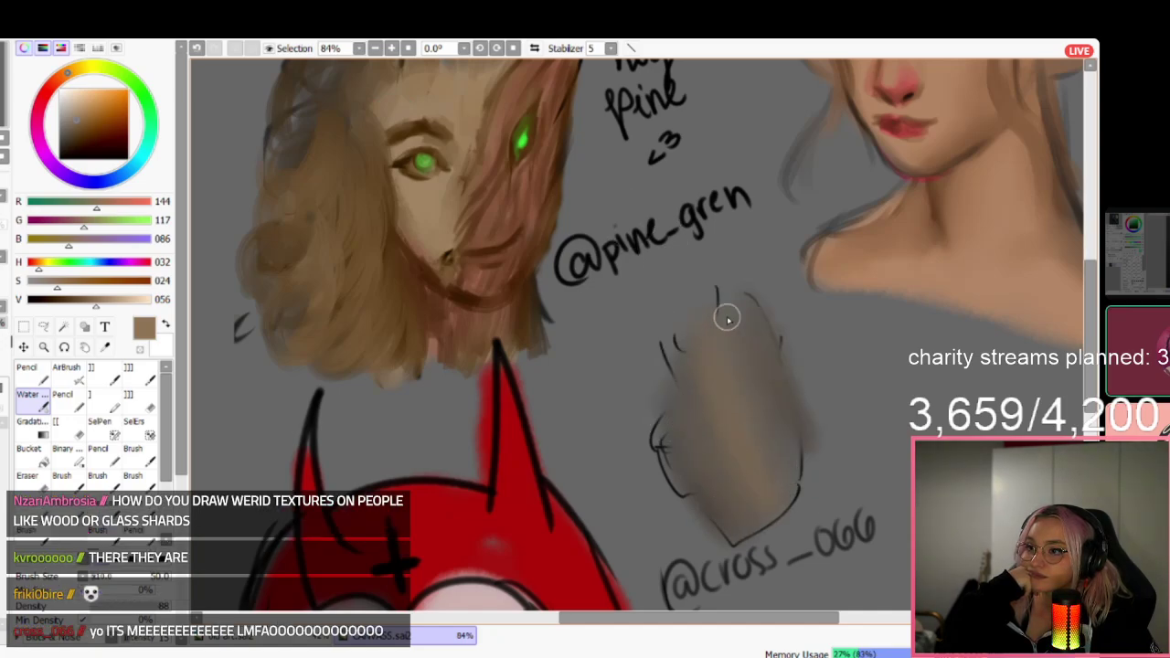
Deepen both sides of the shape with dark reddish brown at brush size 100, and smooth its centre with a sampled grey-brown.
left_click(763, 334, "alt")
key("bracketright")
key("bracketright")
key("bracketright")
key("bracketright")
key("bracketright")
key("bracketright")
key("bracketright")
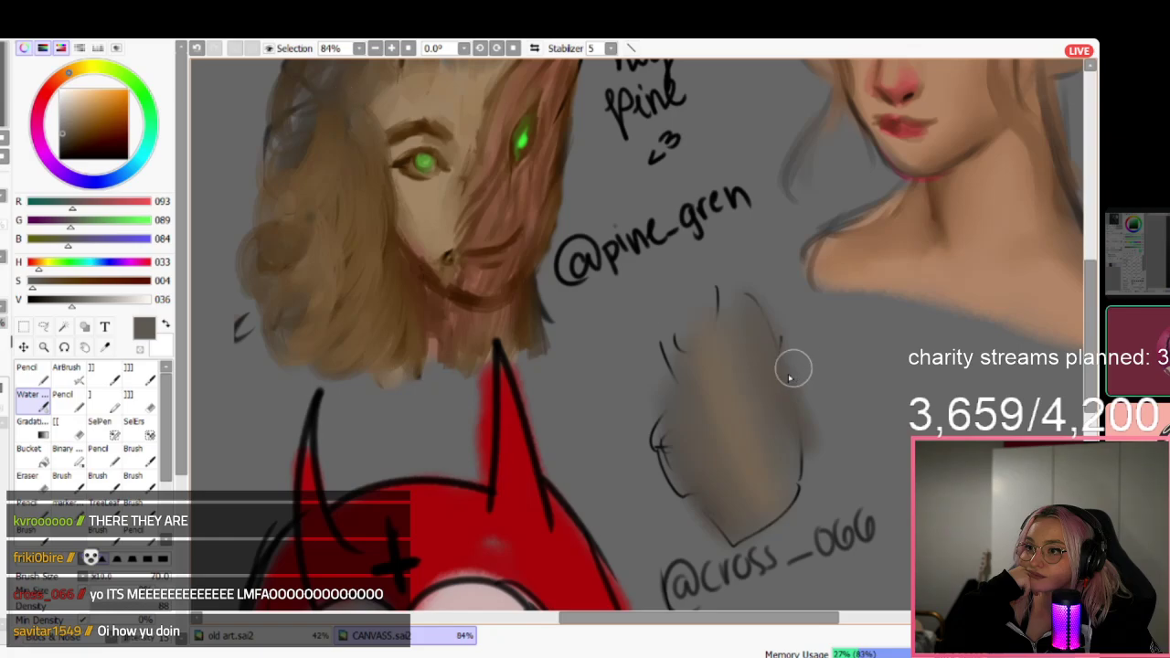
left_click_drag(66, 134, 111, 136)
mouse_move(744, 342)
left_mouse_down()
mouse_move(765, 485)
mouse_move(746, 333)
mouse_move(795, 486)
mouse_move(768, 341)
mouse_move(780, 371)
mouse_move(766, 430)
left_mouse_up()
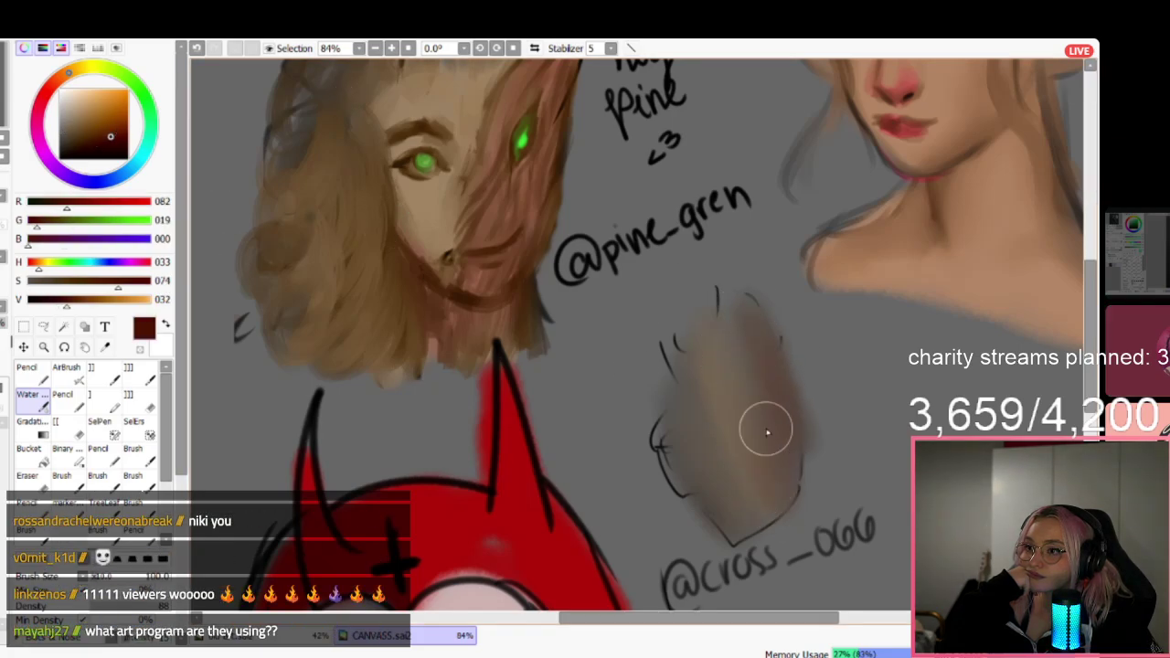
mouse_move(693, 476)
left_mouse_down()
mouse_move(659, 413)
mouse_move(688, 472)
mouse_move(723, 498)
left_mouse_up()
left_click(712, 380, "alt")
left_click_drag(713, 377, 715, 393)
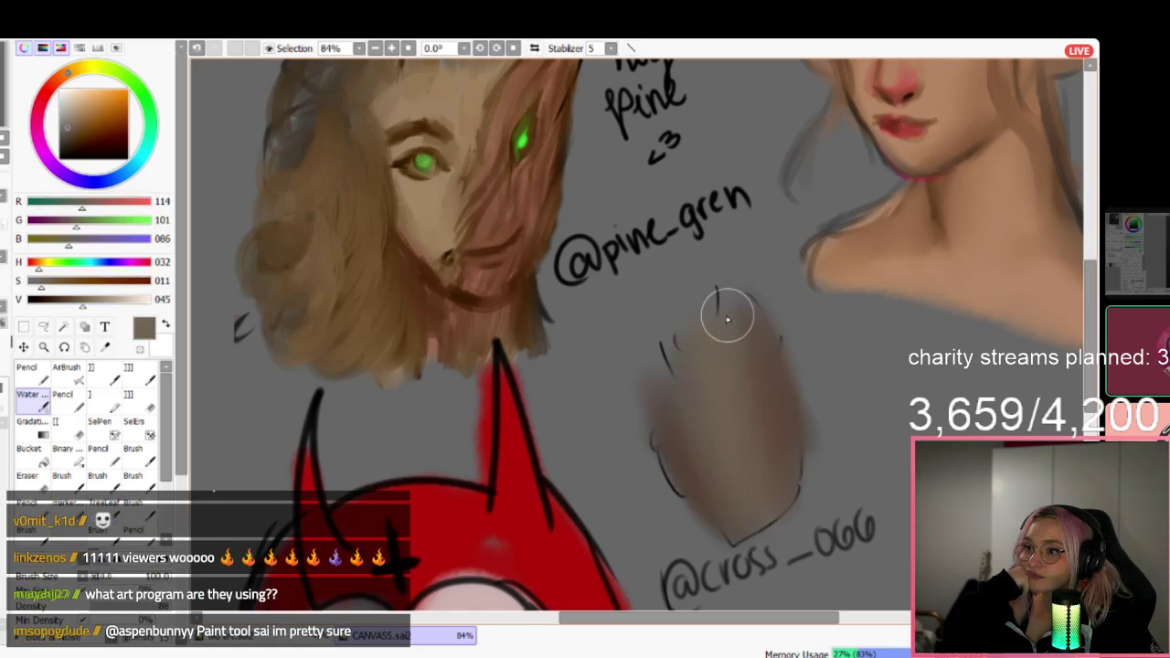
Try a curved band across the shape with a harder Brush preset at size 100 in brown sampled from the hair, and undo it.
left_click(135, 453)
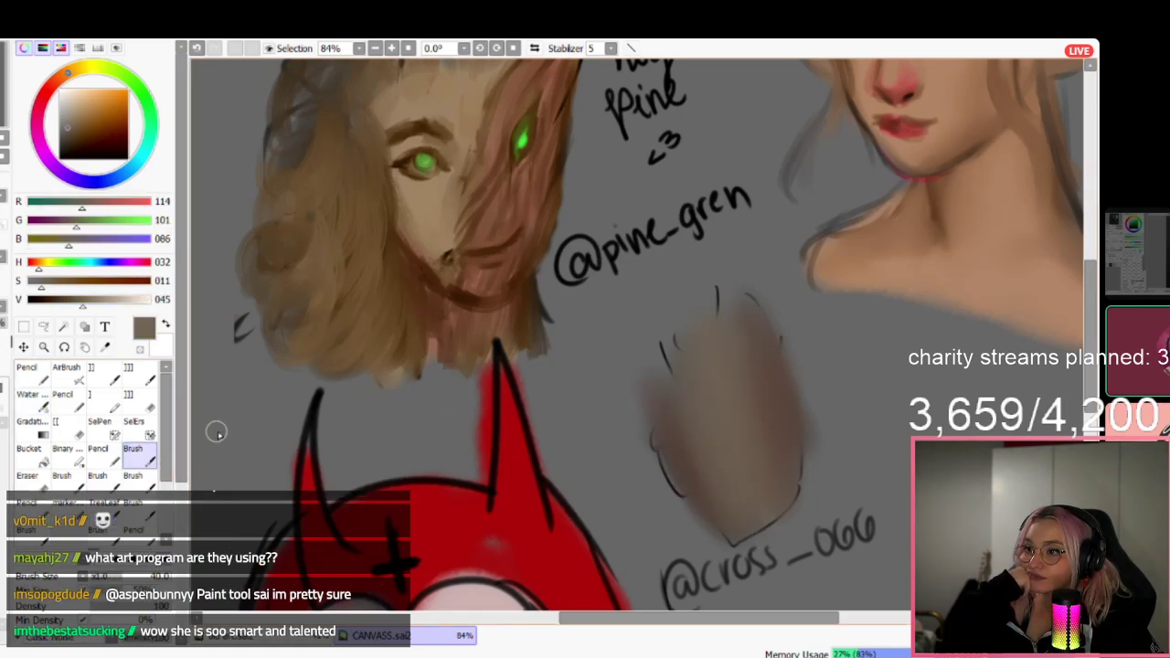
left_click(138, 510)
key("bracketleft")
key("bracketleft")
key("bracketleft")
key("bracketleft")
key("bracketleft")
key("bracketleft")
key("bracketleft")
key("bracketleft")
key("bracketleft")
key("bracketleft")
key("bracketleft")
key("bracketleft")
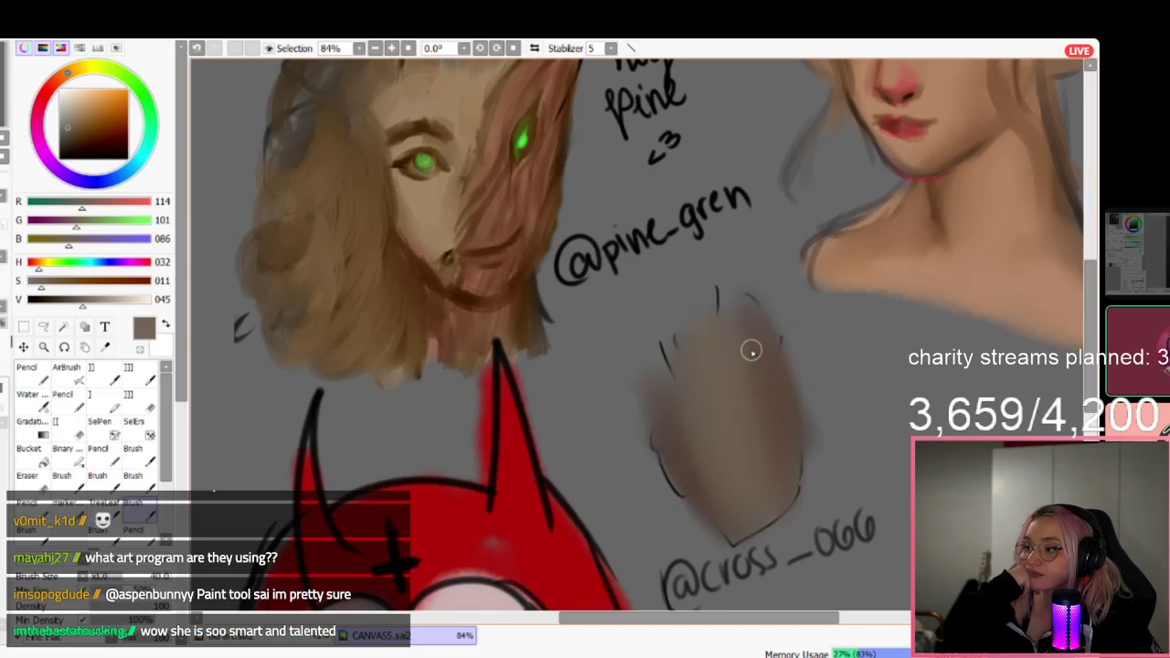
left_click(374, 206, "alt")
key("bracketright")
key("bracketright")
key("bracketright")
key("bracketright")
key("bracketright")
left_click_drag(764, 351, 701, 442)
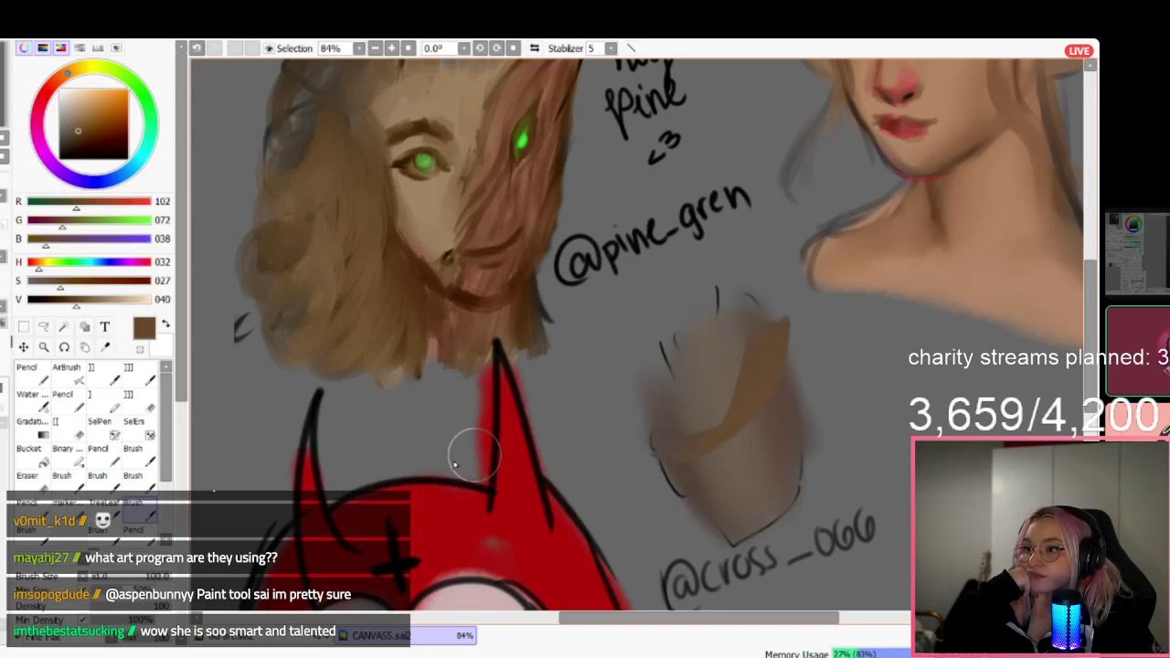
key("ctrl+z")
Set the selected Brush preset to size 80 with density 69 and minimum density 58%.
left_click_drag(169, 464, 170, 492)
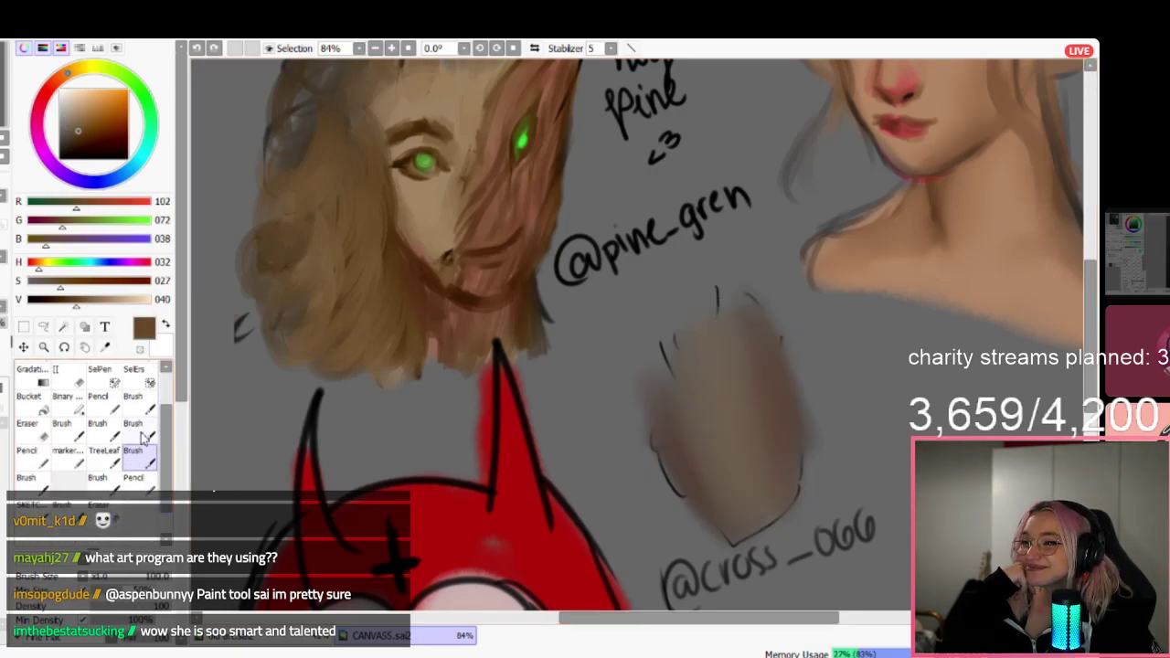
left_click(146, 481)
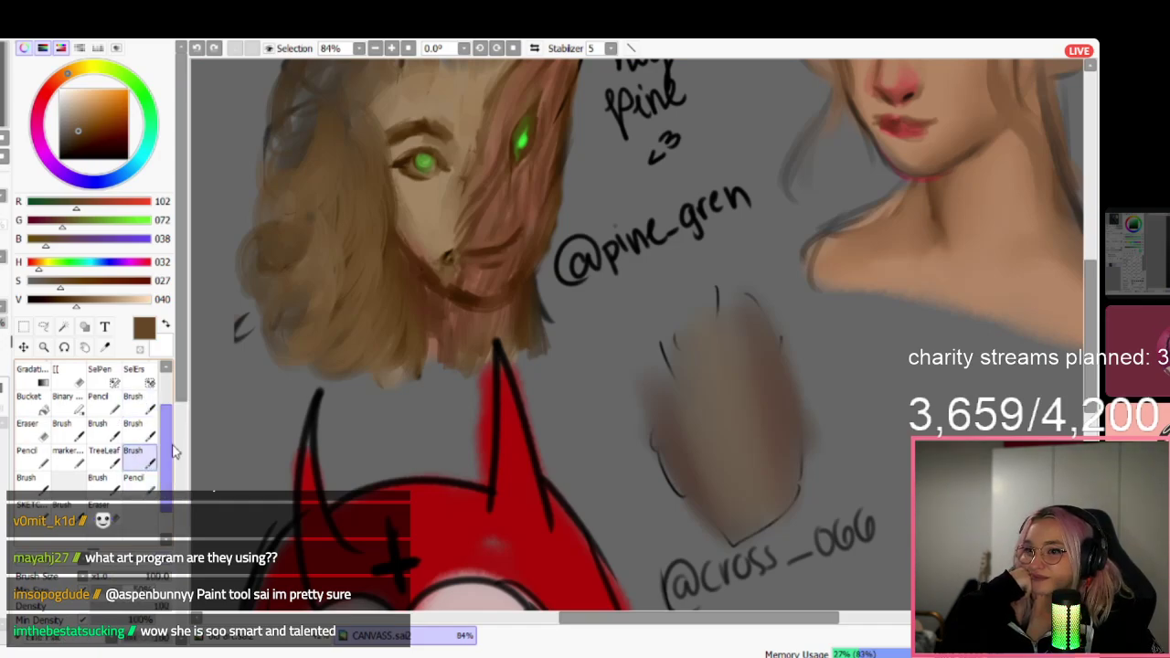
scroll(152, 521, "up", 2)
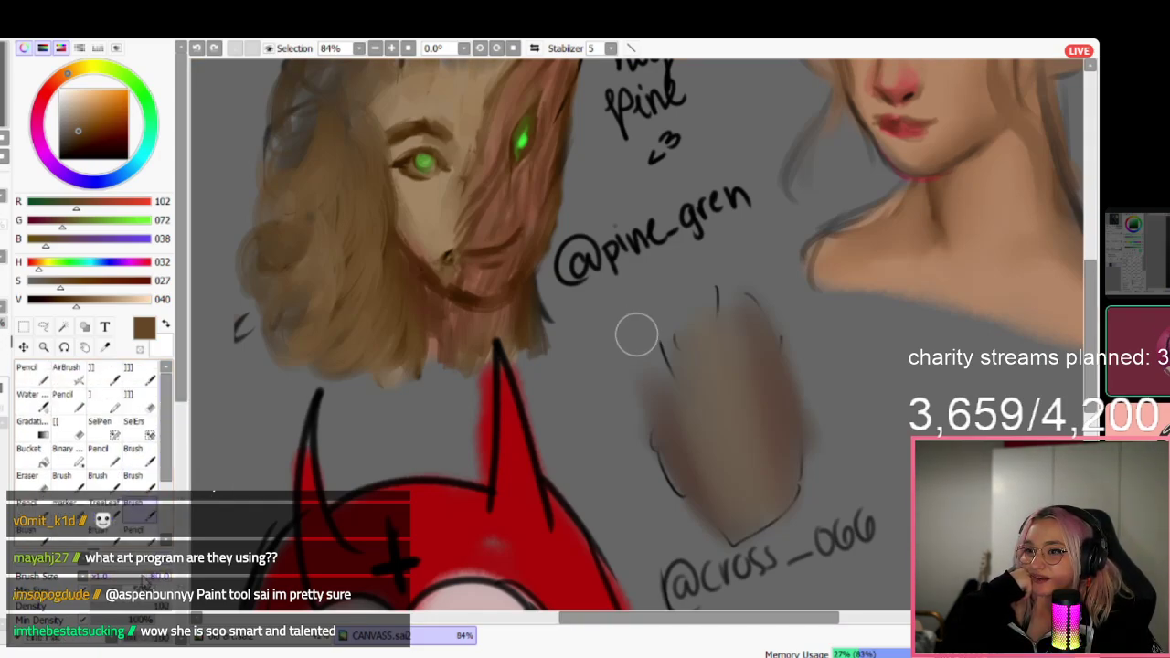
scroll(155, 485, "down", 3)
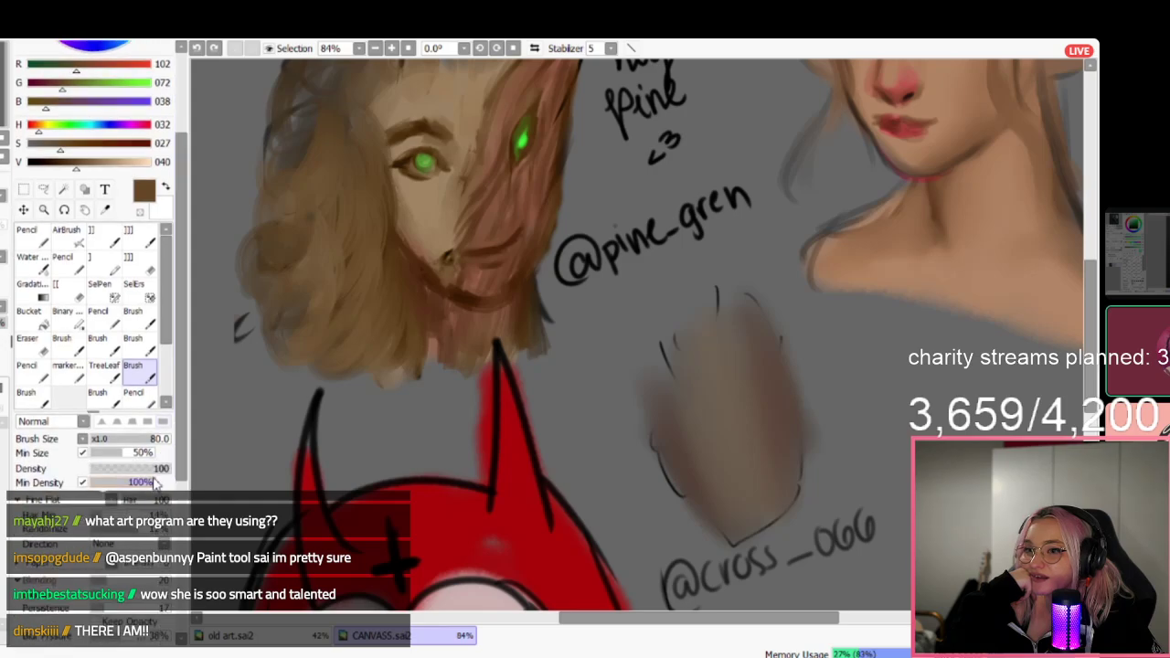
left_click(146, 470)
left_click(147, 500)
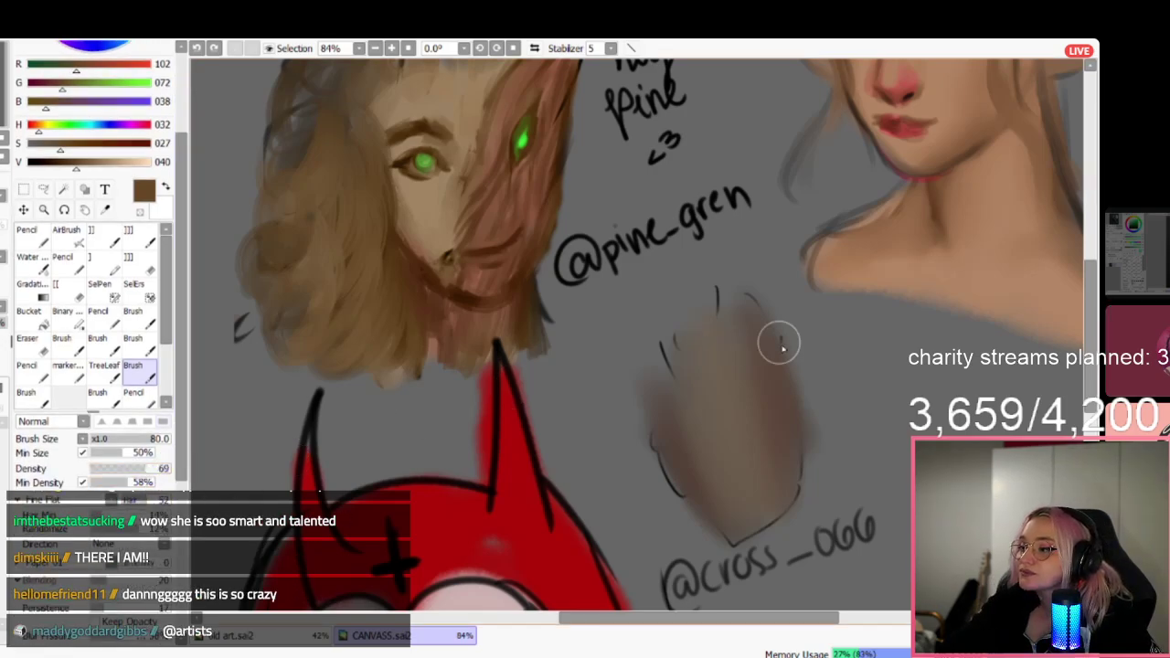
Paint curved brown strokes across the plated shape, and blend over it with a darker brown sampled from the shape.
left_click_drag(755, 319, 704, 448)
left_click_drag(763, 342, 709, 494)
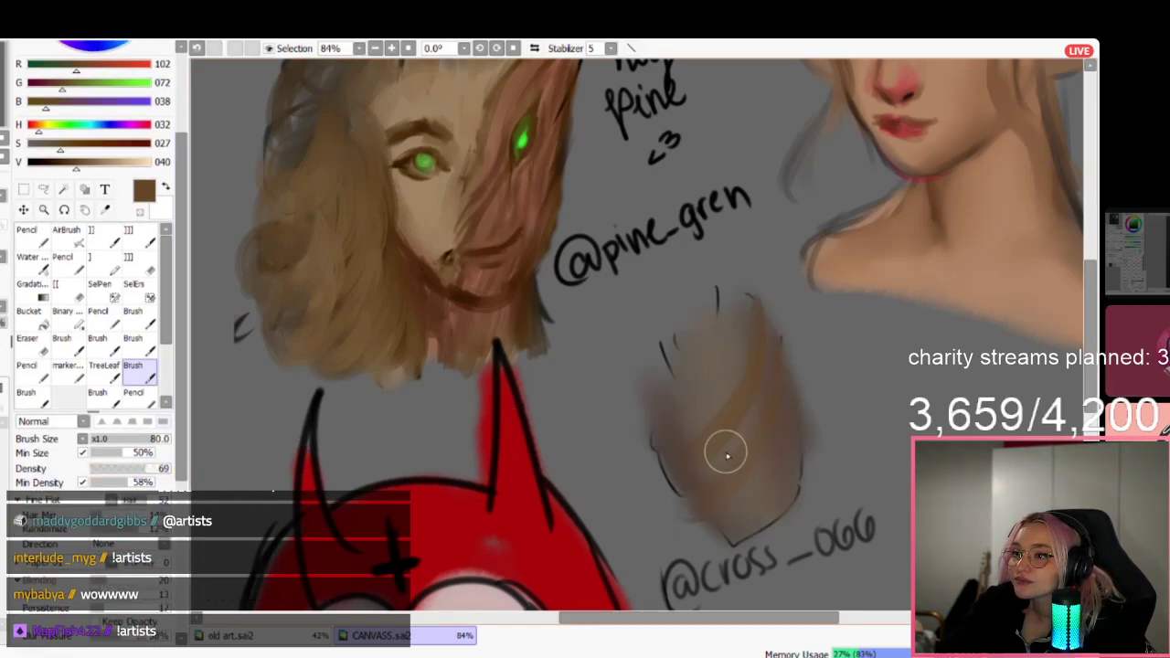
left_click(763, 336, "alt")
left_click(783, 398, "alt")
mouse_move(783, 387)
left_mouse_down()
mouse_move(652, 454)
mouse_move(728, 371)
mouse_move(707, 426)
mouse_move(728, 335)
mouse_move(703, 351)
mouse_move(737, 358)
left_mouse_up()
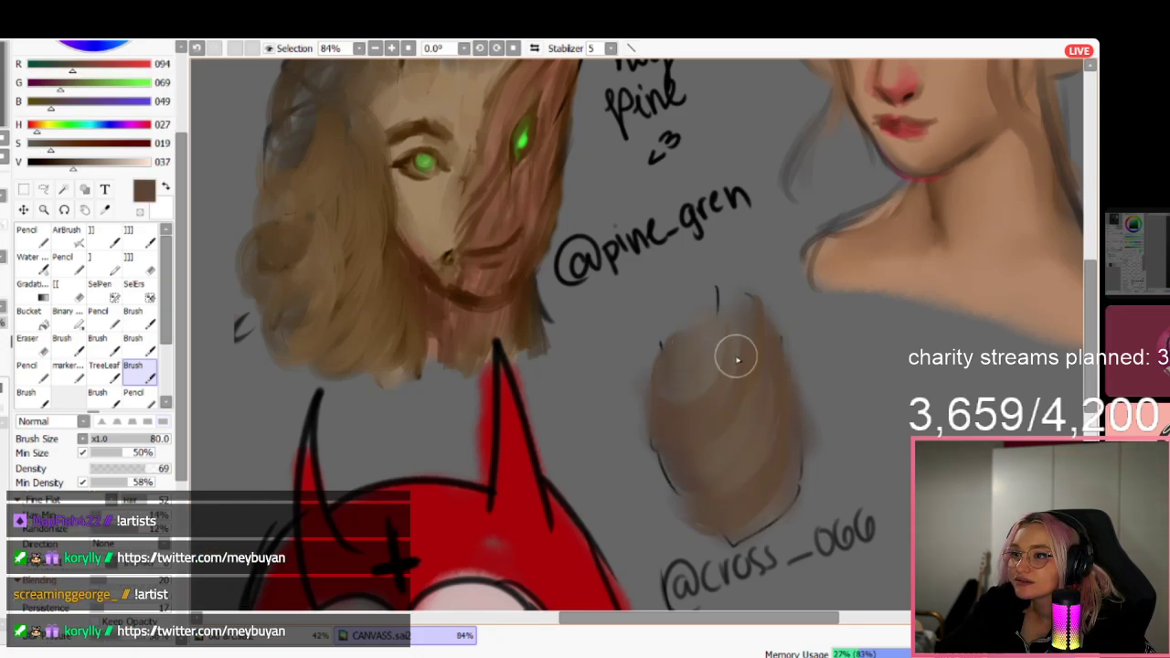
Try brown hair-like wisps around the shape in a colour sampled from the middle portrait, and undo them.
scroll(596, 170, "down", 4)
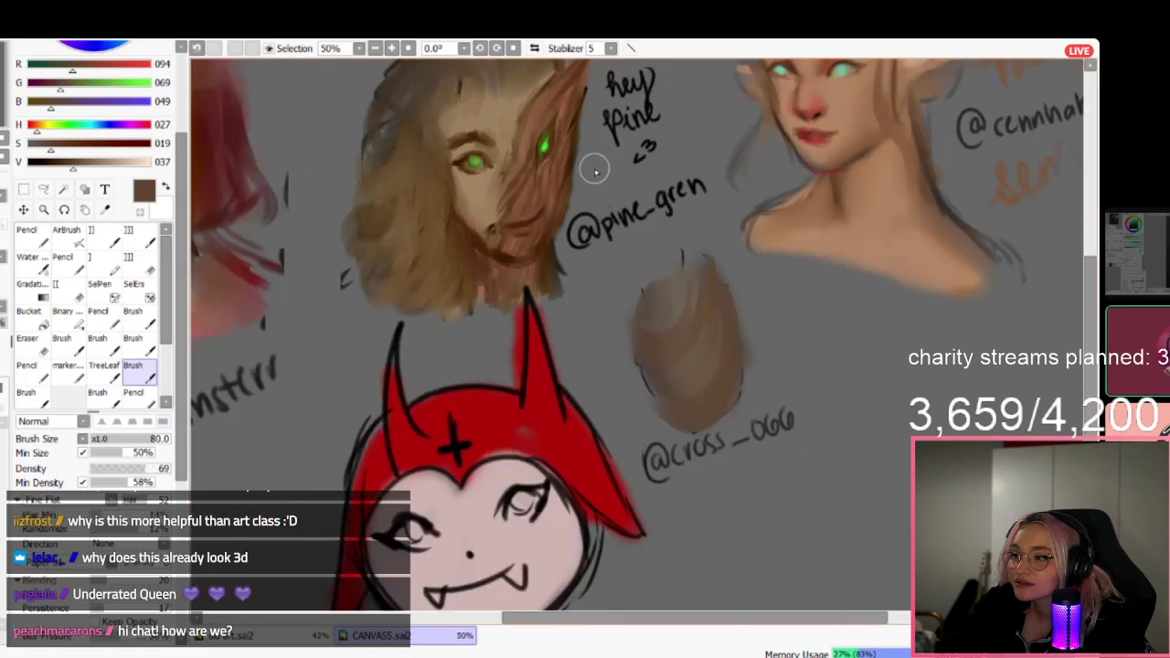
scroll(622, 265, "up", 1)
scroll(529, 185, "down", 1)
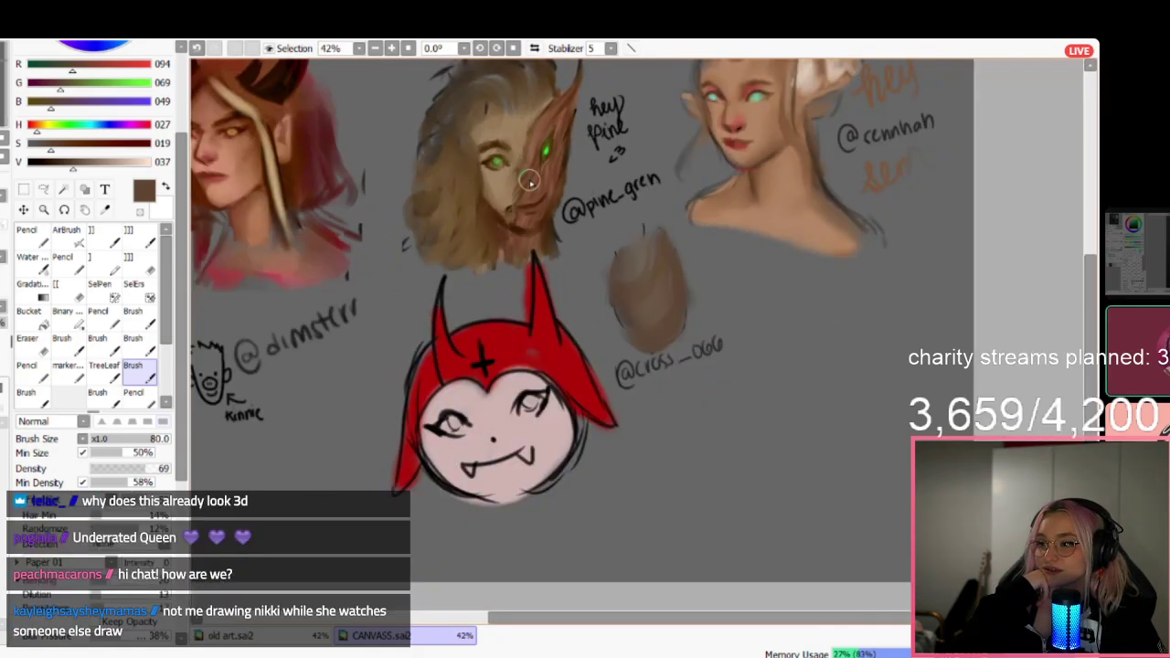
left_click(479, 219, "alt")
mouse_move(676, 250)
left_mouse_down()
mouse_move(687, 289)
mouse_move(675, 249)
mouse_move(720, 268)
mouse_move(695, 331)
left_mouse_up()
left_click_drag(640, 264, 601, 197)
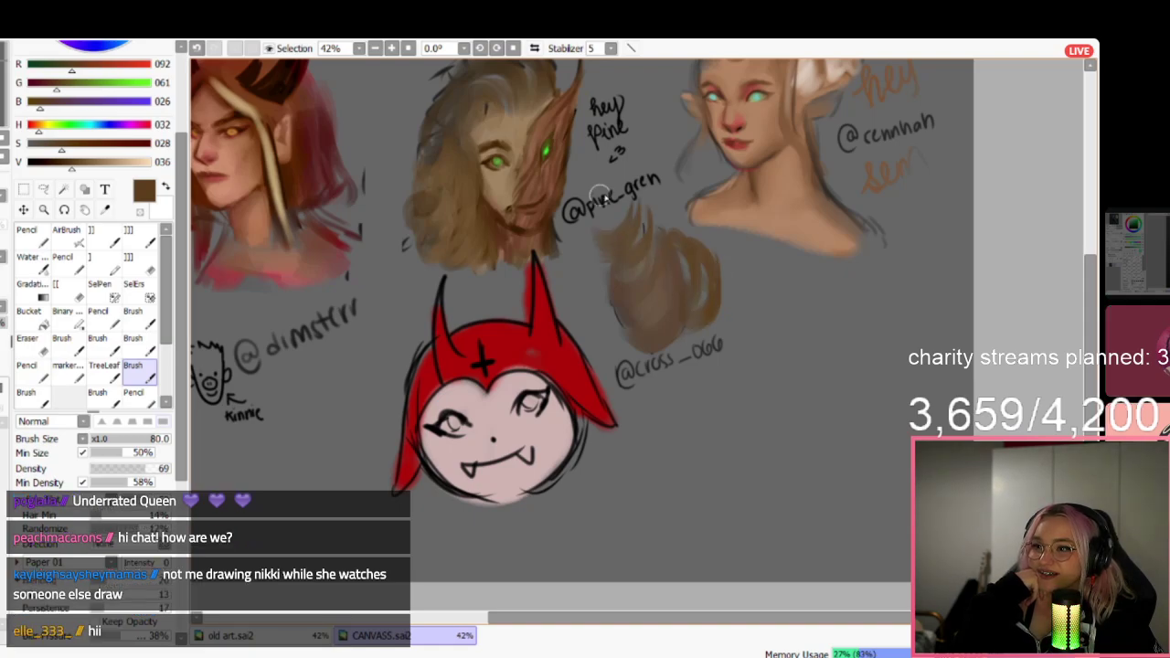
mouse_move(646, 240)
left_mouse_down()
mouse_move(614, 280)
mouse_move(582, 275)
left_mouse_up()
key("ctrl+z")
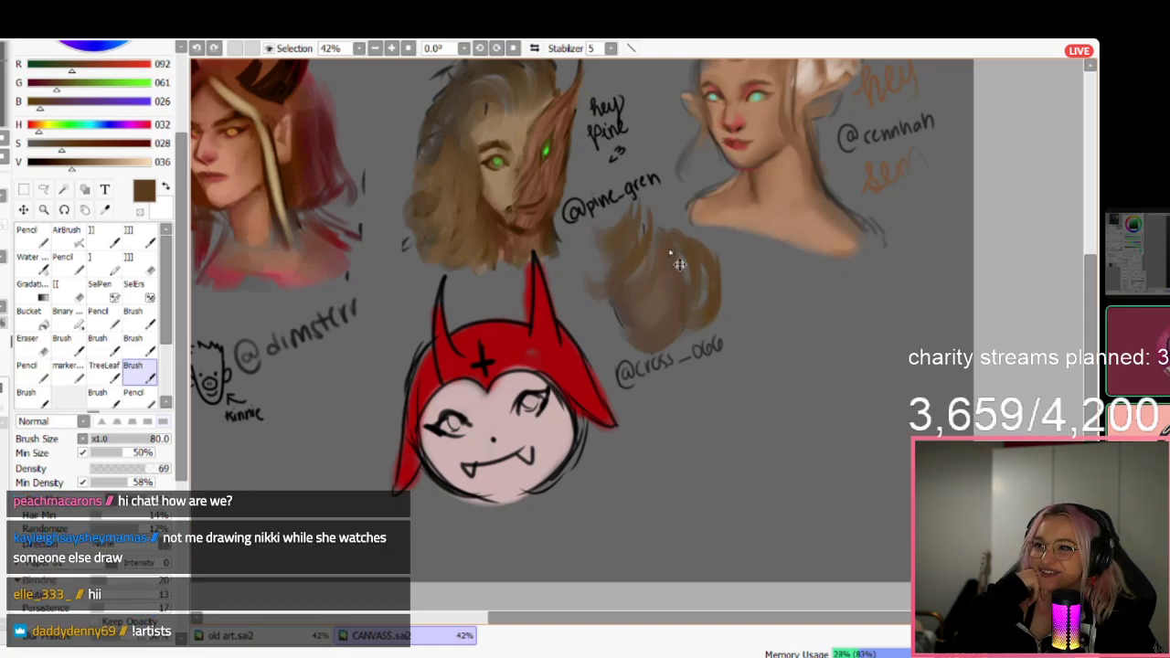
key("ctrl+z")
scroll(628, 245, "down", 2)
key("ctrl+z")
key("ctrl+z")
key("ctrl+z")
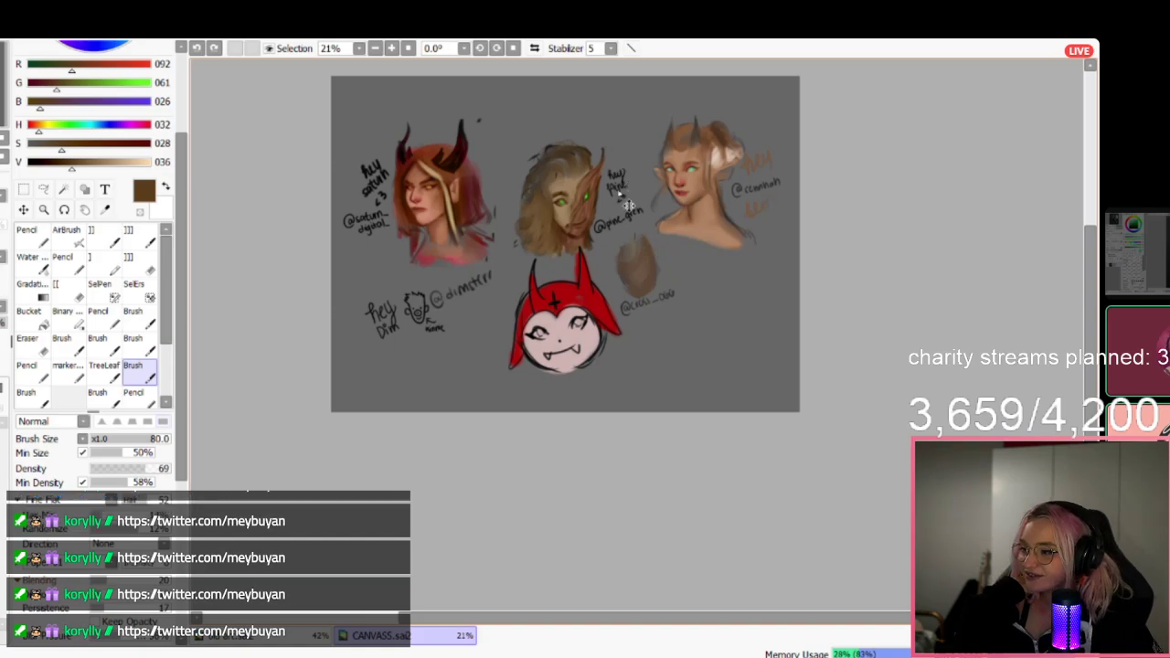
Set the colour to black, clear the drawings to leave a plain grey canvas, and switch to the Pencil.
scroll(619, 195, "up", 2)
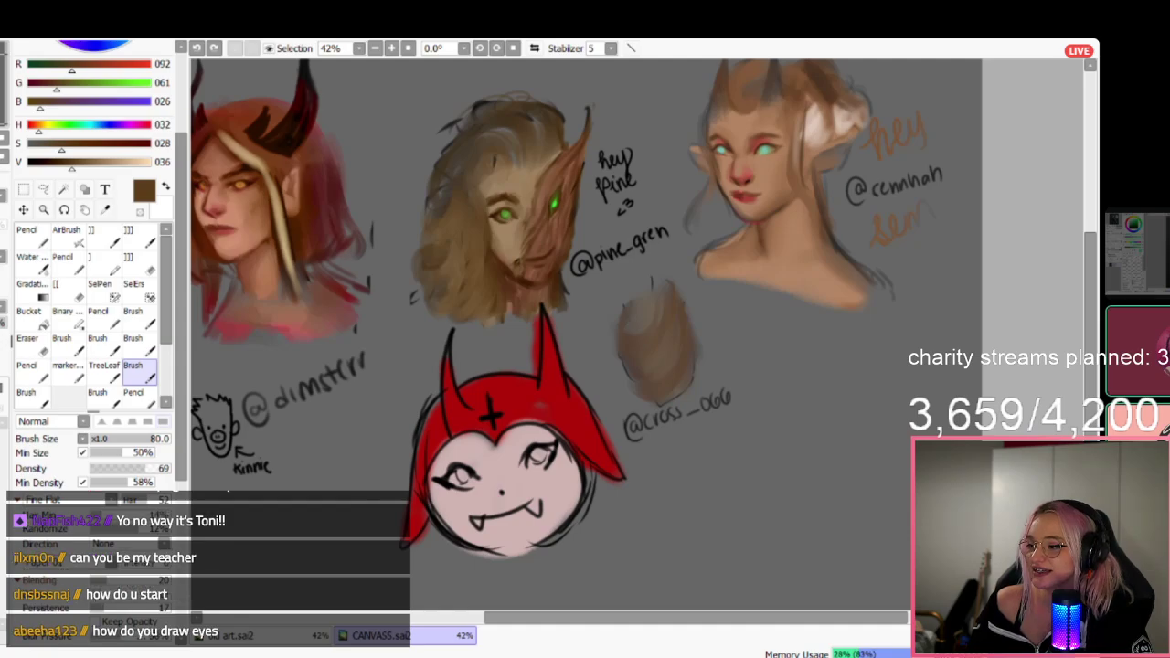
scroll(613, 498, "down", 2)
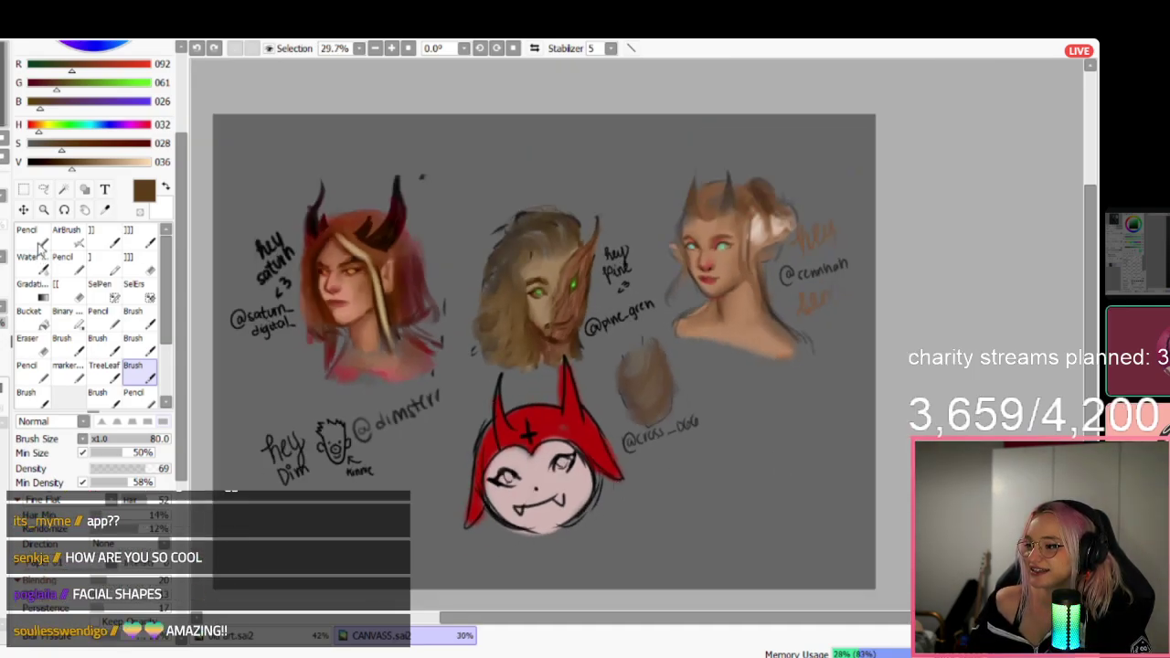
left_click_drag(181, 194, 180, 113)
left_click_drag(92, 136, 60, 159)
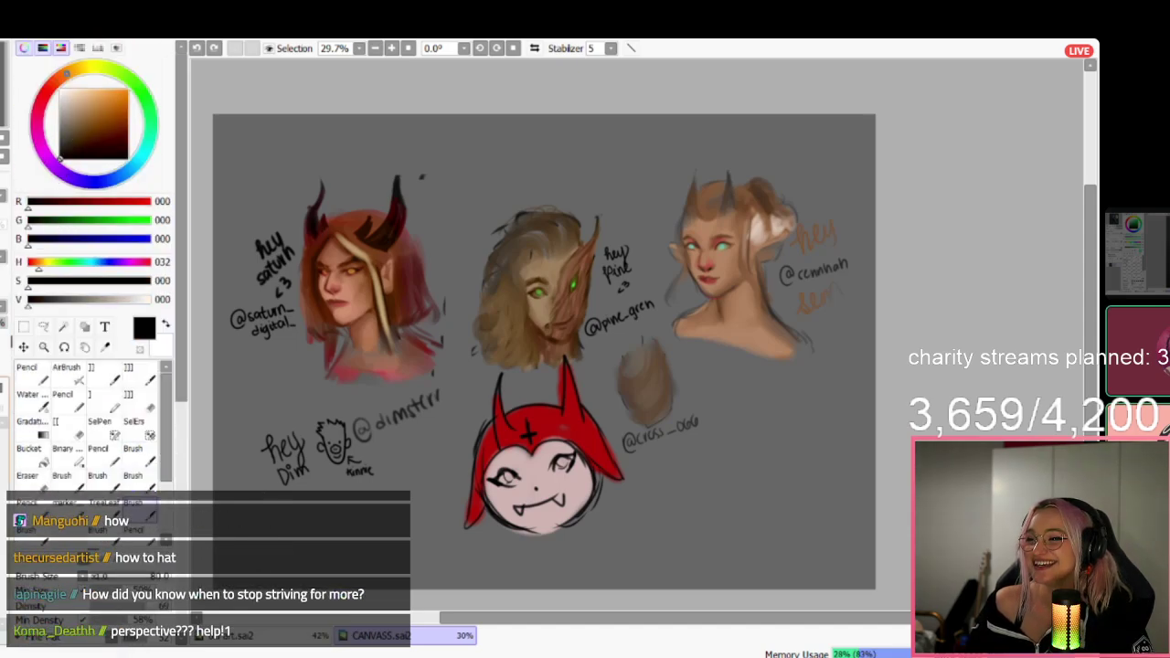
key("d")
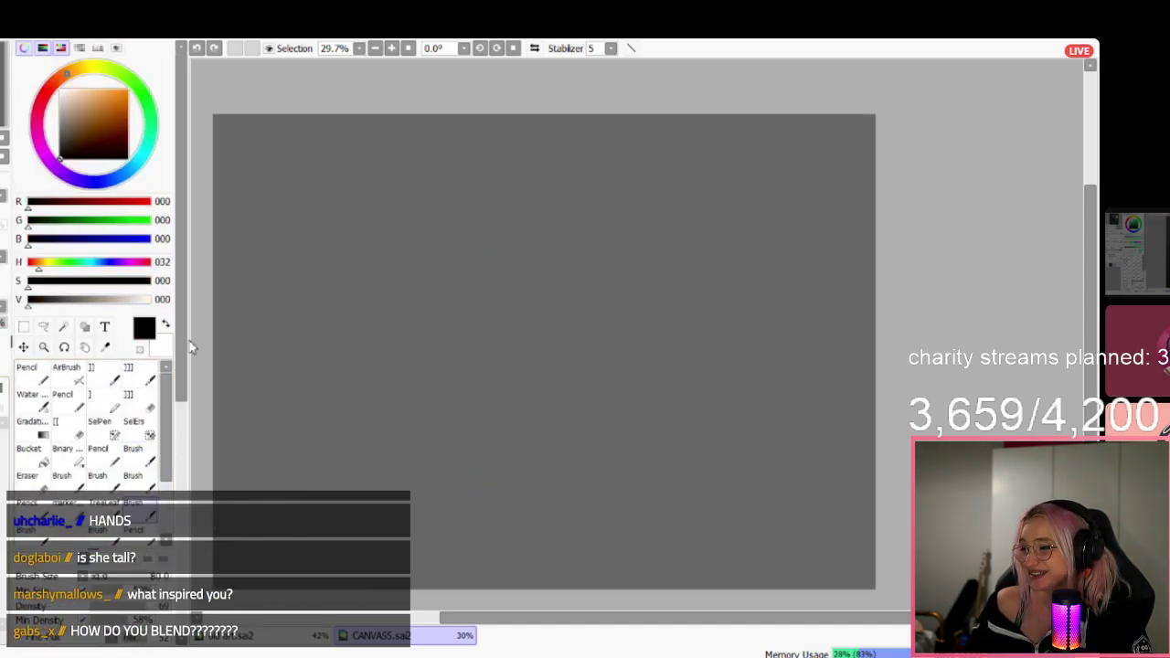
left_click(34, 381)
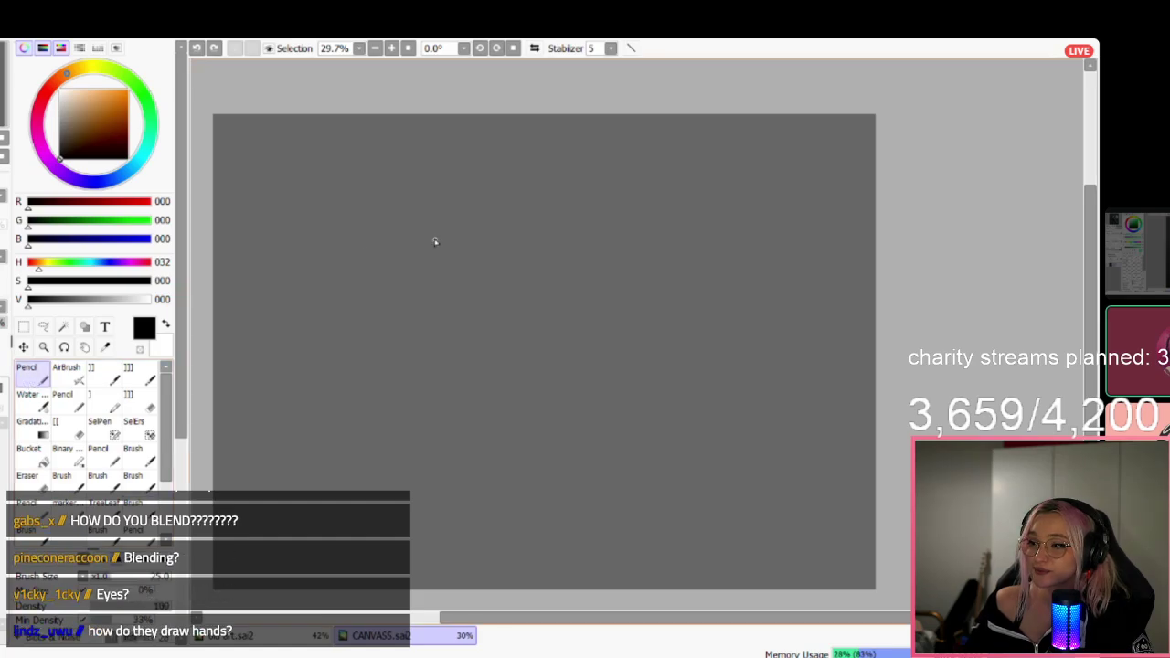
Undo a trial circle and handwrite "Painttool" in large black letters slanting up across the canvas.
mouse_move(455, 181)
left_mouse_down()
mouse_move(389, 234)
mouse_move(391, 400)
mouse_move(544, 504)
mouse_move(722, 333)
mouse_move(629, 197)
mouse_move(429, 215)
left_mouse_up()
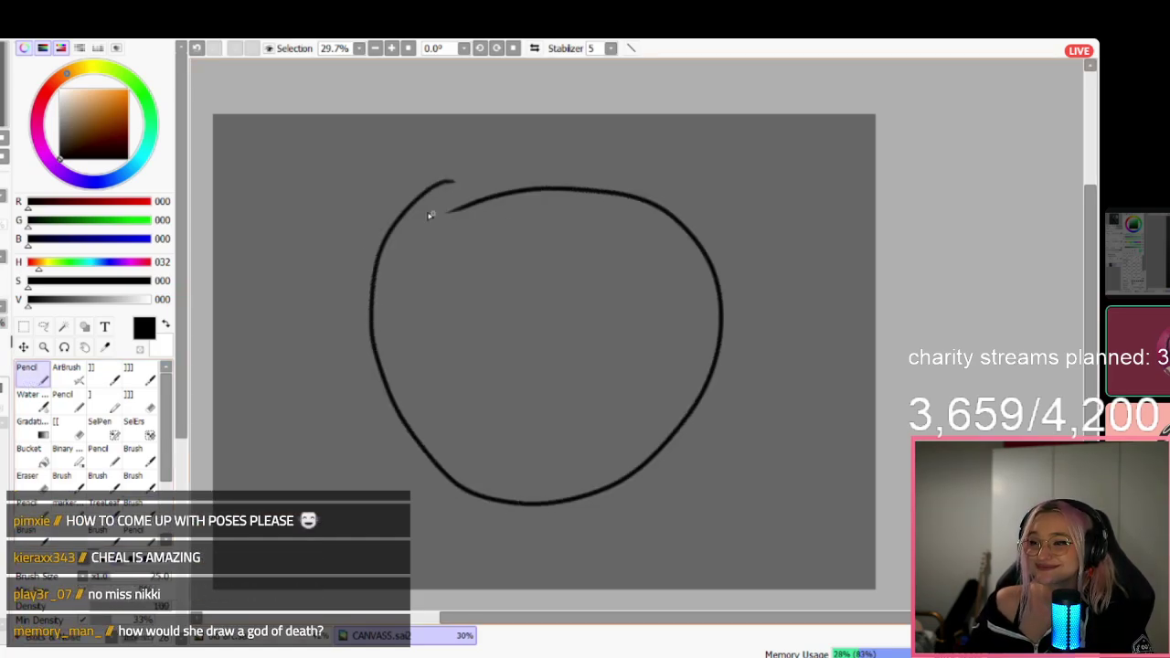
key("ctrl+z")
left_click_drag(329, 272, 368, 420)
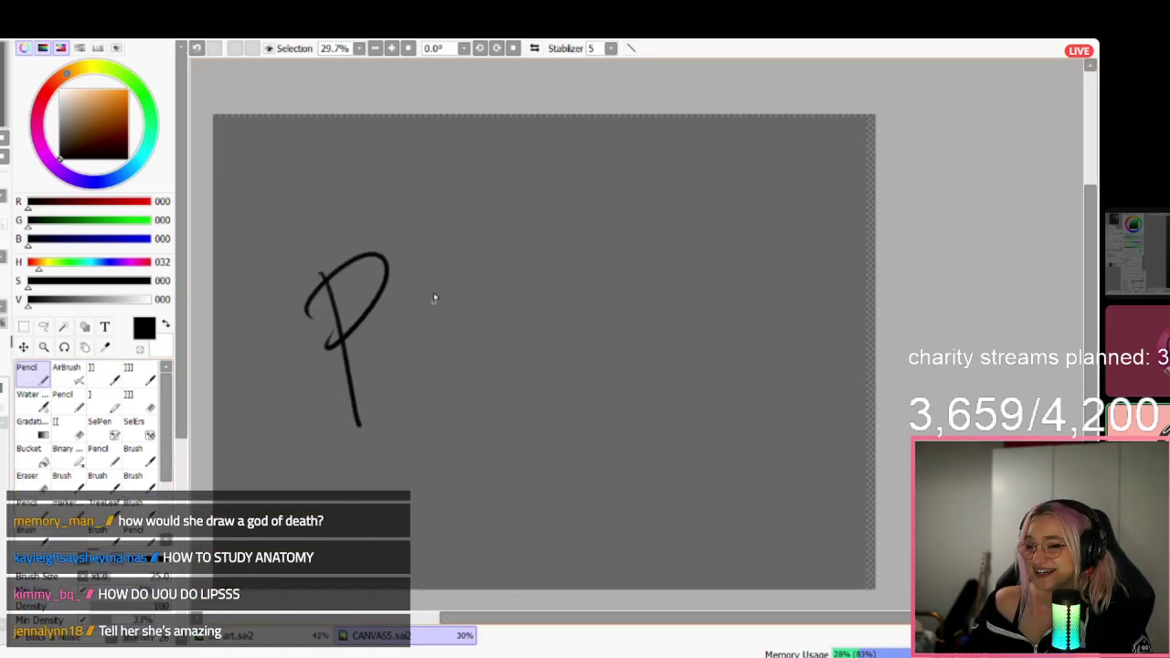
left_click_drag(417, 289, 454, 317)
mouse_move(444, 271)
left_mouse_down()
mouse_move(463, 331)
mouse_move(524, 304)
left_mouse_up()
left_click(441, 247)
left_click_drag(518, 178, 571, 266)
left_click_drag(496, 227, 570, 193)
left_click_drag(553, 160, 611, 263)
left_click_drag(540, 218, 622, 183)
left_click_drag(612, 189, 727, 187)
Handwrite "SAI" beneath "Painttool" and add a "<3" heart beside it.
mouse_move(535, 345)
left_mouse_down()
mouse_move(501, 483)
mouse_move(551, 476)
left_mouse_up()
left_click_drag(540, 352, 603, 440)
left_click_drag(517, 448, 620, 306)
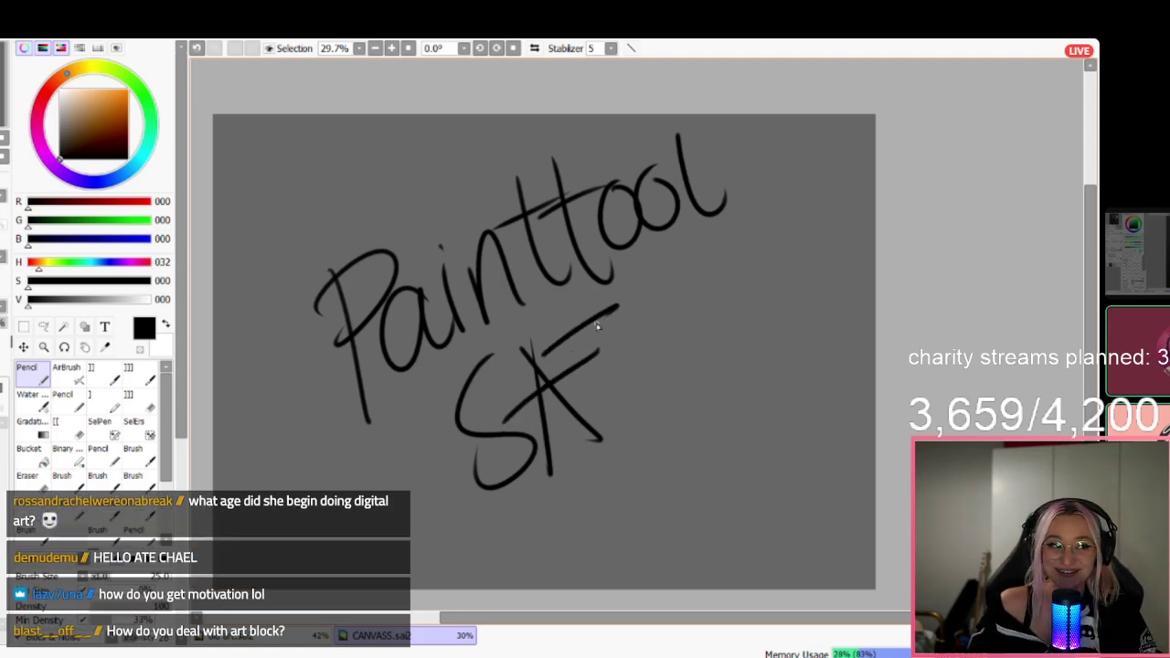
left_click_drag(691, 322, 723, 315)
left_click_drag(712, 258, 702, 294)
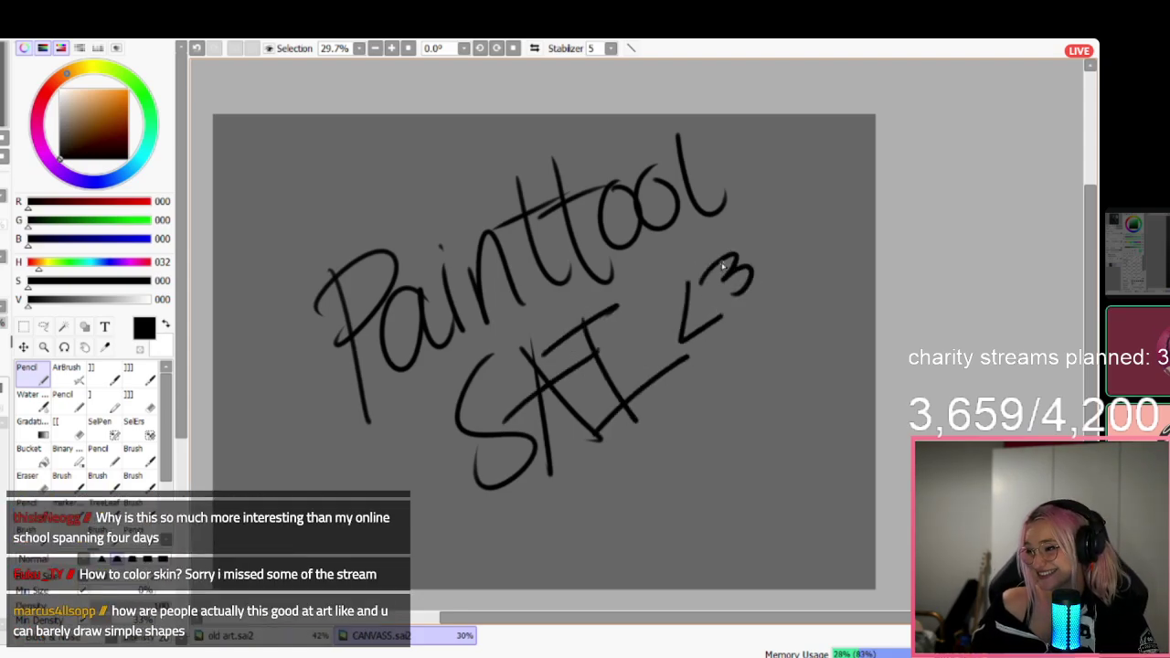
Undo the heart and the letter I, and redraw the I of "SAI" with wider spacing from the A.
key("ctrl+z")
key("ctrl+z")
key("ctrl+z")
key("ctrl+z")
key("ctrl+z")
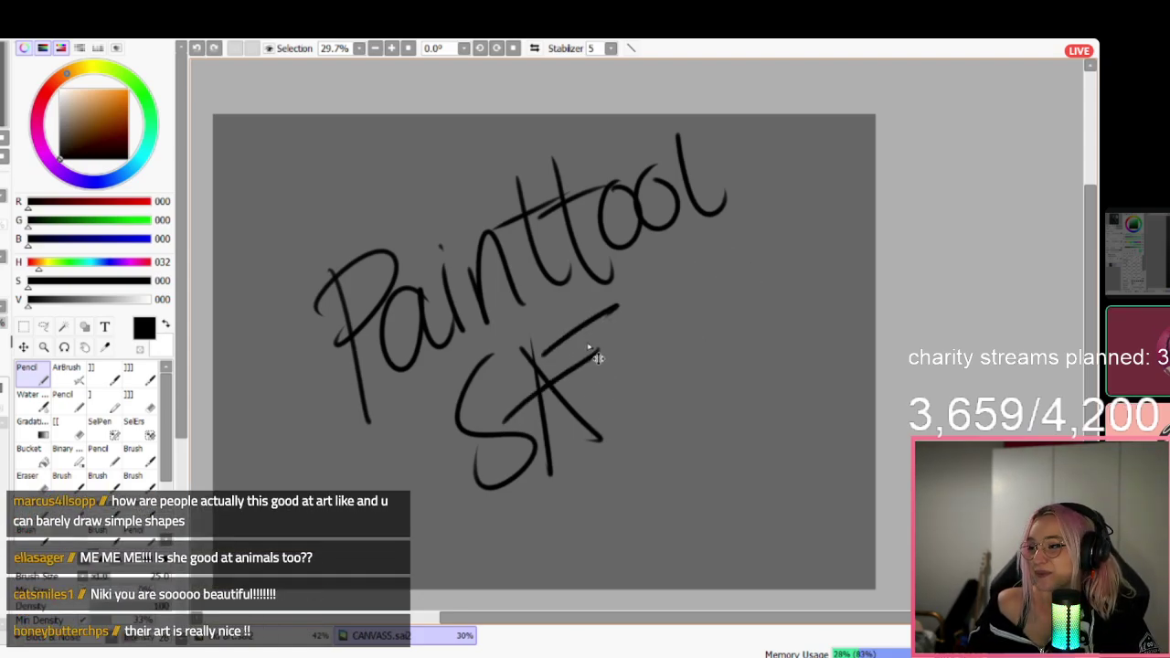
left_click_drag(568, 348, 670, 284)
left_click_drag(629, 316, 672, 411)
left_click_drag(626, 443, 718, 362)
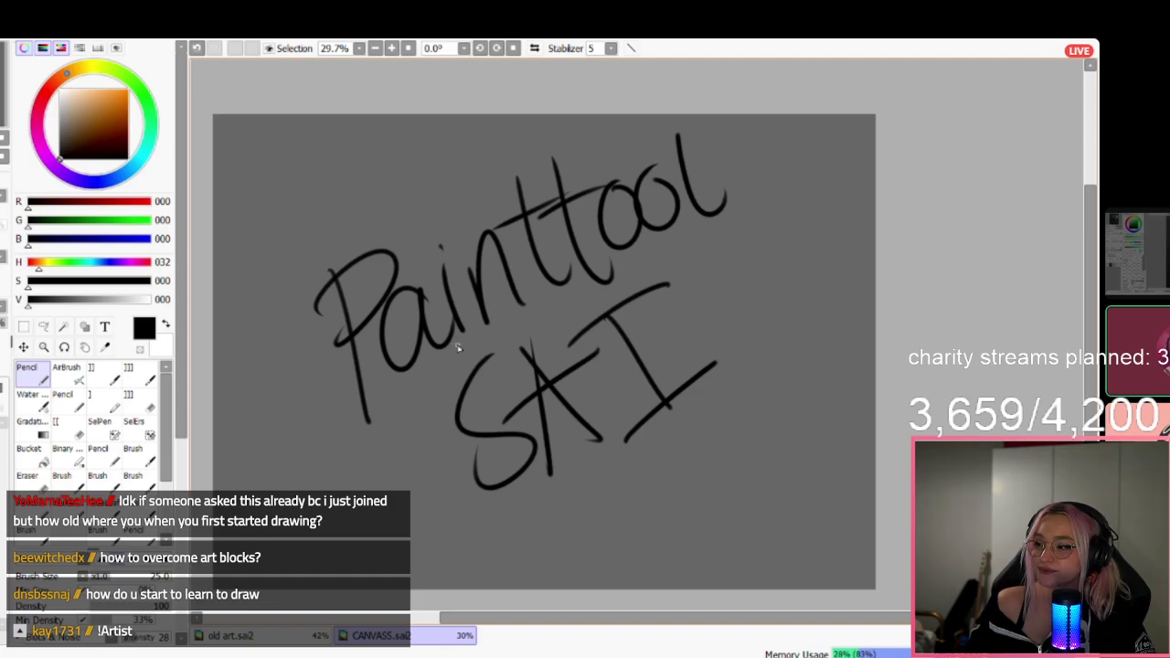
scroll(438, 366, "down", 2)
scroll(412, 384, "up", 1)
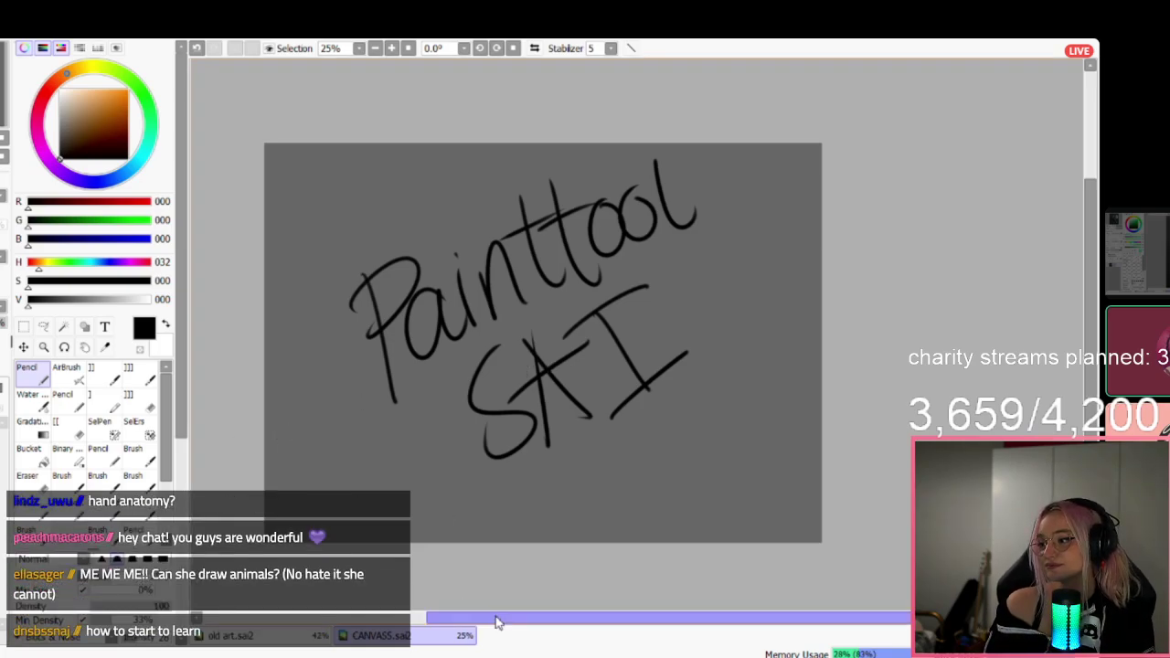
left_click_drag(496, 622, 463, 628)
scroll(520, 374, "up", 2)
scroll(521, 374, "down", 3)
scroll(521, 375, "up", 3)
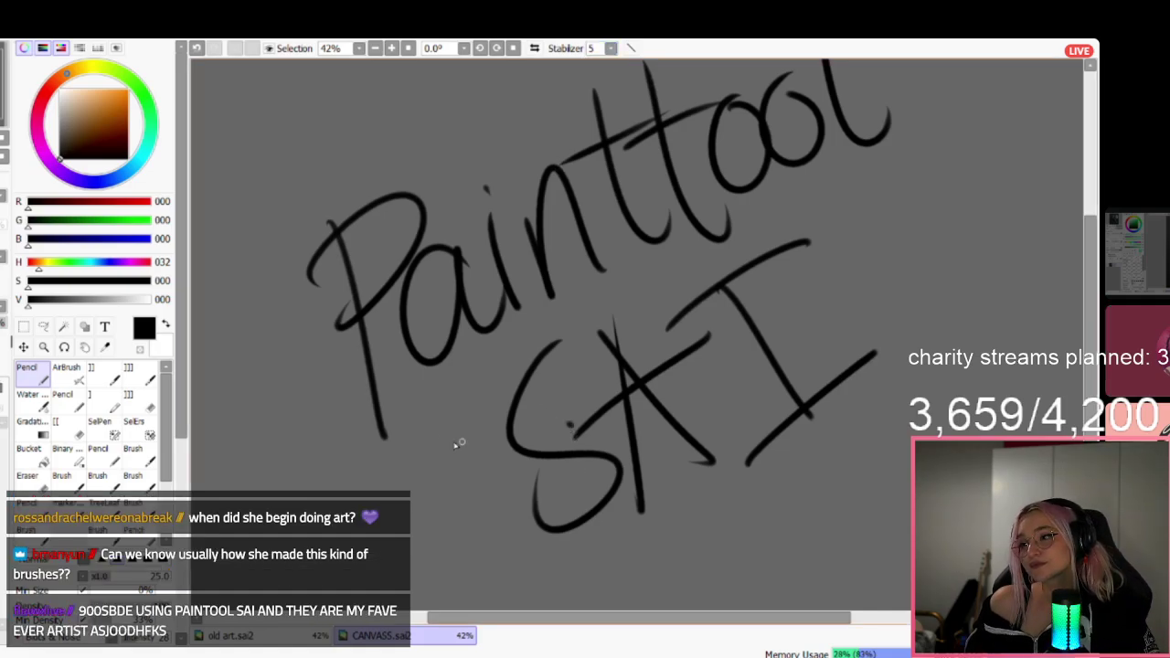
scroll(666, 503, "down", 2)
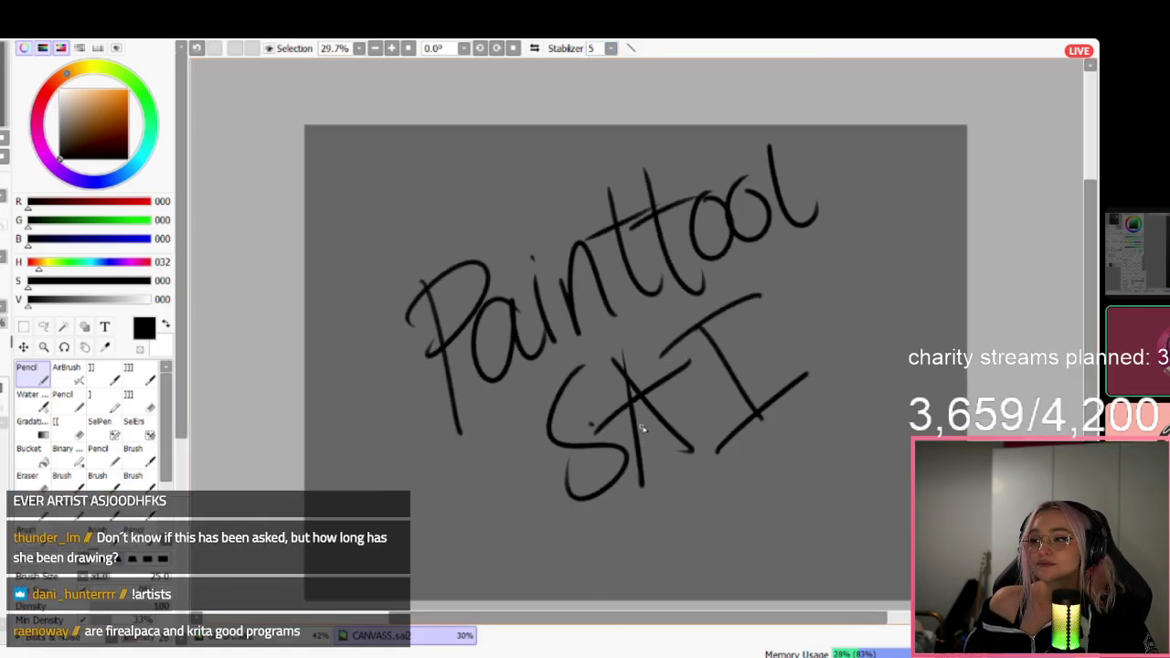
Set the Pencil size to 80 and the stabilizer to 0, and draw a thick diagonal underline below "SAI".
scroll(772, 437, "up", 1)
key("bracketright")
key("bracketright")
key("bracketright")
key("bracketright")
key("bracketright")
key("bracketright")
key("bracketright")
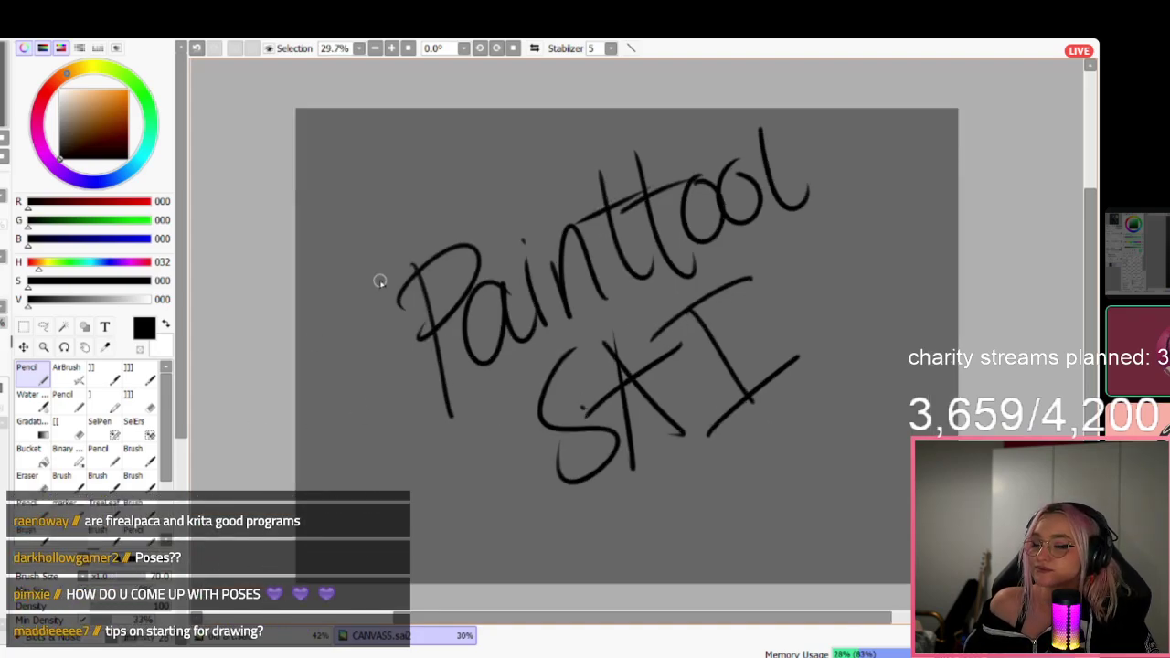
left_click(610, 48)
left_click(606, 64)
left_click_drag(601, 571, 882, 370)
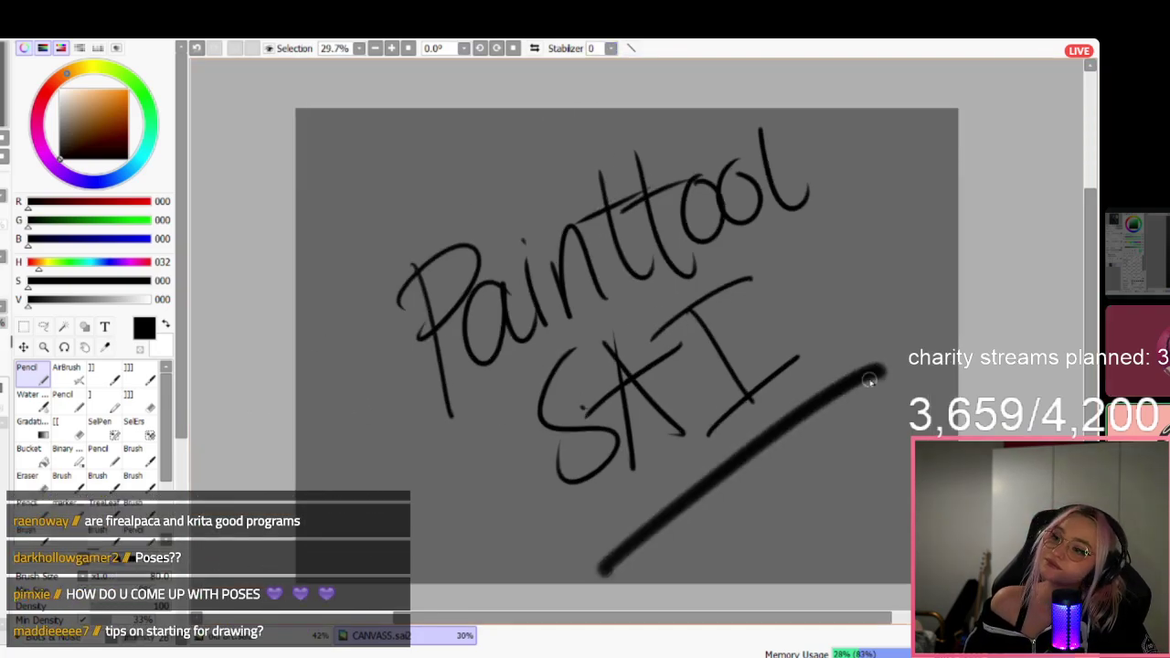
Try more thick freehand strokes around the lettering with stabilizer 0, and undo them.
mouse_move(690, 546)
left_mouse_down()
mouse_move(826, 428)
mouse_move(885, 477)
left_mouse_up()
key("ctrl+z")
left_click_drag(771, 250, 792, 322)
mouse_move(761, 271)
left_mouse_down()
mouse_move(798, 258)
mouse_move(817, 266)
mouse_move(849, 261)
left_mouse_up()
left_click_drag(855, 217, 868, 244)
key("ctrl+z")
key("ctrl+z")
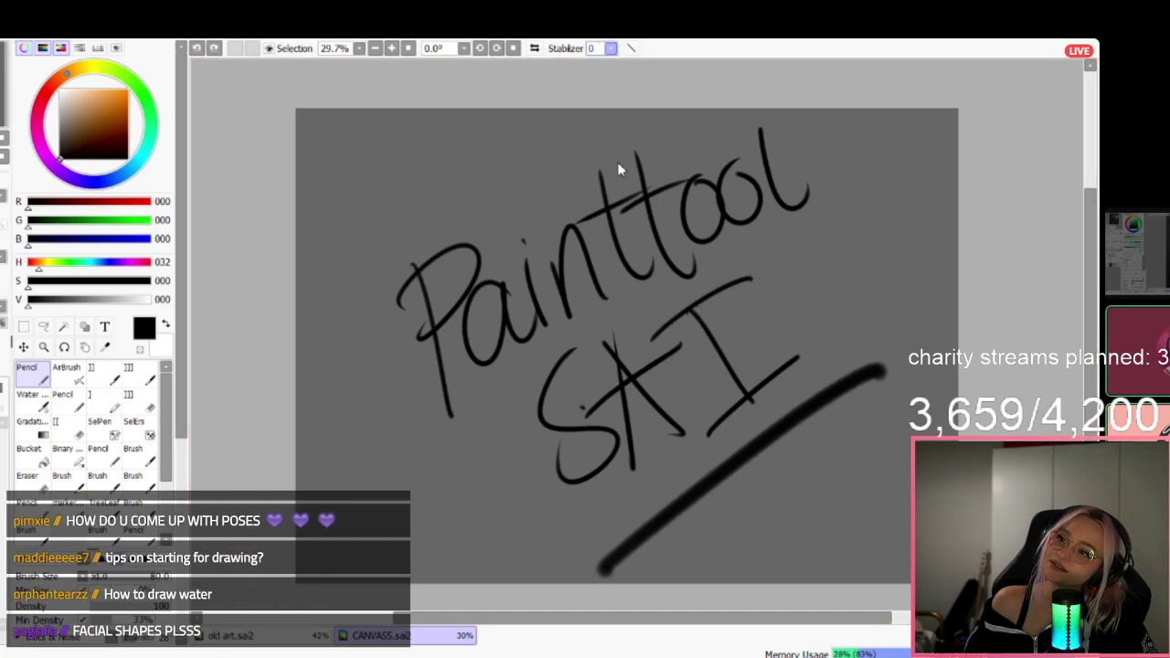
Draw a second underline with stabilizer 14, try two more lines with stabilizer S-7, and undo those two.
left_click(601, 256)
left_click_drag(650, 576, 882, 399)
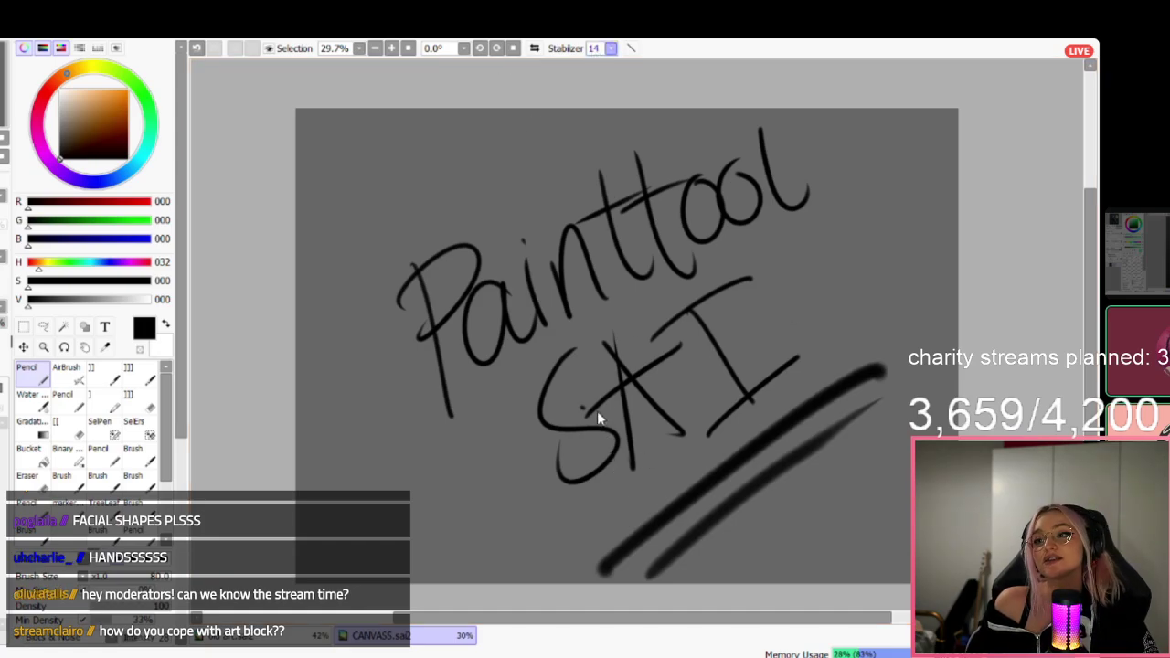
left_click_drag(701, 578, 896, 427)
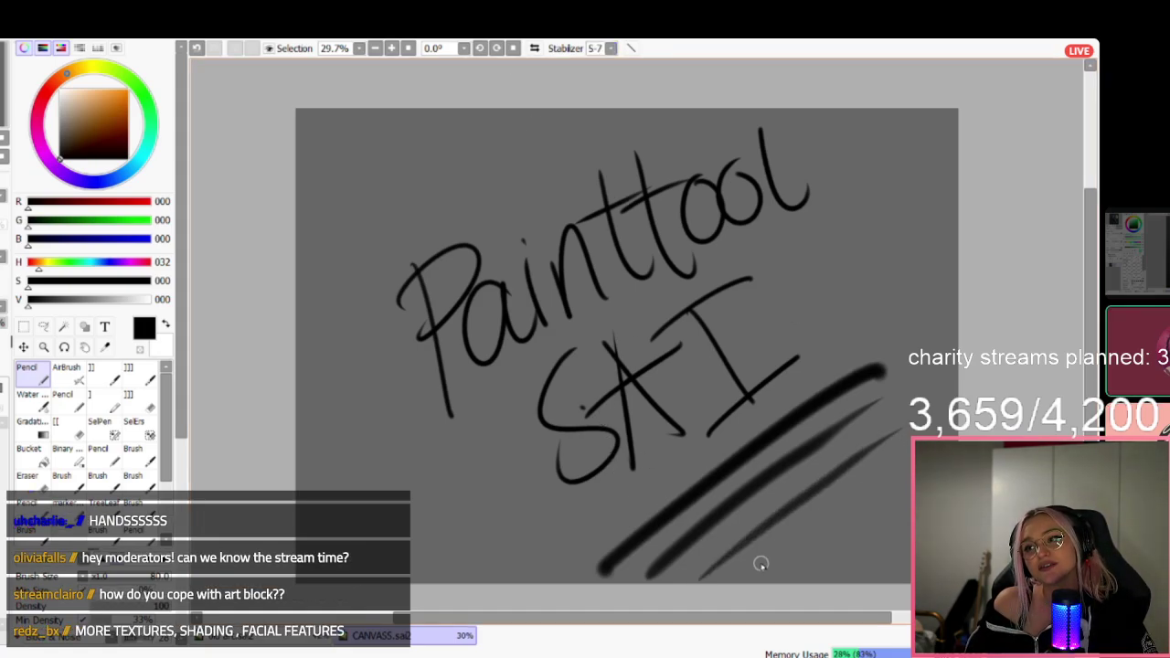
left_click_drag(835, 504, 910, 437)
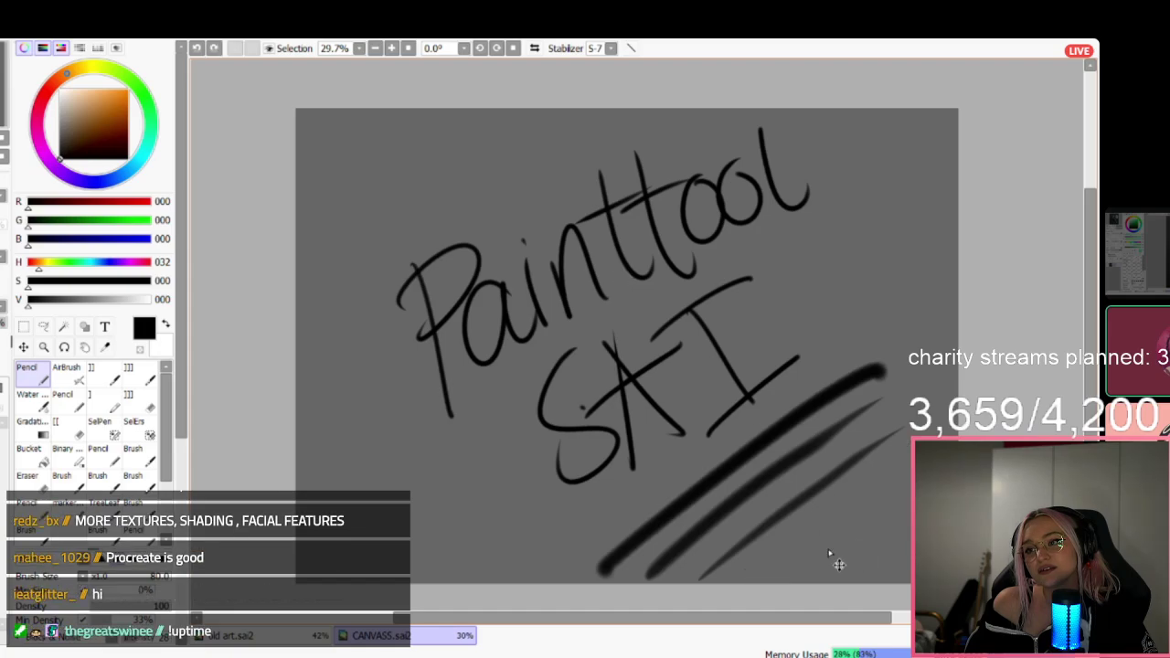
key("ctrl+z")
key("ctrl+z")
Sketch a small smiling face with an outline, an eye, a nose and a mouth beside the lettering with stabilizer S-7.
left_click_drag(821, 233, 841, 267)
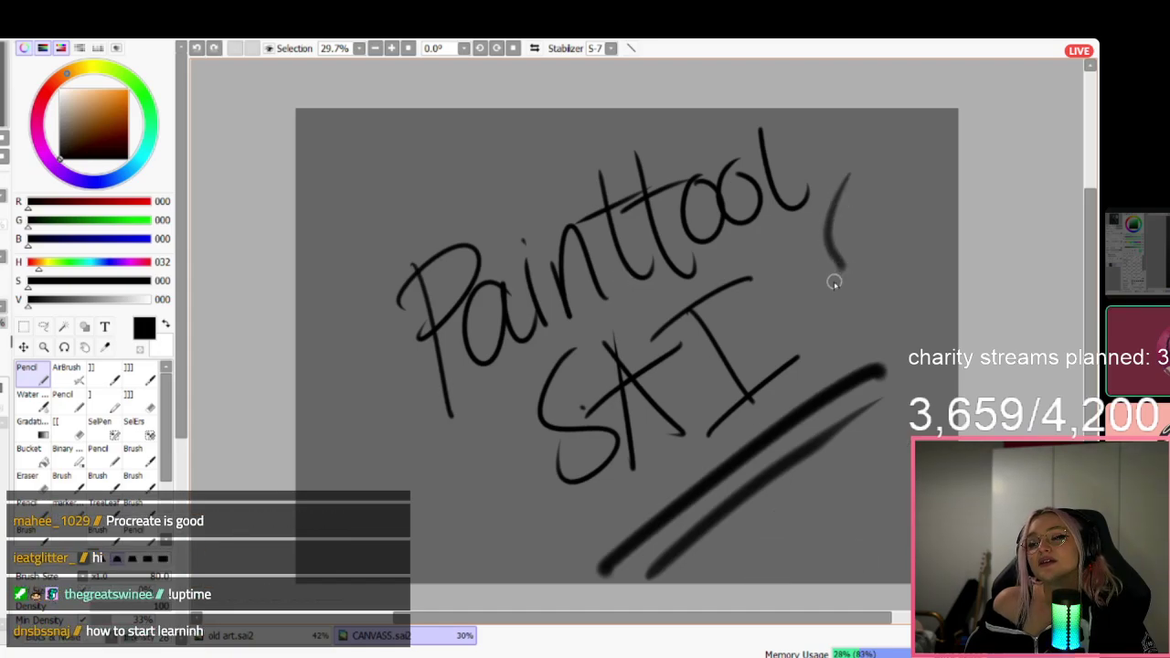
mouse_move(859, 319)
left_mouse_down()
mouse_move(883, 373)
mouse_move(907, 378)
mouse_move(945, 323)
mouse_move(947, 282)
left_mouse_up()
left_click_drag(851, 263, 864, 263)
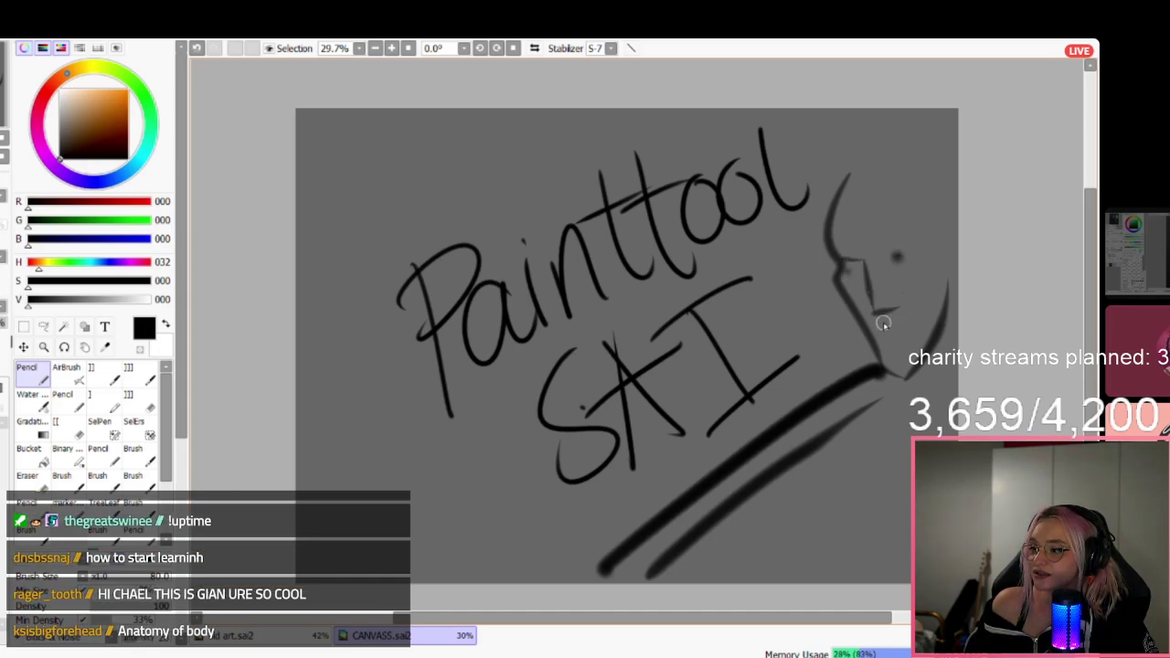
left_click_drag(883, 324, 914, 311)
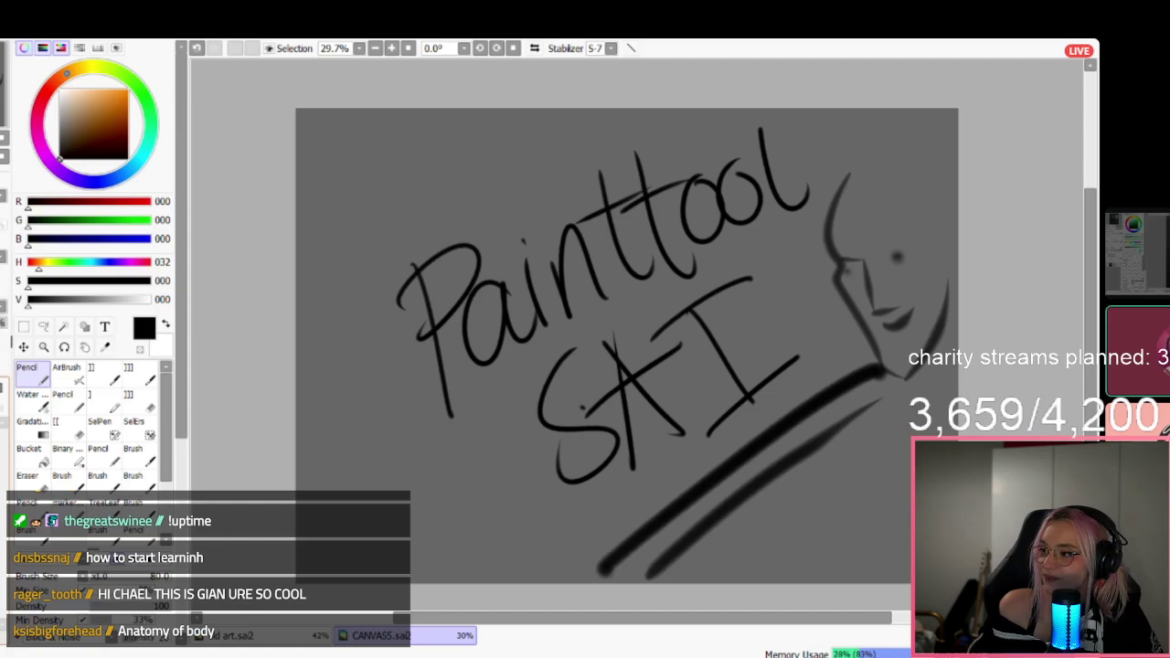
Clear the CANVASS.sai2 drawing and fill the whole canvas with light grey (RGB 155, 155, 155) using the Bucket.
key("Delete")
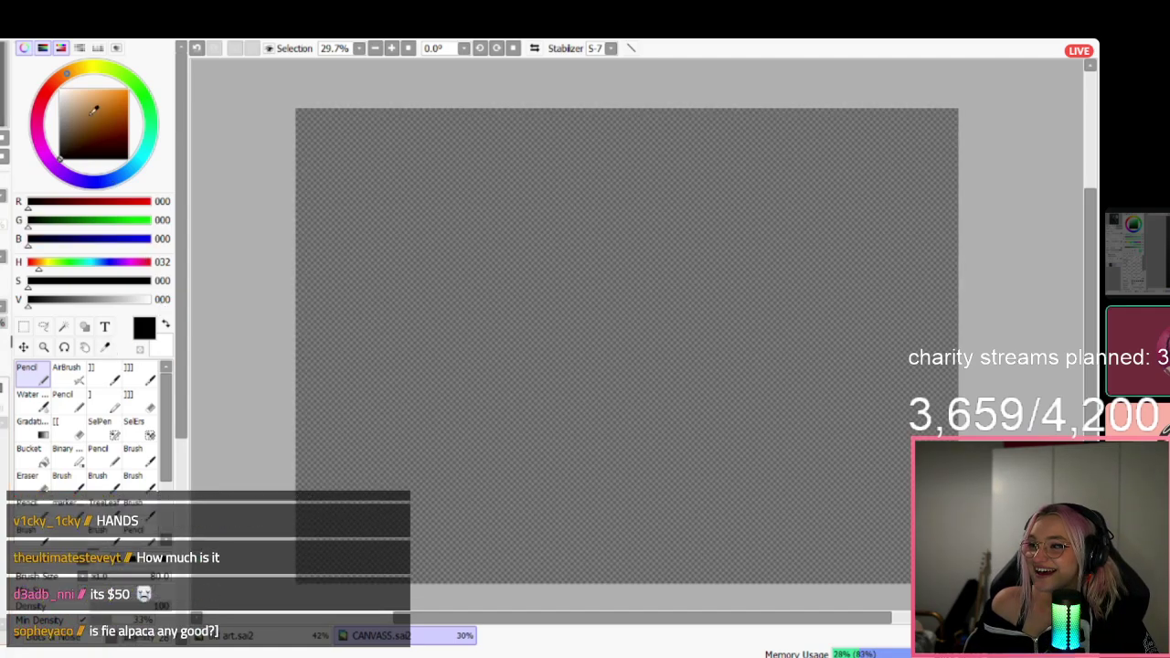
left_click(61, 116)
left_click(29, 453)
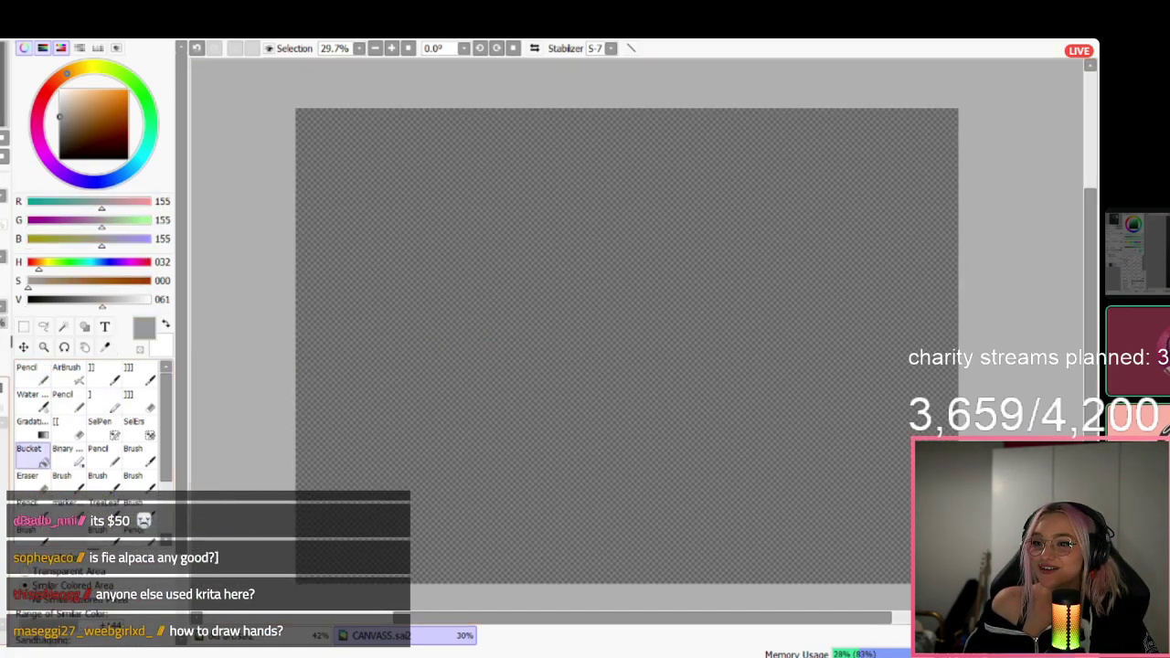
left_click(452, 316)
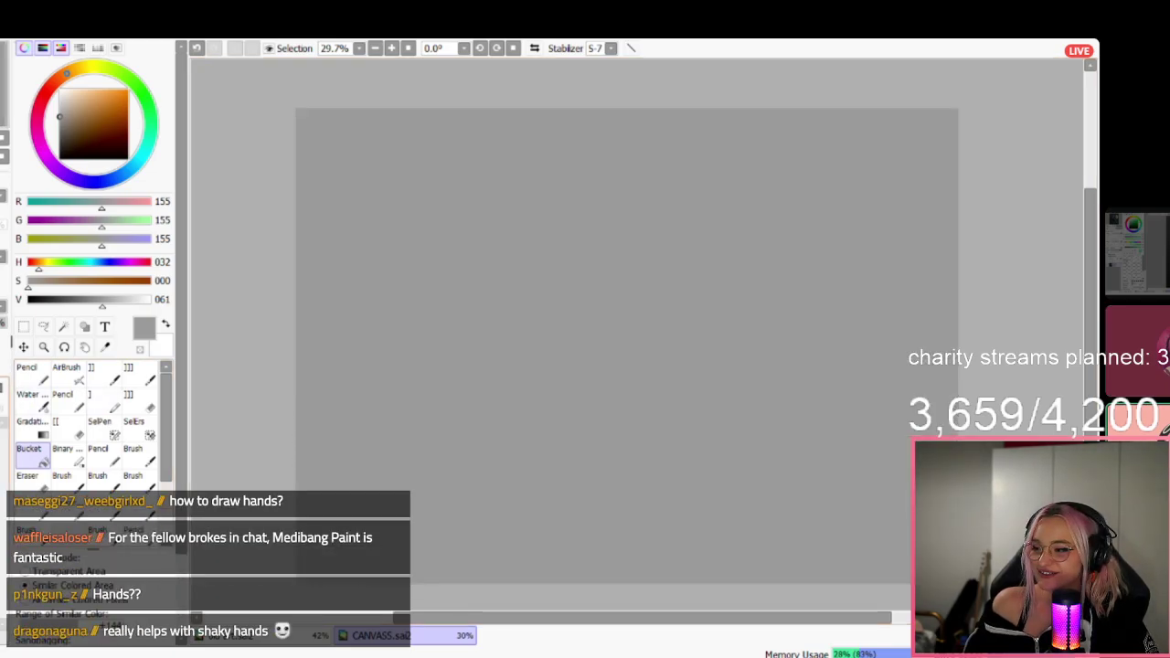
Ready the Pencil in black and bring up old art.sai2 with the figure painting in view.
left_click(32, 373)
left_click(61, 160)
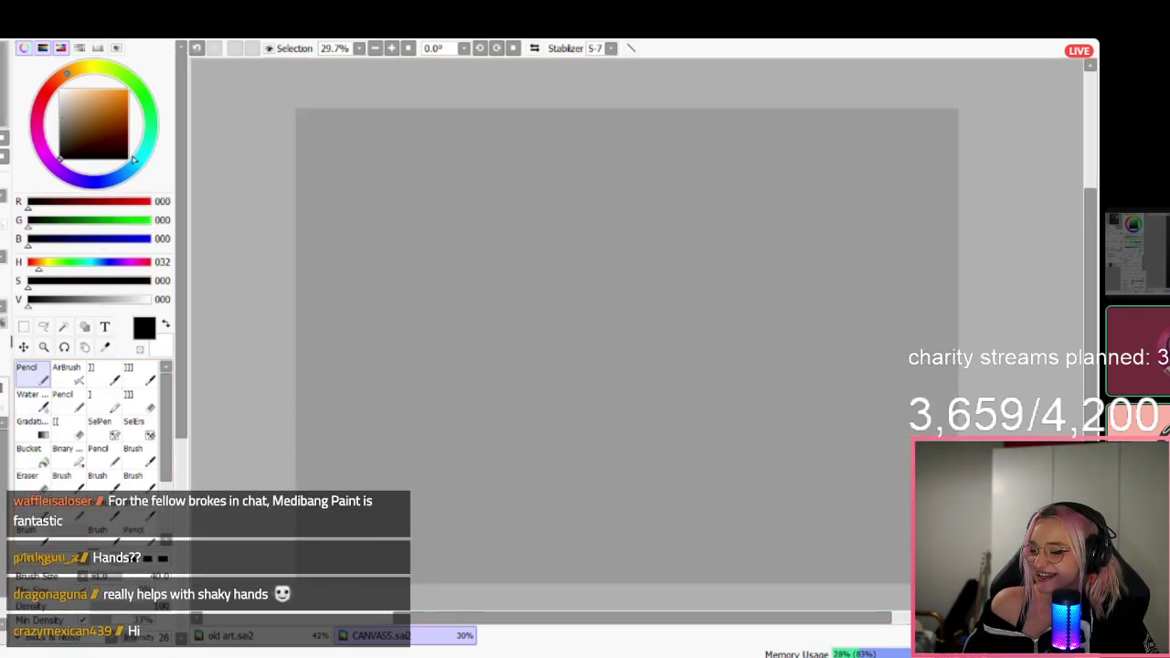
left_click(279, 640)
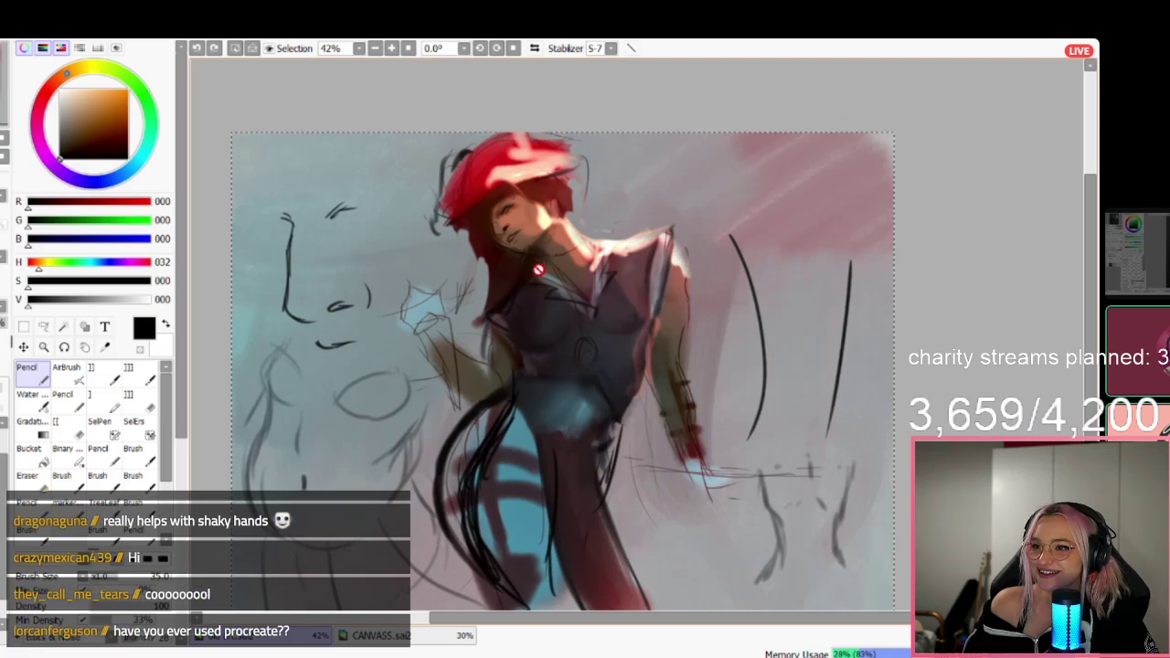
scroll(501, 263, "up", 2)
scroll(501, 262, "down", 4)
scroll(530, 384, "up", 3)
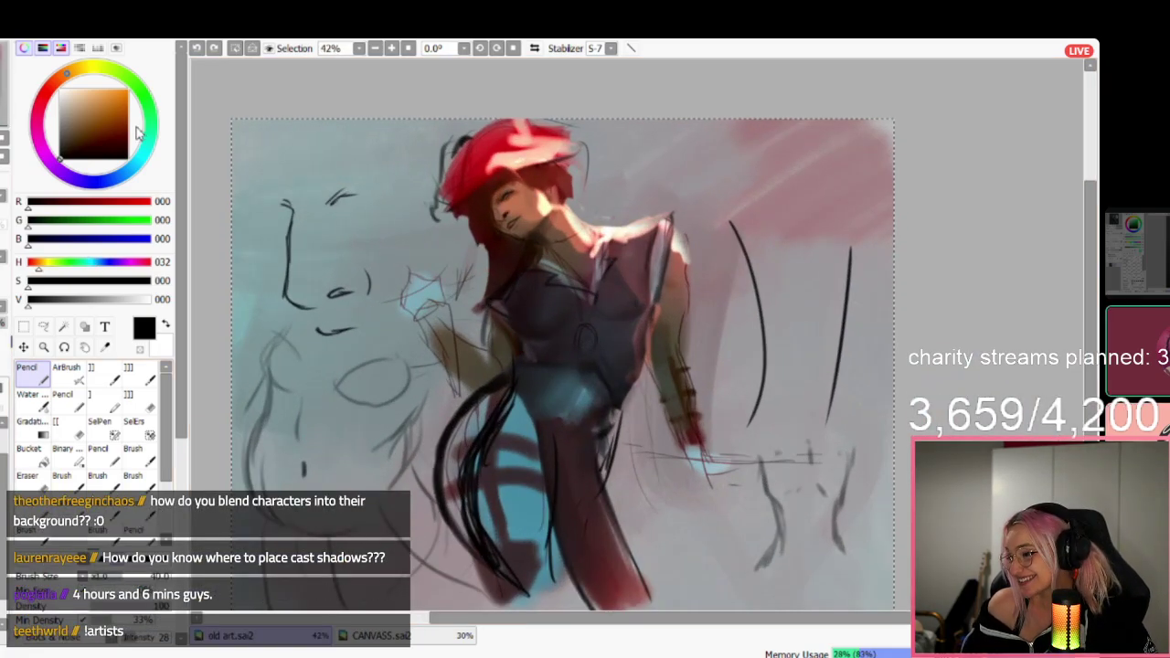
Try a vertical black Pencil stroke beside the figure's lowered arm, and undo it.
mouse_move(702, 340)
left_mouse_down()
mouse_move(701, 400)
mouse_move(708, 271)
left_mouse_up()
left_click(138, 162)
key("ctrl+z")
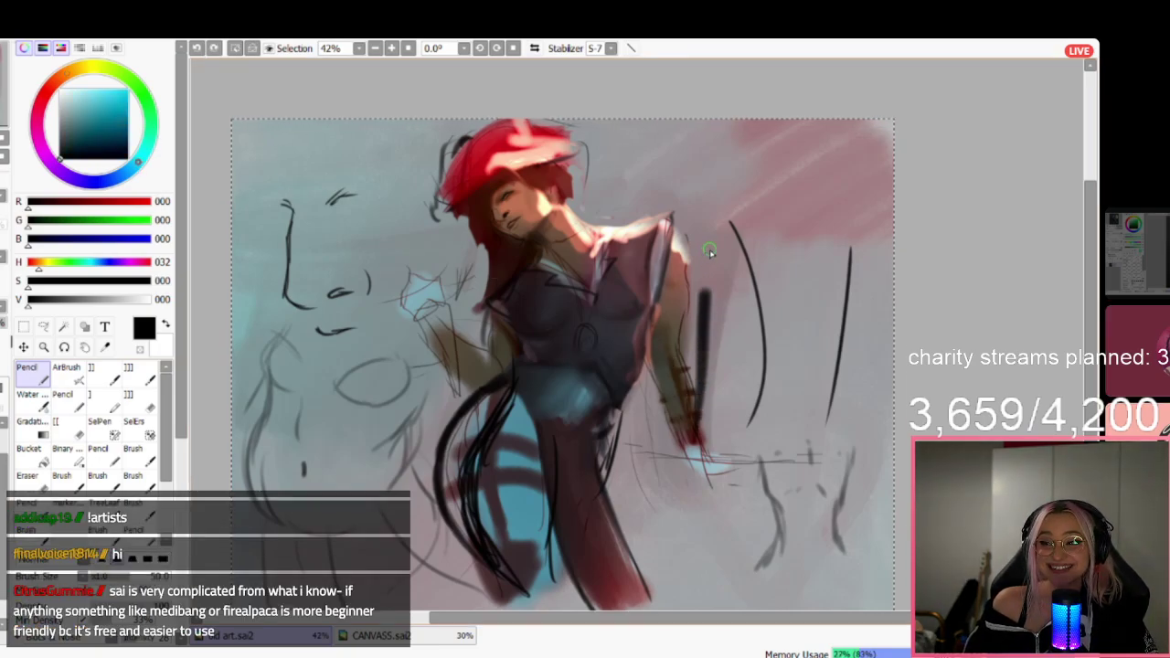
key("ctrl+z")
Pick an orange hue, set the stabilizer to 2, try an orange stroke beside the lowered arm, and undo the stroke.
left_click(144, 154)
left_click_drag(118, 99, 121, 66)
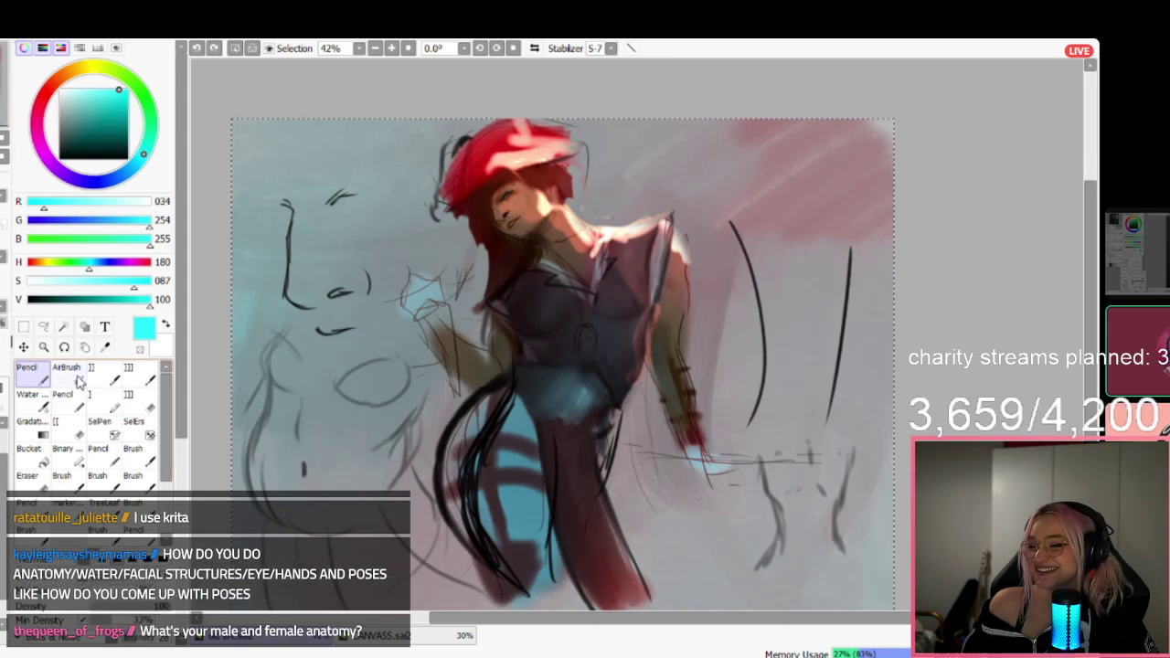
left_click(60, 79)
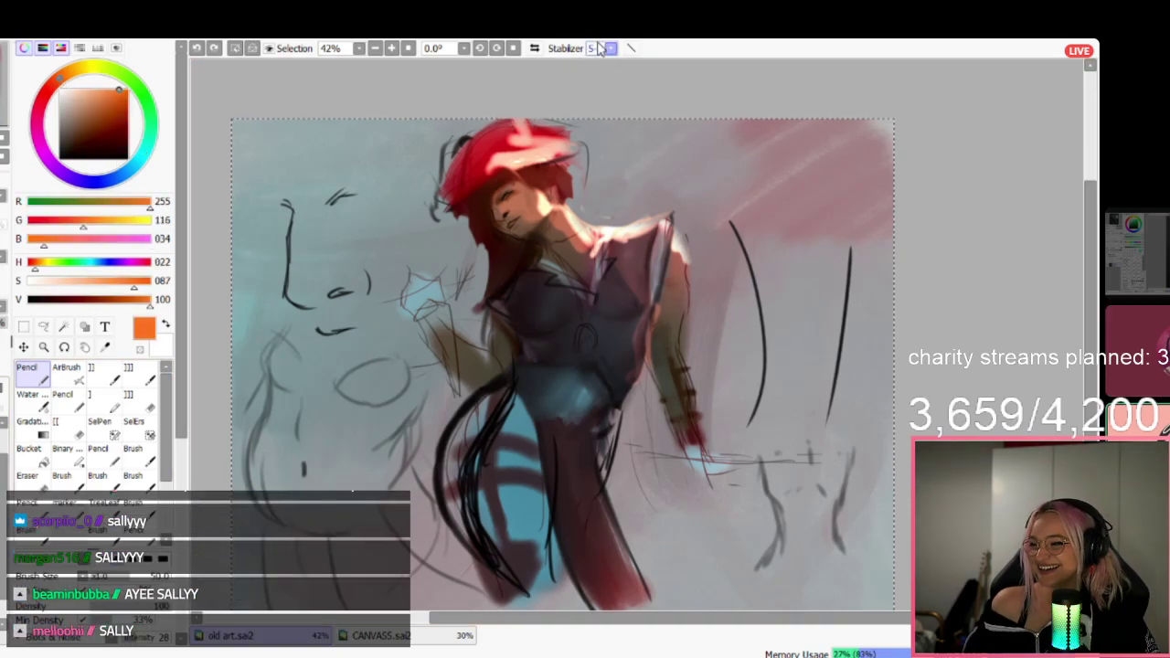
left_click_drag(711, 322, 699, 375)
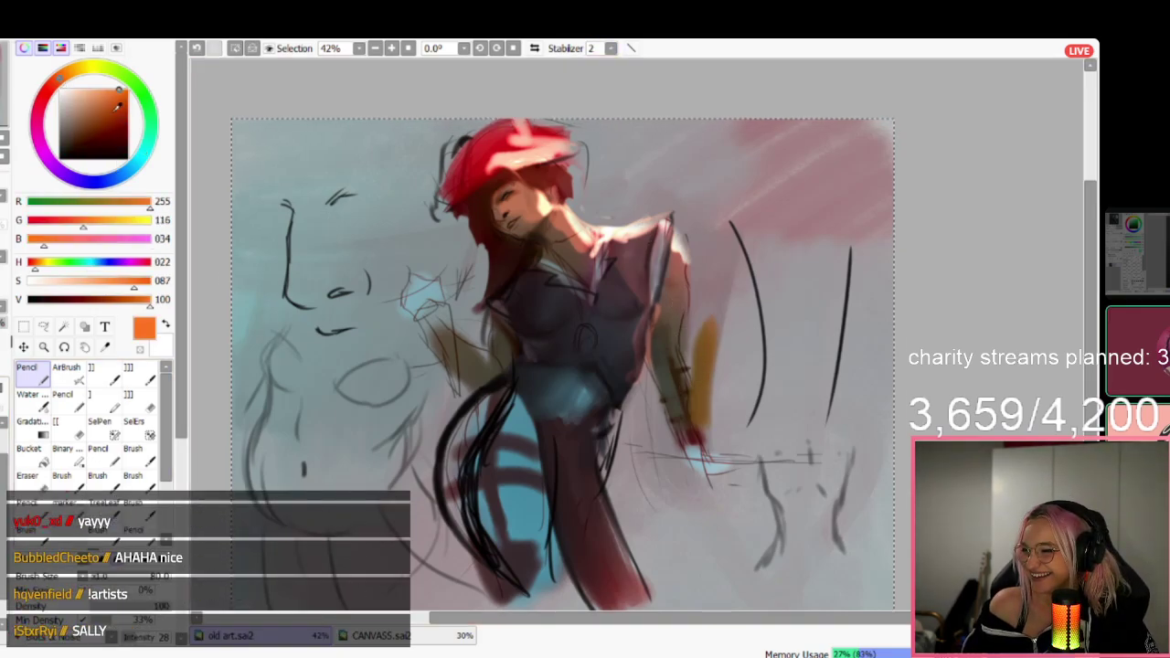
key("ctrl+z")
Paint peach light (RGB 255, 198, 165) beside the figure's lowered arm and along the hair below the red hat.
left_click(84, 89)
mouse_move(685, 316)
left_mouse_down()
mouse_move(692, 409)
mouse_move(717, 293)
left_mouse_up()
key("ctrl+z")
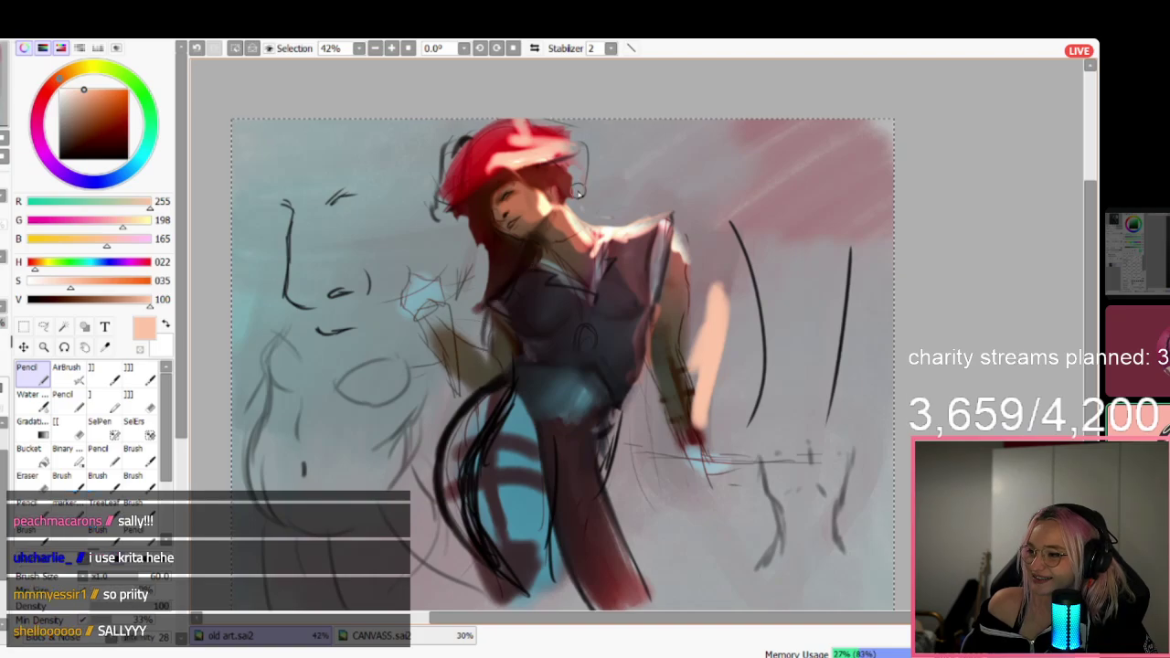
mouse_move(558, 183)
left_mouse_down()
mouse_move(572, 212)
mouse_move(581, 164)
left_mouse_up()
Carve the inner edge of the peach patch beside the lowered arm with a smaller eraser.
key("e")
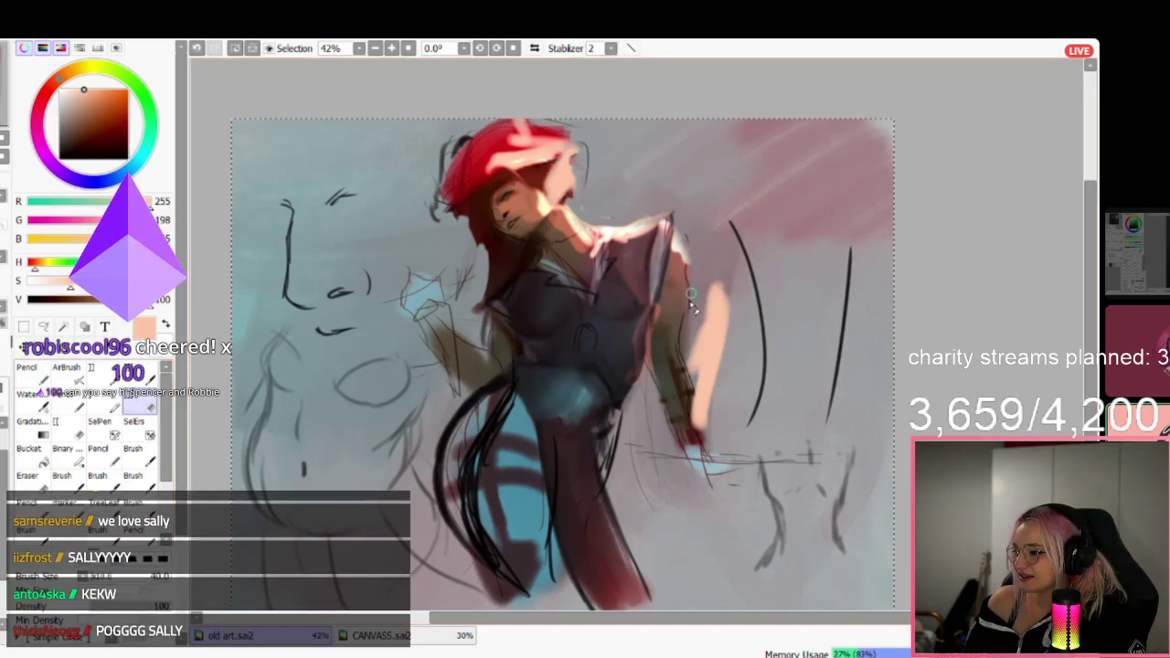
key("bracketleft")
key("bracketleft")
key("bracketleft")
left_click_drag(693, 342, 710, 291)
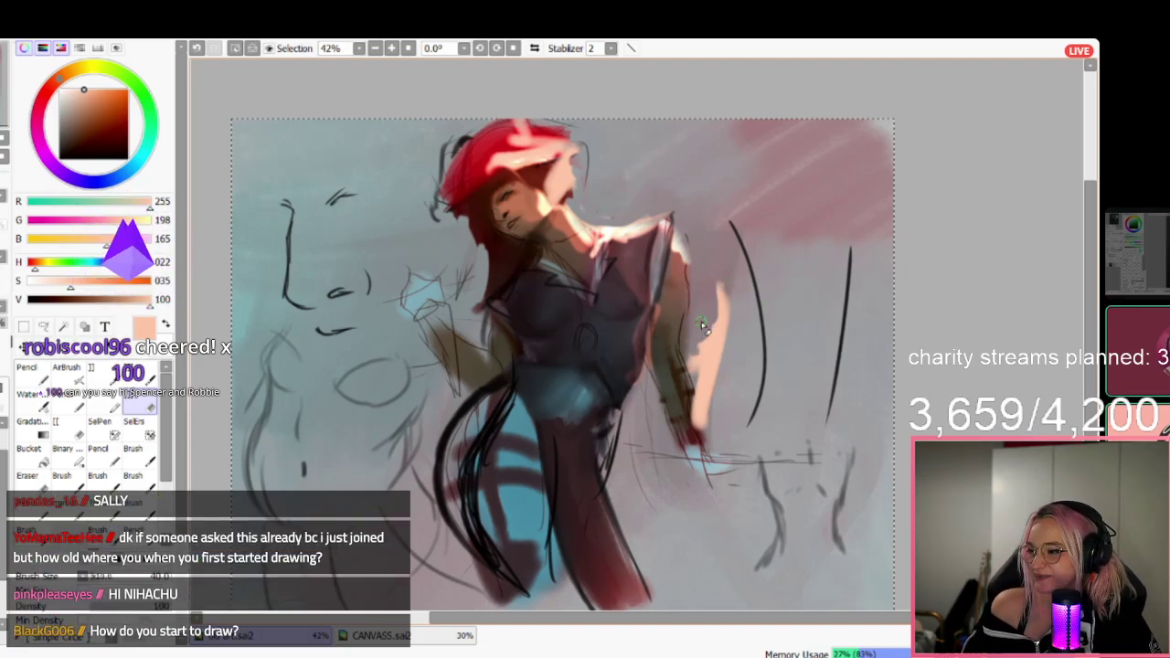
Paint a matching peach light patch beside the figure's raised forearm with the Pencil, and trim it with the eraser.
left_click(26, 367)
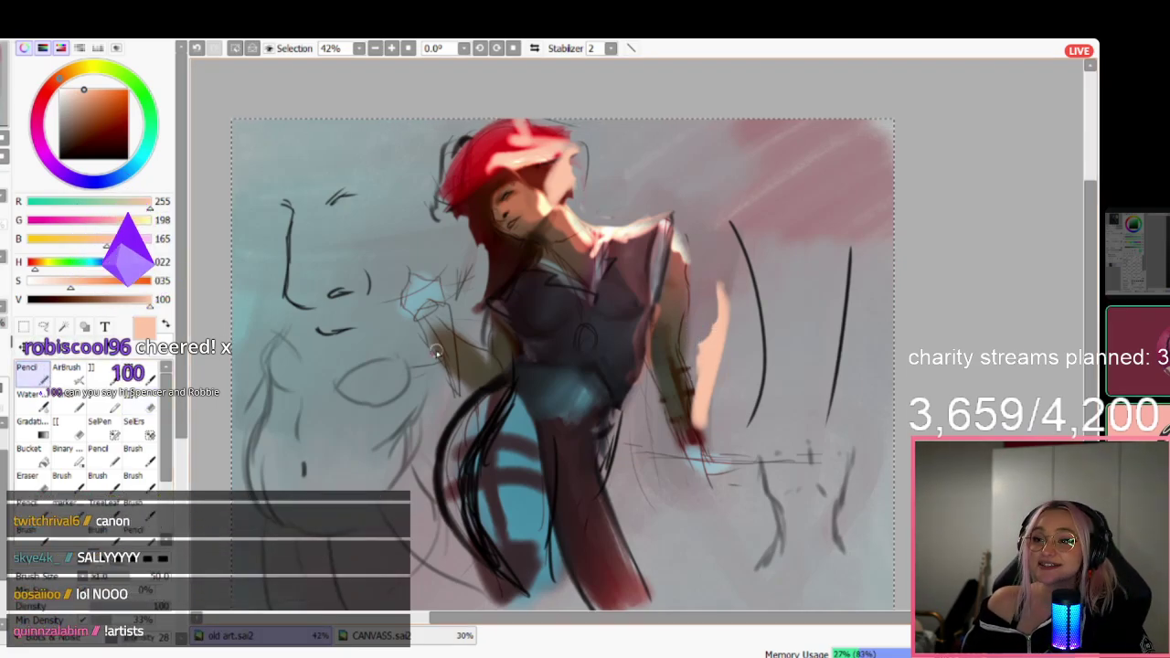
mouse_move(430, 418)
left_mouse_down()
mouse_move(425, 331)
mouse_move(445, 430)
mouse_move(447, 373)
left_mouse_up()
left_click(143, 404)
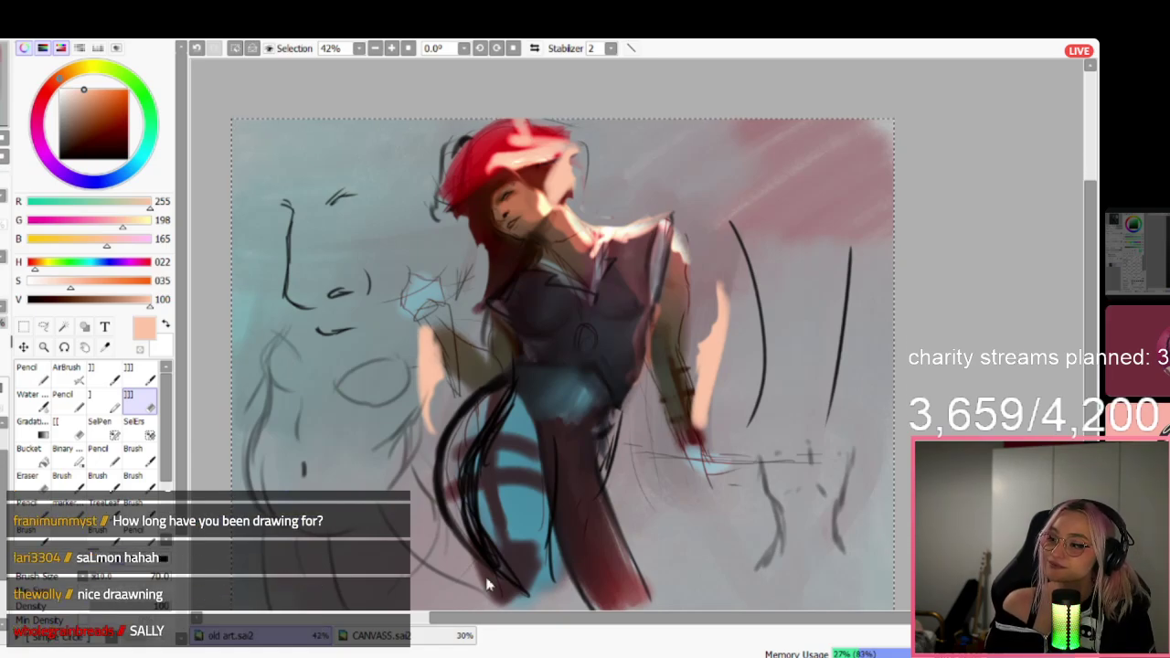
Open NIKI.png and examine the painted portrait both close up and as a whole.
left_click(570, 622)
scroll(644, 297, "up", 5)
scroll(645, 299, "down", 2)
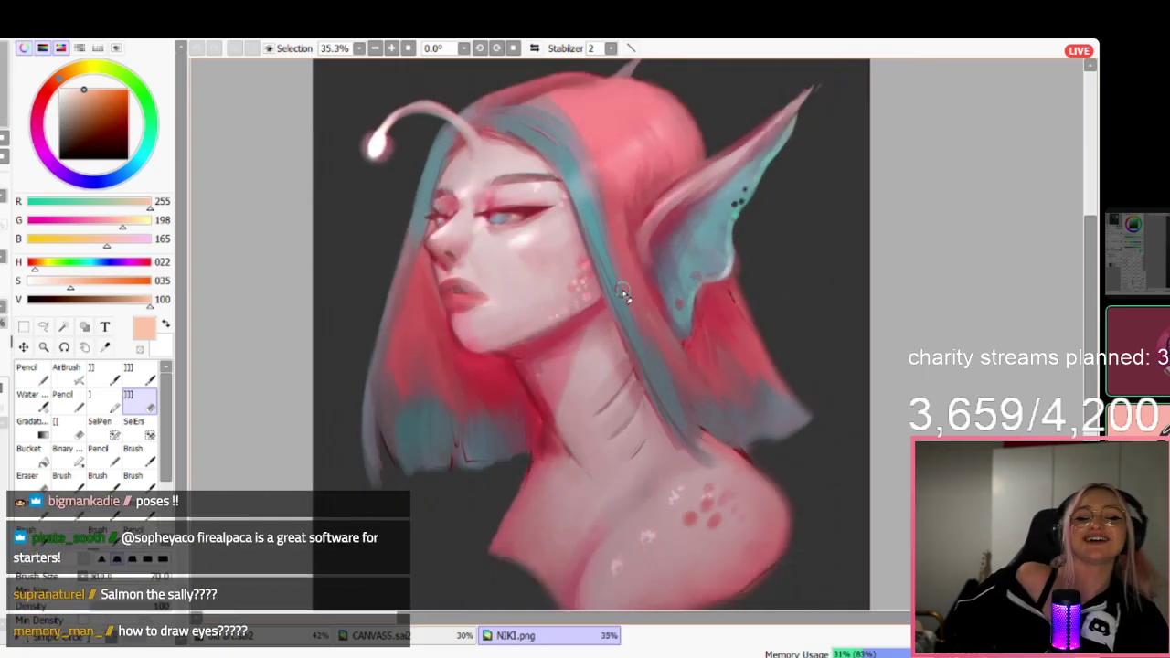
scroll(541, 261, "down", 2)
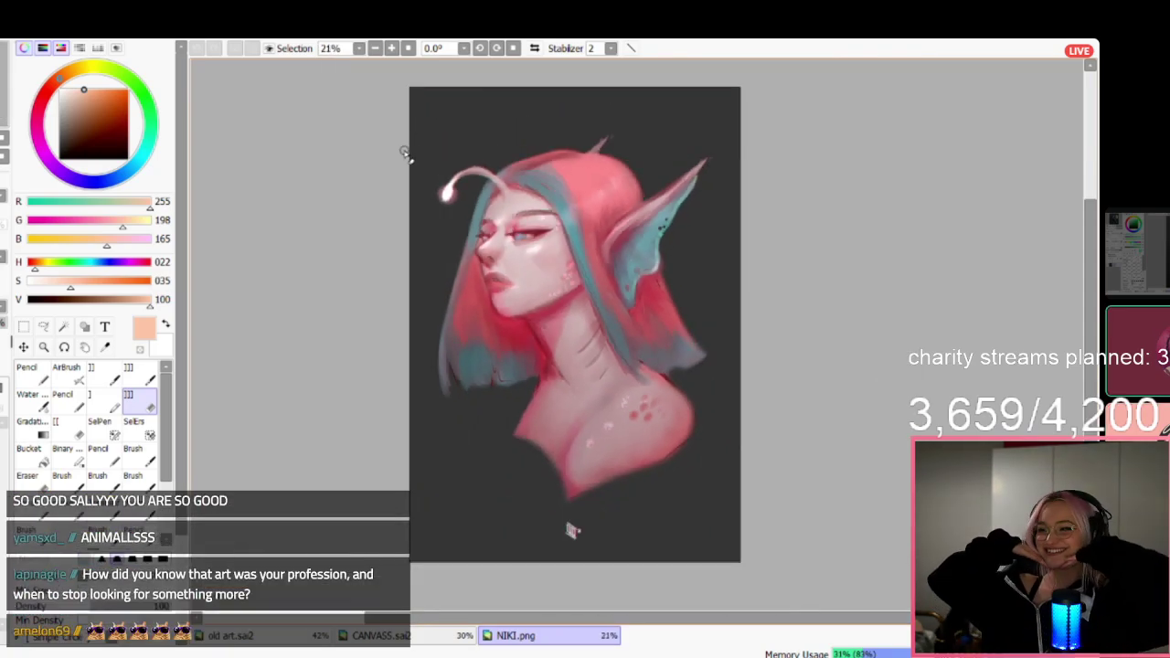
scroll(476, 191, "up", 2)
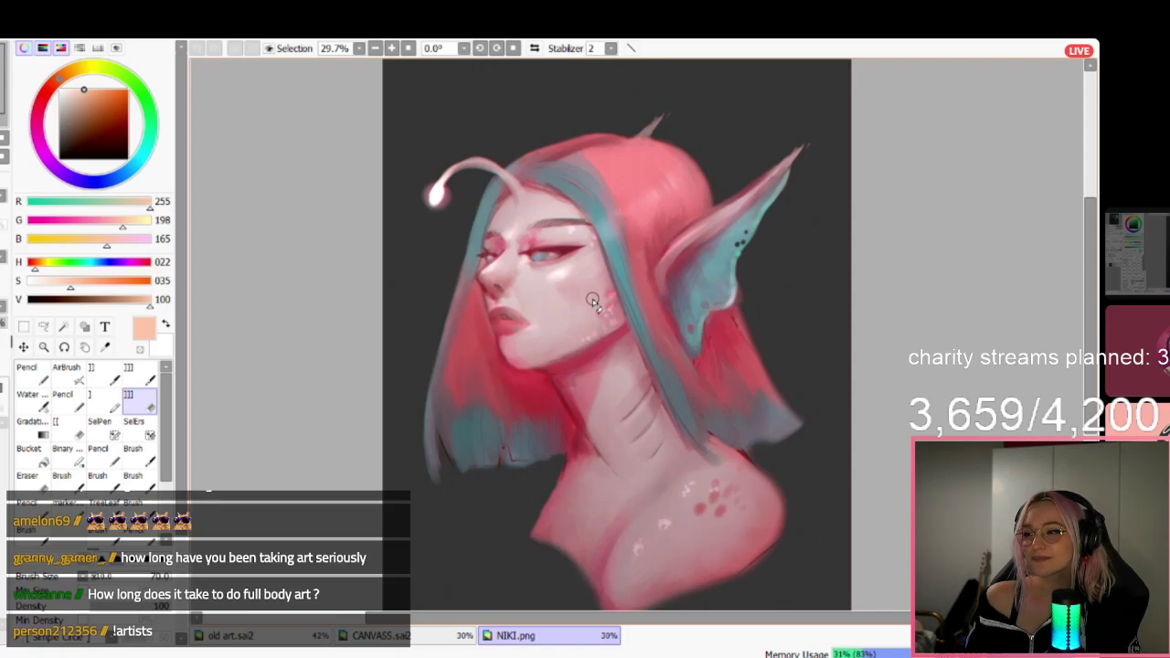
scroll(594, 301, "up", 2)
scroll(596, 303, "down", 2)
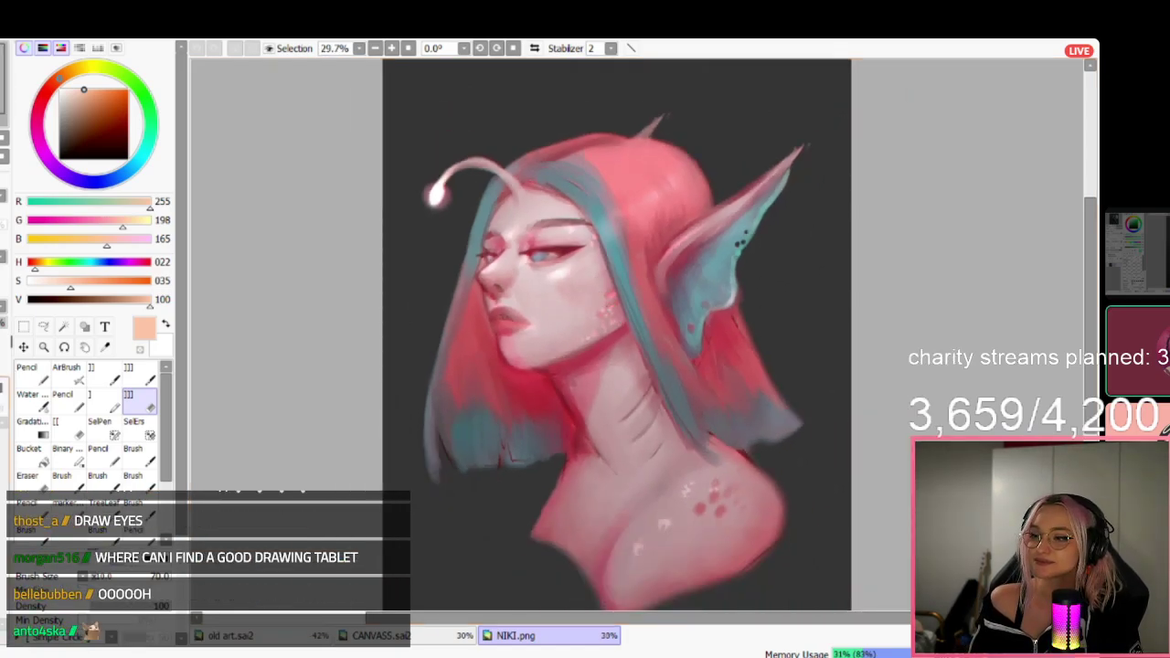
Trace the portrait's face profile, jaw, neck, shoulders, nose and eyes with black Pencil lines.
left_click(34, 379)
left_click(61, 158)
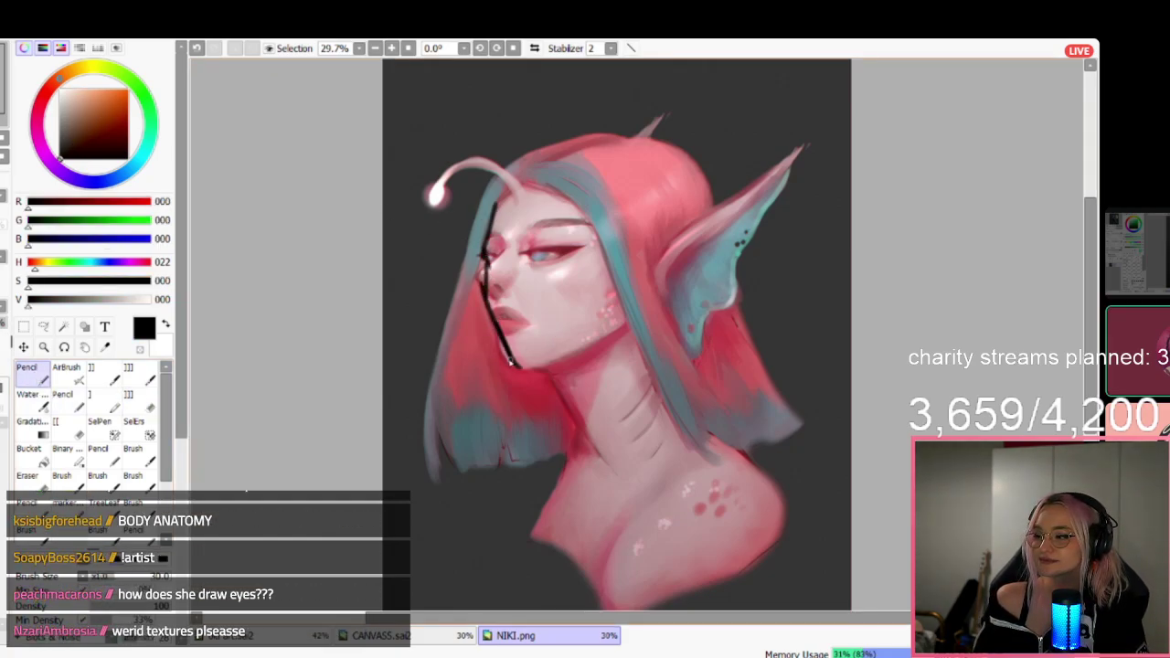
left_click_drag(503, 366, 636, 325)
left_click_drag(542, 362, 622, 492)
mouse_move(637, 328)
left_mouse_down()
mouse_move(693, 437)
mouse_move(780, 521)
left_mouse_up()
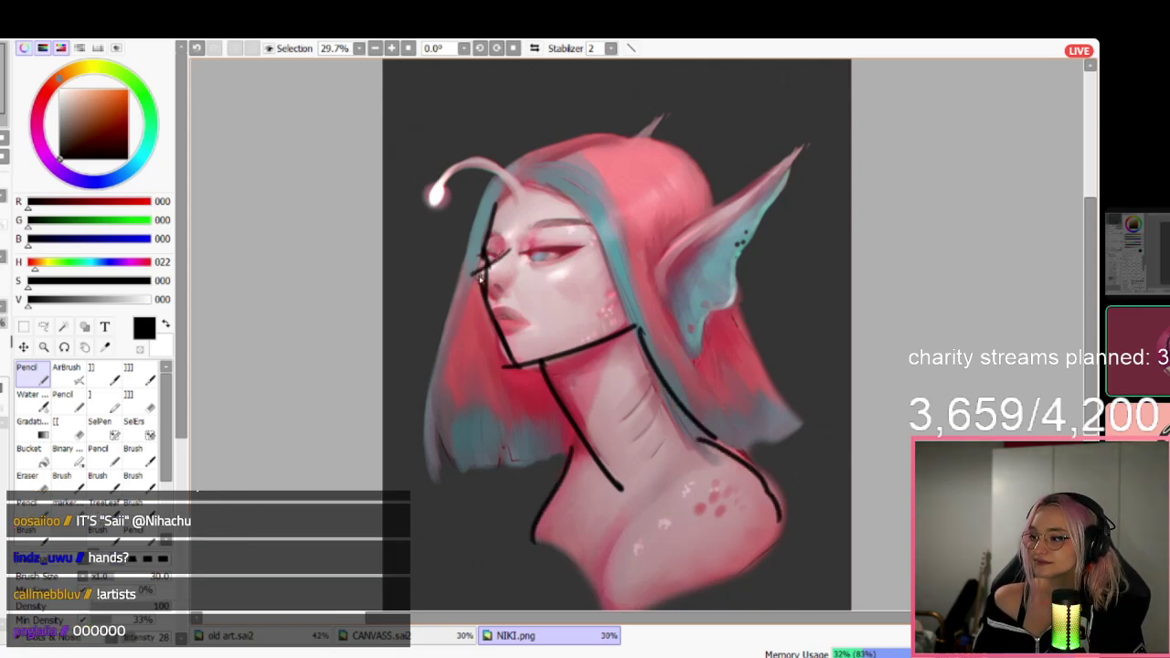
left_click_drag(479, 276, 492, 300)
left_click_drag(581, 246, 593, 239)
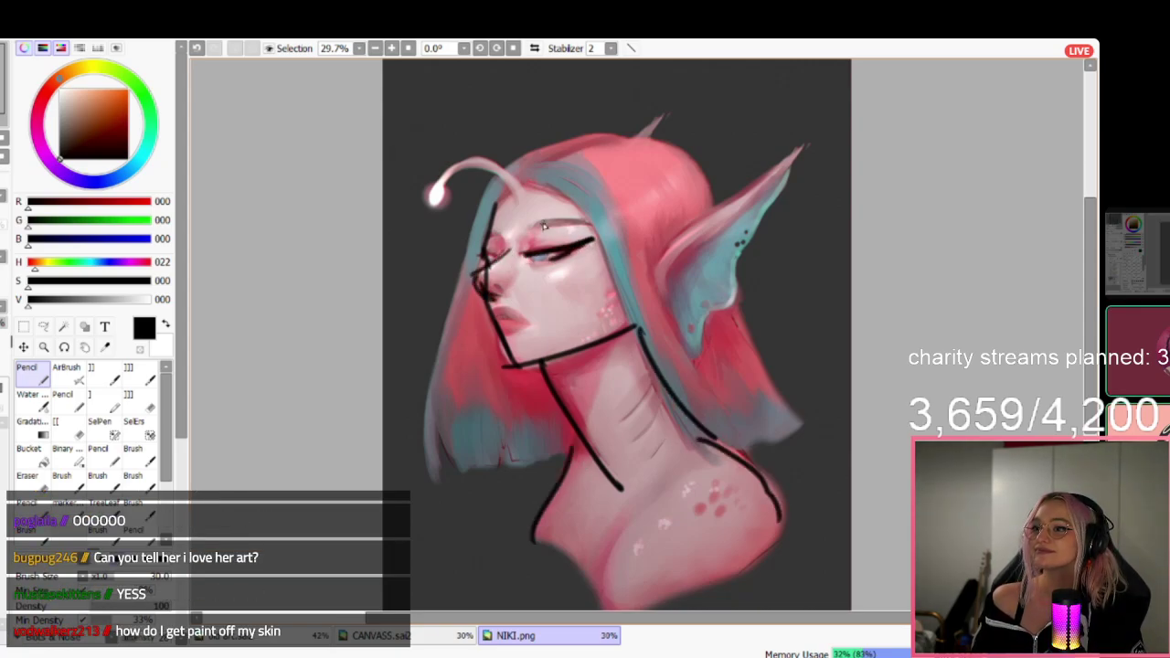
Undo all the black construction lines drawn over the portrait.
key("ctrl+z")
key("ctrl+z")
key("ctrl+z")
key("ctrl+z")
key("ctrl+z")
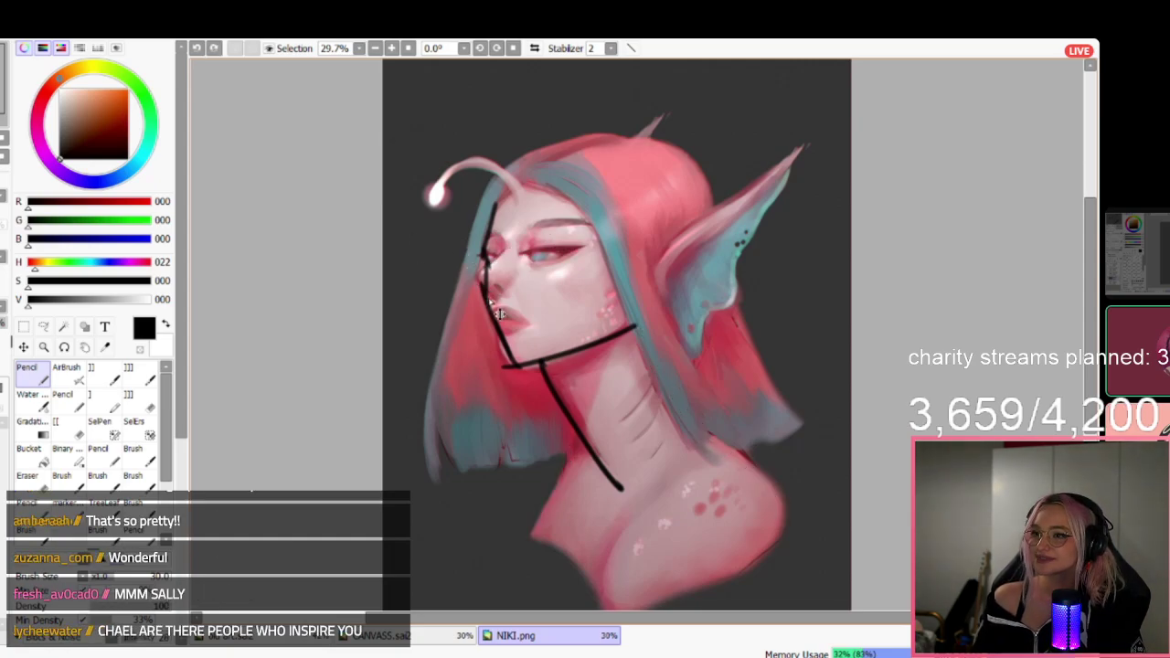
key("ctrl+z")
key("ctrl+z")
key("ctrl+z")
key("ctrl+z")
key("ctrl+z")
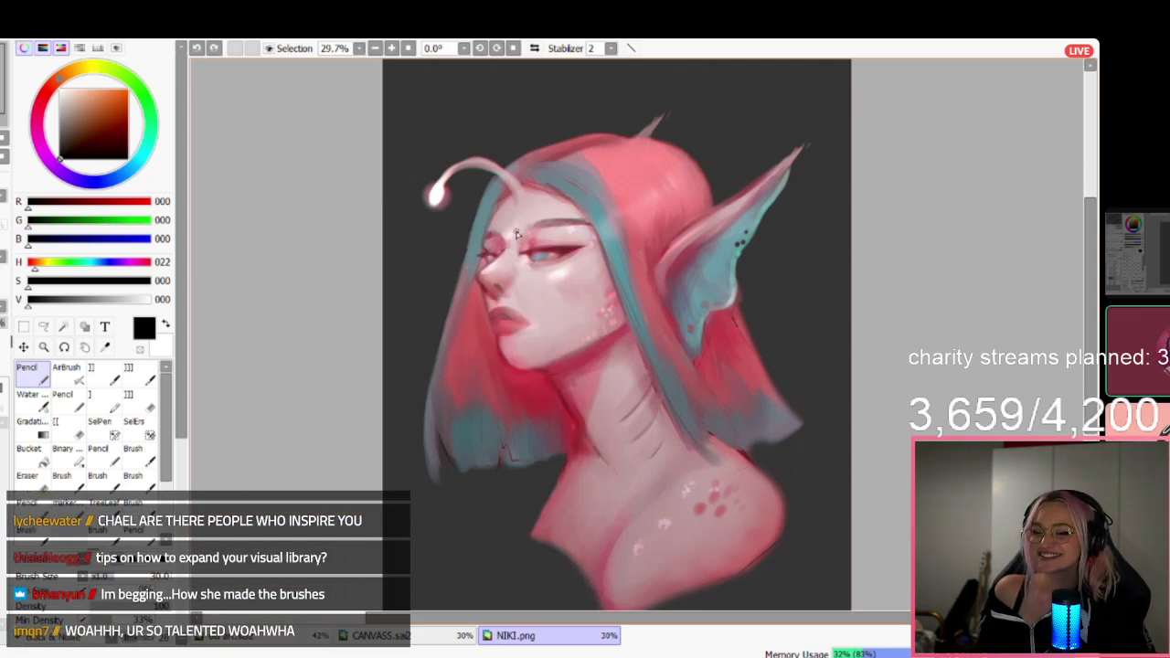
Examine the unmarked NIKI.png portrait at several magnifications, from the full figure to the face.
scroll(515, 220, "up", 1)
scroll(516, 218, "down", 3)
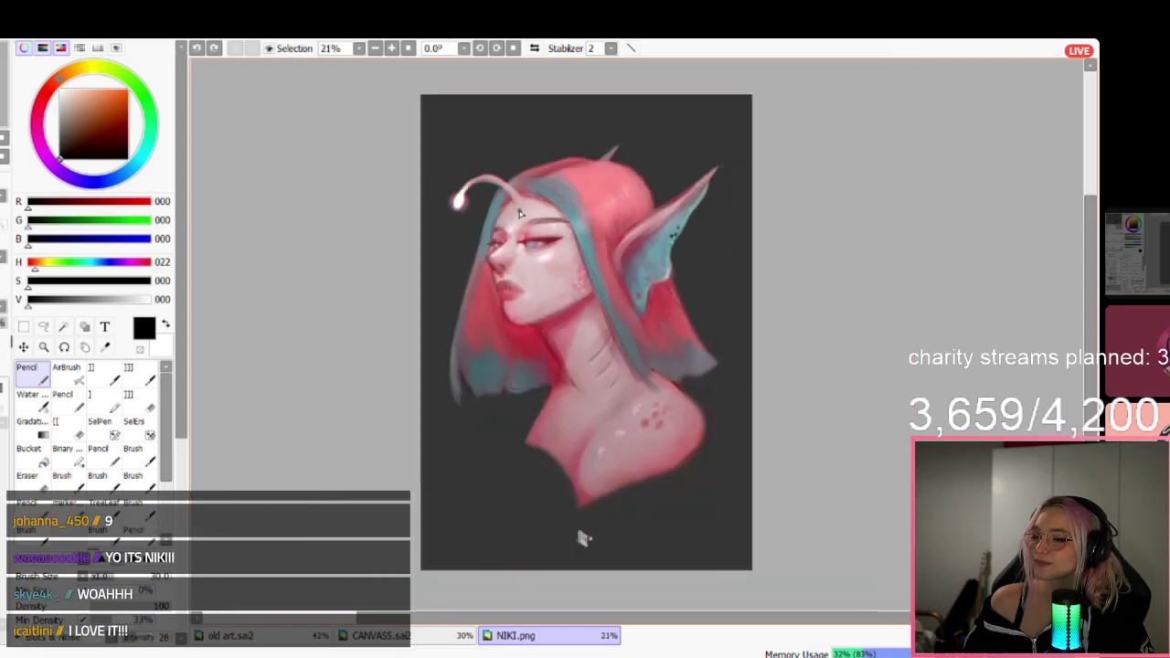
scroll(580, 536, "up", 1)
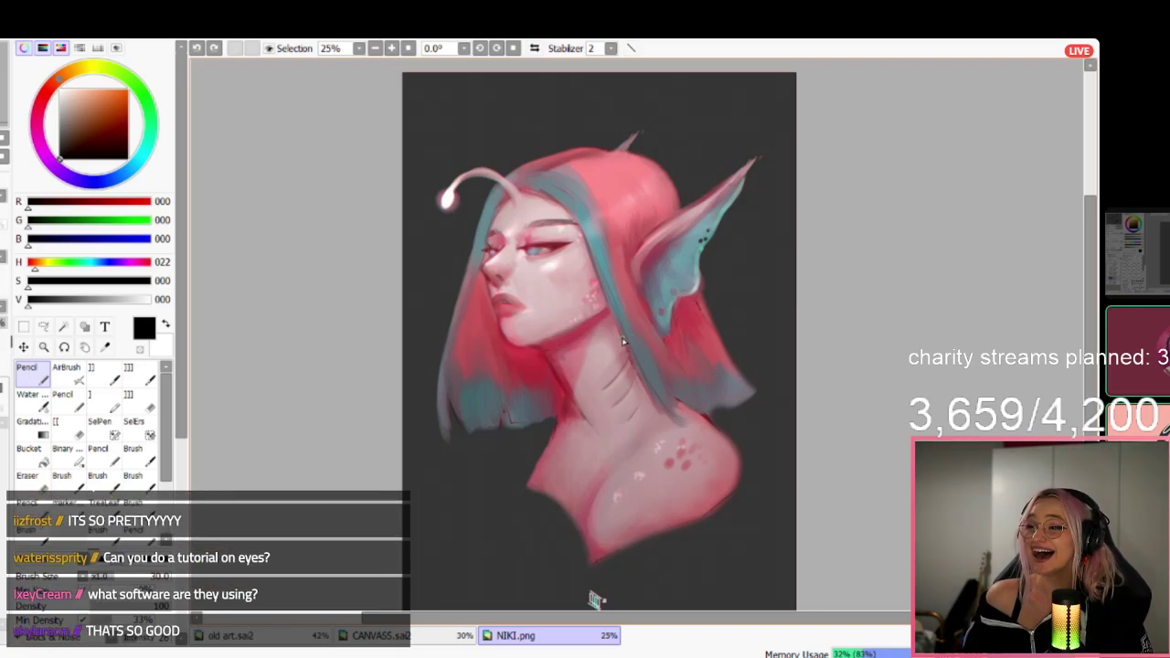
scroll(626, 356, "up", 1)
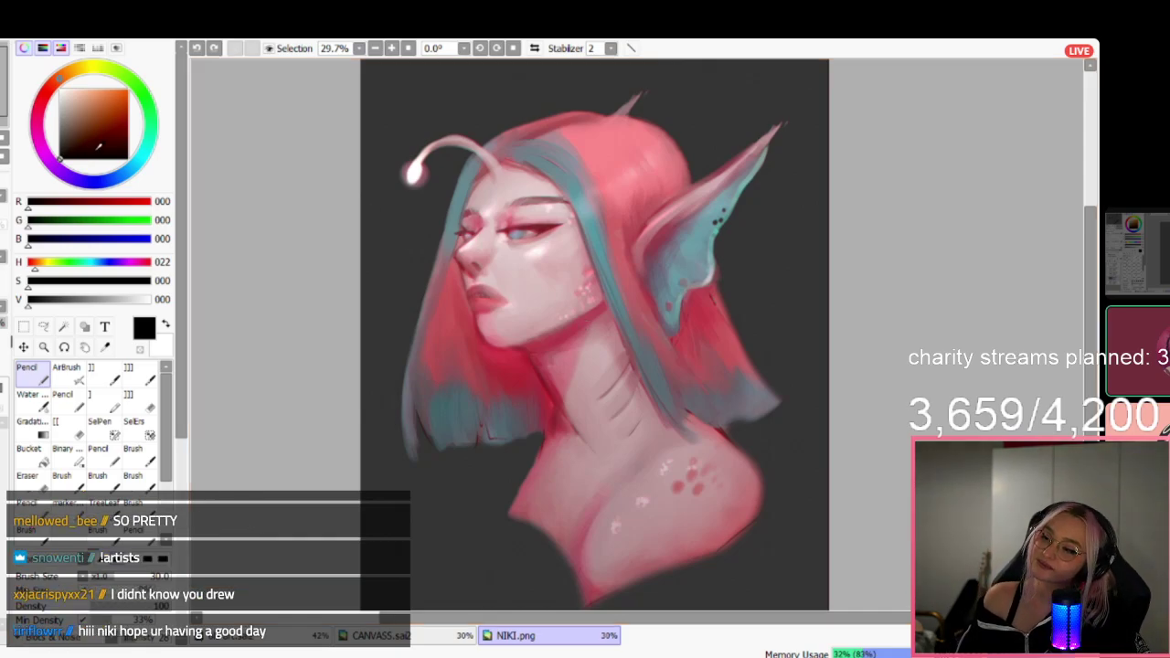
left_click_drag(92, 133, 59, 133)
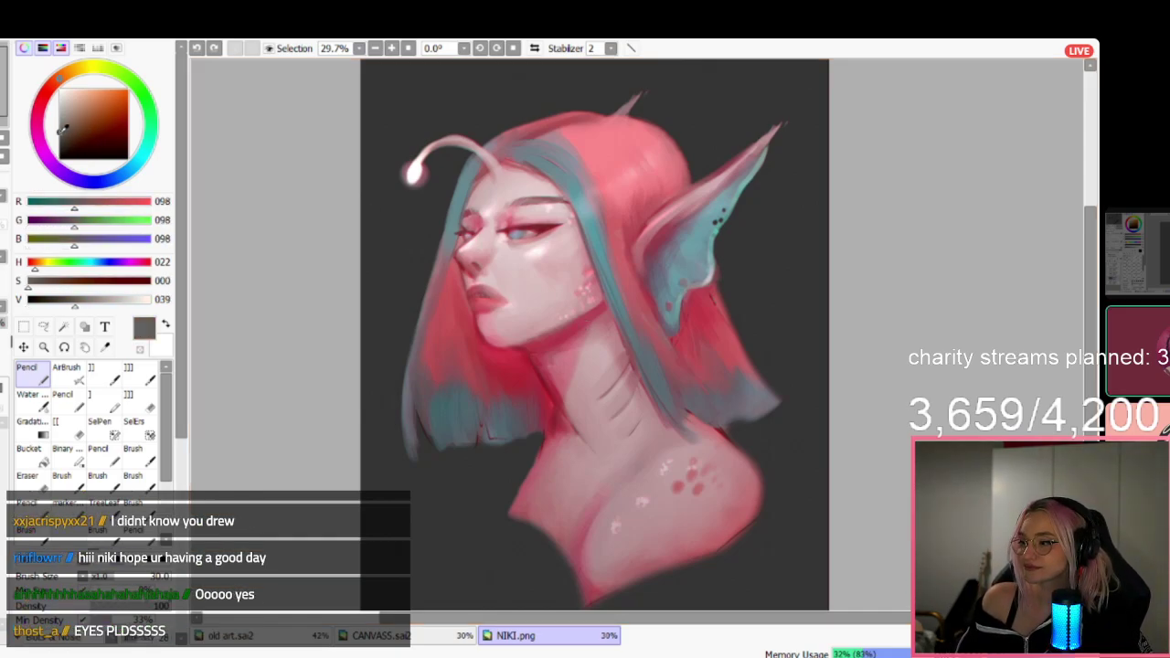
scroll(615, 403, "down", 2)
scroll(615, 402, "up", 2)
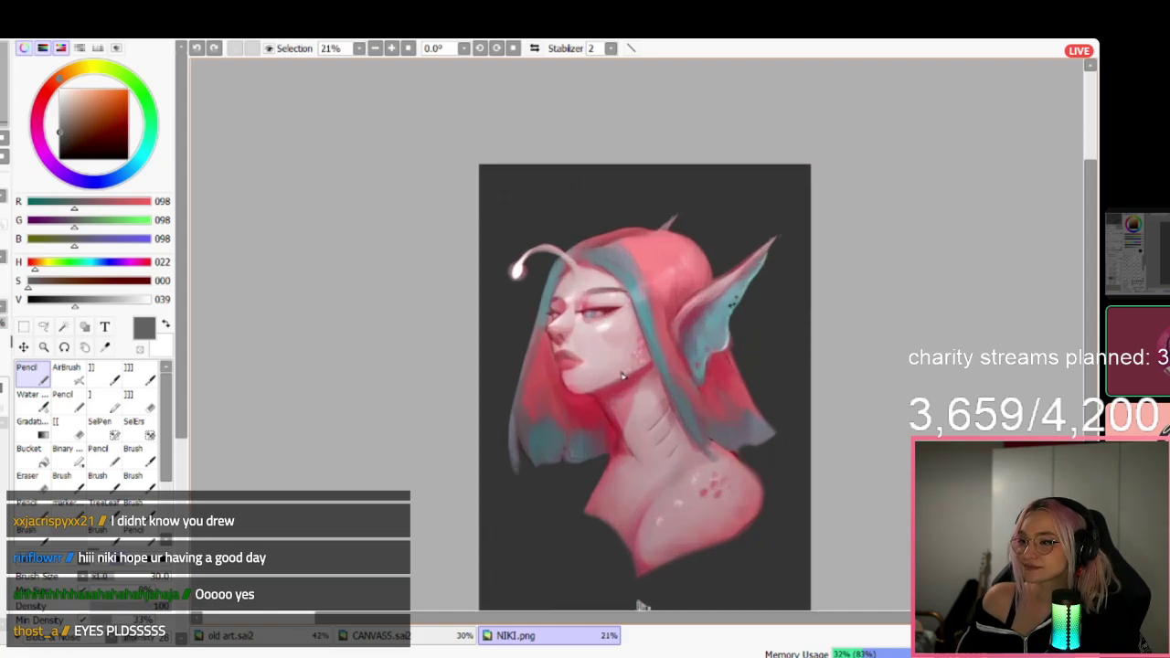
scroll(615, 403, "down", 3)
scroll(588, 209, "up", 3)
scroll(588, 209, "up", 1)
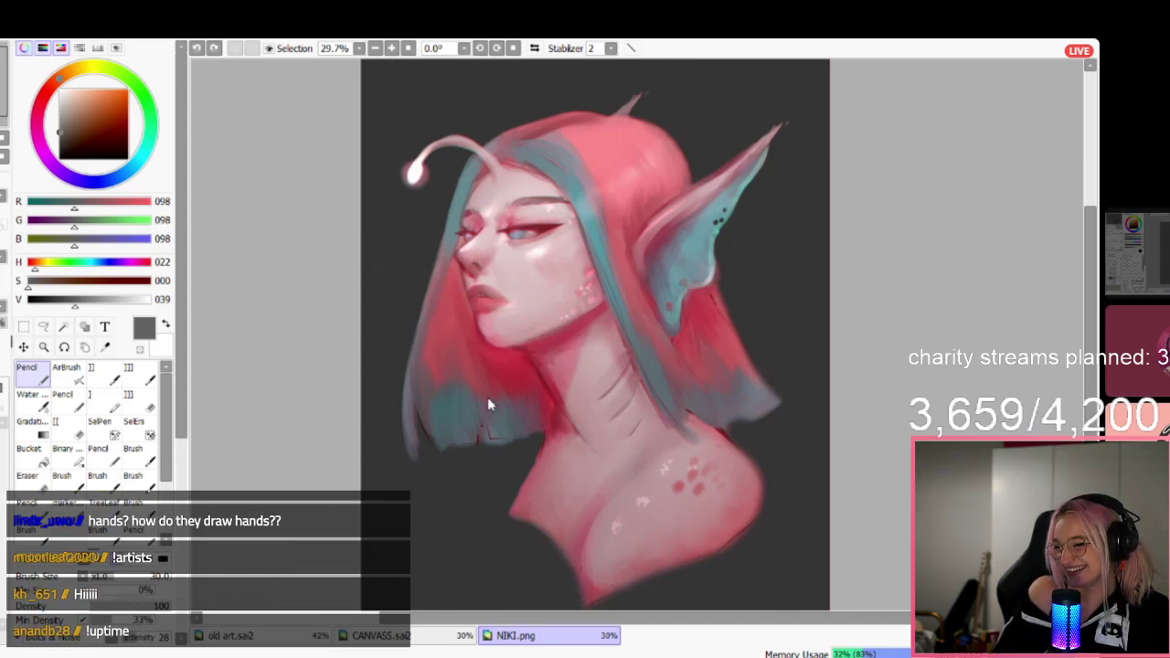
Close NIKI.png and handwrite the artist's social media handle in black on CANVASS.sai2, with "twt" and "insta" below it.
key("ctrl+w")
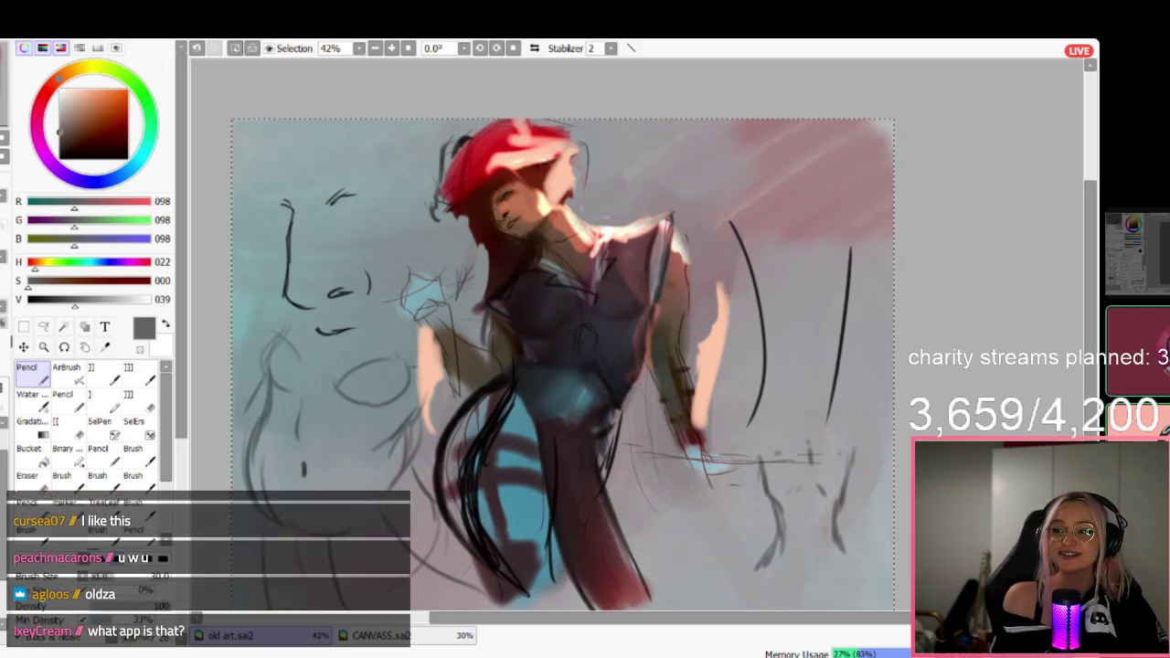
left_click(447, 634)
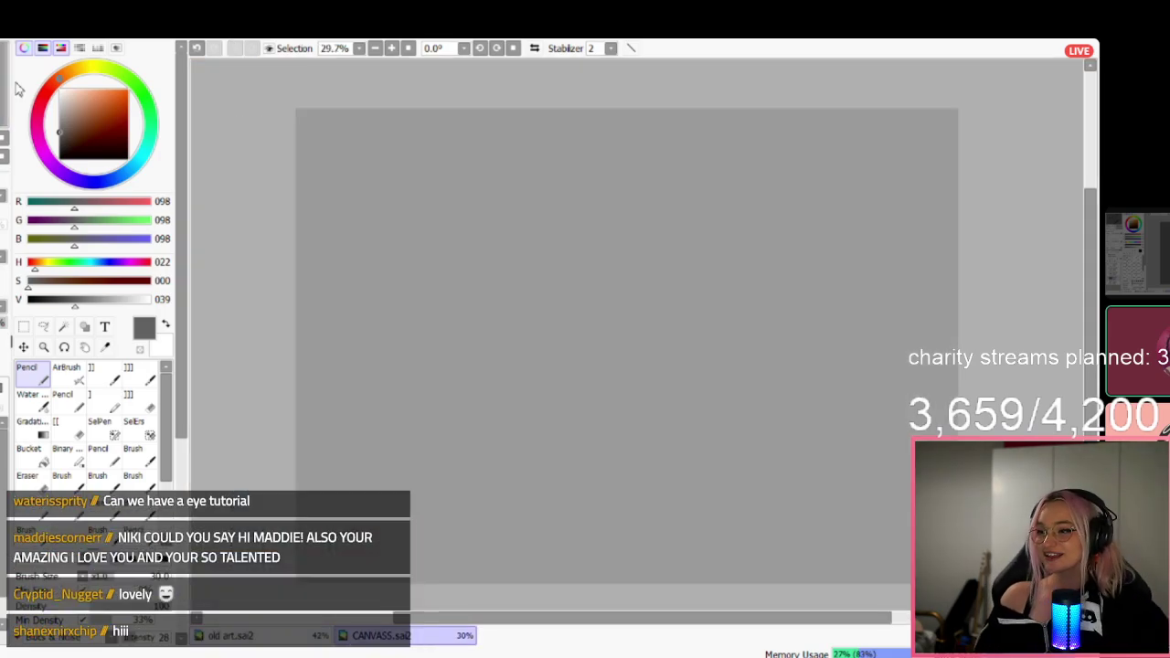
left_click(60, 159)
mouse_move(418, 259)
left_mouse_down()
mouse_move(411, 283)
mouse_move(441, 288)
left_mouse_up()
left_click_drag(455, 230, 472, 268)
mouse_move(531, 225)
left_mouse_down()
mouse_move(677, 167)
mouse_move(698, 173)
mouse_move(729, 250)
mouse_move(755, 175)
mouse_move(786, 138)
mouse_move(823, 190)
left_mouse_up()
mouse_move(494, 339)
left_mouse_down()
mouse_move(543, 361)
mouse_move(559, 336)
mouse_move(542, 434)
mouse_move(611, 382)
mouse_move(643, 391)
left_mouse_up()
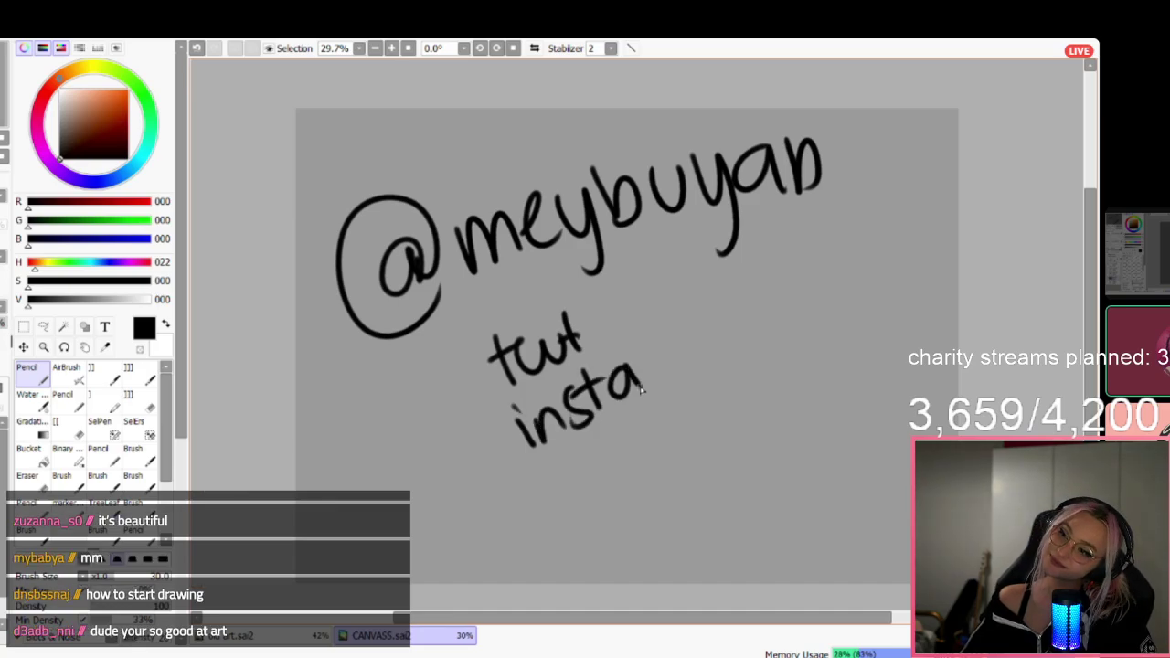
Undo the "insta" and "twt" lettering, keeping only the handle on the canvas.
key("ctrl+z")
key("ctrl+z")
key("ctrl+z")
key("ctrl+z")
key("ctrl+z")
key("ctrl+z")
key("ctrl+z")
key("ctrl+z")
key("ctrl+z")
key("ctrl+z")
key("ctrl+z")
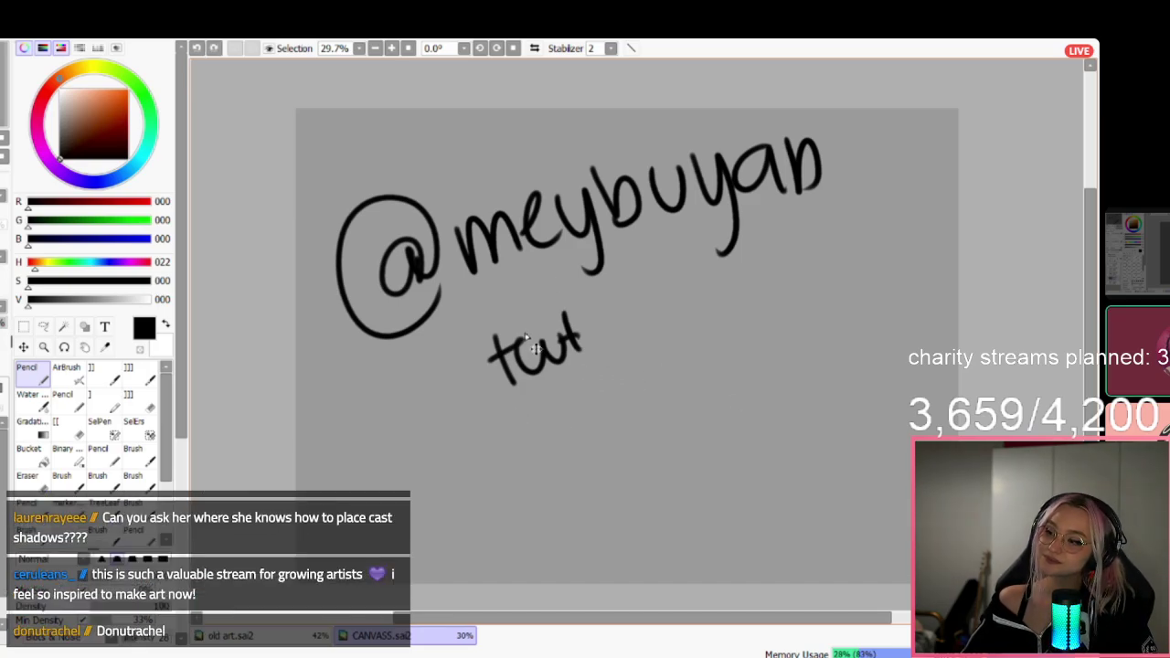
key("ctrl+z")
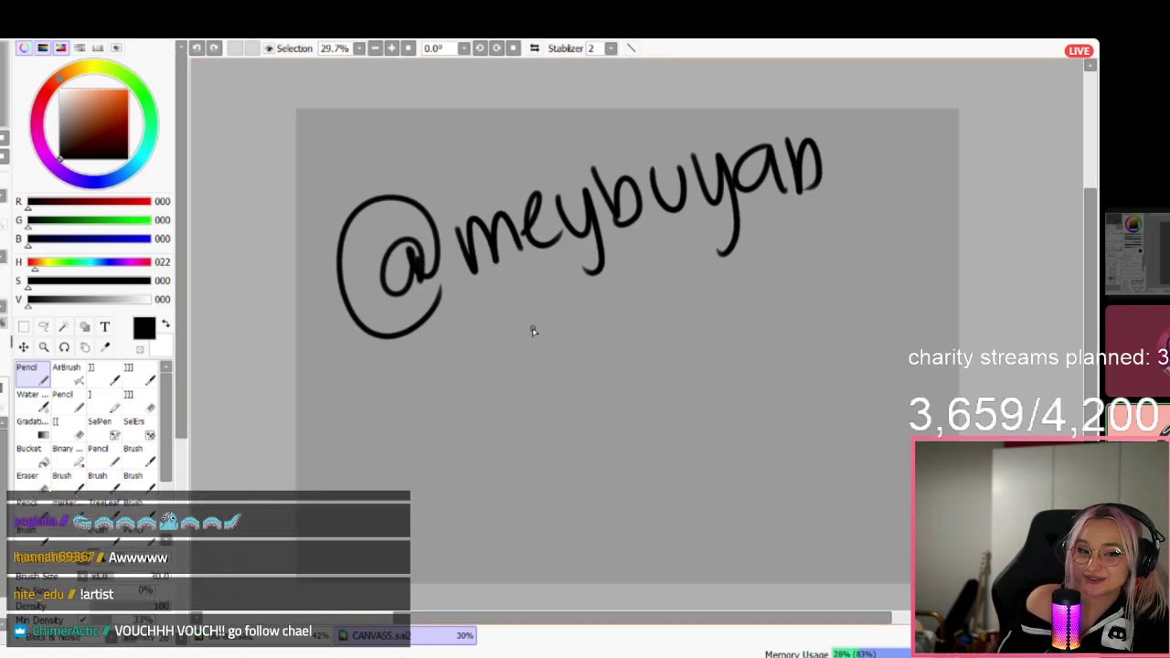
Handwrite the artist's name in large black letters beneath the social media handle on the canvas.
mouse_move(362, 412)
left_mouse_down()
mouse_move(435, 342)
mouse_move(448, 498)
left_mouse_up()
left_click_drag(448, 358, 528, 437)
mouse_move(546, 340)
left_mouse_down()
mouse_move(621, 397)
mouse_move(731, 343)
left_mouse_up()
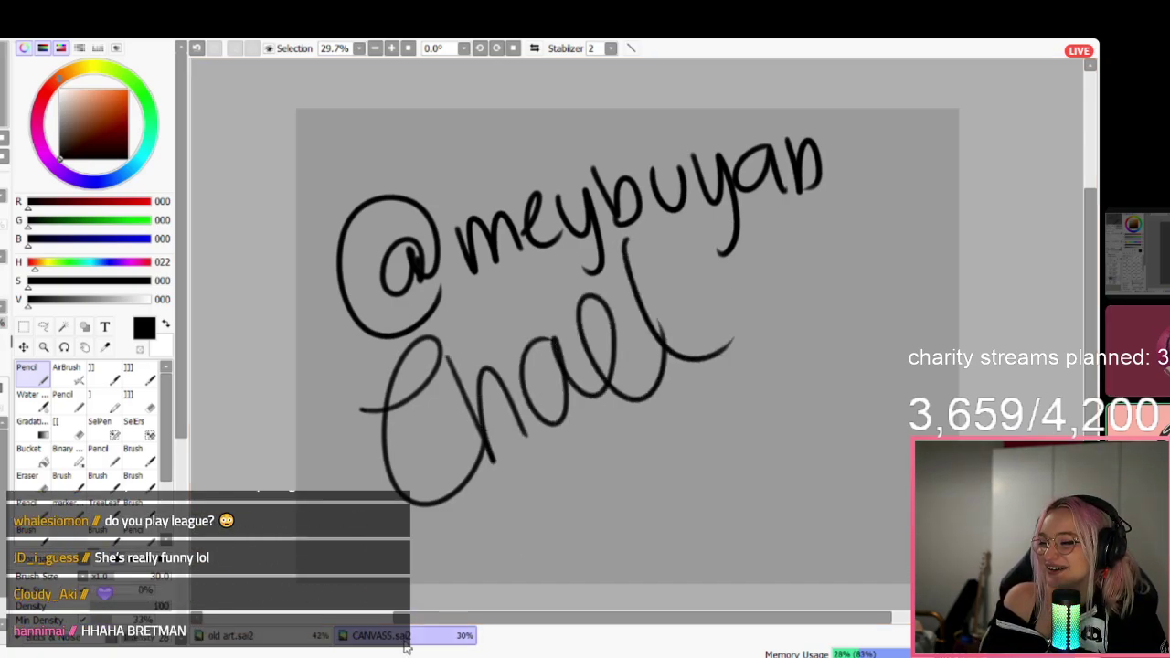
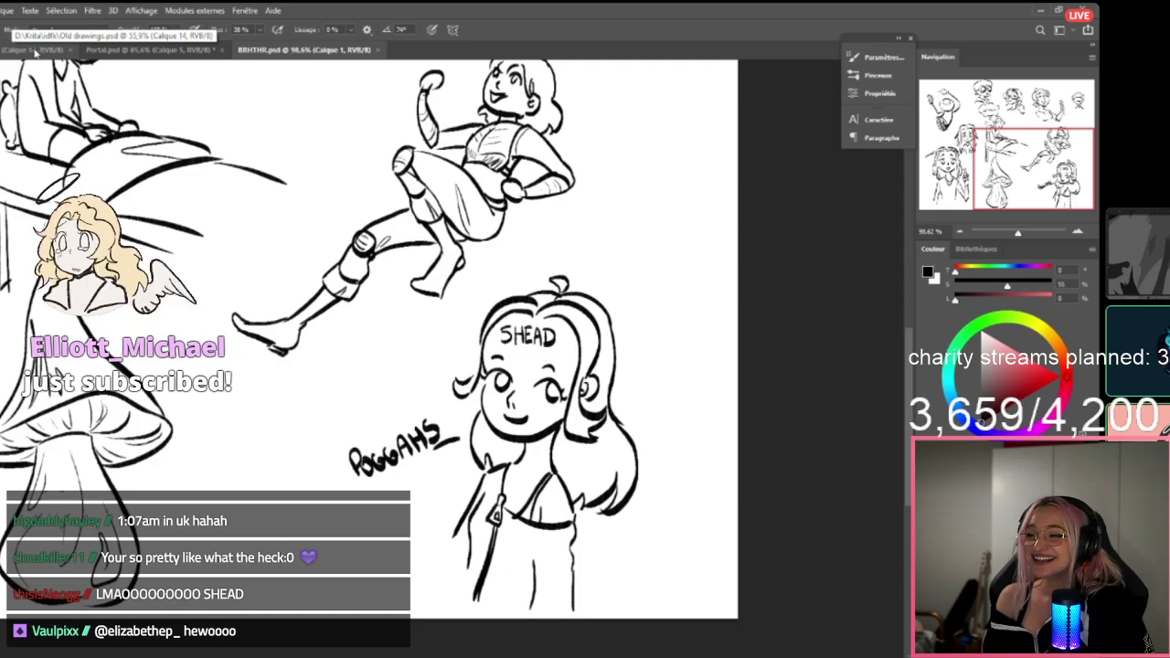
Bring up Old drawings.psd and examine the 2015 dress sketch and the 2016 drawing of the butterfly-winged girl up close.
left_click(34, 50)
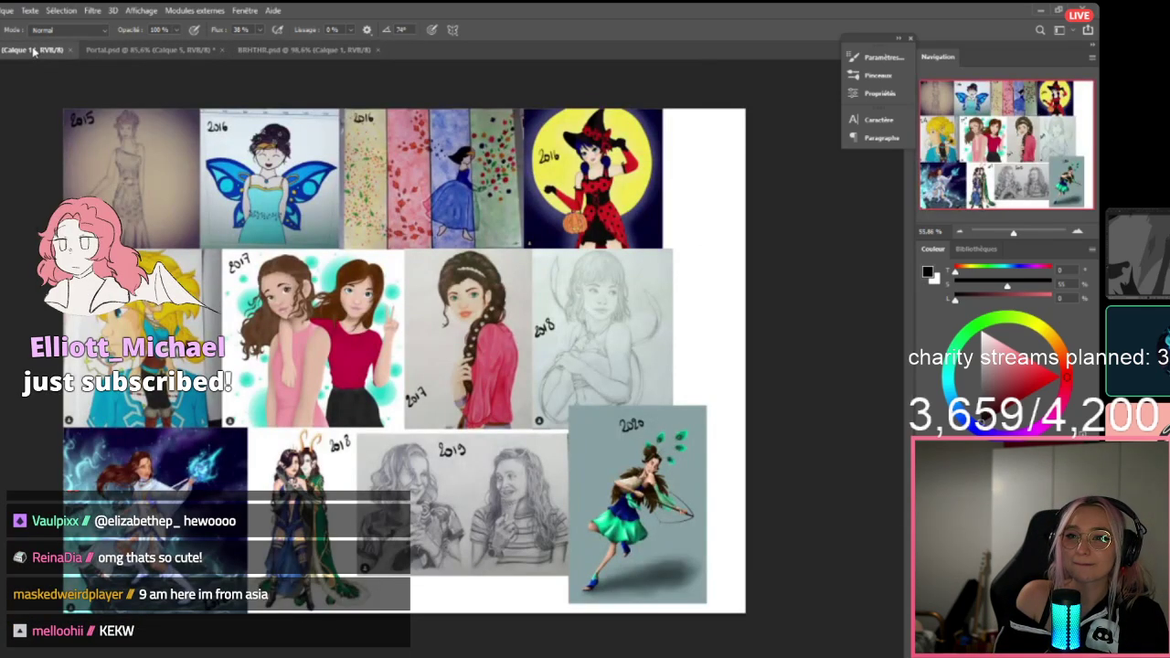
left_click_drag(63, 125, 112, 134)
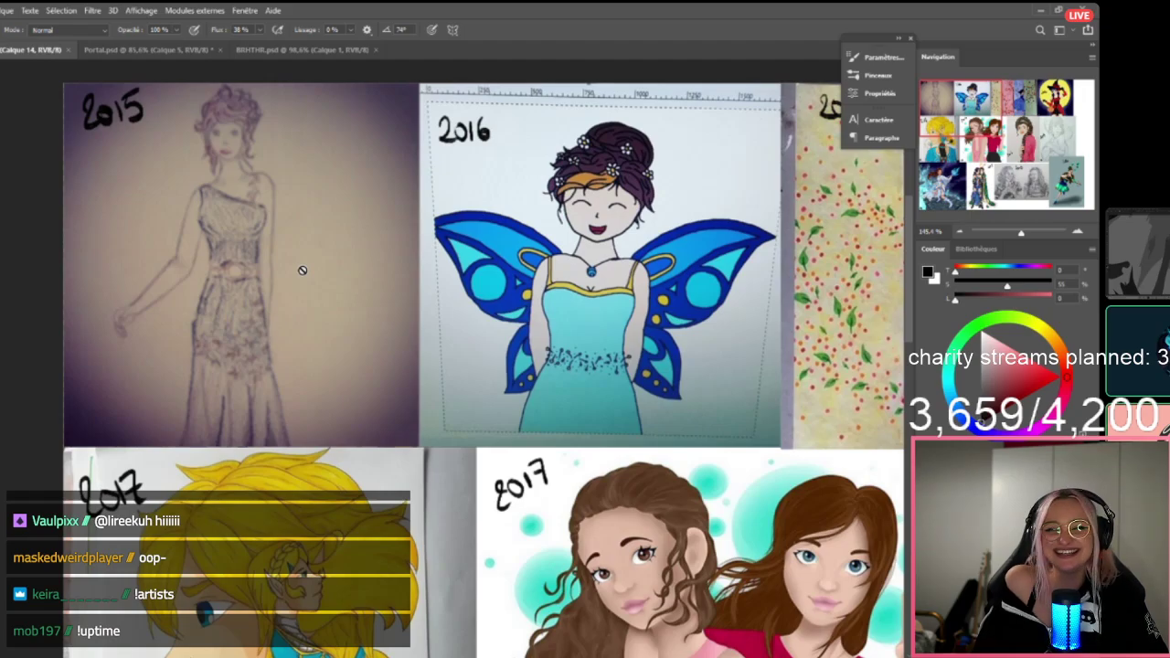
left_click_drag(213, 128, 291, 238)
scroll(292, 265, "down", 3)
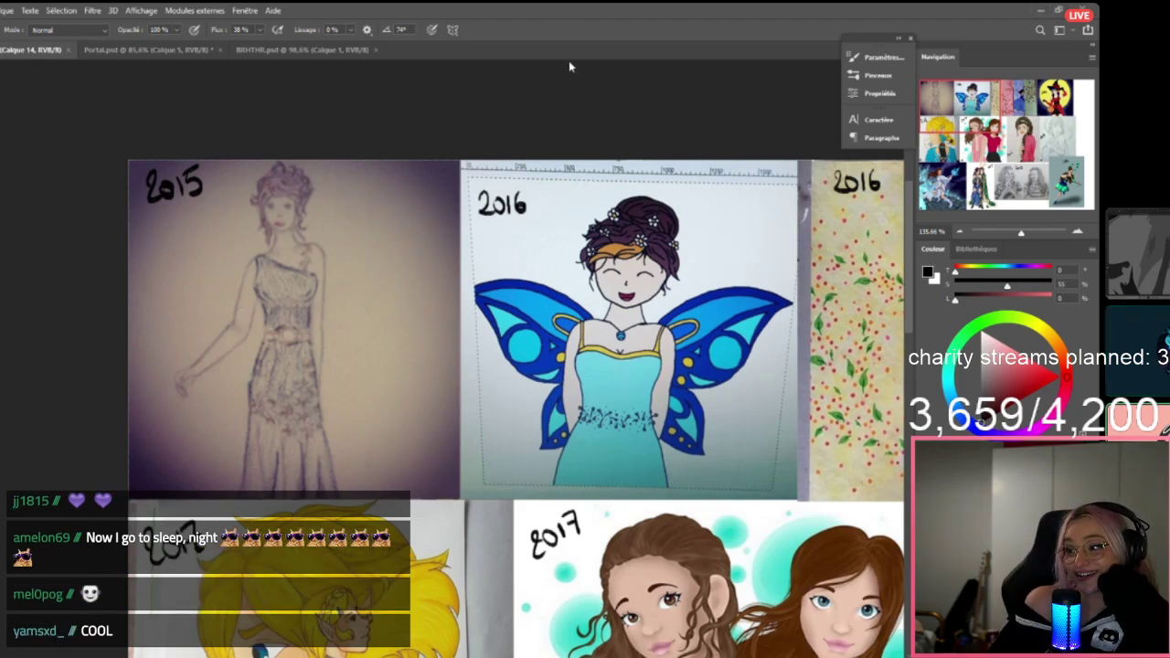
left_click_drag(673, 344, 583, 370)
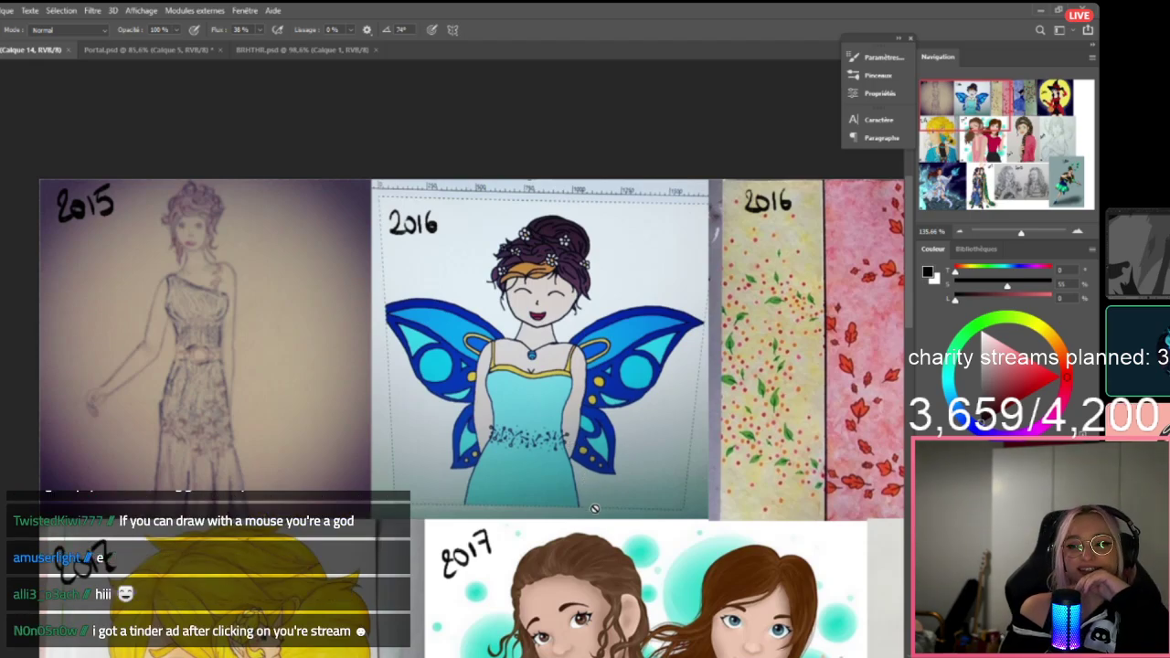
left_click_drag(684, 419, 652, 425)
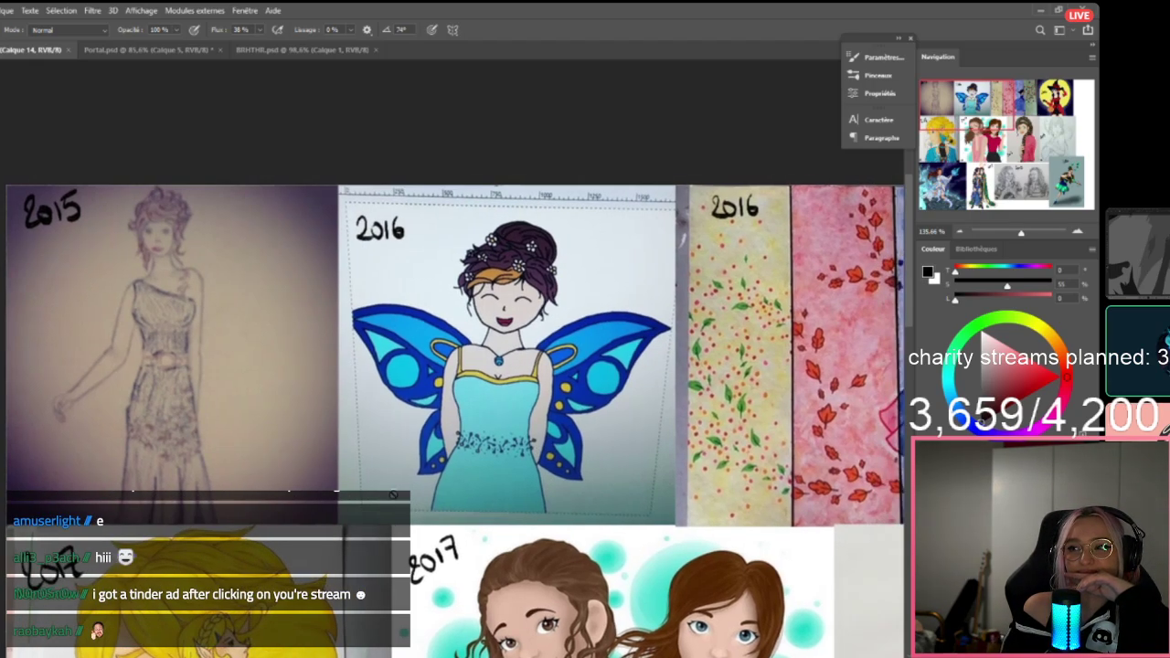
left_click_drag(502, 380, 399, 347)
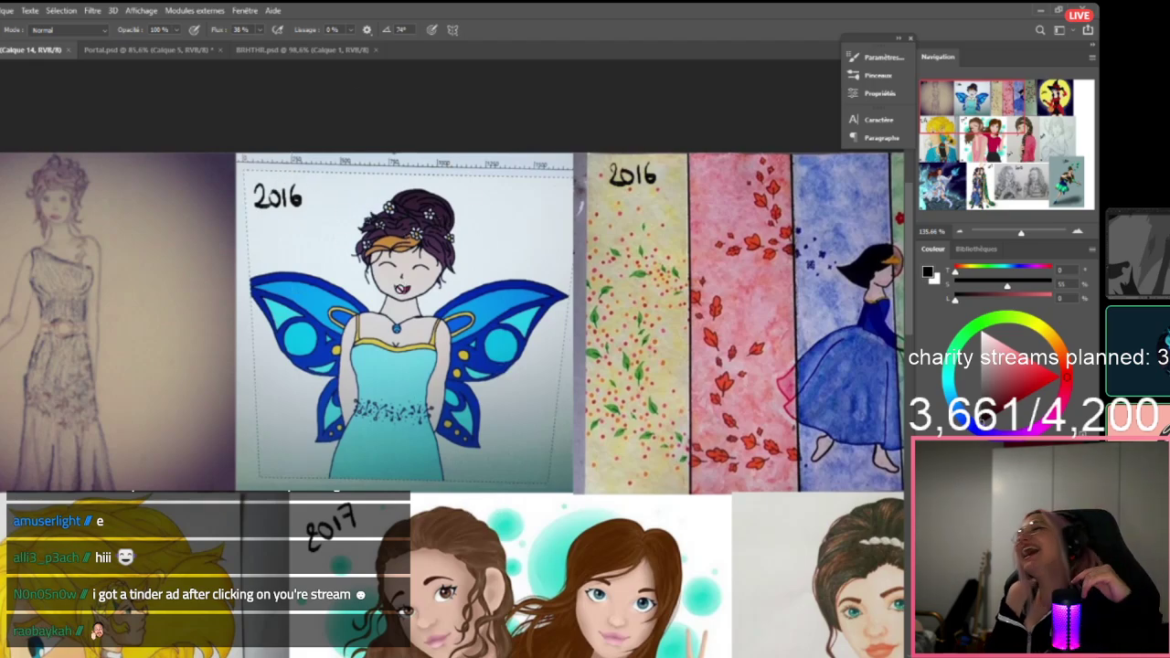
left_click_drag(500, 326, 468, 328)
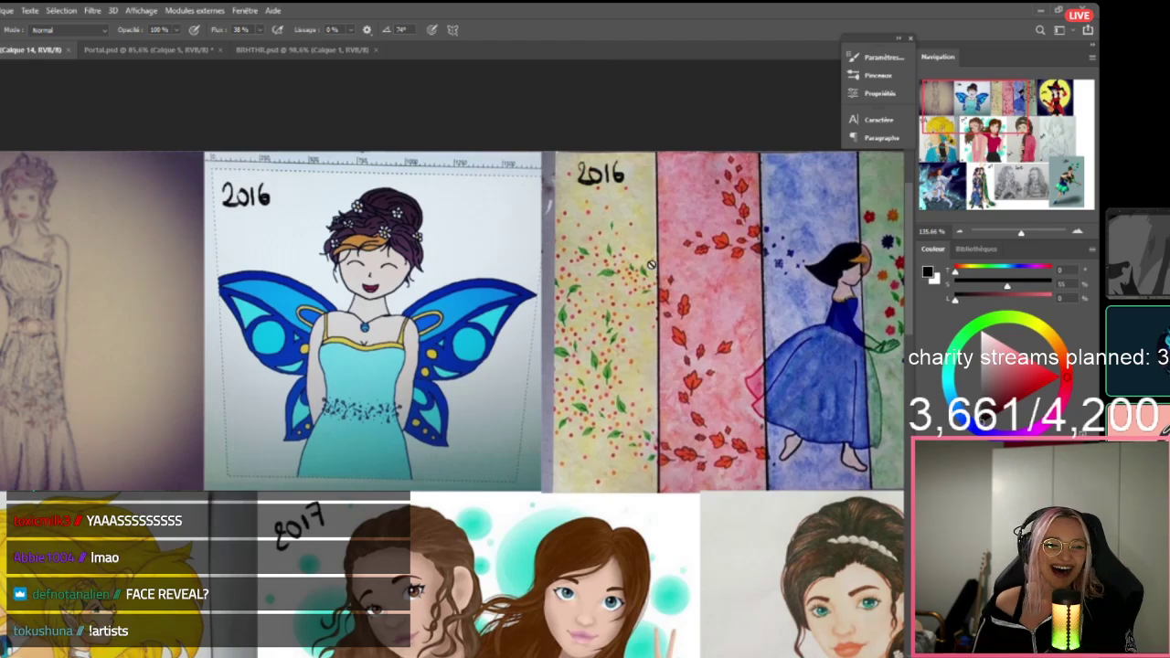
Examine the 2016 four-panel seasons painting and the 2016 witch illustration beside it.
mouse_move(663, 404)
left_mouse_down()
mouse_move(449, 451)
mouse_move(323, 454)
mouse_move(267, 433)
mouse_move(329, 435)
left_mouse_up()
scroll(266, 433, "right", 1)
scroll(323, 435, "right", 1)
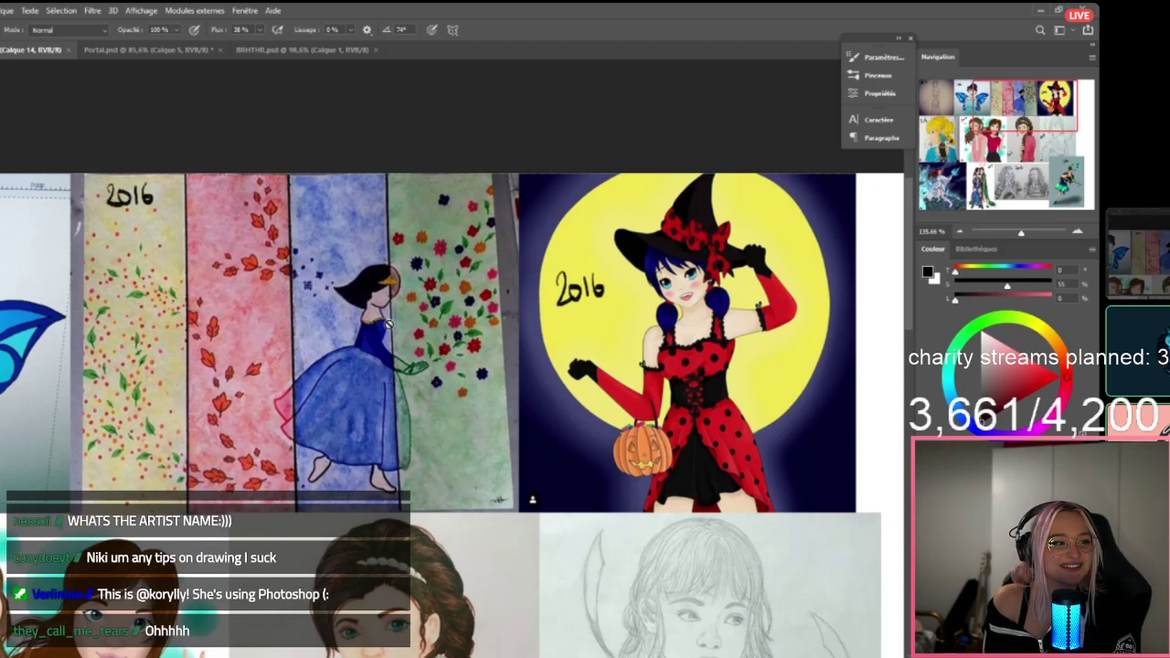
scroll(388, 329, "down", 1)
scroll(389, 329, "down", 1)
scroll(389, 329, "up", 2)
left_click_drag(313, 418, 457, 4)
scroll(281, 421, "up", 10)
scroll(281, 420, "right", 3)
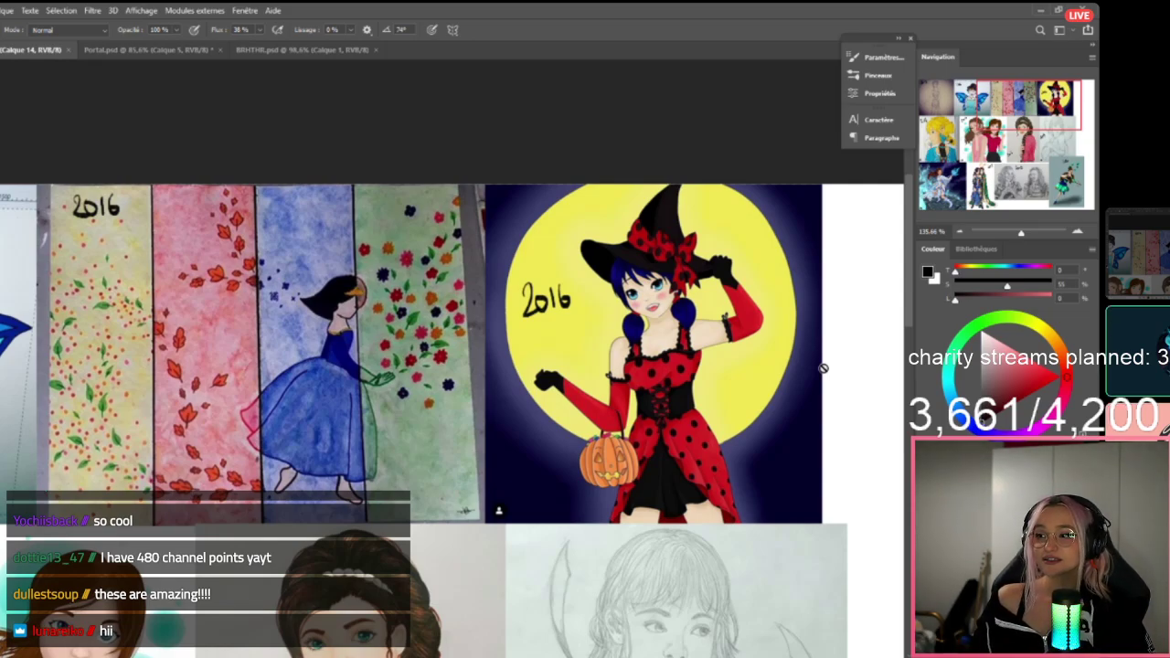
Examine the row of 2017 artwork, from the blond-haired profile and the two girls to the braided woman in pink.
left_click_drag(474, 530, 830, 408)
left_click_drag(78, 512, 448, 334)
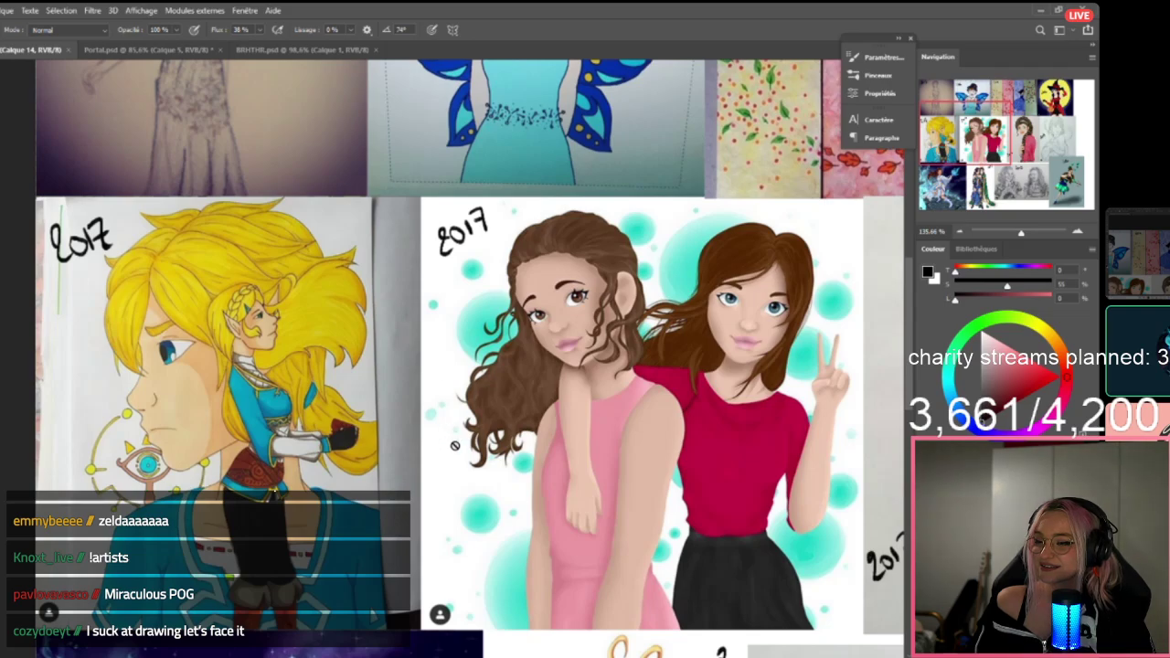
left_click_drag(575, 425, 403, 409)
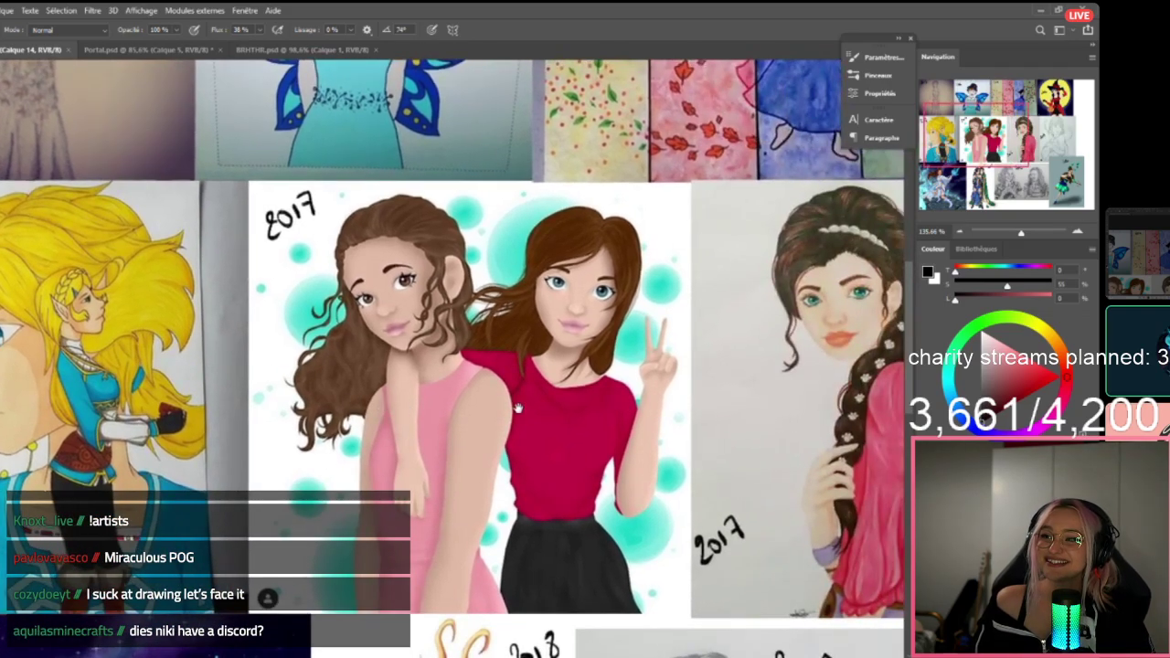
left_click_drag(517, 408, 427, 409)
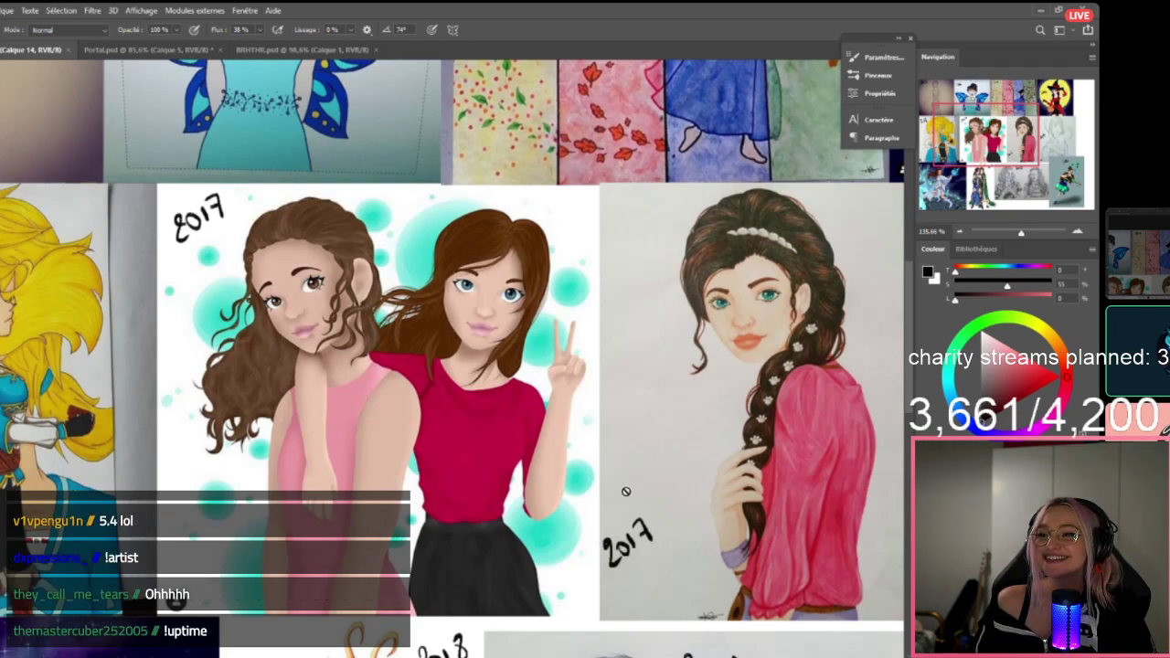
left_click_drag(626, 491, 572, 497)
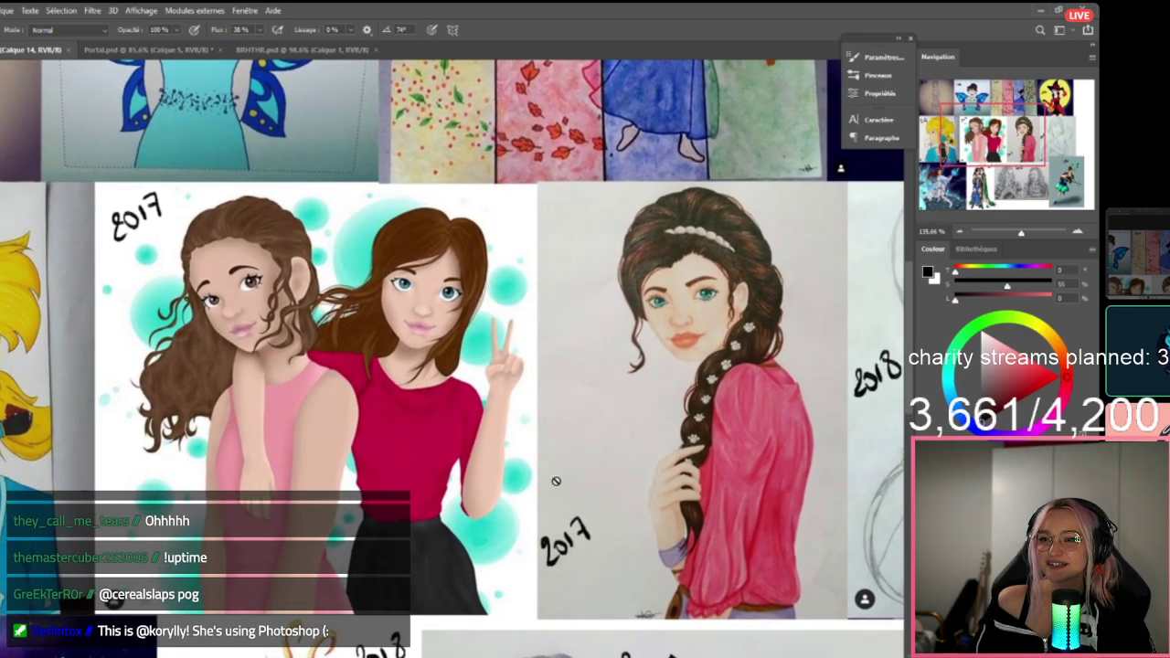
left_click_drag(312, 281, 322, 282)
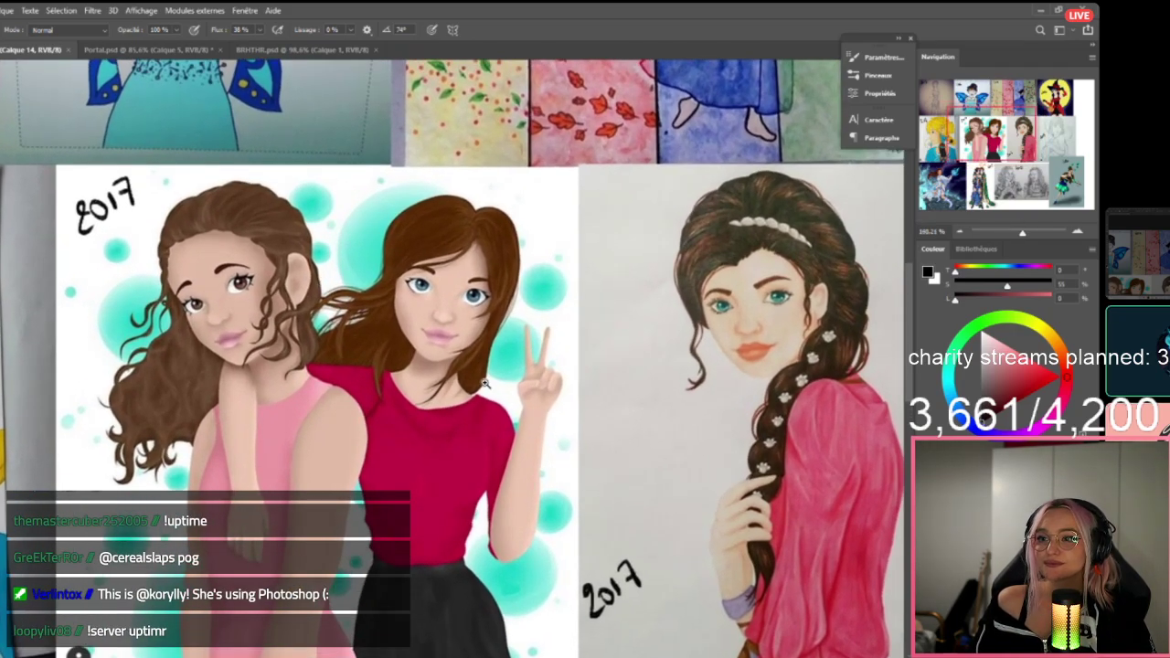
left_click_drag(480, 382, 563, 403)
left_click_drag(655, 408, 570, 400)
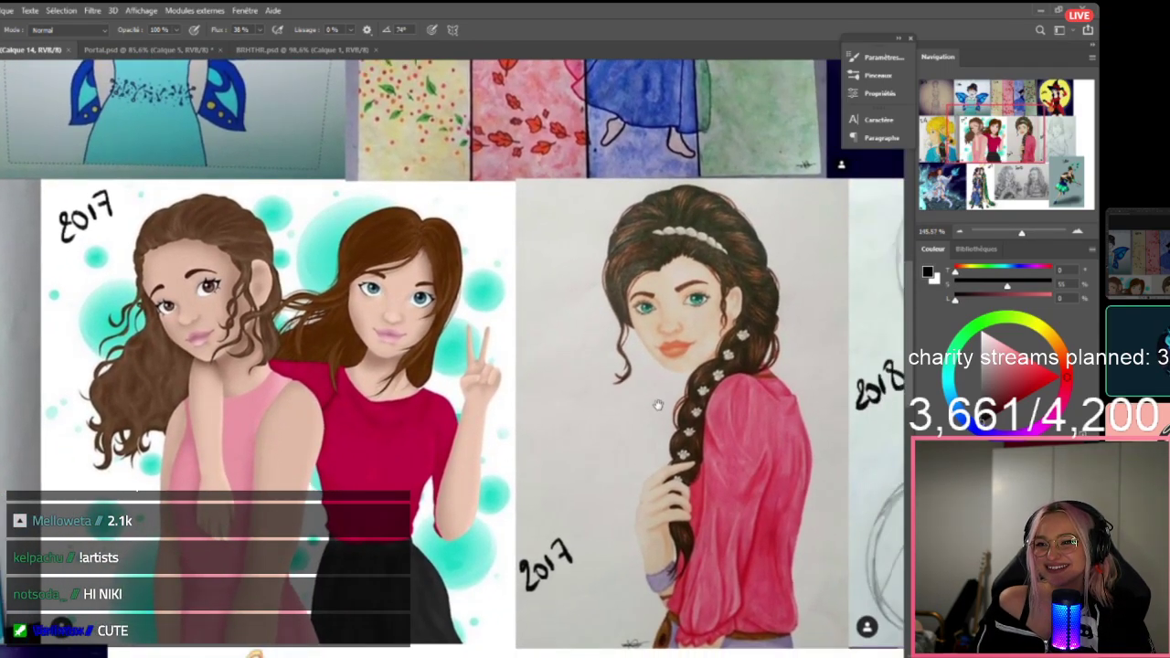
left_click_drag(656, 405, 637, 405)
scroll(484, 389, "up", 1)
scroll(484, 389, "down", 2)
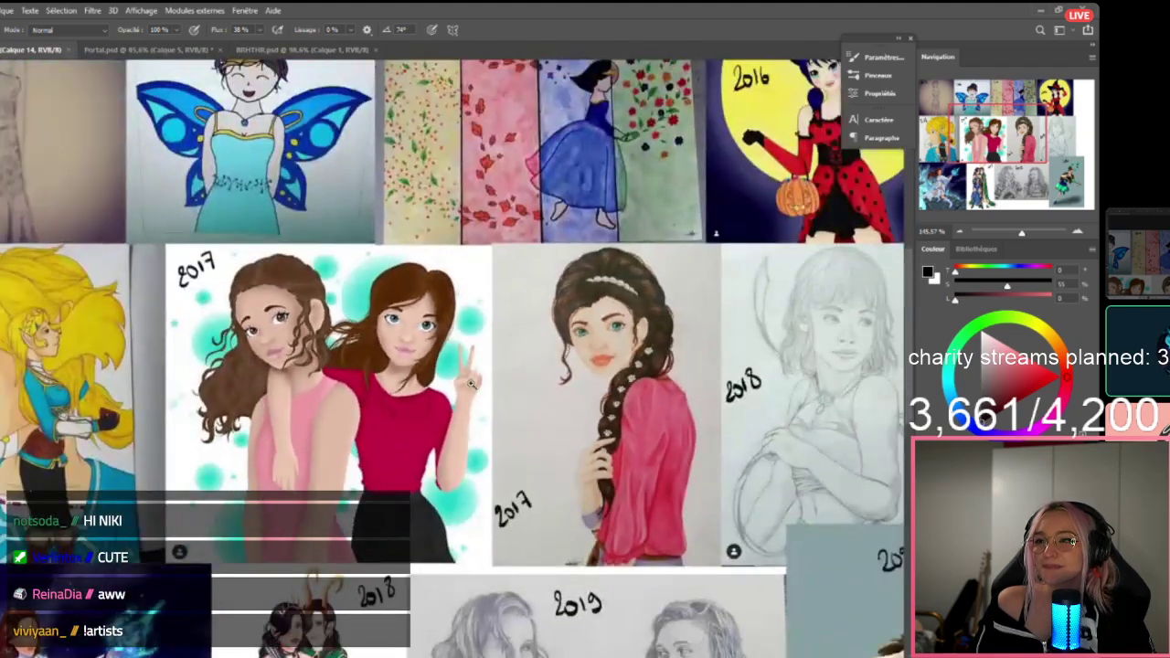
Examine the 2018 pencil sketch of the seated girl at several magnifications.
left_click_drag(762, 418, 471, 416)
scroll(605, 430, "up", 3)
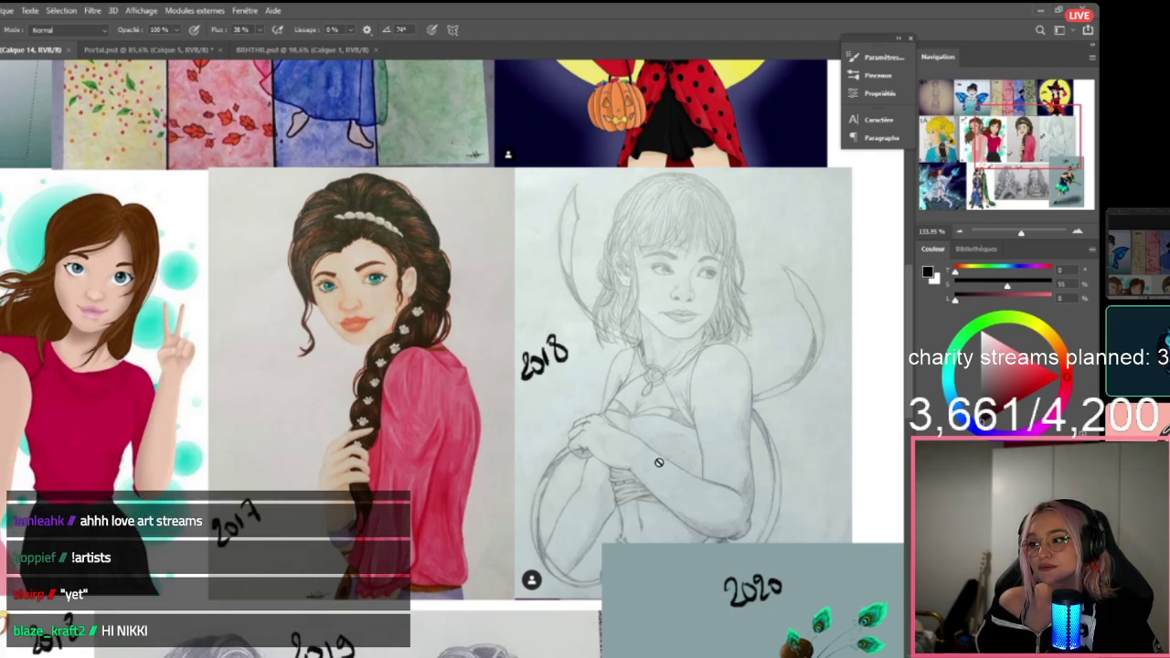
left_click_drag(712, 464, 728, 463)
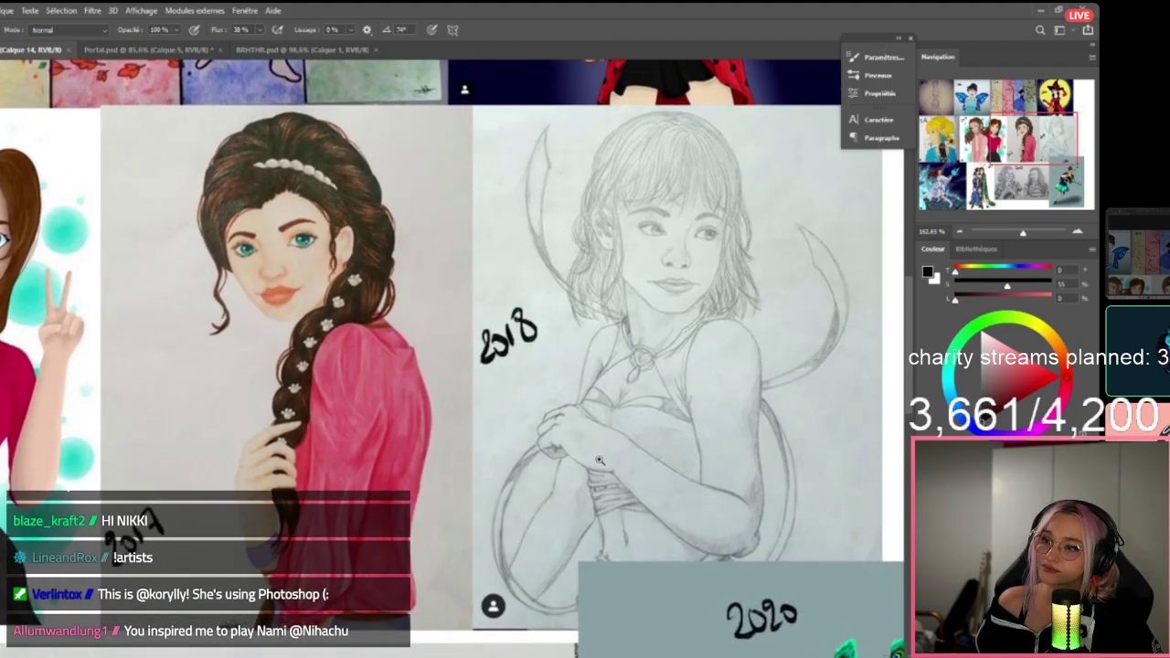
left_click_drag(650, 502, 629, 503)
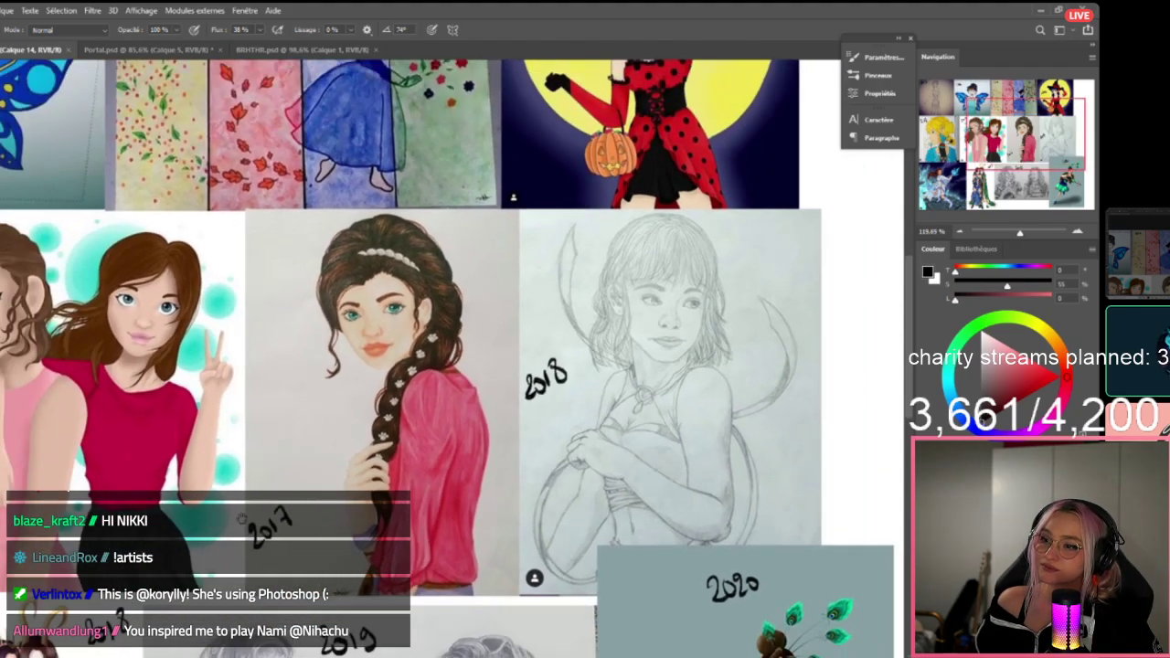
left_click_drag(221, 482, 239, 506)
left_click_drag(702, 471, 548, 415)
scroll(597, 445, "up", 3)
scroll(613, 434, "up", 3)
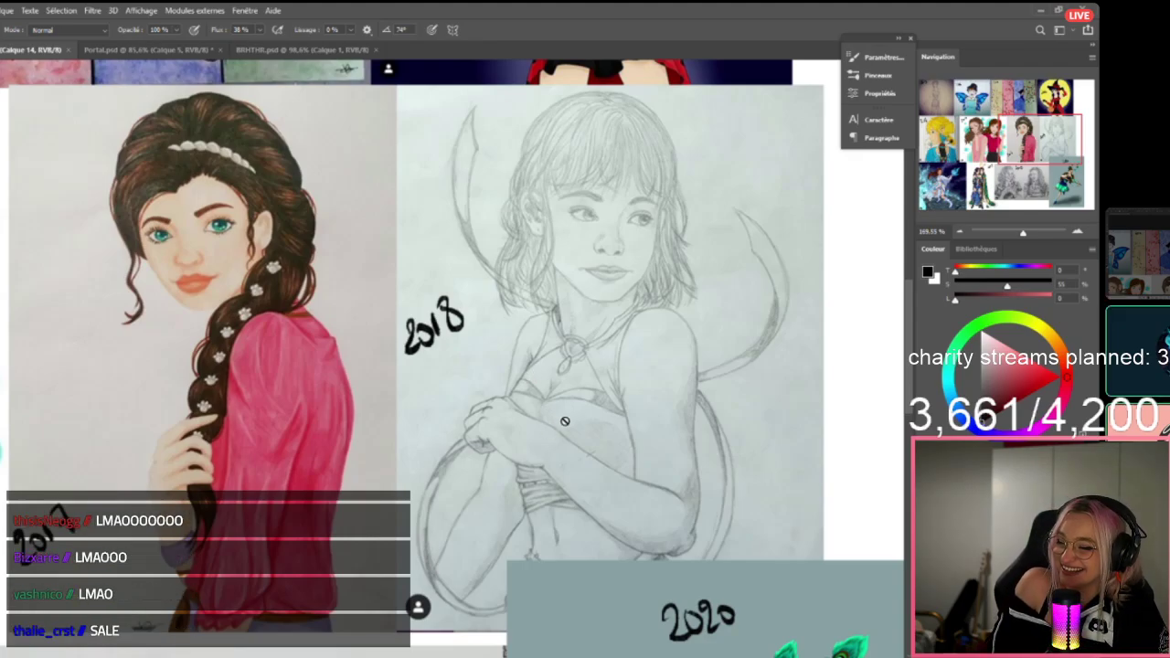
left_click_drag(565, 423, 487, 446)
Examine the two 2018 colour illustrations, the blue-flame sorceress and the couple in blue and green costumes.
left_click_drag(398, 466, 900, 109)
left_click_drag(183, 503, 494, 464)
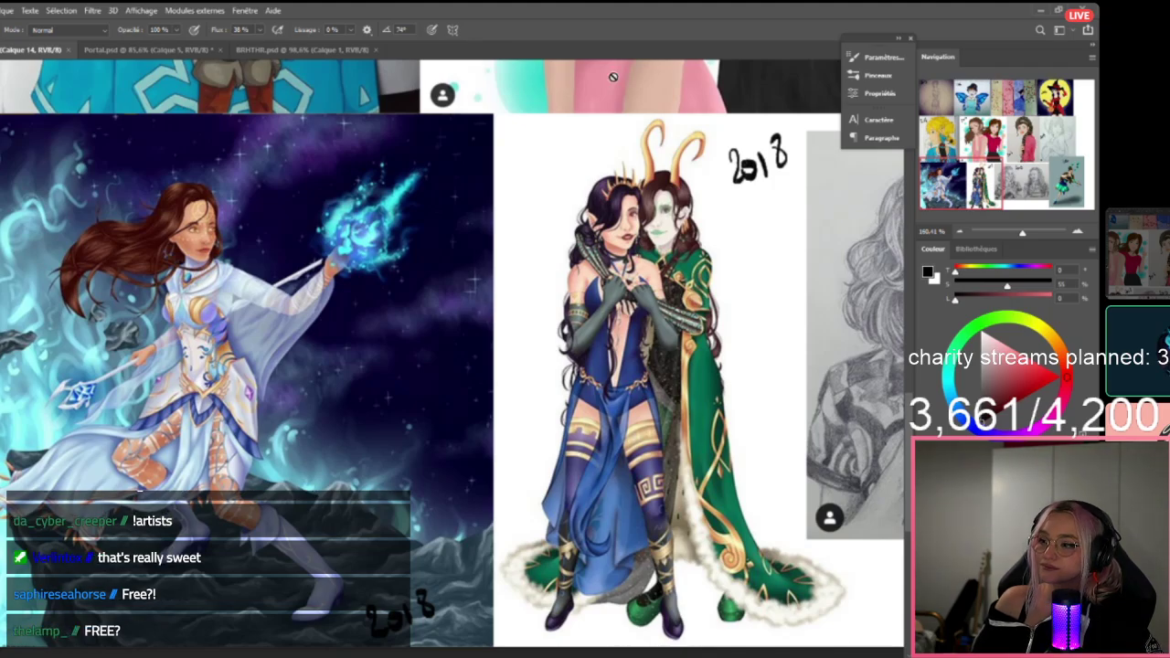
left_click_drag(745, 332, 522, 319)
Examine the 2019 pencil drawing of the two girls eating ice cream at several magnifications.
left_click_drag(760, 308, 289, 337)
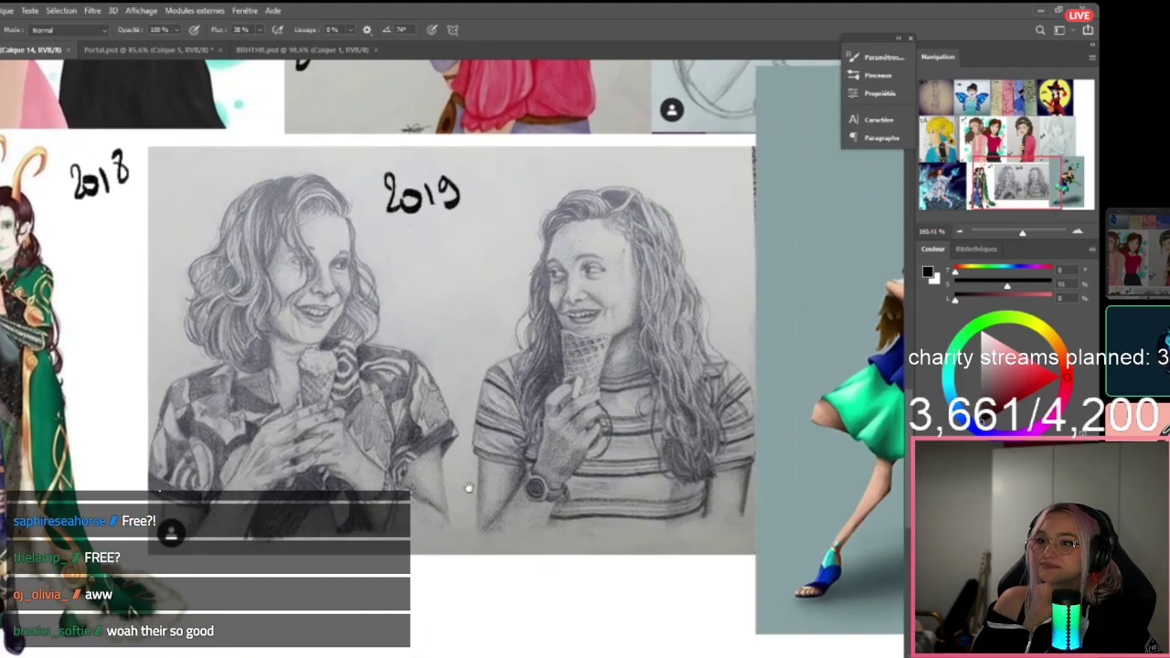
scroll(636, 472, "up", 2)
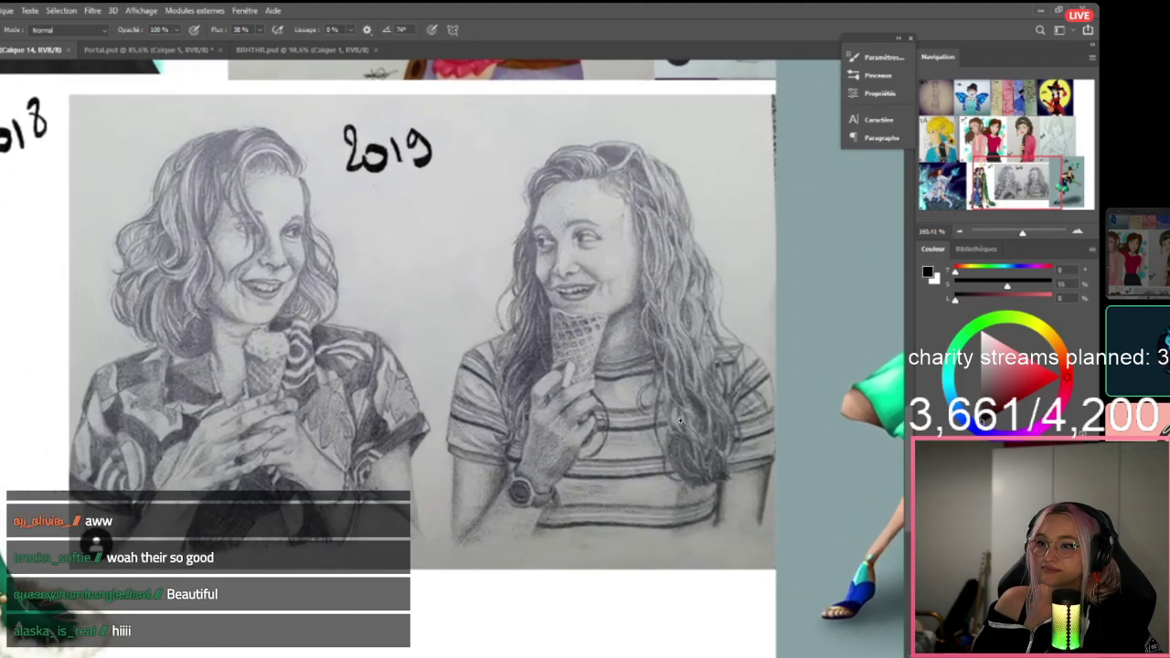
scroll(653, 430, "down", 4)
scroll(654, 413, "up", 1)
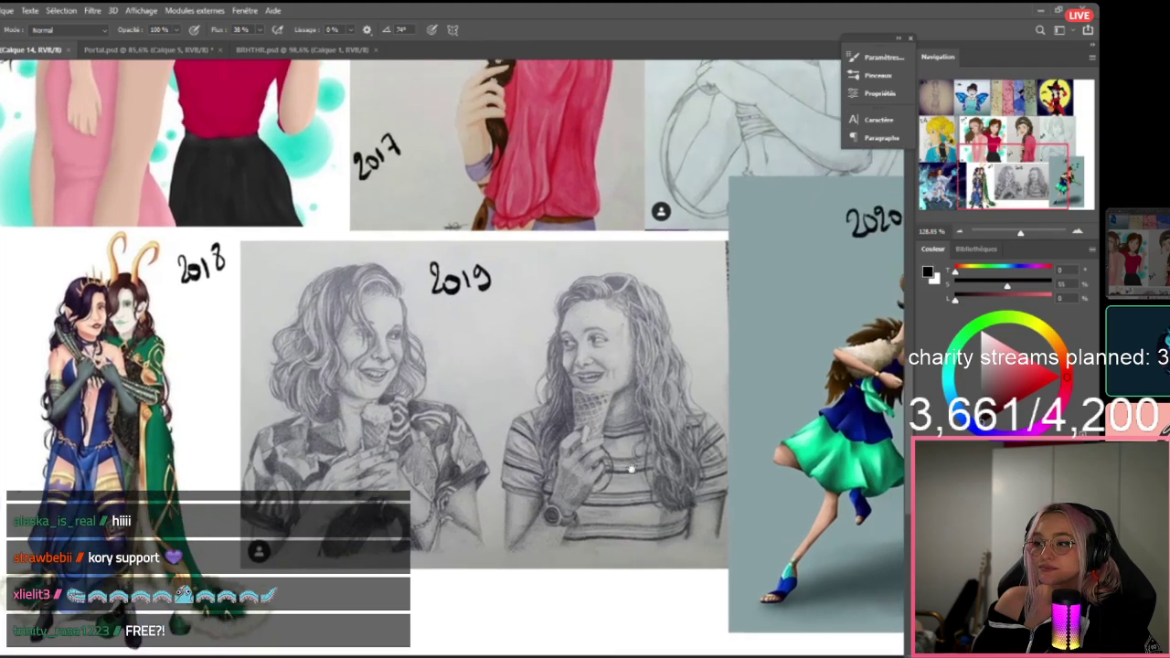
scroll(638, 443, "up", 1)
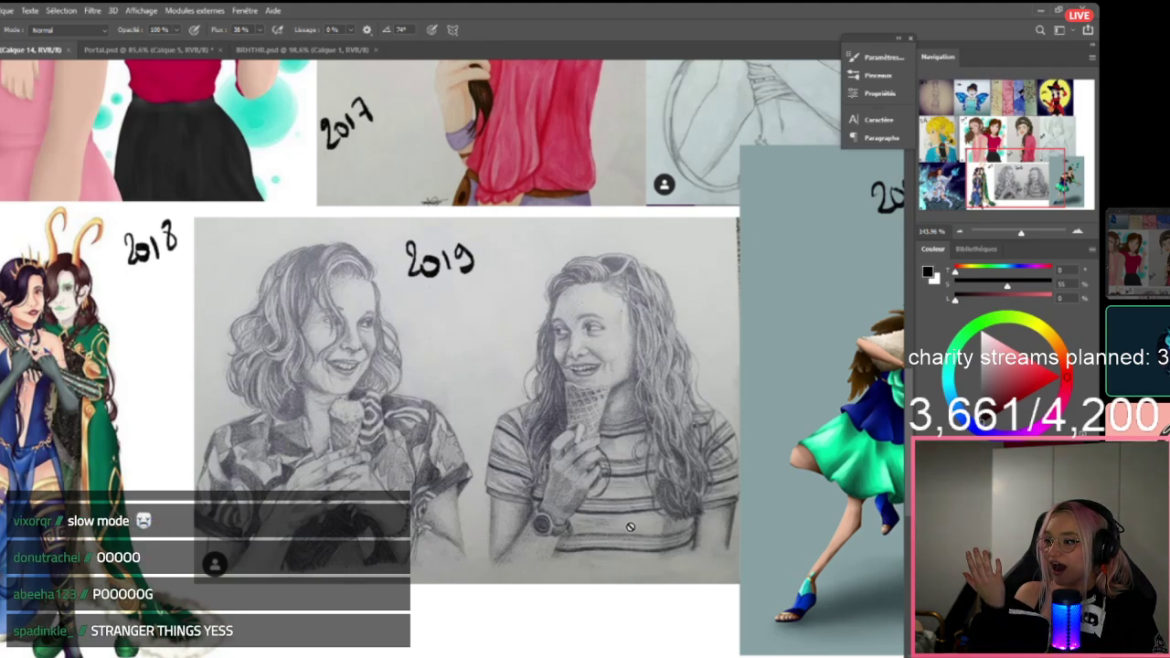
left_click_drag(762, 512, 729, 529)
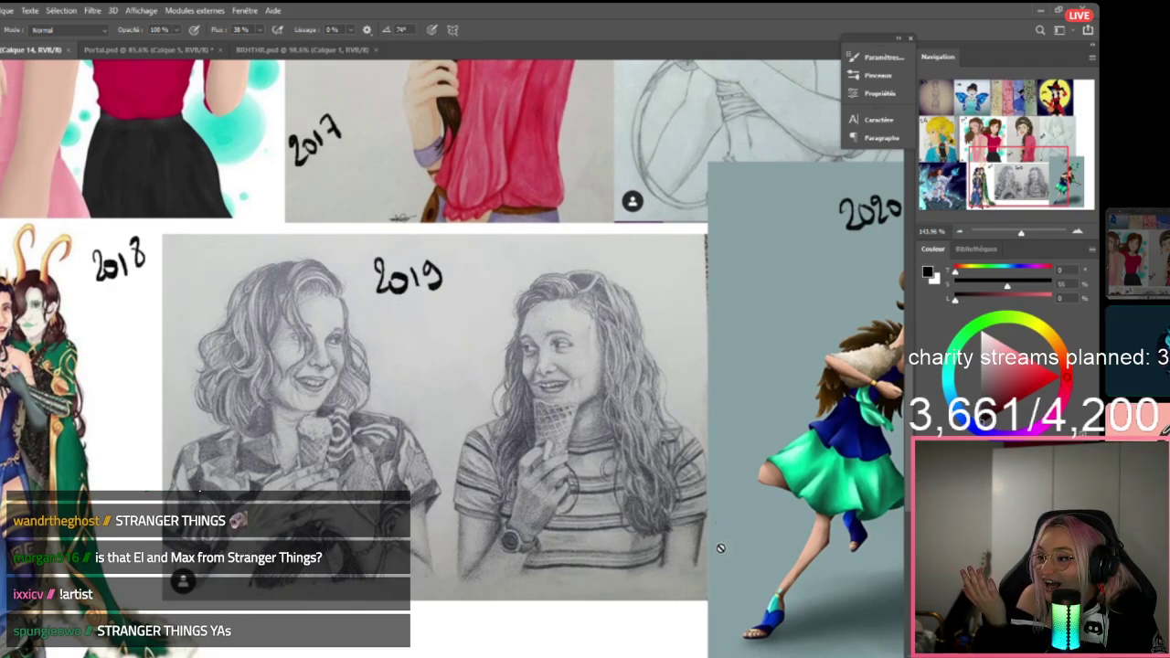
left_click_drag(615, 481, 677, 487)
scroll(675, 486, "up", 1)
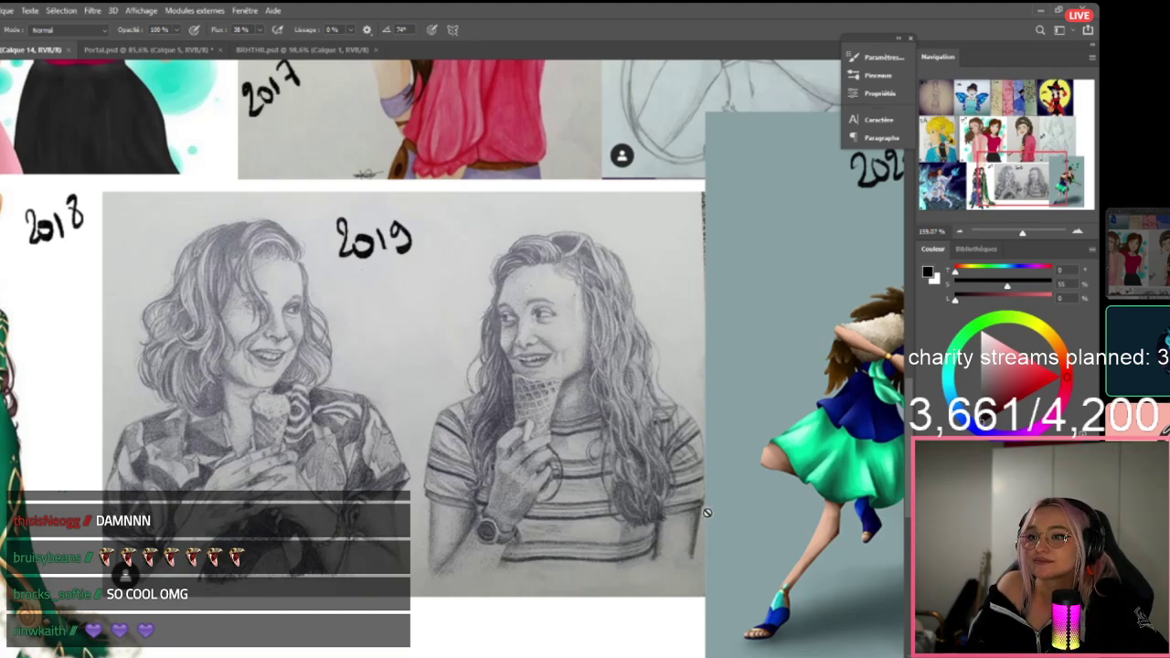
Examine the 2020 painting of the archer with peacock feathers, both up close and beside the neighbouring artwork.
left_click_drag(734, 502, 432, 493)
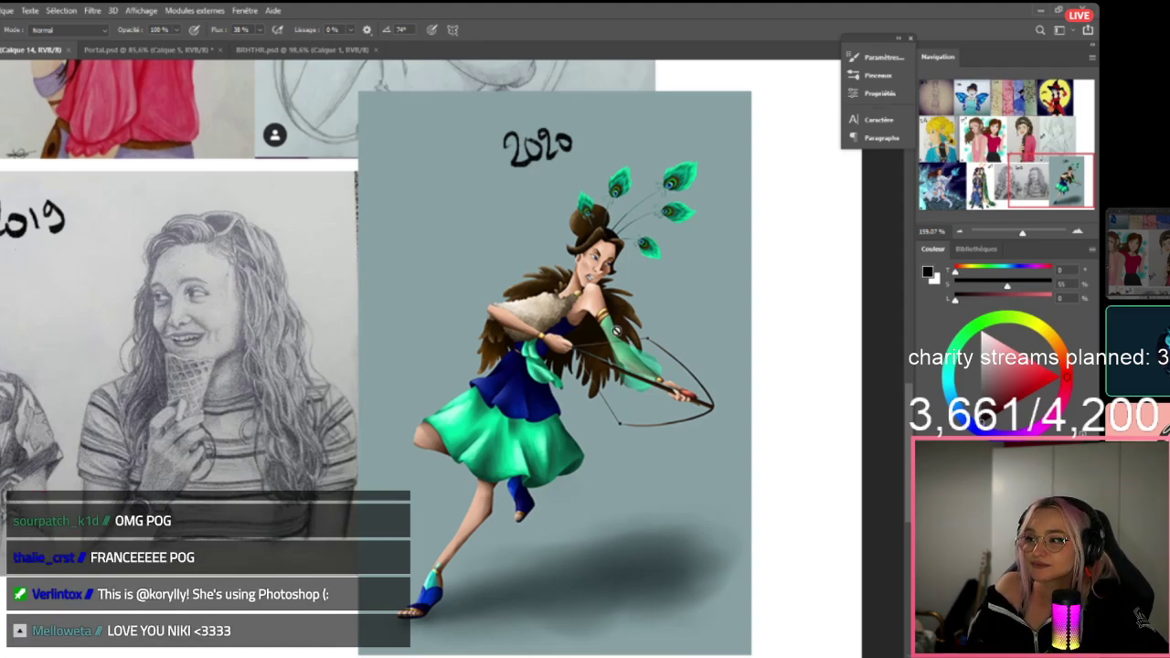
scroll(665, 459, "down", 2)
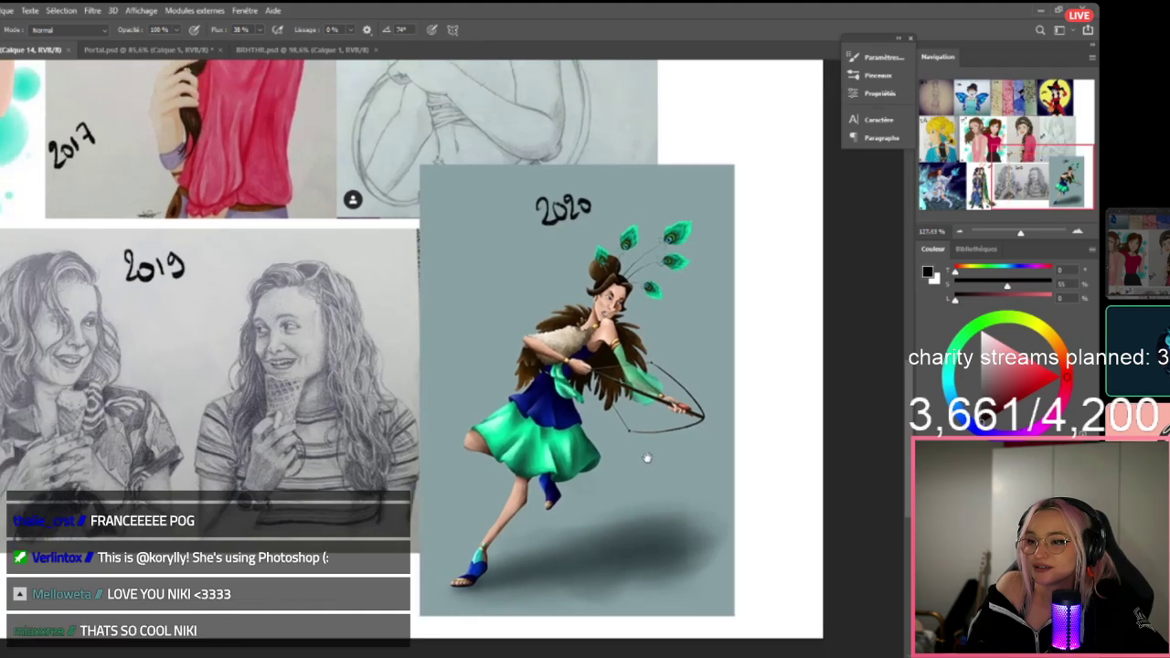
left_click_drag(647, 458, 663, 461)
scroll(731, 425, "down", 2)
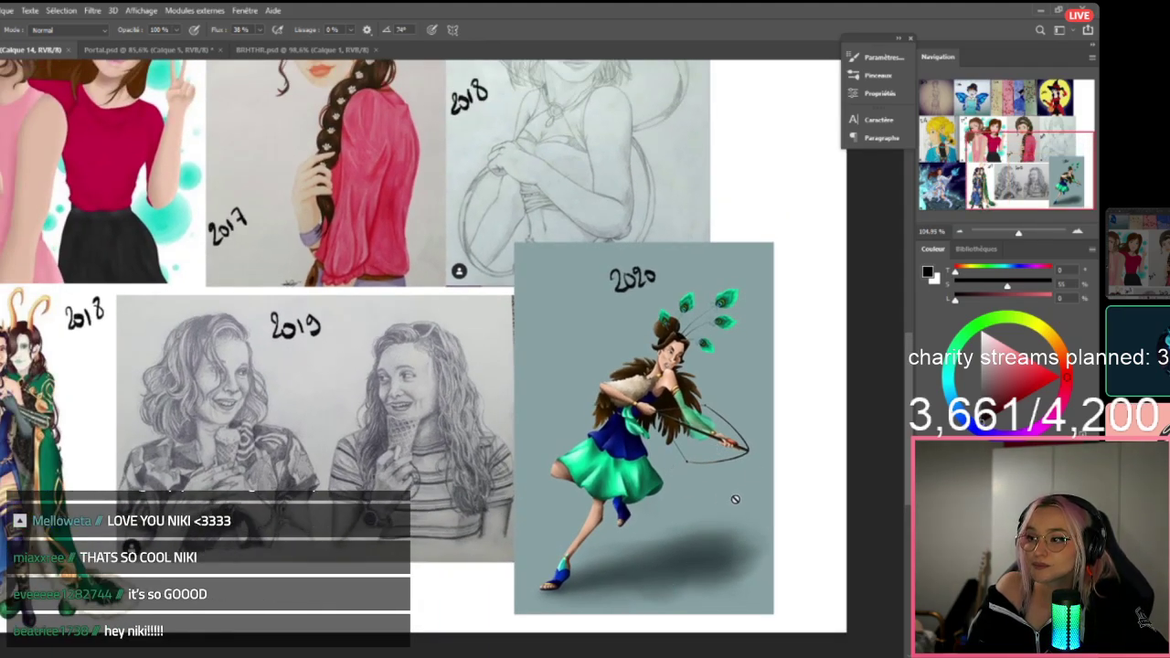
scroll(672, 490, "up", 1)
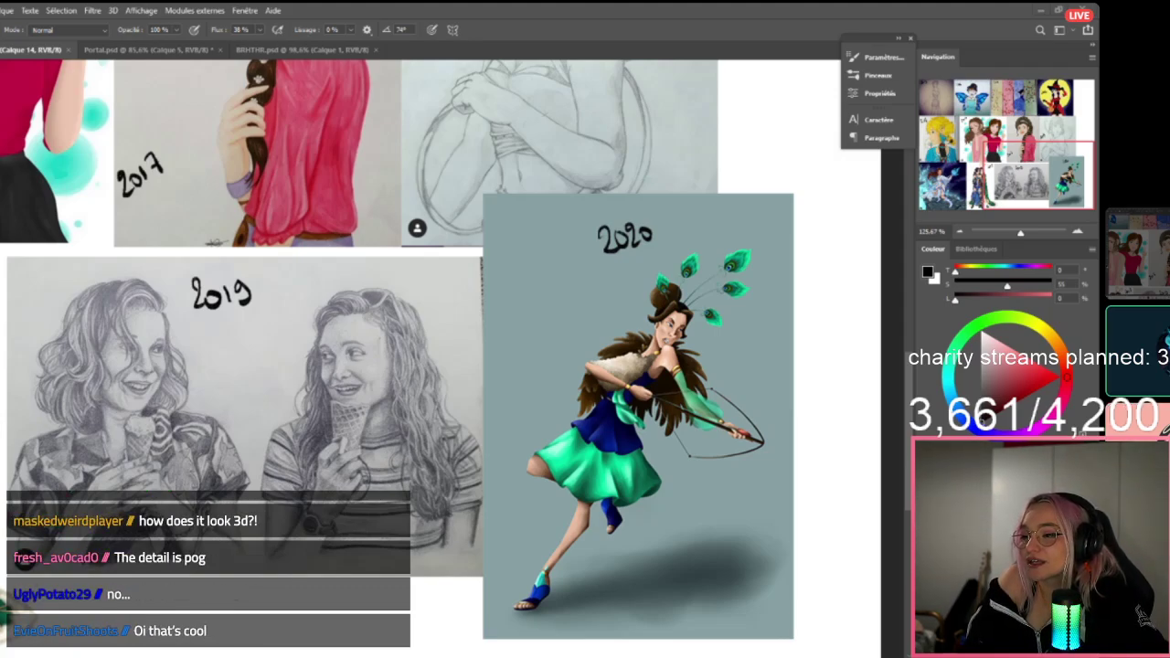
Switch to Portfolio.pdf in Adobe Reader and go back to its first page.
key("alt+Tab")
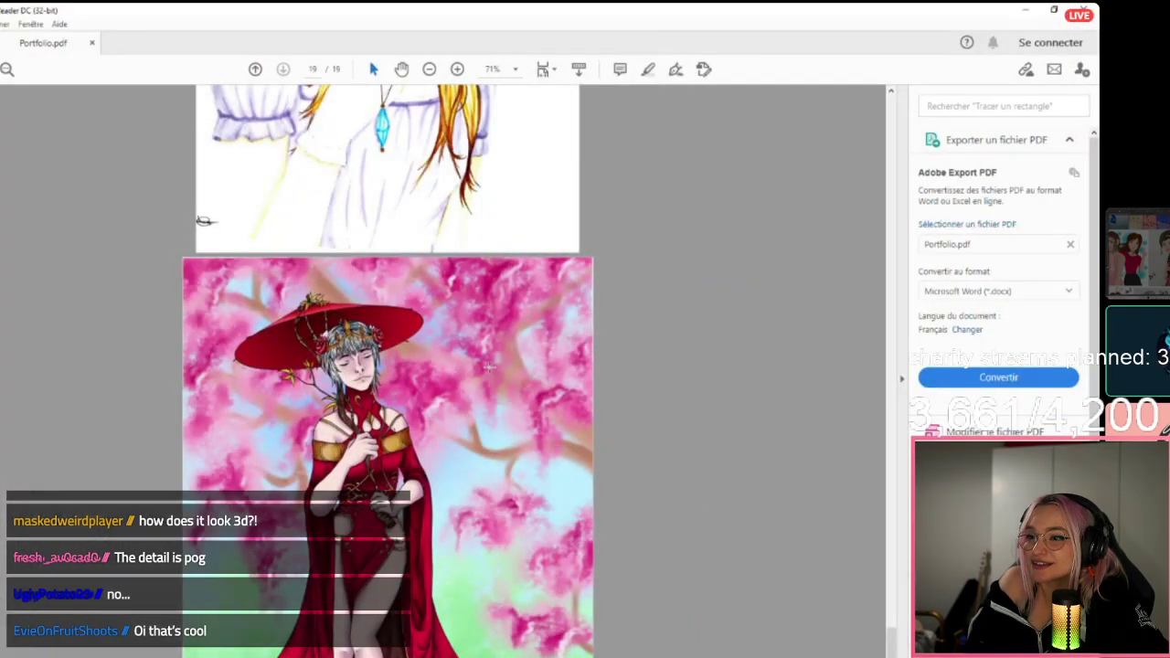
scroll(864, 514, "up", 3)
left_click_drag(898, 631, 893, 108)
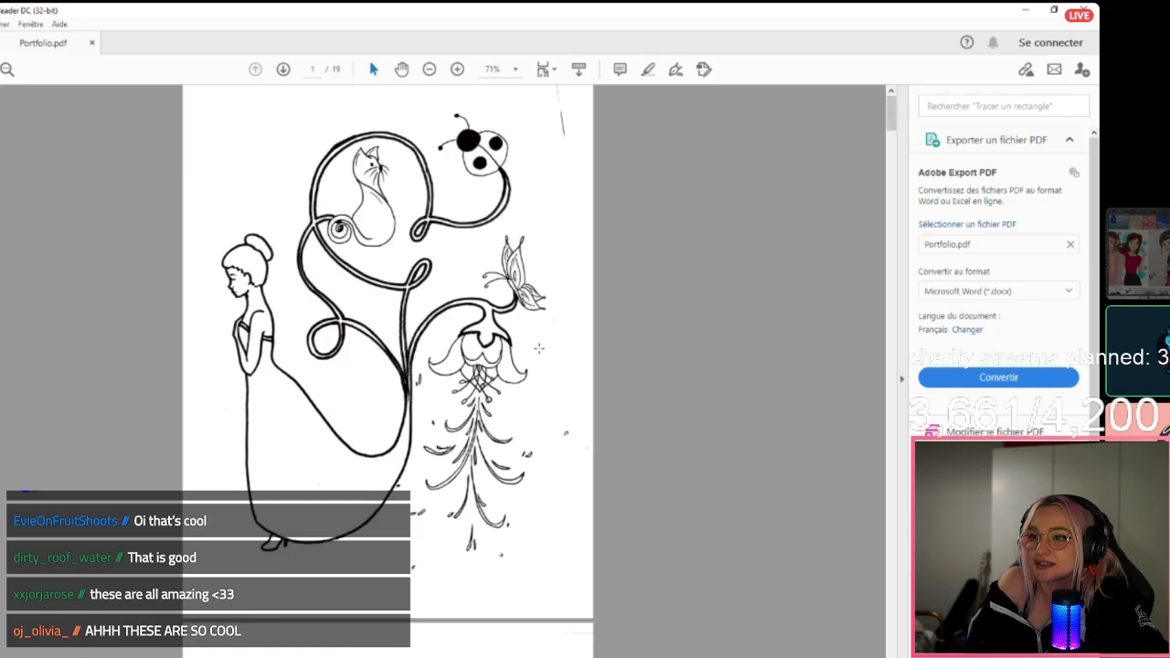
Examine portfolio pages 1 to 3: the line drawing with cat and ladybird, the elf portrait and the blue-flame elf.
scroll(538, 344, "down", 1)
scroll(538, 344, "up", 1)
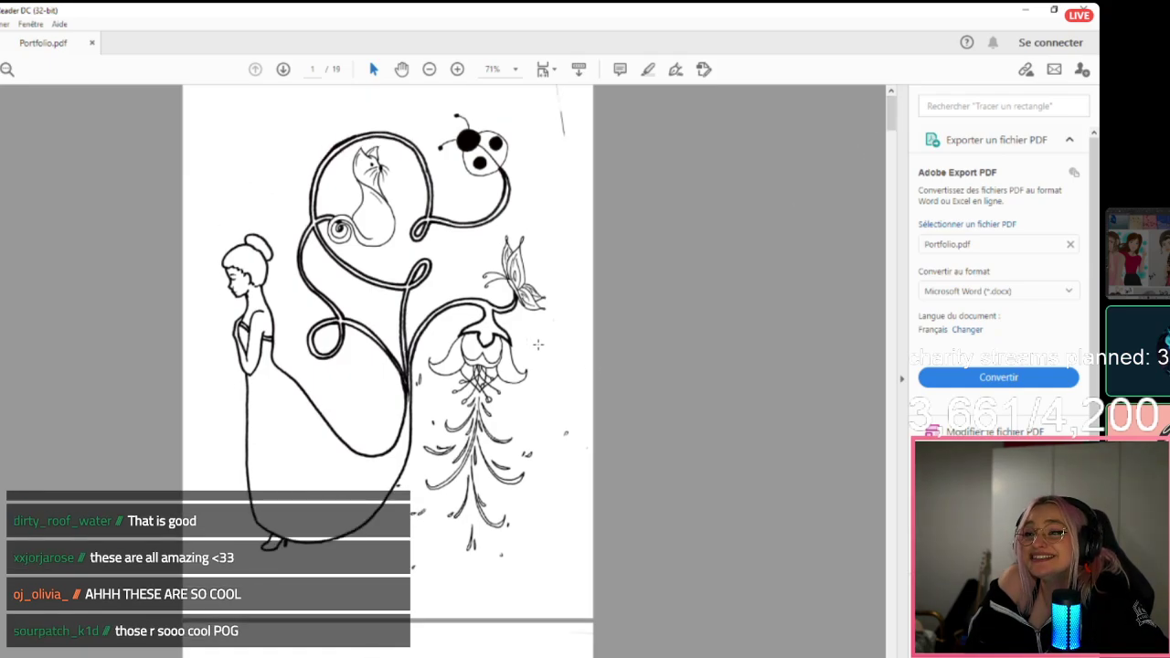
scroll(538, 344, "down", 7)
scroll(537, 344, "down", 5)
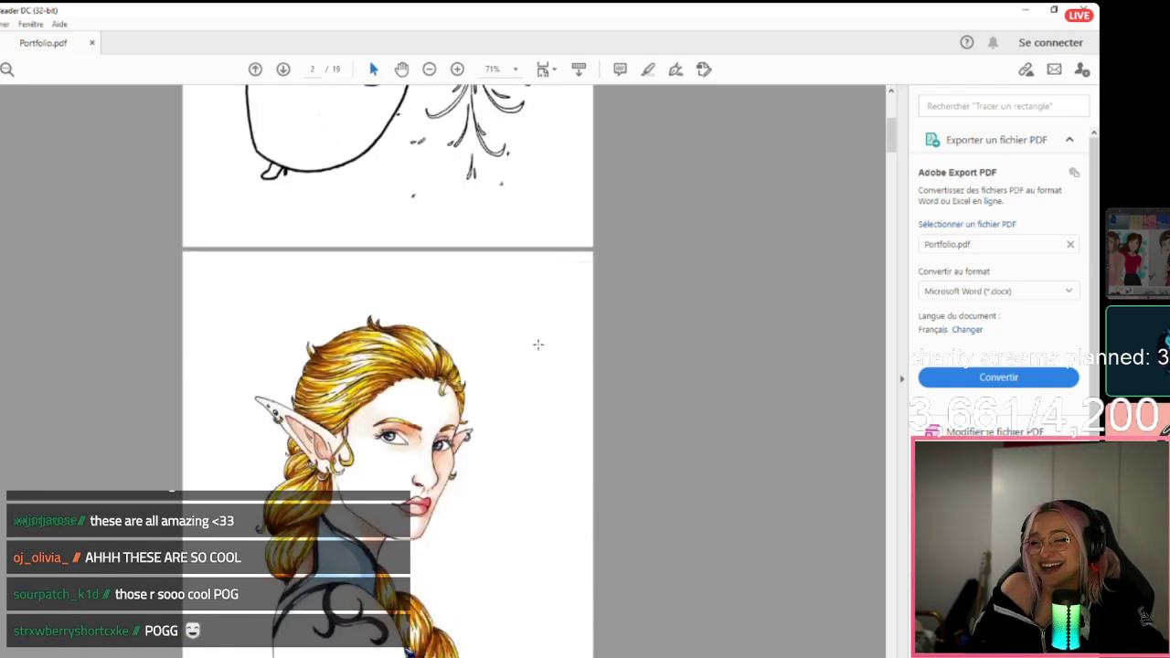
scroll(537, 344, "down", 4)
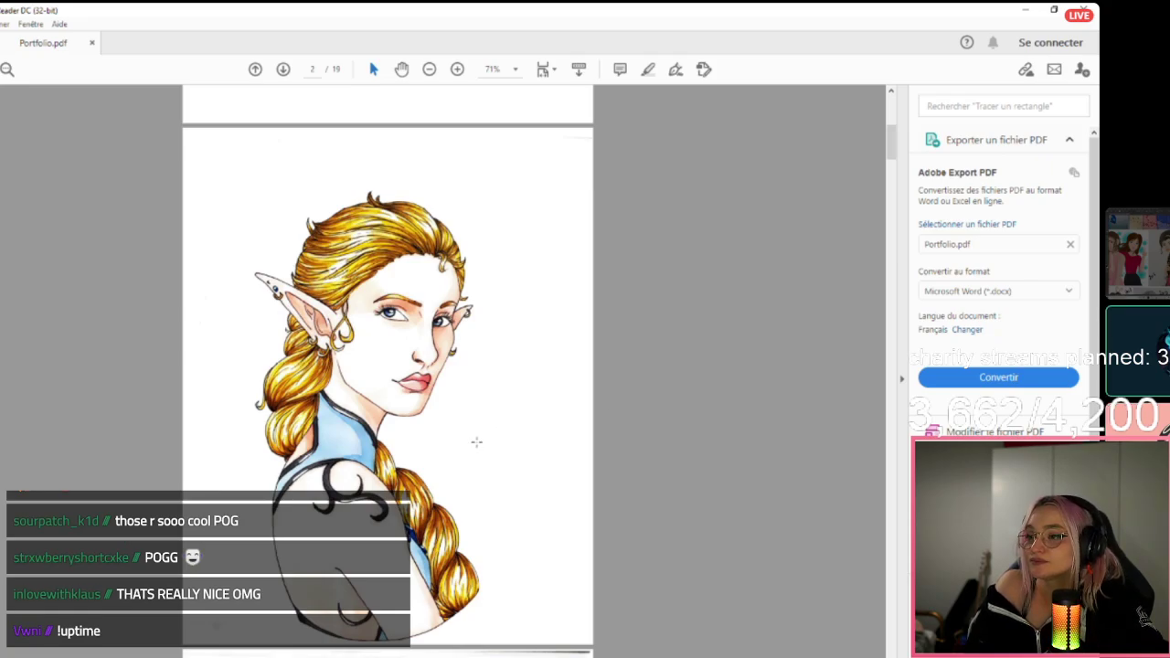
scroll(462, 447, "down", 2)
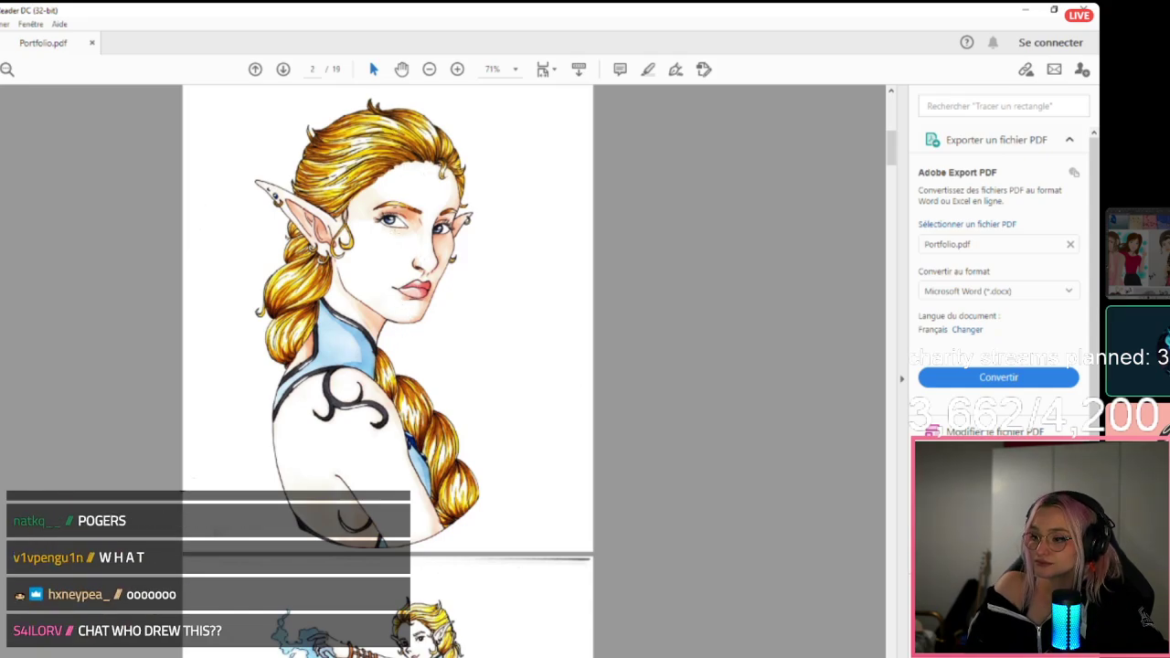
scroll(401, 421, "down", 5)
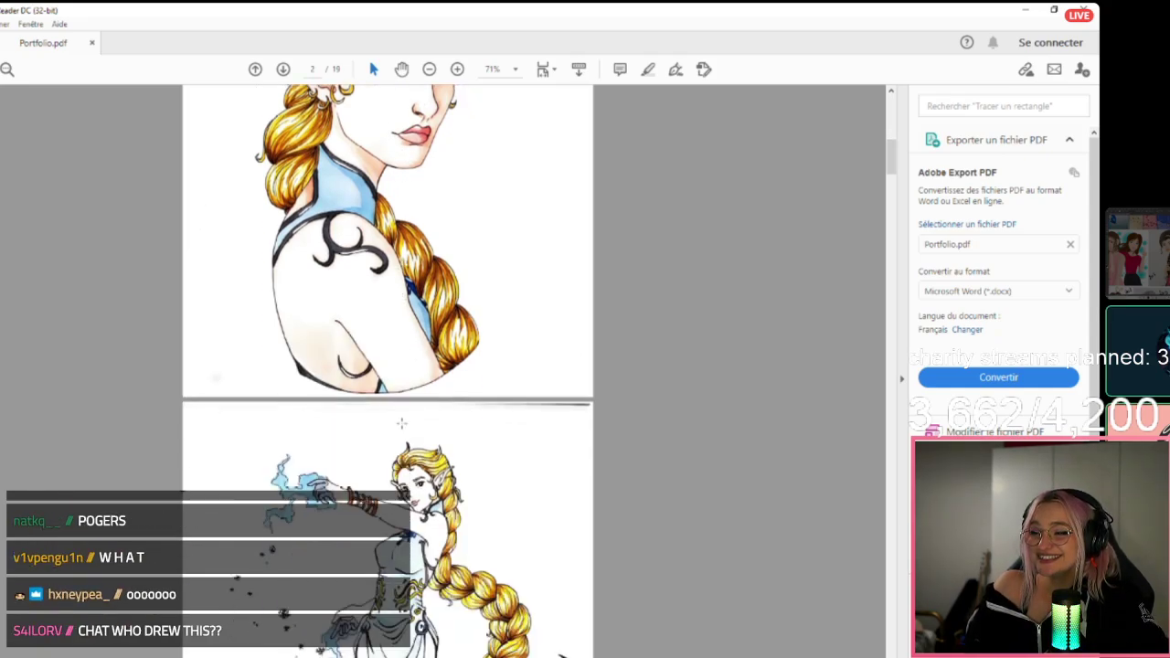
scroll(443, 360, "down", 2)
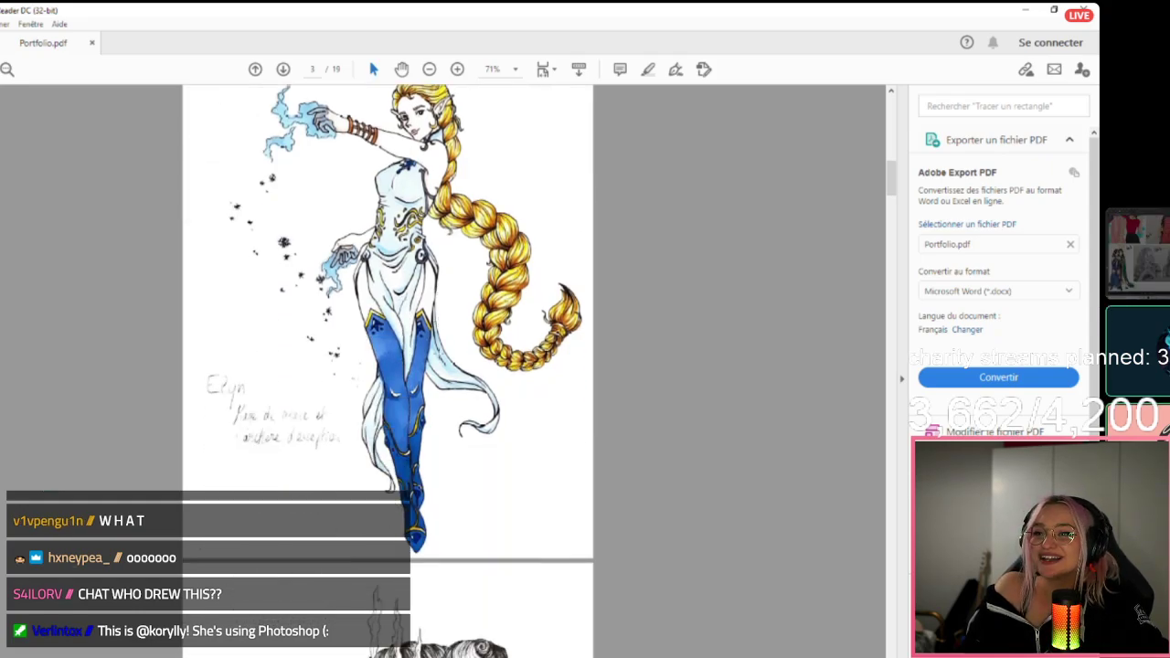
scroll(442, 361, "up", 2)
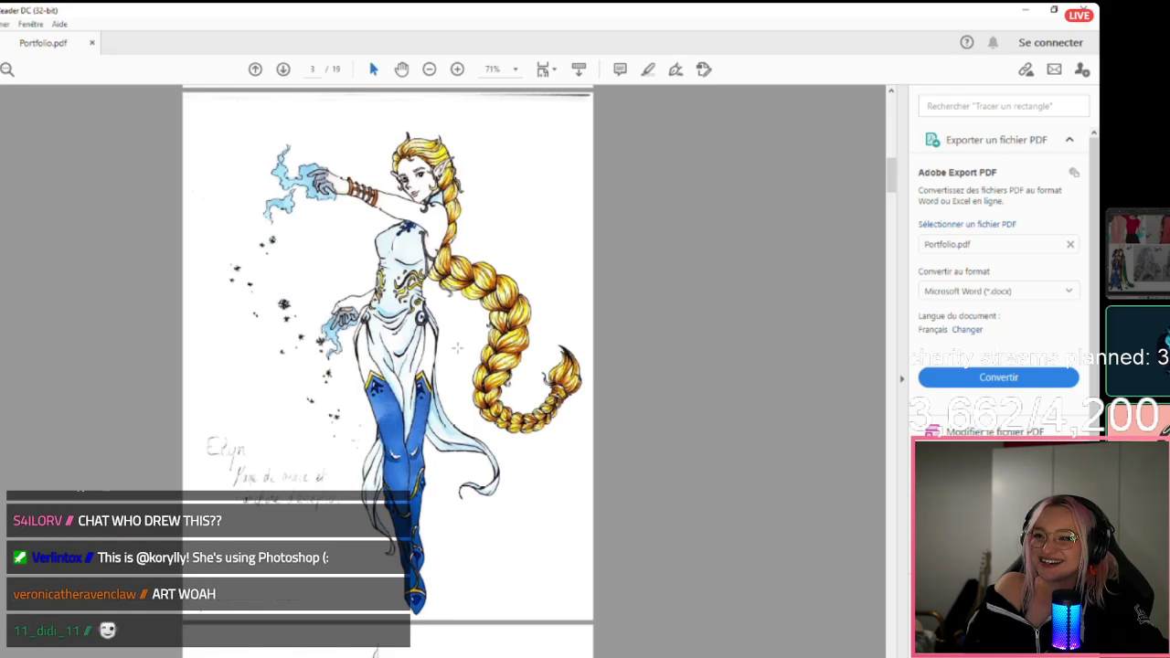
scroll(451, 350, "down", 8)
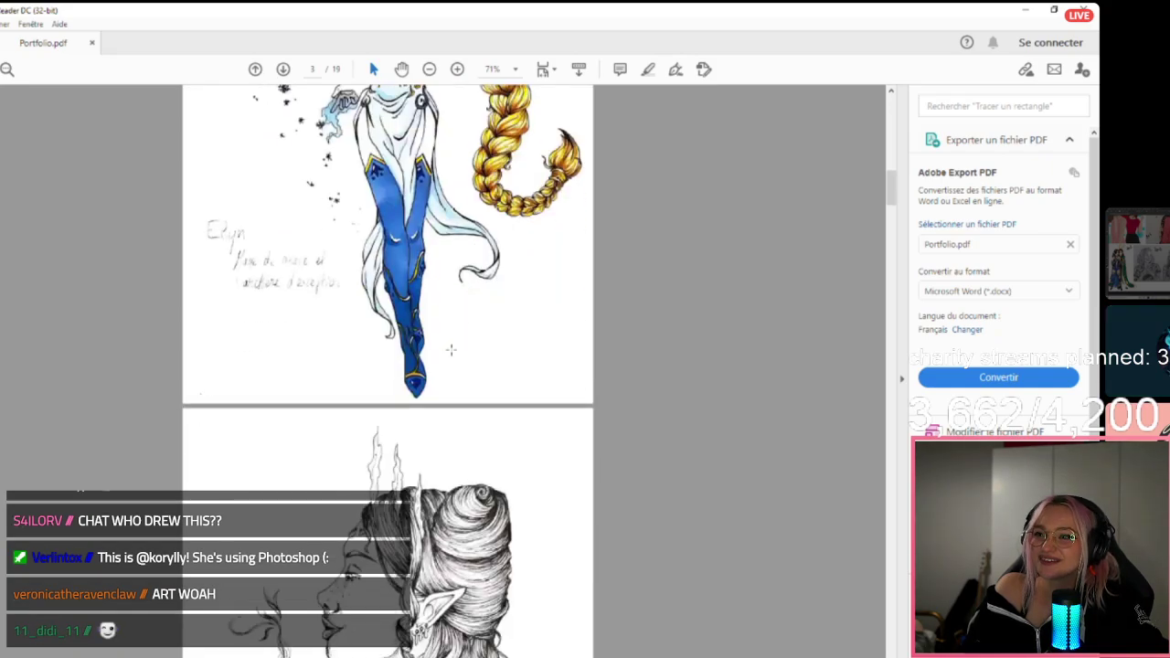
Examine portfolio pages 4 to 12, from the elf profile drawing through the glowing archer to the horned blonde portrait.
scroll(449, 362, "down", 15)
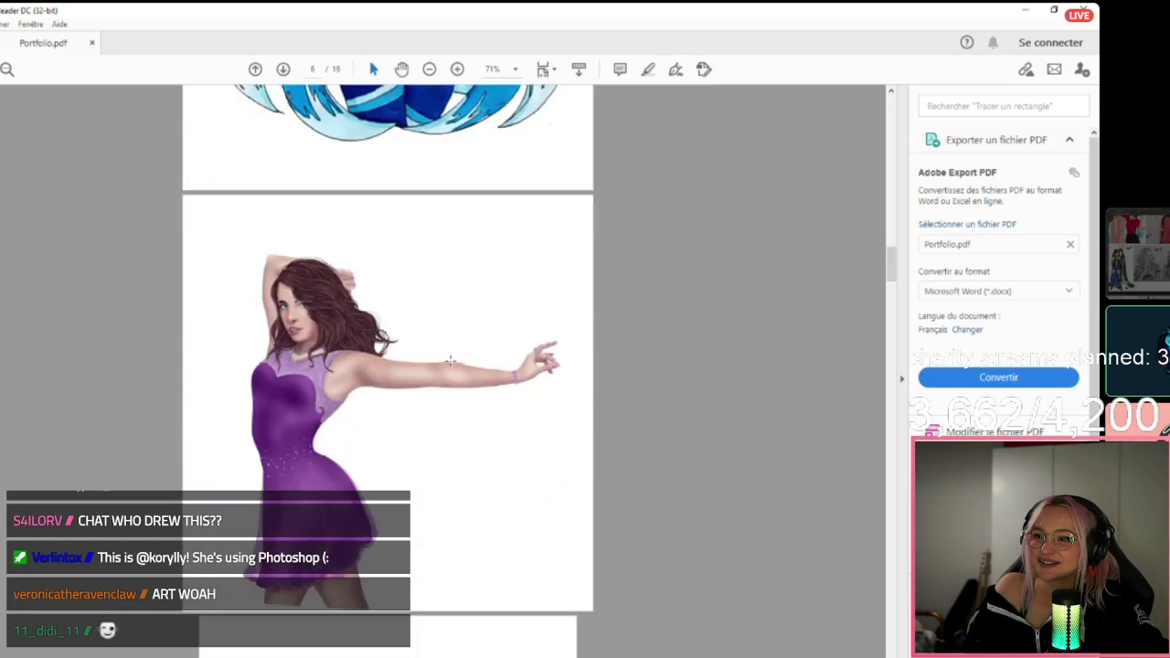
scroll(450, 362, "down", 10)
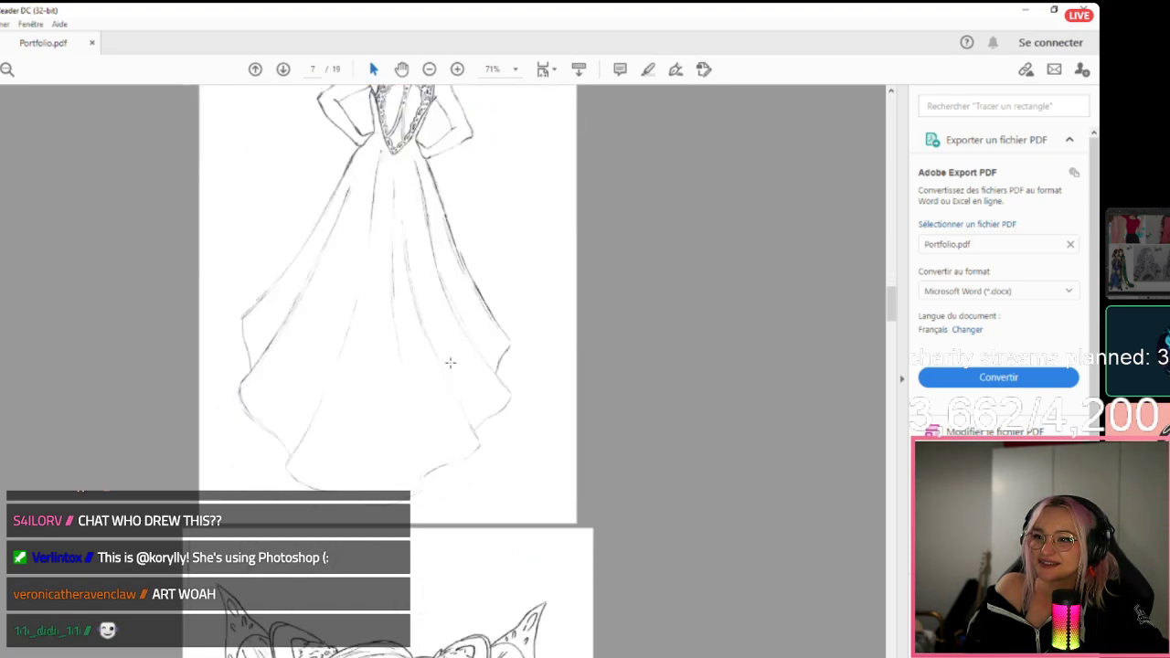
scroll(450, 362, "down", 8)
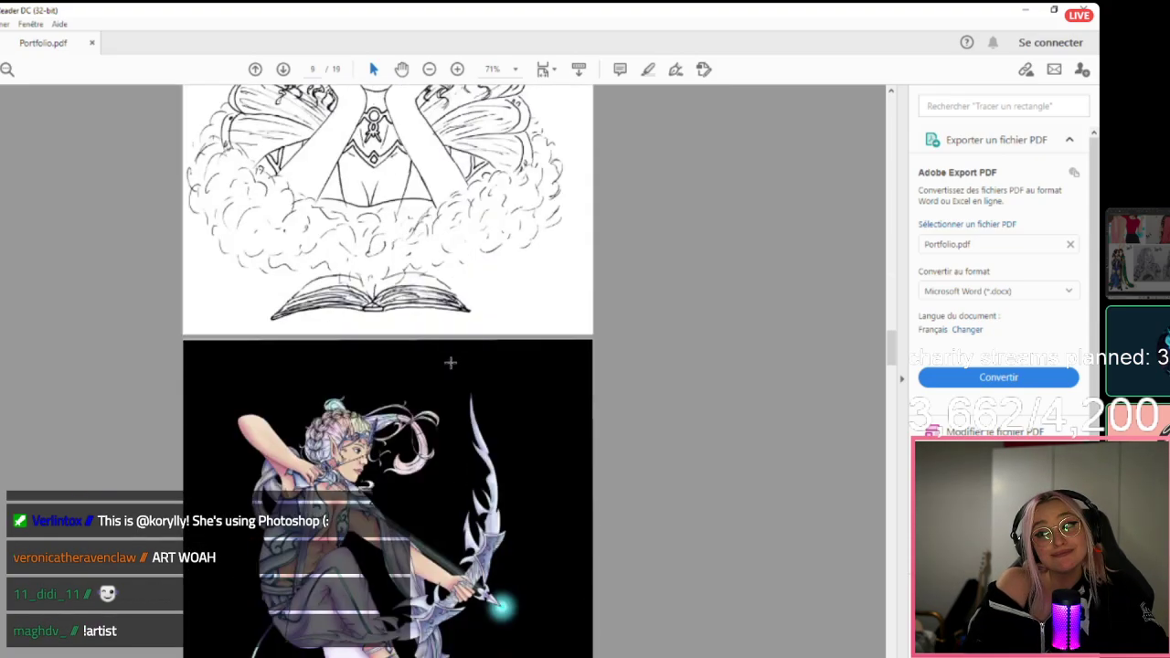
scroll(450, 362, "down", 8)
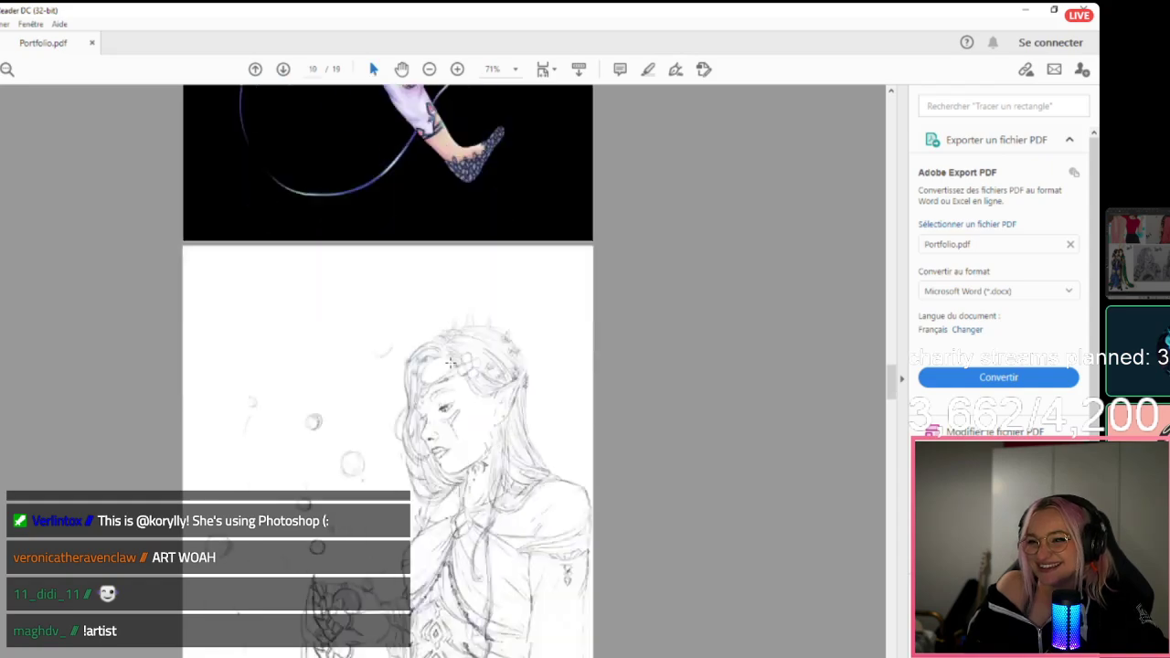
scroll(450, 363, "down", 8)
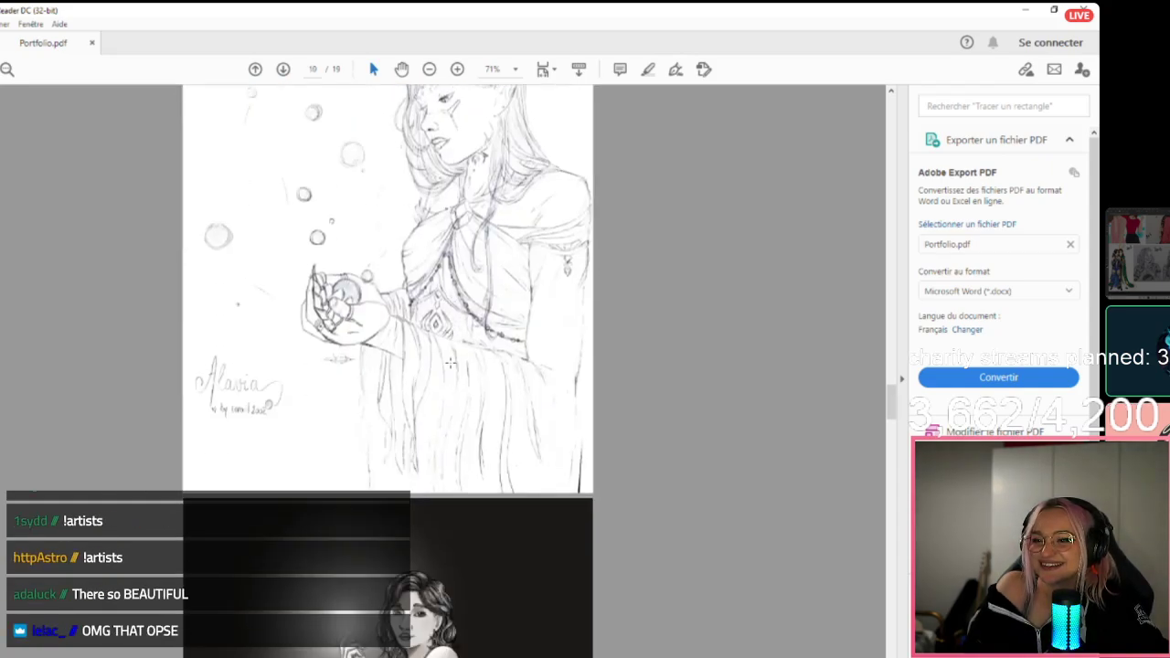
scroll(450, 362, "down", 8)
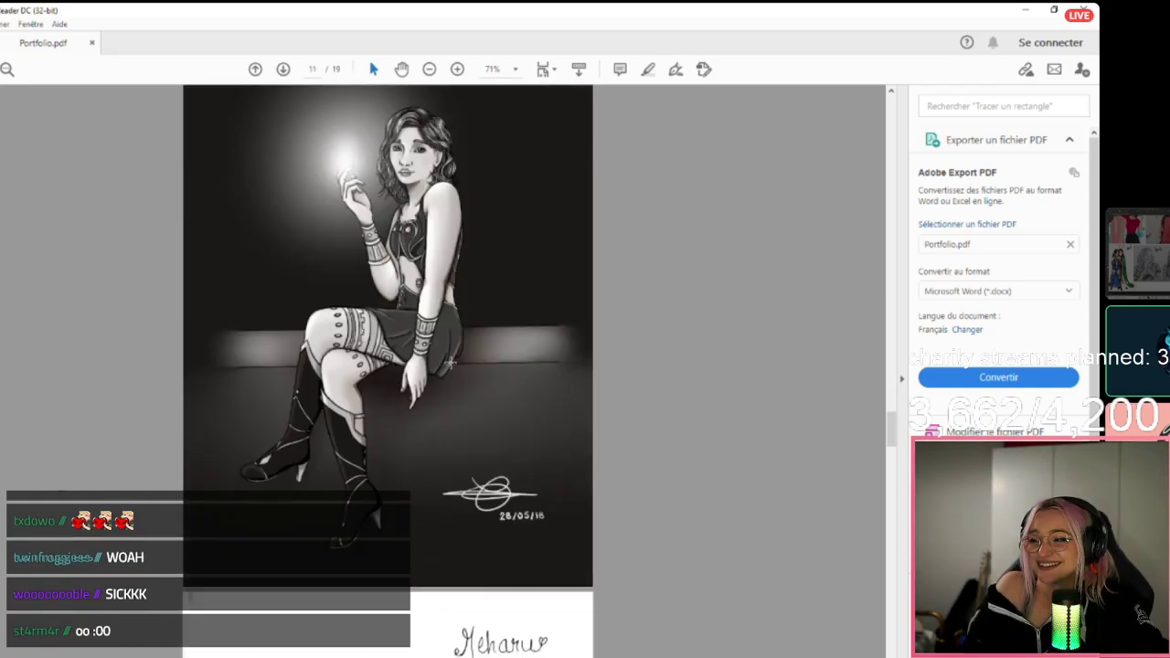
scroll(449, 362, "down", 8)
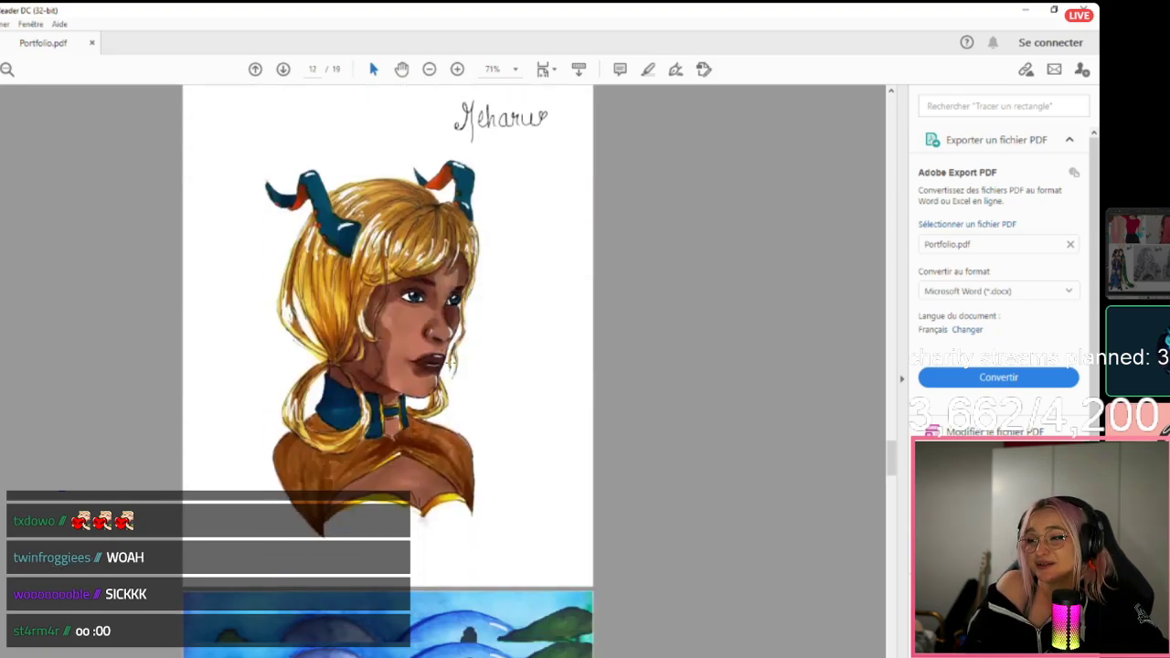
Examine portfolio pages 13 to 19, from the floating-island landscape to the red-dressed figure among pink blossoms.
scroll(450, 363, "down", 4)
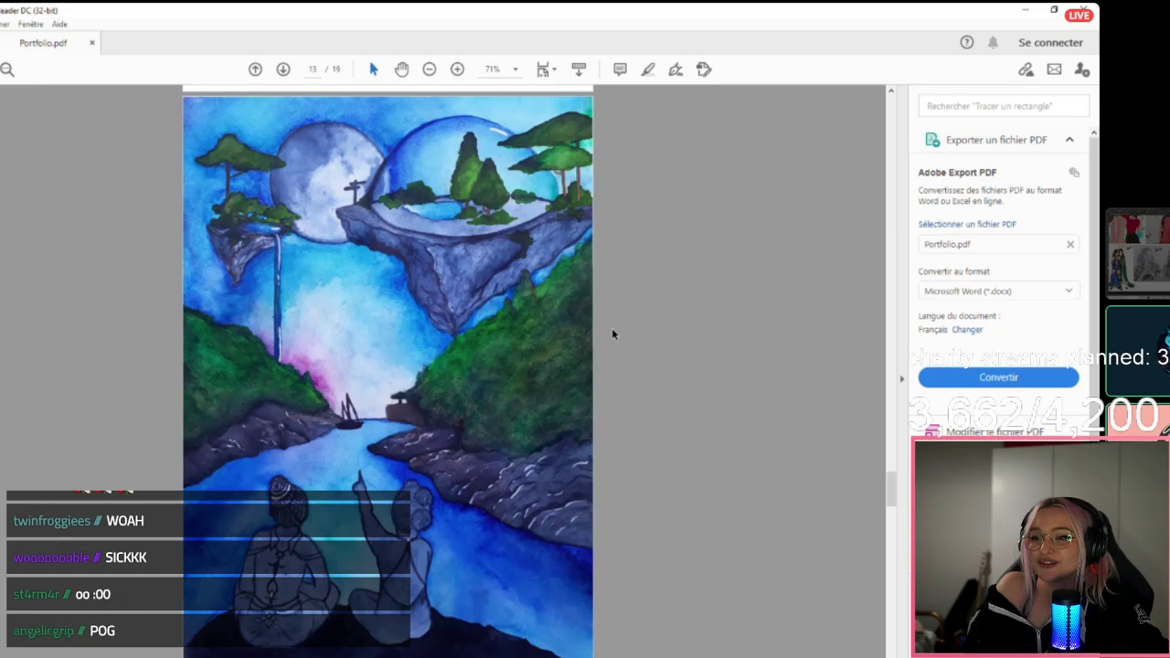
scroll(692, 420, "down", 5)
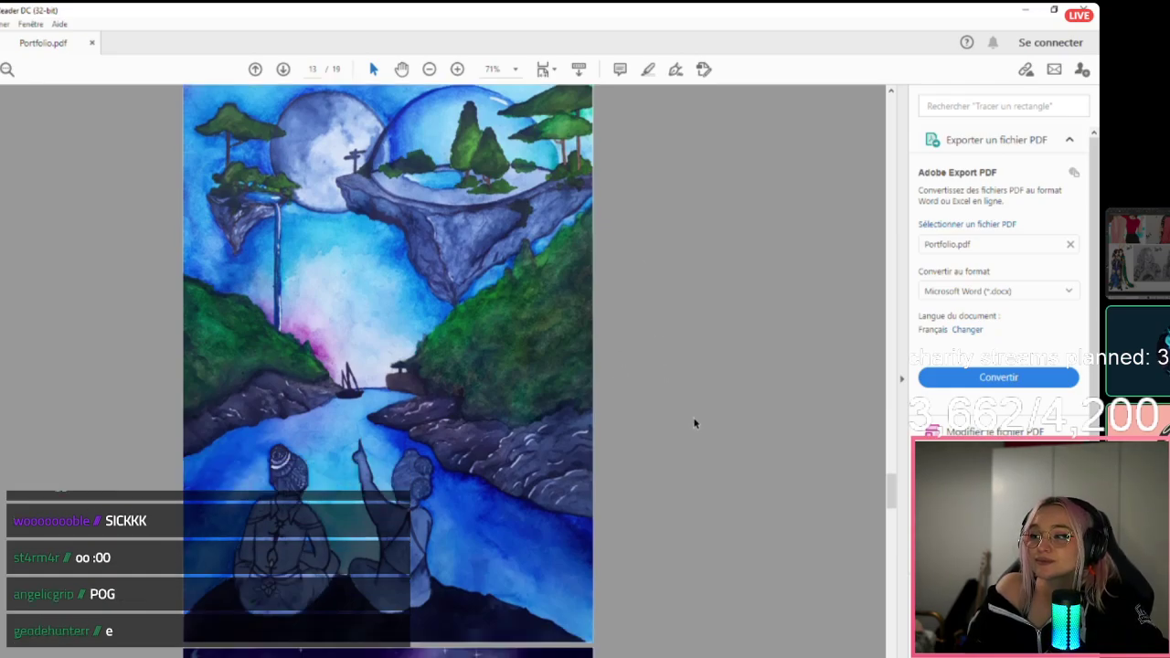
scroll(694, 424, "down", 15)
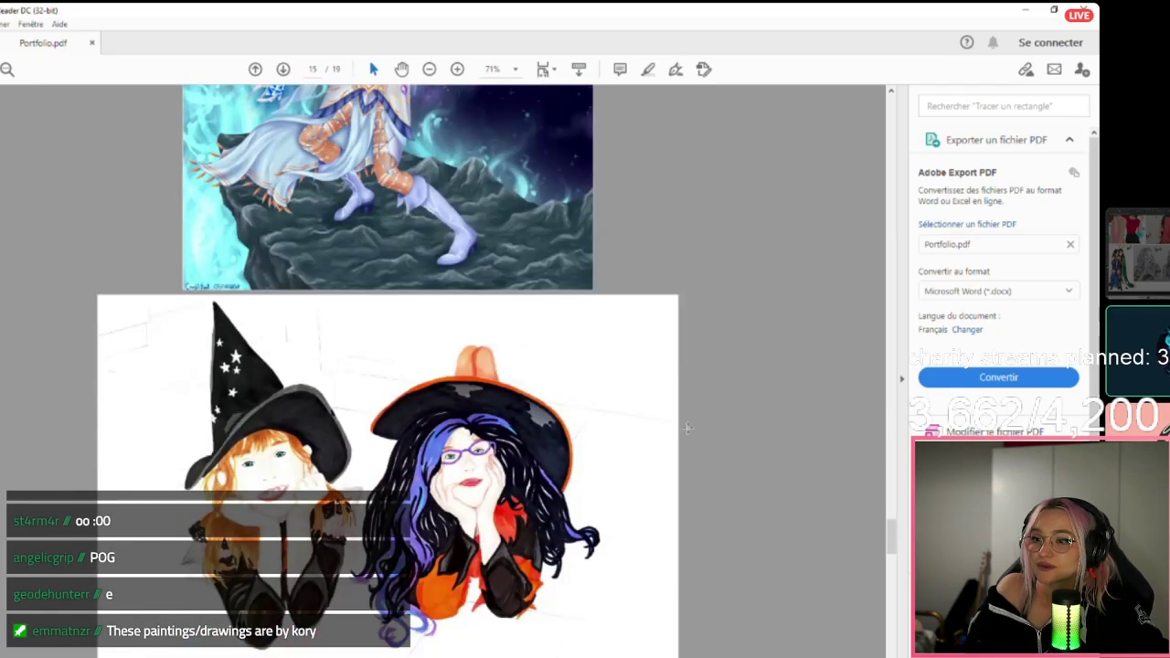
scroll(687, 434, "down", 5)
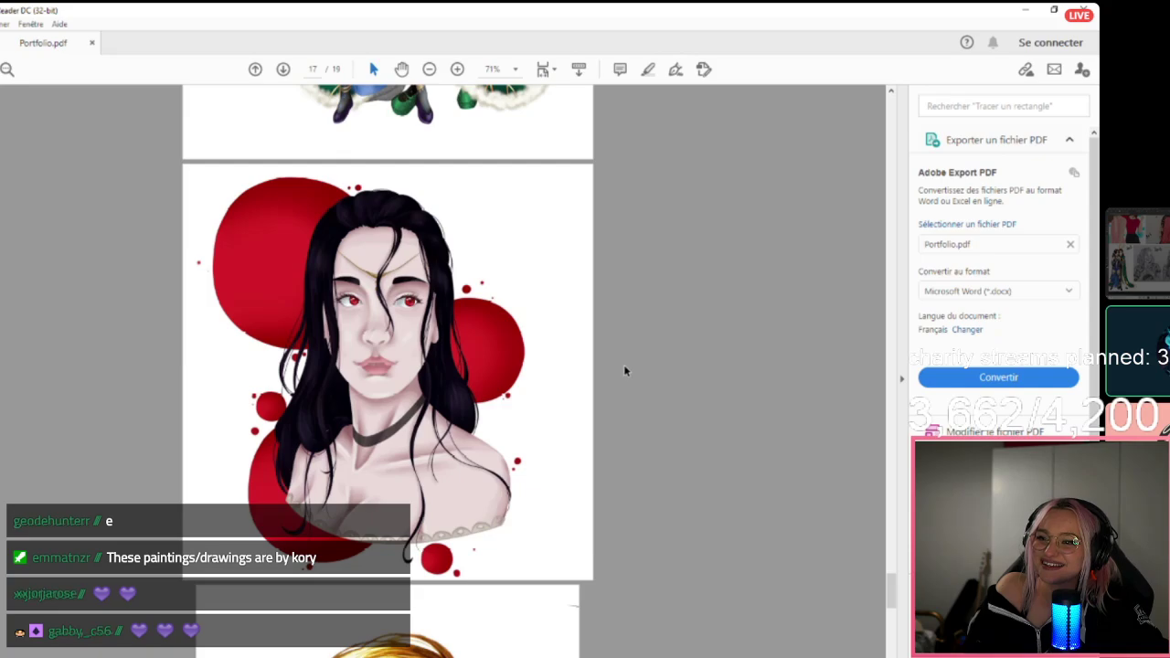
scroll(625, 371, "down", 5)
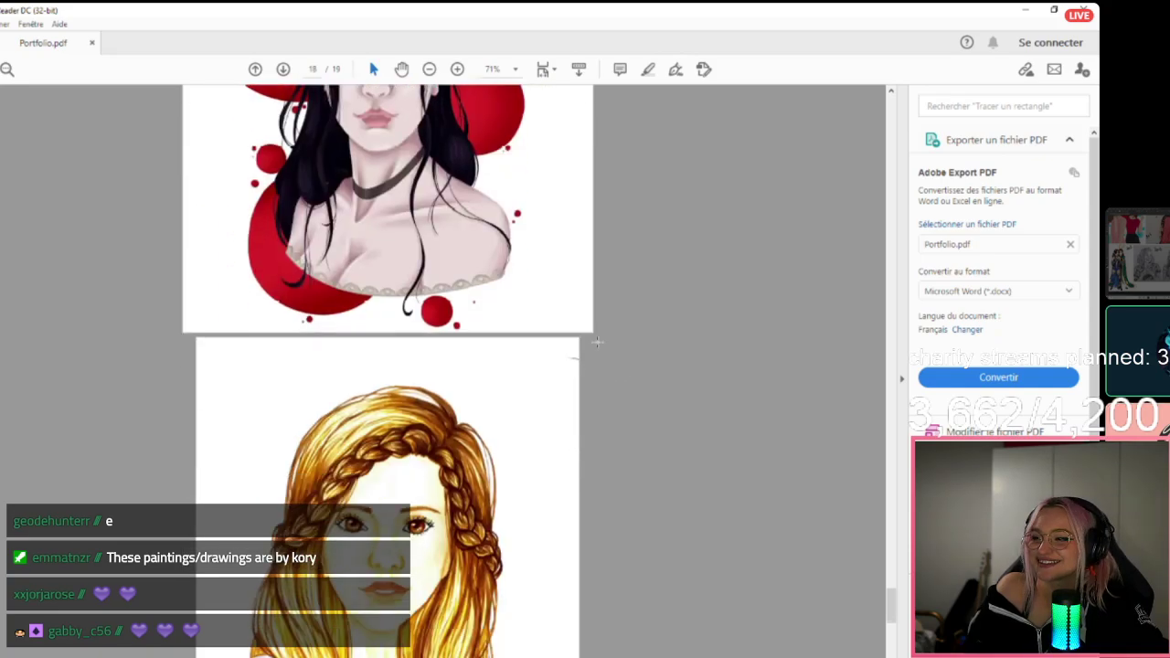
scroll(597, 342, "up", 3)
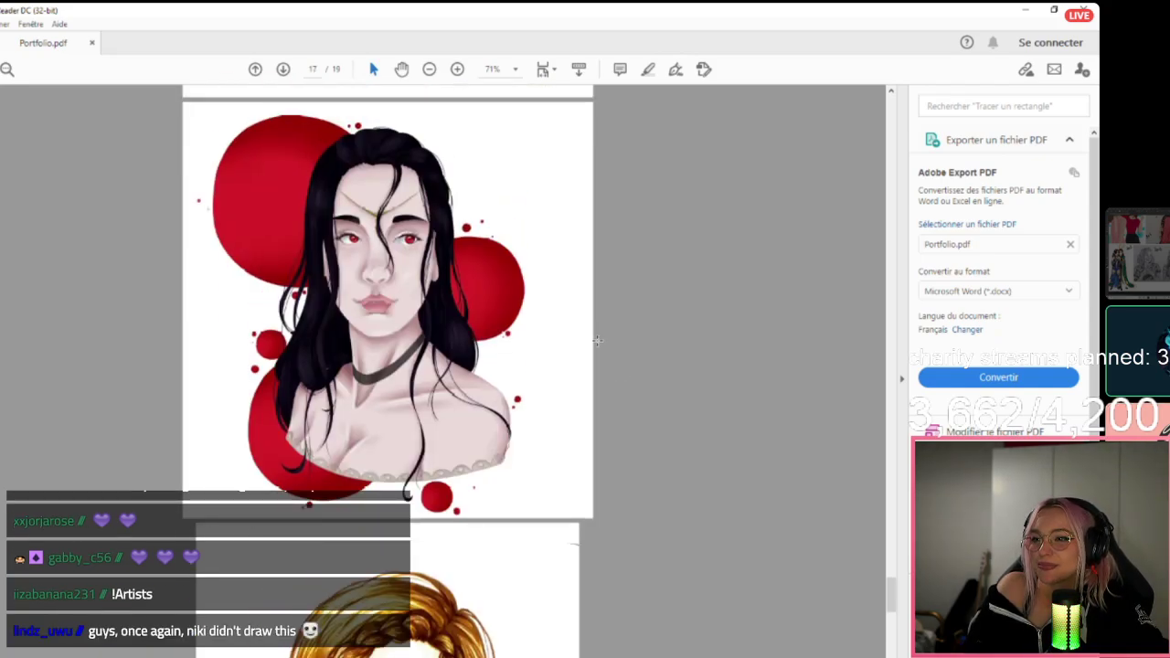
scroll(592, 352, "down", 4)
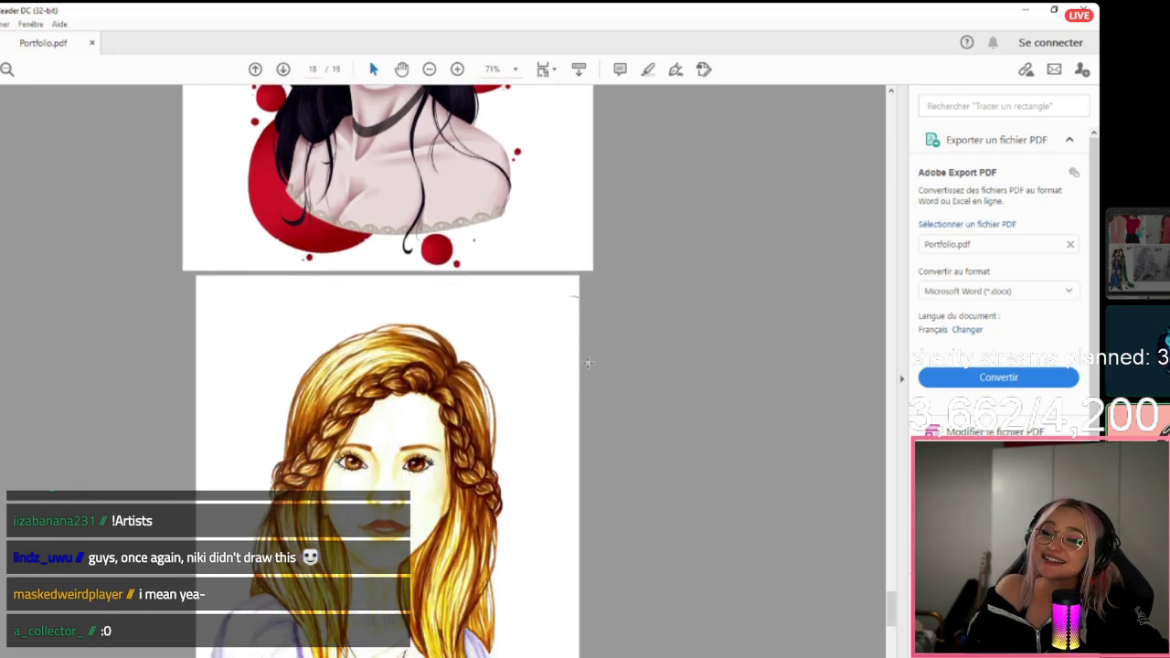
scroll(588, 363, "down", 6)
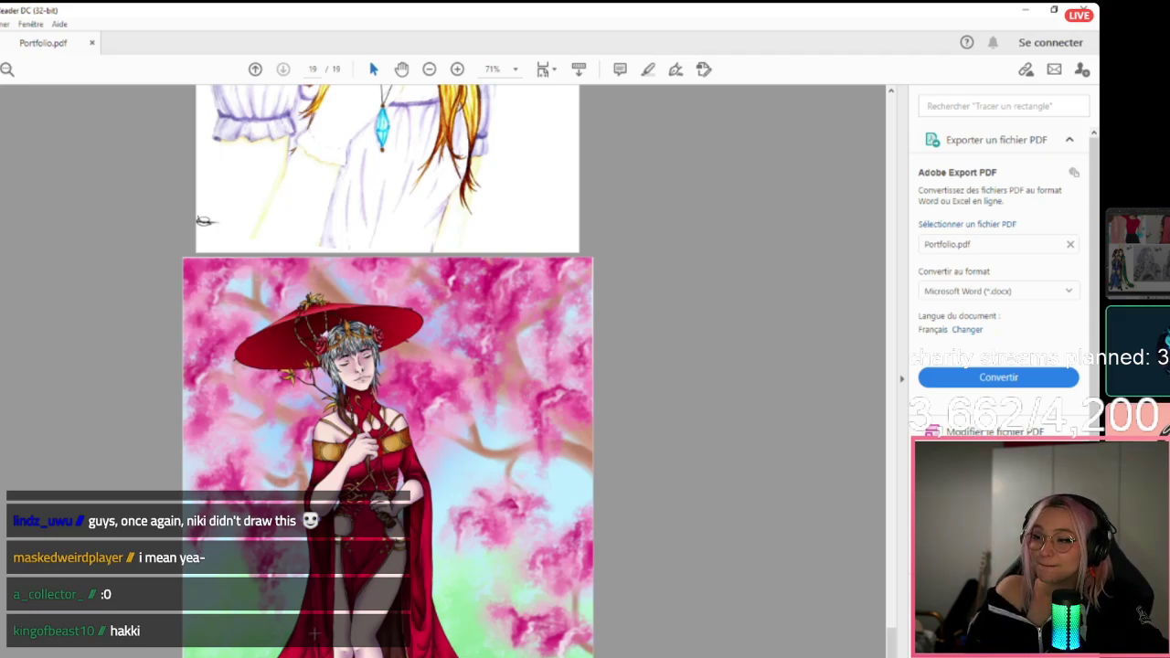
Switch to Photoshop and open the recent file Banner v3.psd.
key("alt+Tab")
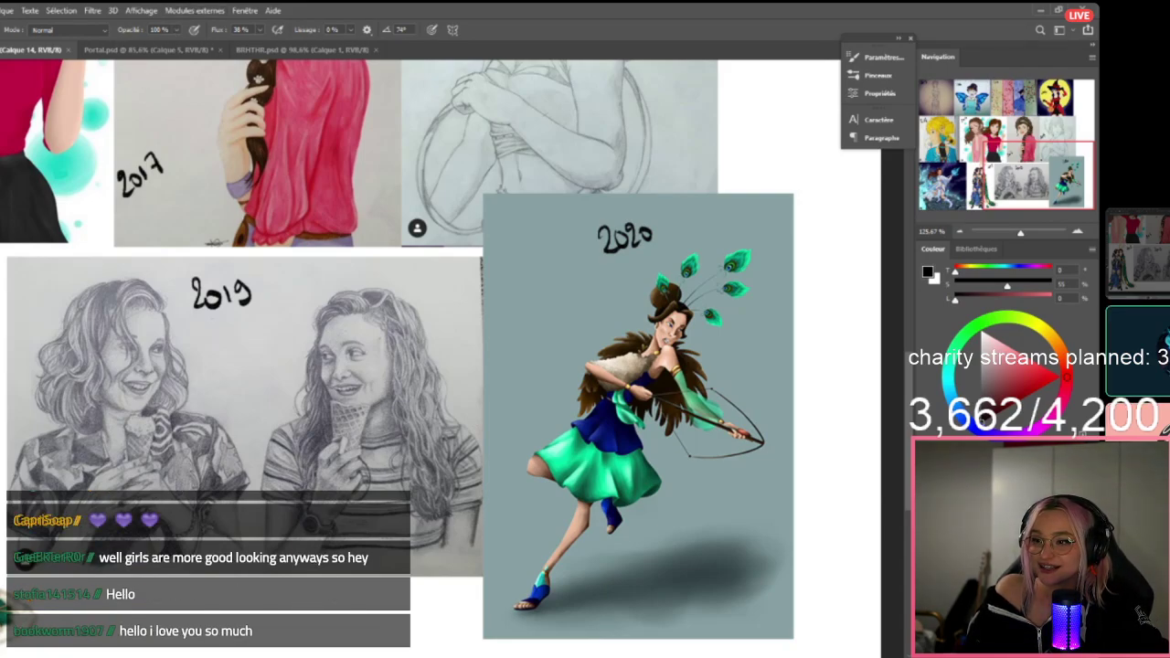
left_click(0, 10)
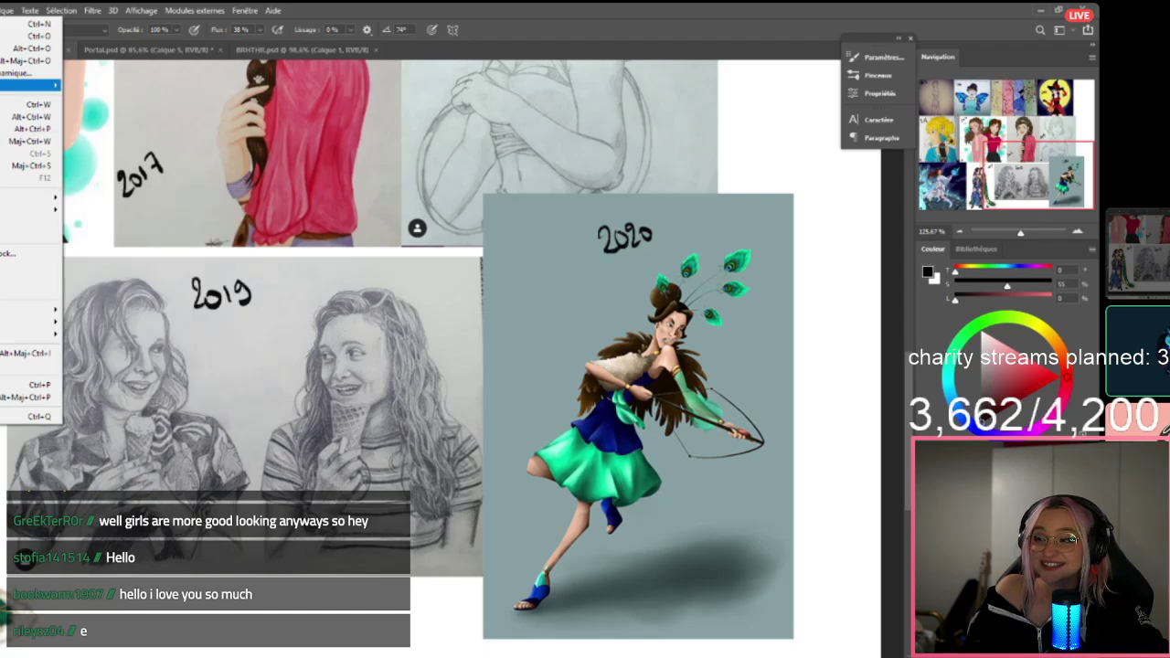
mouse_move(32, 84)
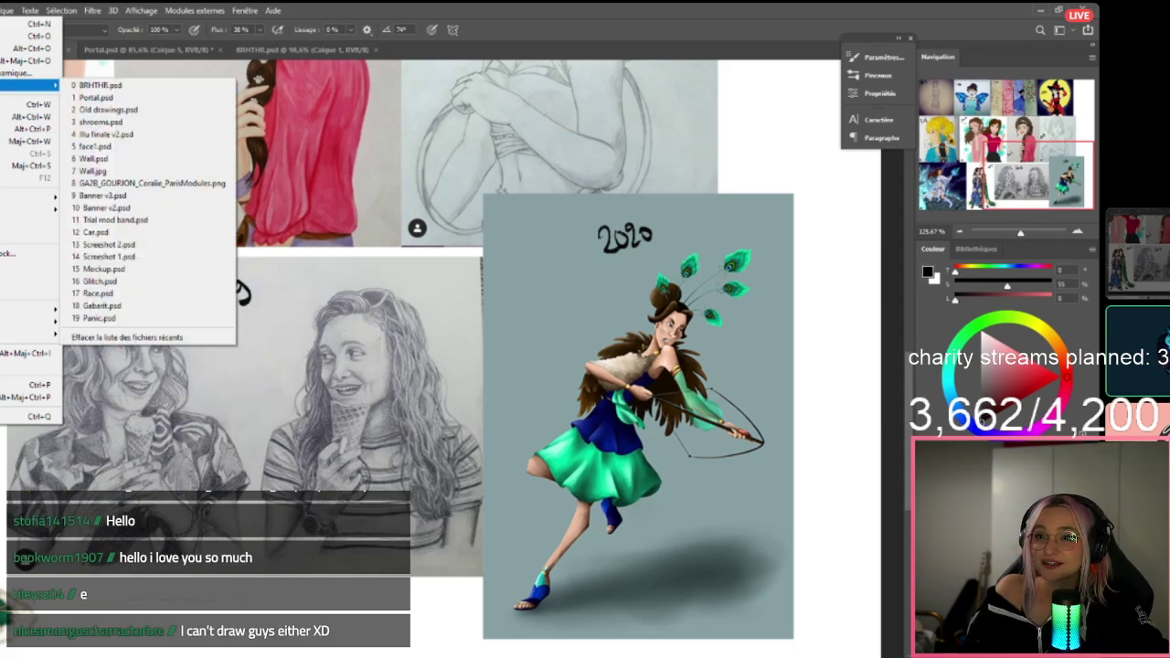
key("Escape")
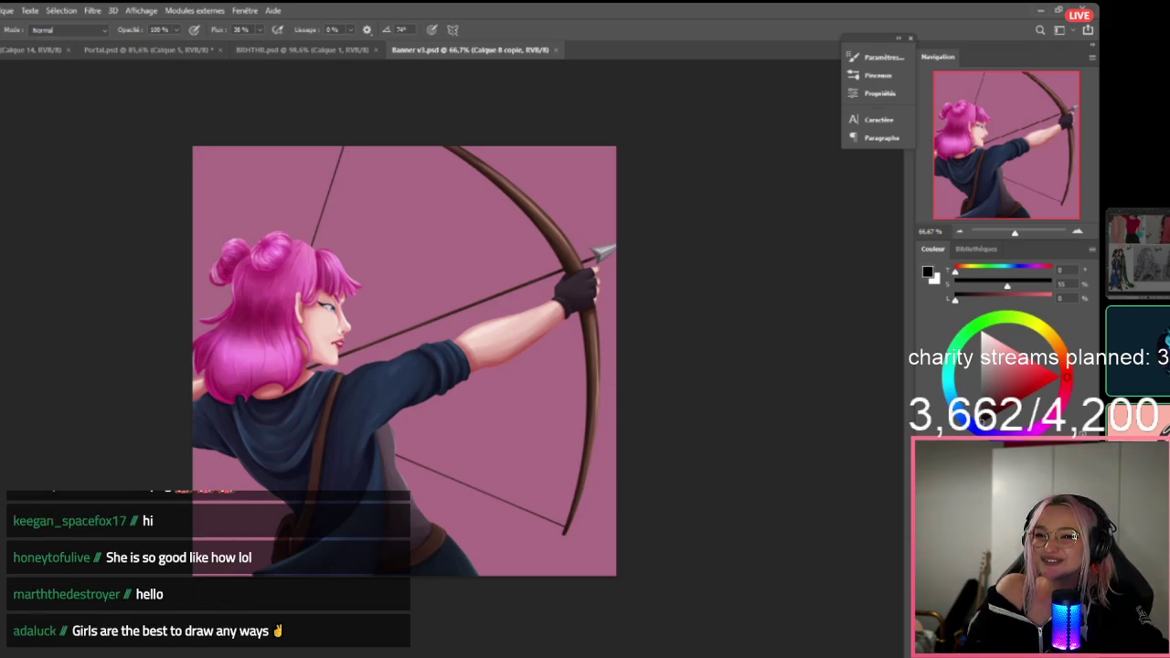
Try the pink-haired archer on a plain white background and undo that change.
left_click(927, 585)
left_click(927, 603)
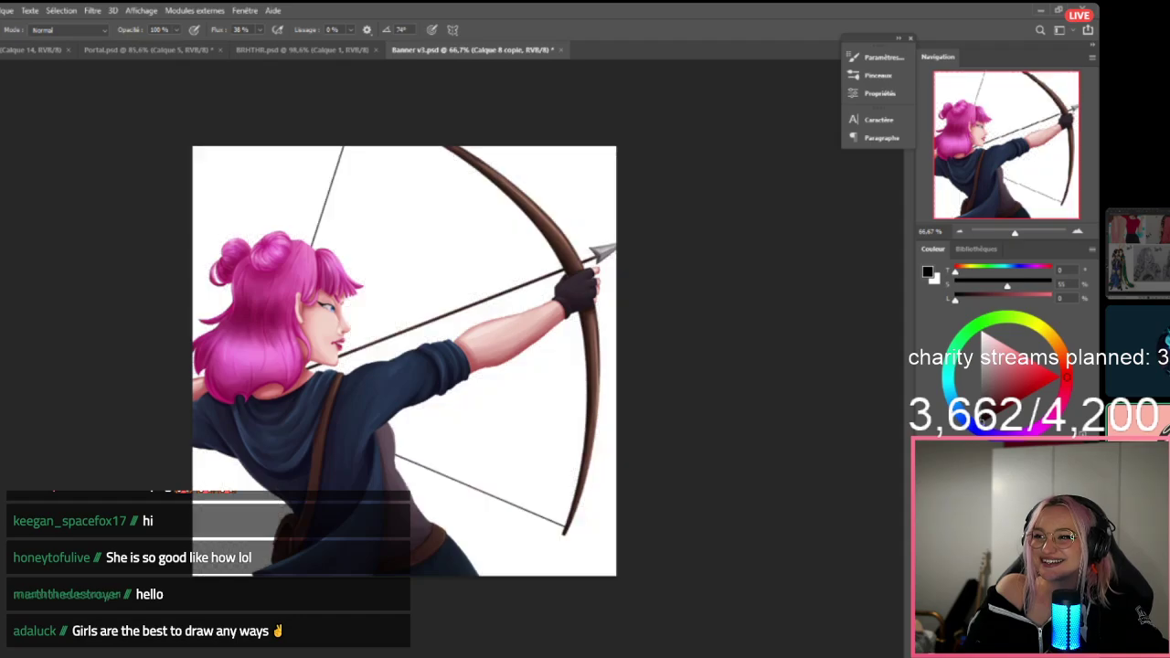
key("ctrl+z")
key("ctrl+z")
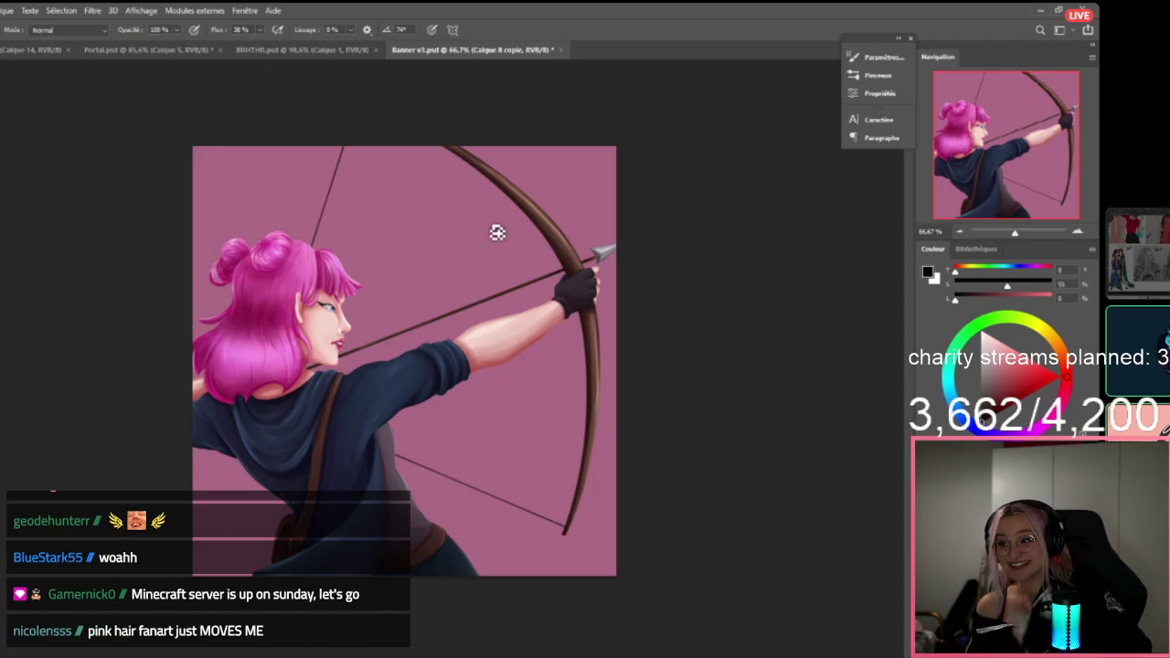
Close Banner v3.psd and return to the dated old drawings.
left_click(561, 49)
left_click(503, 255)
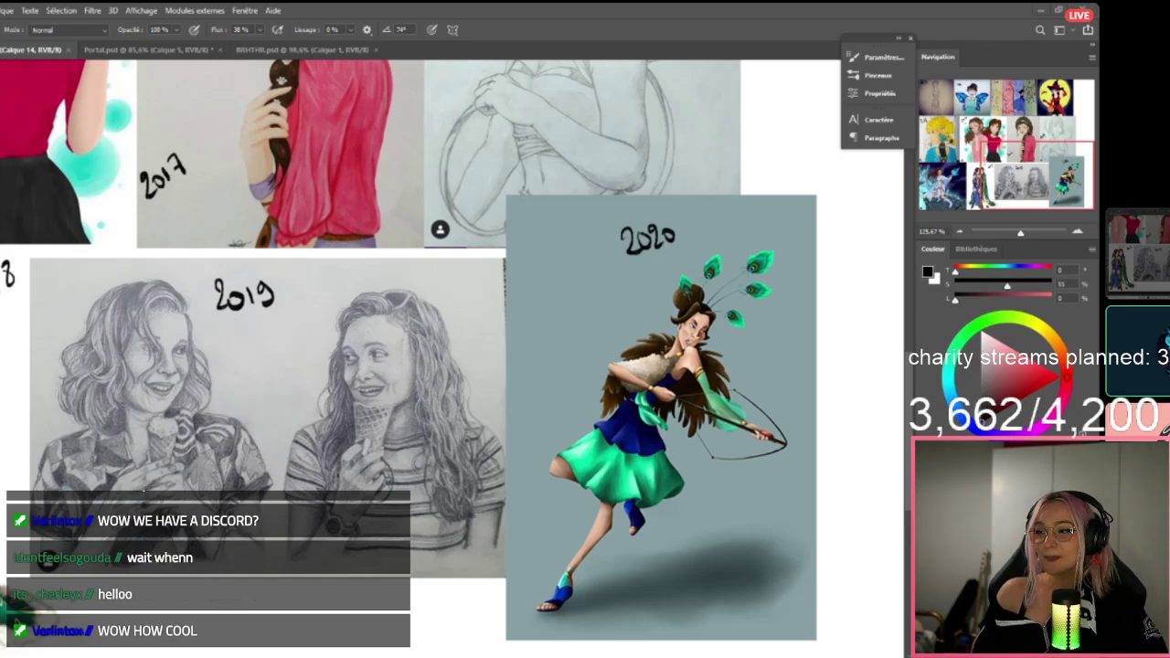
View the pink clownfish picture and the pink-haired character above flames in the photo viewer, dismissing each one.
key("alt+Tab")
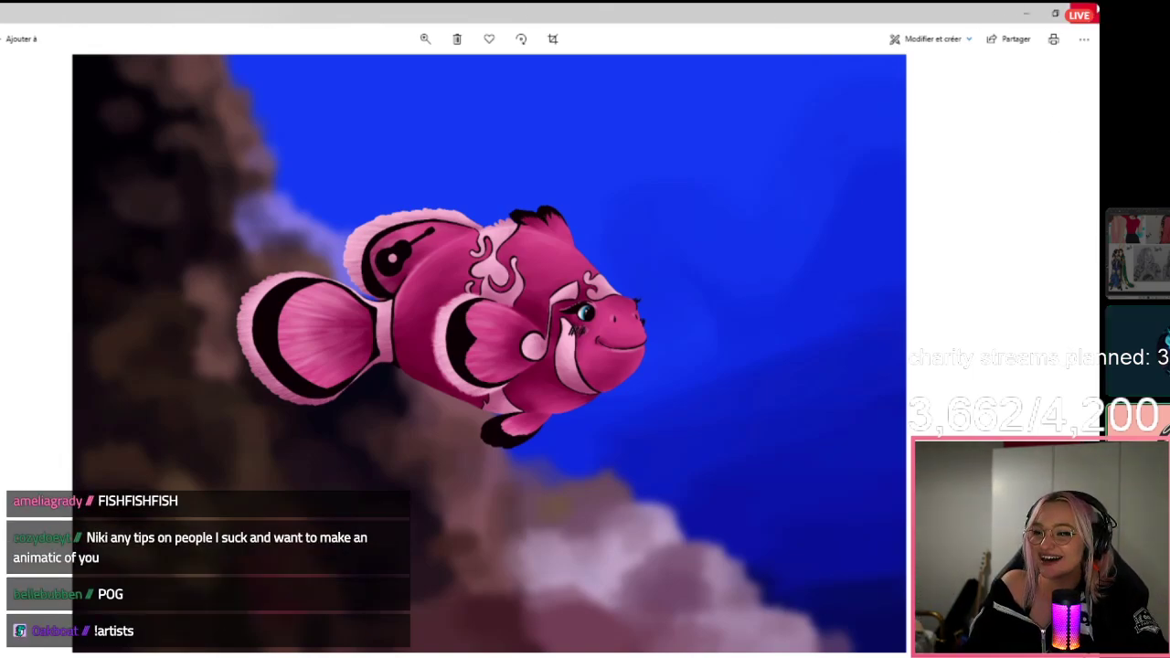
left_click(1026, 13)
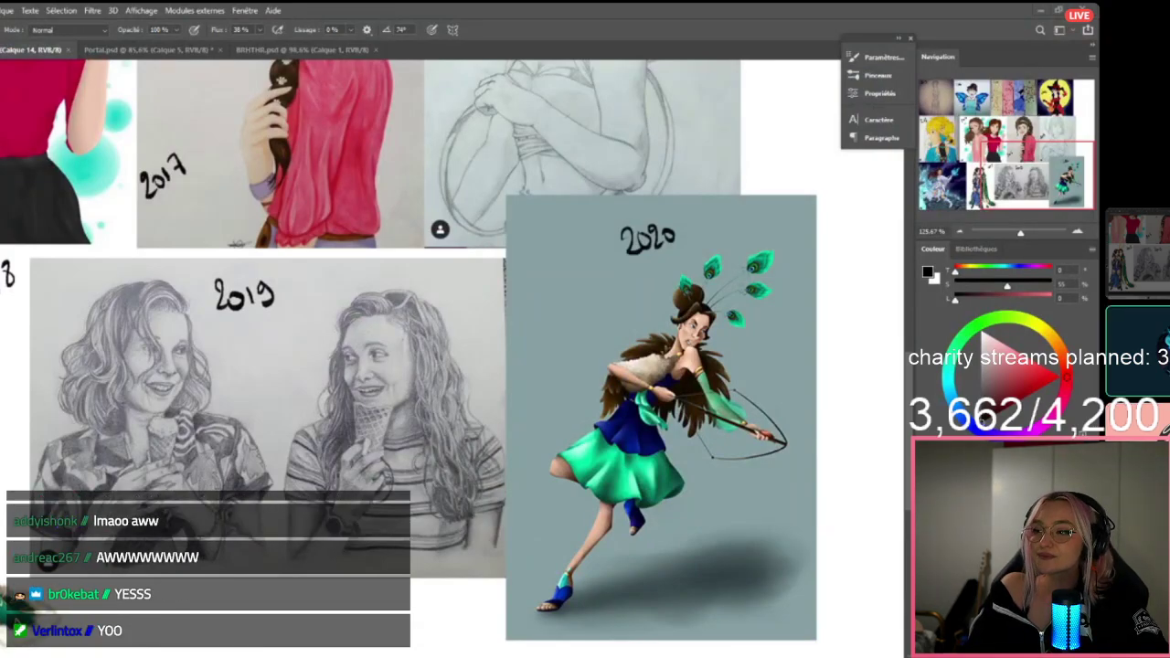
key("alt+Tab")
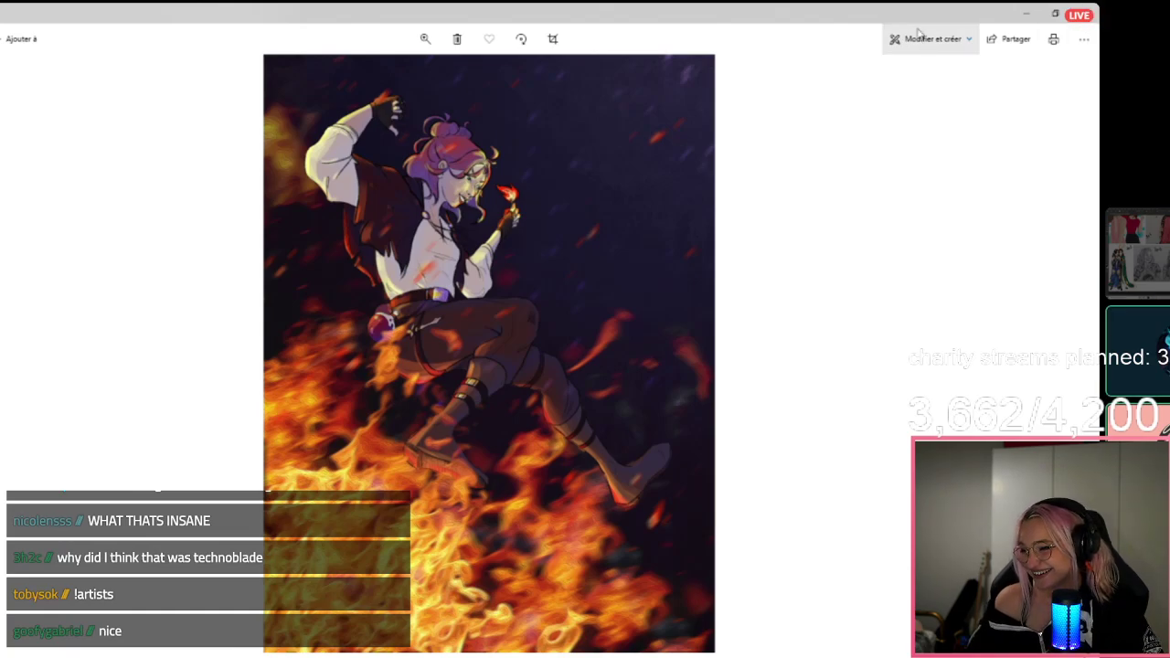
left_click(1085, 13)
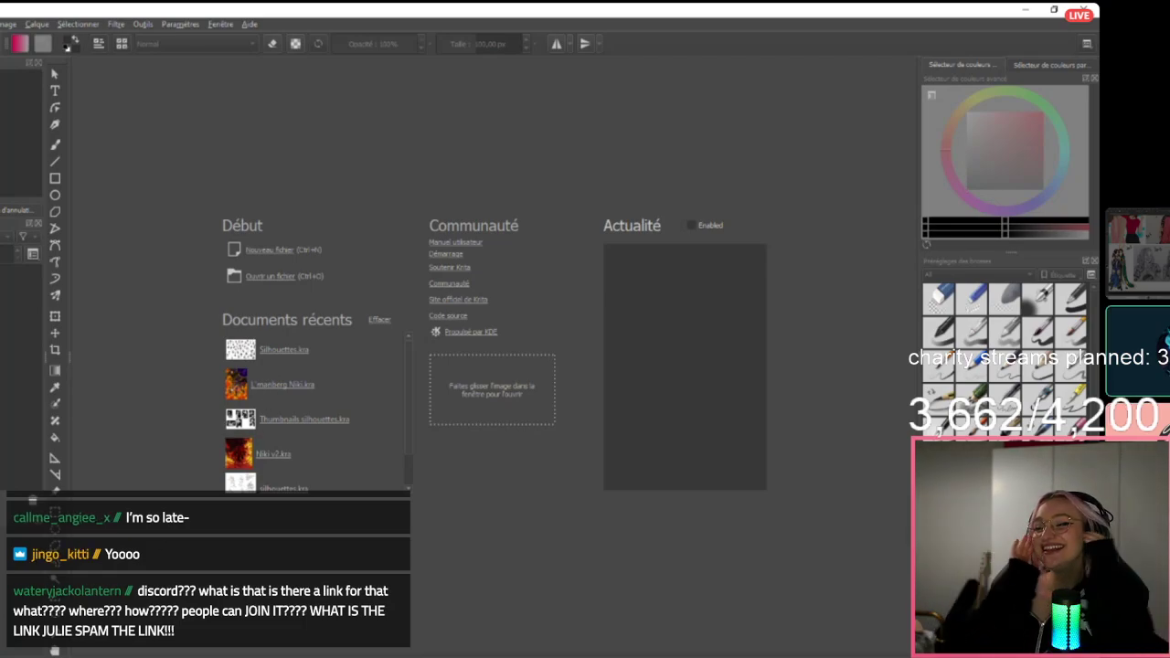
Open the recent document L'manberg Niki.kra in Krita.
left_click(285, 386)
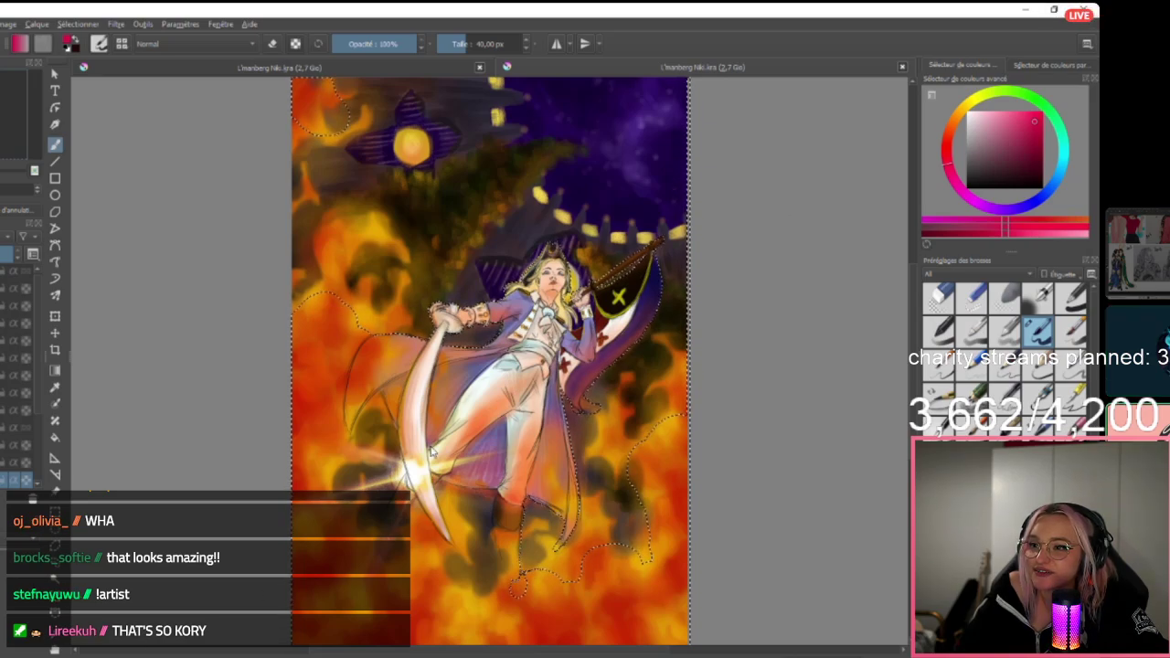
Clear the selection in the flame pirate painting and capture its full canvas as a screenshot.
left_click(78, 24)
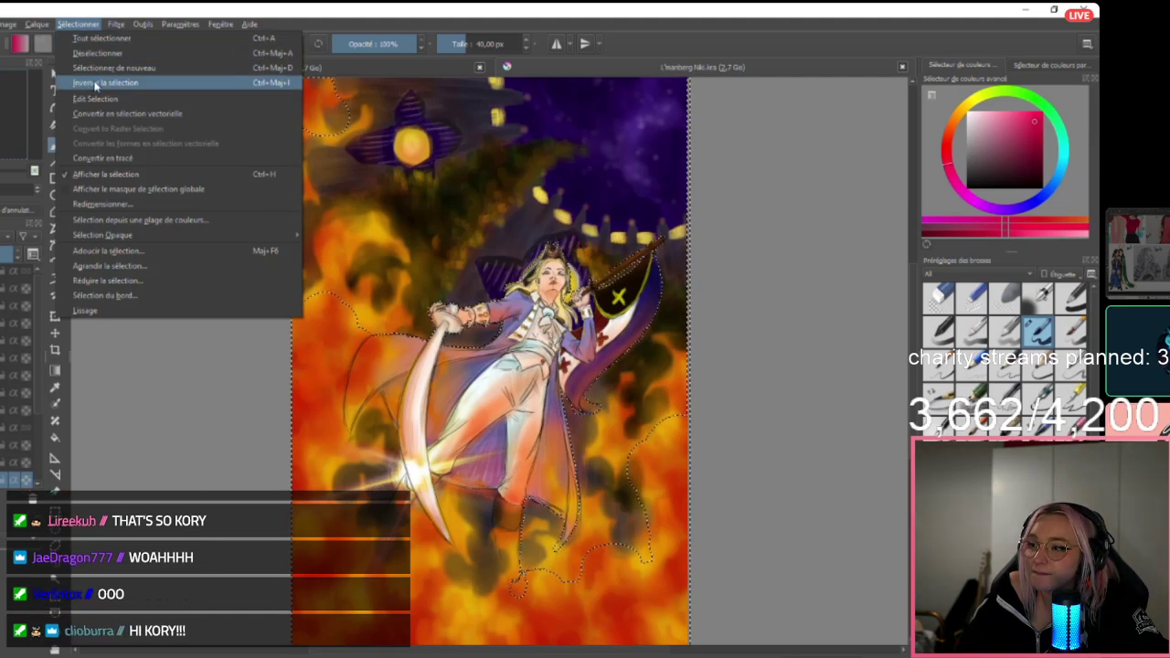
left_click(96, 53)
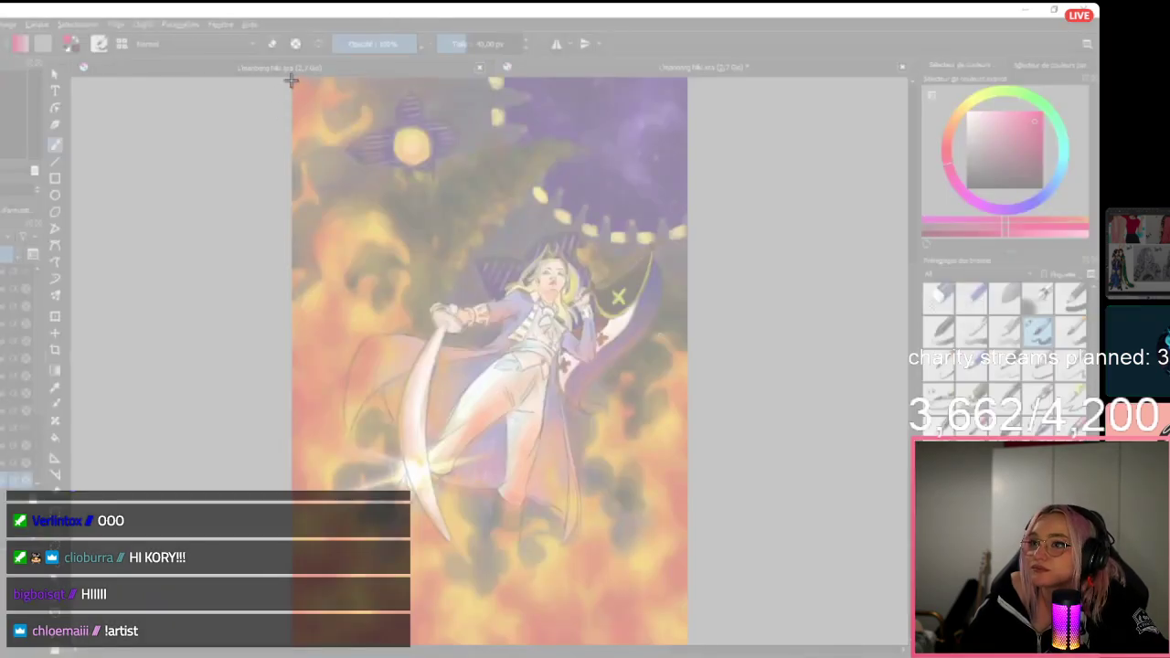
left_click_drag(291, 80, 685, 642)
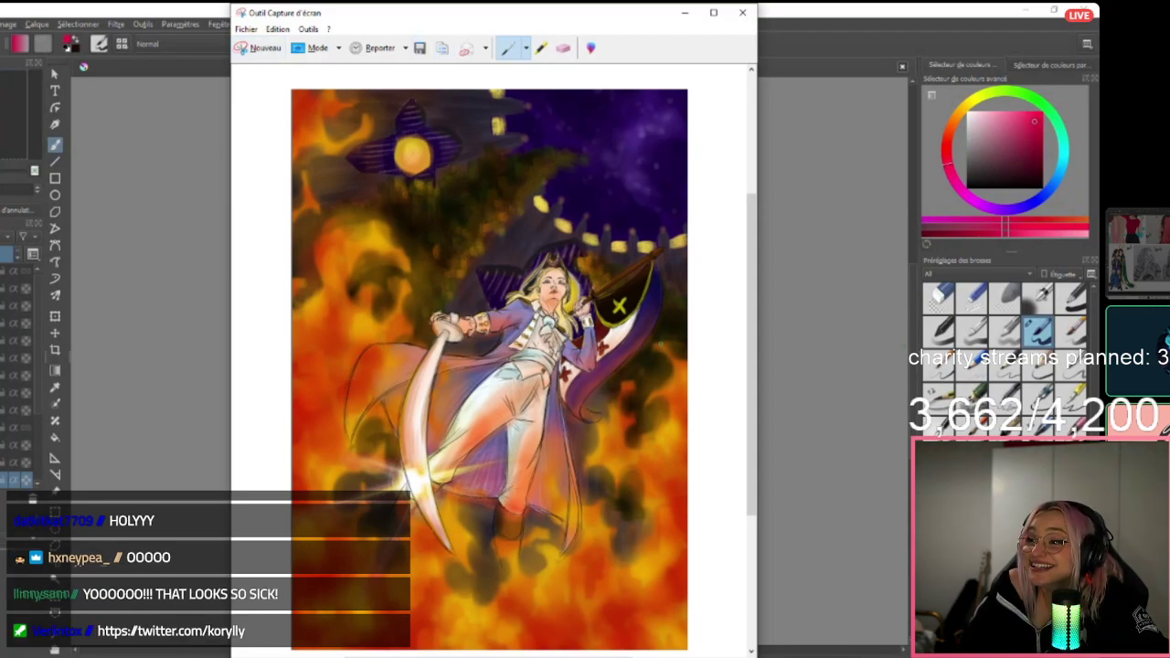
Switch to Photoshop and paste the captured pirate painting over the dated old drawings.
key("alt+Tab")
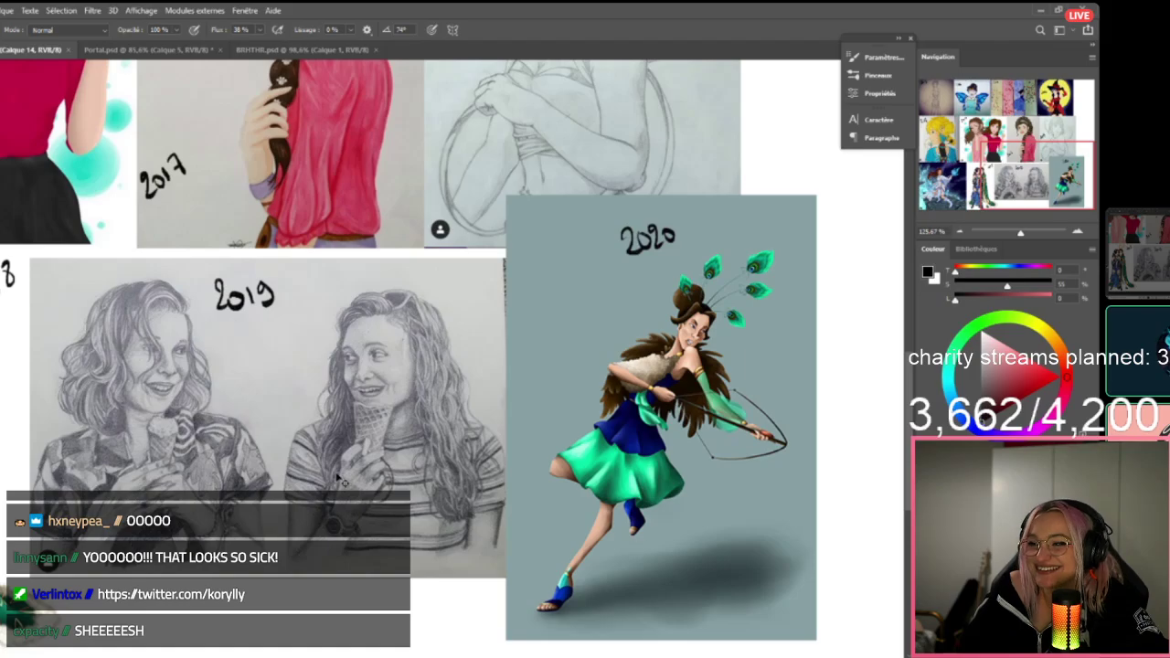
key("ctrl+v")
scroll(523, 391, "down", 3)
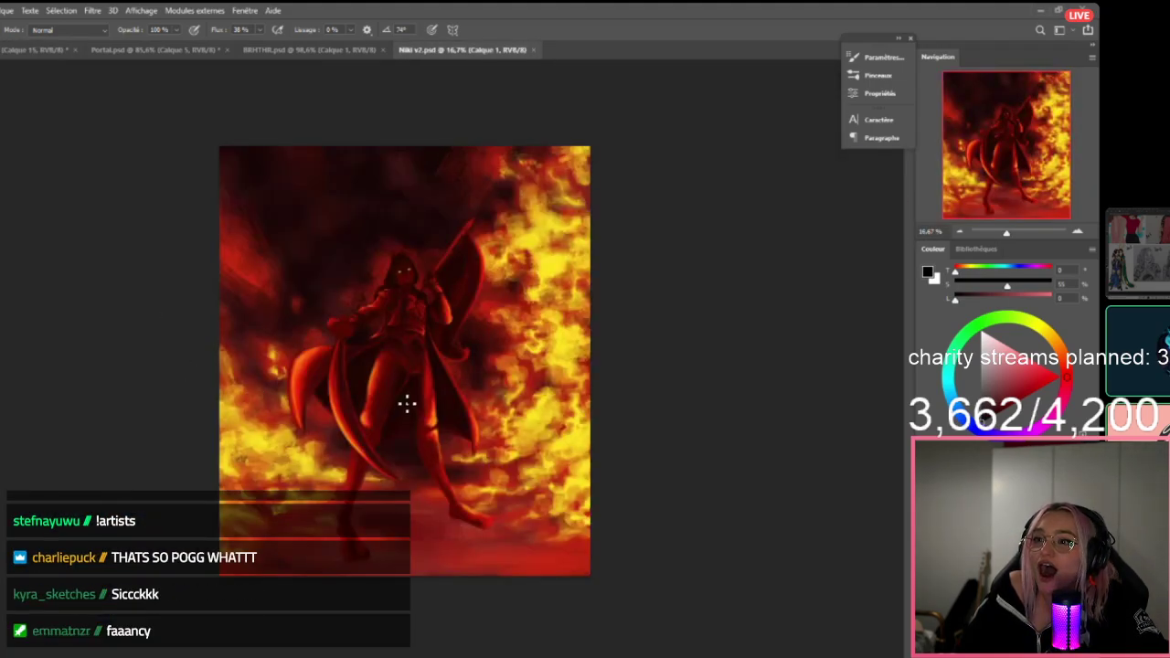
Examine the red hooded figure in Niki v2.psd up close and as a whole.
left_click_drag(401, 399, 465, 424)
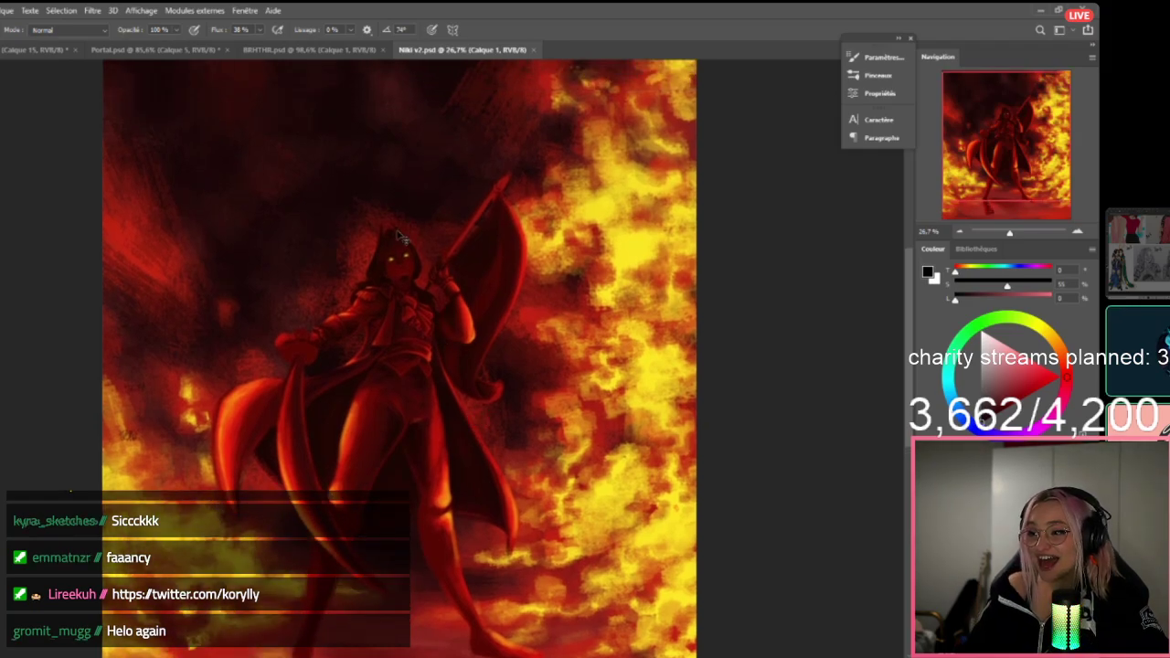
scroll(395, 292, "up", 1)
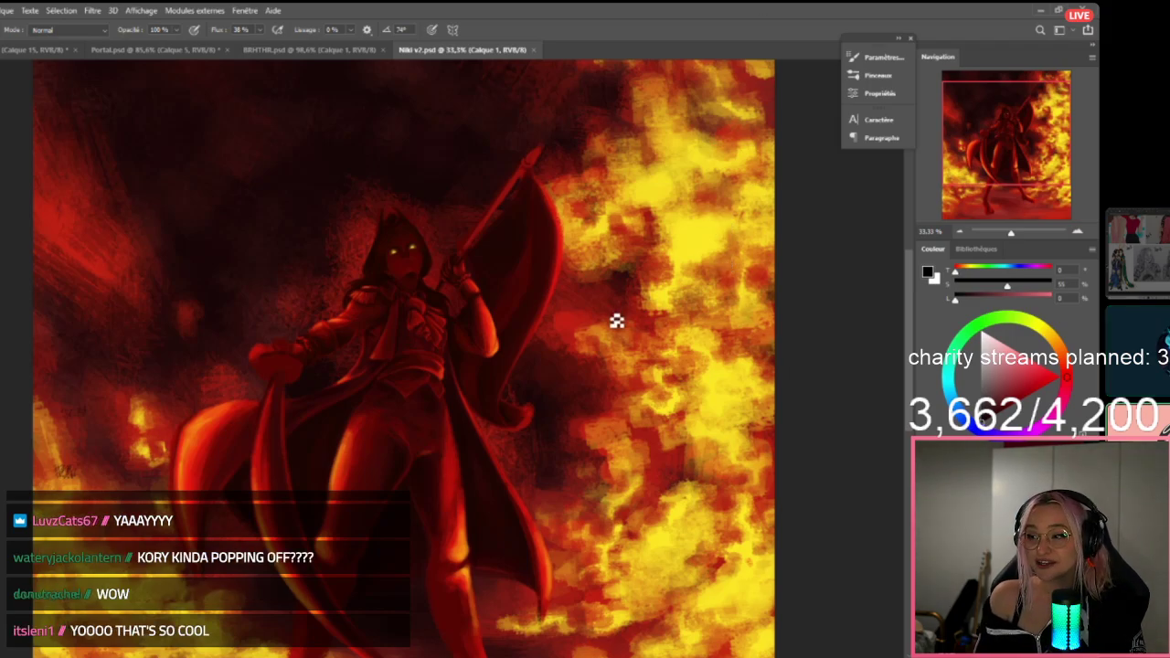
scroll(572, 300, "down", 2)
scroll(572, 300, "down", 4)
scroll(640, 352, "up", 2)
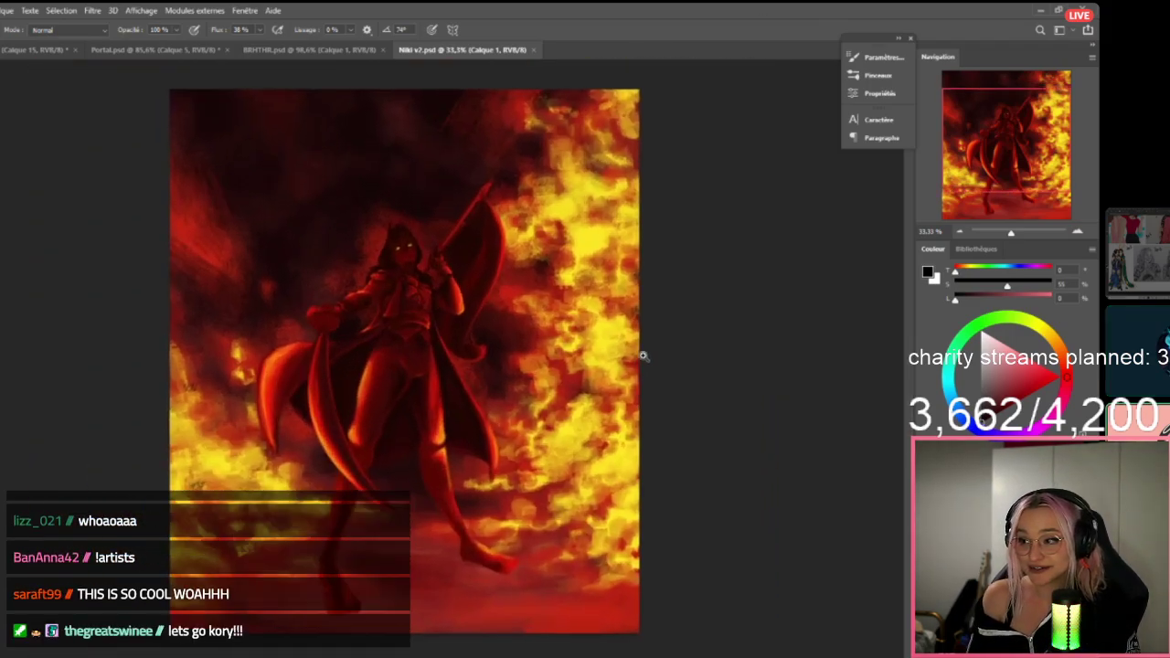
Select nearly the whole red hooded figure painting with a rectangular marquee.
key("m")
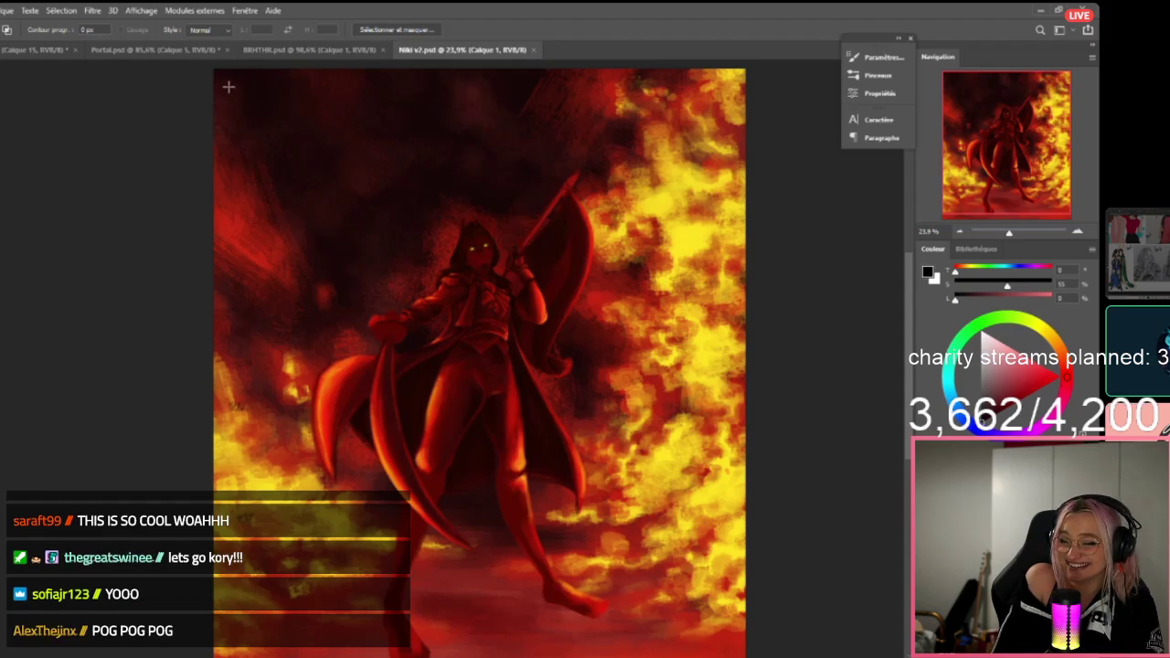
left_click_drag(220, 73, 732, 321)
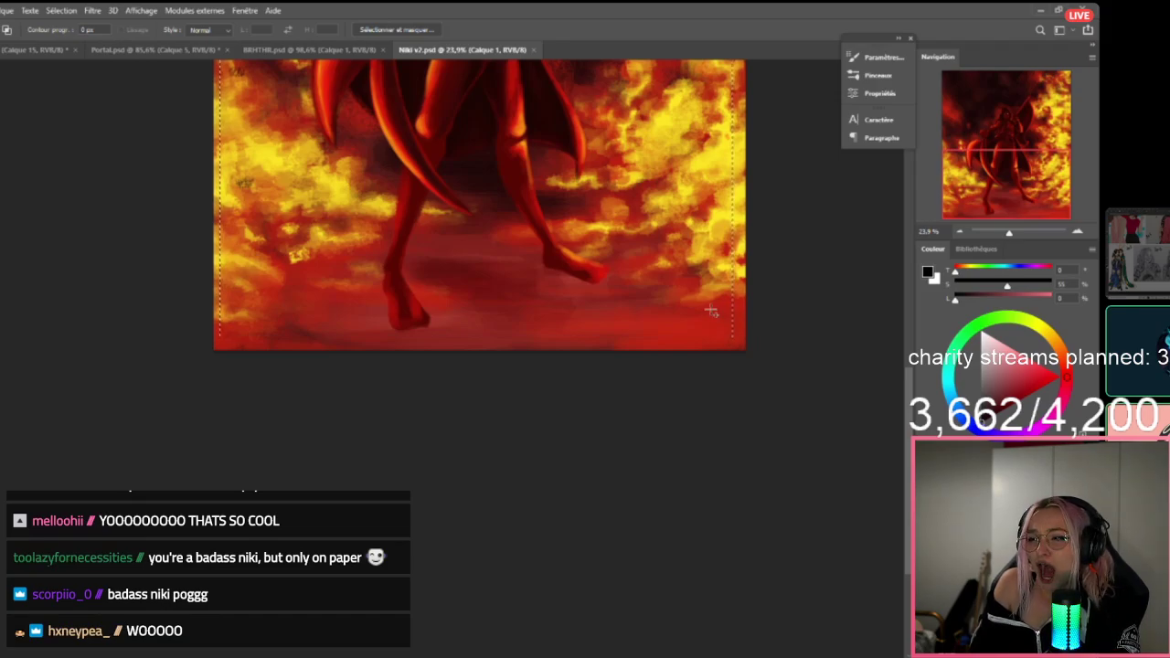
left_click_drag(367, 204, 370, 444)
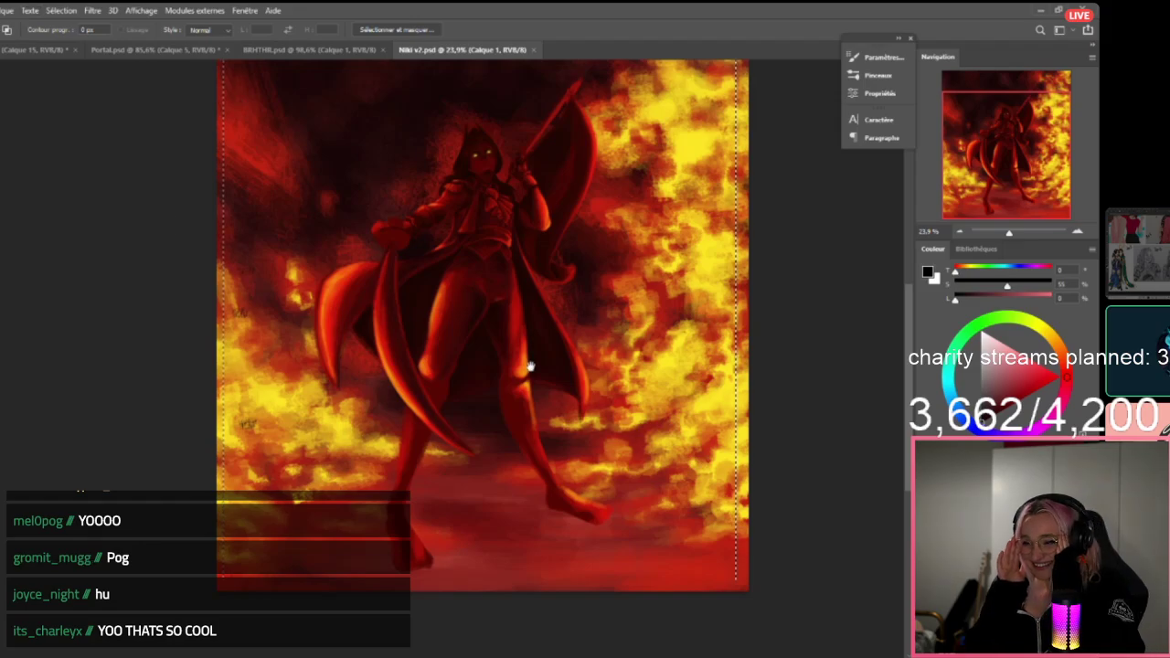
Capture the red hooded figure painting as a new rectangular screenshot with the snipping tool.
left_click_drag(593, 341, 523, 414)
key("alt+Tab")
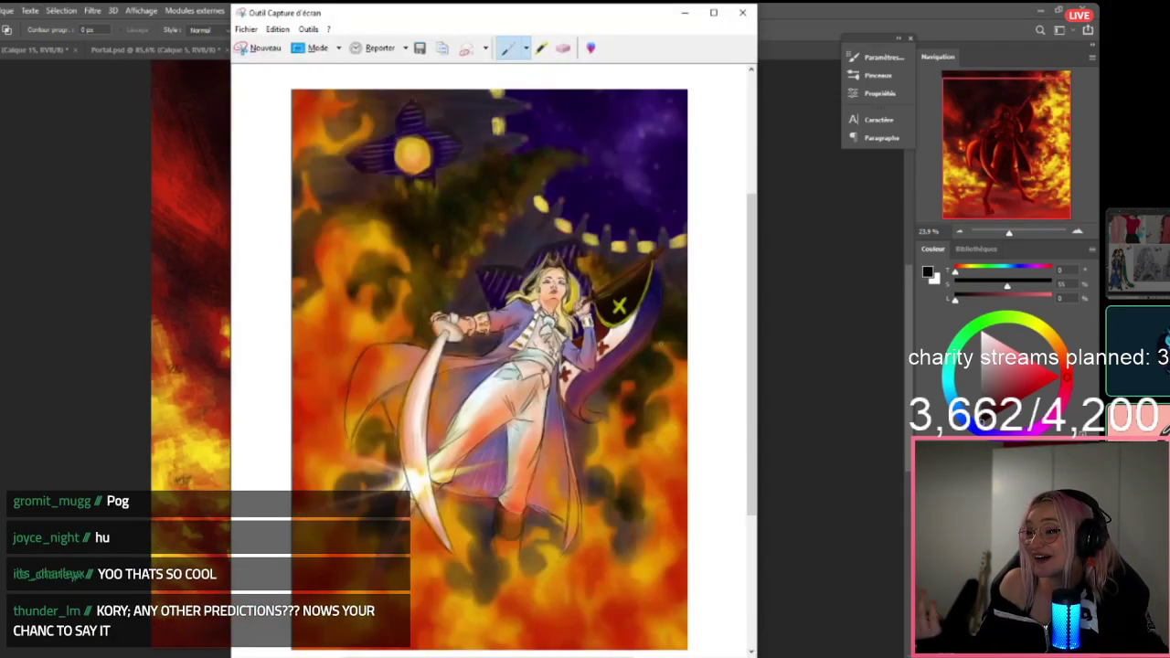
left_click(266, 51)
key("super+shift+s")
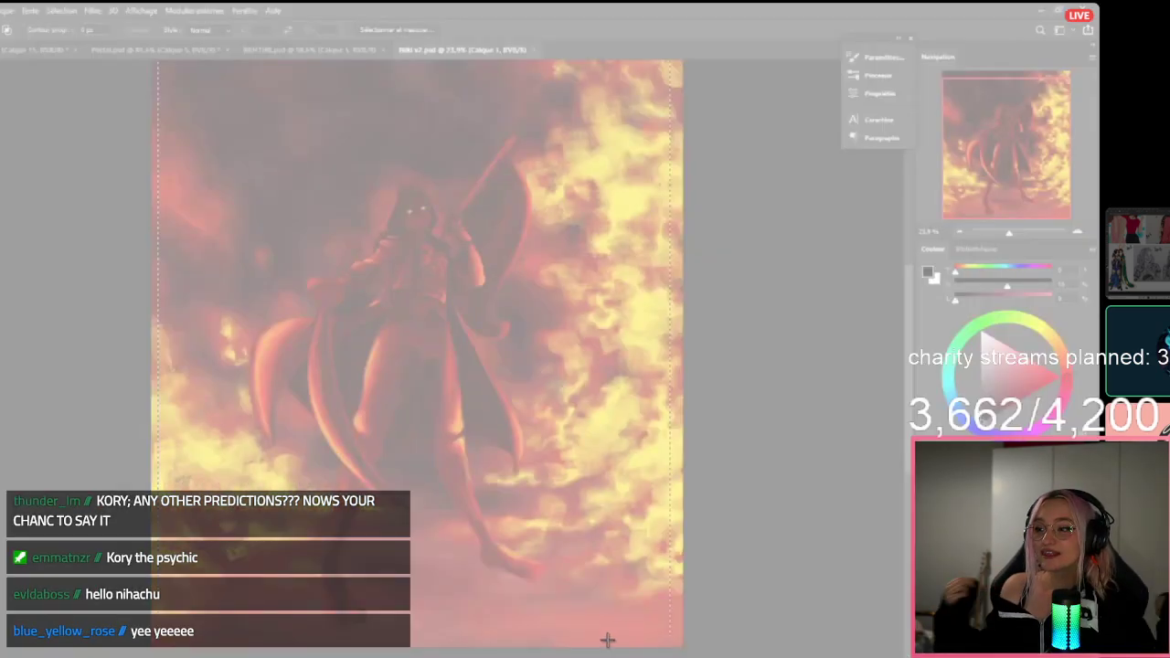
left_click_drag(616, 643, 195, 67)
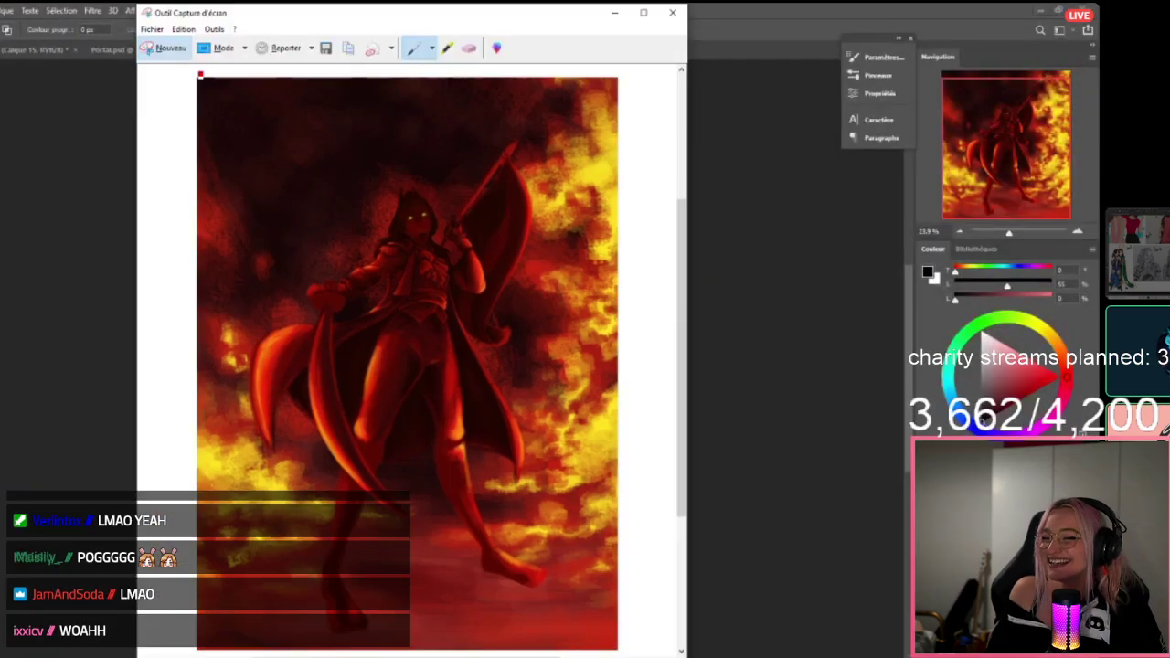
Return to the dated old drawings and paste the captured red hooded figure there.
left_click(104, 80)
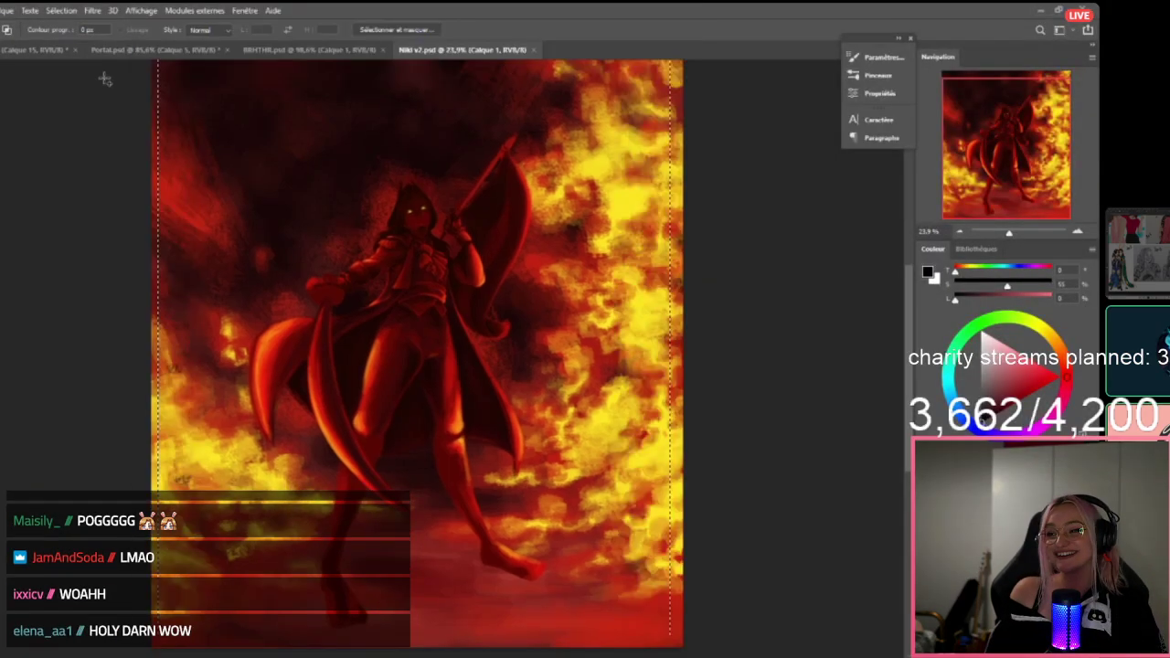
left_click(311, 49)
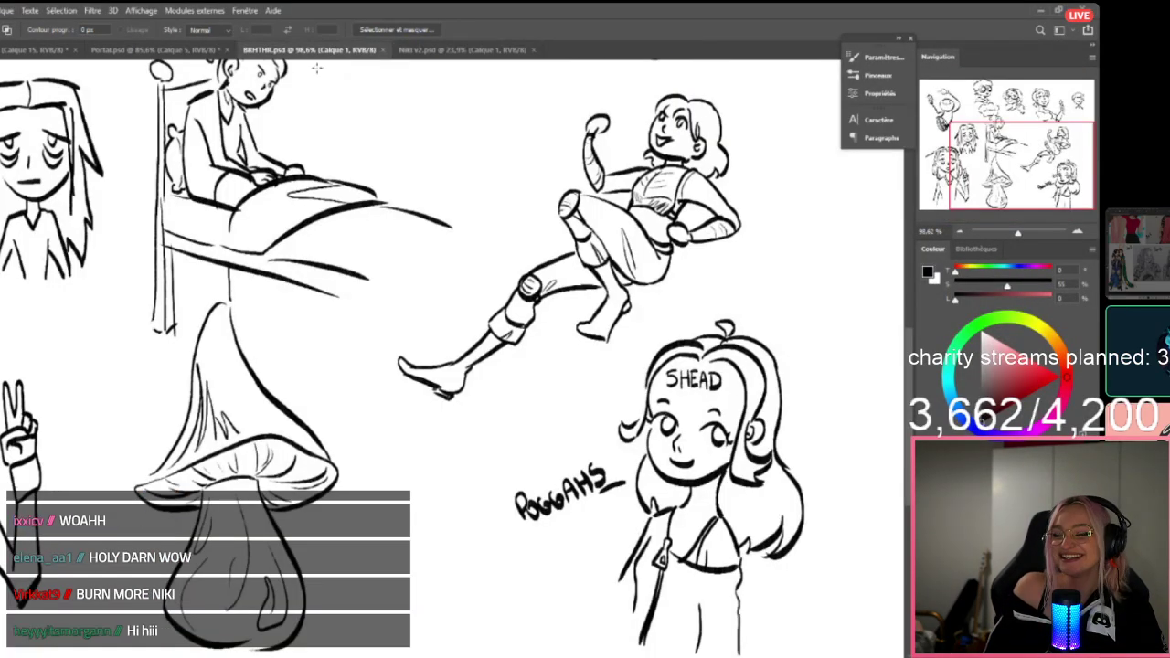
left_click(147, 50)
left_click(42, 49)
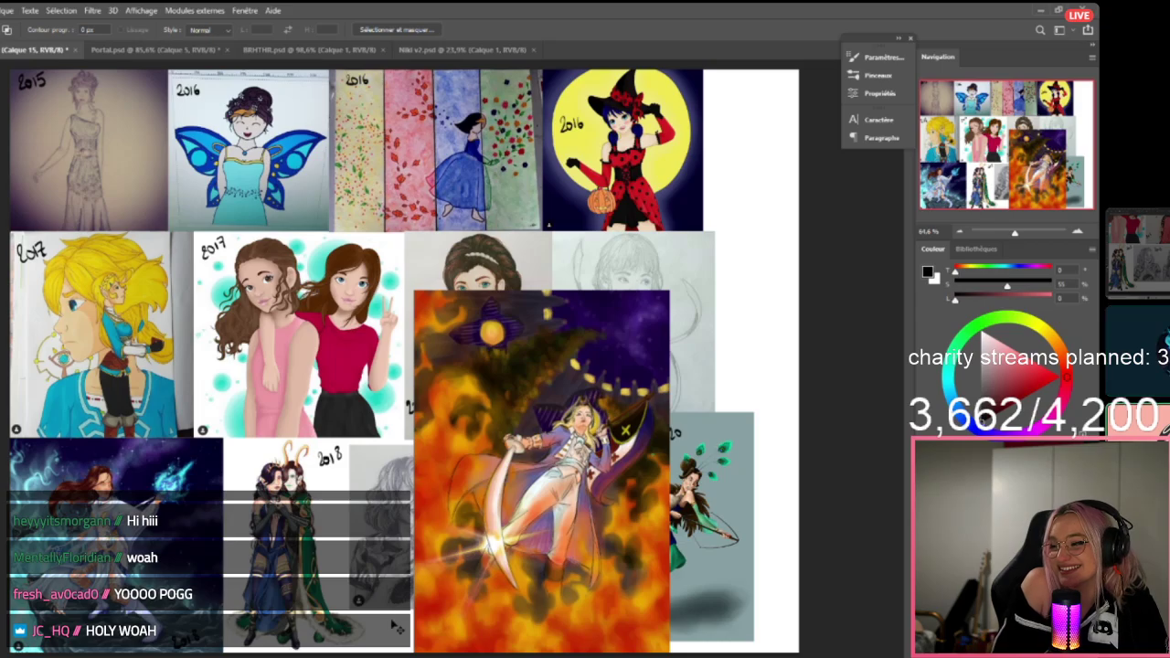
key("ctrl+v")
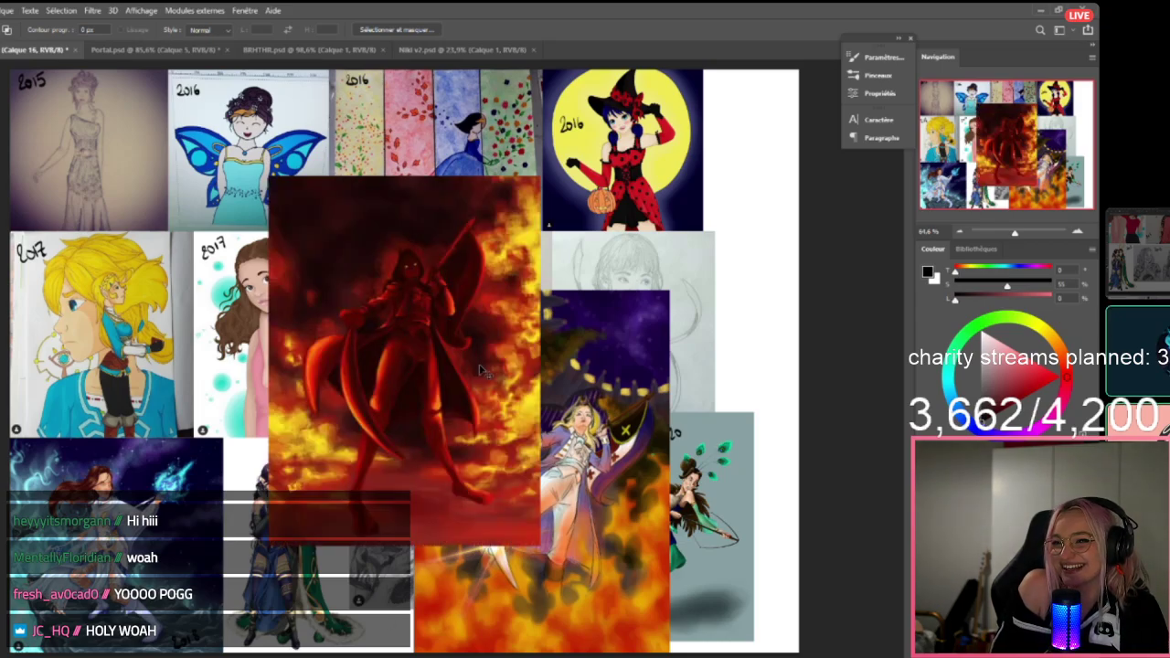
Move the pasted red hooded figure directly to the left of the pirate painting for a side-by-side comparison.
key("ctrl+t")
left_click_drag(480, 370, 334, 444)
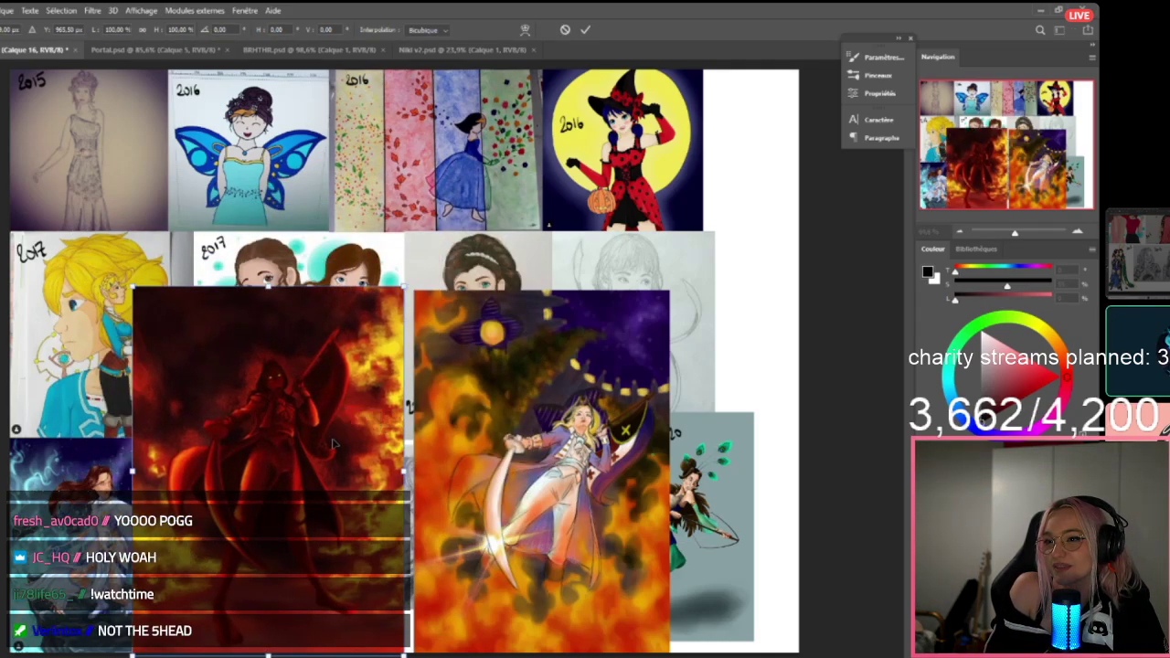
key("Return")
scroll(503, 457, "up", 1)
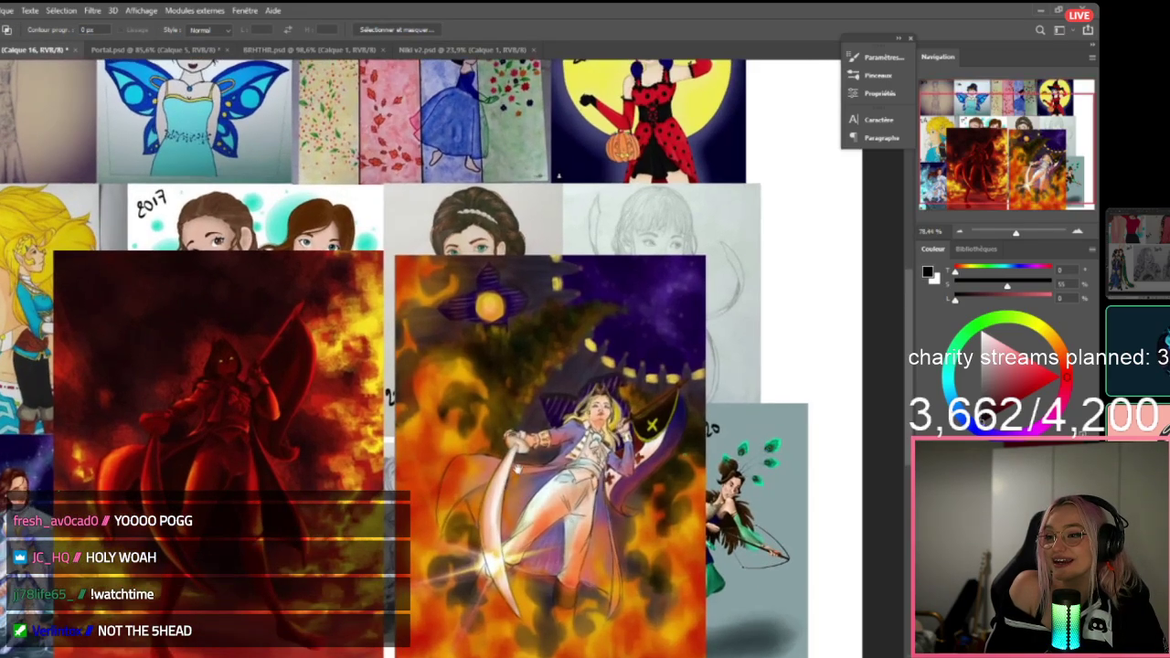
left_click_drag(517, 468, 562, 390)
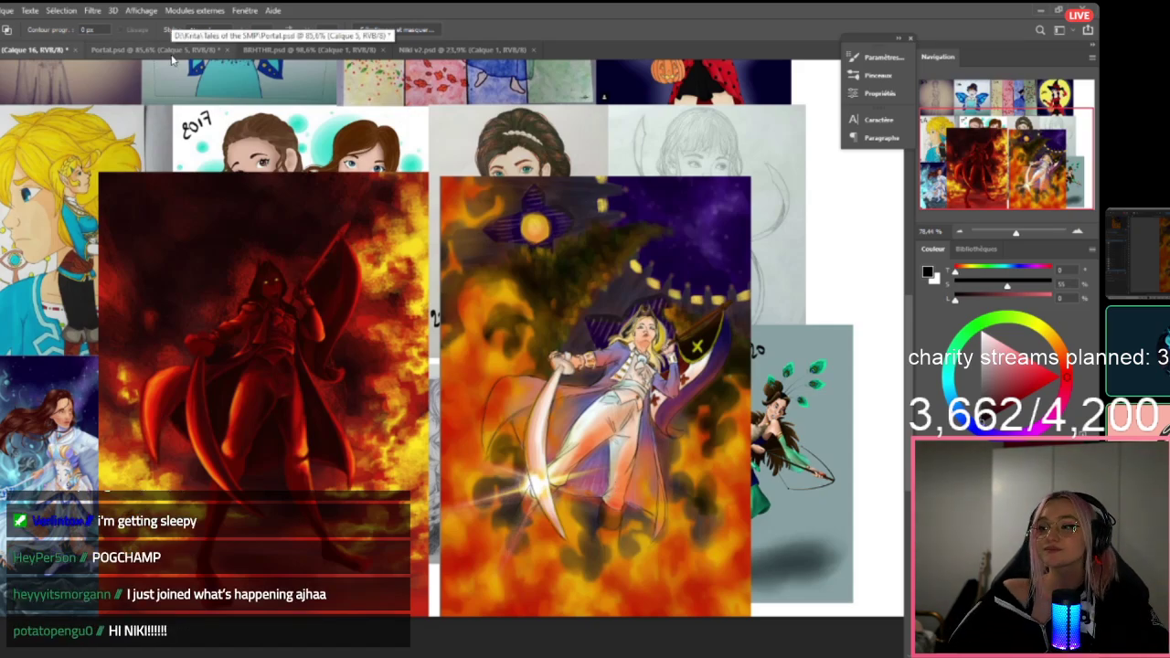
Close Niki v2.psd, and view and dismiss the picture of the pink-haired character above flames in the photo viewer.
left_click(418, 51)
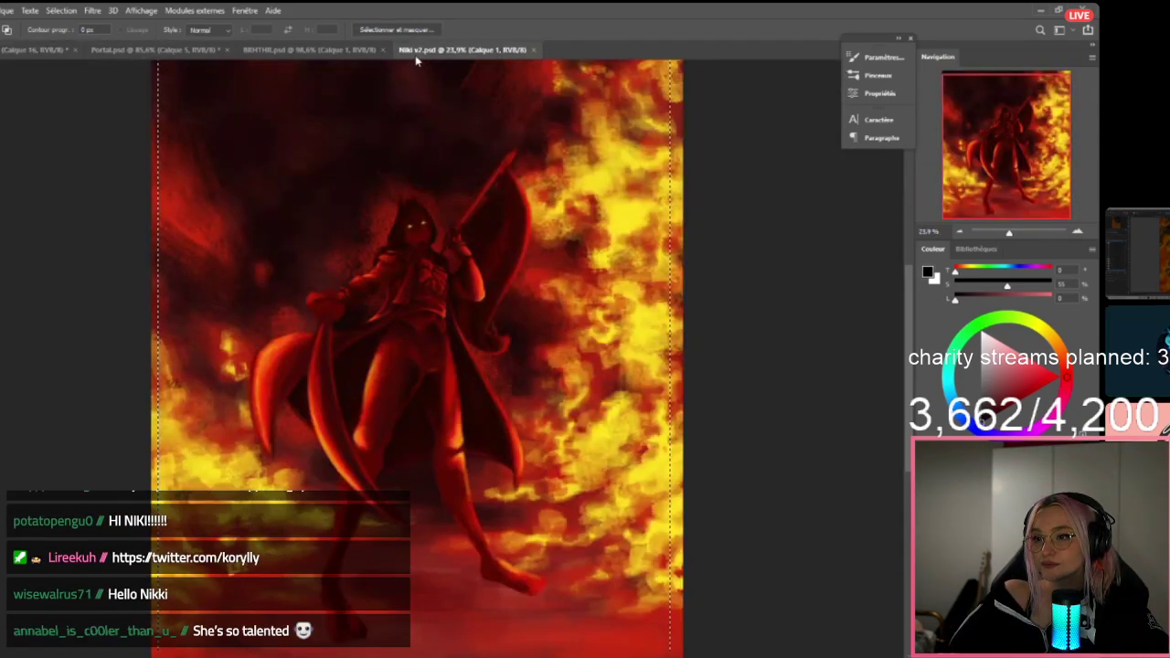
left_click(533, 50)
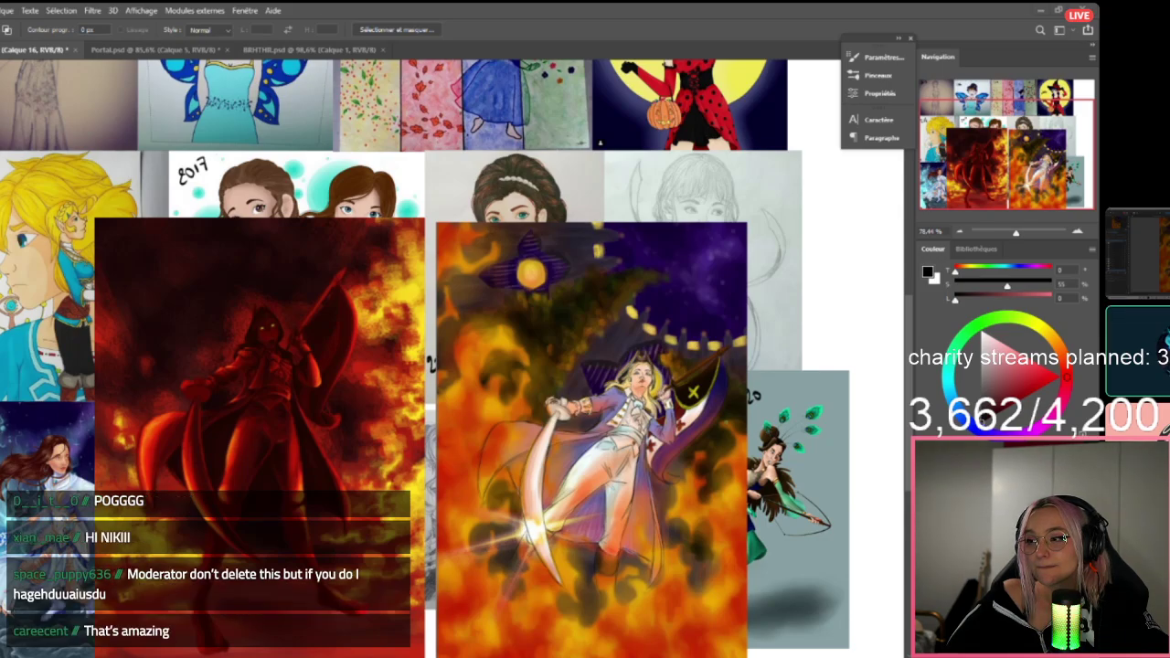
key("alt+Tab")
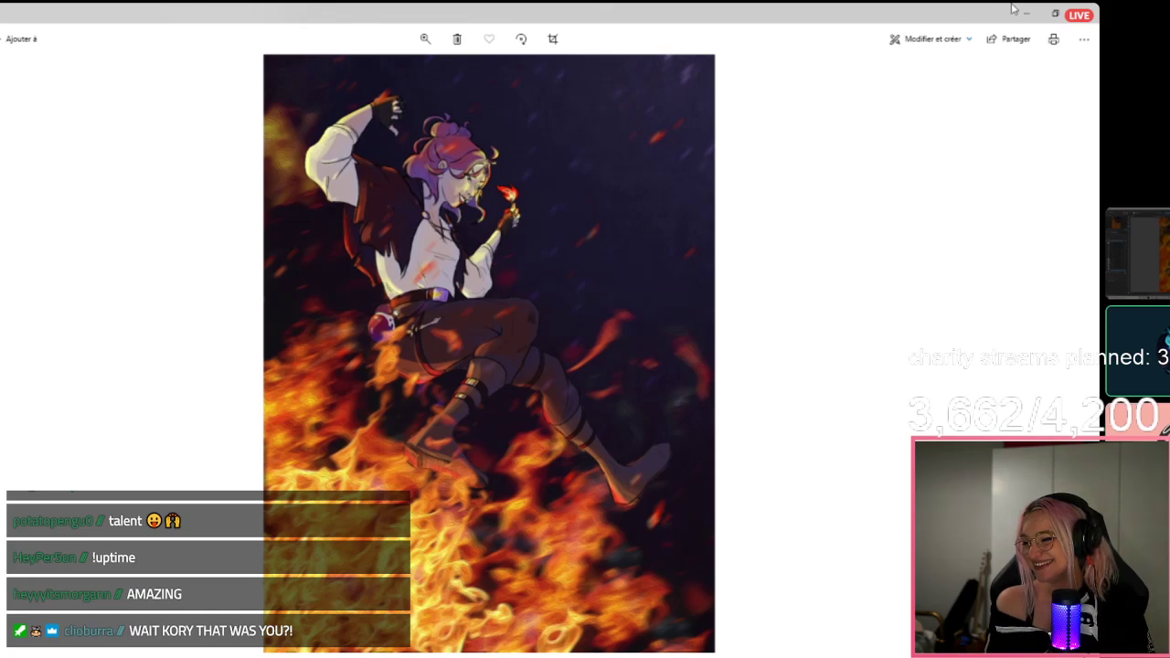
left_click(1086, 13)
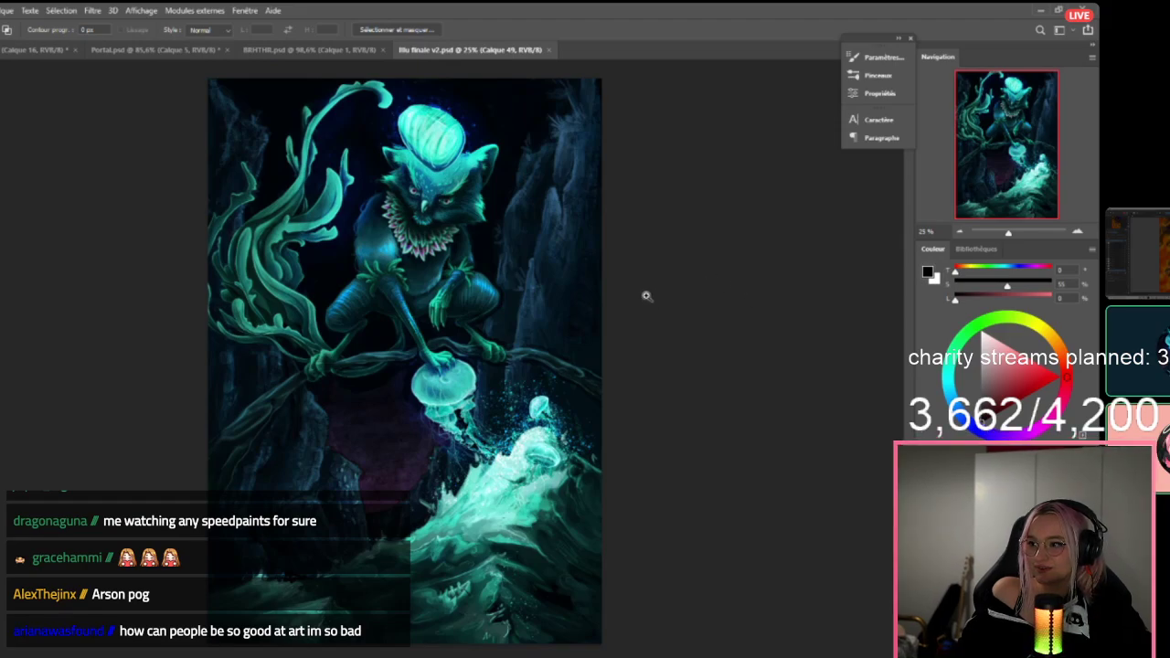
Enlarge Illu finale v2.psd slightly and page through the cat creature's progress pictures in the photo viewer, from grey sketch to detailed colour.
left_click_drag(543, 314, 583, 314)
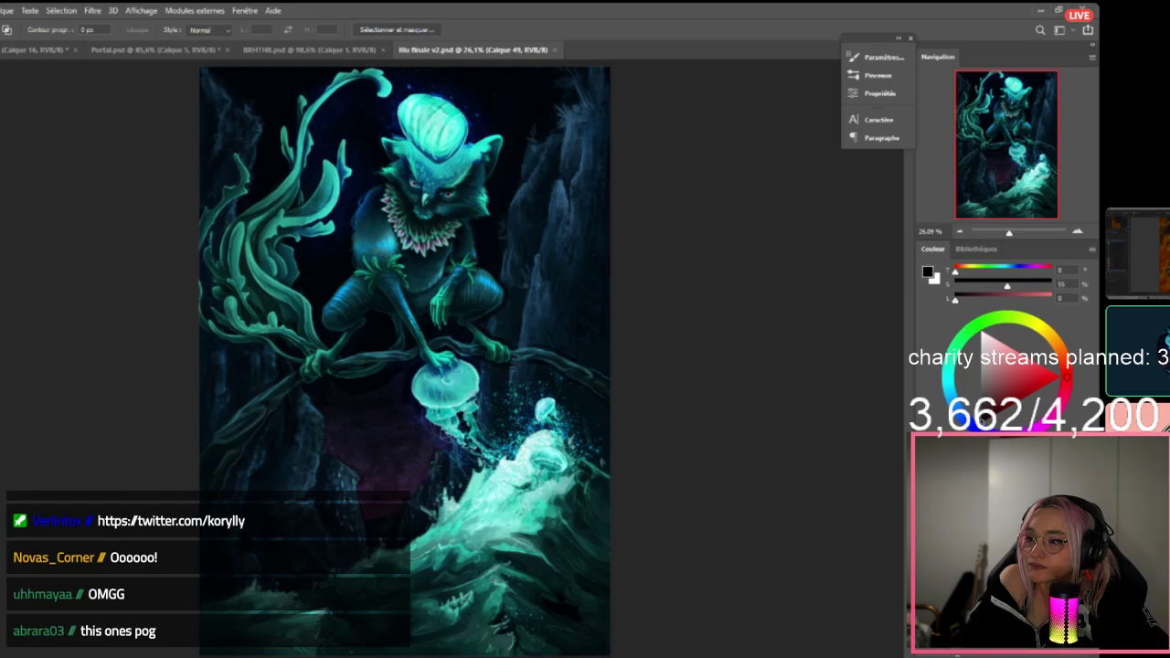
key("alt+Tab")
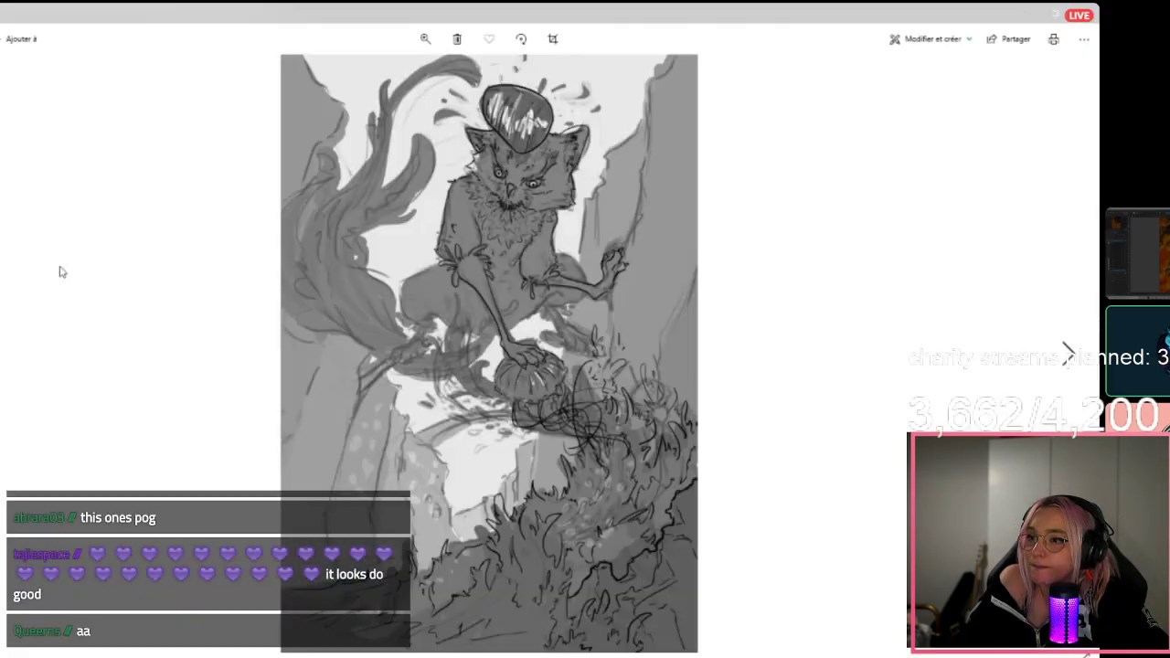
key("Right")
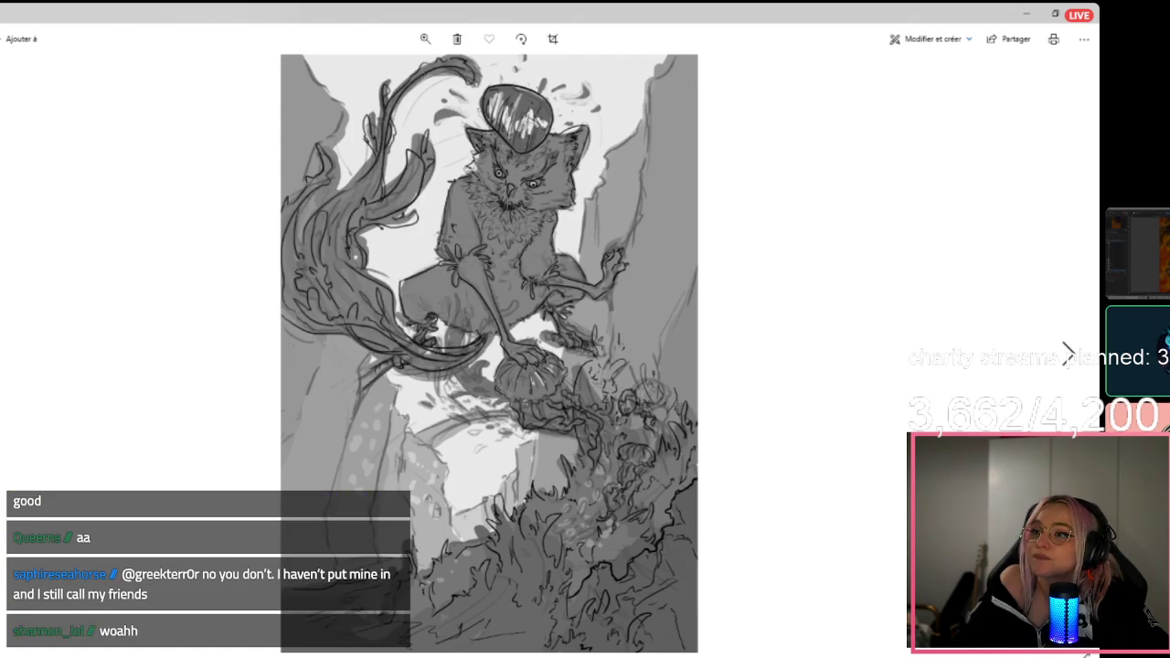
key("Right")
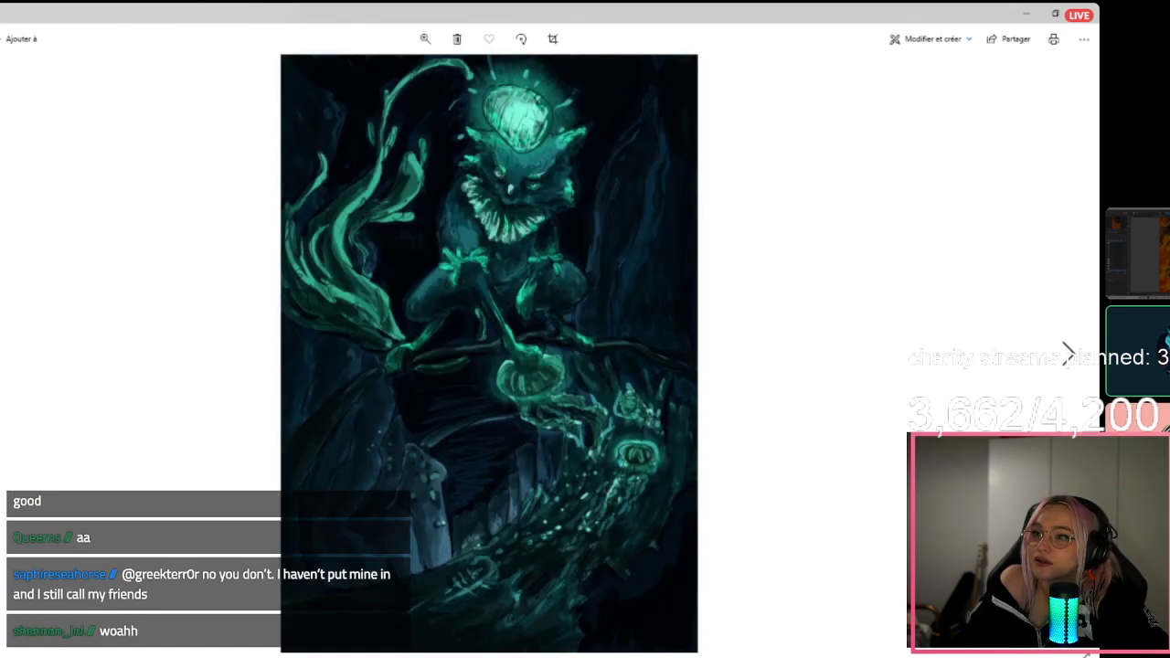
key("Right")
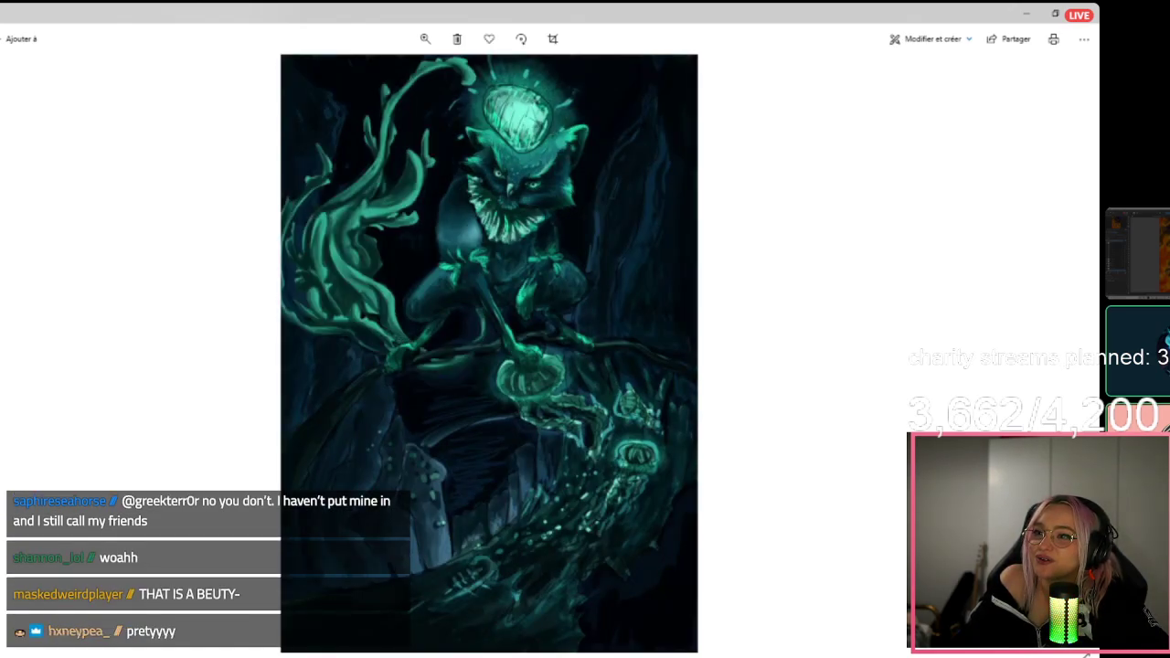
key("Right")
key("Right")
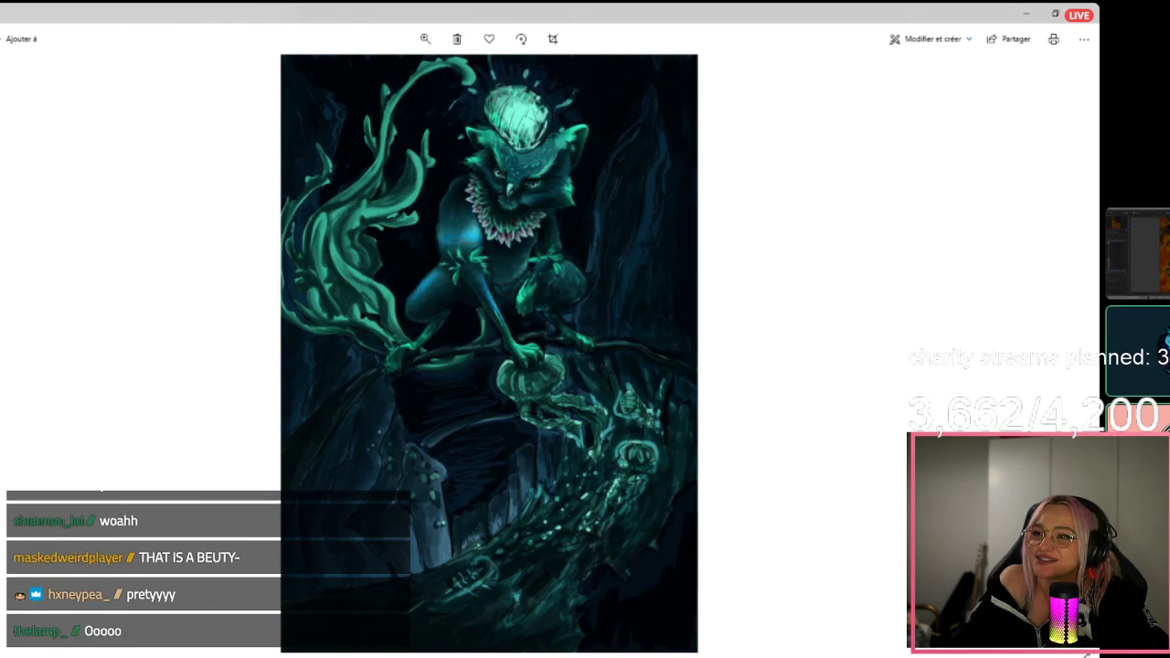
key("Right")
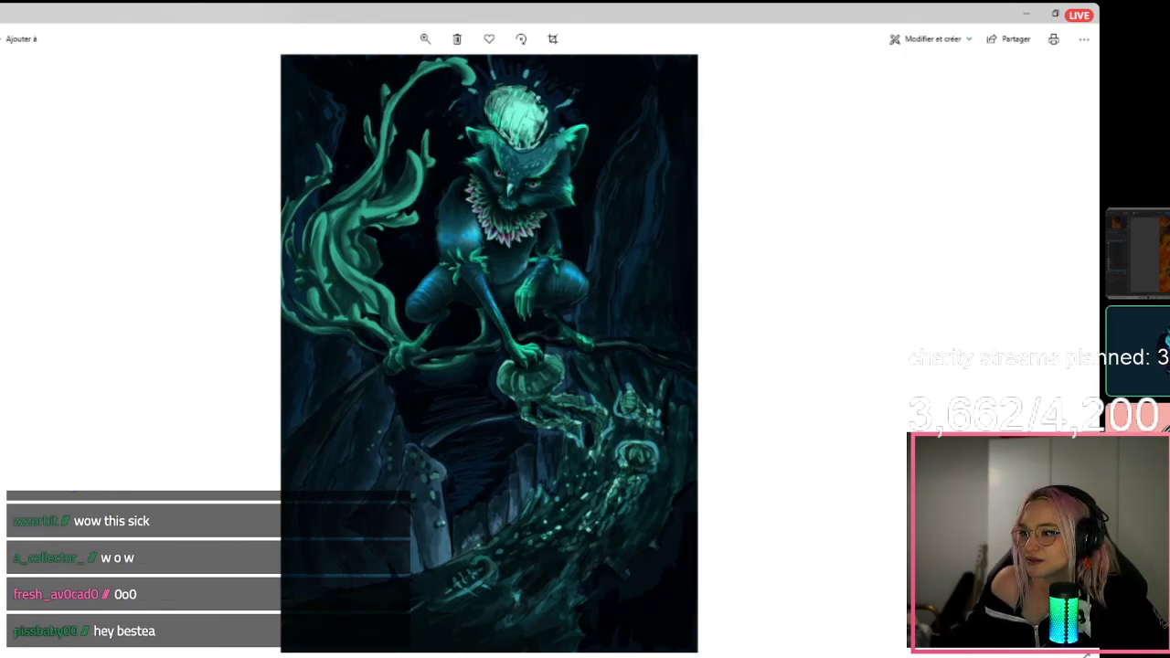
key("Right")
key("Right")
key("Right")
key("Right")
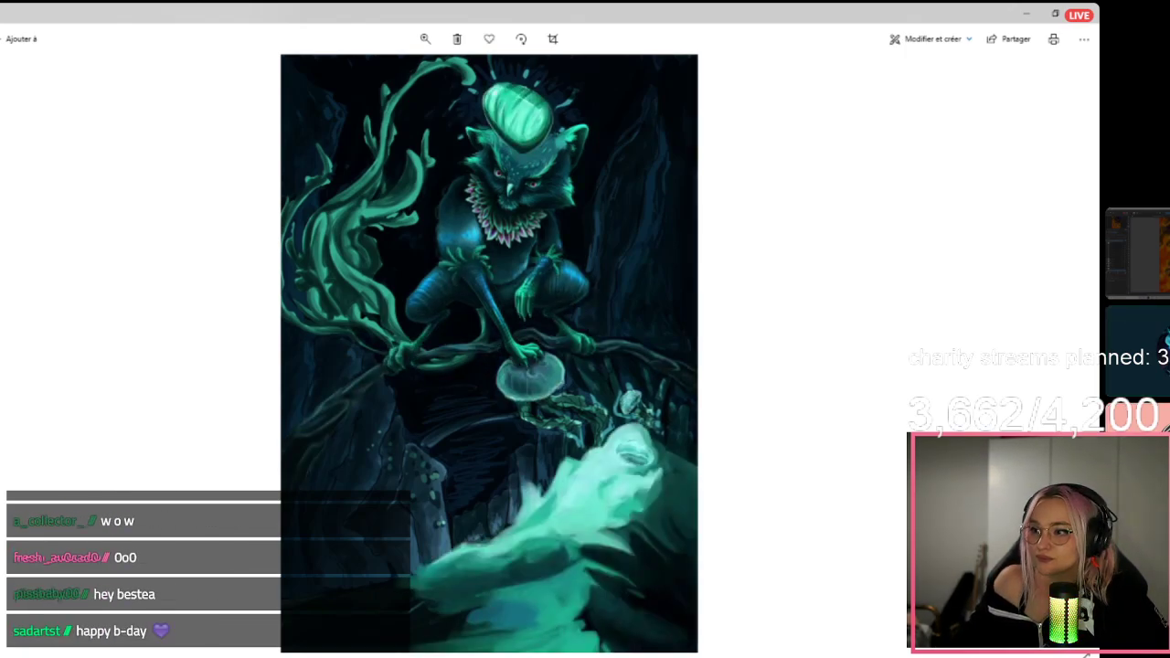
key("Right")
key("Right")
key("Right")
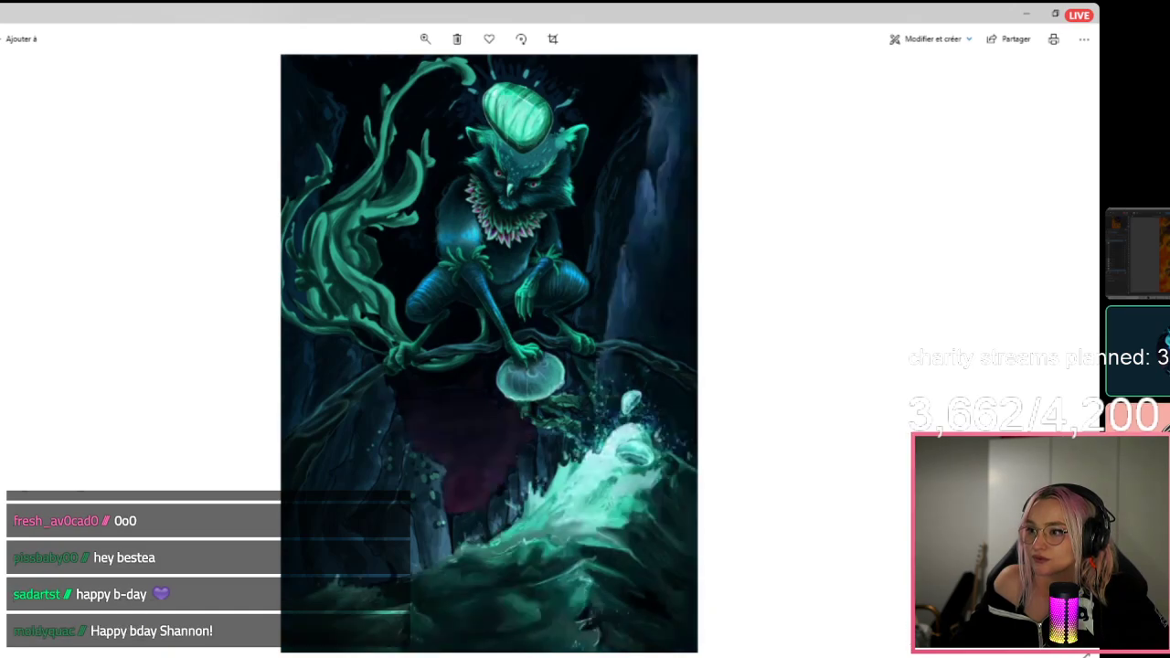
key("Right")
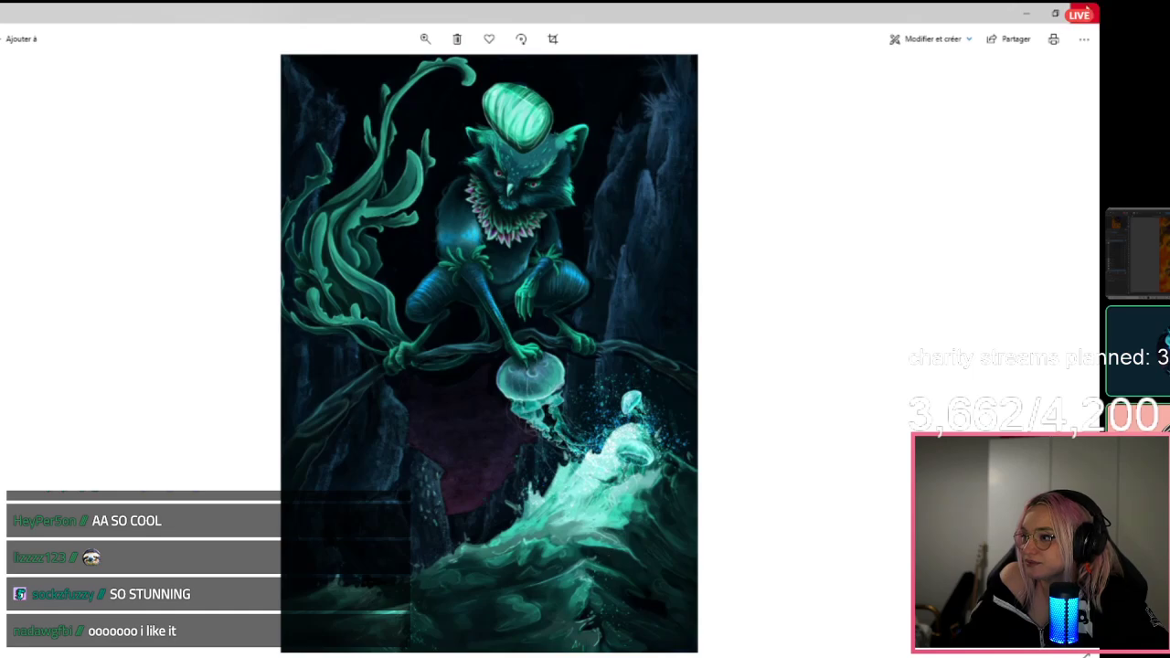
Close the photo viewer and Illu finale v2.psd, and hide the red hooded figure and pirate painting covering the dated drawings.
left_click(1084, 12)
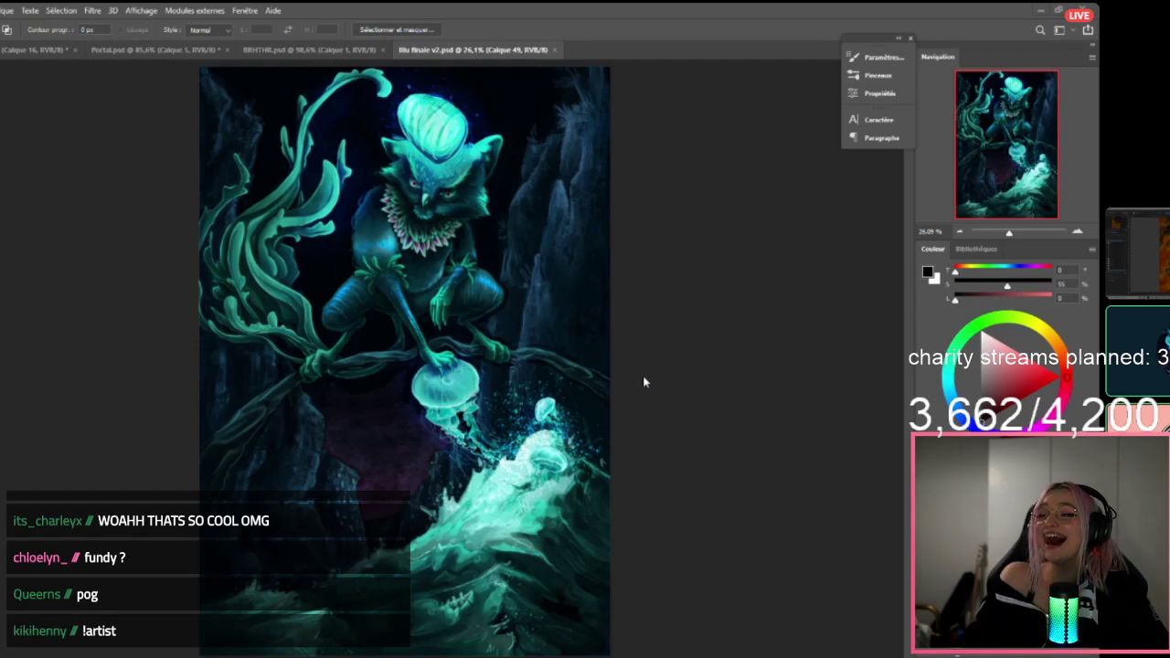
left_click(554, 49)
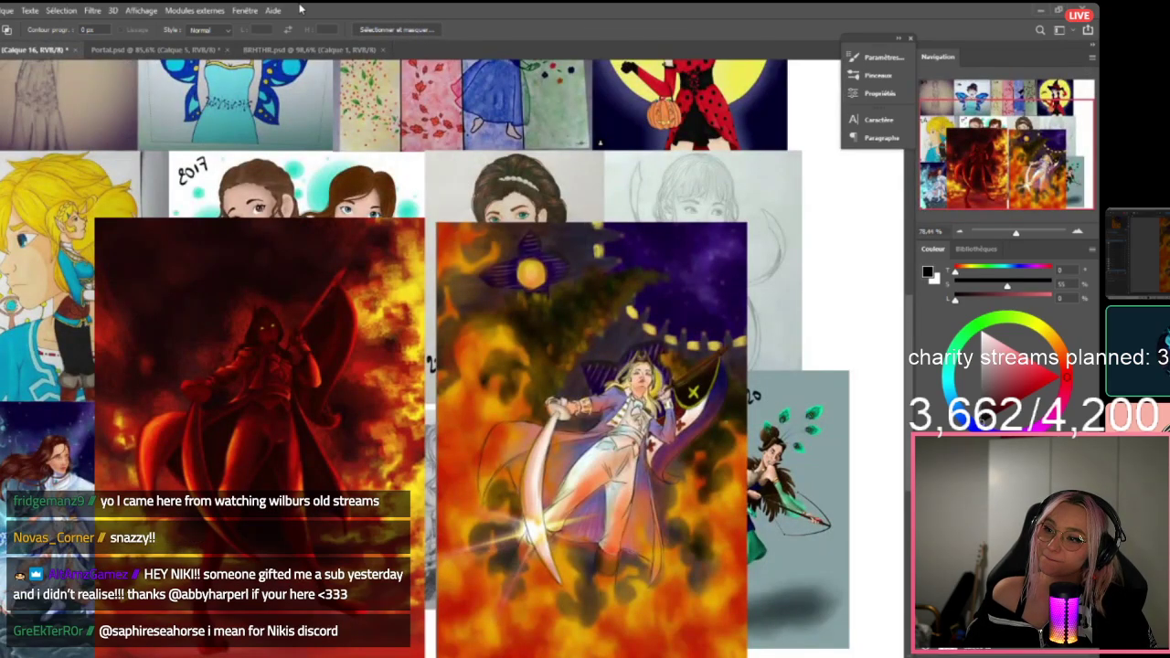
left_click(926, 541)
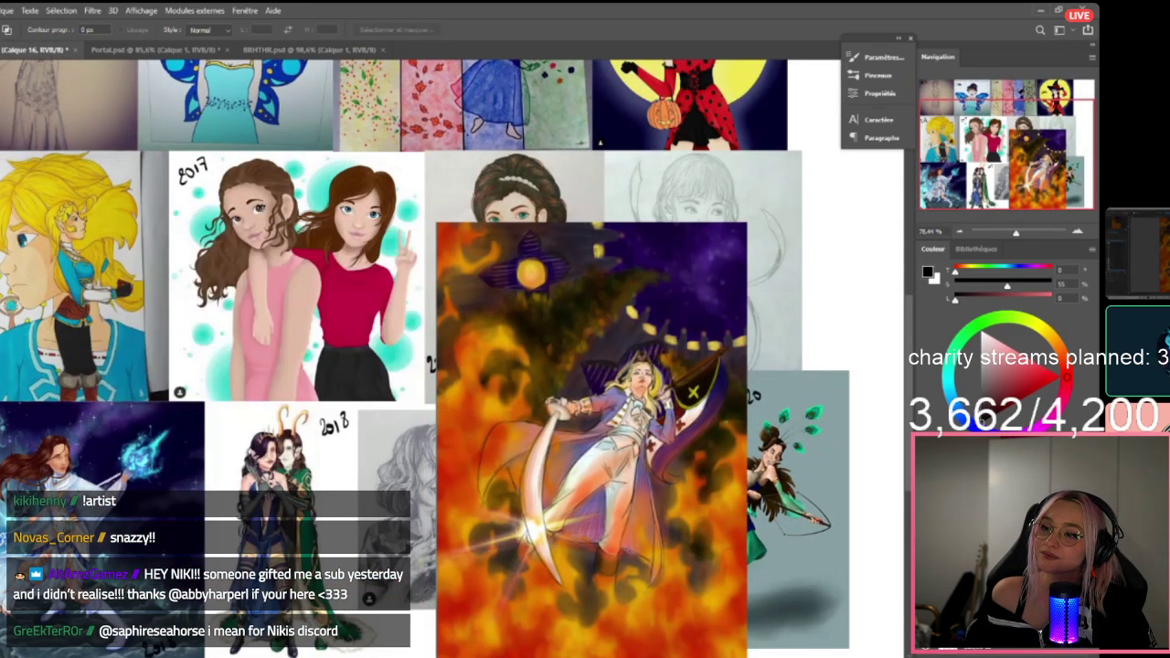
left_click(926, 523)
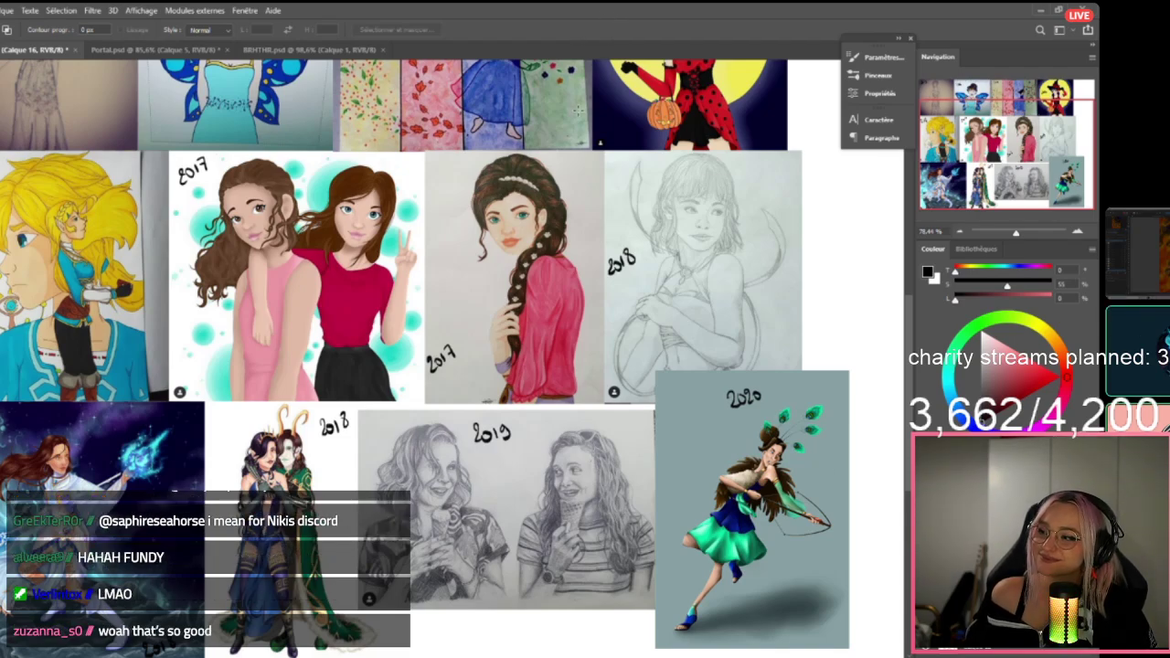
Look over the dated drawings from 2015 to 2020, up close and as a whole page.
scroll(478, 401, "up", 3)
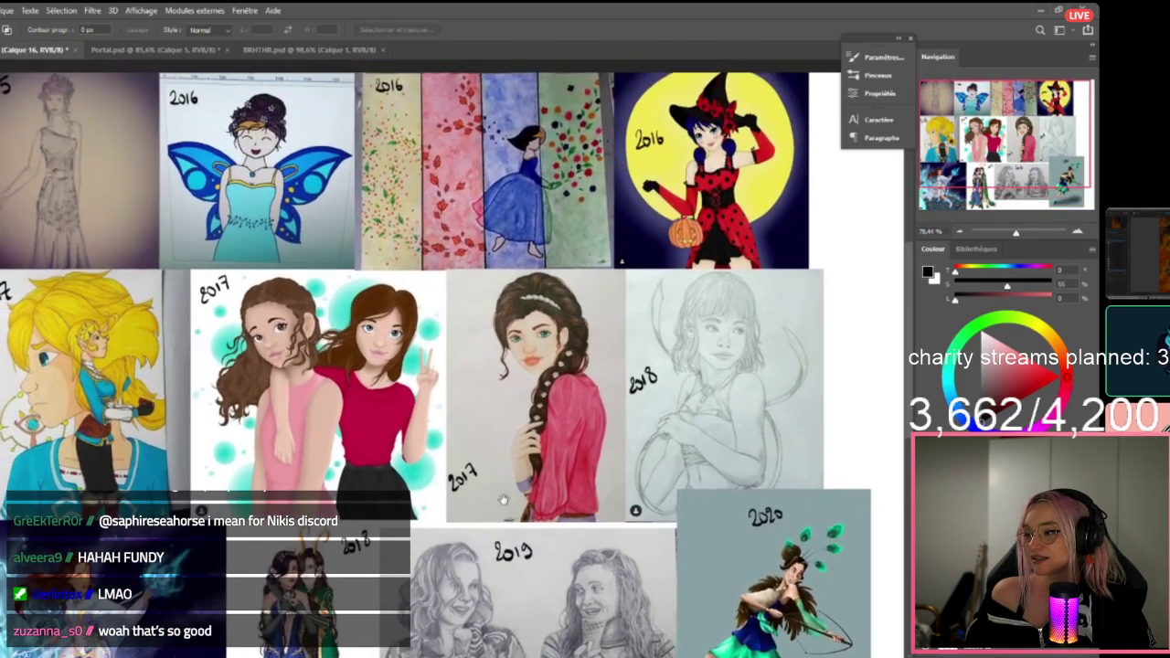
left_click_drag(503, 280, 486, 308)
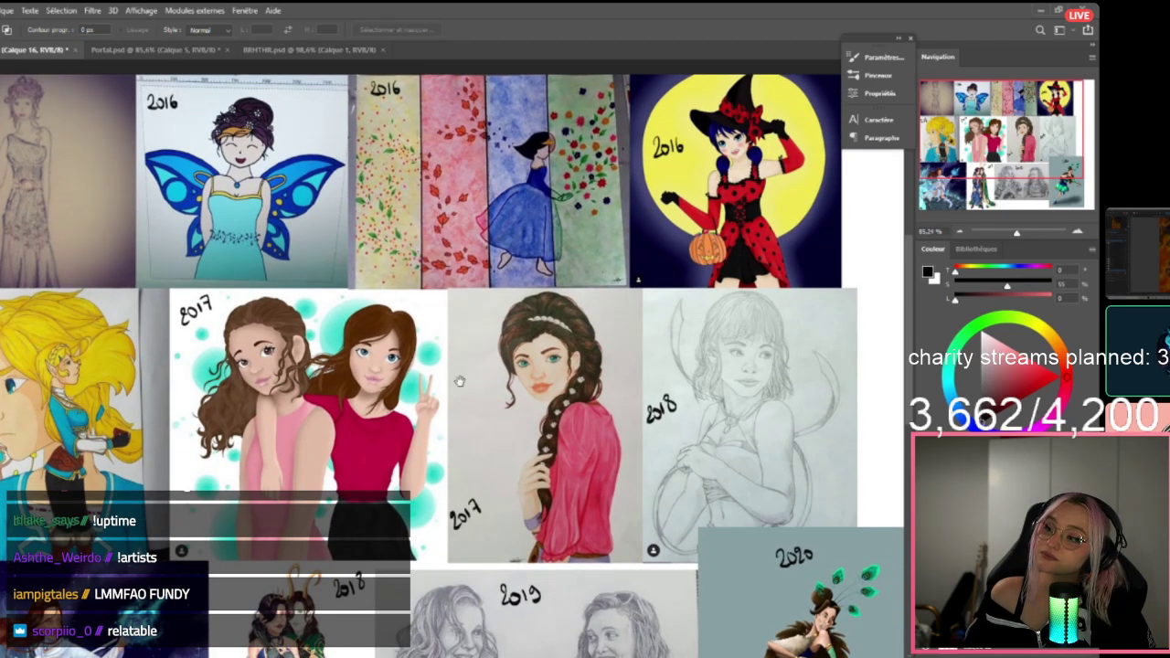
scroll(459, 381, "down", 5)
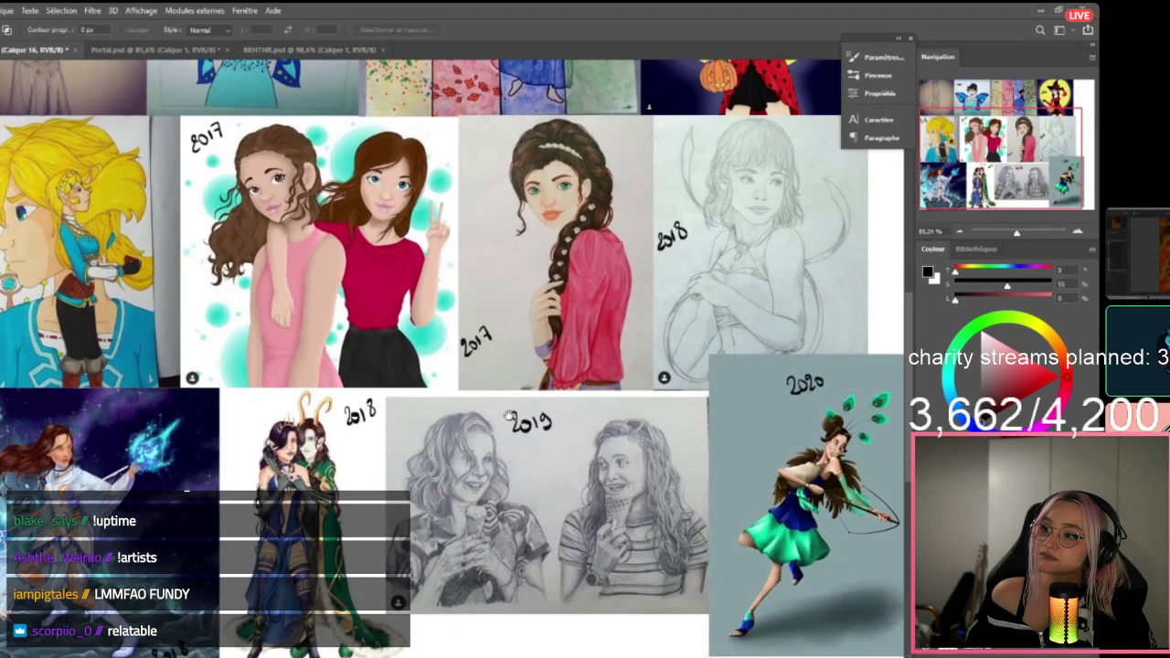
scroll(509, 416, "down", 1)
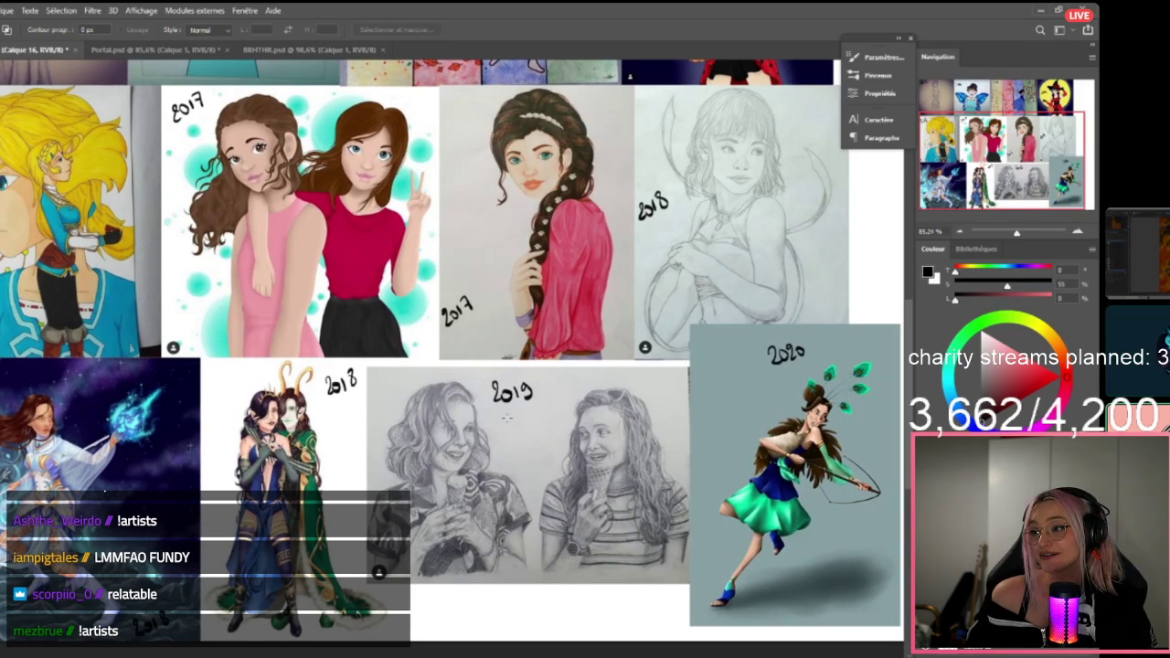
scroll(507, 416, "up", 1)
scroll(549, 390, "up", 1)
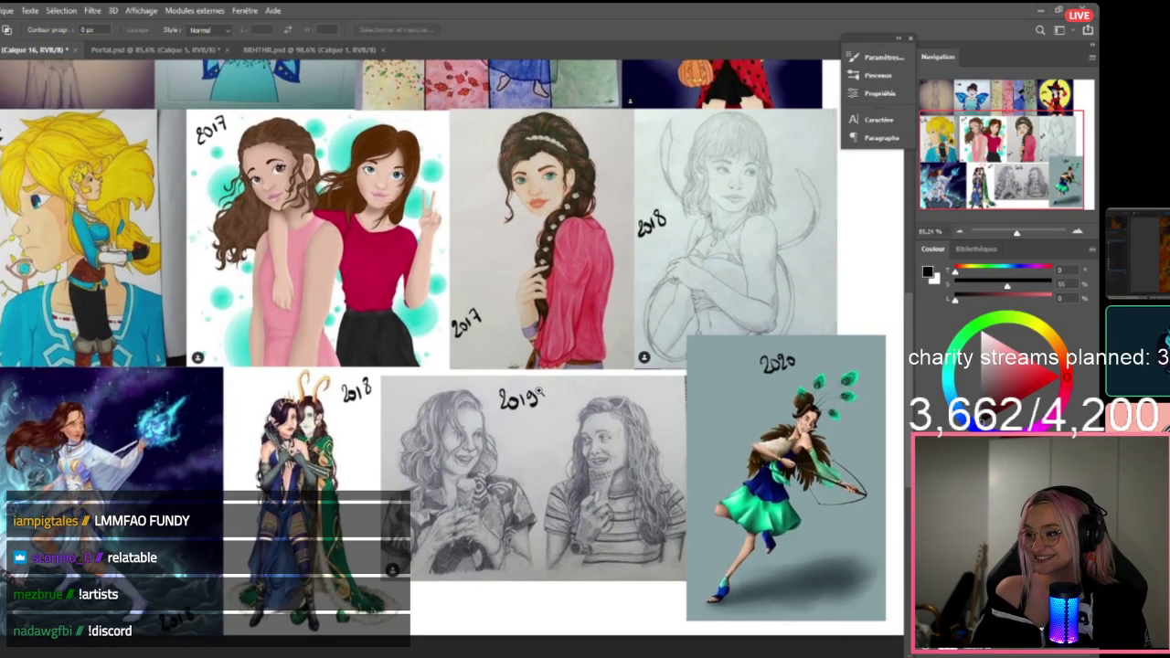
scroll(539, 391, "down", 1)
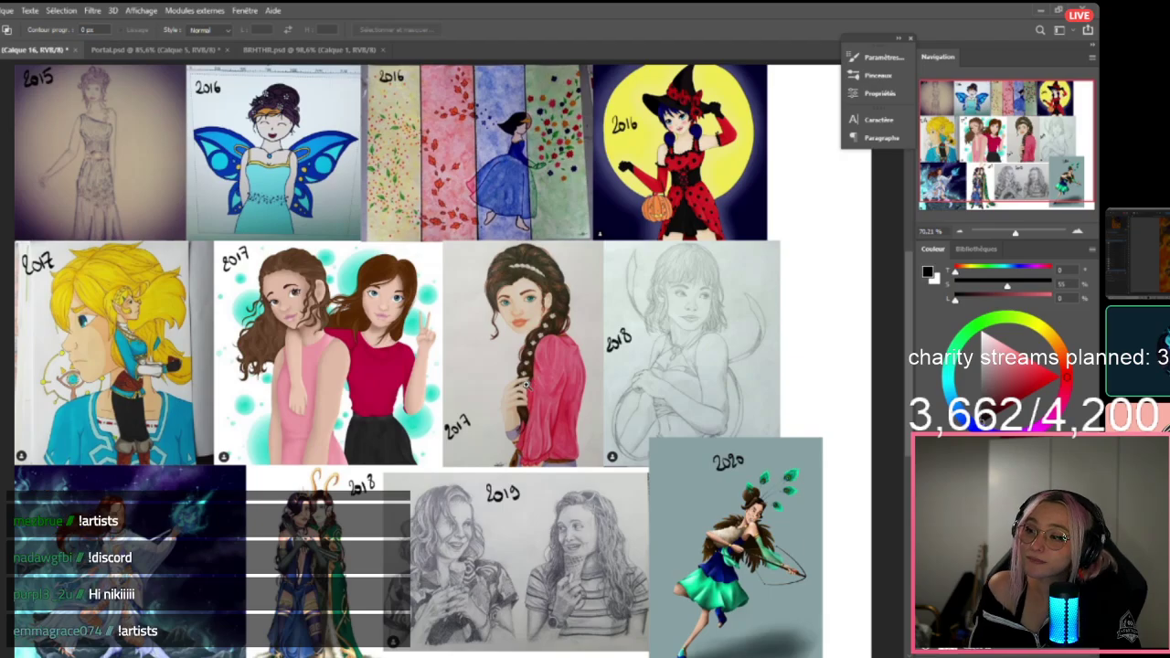
scroll(526, 386, "up", 1)
scroll(538, 387, "down", 1)
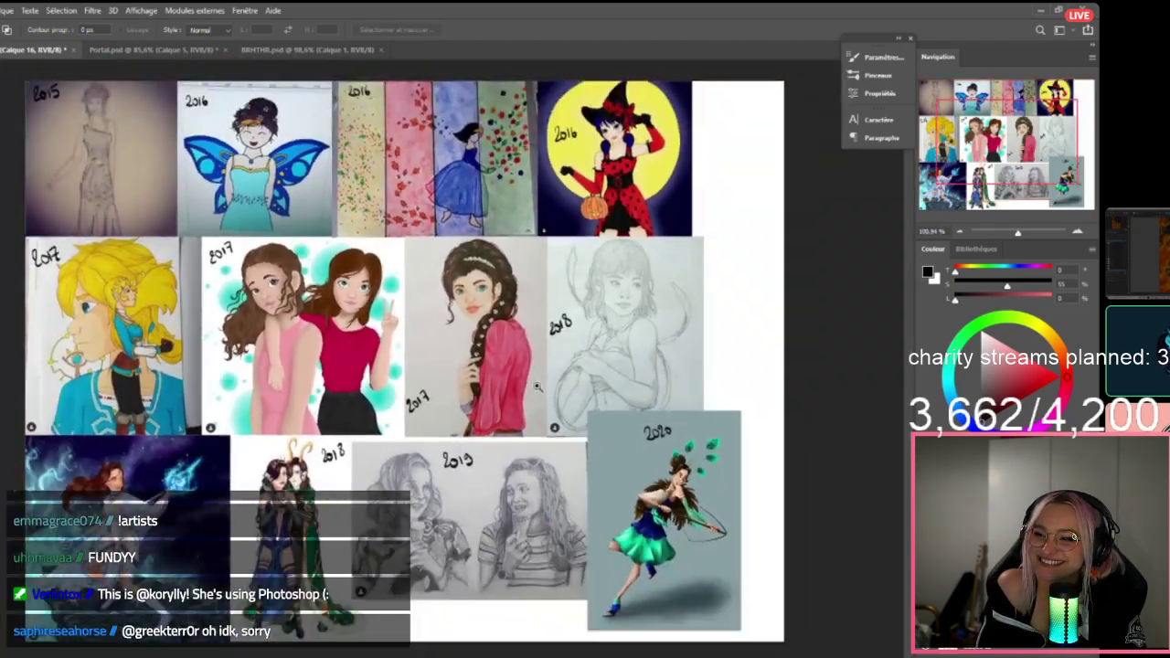
scroll(538, 387, "down", 1)
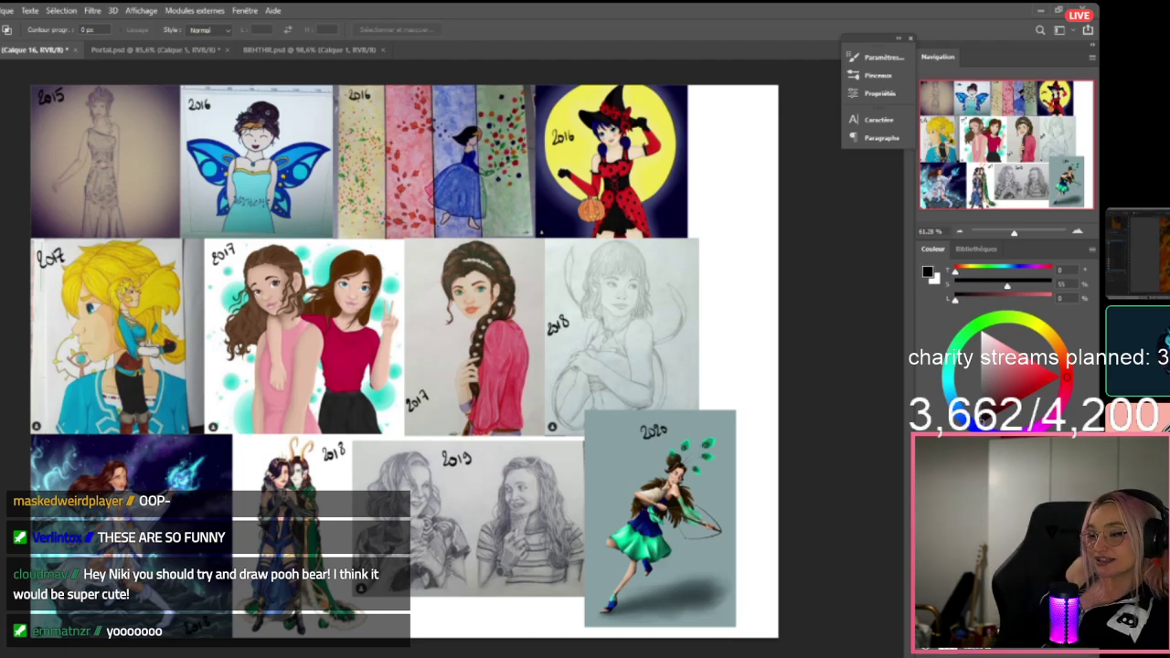
Show the suited figure with green and red eyes beside its two pose photos, and examine the portrait more closely.
left_click(925, 549)
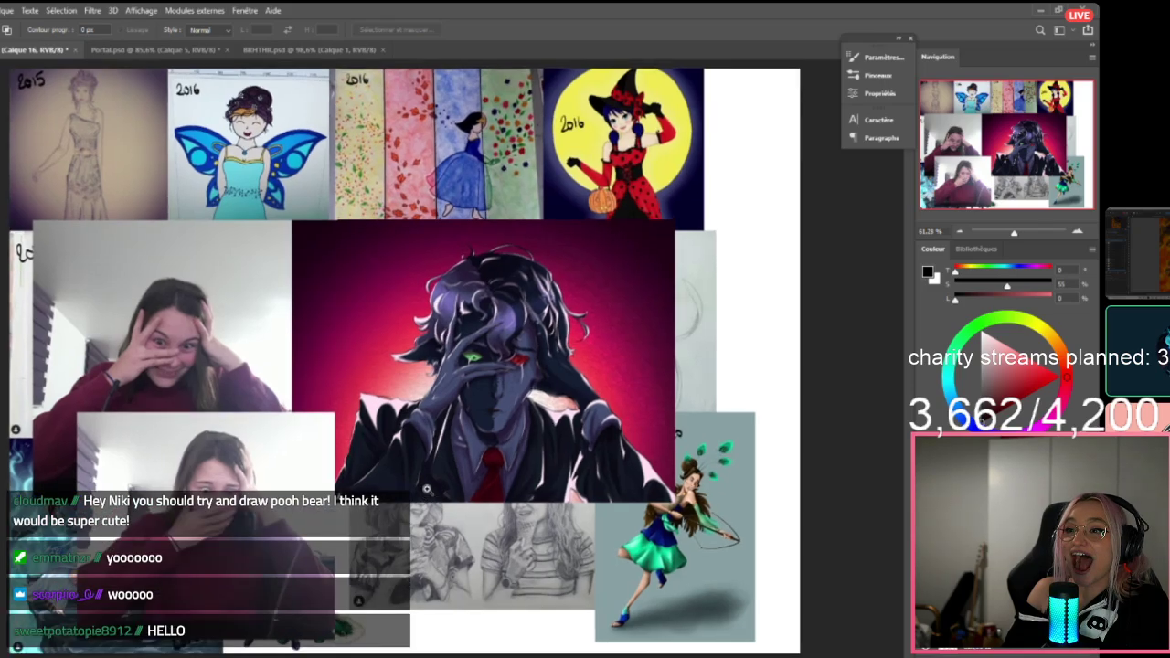
scroll(418, 488, "up", 1)
scroll(461, 468, "up", 1)
scroll(461, 468, "up", 2)
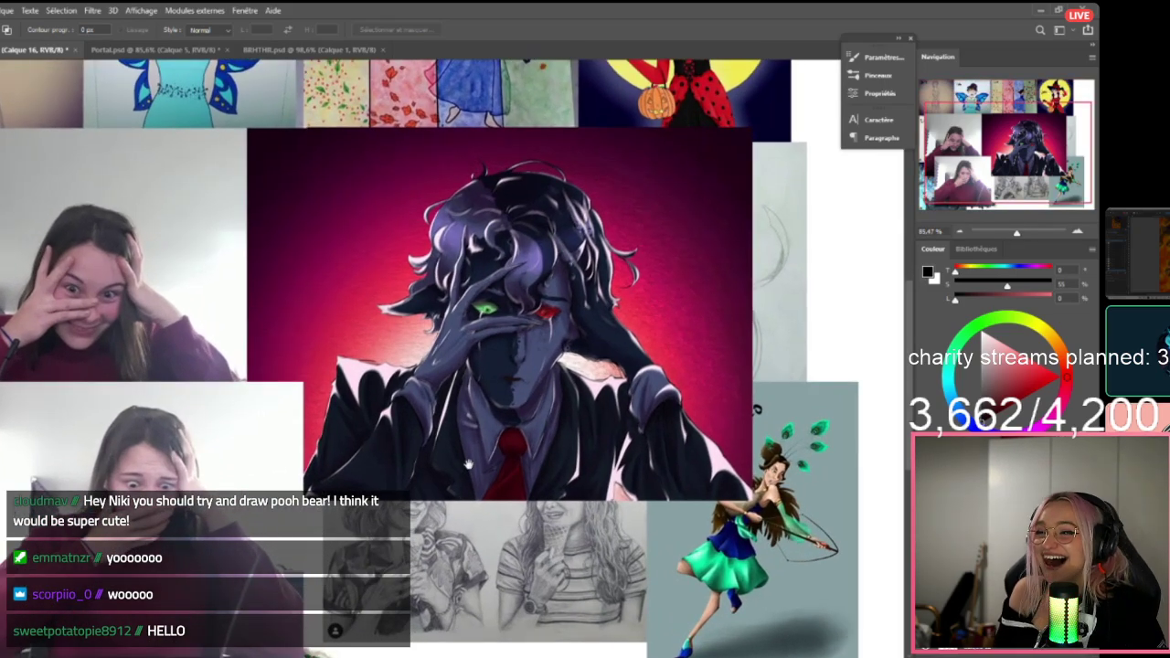
left_click_drag(551, 458, 543, 427)
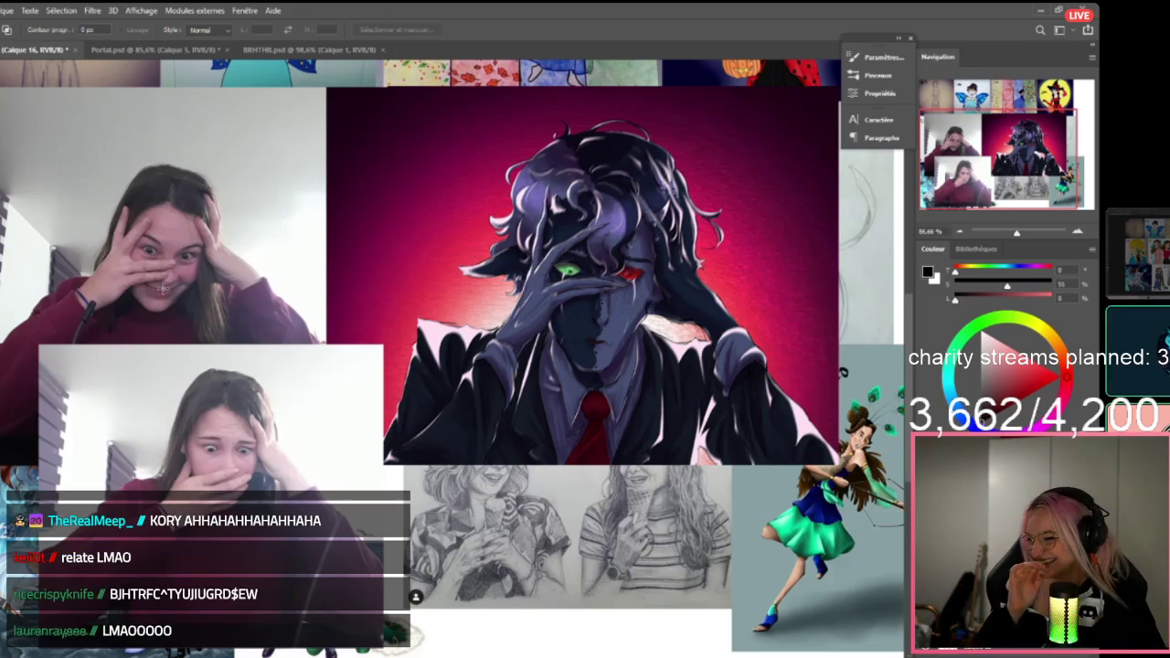
Examine the face and hands in the upper pose photo up close, and return to the side-by-side comparison with the portrait.
left_click_drag(105, 247, 563, 344)
left_click_drag(596, 379, 581, 379)
scroll(580, 377, "down", 3)
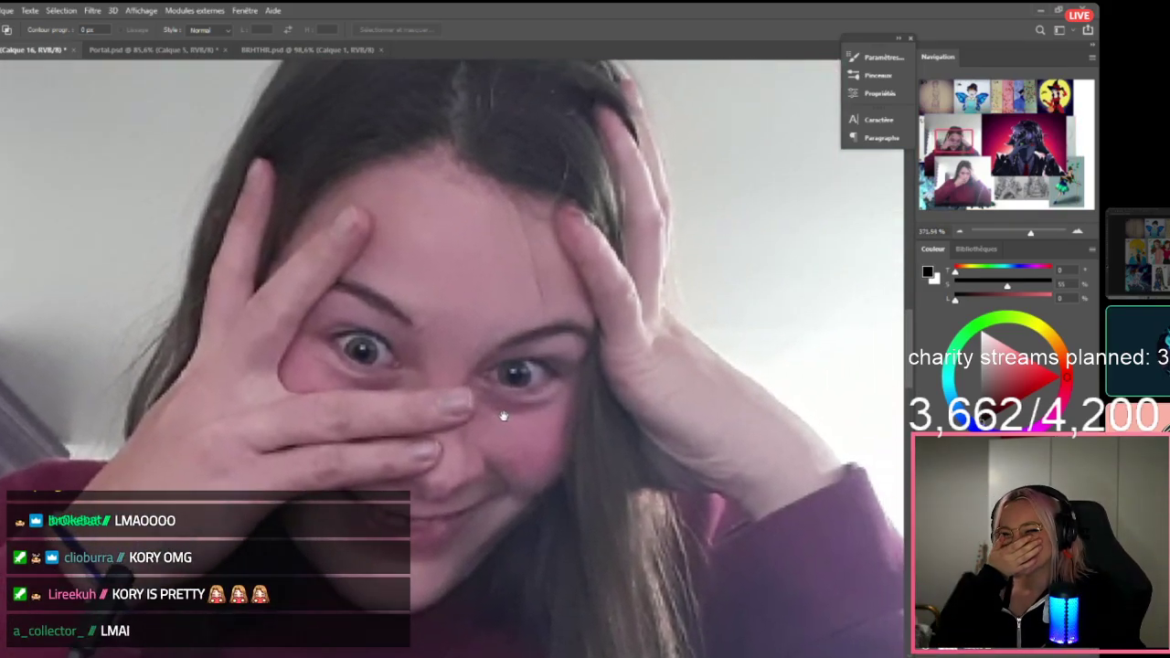
mouse_move(504, 416)
left_mouse_down()
mouse_move(485, 416)
mouse_move(511, 424)
left_mouse_up()
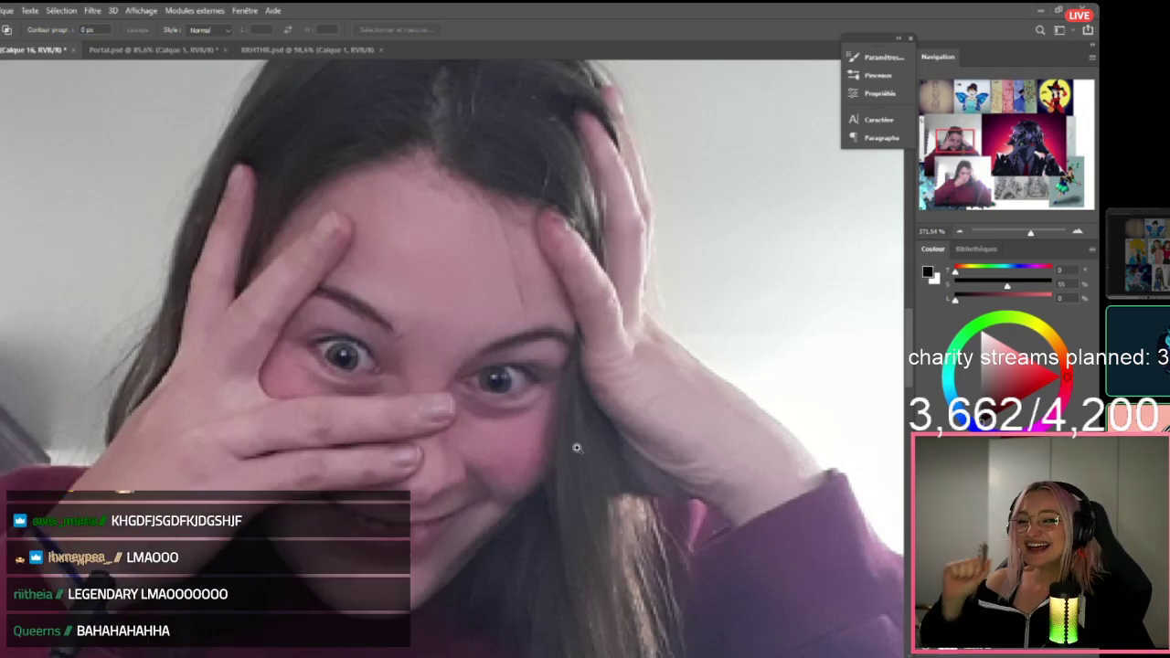
scroll(520, 427, "down", 10)
left_click_drag(520, 435, 286, 359)
scroll(286, 359, "up", 3)
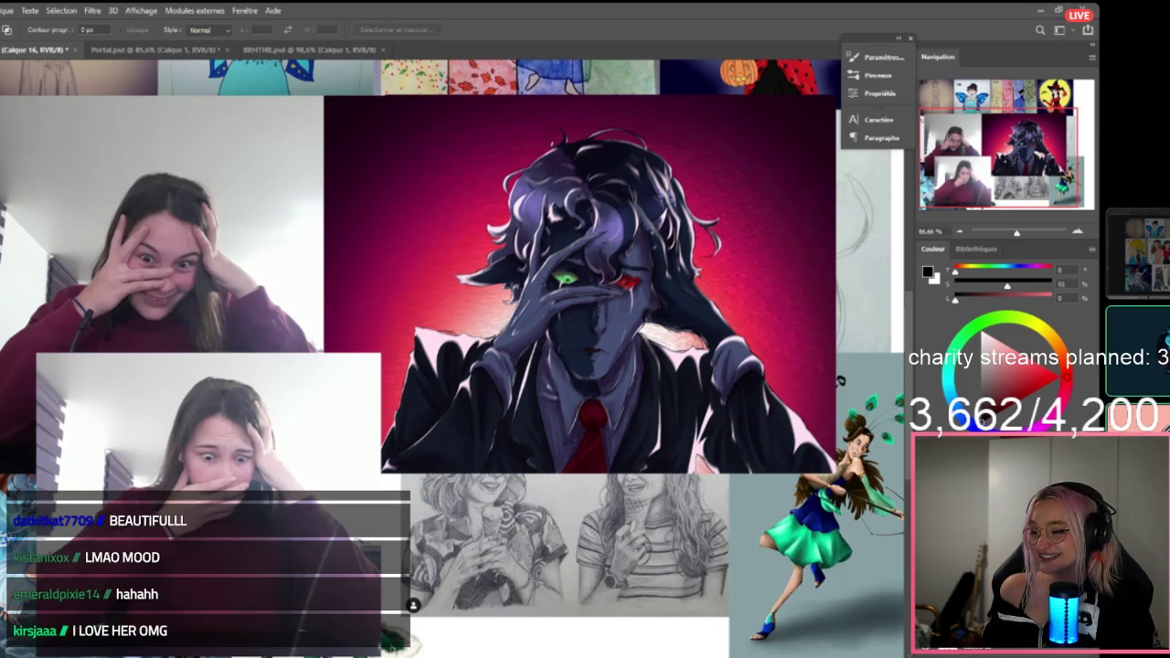
Hide the suited portrait and its pose photos, and show the red figure drawing with its model photo over the drawings.
key("Delete")
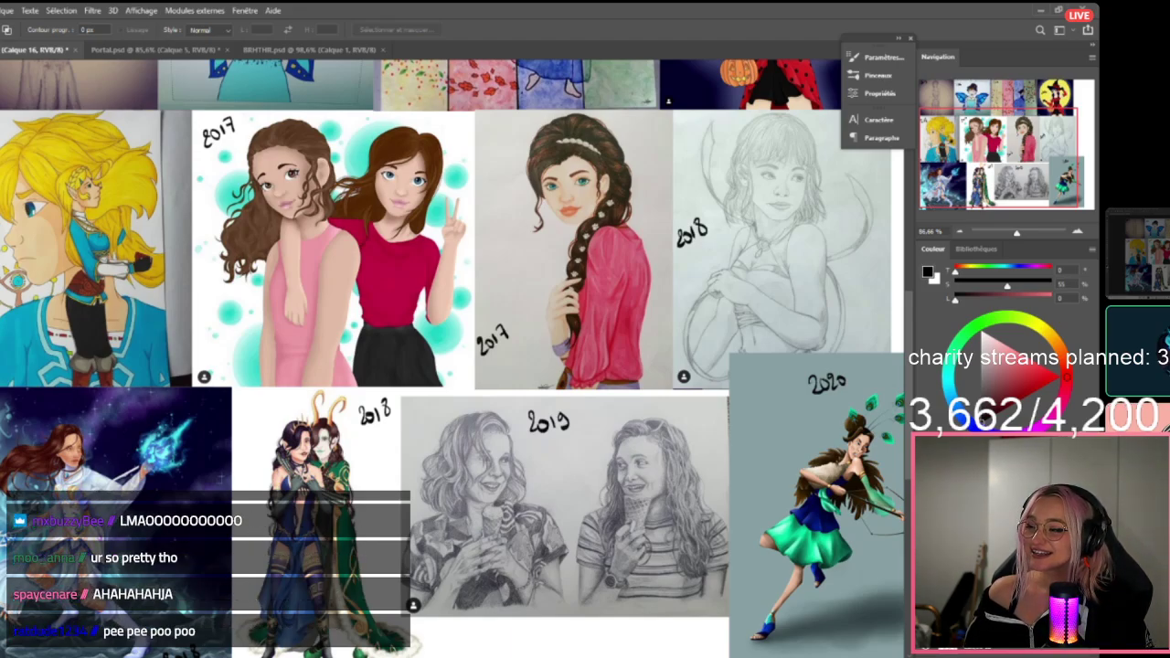
scroll(637, 529, "right", 2)
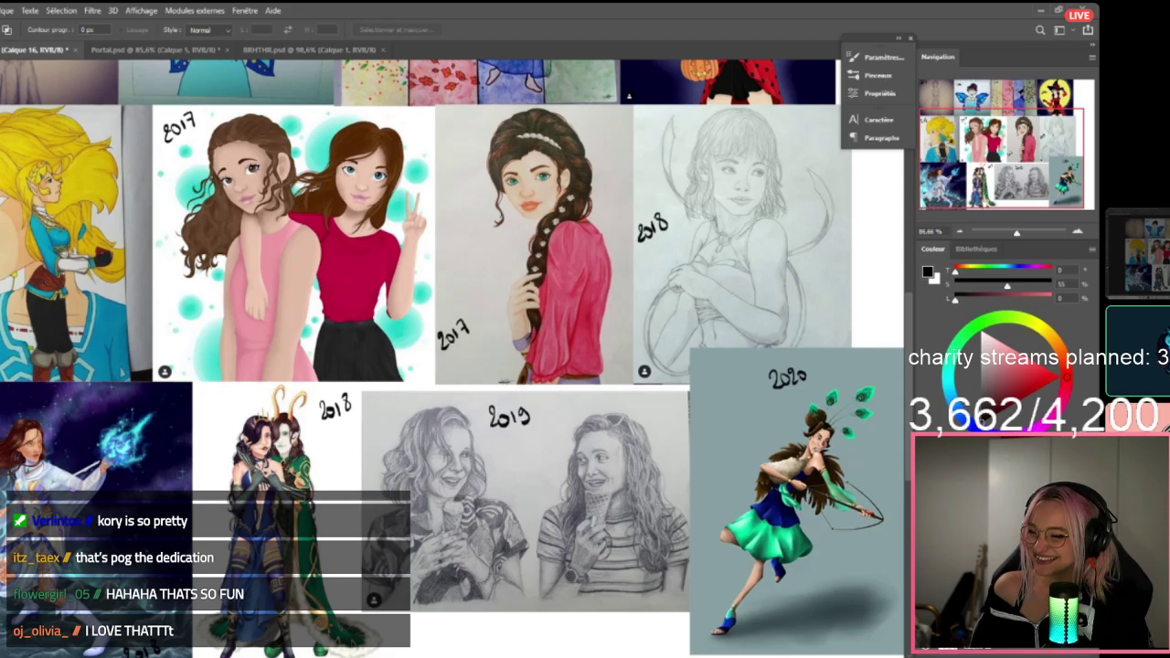
scroll(491, 332, "up", 5)
scroll(497, 369, "up", 1)
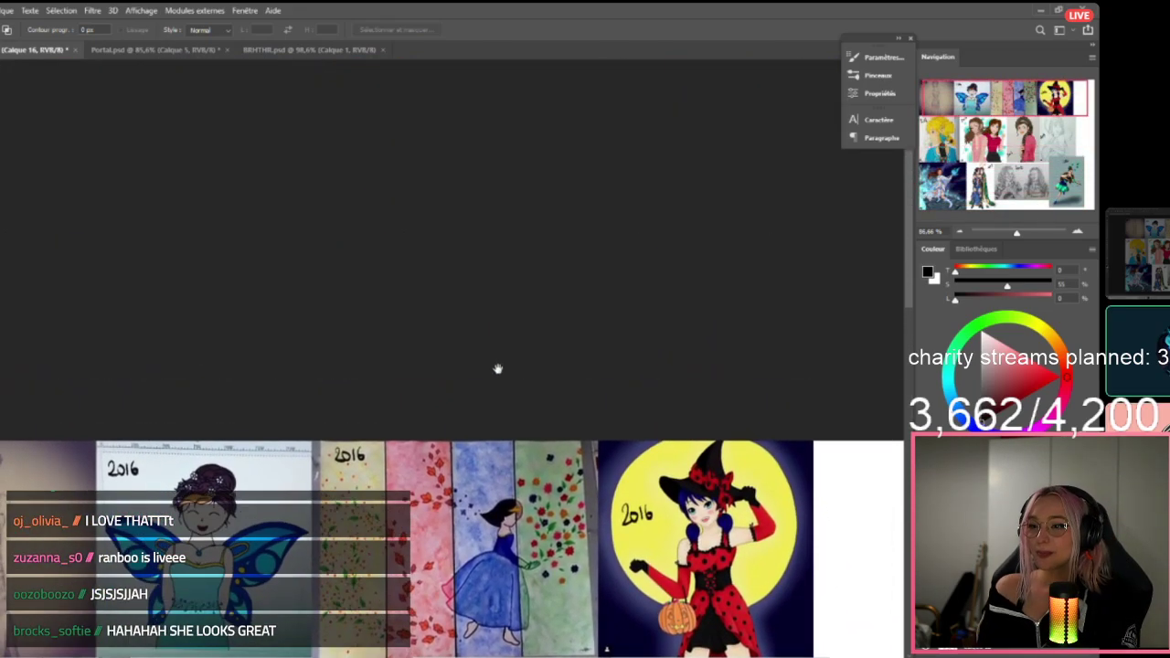
key("ctrl+v")
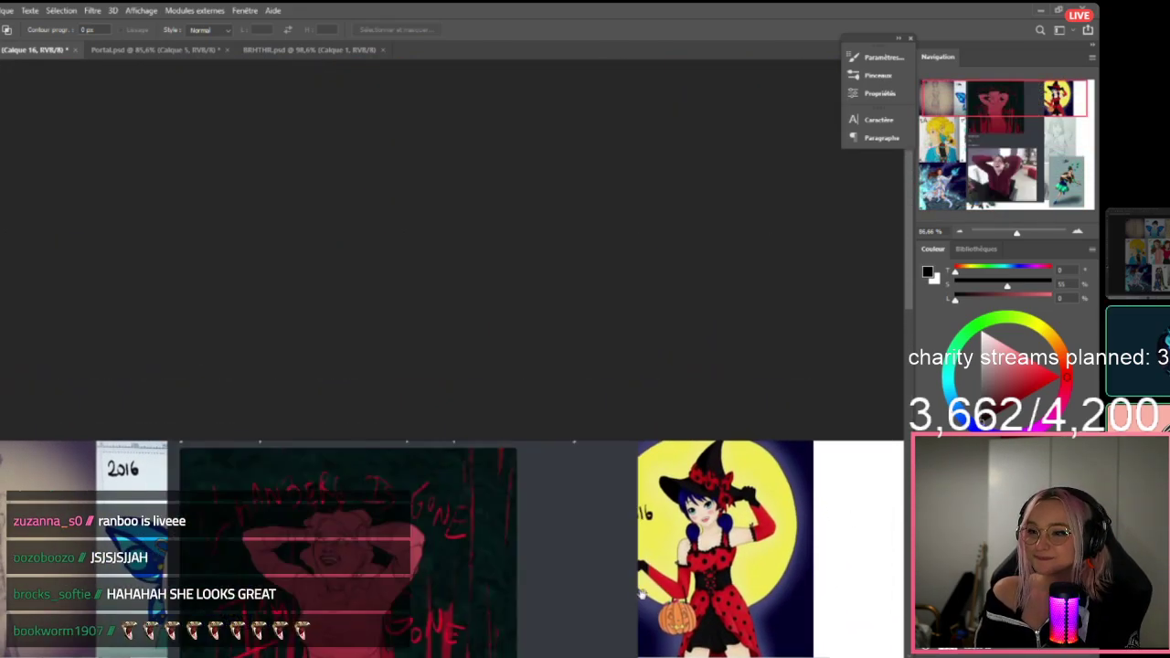
Compare the red "Le dessin" drawing with the "Le modèle" reference photo below it.
left_click_drag(631, 604, 698, 491)
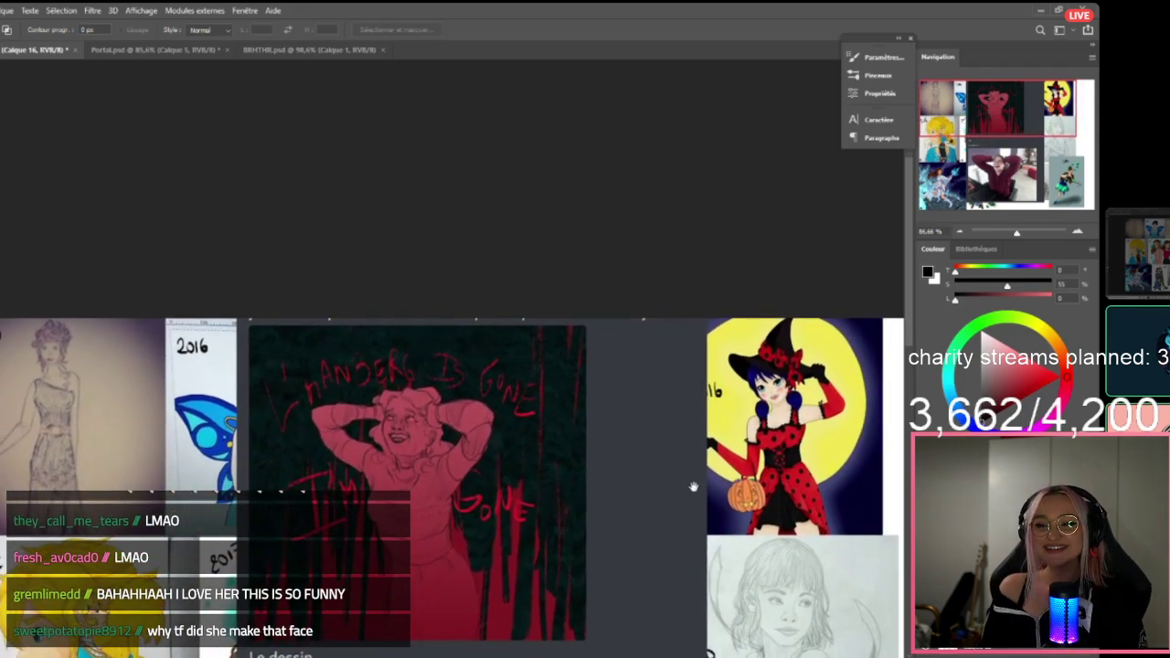
left_click_drag(646, 574, 642, 559)
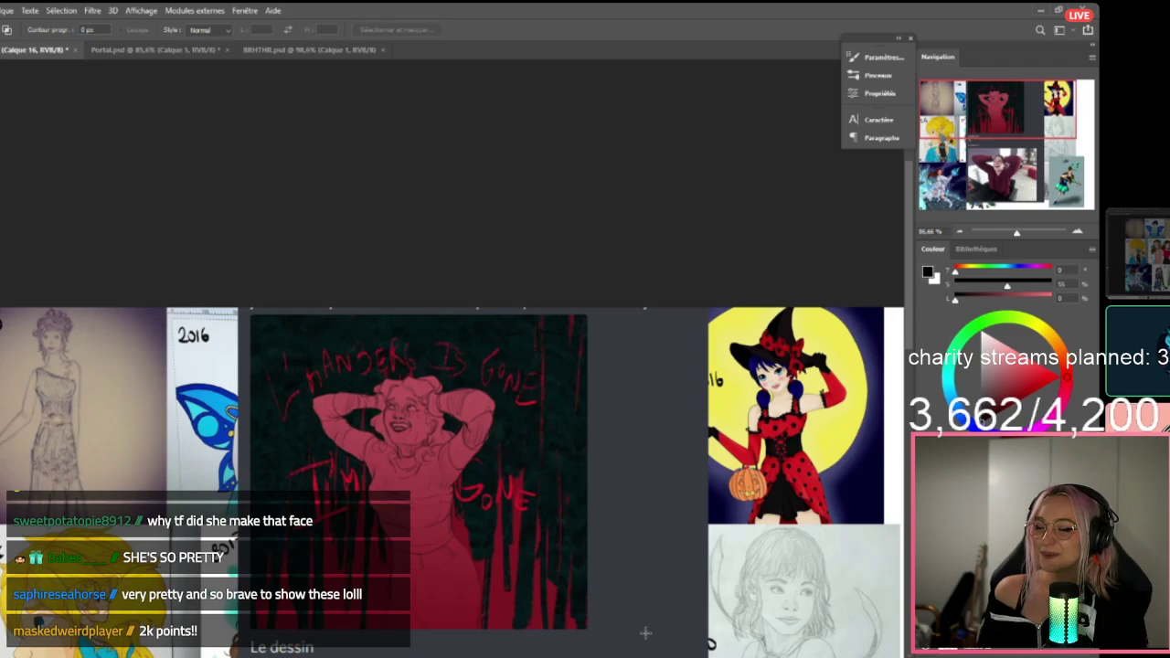
left_click_drag(597, 556, 596, 534)
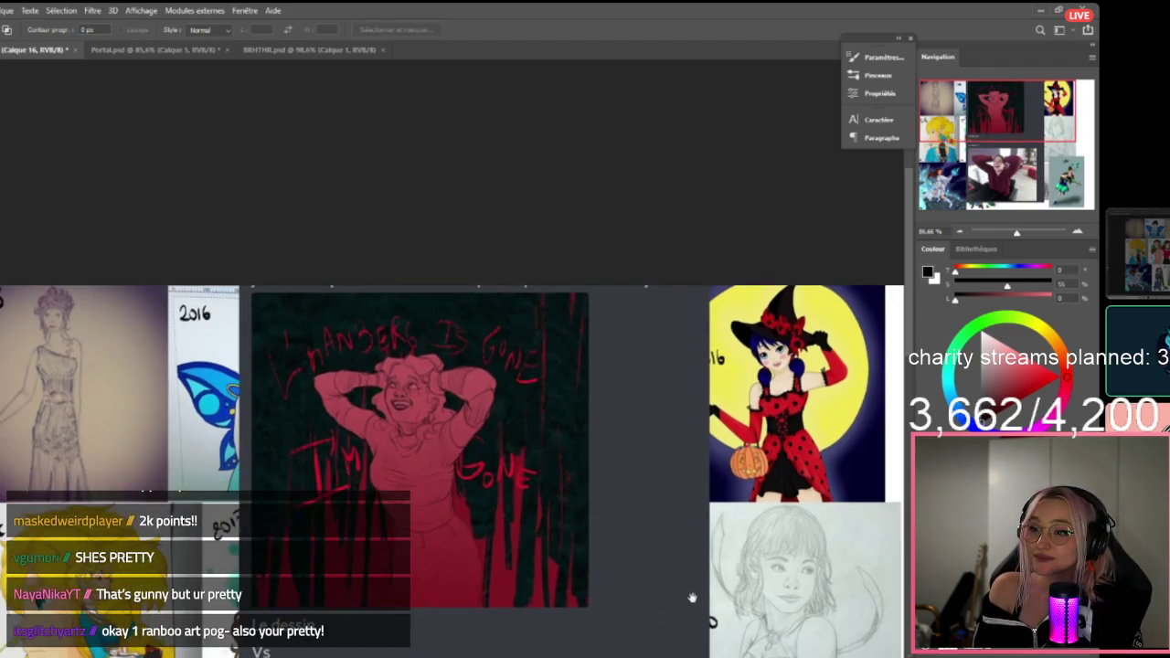
left_click_drag(682, 598, 648, 421)
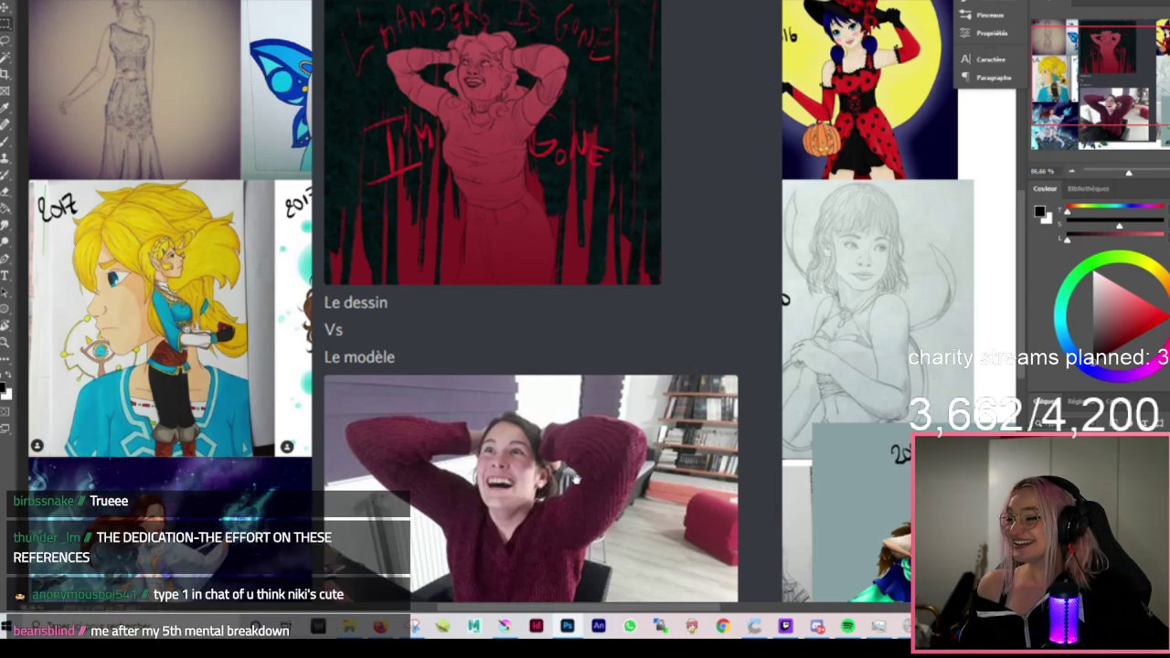
mouse_move(545, 481)
left_mouse_down()
mouse_move(564, 380)
mouse_move(553, 480)
left_mouse_up()
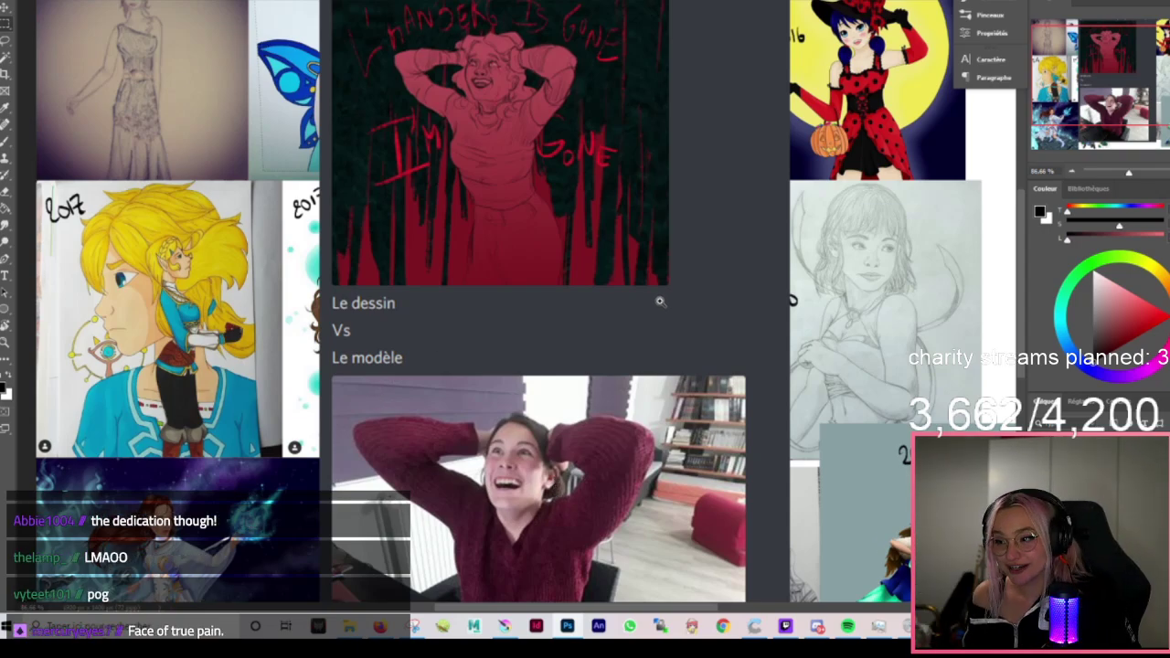
scroll(660, 302, "down", 1)
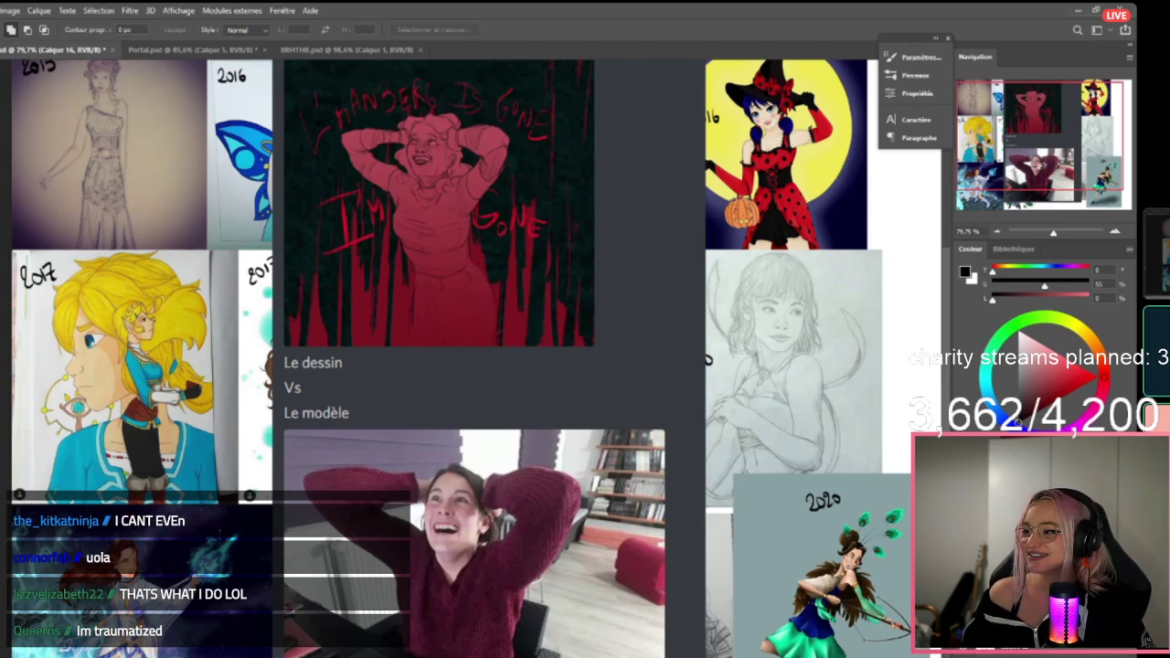
Hide the red drawing and model photo comparison, and save and close the dated drawings document.
key("Delete")
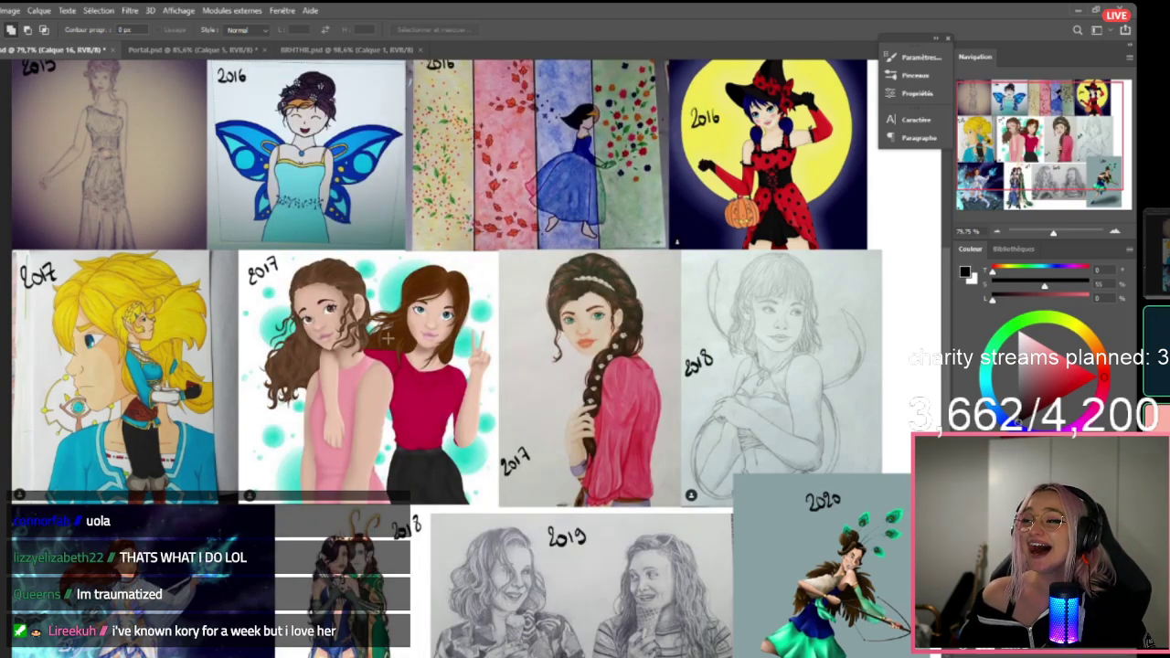
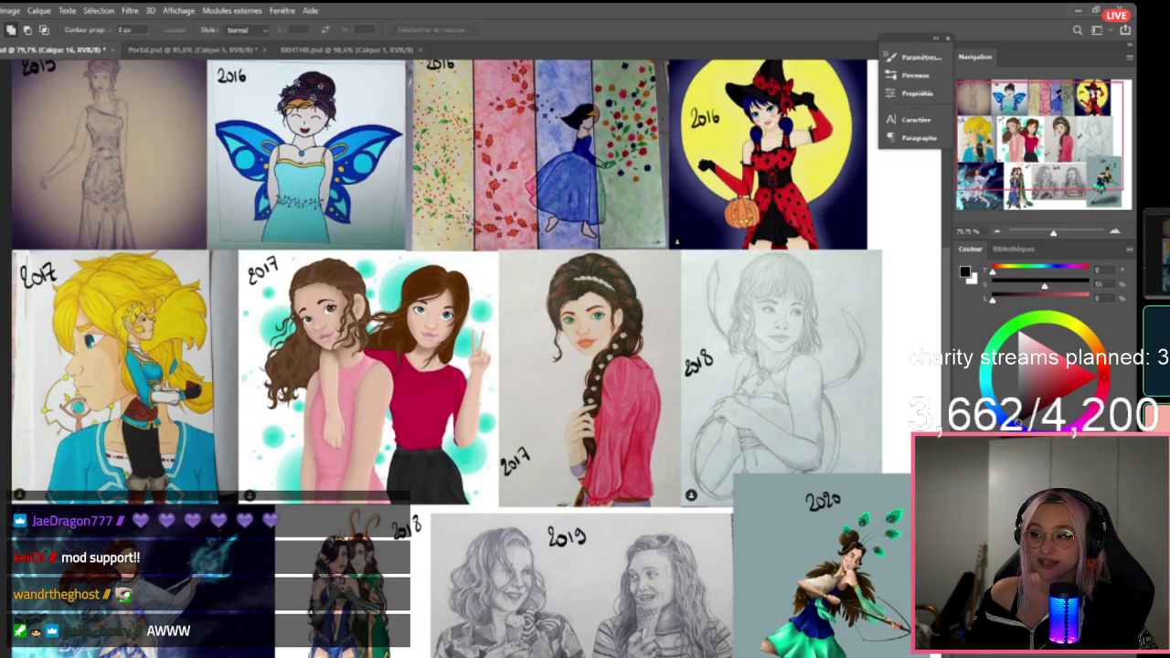
key("ctrl+s")
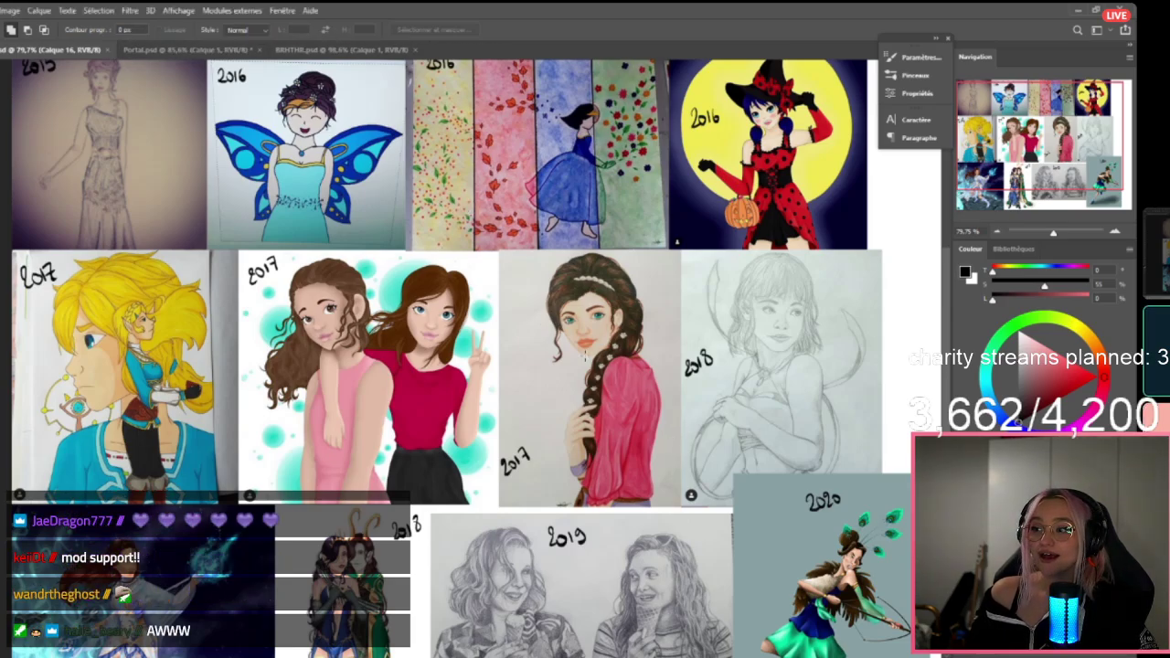
key("ctrl+w")
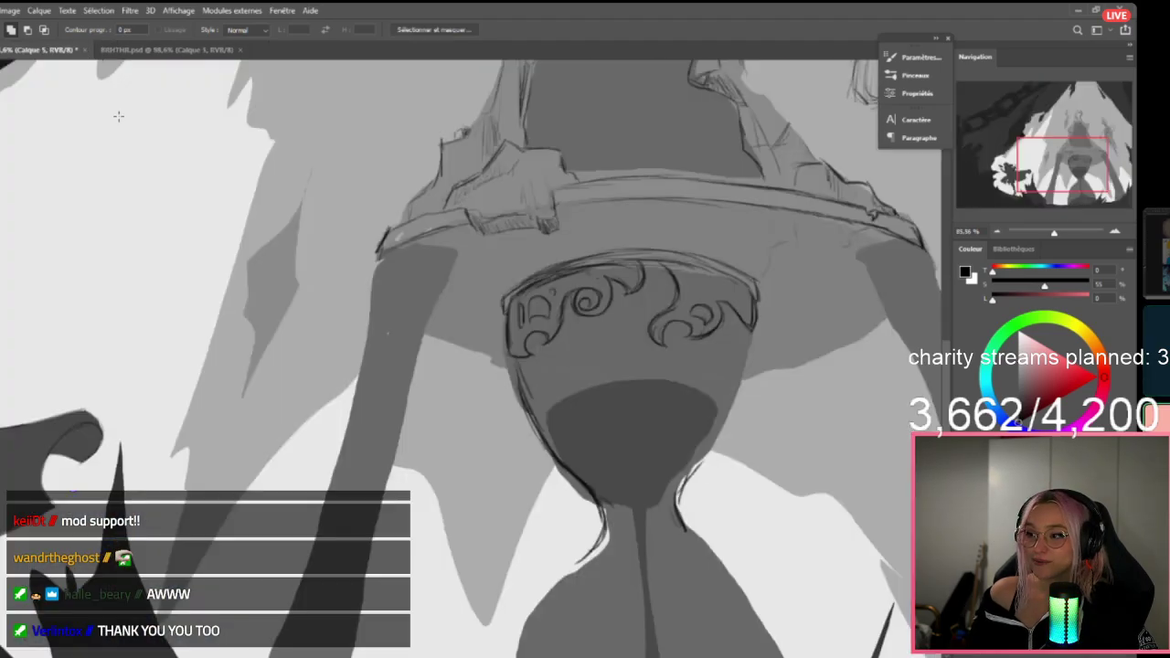
View the whole grey hourglass scene in Portal.psd, and switch to BRHTHR.psd to view its full page of character doodles.
key("ctrl+0")
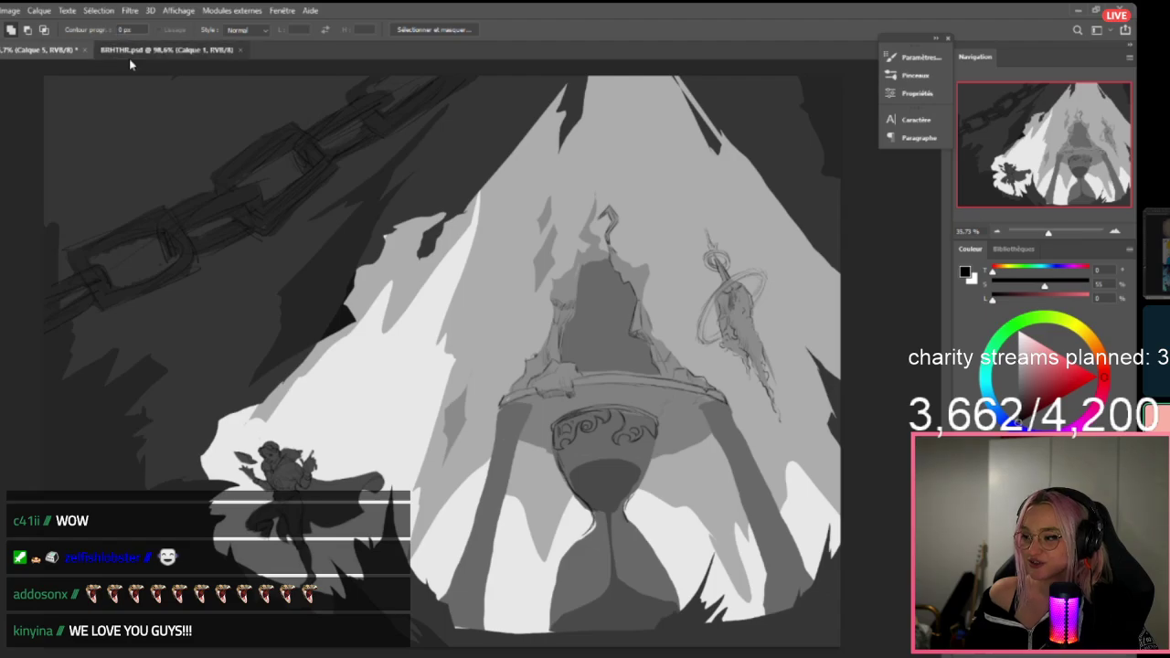
left_click(129, 53)
scroll(497, 312, "down", 5)
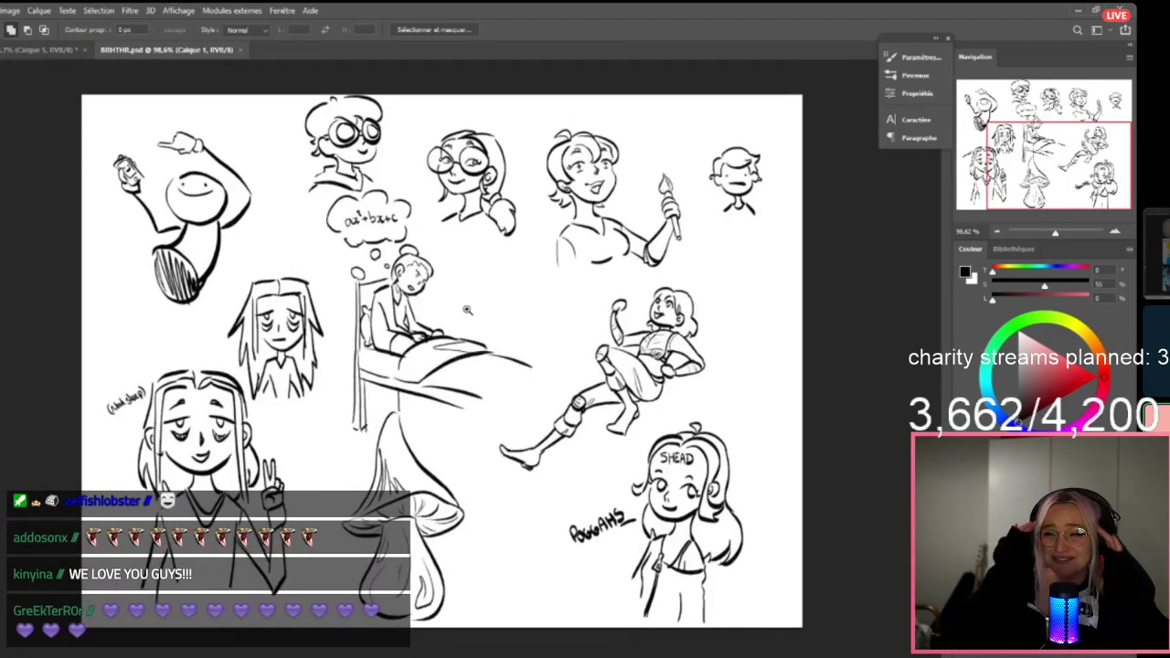
scroll(474, 310, "up", 2)
key("ctrl+0")
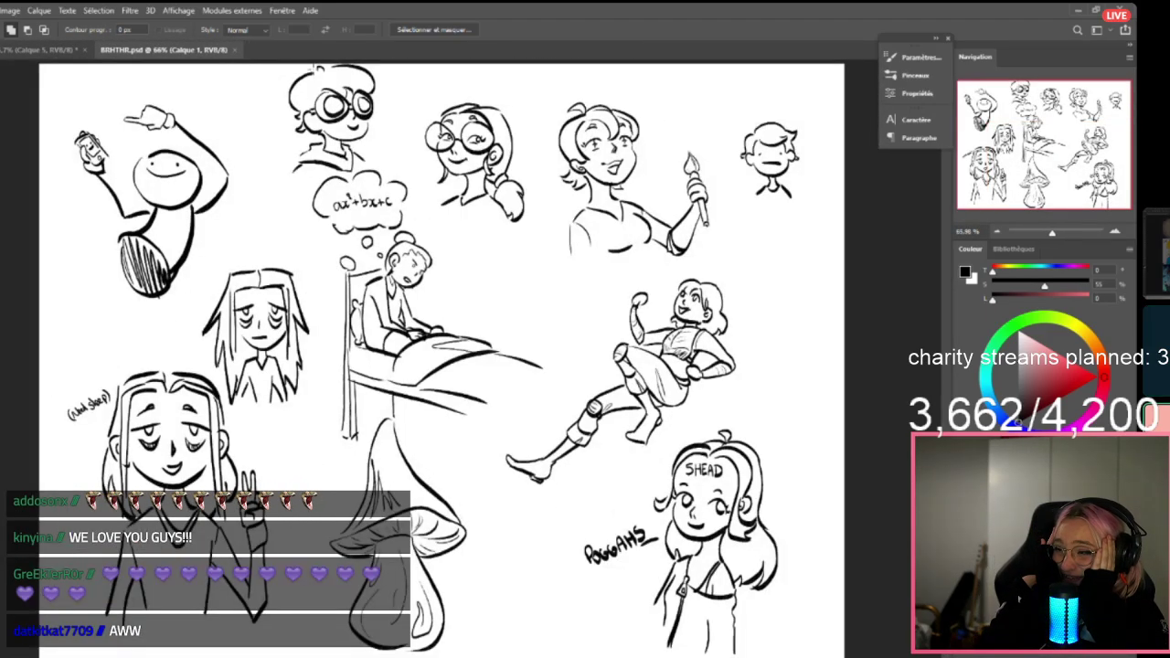
Switch back to Portal.psd and look over the grey hourglass scene as a whole.
left_click(25, 50)
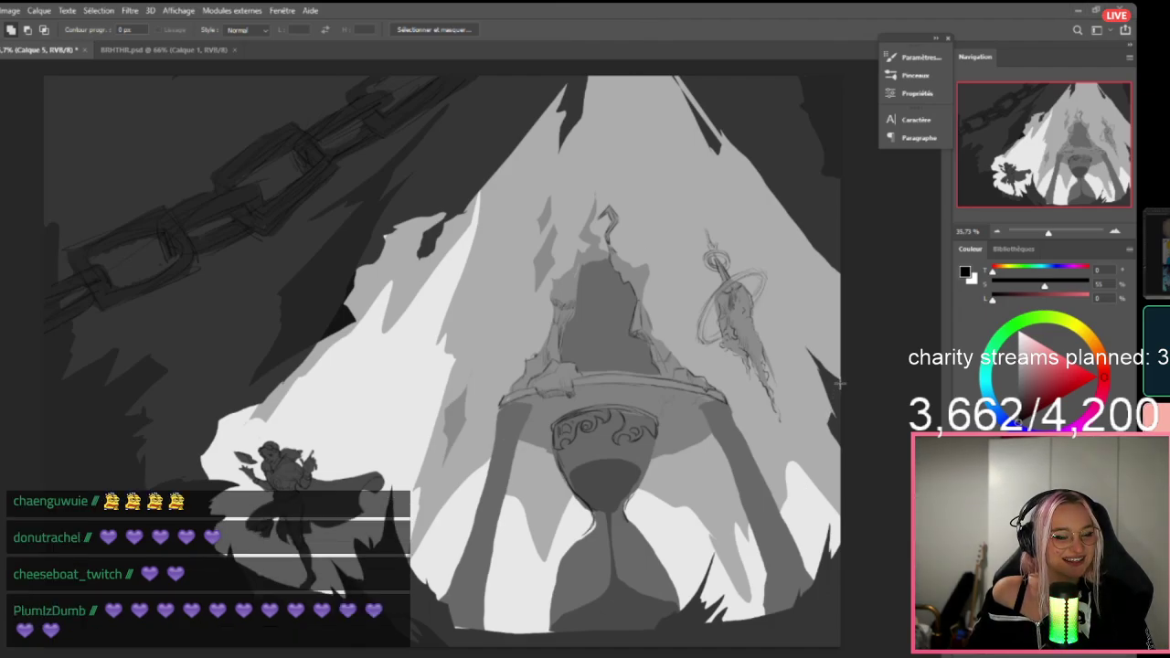
scroll(522, 412, "up", 1)
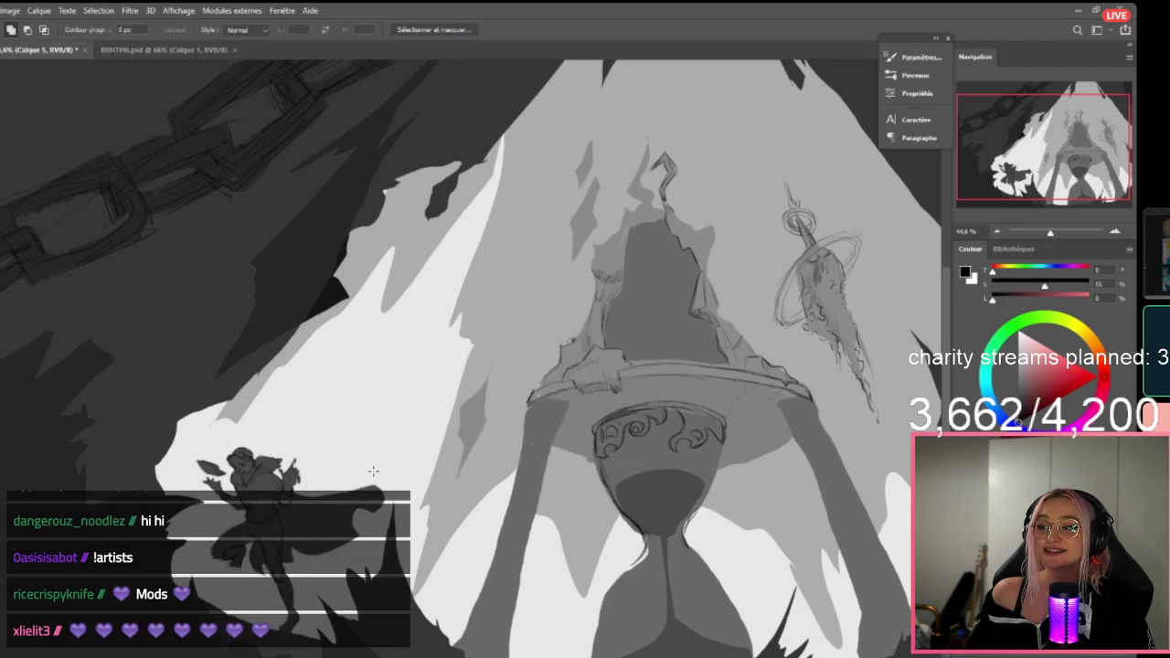
scroll(234, 514, "up", 1)
mouse_move(234, 512)
left_mouse_down()
mouse_move(277, 505)
mouse_move(216, 512)
mouse_move(233, 511)
left_mouse_up()
scroll(691, 384, "down", 4)
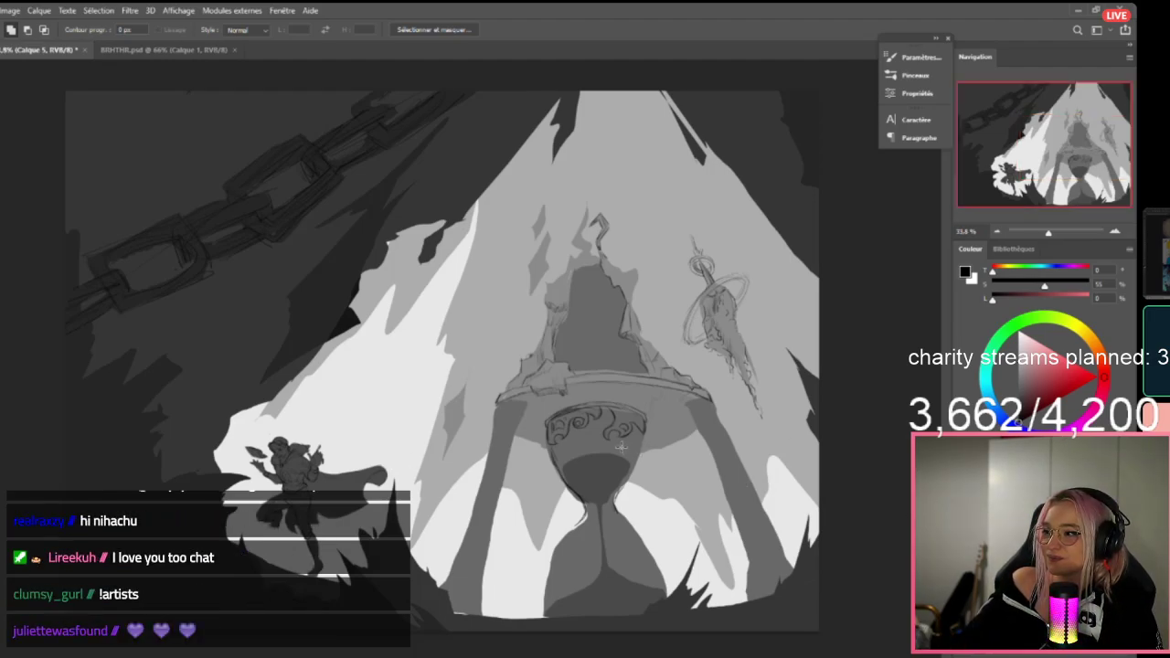
Examine the caped figure with the floating book in the hourglass scene up close, and return to the full scene.
scroll(306, 523, "up", 3)
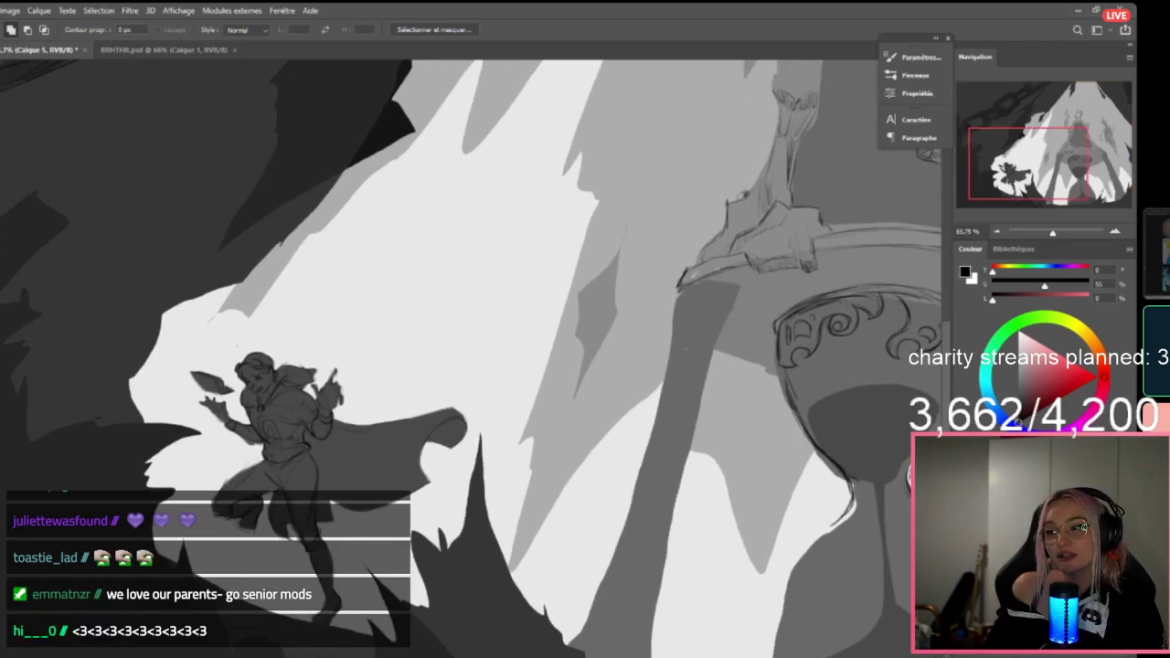
scroll(272, 385, "up", 2)
scroll(272, 384, "up", 5)
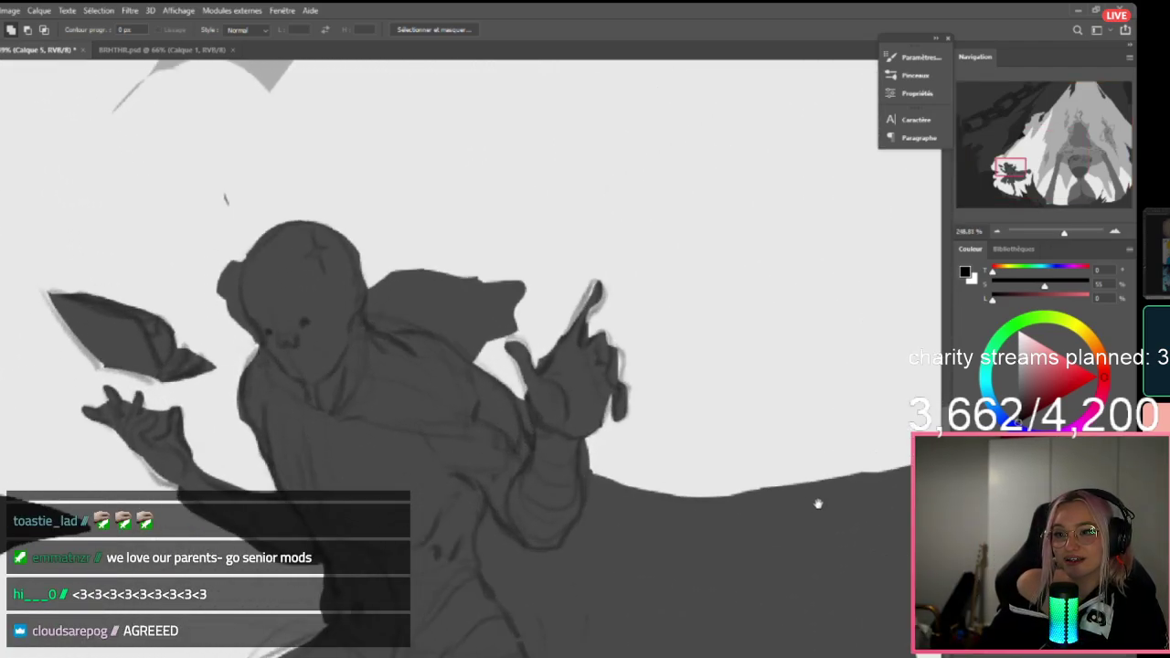
left_click_drag(729, 501, 744, 507)
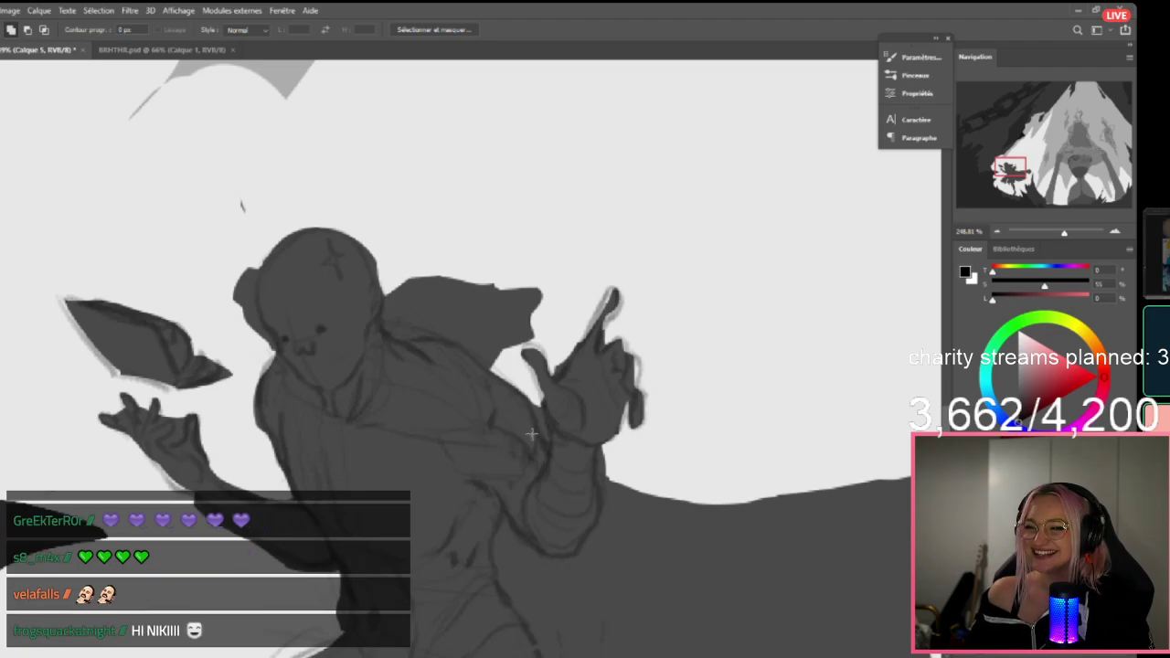
left_click_drag(452, 417, 601, 332)
scroll(737, 375, "down", 6)
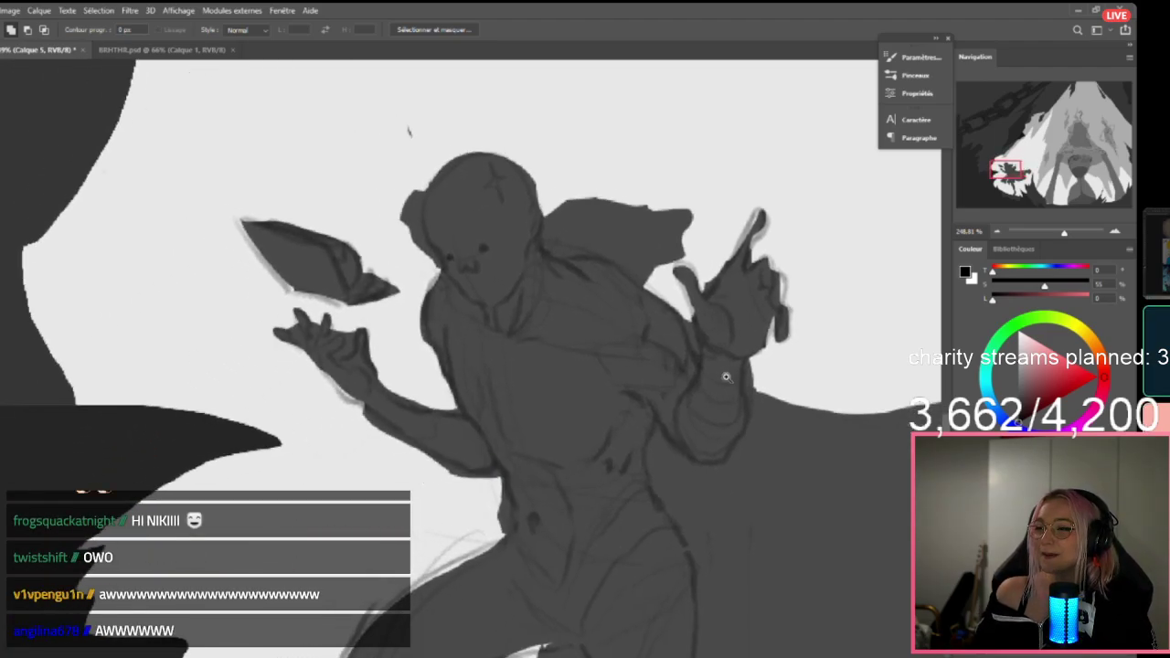
left_click_drag(735, 376, 662, 388)
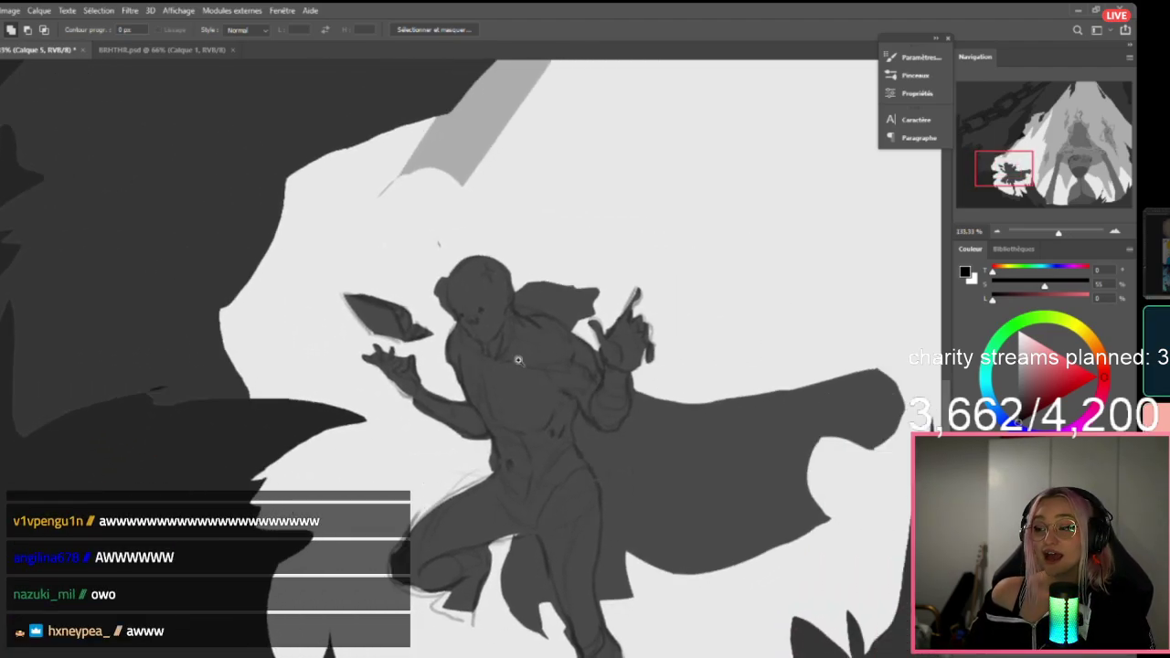
scroll(561, 347, "up", 3)
scroll(726, 384, "down", 8)
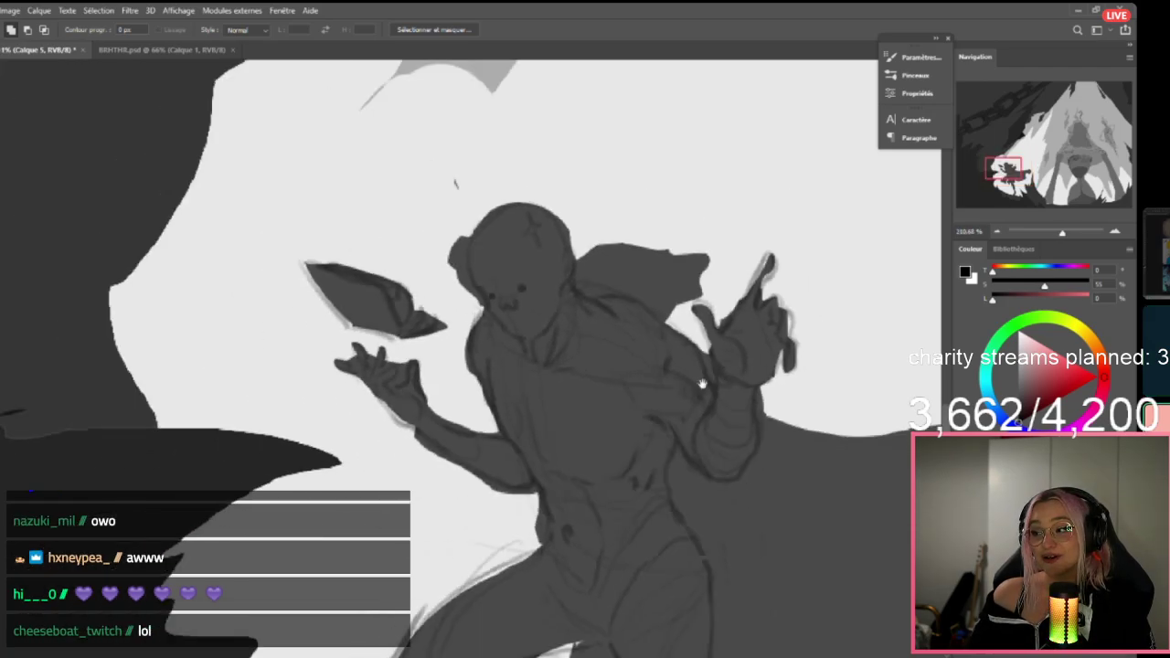
scroll(563, 388, "down", 10)
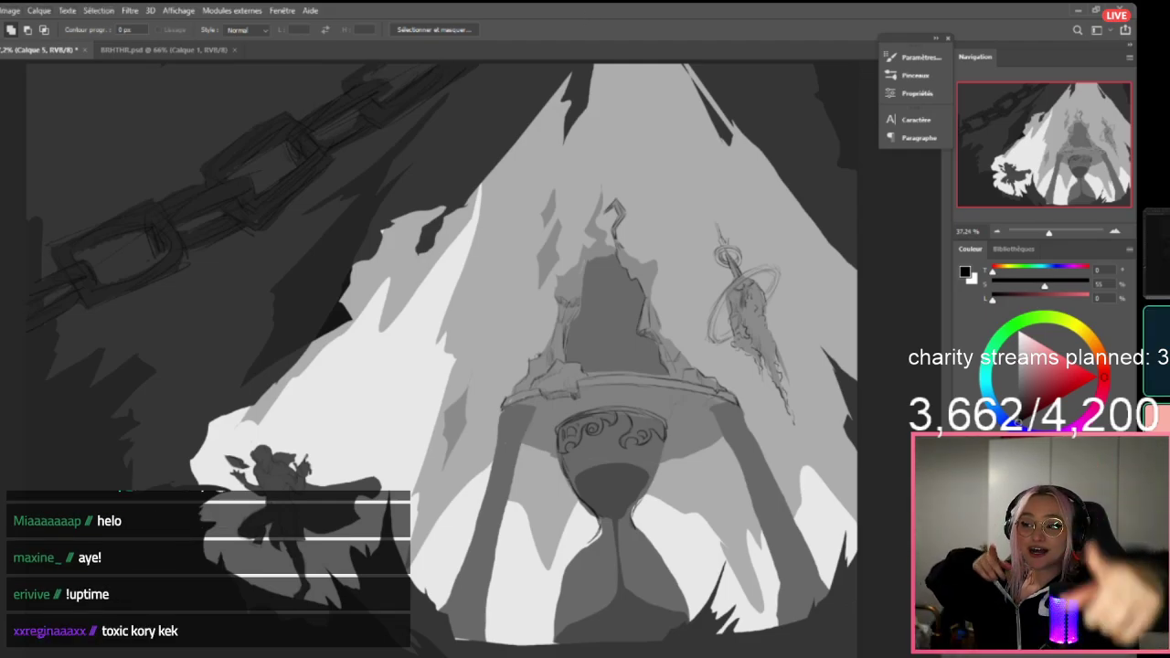
Create a blank 1400 x 1920 px document at 72 ppi, add a new layer, and activate the Brush tool.
left_click(0, 10)
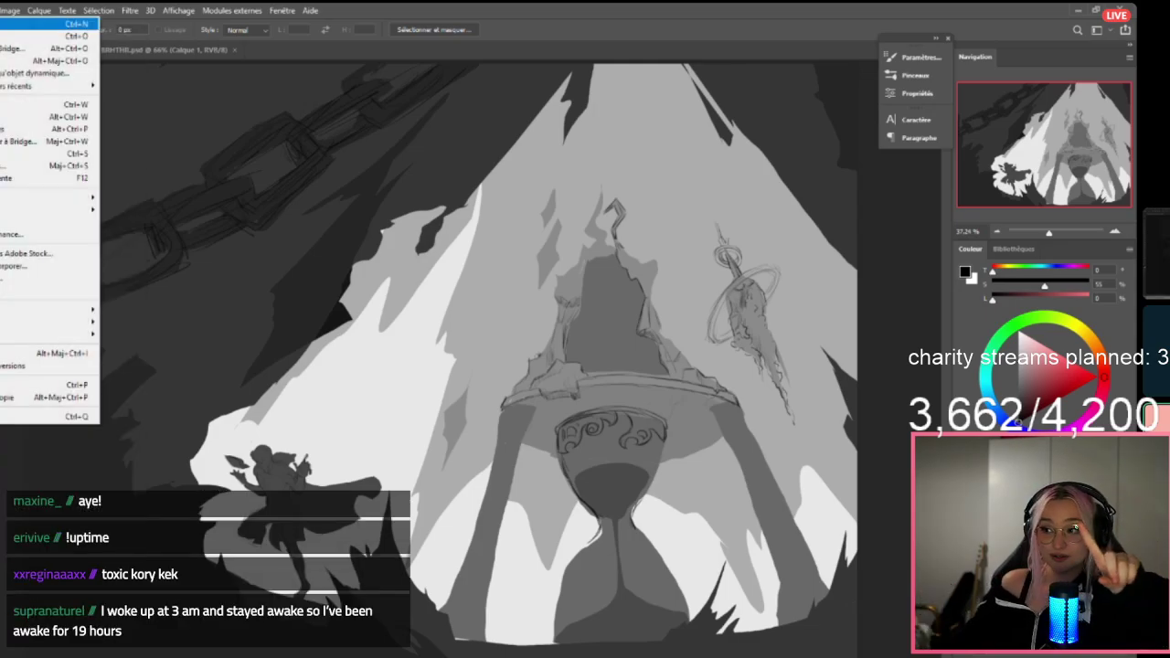
left_click(1, 25)
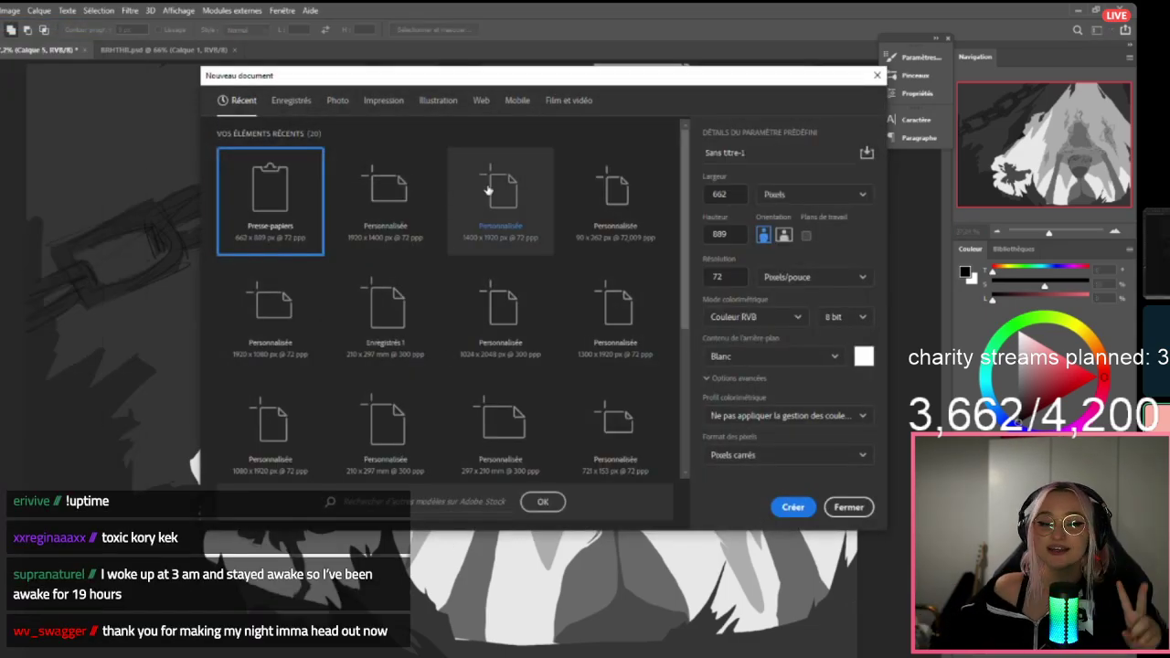
left_click(488, 190)
left_click(794, 508)
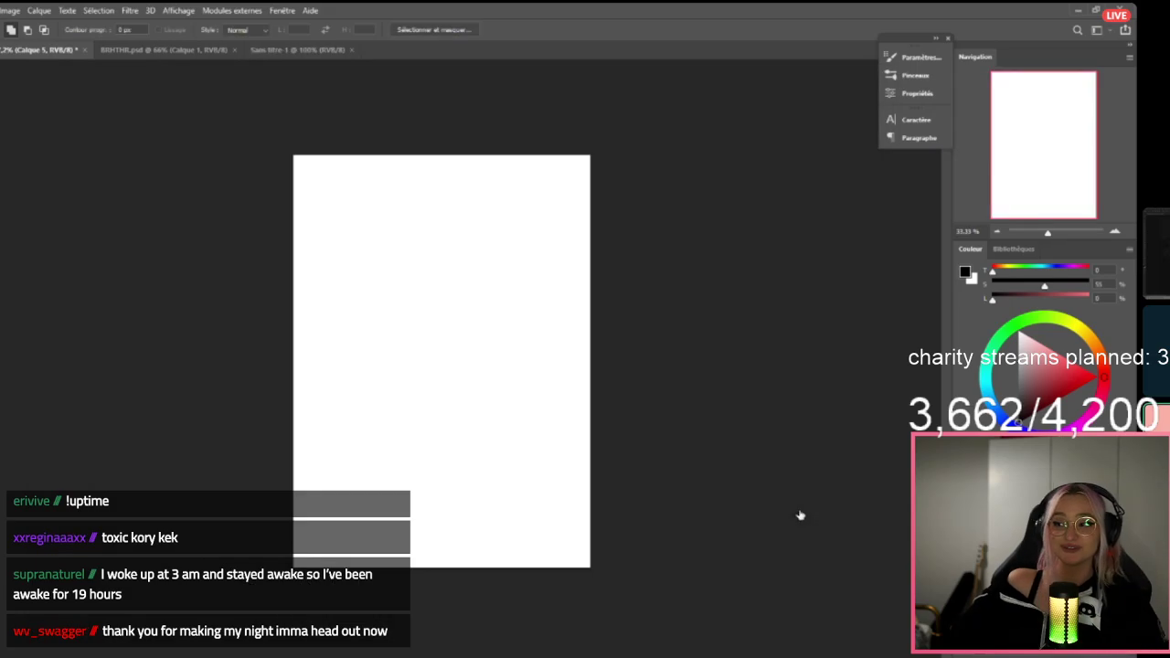
left_click(1099, 650)
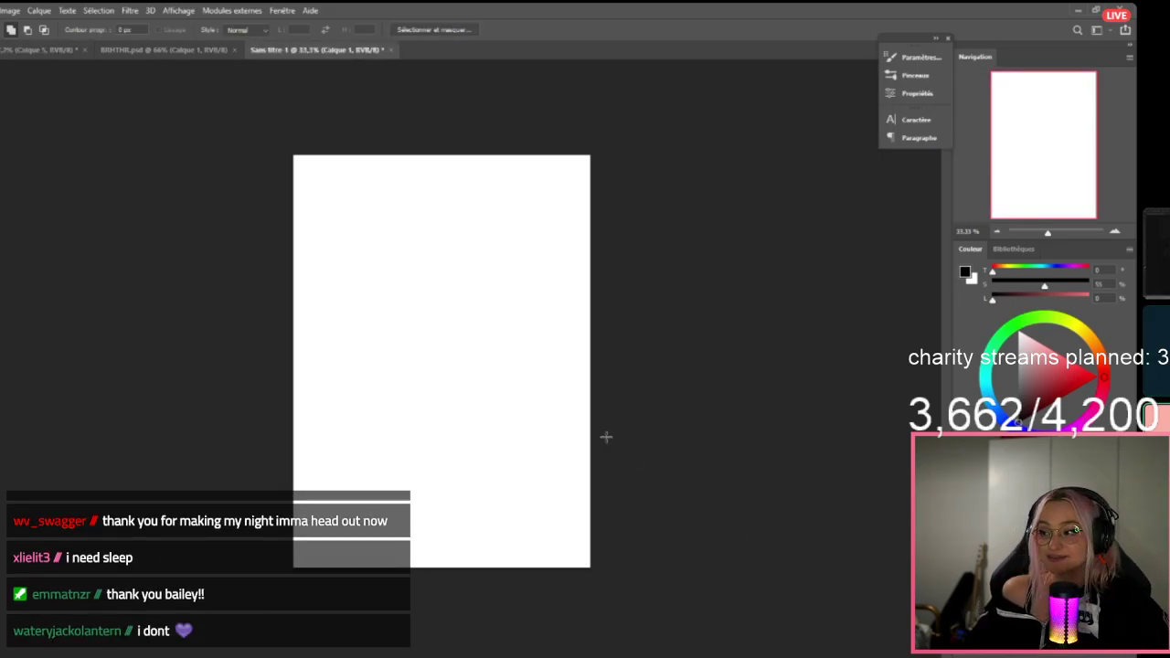
left_click(439, 289)
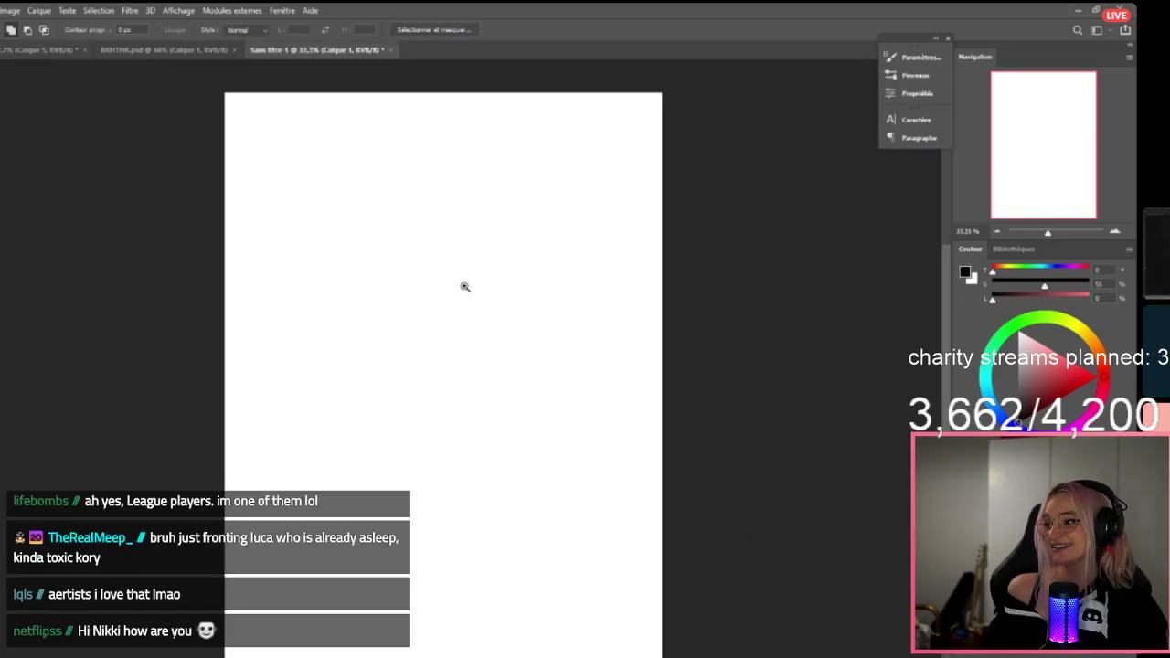
mouse_move(464, 286)
left_mouse_down()
mouse_move(478, 283)
mouse_move(463, 282)
mouse_move(470, 329)
mouse_move(466, 294)
left_mouse_up()
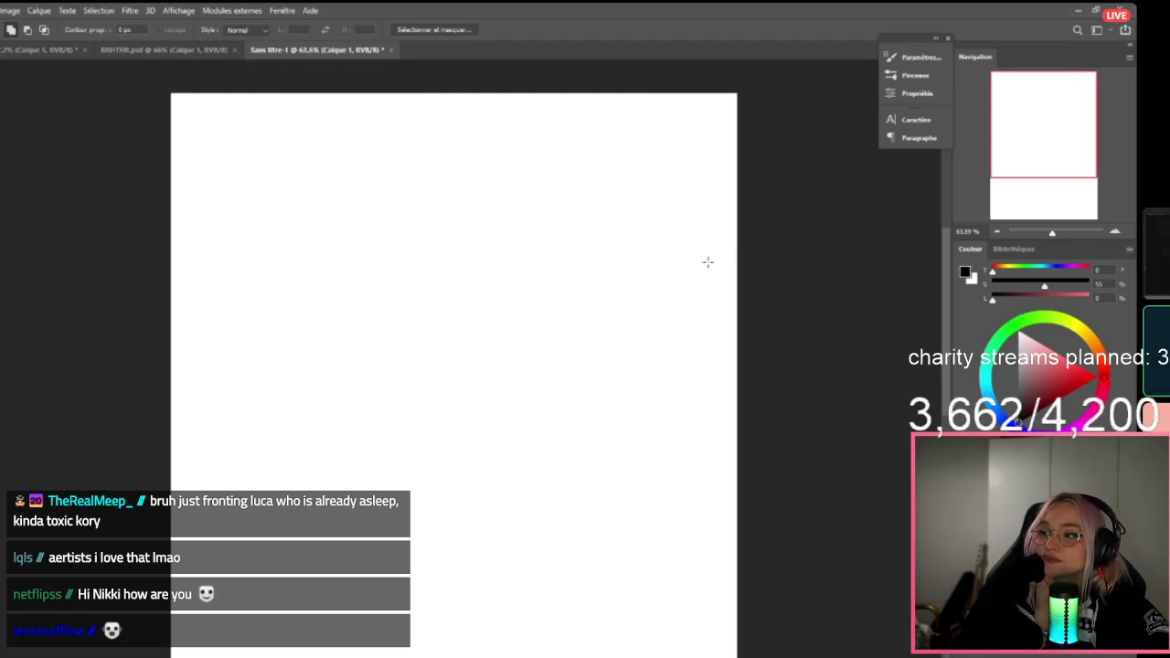
key("b")
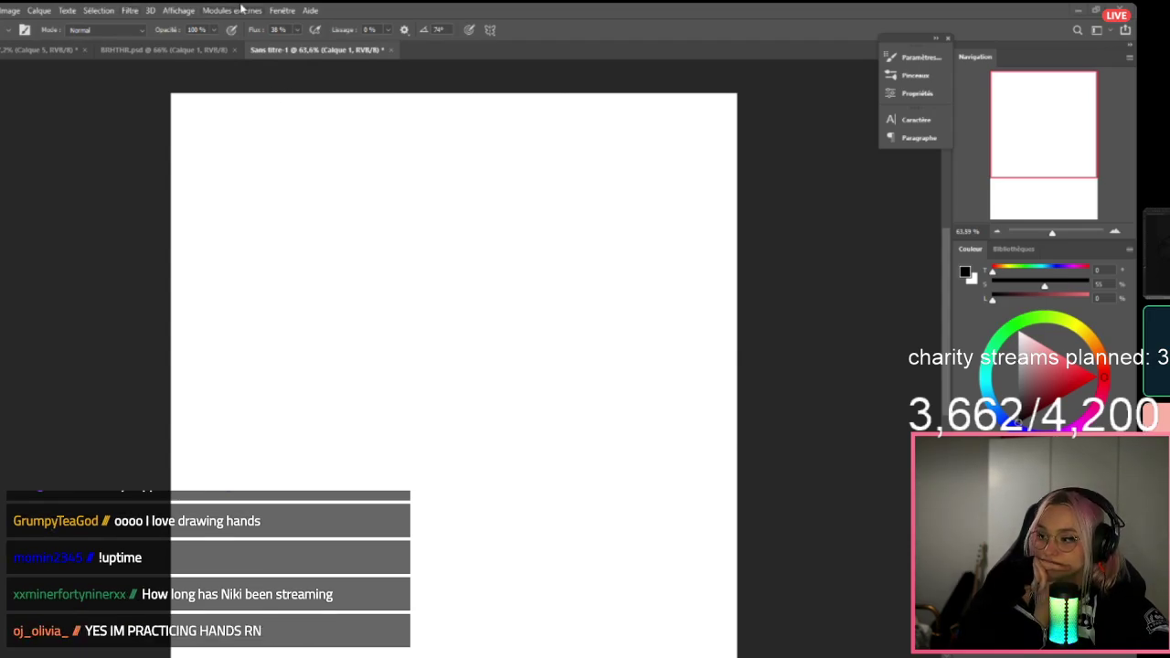
Open Torse.psd and Torse-Récupéré.psd, and close Torse.psd to keep only the recovered version.
left_click(2, 10)
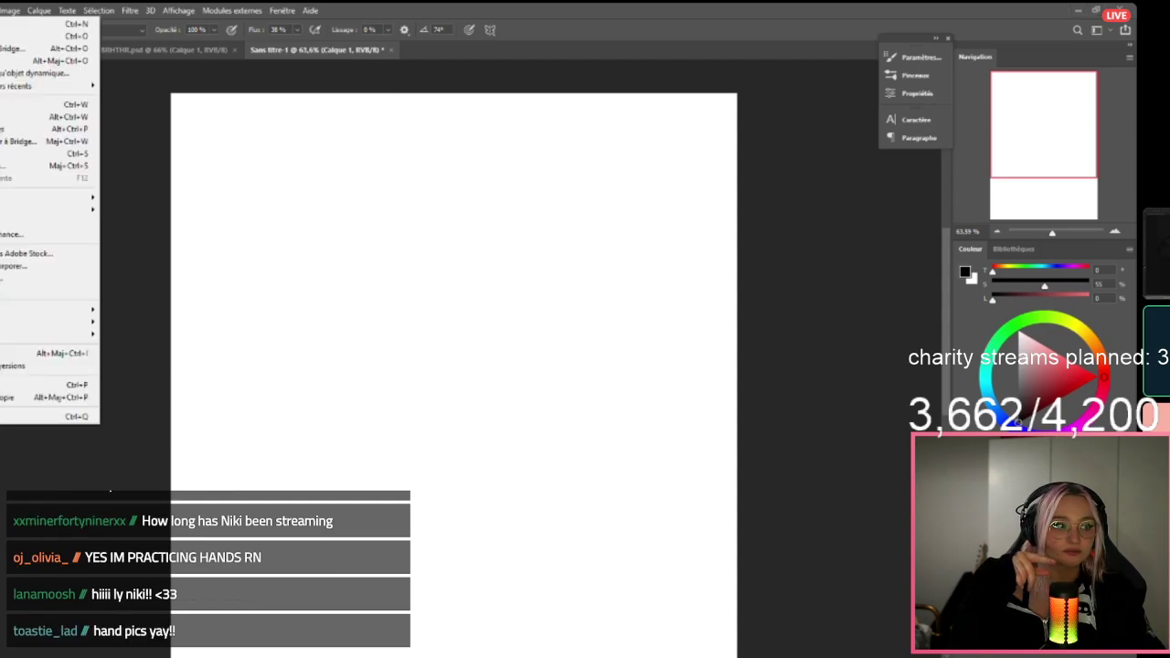
left_click(2, 35)
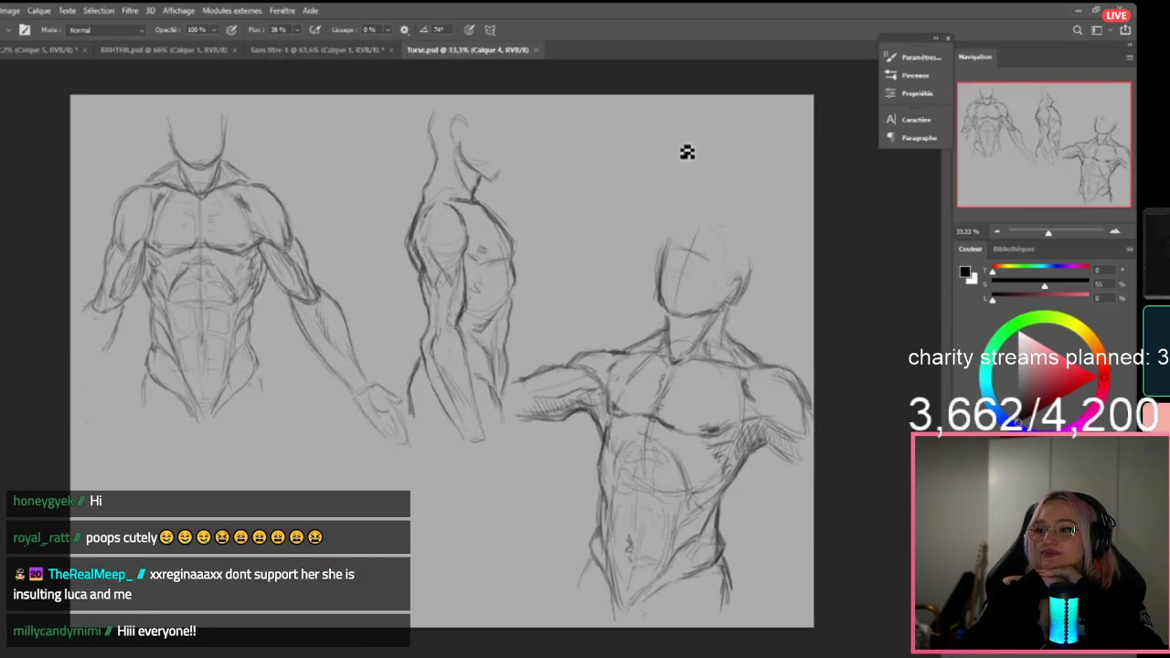
left_click(536, 49)
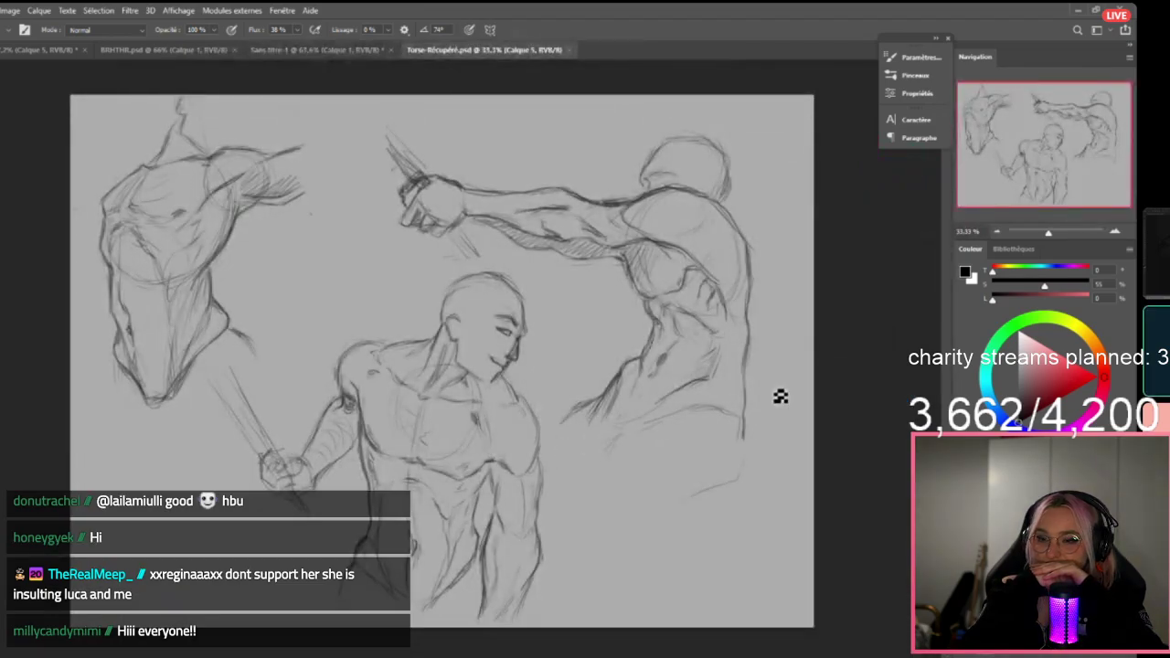
Look over the fighting-pose sketches, and switch layer visibility to show only the torso anatomy studies on a white background.
scroll(684, 161, "up", 2)
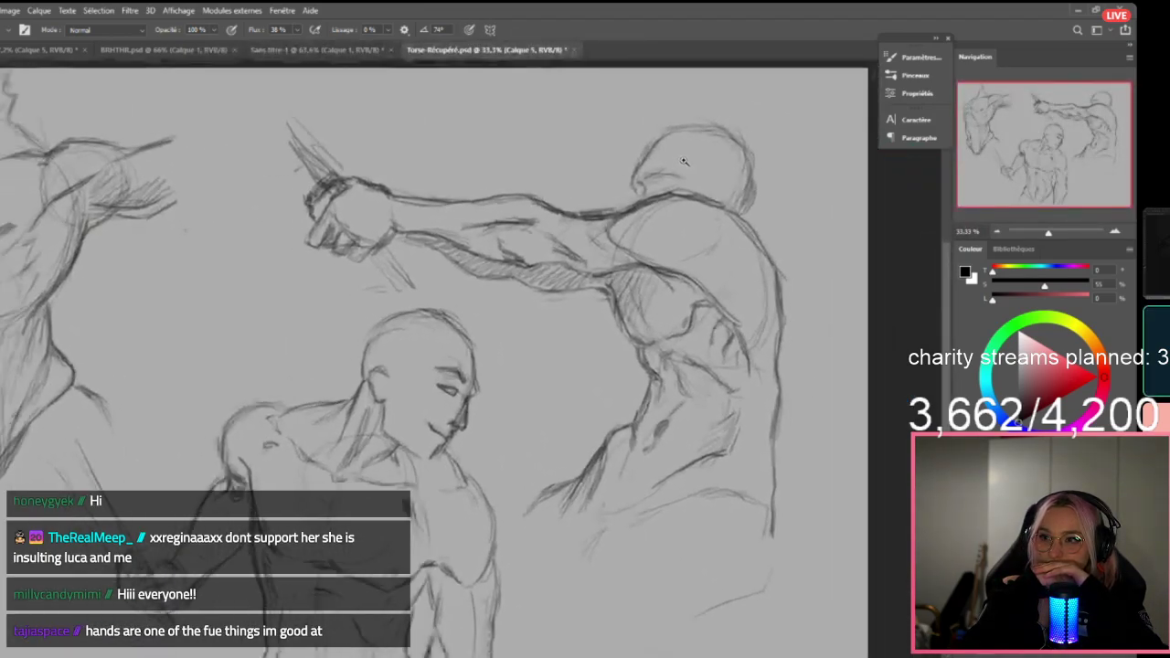
scroll(684, 161, "down", 3)
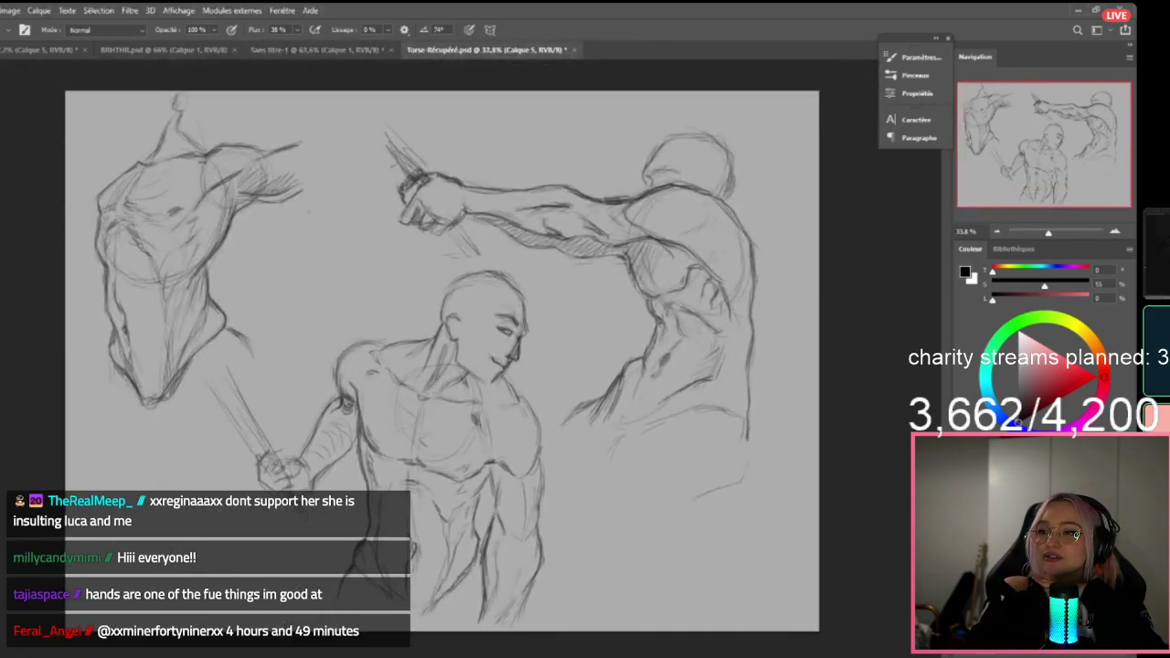
left_click(966, 566)
left_click(965, 549)
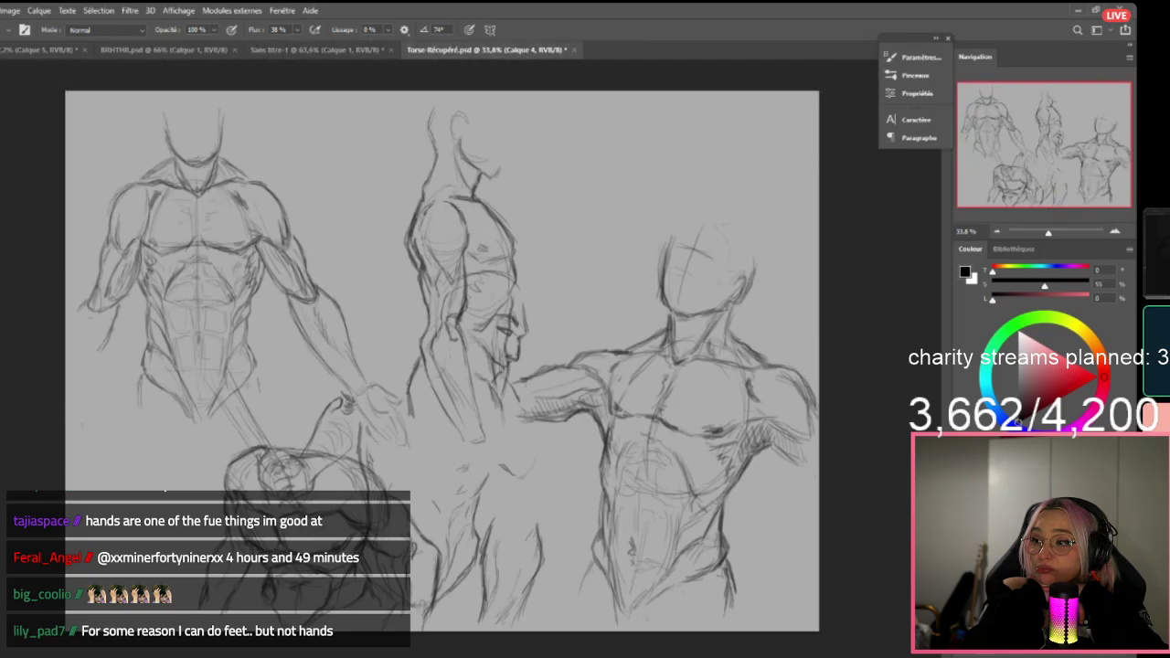
left_click(966, 549)
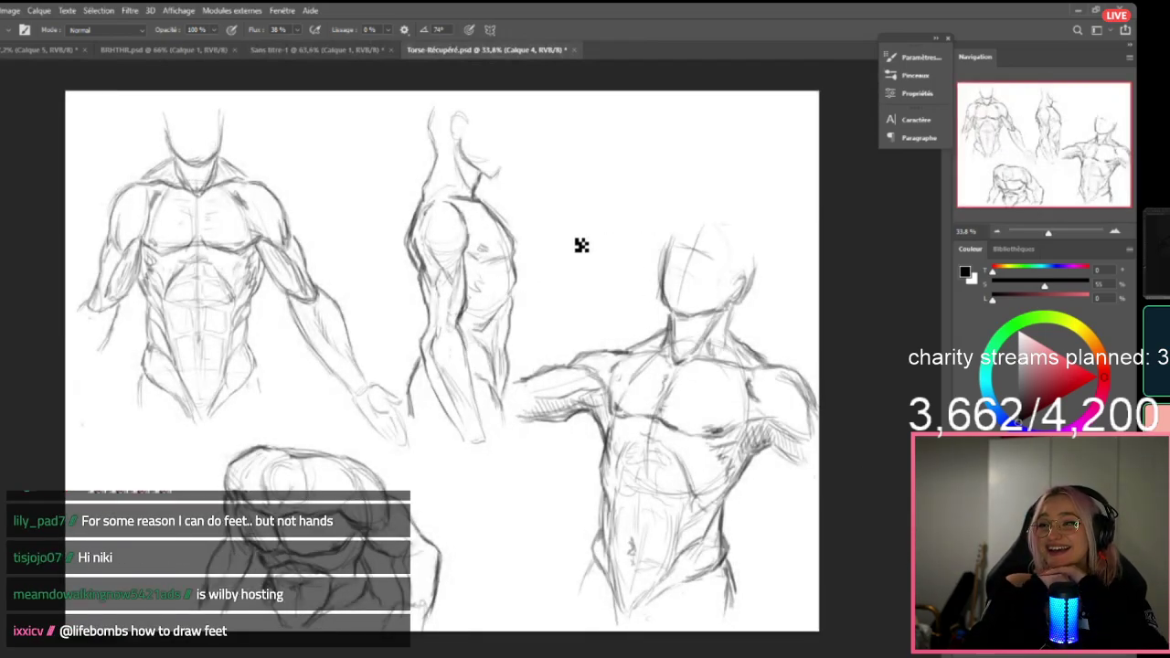
Scale down the torso studies layer toward the lower-left part of the canvas with Free Transform.
left_click_drag(463, 178, 518, 196)
left_click_drag(563, 250, 523, 291)
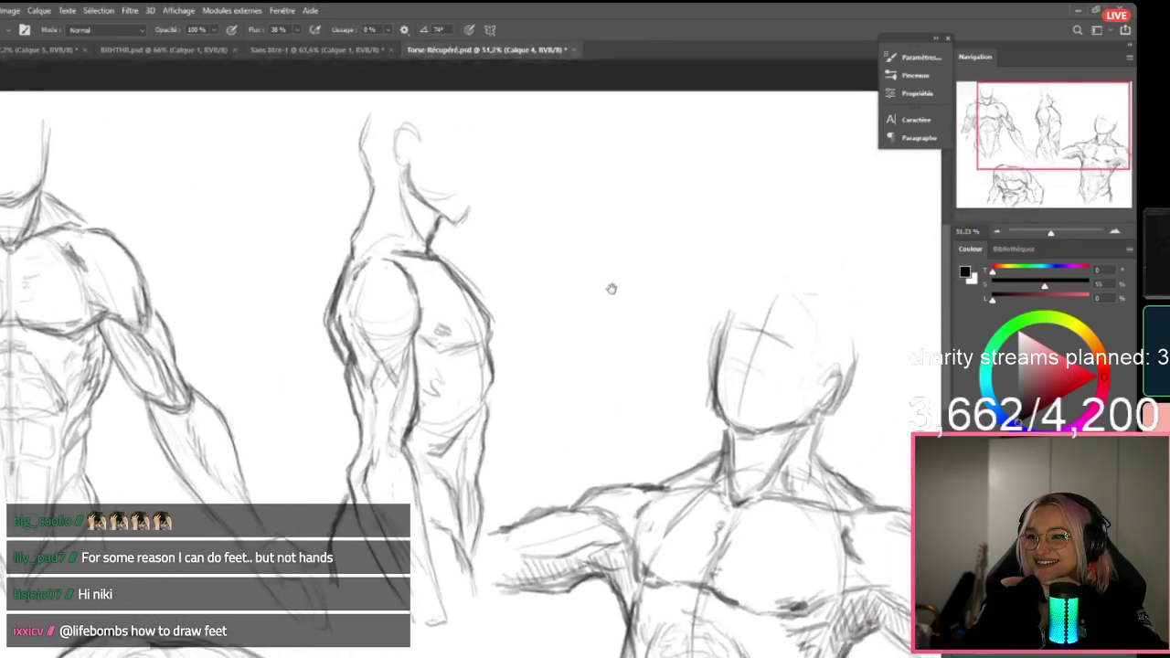
left_click_drag(599, 232, 563, 229)
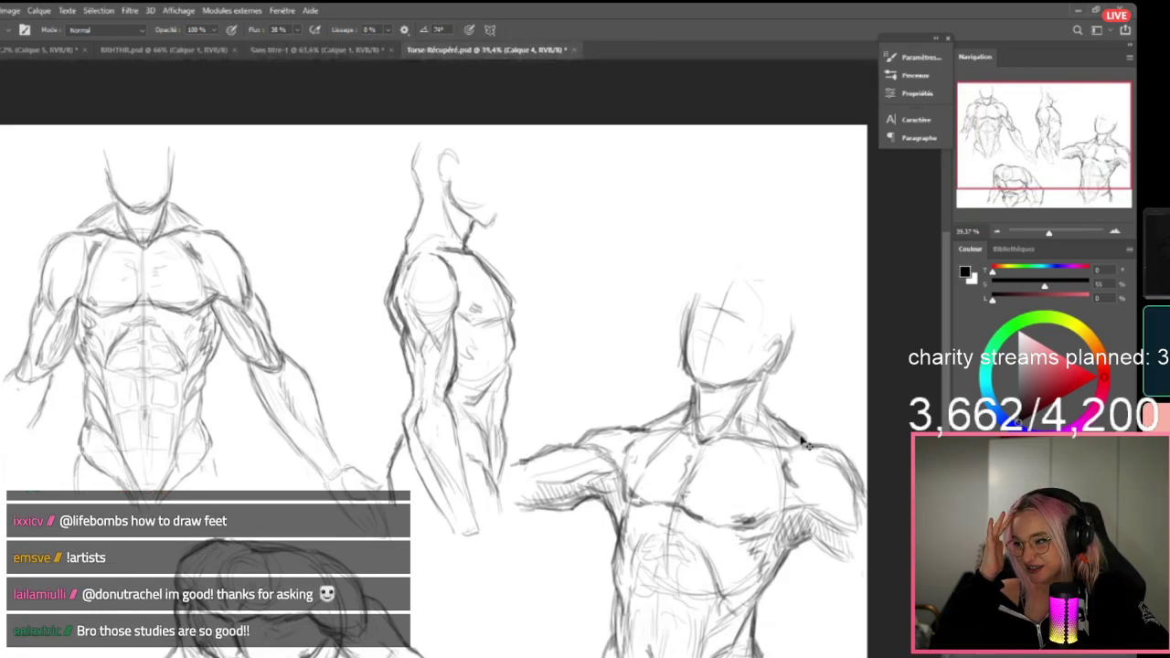
key("ctrl+t")
mouse_move(869, 143)
left_mouse_down()
mouse_move(762, 239)
mouse_move(599, 337)
left_mouse_up()
key("Return")
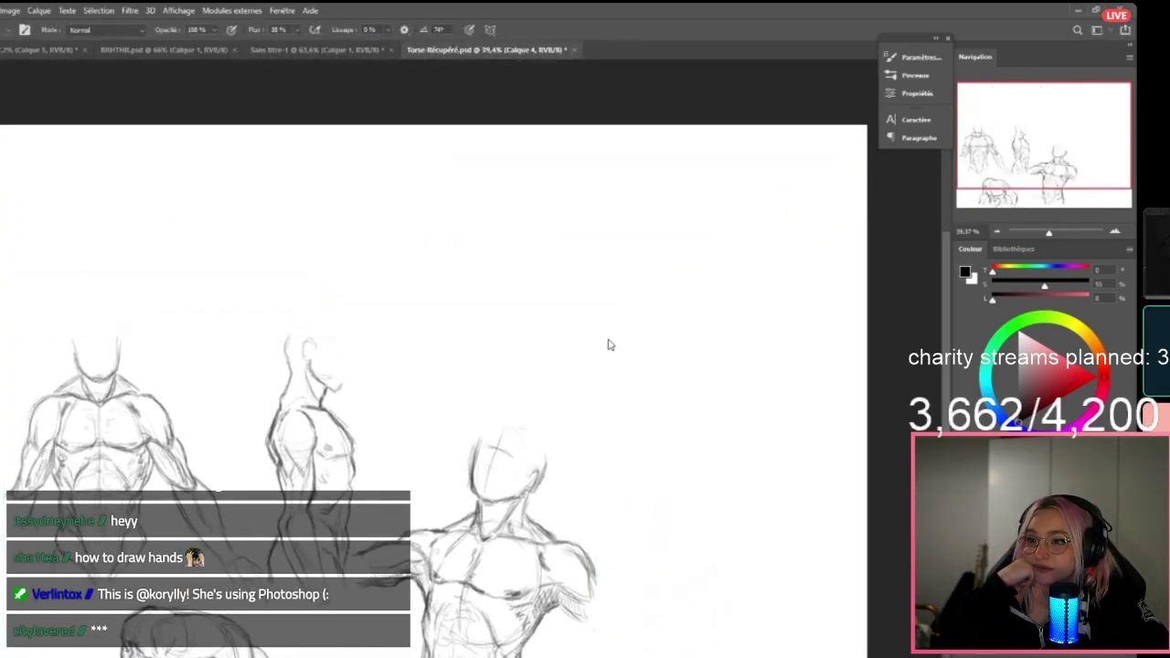
Sketch a light oval head shape on a new layer in the blank area above the torsos, and erase its stray outer strokes.
left_click_drag(603, 380, 619, 256)
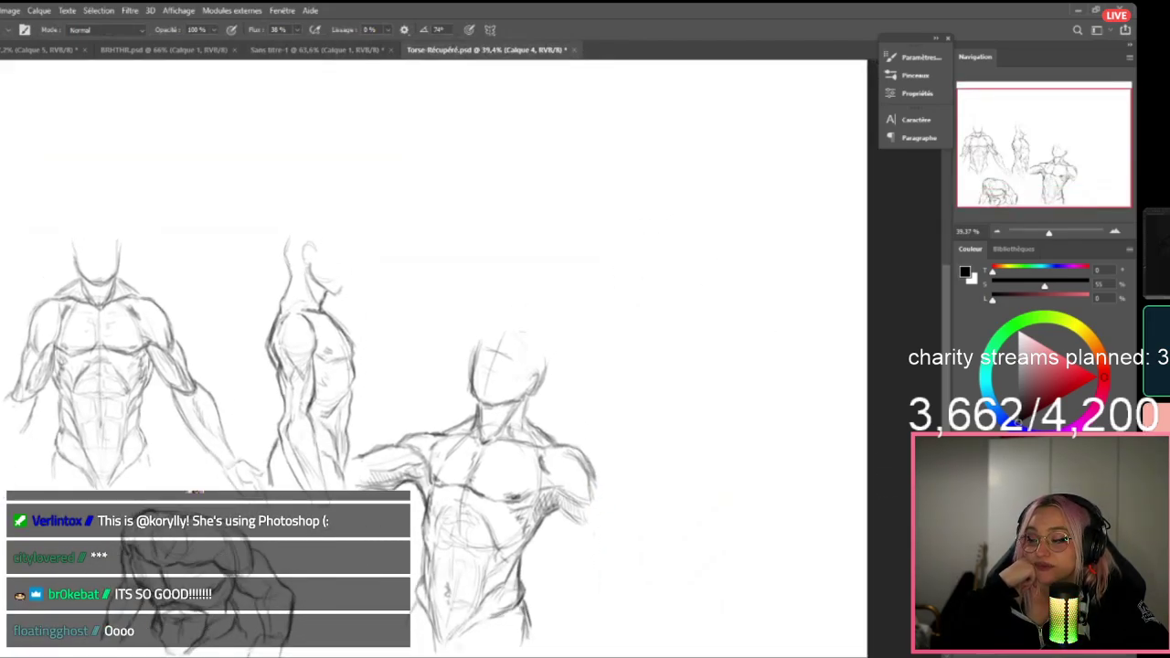
left_click_drag(635, 128, 625, 211)
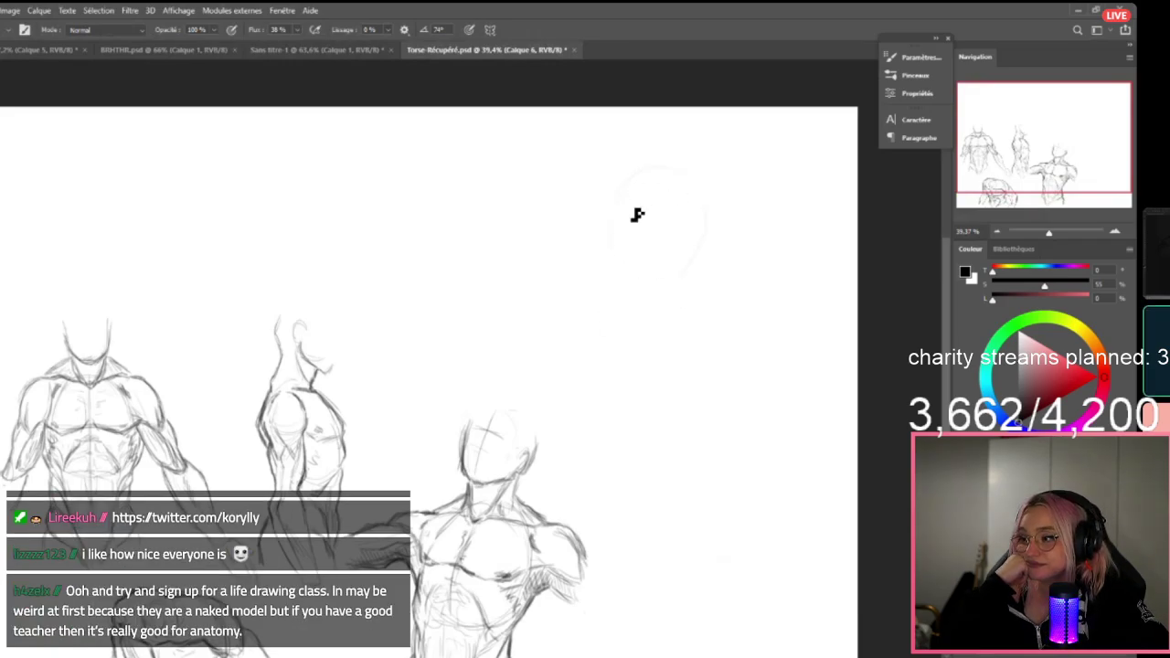
left_click_drag(710, 241, 625, 291)
left_click_drag(608, 216, 627, 291)
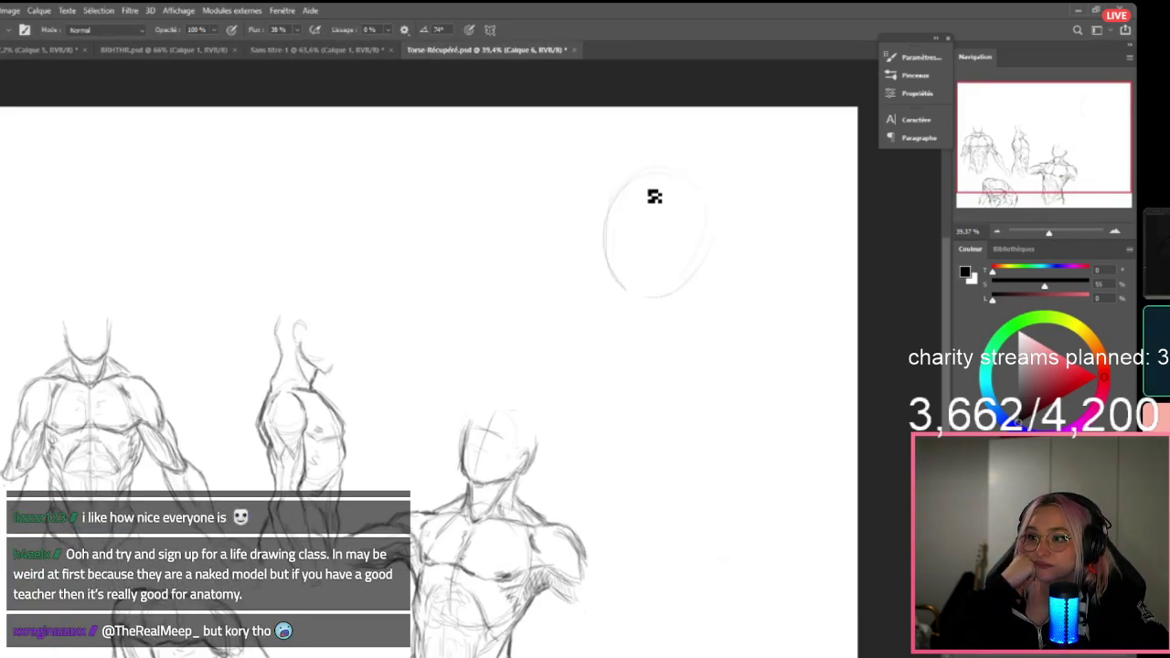
mouse_move(654, 196)
left_mouse_down()
mouse_move(686, 280)
mouse_move(687, 182)
mouse_move(656, 298)
left_mouse_up()
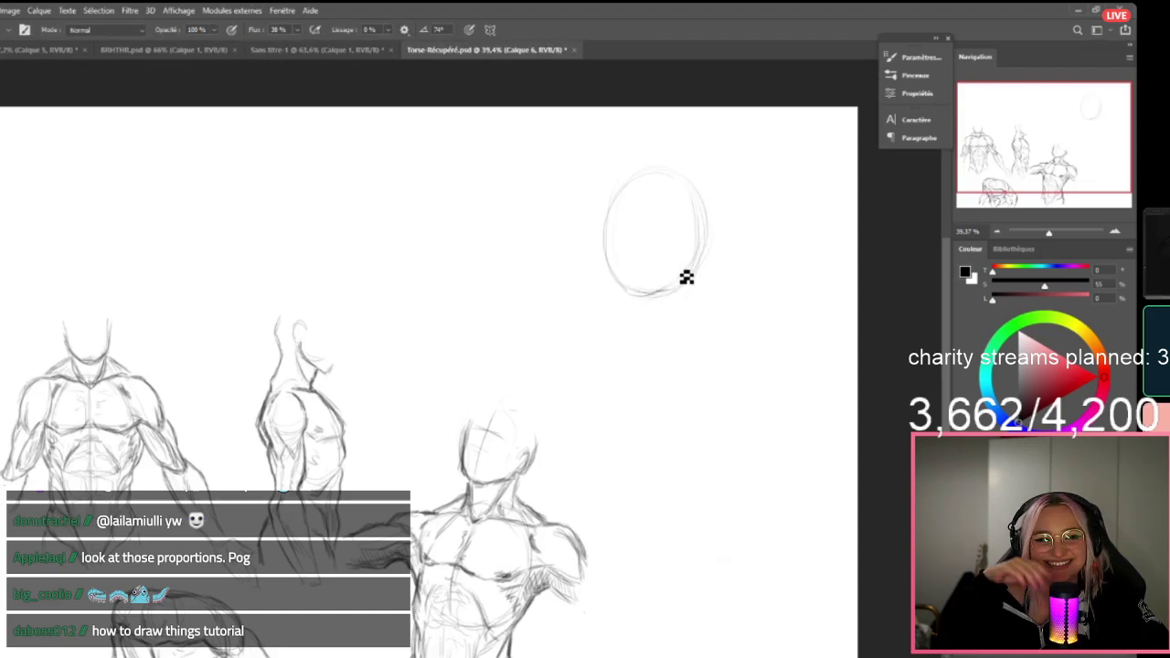
key("e")
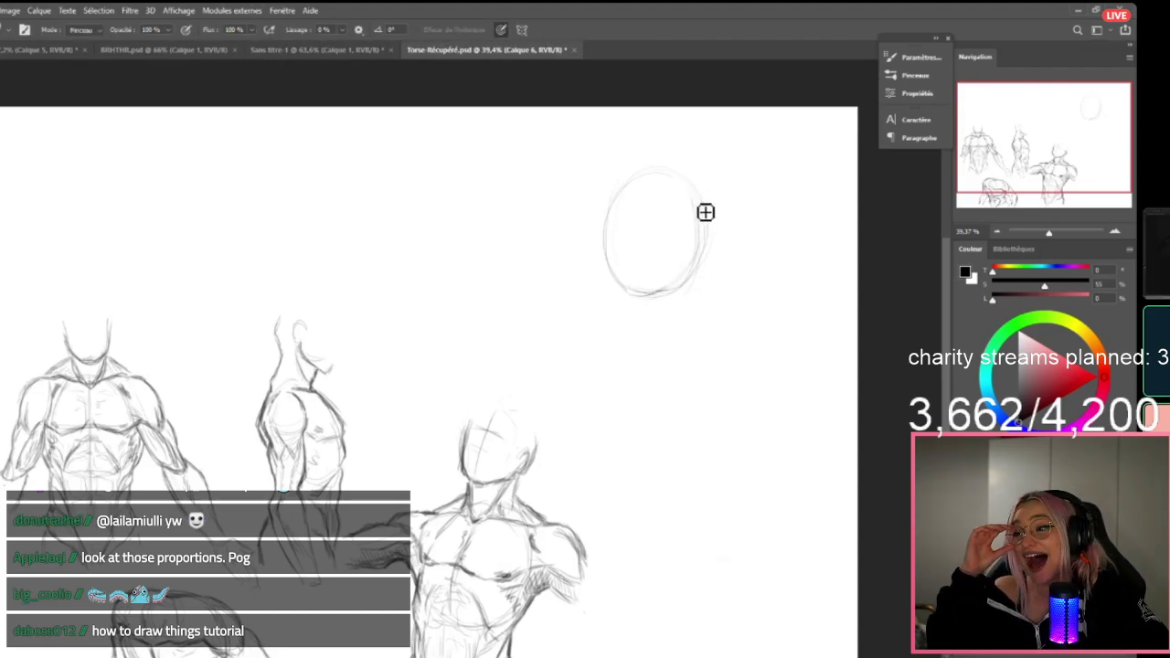
left_click_drag(705, 209, 695, 277)
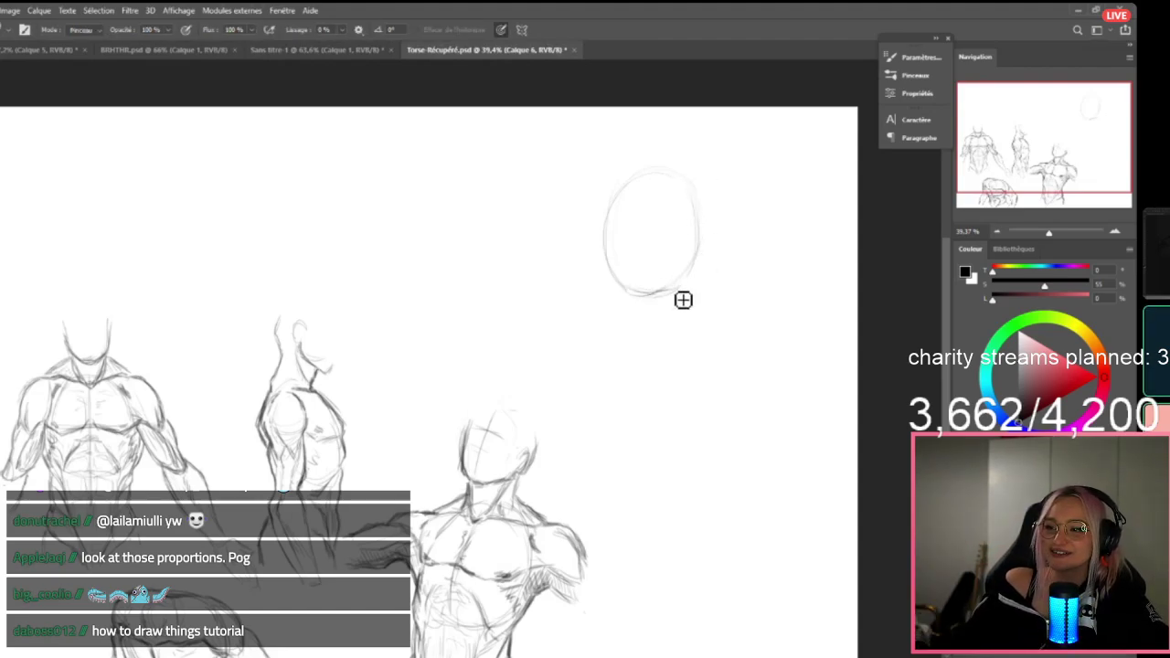
Brush a curved vertical guideline down the near side of the oval head shape.
key("b")
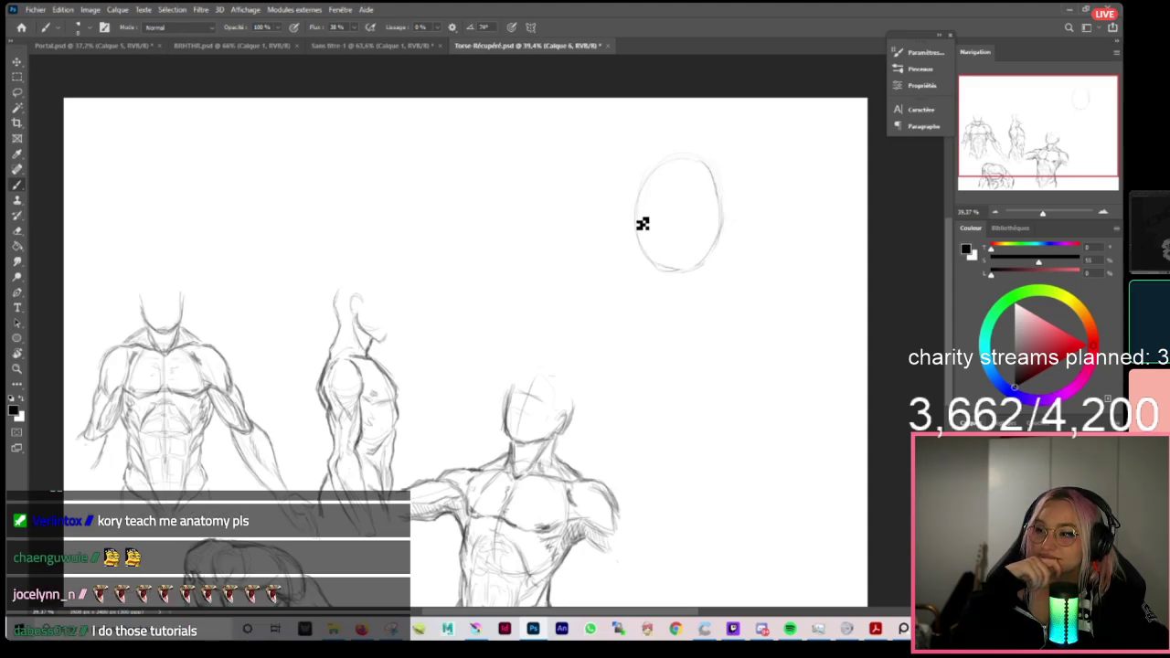
left_click_drag(678, 175, 662, 263)
left_click_drag(675, 178, 654, 257)
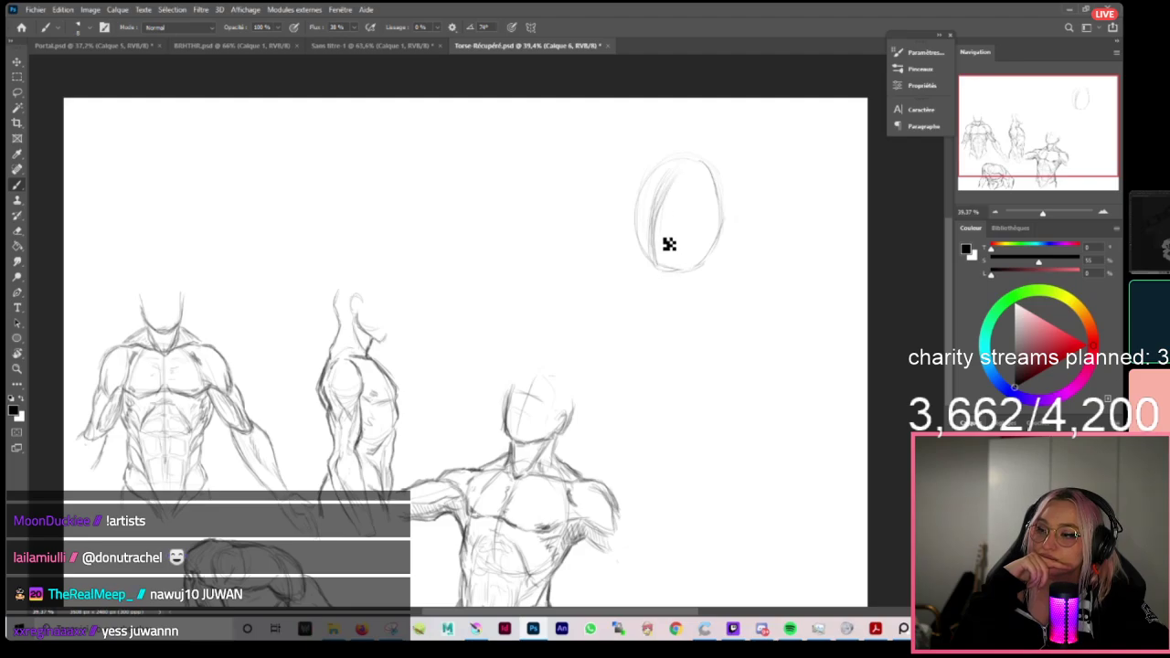
Sketch curved chest and shoulder guidelines across the oval, and add light neck lines above it.
key("e")
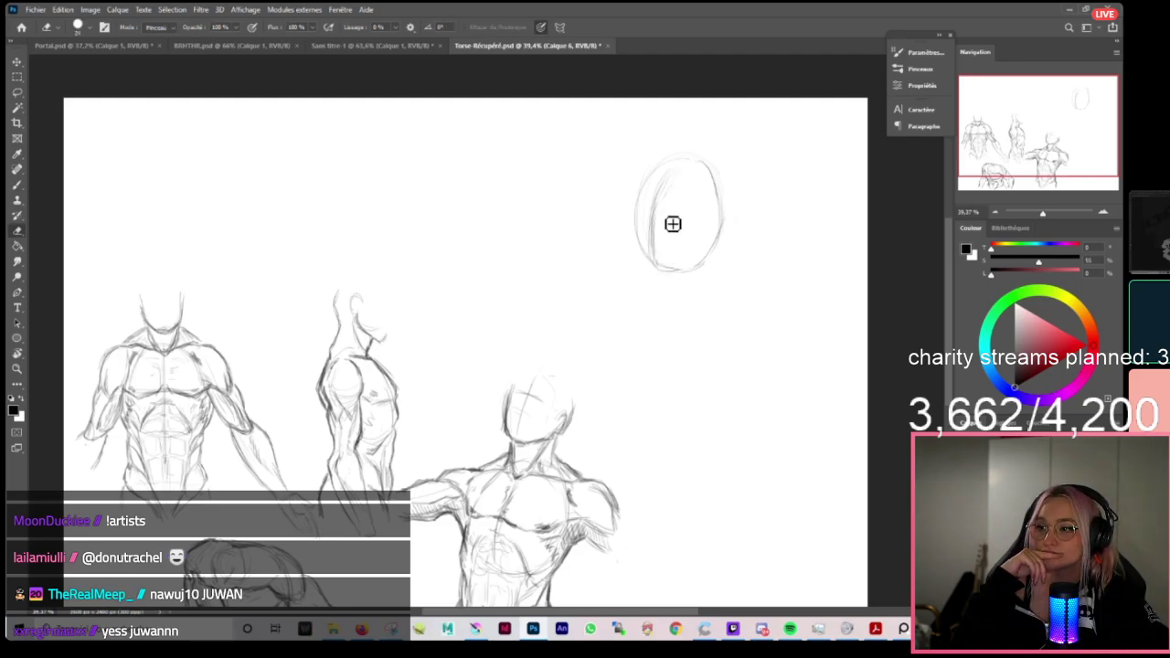
key("b")
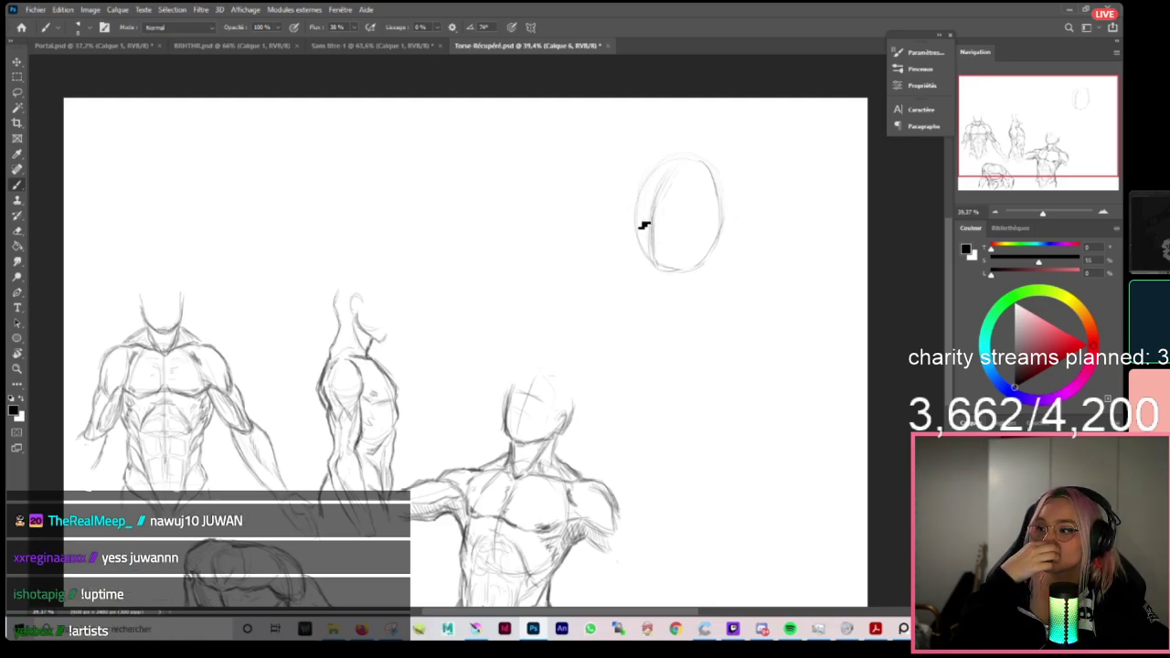
left_click_drag(654, 222, 702, 231)
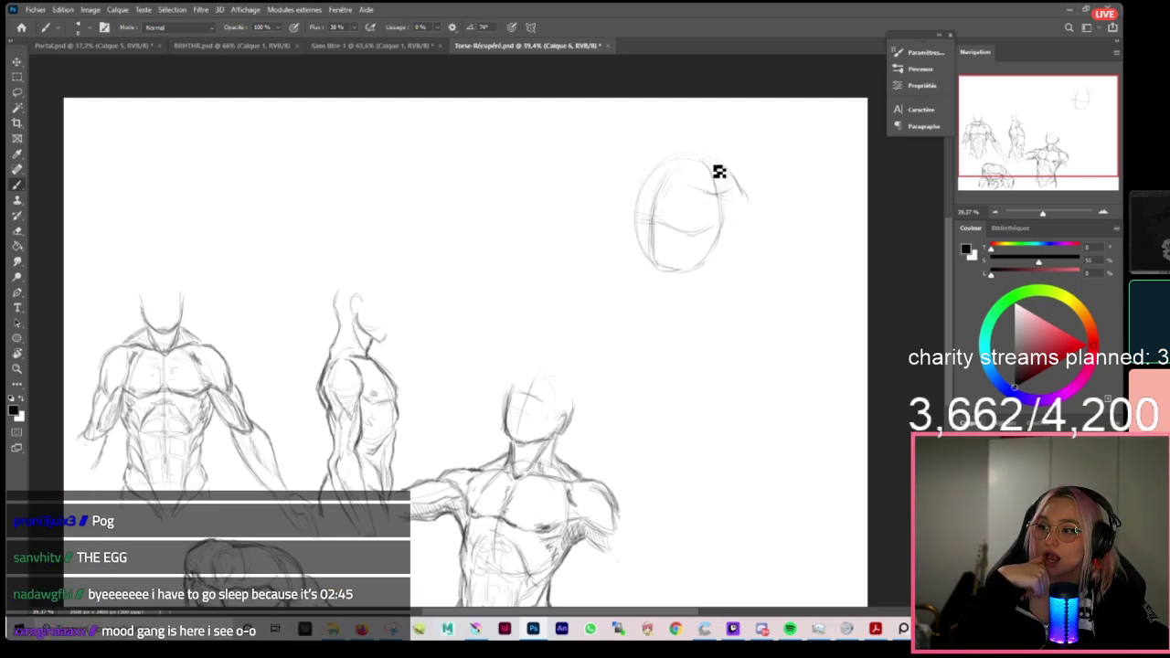
left_click_drag(643, 180, 724, 197)
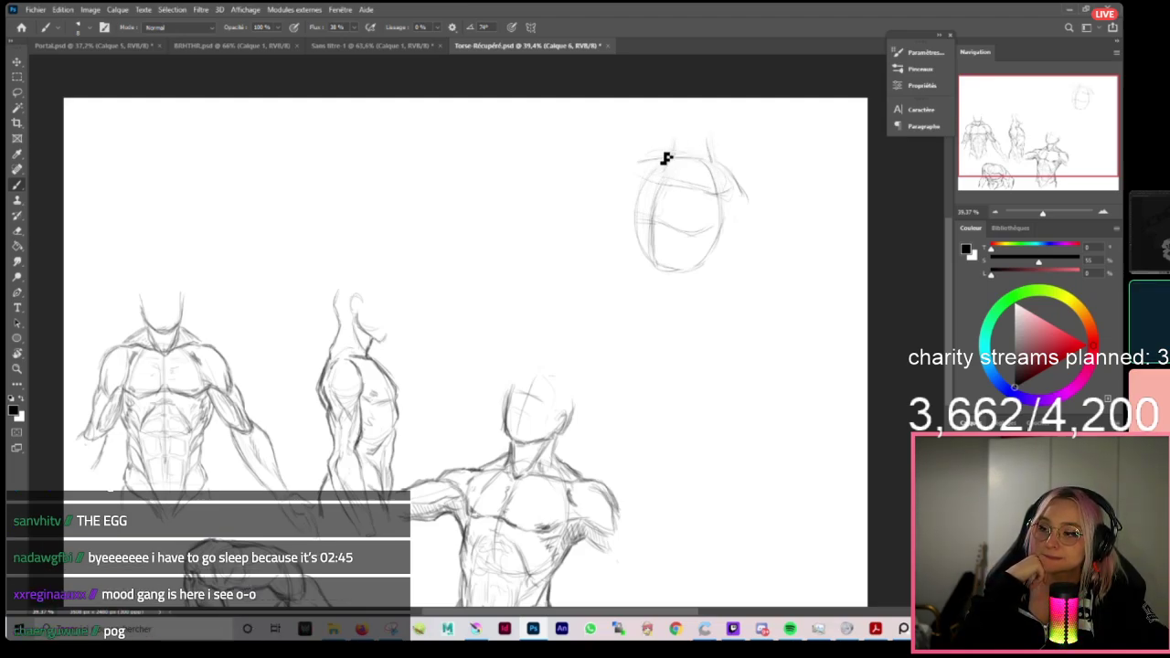
left_click_drag(674, 148, 723, 131)
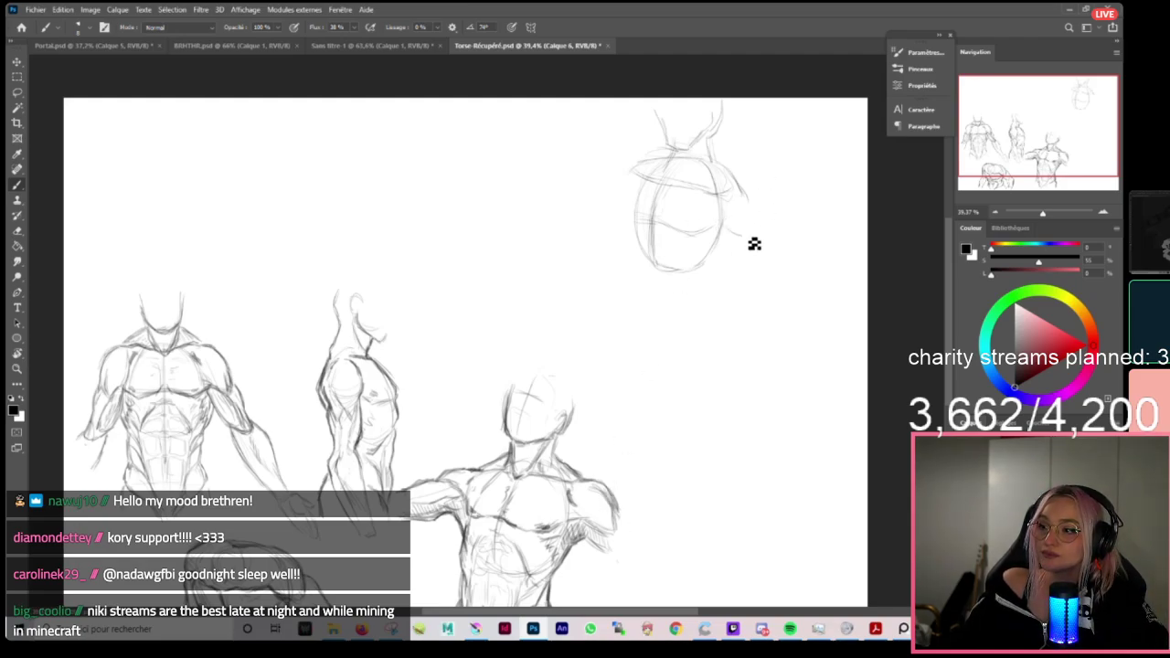
Sketch the bent near arm beside the oval, with a rounded shoulder, an upper arm down to the elbow and a short forearm line.
left_click_drag(723, 223, 756, 238)
mouse_move(743, 194)
left_mouse_down()
mouse_move(758, 243)
mouse_move(736, 242)
left_mouse_up()
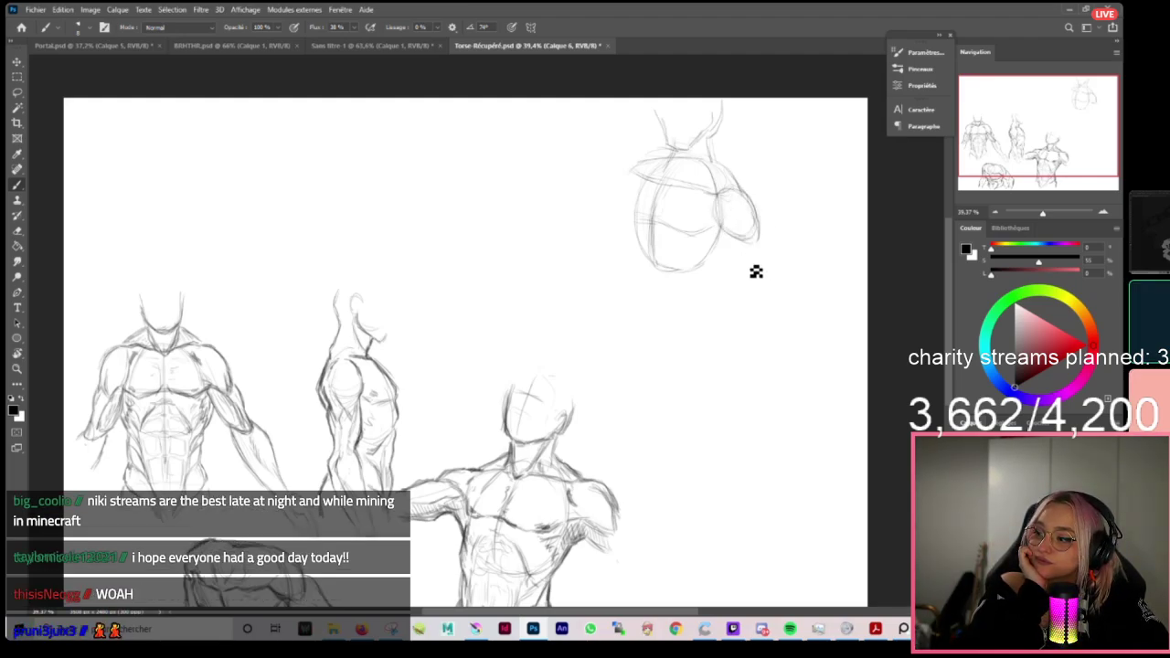
left_click_drag(751, 264, 764, 230)
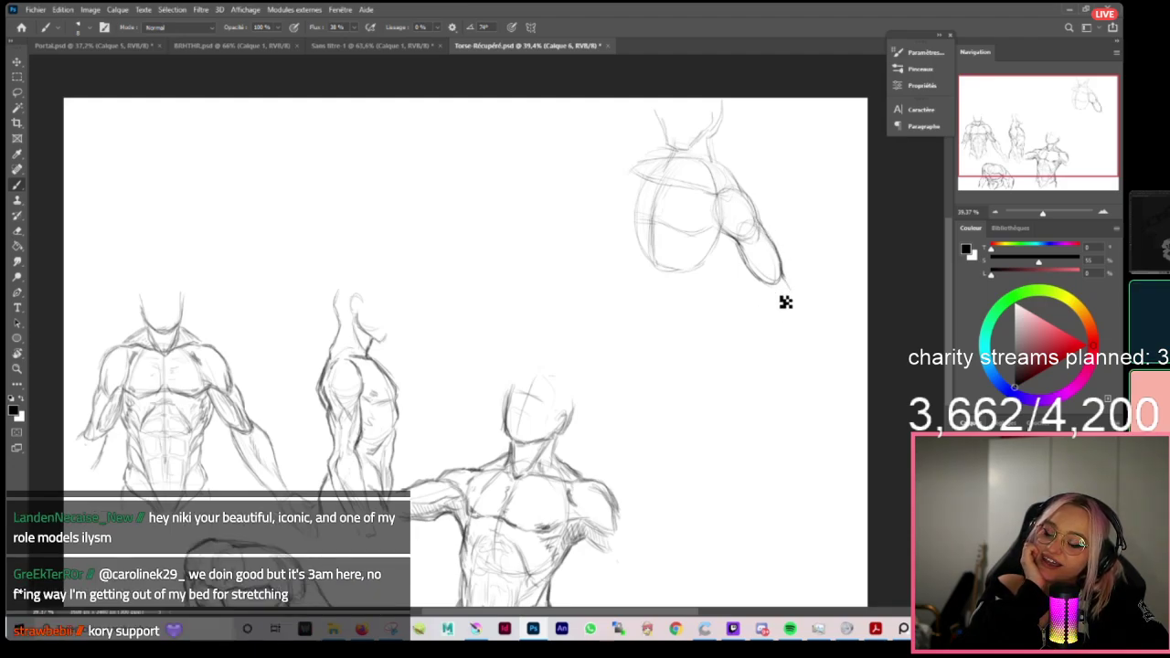
left_click_drag(768, 288, 741, 327)
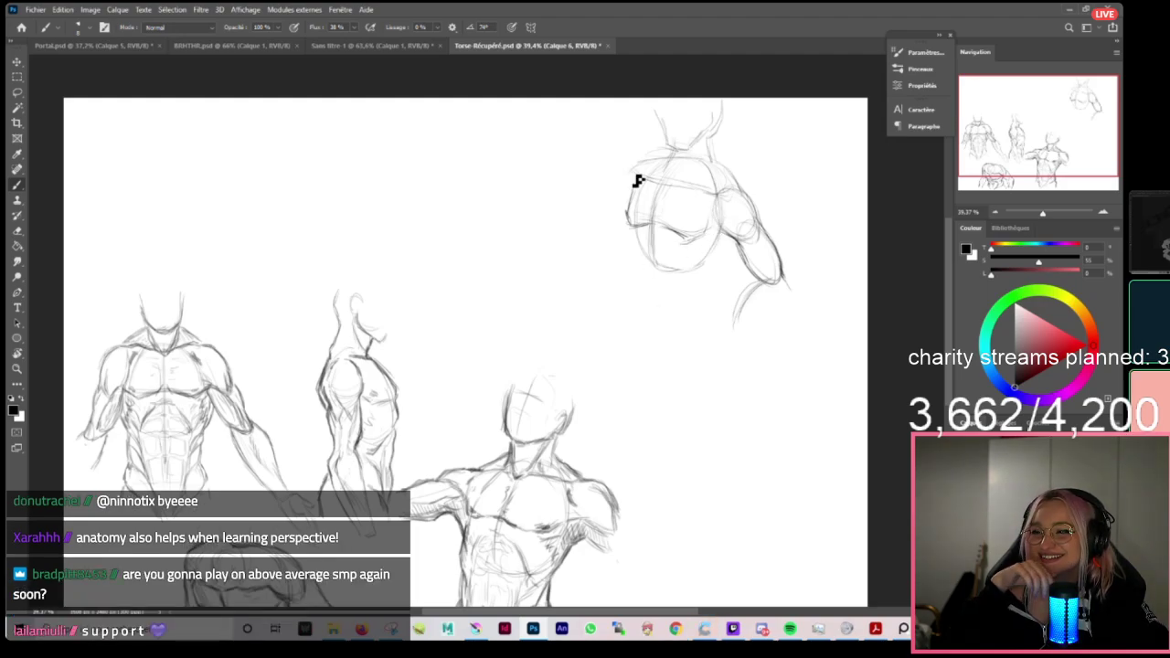
Erase the curved chest line from the oval, and try an outline stroke on its far side and erase it.
key("e")
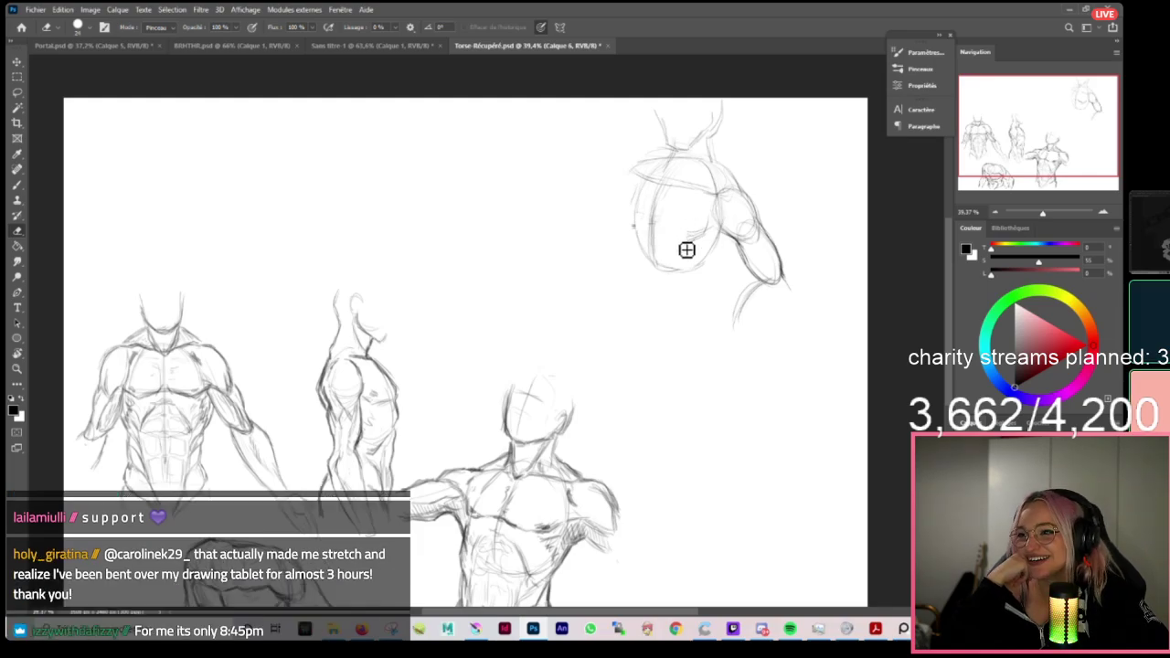
key("b")
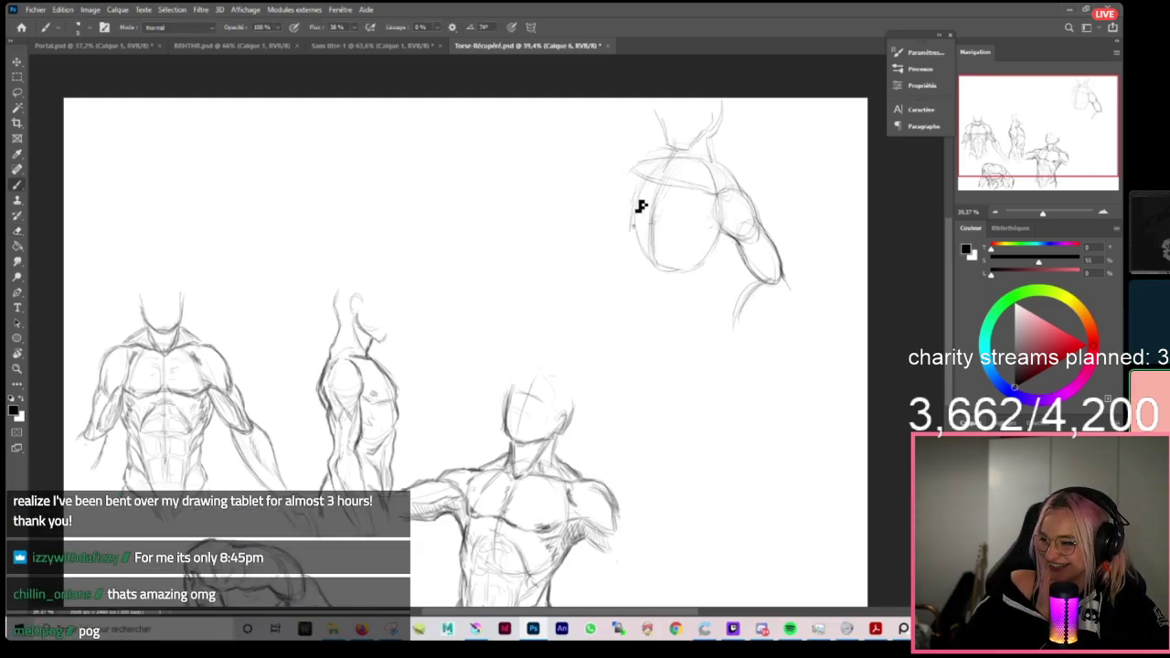
mouse_move(630, 199)
left_mouse_down()
mouse_move(623, 236)
mouse_move(637, 245)
left_mouse_up()
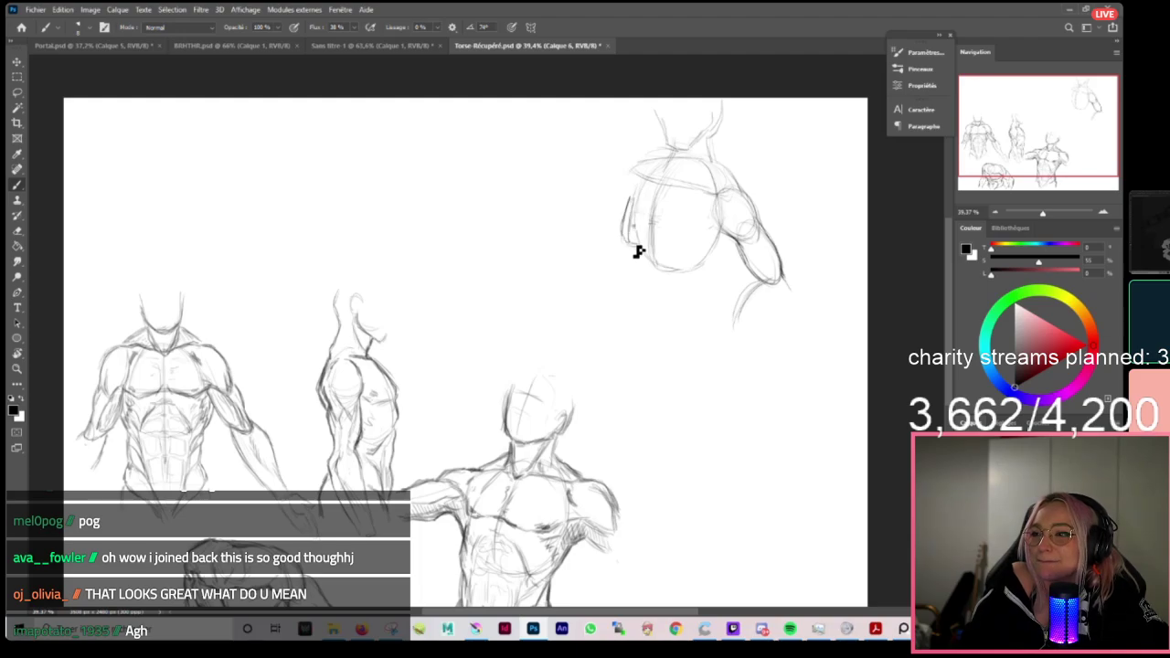
key("e")
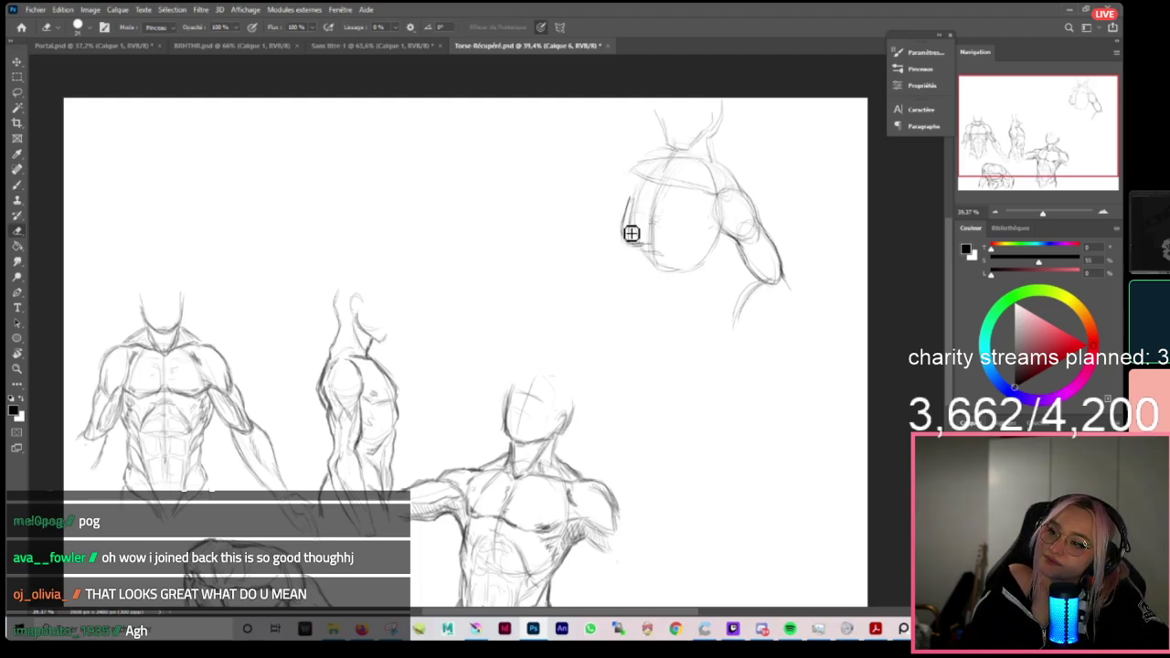
left_click_drag(629, 203, 645, 246)
Brush the shoulder muscle, a narrow sternum strip along the centre guideline, and diagonal lines running up to the neck.
key("b")
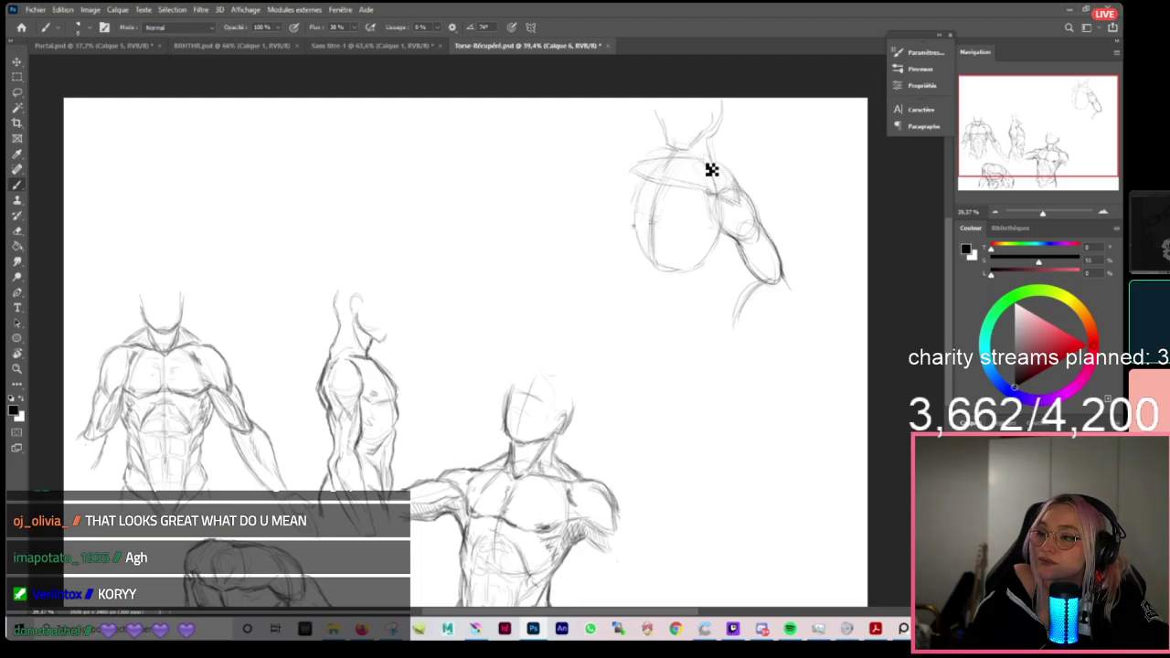
left_click_drag(711, 188, 723, 172)
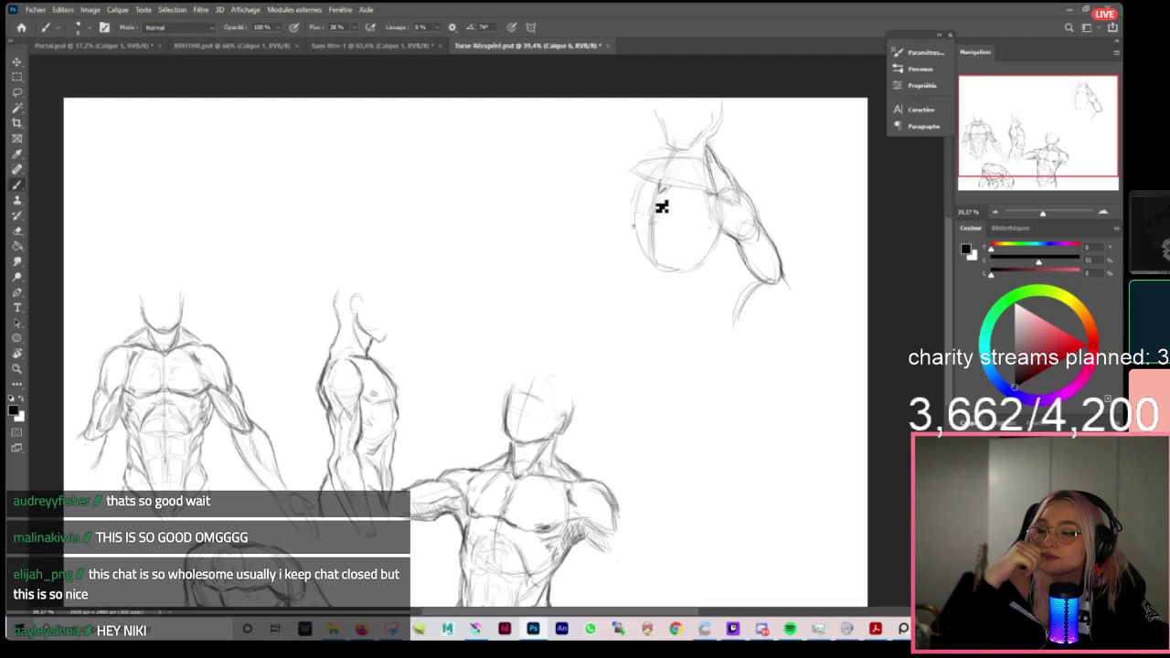
left_click_drag(661, 186, 653, 234)
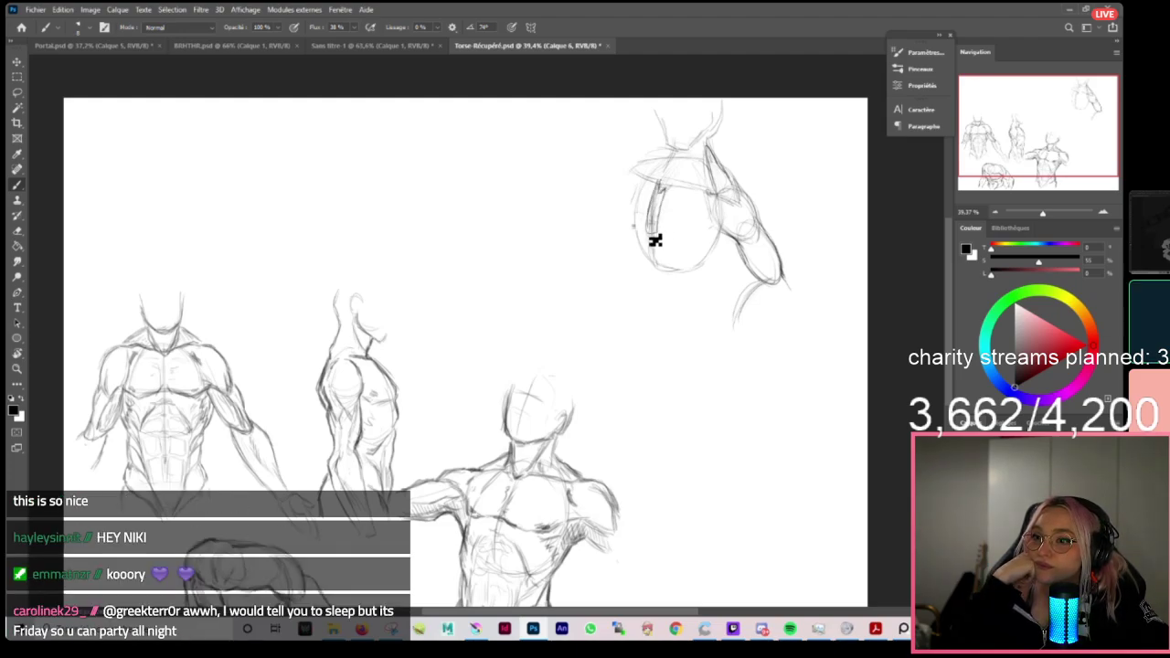
mouse_move(676, 185)
left_mouse_down()
mouse_move(716, 144)
mouse_move(675, 193)
mouse_move(713, 138)
left_mouse_up()
key("ctrl+z")
left_click_drag(677, 190, 716, 142)
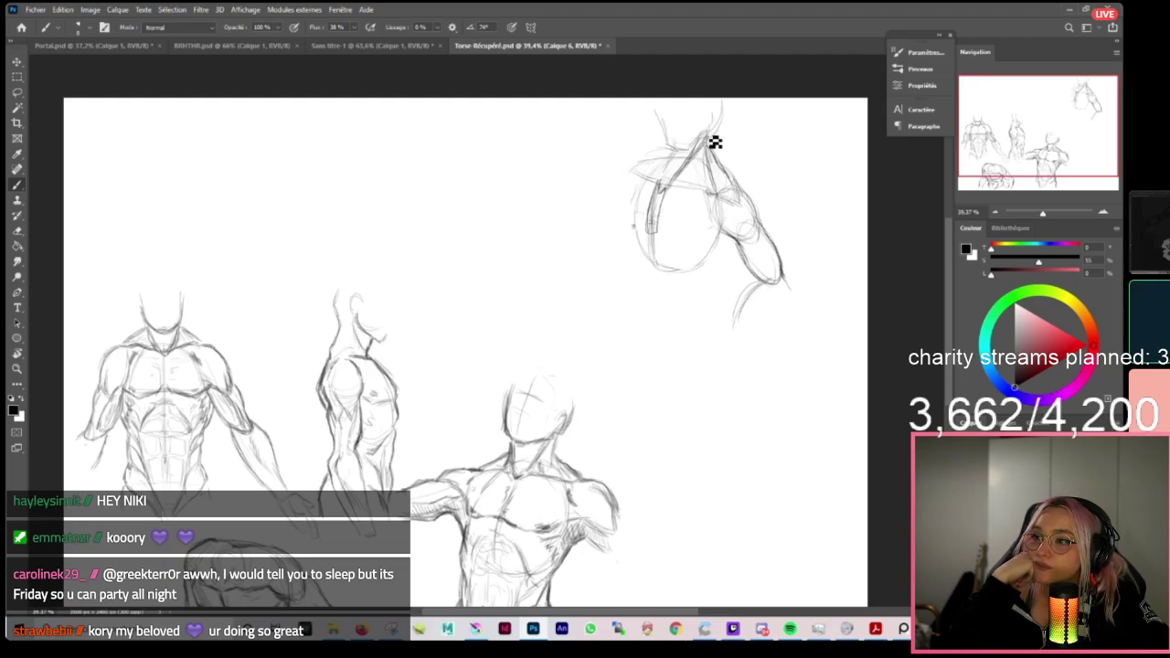
left_click_drag(671, 188, 680, 153)
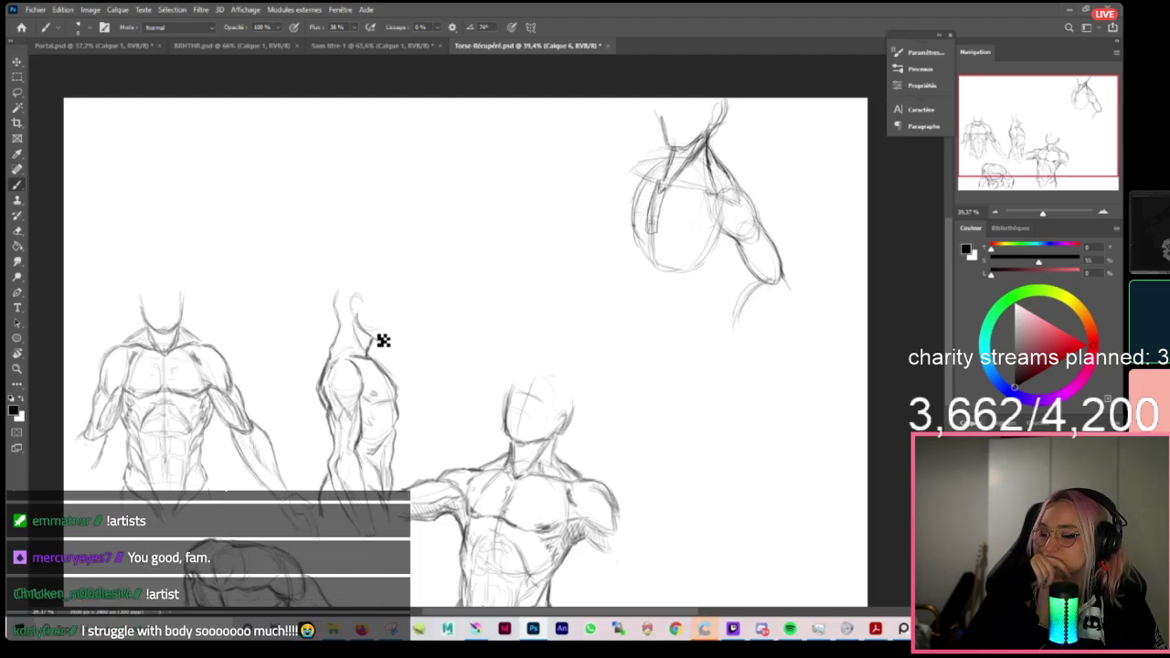
Sketch two egg-shaped ovals side by side in the blank space above the turned torso study, one upright and one tilted.
scroll(346, 402, "up", 3)
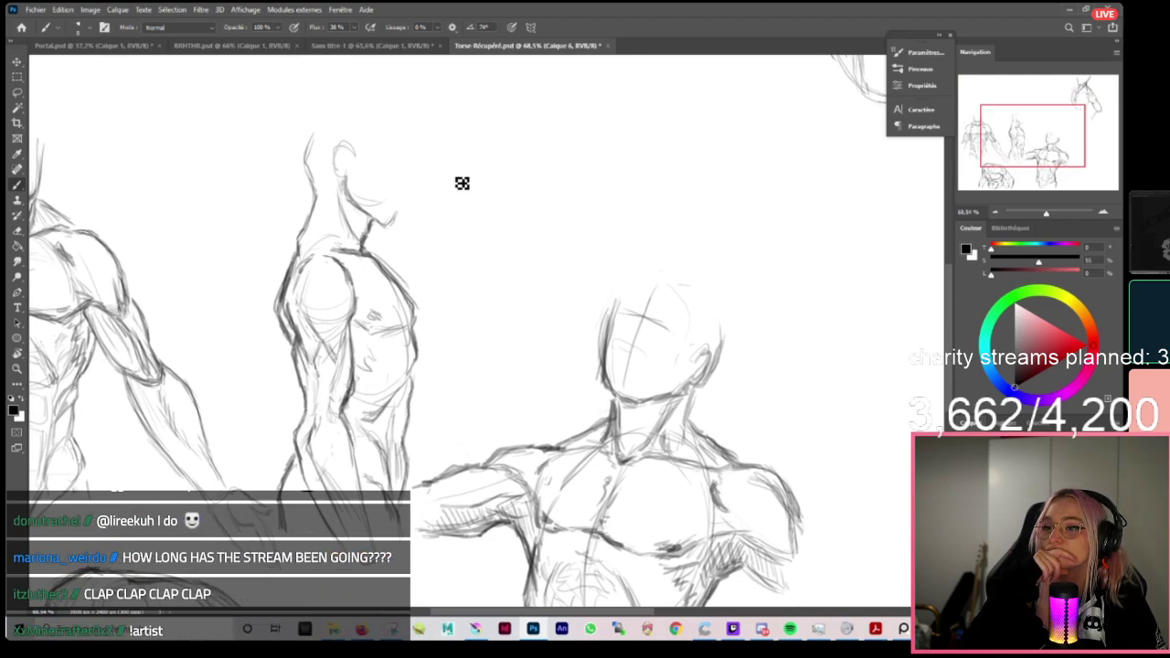
mouse_move(609, 115)
left_mouse_down()
mouse_move(599, 208)
mouse_move(662, 225)
mouse_move(678, 156)
mouse_move(609, 214)
left_mouse_up()
mouse_move(450, 151)
left_mouse_down()
mouse_move(515, 266)
mouse_move(502, 149)
mouse_move(526, 122)
mouse_move(467, 182)
mouse_move(543, 255)
mouse_move(521, 116)
mouse_move(517, 226)
mouse_move(552, 264)
left_mouse_up()
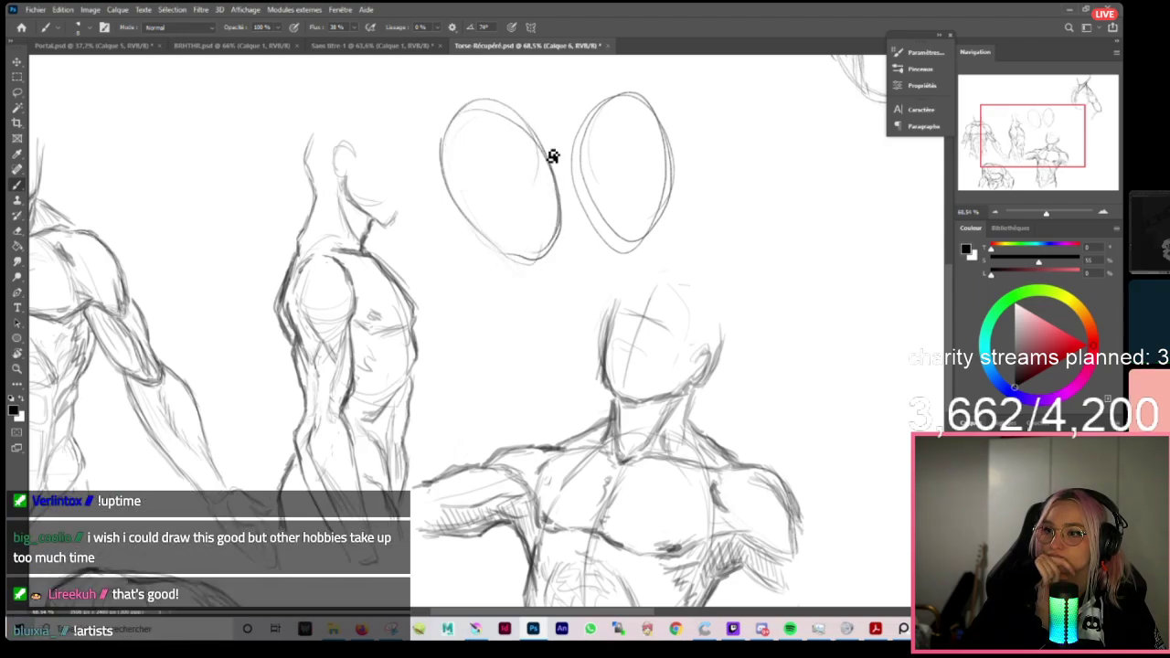
Draw a neck with a curved base line and a sloping shoulder line beneath the tilted oval.
mouse_move(525, 117)
left_mouse_down()
mouse_move(510, 258)
mouse_move(463, 298)
left_mouse_up()
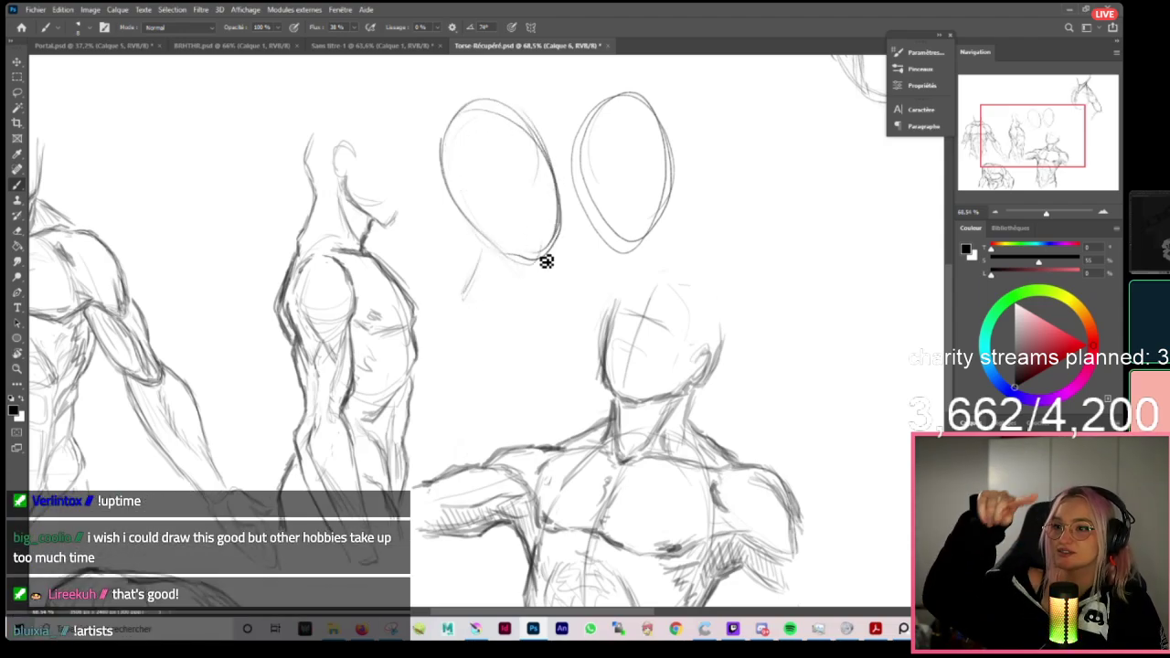
left_click_drag(555, 254, 555, 305)
left_click_drag(454, 302, 554, 316)
mouse_move(485, 323)
left_mouse_down()
mouse_move(541, 323)
mouse_move(561, 307)
left_mouse_up()
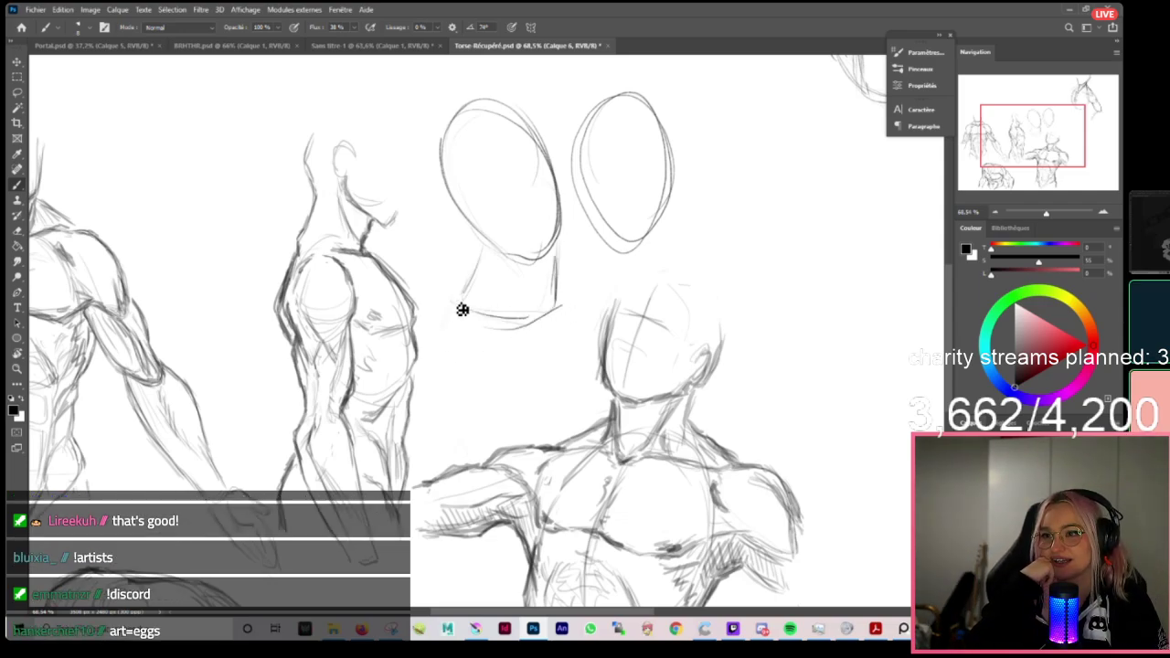
left_click_drag(464, 297, 441, 382)
Sketch a stiff straight leg above the two ovals, with parallel sides, a boxy thigh, a small knee and a foot.
left_click_drag(644, 273, 606, 290)
scroll(635, 297, "down", 5)
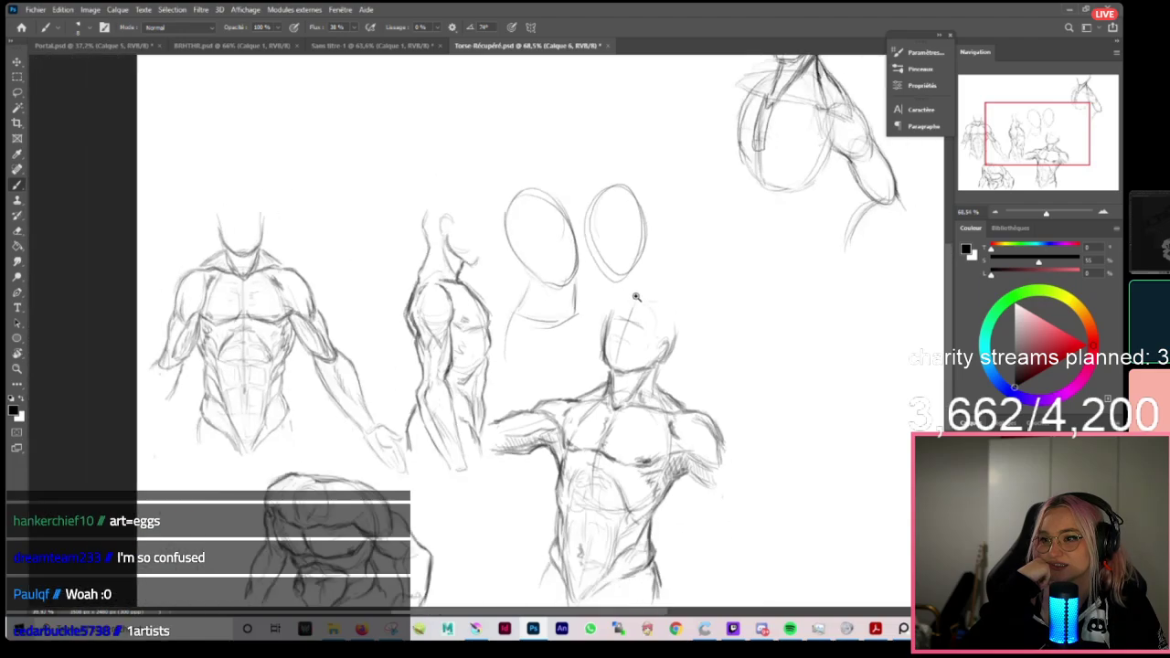
left_click_drag(685, 300, 601, 318)
left_click_drag(486, 103, 487, 222)
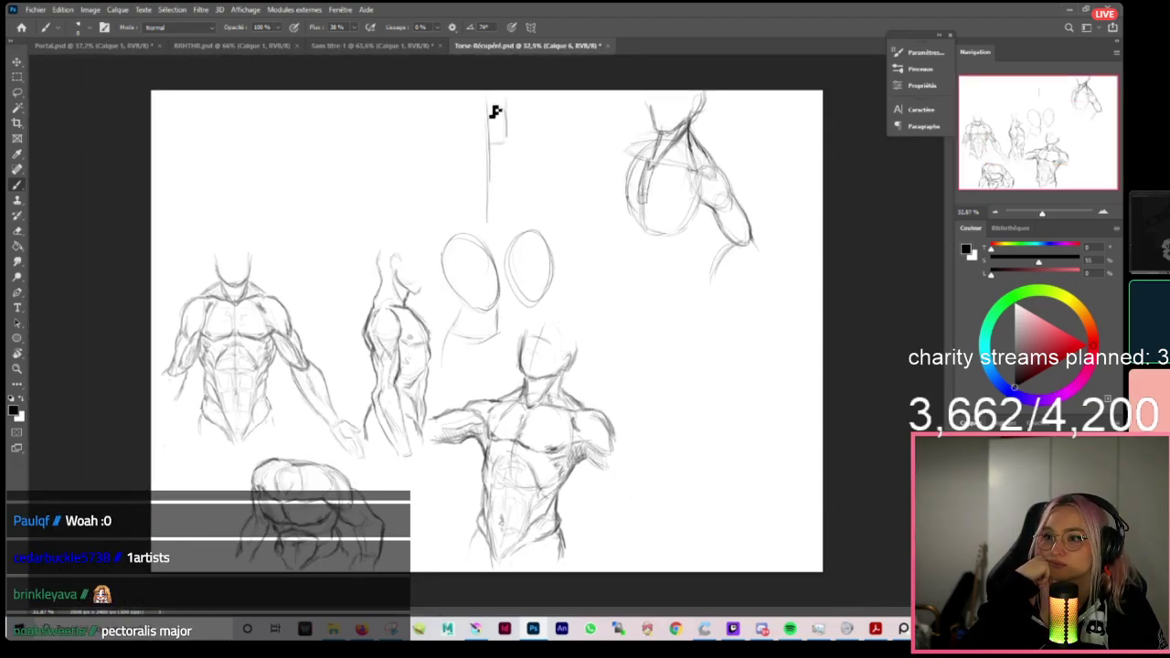
mouse_move(499, 108)
left_mouse_down()
mouse_move(499, 164)
mouse_move(509, 151)
mouse_move(499, 165)
mouse_move(519, 176)
mouse_move(514, 148)
mouse_move(506, 235)
left_mouse_up()
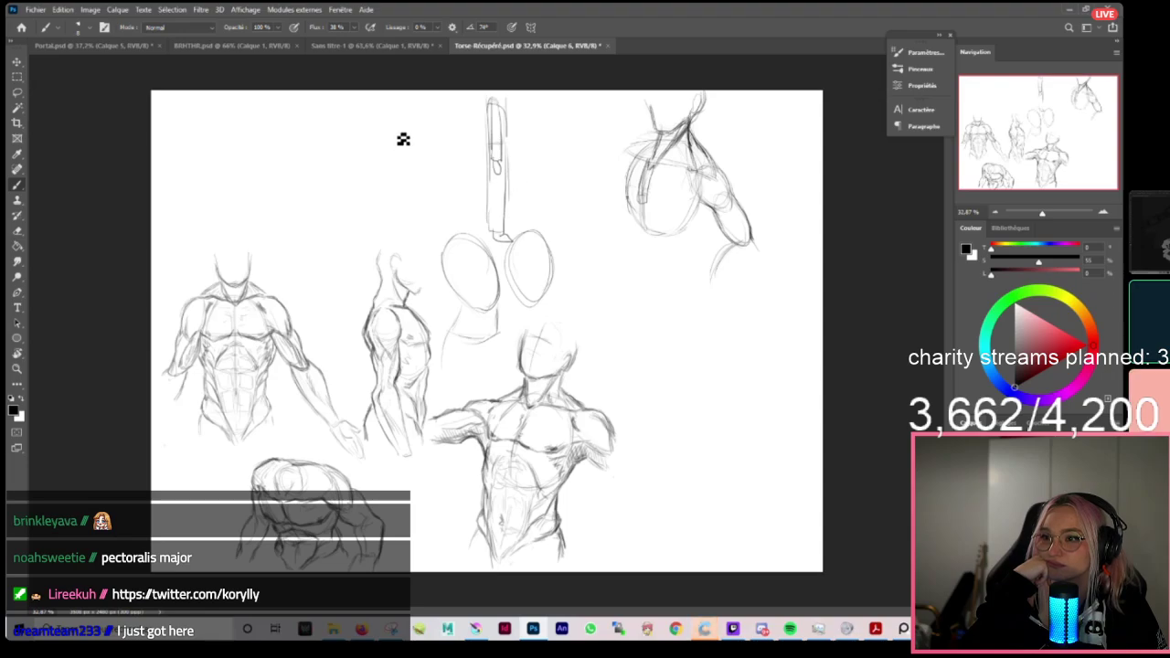
Draw the wavy back contour of a side-view leg above the profile torso, and darken its calf curve.
mouse_move(384, 108)
left_mouse_down()
mouse_move(394, 154)
mouse_move(383, 216)
left_mouse_up()
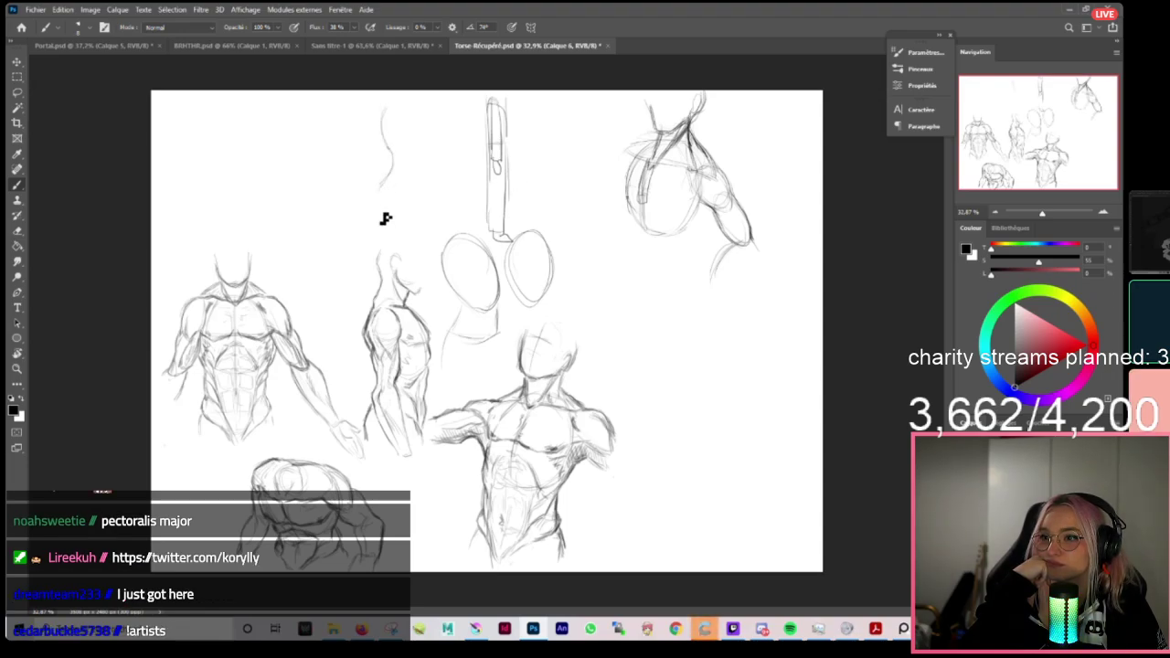
scroll(398, 162, "up", 2)
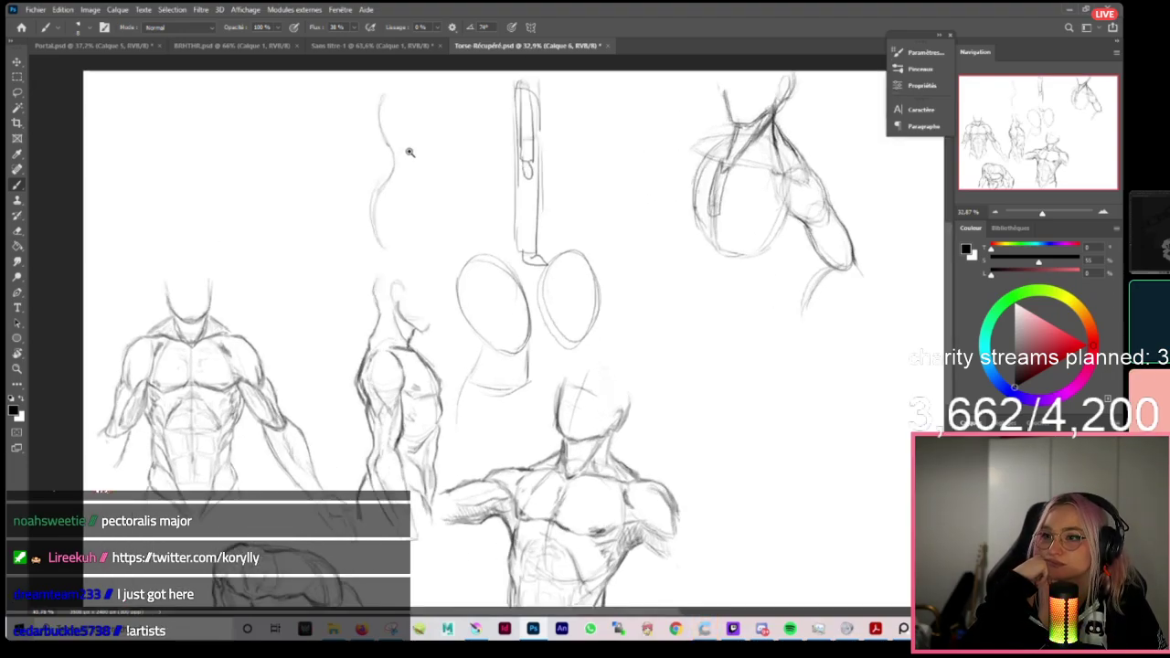
scroll(398, 162, "up", 2)
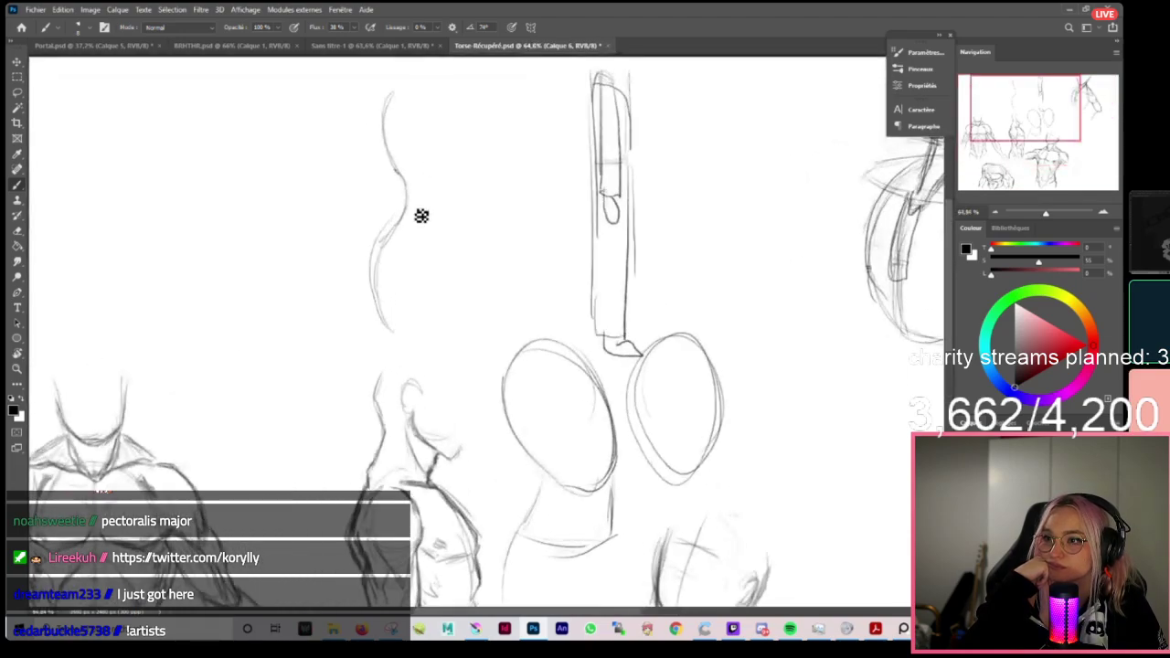
left_click_drag(395, 250, 380, 297)
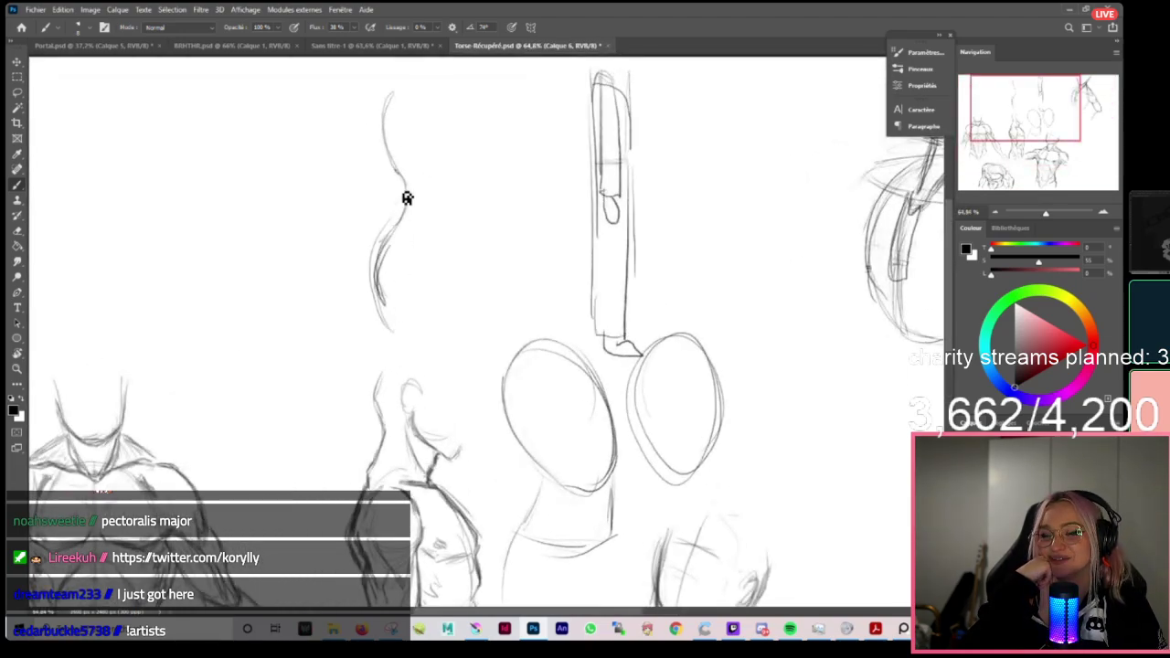
Add a thigh oval, a pointed knee and the front shin line to the side-view leg, and extend its lower calf.
mouse_move(435, 119)
left_mouse_down()
mouse_move(383, 102)
mouse_move(435, 199)
mouse_move(428, 105)
mouse_move(395, 174)
mouse_move(435, 131)
mouse_move(400, 96)
left_mouse_up()
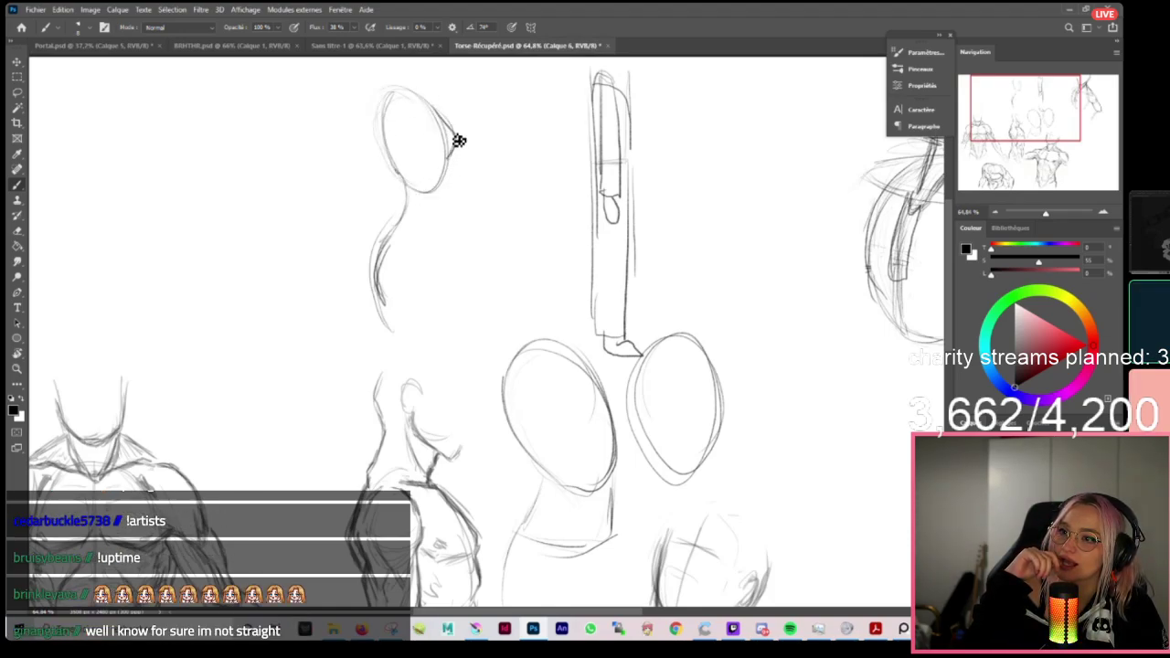
left_click_drag(452, 177, 440, 273)
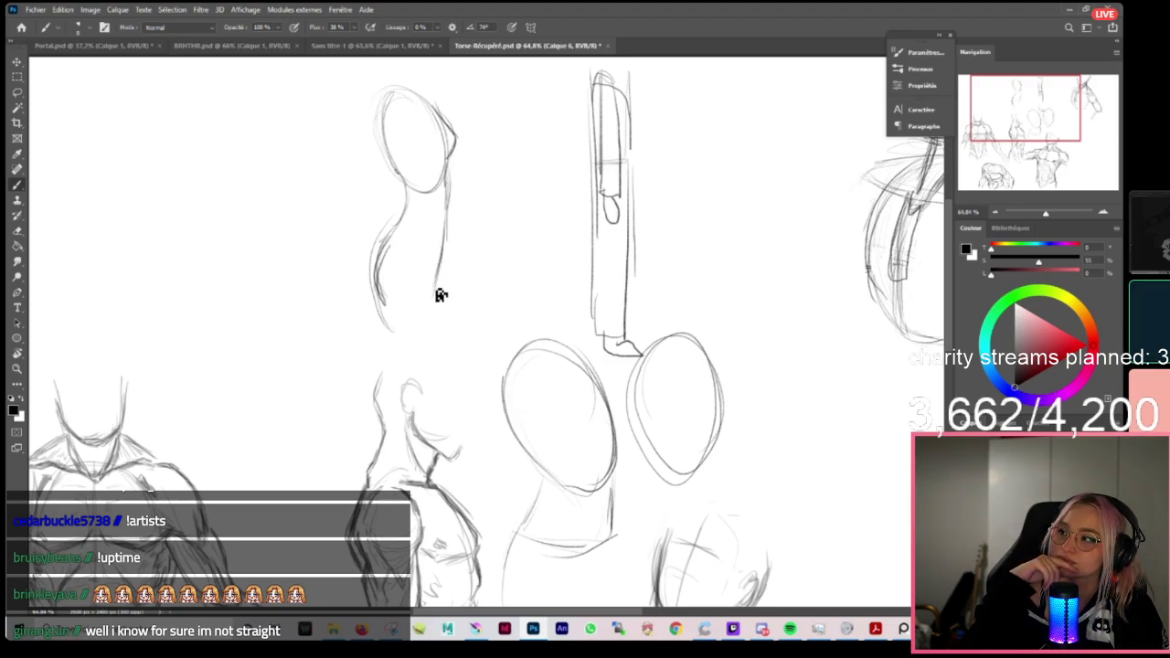
key("ctrl+z")
left_click_drag(391, 314, 404, 376)
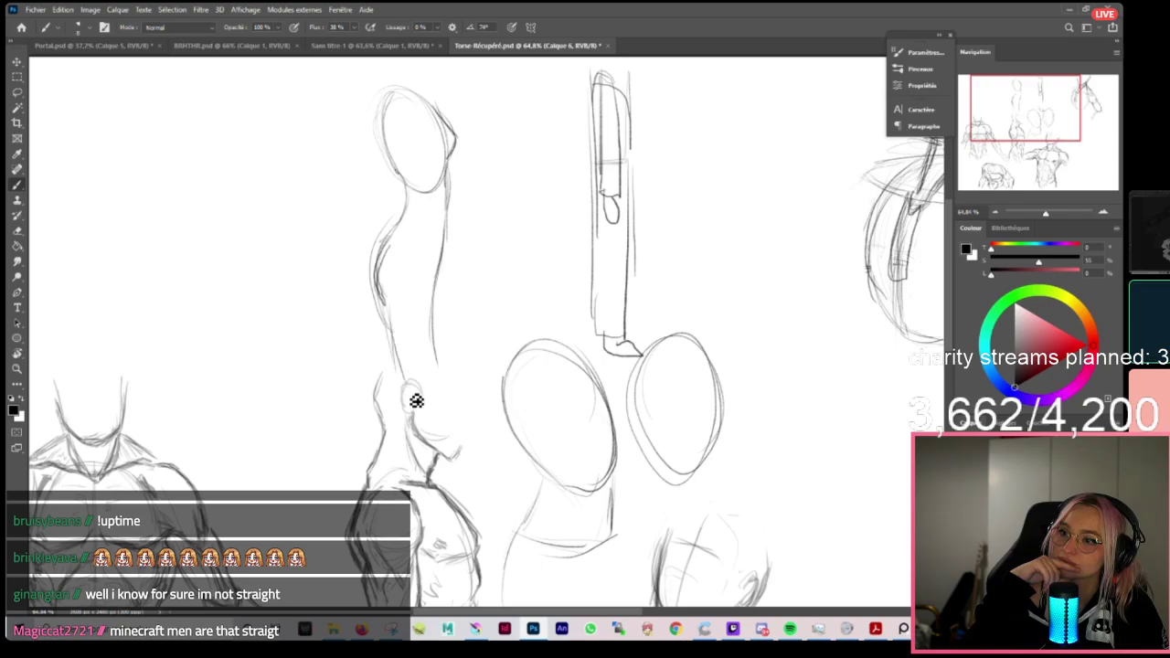
left_click_drag(432, 309, 437, 389)
Sketch a second, slimmer side-view leg above the front torso, with a thigh oval, curved shin and calf, and a foot.
left_click_drag(396, 296, 456, 304)
left_click_drag(415, 322, 562, 364)
scroll(514, 337, "down", 4)
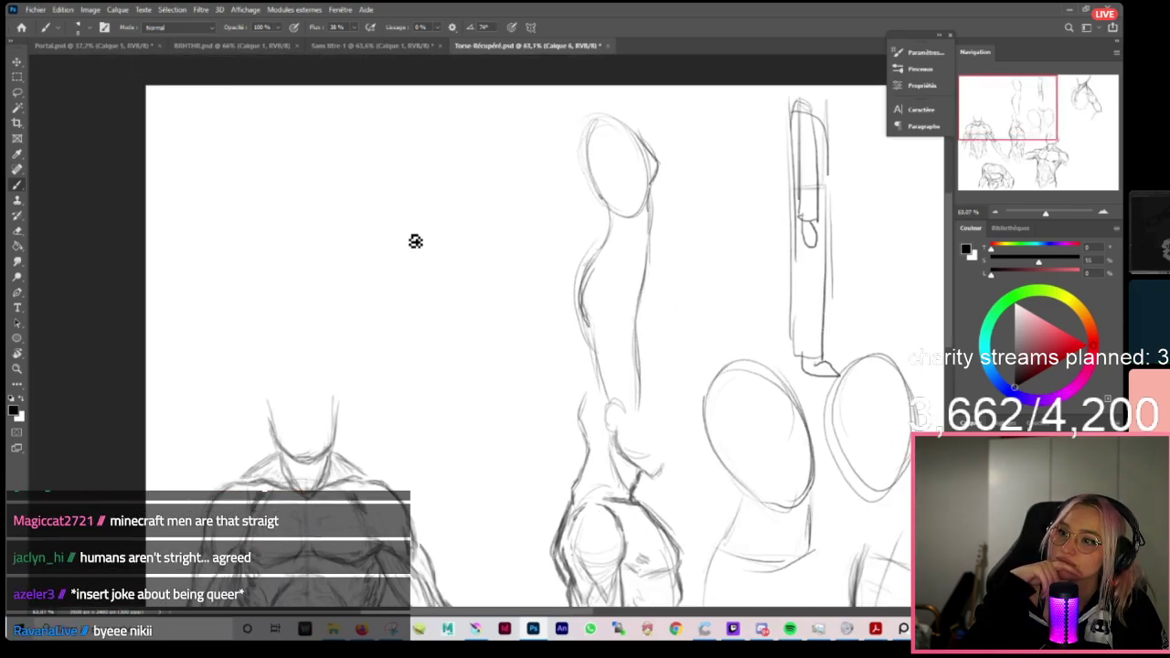
mouse_move(400, 154)
left_mouse_down()
mouse_move(427, 246)
mouse_move(416, 143)
mouse_move(435, 232)
mouse_move(423, 236)
mouse_move(454, 229)
mouse_move(444, 363)
left_mouse_up()
key("ctrl+z")
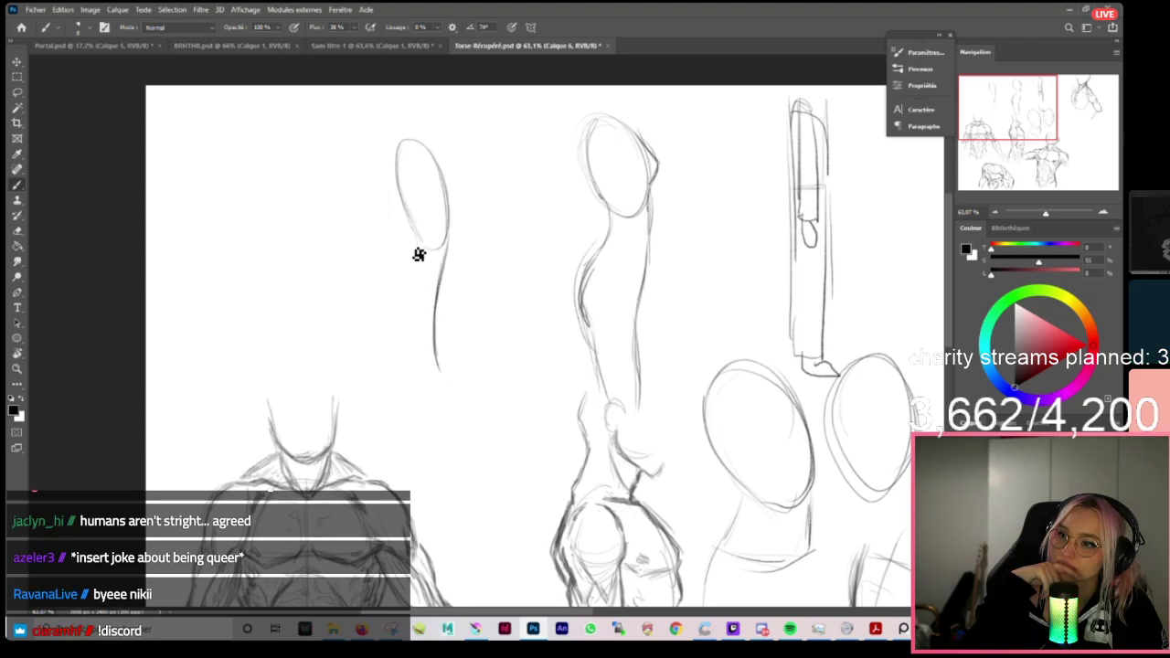
mouse_move(416, 245)
left_mouse_down()
mouse_move(423, 316)
mouse_move(414, 291)
mouse_move(427, 349)
left_mouse_up()
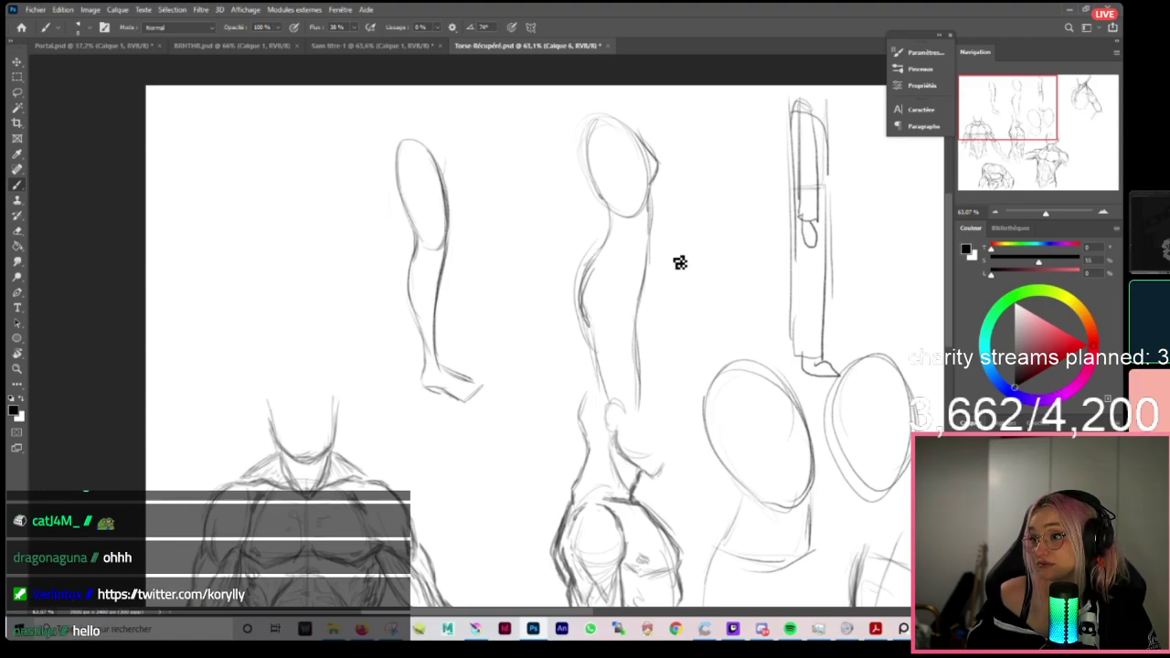
scroll(443, 230, "down", 1)
scroll(443, 230, "up", 1)
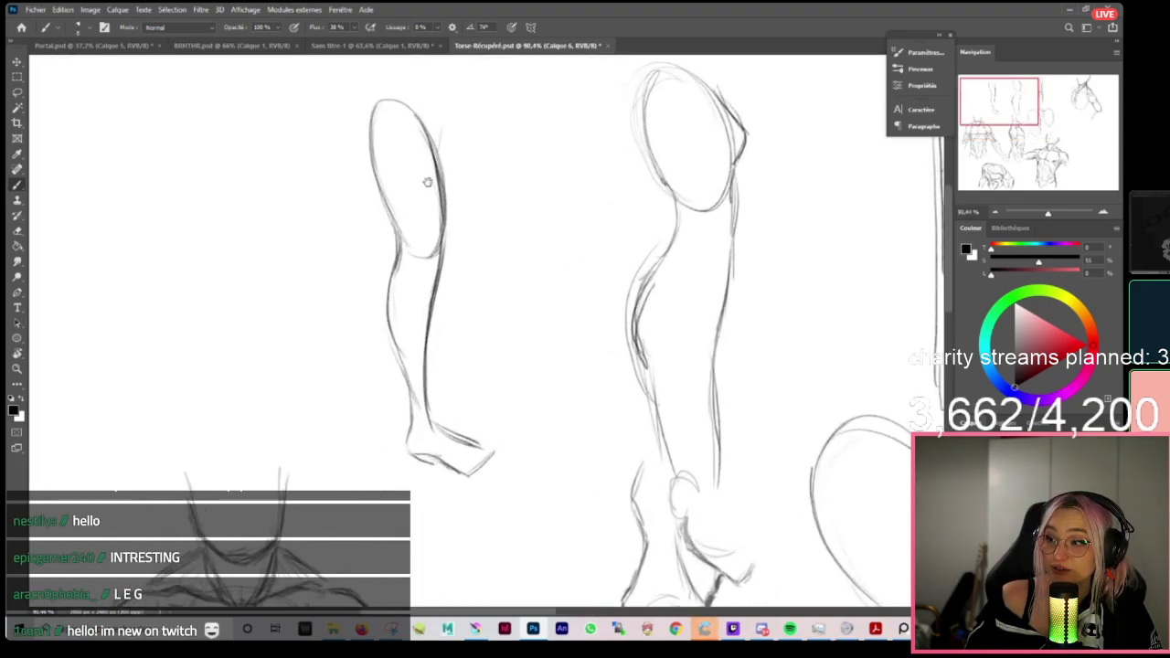
Darken the thigh contour of the slimmer side-view leg and add a short line rising from its upper edge.
scroll(428, 187, "up", 1)
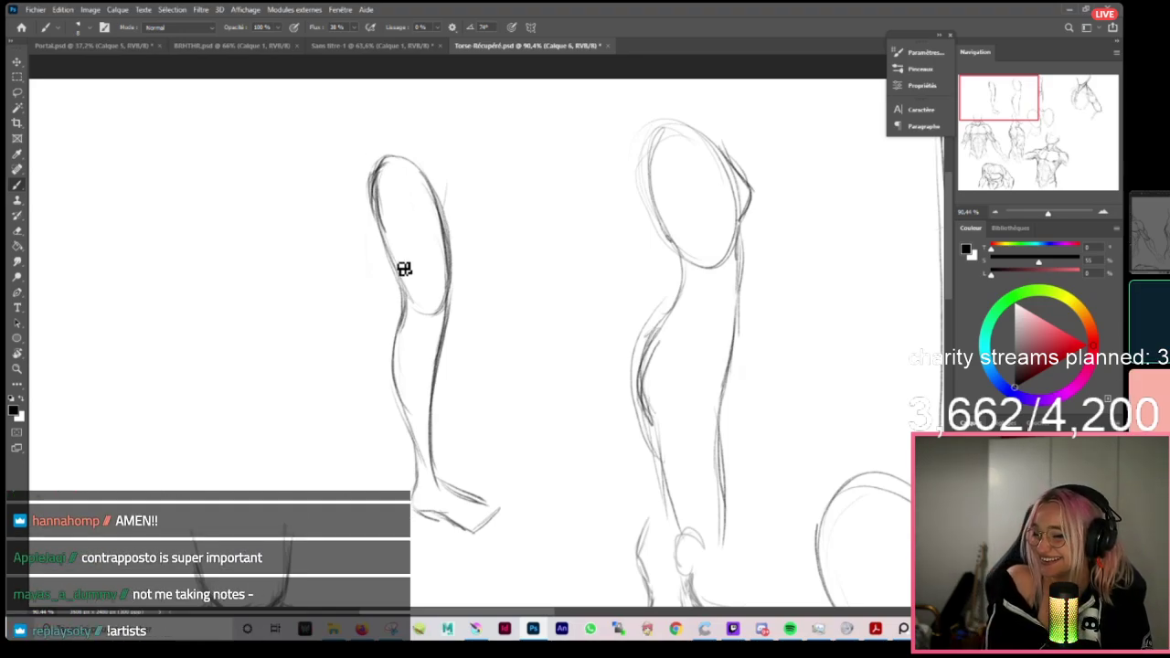
key("e")
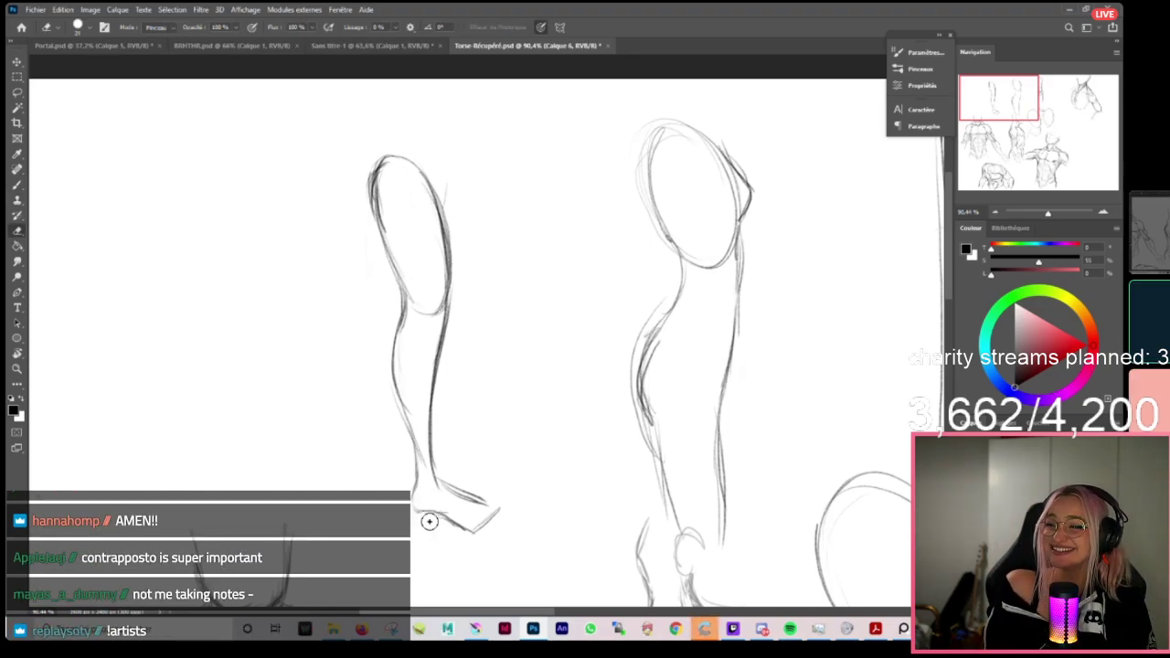
key("b")
mouse_move(534, 295)
left_mouse_down()
mouse_move(514, 283)
mouse_move(530, 275)
left_mouse_up()
left_click_drag(440, 155, 434, 202)
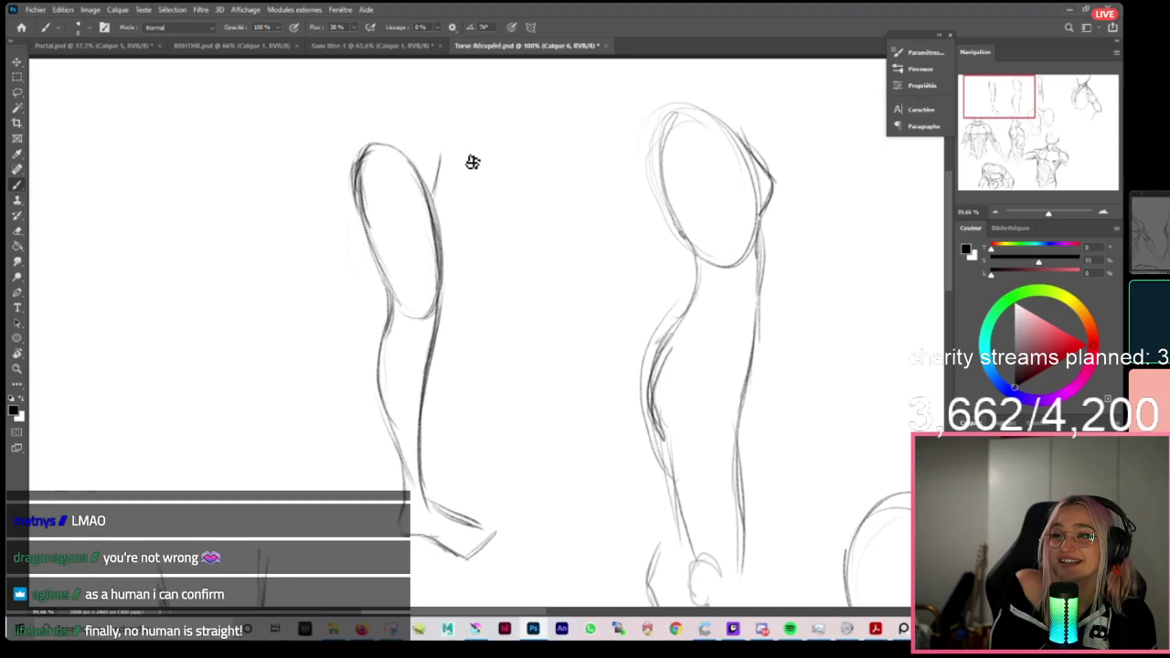
Sketch a tightly folded leg in the empty area beside the torso study's head, with a rounded thigh, tucked shin and foot.
left_click_drag(707, 318, 606, 243)
left_click_drag(635, 281, 496, 293)
scroll(548, 274, "up", 3)
scroll(640, 348, "up", 3)
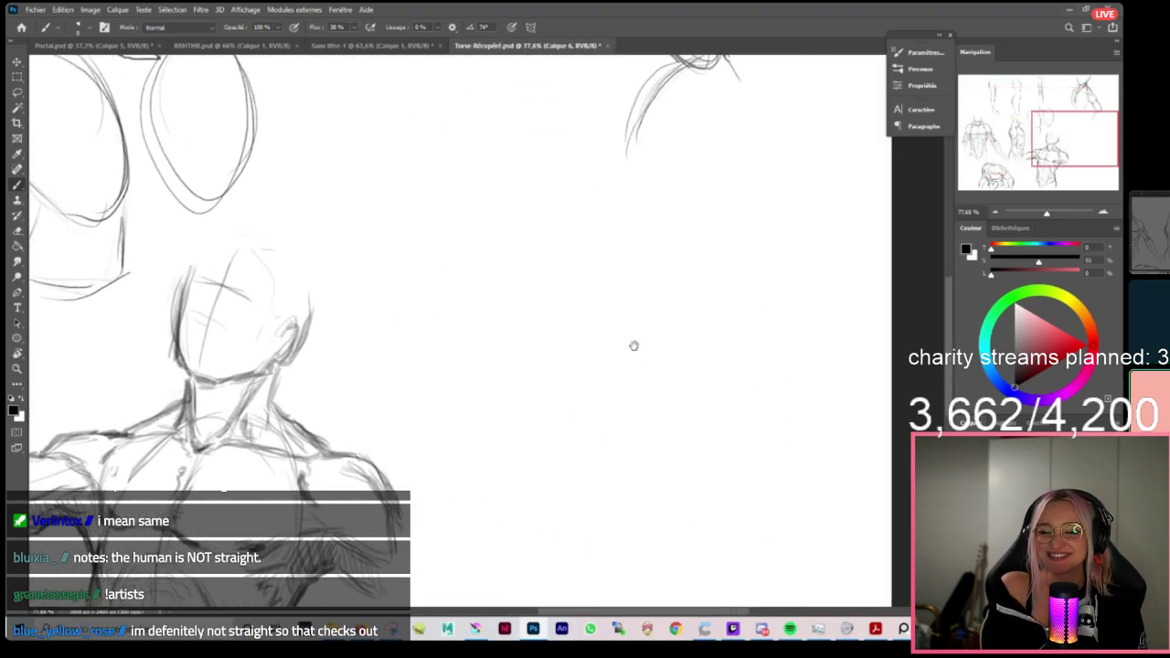
mouse_move(585, 347)
left_mouse_down()
mouse_move(603, 313)
mouse_move(560, 349)
mouse_move(575, 369)
mouse_move(612, 379)
mouse_move(549, 388)
mouse_move(576, 392)
mouse_move(665, 343)
left_mouse_up()
left_click_drag(604, 373, 689, 335)
mouse_move(655, 289)
left_mouse_down()
mouse_move(685, 337)
mouse_move(634, 354)
mouse_move(577, 400)
mouse_move(564, 384)
mouse_move(634, 384)
mouse_move(658, 357)
mouse_move(648, 384)
mouse_move(671, 369)
mouse_move(616, 413)
mouse_move(619, 384)
mouse_move(557, 363)
mouse_move(591, 402)
left_mouse_up()
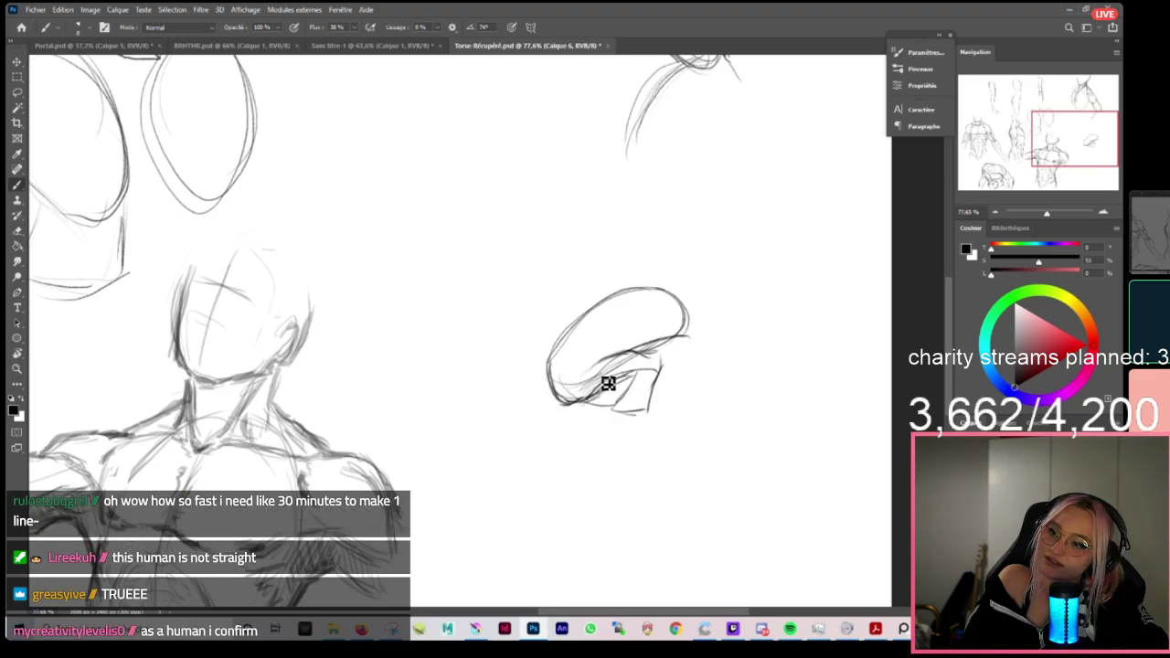
mouse_move(603, 359)
left_mouse_down()
mouse_move(611, 393)
mouse_move(641, 378)
mouse_move(635, 357)
mouse_move(662, 367)
left_mouse_up()
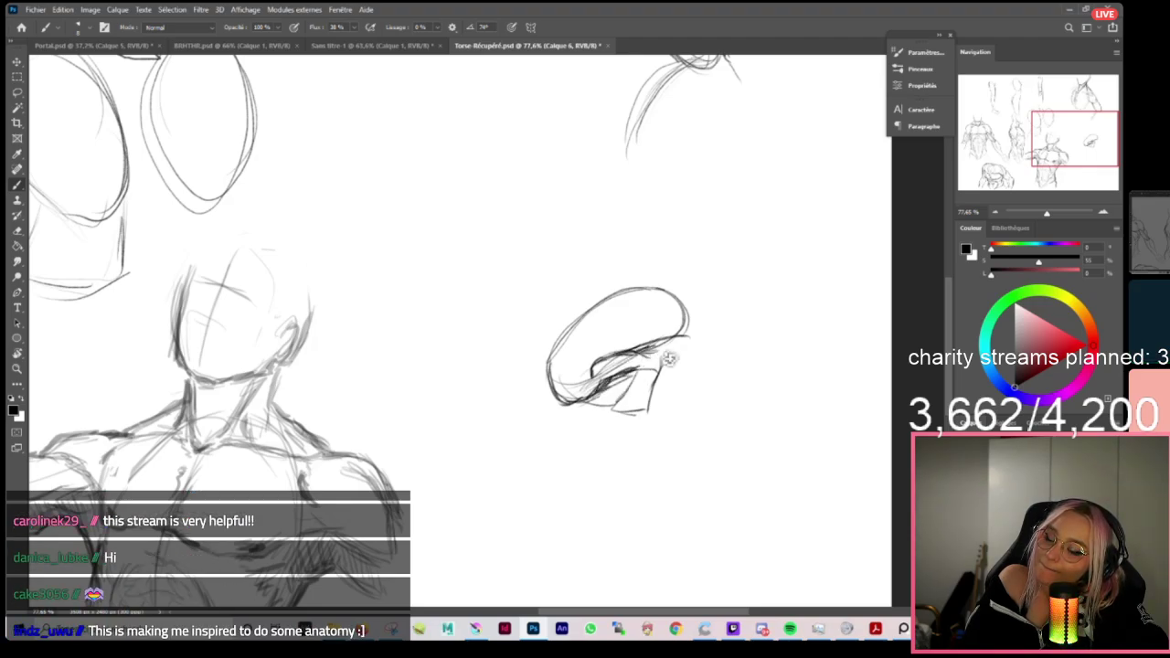
Add the crouching figure's torso above the folded leg, with a curved back line, a ribcage oval and a front waist line.
mouse_move(696, 281)
left_mouse_down()
mouse_move(691, 334)
mouse_move(695, 284)
left_mouse_up()
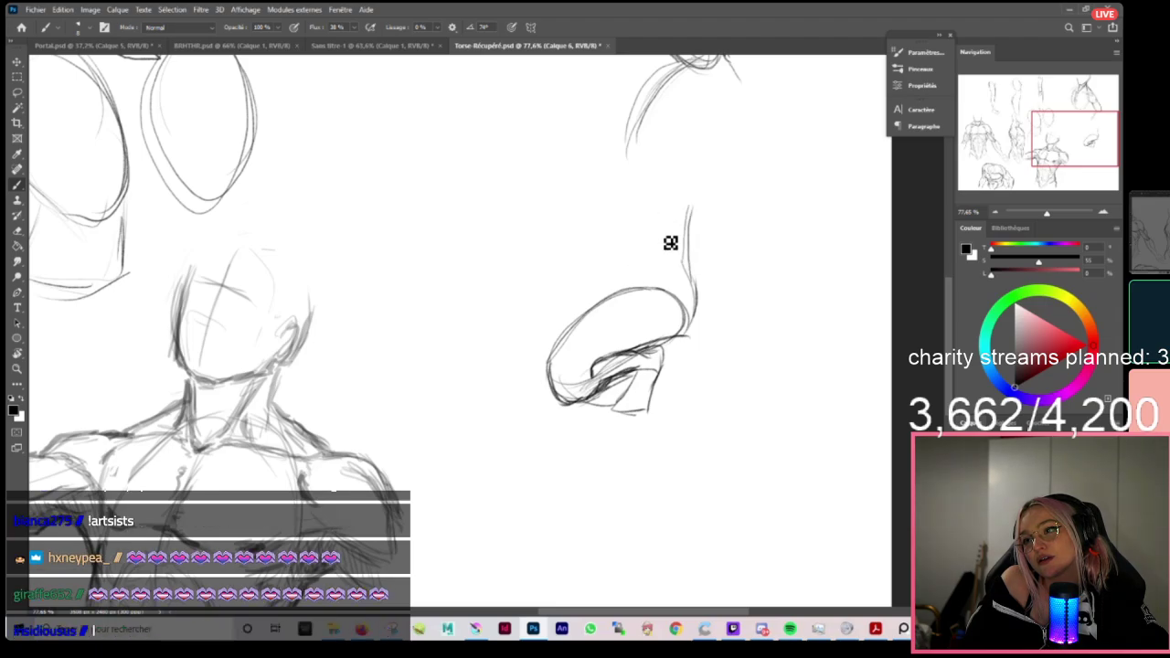
mouse_move(685, 194)
left_mouse_down()
mouse_move(625, 216)
mouse_move(710, 198)
mouse_move(692, 163)
left_mouse_up()
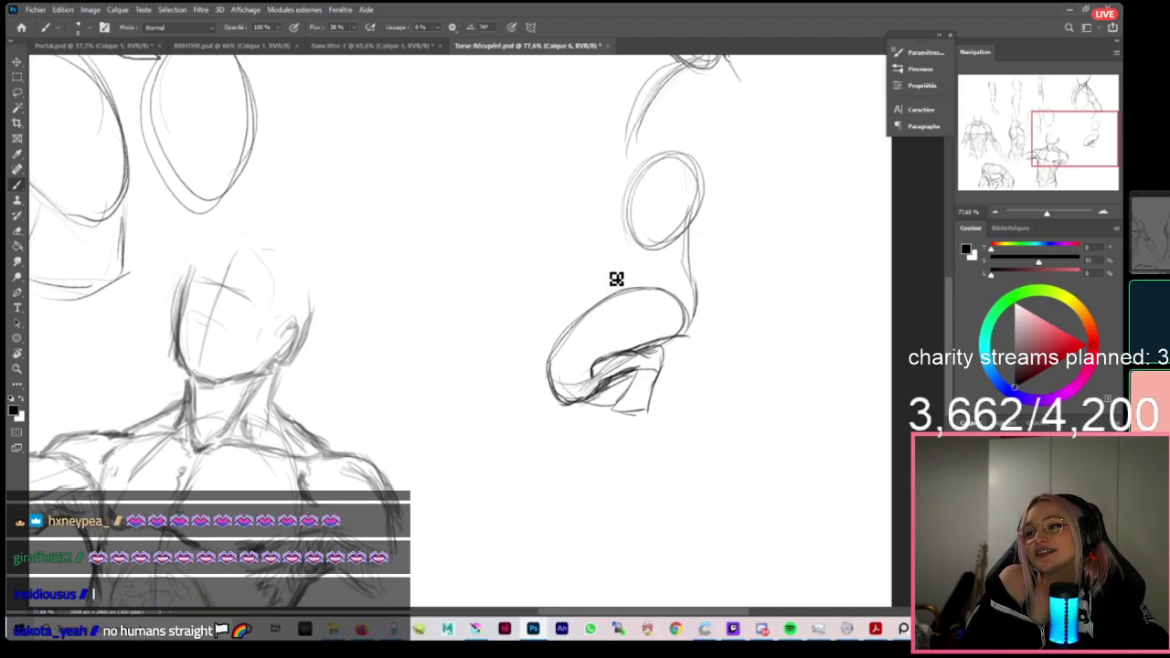
mouse_move(616, 275)
left_mouse_down()
mouse_move(628, 235)
mouse_move(627, 274)
left_mouse_up()
Sketch a second bent leg behind the folded one, with a raised knee and a shin passing behind the front thigh.
mouse_move(563, 236)
left_mouse_down()
mouse_move(608, 263)
mouse_move(609, 254)
mouse_move(557, 248)
mouse_move(559, 275)
mouse_move(582, 290)
left_mouse_up()
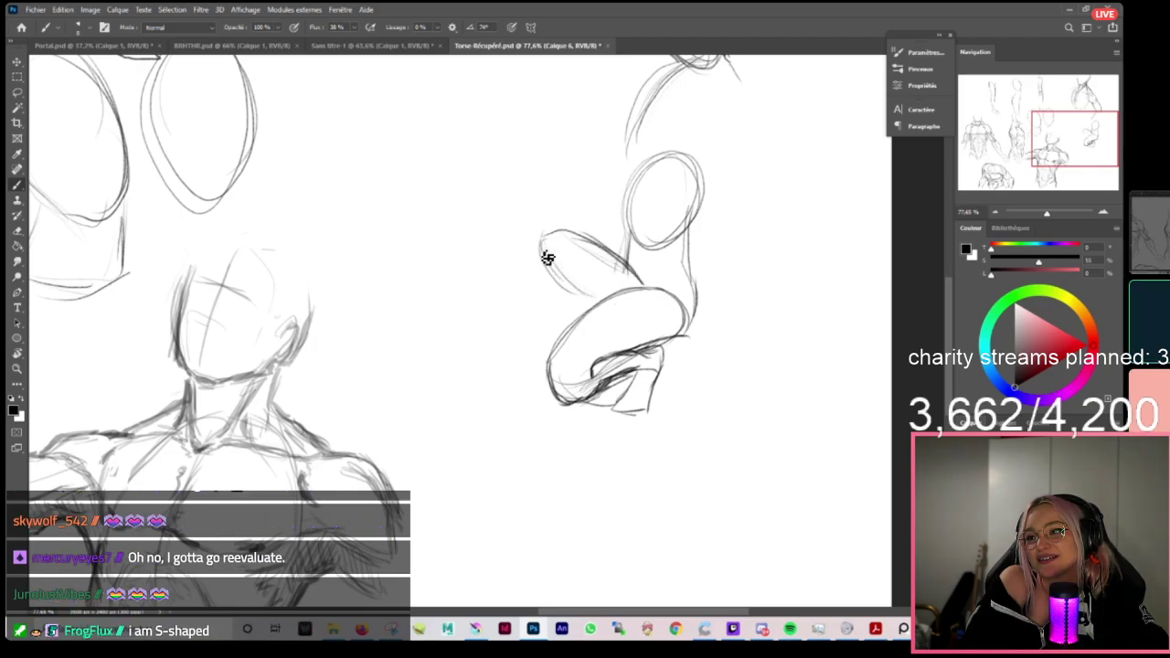
left_click_drag(540, 245, 557, 308)
left_click_drag(543, 255, 567, 318)
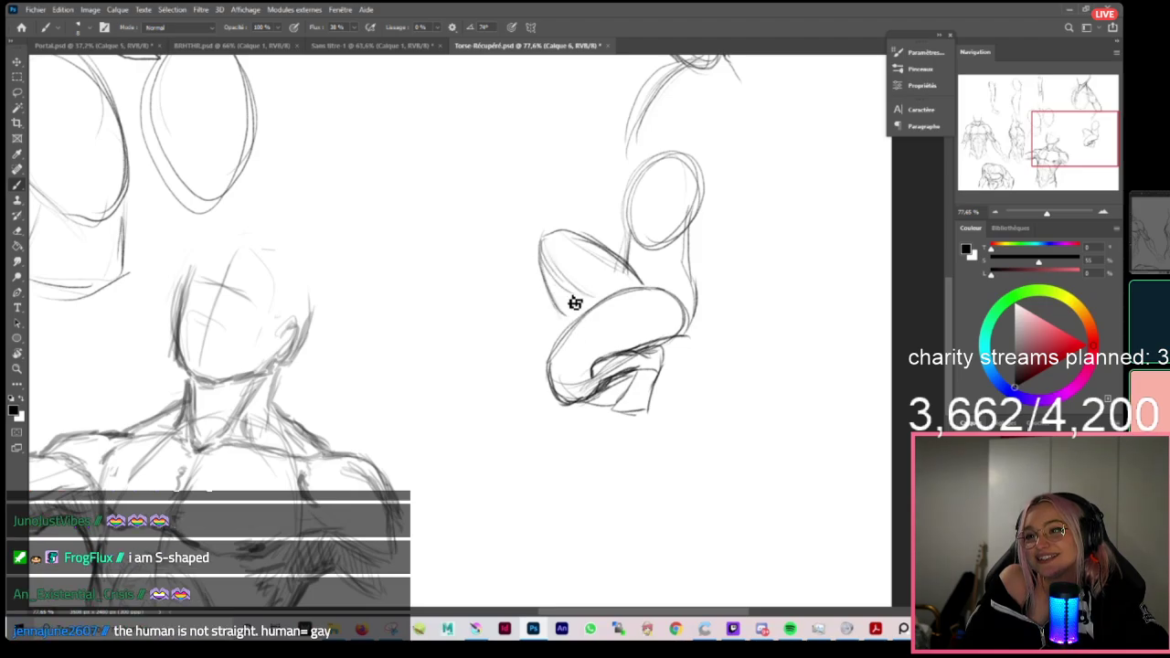
mouse_move(565, 274)
left_mouse_down()
mouse_move(592, 316)
mouse_move(548, 257)
mouse_move(559, 298)
mouse_move(553, 291)
mouse_move(640, 349)
mouse_move(561, 351)
mouse_move(555, 375)
mouse_move(622, 303)
mouse_move(614, 326)
mouse_move(659, 302)
mouse_move(620, 300)
mouse_move(657, 292)
left_mouse_up()
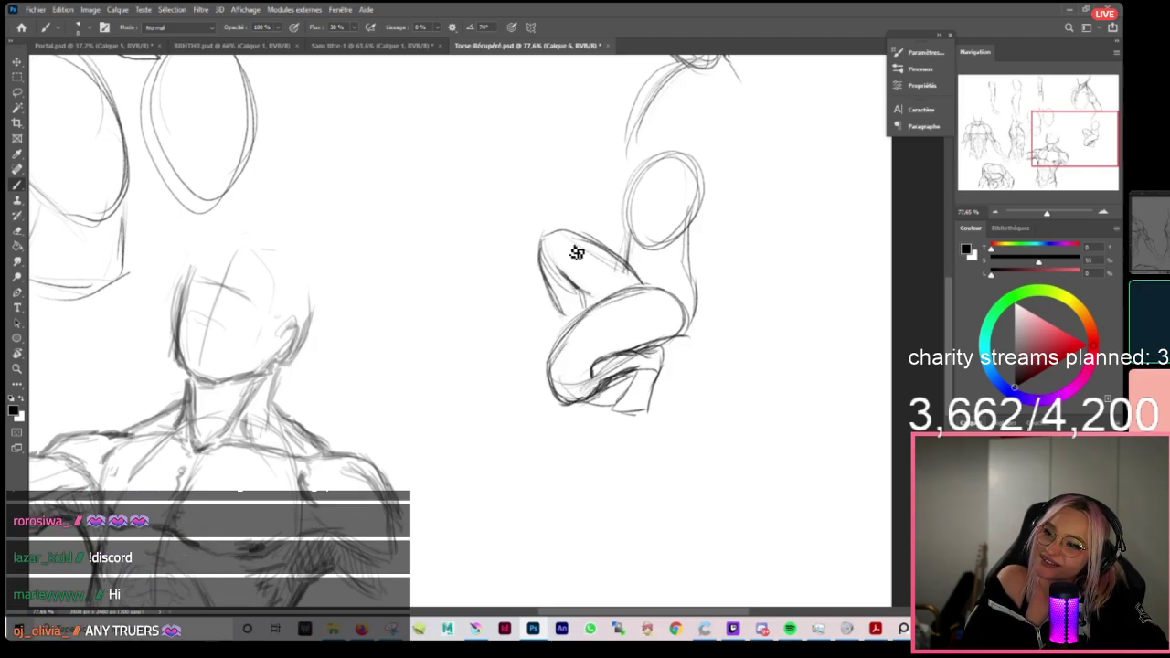
Lasso the crouching figure's second leg and warp it outward to lengthen its thigh.
left_click(18, 92)
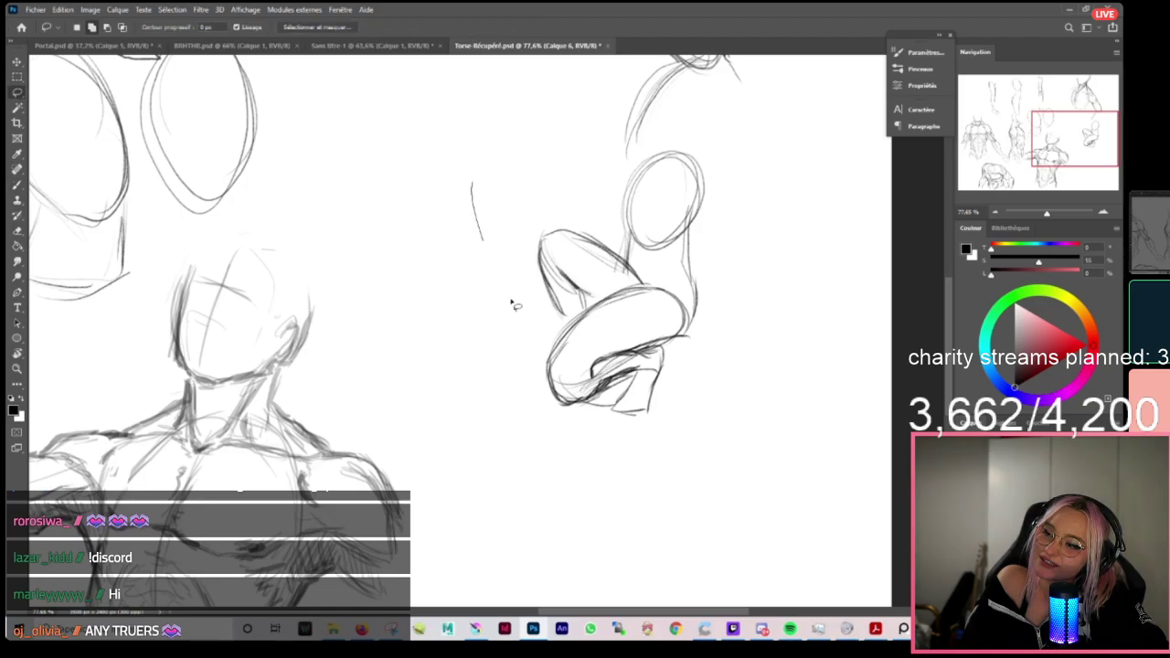
left_click_drag(514, 305, 572, 316)
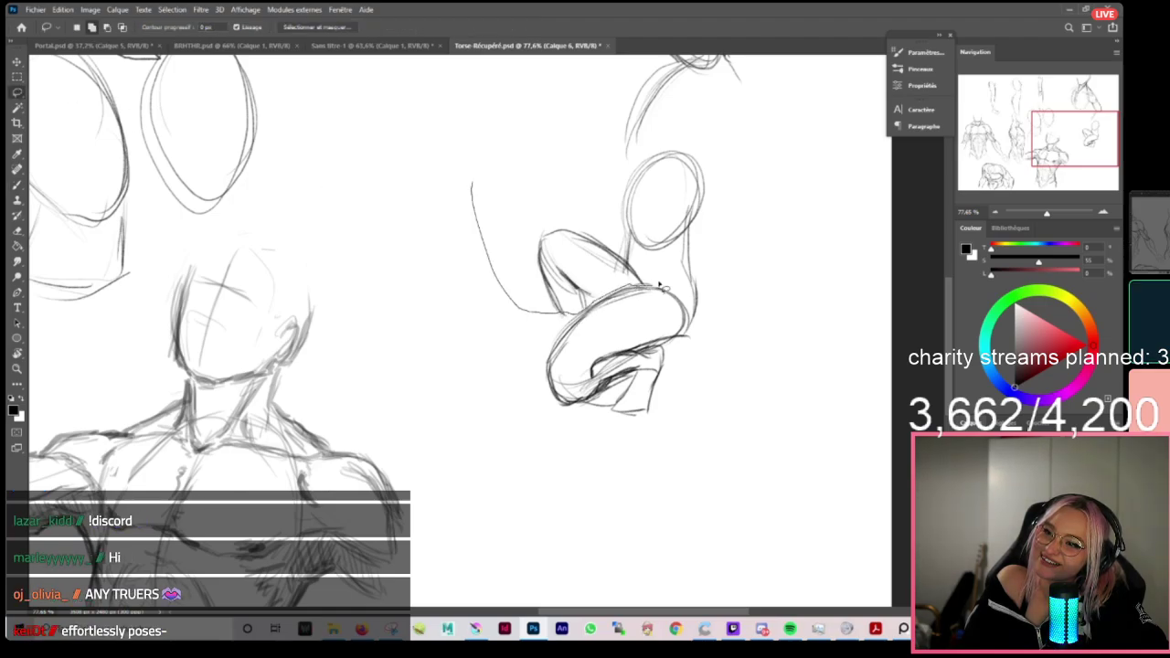
mouse_move(634, 266)
left_mouse_down()
mouse_move(589, 219)
mouse_move(531, 185)
left_mouse_up()
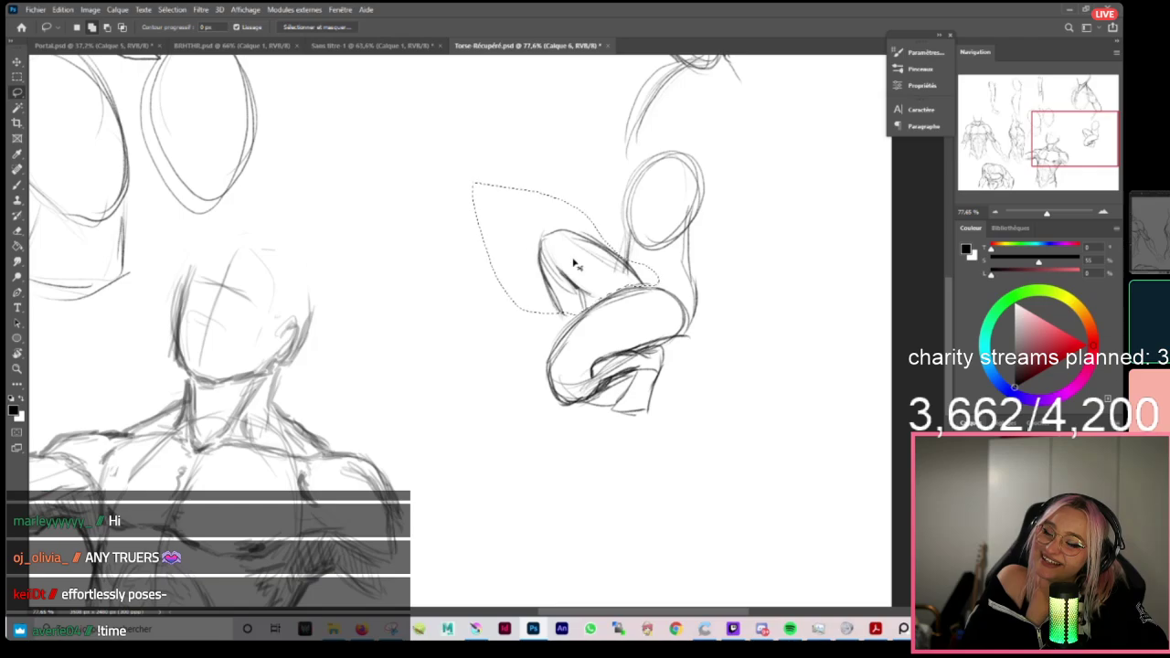
key("ctrl+t")
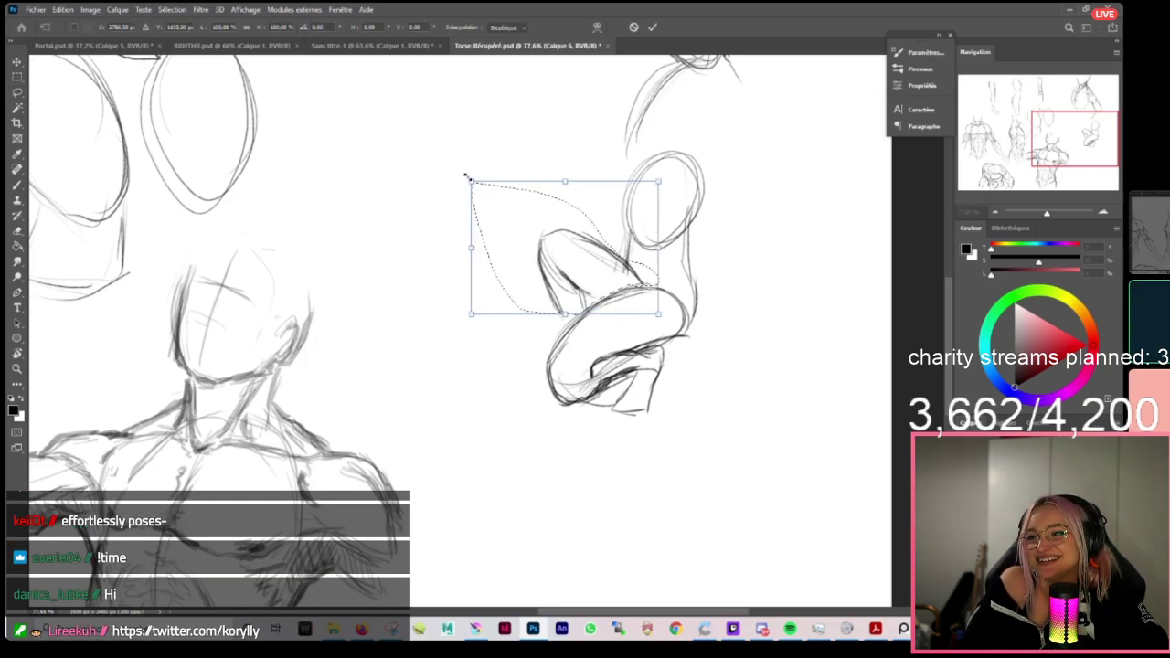
mouse_move(471, 181)
left_mouse_down()
mouse_move(445, 170)
mouse_move(461, 182)
left_mouse_up()
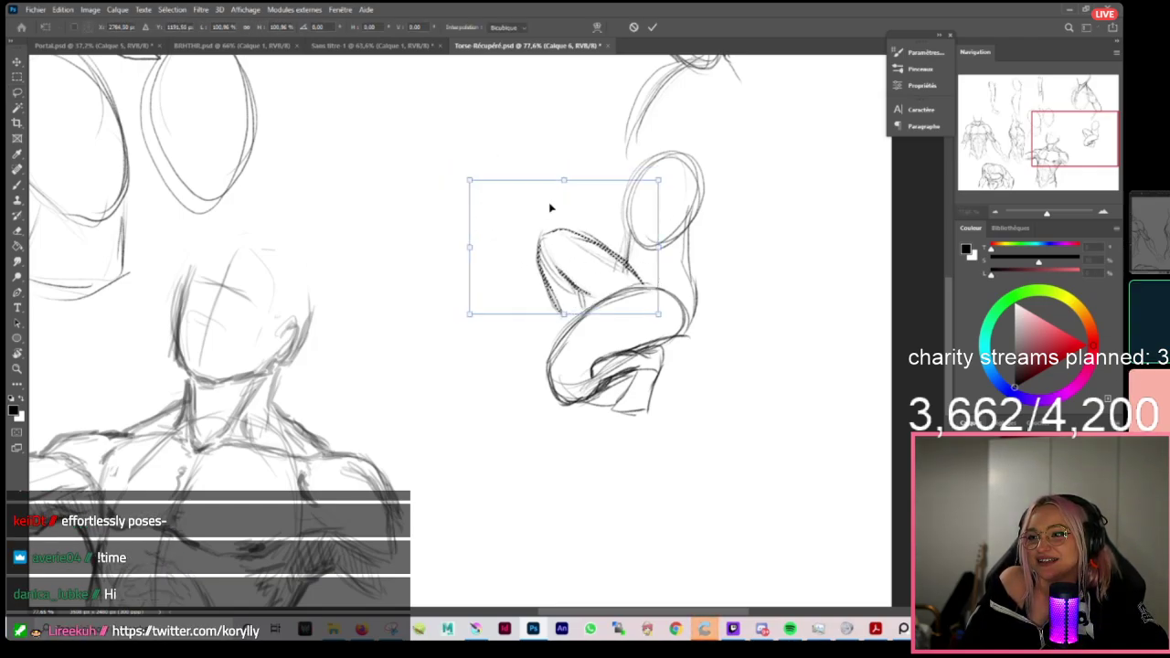
left_click(599, 27)
mouse_move(563, 256)
left_mouse_down()
mouse_move(525, 248)
mouse_move(536, 252)
mouse_move(522, 262)
mouse_move(559, 261)
mouse_move(543, 246)
mouse_move(579, 269)
left_mouse_up()
key("Return")
key("ctrl+d")
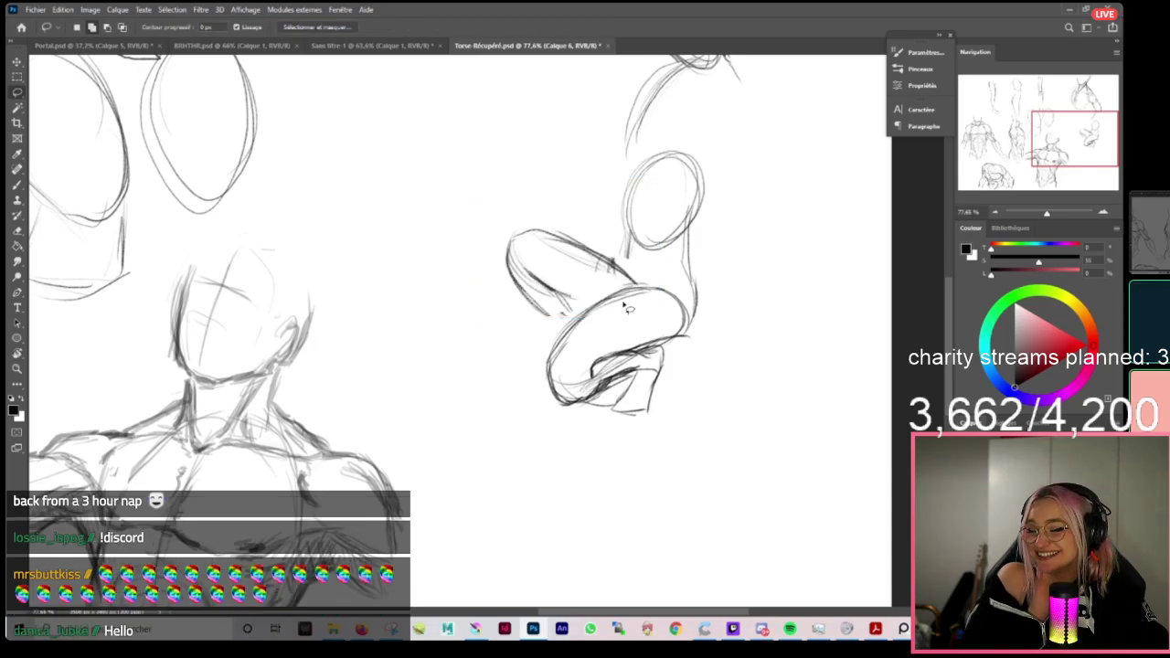
Redraw the second leg's underside, darken the crouching figure's chest, waist and back contours, and add a rough far foot.
key("b")
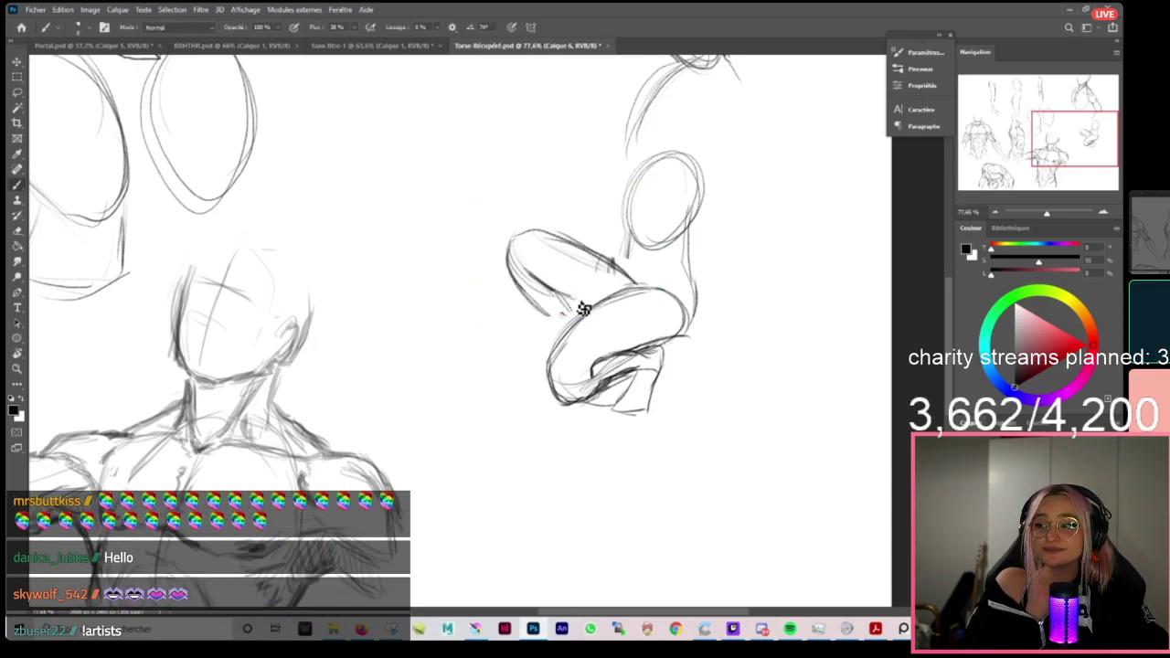
left_click_drag(554, 291, 587, 306)
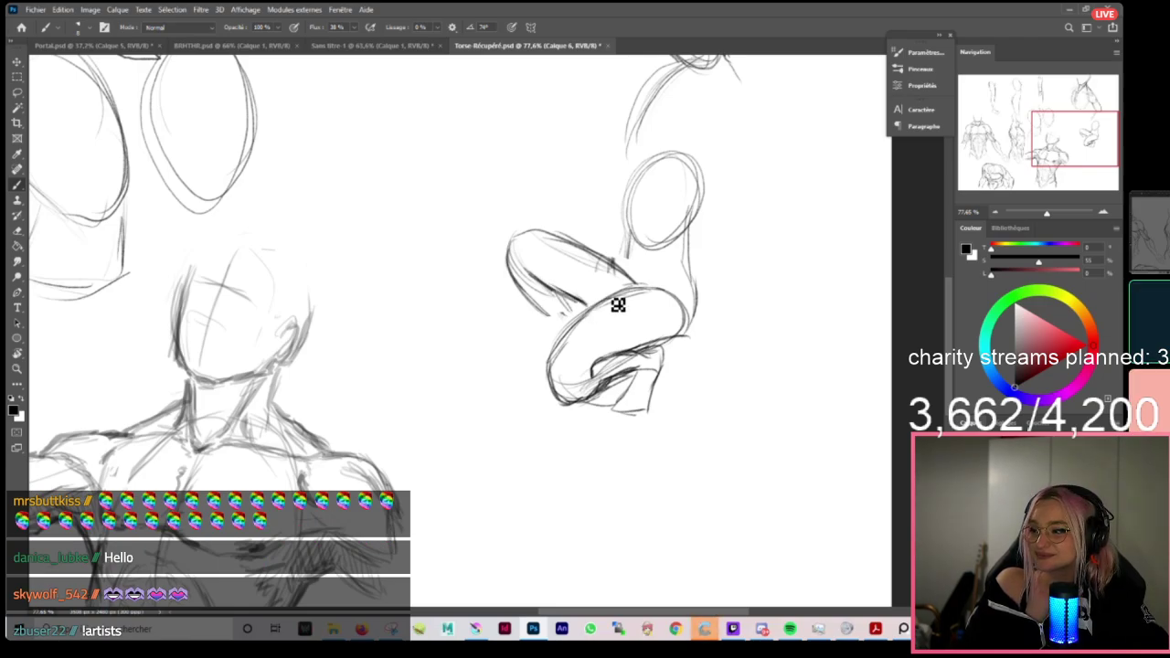
key("e")
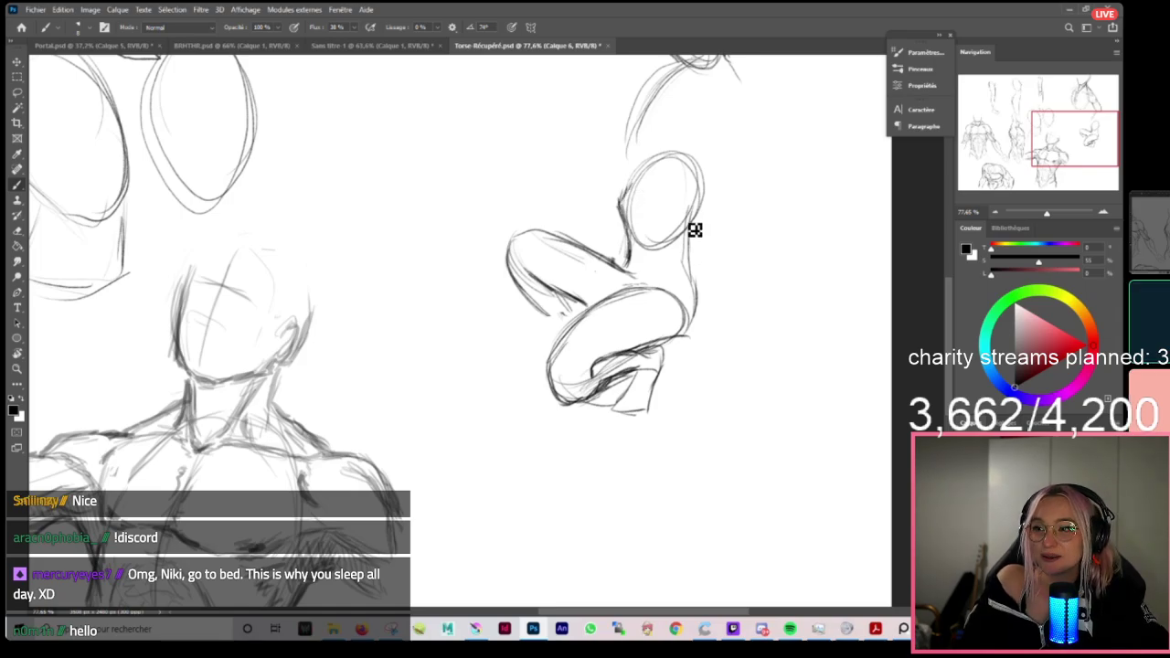
left_click_drag(693, 272, 692, 323)
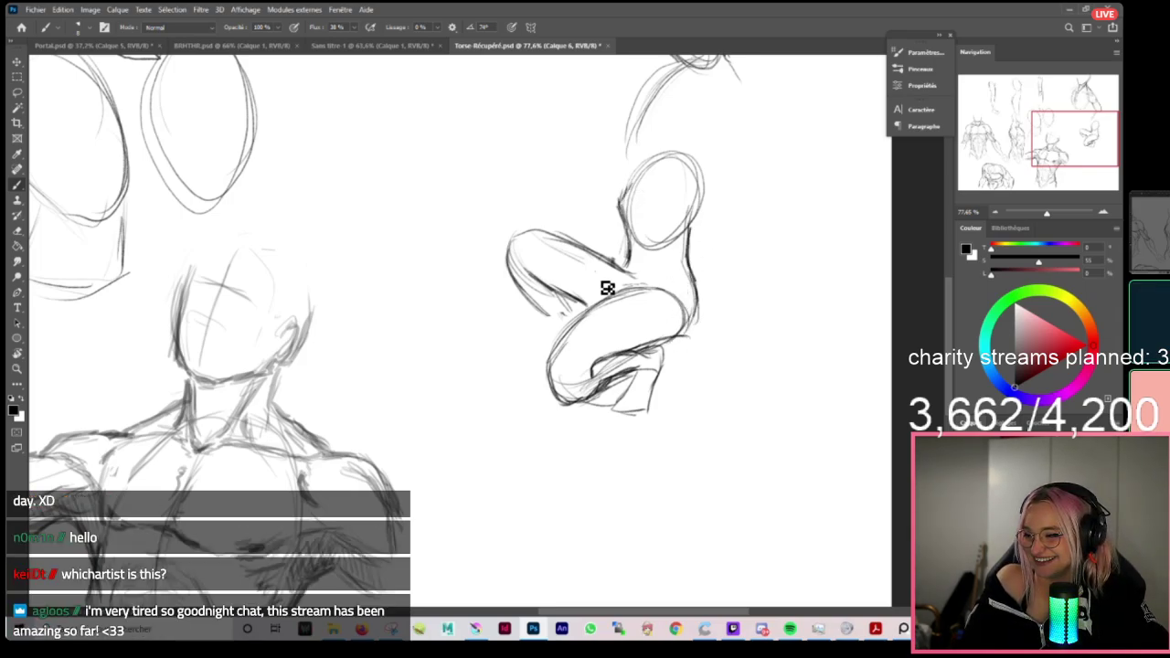
left_click_drag(560, 298, 574, 326)
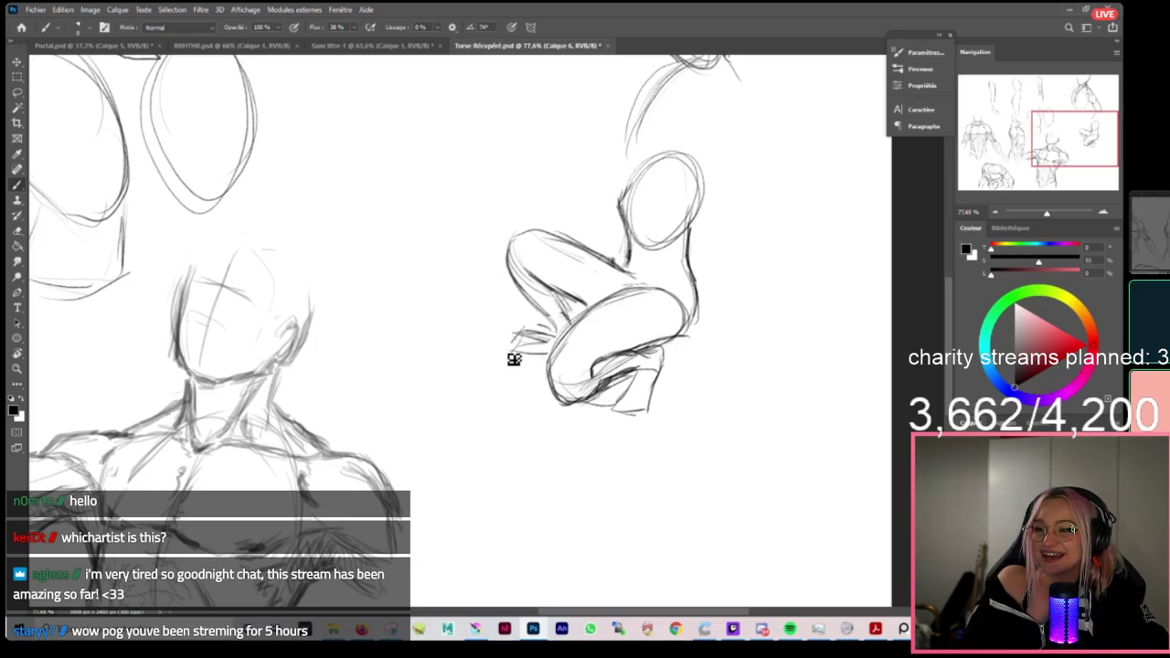
left_click_drag(657, 286, 623, 350)
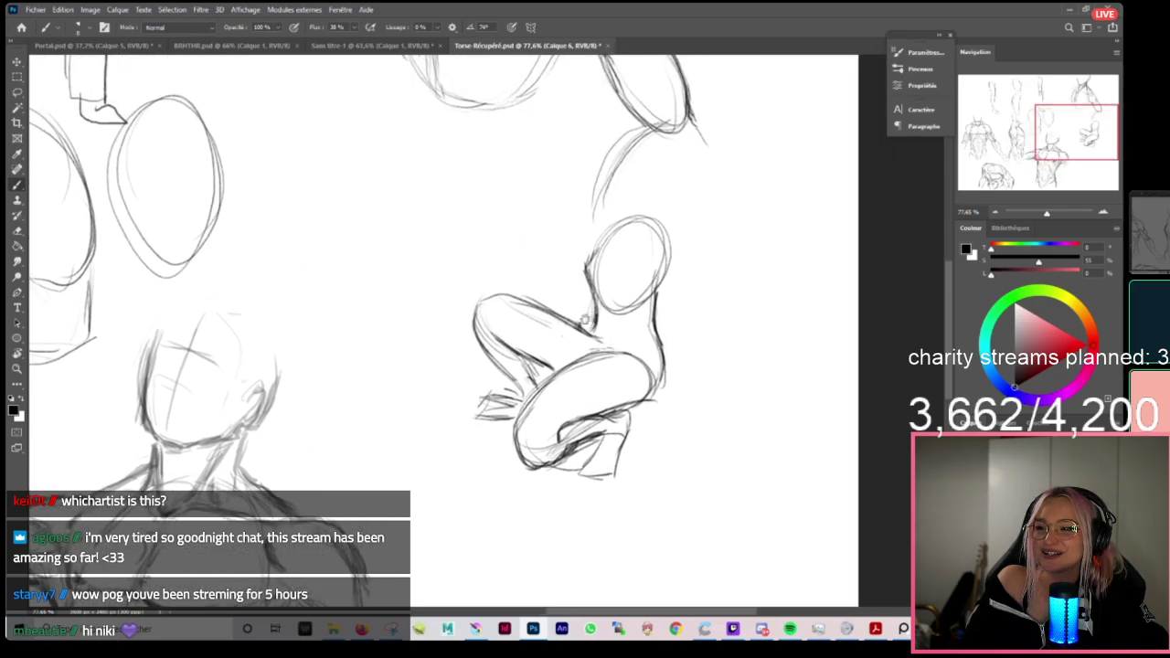
Erase the crouching figure's second leg and far foot, keeping the front leg and torso.
key("e")
mouse_move(479, 304)
left_mouse_down()
mouse_move(468, 380)
mouse_move(540, 332)
mouse_move(500, 396)
mouse_move(505, 416)
mouse_move(527, 370)
left_mouse_up()
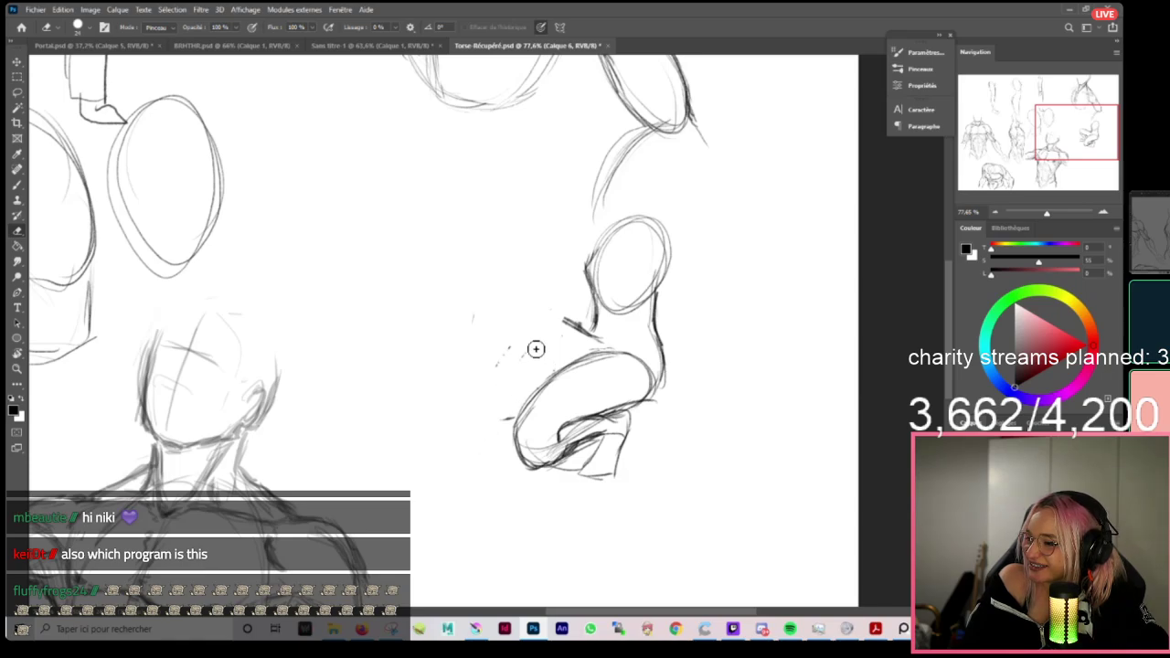
mouse_move(514, 324)
left_mouse_down()
mouse_move(470, 375)
mouse_move(503, 409)
left_mouse_up()
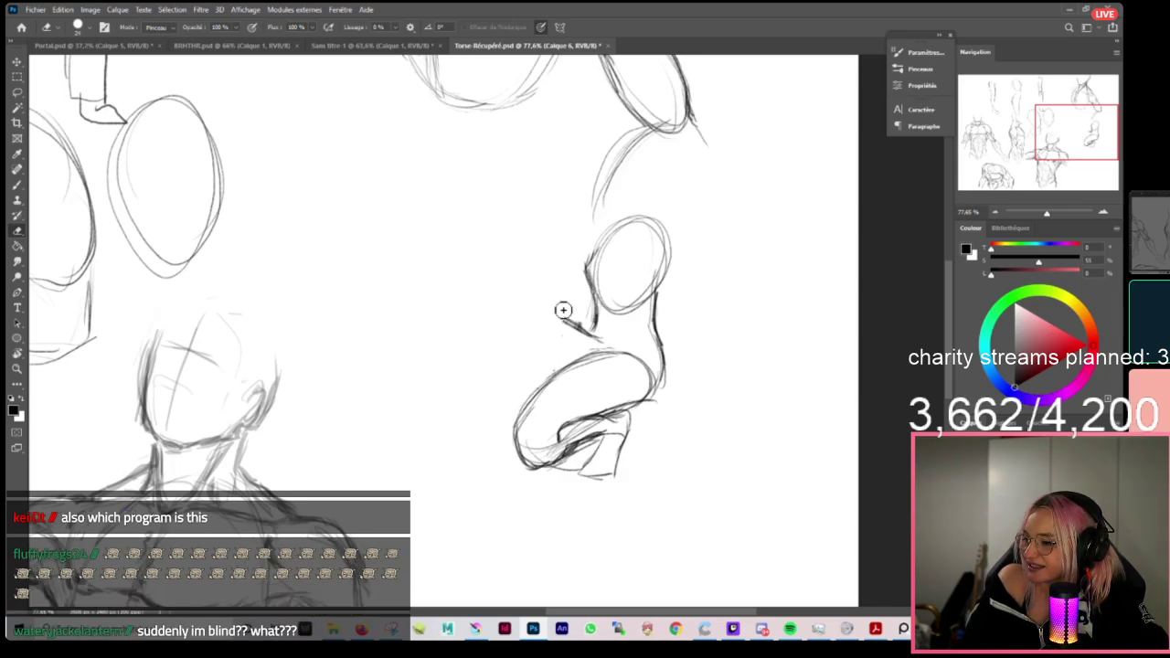
scroll(644, 314, "up", 3)
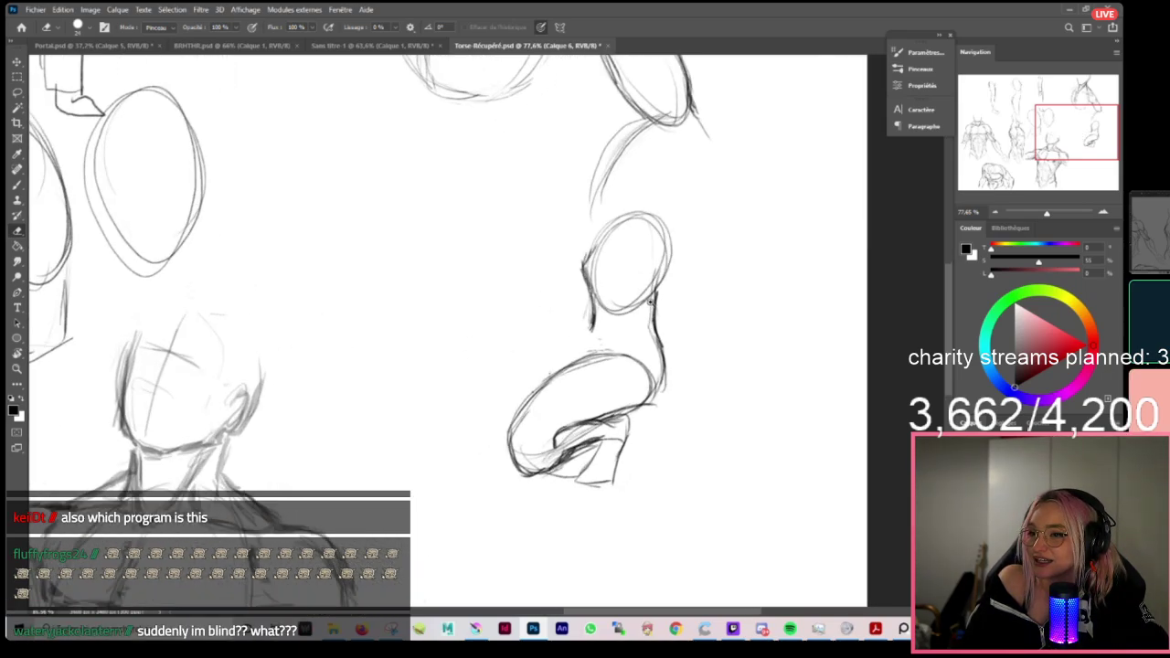
Sketch curved guidelines across the crouching figure's ribcage oval and a loose arc over its top.
key("b")
scroll(681, 320, "down", 3)
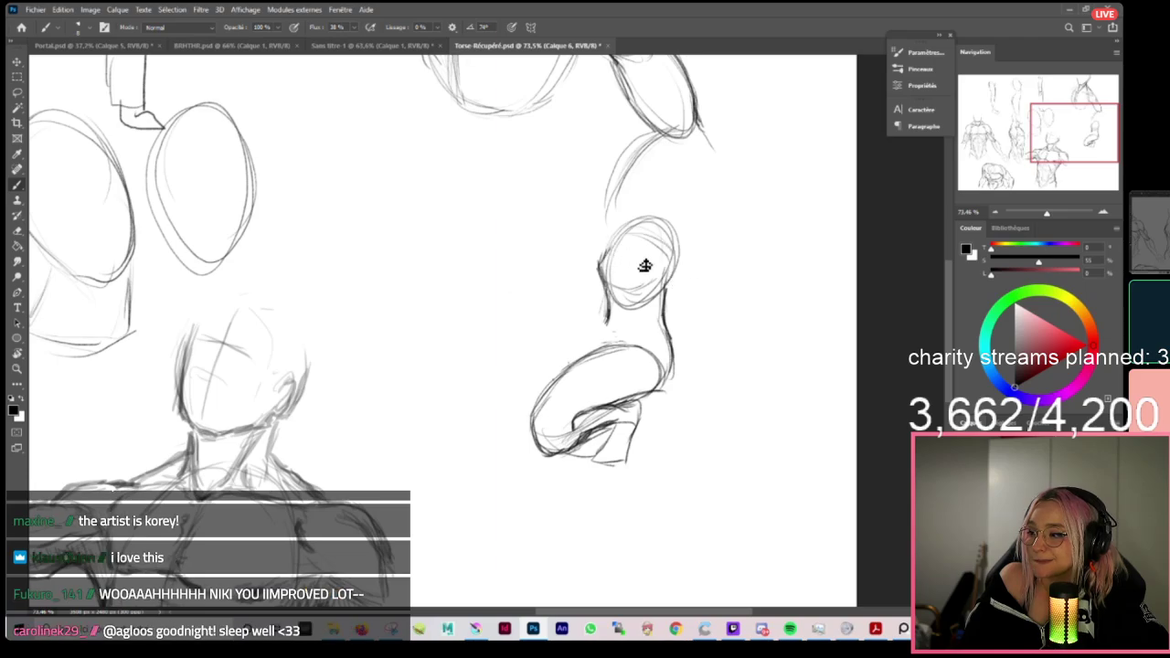
left_click_drag(609, 231, 670, 240)
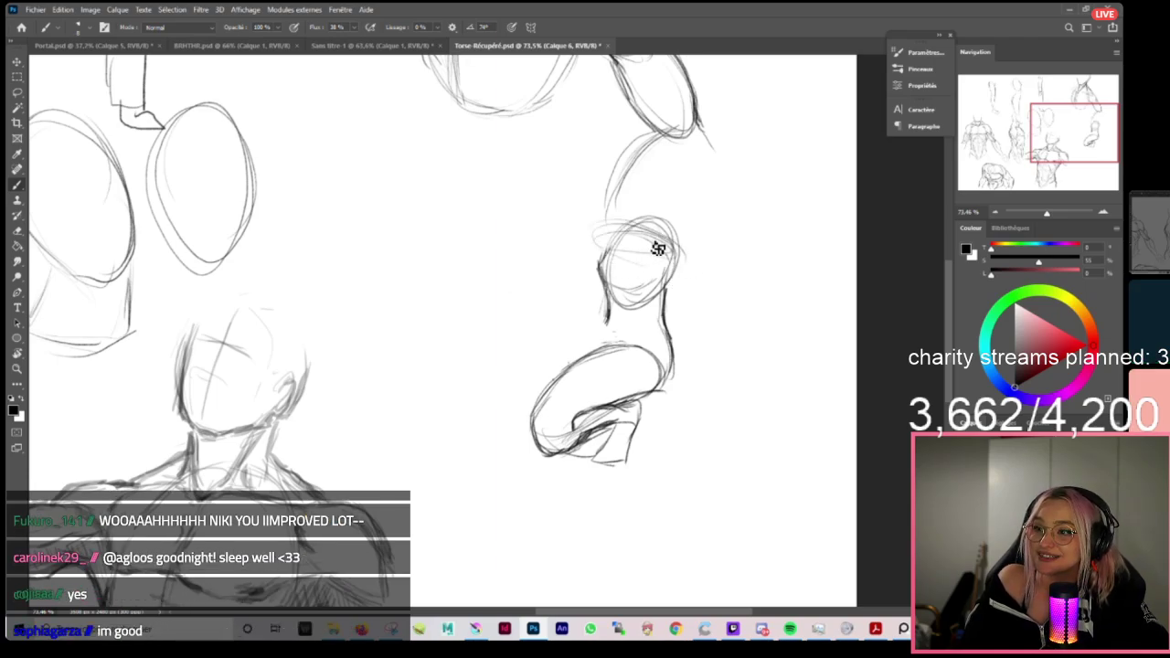
key("ctrl+minus")
left_click_drag(706, 424, 675, 243)
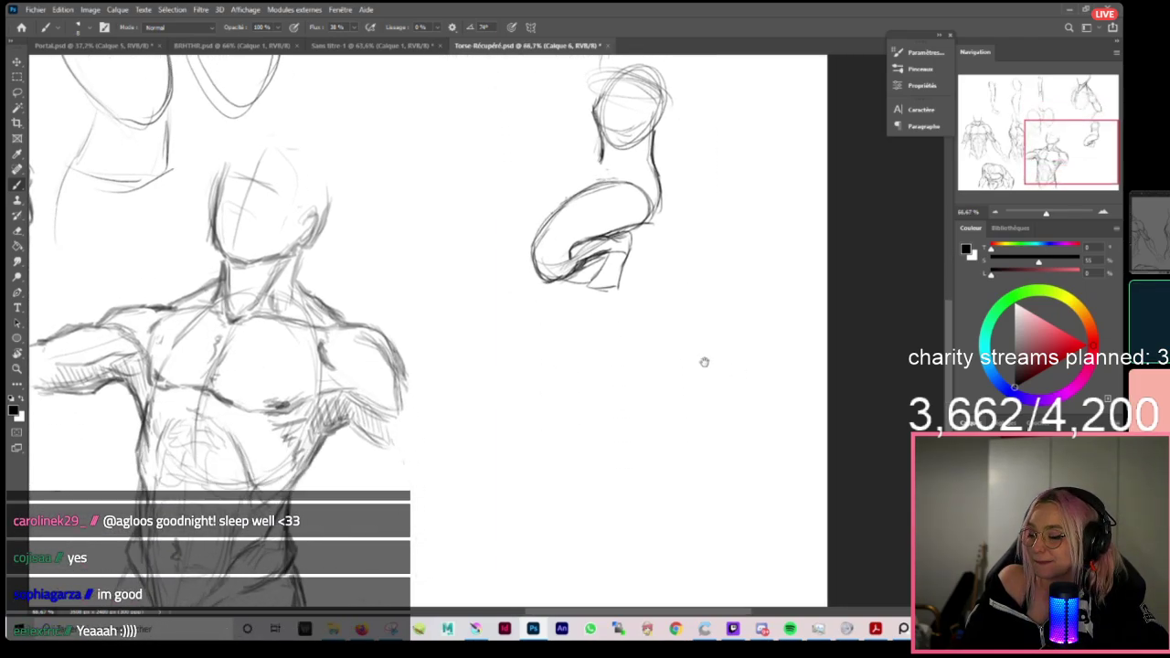
left_click_drag(712, 358, 680, 229)
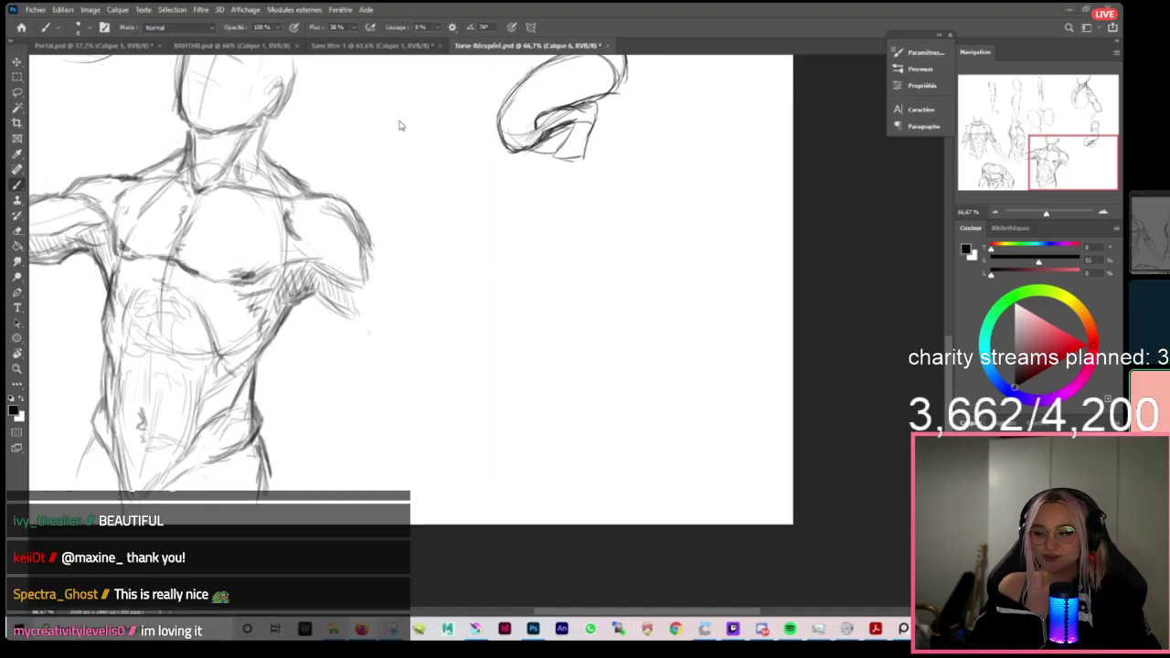
left_click_drag(684, 190, 704, 384)
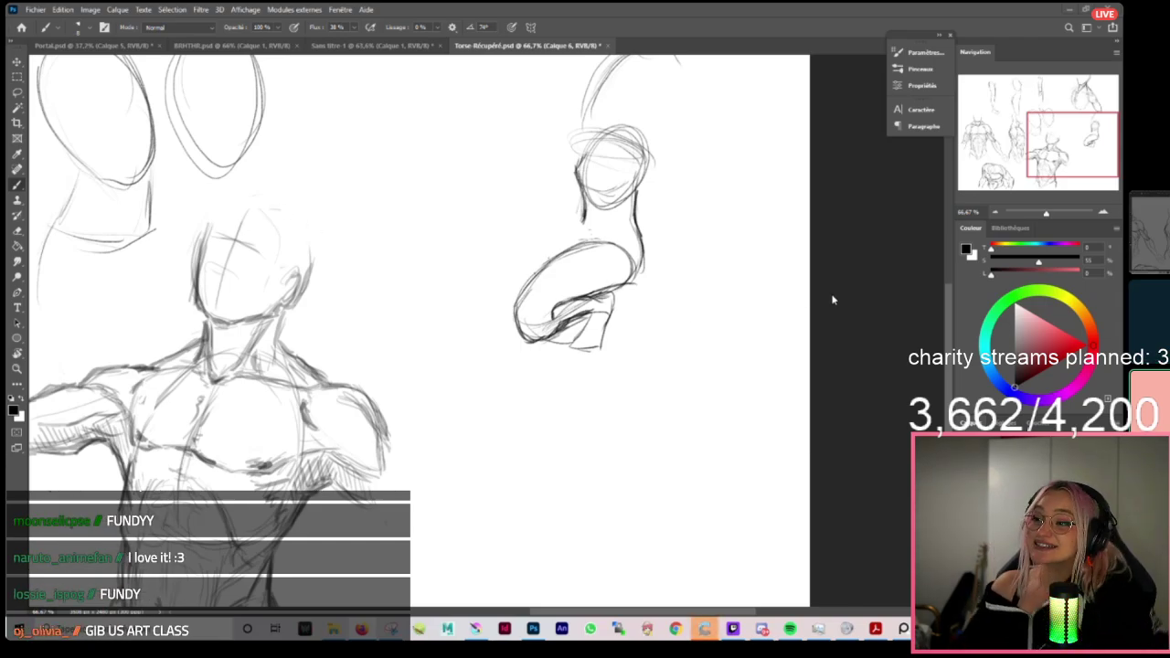
Hide all the sketch layers to leave a blank canvas, and add a new layer.
left_click_drag(967, 499, 966, 530)
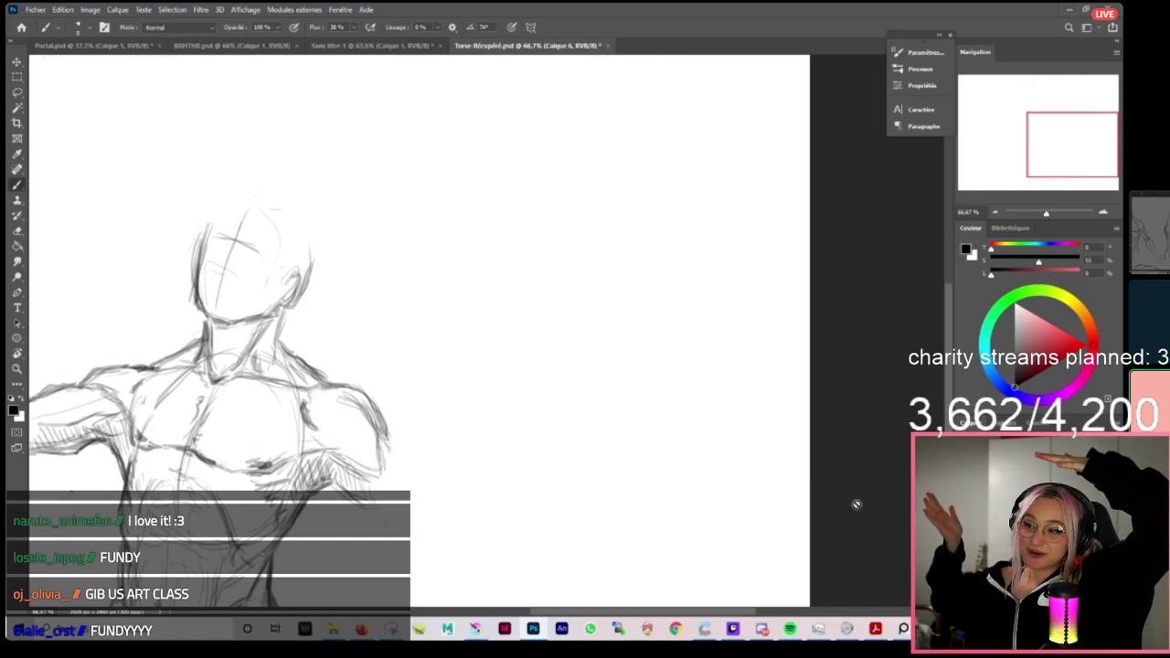
mouse_move(780, 465)
left_mouse_down()
mouse_move(753, 468)
mouse_move(772, 469)
left_mouse_up()
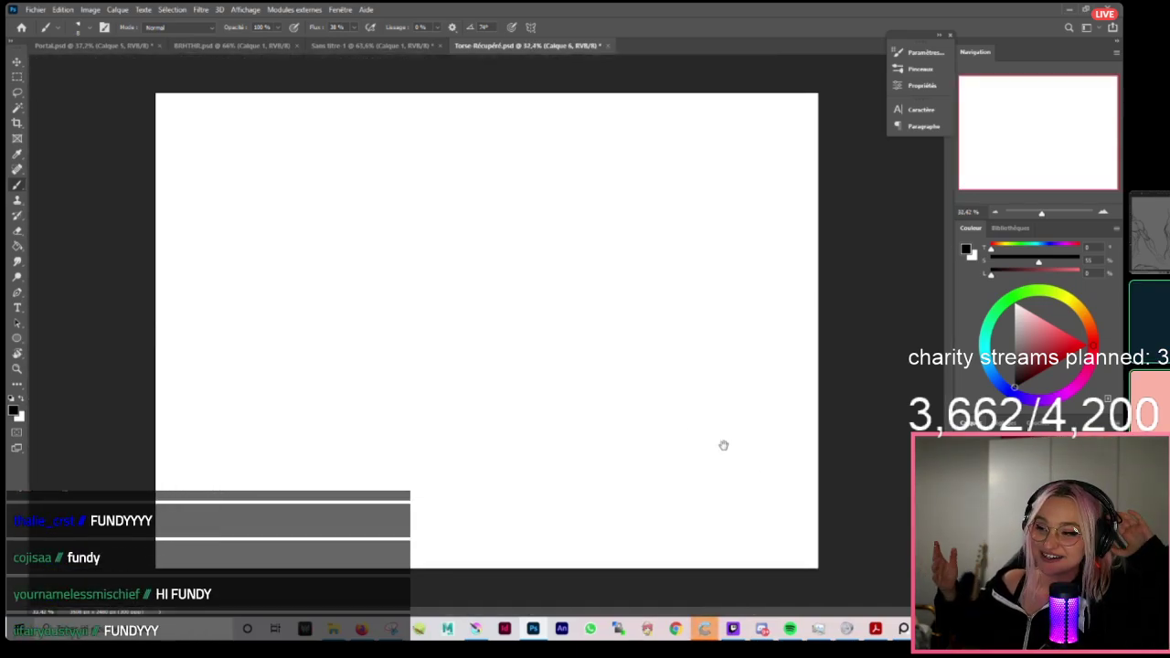
left_click_drag(548, 354, 557, 354)
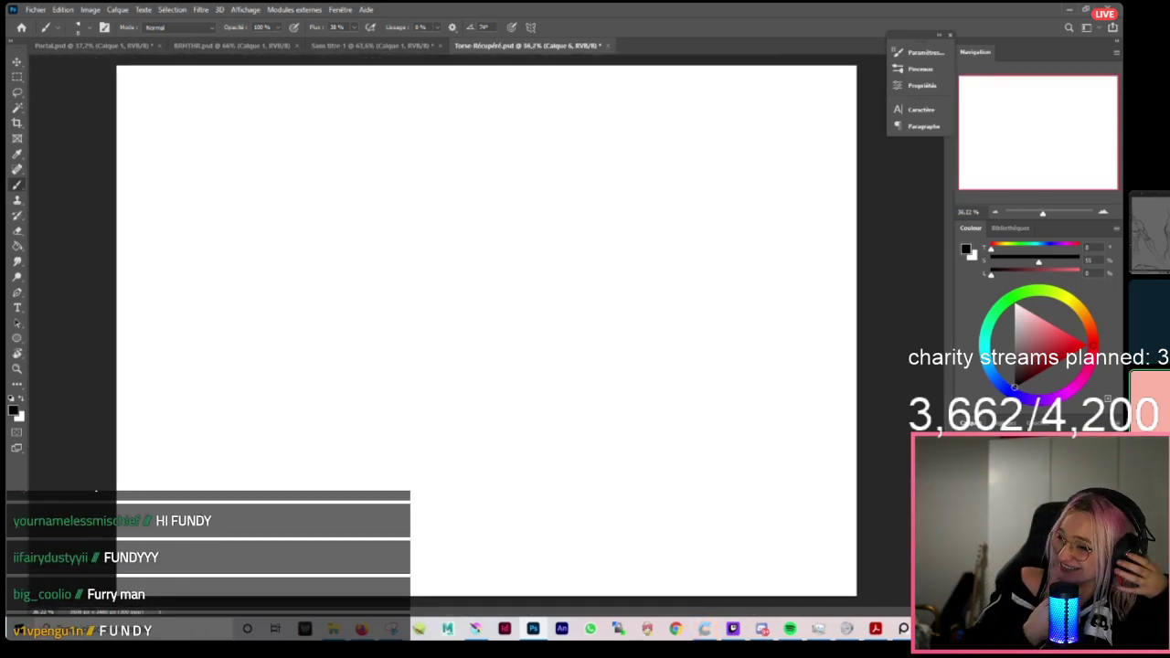
left_click(1015, 530)
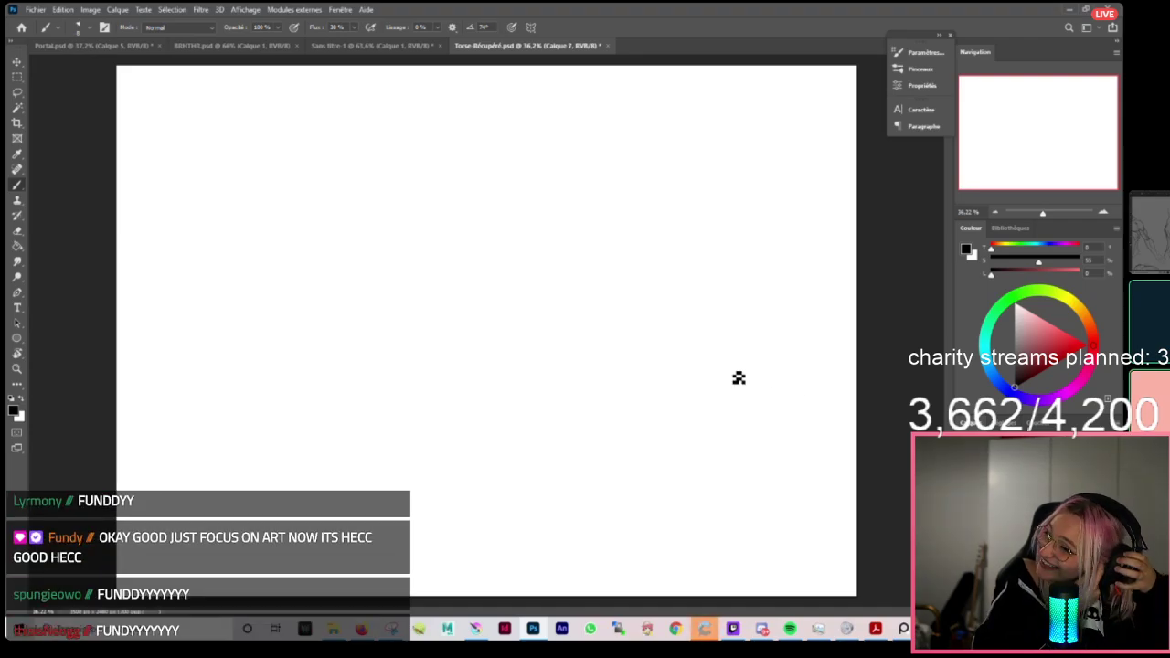
Paste the hand reference photo, rotated 90° counterclockwise, scaled to about 114% and placed near the canvas's lower-left corner.
key("ctrl+v")
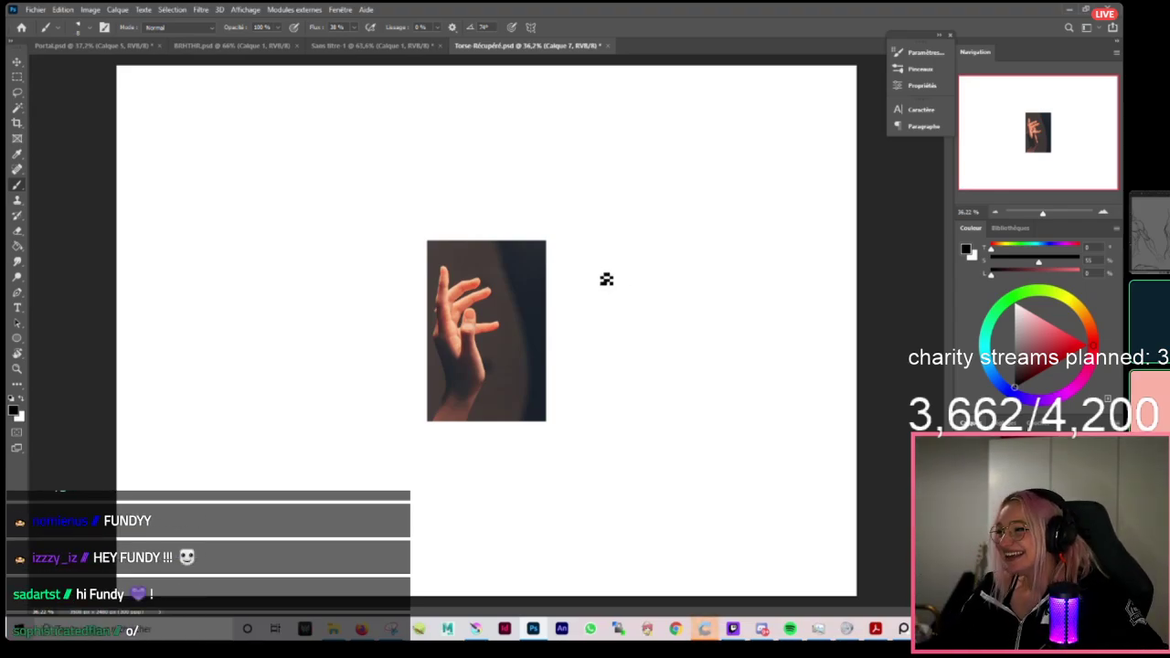
key("ctrl+t")
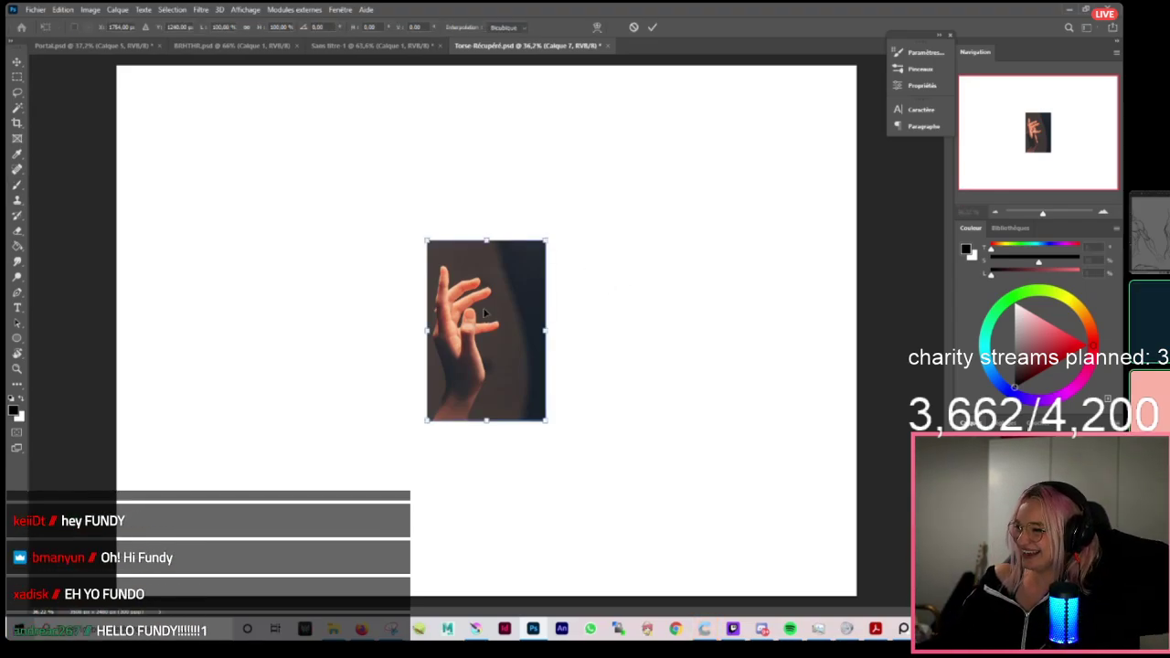
right_click(492, 318)
left_click(562, 500)
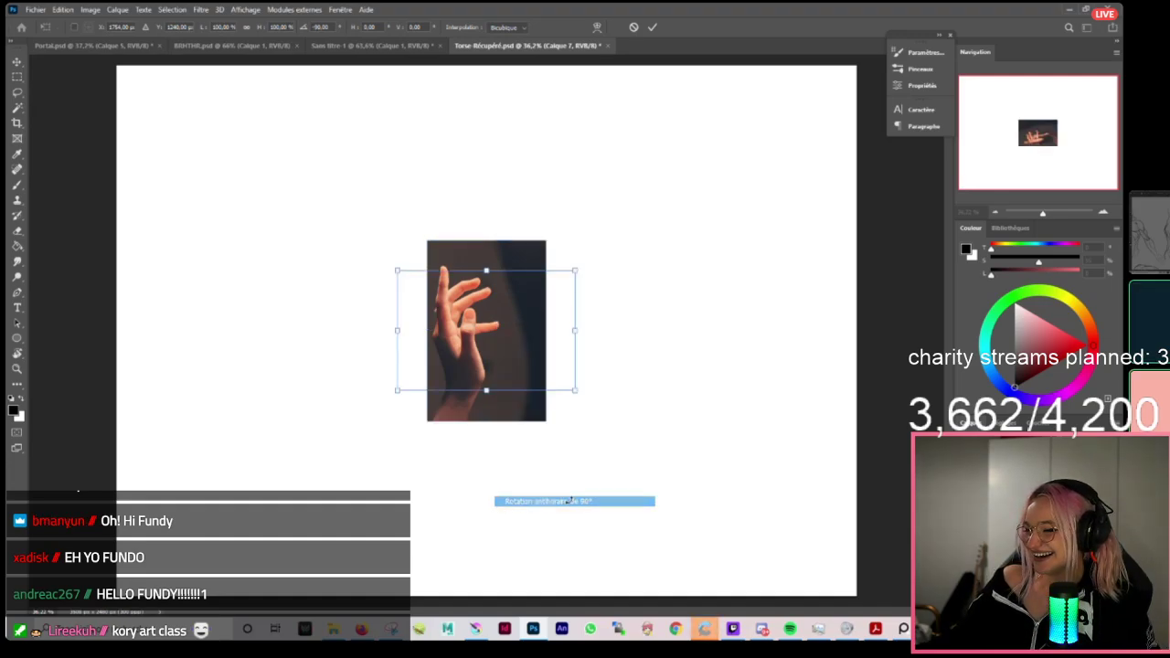
mouse_move(498, 300)
left_mouse_down()
mouse_move(378, 344)
mouse_move(482, 291)
left_mouse_up()
mouse_move(452, 352)
left_mouse_down()
mouse_move(400, 391)
mouse_move(336, 495)
left_mouse_up()
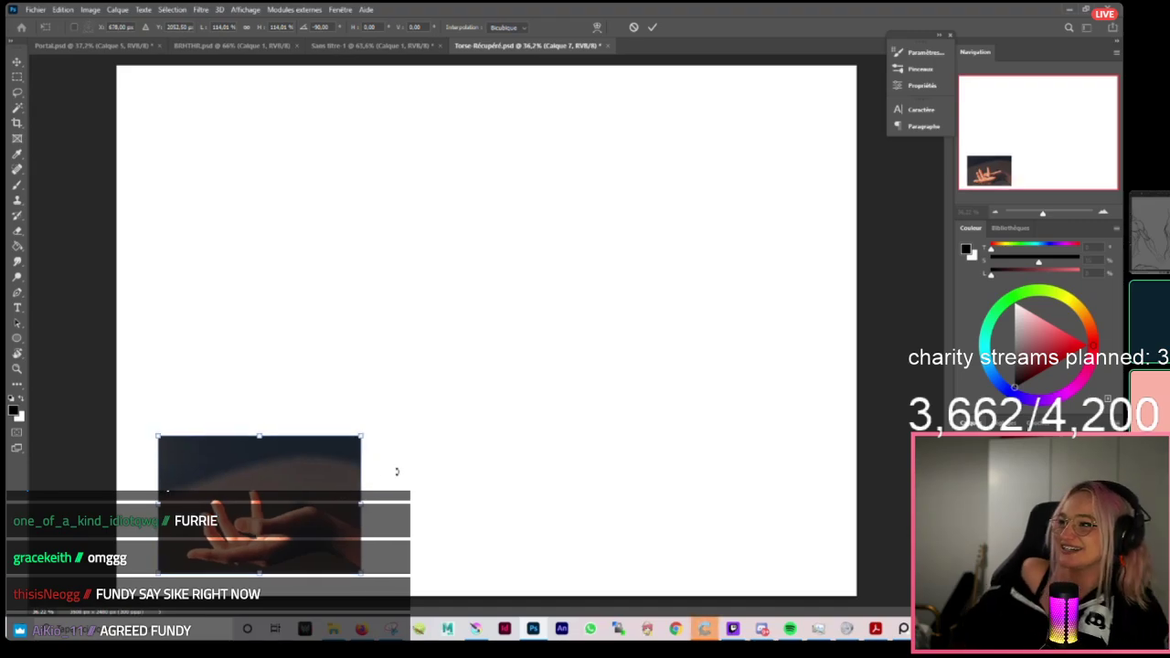
key("Return")
Delete the empty background strip above the hand in the reference photo using a rectangular selection, and clear the selection.
key("b")
left_click(17, 79)
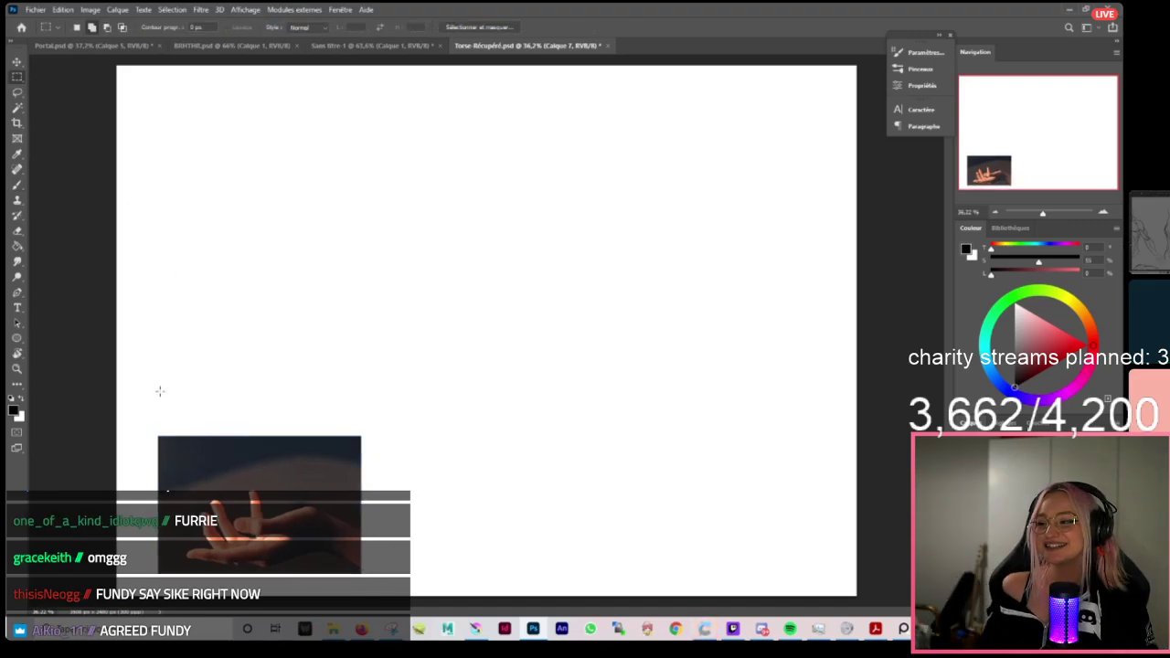
left_click_drag(281, 463, 401, 486)
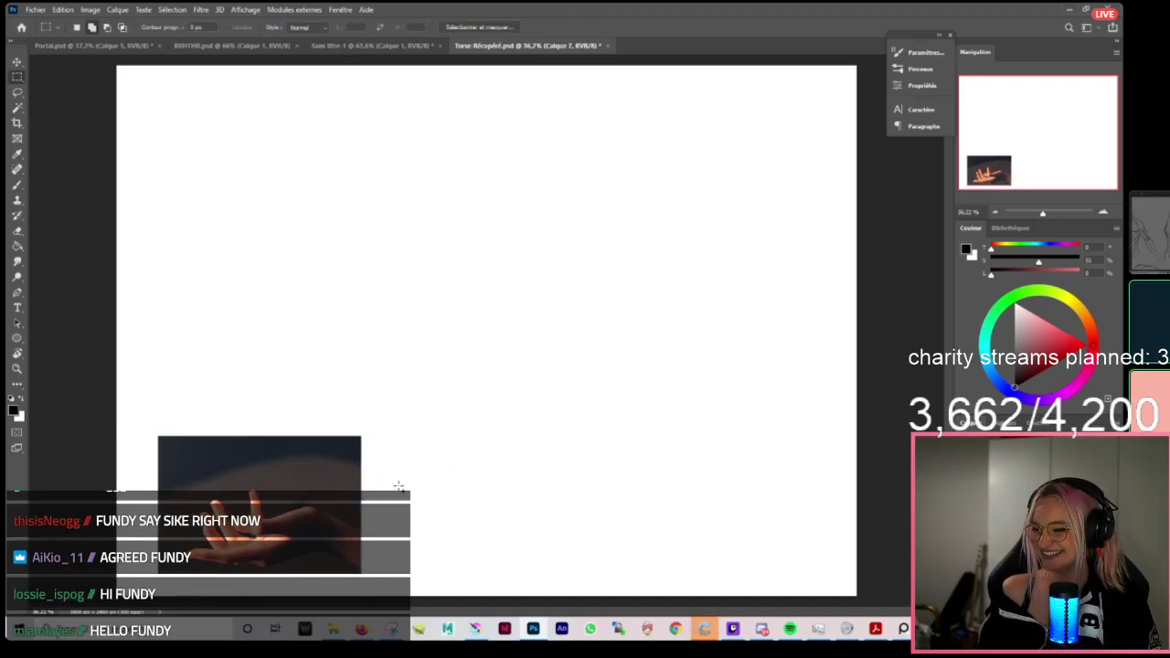
key("Delete")
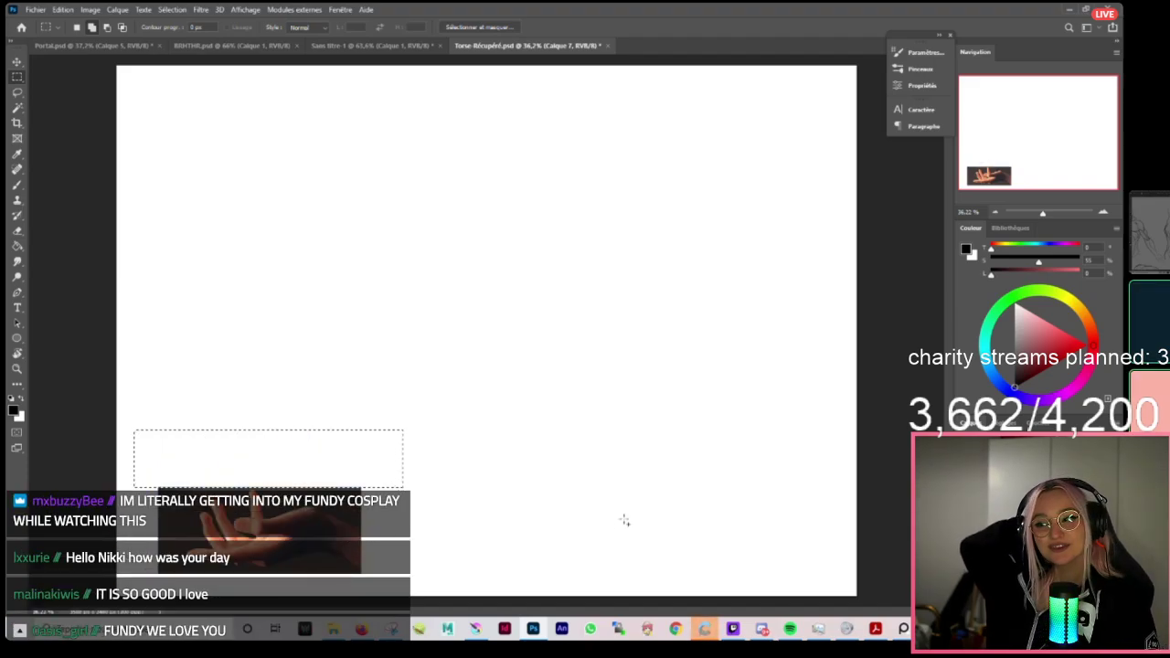
key("ctrl+d")
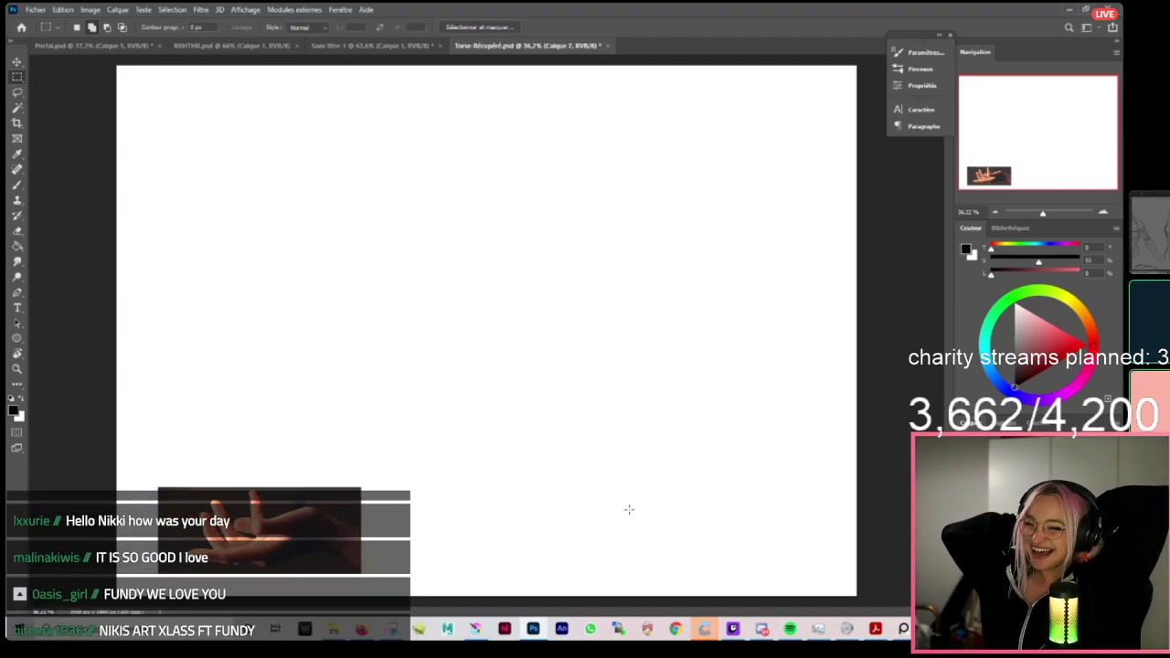
key("b")
Rotate the trimmed hand photo 90° clockwise so it stands upright, and move it up along the canvas's left side.
mouse_move(334, 453)
left_mouse_down()
mouse_move(379, 449)
mouse_move(369, 449)
left_mouse_up()
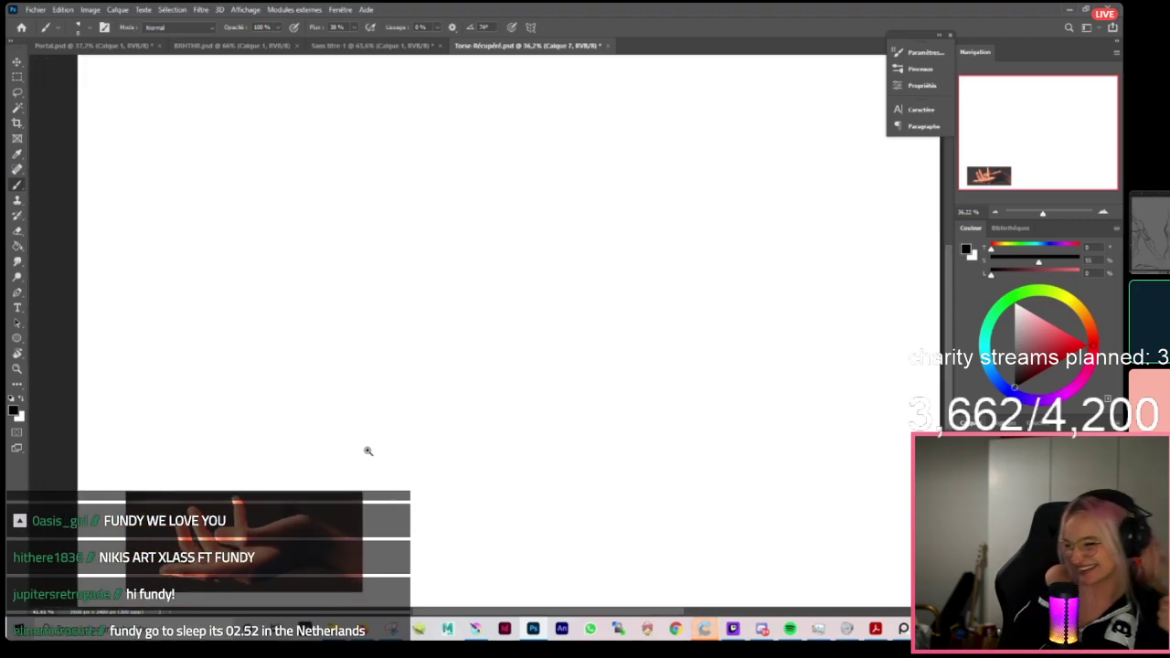
left_click_drag(439, 434, 405, 389)
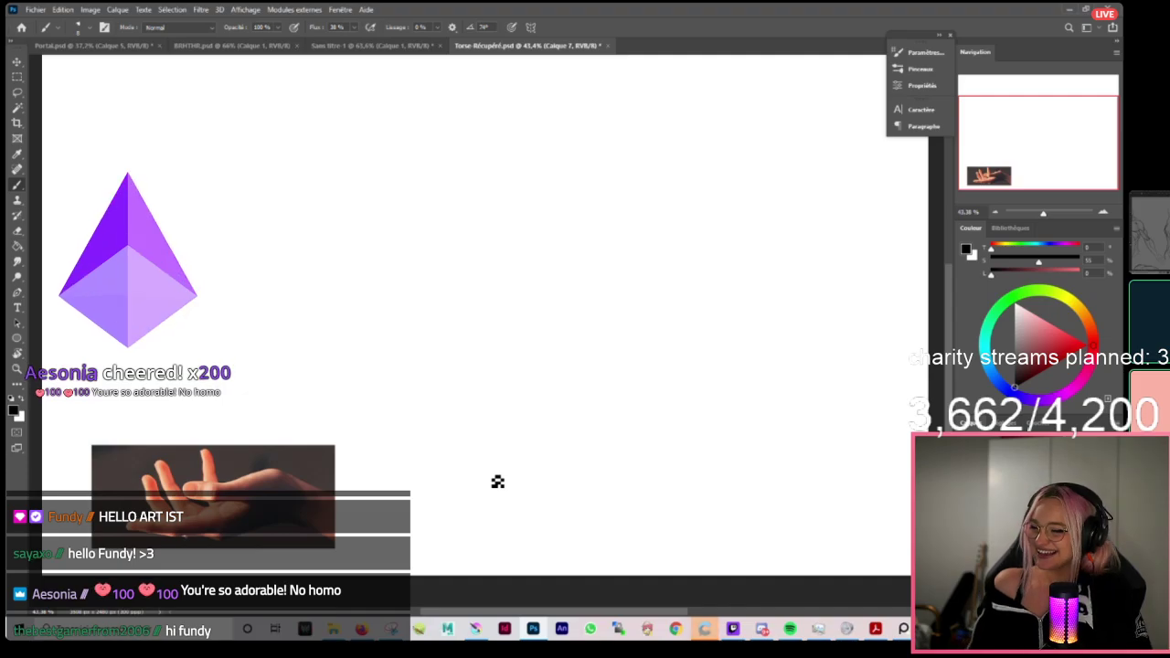
left_click_drag(268, 419, 283, 400)
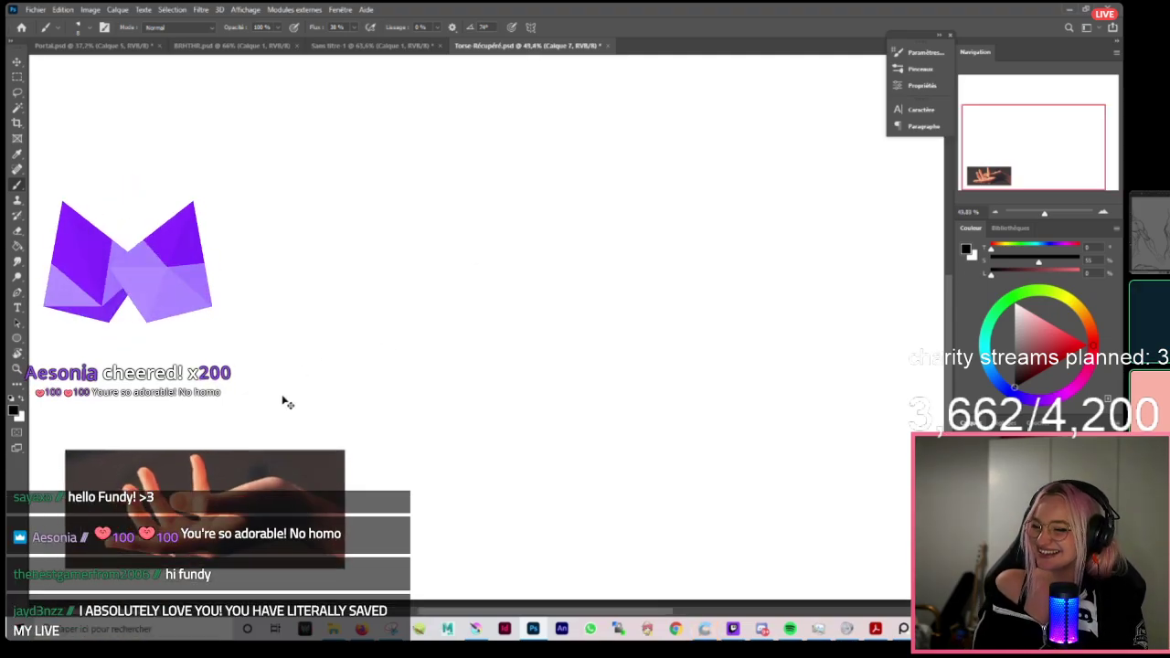
key("ctrl+t")
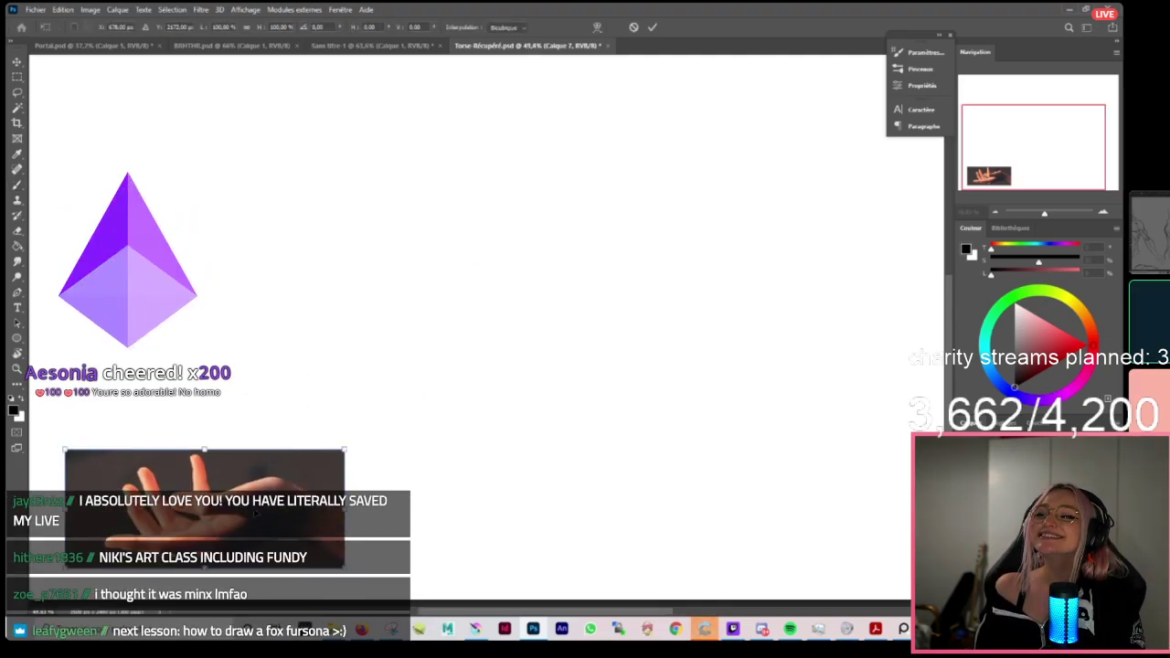
right_click(260, 298)
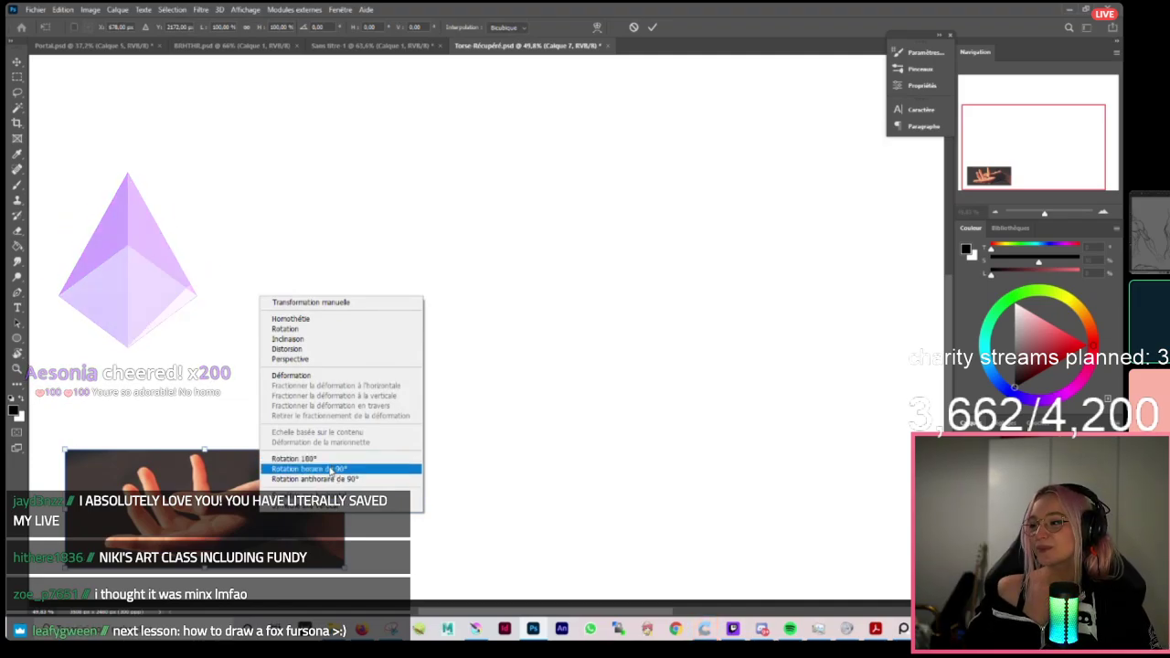
left_click(332, 469)
left_click_drag(221, 473, 300, 280)
key("Return")
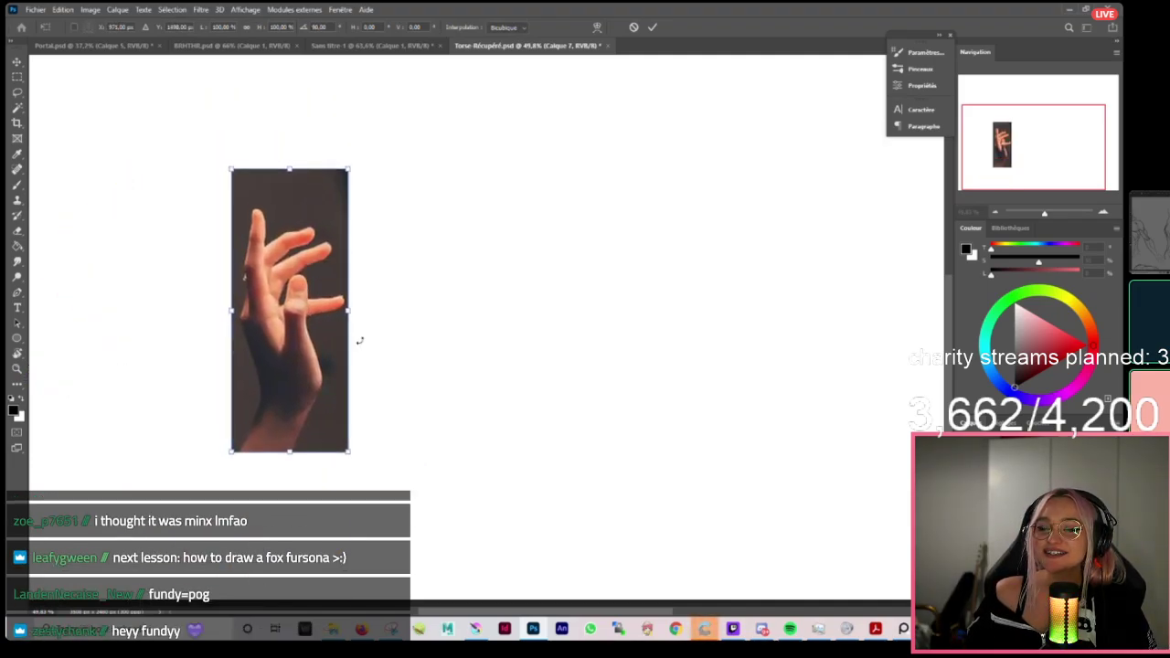
scroll(390, 275, "up", 2)
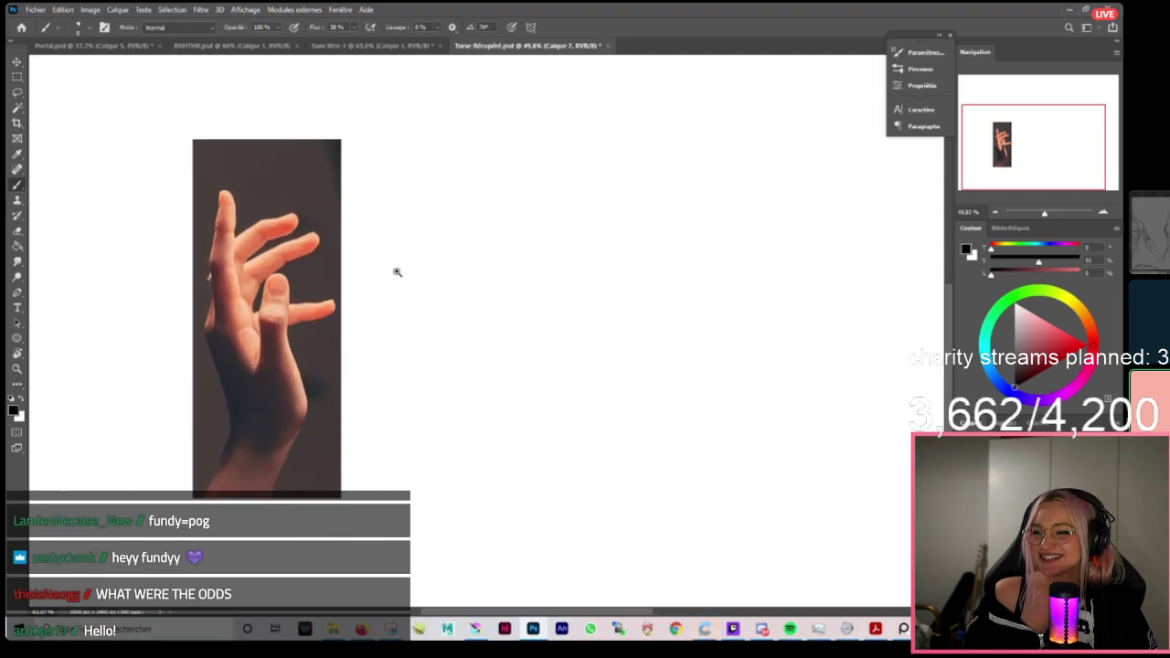